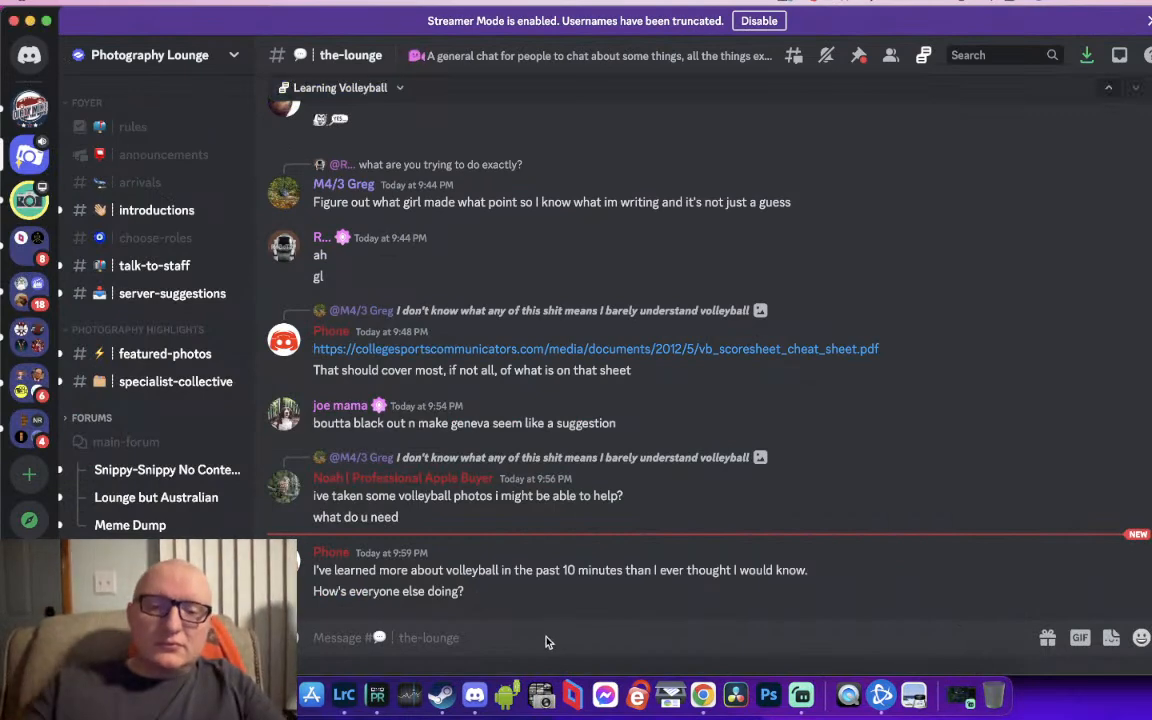
Post the message "Going live on YT if anyones wanting to watch some photo editing" in the-lounge channel
text(Going li)
text(ve if any)
text(on YT if anyo)
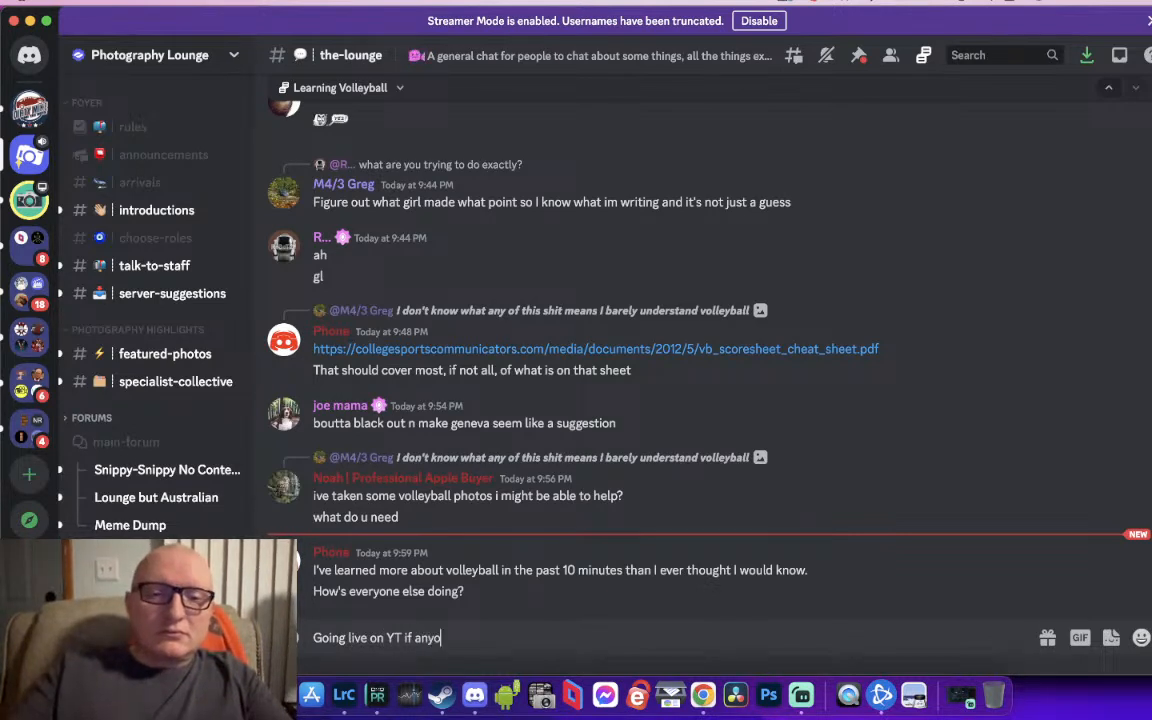
text(nes wanting to wat)
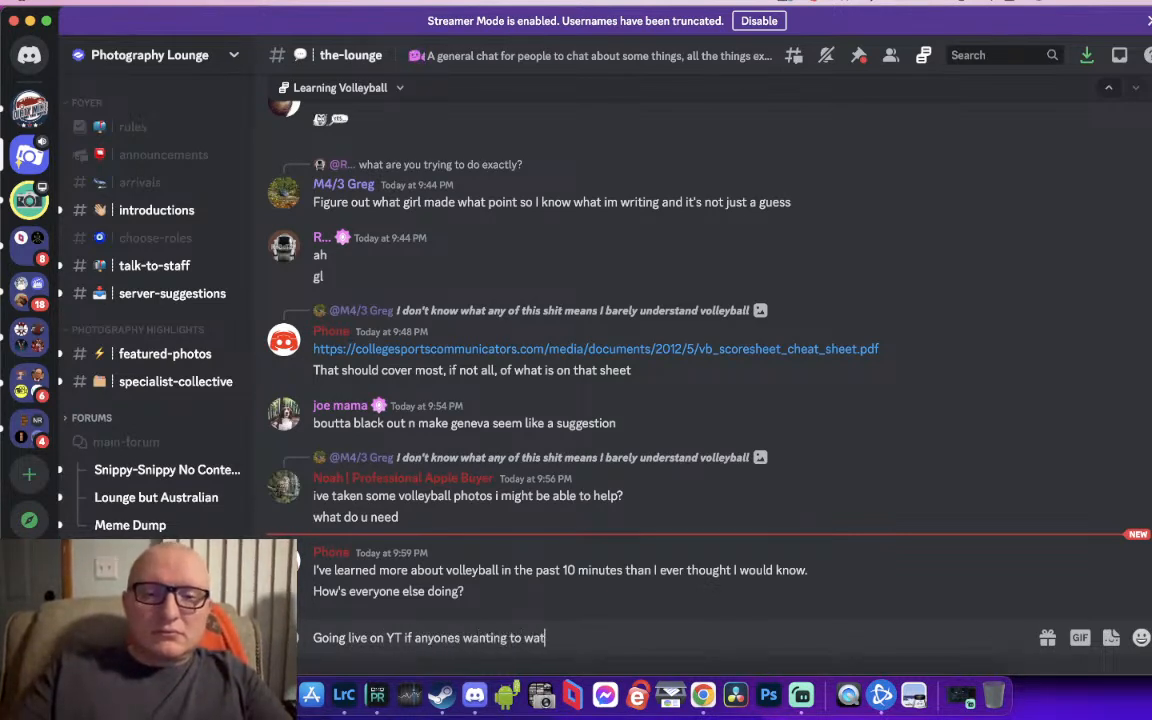
text(ch some )
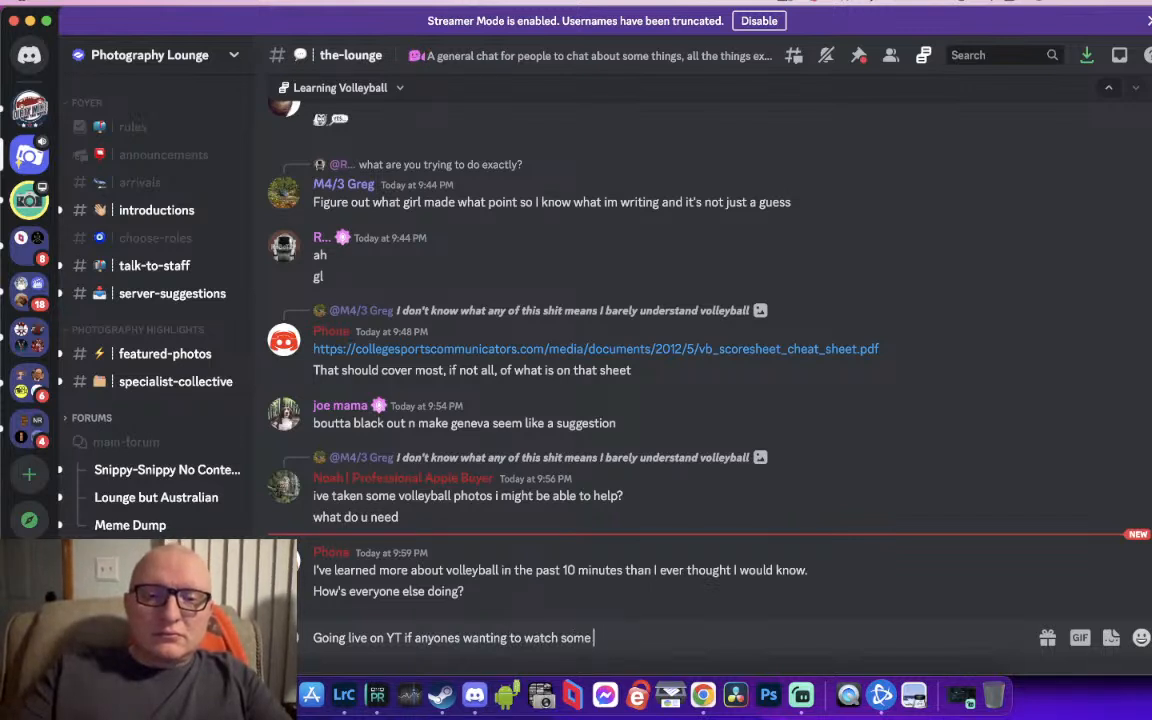
text(editditing)
key(Return)
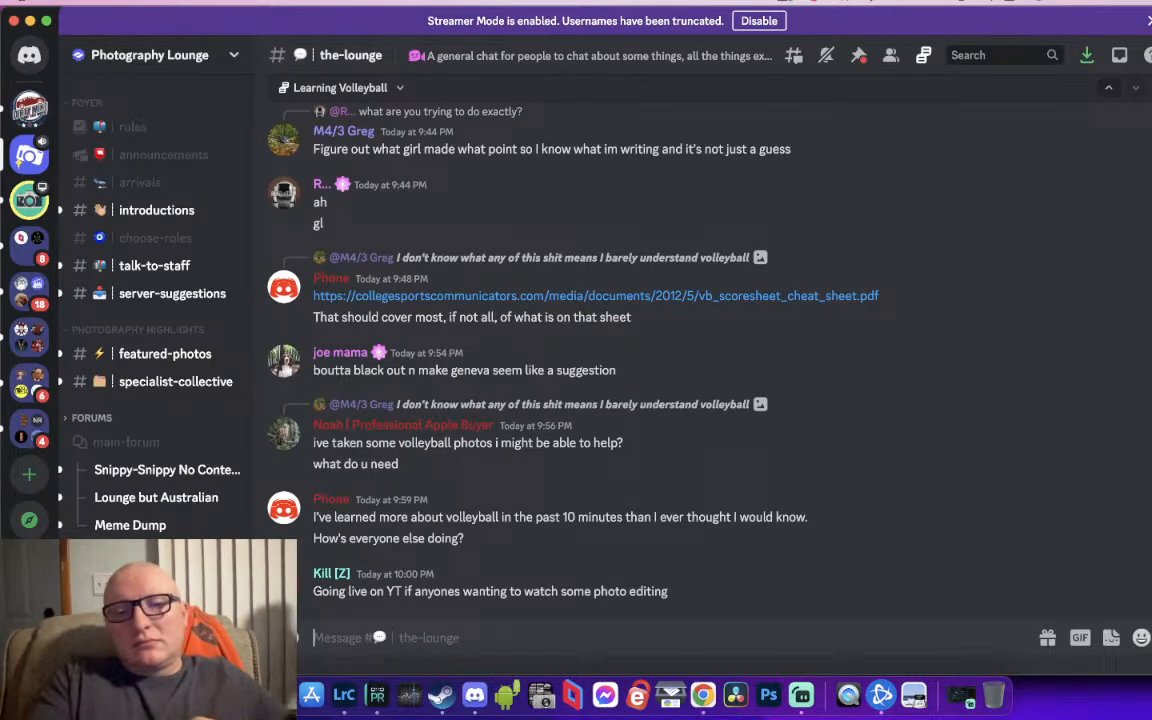
Switch to Lightroom Classic, add the displayed water photo to the Live Stream Editing collection and open that collection
click(344, 695)
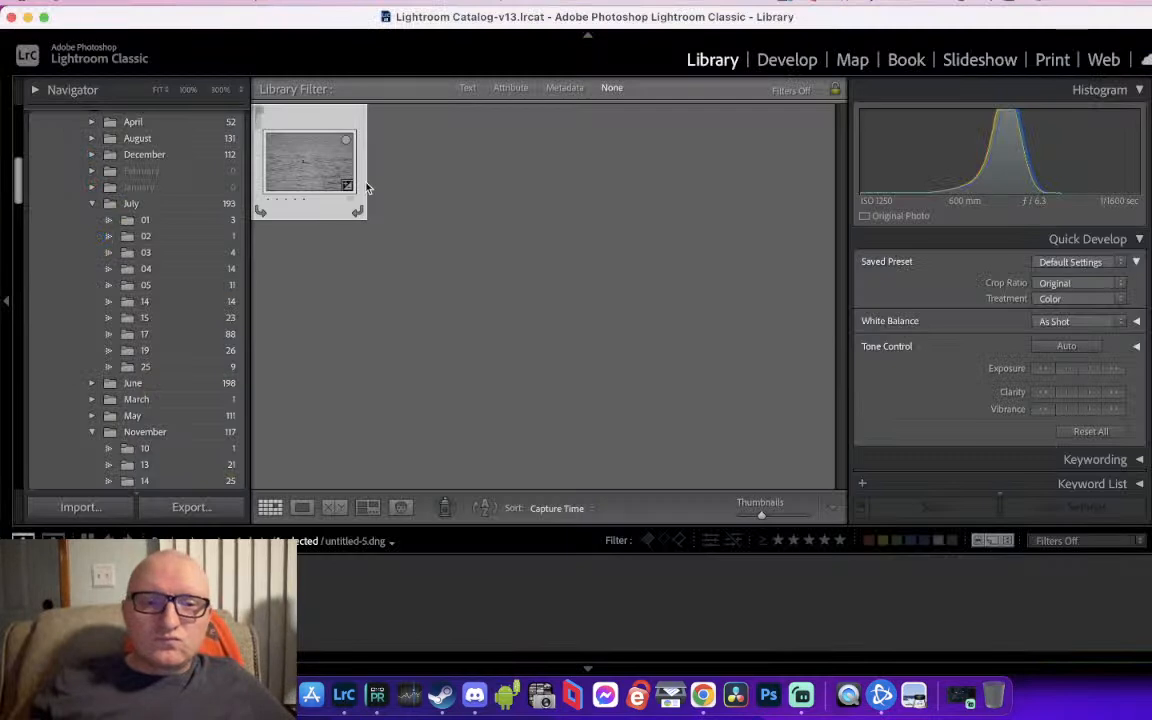
scroll(231, 211, down, 10)
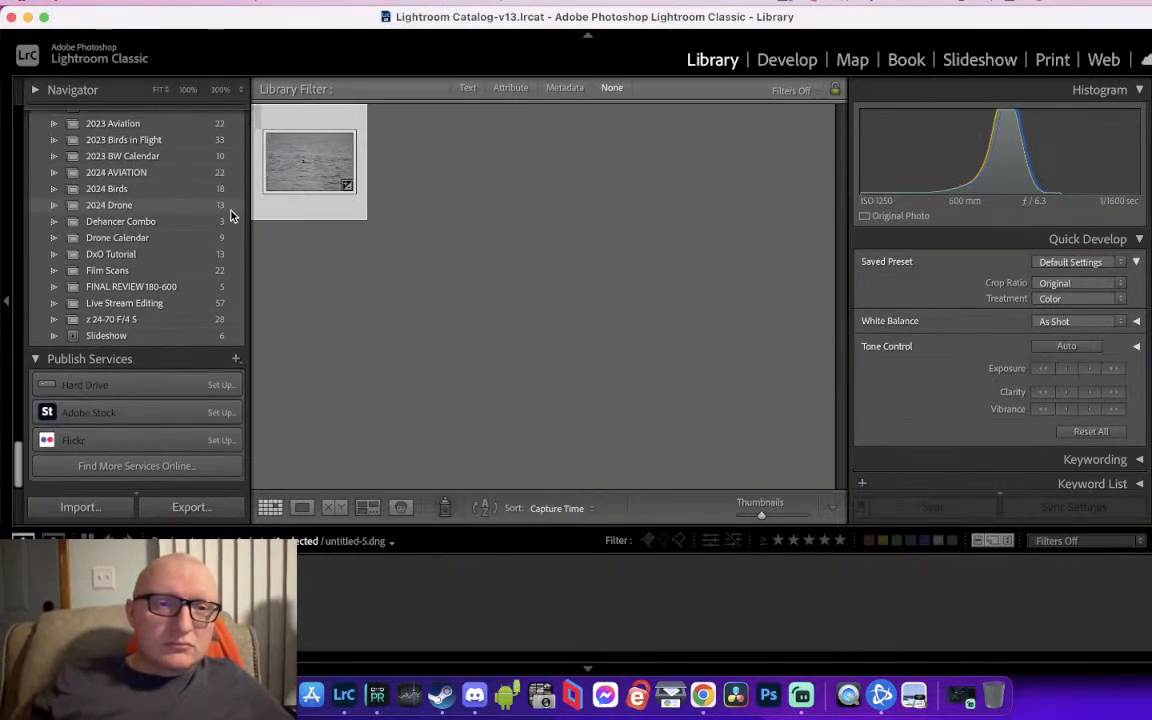
drag(311, 180, 206, 310)
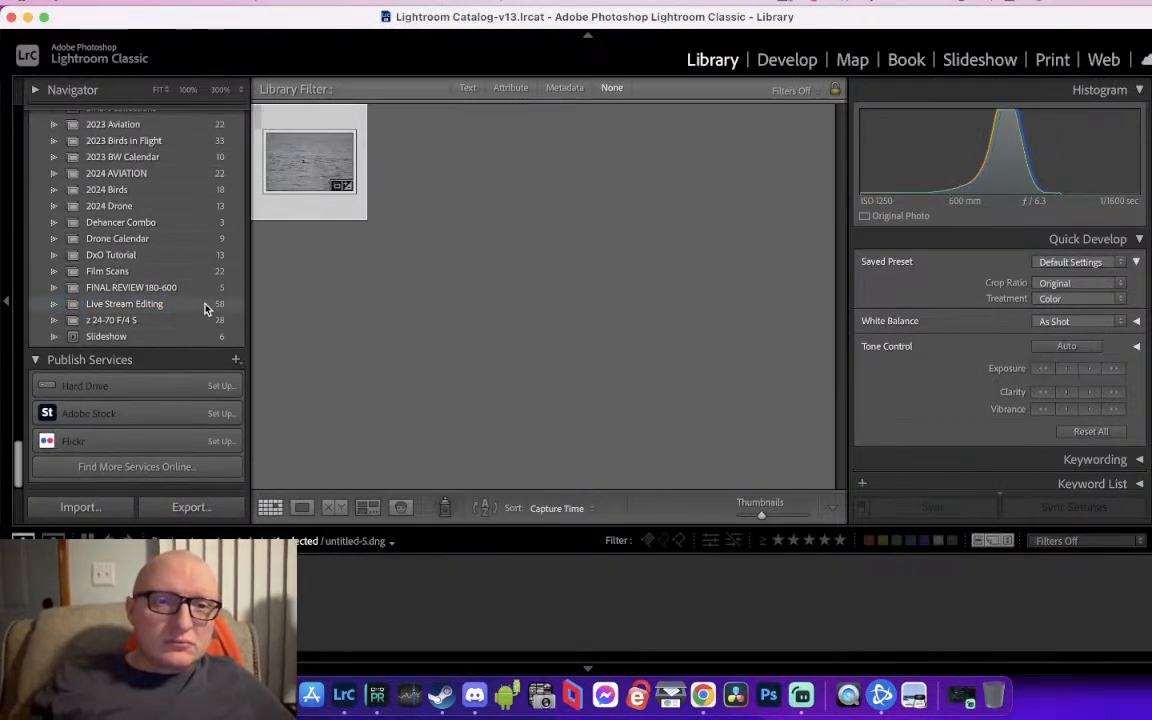
click(206, 310)
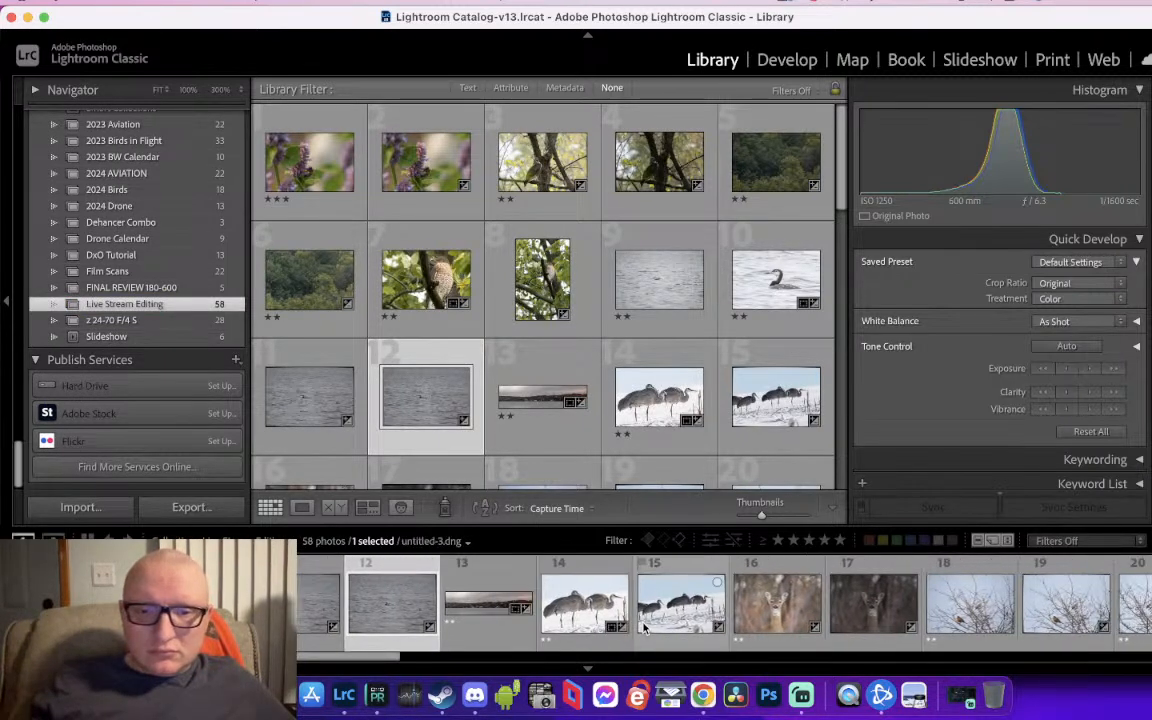
Select photos 2, 4, 6 and 8 together in the Live Stream Editing collection
scroll(590, 610, down, 5)
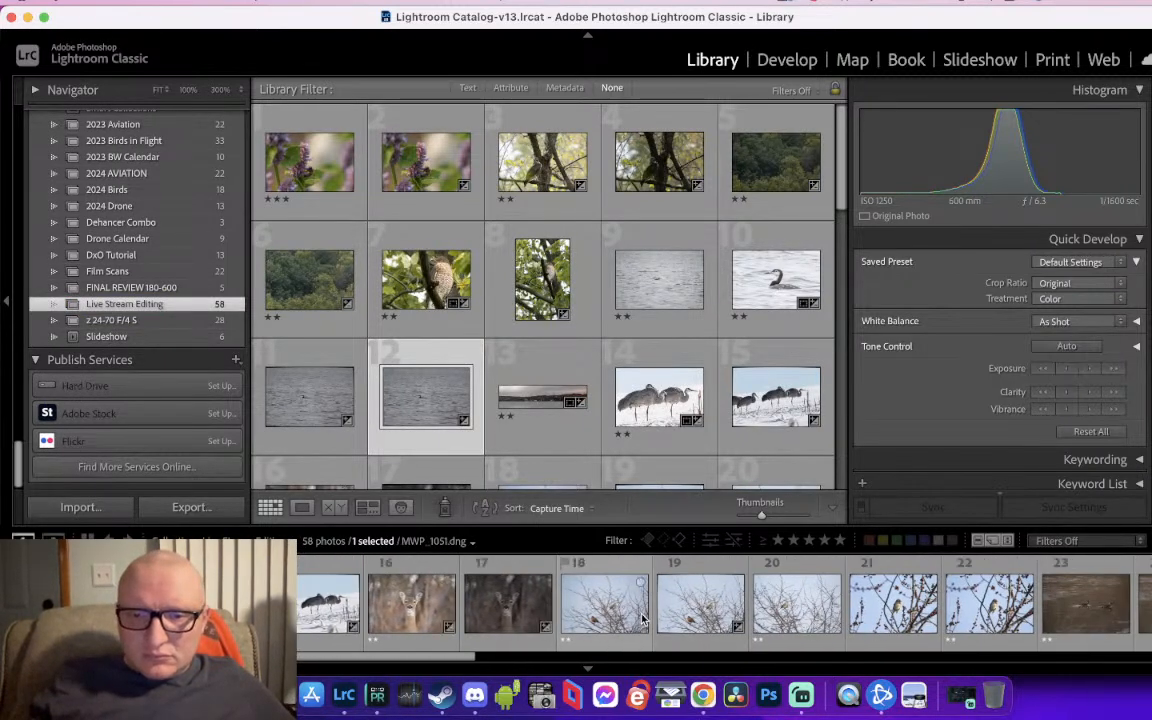
scroll(643, 620, down, 4)
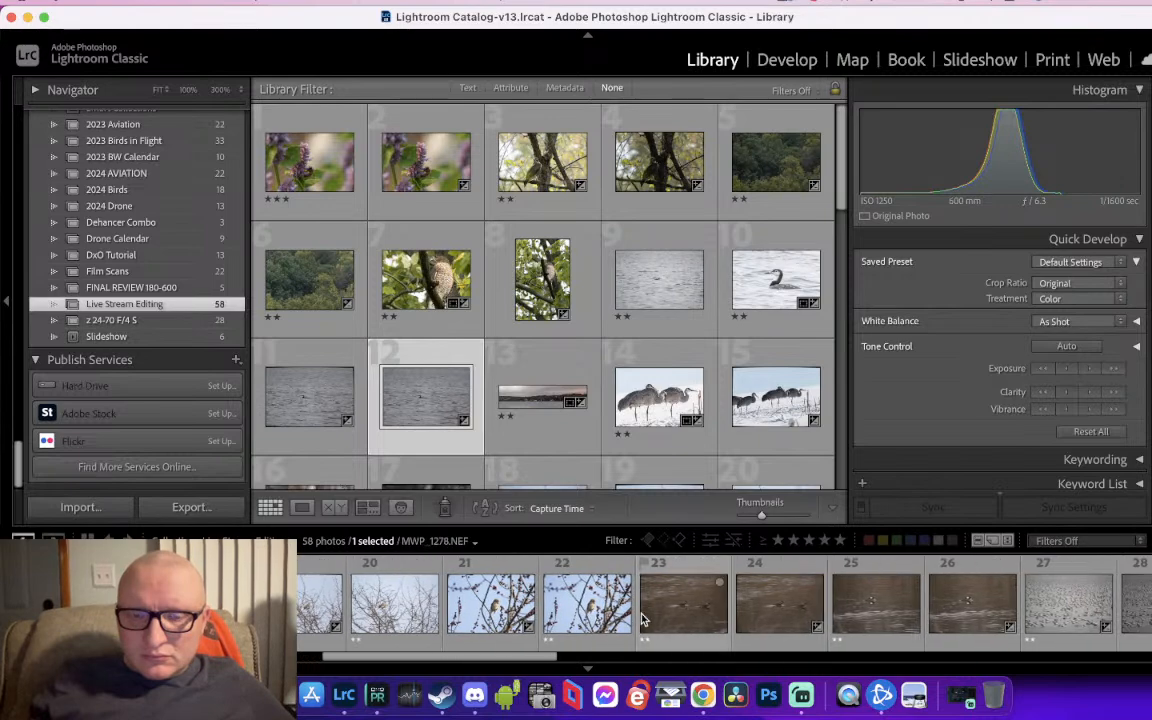
scroll(640, 622, up, 10)
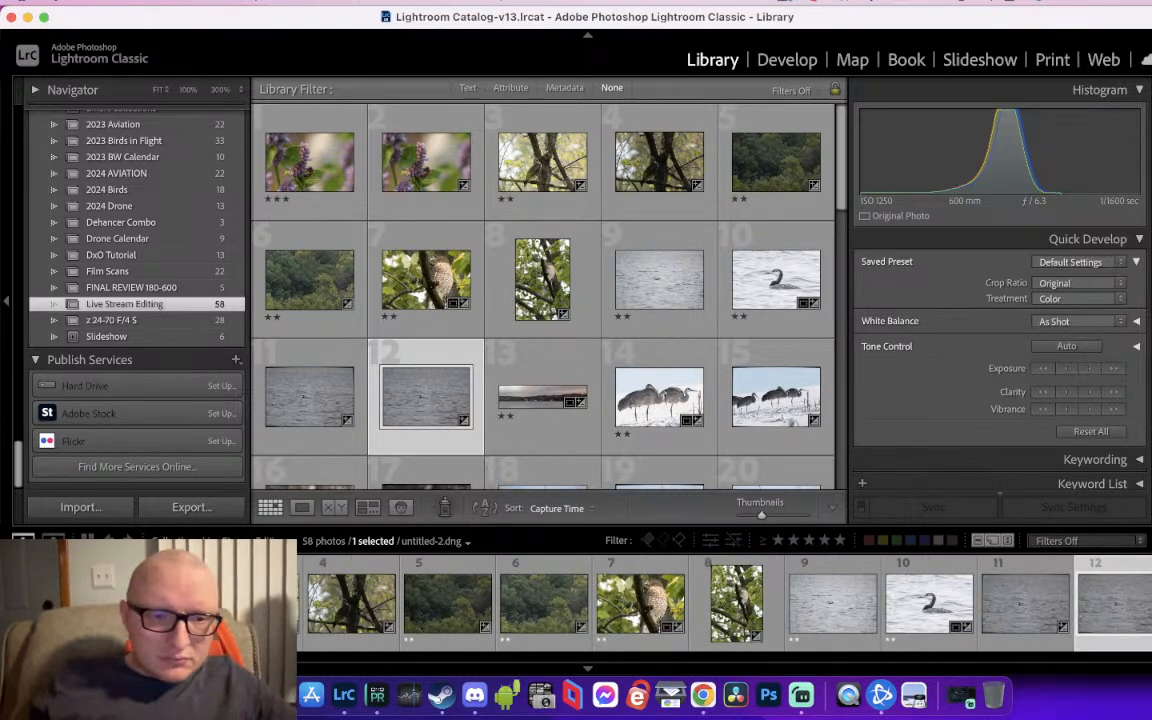
click(159, 604)
super+click(351, 604)
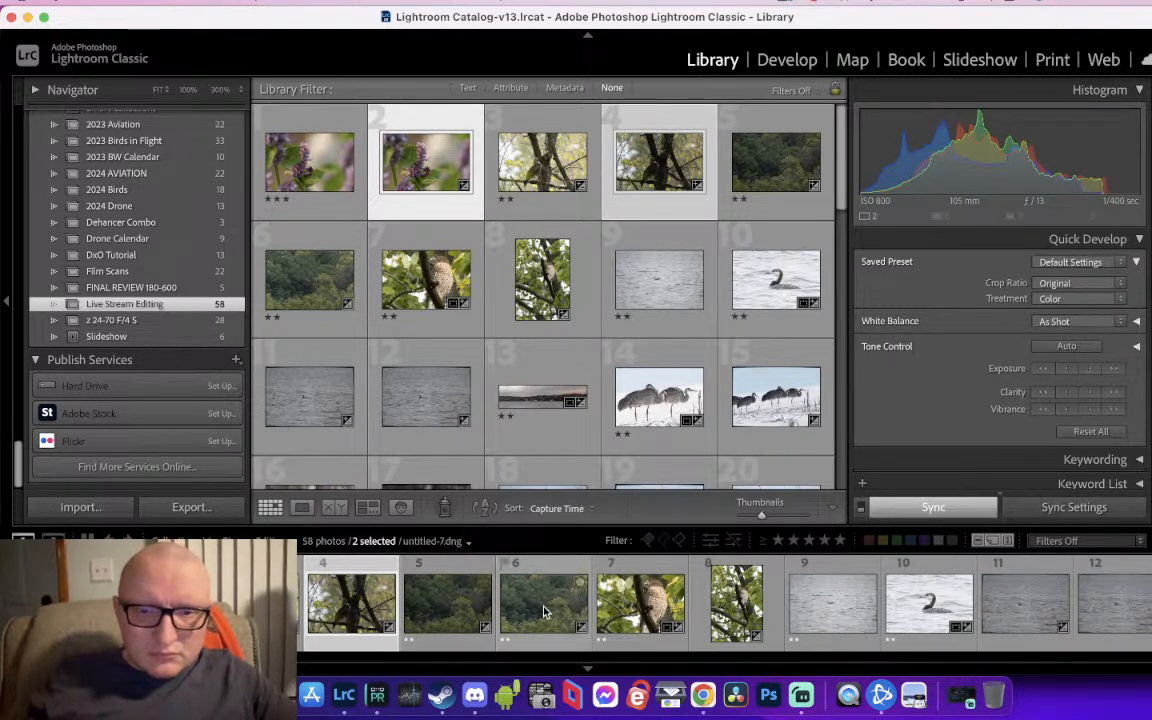
super+click(545, 612)
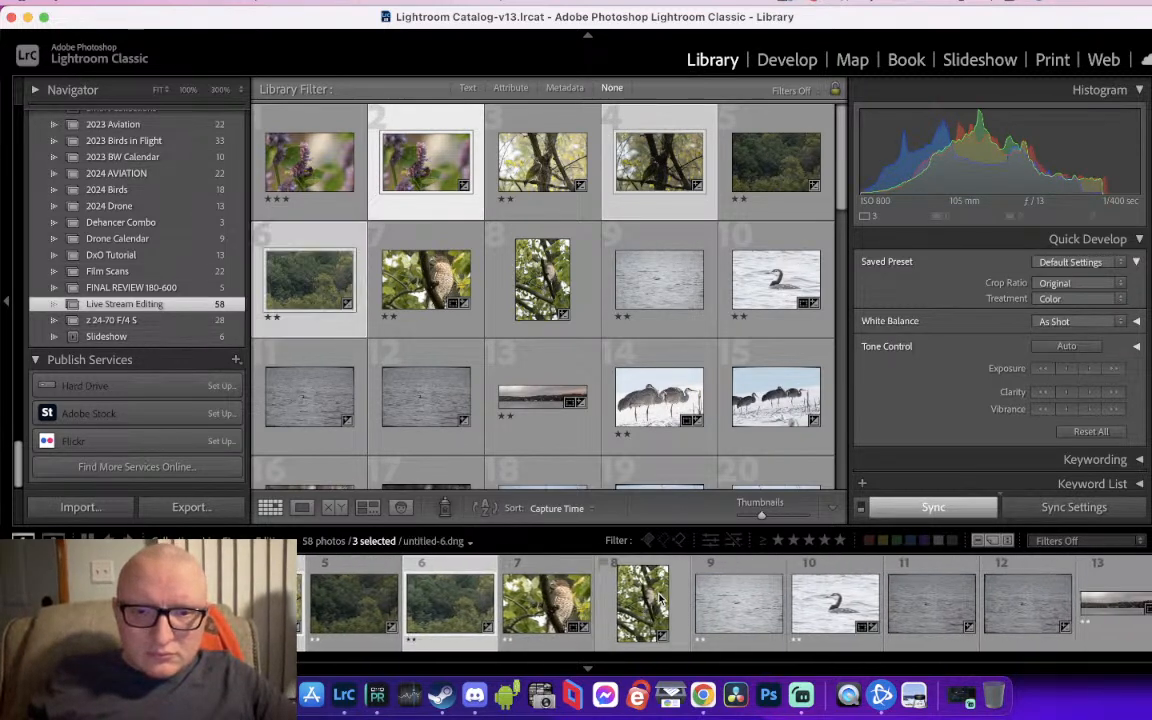
super+click(638, 608)
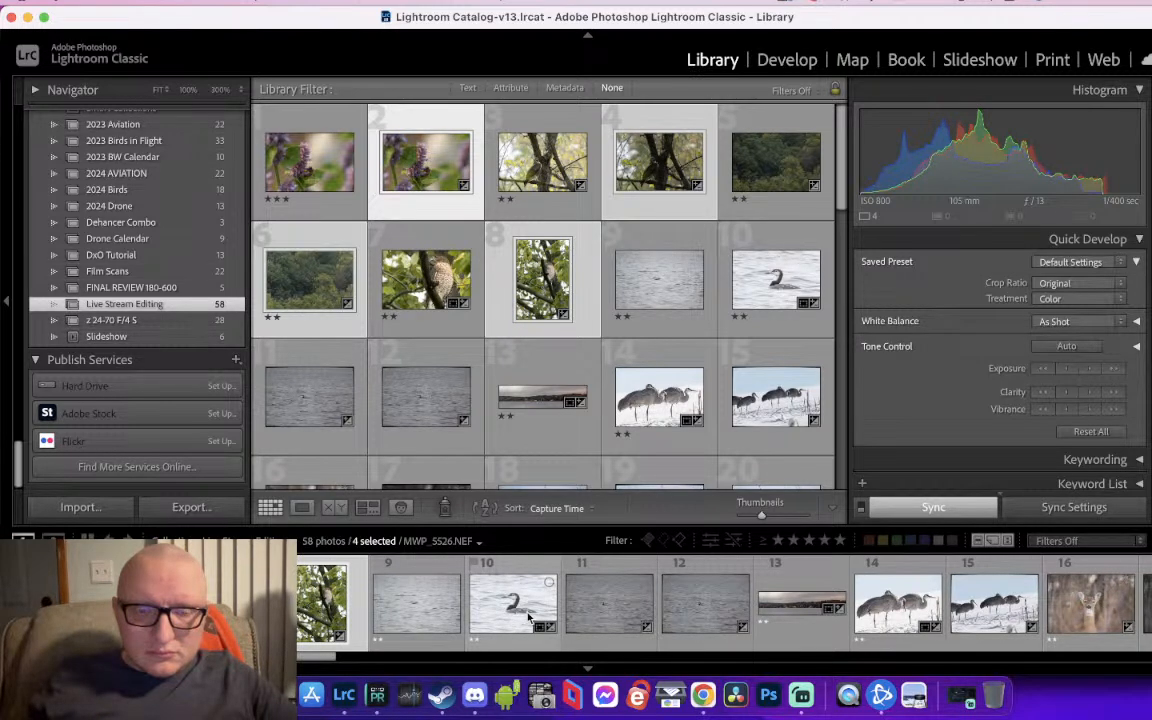
Add photos 11, 12, 15 and 17 to the current selection
super+click(633, 612)
super+click(694, 614)
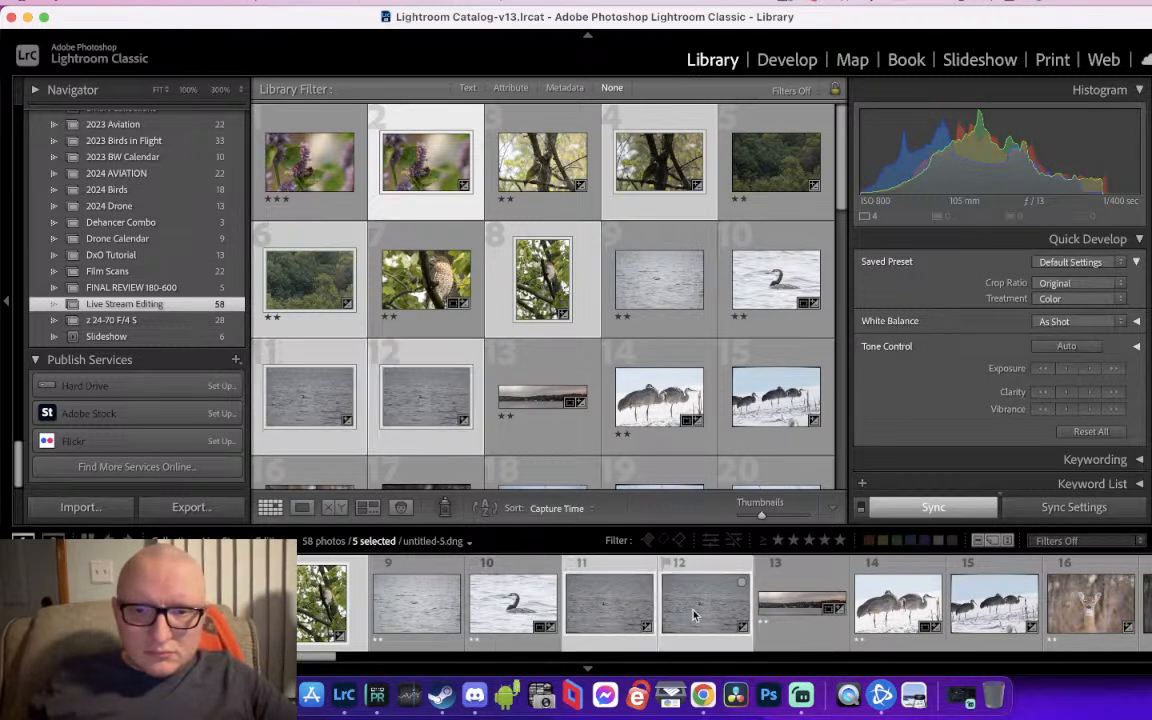
scroll(694, 614, right, 5)
super+click(530, 612)
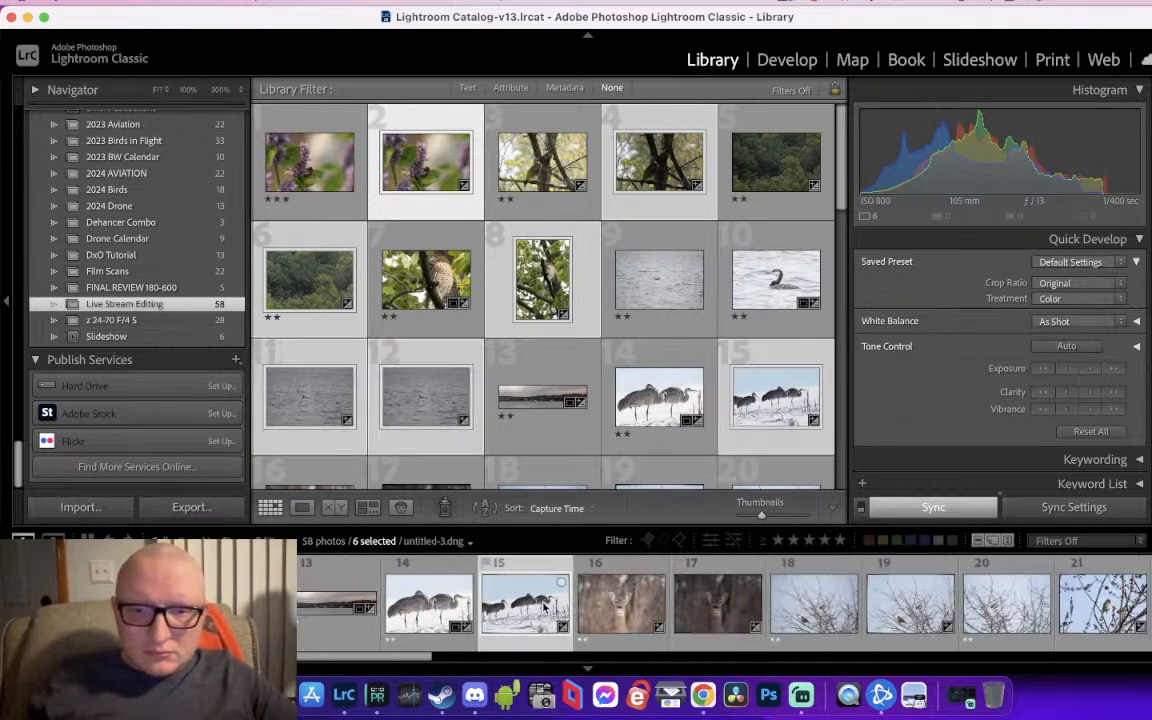
super+click(700, 612)
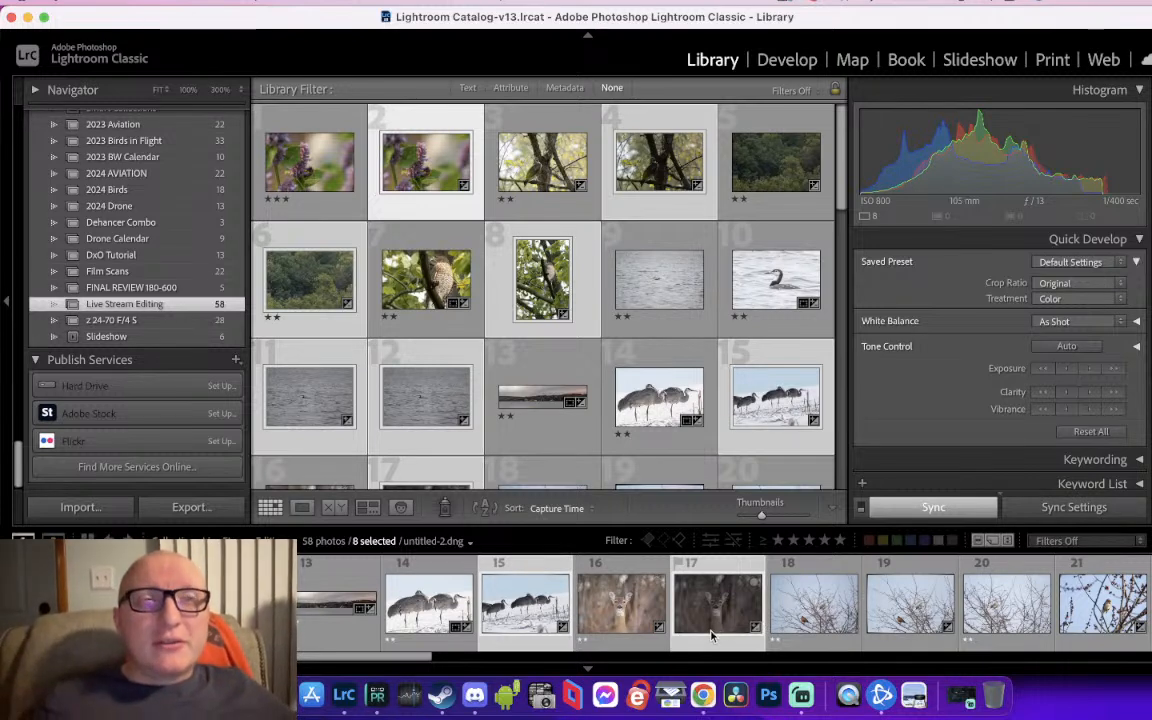
Extend the multi-photo selection with photos 19, 21 and 24
scroll(730, 605, down, 5)
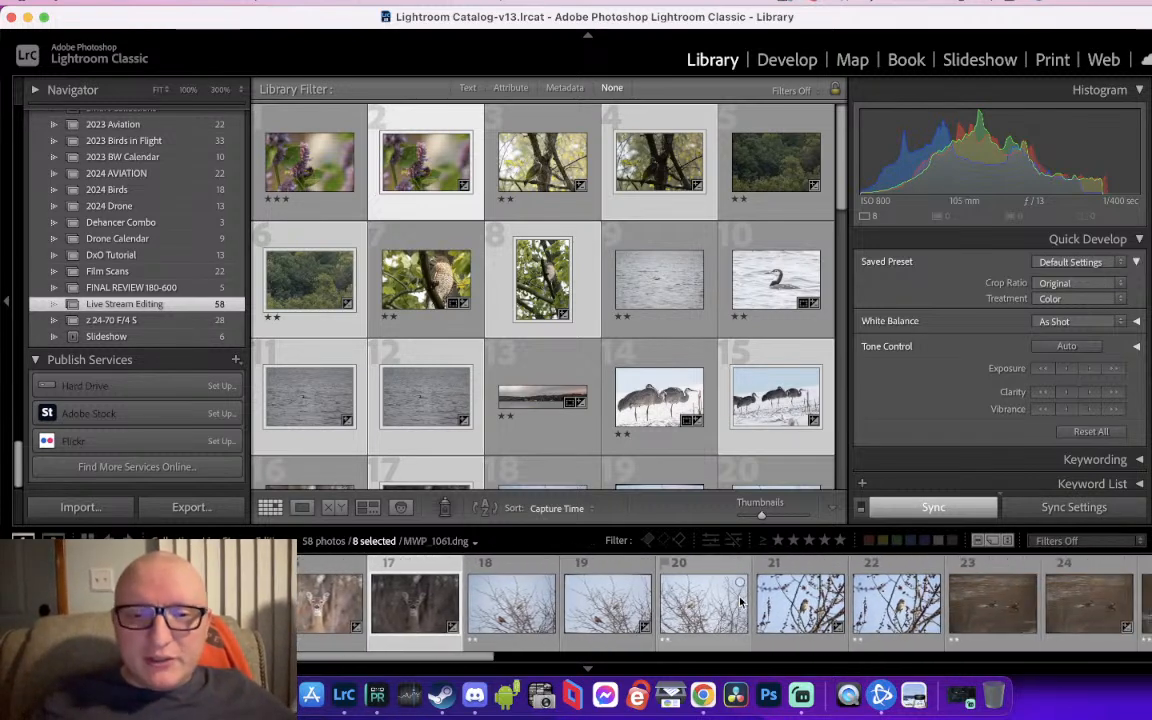
super+click(607, 610)
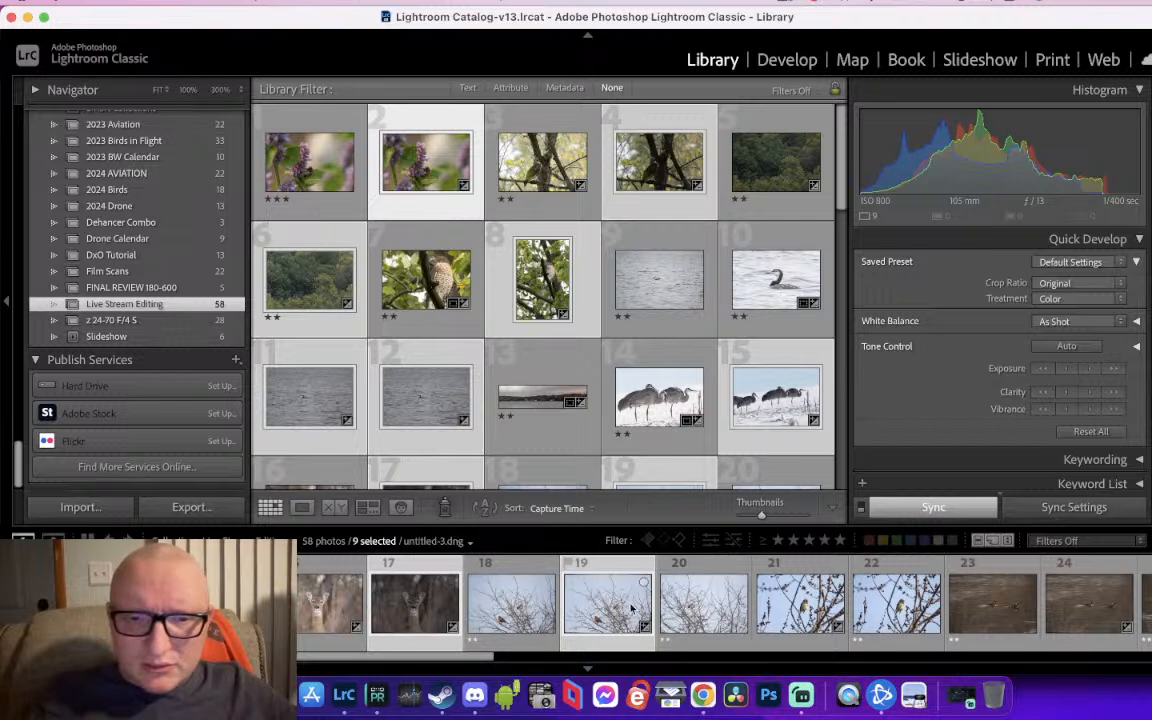
super+click(755, 607)
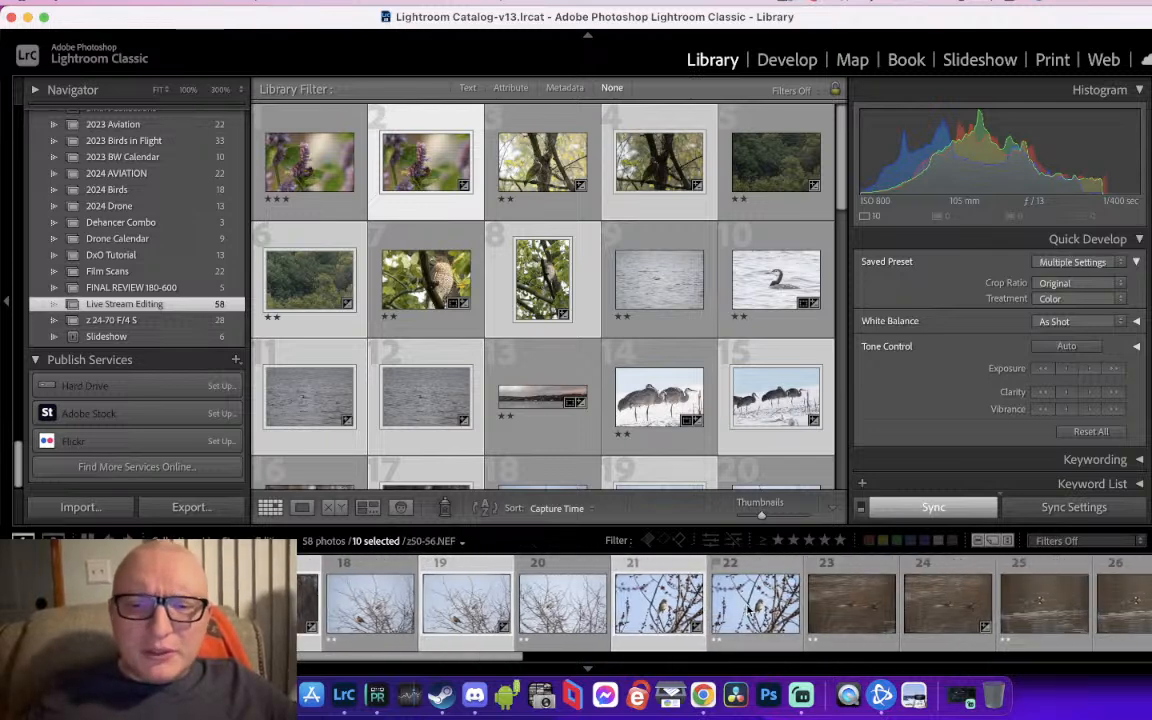
scroll(862, 615, right, 2)
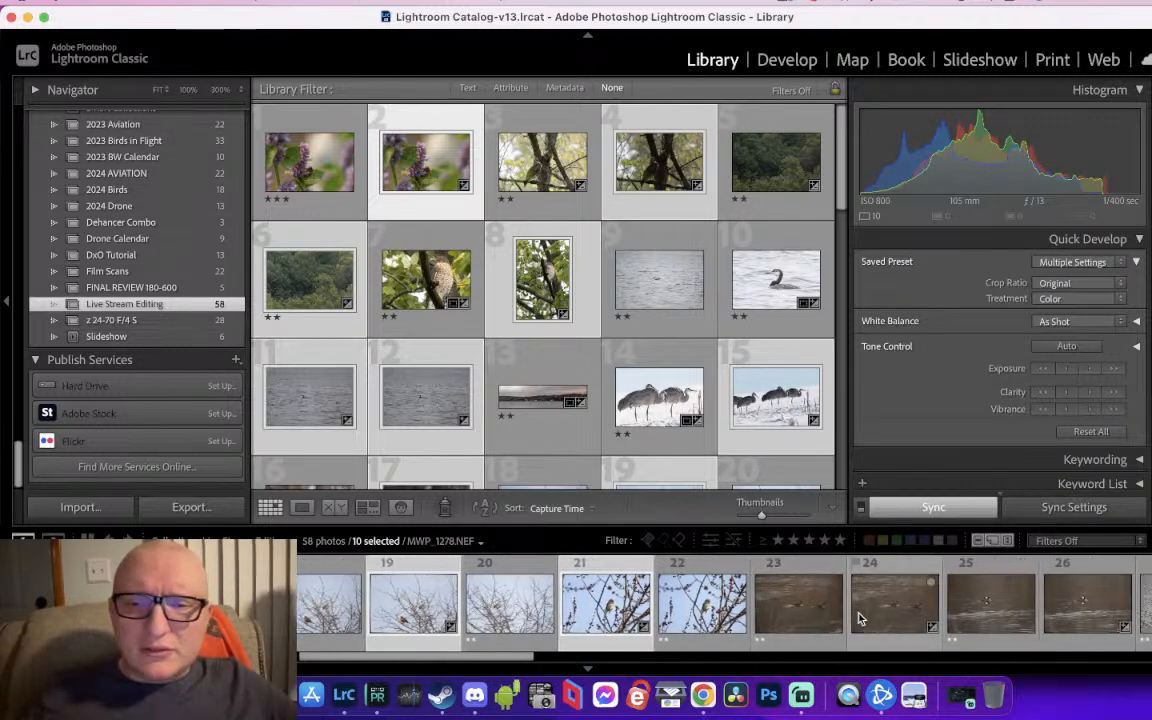
super+click(884, 612)
Add photos 26, 28 and 30 to the selected photos
scroll(884, 612, right, 5)
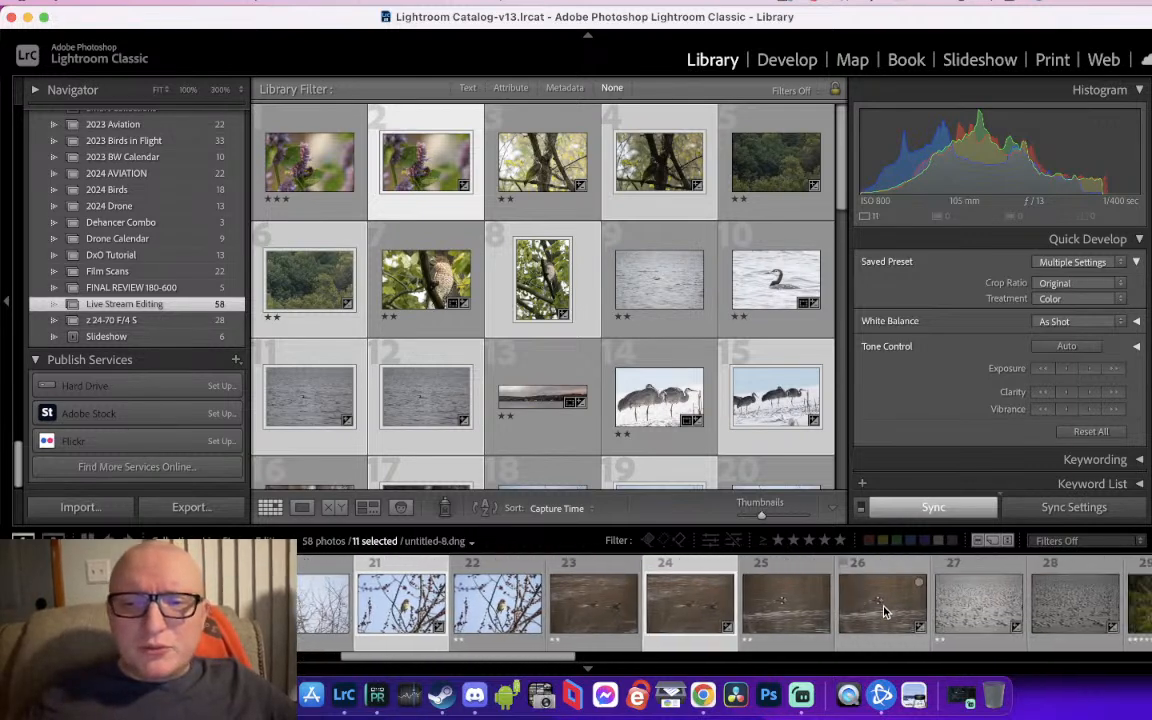
scroll(852, 605, right, 3)
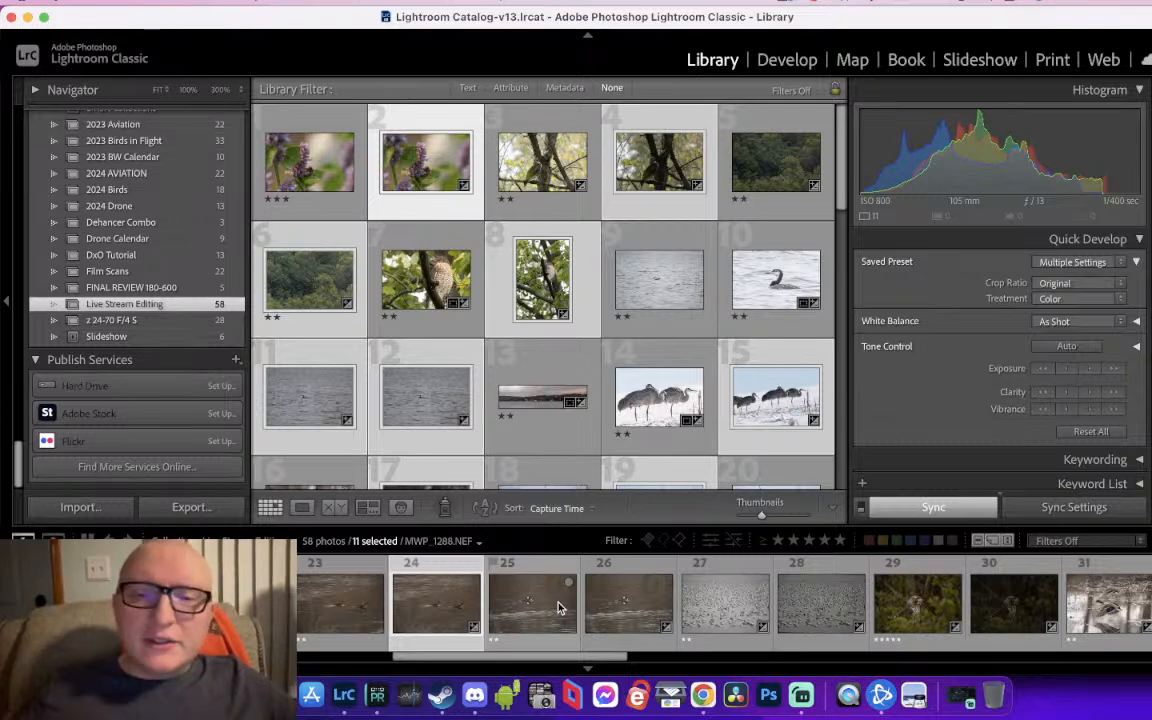
super+click(612, 603)
scroll(615, 605, right, 3)
super+click(700, 605)
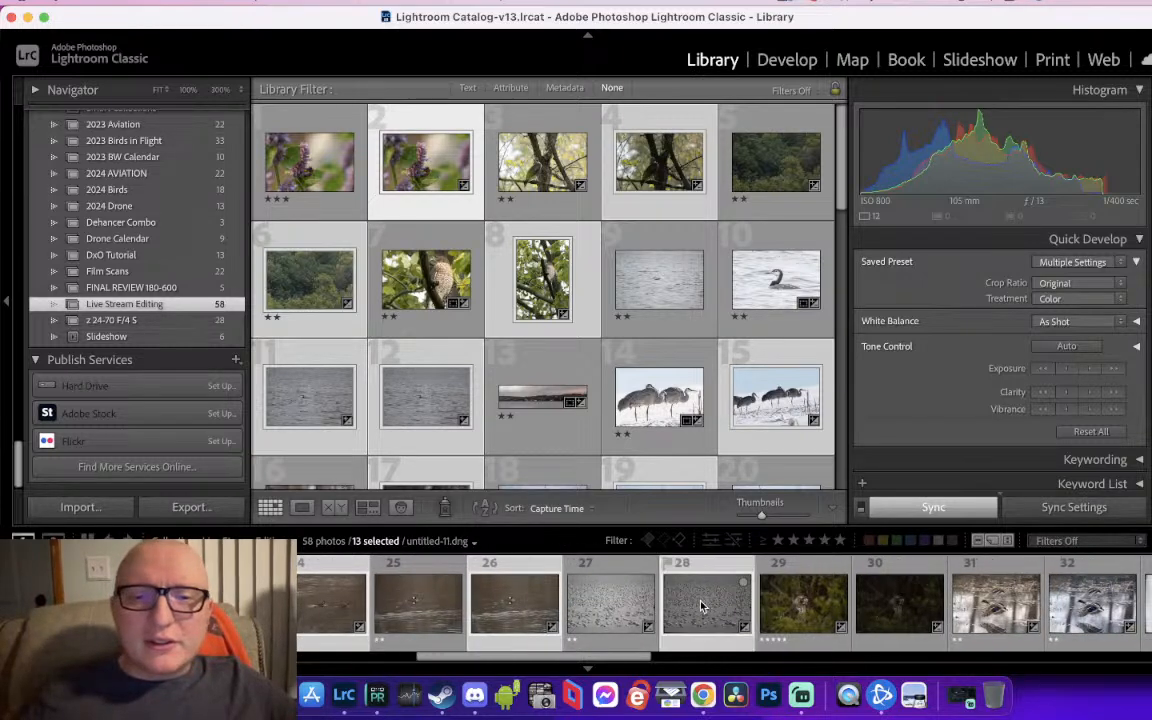
scroll(715, 610, right, 4)
super+click(730, 612)
Extend the selection with photos 32, 33, 38 and 42, keeping the earlier photos selected
scroll(720, 610, right, 5)
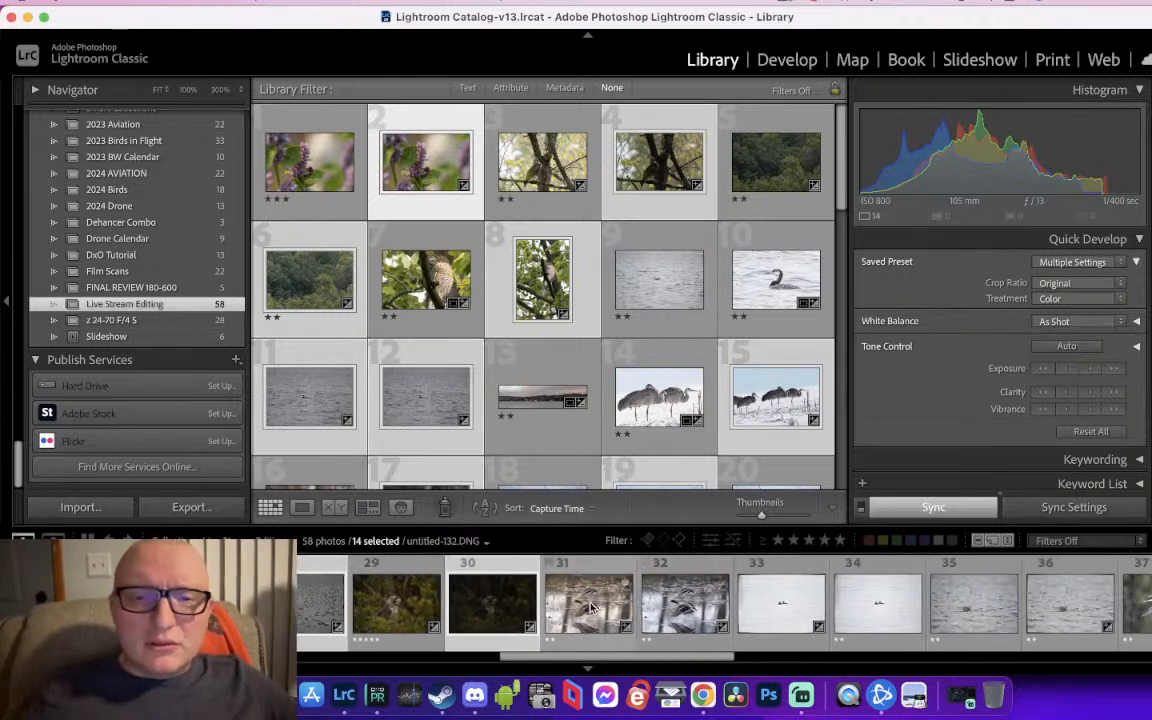
super+click(695, 600)
scroll(697, 600, right, 4)
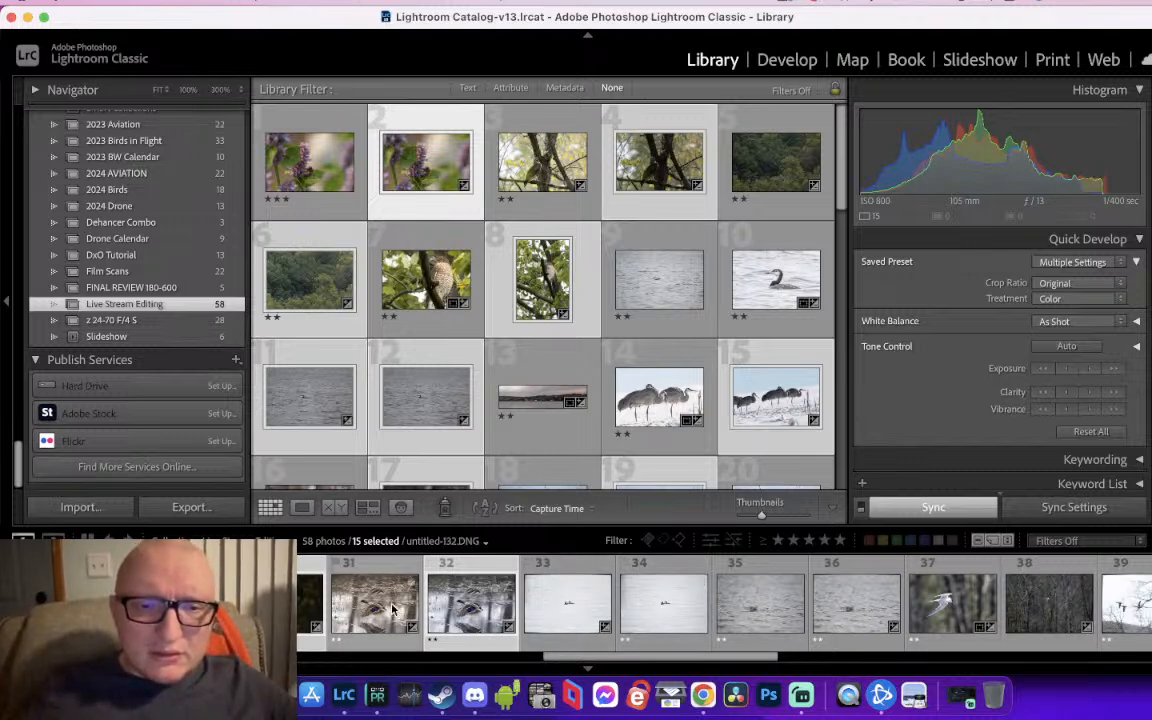
super+click(580, 611)
scroll(580, 611, right, 3)
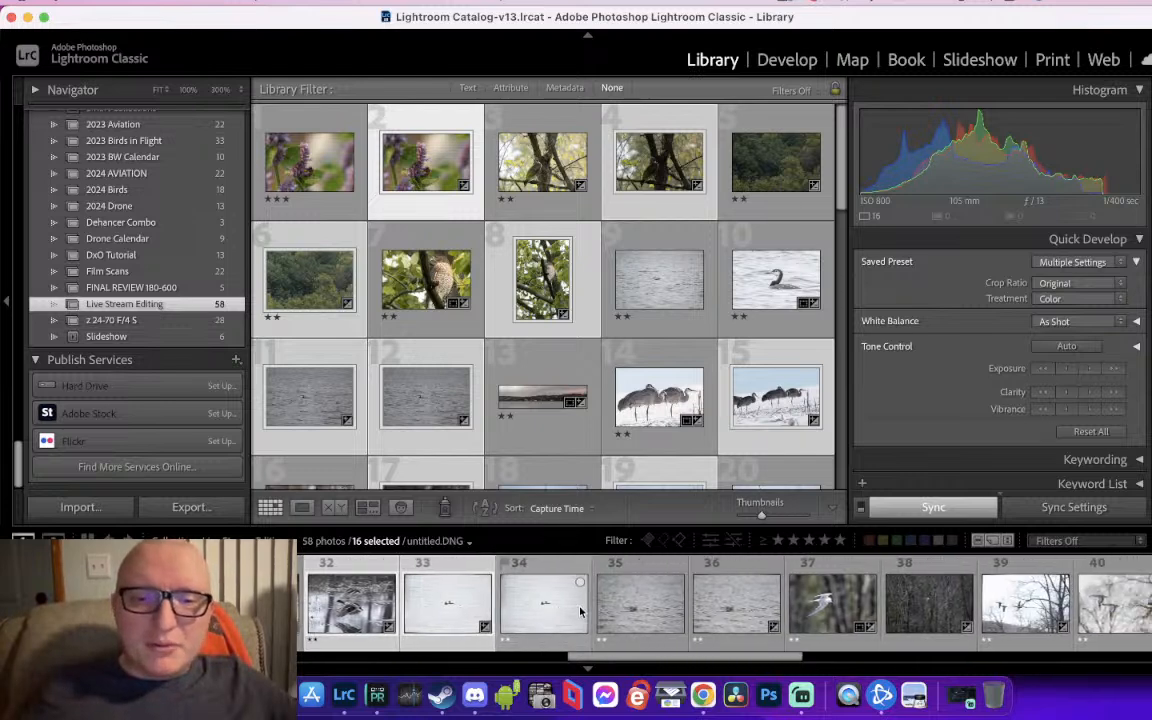
scroll(580, 611, right, 1)
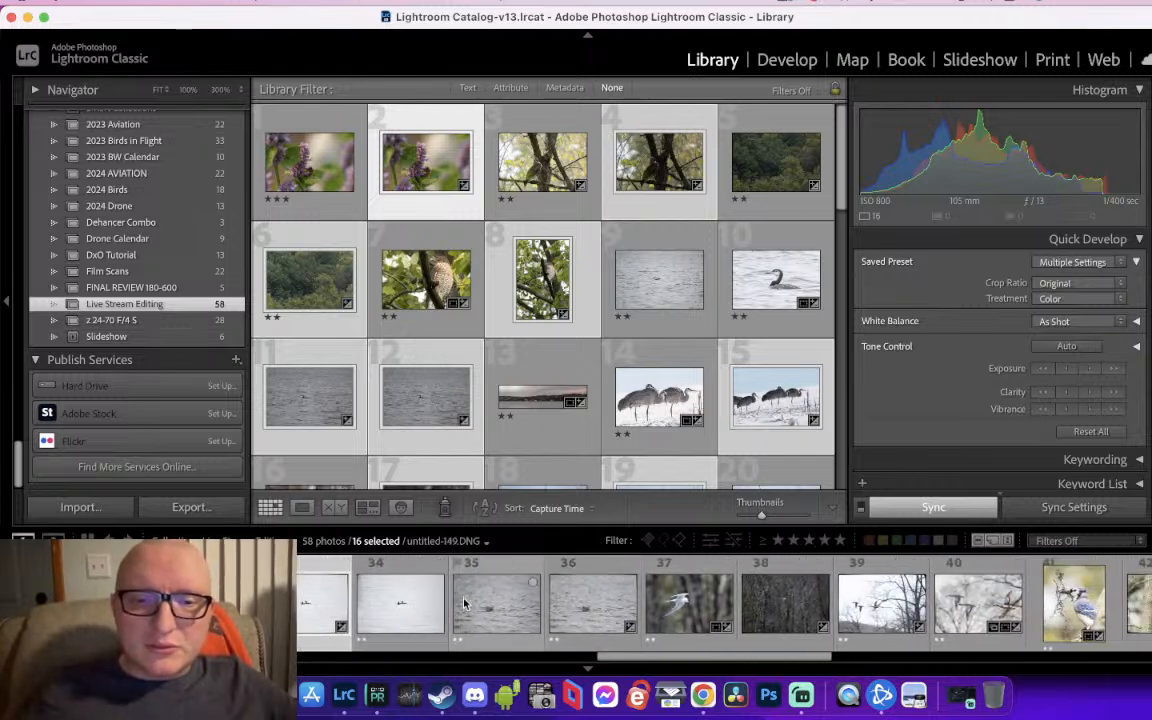
scroll(645, 624, right, 2)
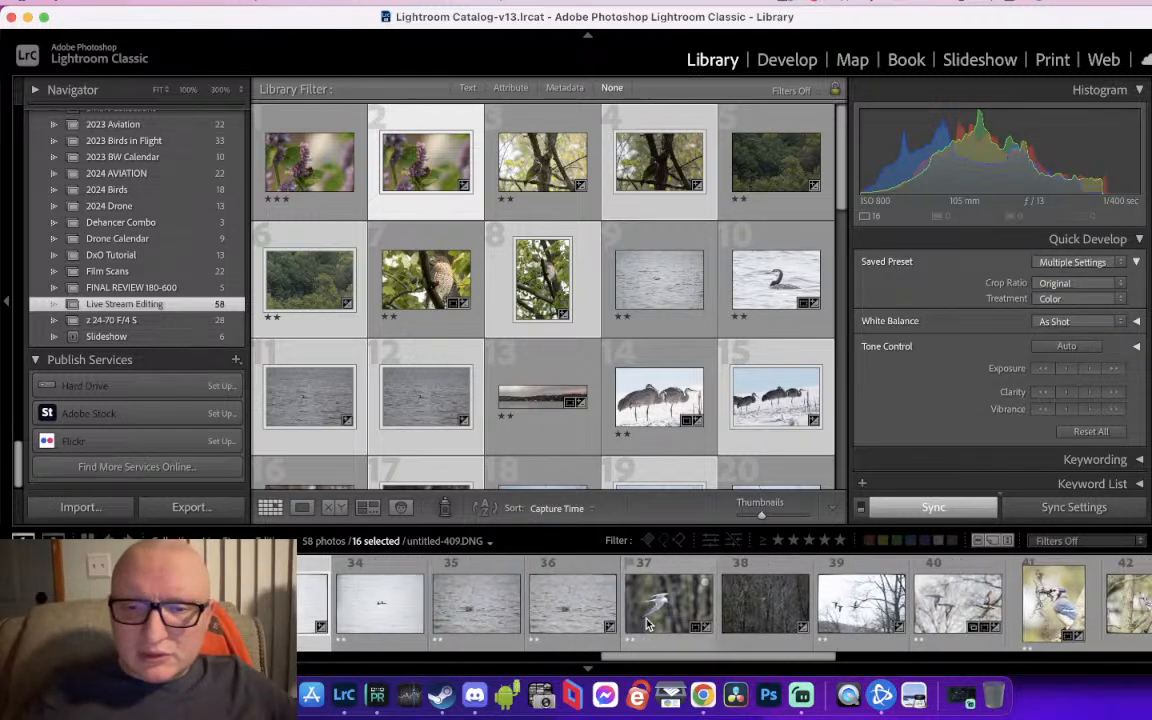
super+click(705, 612)
scroll(600, 615, right, 8)
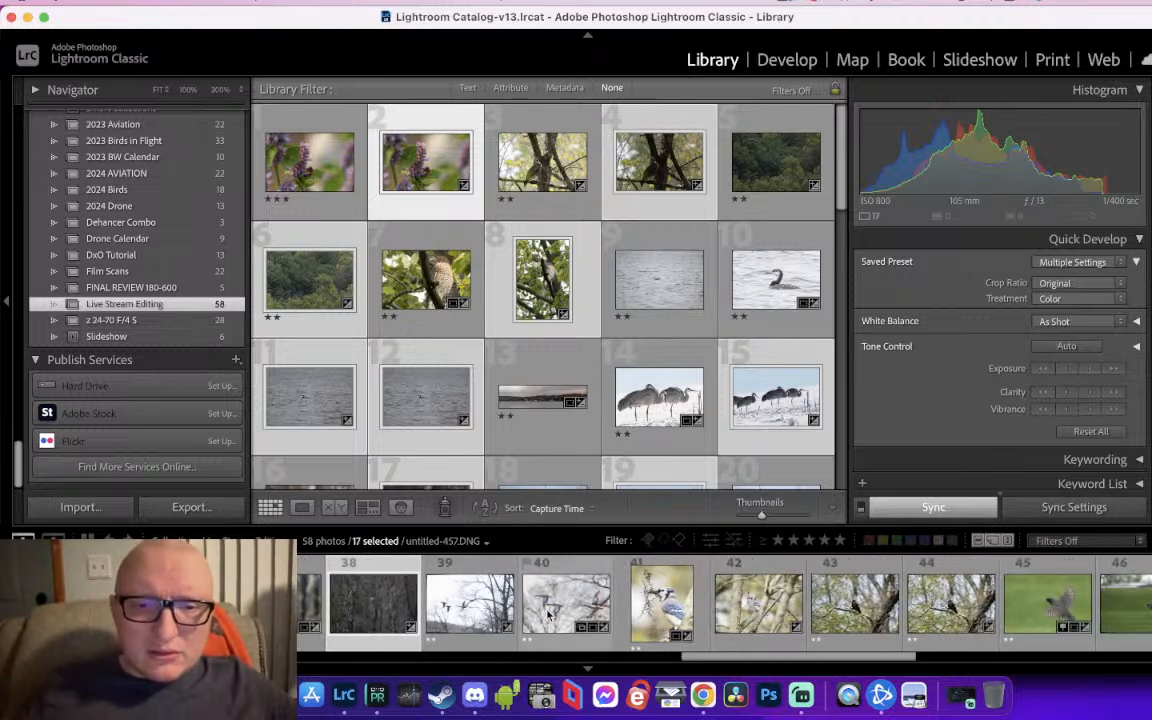
scroll(600, 615, right, 2)
scroll(629, 614, right, 2)
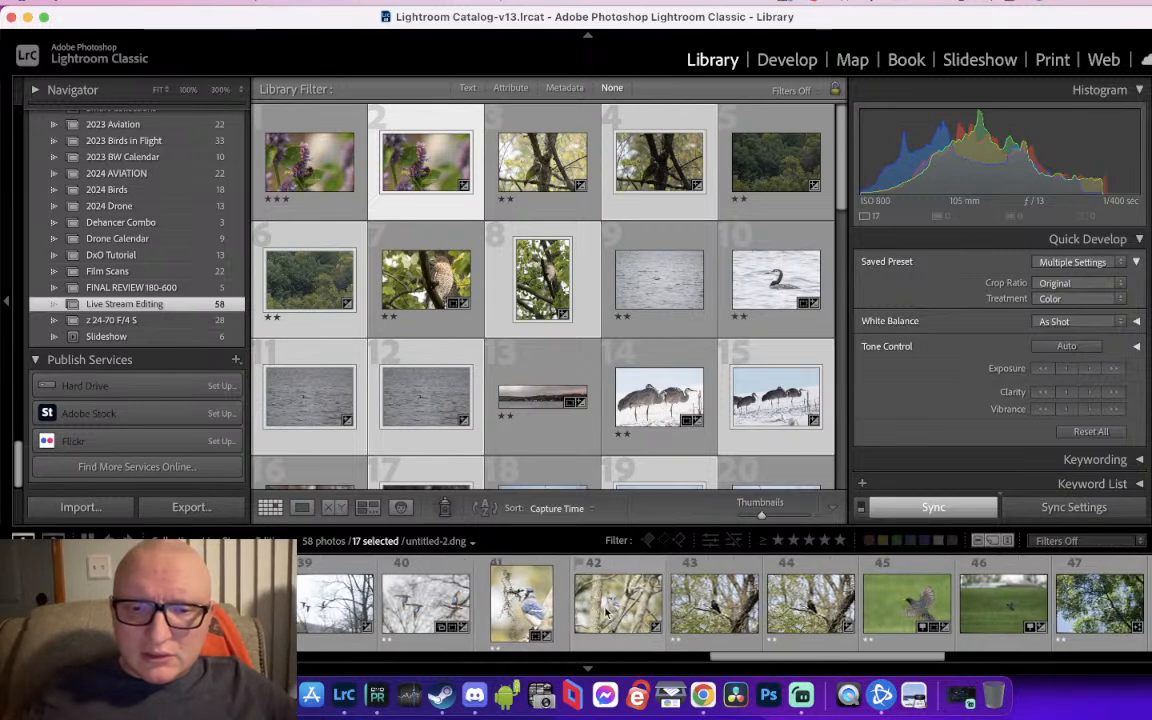
super+click(620, 610)
Add photos 44 and 46 to the selection
scroll(690, 615, right, 2)
scroll(707, 621, right, 2)
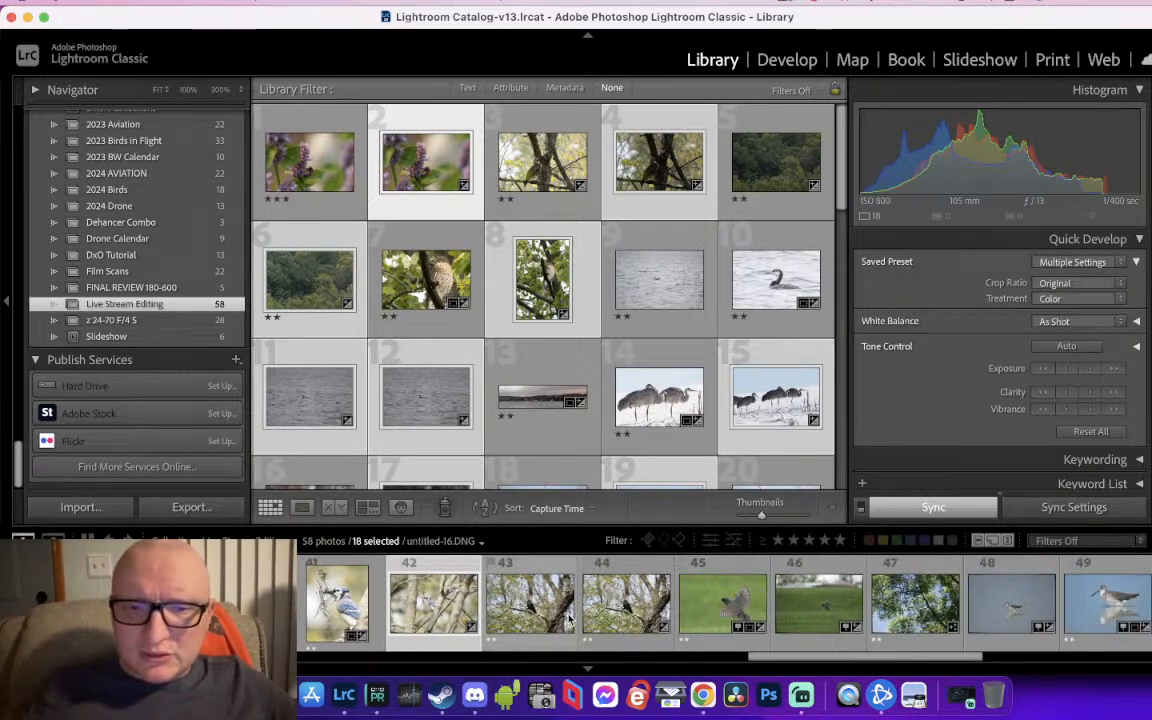
super+click(600, 610)
scroll(650, 612, right, 3)
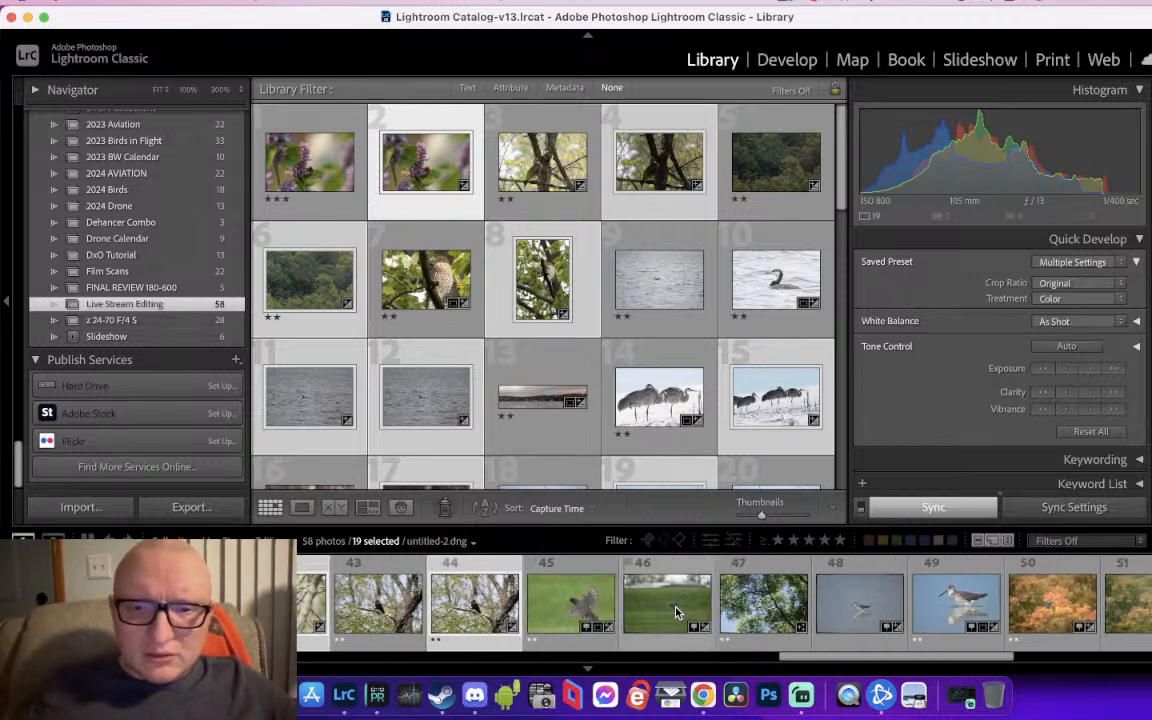
super+click(676, 612)
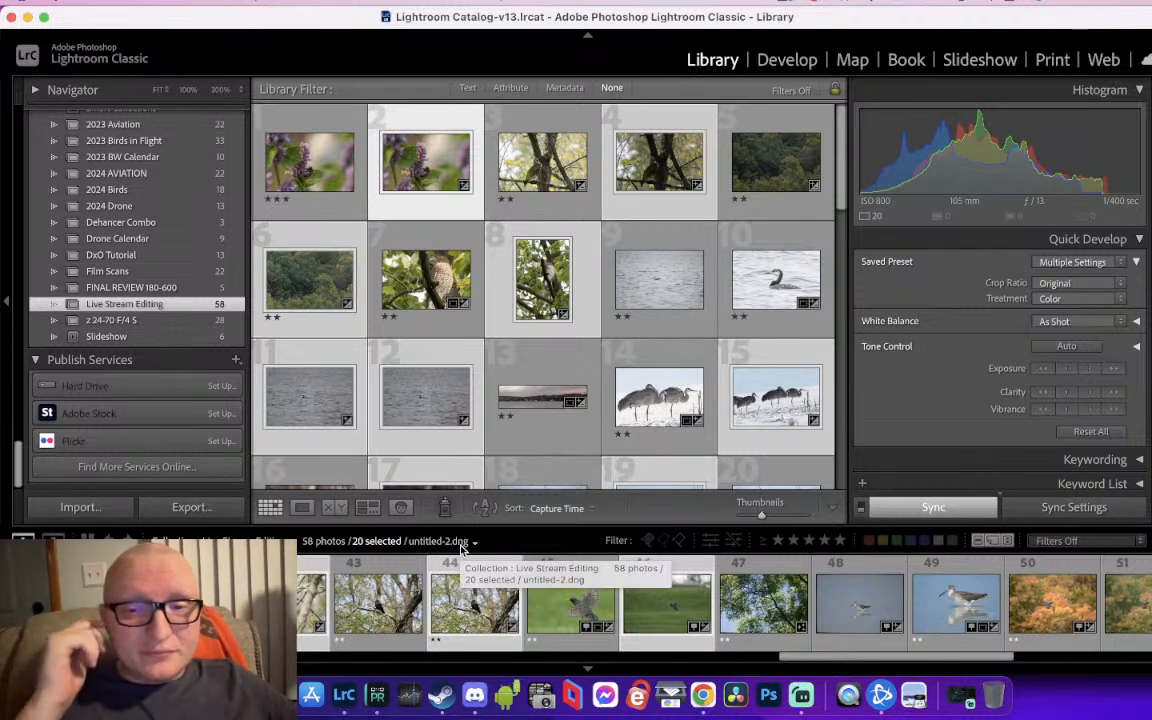
scroll(600, 600, right, 2)
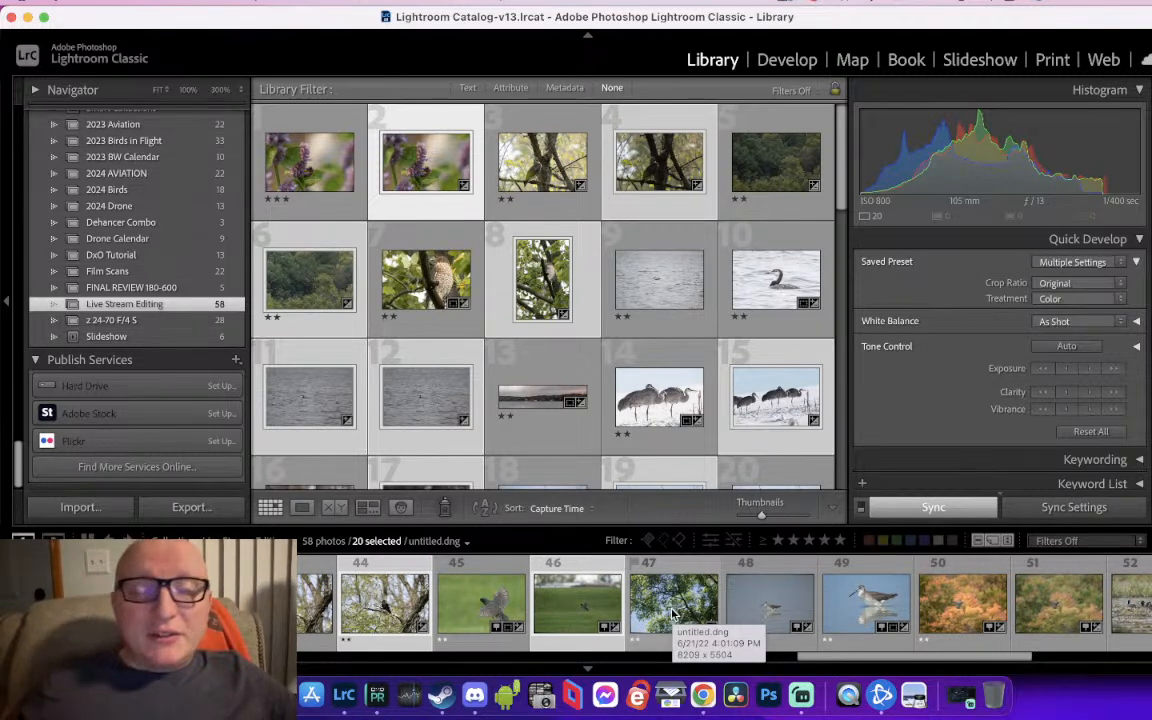
Add photos 48 and 51 to the current multi-photo selection
scroll(620, 615, right, 2)
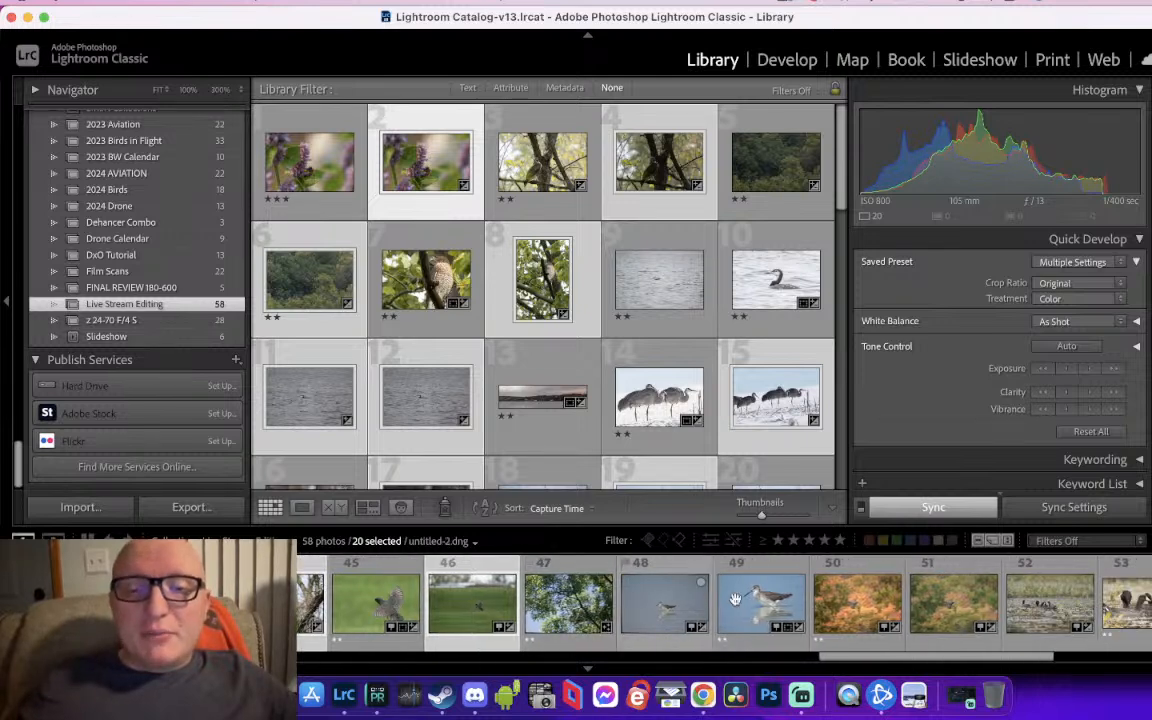
scroll(606, 620, right, 1)
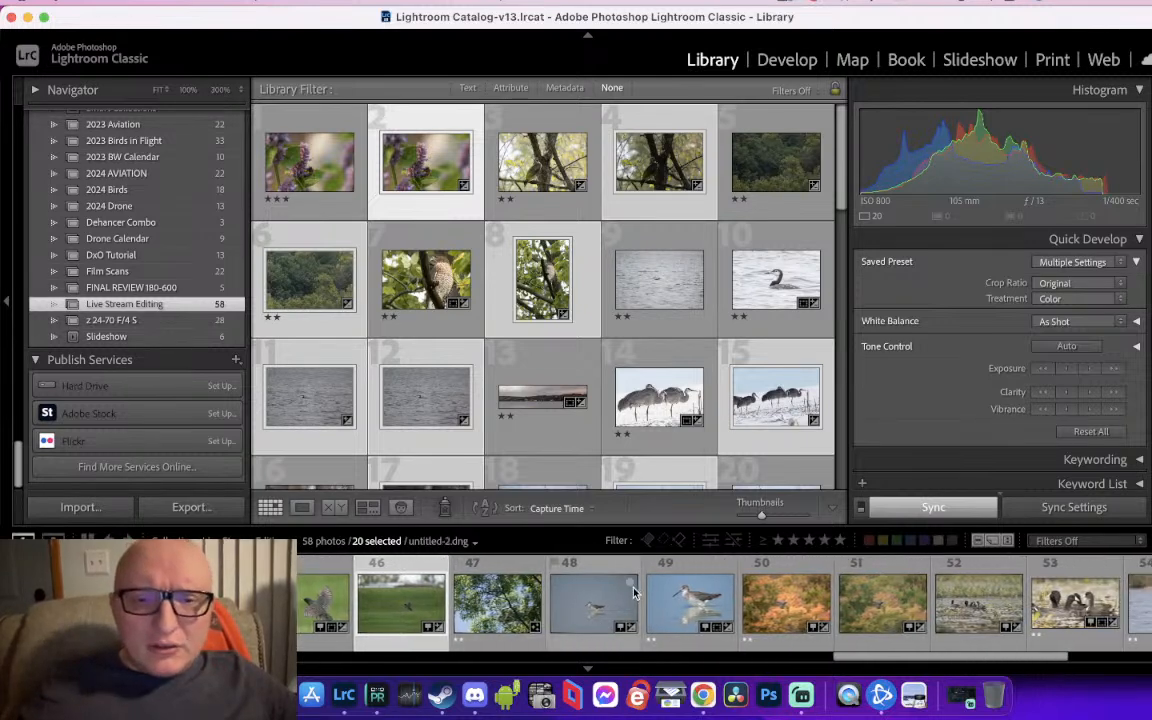
super+click(622, 617)
scroll(618, 617, right, 2)
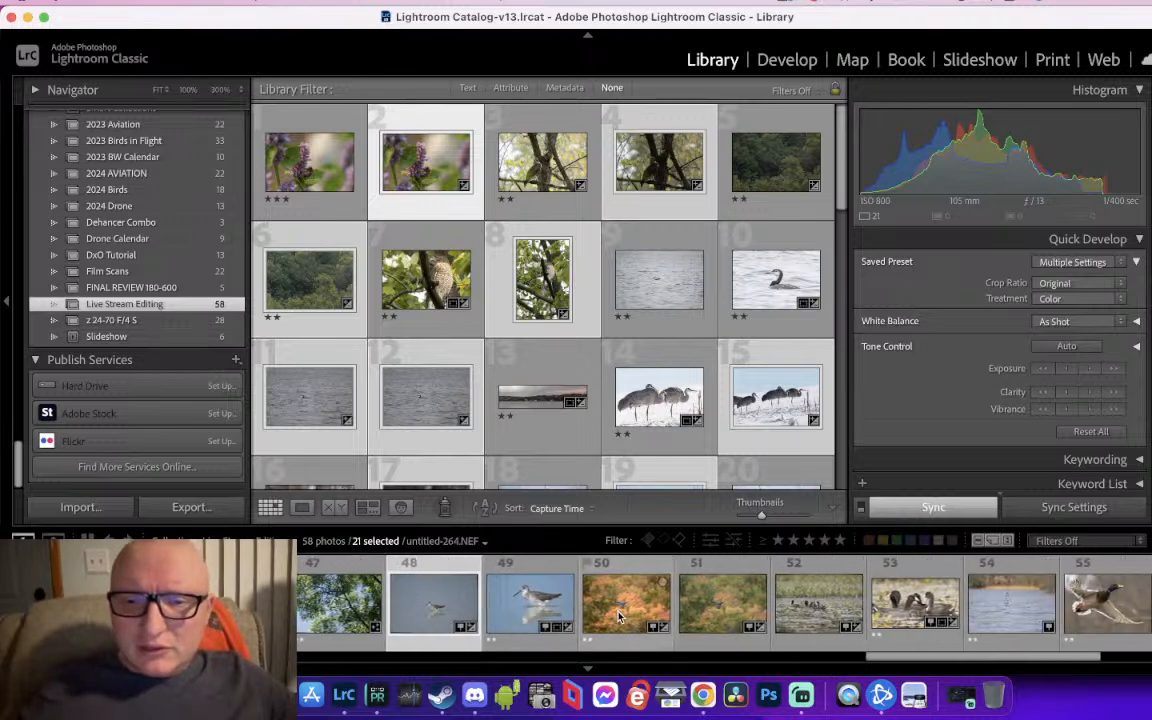
super+click(714, 605)
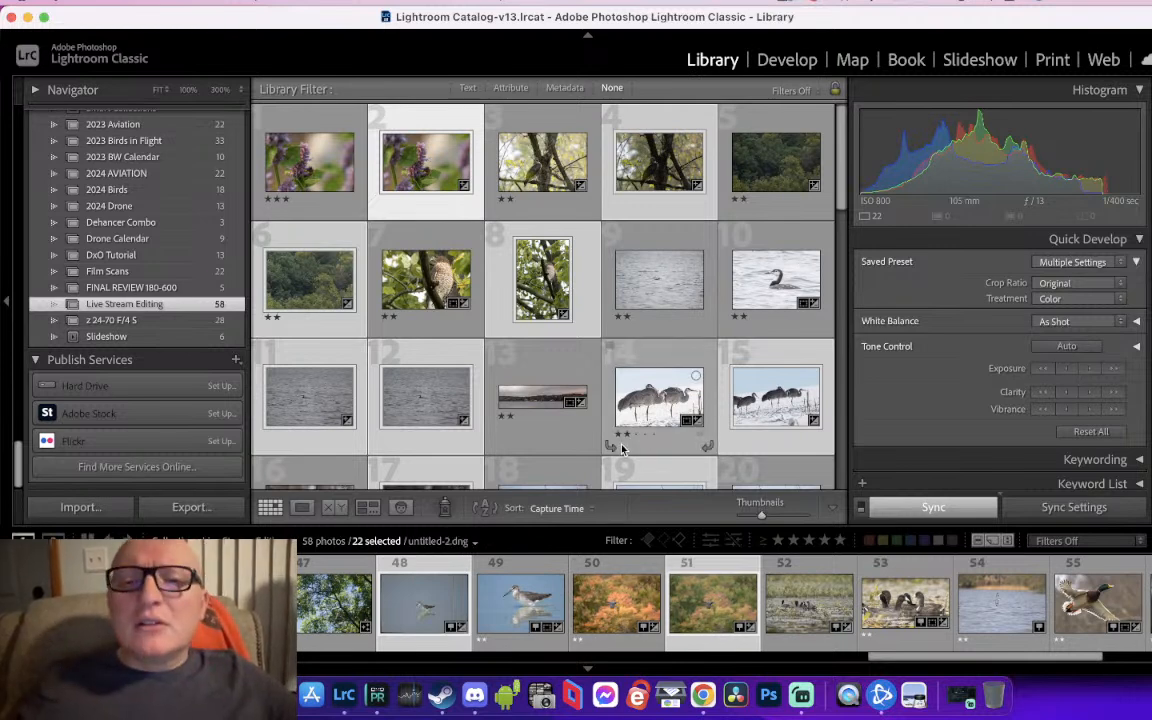
Extend the selection with photos 52, 56 and 57, keeping the earlier photos selected
scroll(738, 608, right, 2)
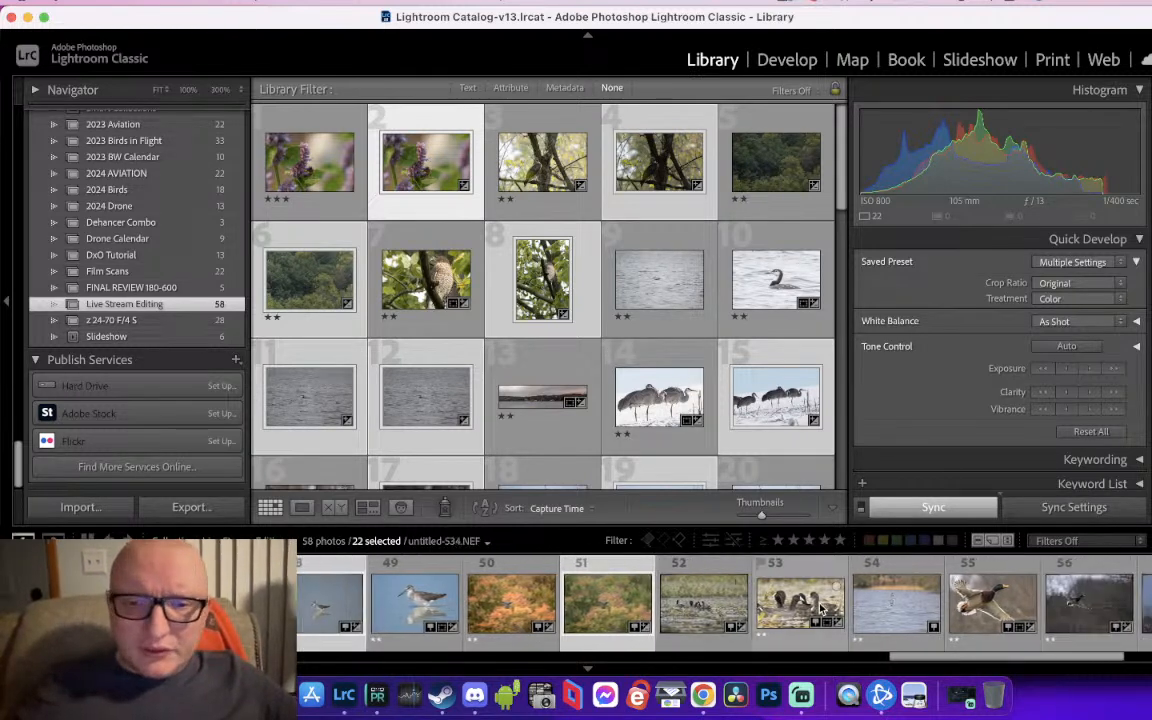
super+click(734, 606)
scroll(734, 606, right, 3)
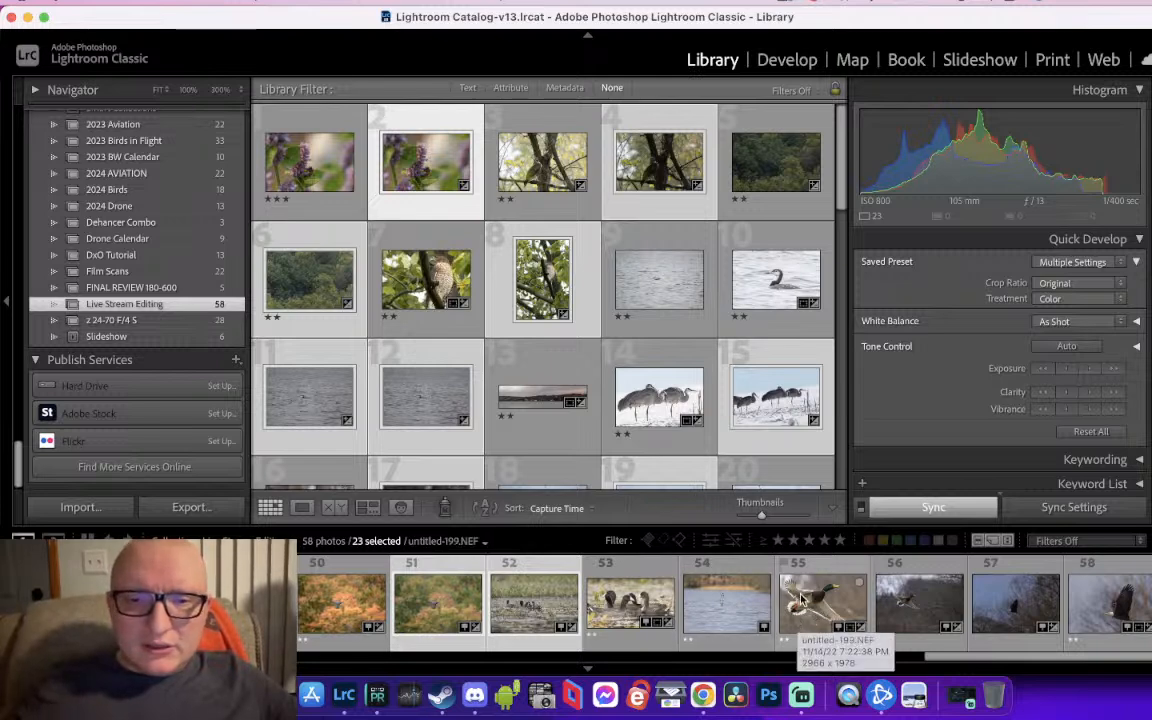
super+click(908, 598)
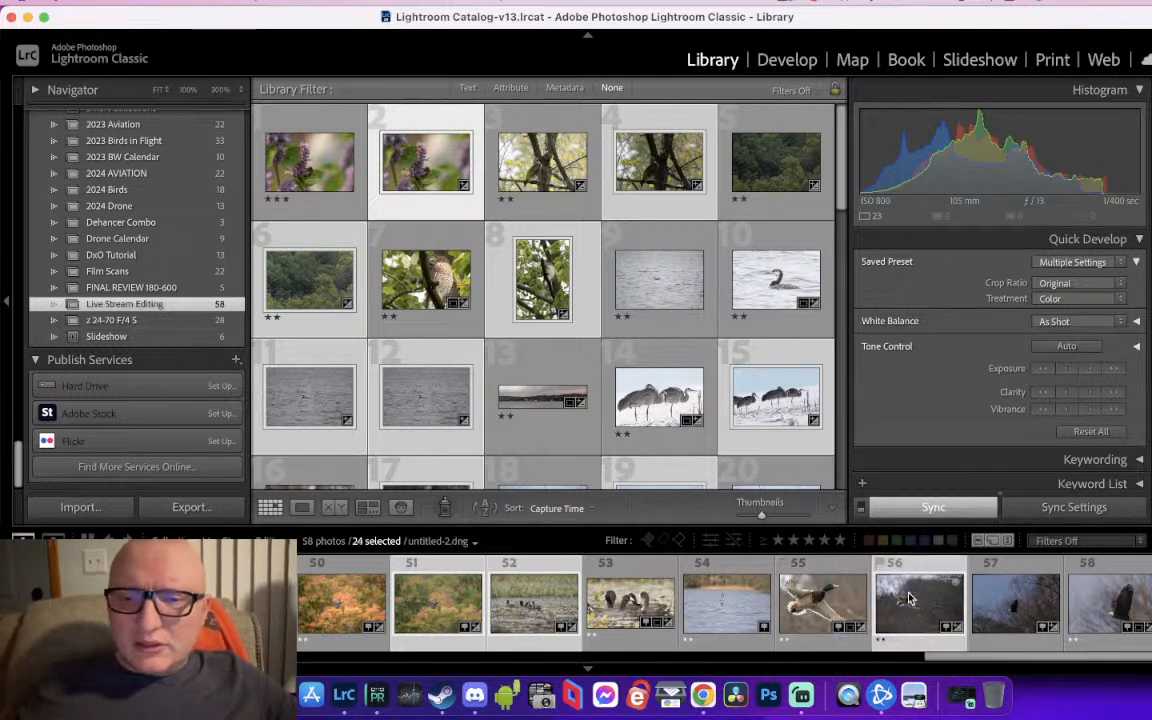
super+click(1006, 602)
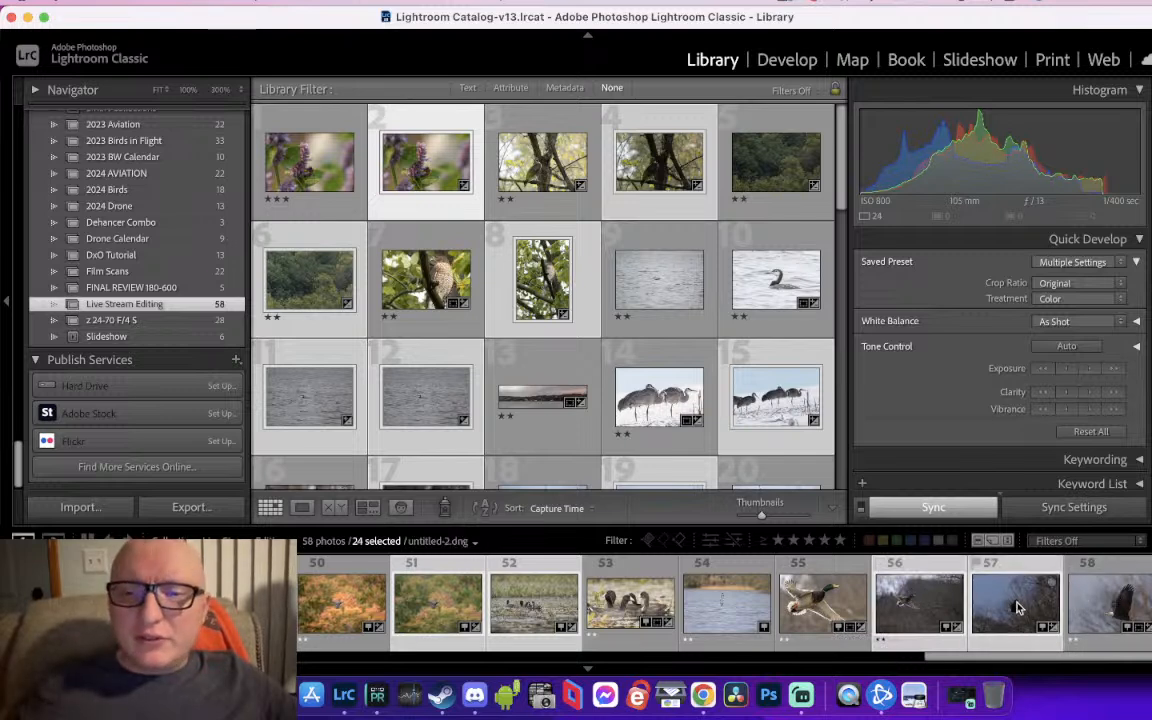
Assign the yellow color label to all selected photos
right_click(1008, 603)
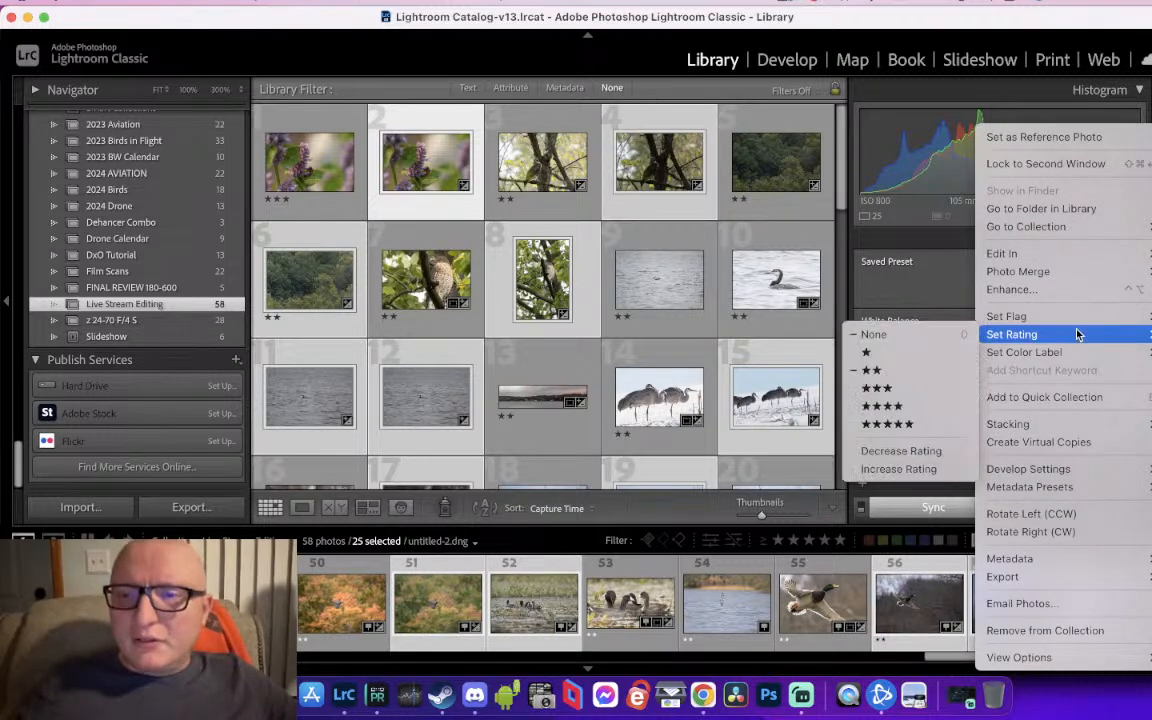
mouse_move(1056, 322)
mouse_move(1020, 352)
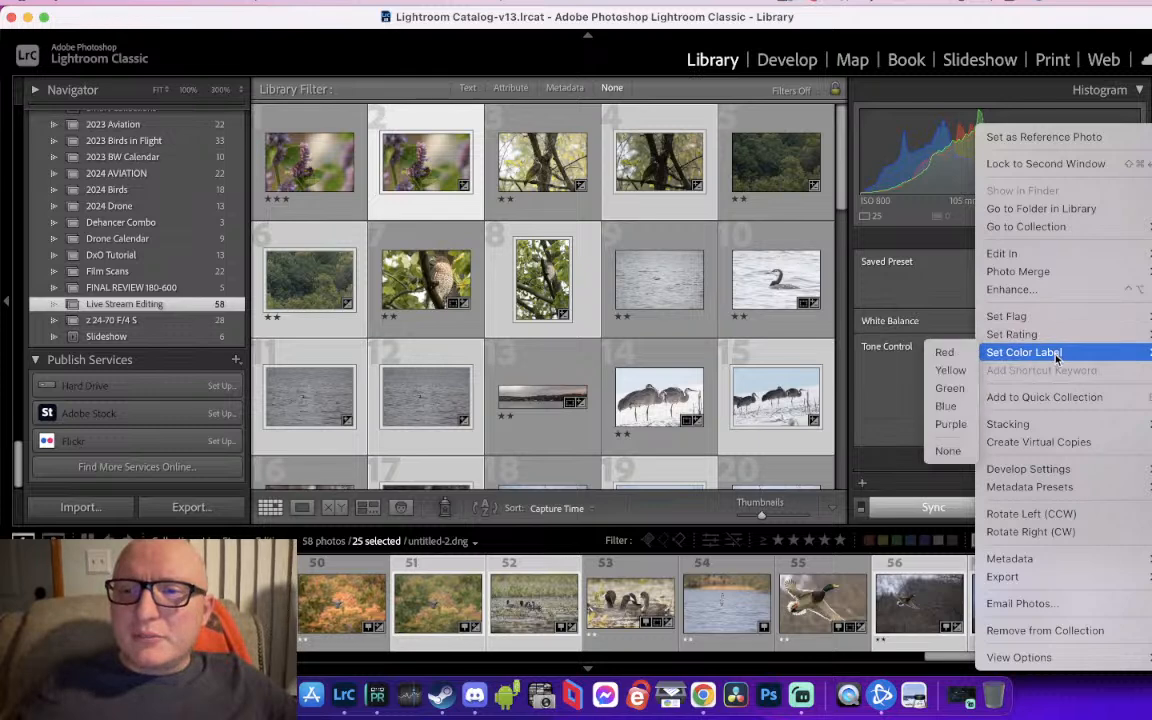
click(960, 370)
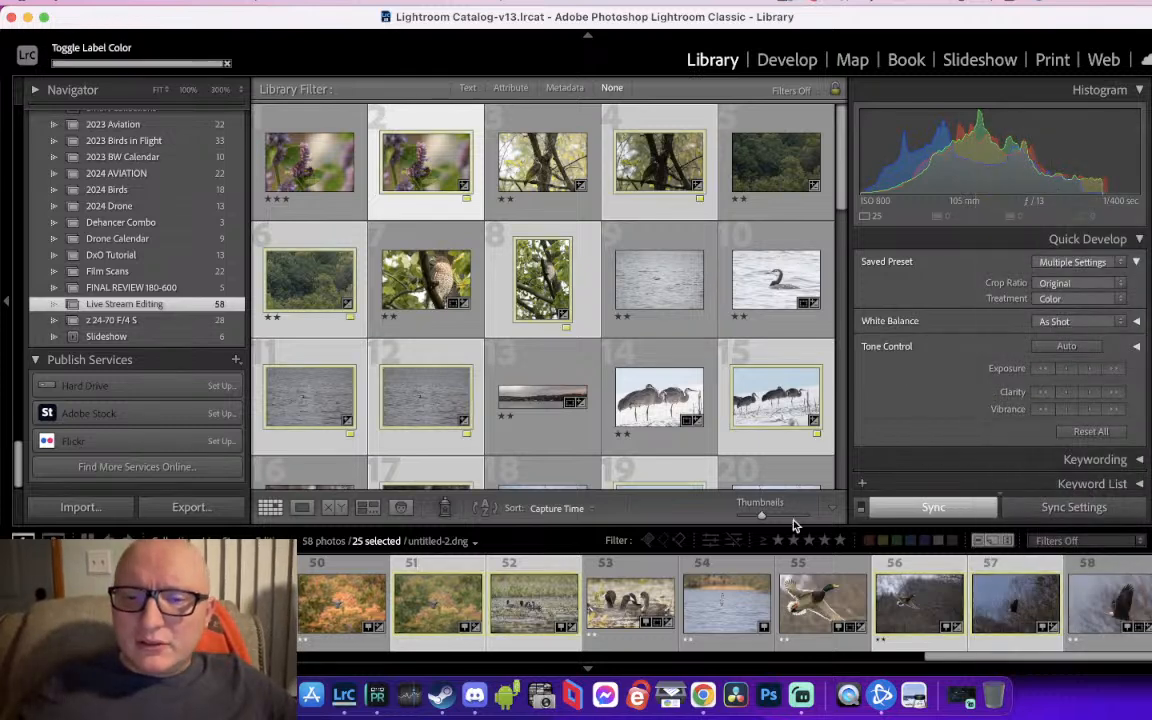
Set the color label of all selected photos to purple
right_click(933, 606)
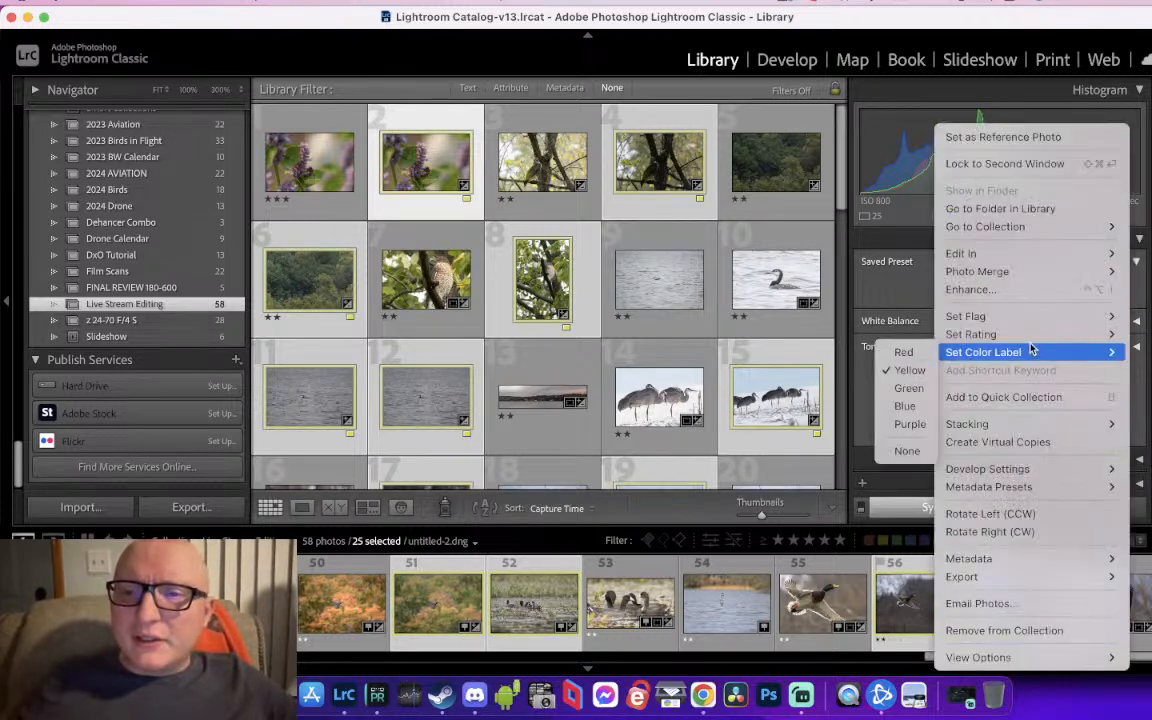
mouse_move(1032, 334)
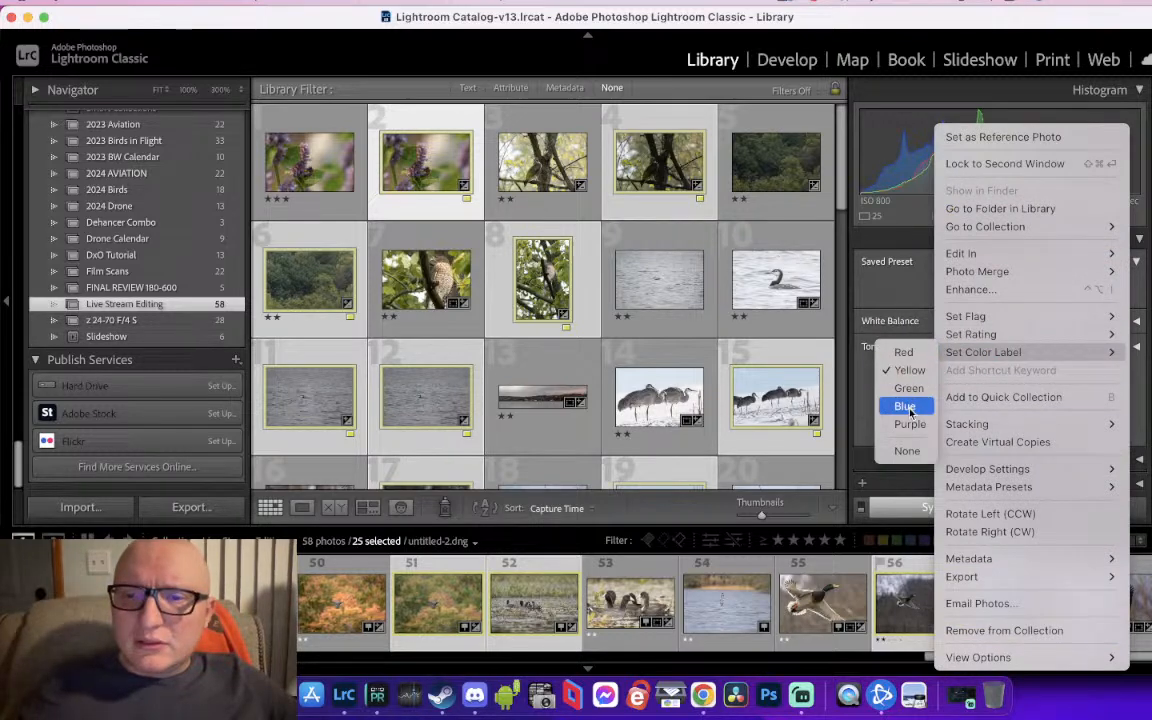
click(910, 424)
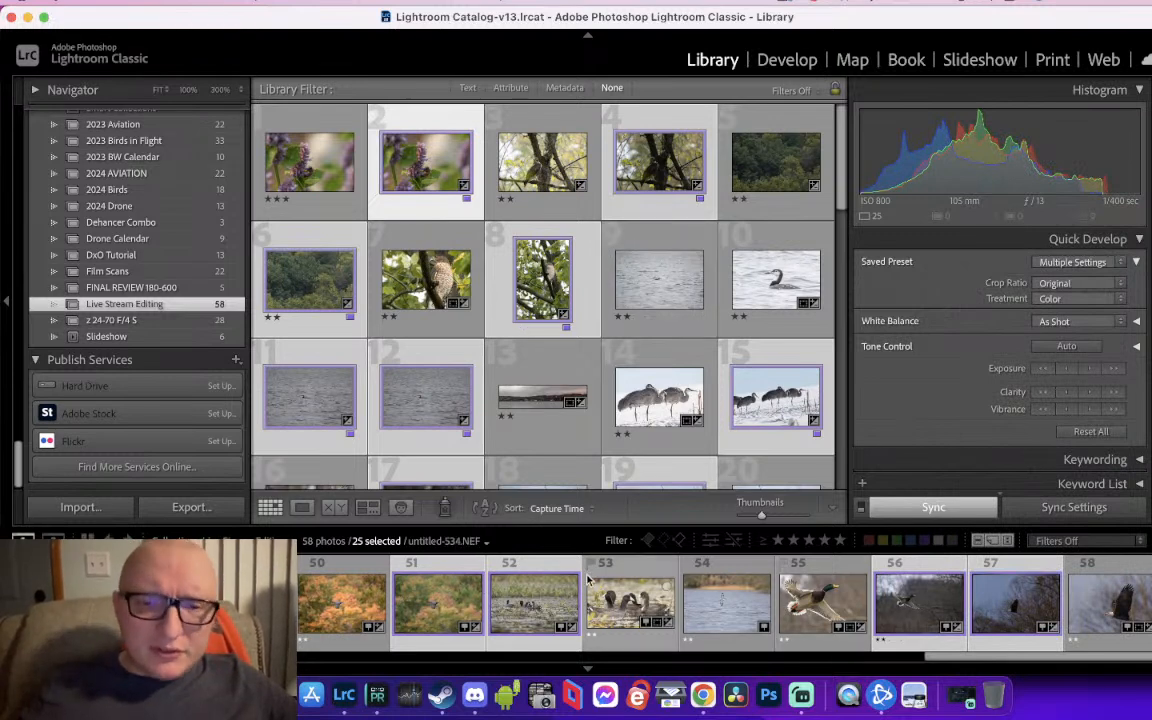
Select only photo 47, the bird flying past green trees, and open it in the enlarged single-photo view
scroll(588, 581, up, 8)
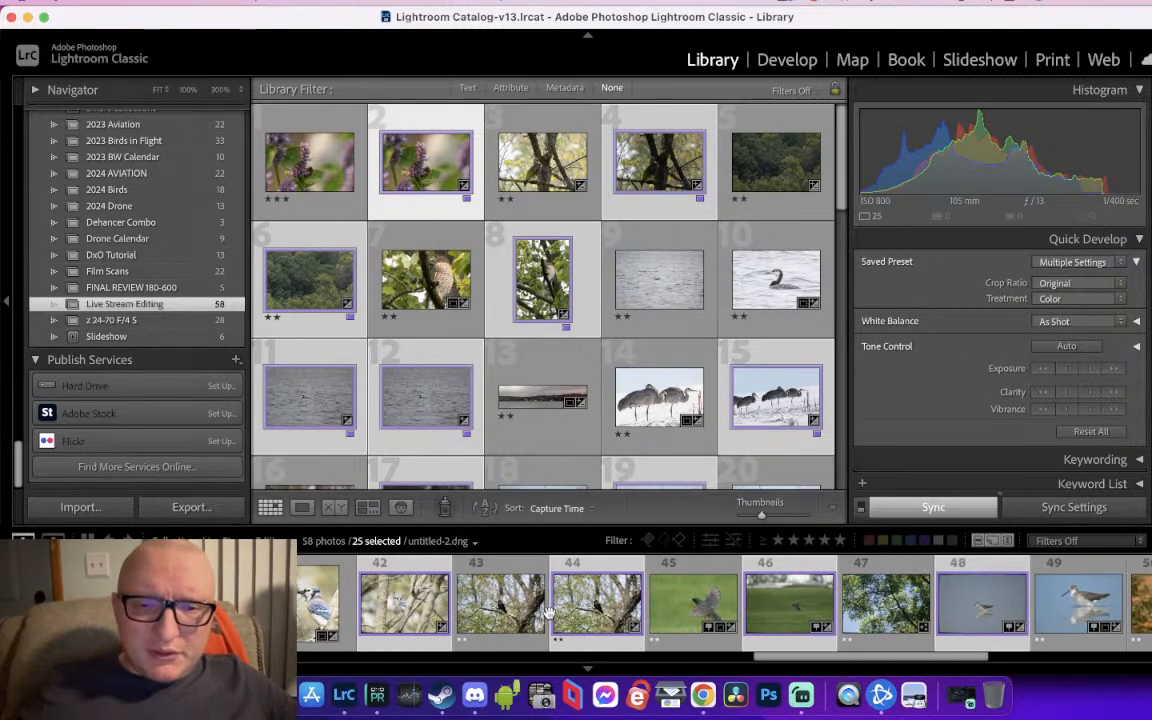
click(872, 605)
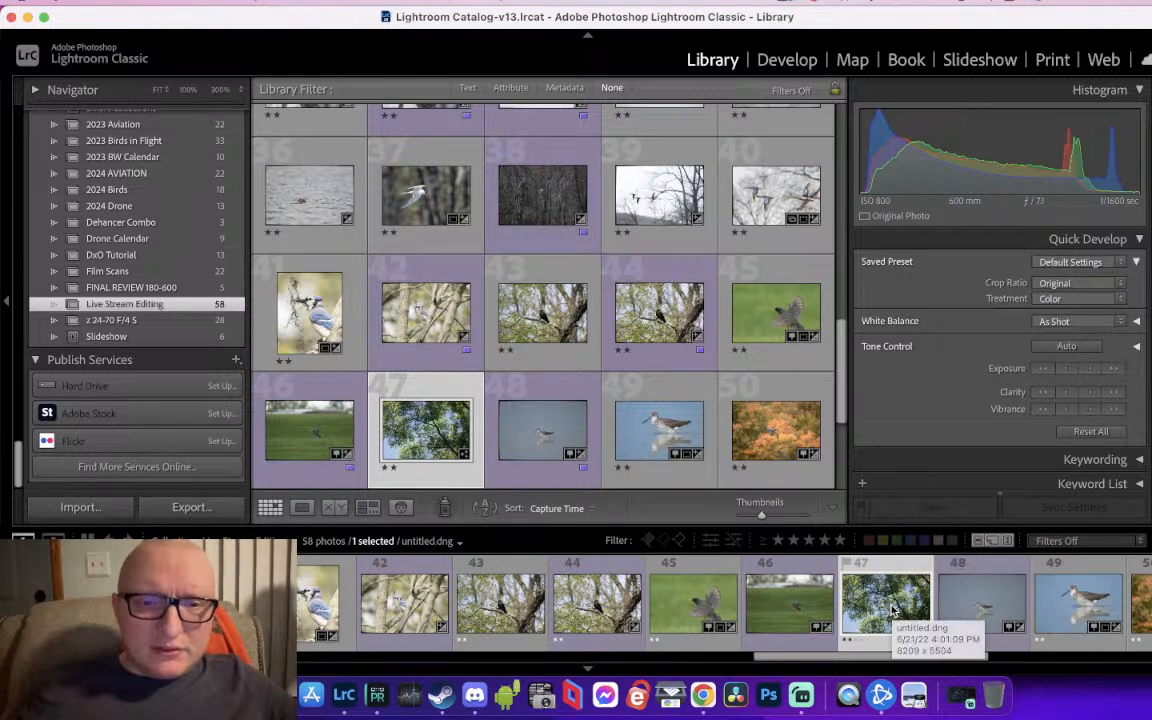
double_click(425, 430)
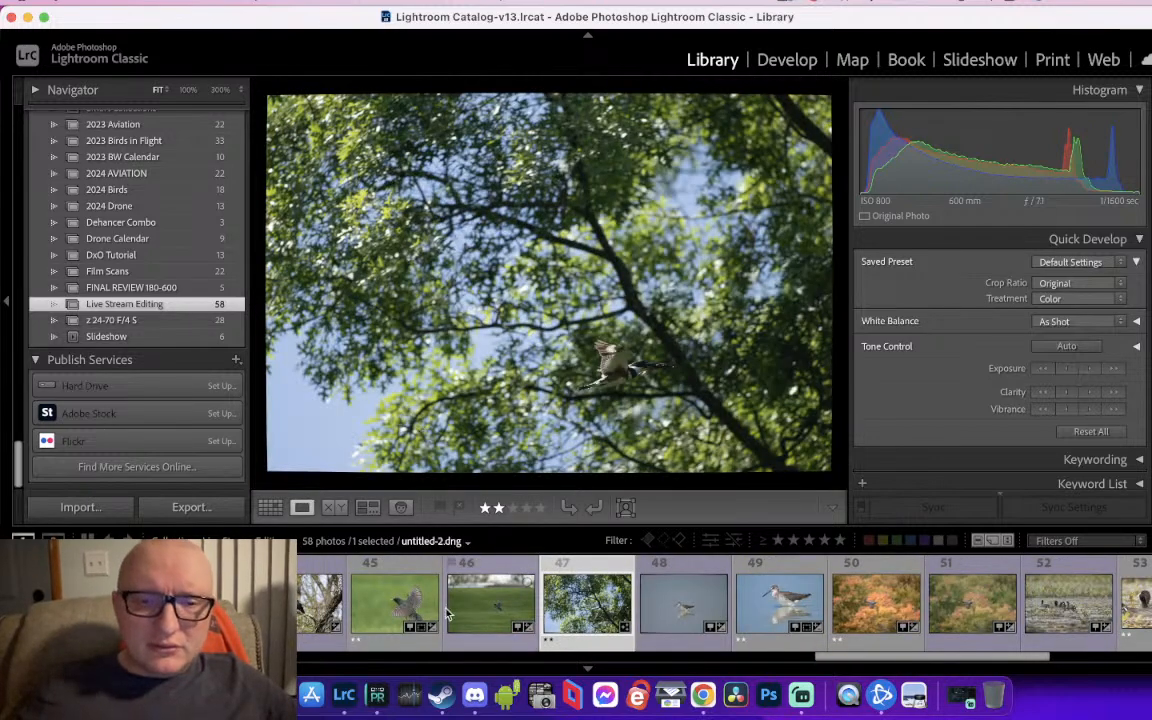
Switch to Discord, reply "on my youtube in my profile on discord" to the "is there a link?" message, and minimize Discord
click(474, 694)
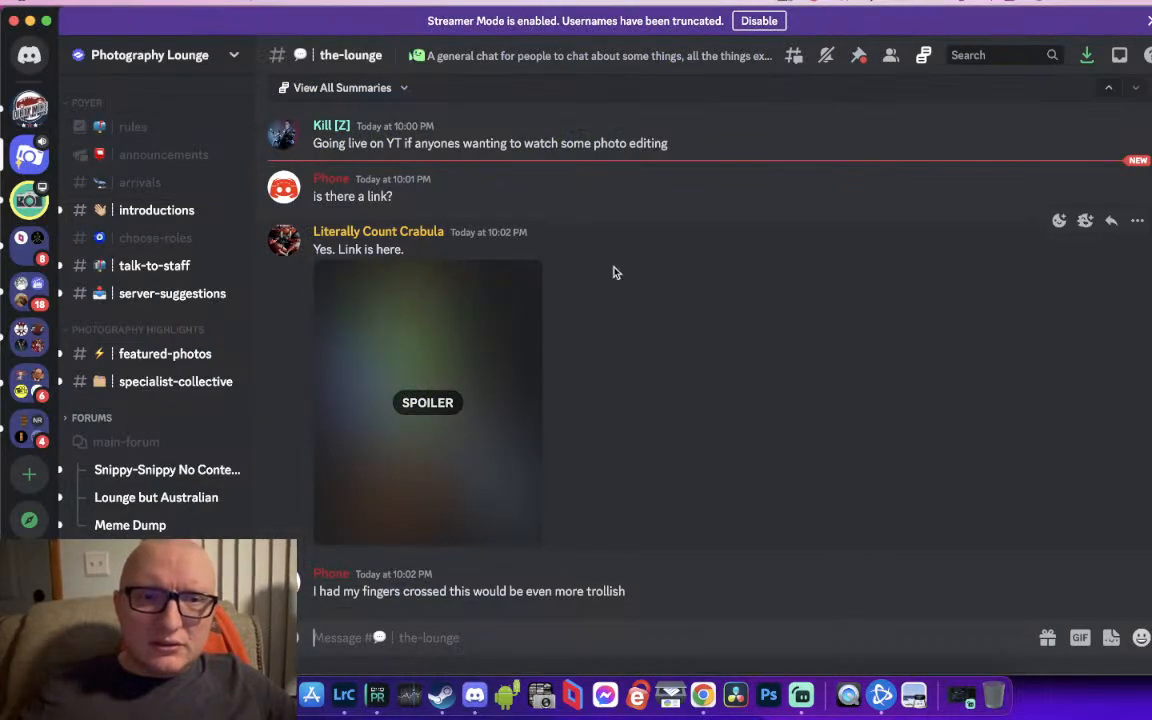
click(1110, 164)
text(on my youtube)
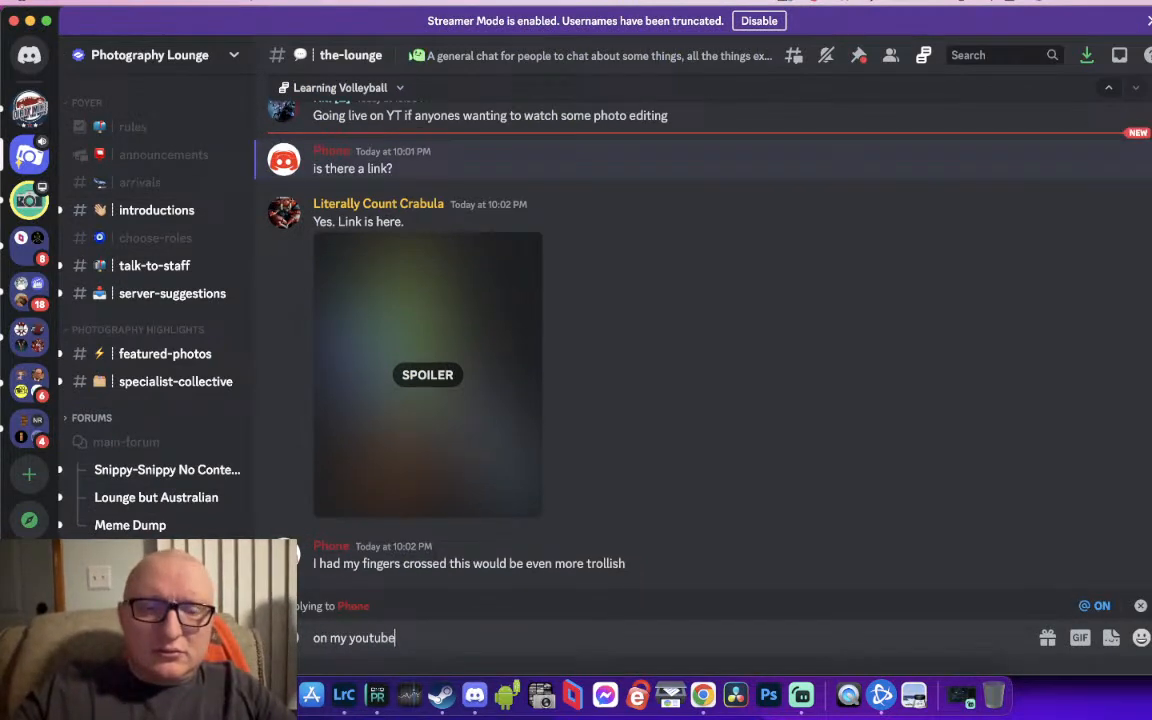
text( in my profile on discord)
key(Return)
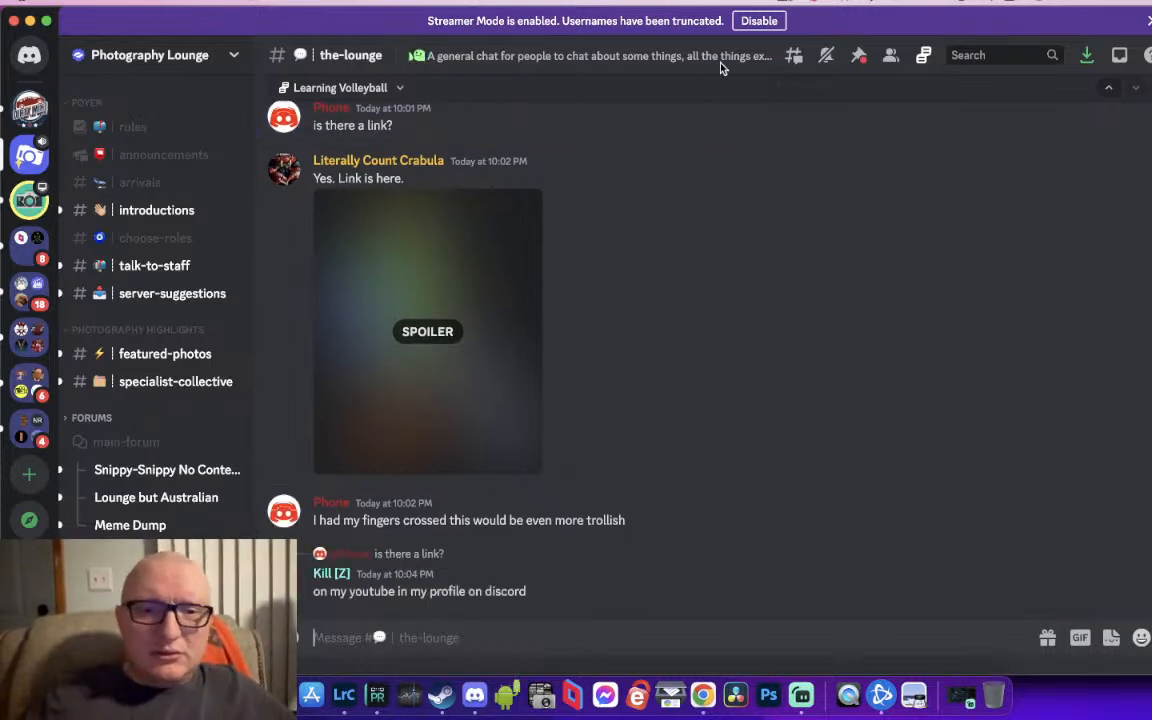
click(30, 21)
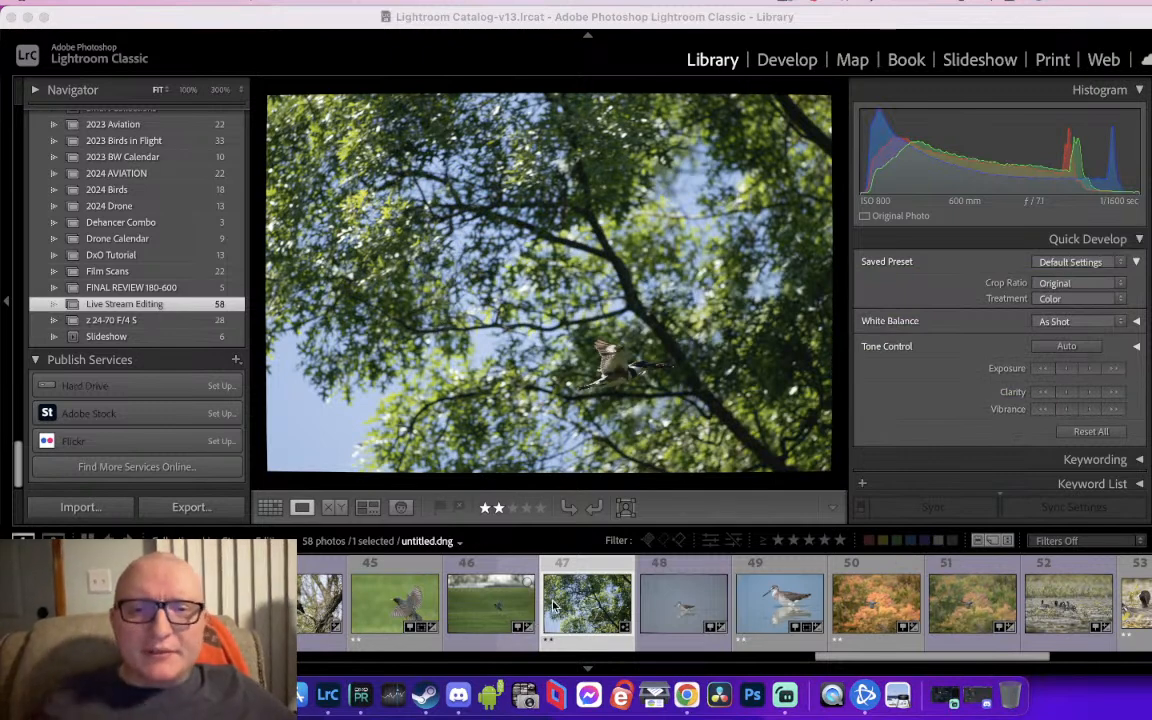
Examine the flying bird in photo 47 at 300% and 66.7% zoom, and return to the fitted view
click(630, 370)
drag(398, 507, 336, 510)
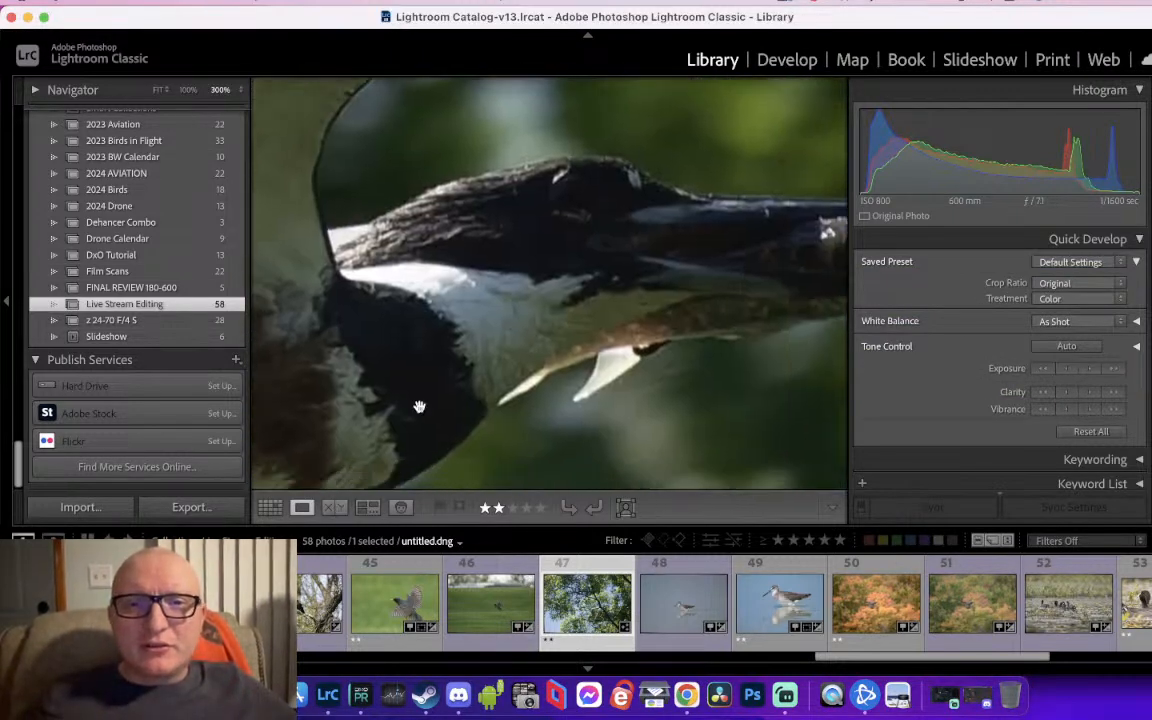
key(super+minus)
key(super+minus)
key(super+minus)
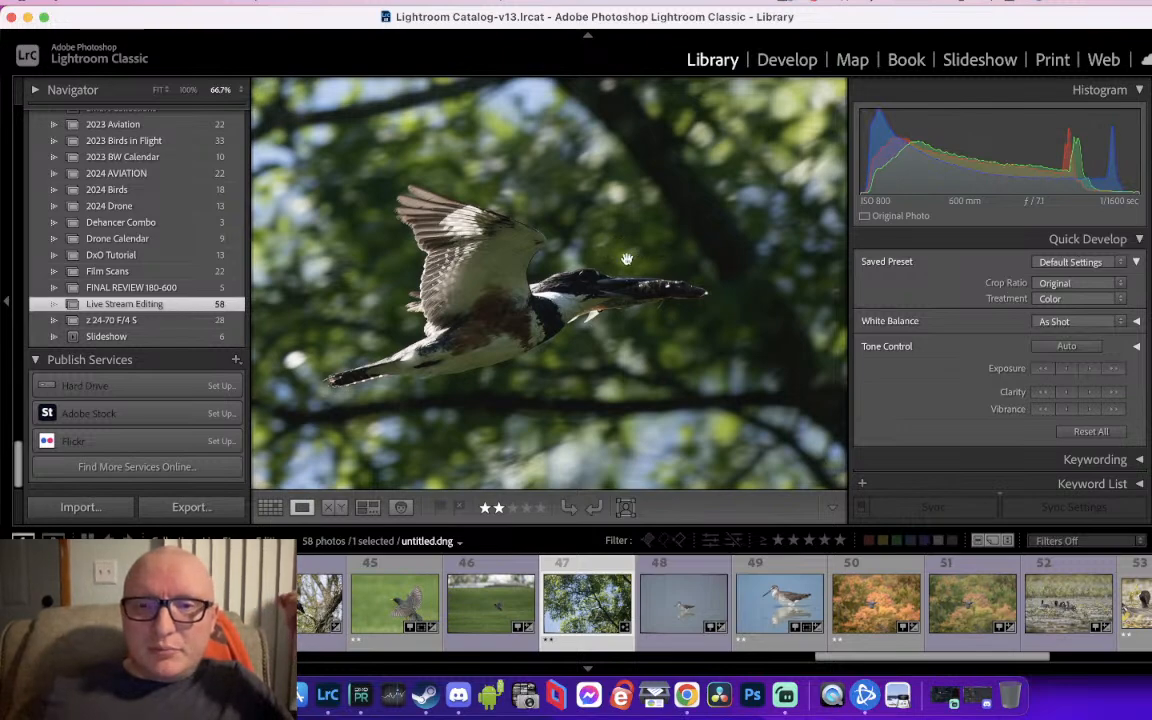
click(594, 342)
click(594, 342)
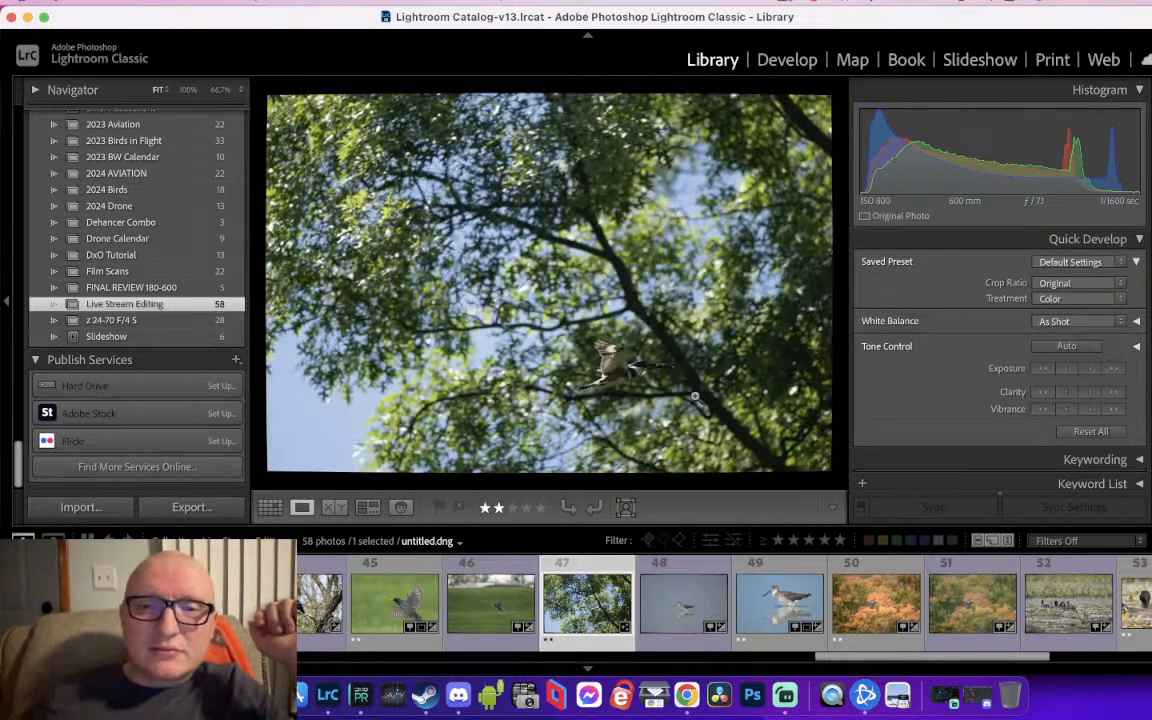
Move the Lightroom window aside to uncover DxO PureRAW 3 and switch to it
drag(604, 333, 561, 298)
drag(879, 20, 462, 20)
click(1087, 303)
Look through the dated thumbnails in the DxO PureRAW 3 Lightbox up to Wednesday, December 28, 2022
scroll(1082, 303, down, 5)
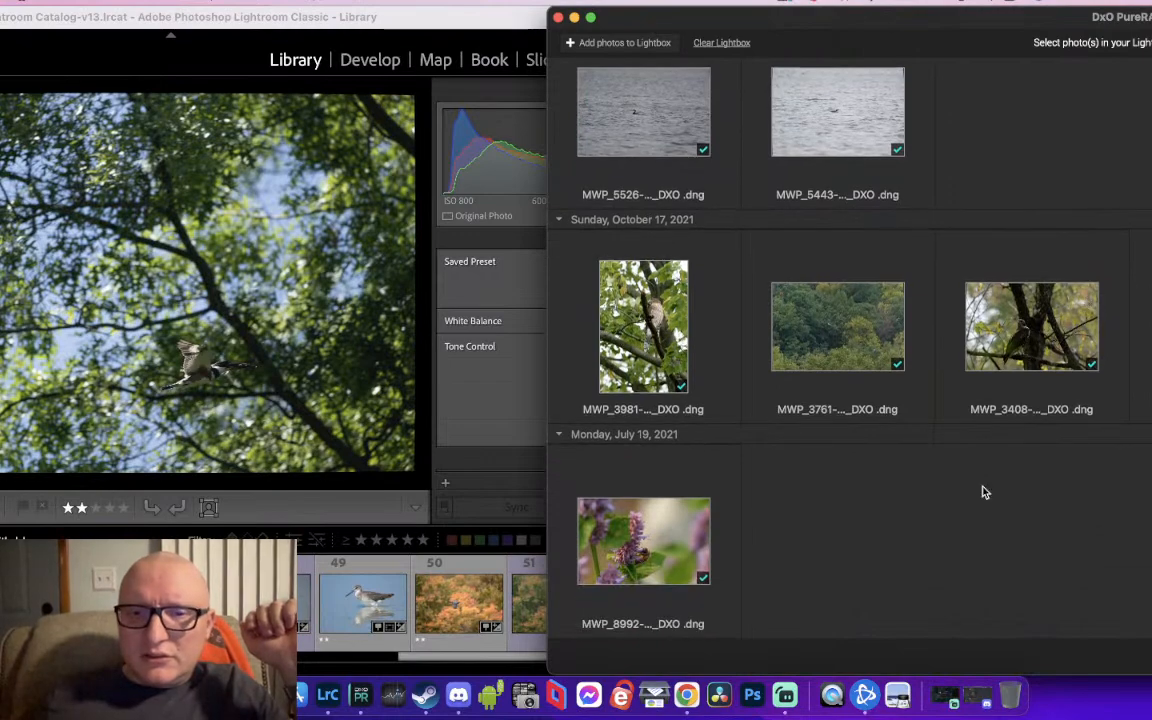
scroll(985, 490, up, 5)
scroll(985, 490, up, 8)
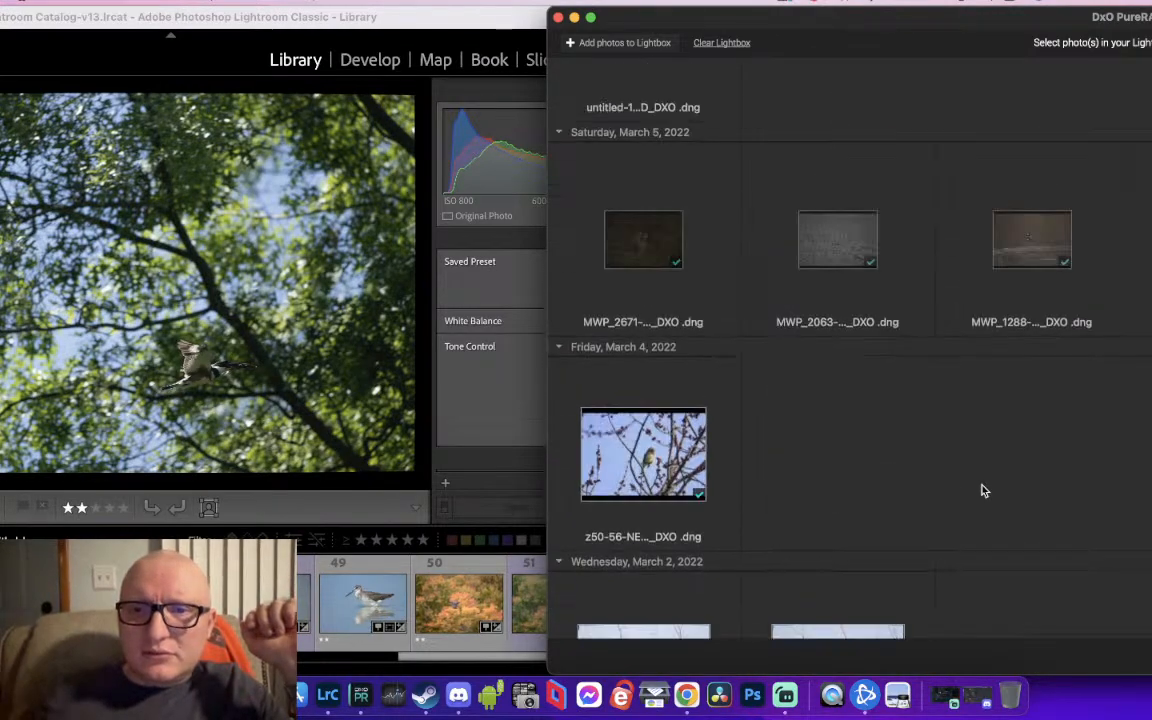
scroll(983, 490, up, 3)
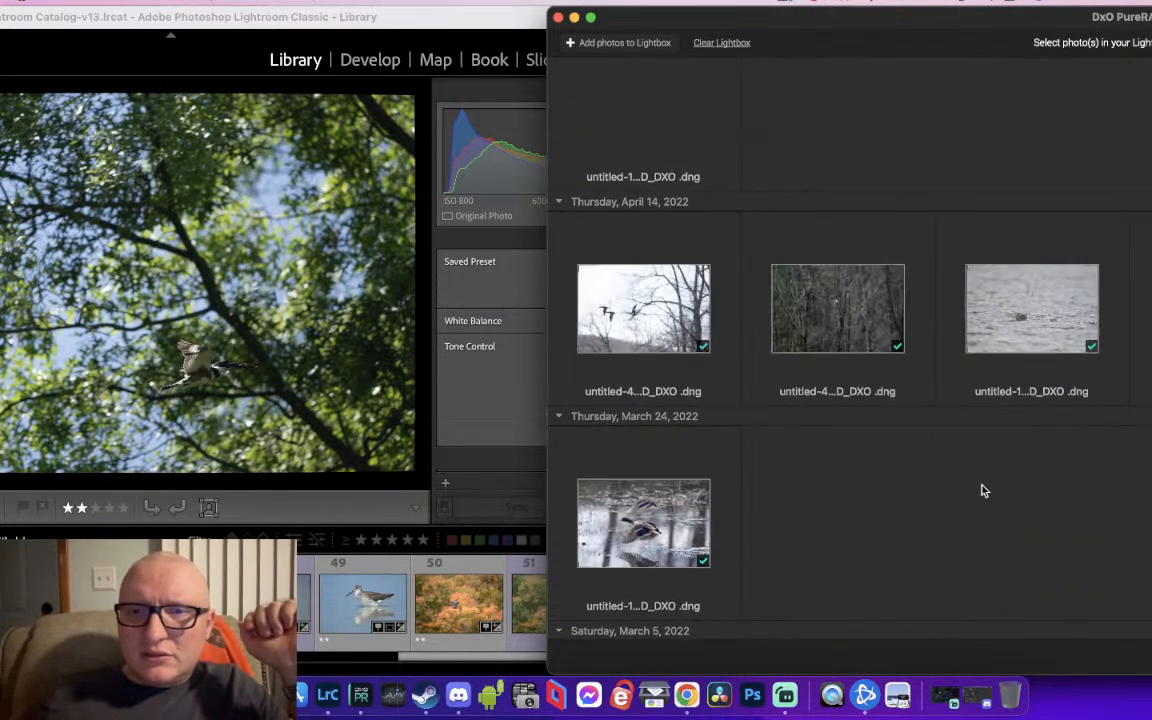
drag(975, 44, 526, 69)
scroll(555, 250, down, 6)
scroll(560, 265, up, 10)
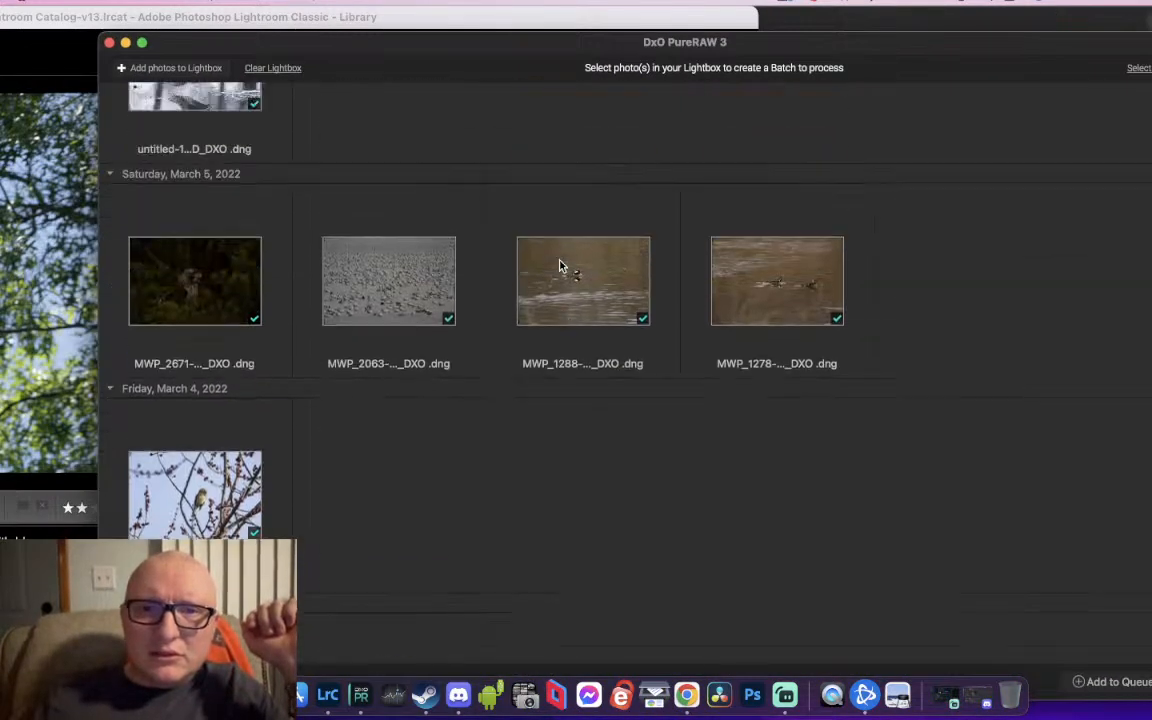
scroll(560, 265, up, 6)
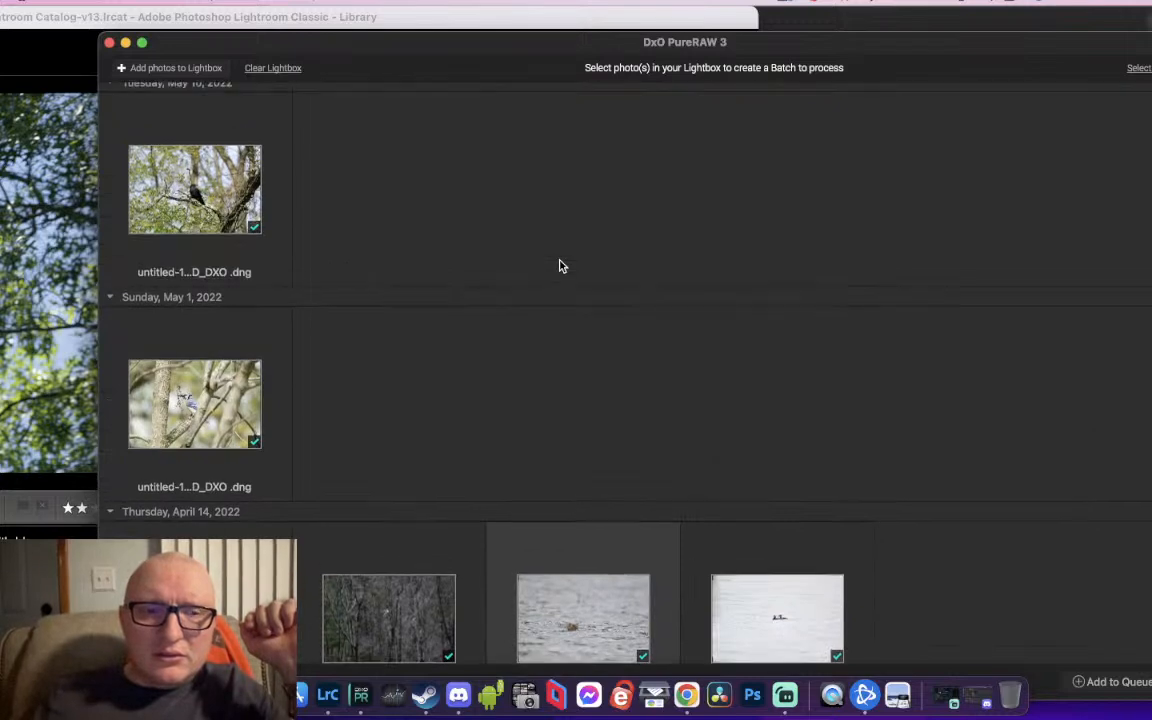
scroll(560, 266, up, 6)
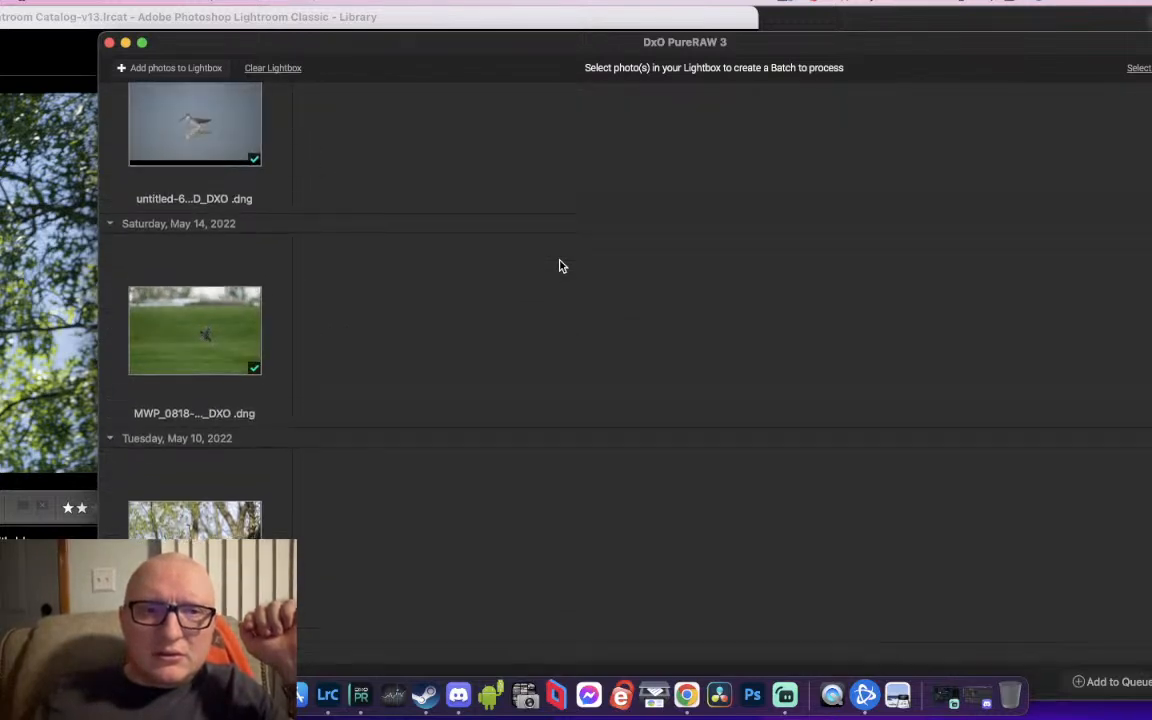
scroll(560, 266, up, 5)
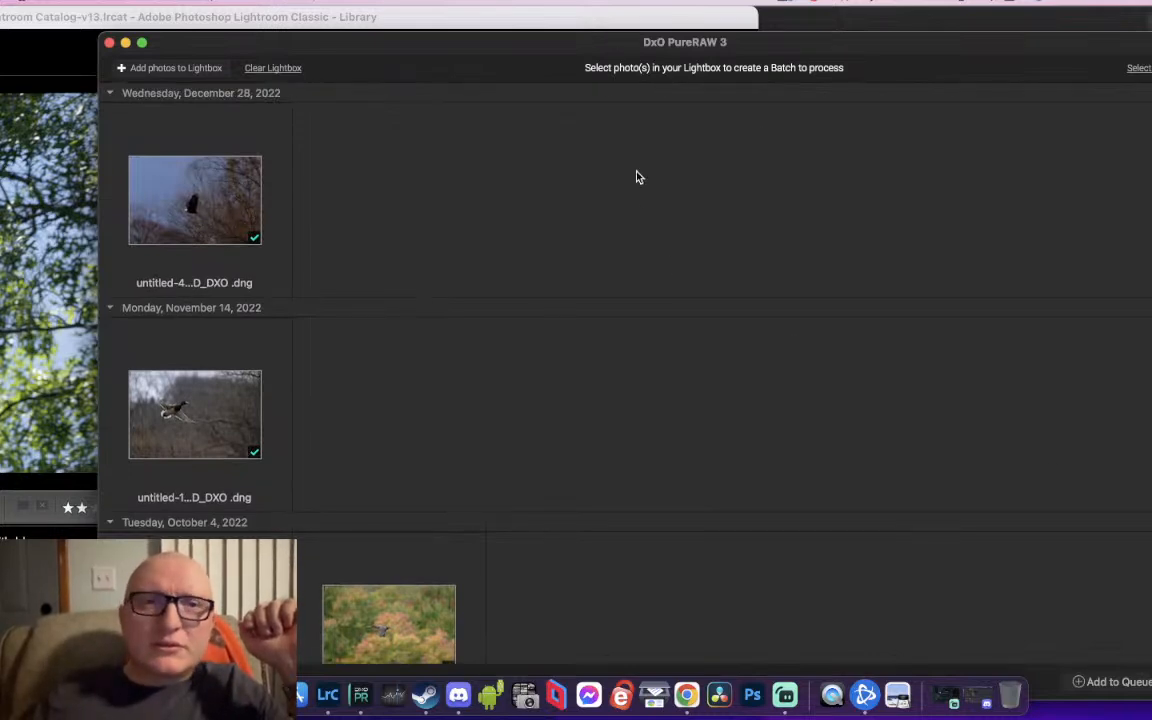
Try to add photo 47 (untitled.dng) from Lightroom to the DxO PureRAW 3 Lightbox and dismiss the resulting dialog
drag(588, 48, 936, 46)
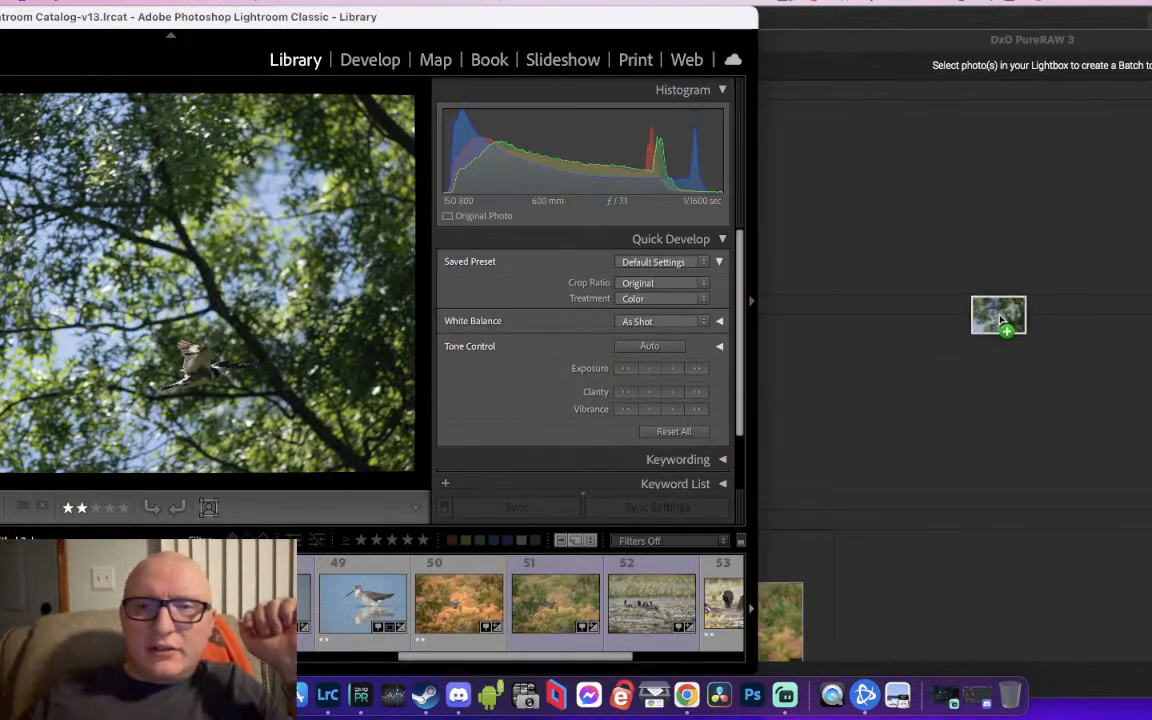
drag(938, 329, 1003, 322)
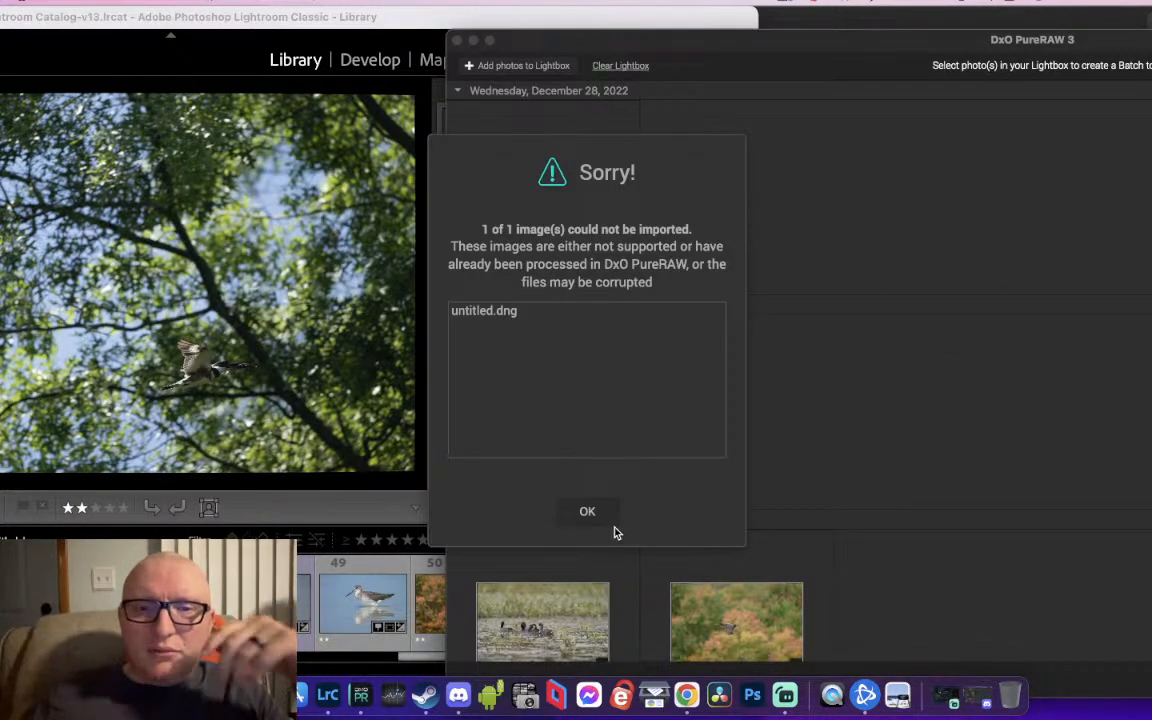
click(587, 511)
click(380, 391)
click(412, 383)
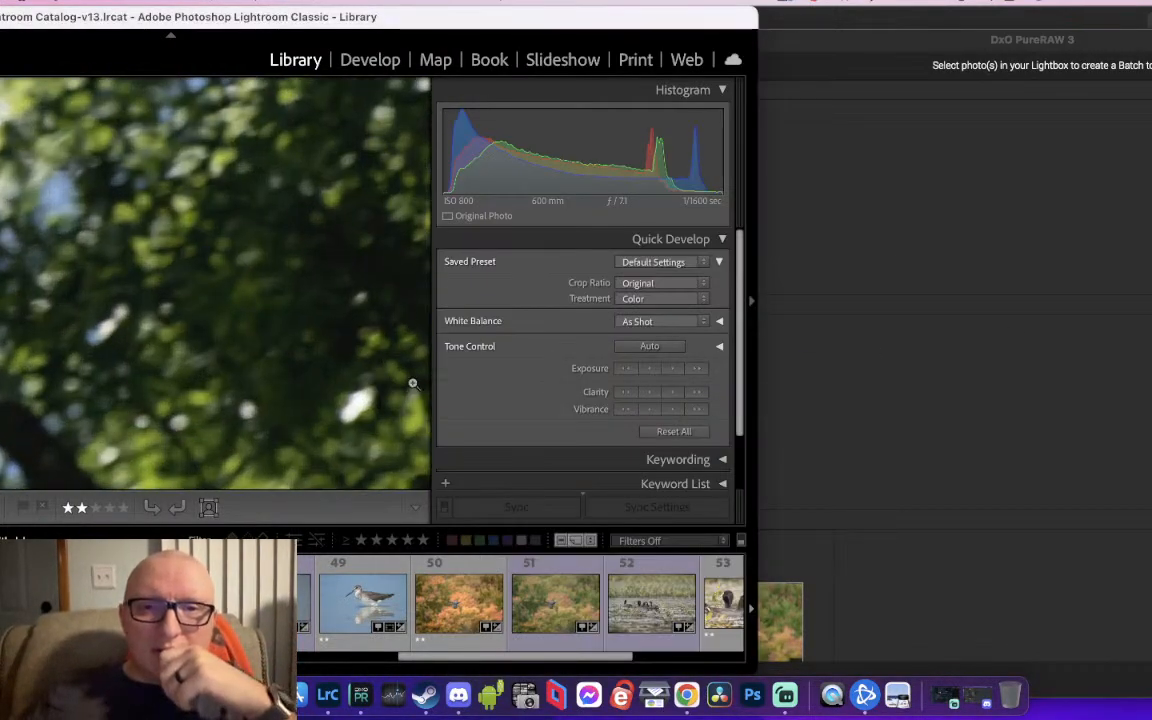
click(412, 383)
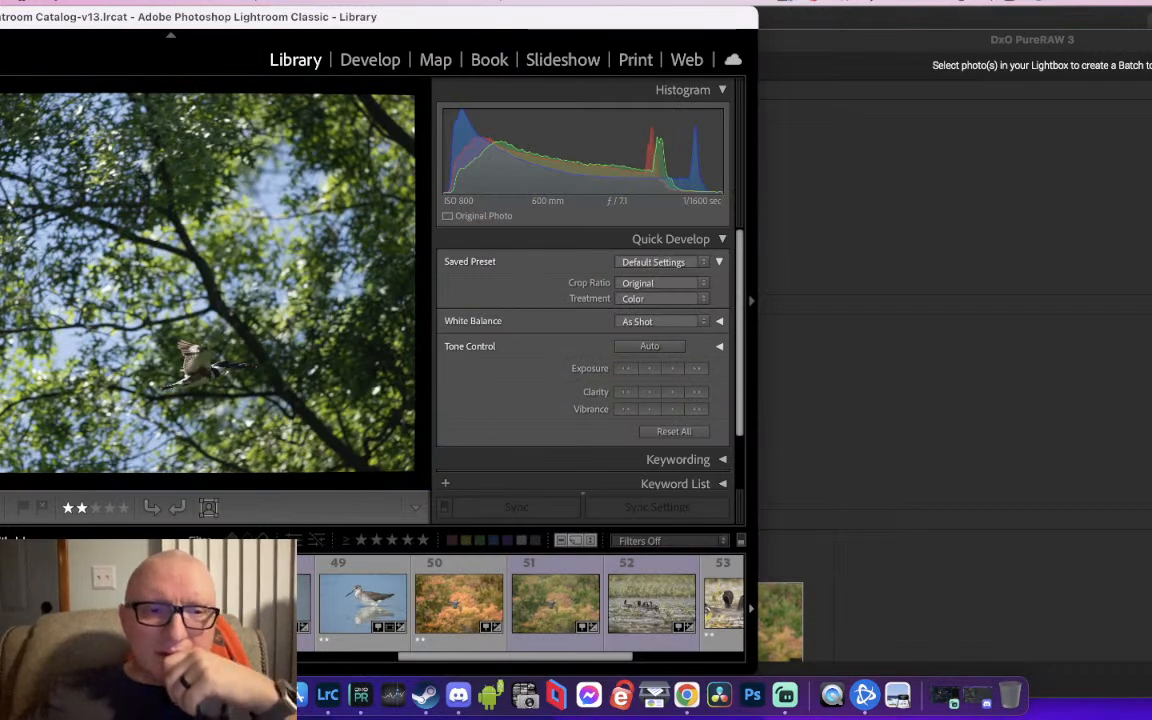
Bring Lightroom's window back to full size, open photo 47 in the Develop module, and show its file in Finder
double_click(366, 16)
click(785, 62)
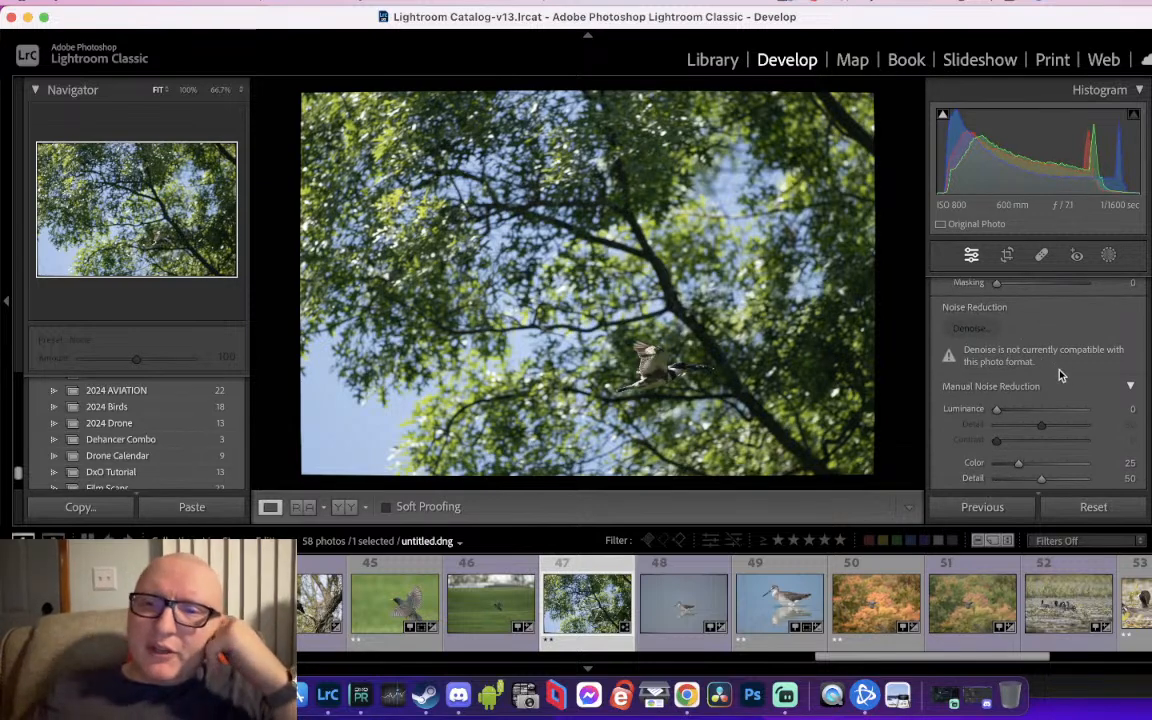
right_click(596, 612)
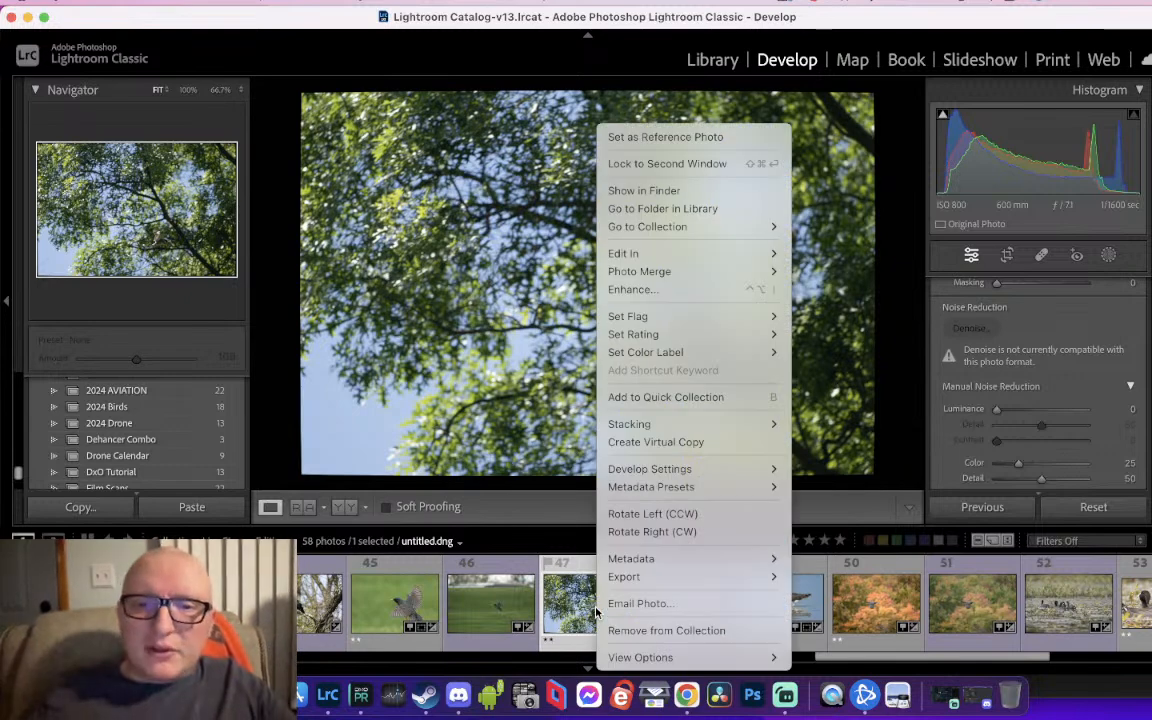
click(688, 190)
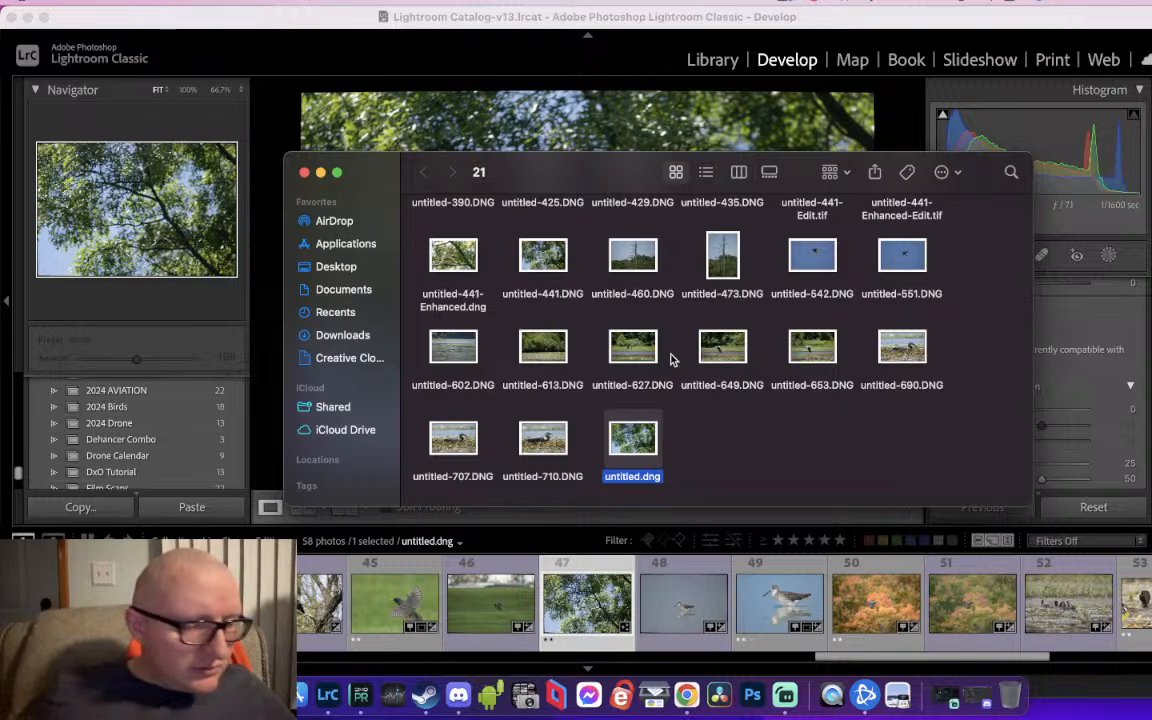
Look through the files around untitled.dng in folder 21 and select untitled-441.DNG
click(722, 436)
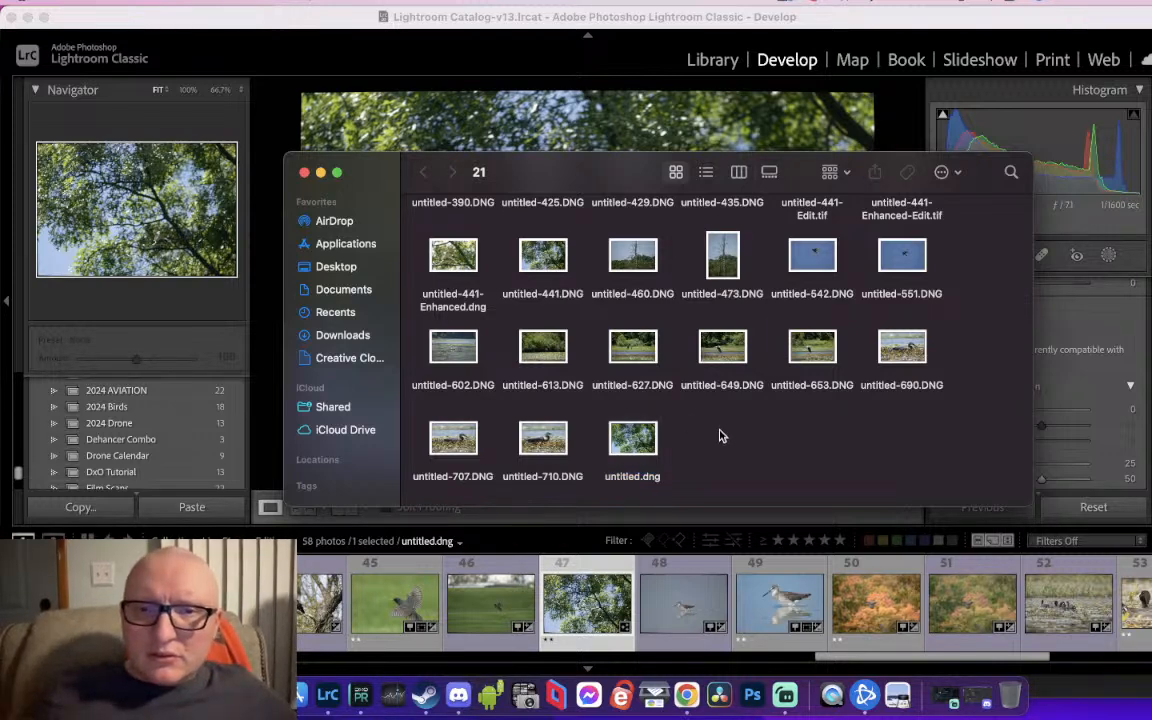
scroll(722, 436, up, 1)
scroll(722, 436, up, 2)
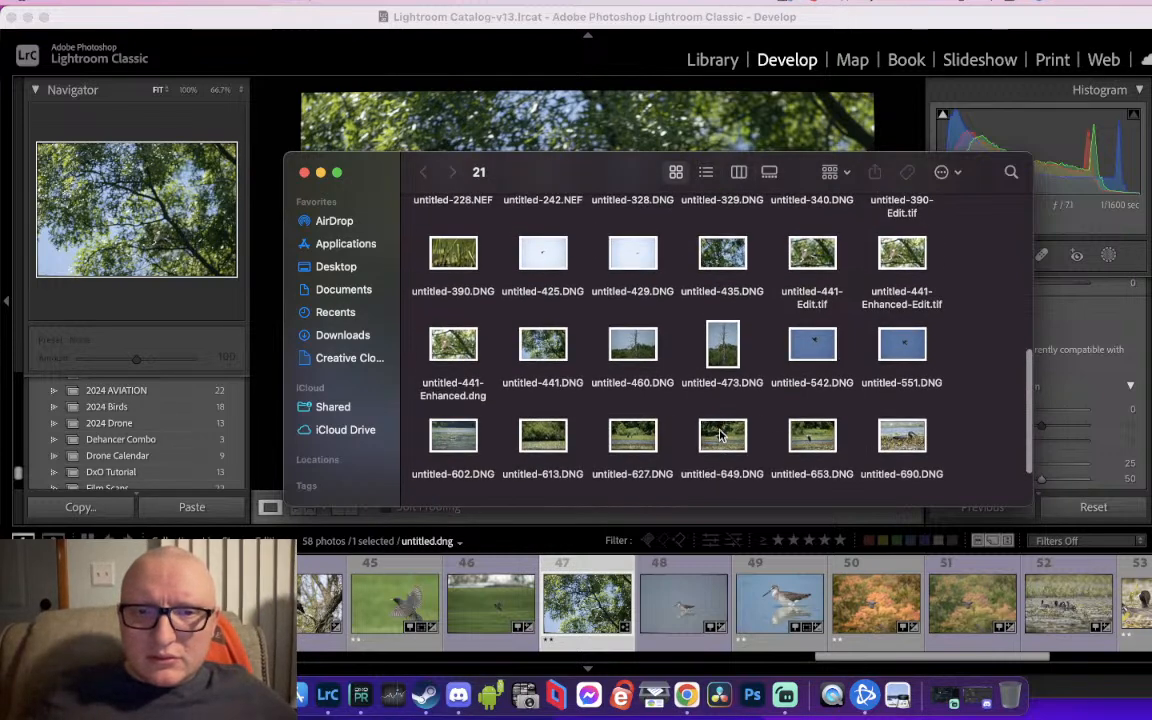
click(465, 358)
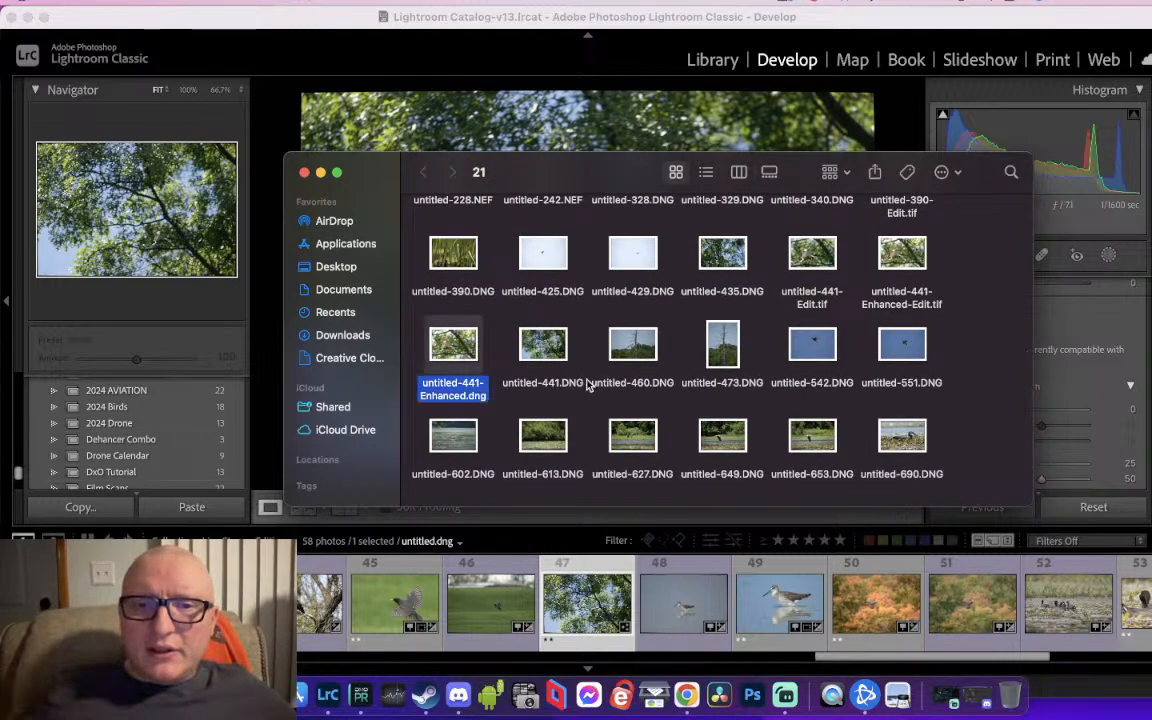
click(556, 345)
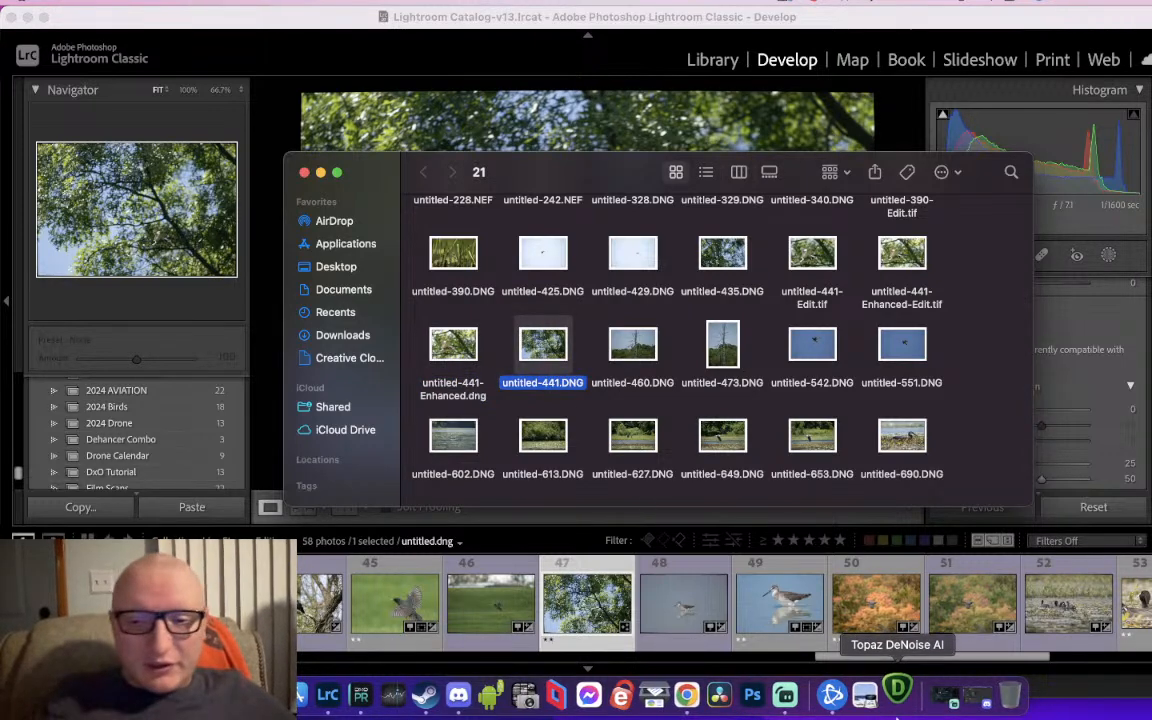
Force quit Topaz DeNoise AI
right_click(903, 690)
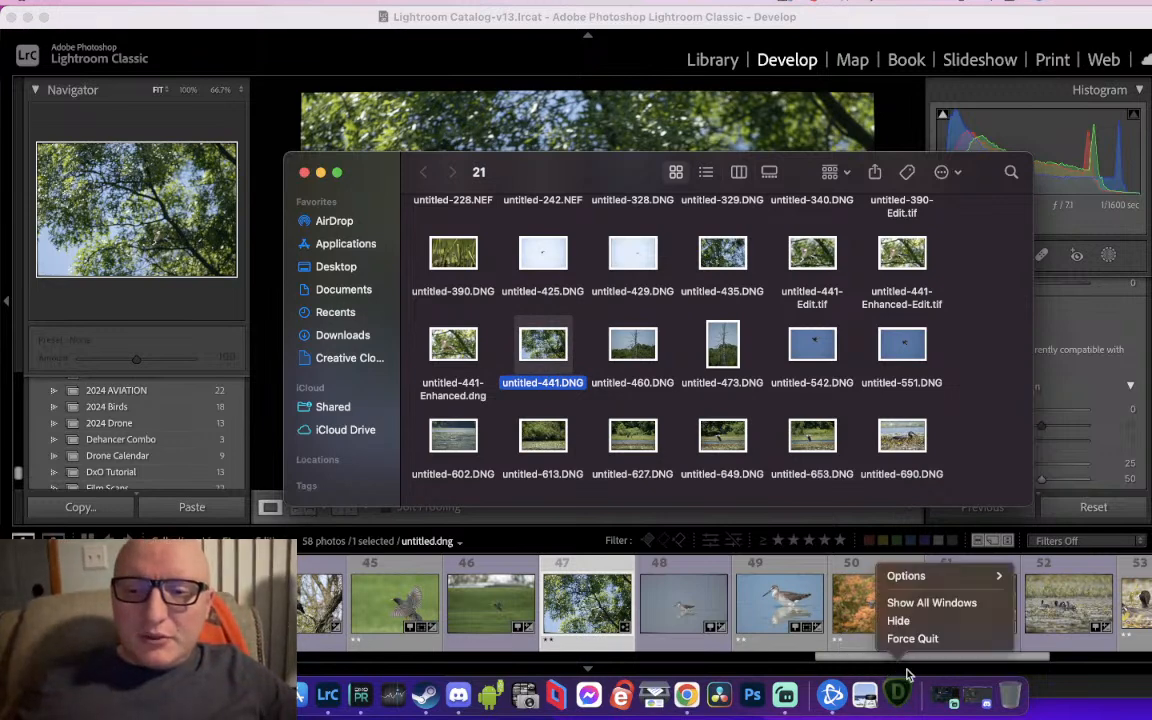
click(916, 639)
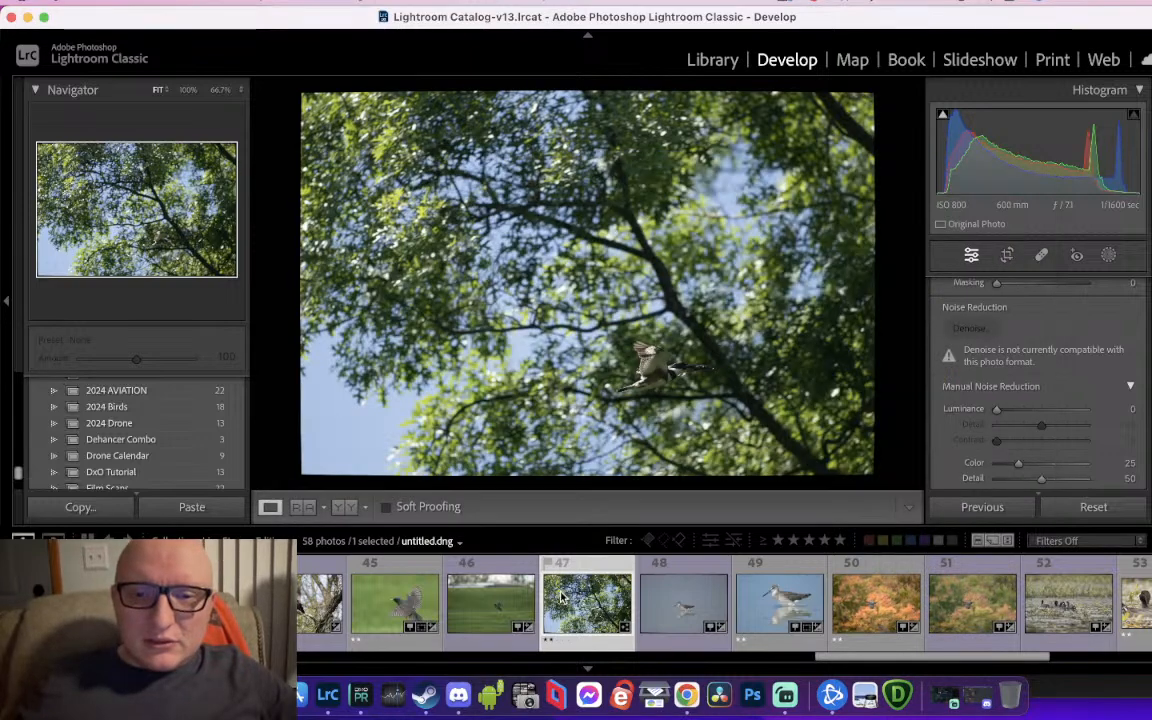
Go to photo 47's folder in the Lightroom Library and browse the neighbouring flying-bird photos back to photo 25
right_click(566, 128)
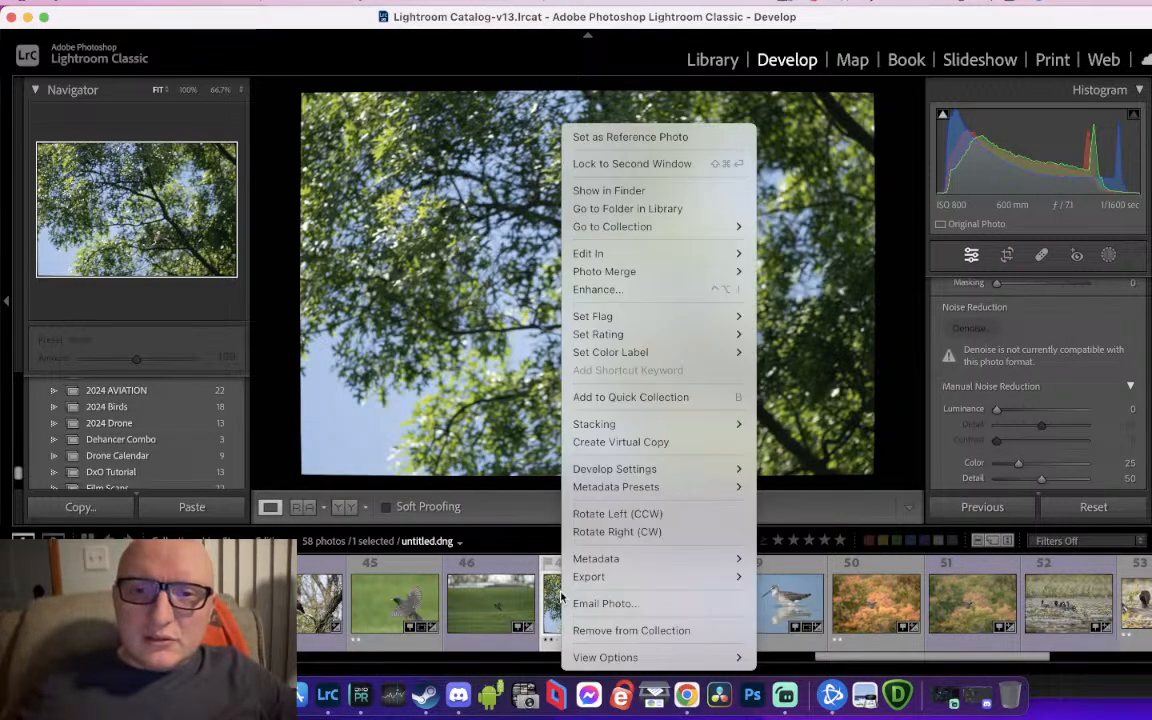
click(686, 211)
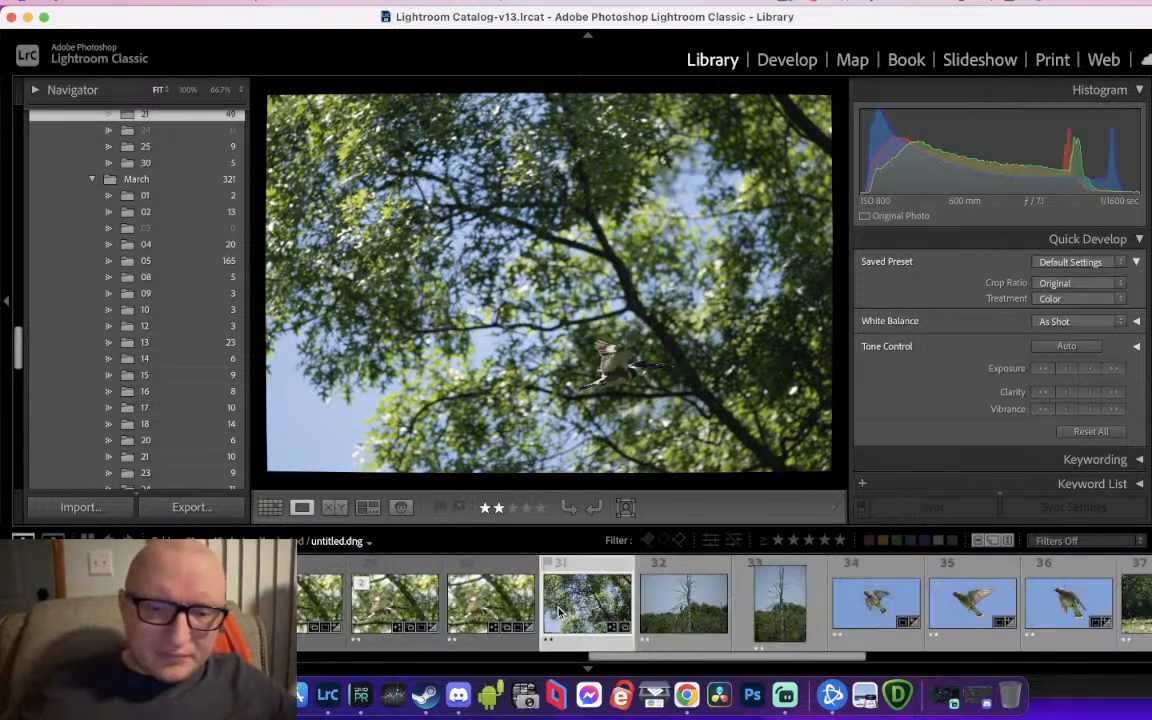
click(558, 610)
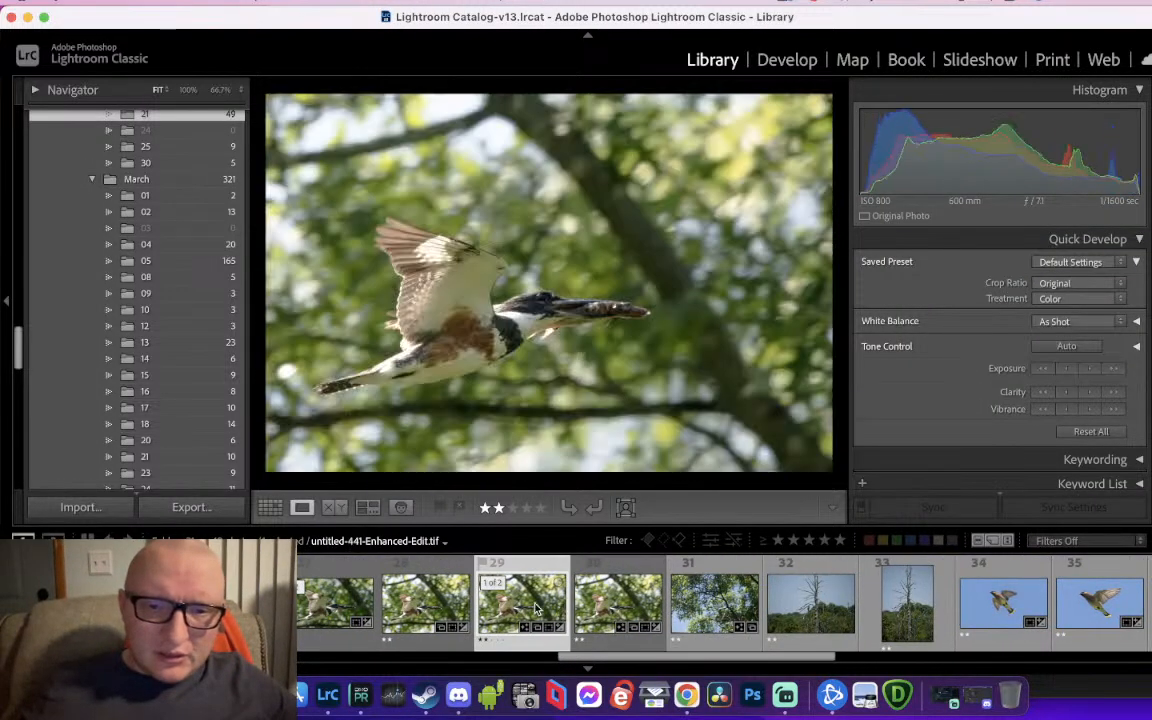
click(455, 607)
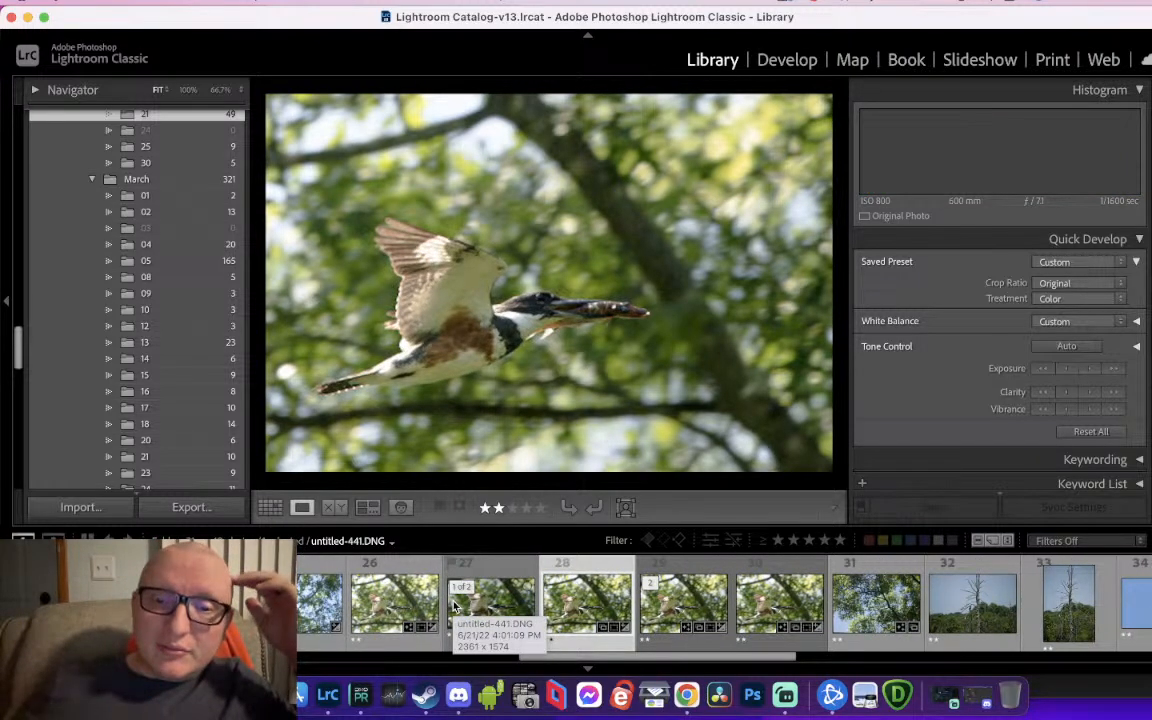
click(455, 607)
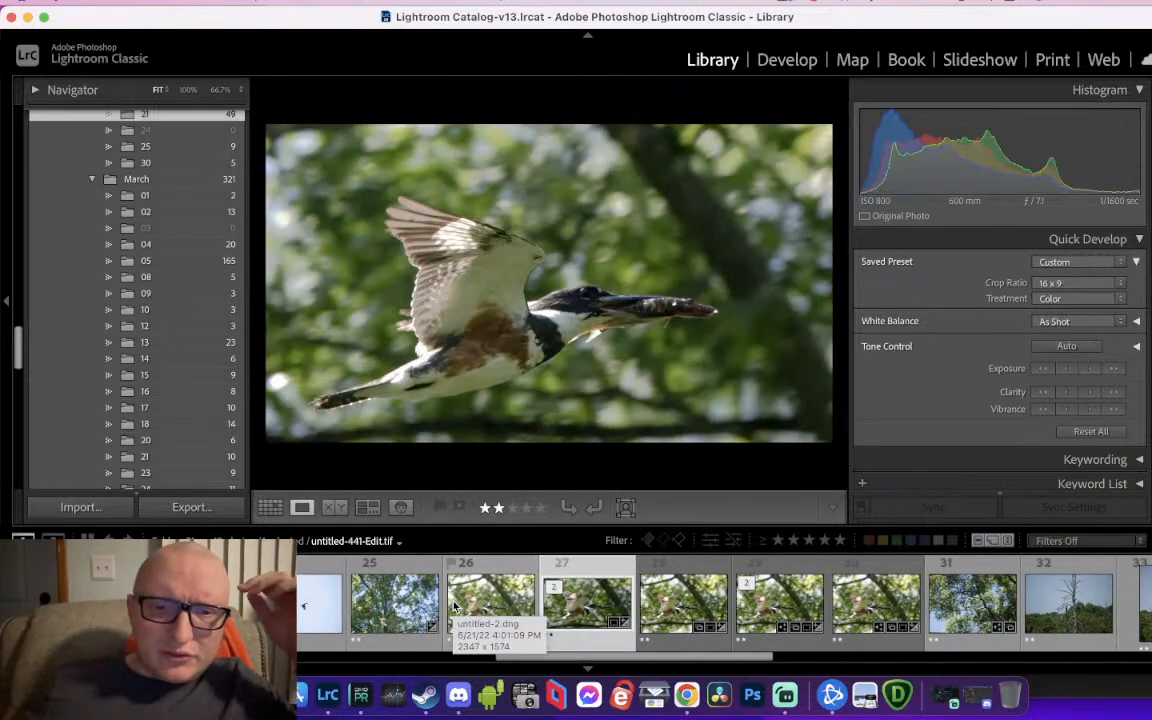
click(455, 607)
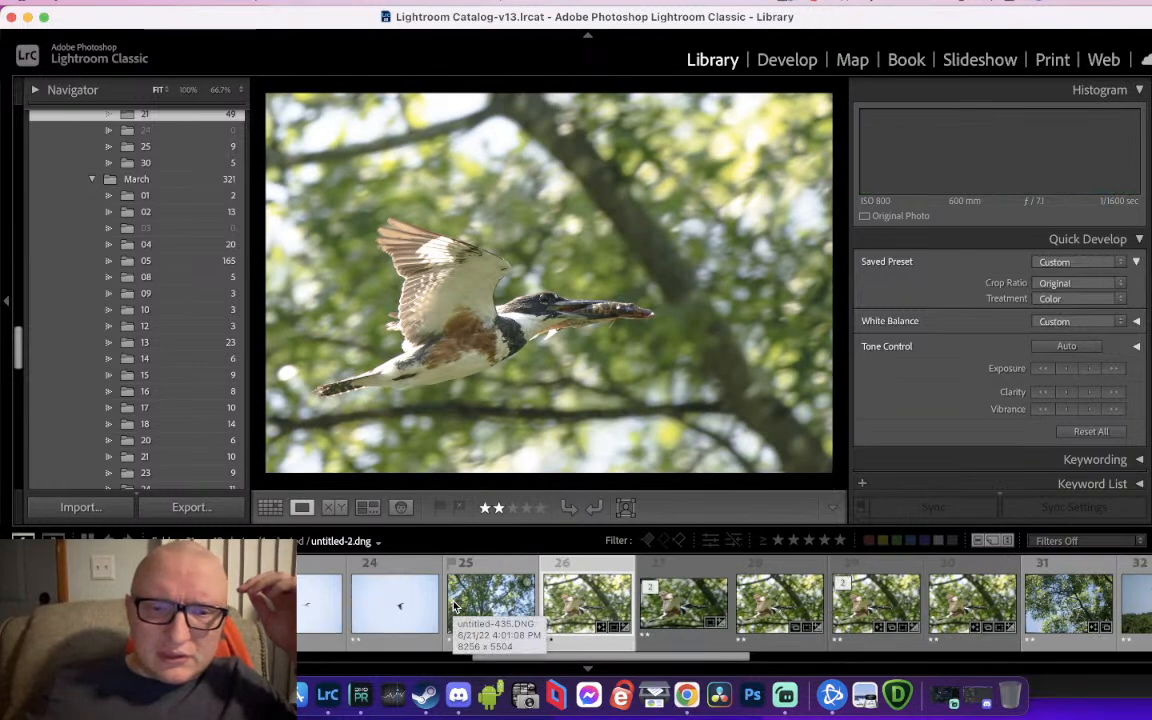
click(512, 598)
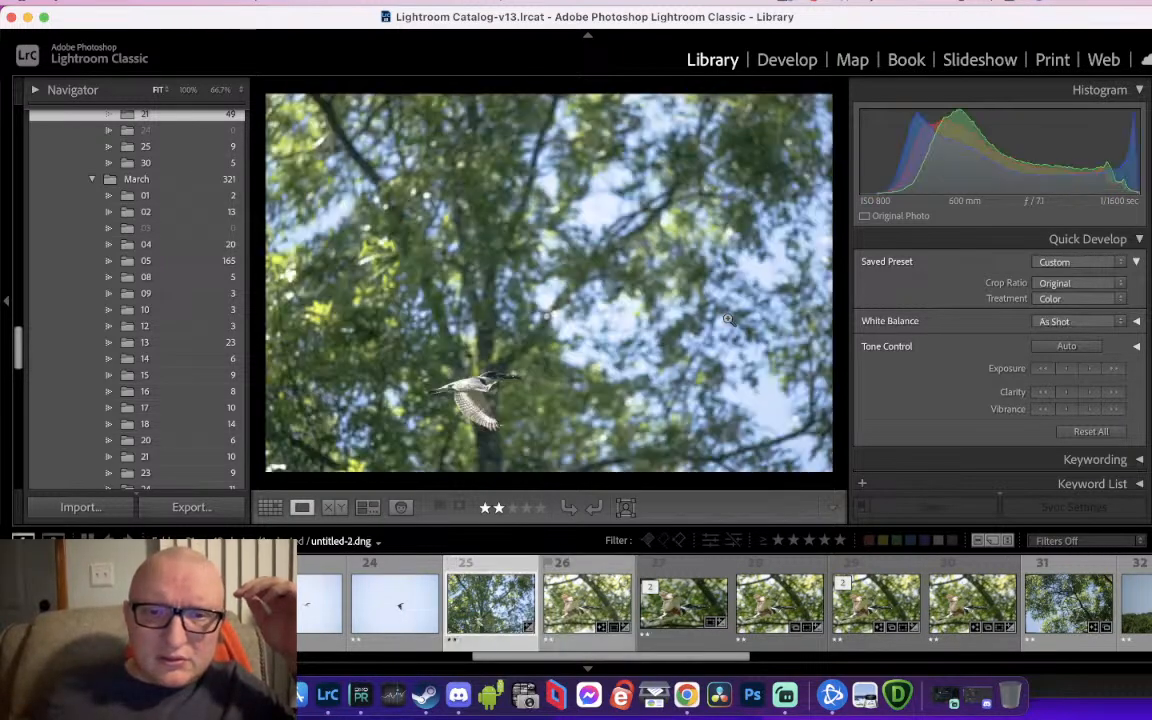
Zoom in on the flying bird in photo 25 and compare it with photo 26
click(511, 381)
drag(511, 381, 617, 296)
key(Right)
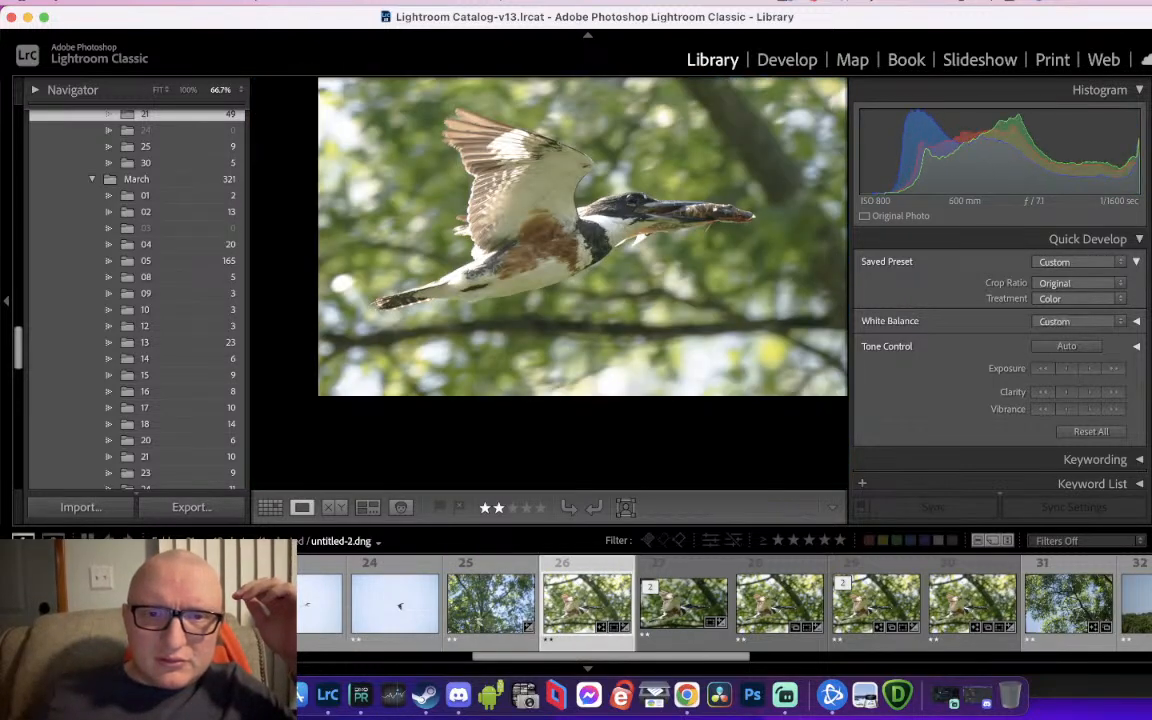
Move the Lightroom window aside to uncover DxO PureRAW 3, and close the Finder windows for folders 21 and 14
drag(887, 19, 244, 19)
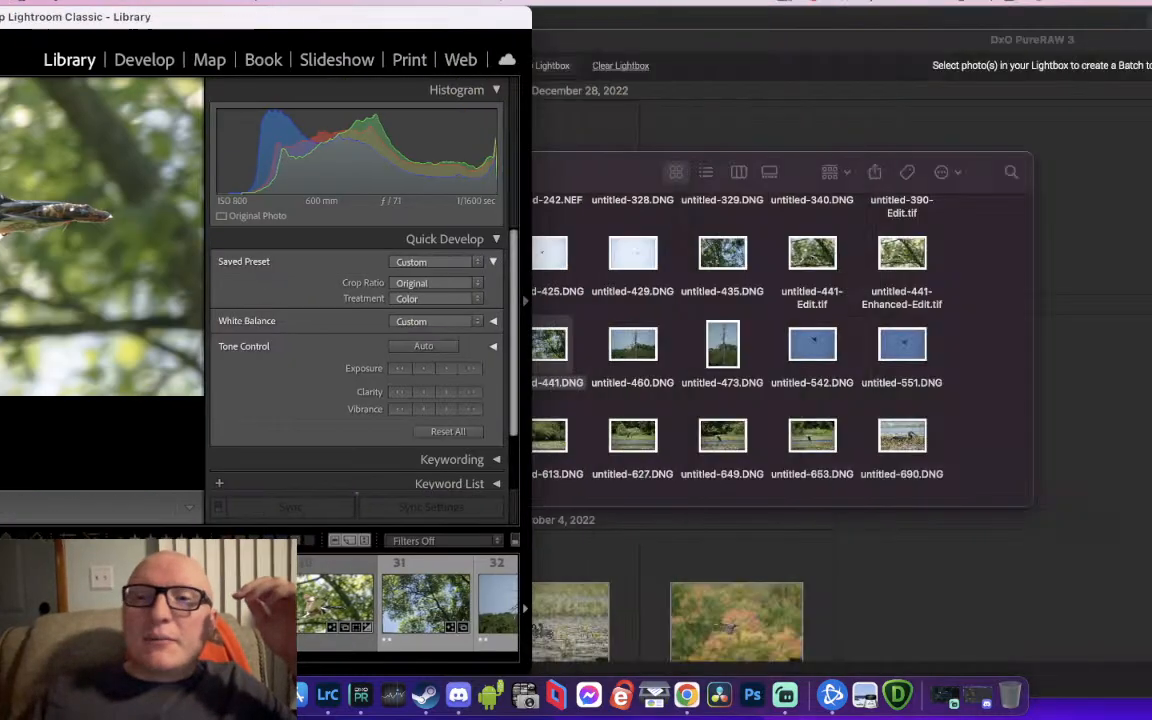
click(619, 164)
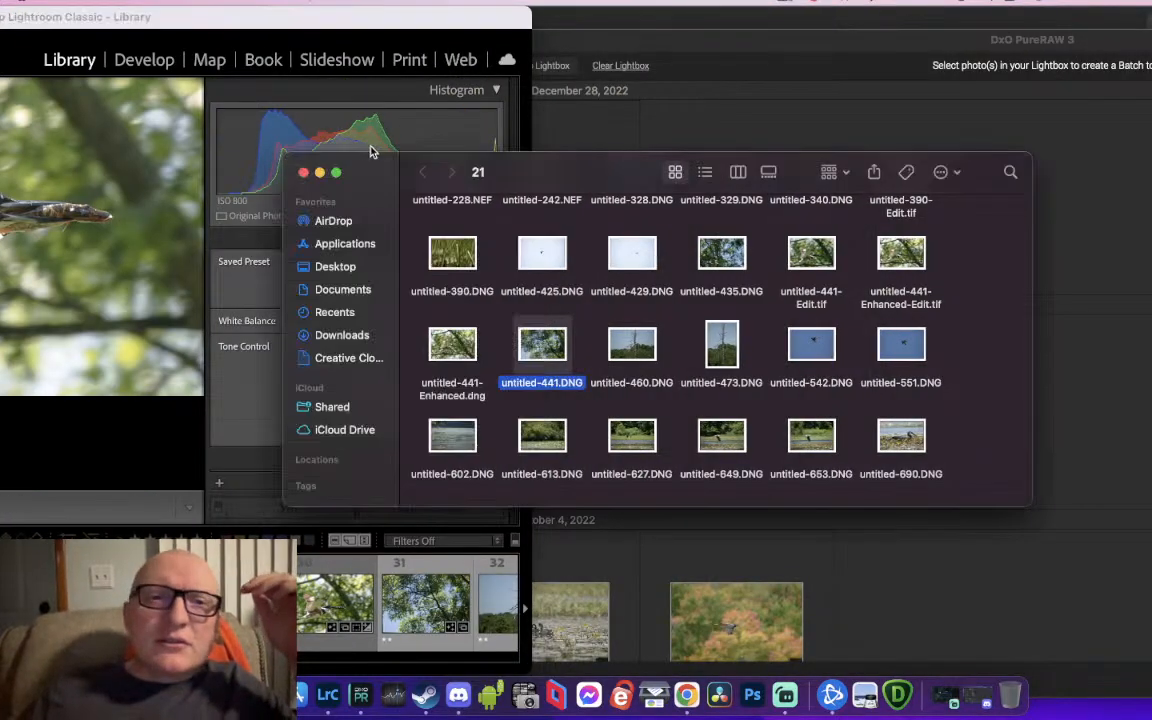
click(302, 172)
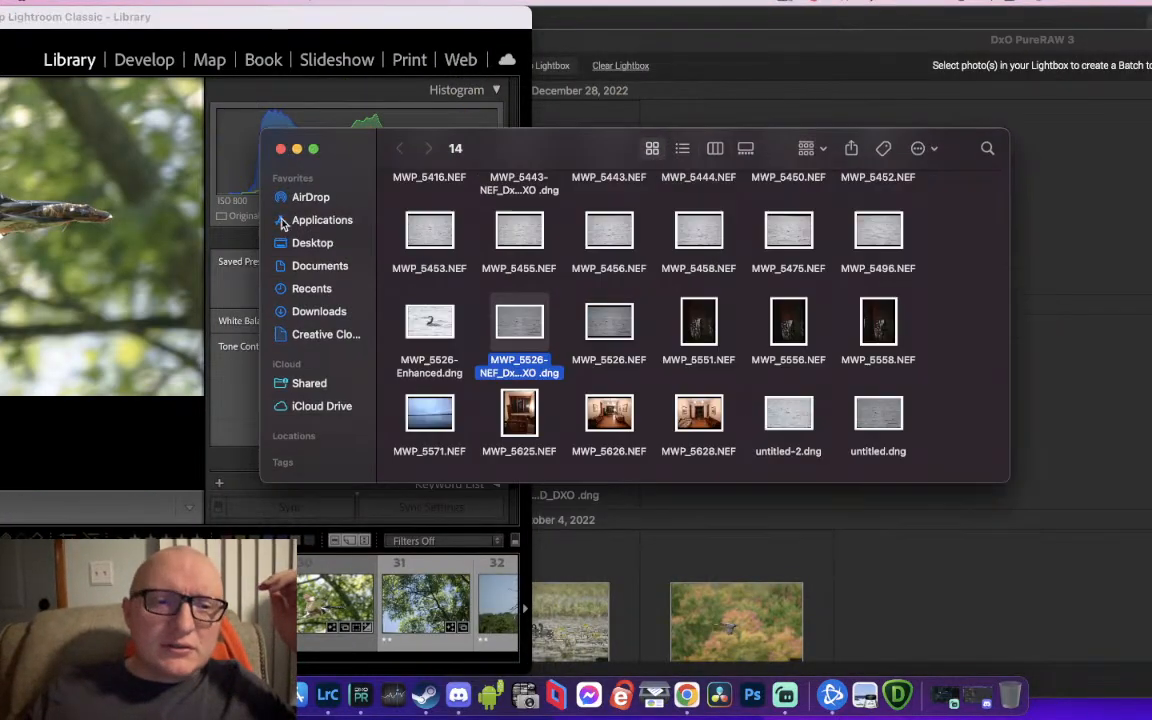
click(281, 149)
click(128, 225)
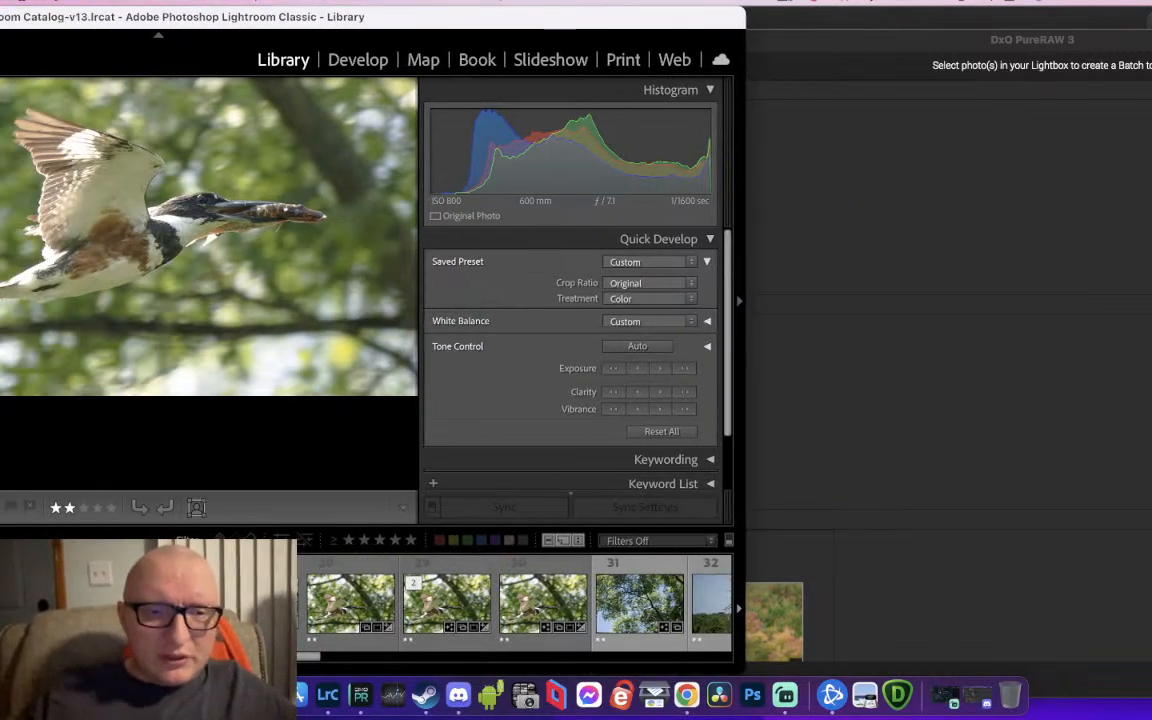
Try to add untitled-2.dng from Lightroom to the DxO PureRAW 3 Lightbox, dismiss the dialog, and add untitled-435.DNG instead
click(1049, 416)
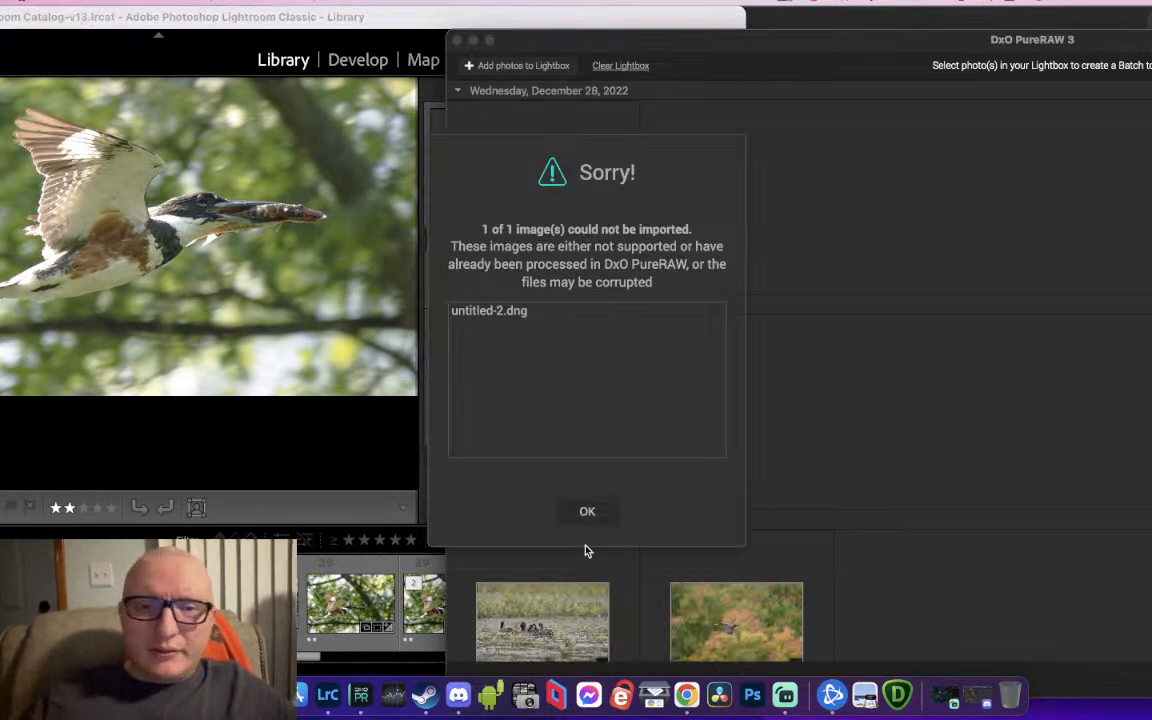
click(587, 511)
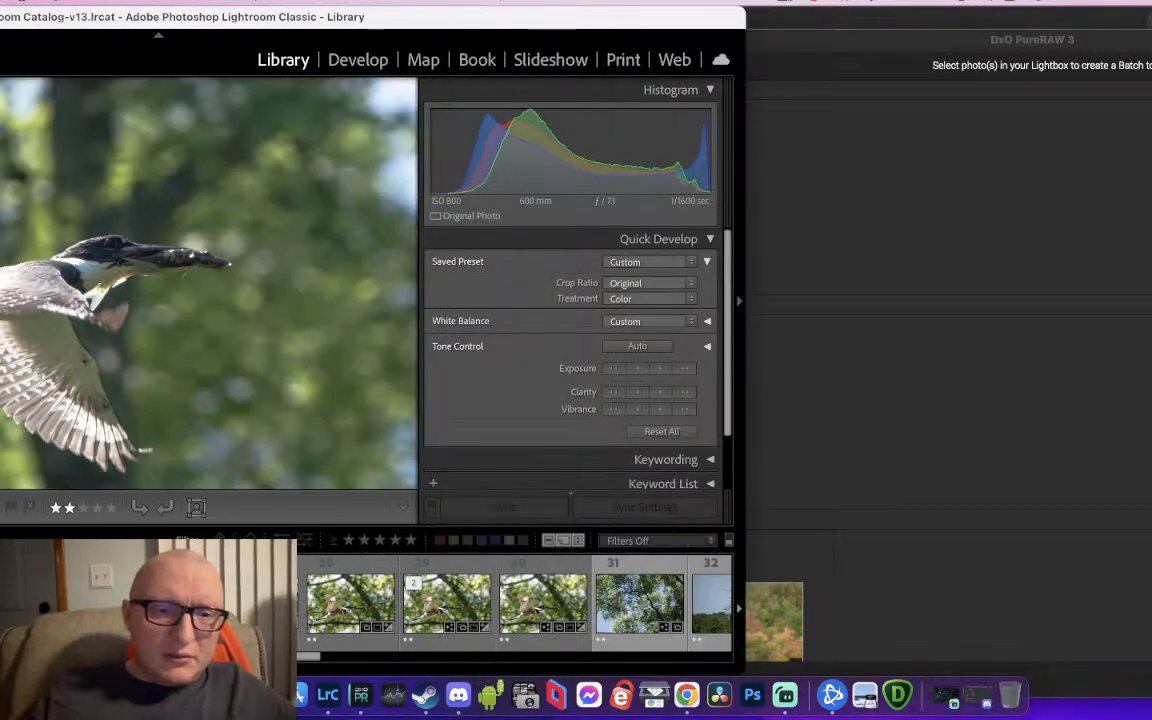
drag(250, 600, 956, 416)
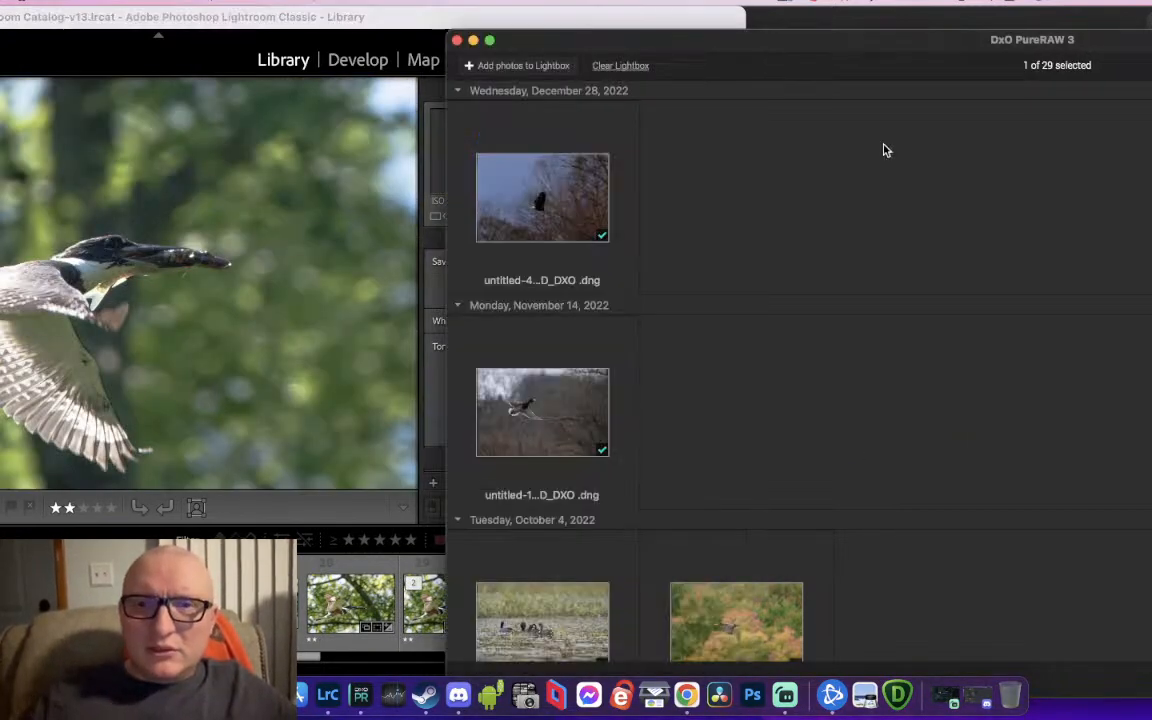
Enlarge the DxO PureRAW 3 window and look through the dated thumbnails in its Lightbox
double_click(920, 45)
scroll(810, 172, down, 10)
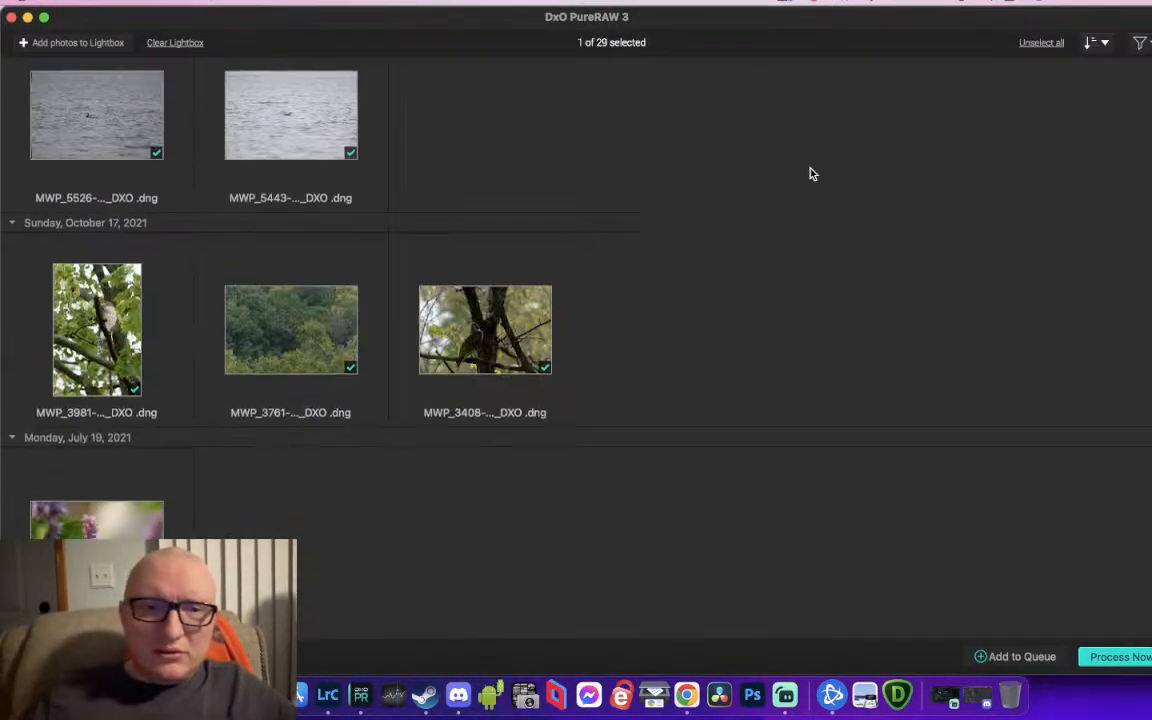
scroll(702, 465, up, 10)
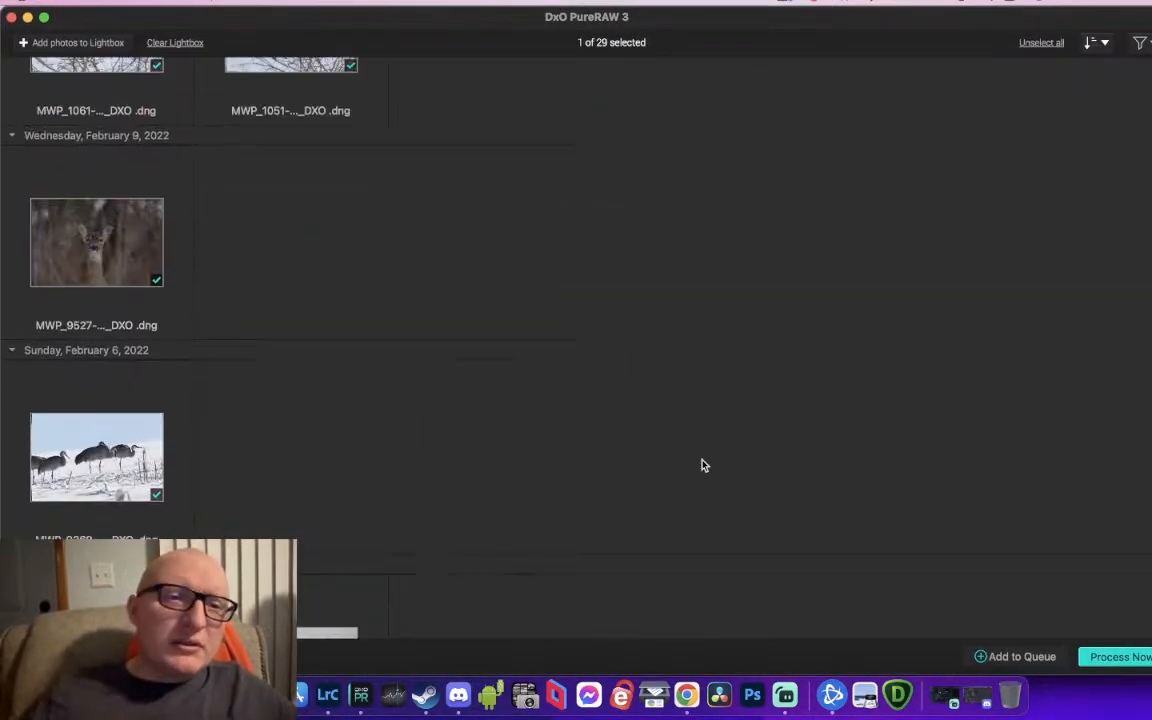
scroll(702, 465, up, 10)
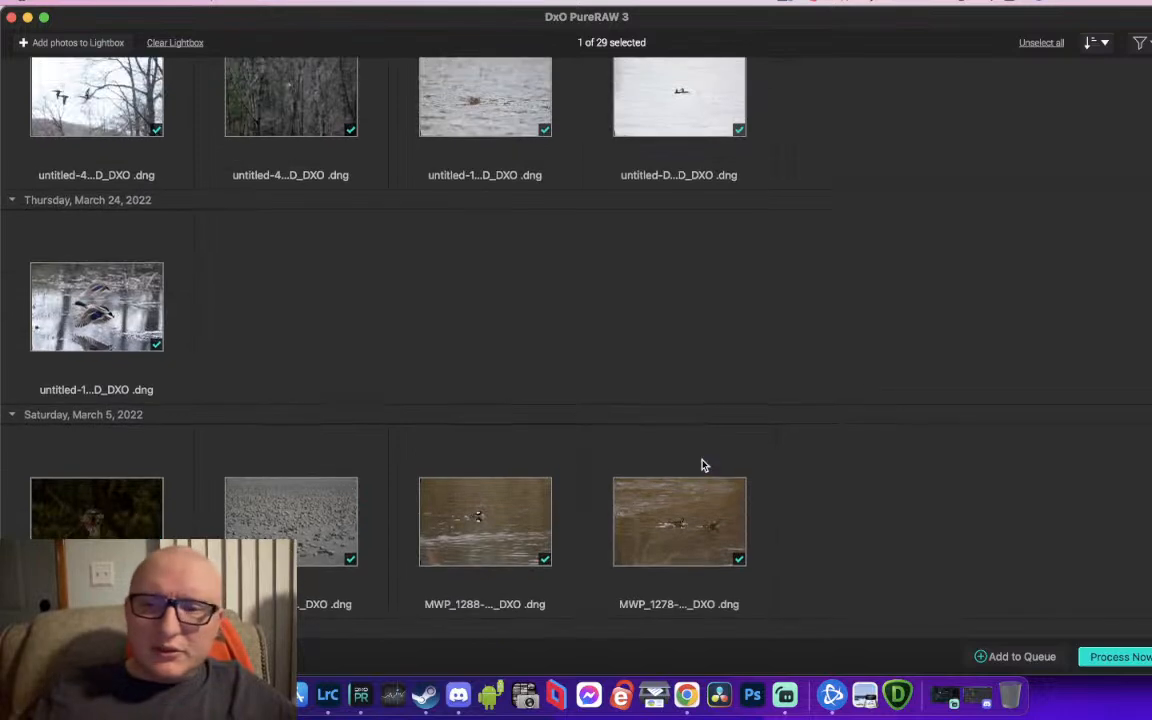
scroll(702, 465, up, 15)
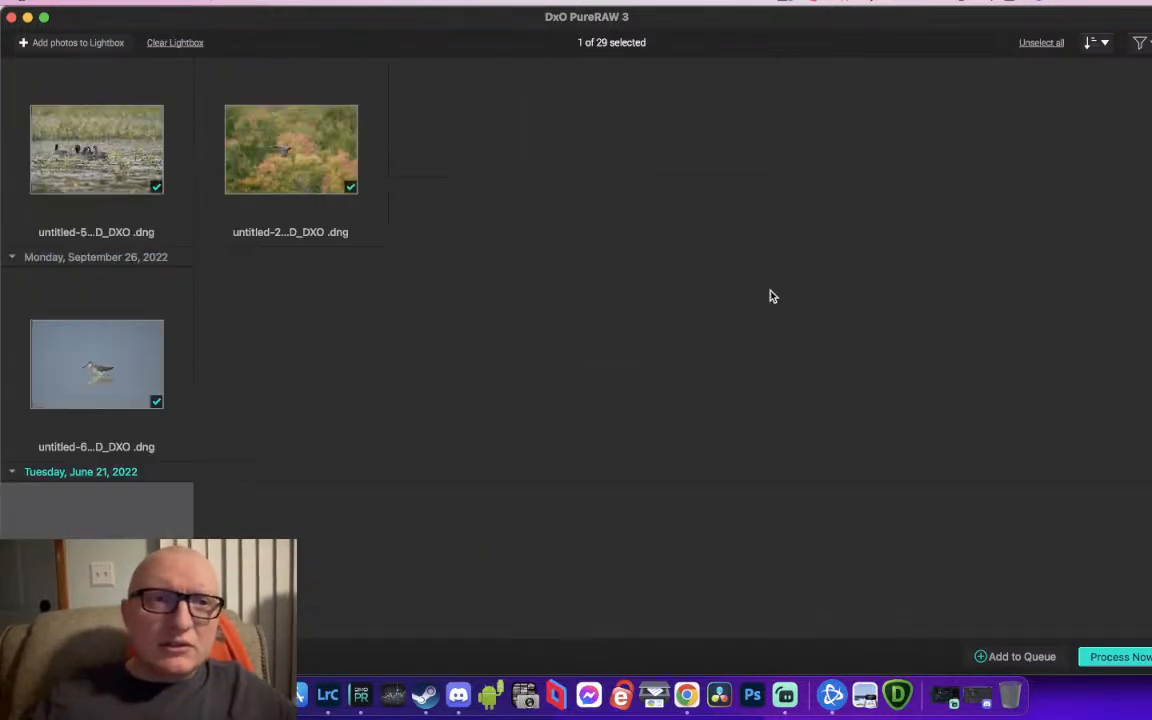
Close and reopen DxO PureRAW 3, place its window beside Lightroom, and add untitled-435.DNG from Lightroom to the empty Lightbox
click(11, 17)
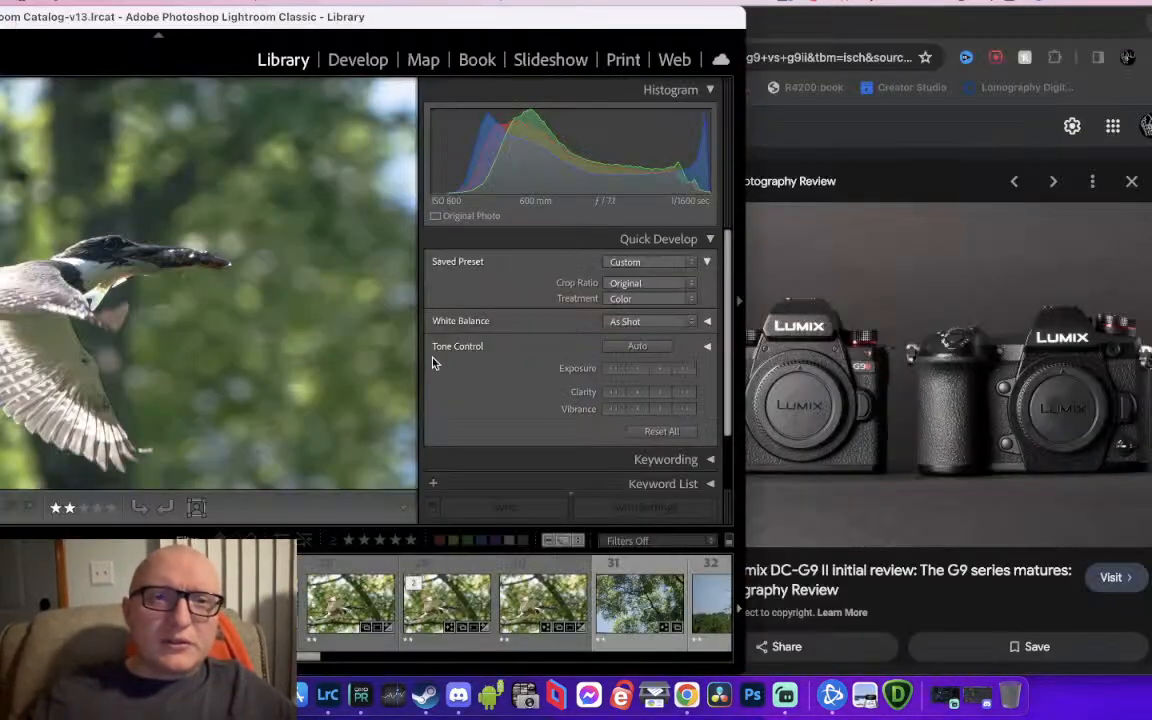
click(374, 686)
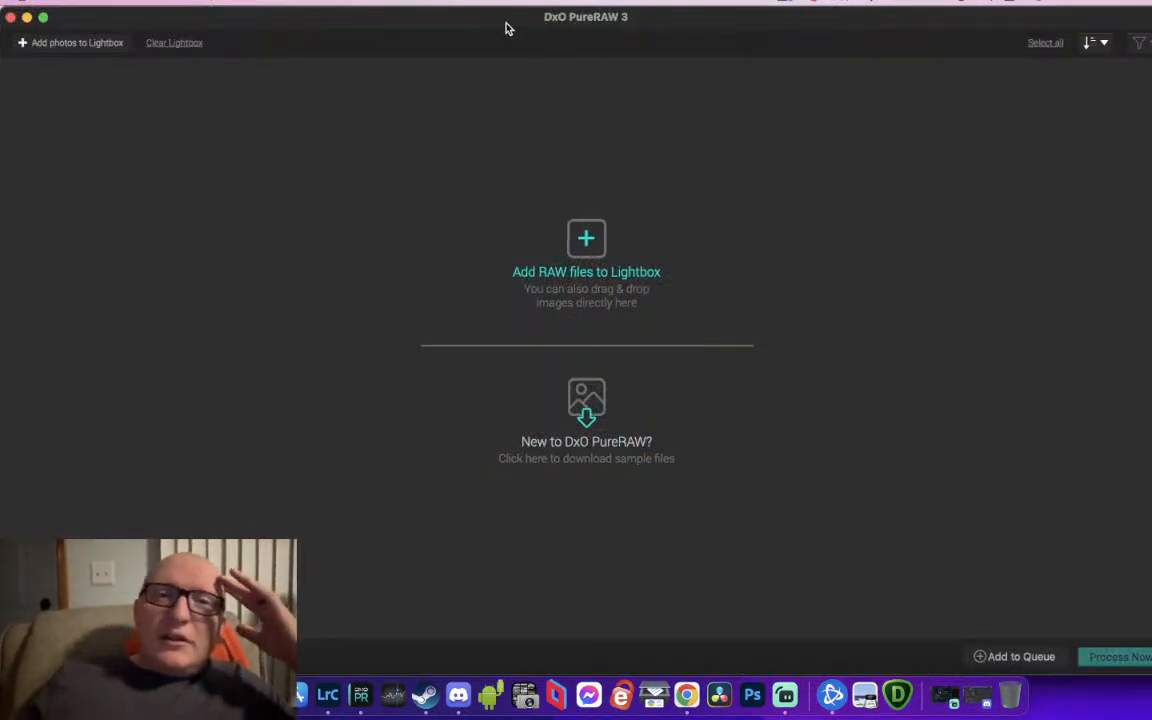
drag(492, 21, 1111, 21)
drag(614, 600, 905, 268)
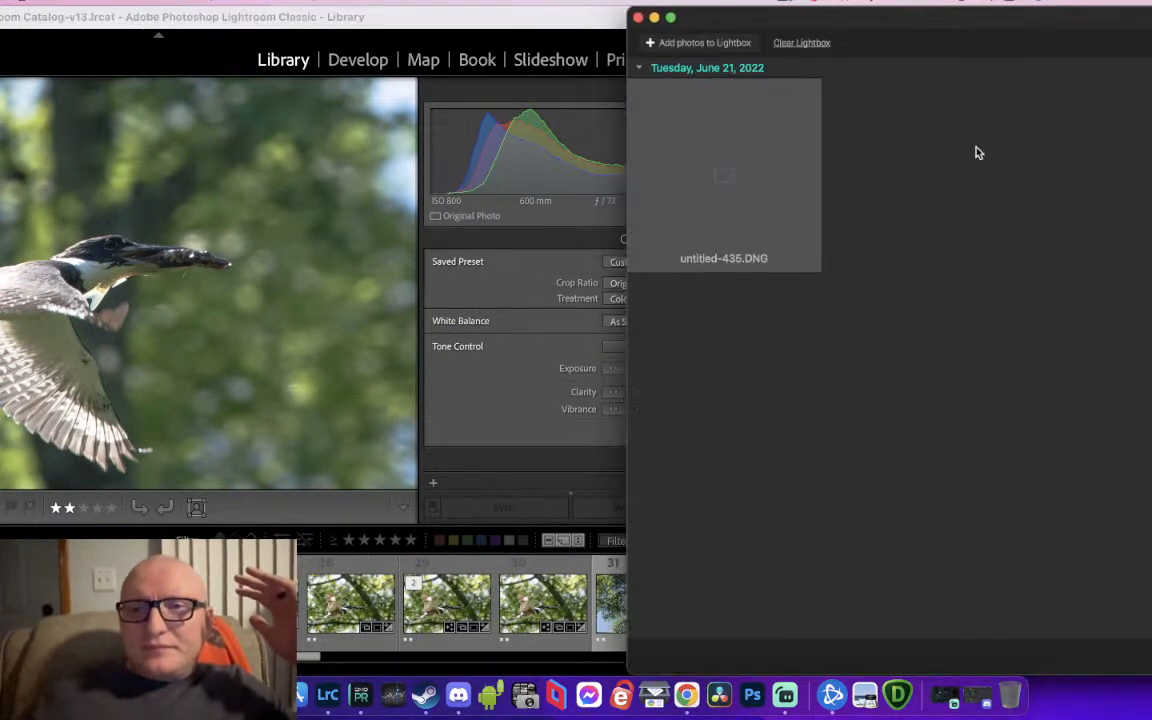
drag(920, 18, 532, 18)
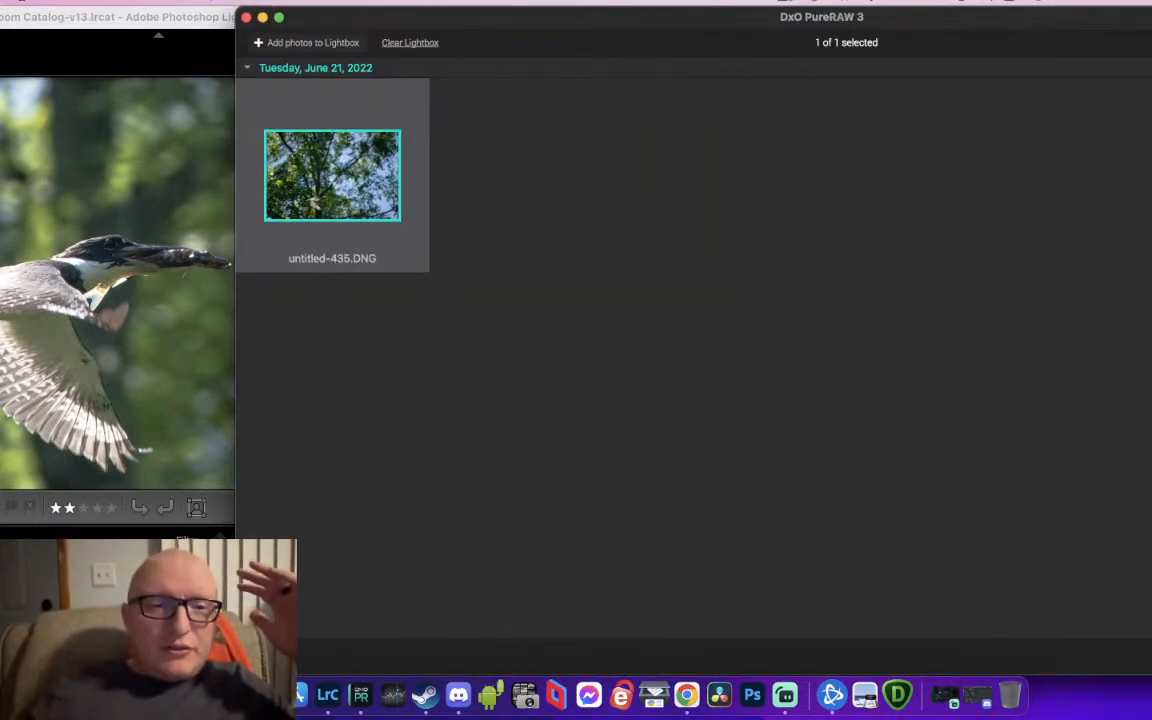
Try again to add untitled-2.dng from Lightroom to the Lightbox and dismiss the resulting dialog
click(180, 400)
drag(540, 606, 838, 329)
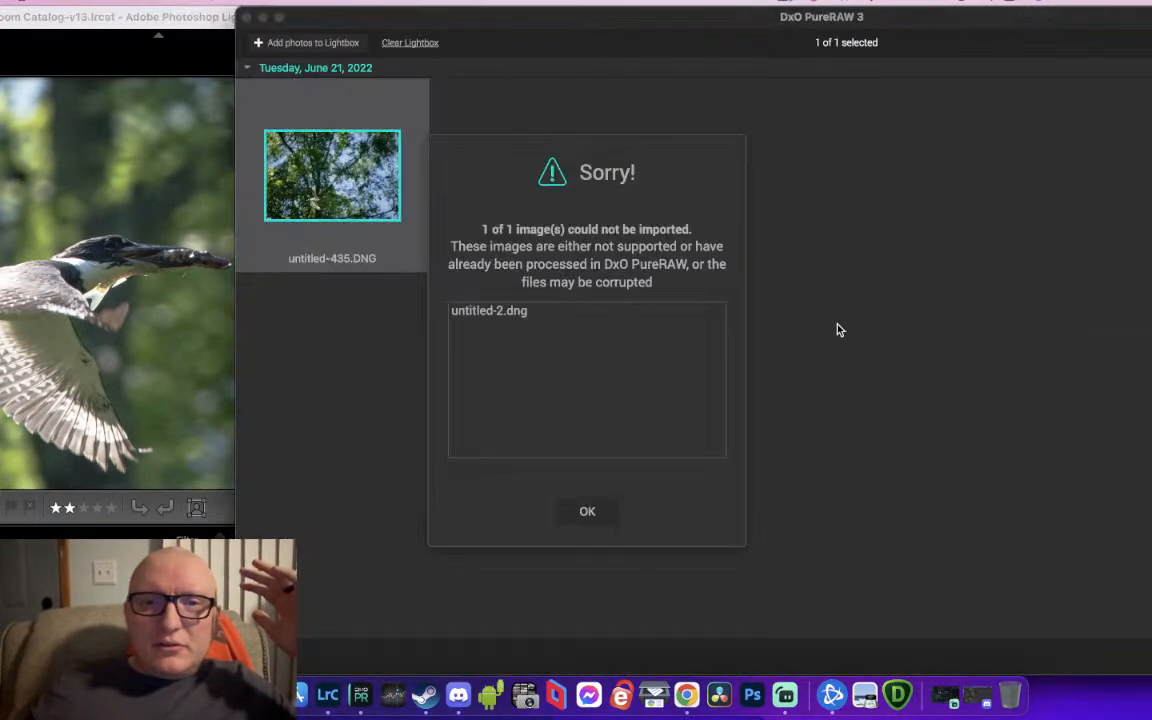
click(588, 514)
Look over the kingfisher shots in Lightroom, try to add untitled.dng to the DxO PureRAW 3 Lightbox, and dismiss the resulting dialog
click(250, 600)
click(352, 592)
click(556, 602)
click(632, 605)
click(158, 356)
click(186, 372)
drag(300, 371, 200, 367)
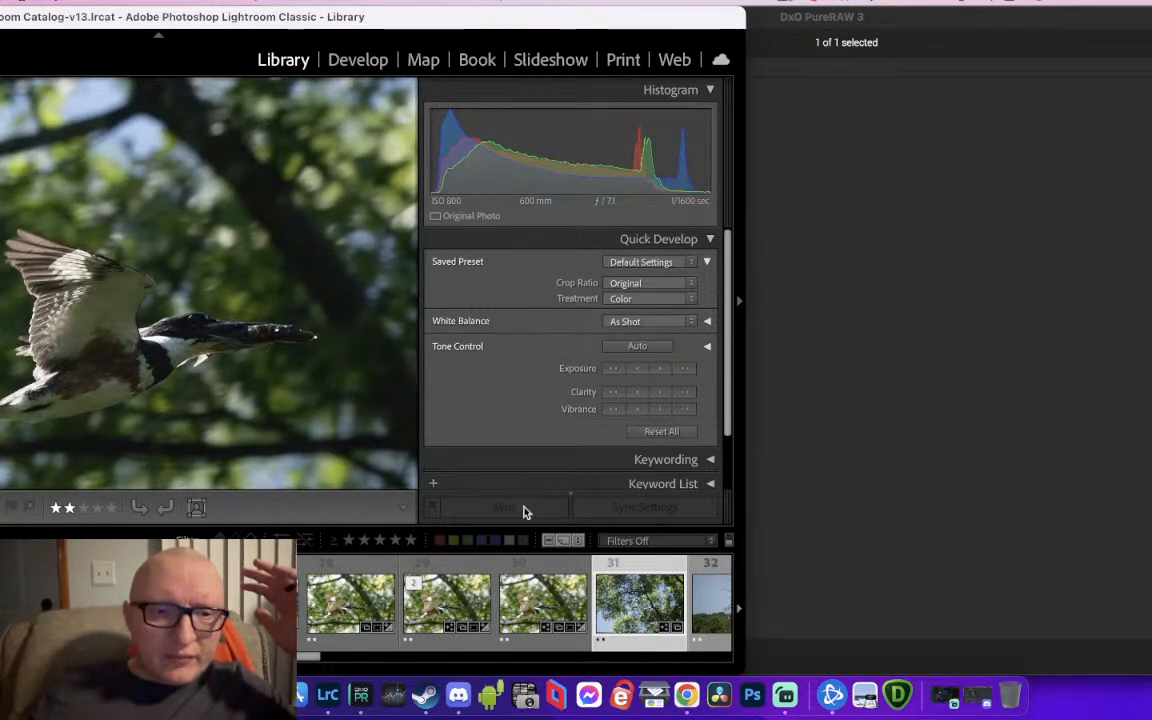
drag(640, 620, 948, 393)
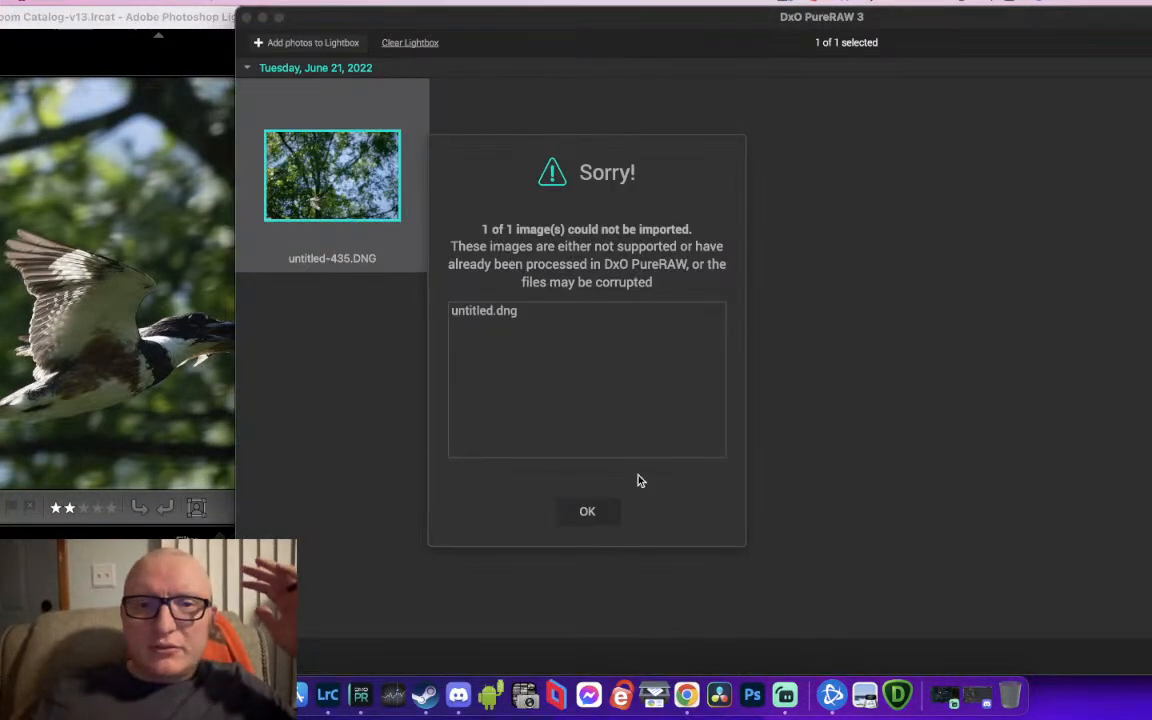
click(588, 510)
Enlarge the DxO PureRAW 3 window and start processing untitled-435.DNG from the Lightbox
drag(748, 14, 843, 259)
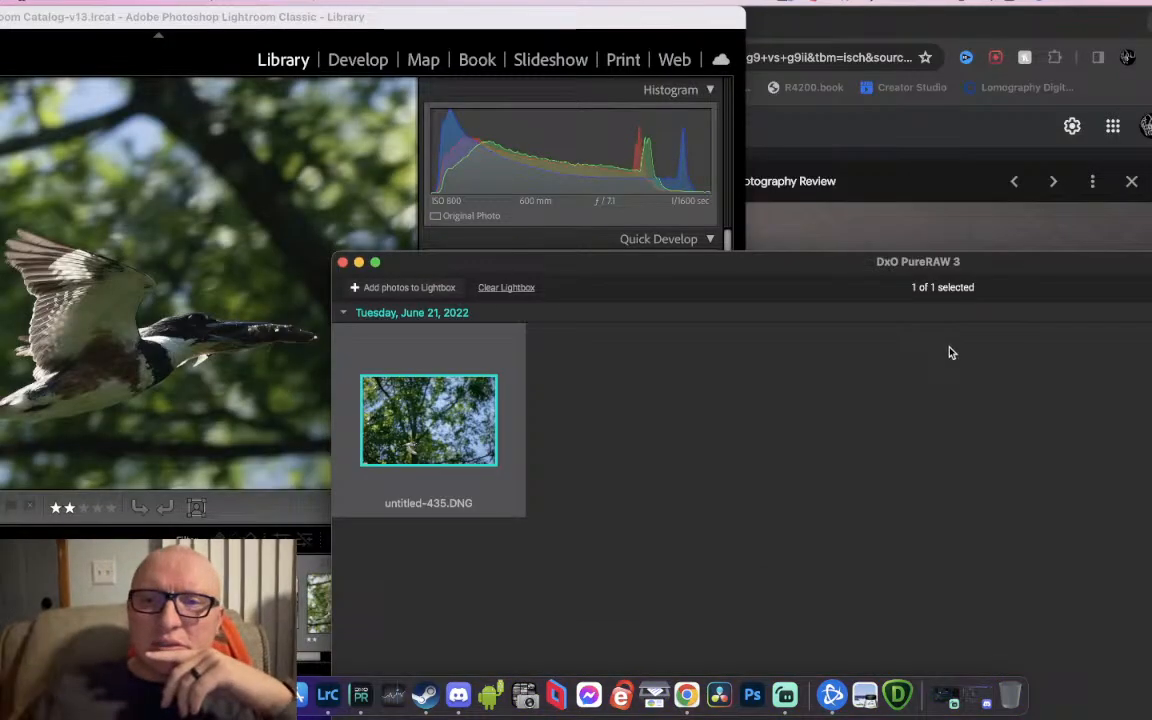
double_click(990, 264)
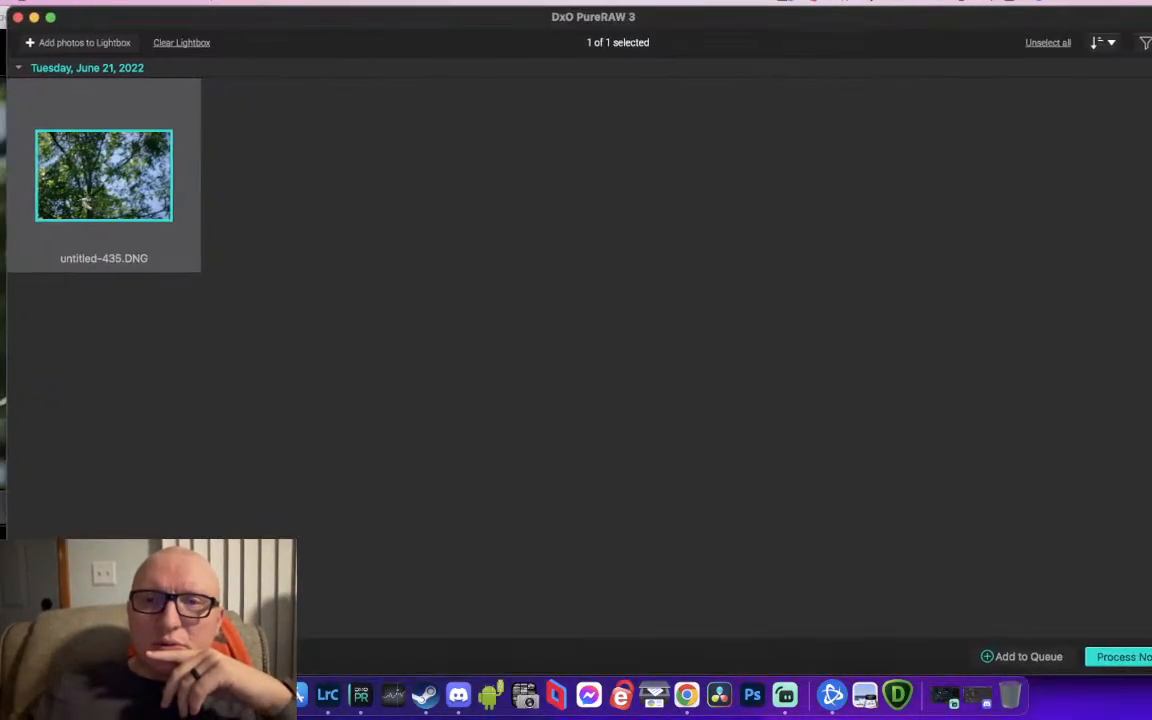
click(1120, 657)
click(737, 567)
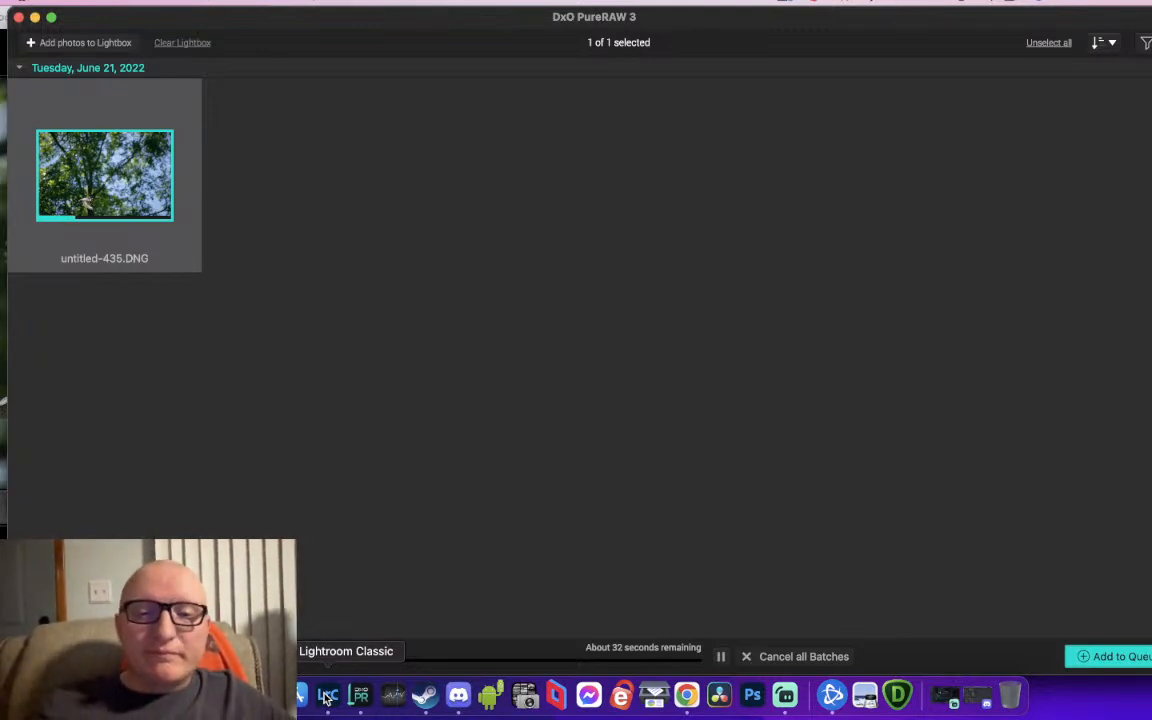
click(381, 642)
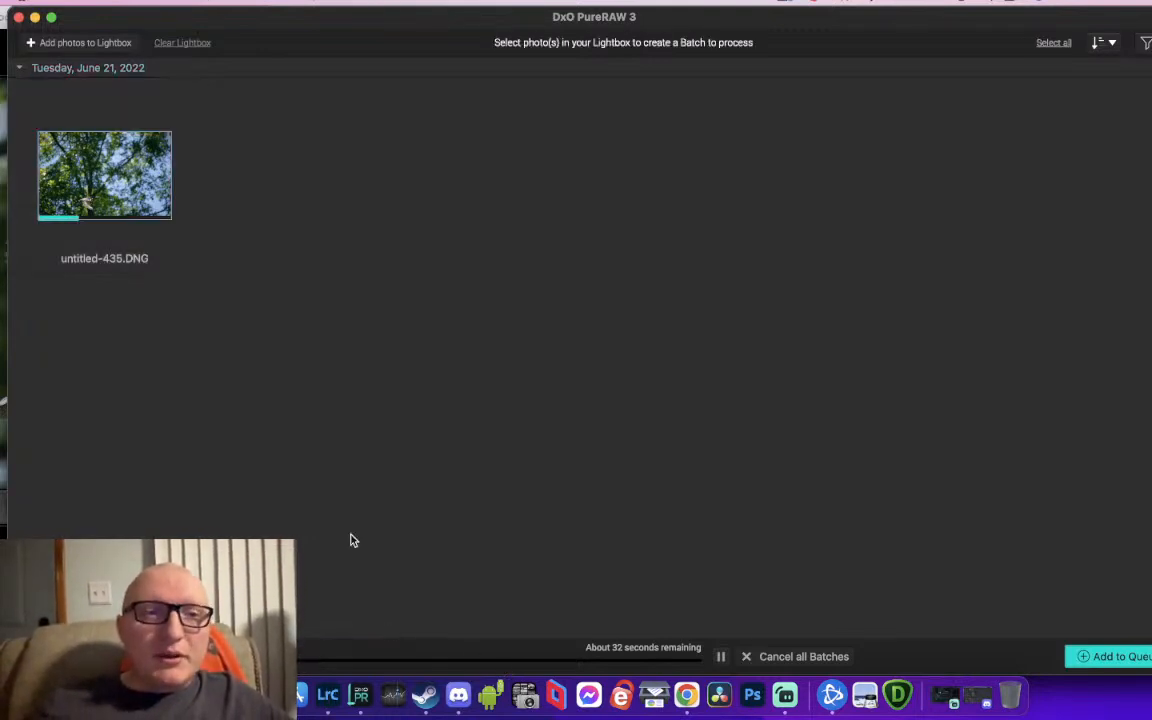
Switch to Lightroom Classic, move its window fully into view, and open the Live Stream Editing collection
click(327, 697)
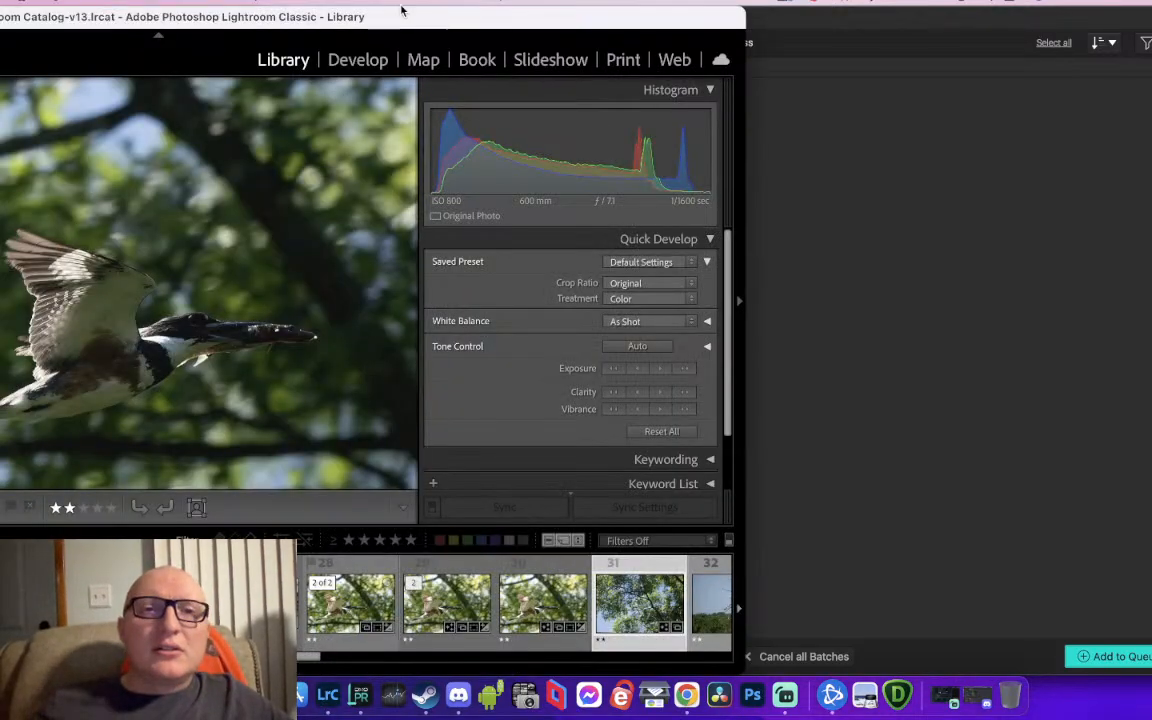
drag(398, 18, 820, 18)
scroll(590, 628, left, 10)
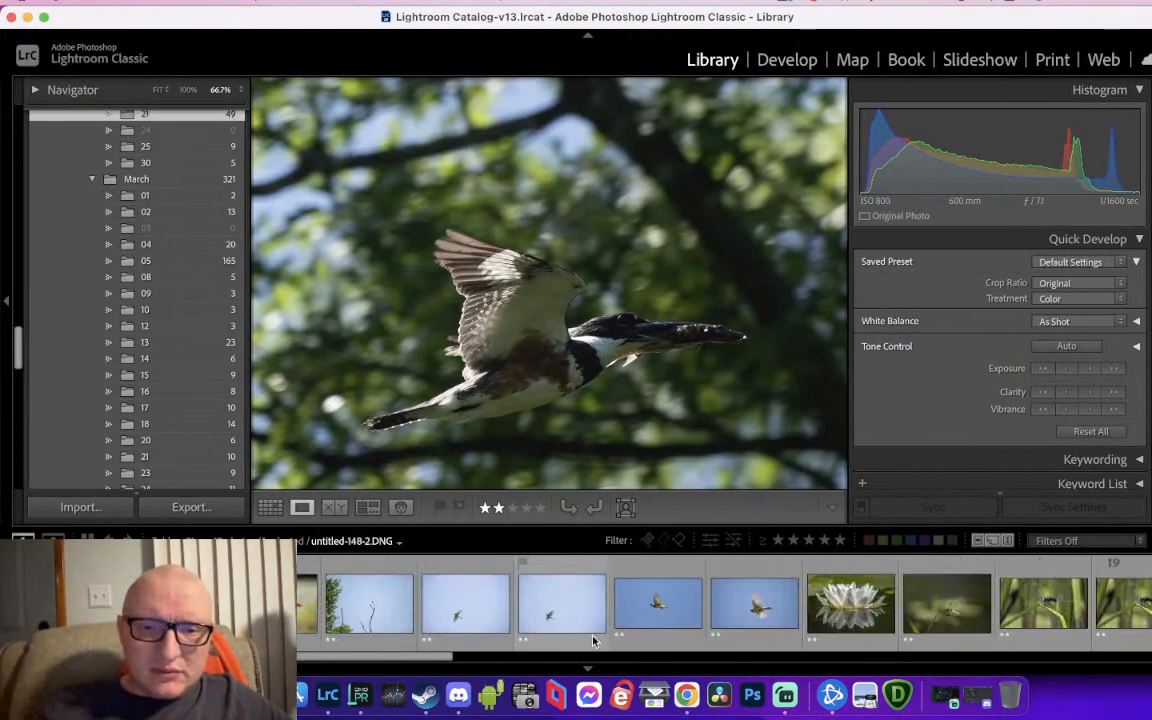
scroll(386, 587, left, 10)
scroll(147, 368, down, 15)
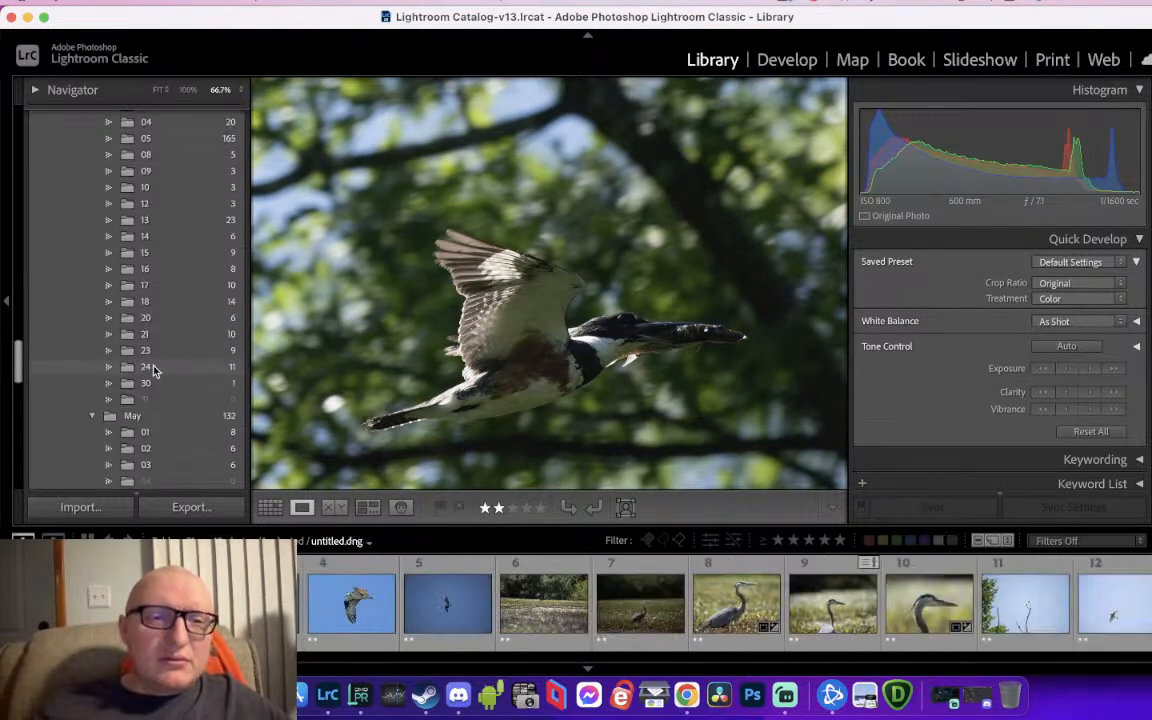
scroll(153, 368, up, 5)
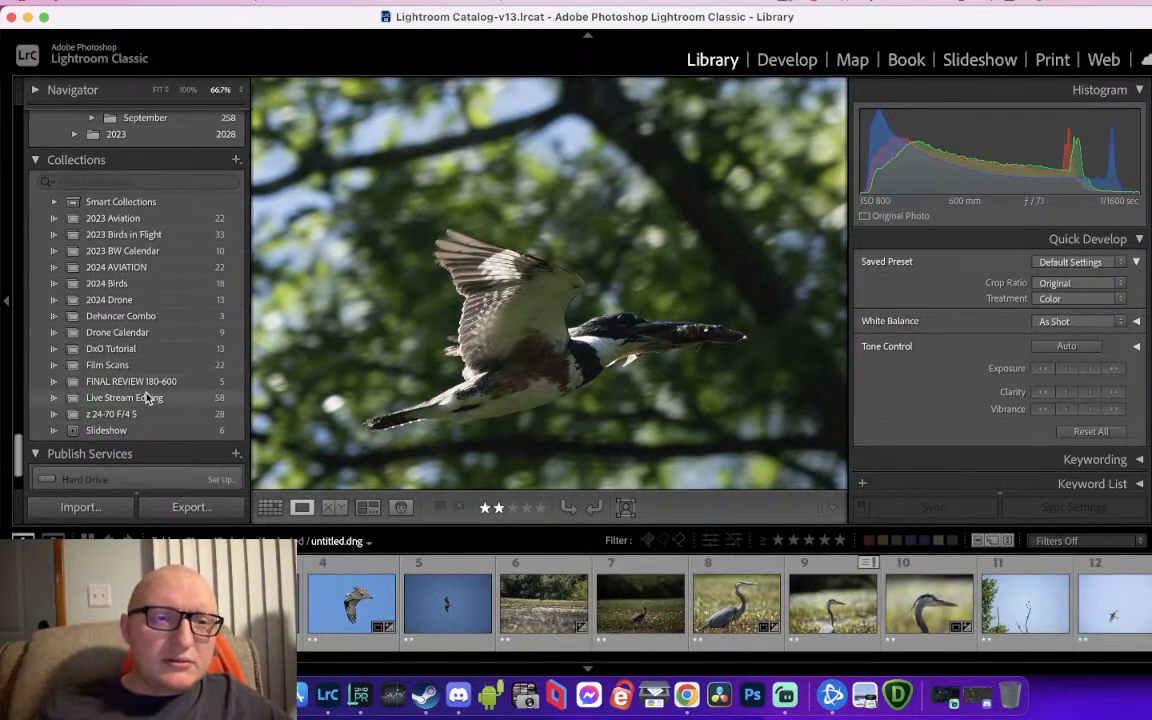
click(148, 398)
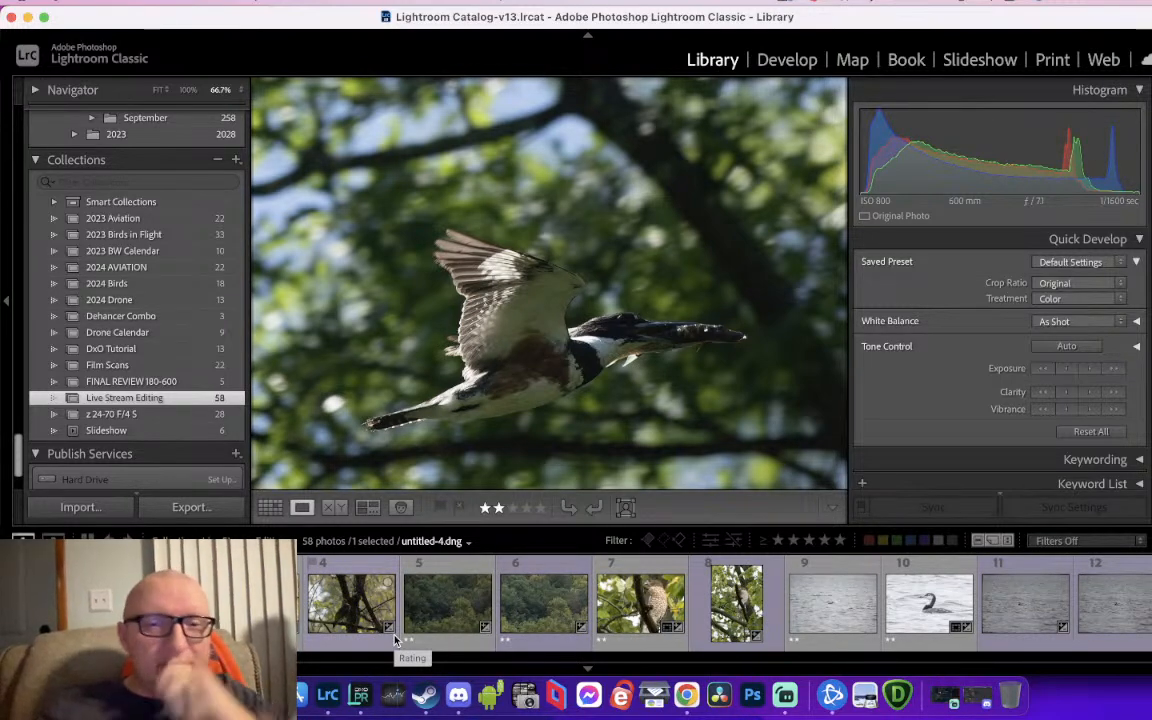
Compare MWP_8992.NEF and the bee version of untitled-2.dng, zooming in on the bee
key(Left)
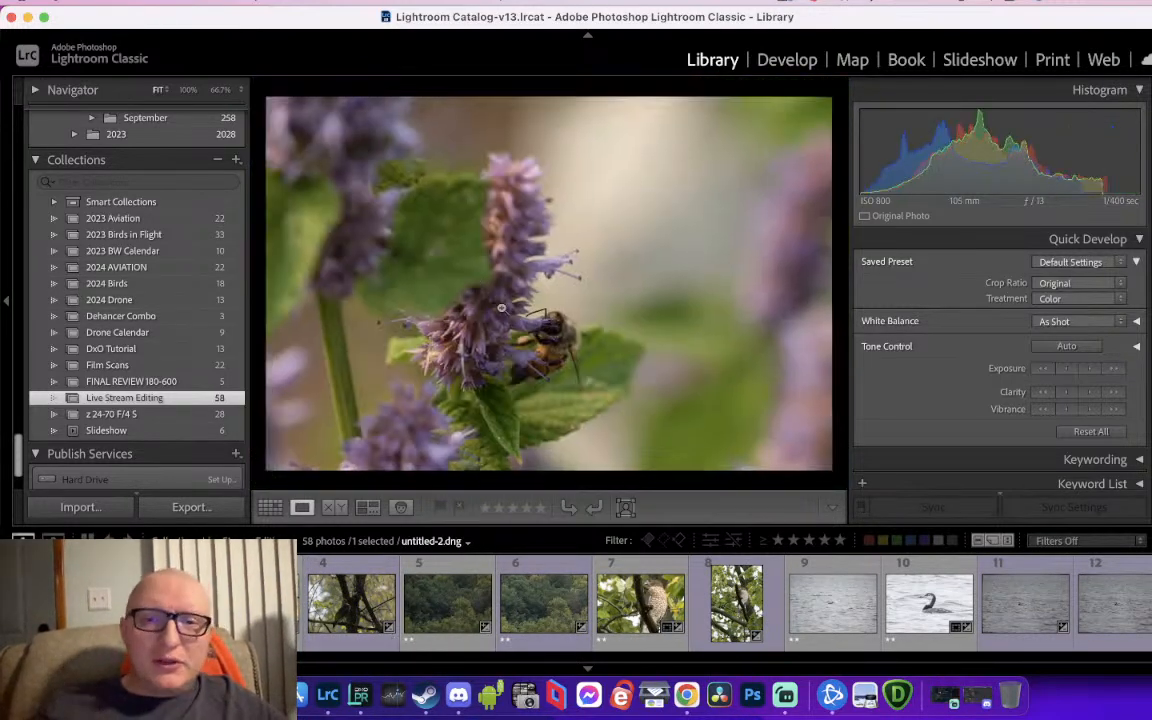
key(Left)
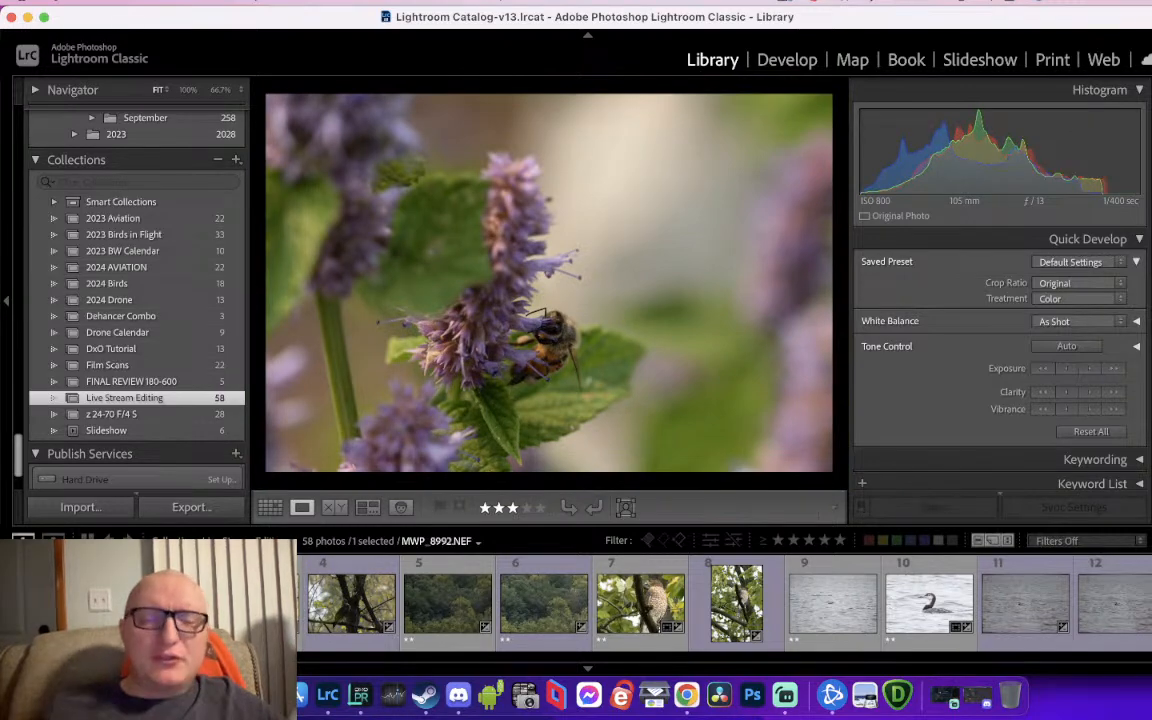
key(Left)
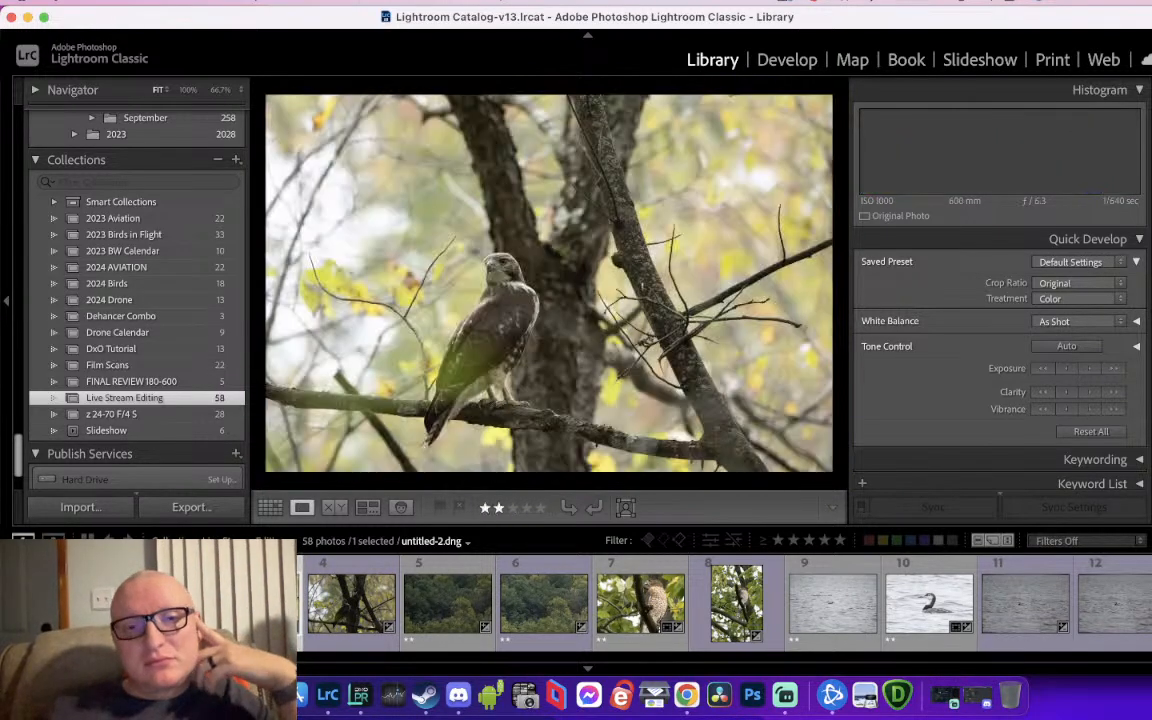
key(Right)
click(572, 352)
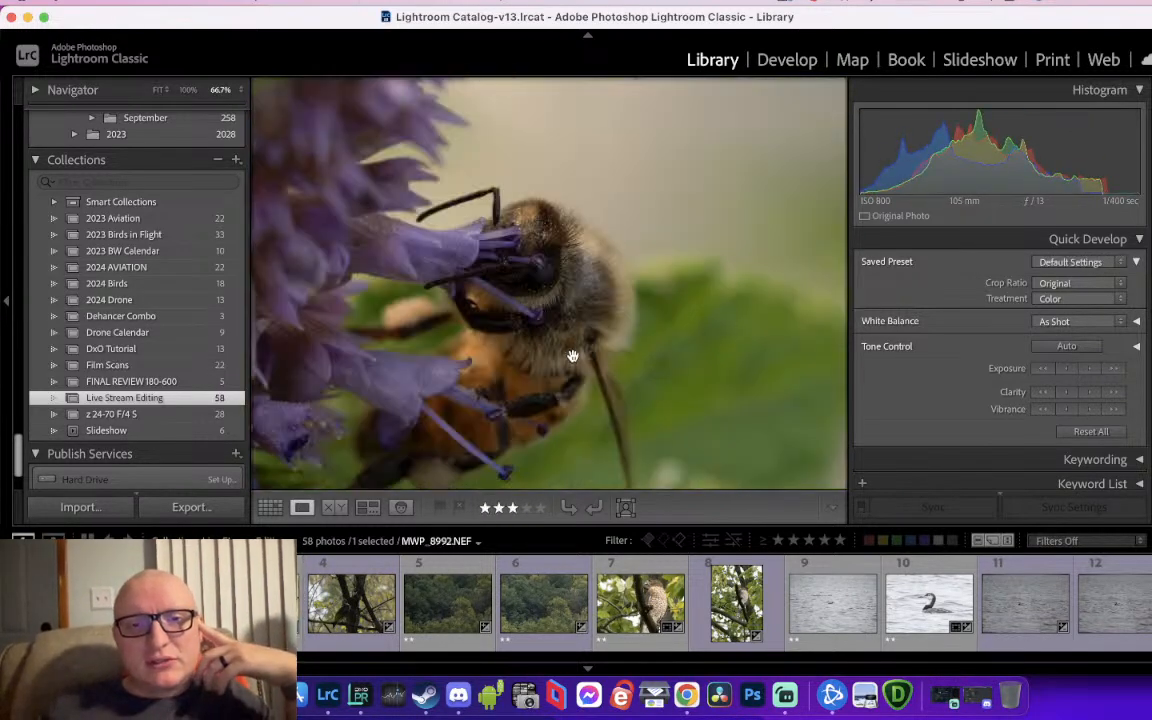
drag(572, 352, 567, 312)
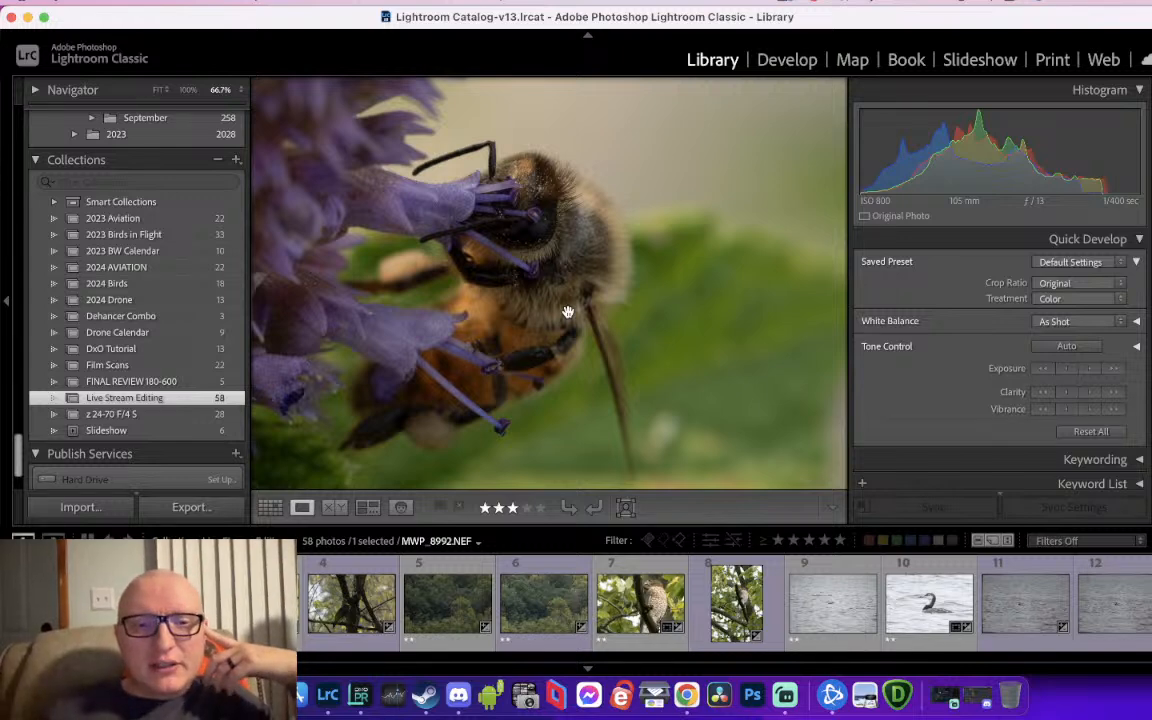
key(Left)
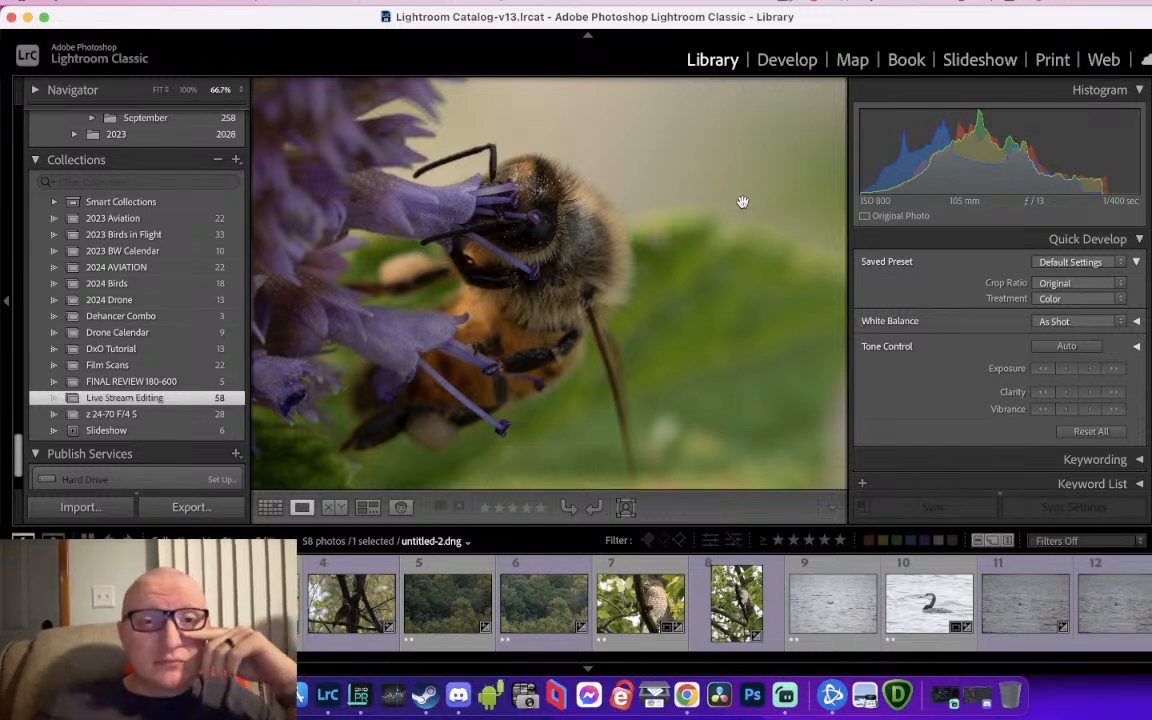
Reveal the processed untitled-435 DNG in Finder from DxO PureRAW 3 and import it into Lightroom Classic
click(359, 694)
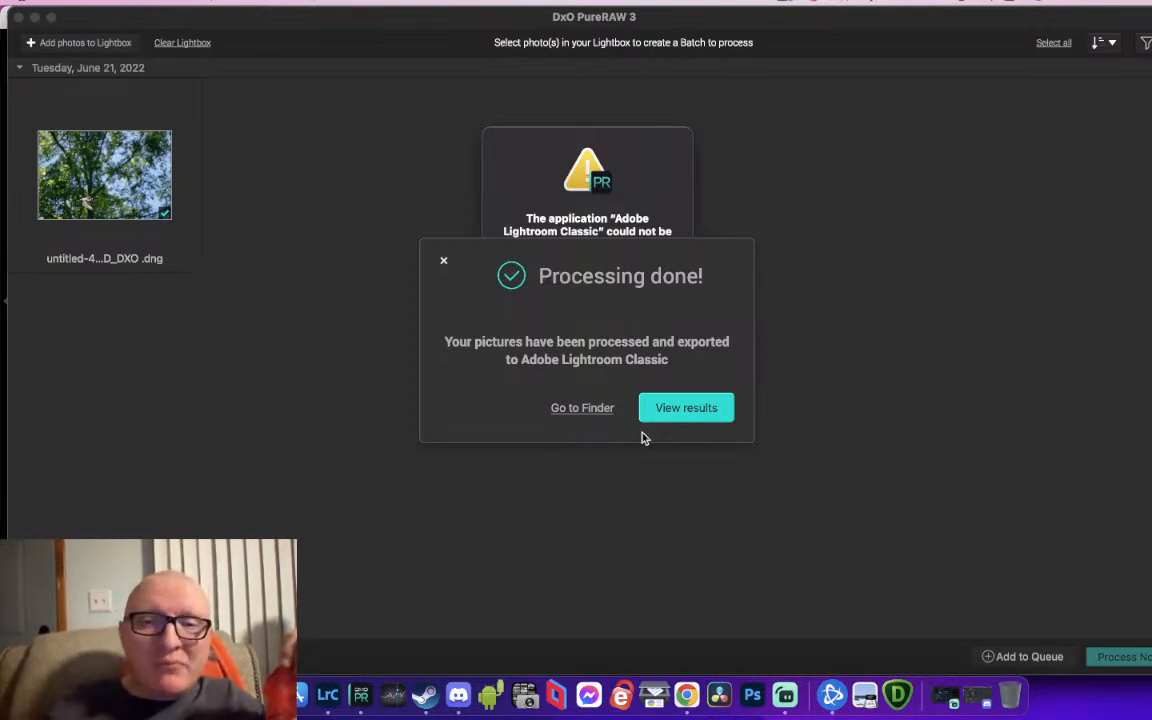
click(327, 695)
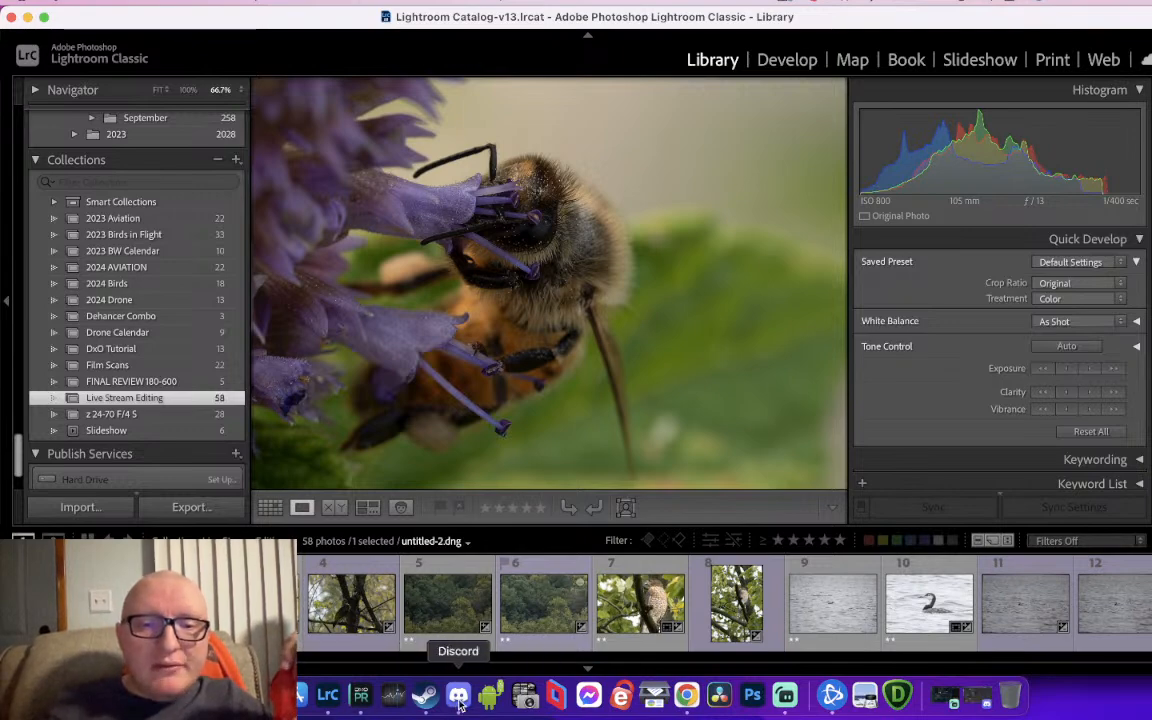
click(360, 695)
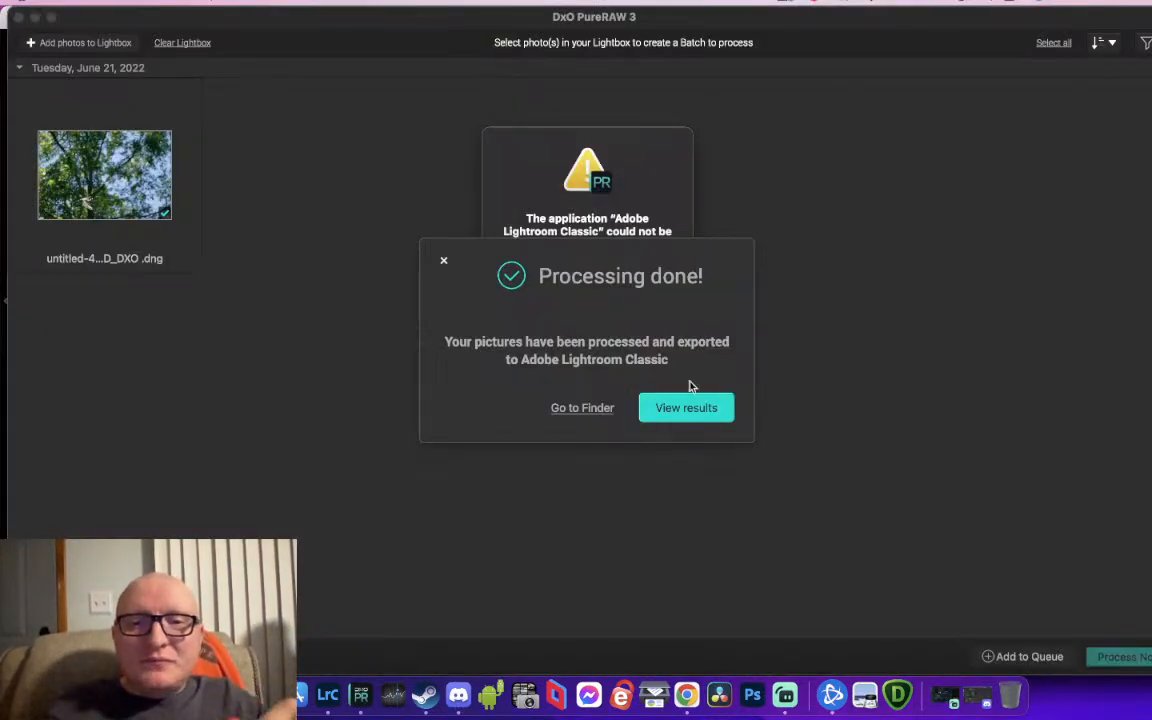
click(590, 409)
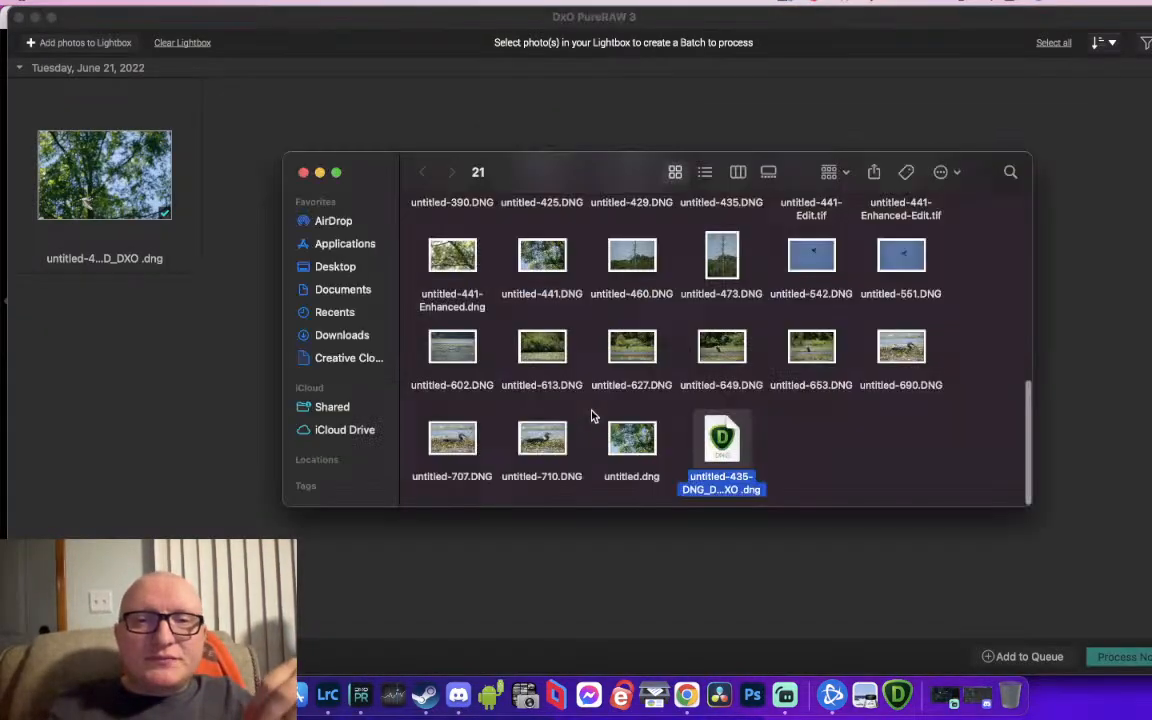
click(35, 17)
drag(718, 450, 446, 122)
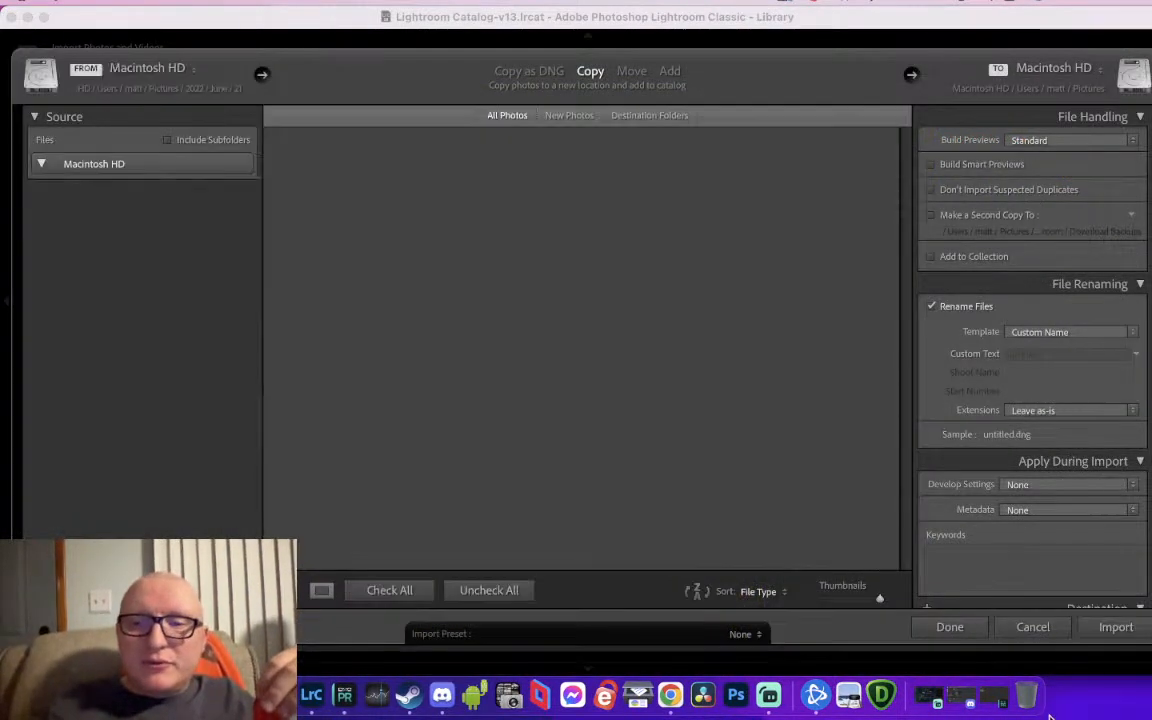
click(1115, 627)
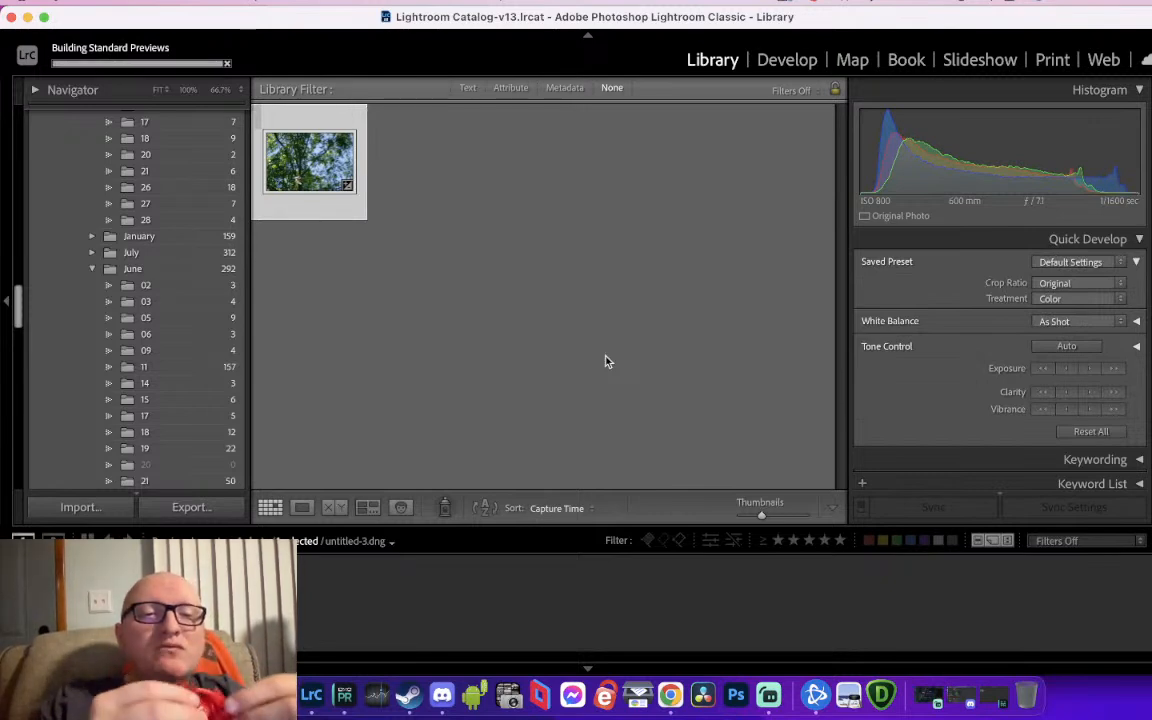
Add the imported photo to the Live Stream Editing collection and open that collection
scroll(178, 302, down, 3)
scroll(178, 302, down, 10)
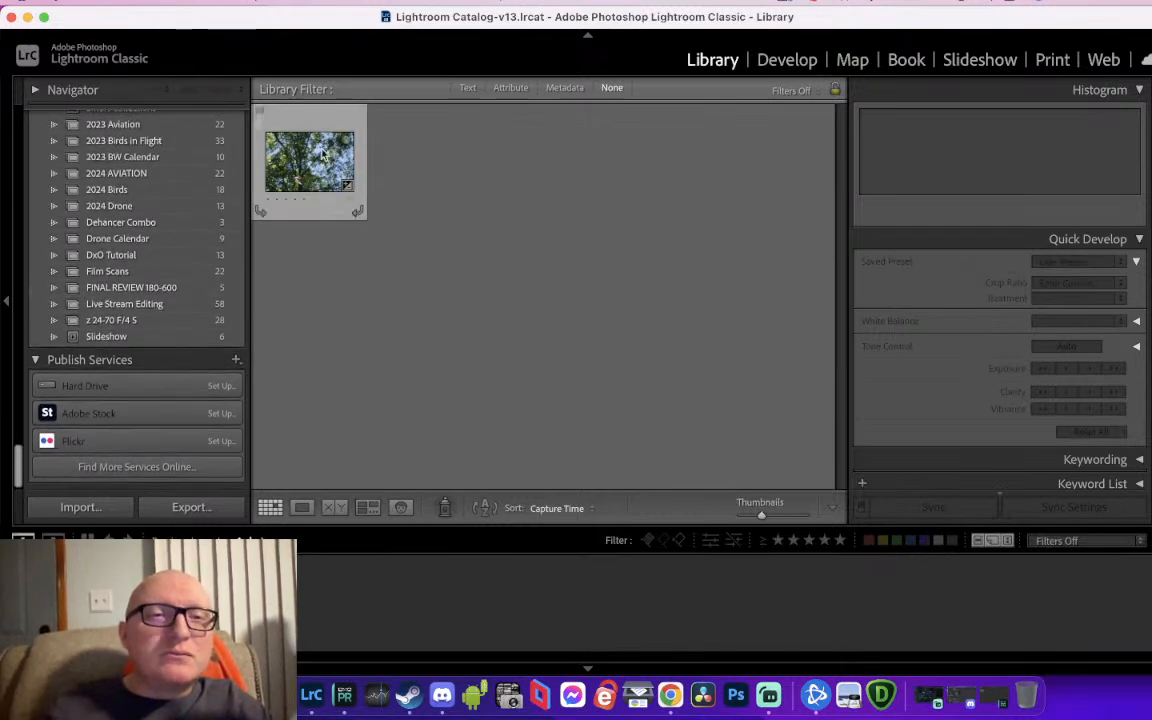
drag(307, 150, 152, 305)
click(153, 306)
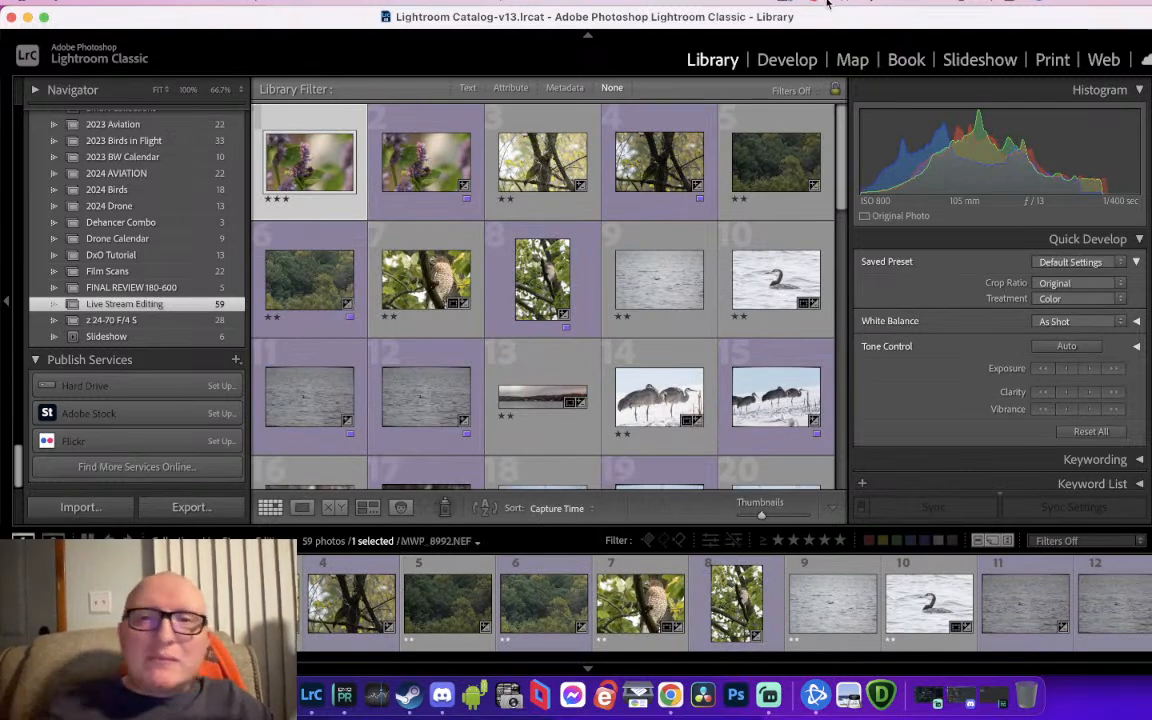
Open the bee photo untitled-2.dng in Develop, crop it to a narrow portrait frame around the bee, and inspect the crop up close
click(785, 61)
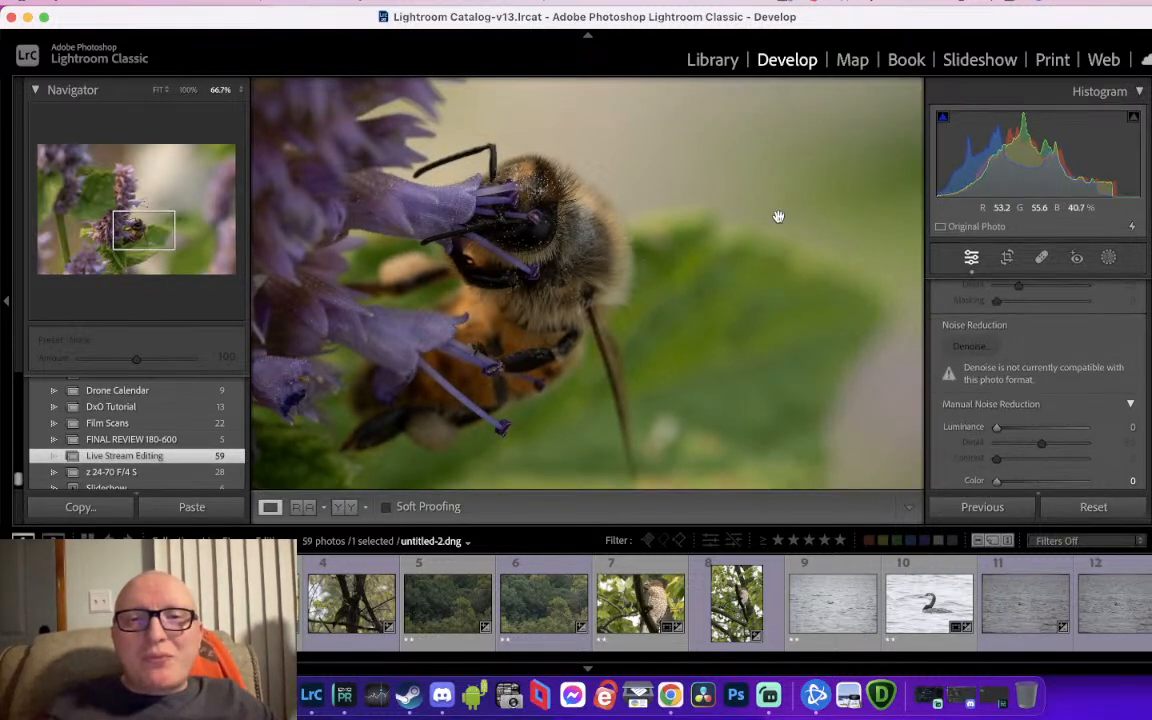
click(1007, 257)
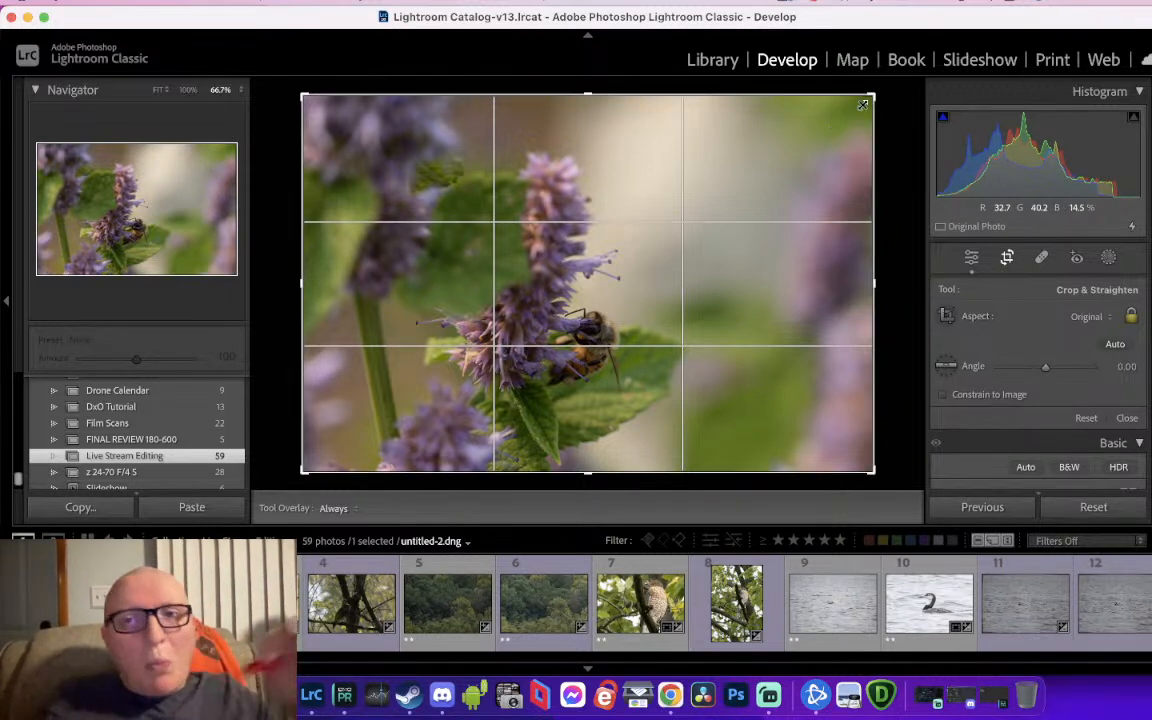
drag(871, 98, 729, 239)
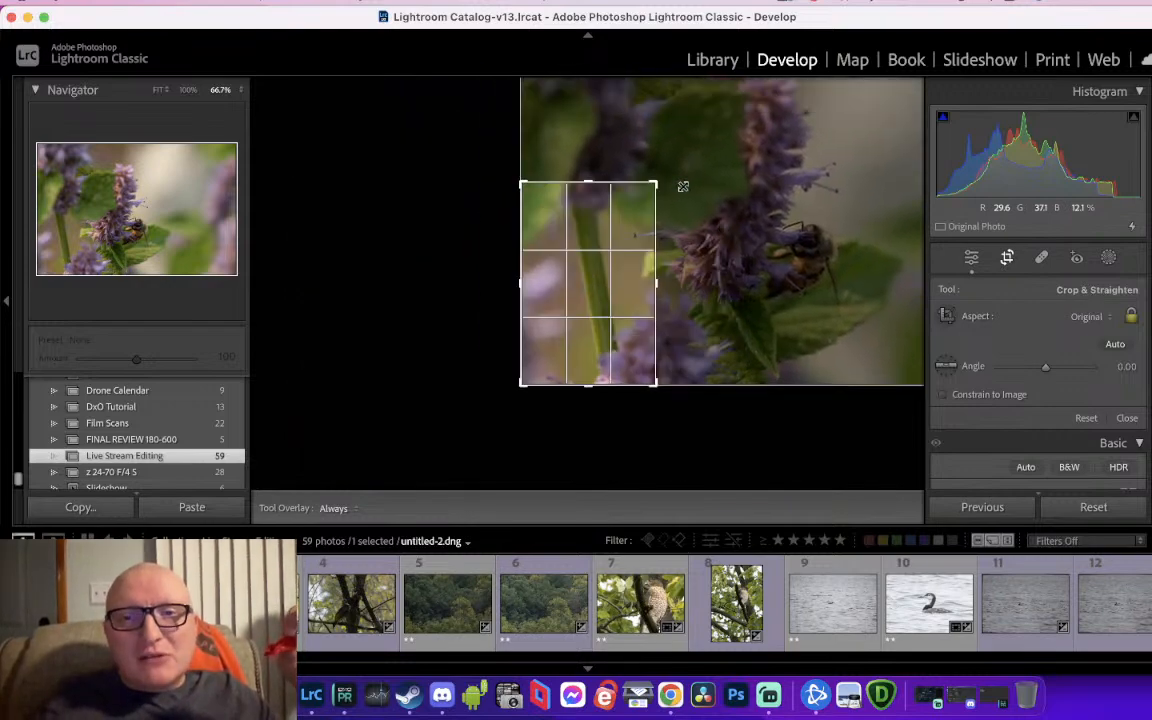
drag(608, 258, 419, 278)
key(Return)
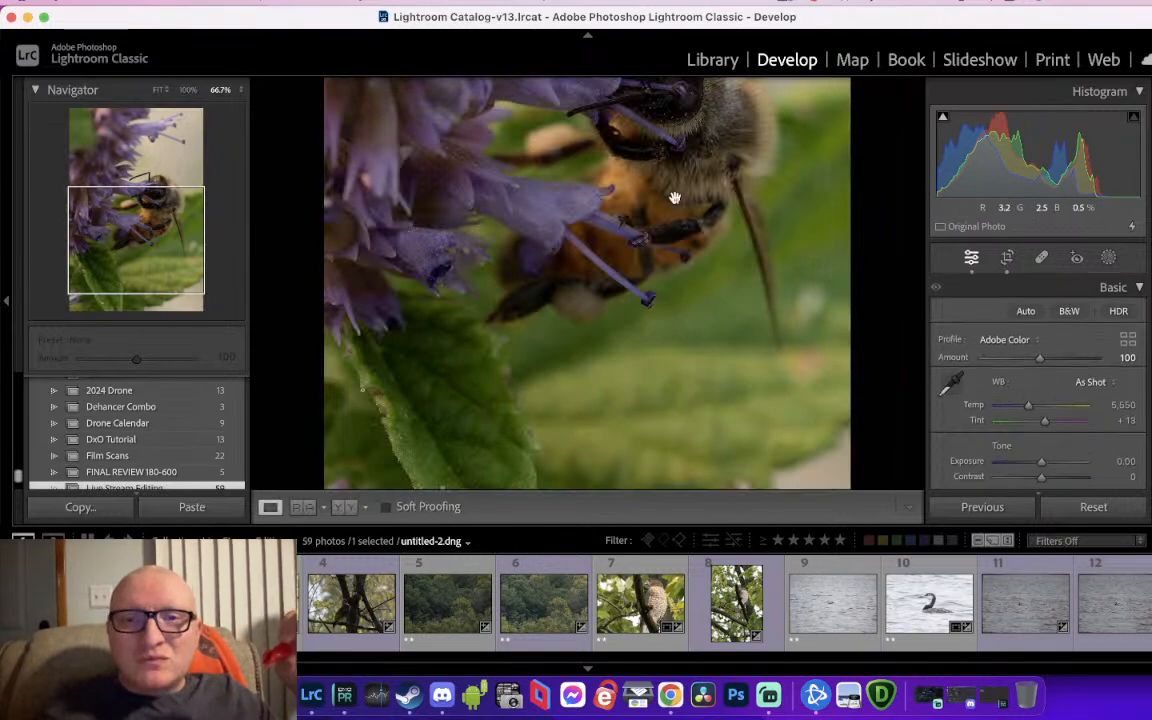
click(673, 205)
click(635, 254)
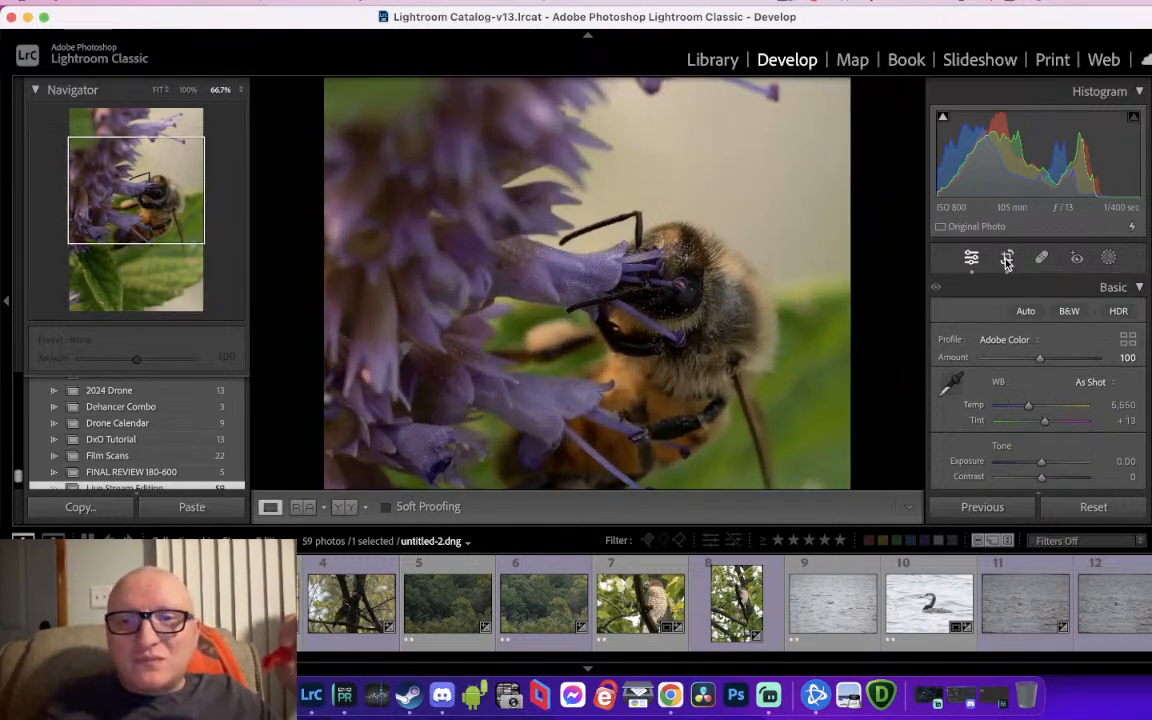
Set the crop aspect to 4 x 5 / 8 x 10, tighten and reposition the frame around the bee, and apply it
click(1007, 259)
click(1098, 318)
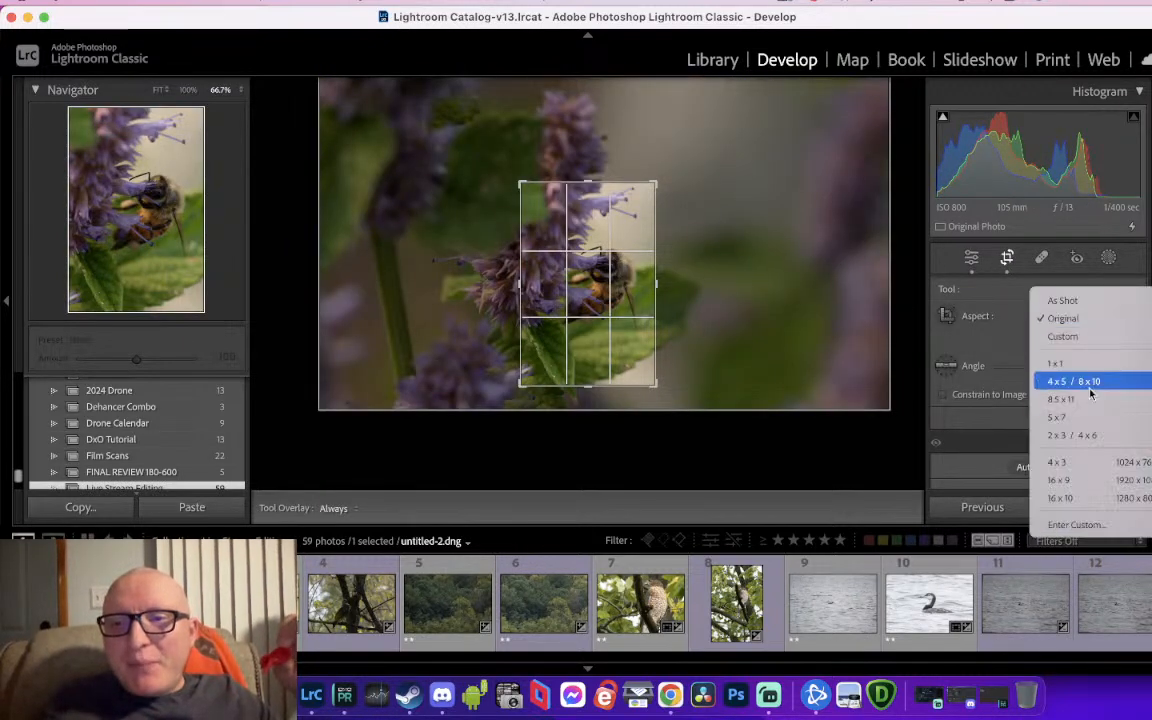
click(1090, 380)
drag(656, 205, 643, 217)
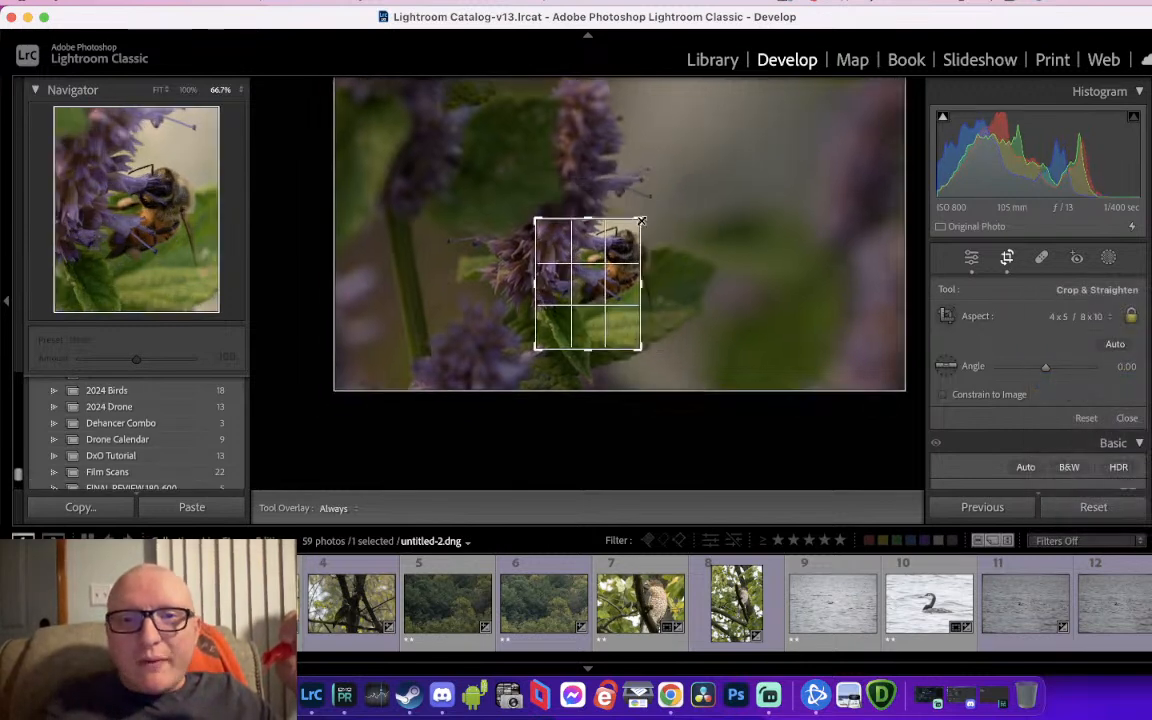
drag(589, 271, 564, 286)
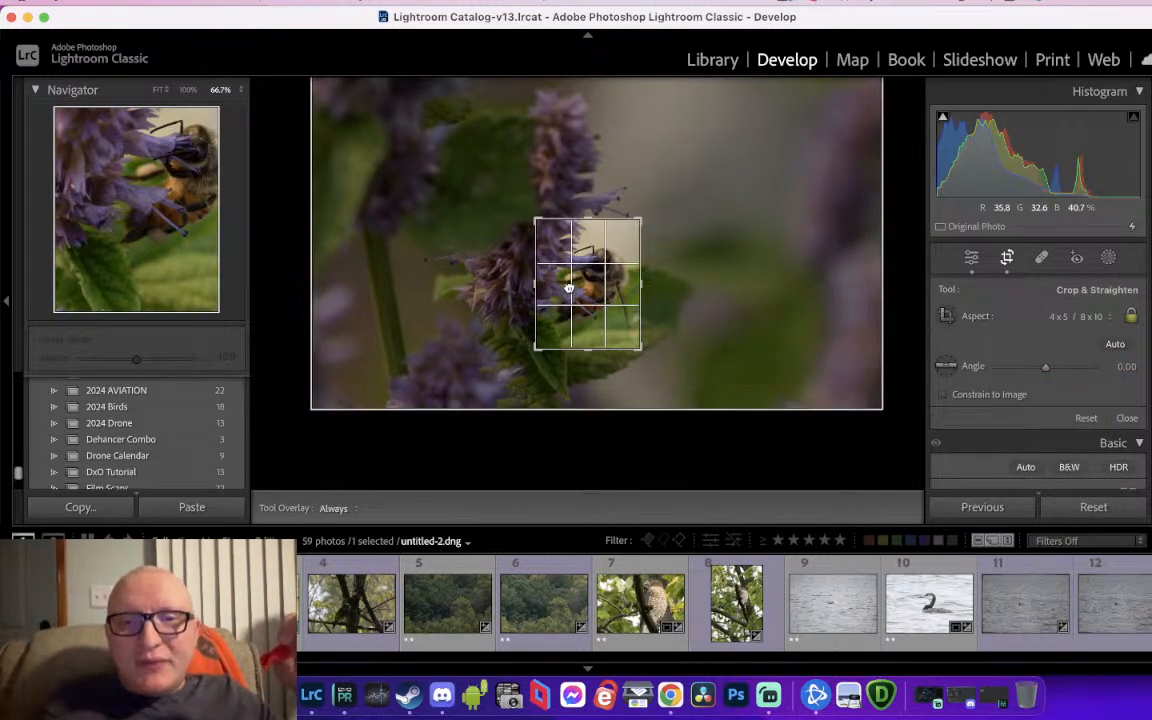
key(Return)
click(670, 287)
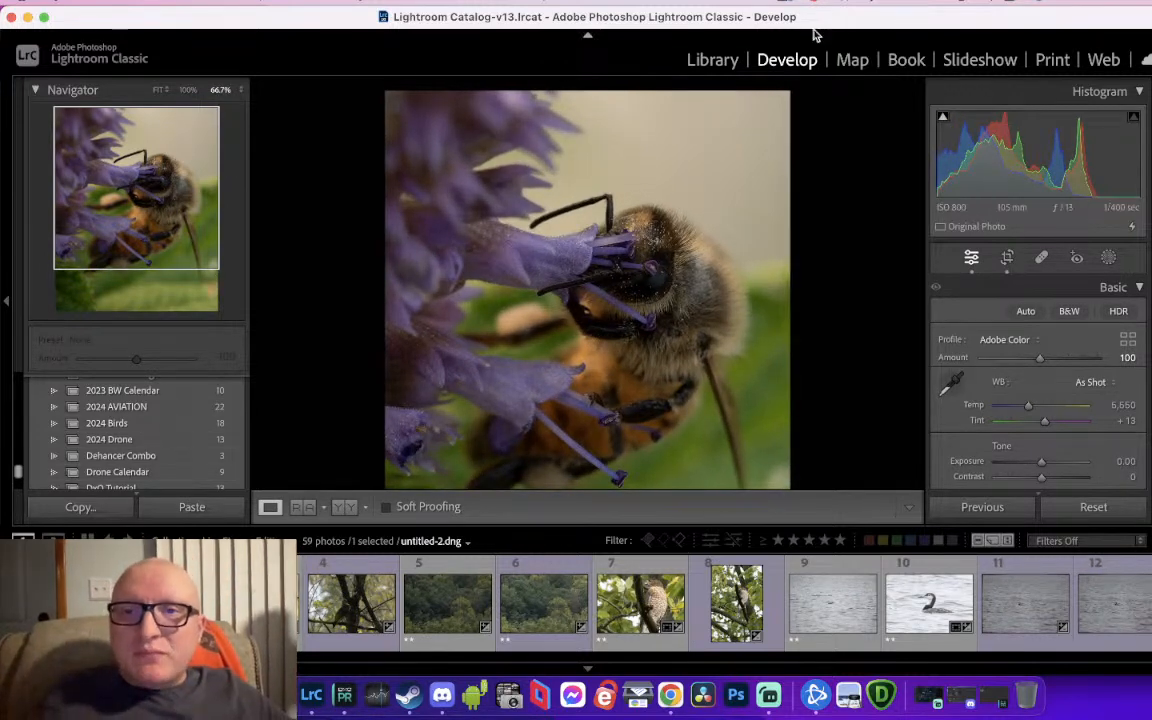
Brighten the shadows of the cropped bee photo using the histogram
mouse_move(975, 160)
mouse_down()
mouse_move(1002, 160)
mouse_move(985, 174)
mouse_move(1010, 166)
mouse_move(992, 169)
mouse_up()
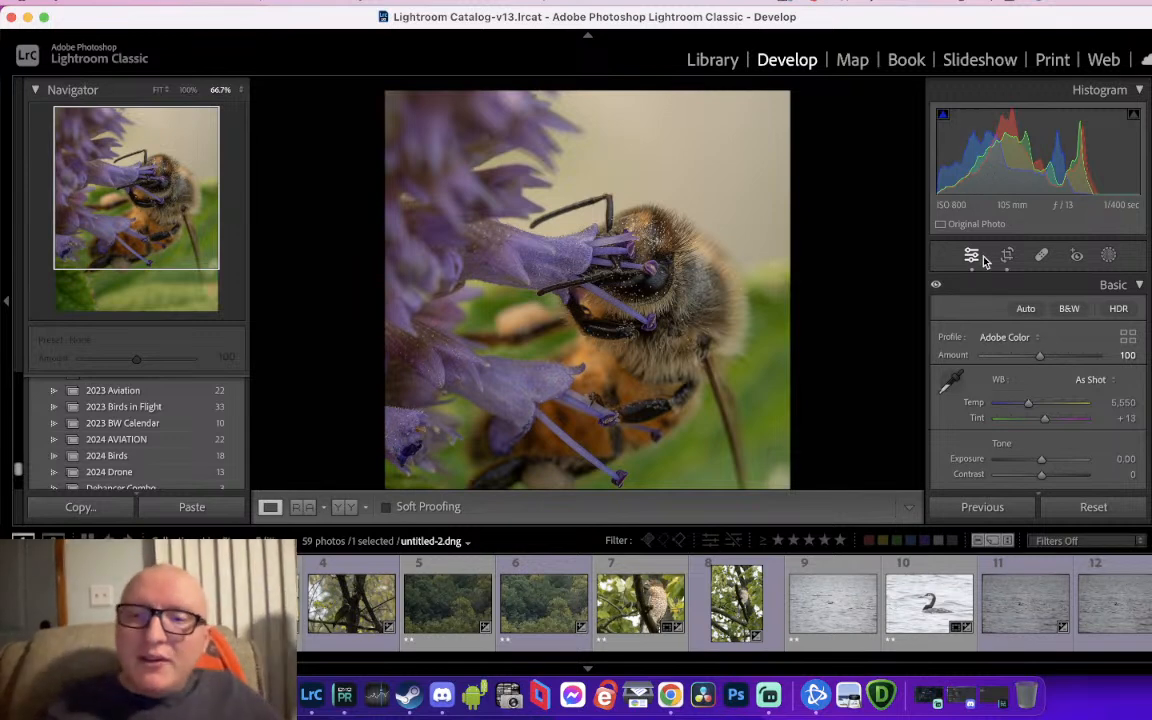
Warm the bee photo's temperature to about 6,700, set Whites and Blacks to +36, and raise Exposure to +0.16
scroll(1018, 355, down, 2)
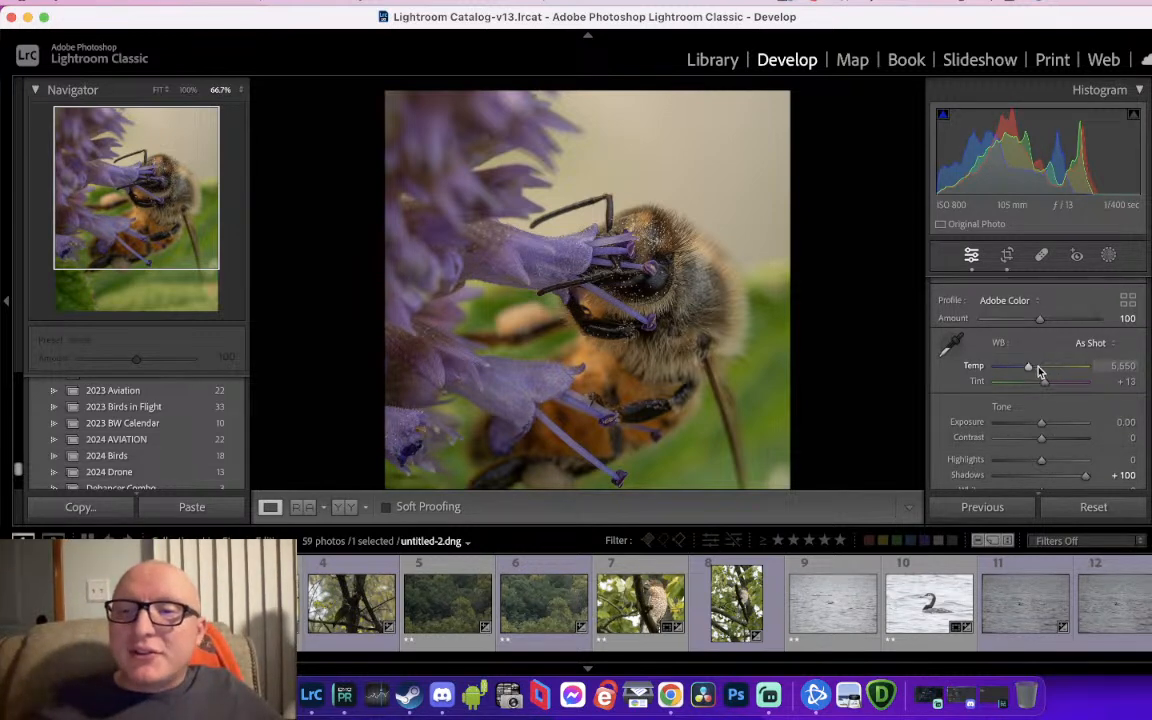
scroll(1038, 372, down, 5)
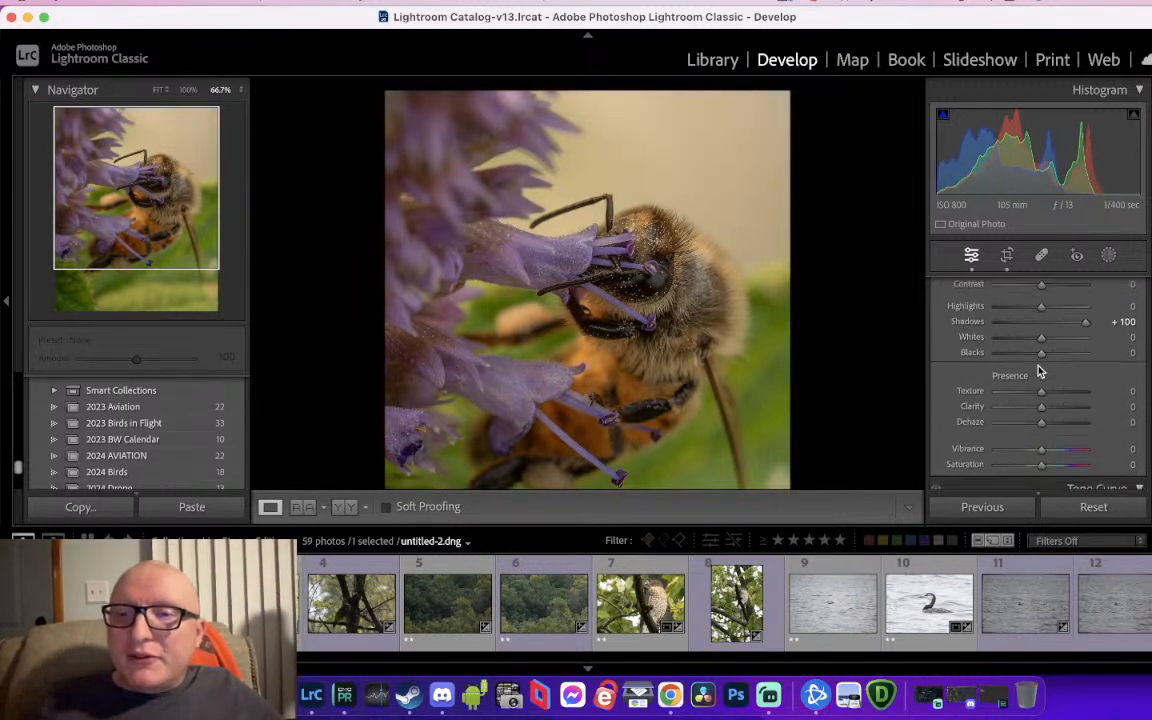
click(1057, 340)
click(1057, 353)
drag(1014, 172, 1023, 172)
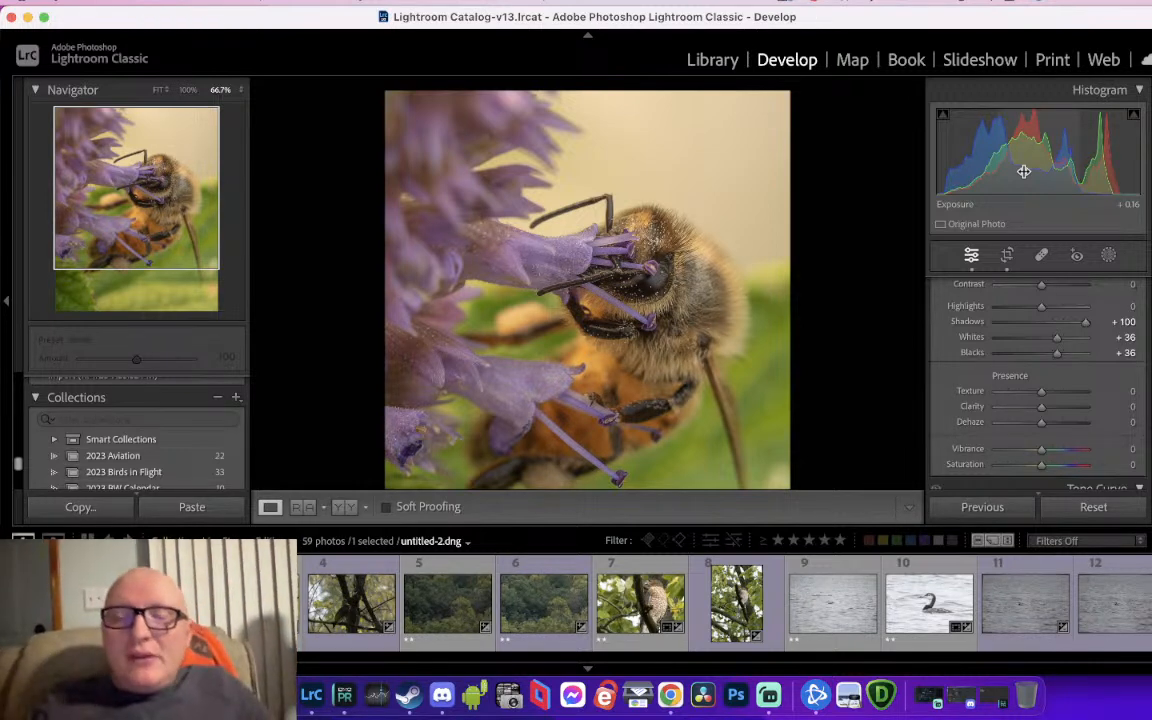
Set the bee photo's Texture to +21, Clarity to +17 and Dehaze to +11
scroll(1035, 360, down, 2)
drag(1038, 357, 1046, 385)
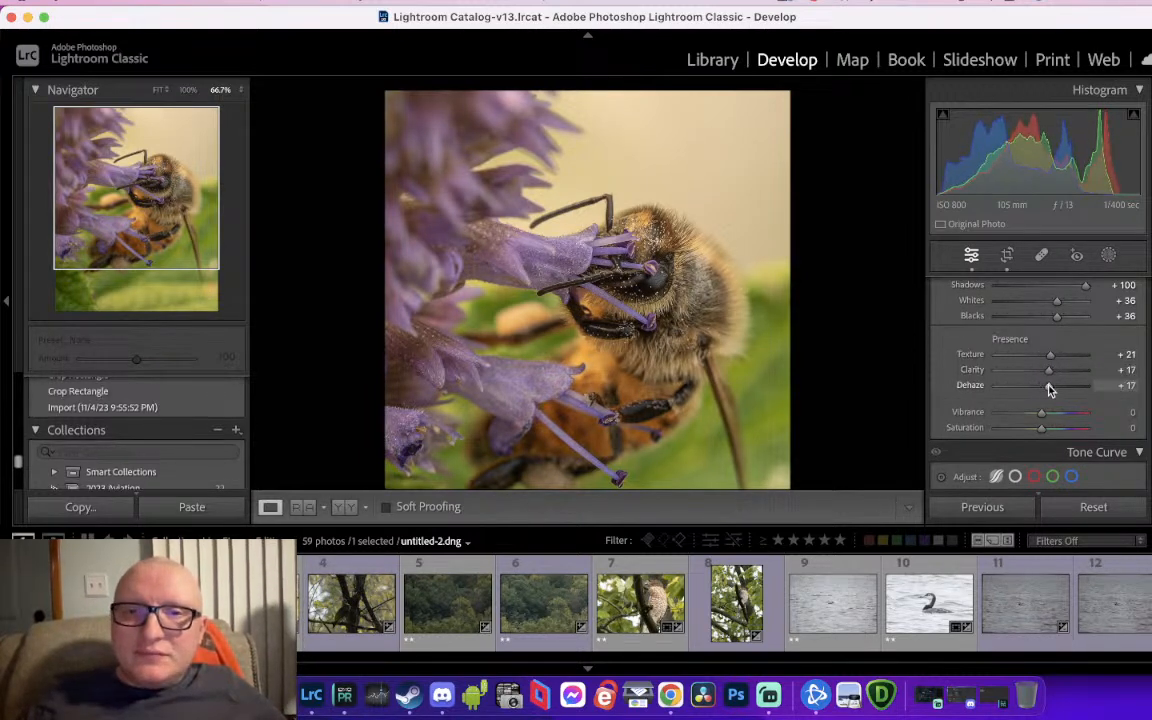
click(639, 285)
click(620, 260)
Inspect the detail in the bee's eye, hair and body at 300%, 200% and 100% magnification
click(239, 91)
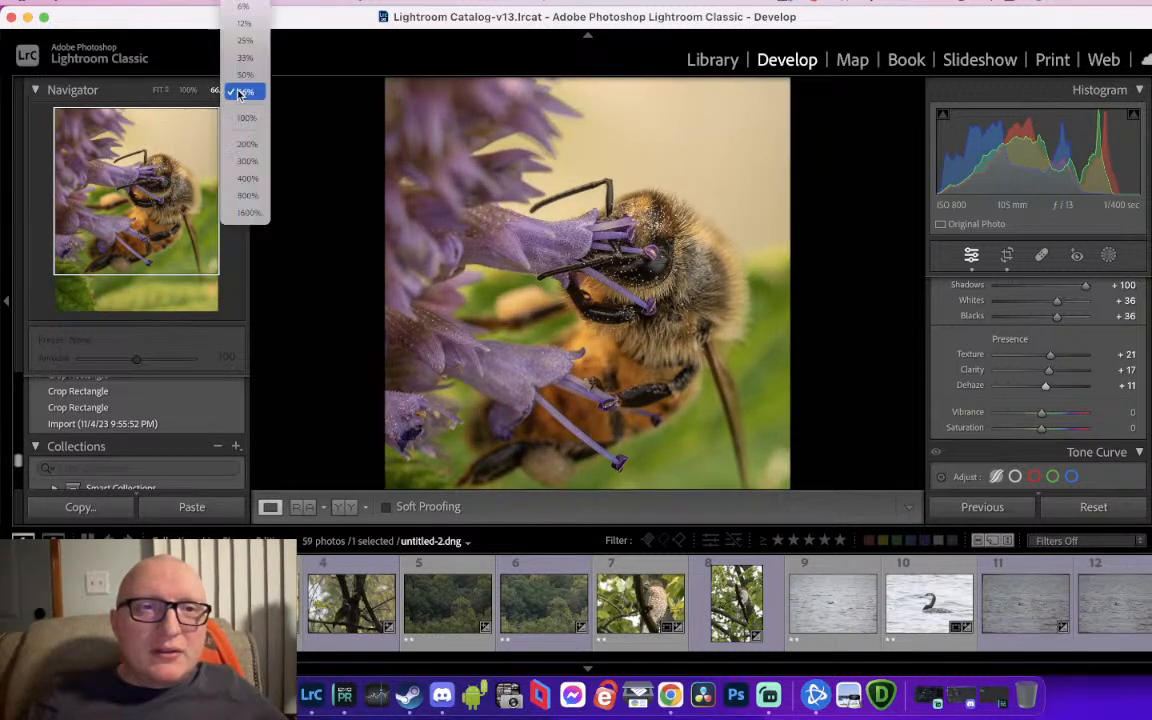
click(247, 160)
drag(720, 480, 576, 389)
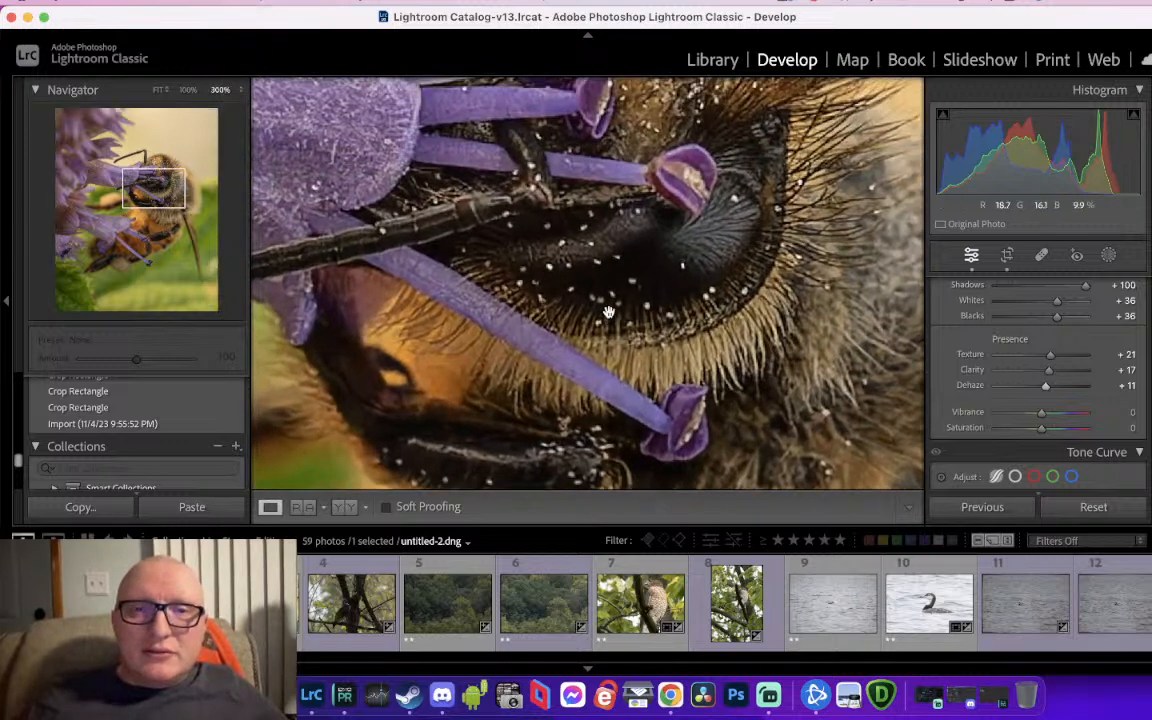
key(super+minus)
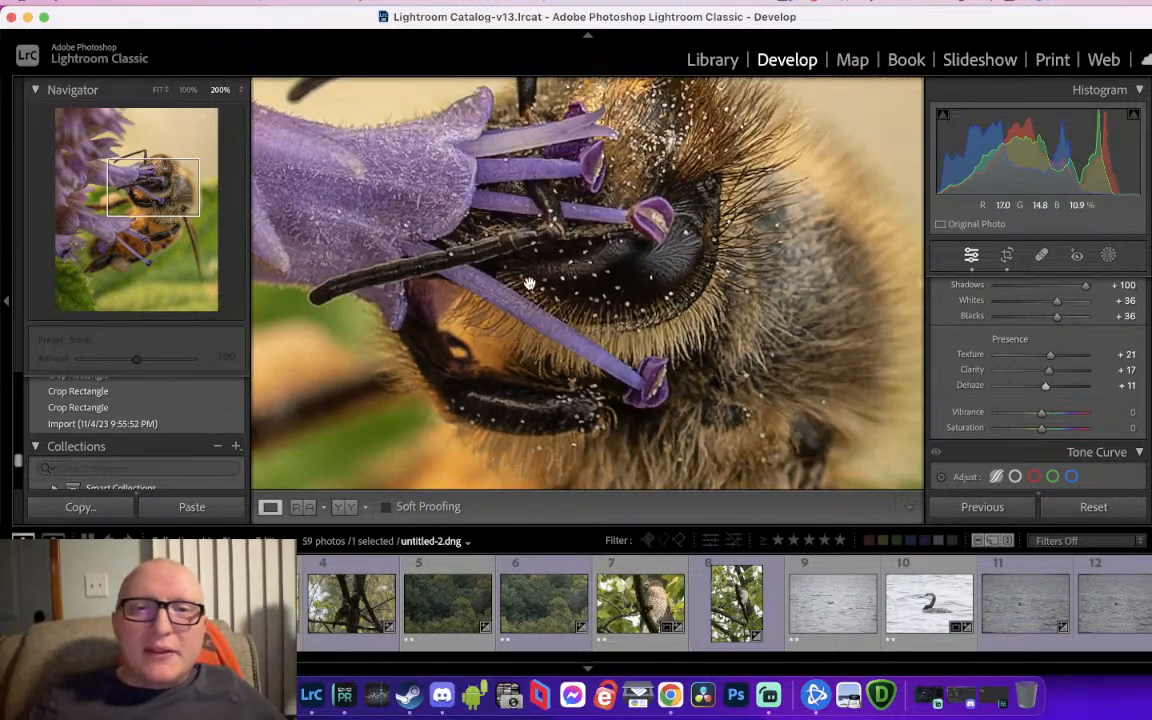
key(super+minus)
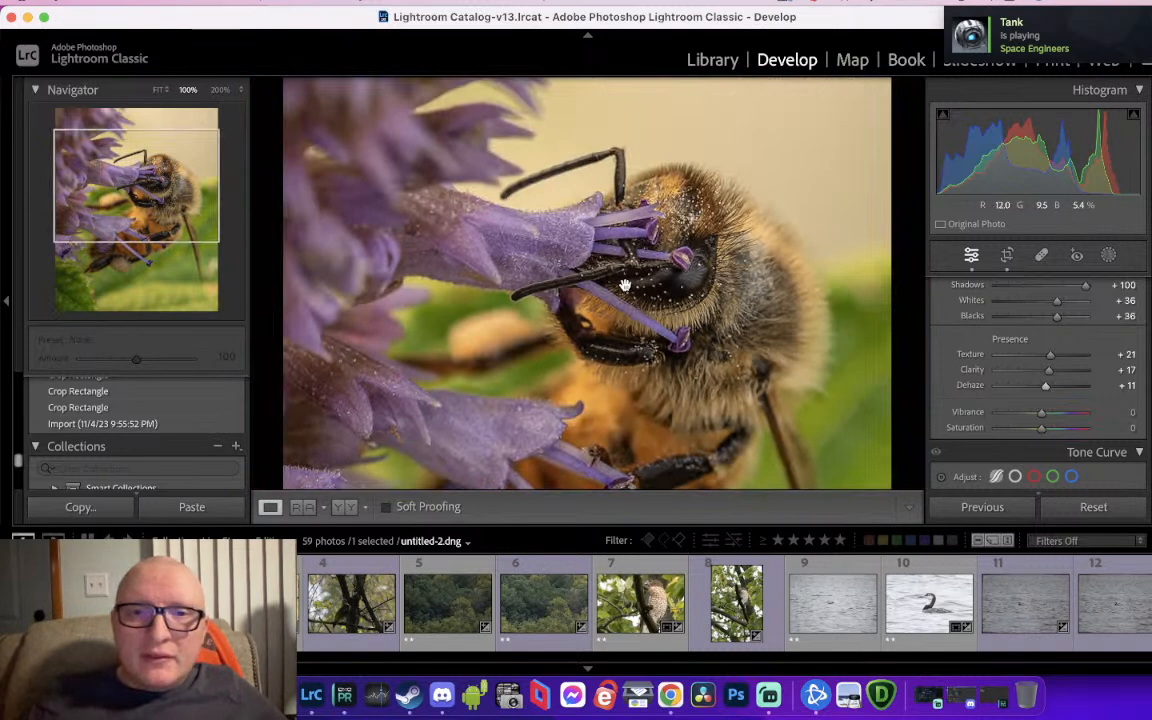
drag(602, 293, 557, 176)
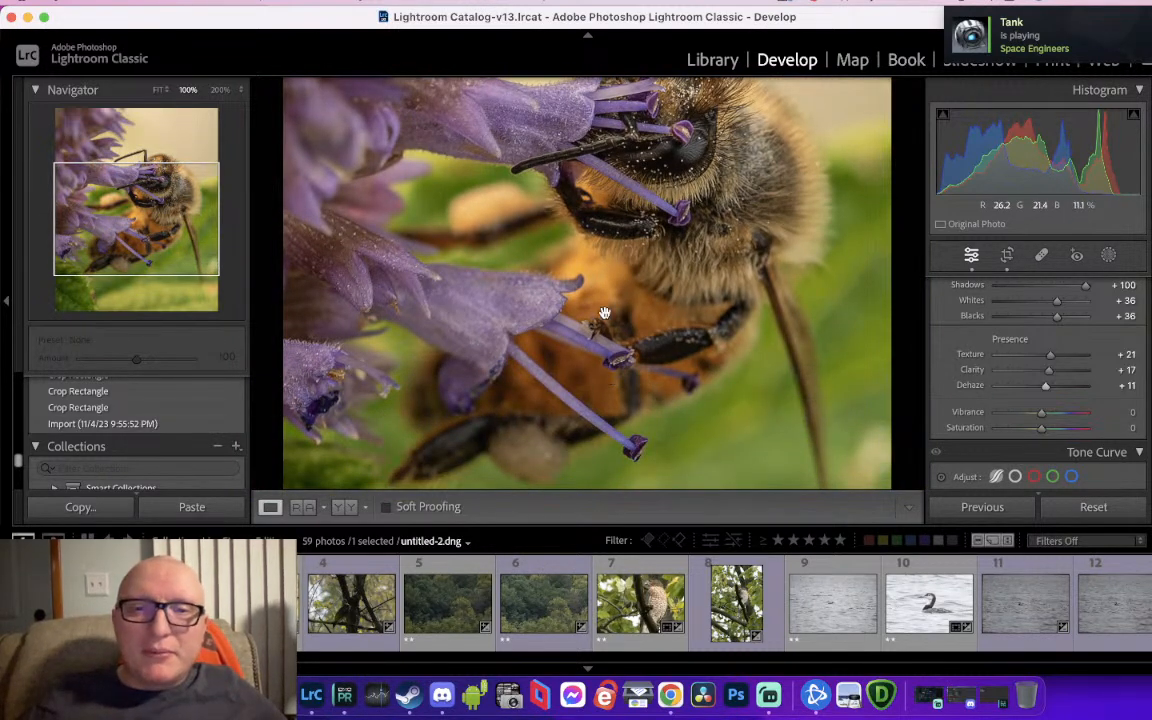
scroll(604, 322, up, 3)
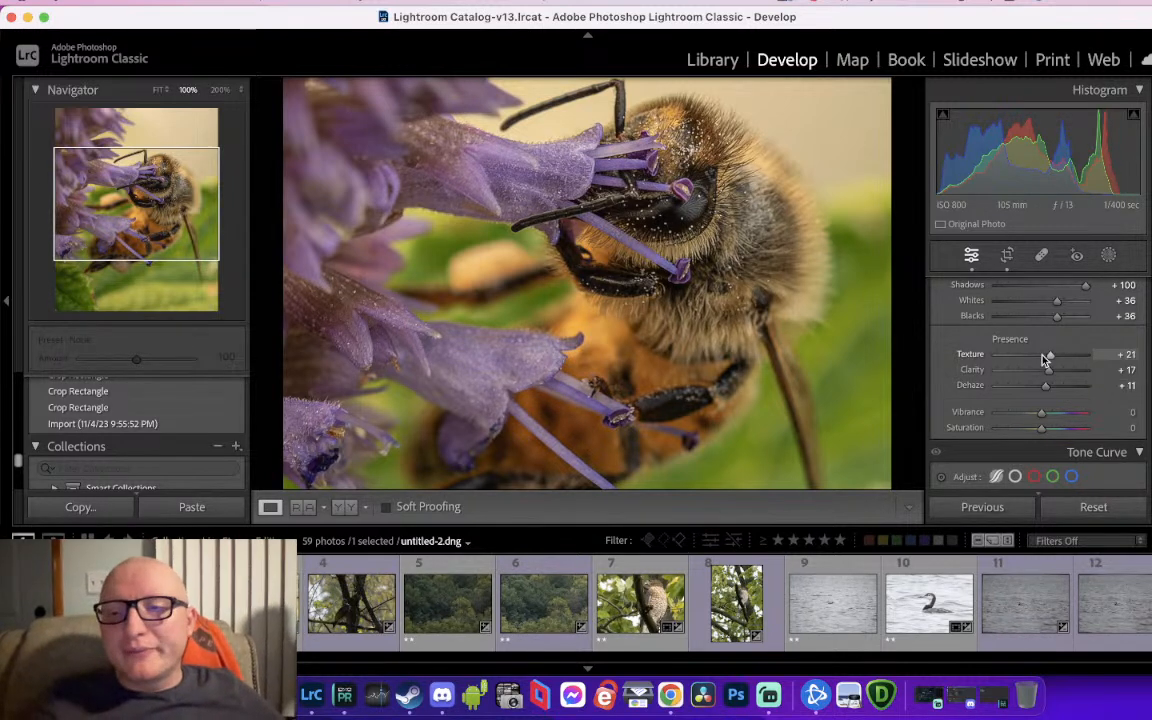
Set the tone curve regions to Highlights +12, Lights +17, Darks +10 and Shadows +18, and check the whole photo
scroll(1045, 362, down, 3)
scroll(1045, 362, down, 5)
drag(1047, 361, 1052, 396)
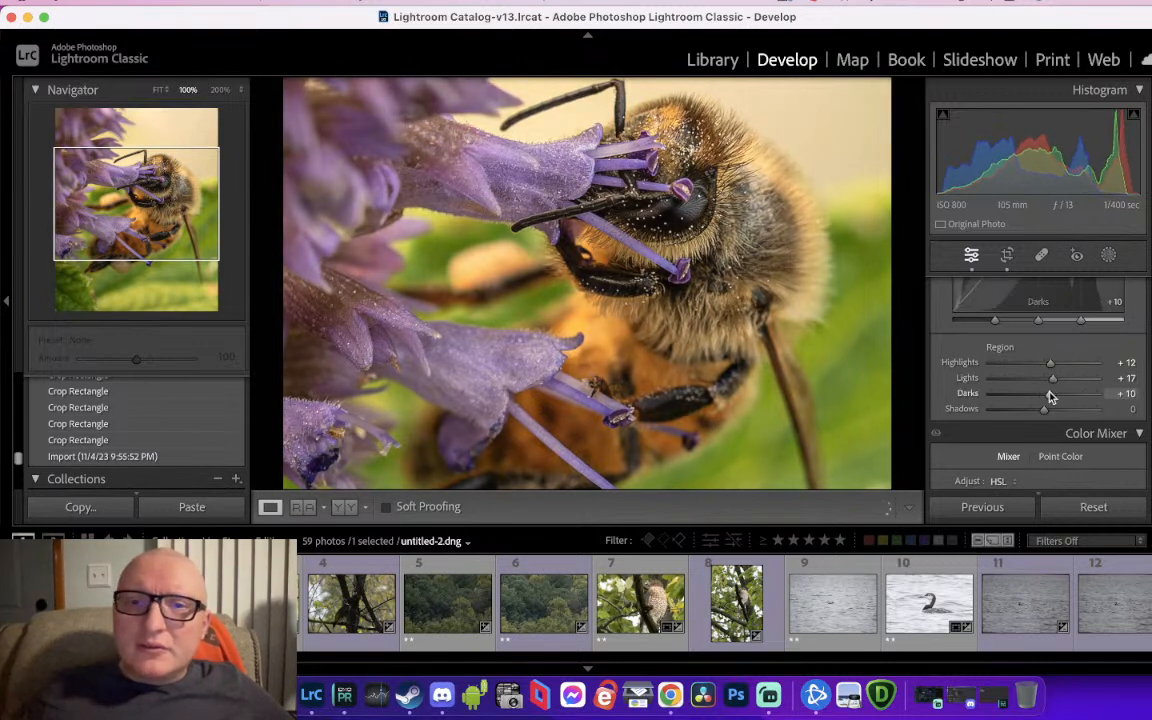
scroll(1058, 411, down, 5)
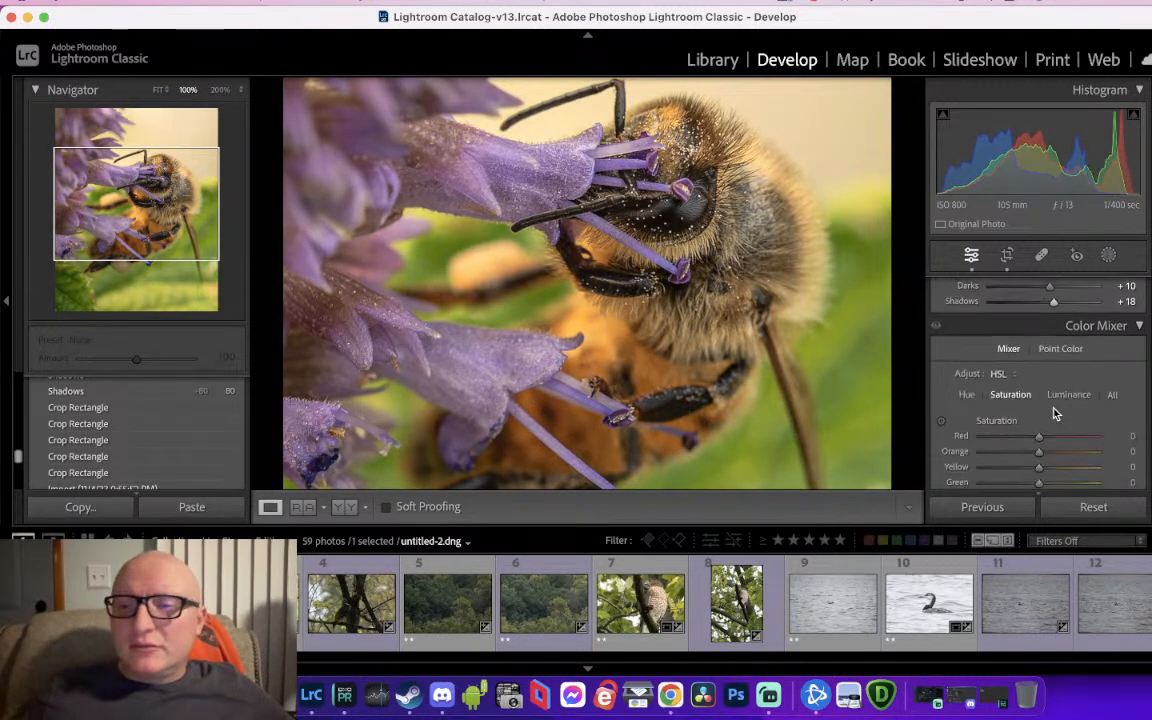
click(805, 322)
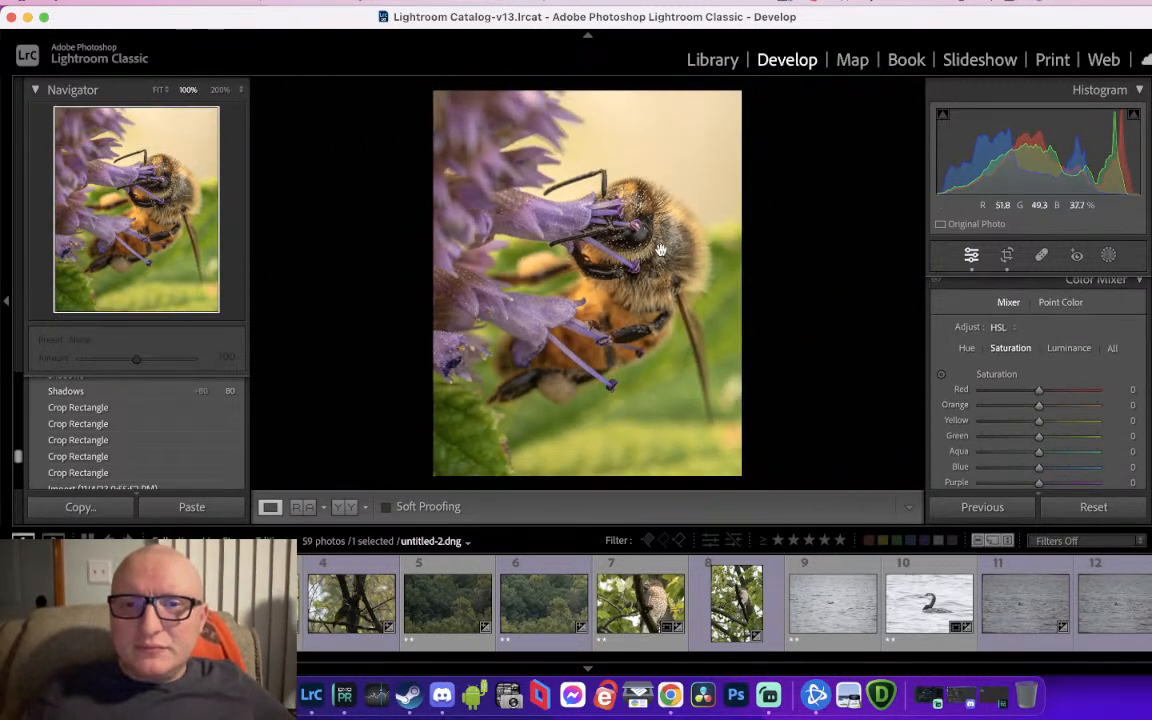
click(720, 262)
Set the Color Mixer saturation to Red +25, Yellow +35, Purple +47 and Magenta +46
mouse_move(1039, 390)
mouse_down()
mouse_move(1070, 393)
mouse_move(1042, 394)
mouse_up()
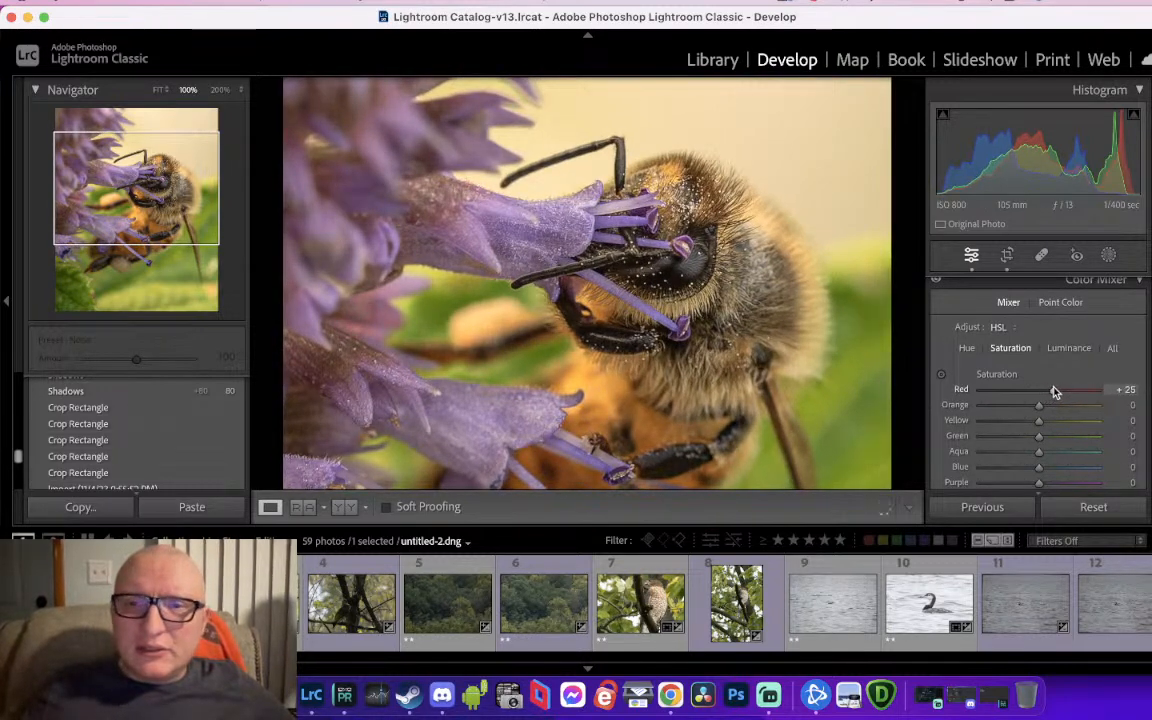
scroll(1062, 406, down, 3)
click(1070, 409)
drag(1070, 413, 1066, 408)
click(1066, 424)
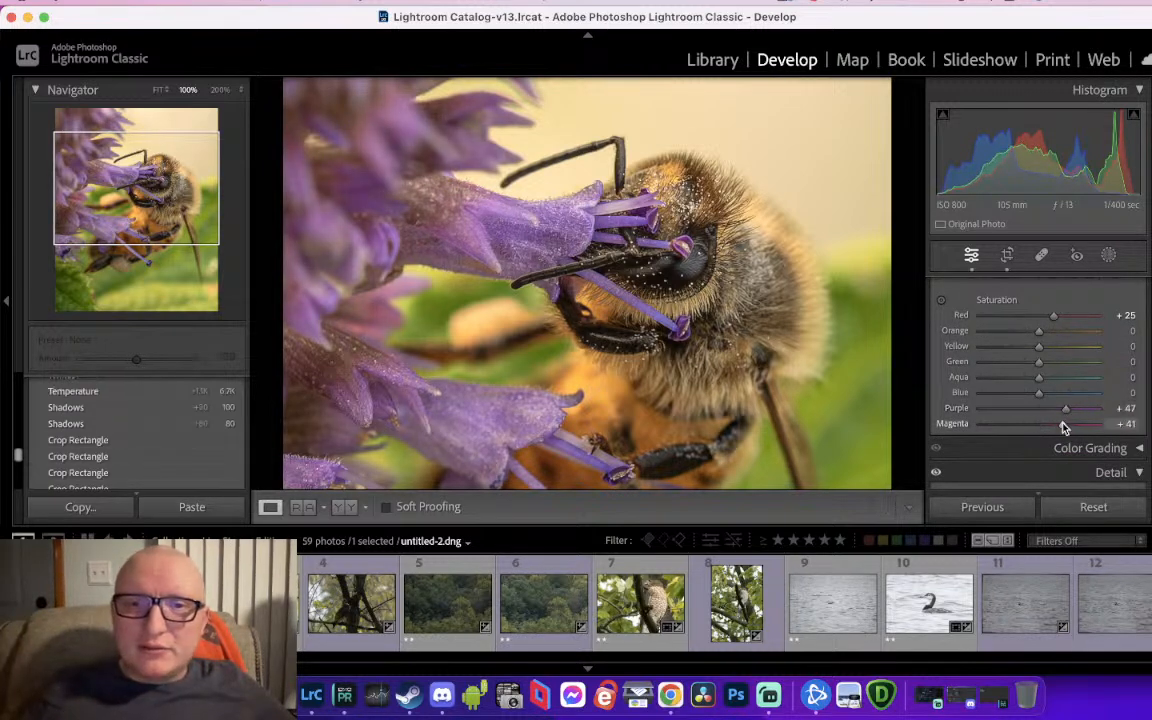
drag(1060, 424, 1142, 430)
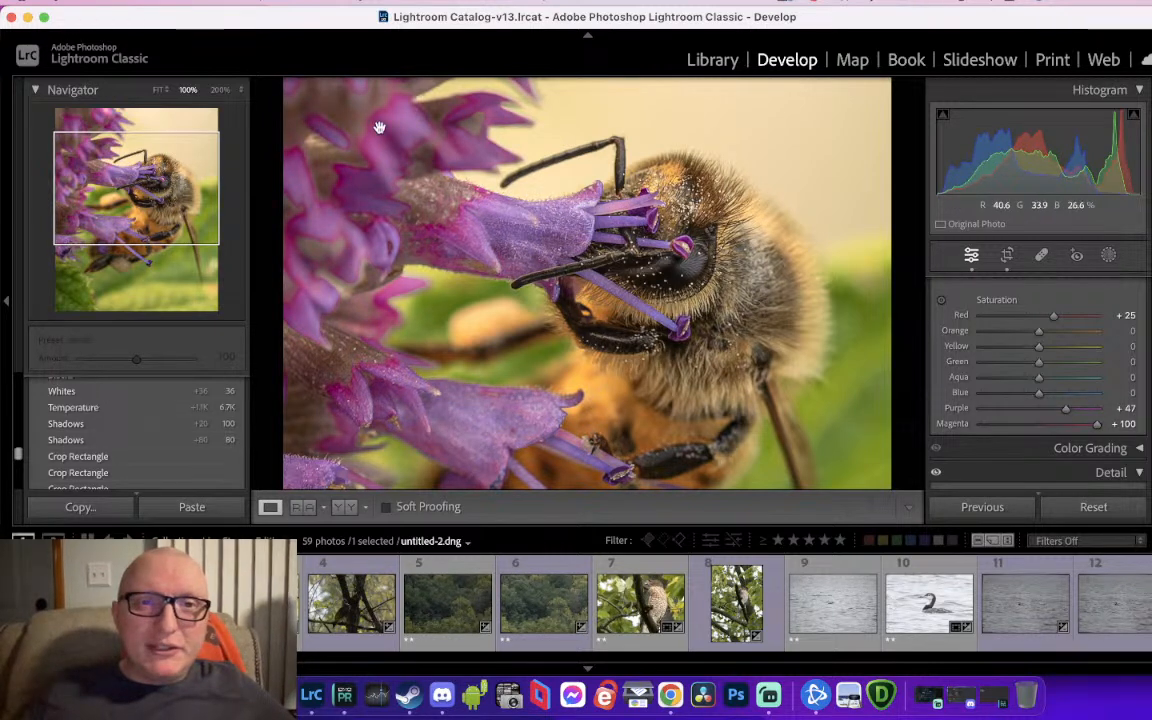
drag(1099, 427, 1068, 428)
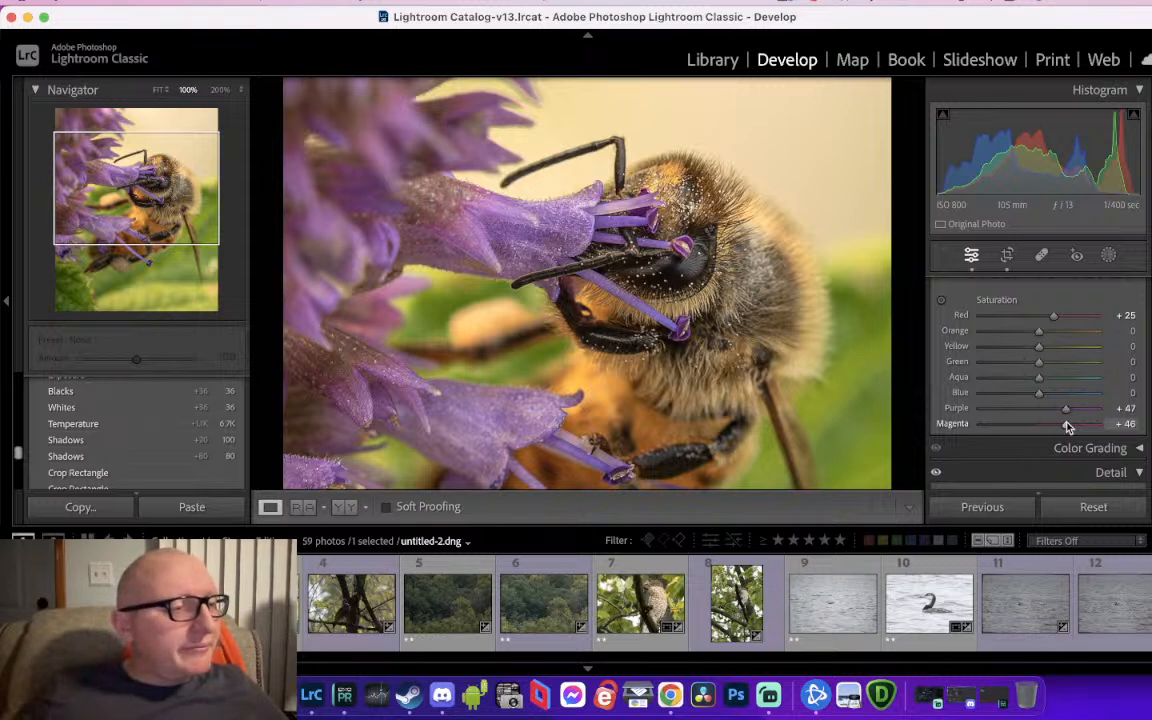
drag(1090, 355, 1058, 347)
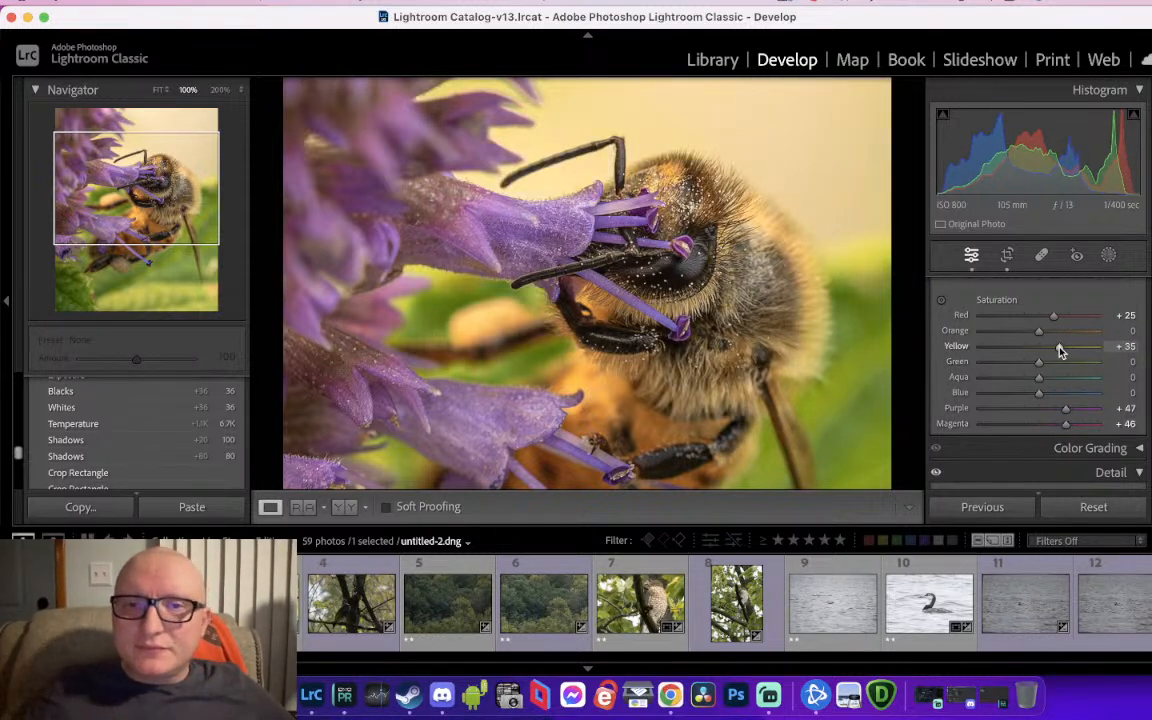
Check the recoloured bee photo close up and as a whole, and review its Sharpening and Noise Reduction settings
key(z)
click(653, 241)
drag(650, 326, 546, 348)
click(546, 348)
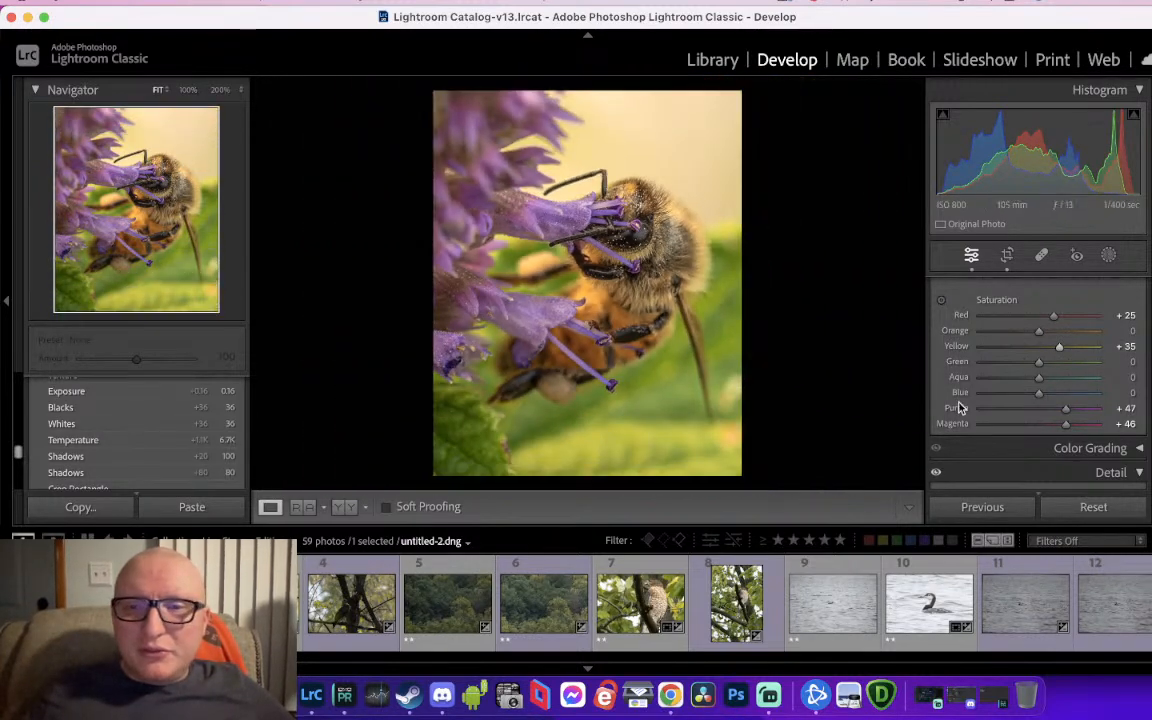
scroll(1049, 399, down, 2)
click(1049, 392)
click(1049, 392)
scroll(1080, 386, down, 2)
scroll(1080, 386, down, 2)
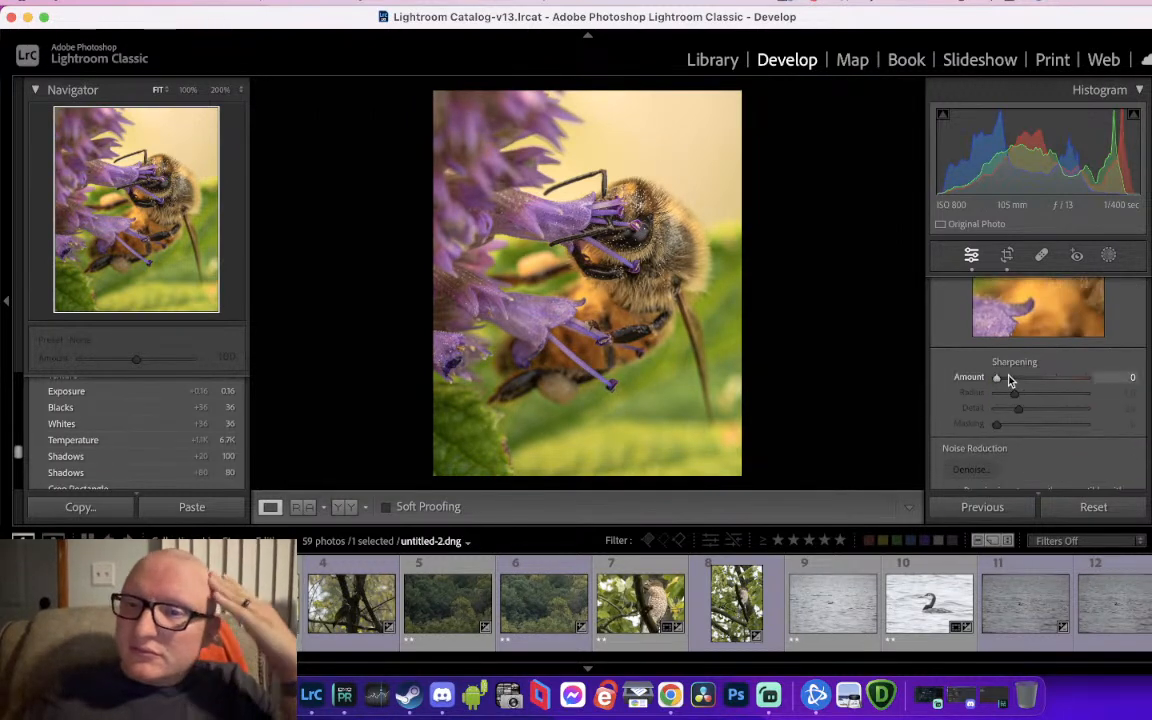
scroll(1000, 380, down, 3)
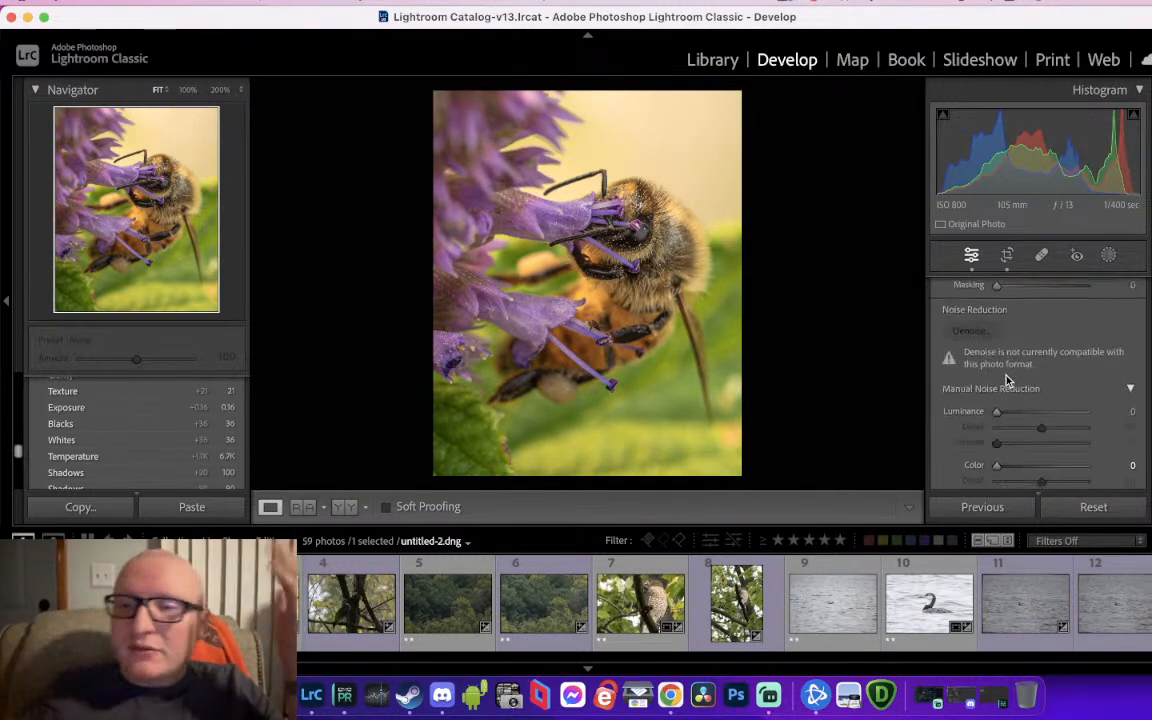
Compare the edited bee photo with its unedited reference side by side at 100%, and return to the single-photo view
click(592, 274)
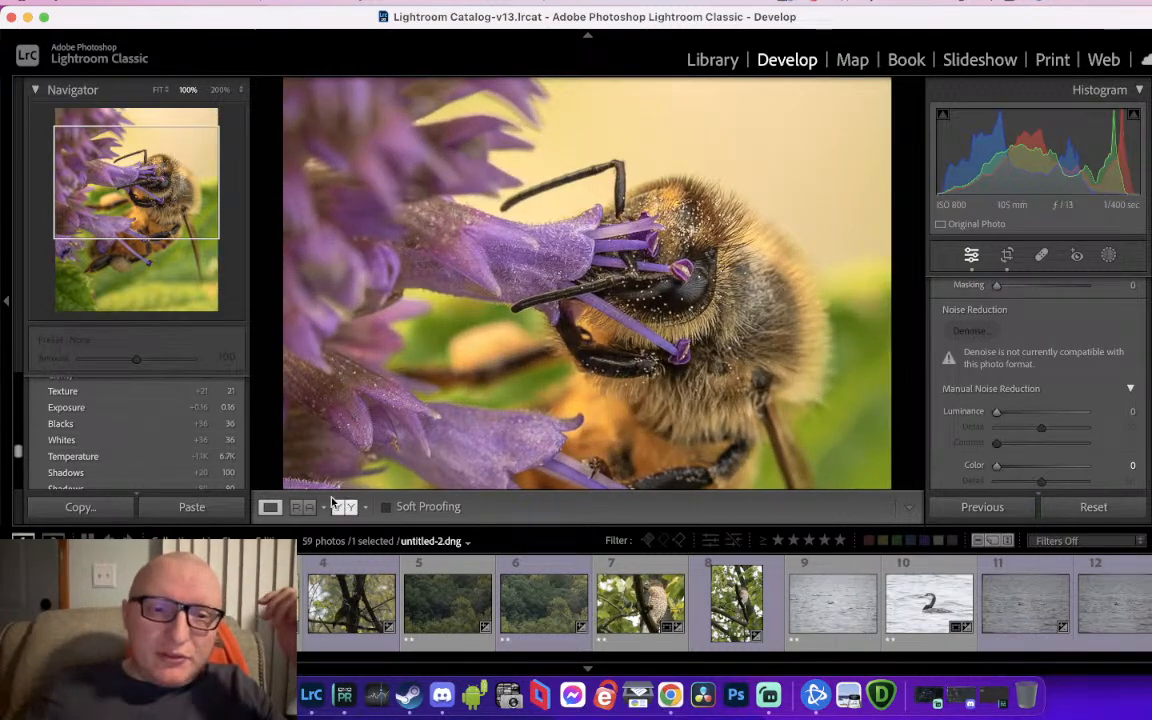
click(306, 510)
drag(160, 603, 398, 322)
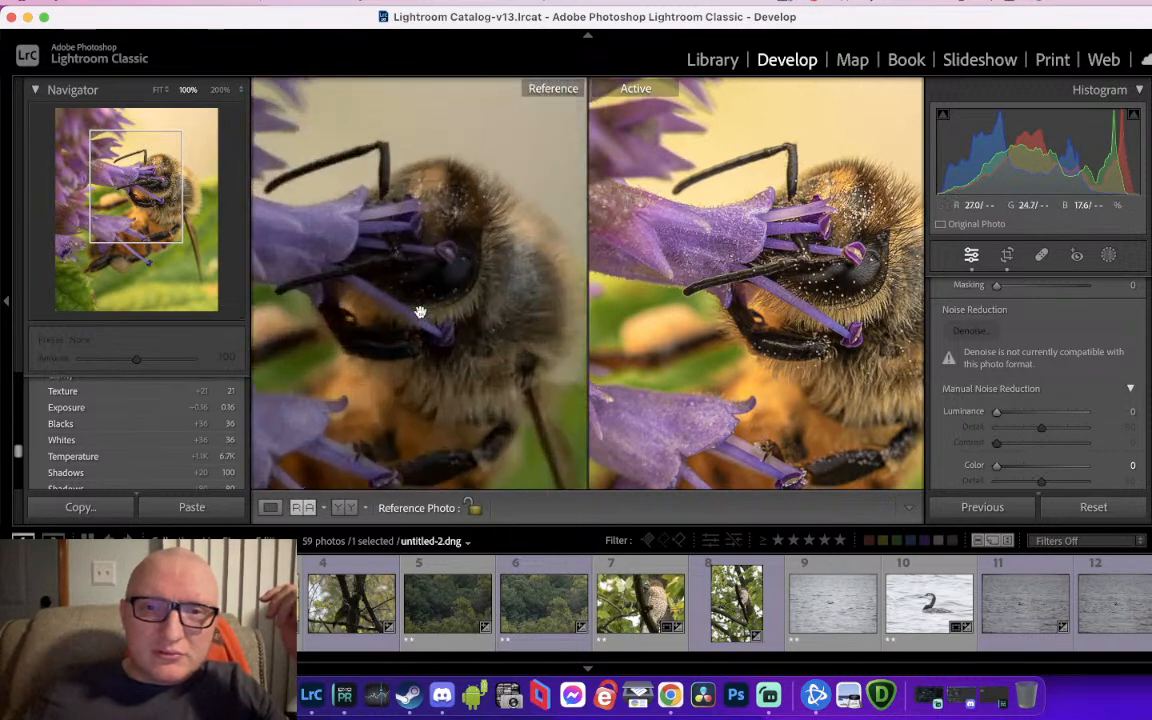
drag(755, 330, 755, 275)
drag(490, 256, 452, 285)
drag(839, 227, 756, 270)
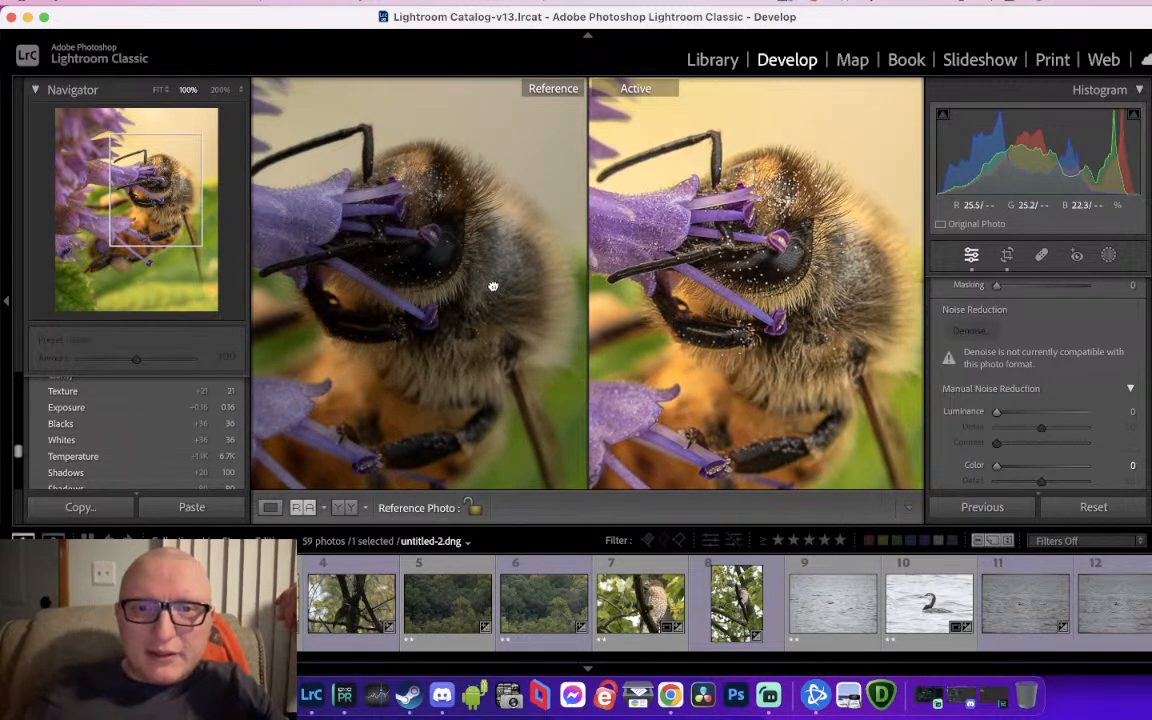
drag(496, 289, 485, 292)
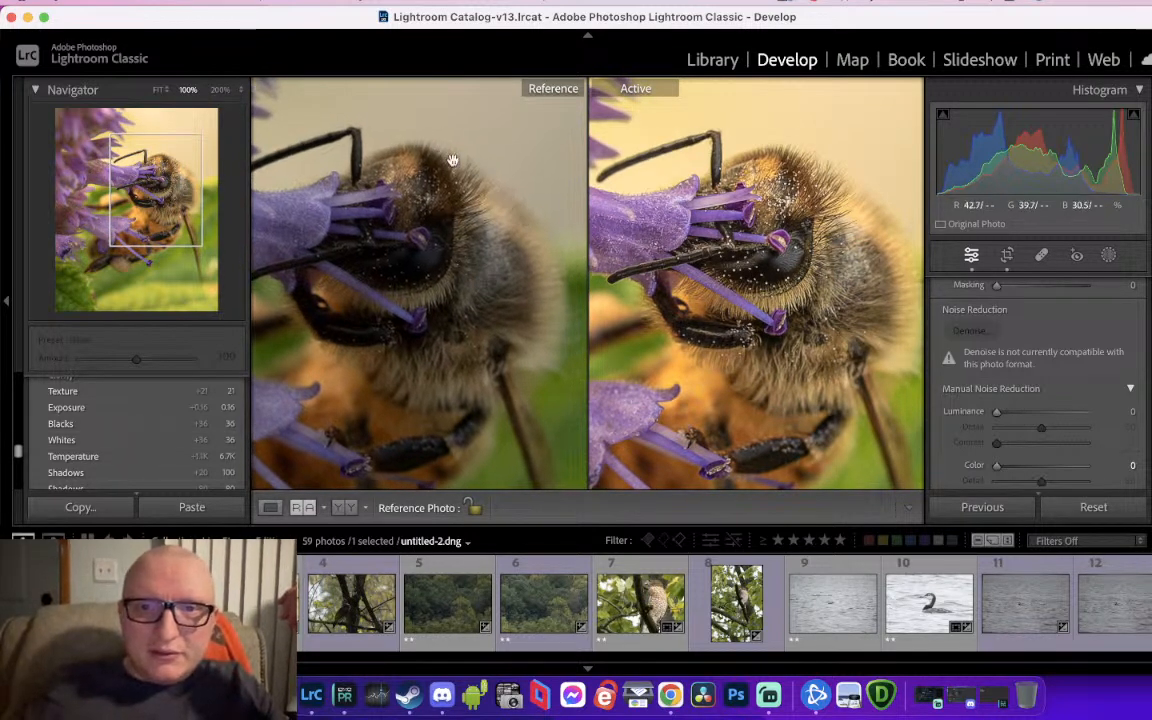
mouse_move(435, 213)
mouse_down()
mouse_move(499, 211)
mouse_move(432, 196)
mouse_up()
click(434, 195)
click(262, 509)
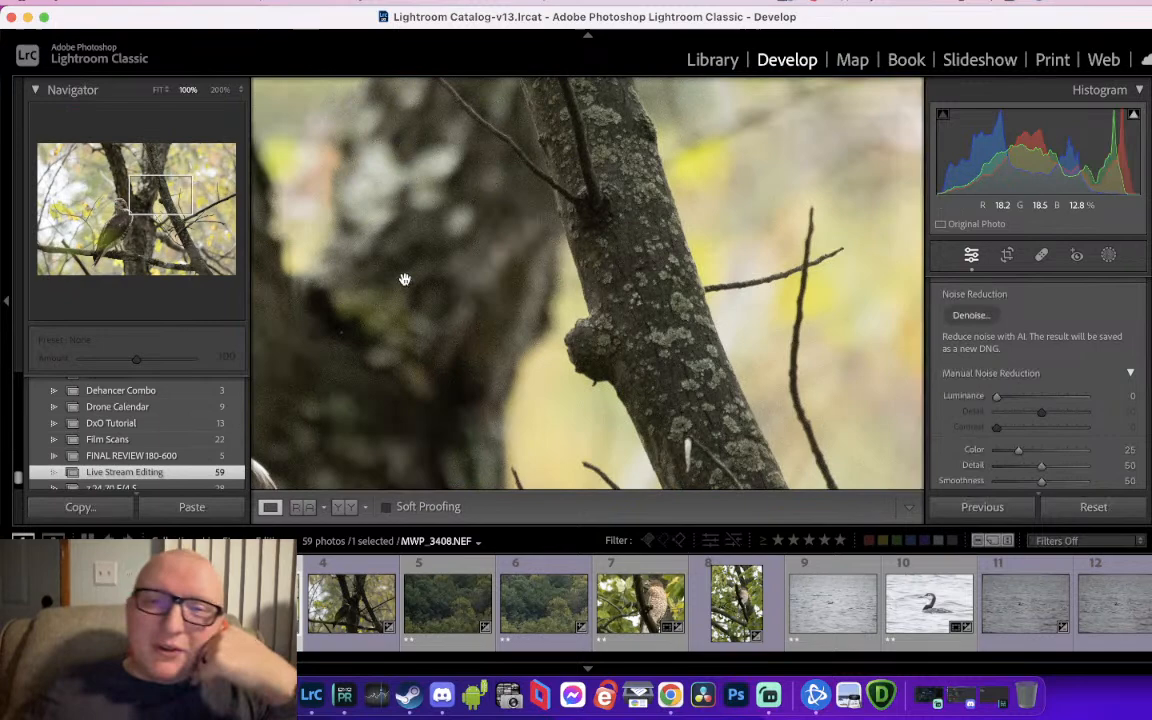
Open the hawk photo MWP_3408.NEF and examine the bird's head and feathers at 100%
click(477, 271)
click(477, 271)
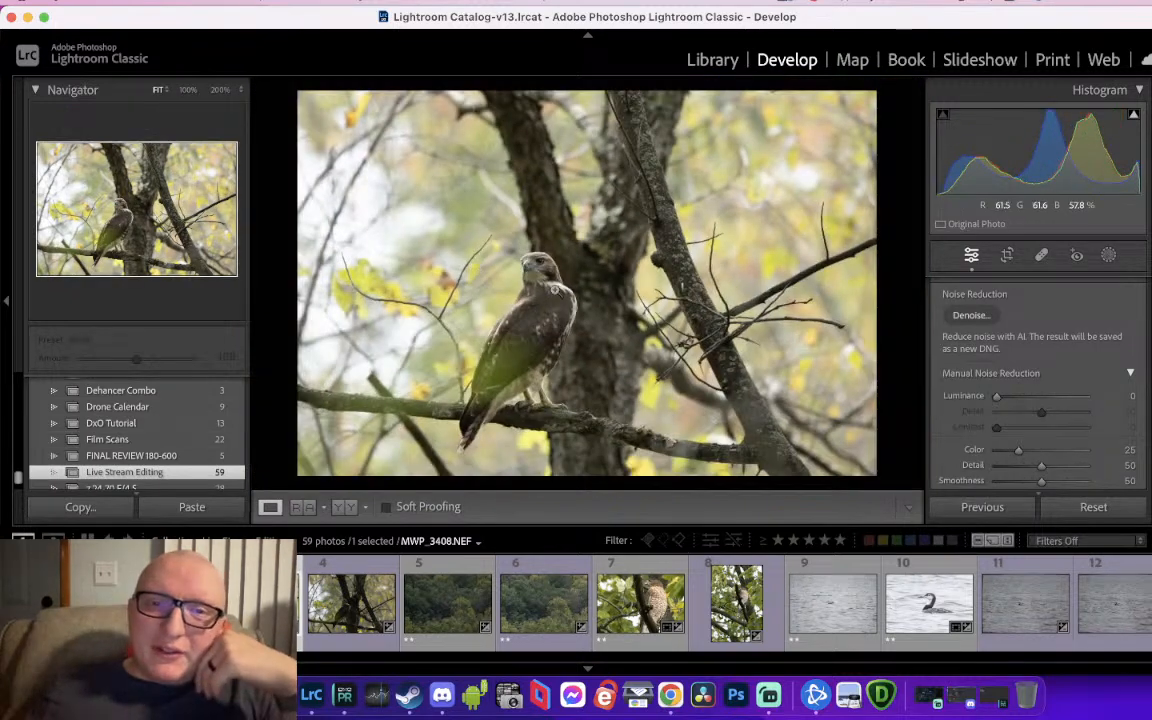
drag(508, 333, 545, 240)
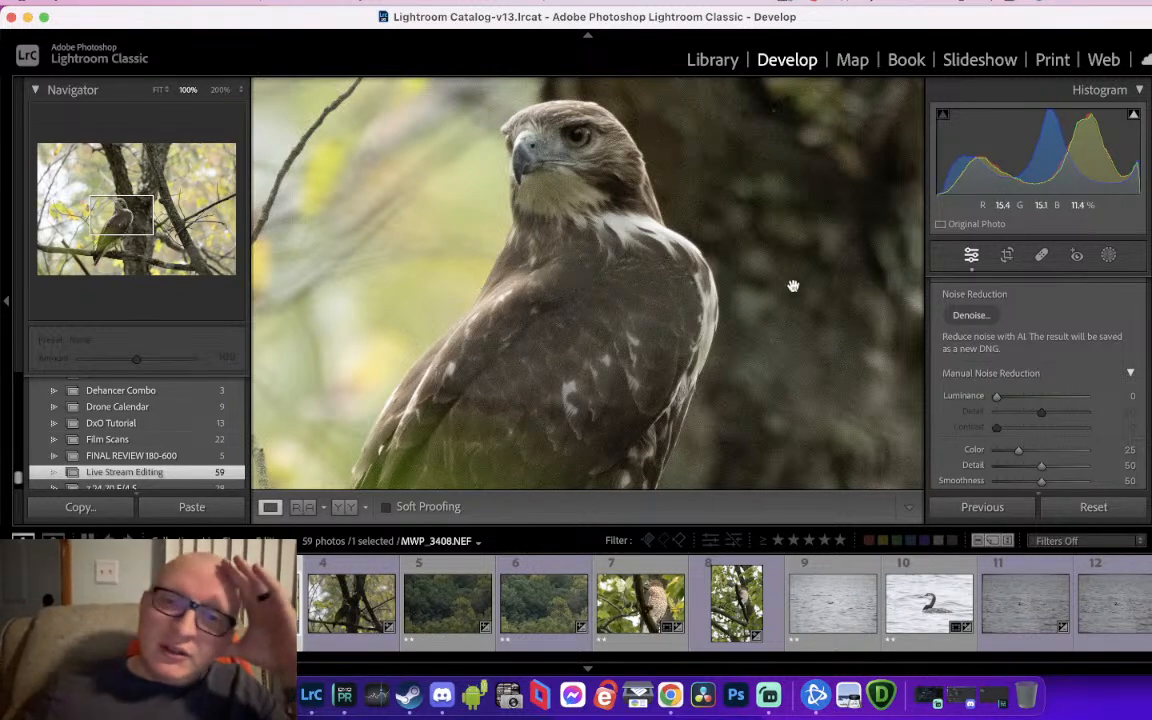
Open the processed hawk photo untitled-4.dng and raise its Exposure to +1.76
click(352, 596)
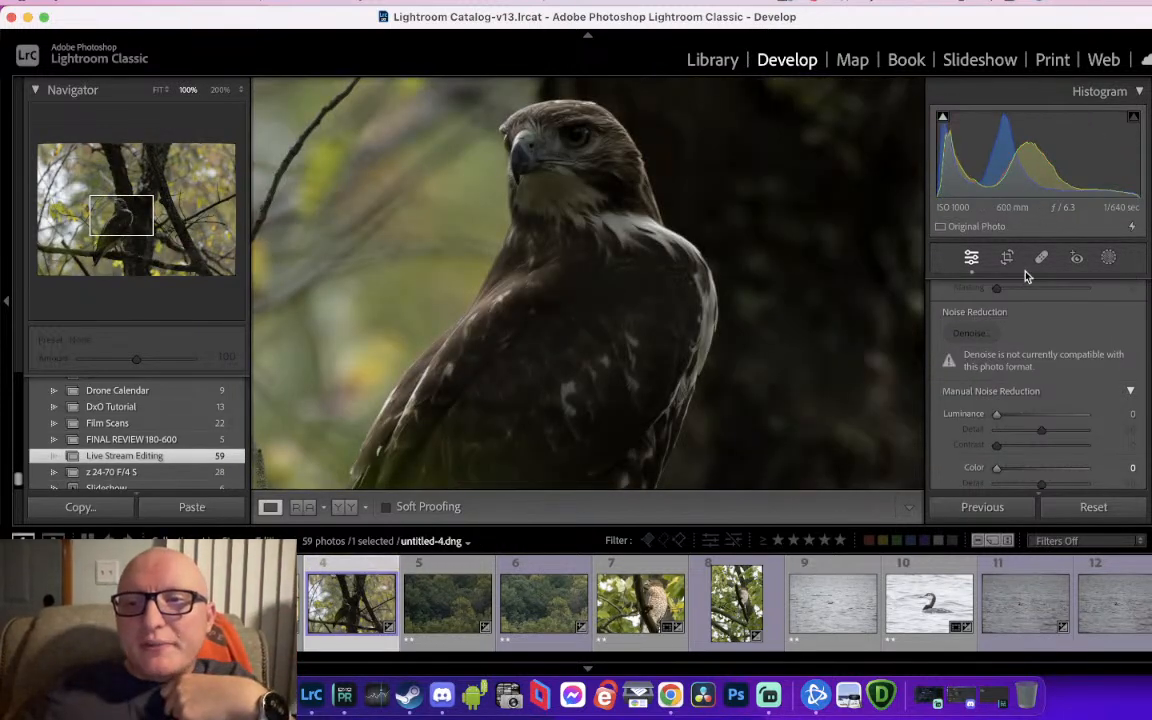
scroll(1002, 392, up, 2)
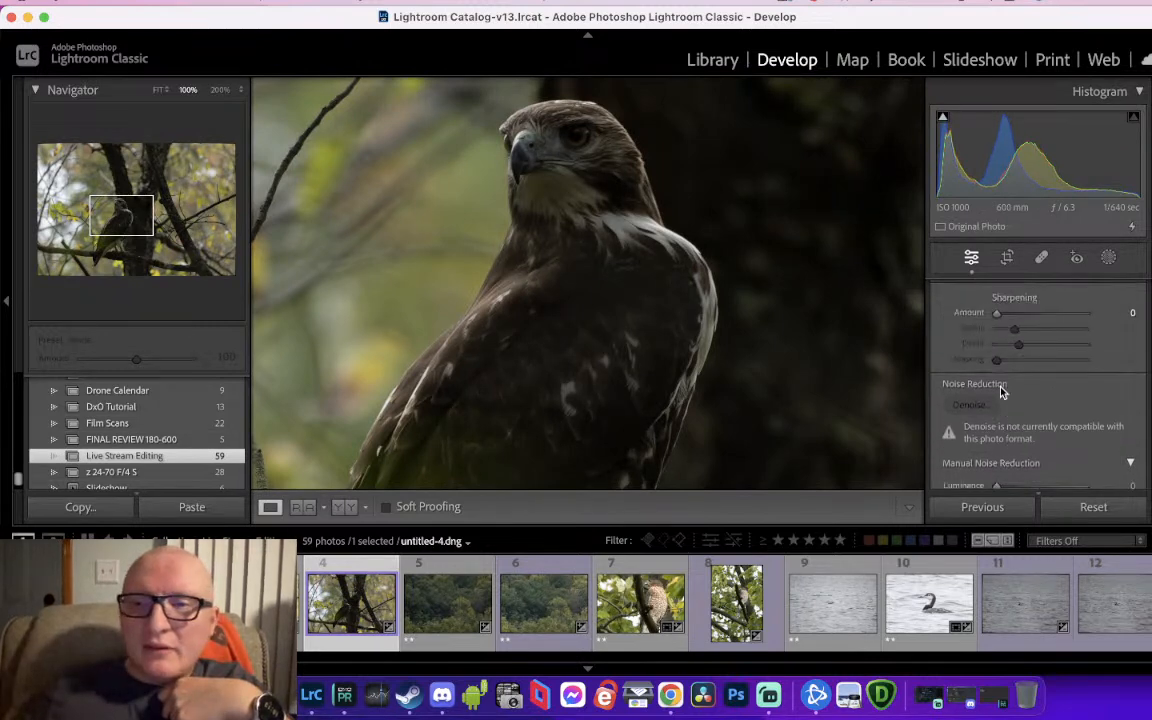
scroll(1002, 392, up, 10)
drag(1041, 462, 1056, 462)
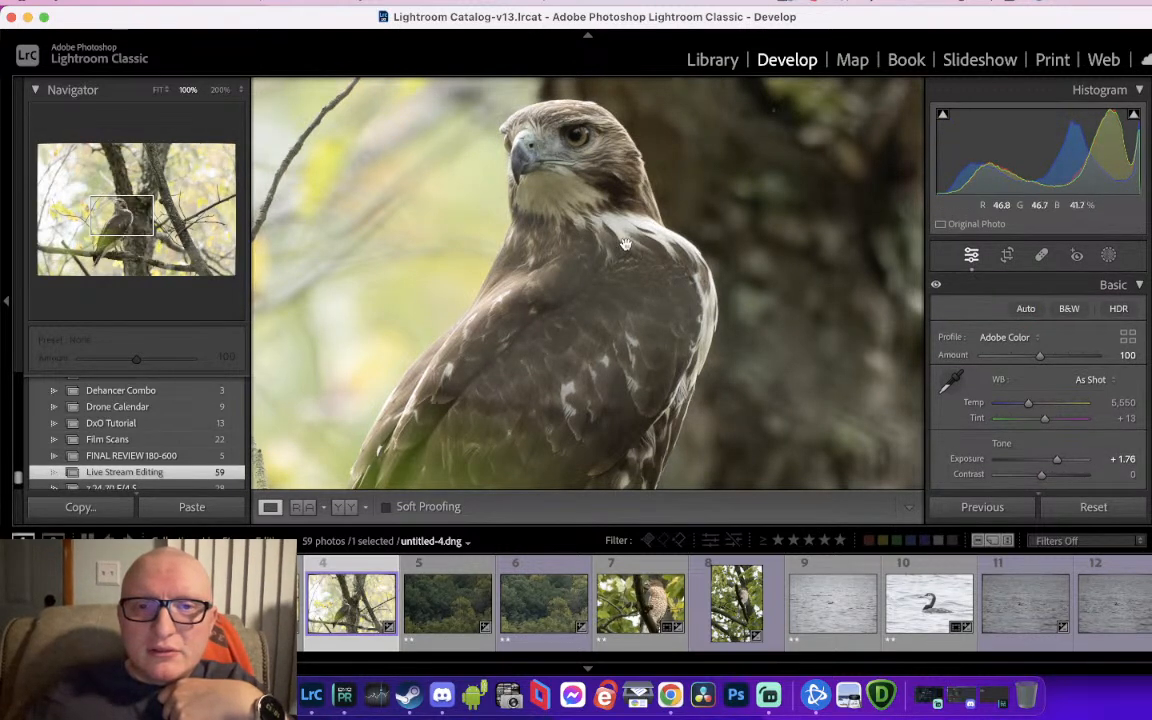
Compare untitled-4.dng with MWP_3408.NEF in Reference view, zooming in on the hawk's head in both
key(Left)
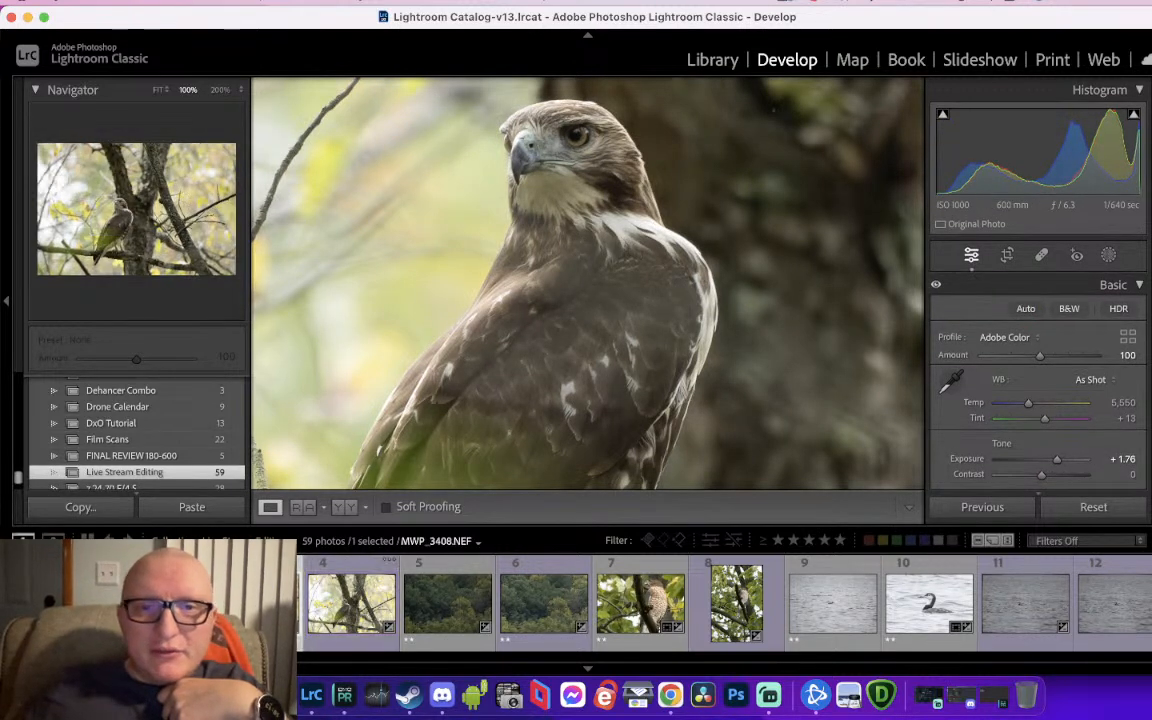
click(350, 605)
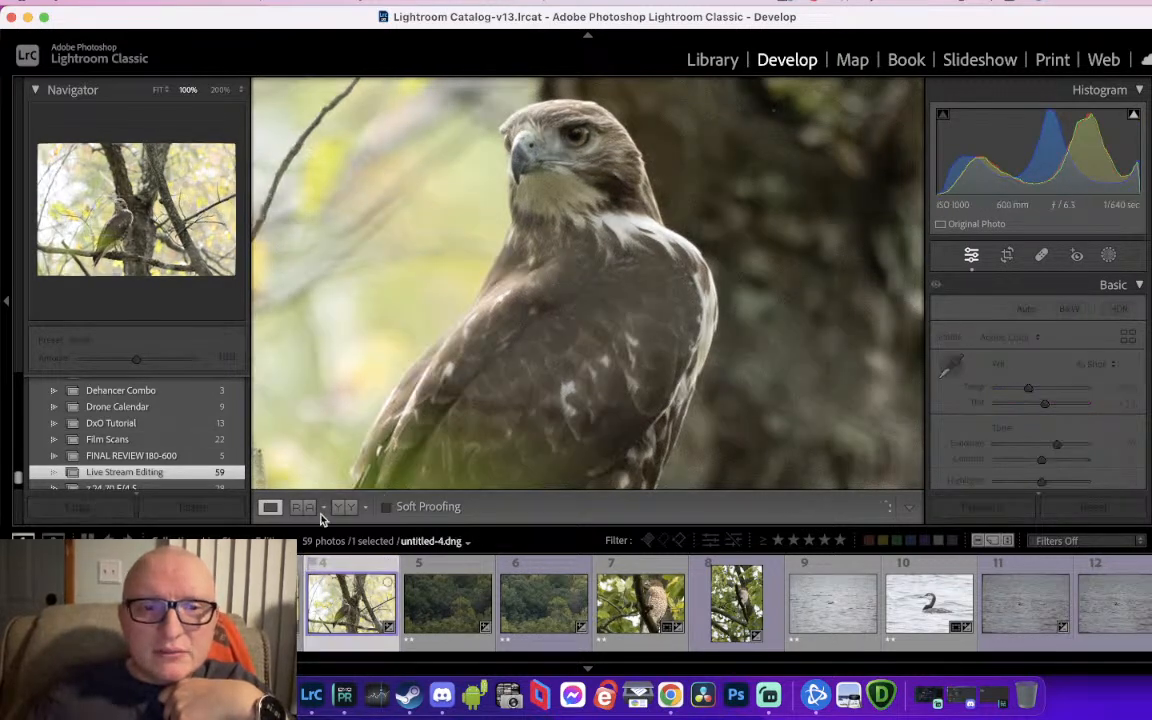
click(303, 507)
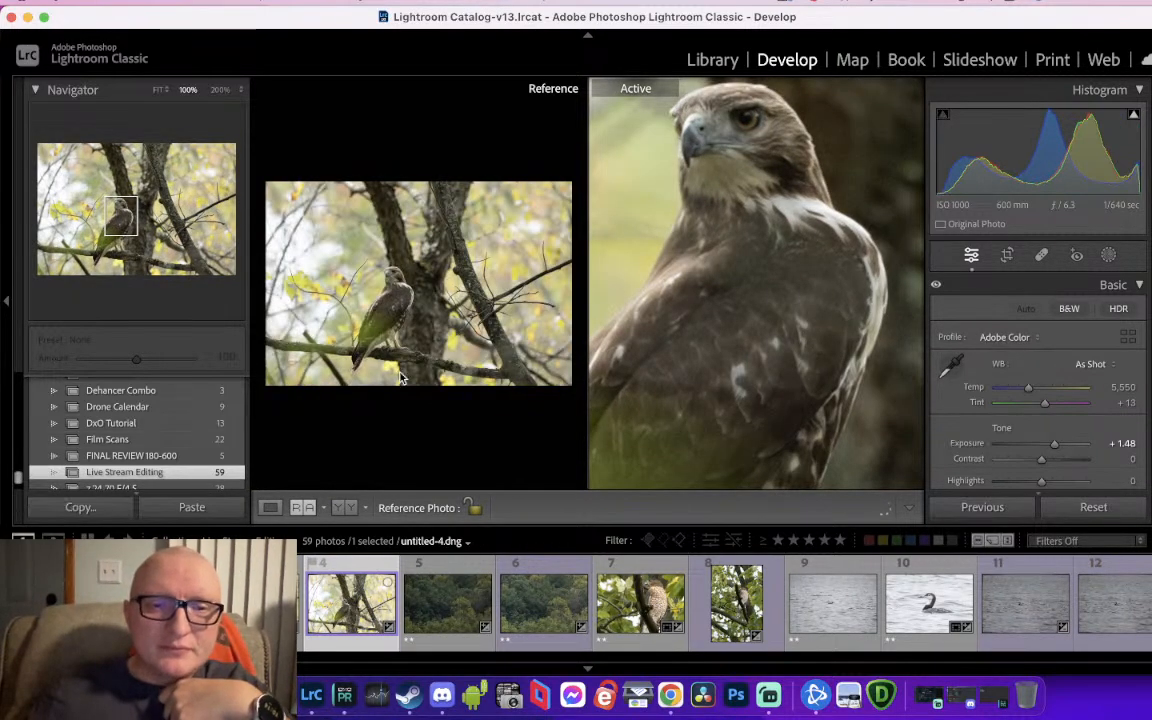
click(398, 279)
drag(368, 299, 405, 179)
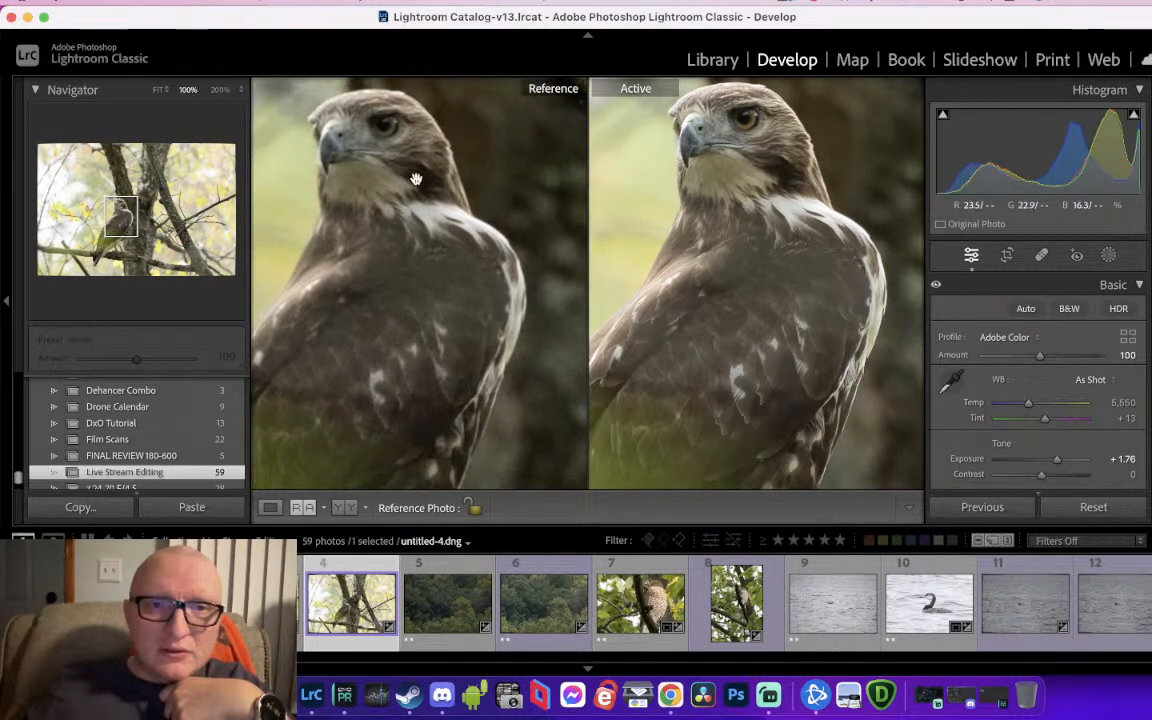
Line up the hawk's head and upper body in the Reference and Active views and take a screenshot of the comparison area
drag(695, 280, 701, 342)
drag(473, 311, 476, 363)
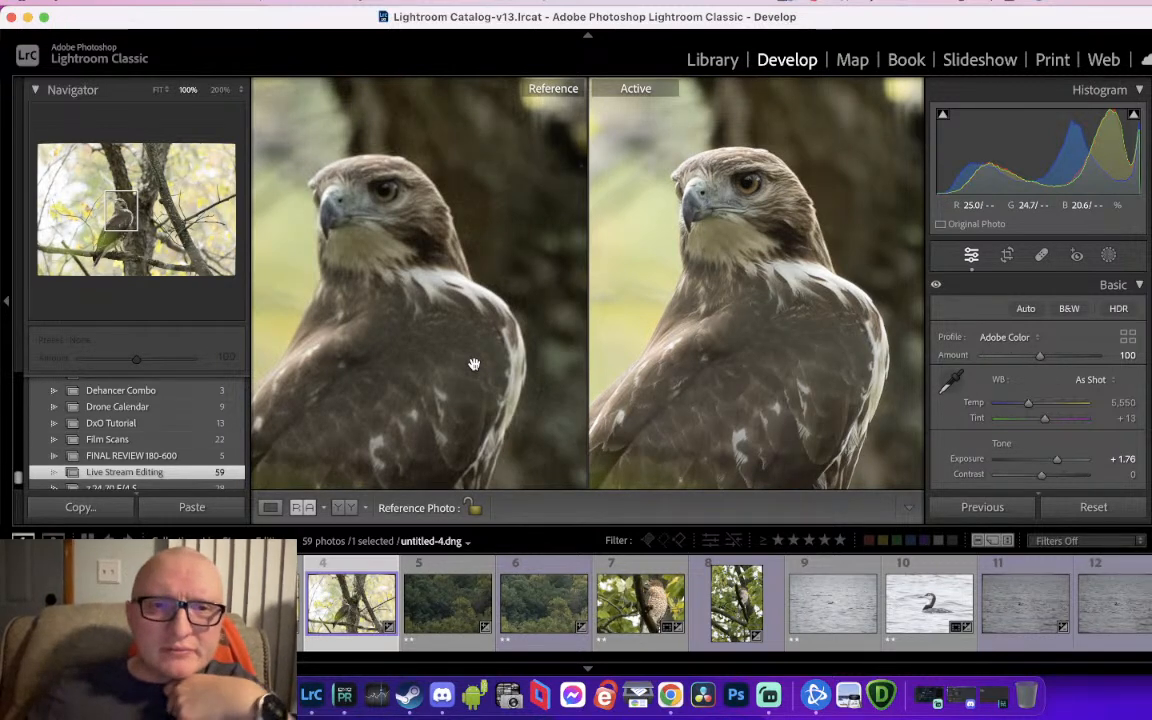
drag(476, 363, 478, 337)
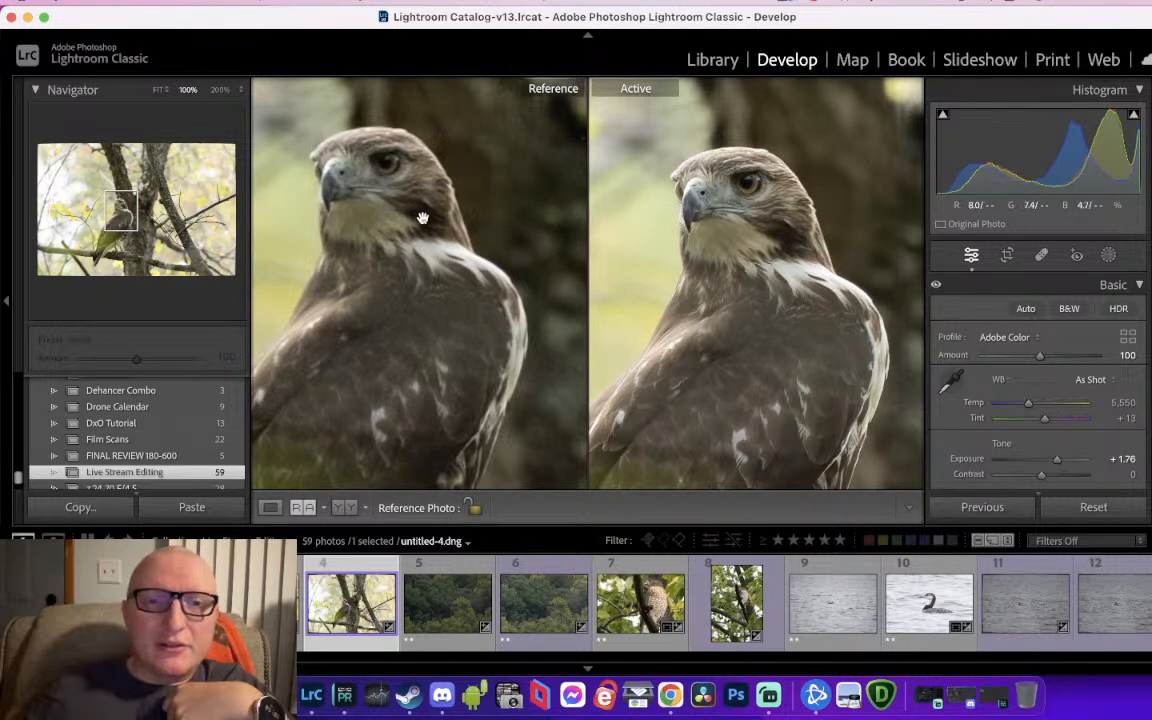
mouse_move(423, 218)
mouse_down()
mouse_move(504, 213)
mouse_move(432, 200)
mouse_up()
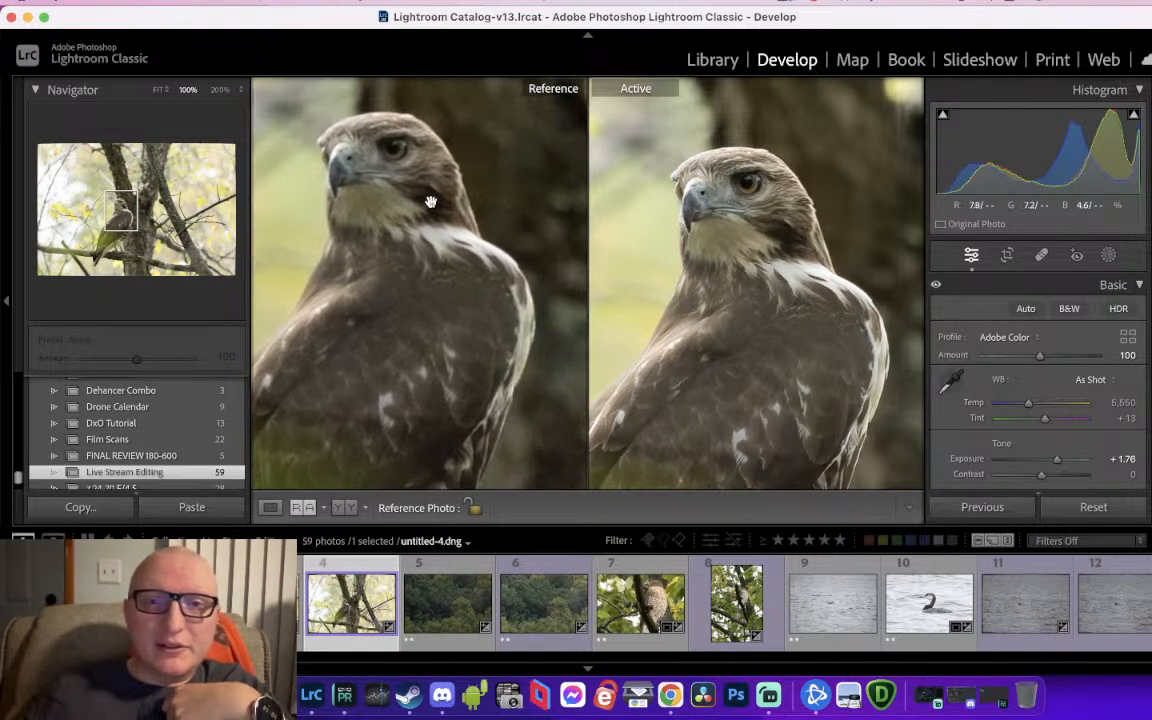
drag(769, 248, 770, 198)
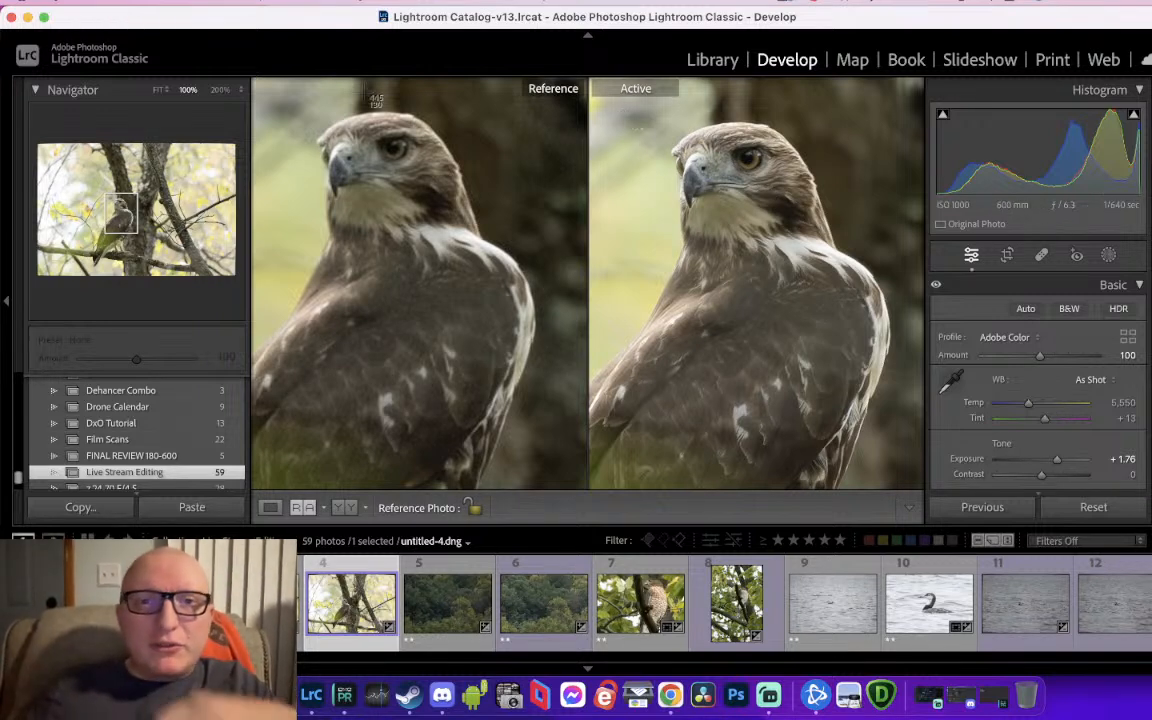
drag(249, 72, 930, 442)
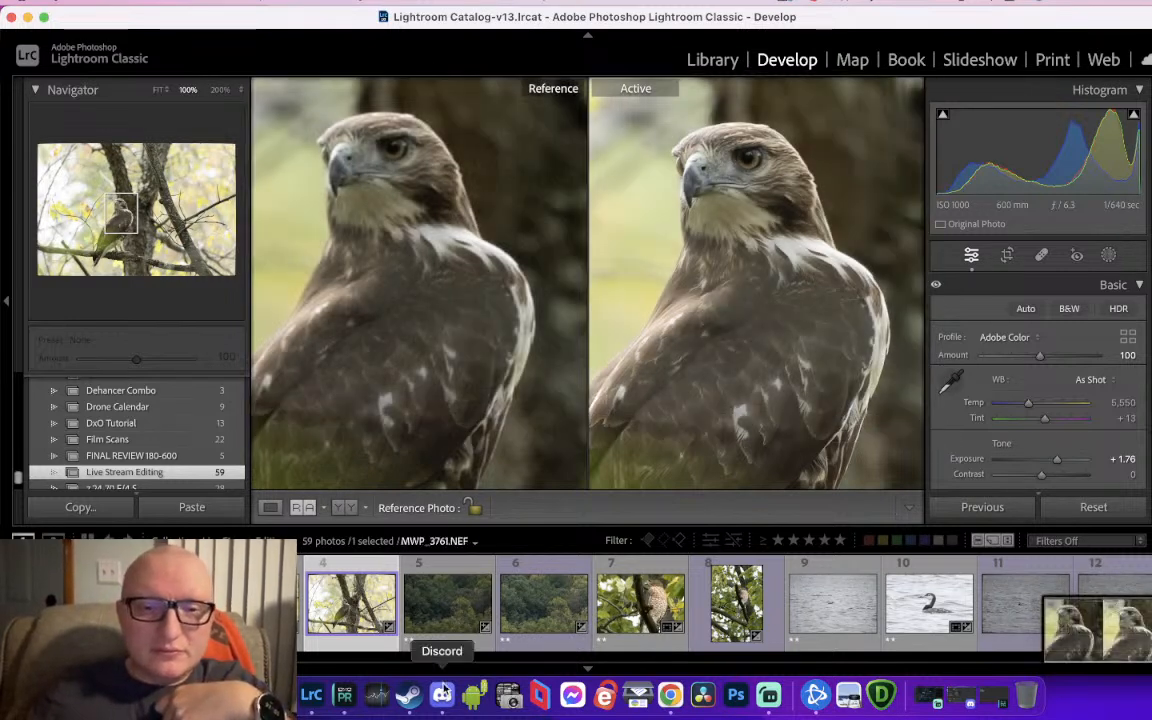
Open Discord beside the desktop, minimize Lightroom Classic, and close the Chrome and Finder windows covering the desktop files
click(442, 695)
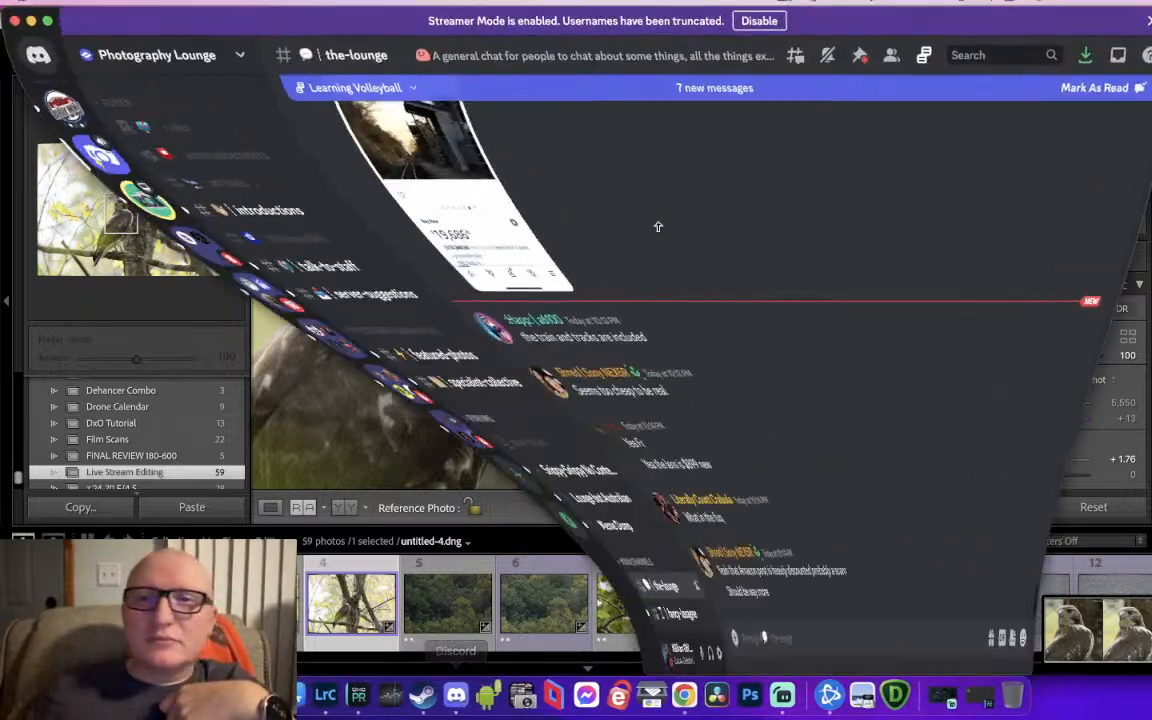
drag(920, 10, 682, 8)
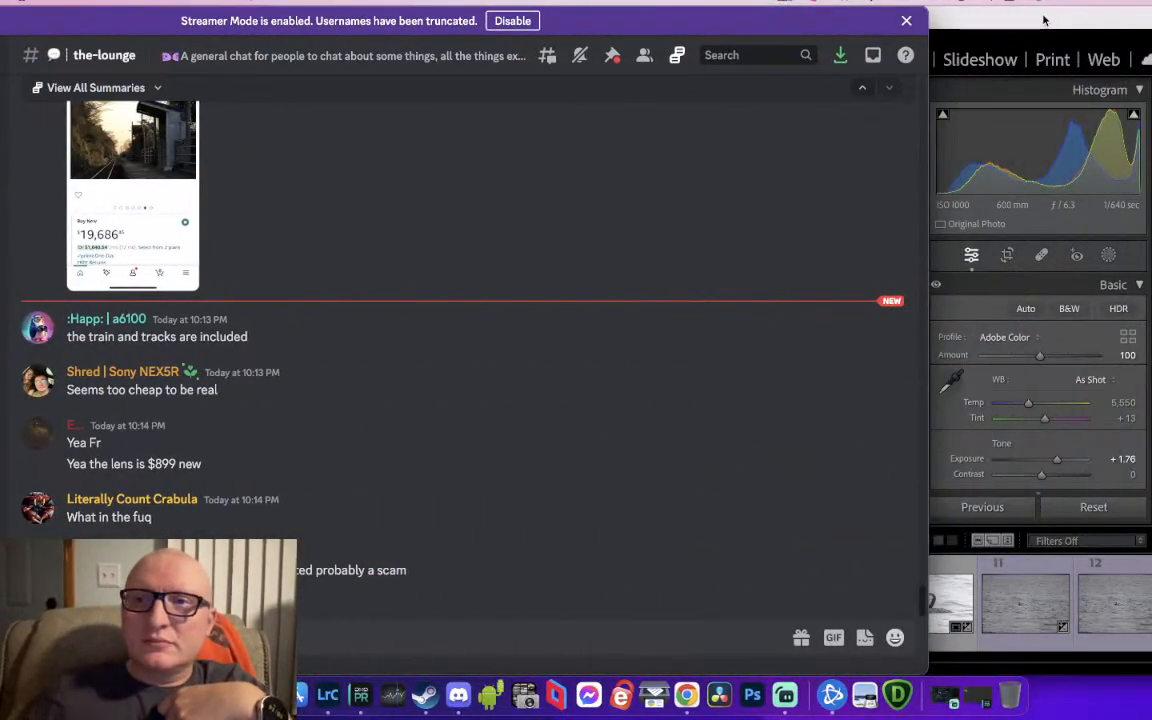
click(1044, 19)
click(27, 17)
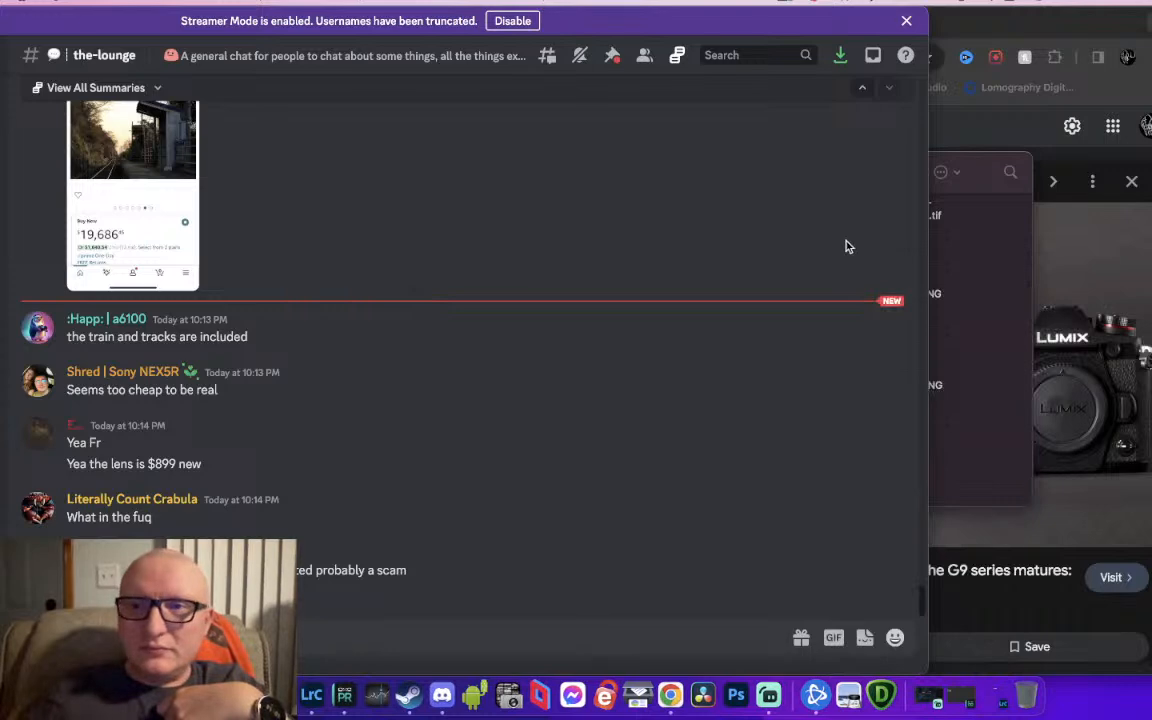
click(1105, 107)
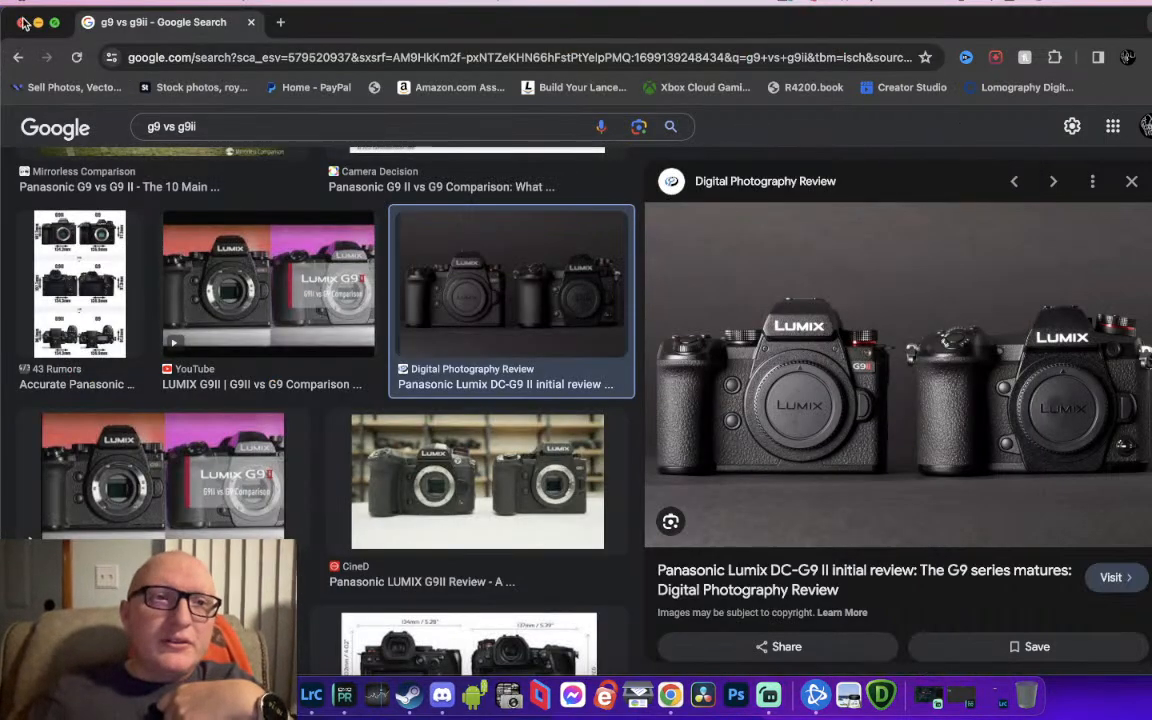
click(20, 24)
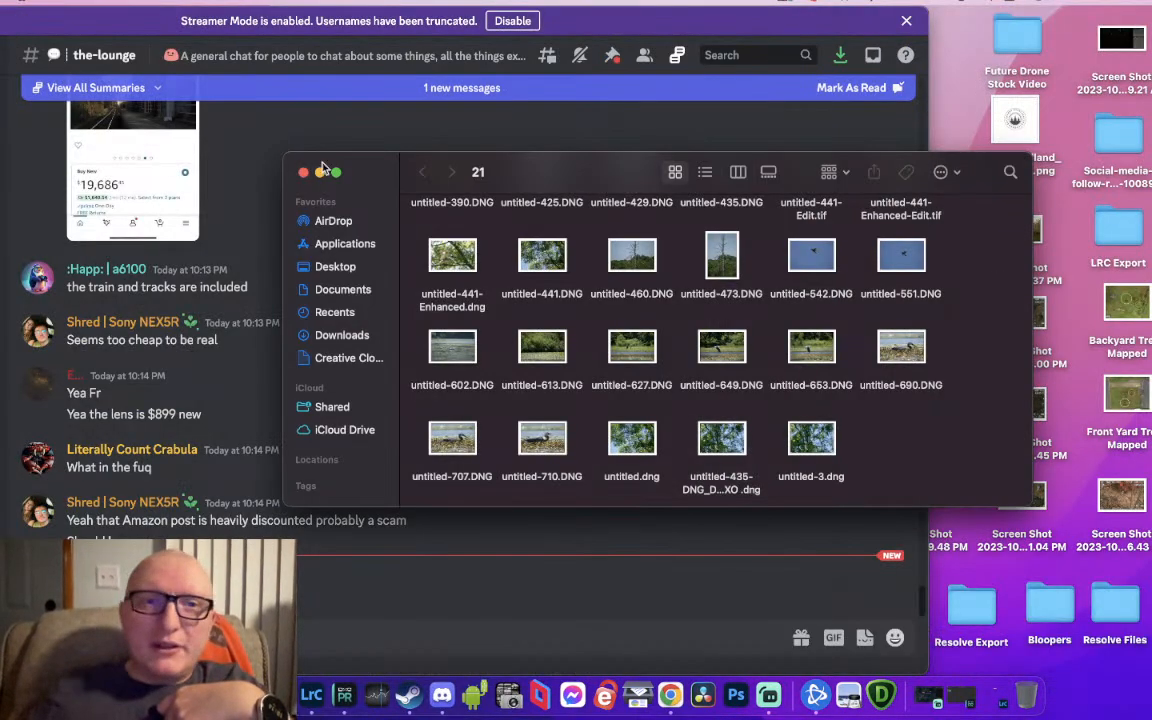
click(303, 174)
Post the hawk comparison screenshot from the desktop in Discord's the-lounge channel with the message "lil before and after"
drag(562, 34, 87, 34)
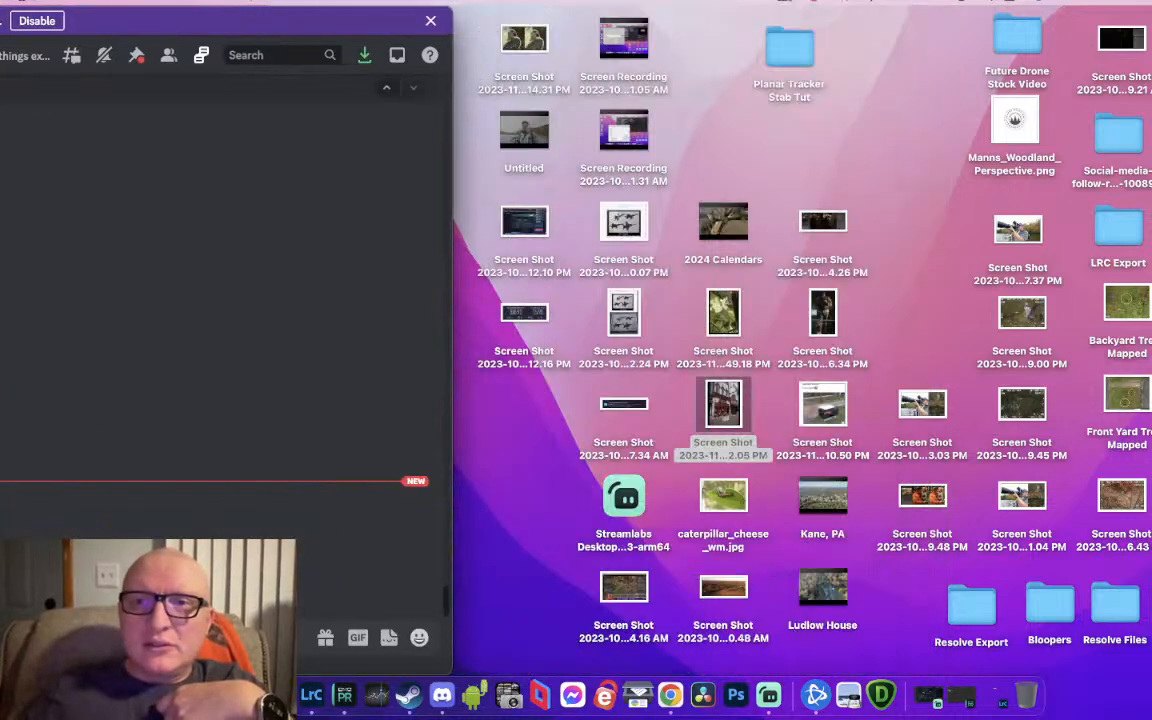
click(550, 409)
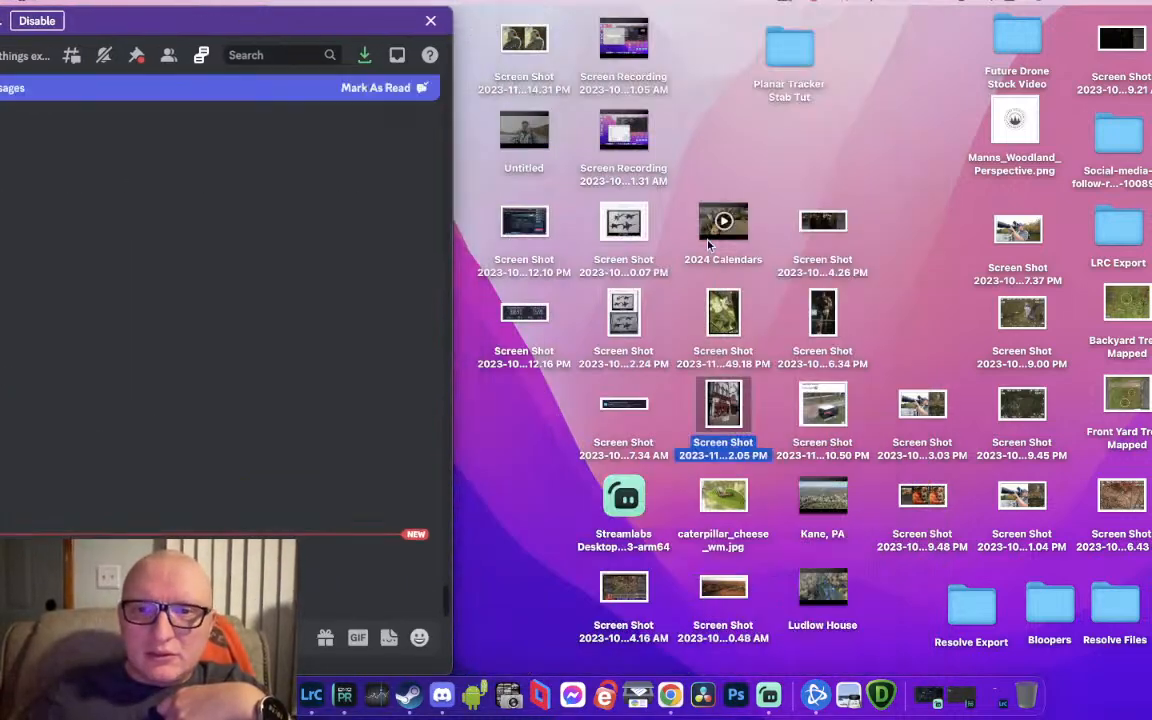
click(500, 470)
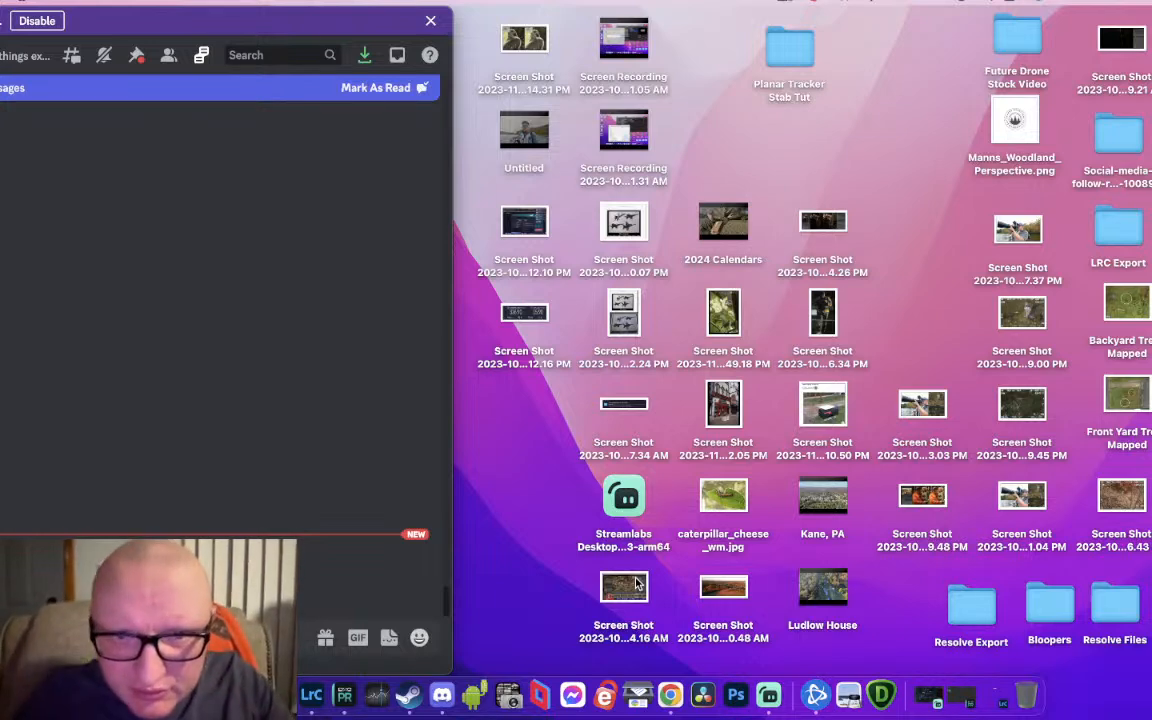
drag(524, 40, 285, 150)
drag(311, 30, 804, 30)
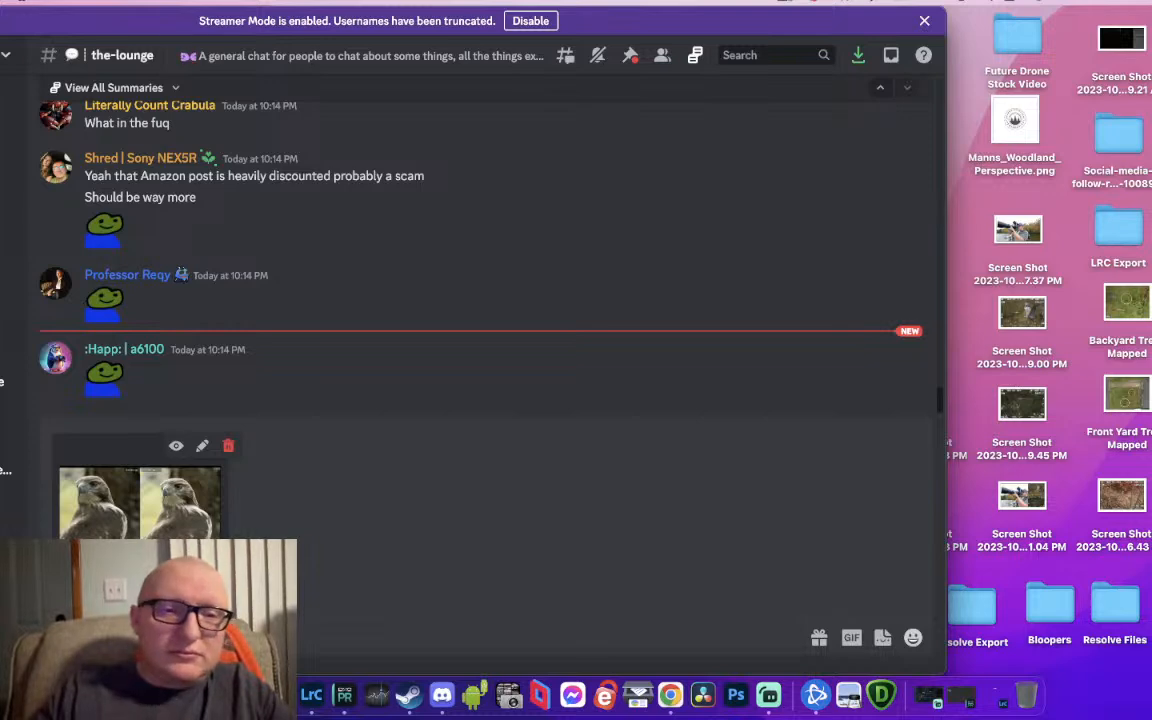
key(Return)
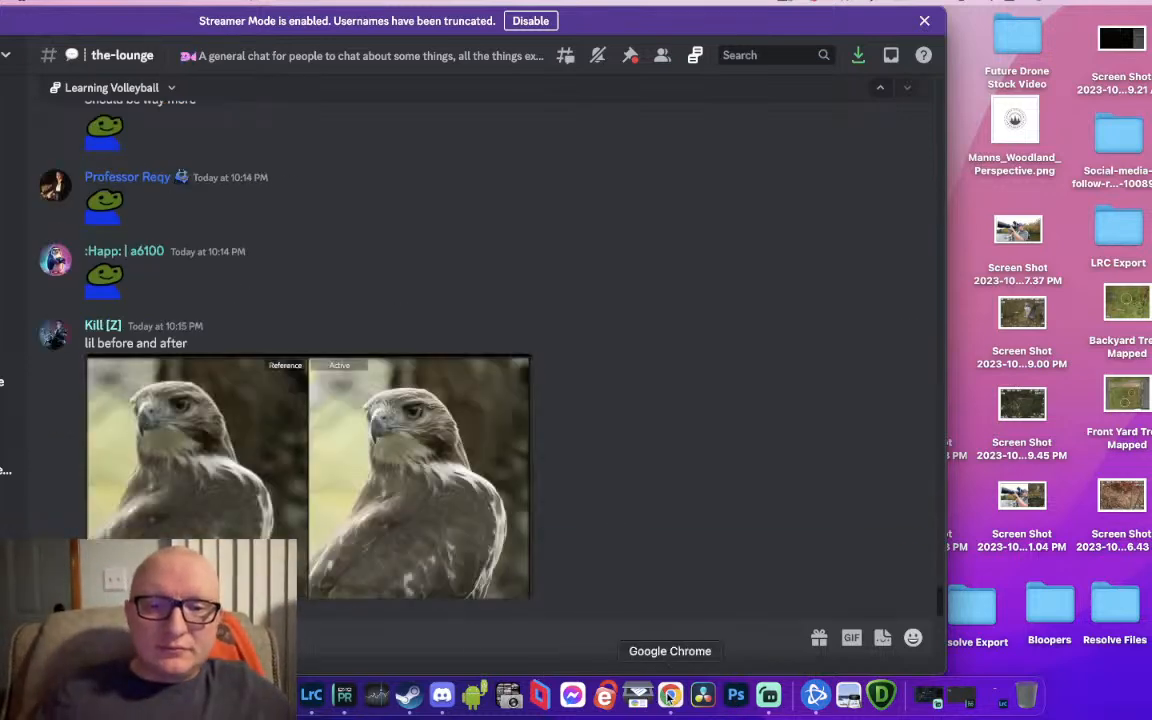
Return to Lightroom Classic and show untitled-4.dng on its own in Loupe view
click(669, 695)
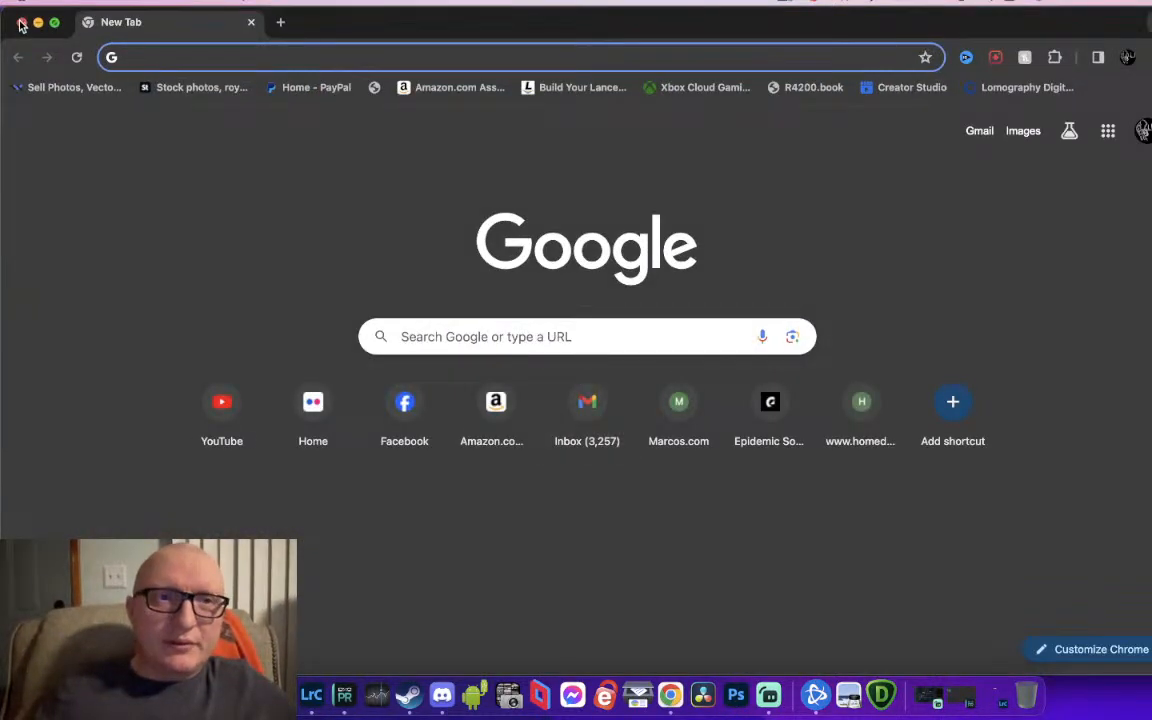
click(22, 22)
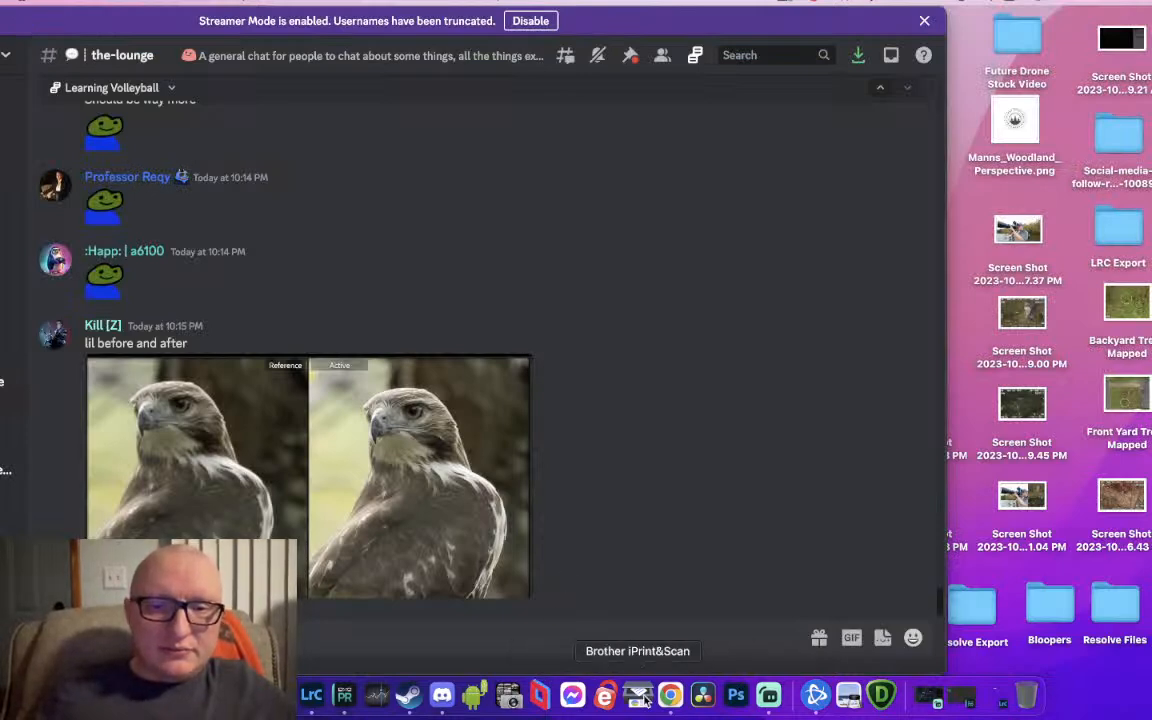
click(312, 695)
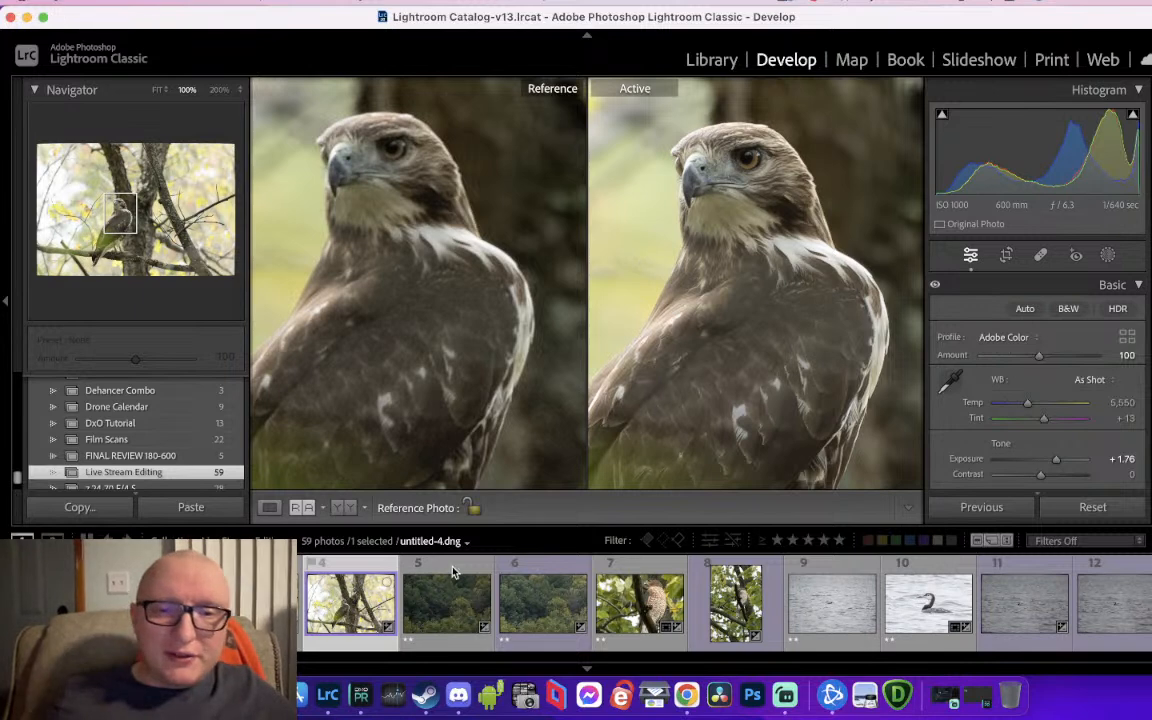
click(270, 507)
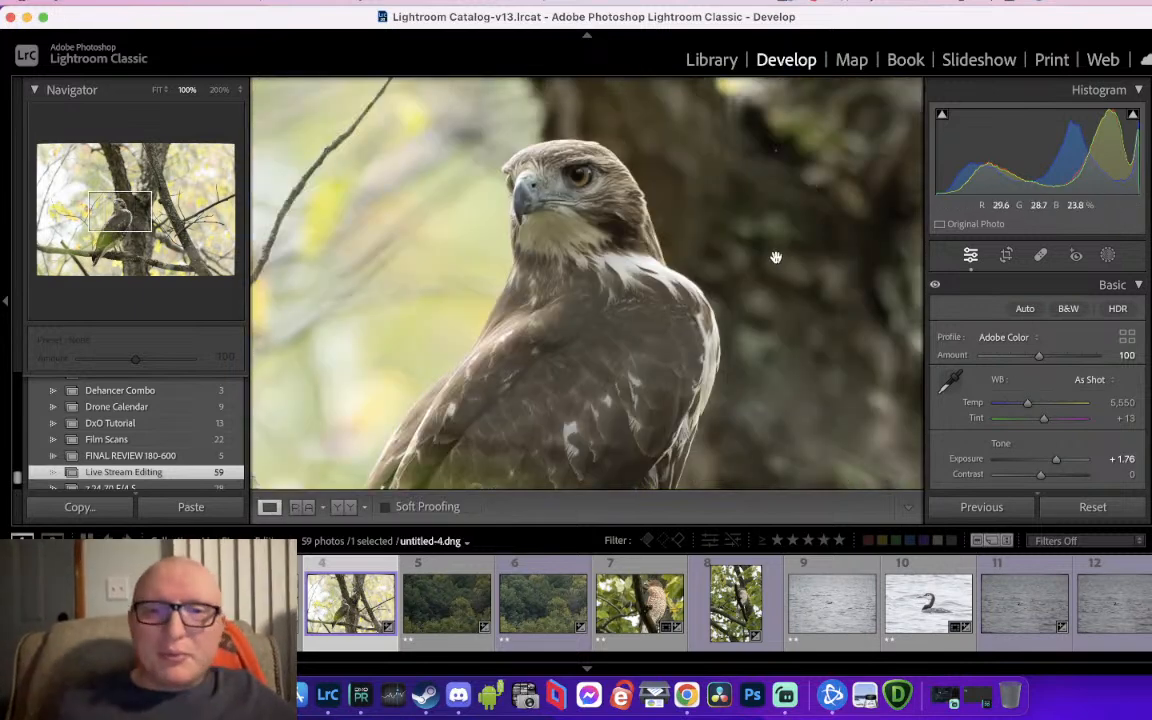
Warm the hawk photo's Temp to about 6,200 and set Highlights +25, Shadows -16, Whites +12 and Blacks -5
click(1037, 405)
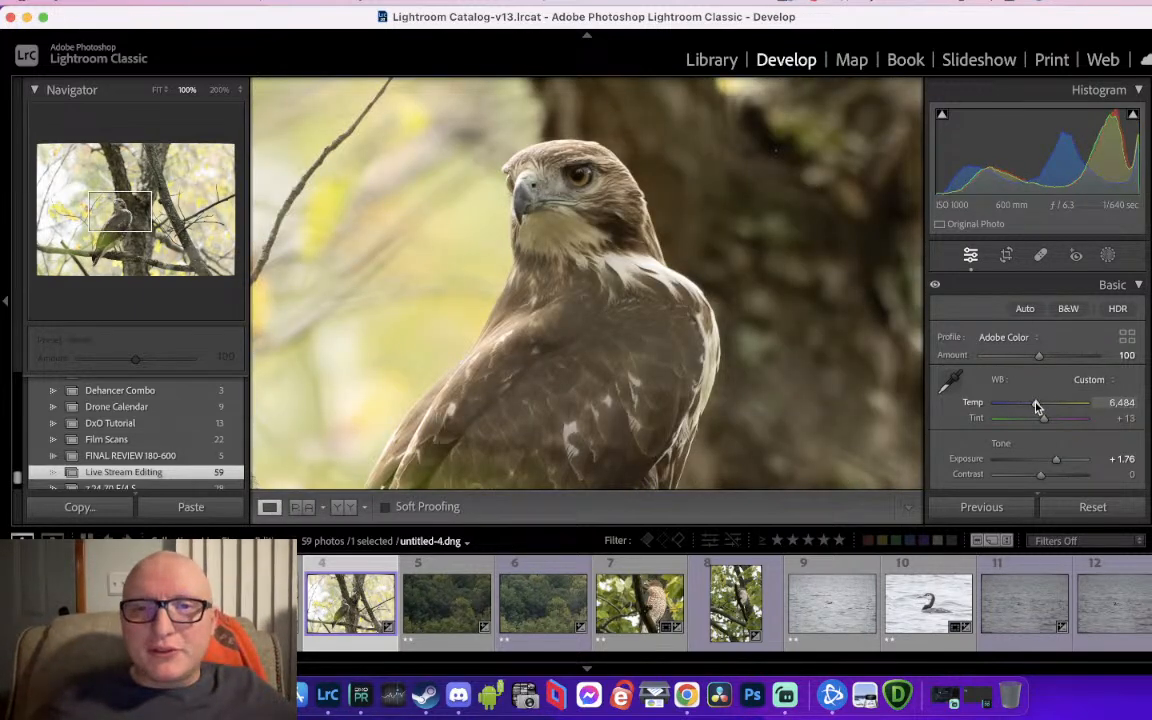
scroll(1040, 356, down, 5)
drag(1041, 350, 1039, 396)
scroll(1040, 396, down, 3)
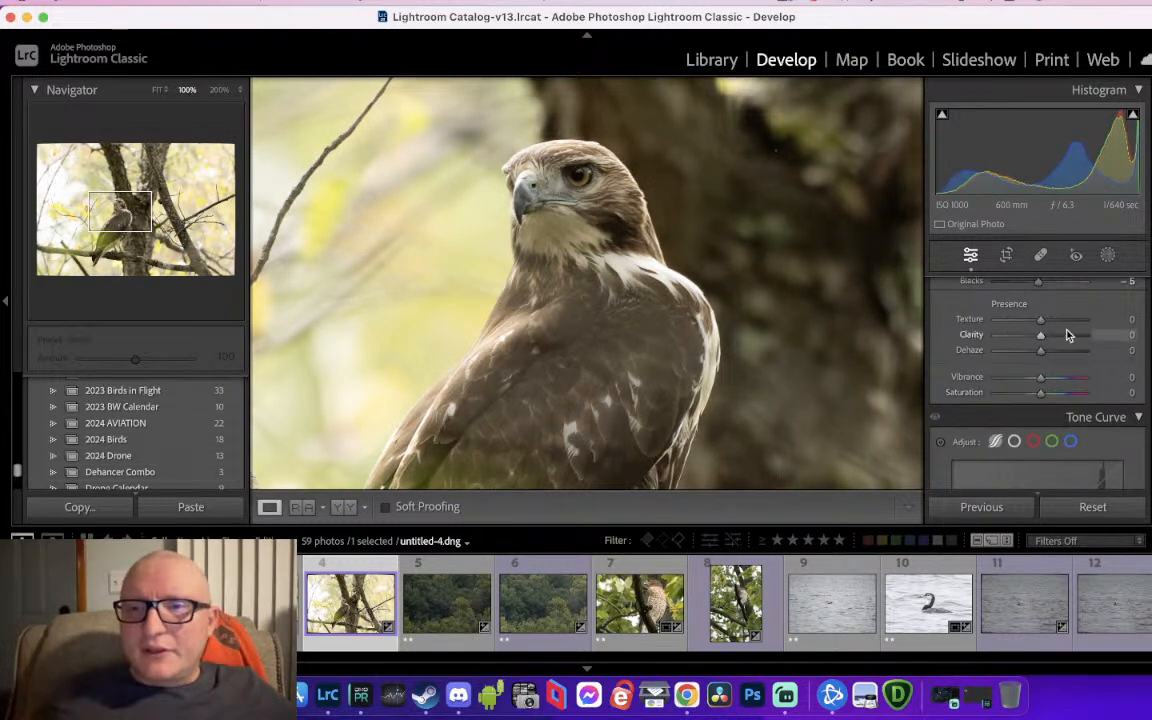
Set the hawk photo's Texture to +4, Clarity to +5 and Dehaze to +3
drag(1039, 321, 1047, 322)
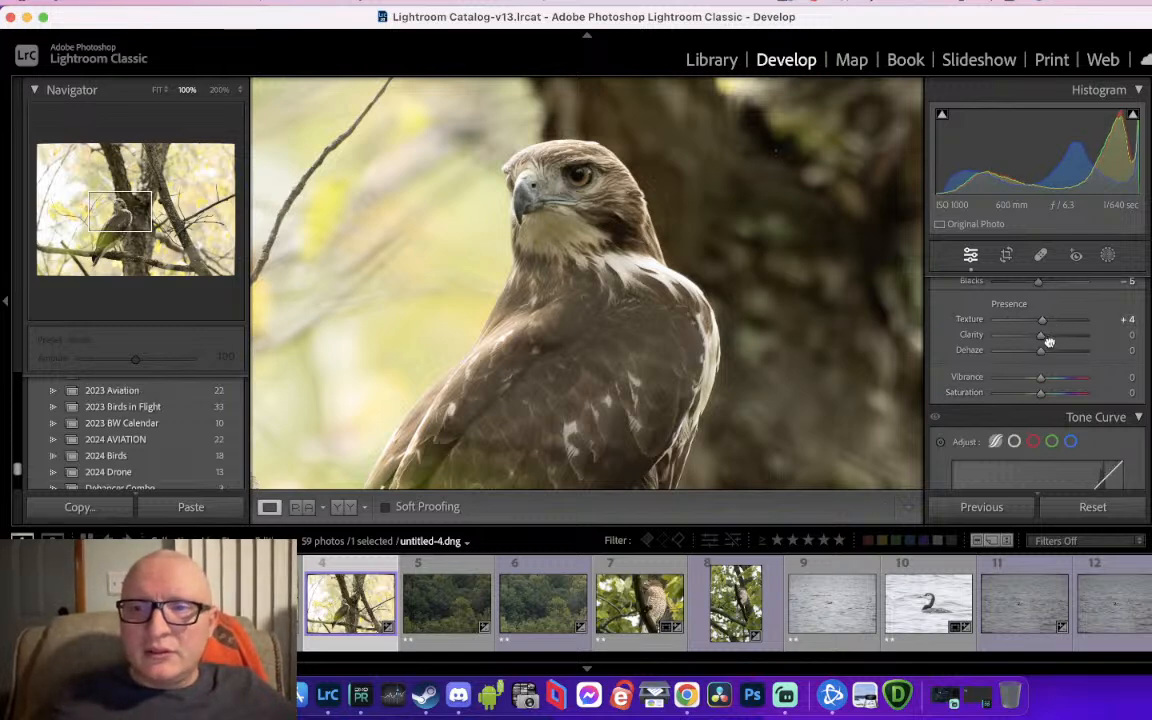
mouse_move(1041, 334)
mouse_down()
mouse_move(1049, 340)
mouse_move(1043, 318)
mouse_up()
scroll(1041, 336, down, 1)
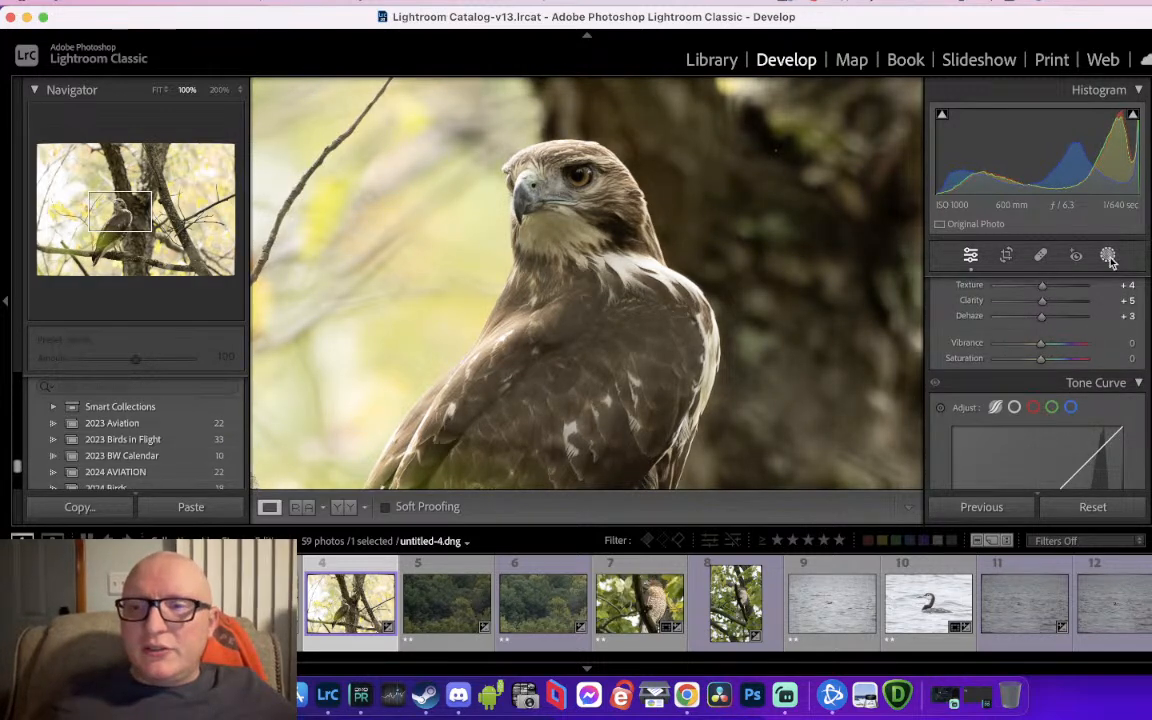
Add a Brush mask with brush size 12.1 and paint it over the hawk's eye
key(shift+w)
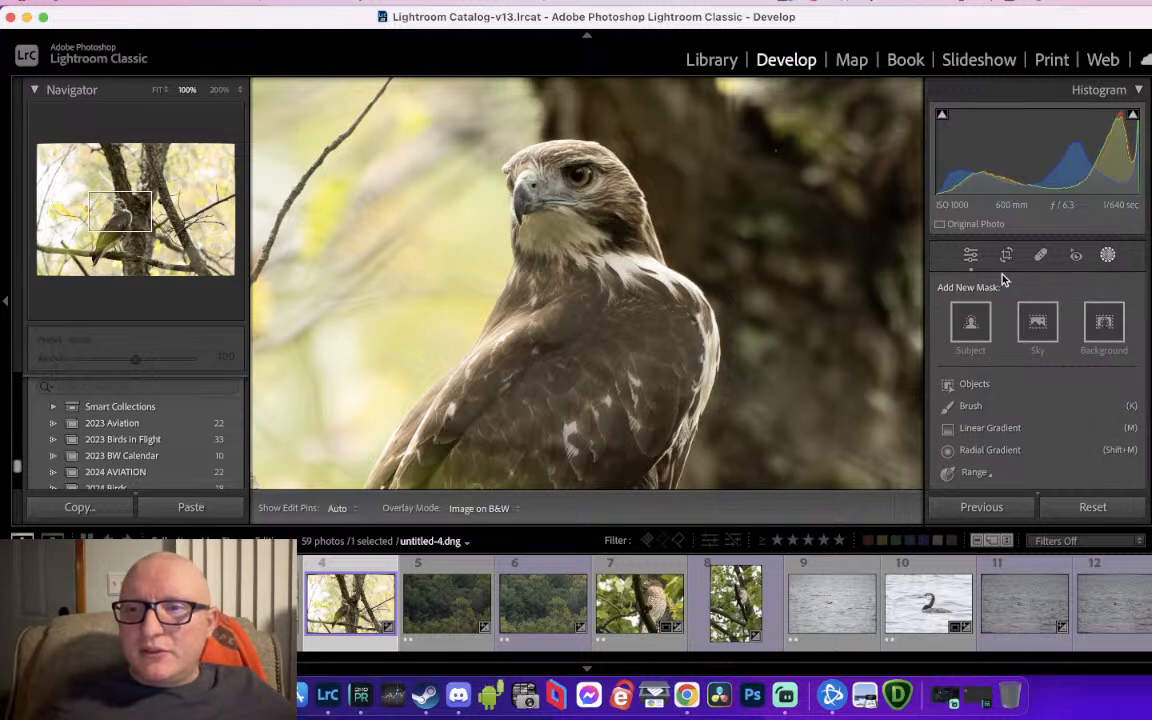
click(989, 404)
drag(1012, 322, 1006, 322)
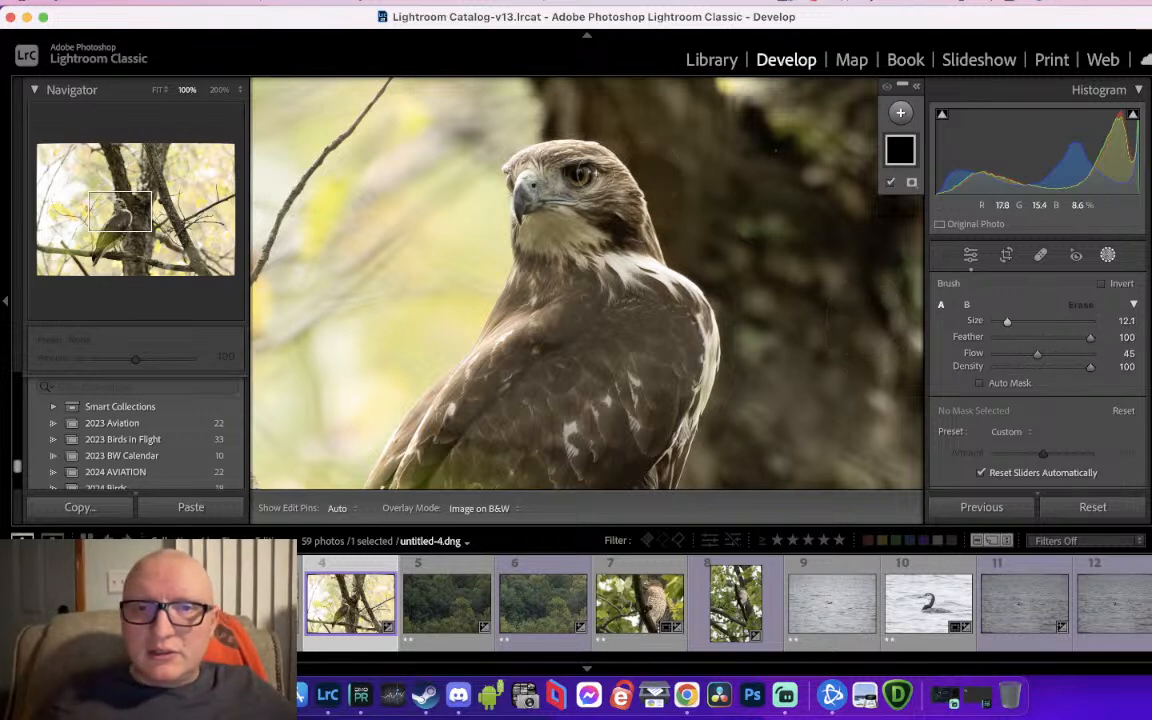
click(582, 176)
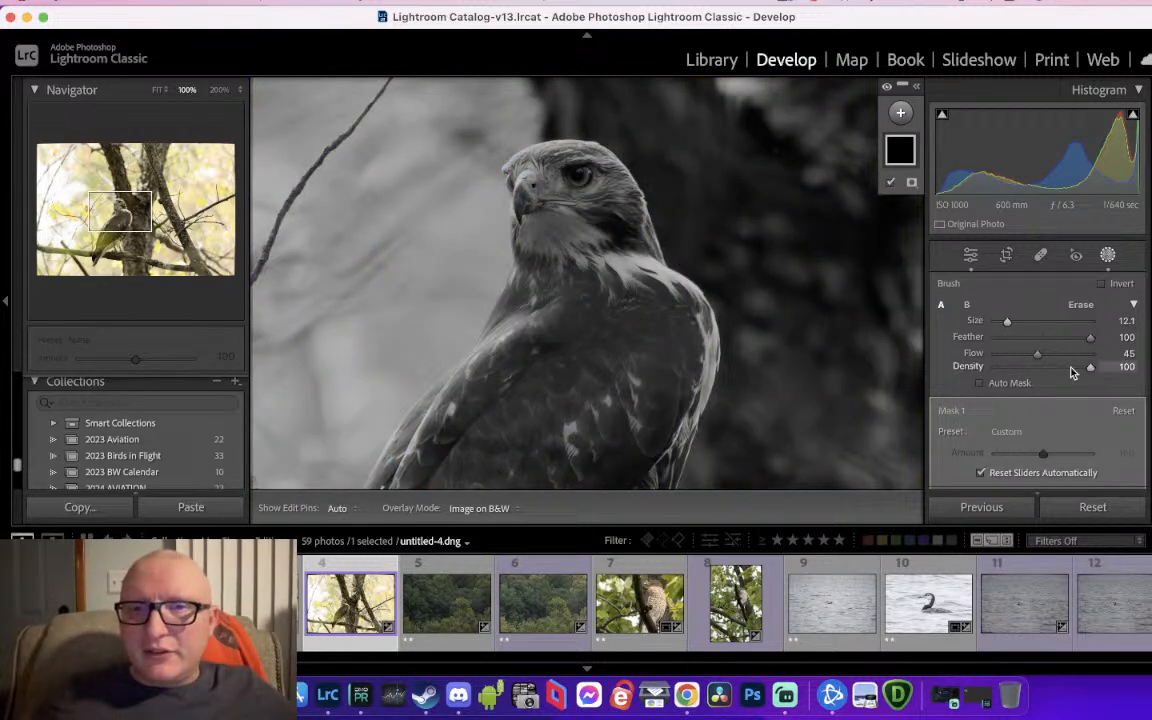
Set the eye mask's Temp to 73 and Tint to -5
scroll(1049, 331, down, 8)
drag(1059, 316, 1061, 319)
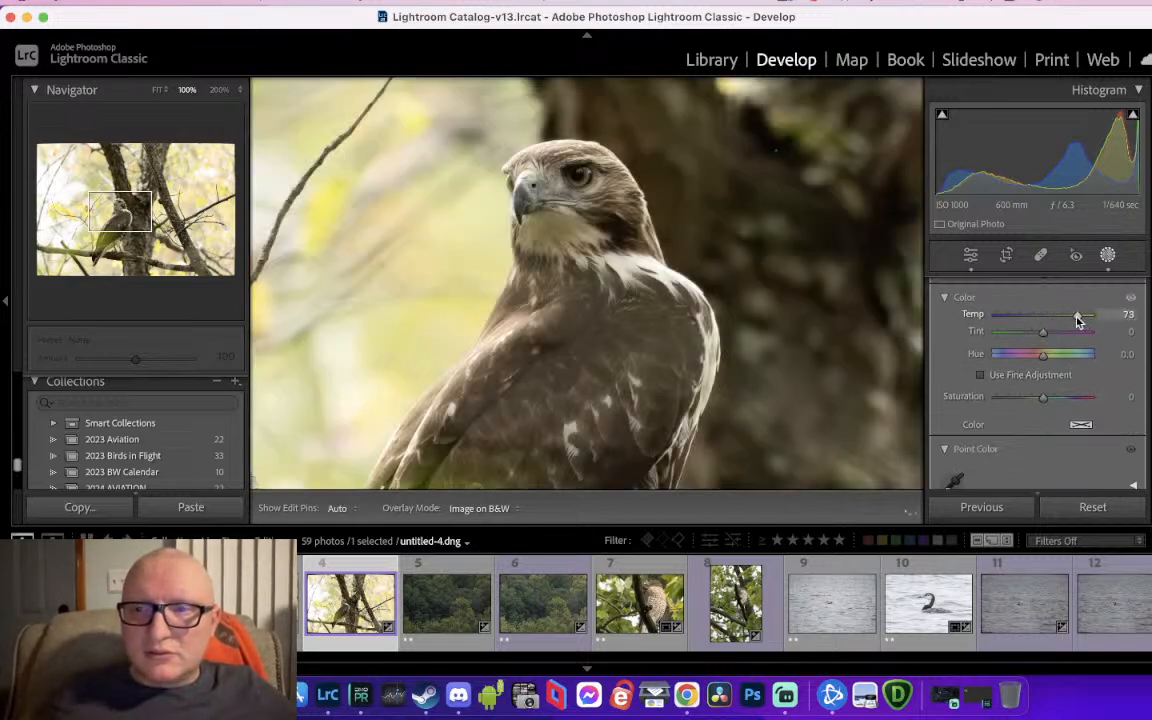
scroll(1097, 401, up, 4)
scroll(1097, 401, down, 6)
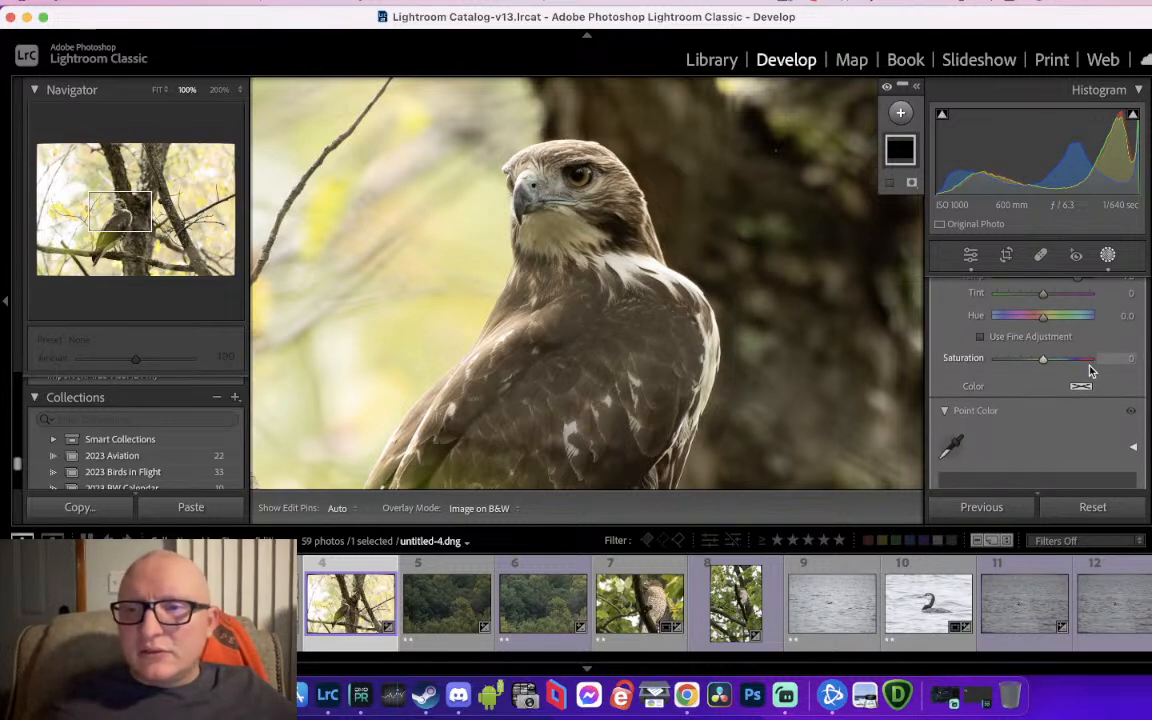
scroll(1090, 371, up, 2)
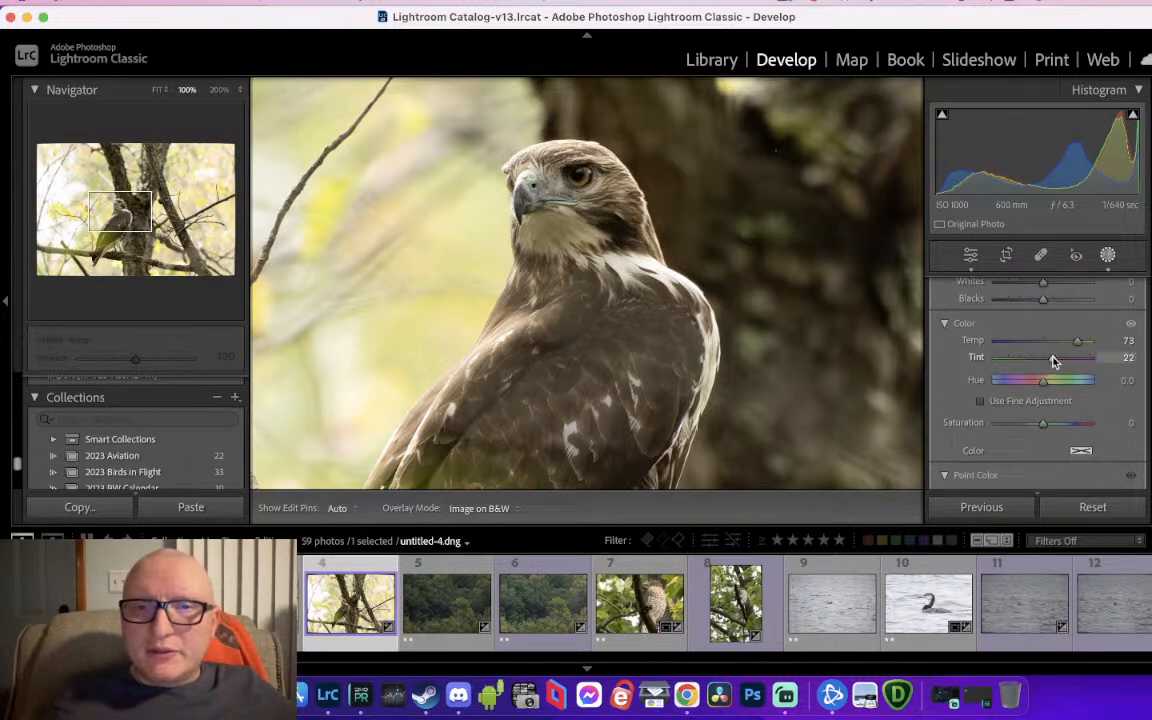
drag(1033, 362, 1040, 368)
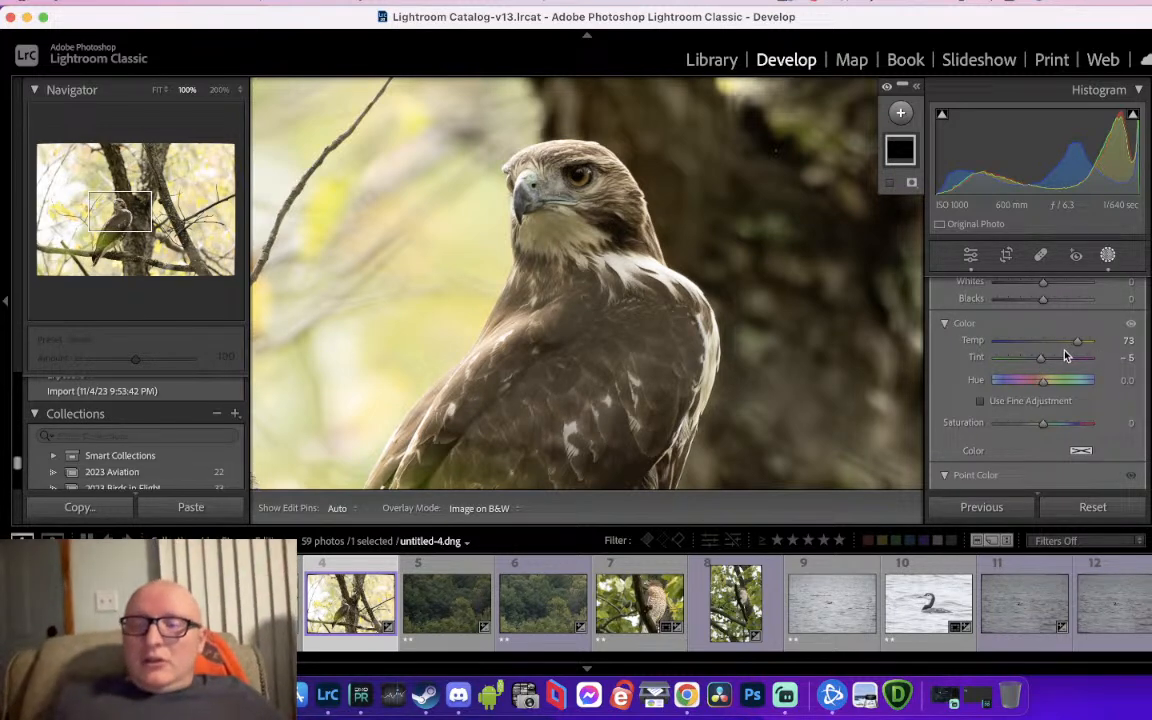
Raise the photo's color saturation to +45 for Red, +52 for Orange and +43 for Yellow
scroll(1079, 342, down, 5)
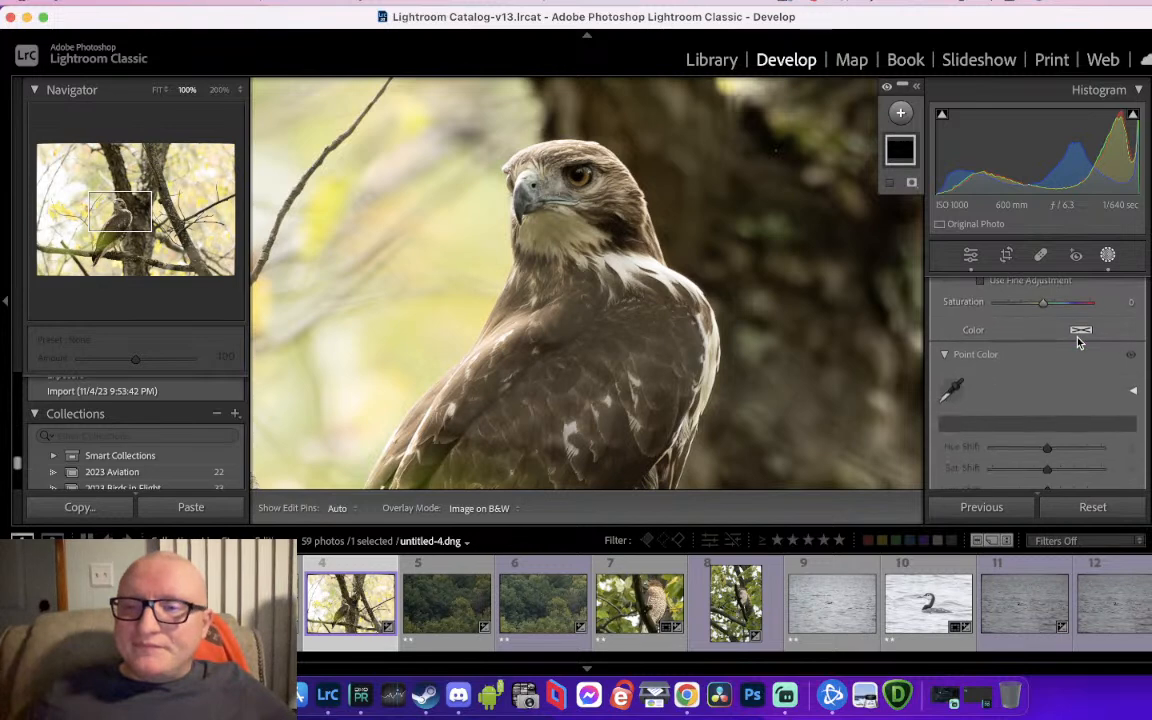
scroll(1079, 342, down, 8)
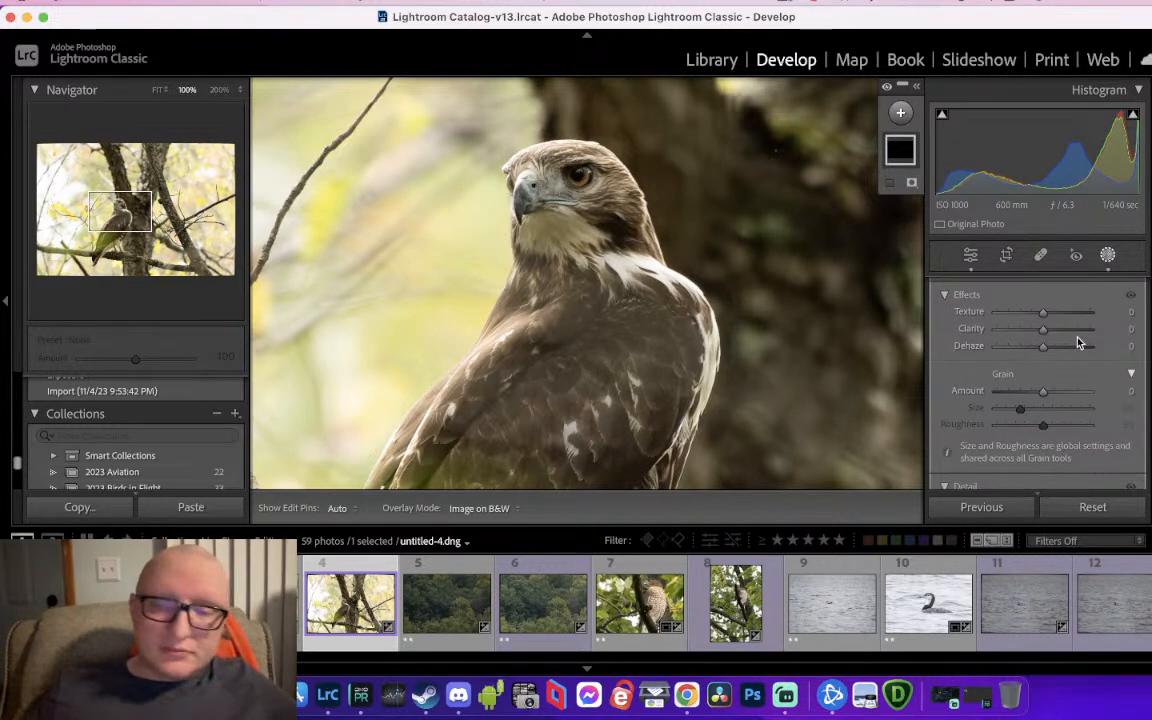
scroll(1079, 342, up, 15)
scroll(1079, 342, down, 10)
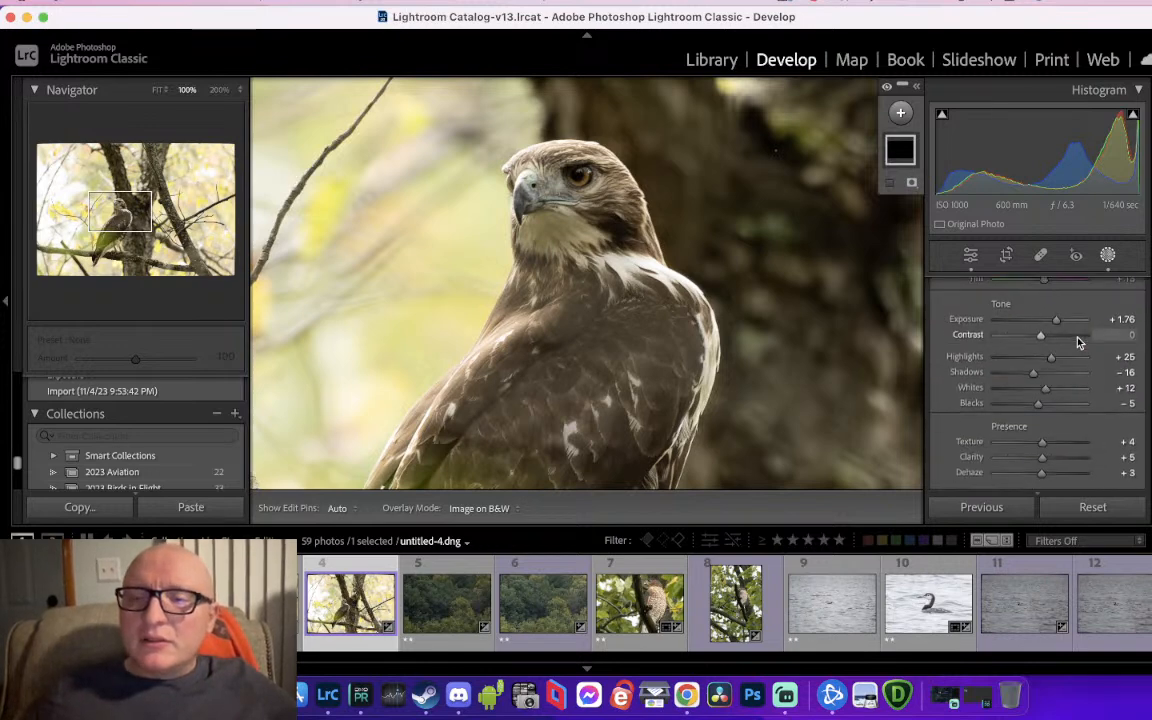
scroll(1079, 342, down, 3)
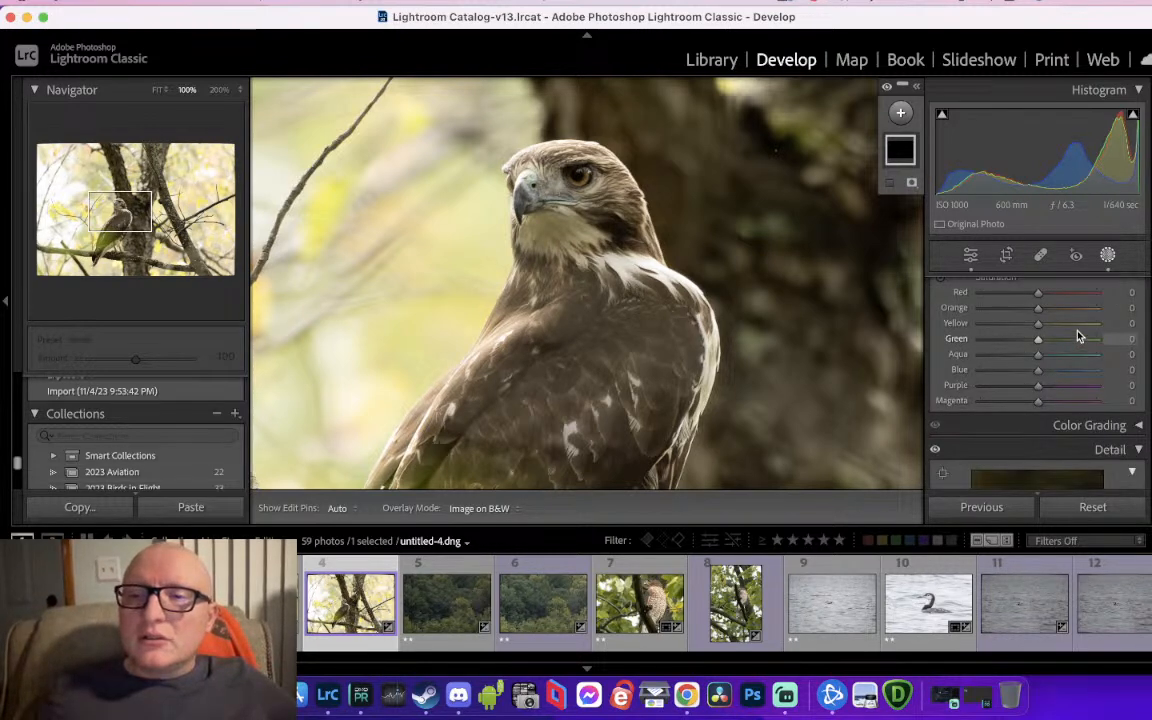
scroll(1075, 340, up, 2)
drag(1071, 342, 1063, 367)
click(1077, 355)
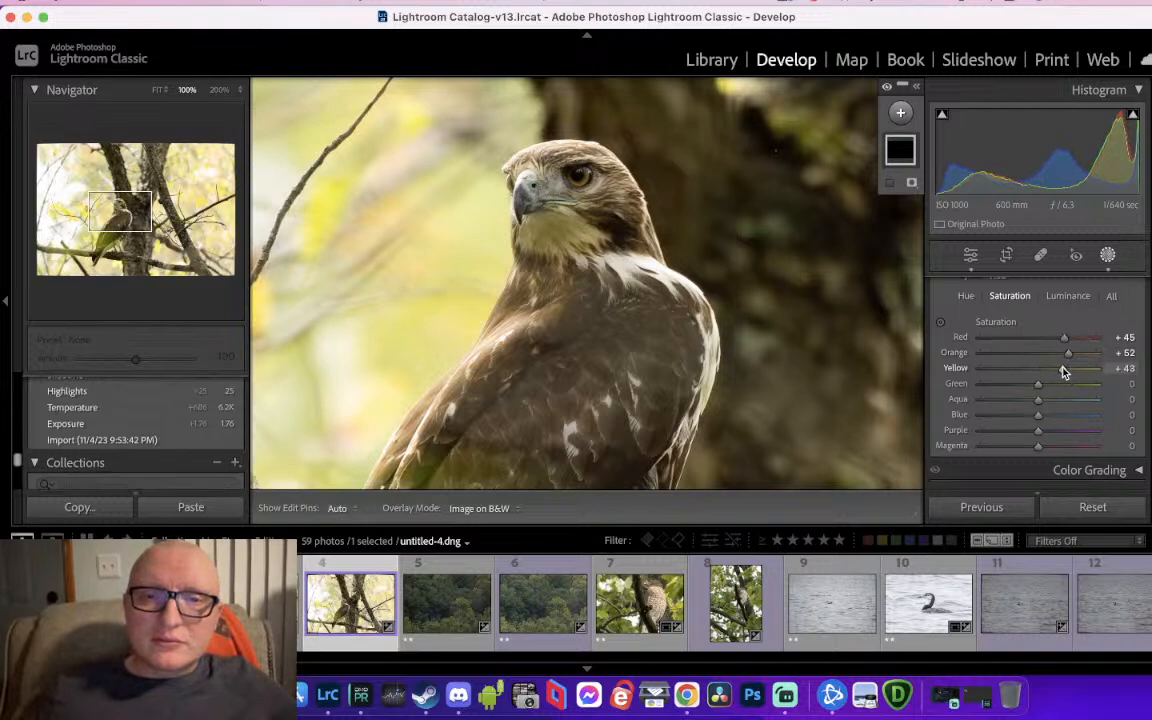
Crop the hawk photo to a tight portrait-format frame around the bird, cutting off its tail and the surrounding branches
click(1007, 256)
drag(866, 97, 643, 198)
drag(598, 238, 435, 317)
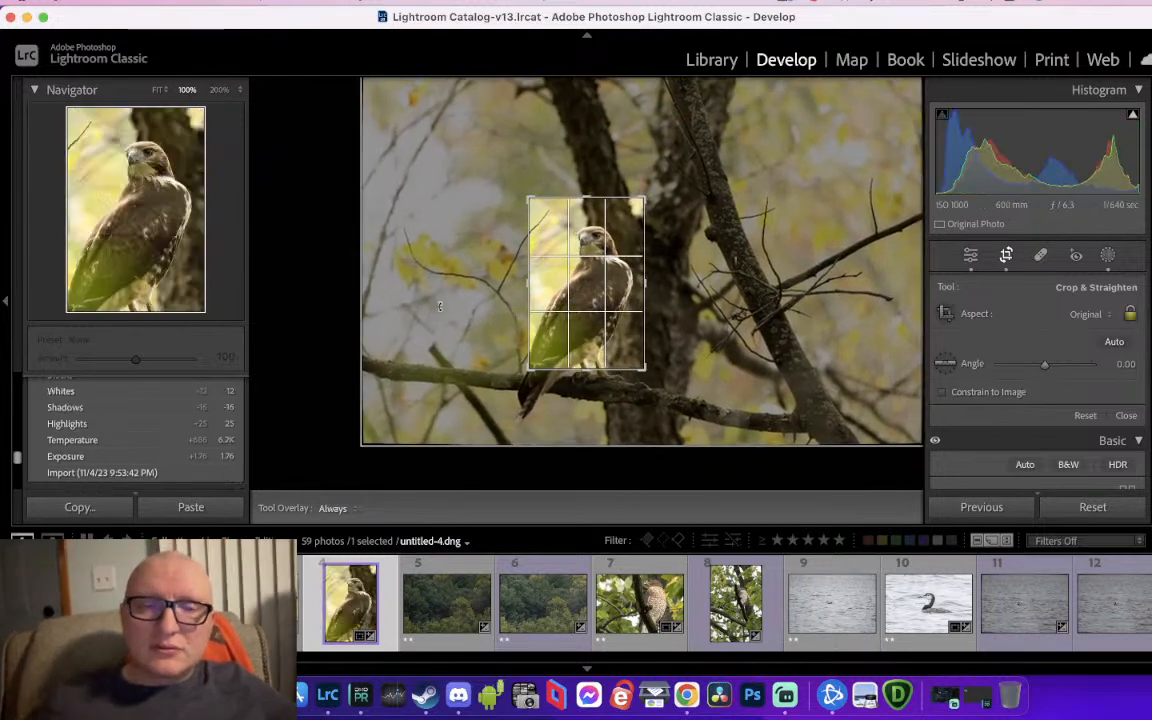
key(Return)
click(504, 222)
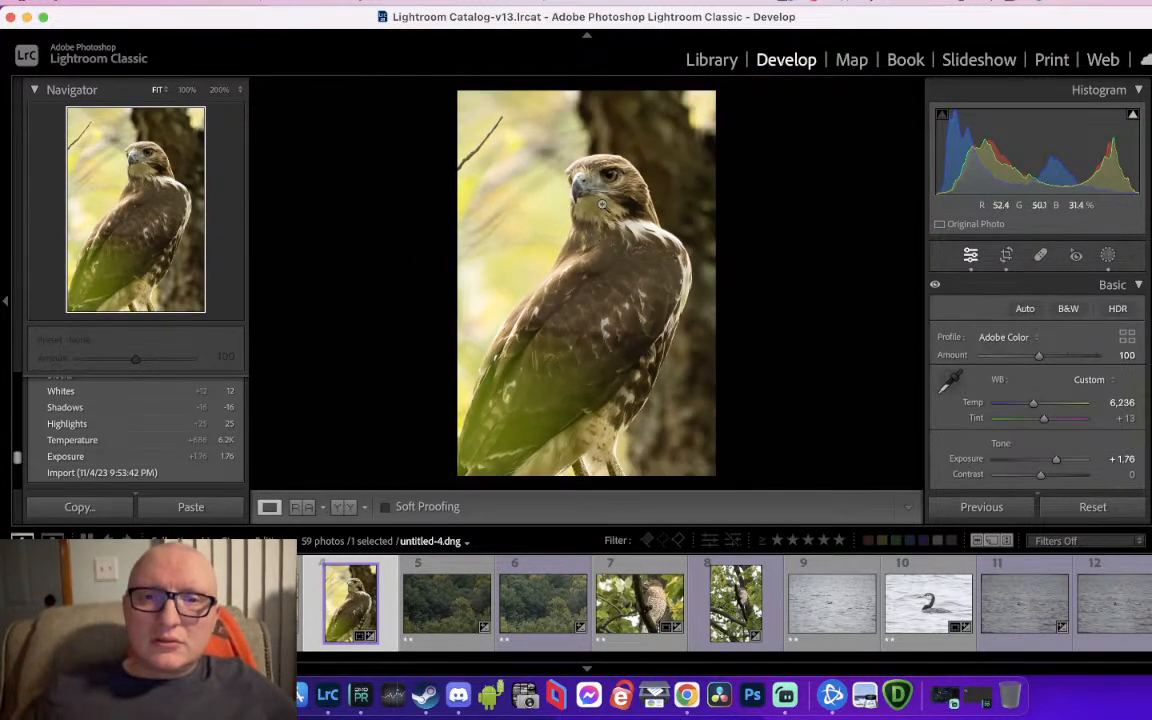
click(595, 193)
Tighten the portrait crop further around the hawk's head and body and reposition the bird within the frame
click(1006, 255)
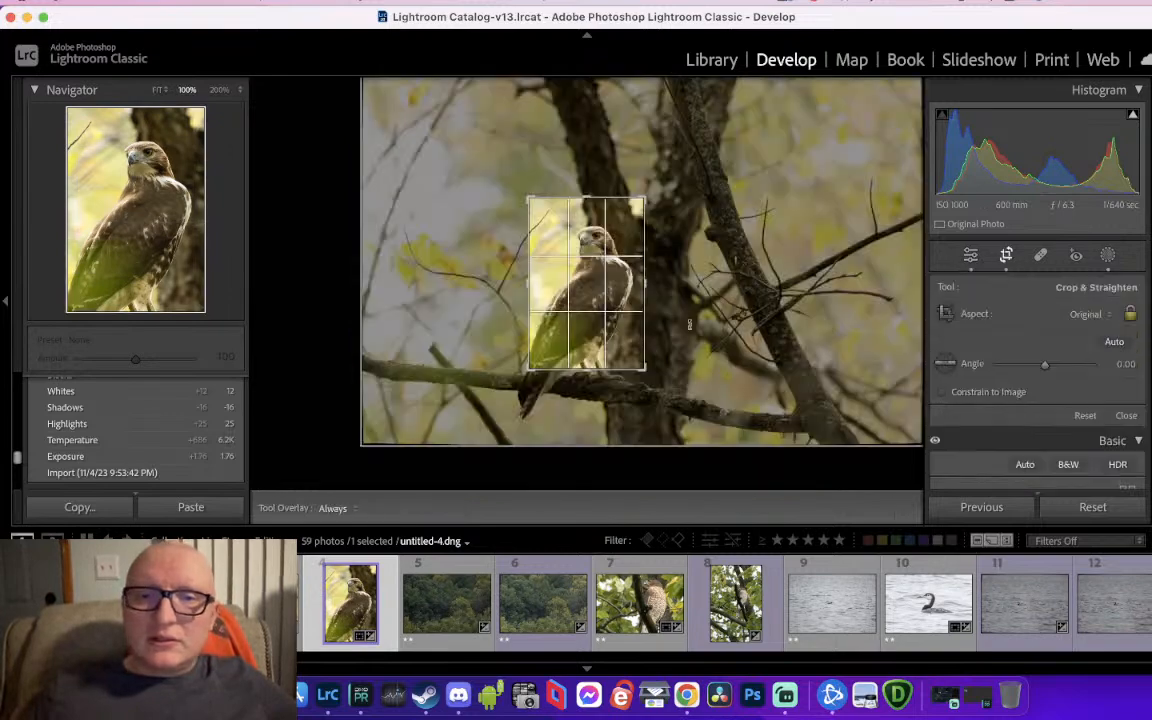
mouse_move(645, 360)
mouse_down()
mouse_move(656, 329)
mouse_move(630, 356)
mouse_up()
drag(610, 310, 600, 298)
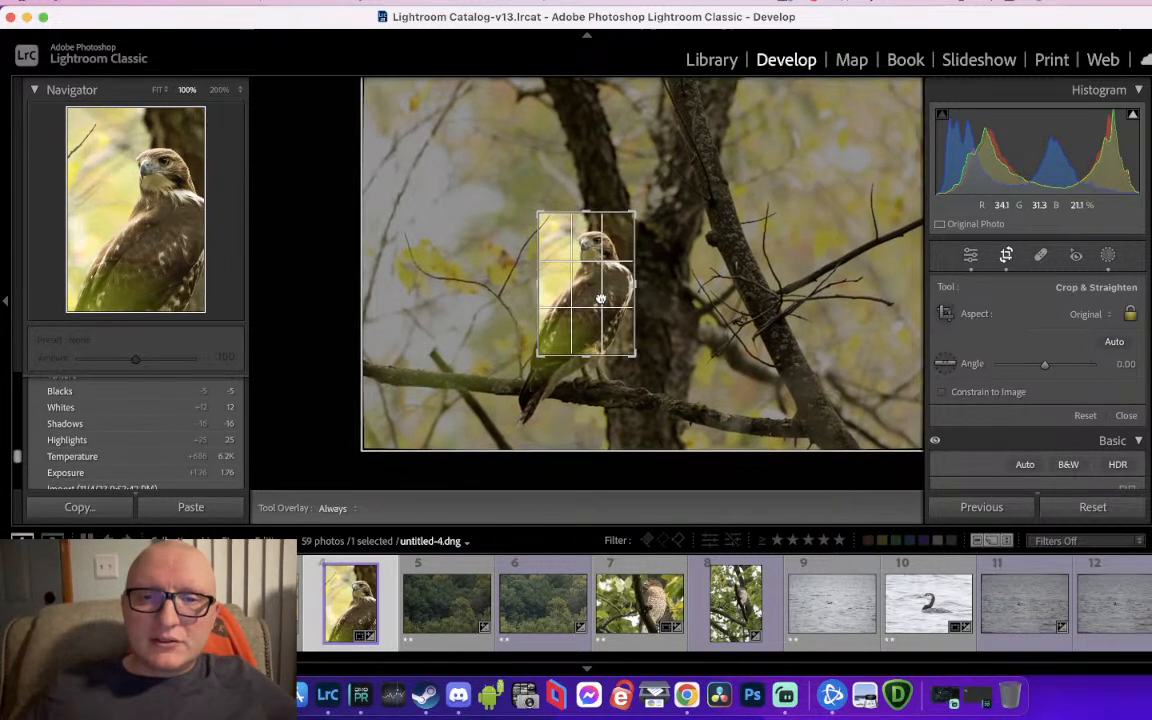
key(Return)
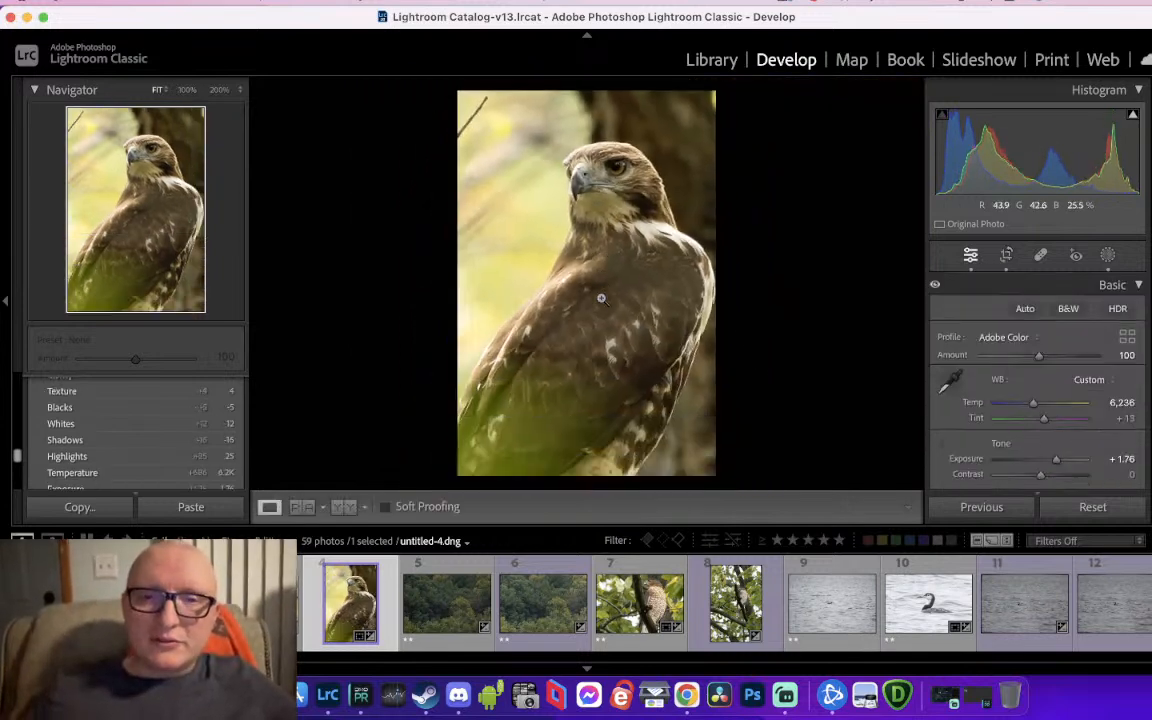
Check the cropped hawk at 100% and cool the photo's white balance temperature slightly
click(621, 201)
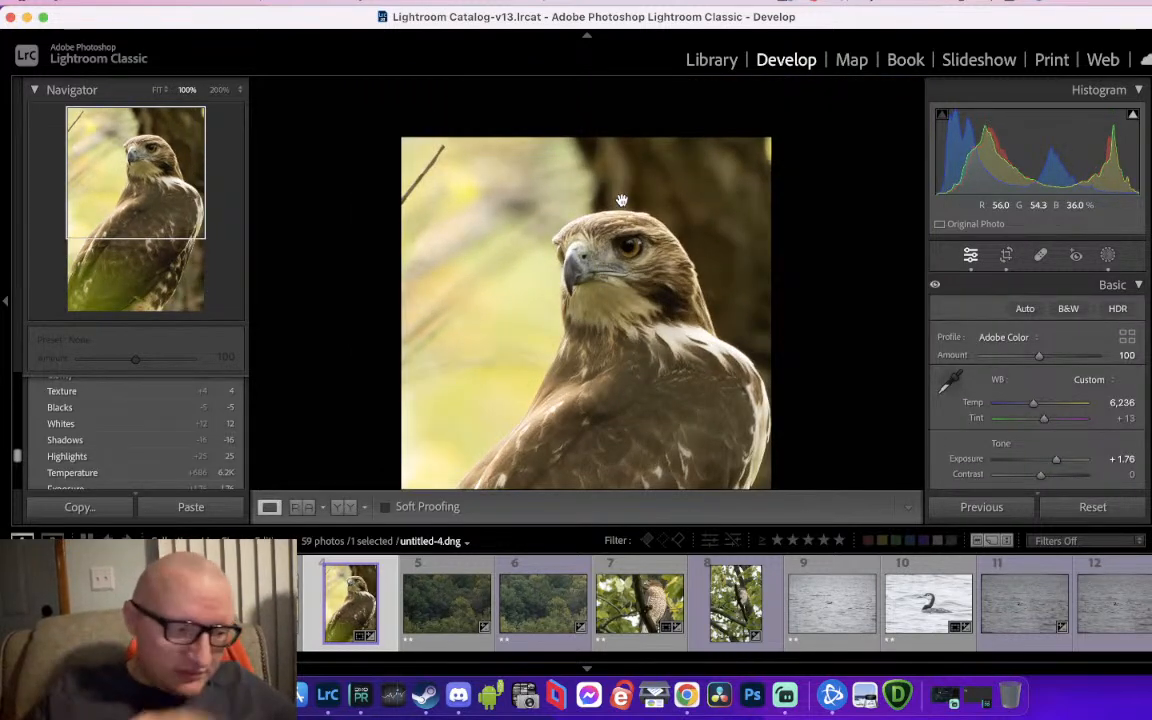
drag(680, 293, 696, 158)
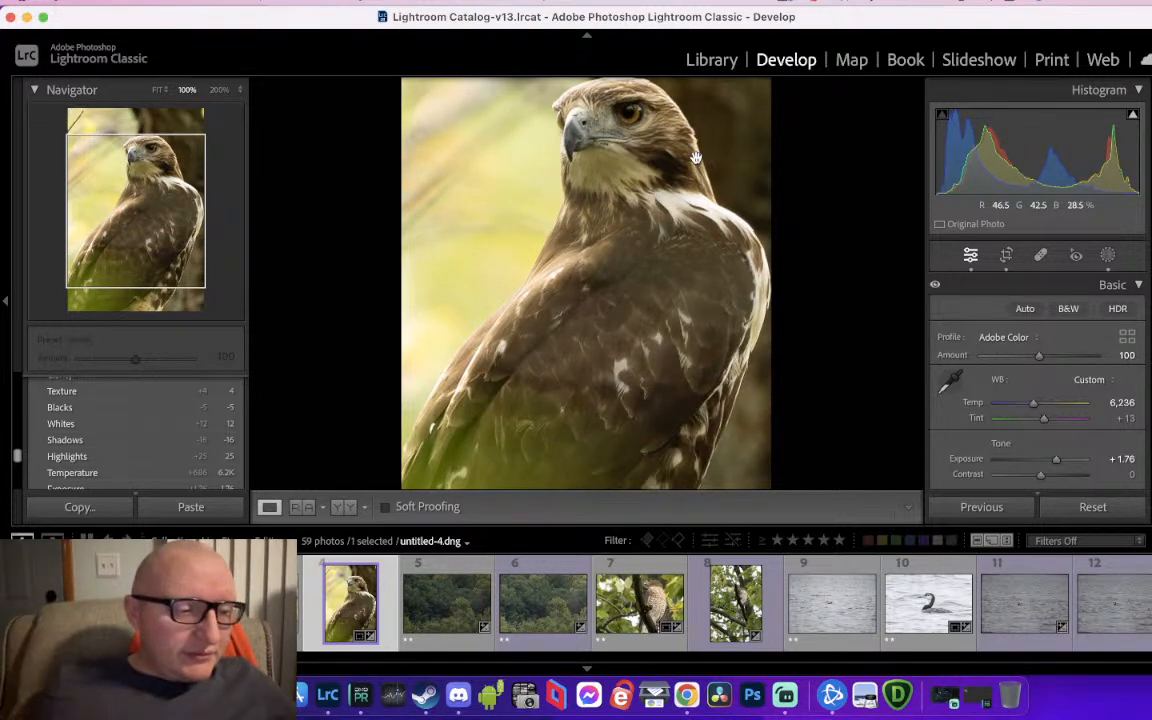
click(696, 158)
click(646, 175)
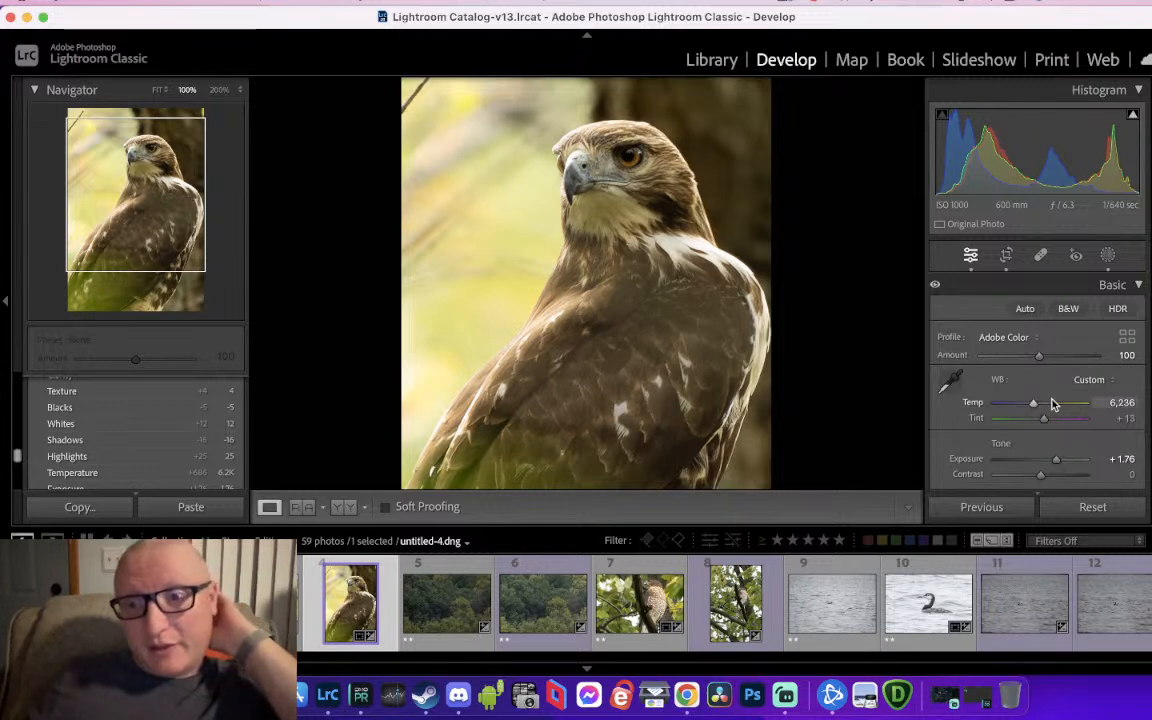
drag(1025, 405, 1031, 405)
Set the hawk photo's color saturation to +39 for Green, -31 for Aqua and -40 for Blue
scroll(1058, 405, down, 10)
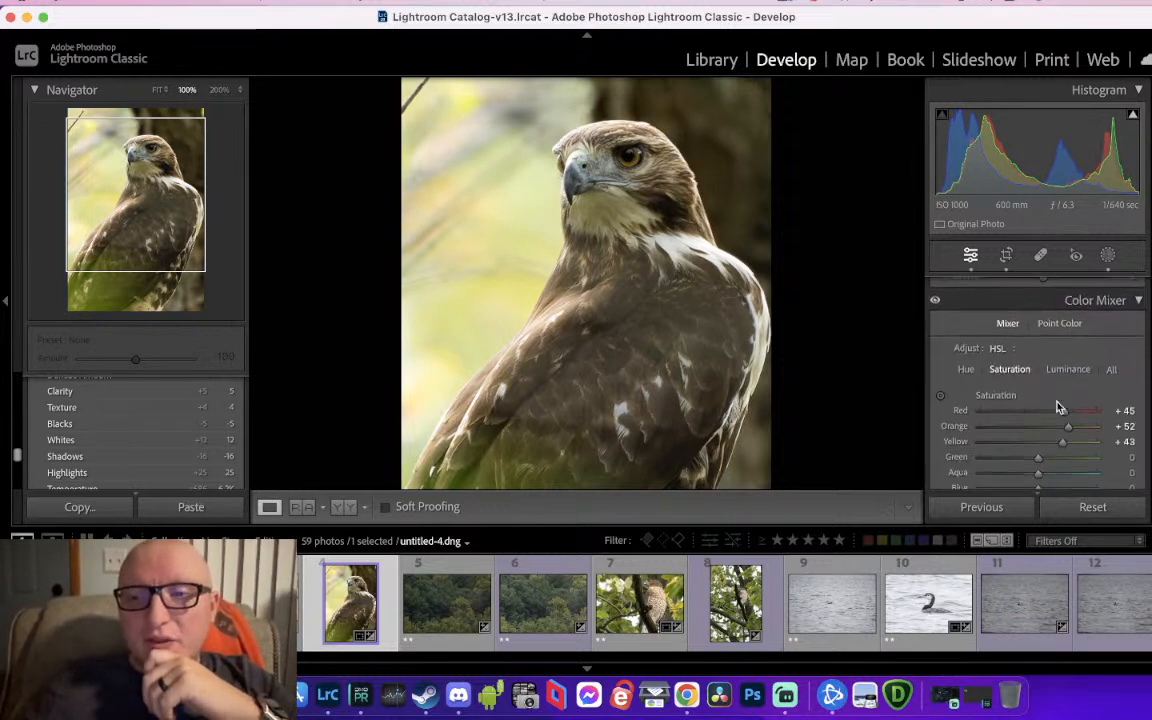
scroll(1060, 408, down, 3)
drag(1038, 316, 1062, 318)
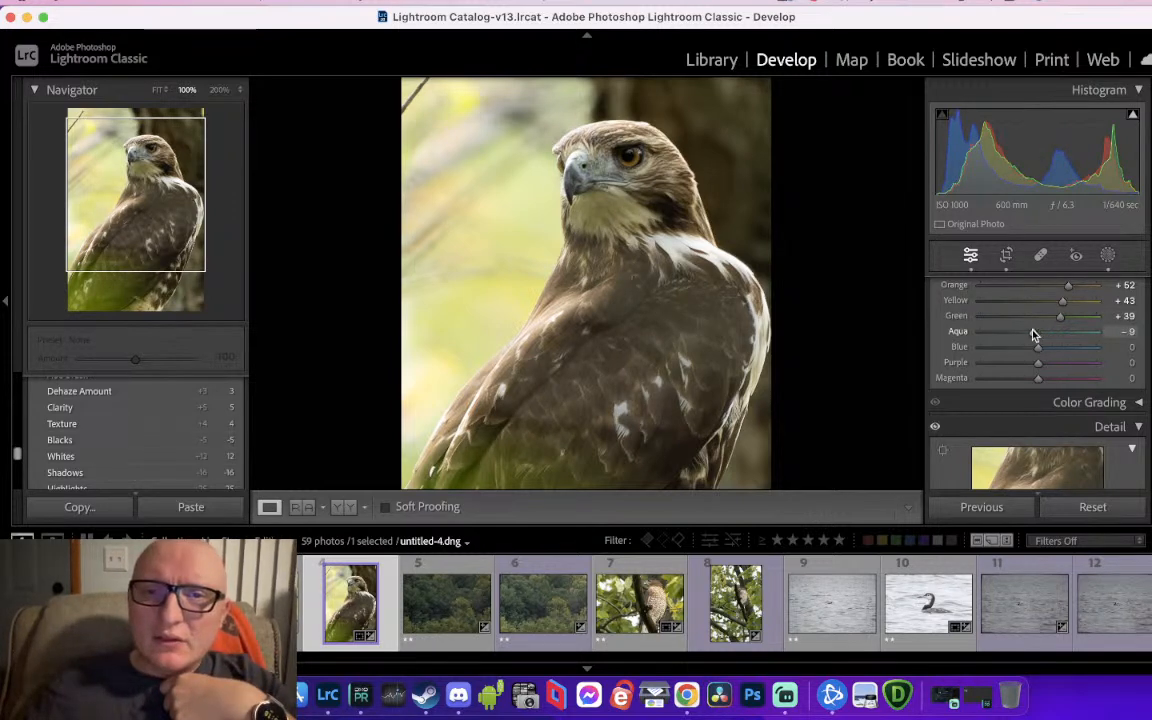
mouse_move(1033, 333)
mouse_down()
mouse_move(1021, 332)
mouse_move(1029, 350)
mouse_move(1016, 348)
mouse_up()
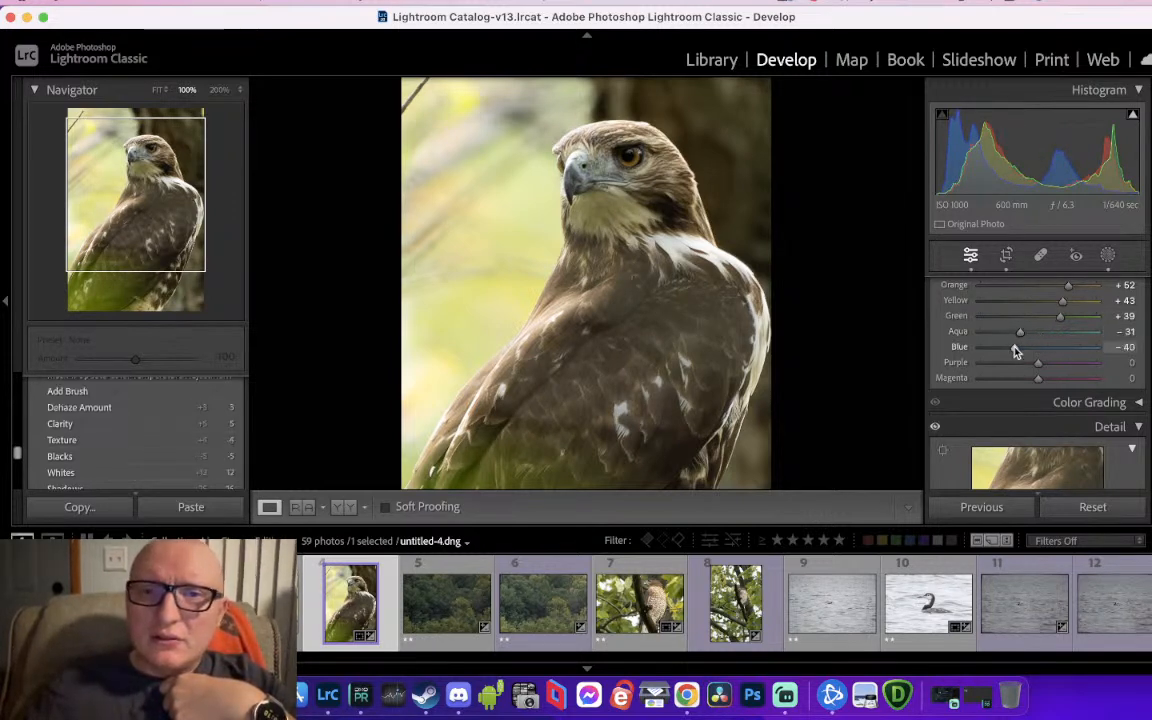
scroll(1016, 350, down, 5)
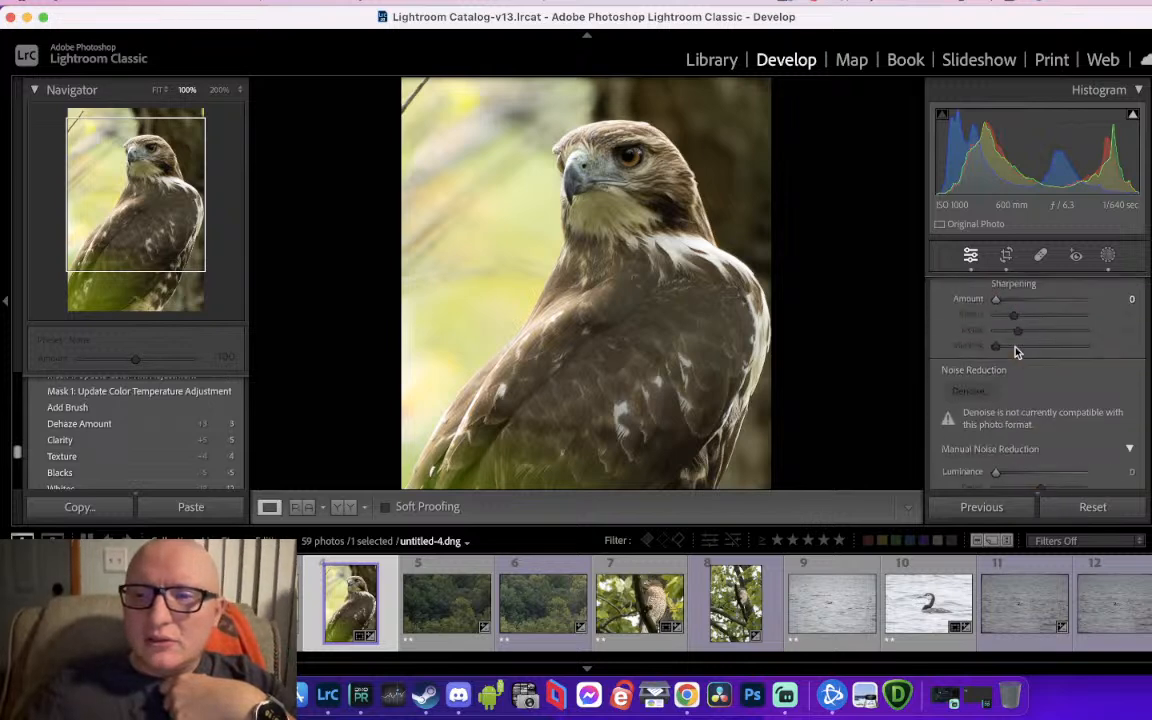
Open MWP_3761.NEF and examine the noise and detail of the flying ducks at 100% and 200%
click(462, 610)
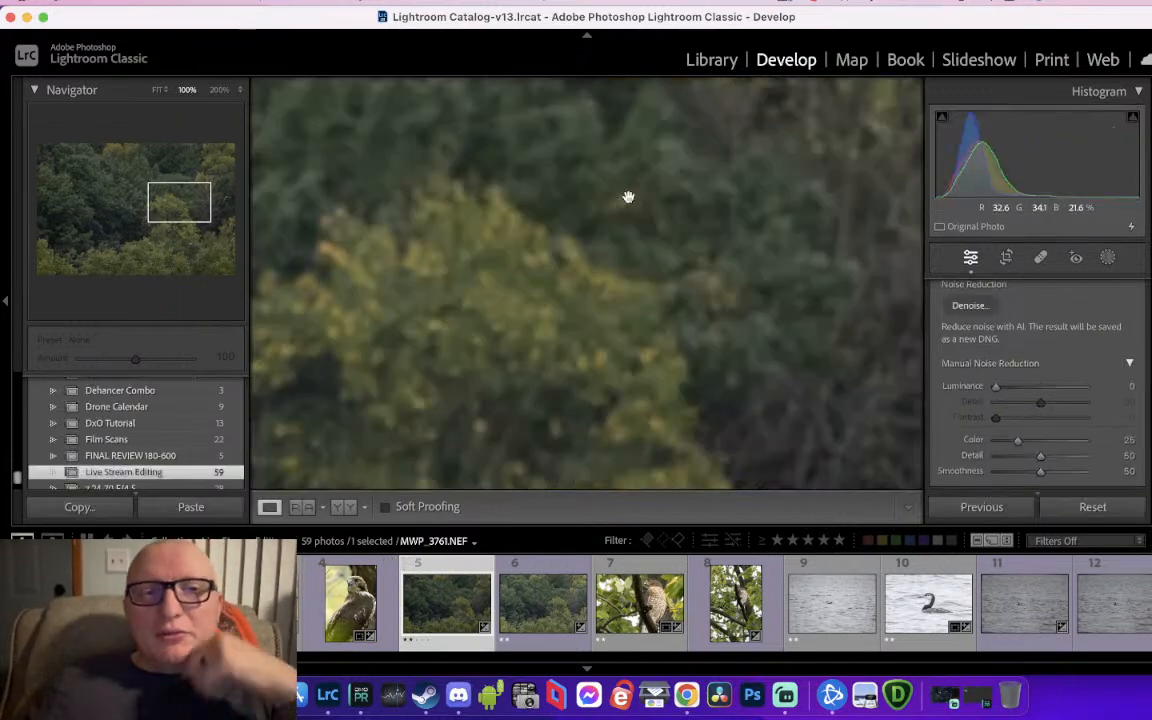
click(628, 197)
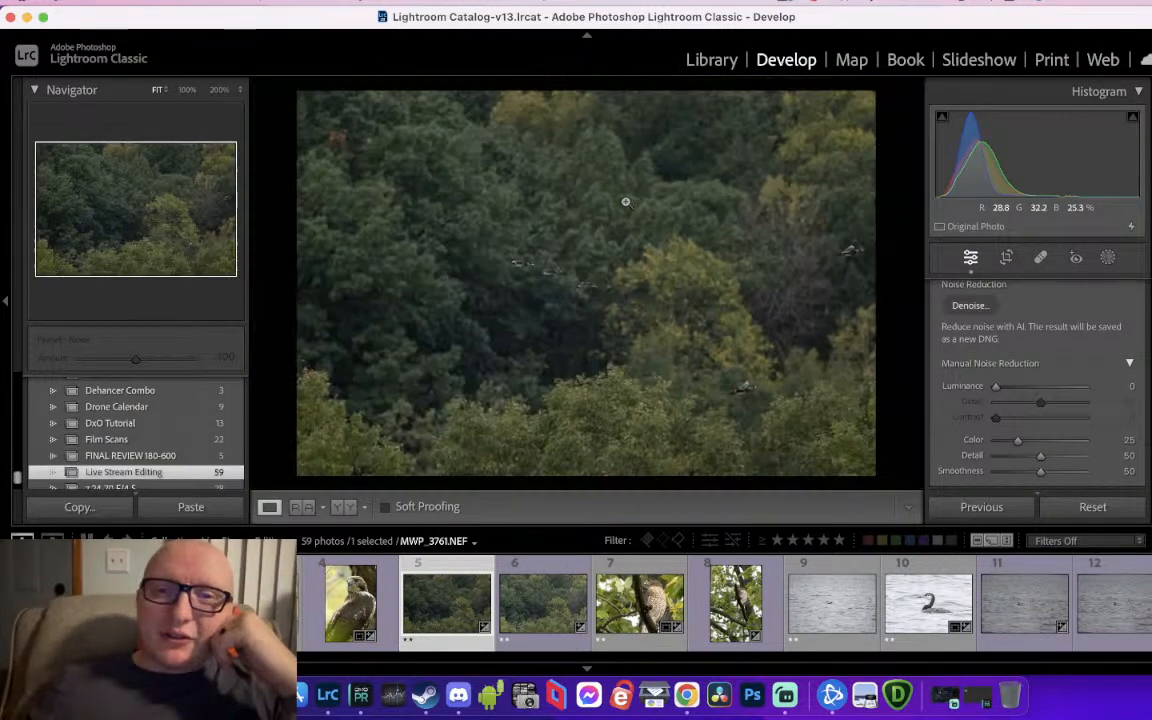
click(537, 277)
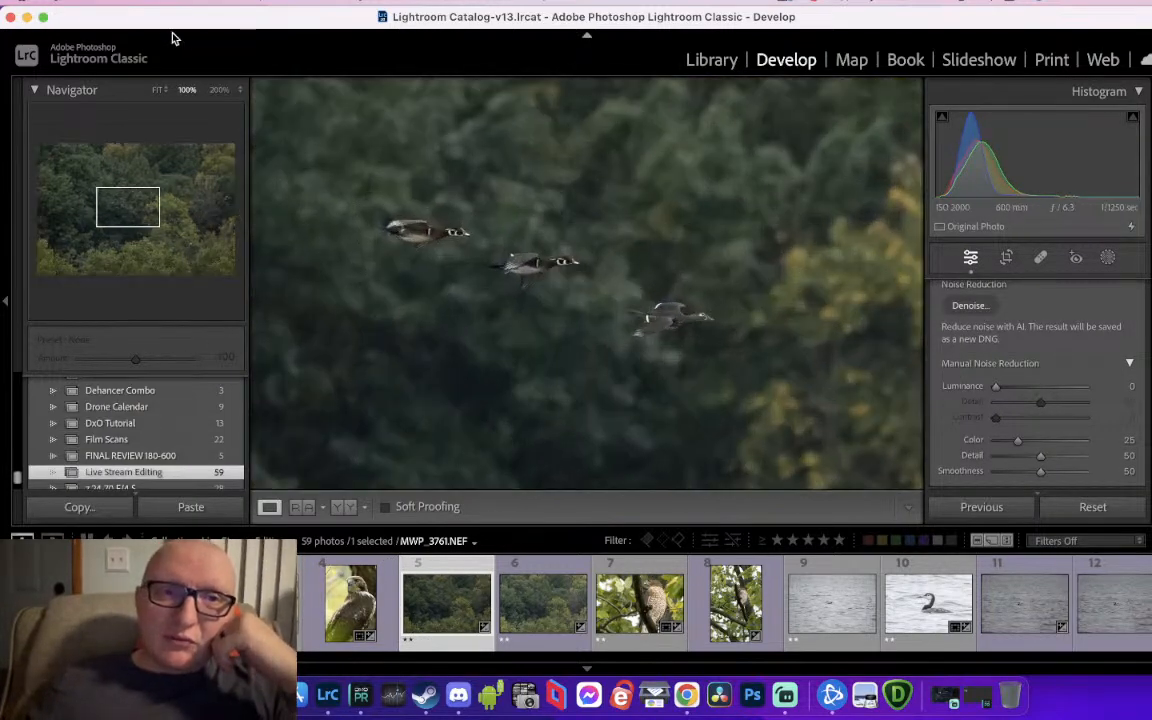
click(220, 92)
drag(488, 221, 682, 291)
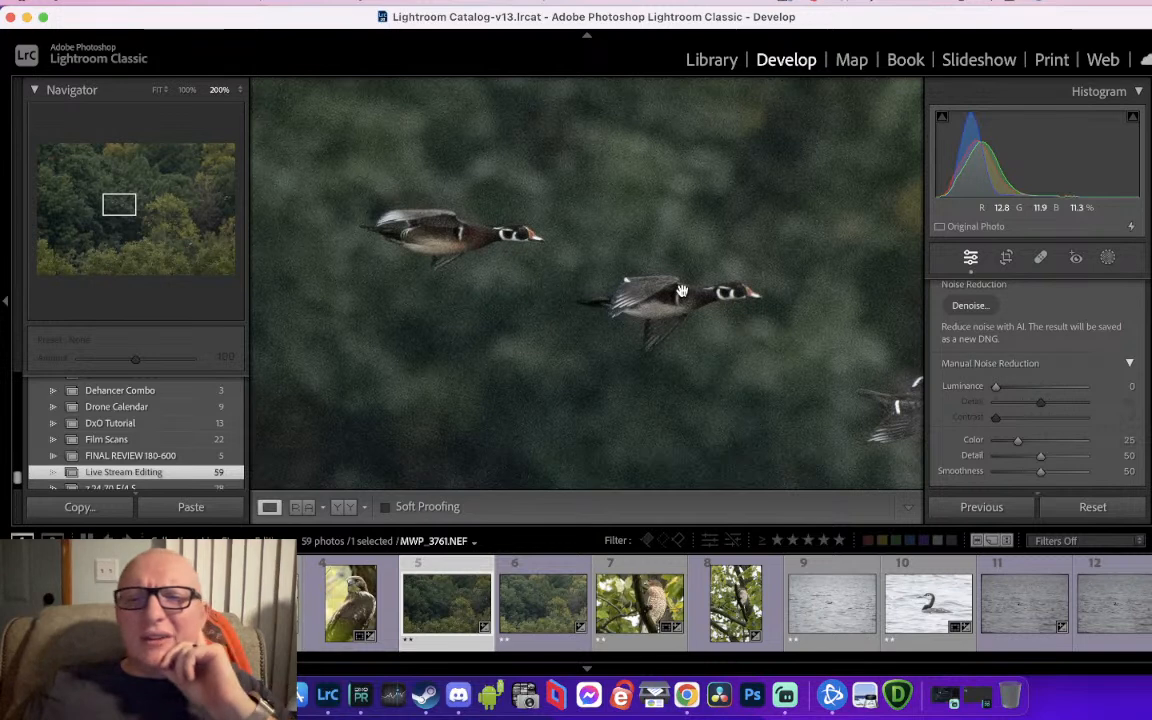
drag(738, 303, 583, 242)
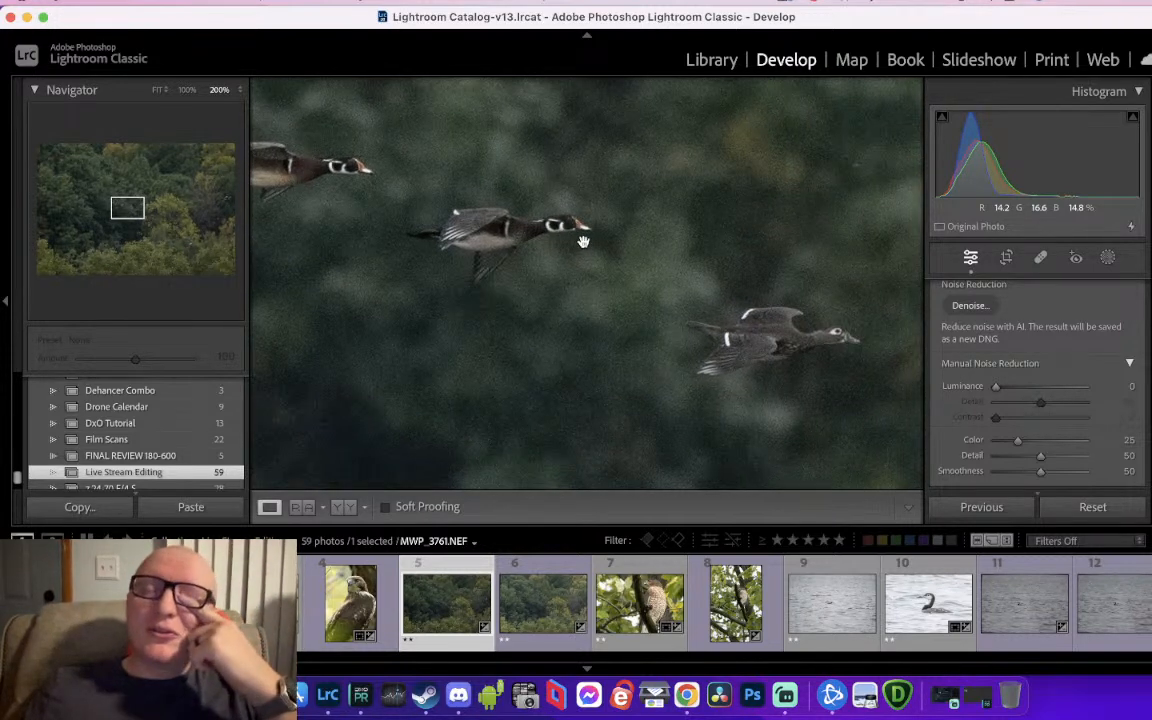
drag(698, 312, 474, 282)
click(711, 353)
click(704, 372)
drag(704, 372, 358, 250)
click(608, 316)
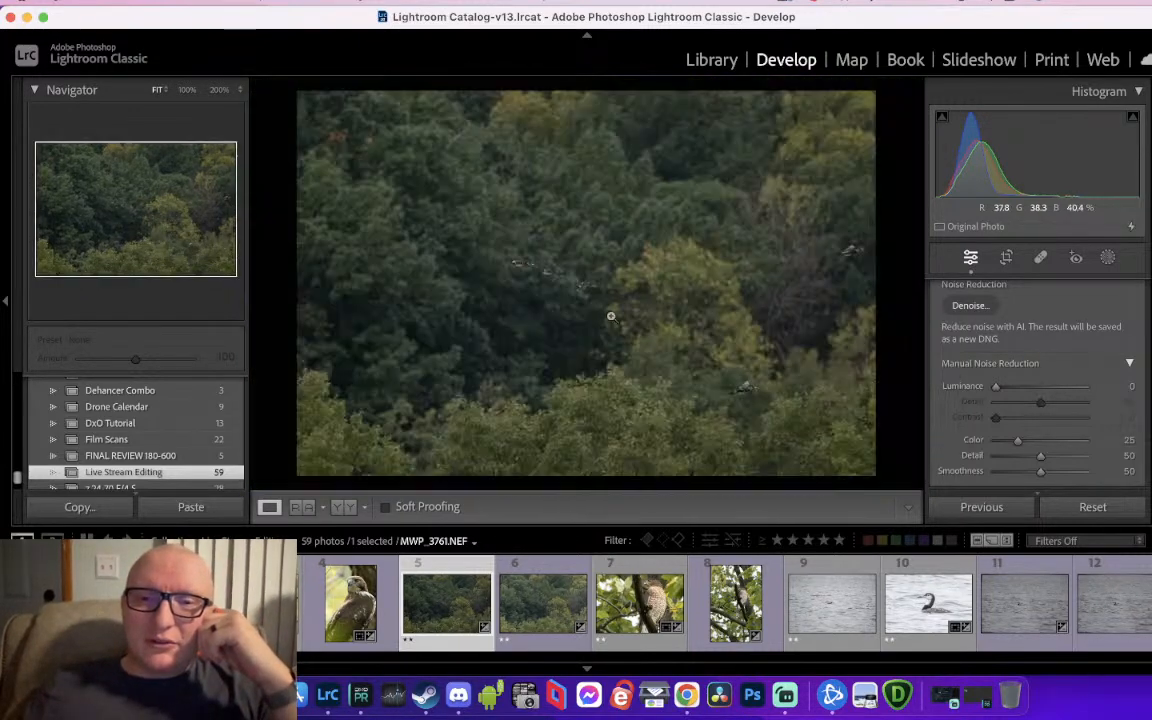
click(840, 268)
drag(848, 257, 658, 342)
click(581, 291)
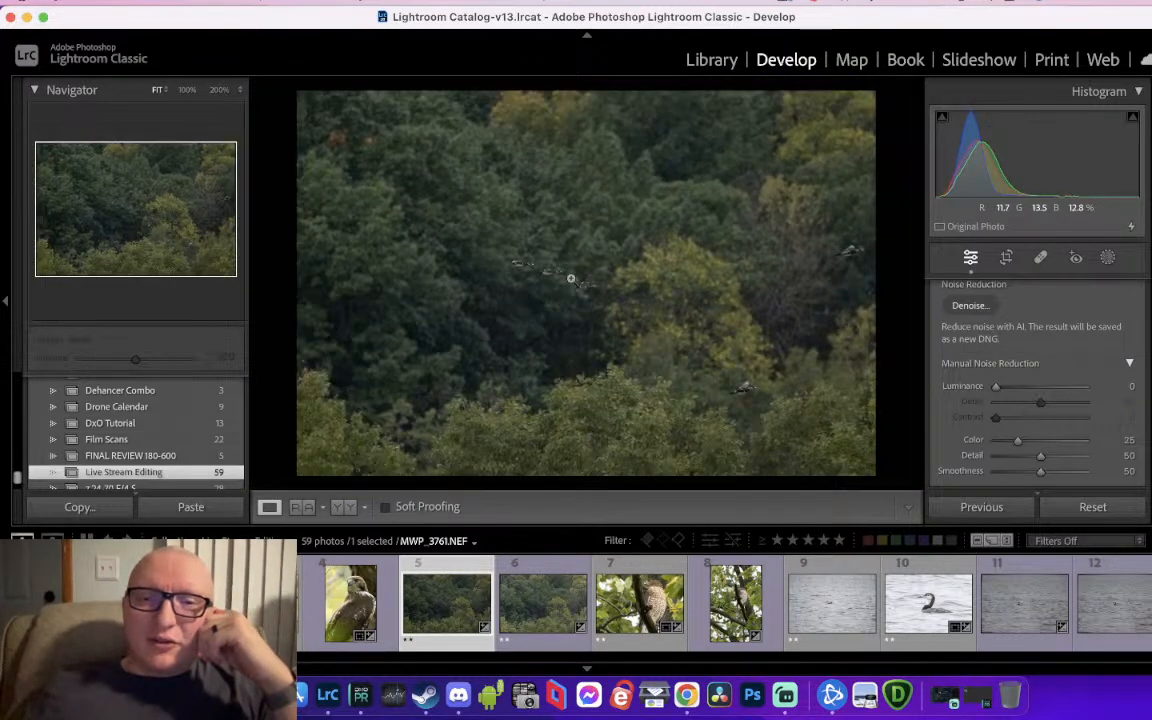
Compare the flying ducks at 200% in MWP_3761.NEF with the processed version untitled-7.dng
click(558, 273)
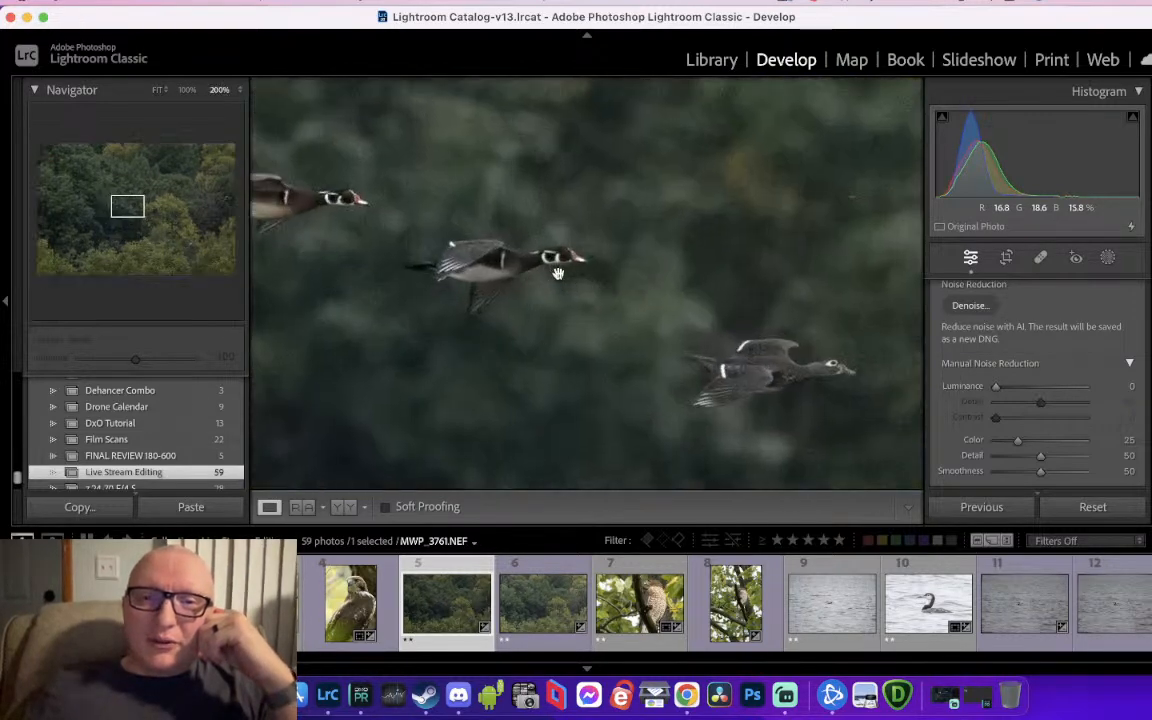
click(548, 577)
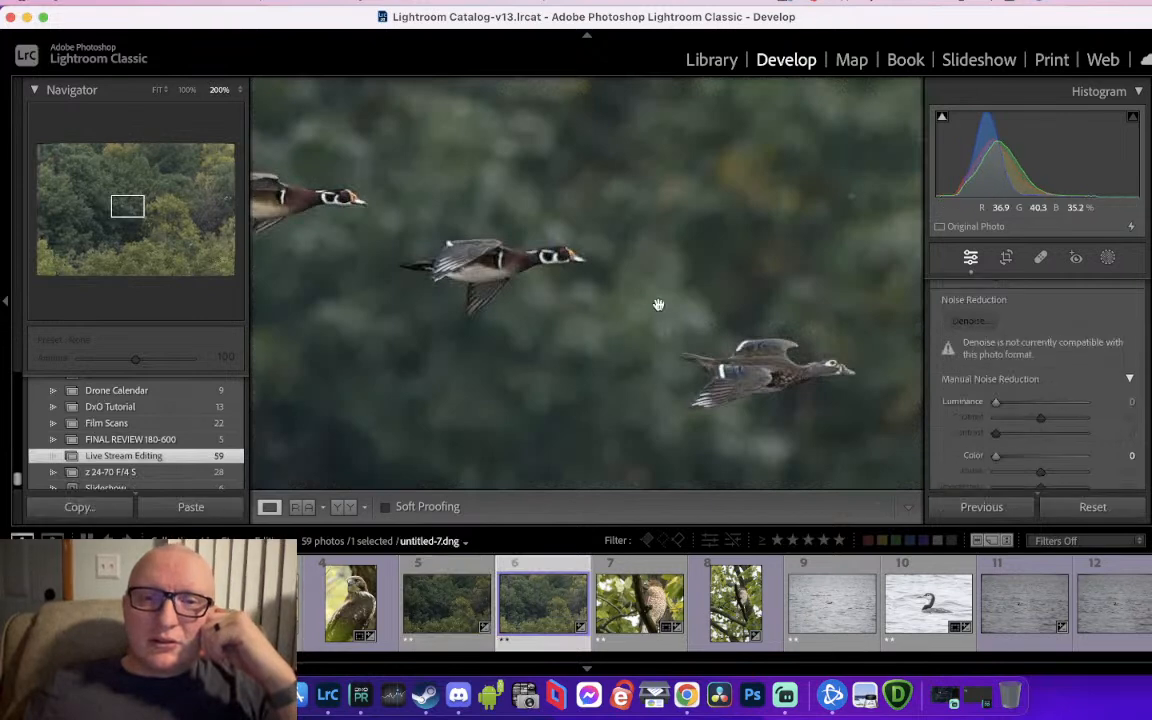
drag(593, 310, 621, 299)
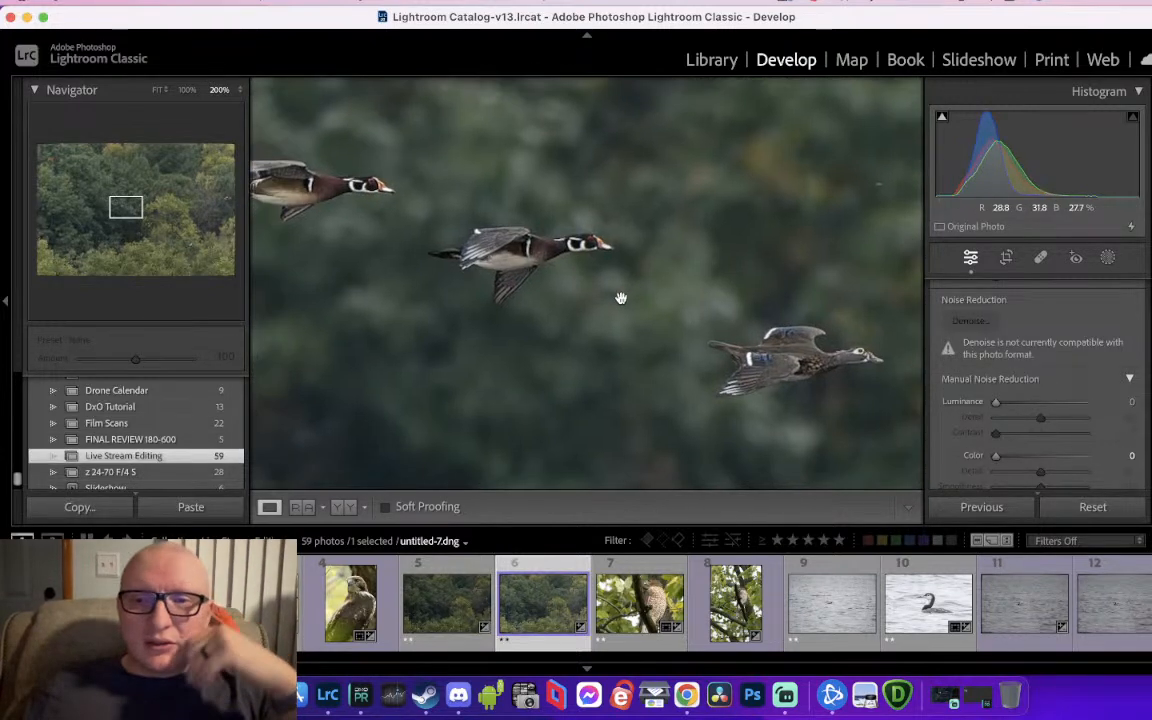
drag(558, 329, 670, 364)
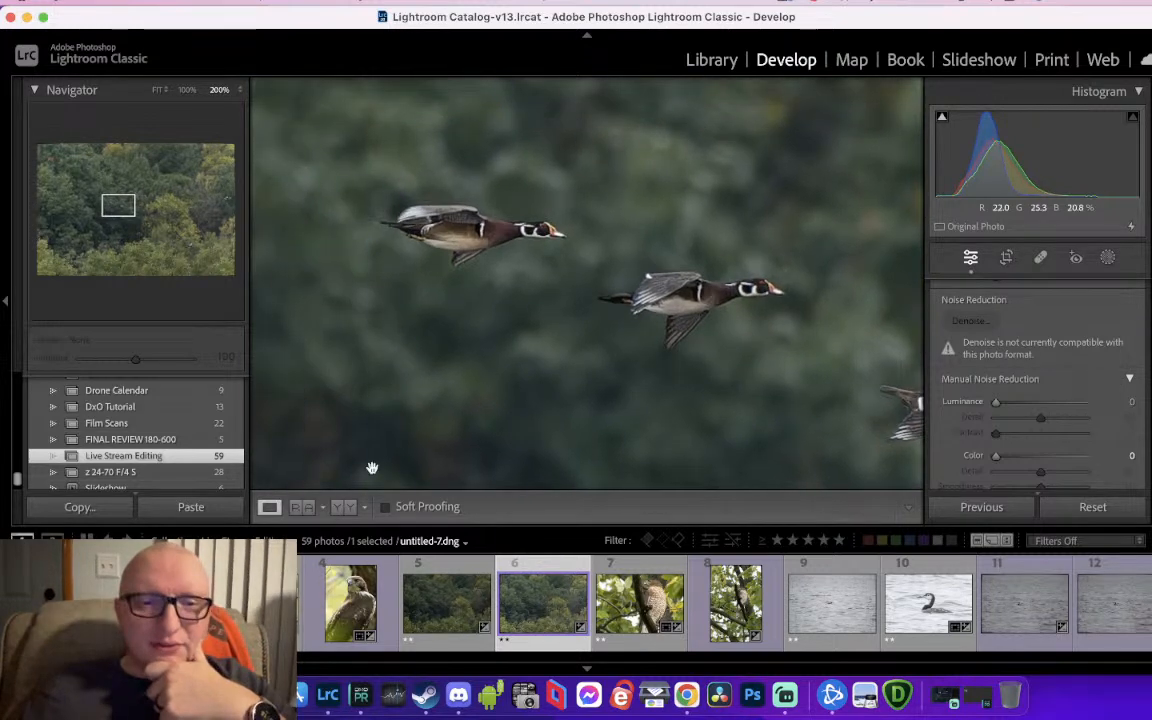
Show untitled-7.dng in Reference View with MWP_3761.NEF as the reference photo
click(340, 508)
click(304, 508)
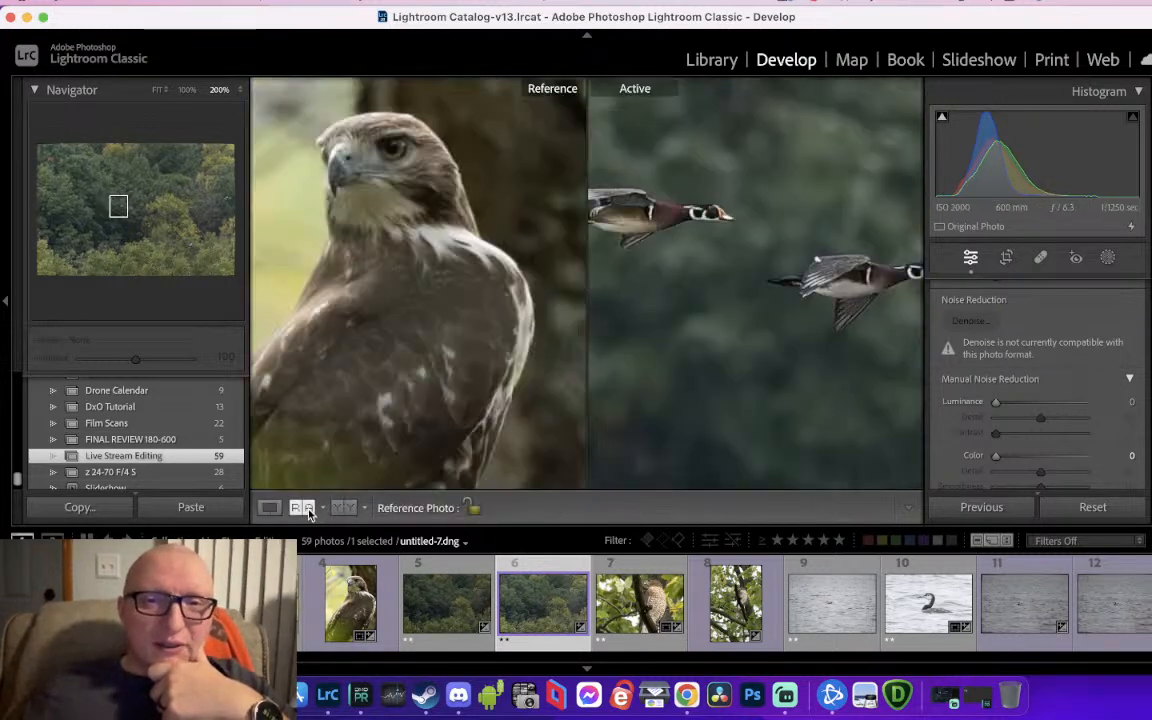
drag(470, 612, 471, 235)
click(471, 235)
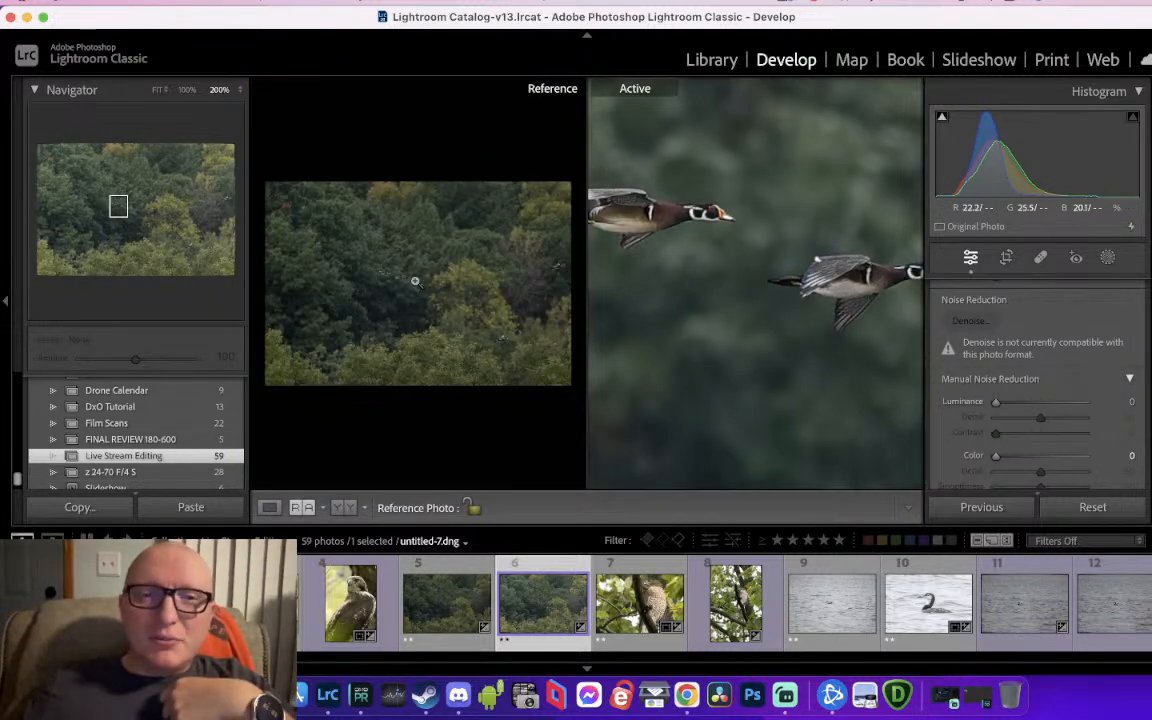
Compare the group of ducks side by side in the reference and active photos, focusing on the rearmost grey duck
click(401, 281)
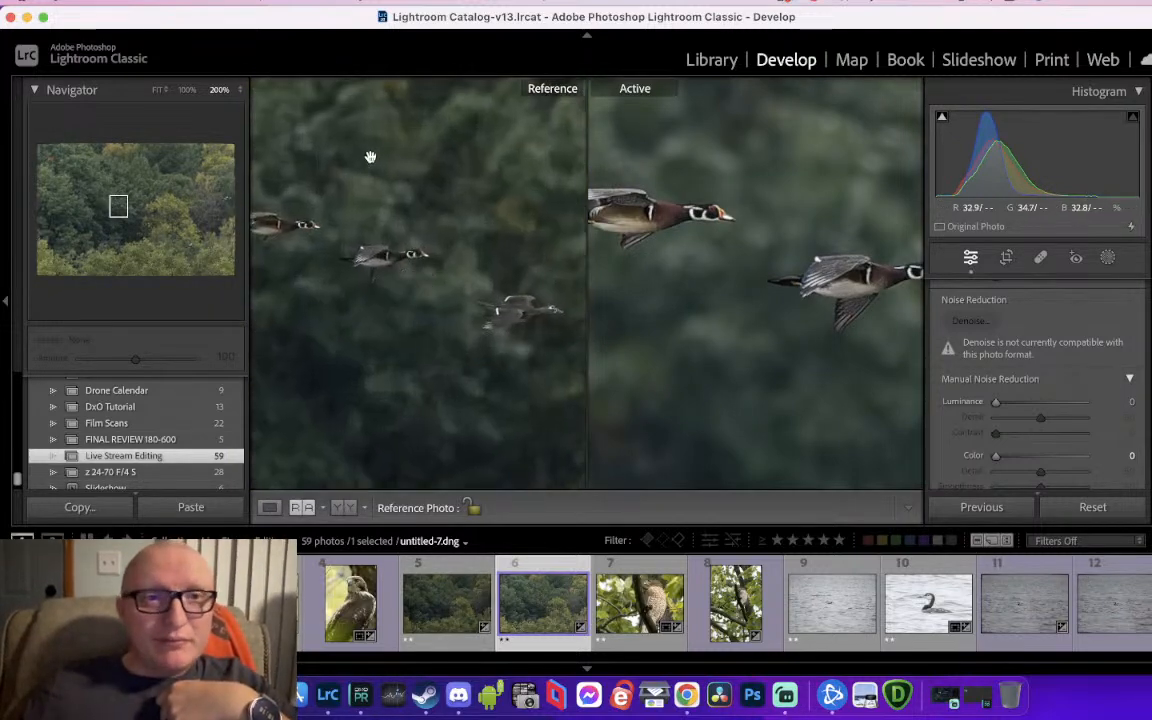
click(386, 264)
drag(386, 264, 428, 301)
drag(703, 312, 360, 296)
drag(590, 399, 394, 366)
drag(771, 398, 656, 360)
drag(799, 381, 747, 436)
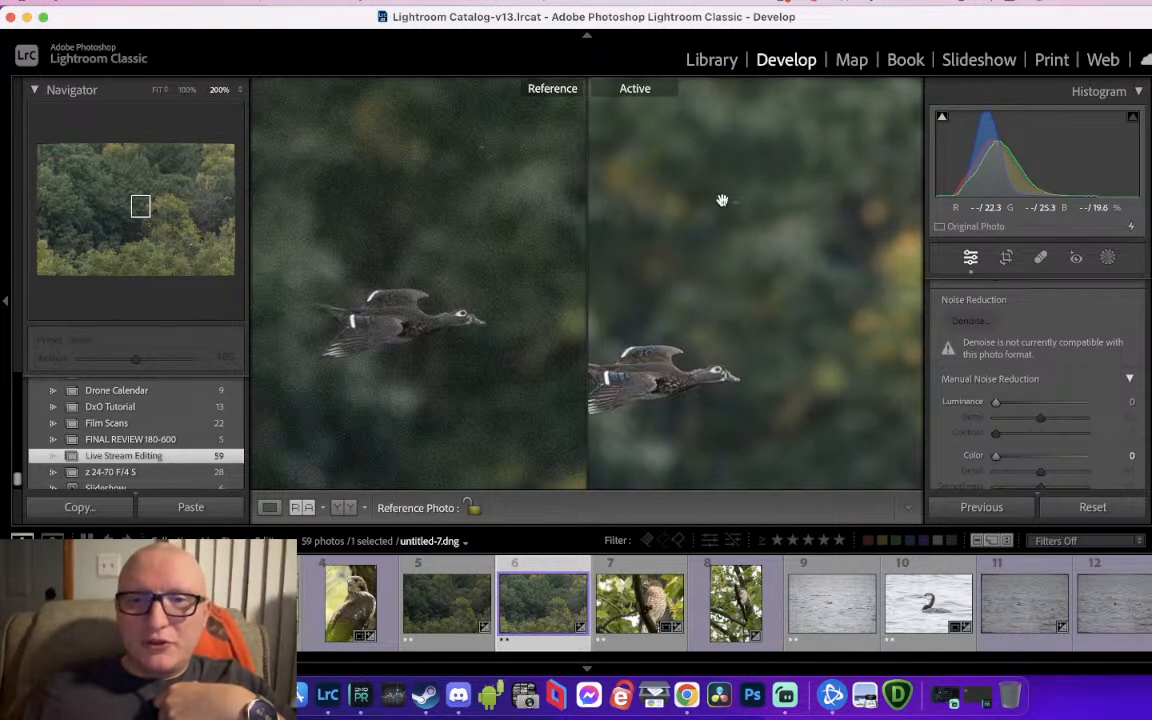
drag(804, 400, 607, 309)
drag(784, 360, 629, 382)
Compare the single duck flying above the lower trees in the reference and active photos
click(676, 384)
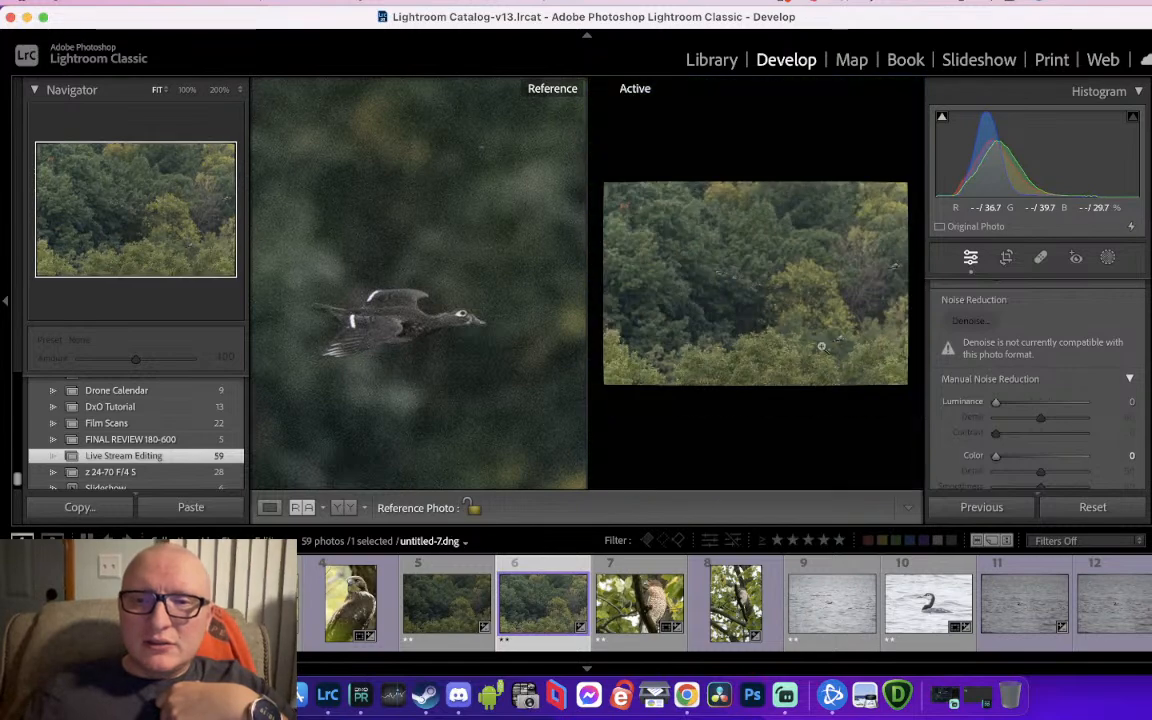
click(837, 342)
click(517, 349)
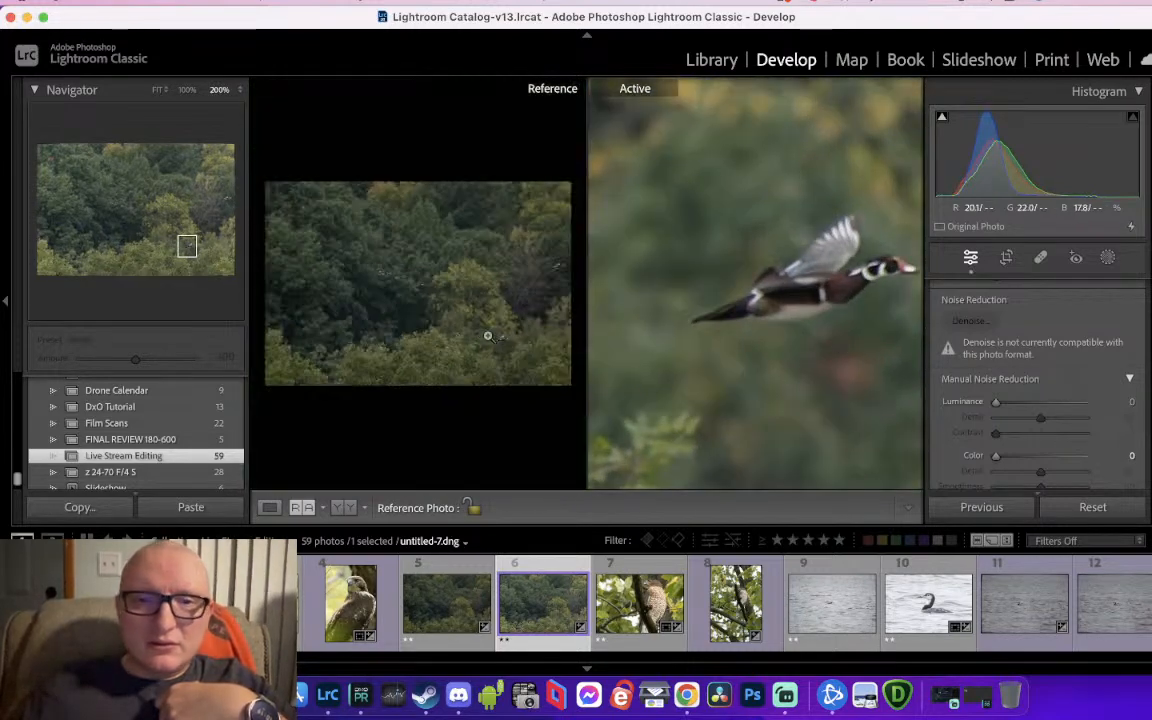
click(499, 338)
drag(458, 303, 390, 295)
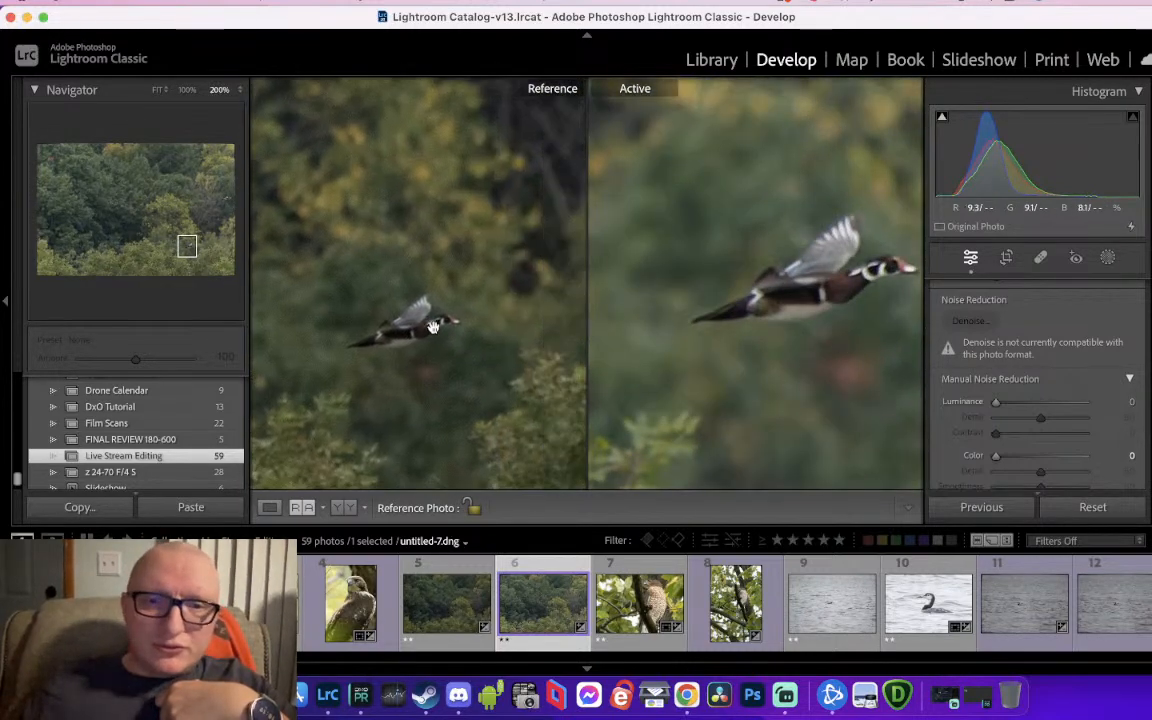
Compare the two leftmost ducks of the central group in the reference and active photos
click(514, 385)
click(374, 253)
drag(362, 298, 525, 299)
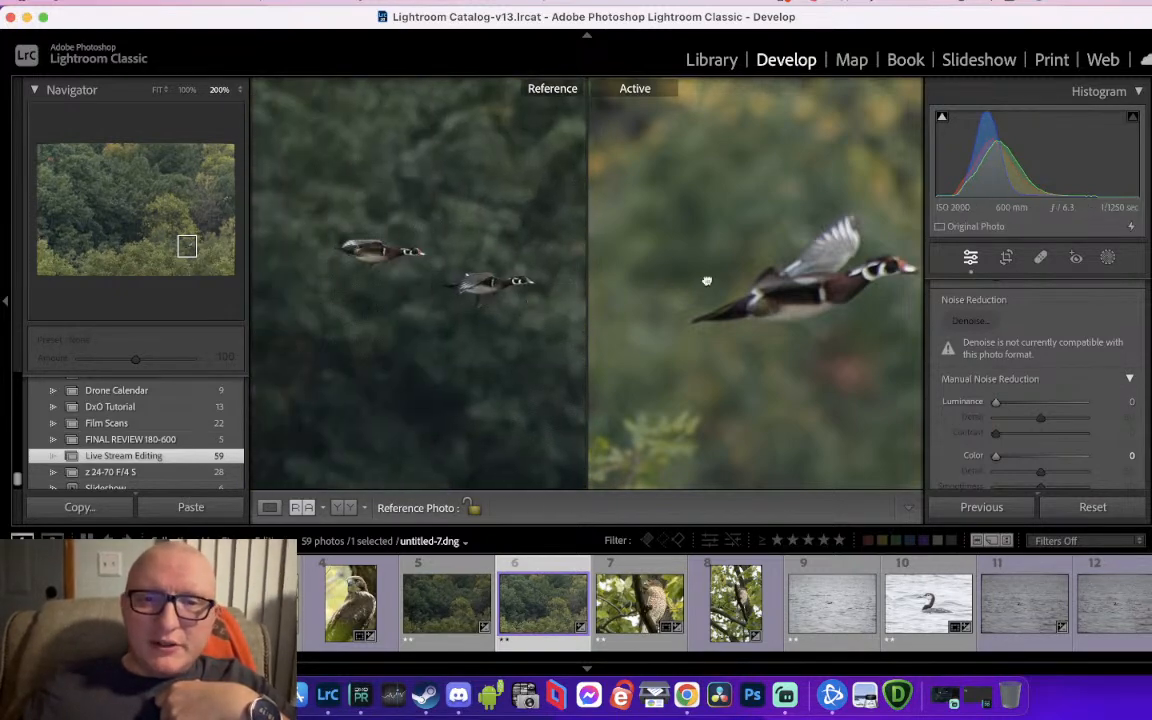
click(707, 280)
click(740, 285)
drag(740, 285, 773, 299)
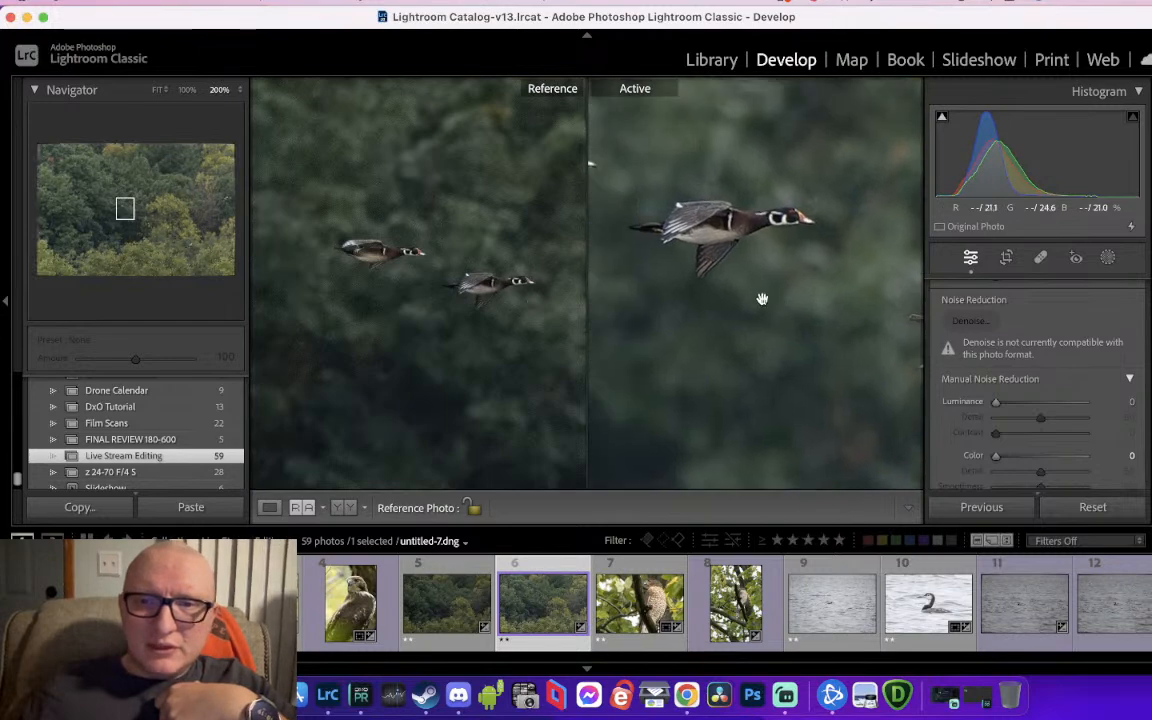
drag(450, 342, 483, 357)
click(422, 409)
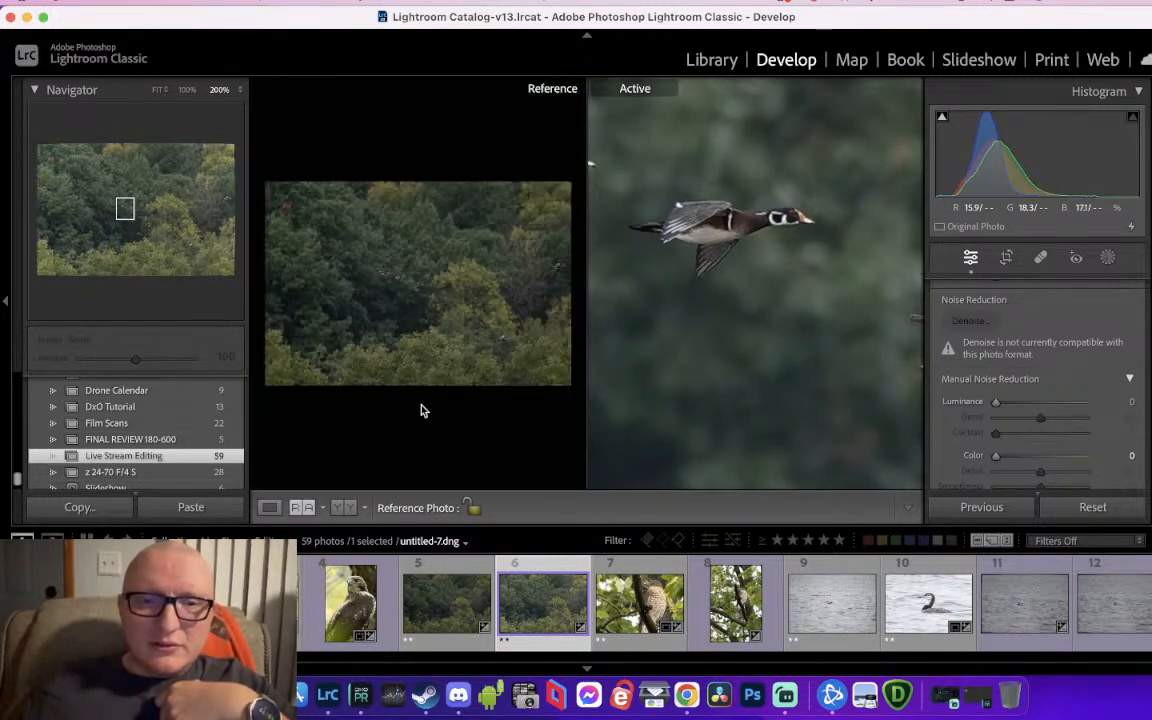
Return to the single-photo view of untitled-7.dng and crop it around the central group of flying ducks
click(270, 508)
click(468, 326)
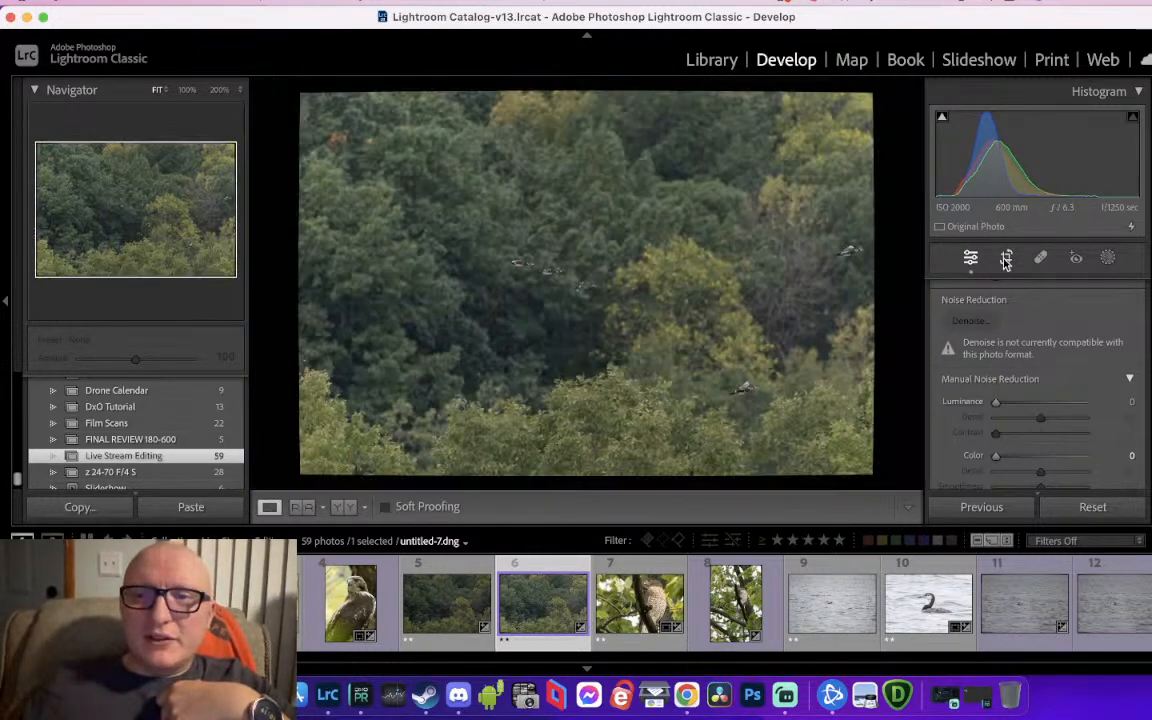
key(r)
drag(868, 97, 731, 237)
drag(581, 306, 388, 455)
key(r)
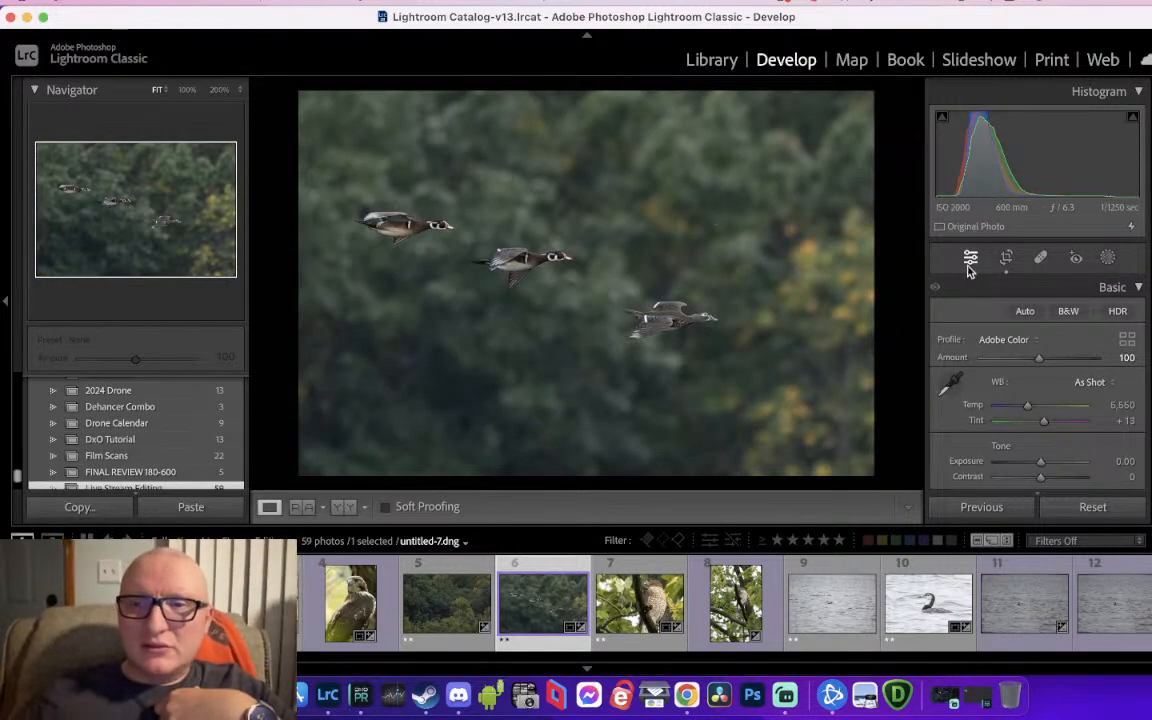
Tighten the crop of untitled-7.dng around the three flying ducks
click(1009, 258)
drag(656, 329, 638, 316)
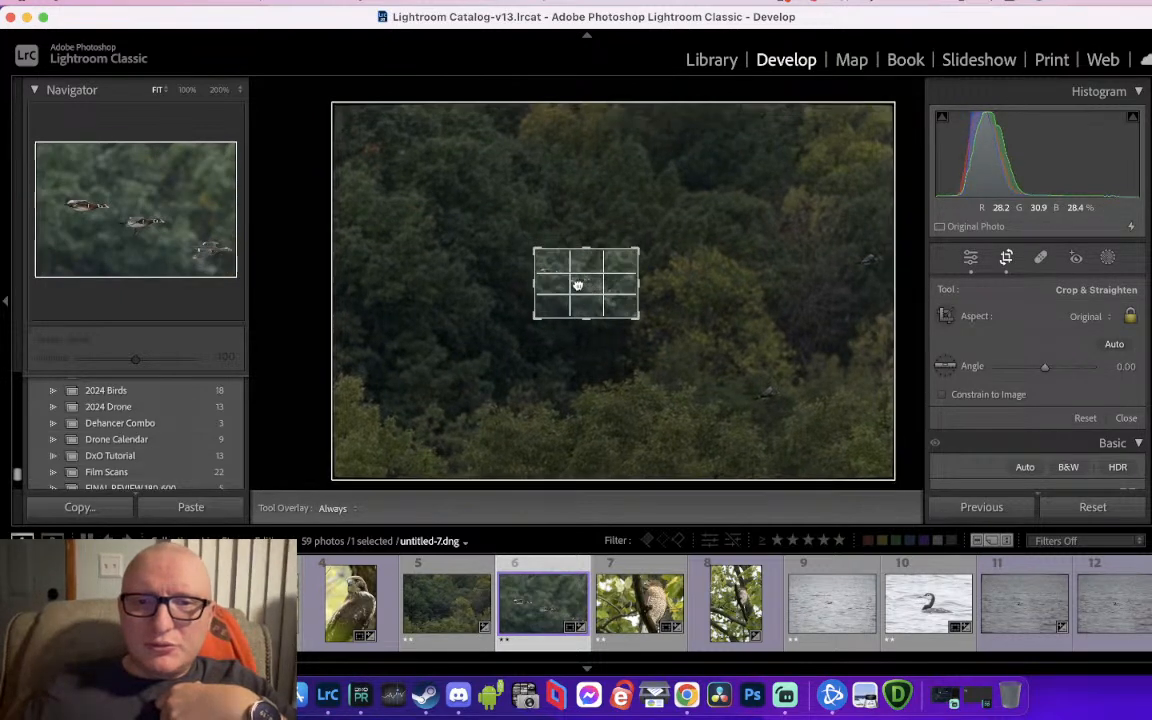
double_click(577, 285)
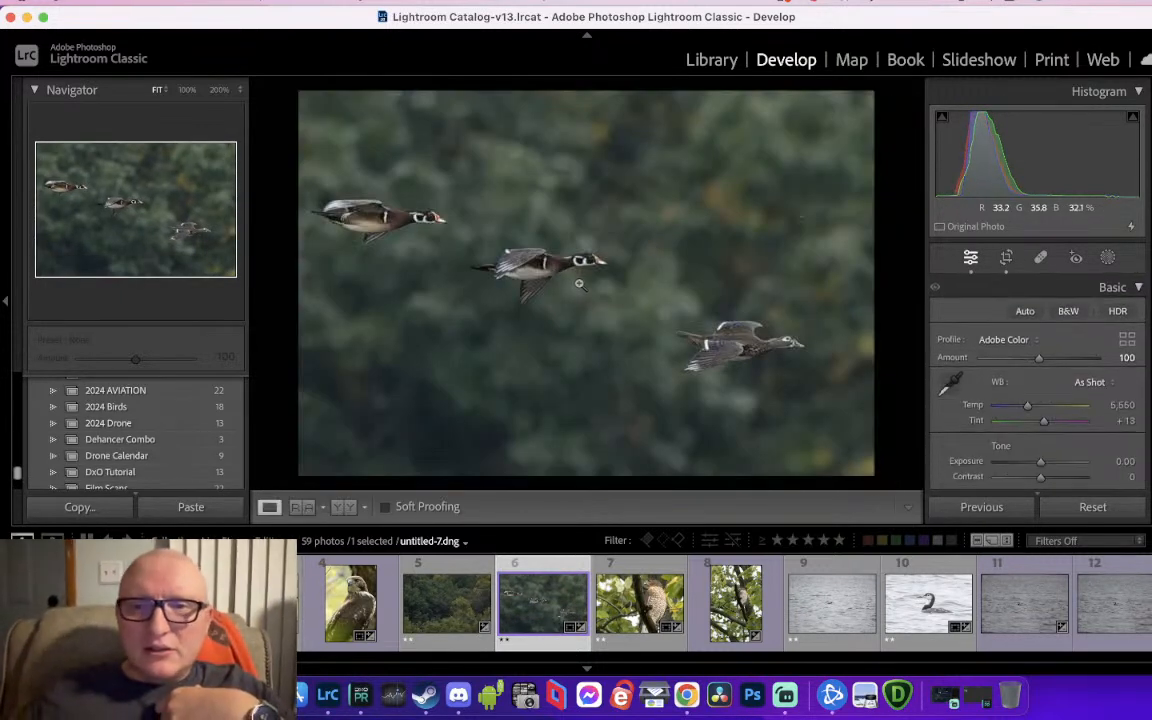
Try a Select Subject mask on the three ducks and remove it before leaving masking
click(1108, 258)
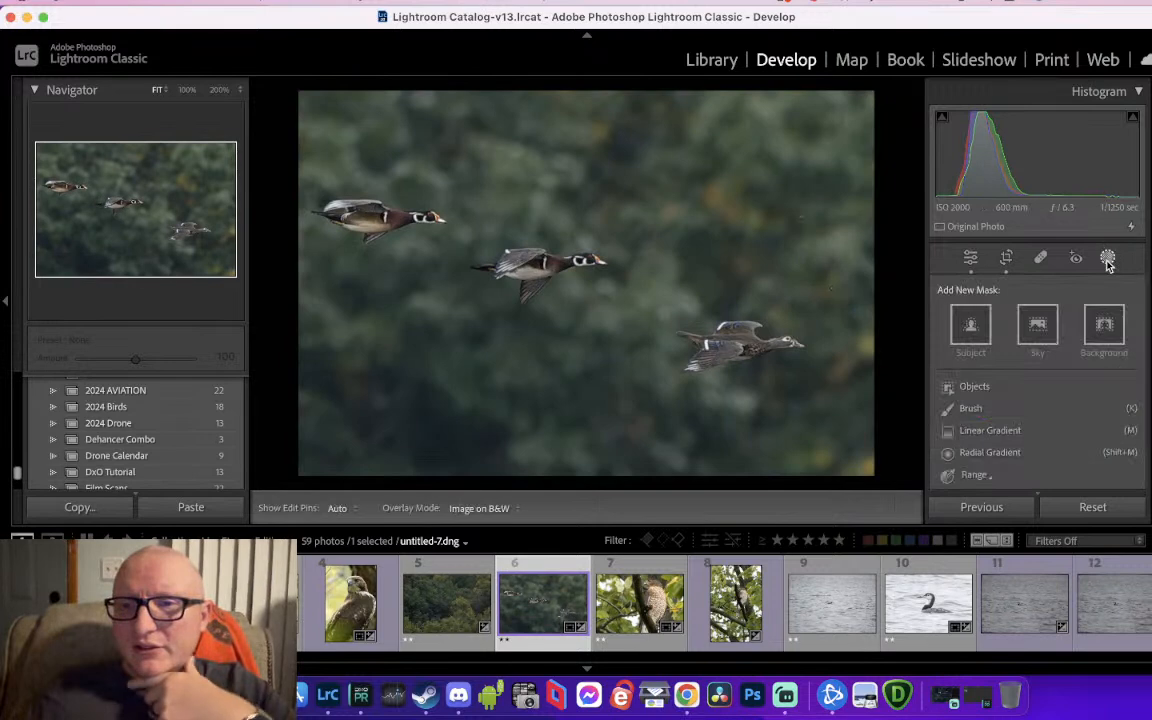
click(970, 343)
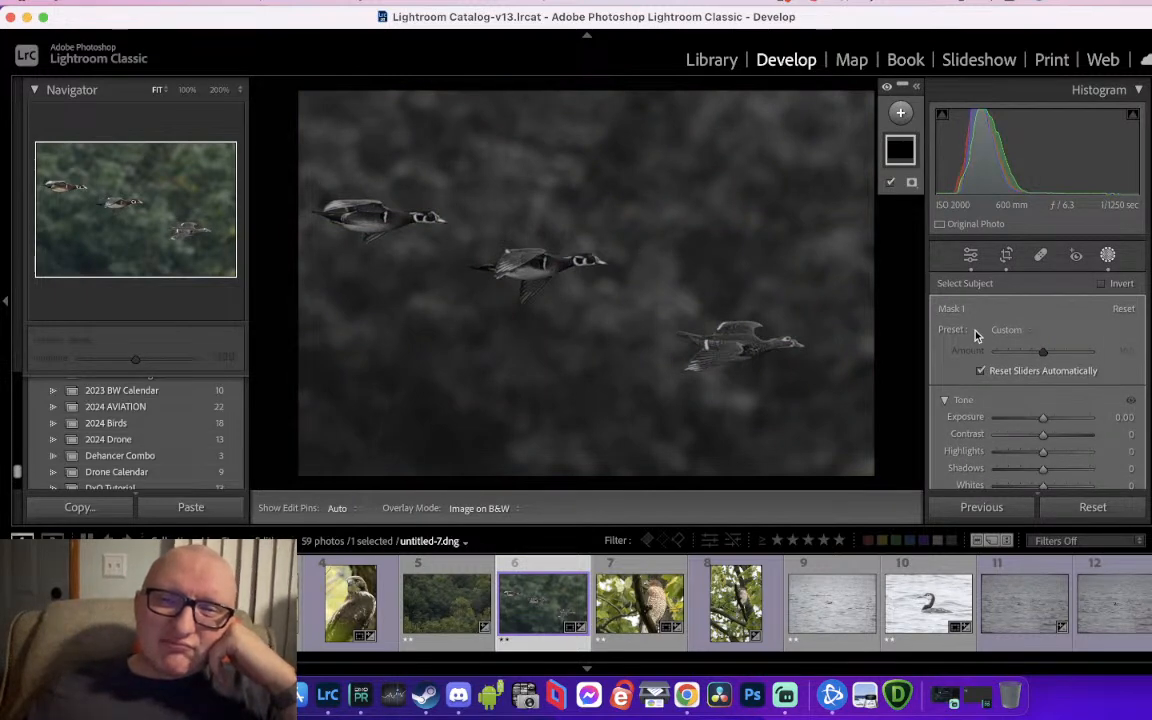
click(900, 153)
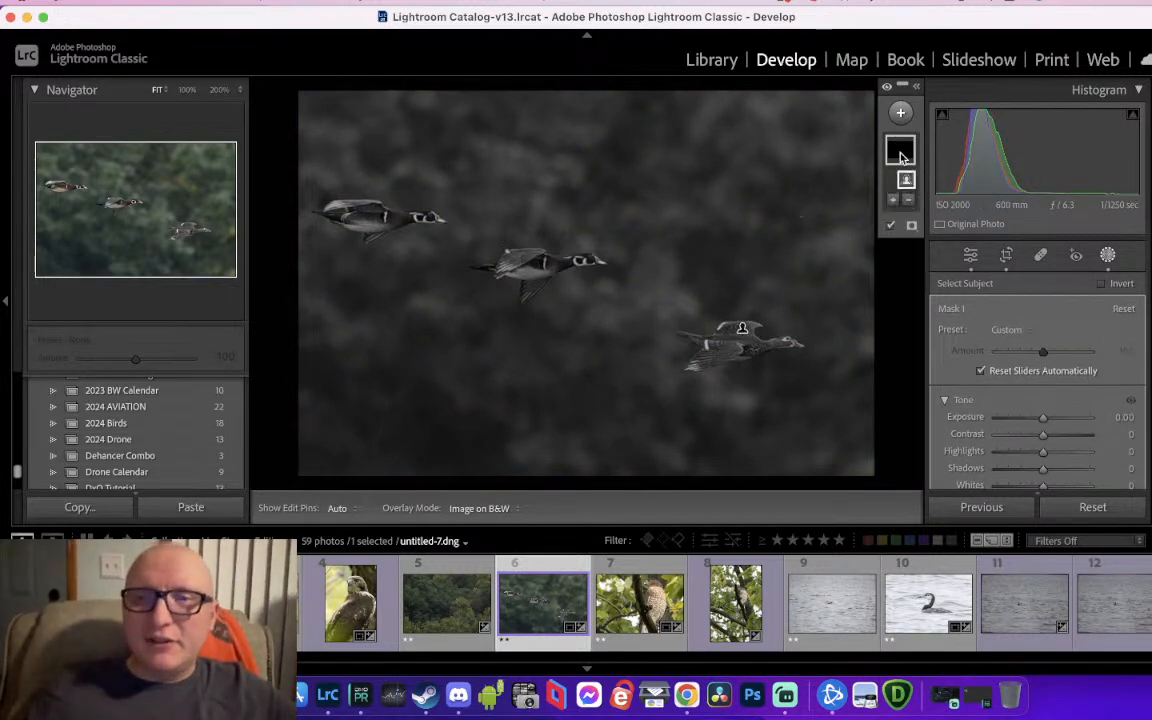
click(901, 157)
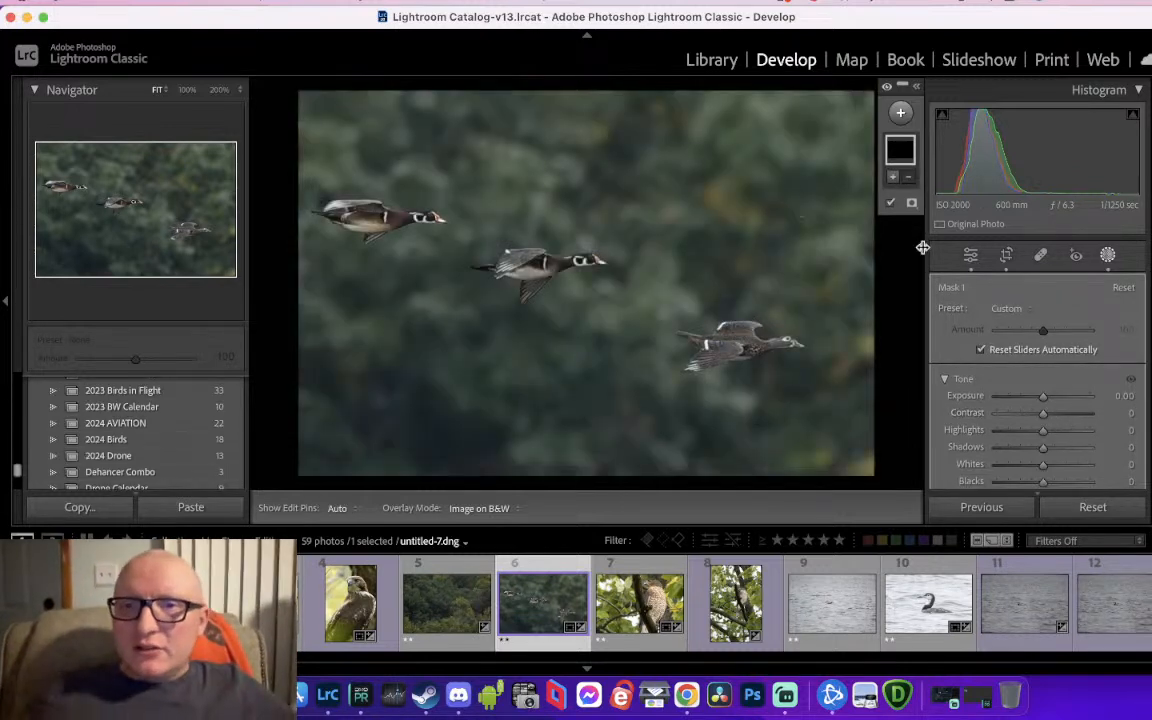
click(1108, 254)
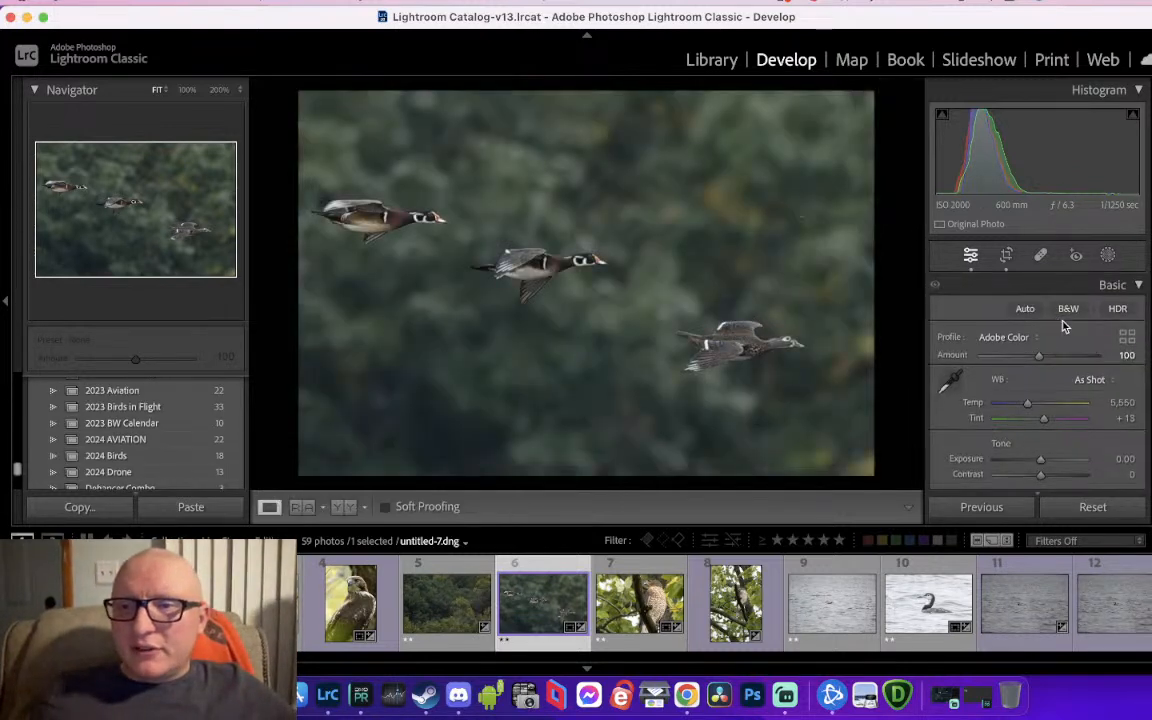
Look through the Color Mixer, Color Grading, Detail, Lens Corrections and Transform settings for the duck photo
scroll(1040, 320, down, 10)
scroll(1063, 326, down, 8)
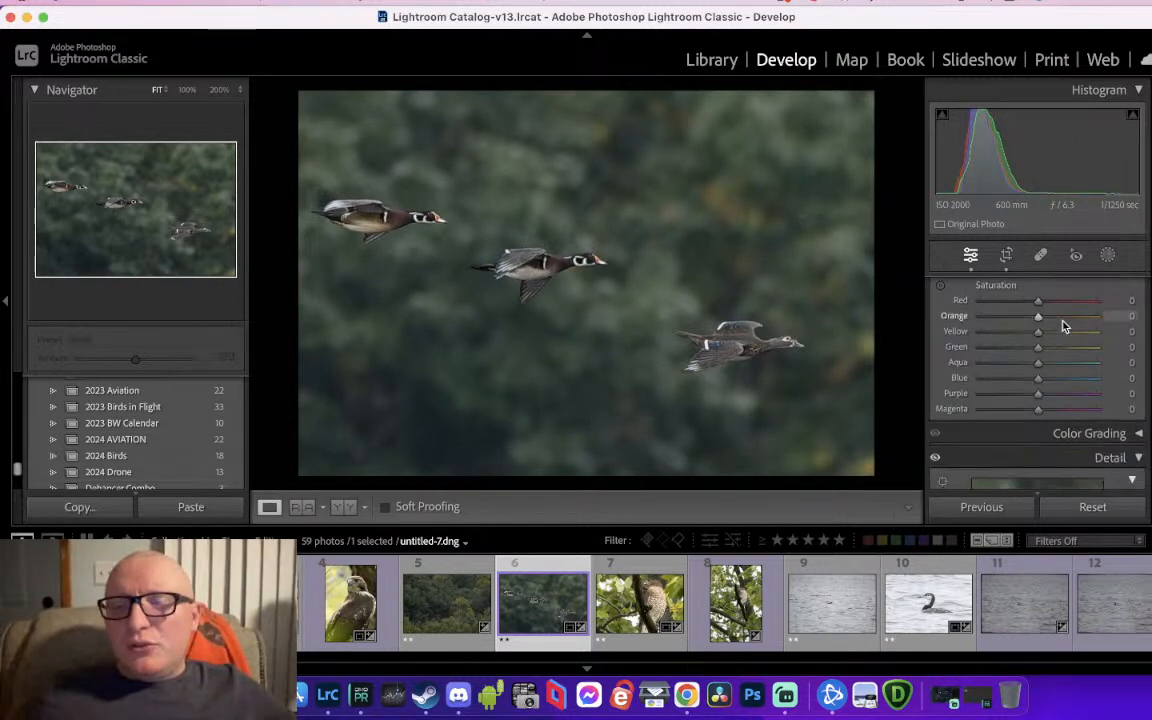
scroll(1063, 326, down, 8)
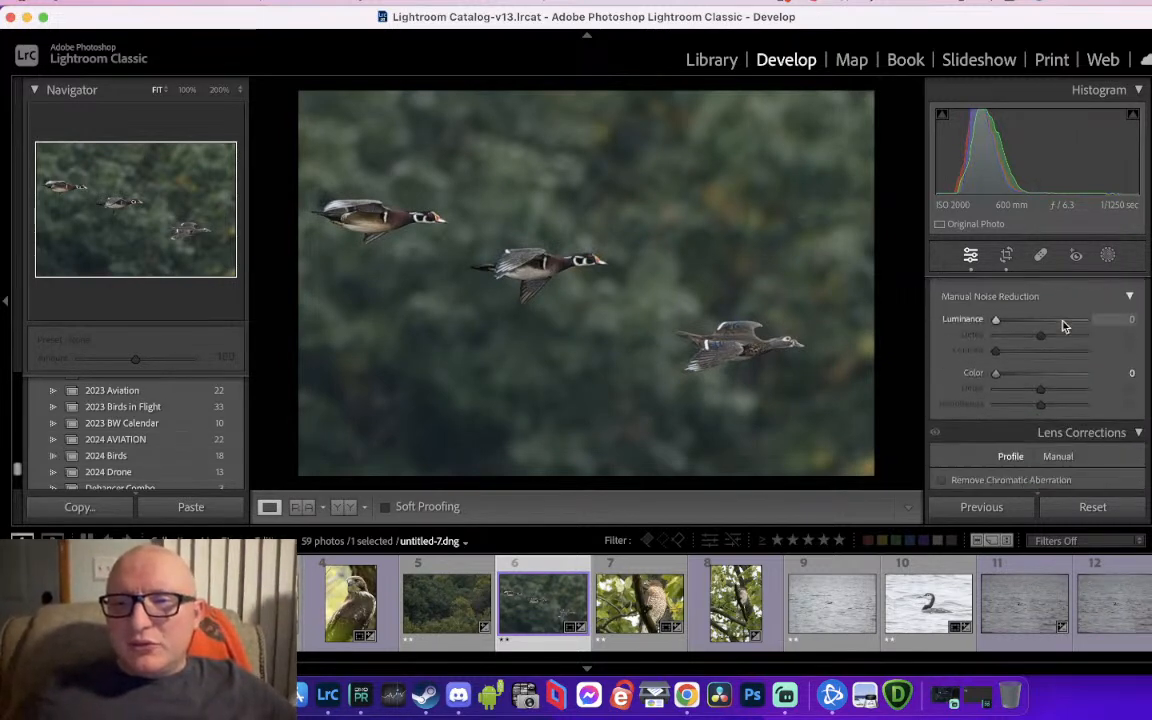
scroll(1063, 326, up, 20)
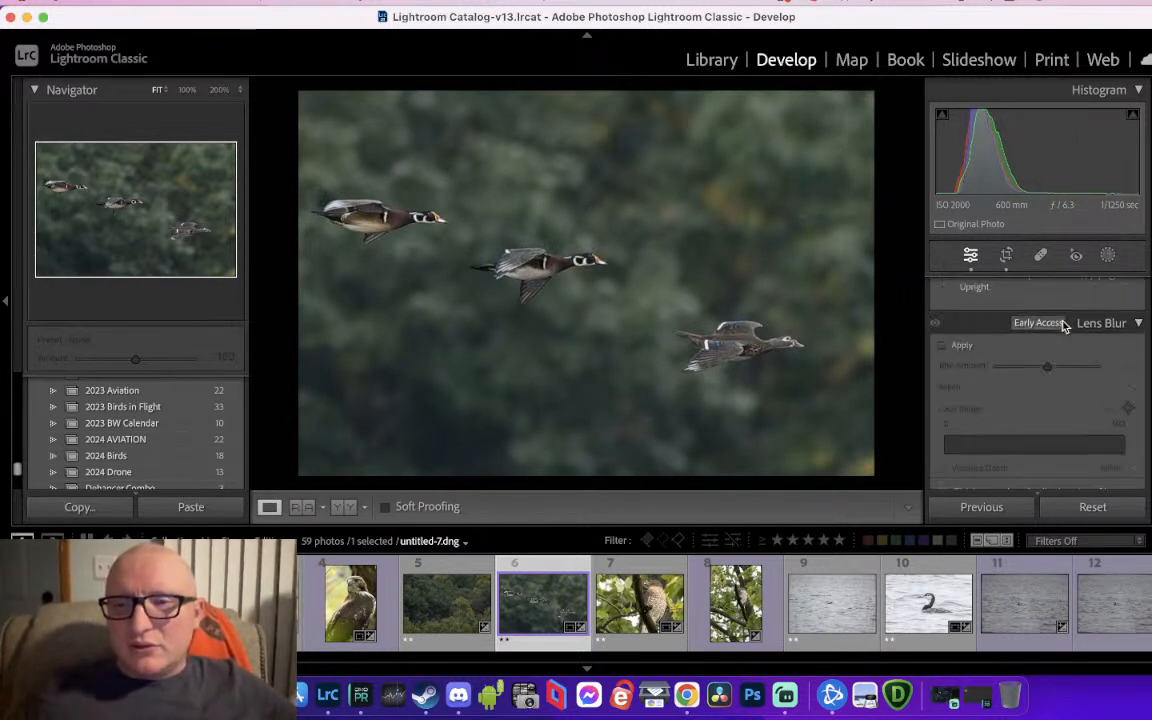
scroll(1063, 326, down, 10)
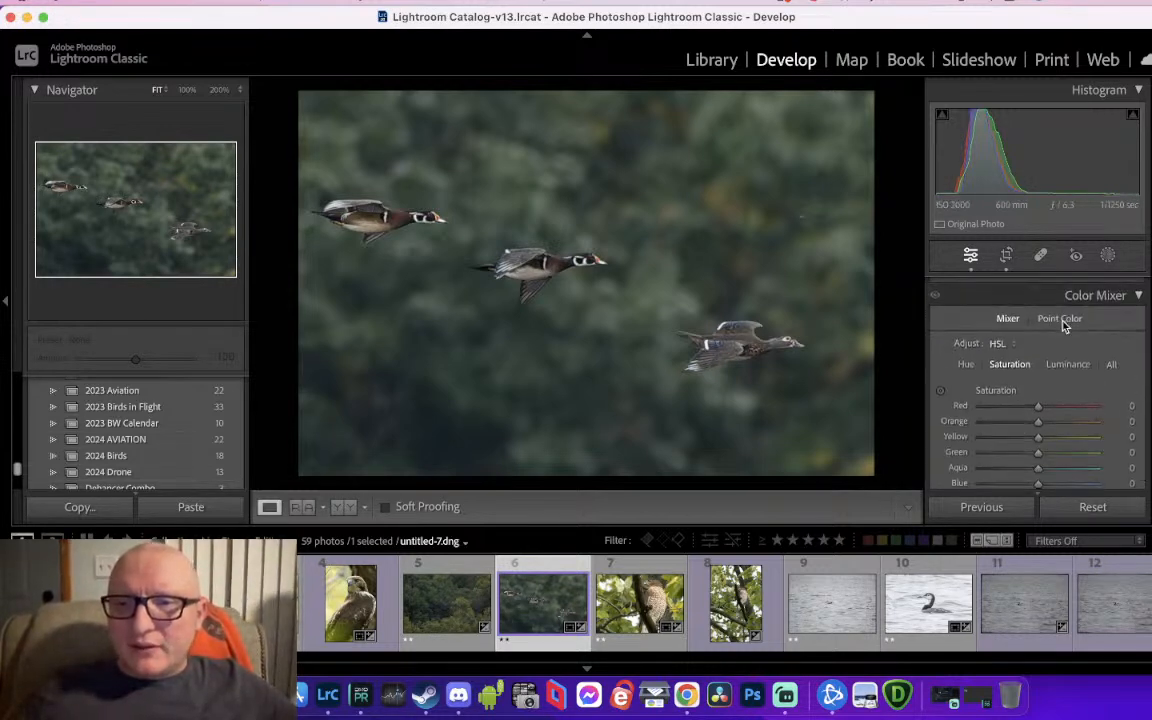
click(1066, 320)
click(1007, 320)
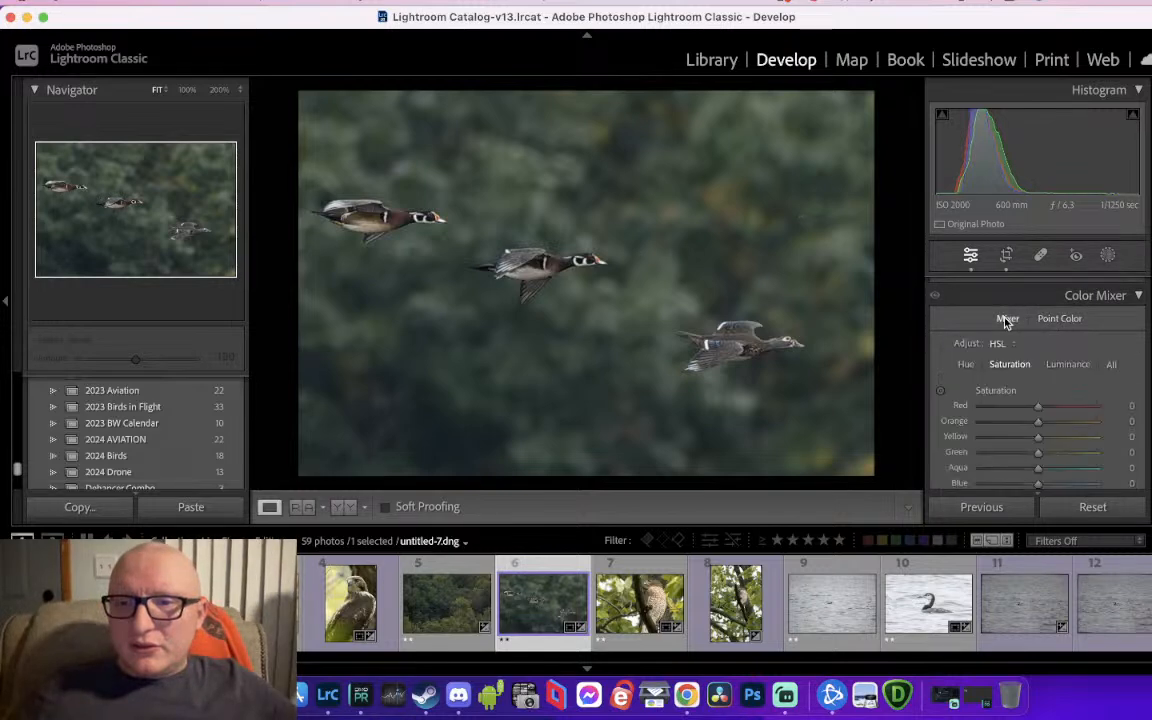
scroll(1043, 361, down, 8)
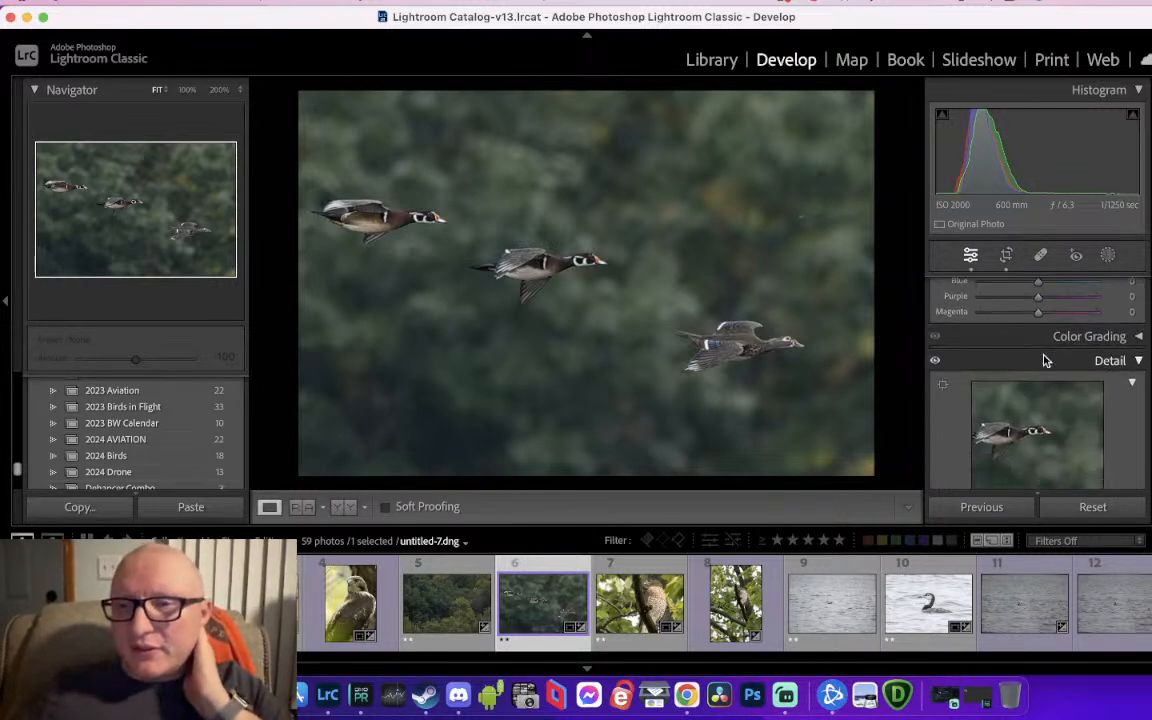
scroll(1088, 338, down, 10)
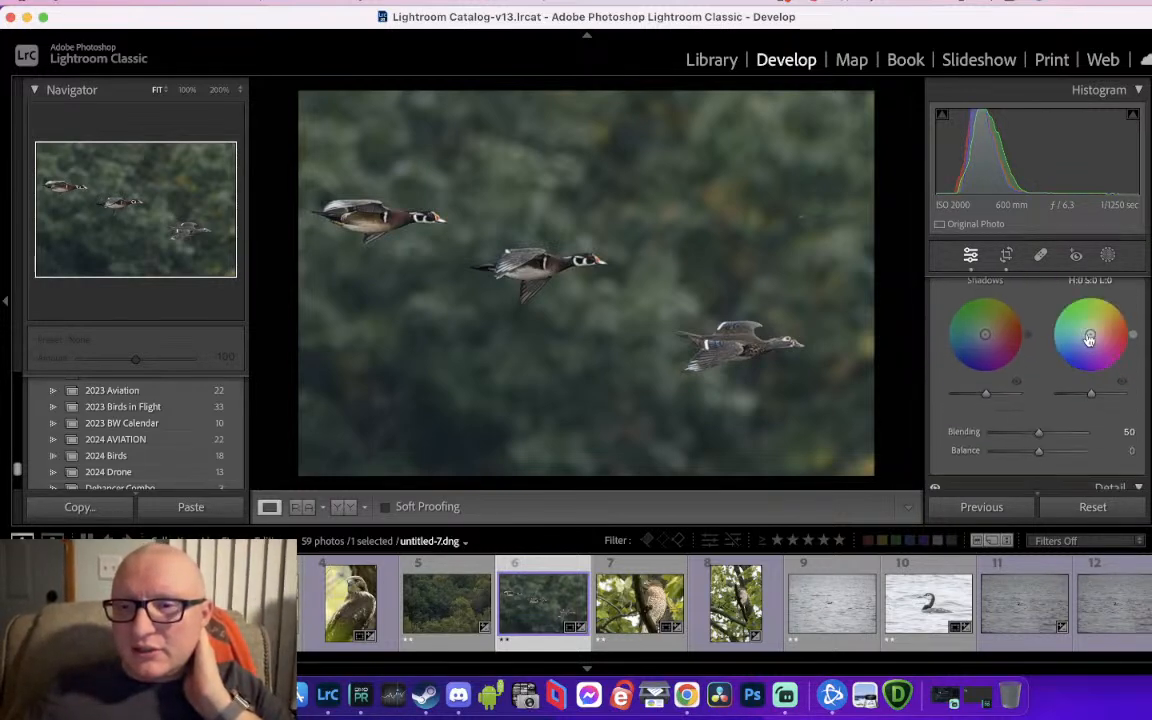
scroll(1087, 333, down, 2)
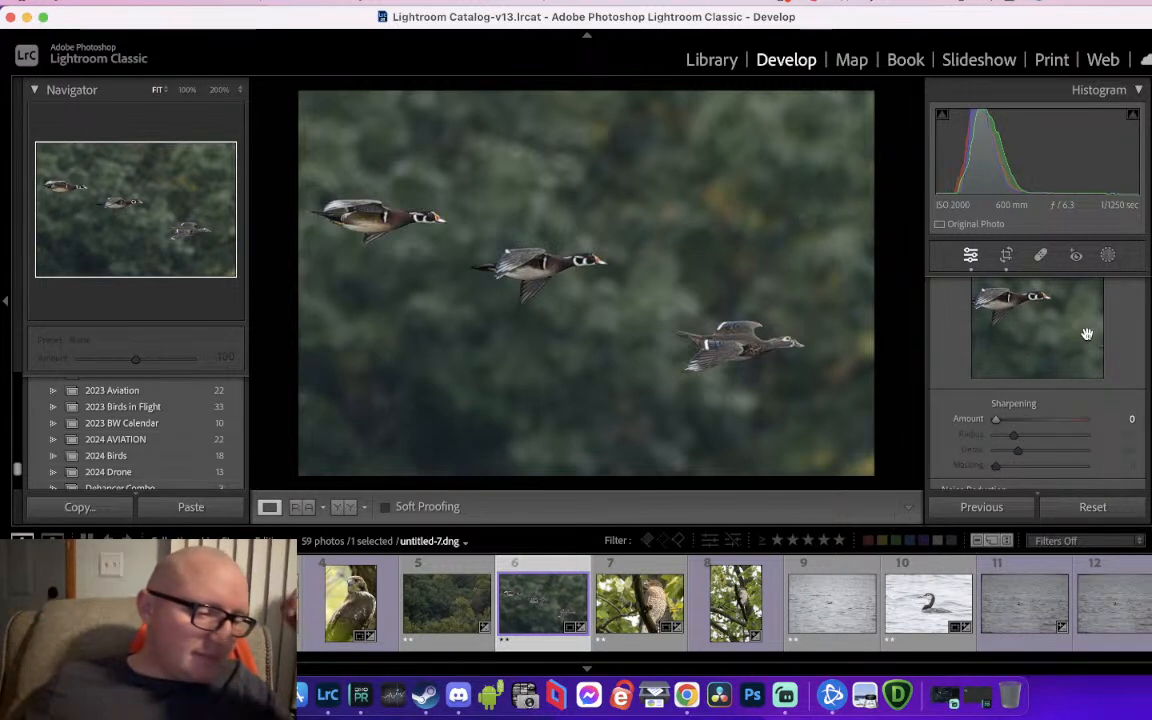
scroll(1087, 333, down, 10)
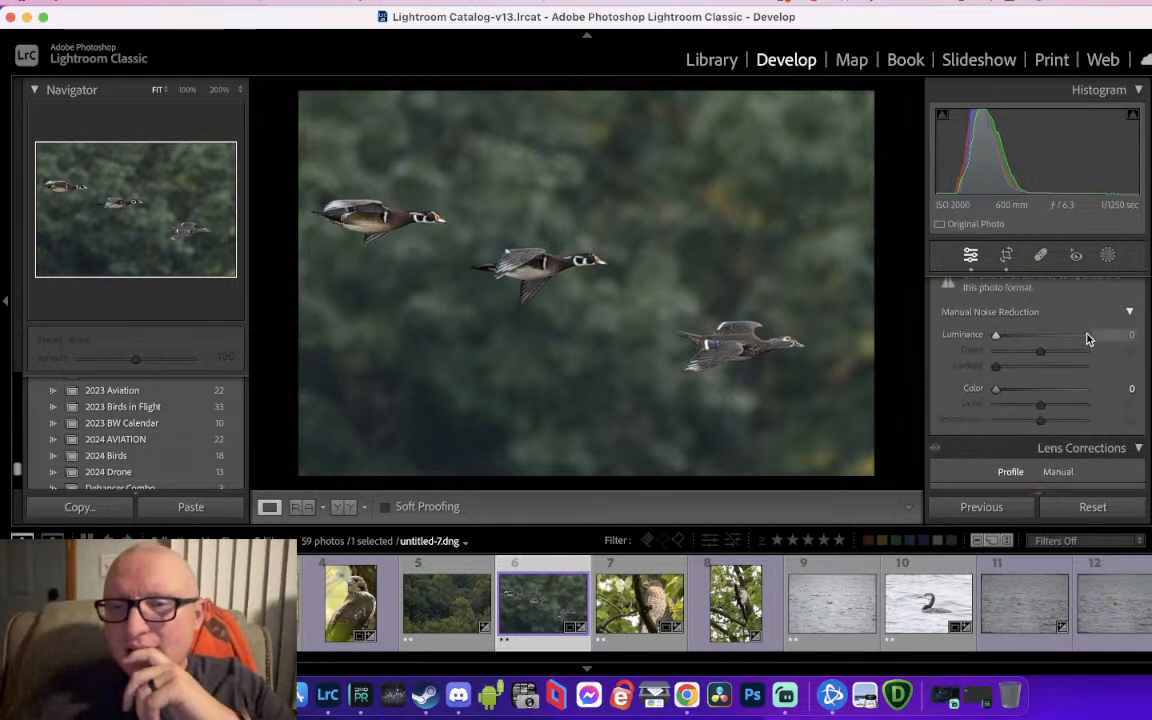
scroll(1087, 339, down, 3)
click(1061, 316)
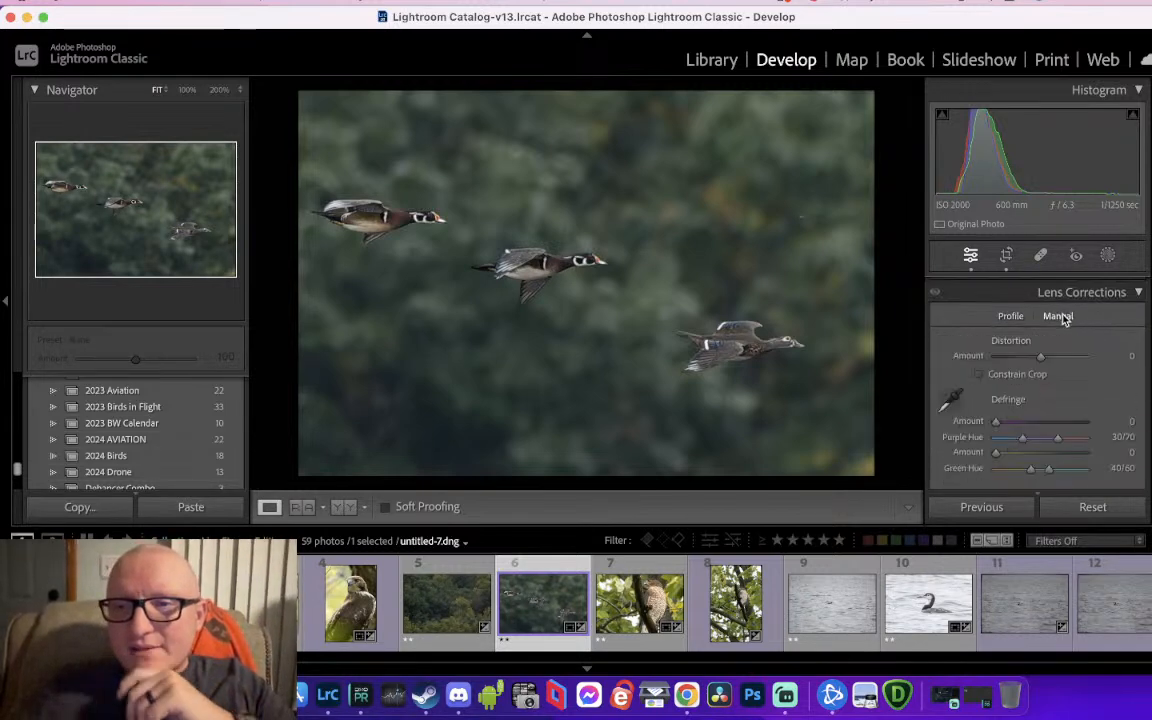
scroll(1024, 320, down, 4)
scroll(1024, 320, down, 5)
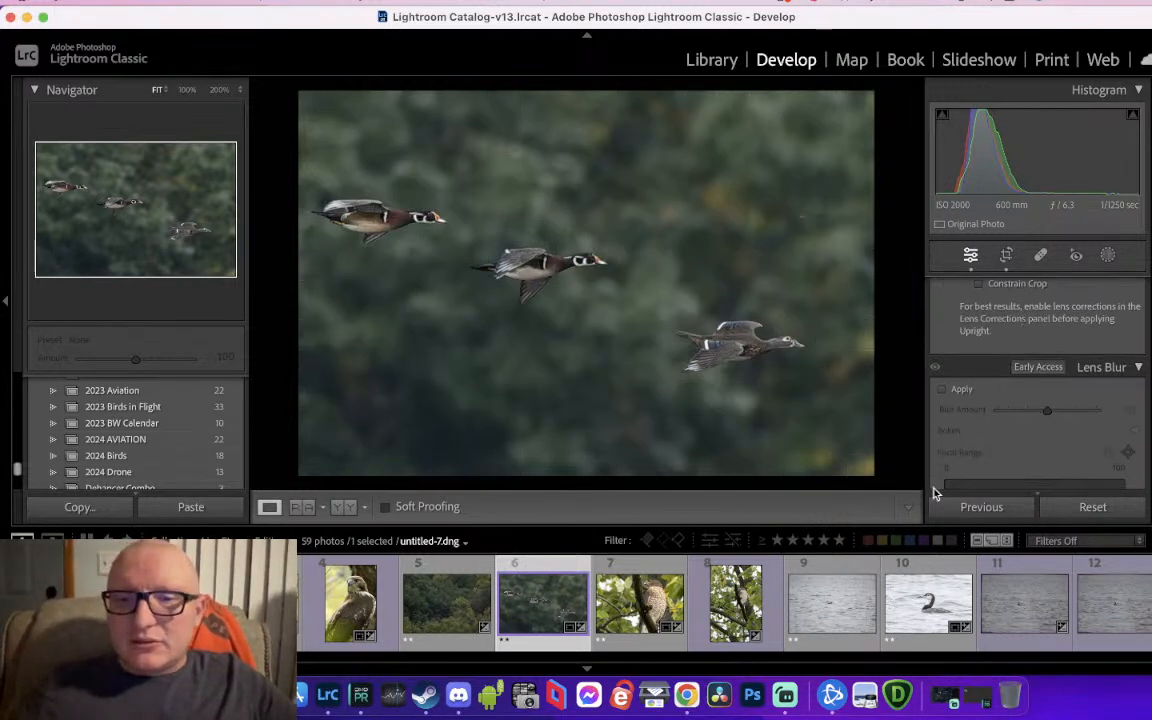
Hide the filmstrip, apply Lens Blur to the duck photo and inspect the blurred ducks up close
click(586, 671)
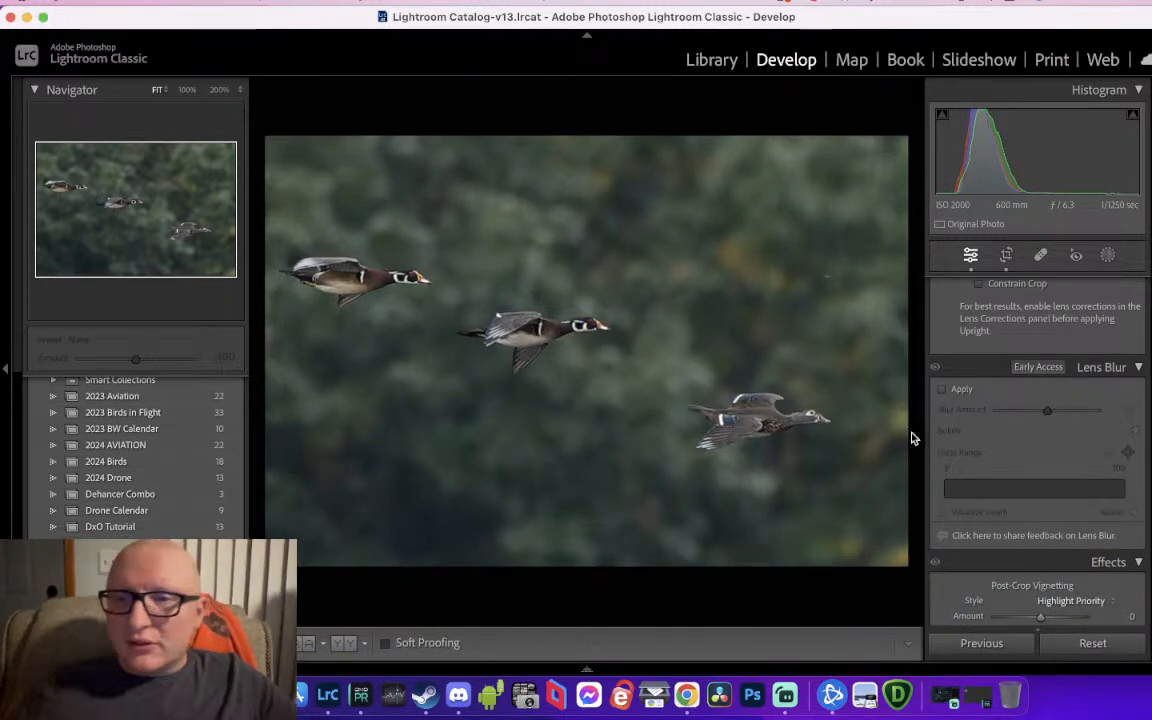
scroll(1084, 443, up, 2)
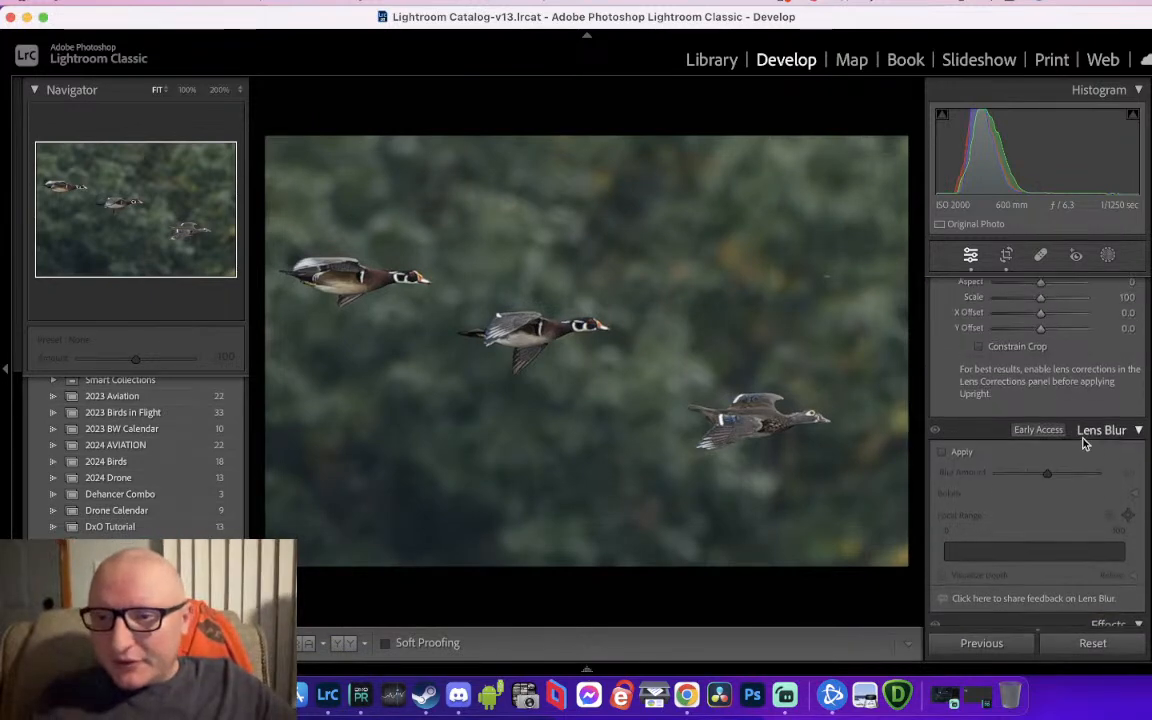
click(1095, 434)
click(1095, 434)
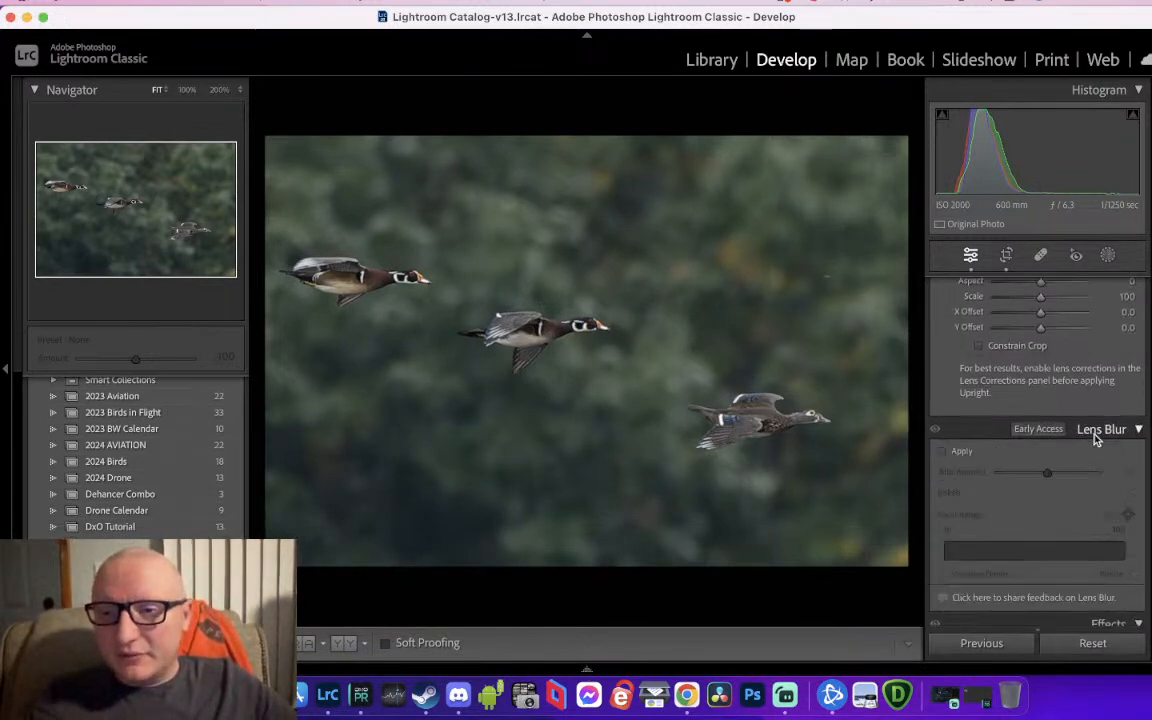
click(944, 452)
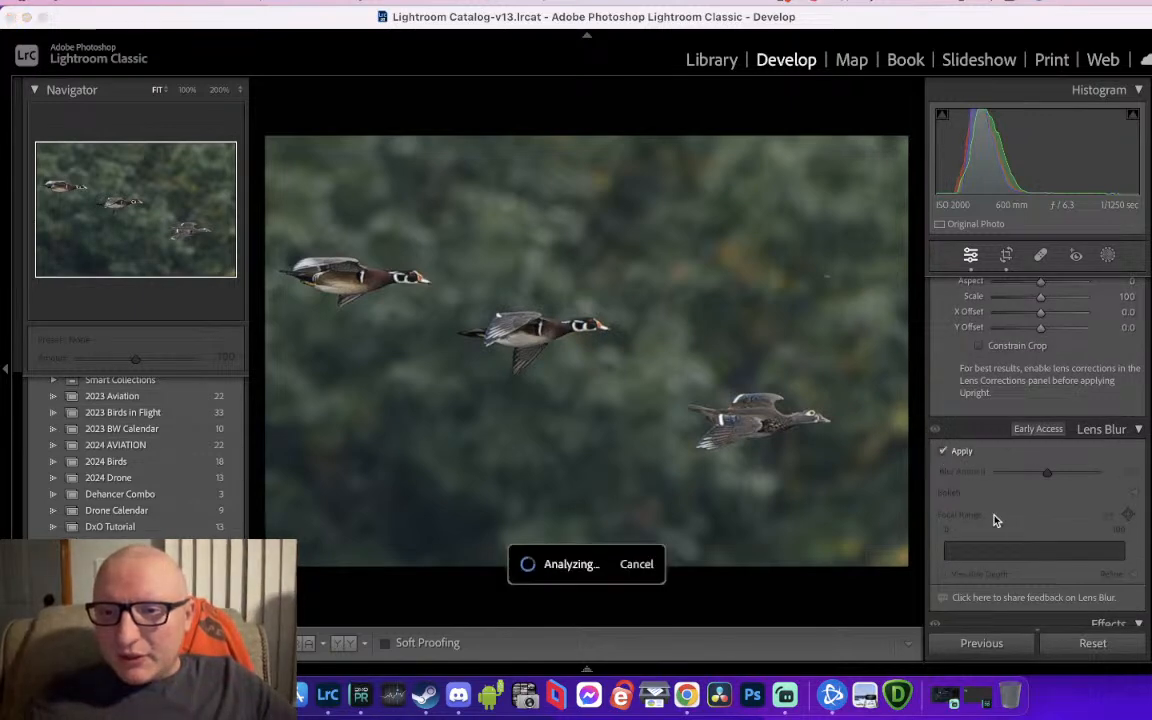
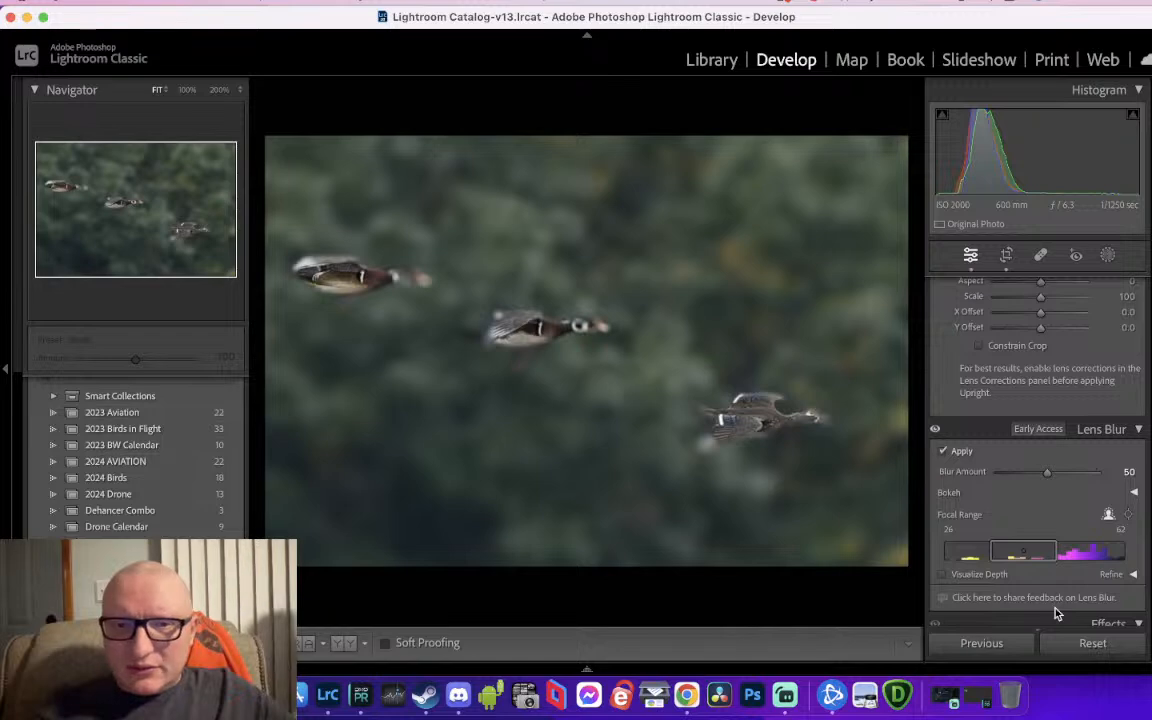
click(503, 337)
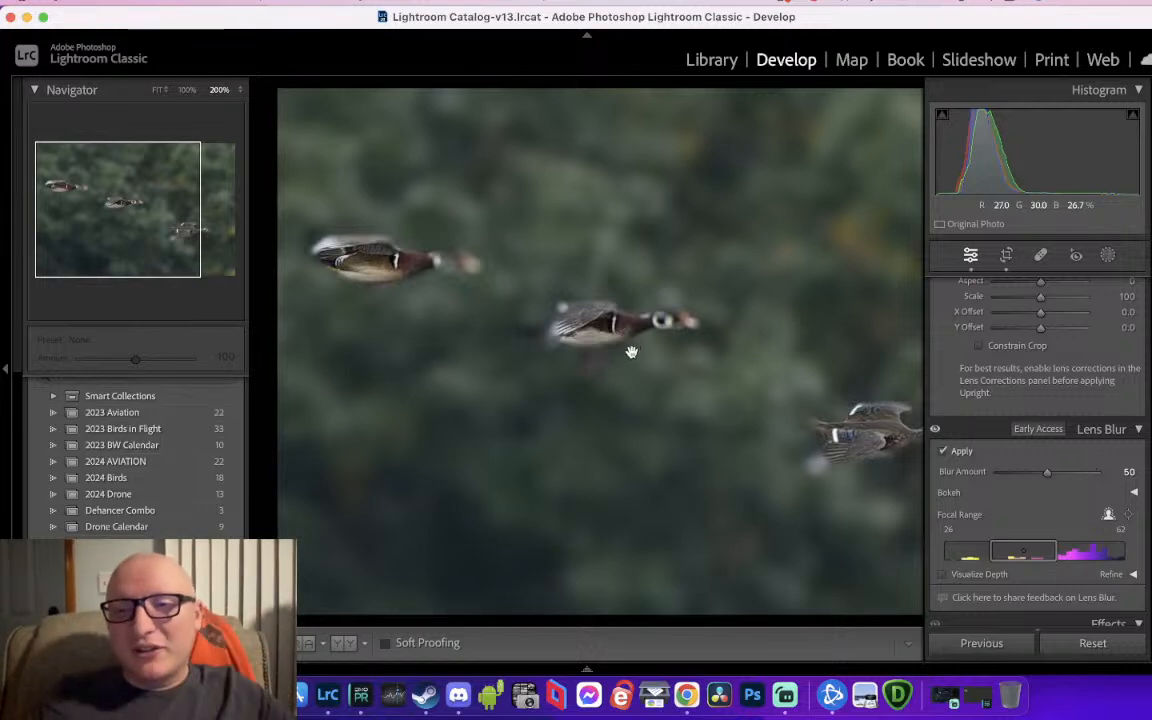
click(712, 398)
Try Lens Blur focal ranges of 8–44, 58–72, 44–58 and 82–96, and turn Lens Blur off
drag(1024, 553, 992, 556)
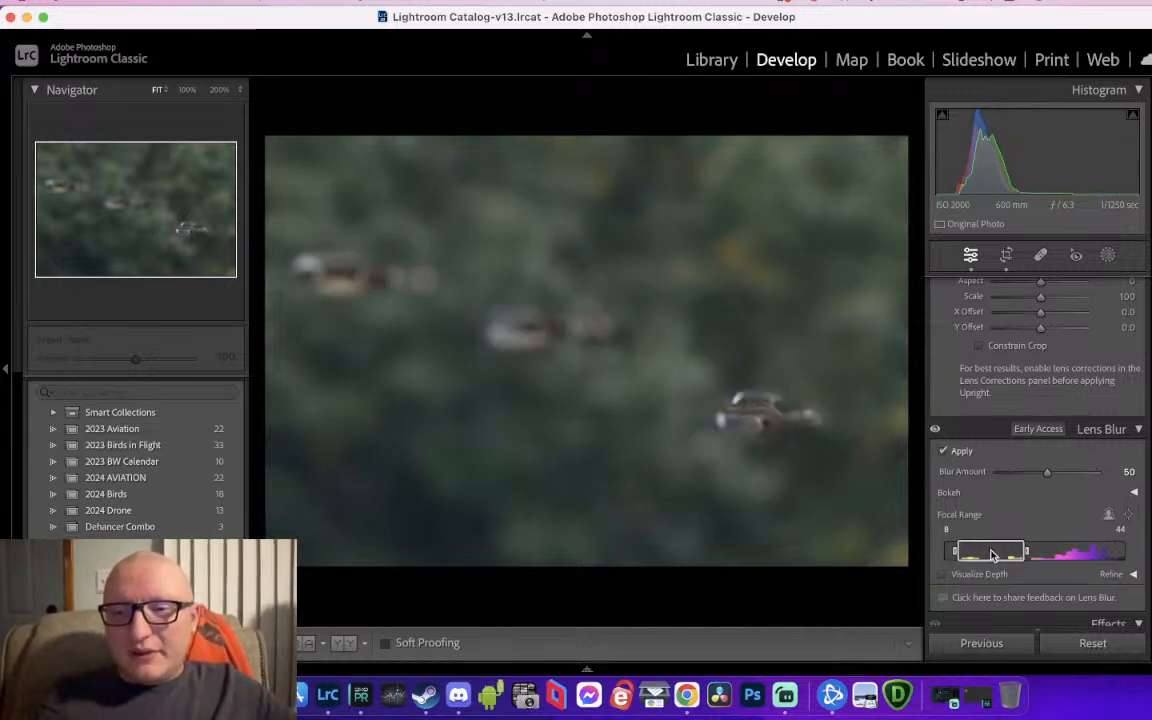
drag(992, 556, 1087, 548)
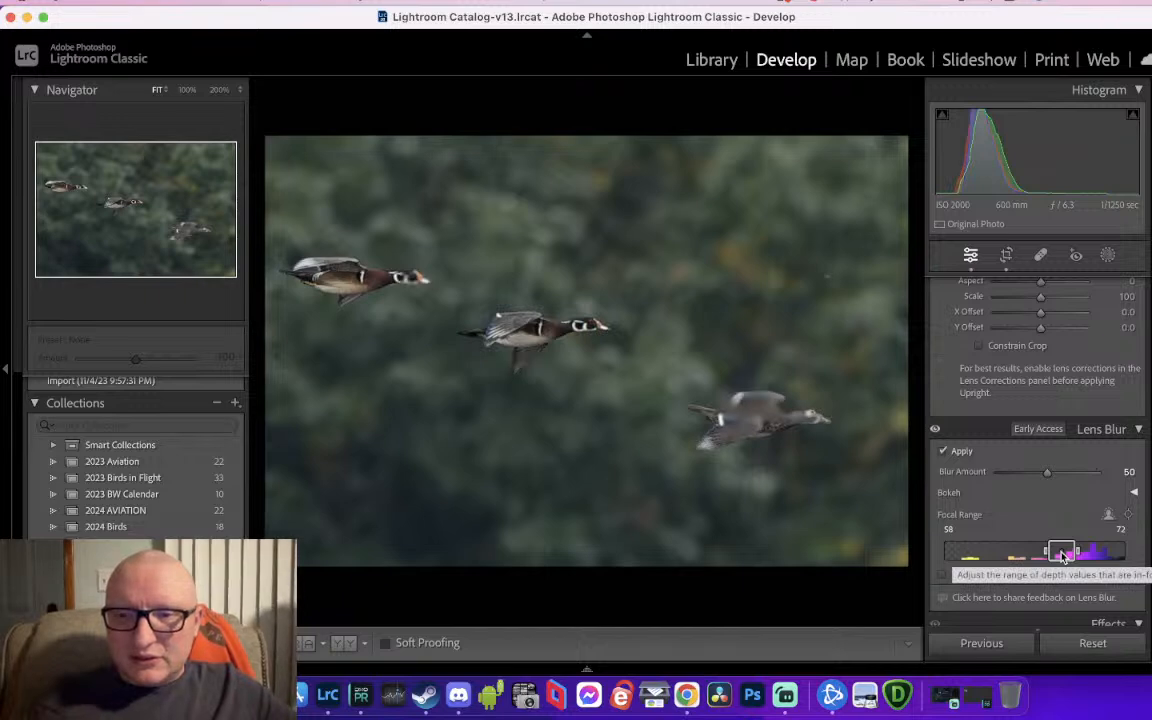
drag(1063, 556, 1037, 556)
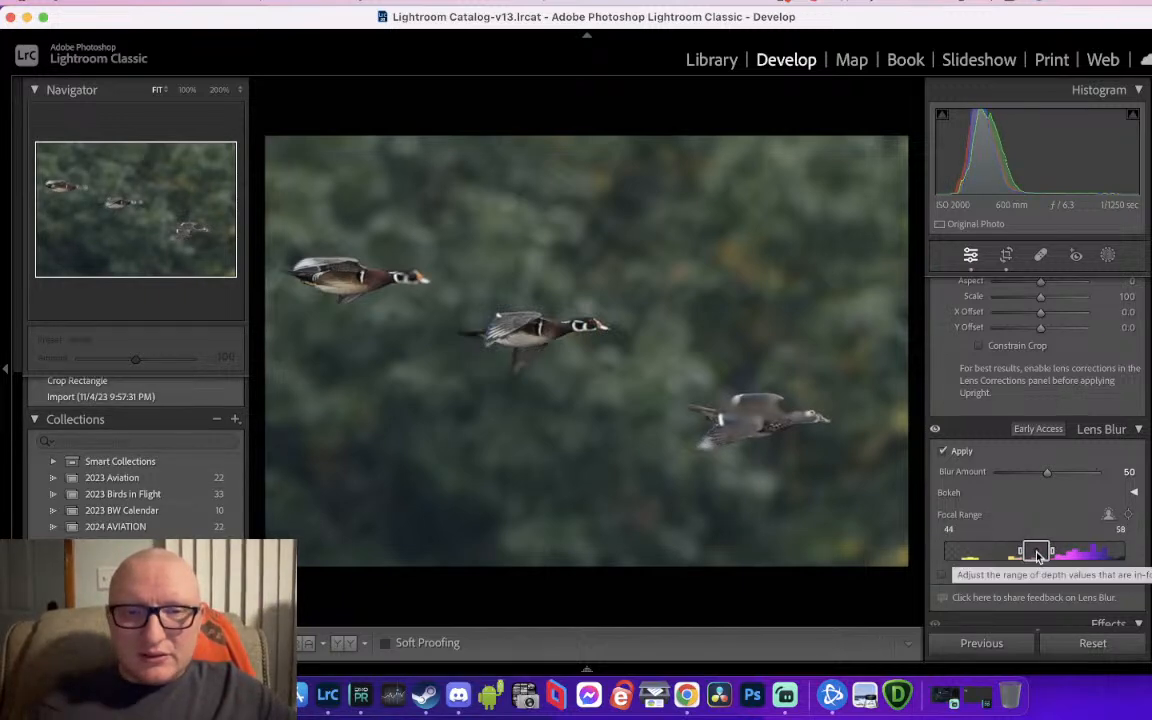
drag(1037, 556, 1107, 553)
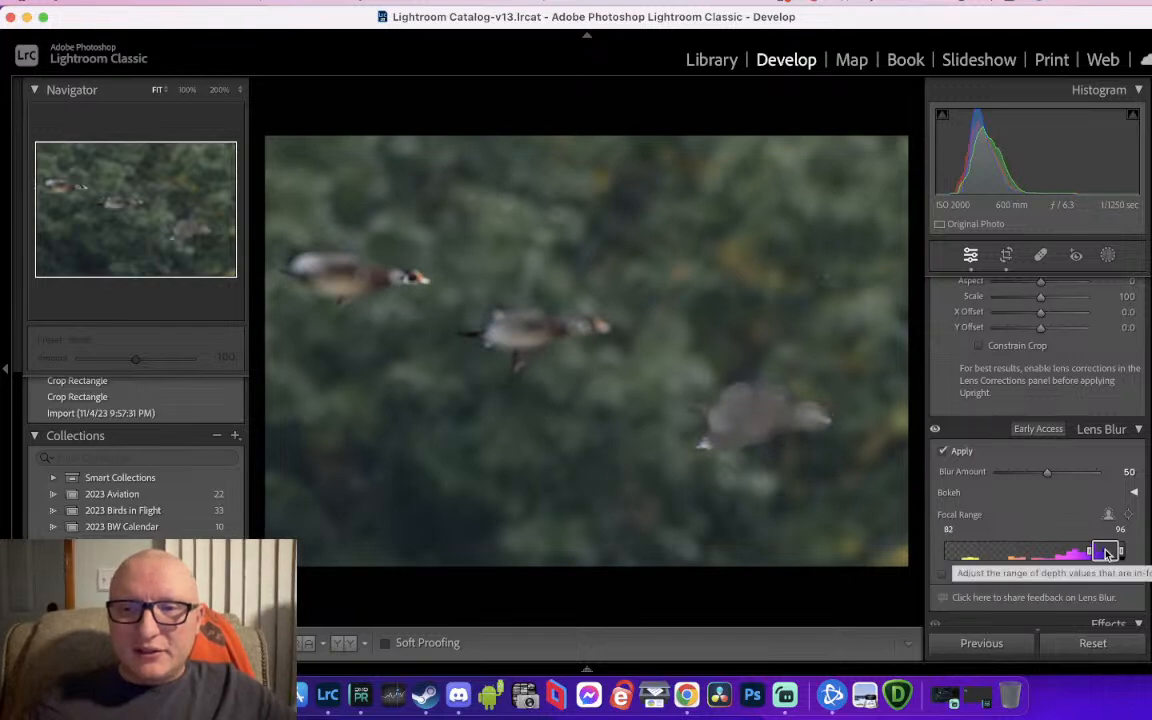
click(943, 452)
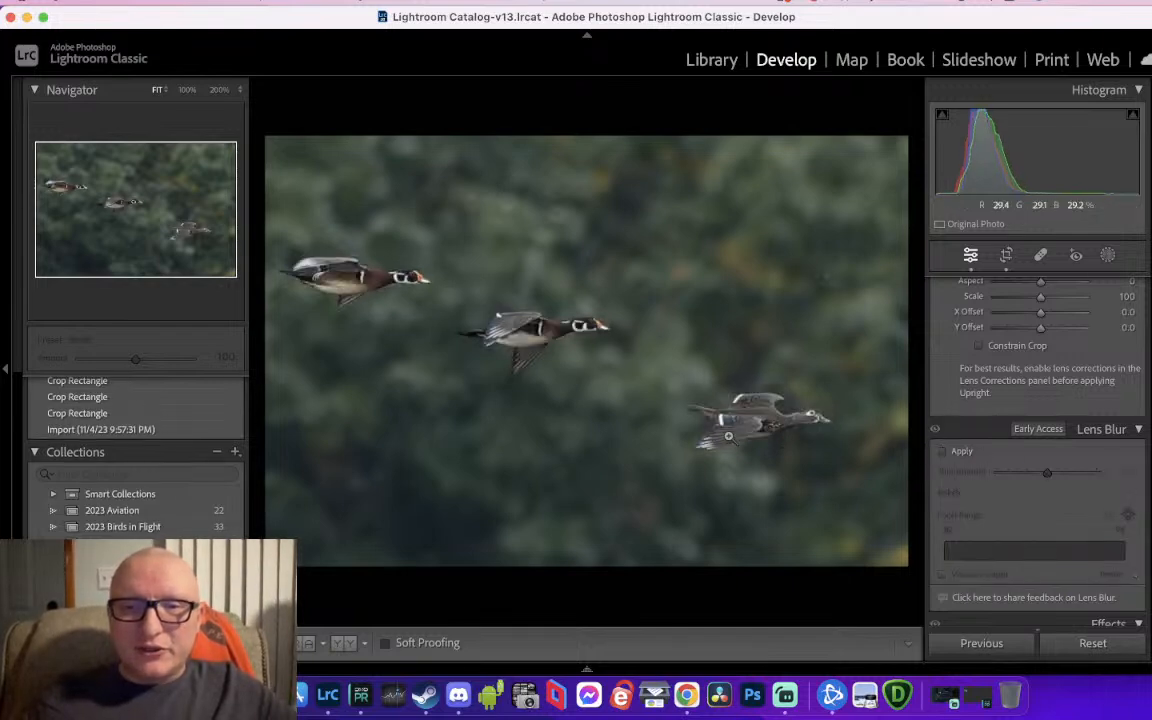
Inspect the ducks up close without Lens Blur and bring the filmstrip back
click(721, 439)
click(671, 495)
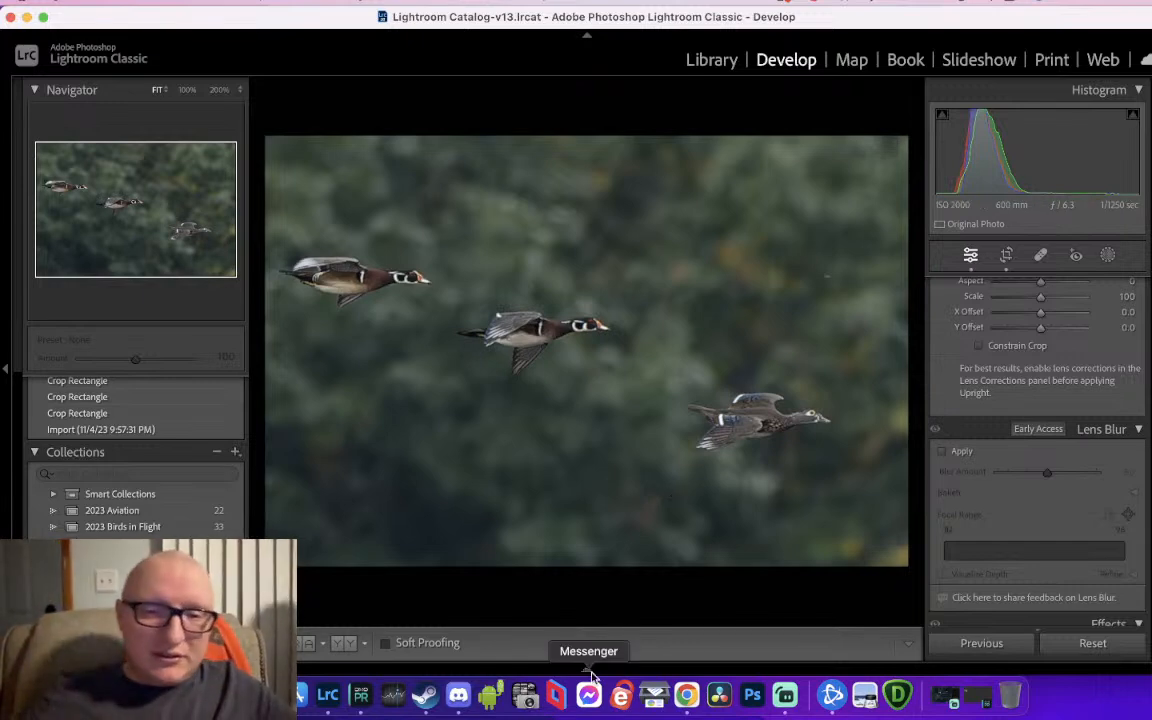
mouse_move(589, 672)
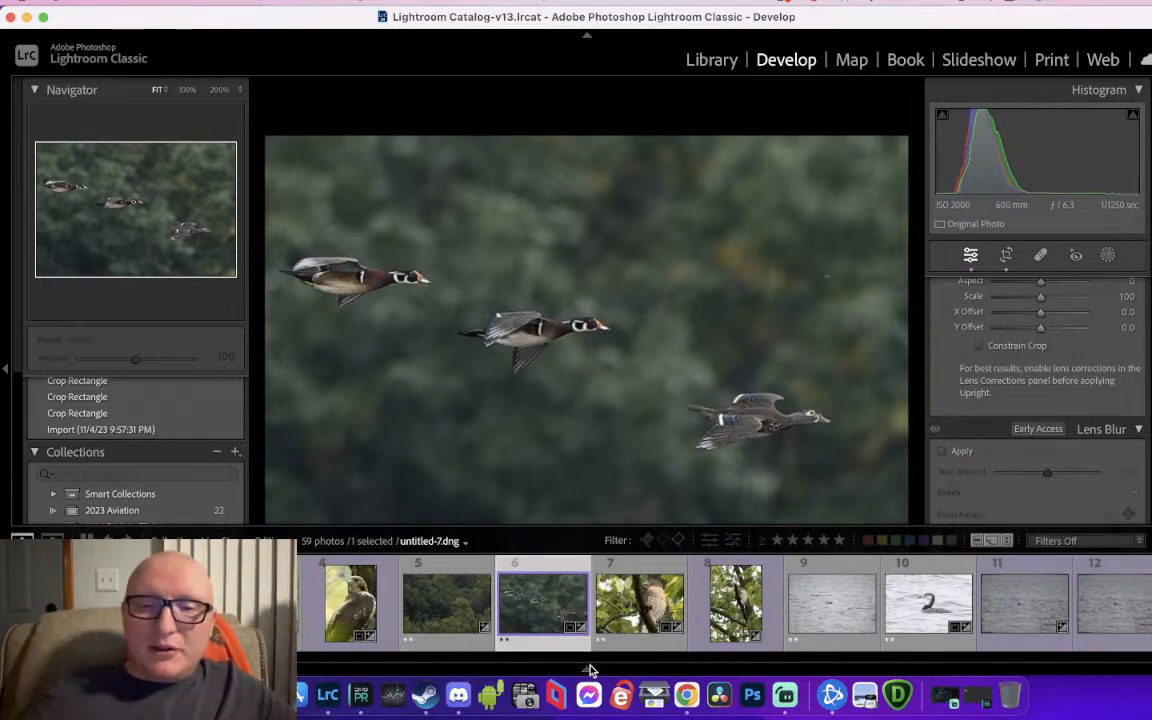
click(624, 248)
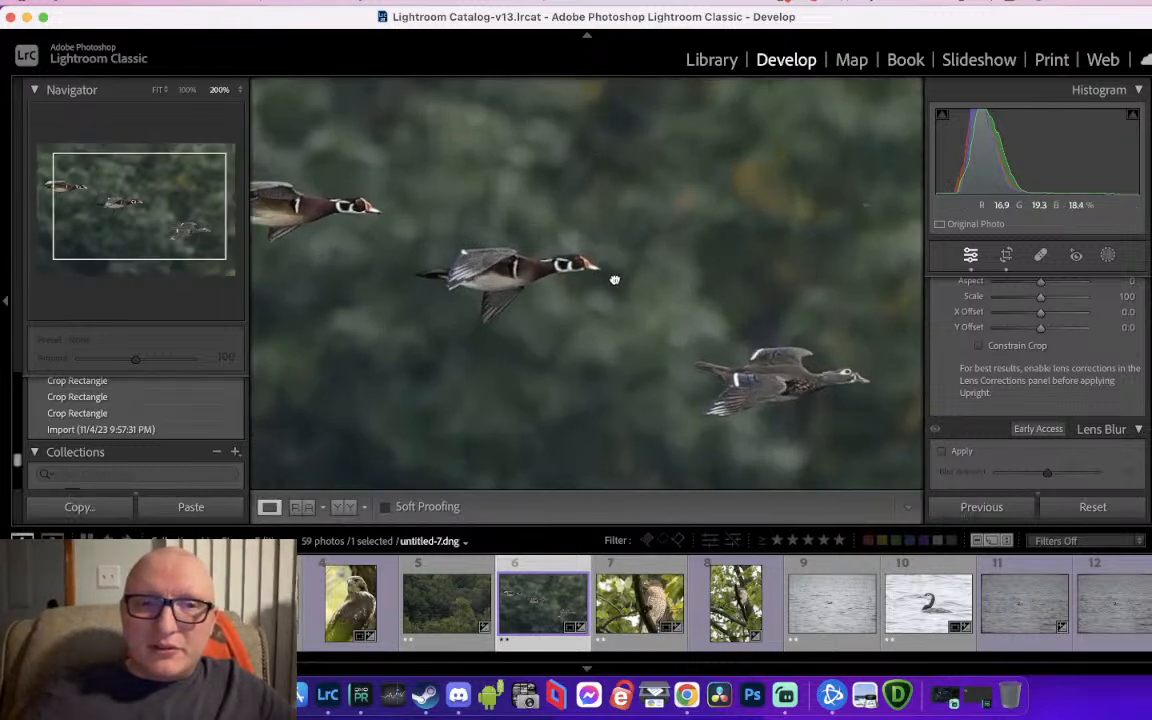
click(614, 278)
Restore the duck photo's crop to As Shot and open the hawk photo MWP_3981.NEF
key(r)
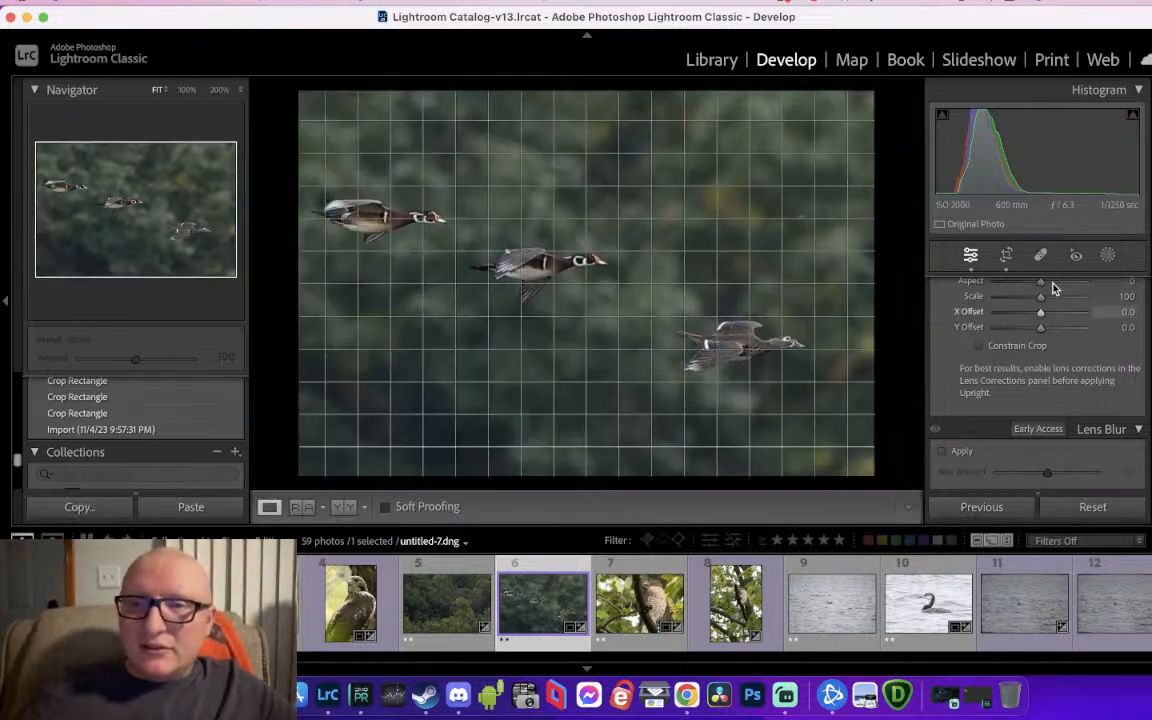
click(1094, 314)
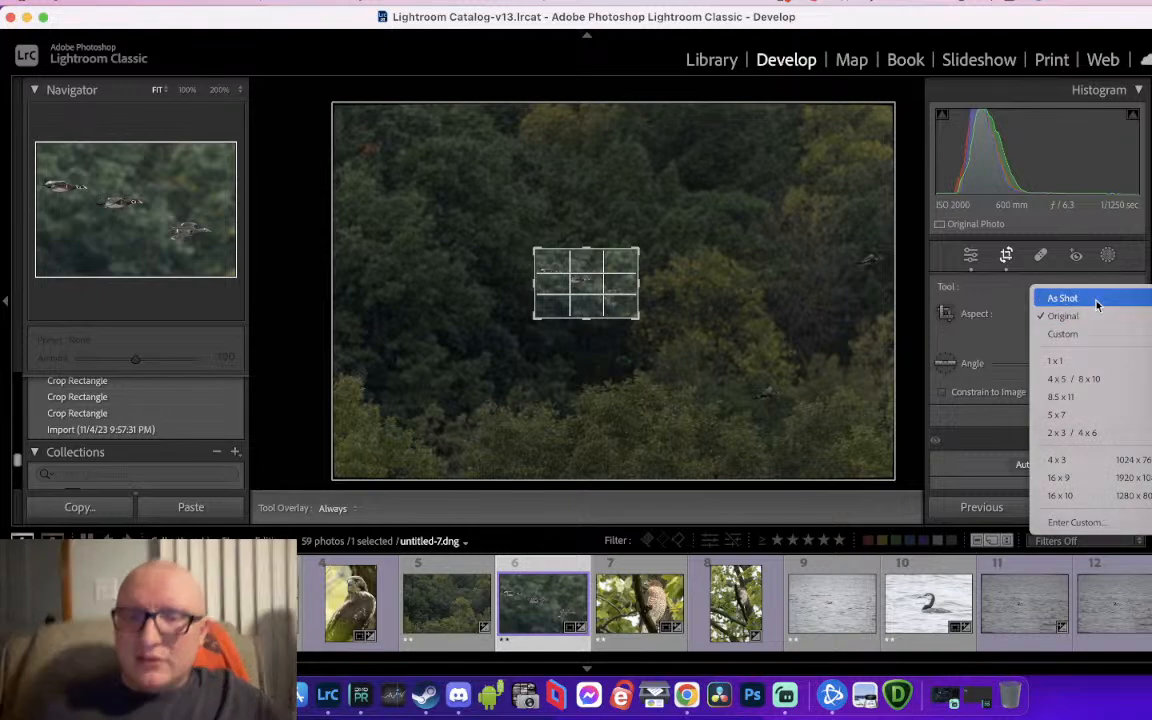
click(1093, 298)
click(632, 598)
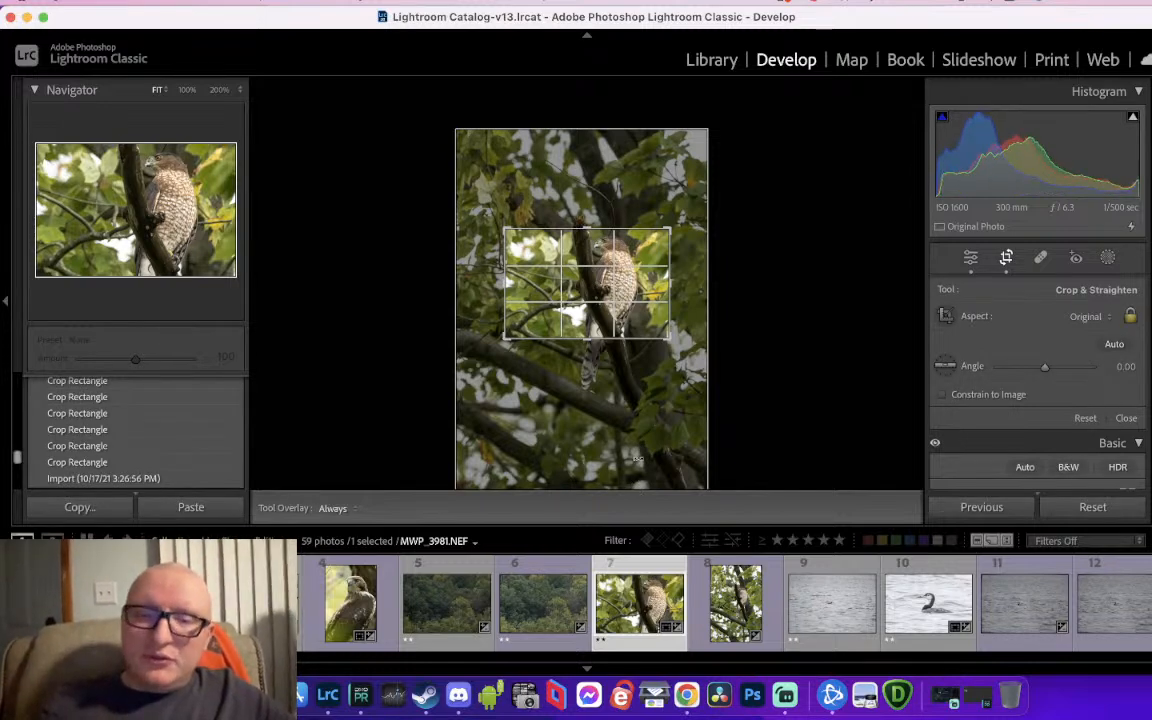
Close the crop of MWP_3981.NEF and compare its hawk up close with the one in untitled-6.dng
key(Return)
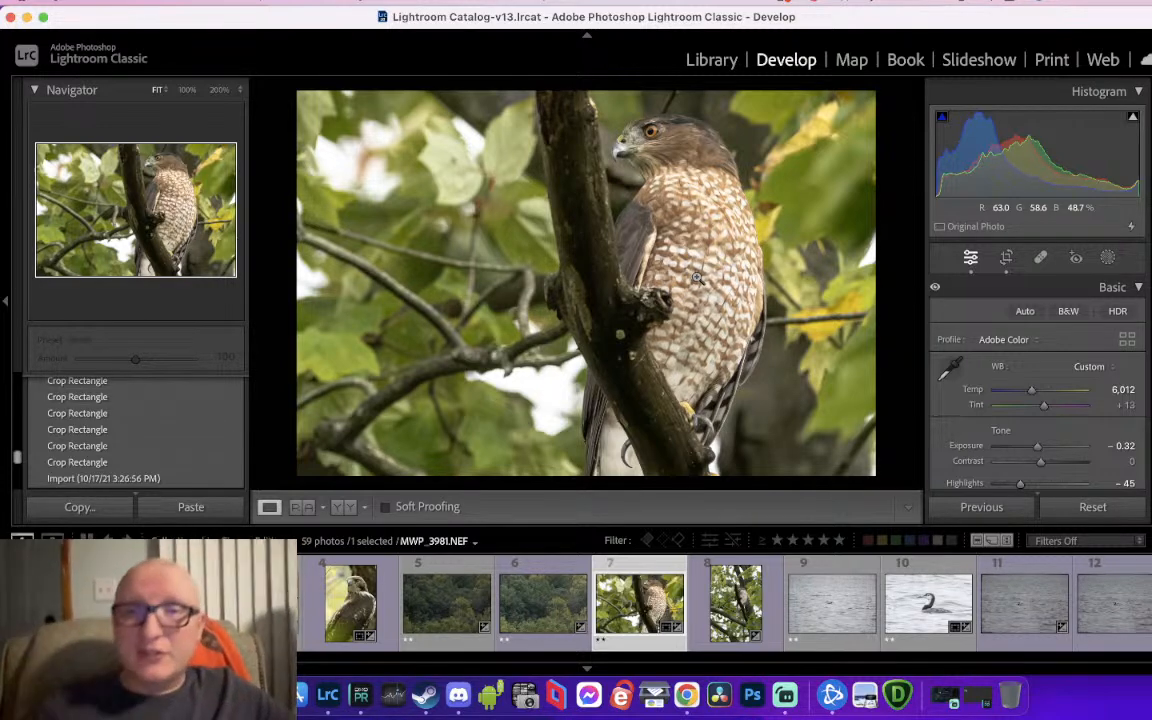
click(736, 603)
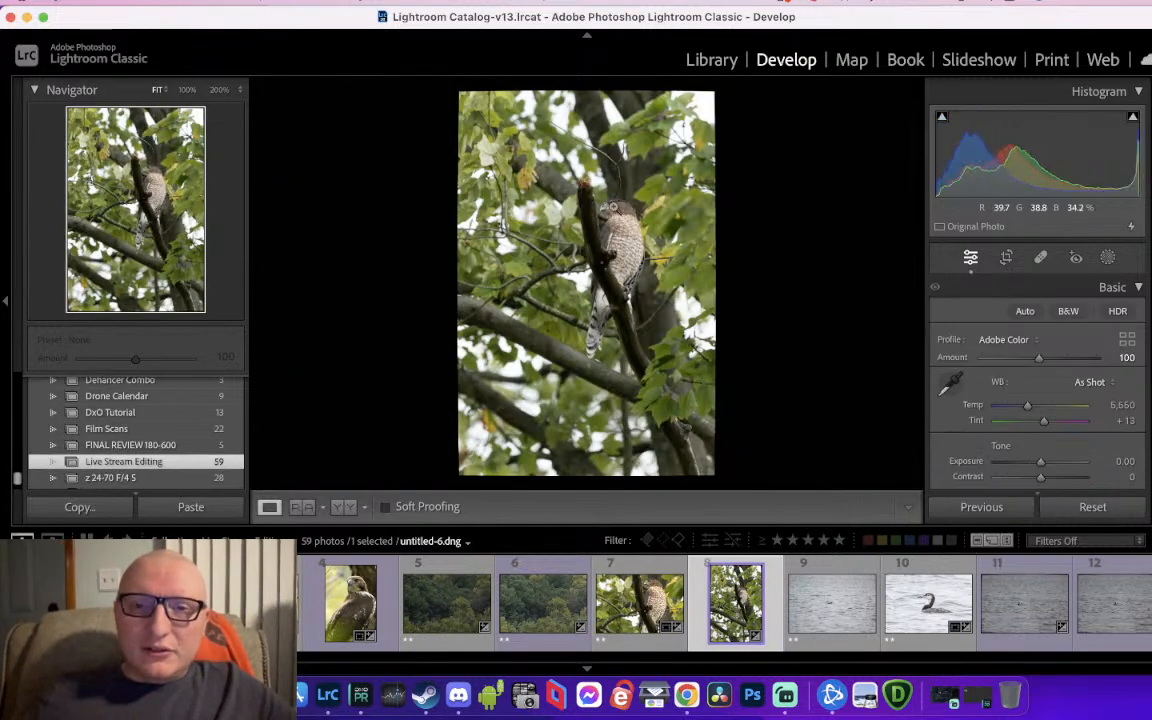
click(618, 210)
scroll(627, 265, down, 1)
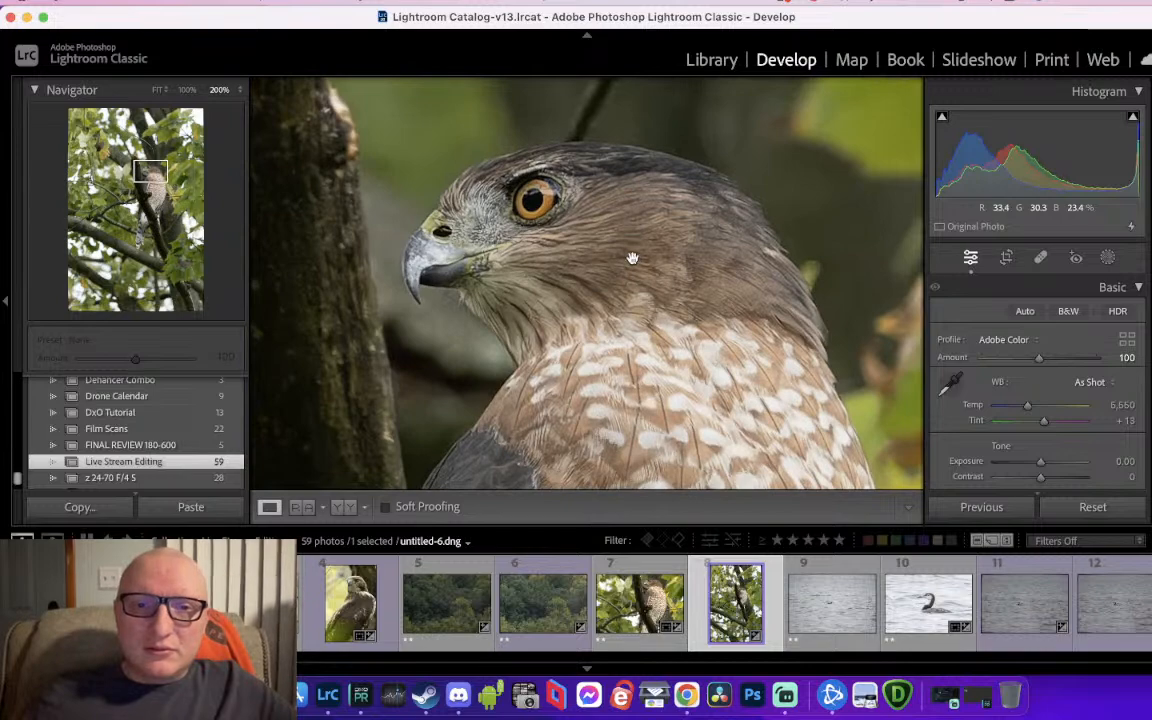
key(super+minus)
drag(624, 342, 629, 316)
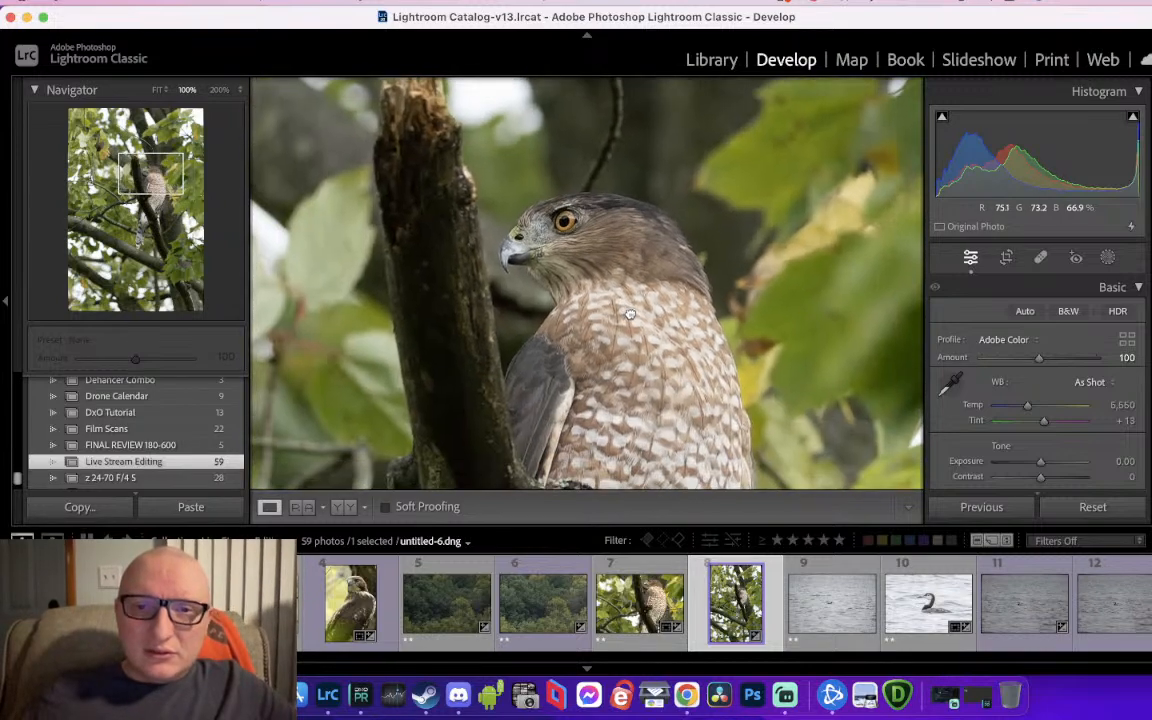
click(630, 616)
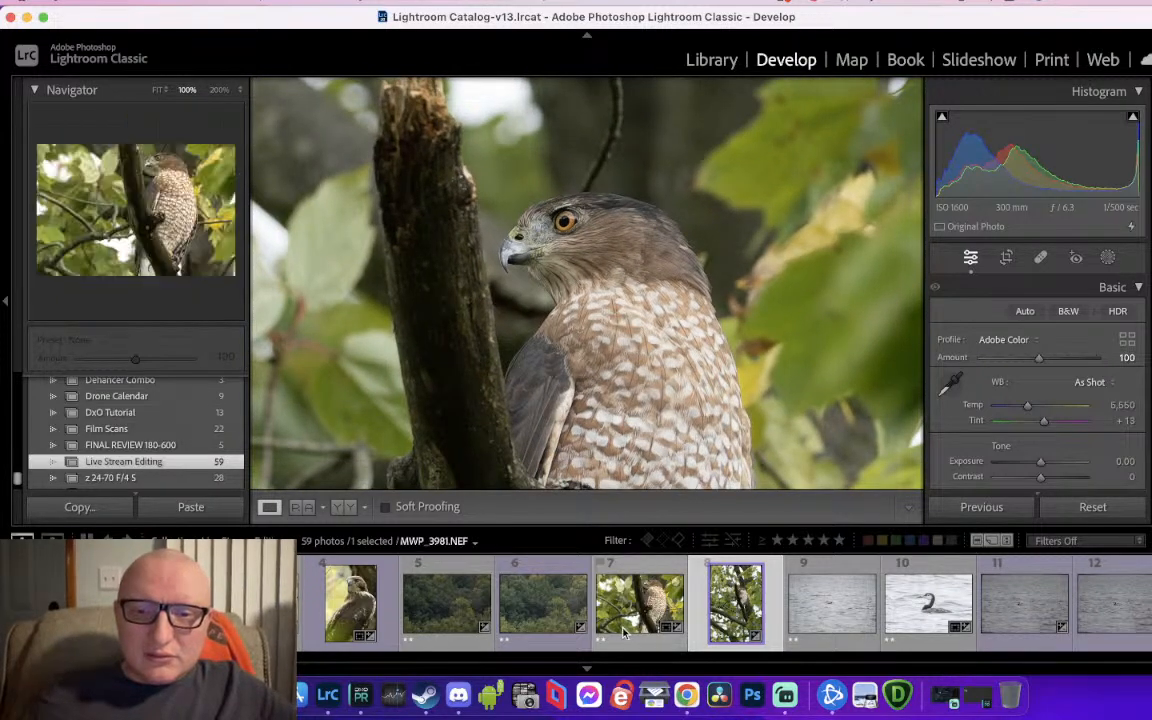
drag(650, 279, 639, 309)
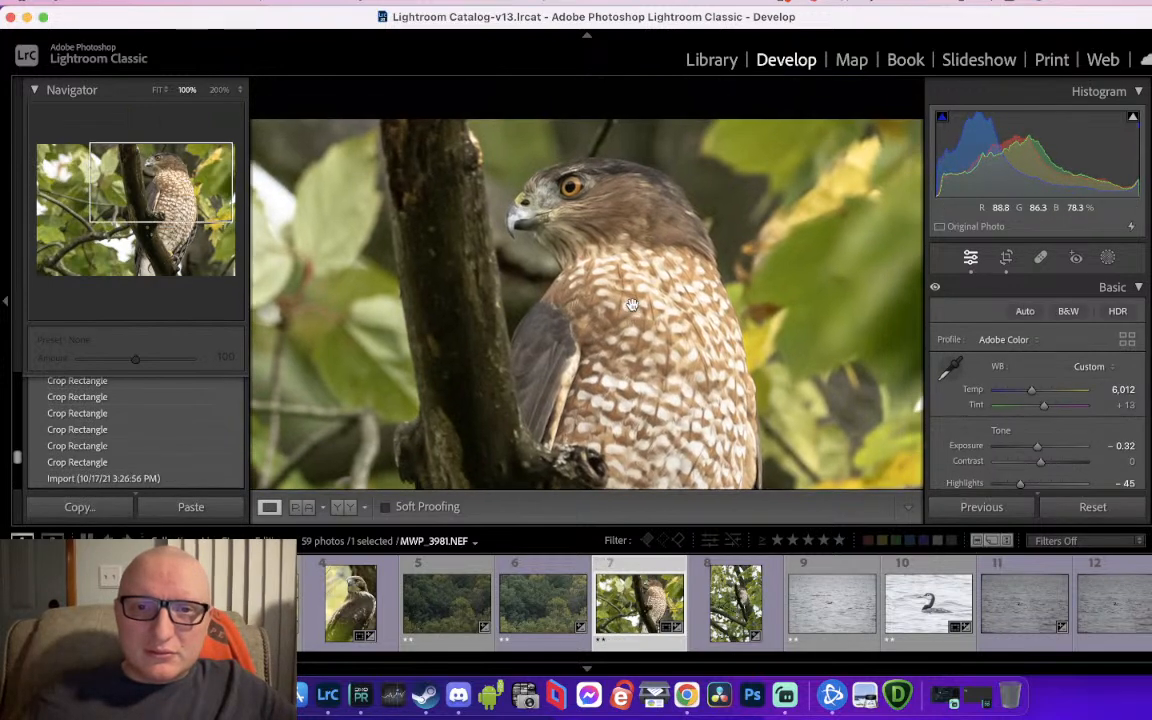
key(Right)
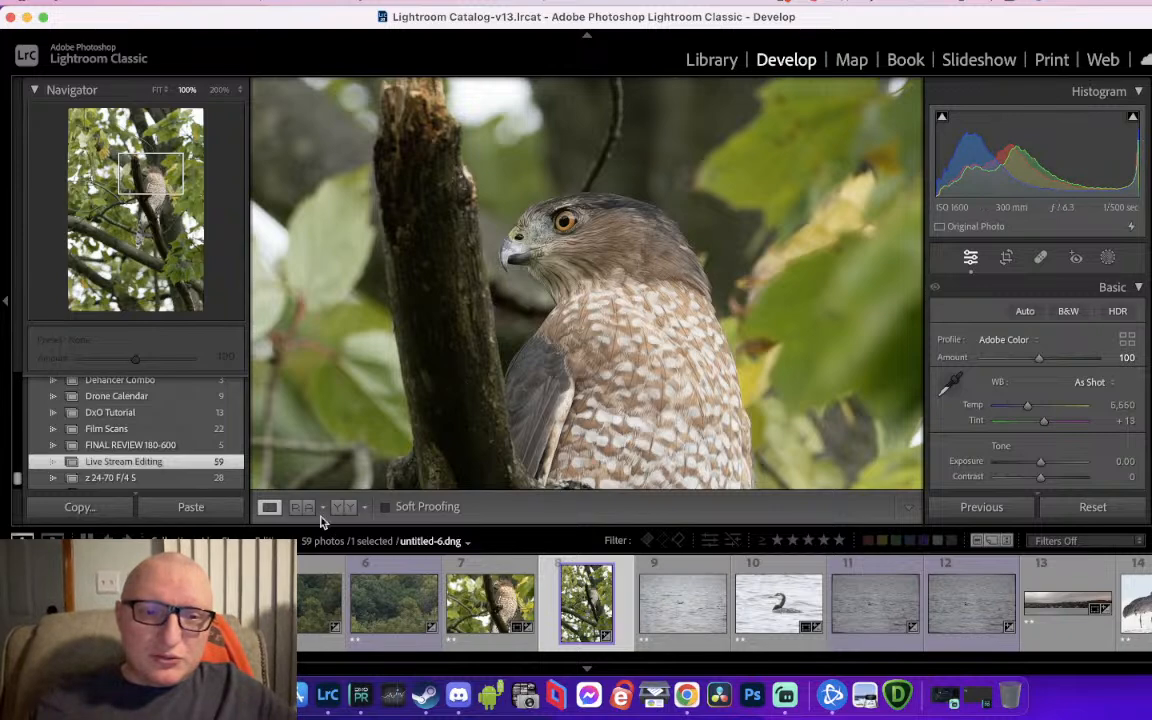
Show untitled-6.dng in Reference View with MWP_3981.NEF as the reference photo, enlarged on the hawk's head
click(301, 507)
drag(490, 600, 484, 282)
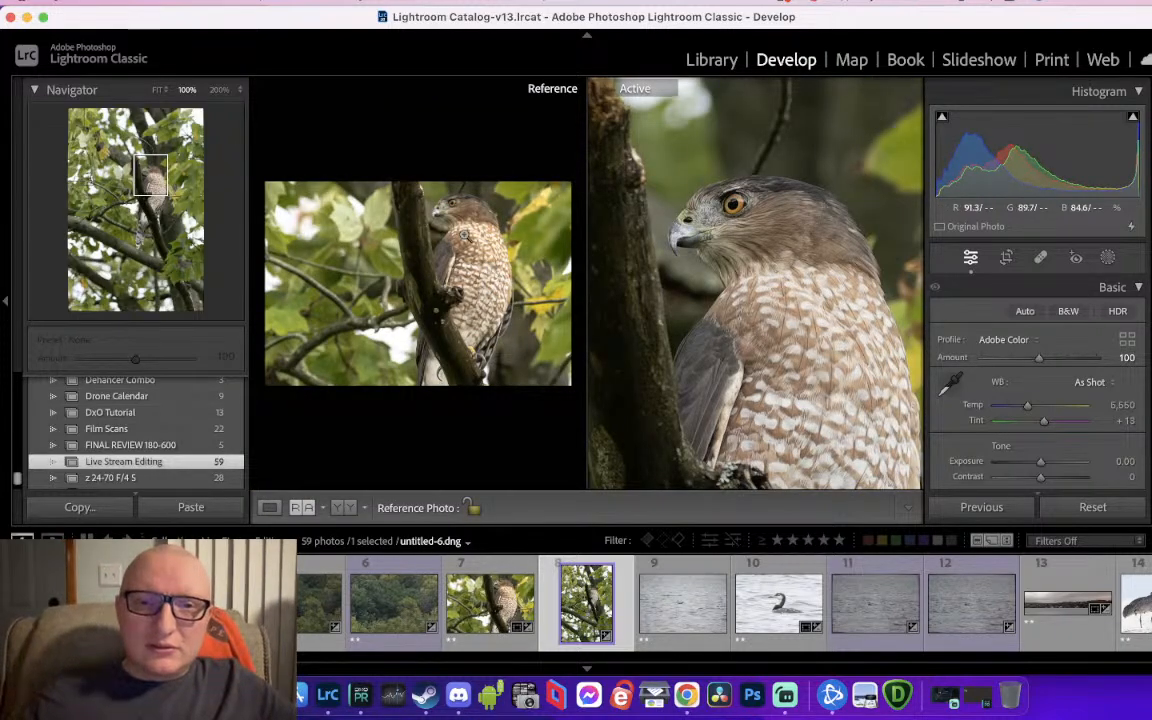
click(470, 238)
drag(415, 245, 445, 255)
key(super+=)
click(447, 252)
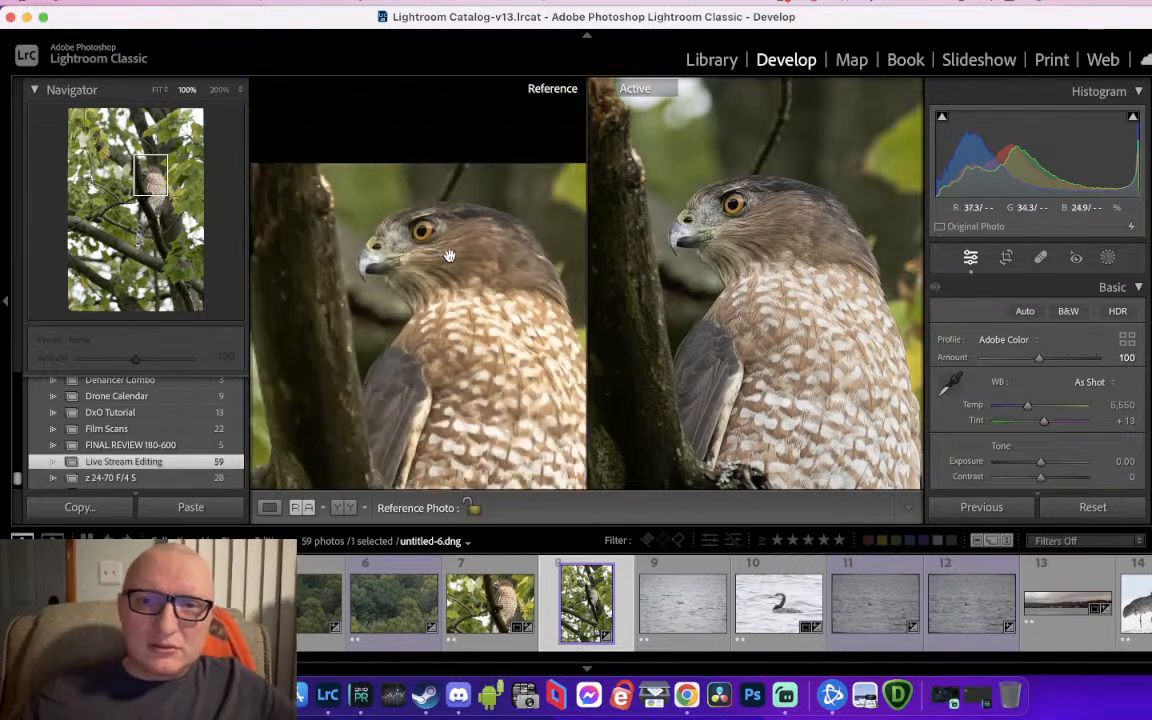
Compare the hawk's eye, beak and head feathers in the reference and active photos at 200%
click(742, 220)
drag(742, 220, 767, 249)
drag(460, 302, 462, 212)
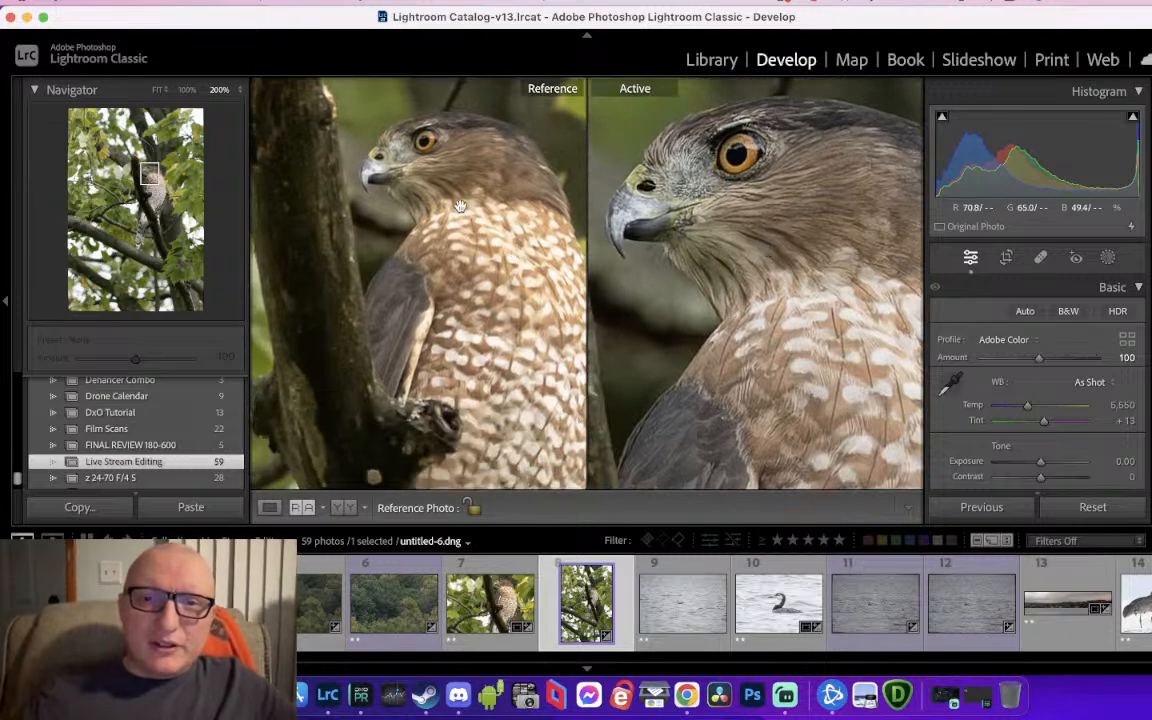
click(446, 166)
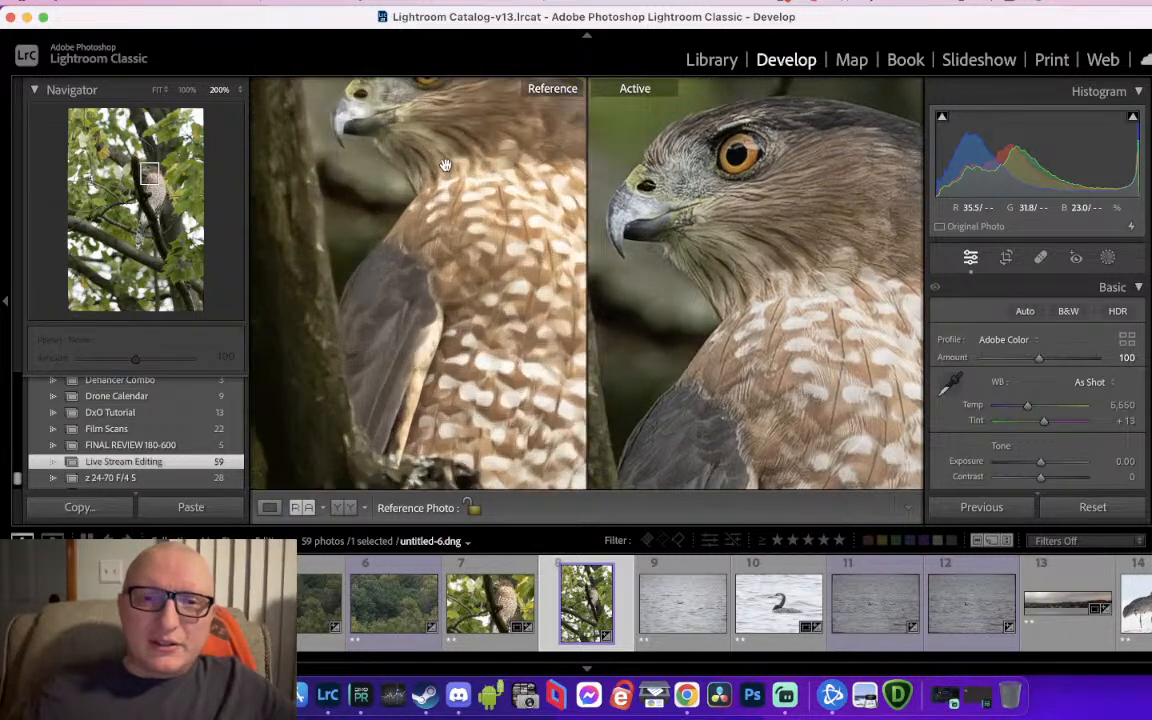
drag(449, 149, 428, 342)
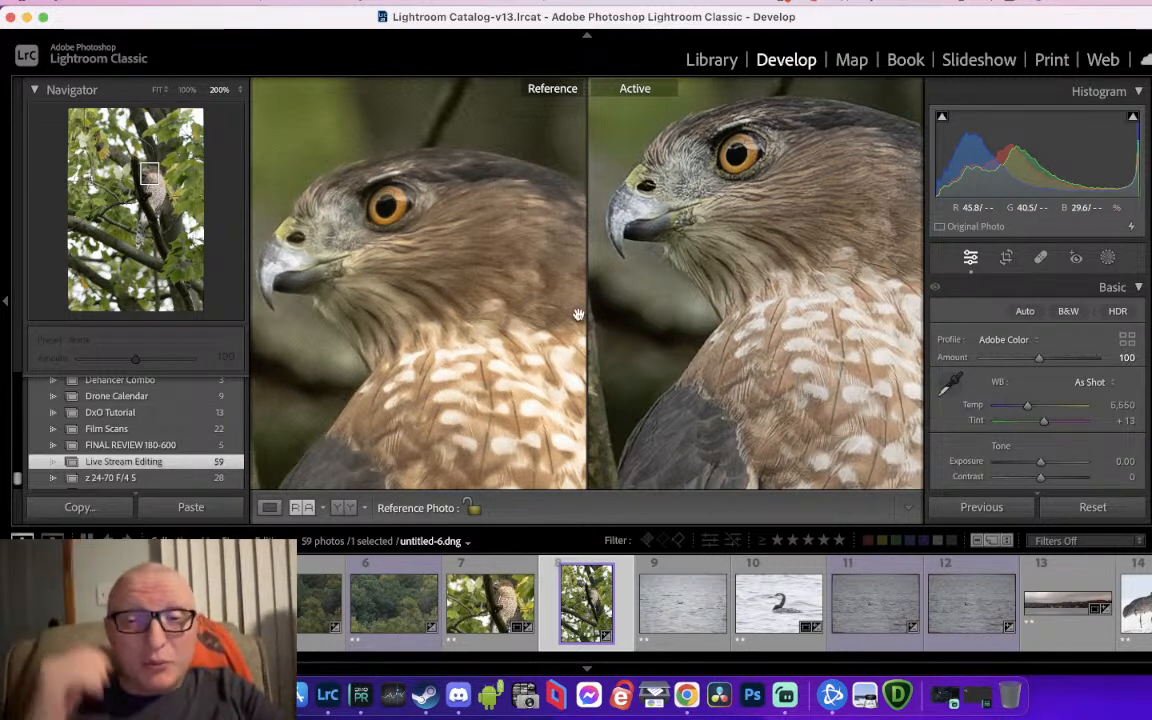
drag(394, 277, 432, 239)
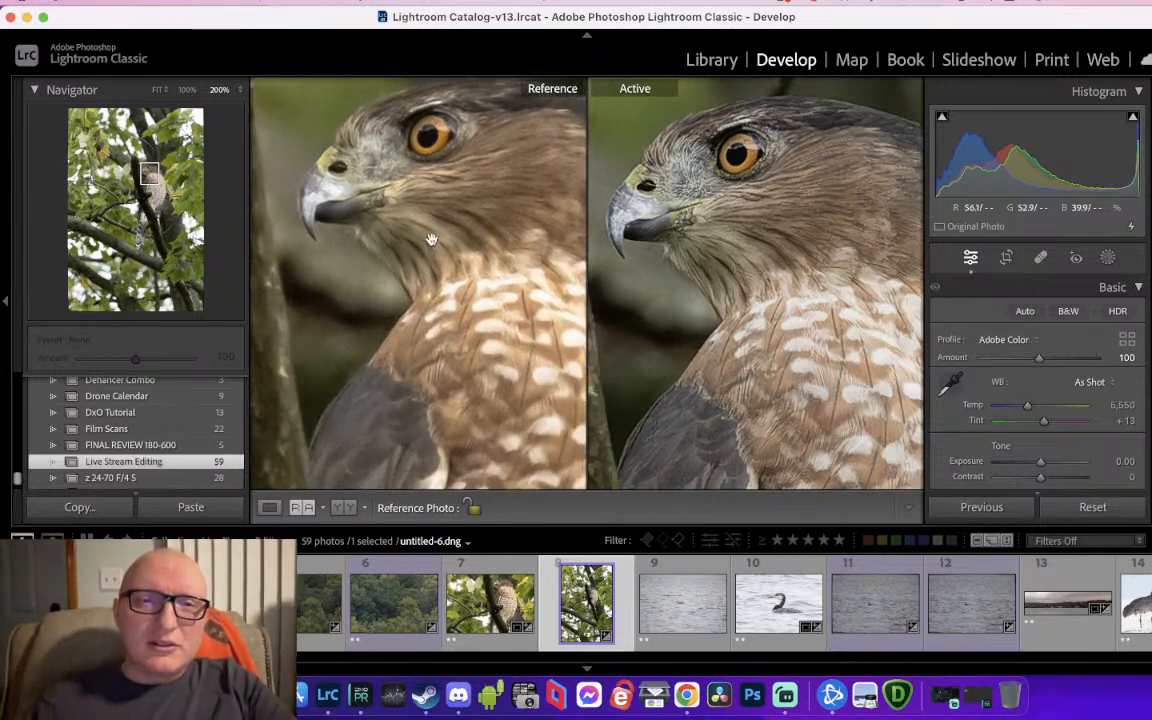
Compare the hawk's body, talons and tail feathers in both photos at 100%
drag(671, 204, 669, 208)
key(super+minus)
drag(770, 272, 762, 243)
drag(820, 323, 811, 240)
drag(777, 419, 802, 219)
drag(722, 404, 738, 193)
drag(527, 388, 503, 129)
drag(427, 369, 381, 108)
drag(383, 397, 454, 156)
drag(384, 347, 399, 239)
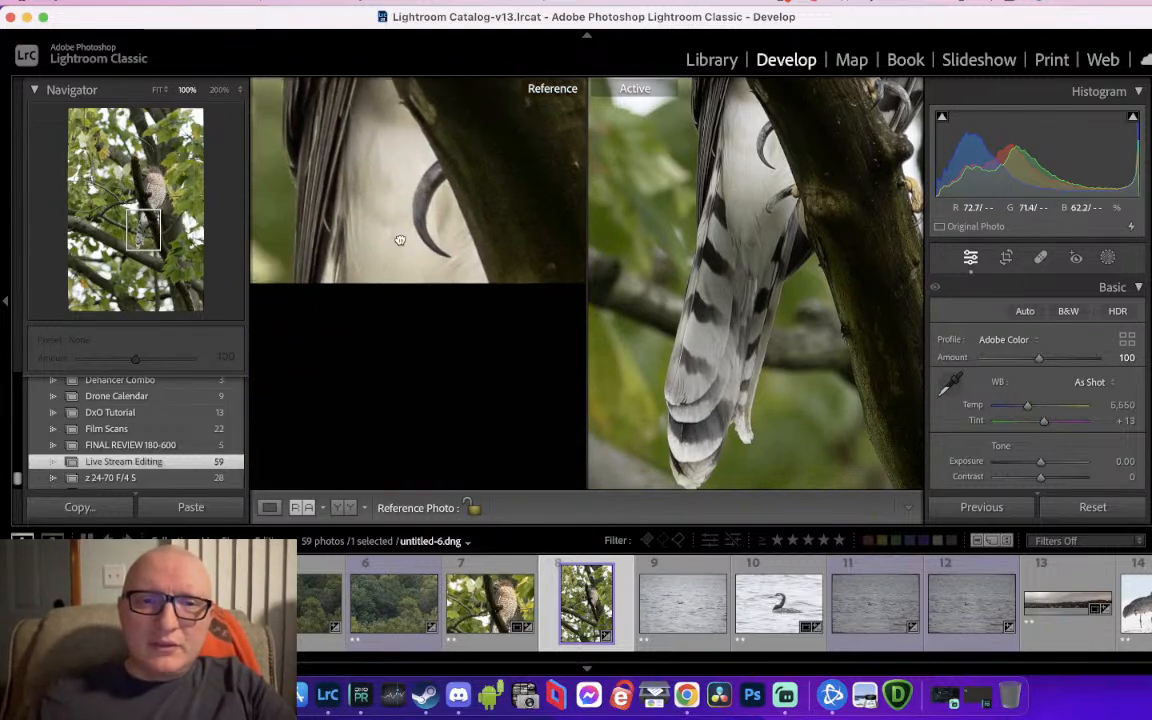
click(399, 239)
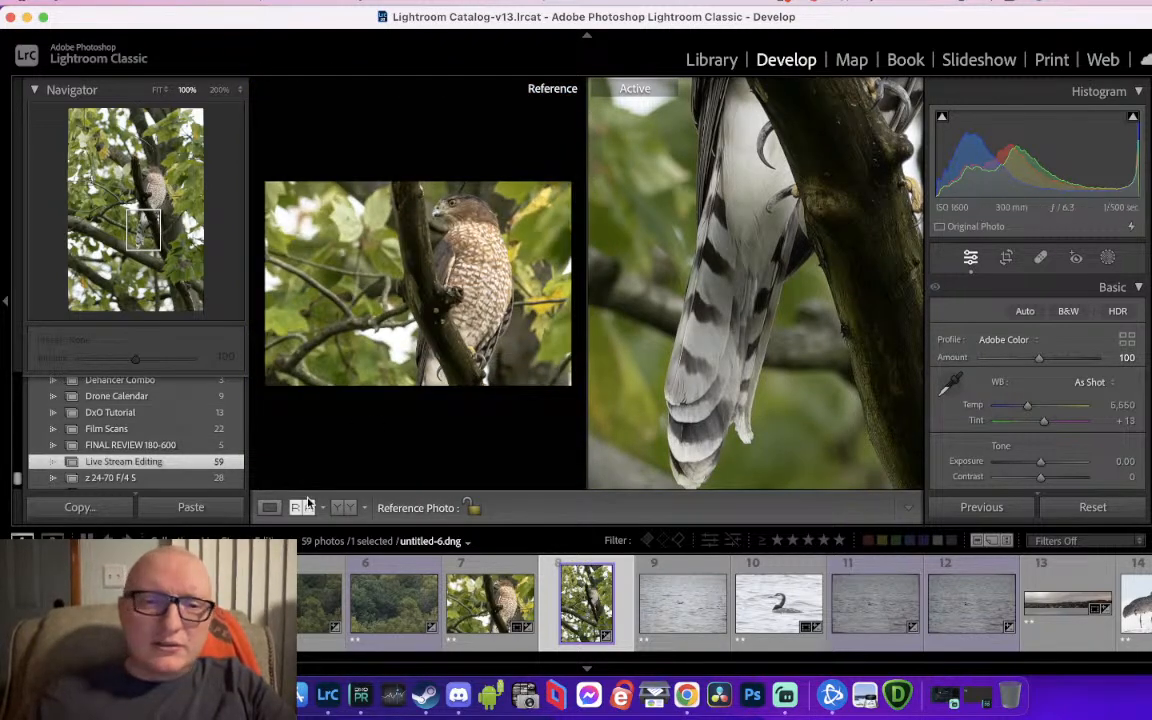
Leave Reference View and crop untitled-6.dng tightly around the hawk, keeping the original aspect ratio
click(269, 508)
click(531, 267)
click(609, 217)
click(1006, 257)
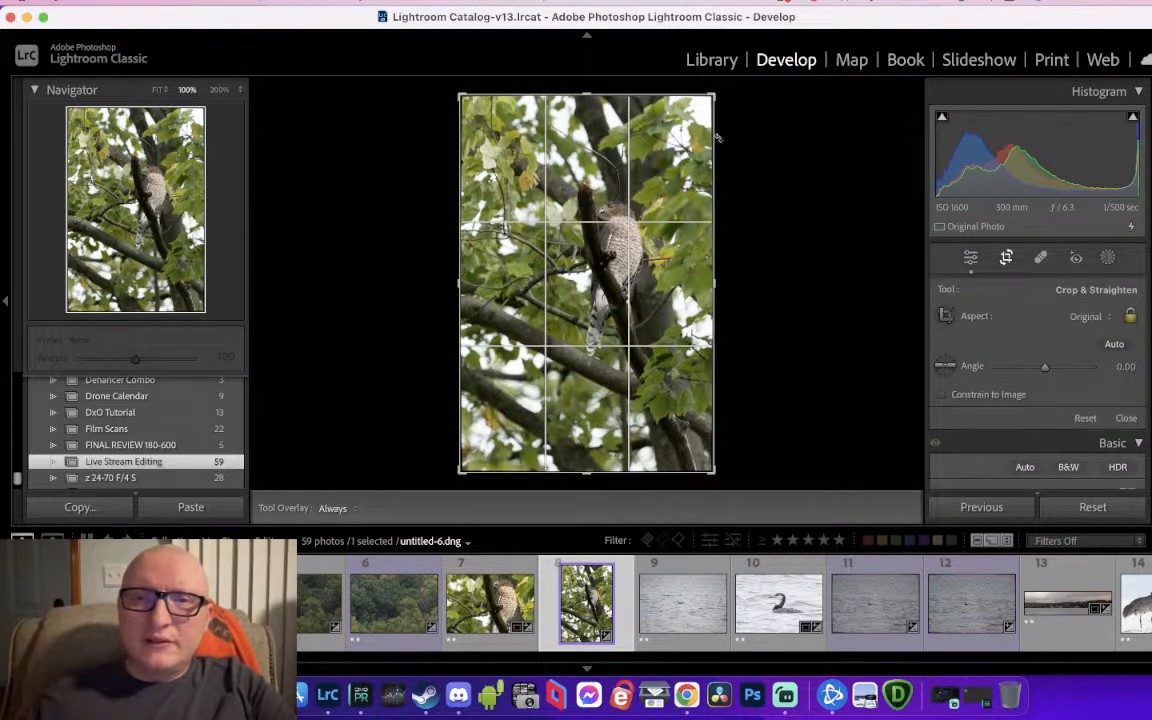
drag(710, 90, 567, 321)
drag(608, 245, 627, 341)
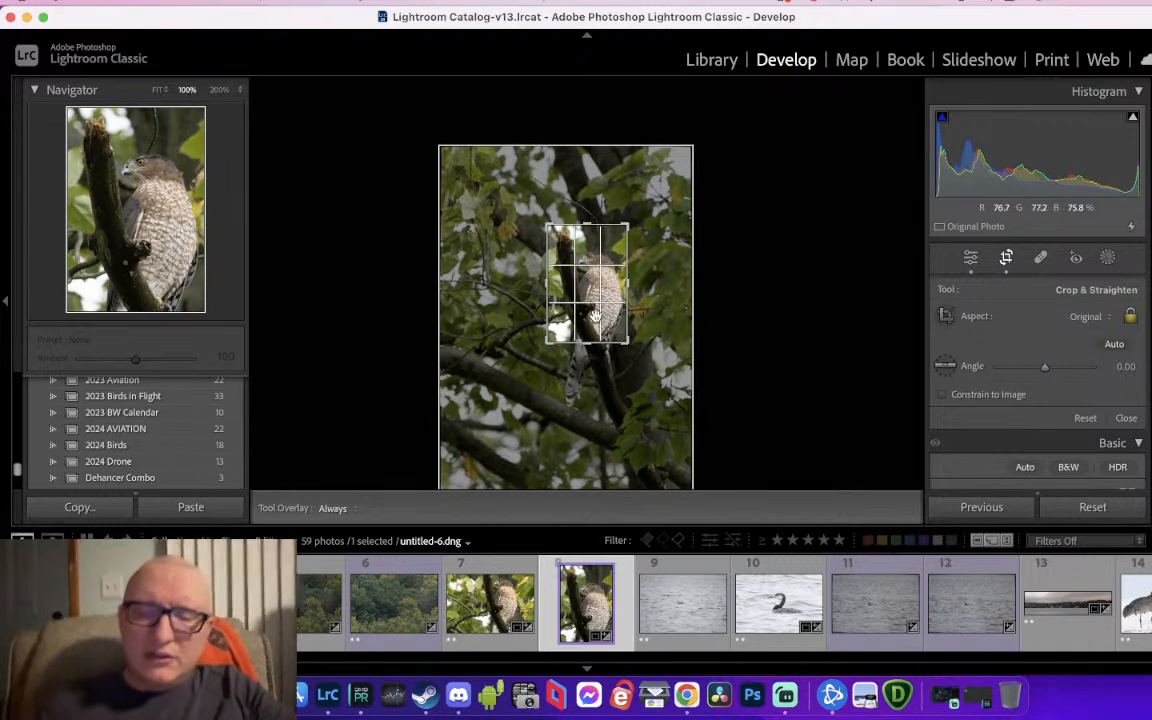
key(Return)
Check the lower edge of the cropped hawk photo and widen the crop to include more of its talons and tail
click(580, 400)
click(582, 404)
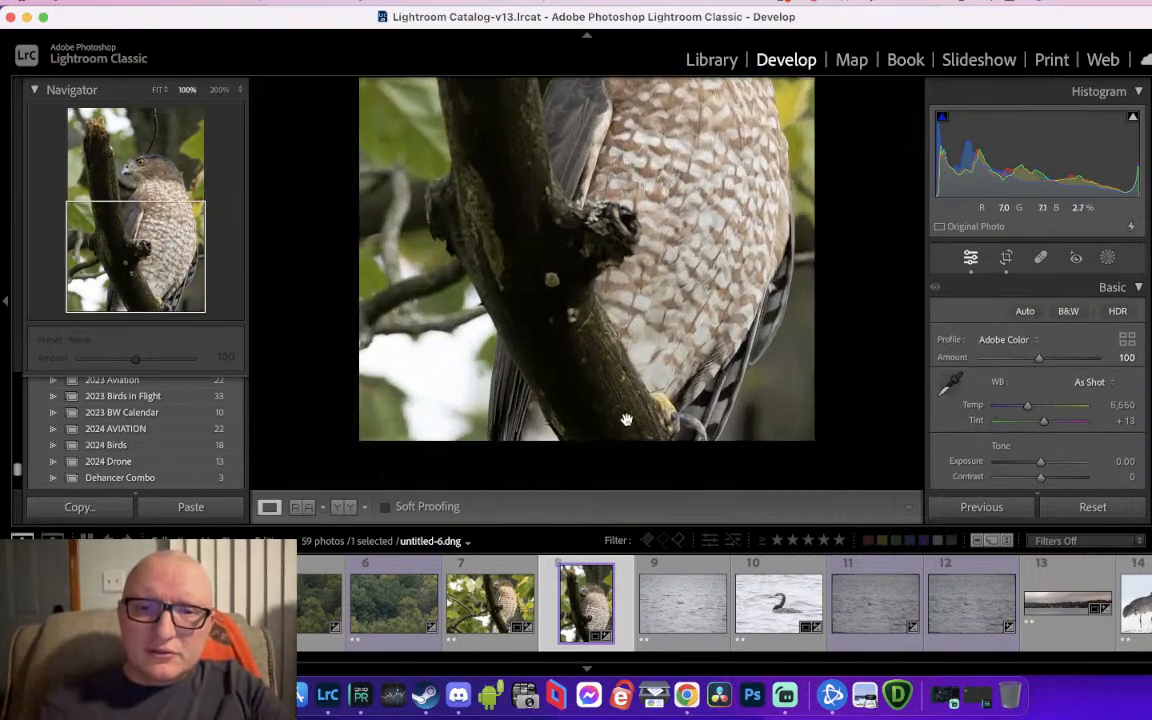
click(680, 420)
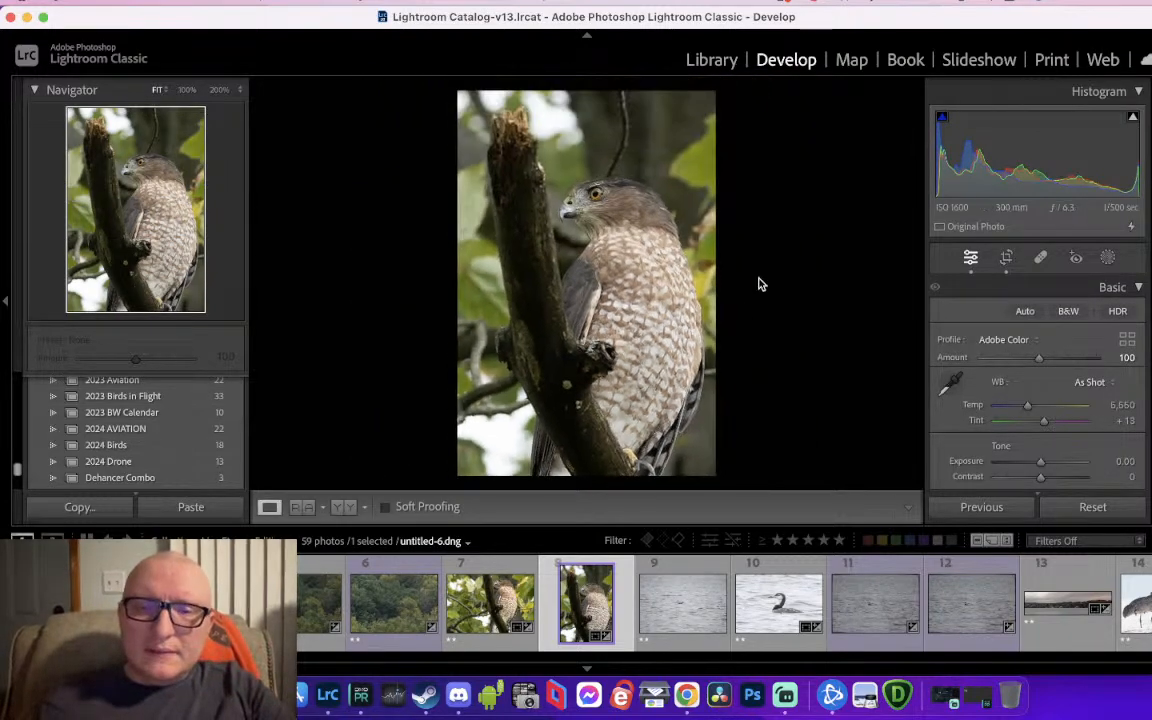
click(1006, 262)
mouse_move(623, 337)
mouse_down()
mouse_move(634, 351)
mouse_move(610, 326)
mouse_up()
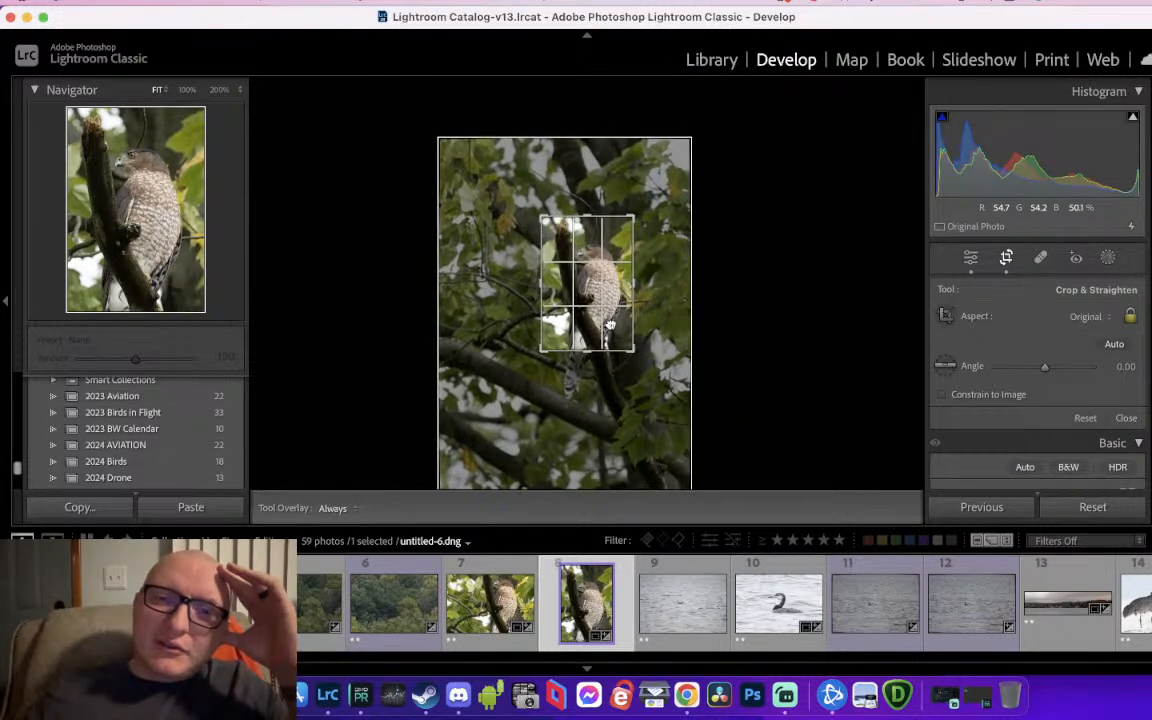
key(Return)
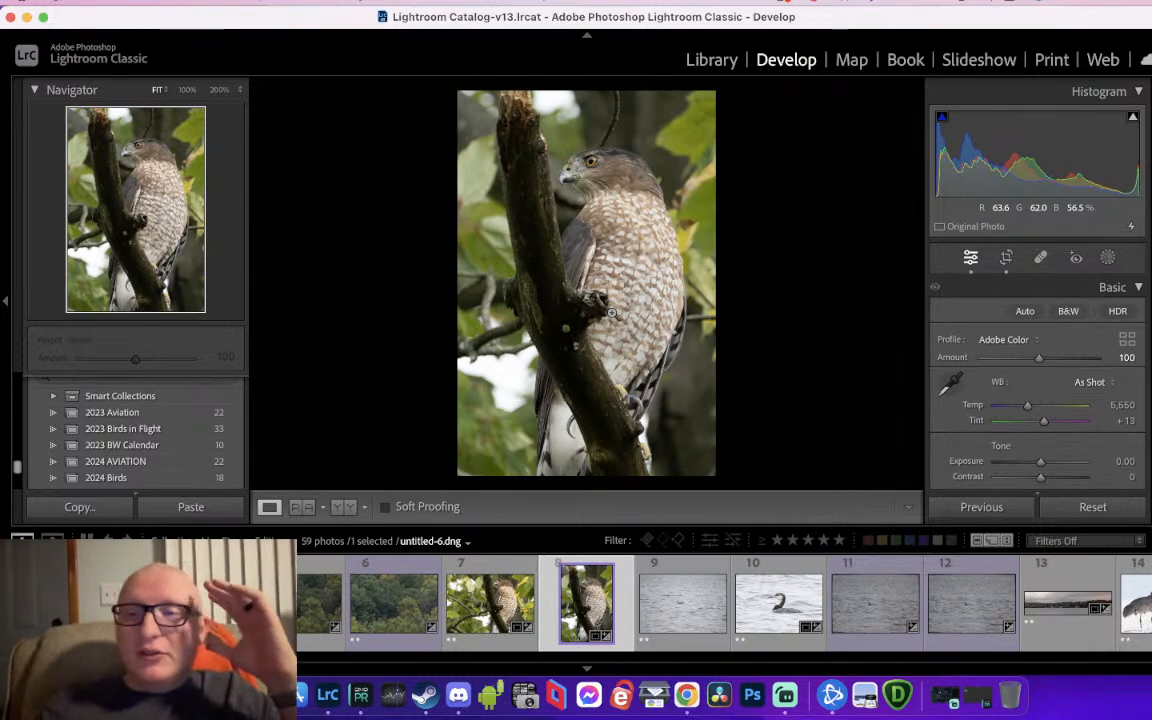
click(1007, 259)
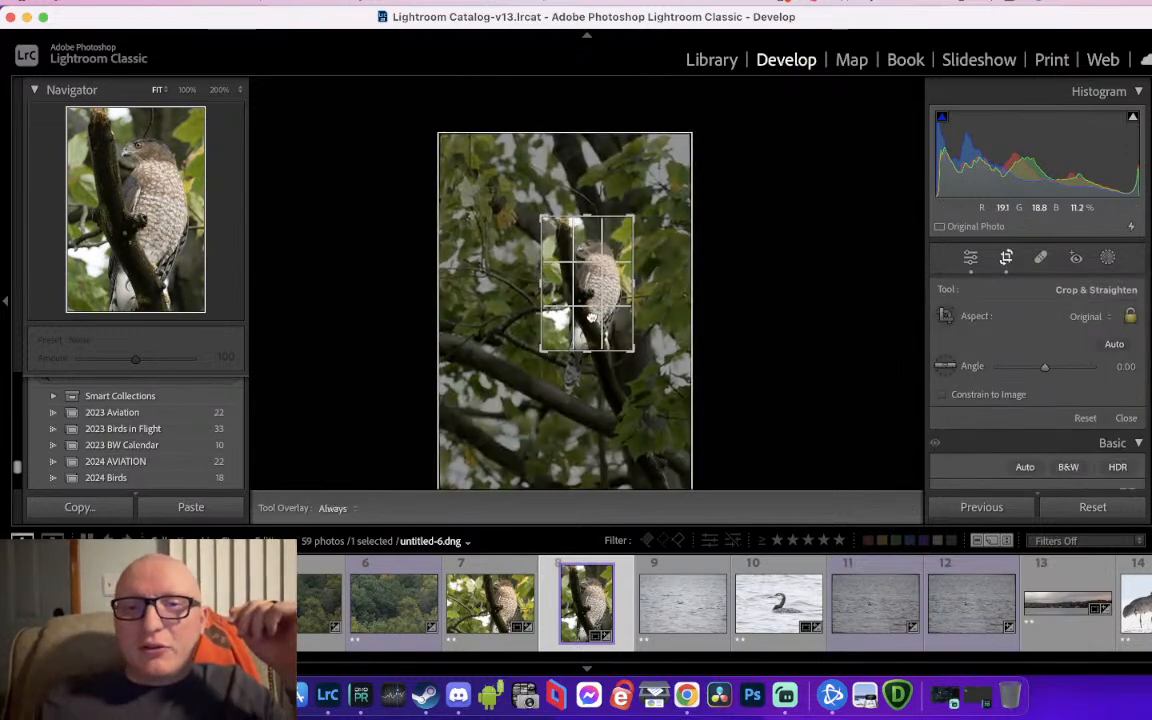
Switch to Chrome and search Google for "where to cut off peoples arms for portraits"
click(686, 695)
click(280, 22)
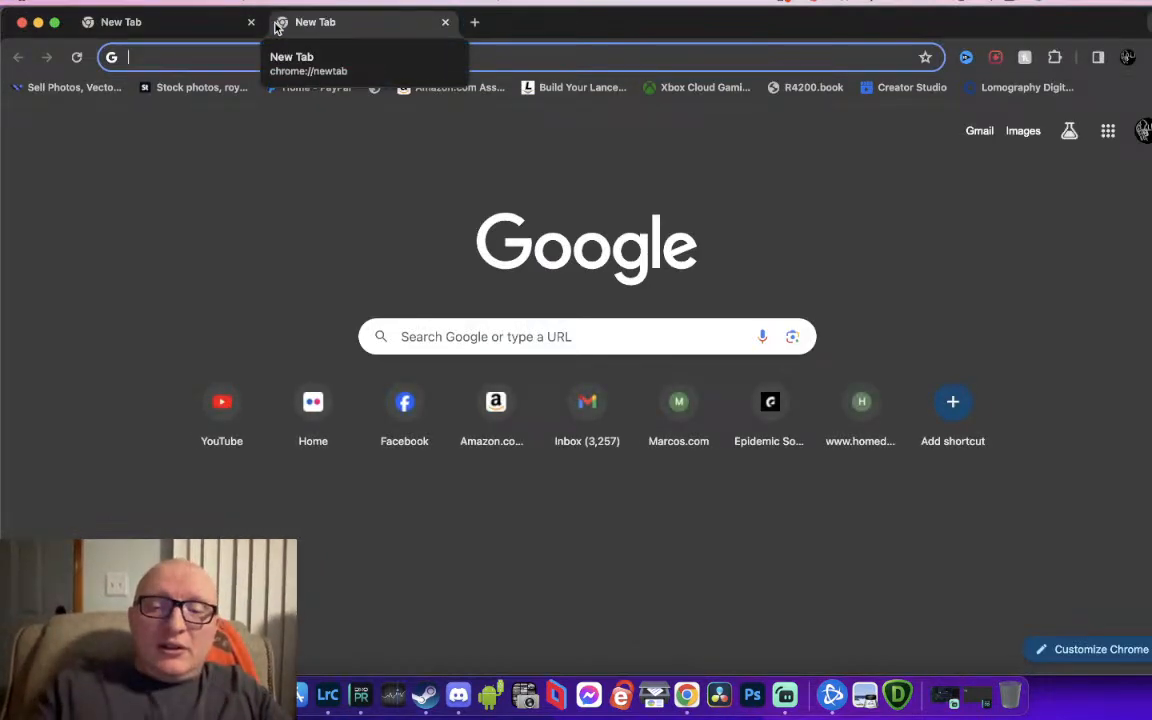
text(whwere)
key(BackSpace)
key(BackSpace)
key(BackSpace)
key(BackSpace)
key(BackSpace)
text(here to cut)
text(off )
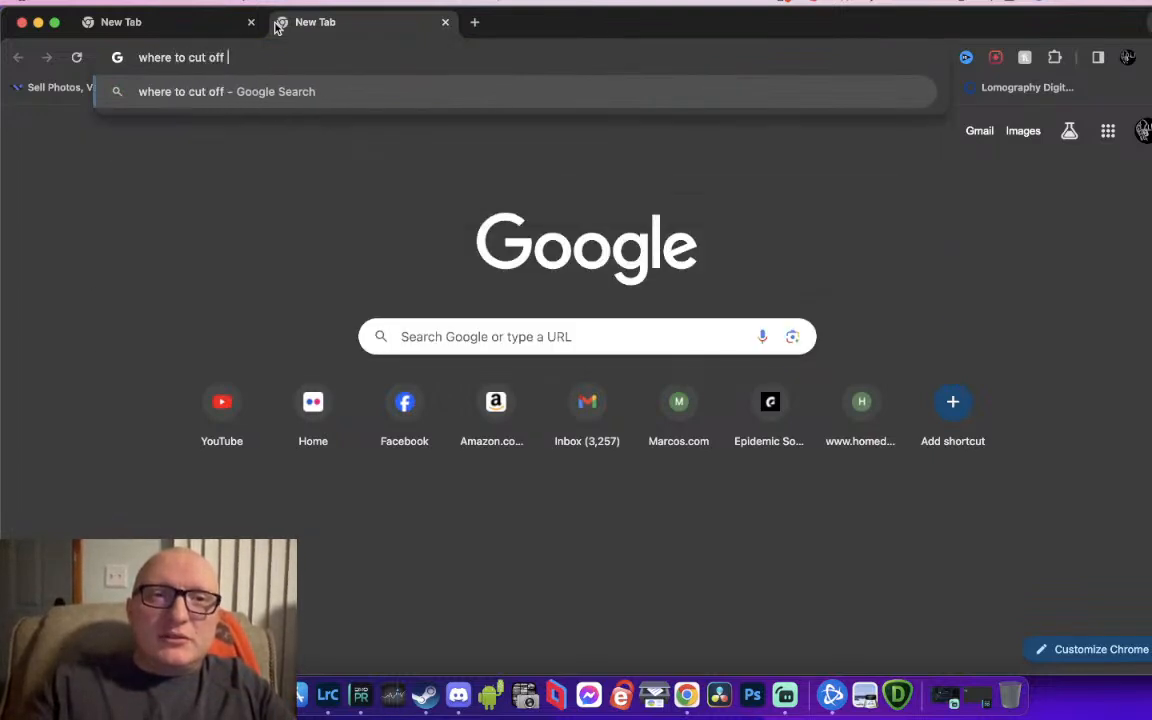
text(peoples arms for portraits)
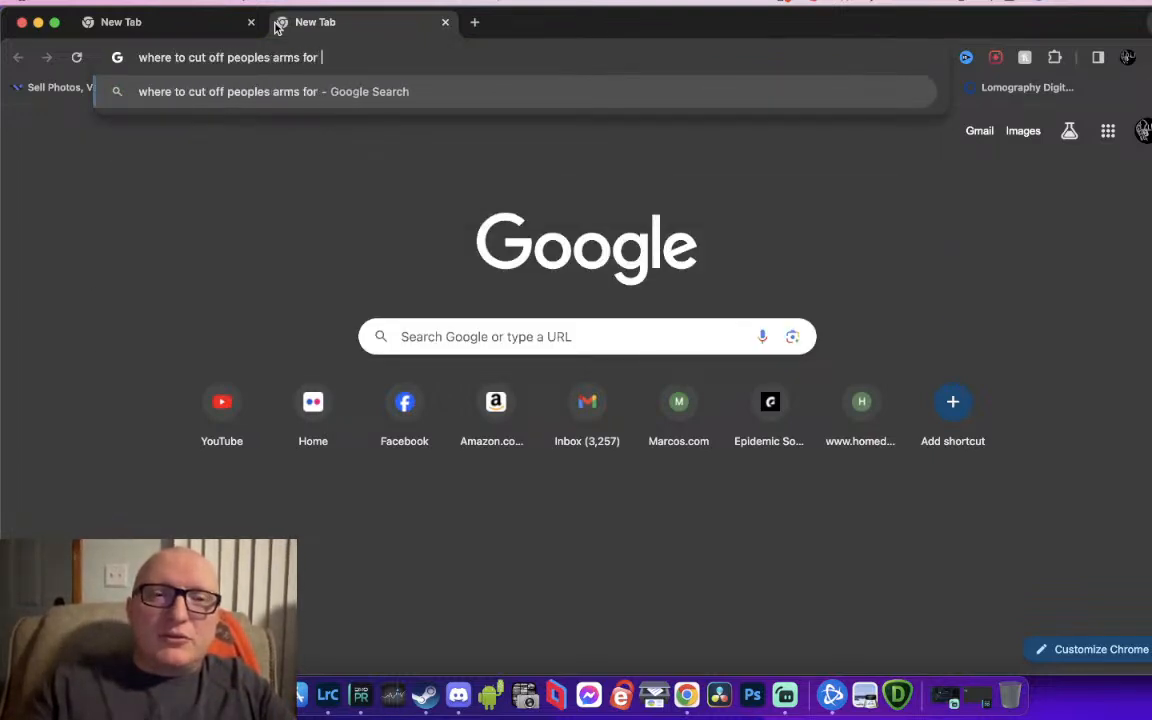
key(Return)
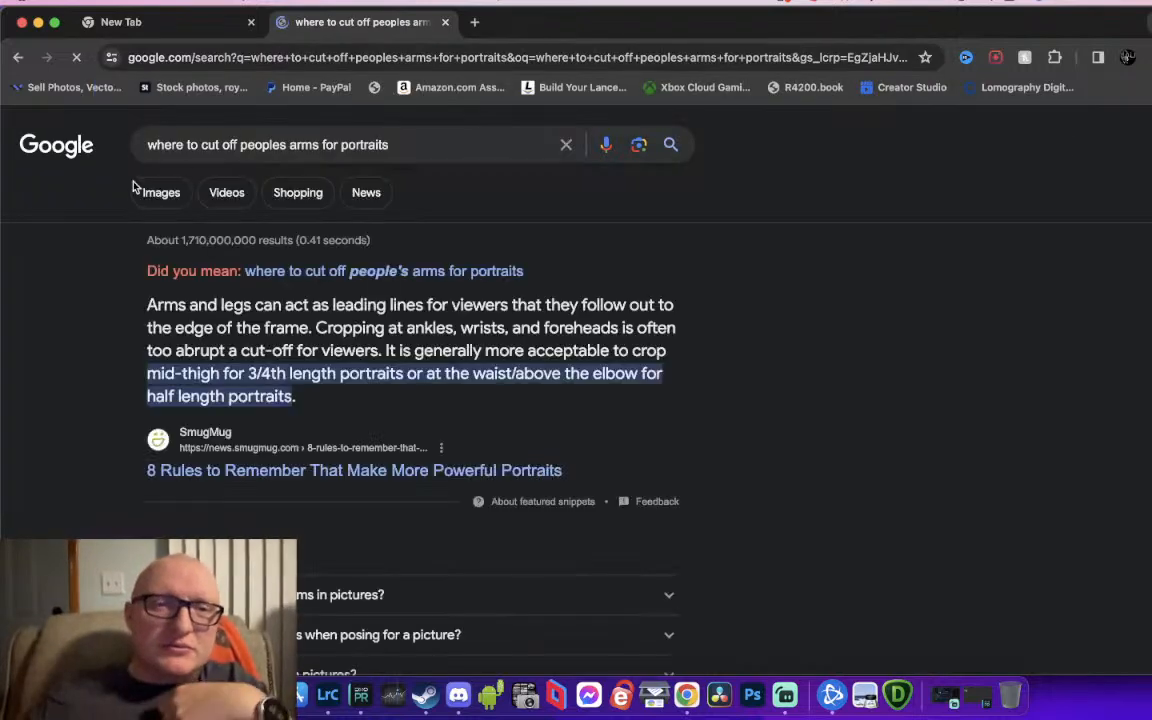
View the body-outline limb-chopping diagram in the image results and return to Lightroom Classic
click(160, 192)
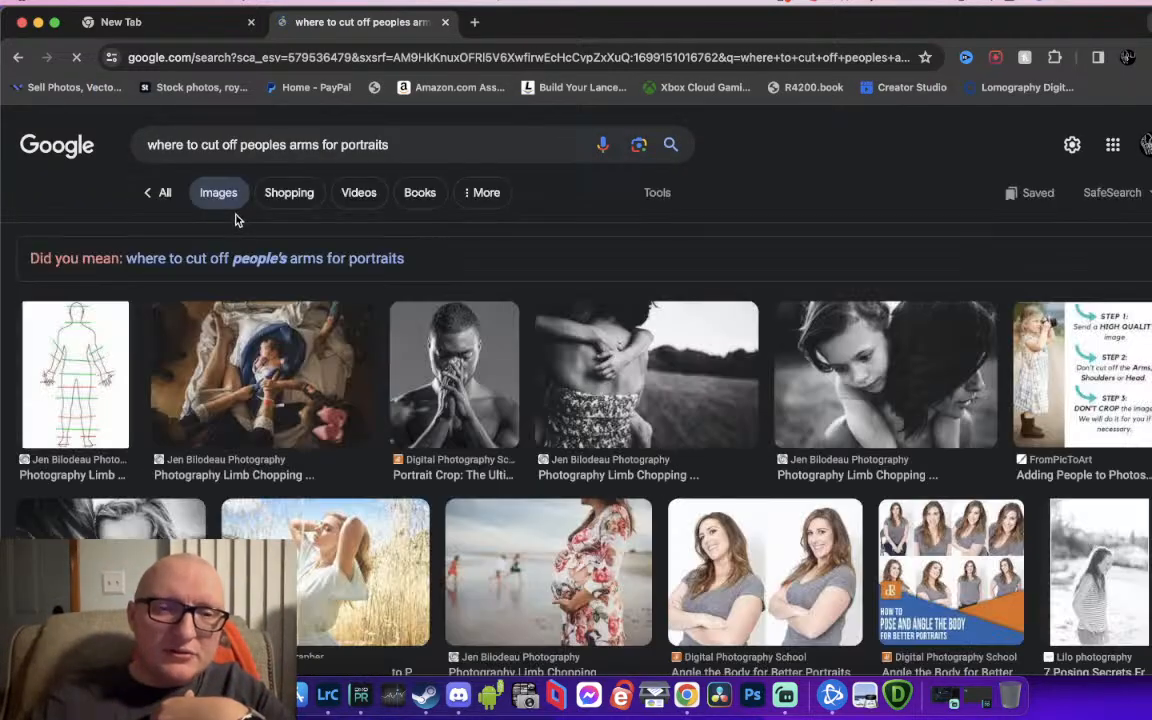
click(102, 352)
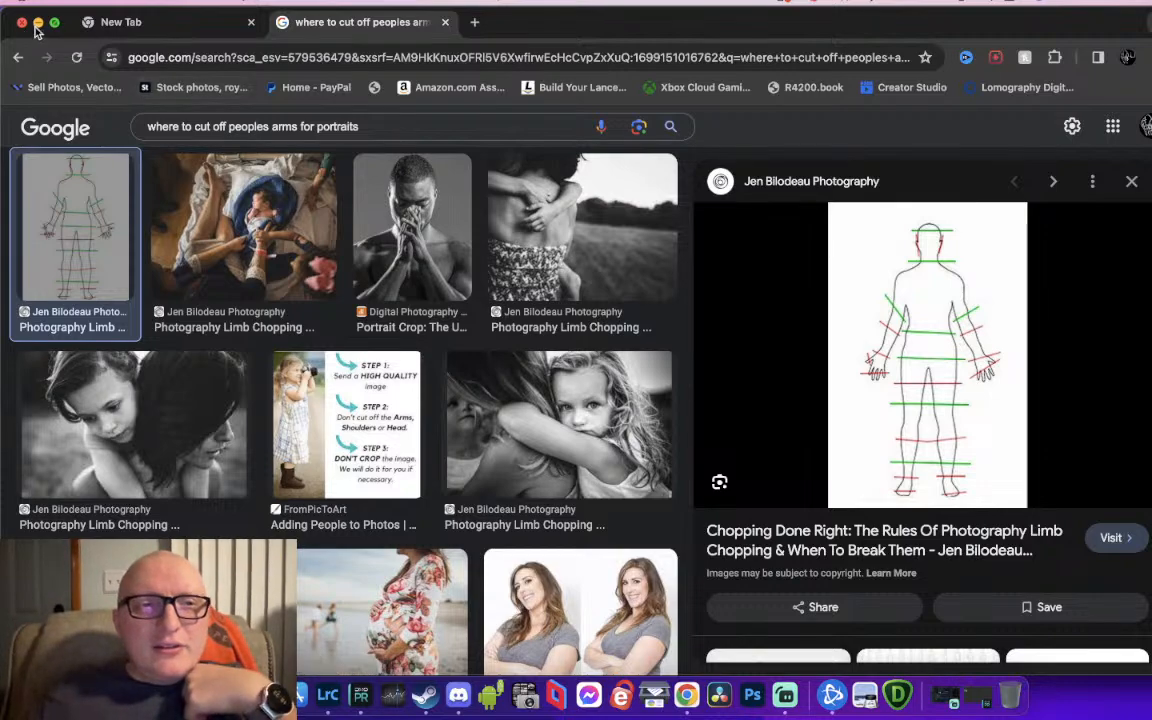
click(37, 24)
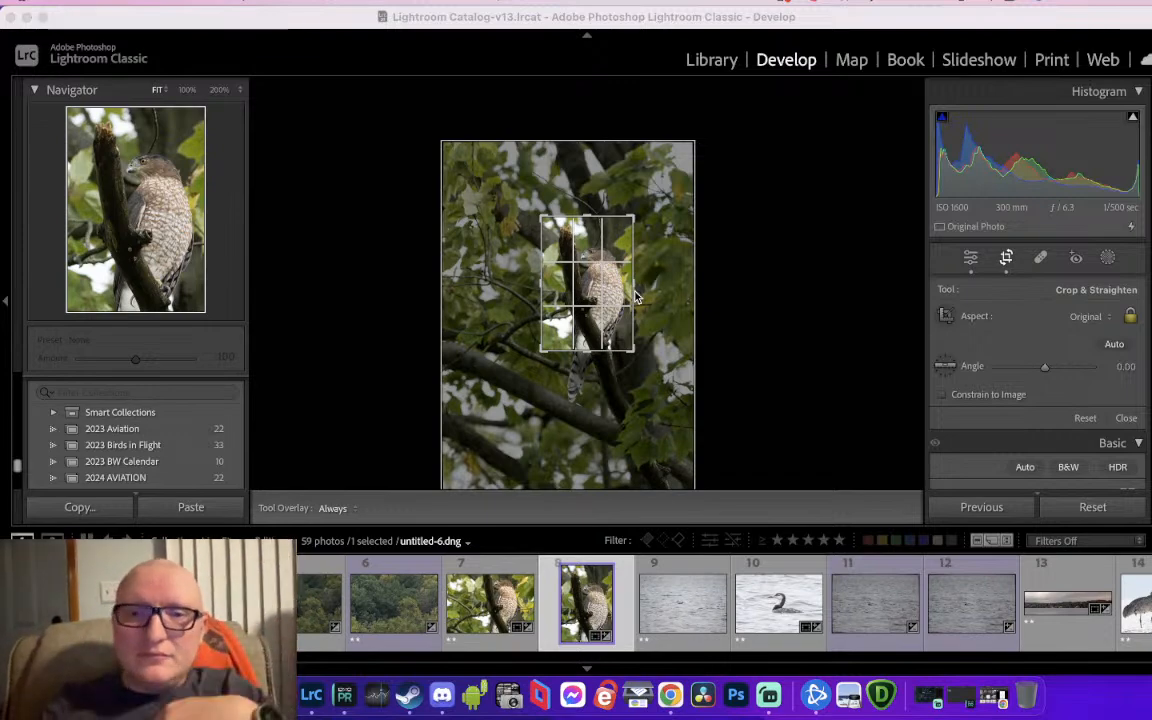
Inspect the hawk's talons at the photo's lower edge and try a slightly tighter crop
click(1003, 260)
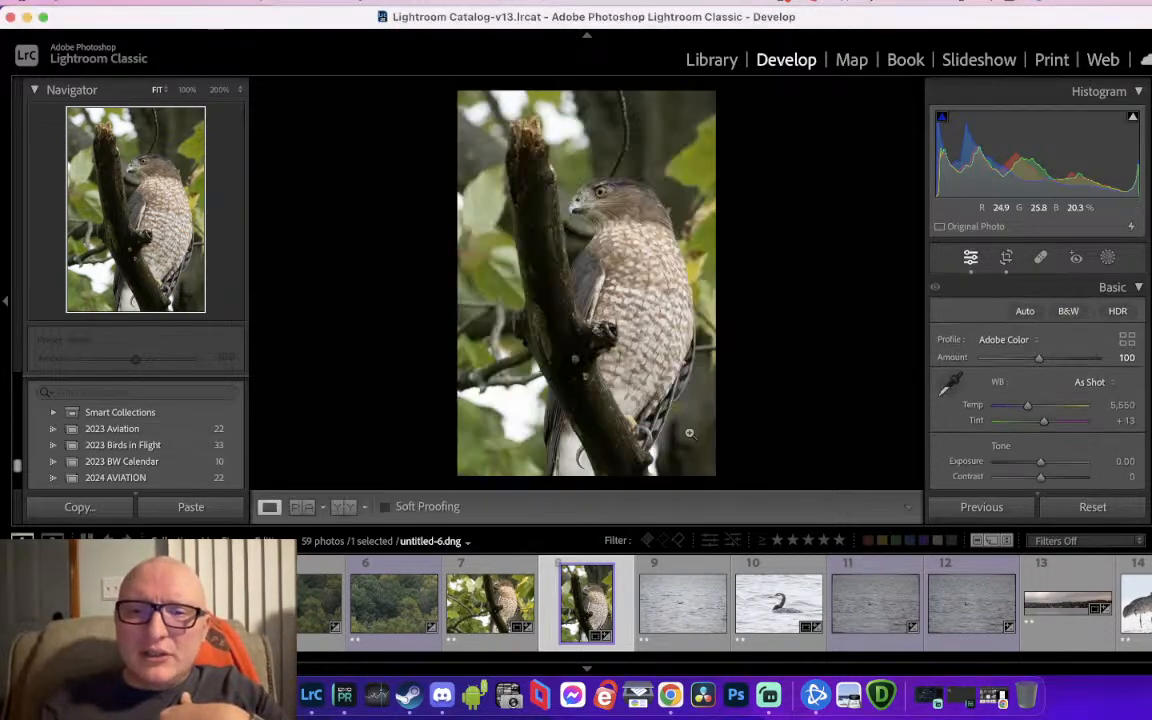
click(645, 440)
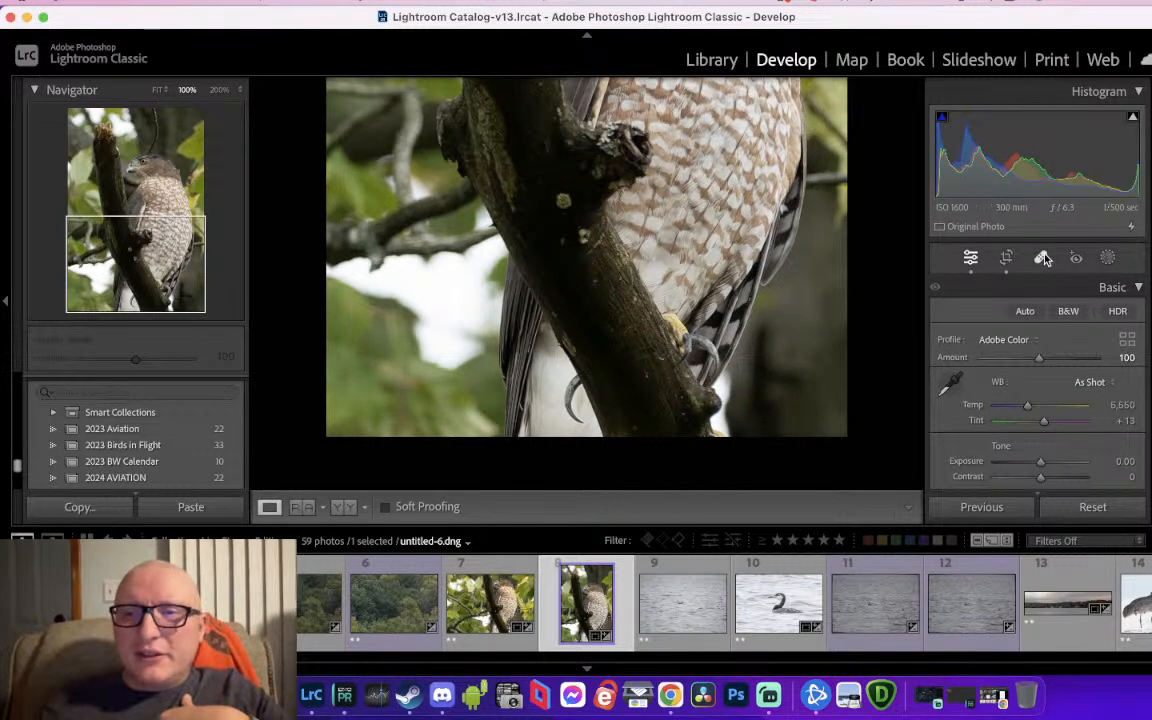
key(r)
drag(636, 349, 634, 347)
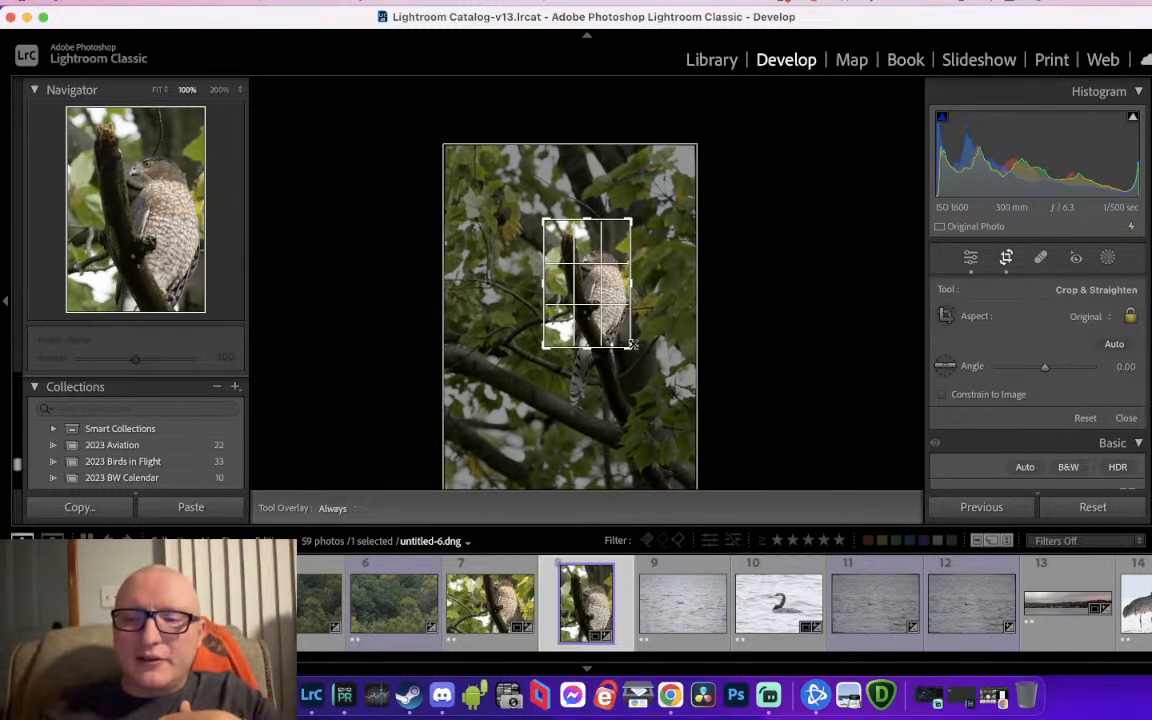
key(Return)
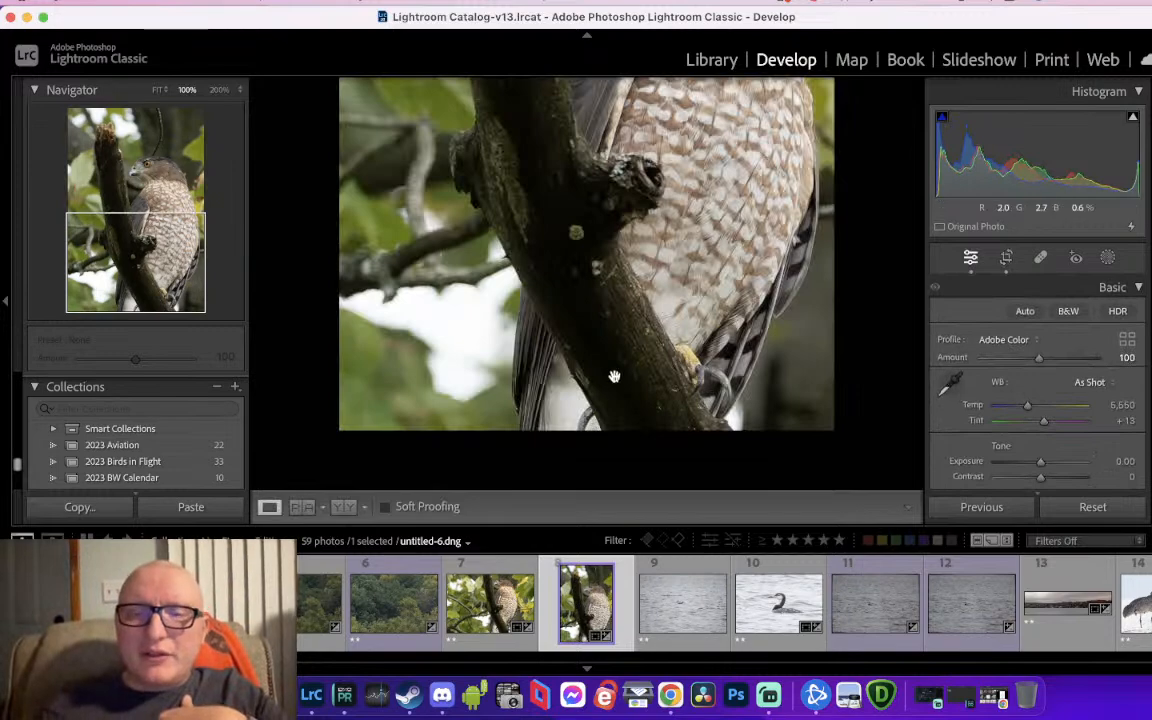
Widen the hawk photo's crop slightly to include the whole talon at the lower edge
click(1005, 257)
drag(630, 347, 628, 348)
key(Return)
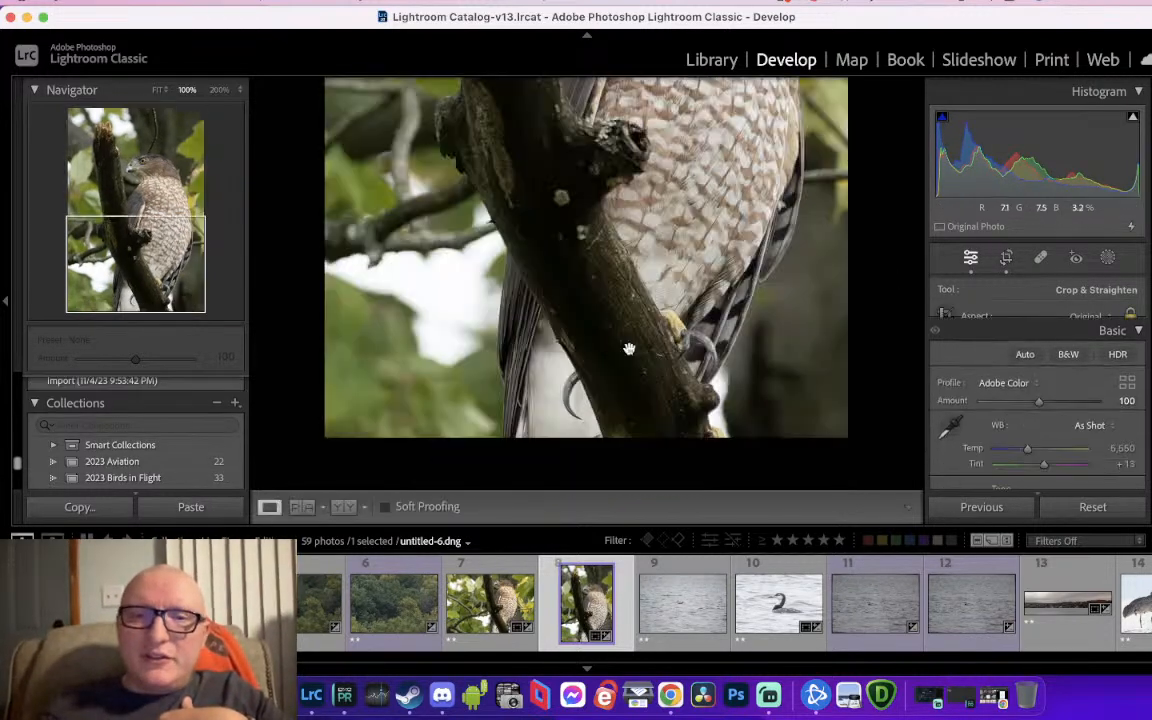
Compare warmer white balance temperatures up to 7,576 on the hawk photo, and settle on 5,881
click(651, 293)
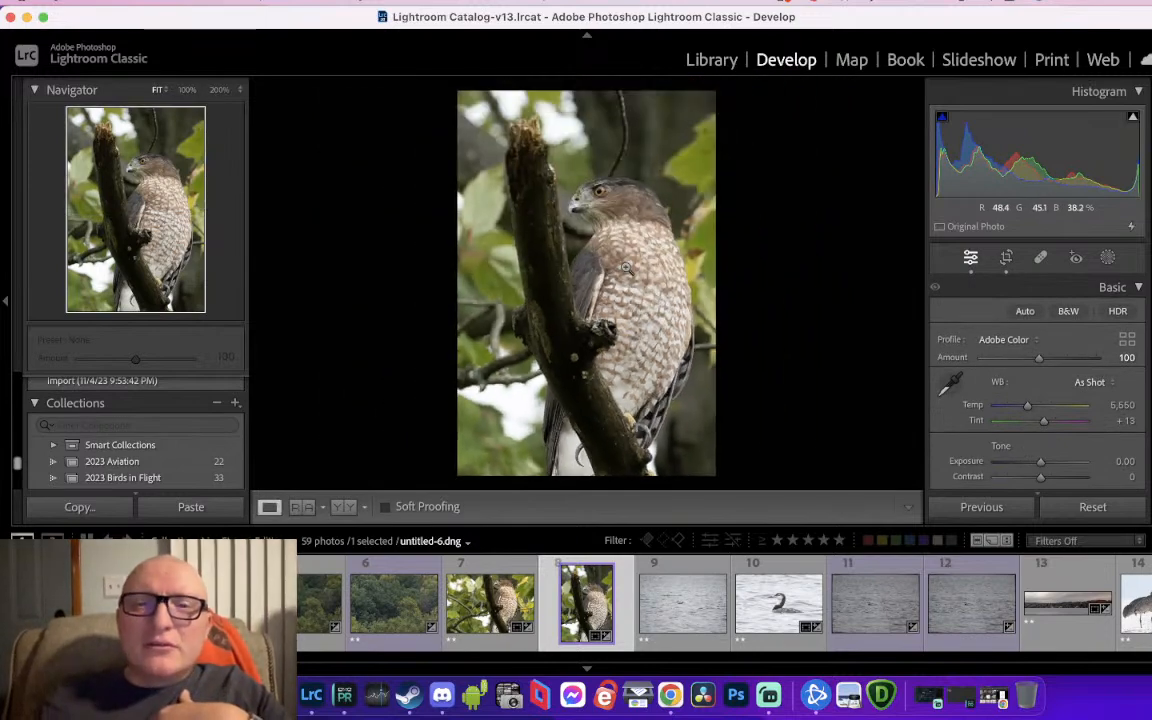
click(624, 266)
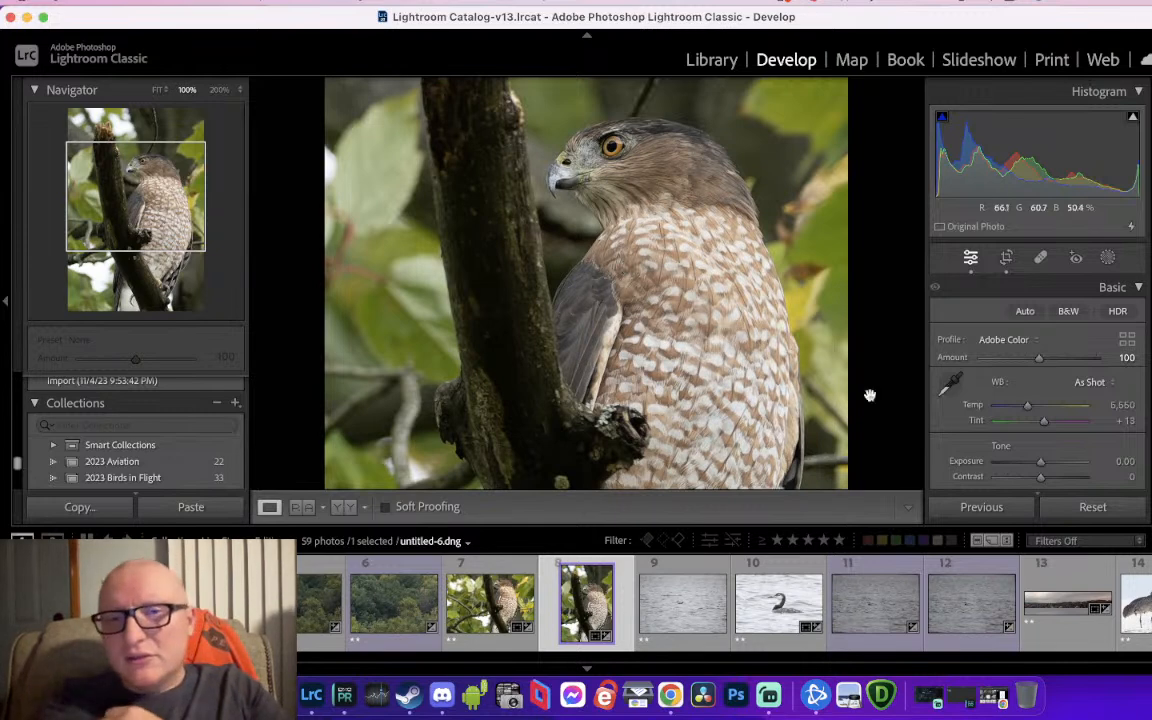
drag(1034, 406, 1035, 408)
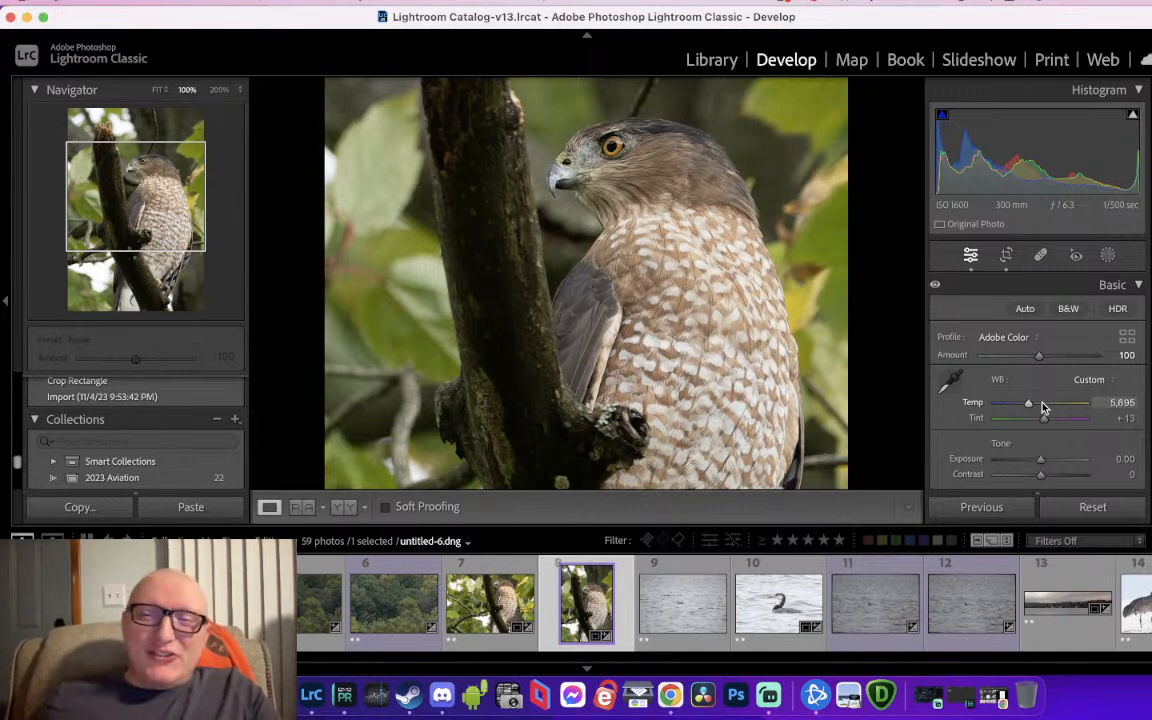
click(1041, 403)
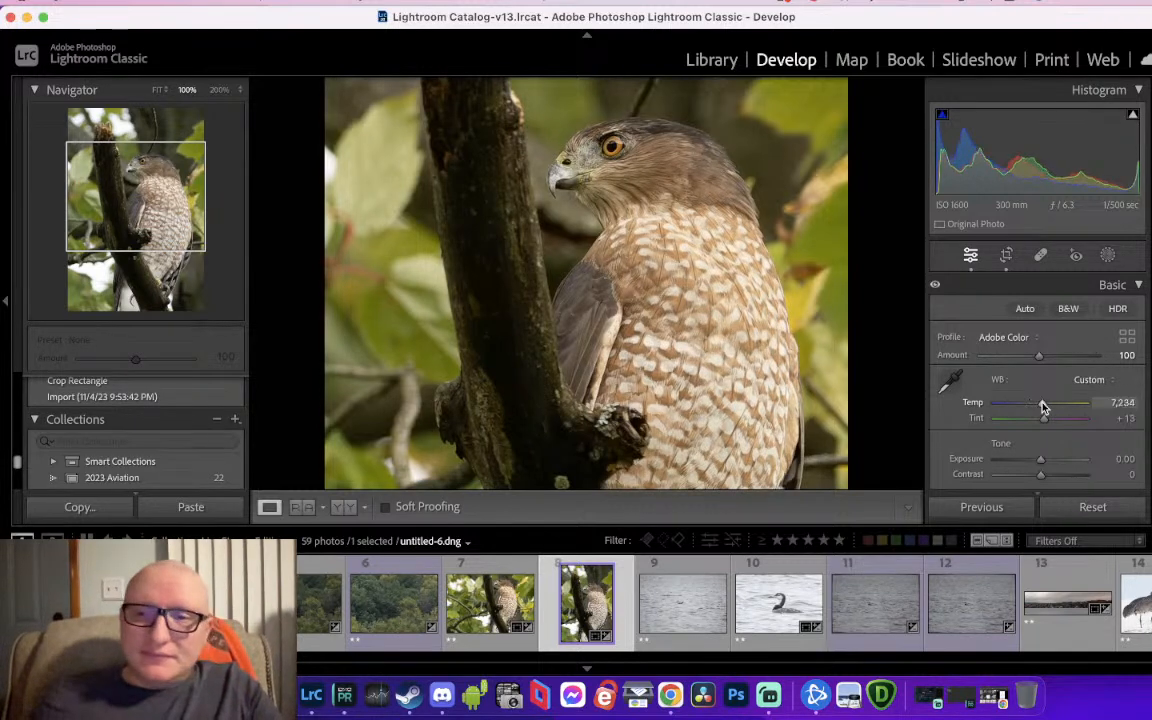
drag(1041, 404, 1038, 404)
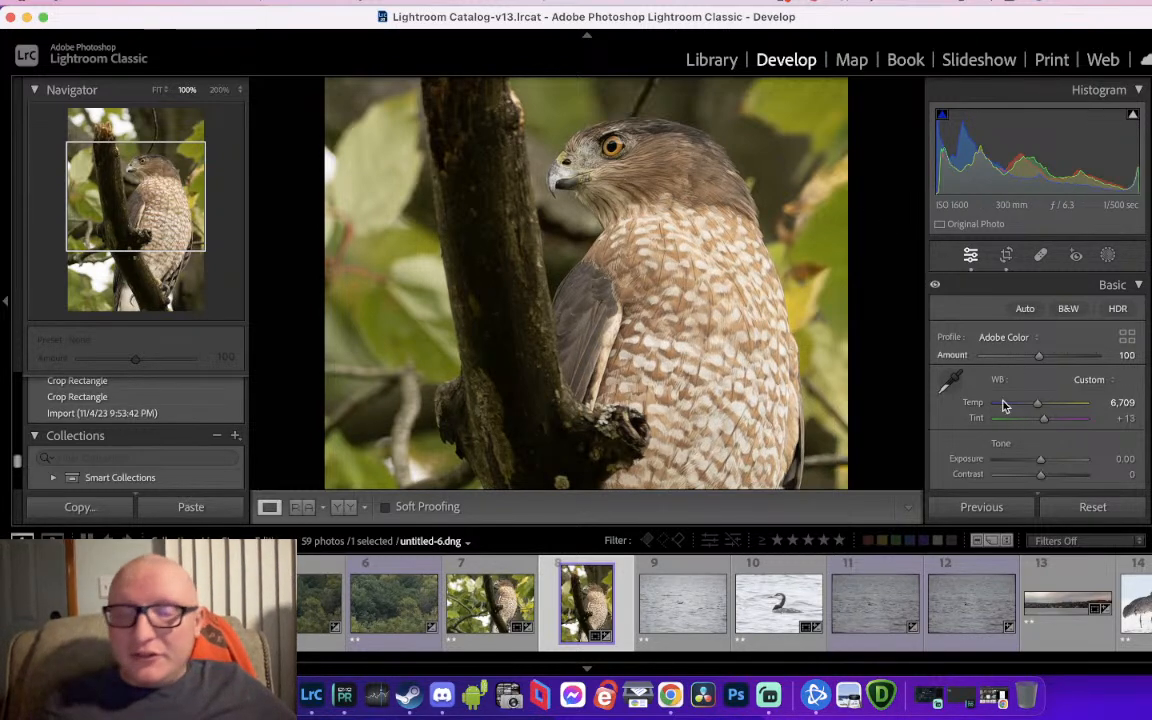
mouse_move(1044, 404)
mouse_down()
mouse_move(1080, 408)
mouse_move(1036, 406)
mouse_move(1047, 408)
mouse_up()
click(664, 338)
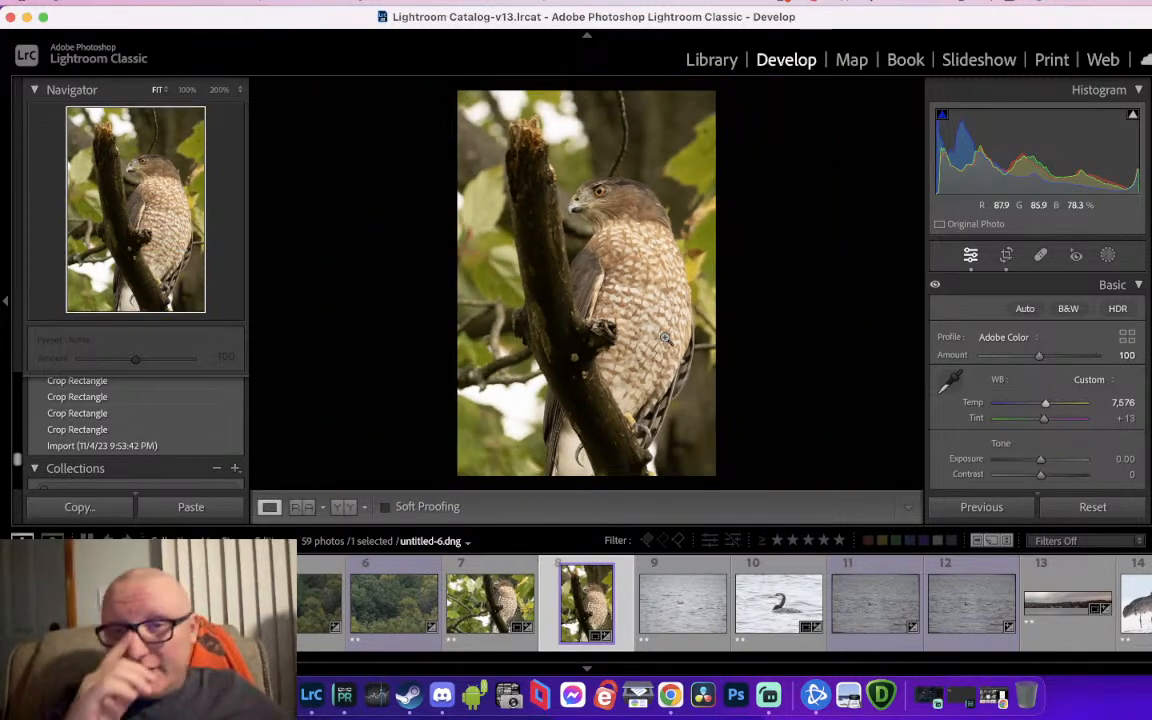
click(570, 175)
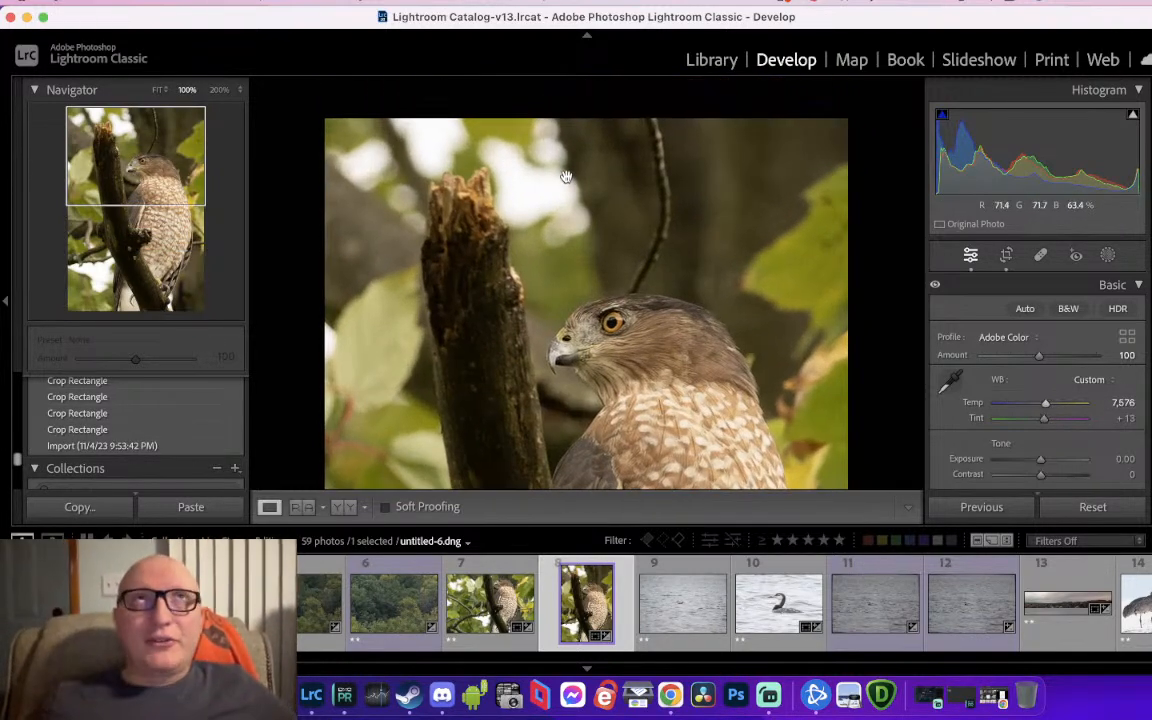
drag(591, 263, 578, 90)
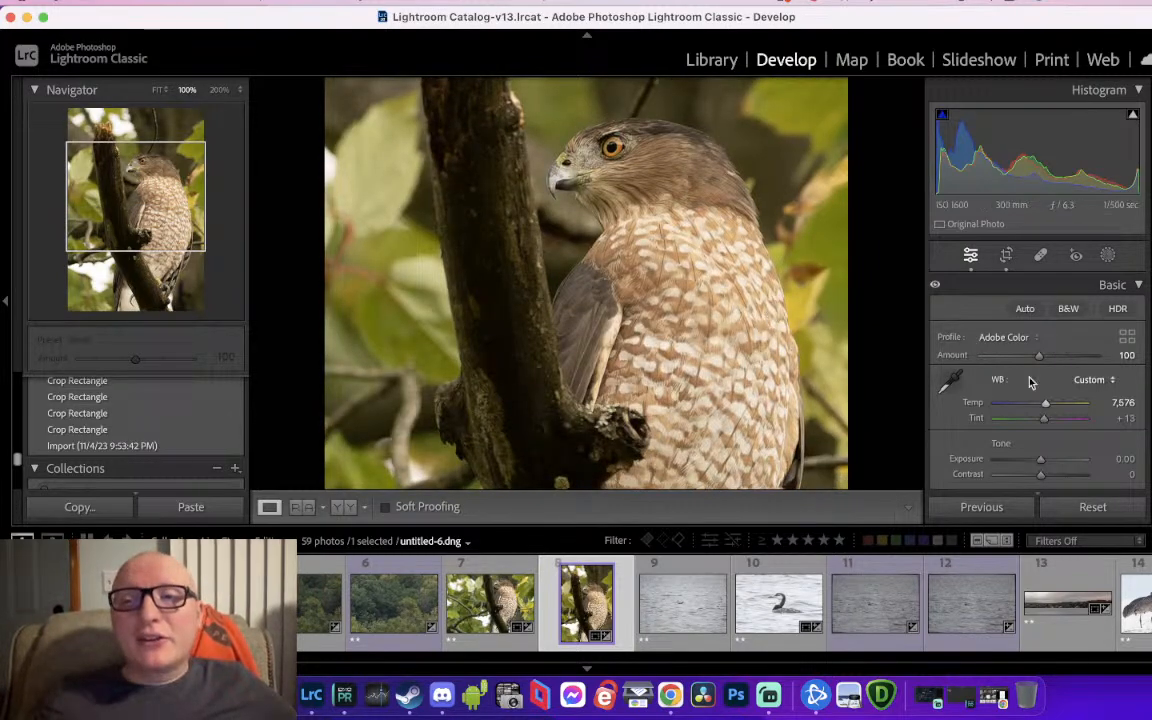
drag(1043, 405, 1029, 406)
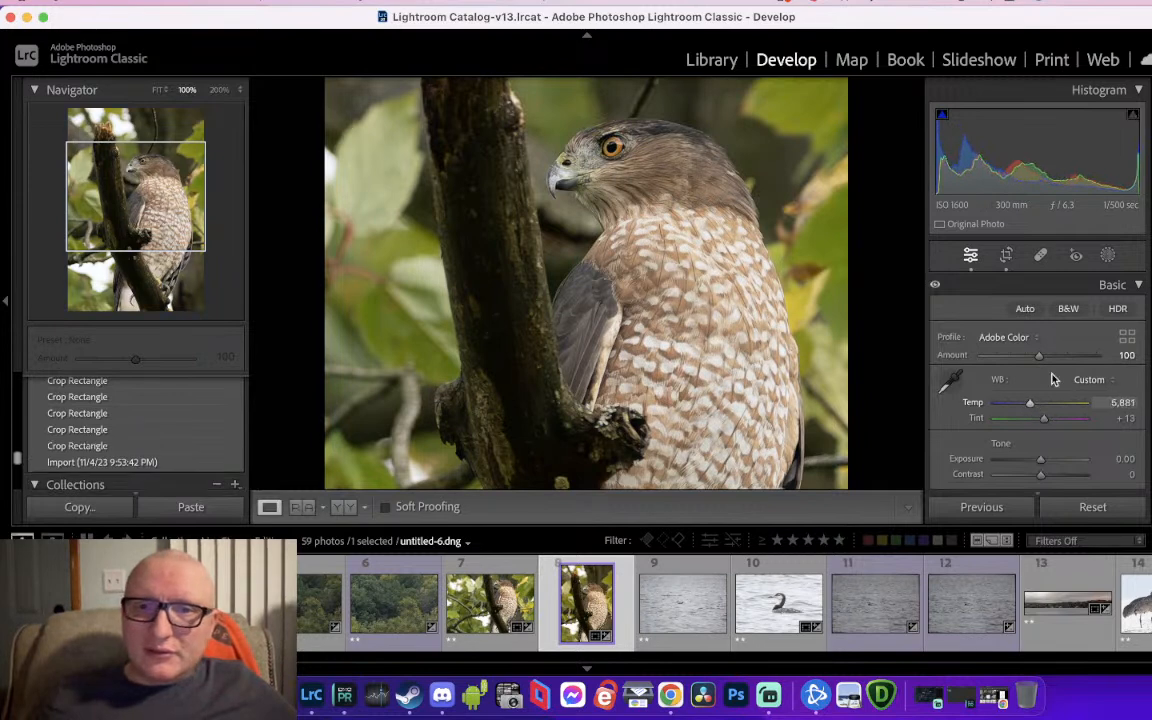
Set the photo's Highlights to +12 and Shadows to −1
scroll(1052, 376, down, 1)
scroll(1052, 378, down, 3)
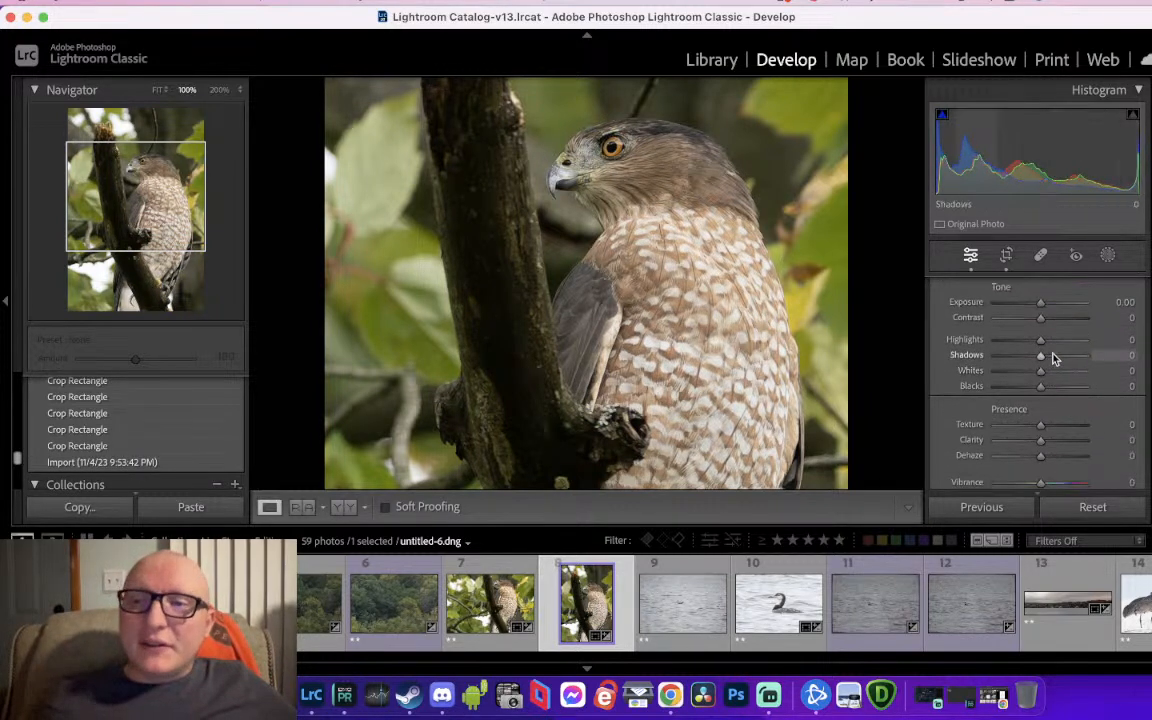
click(1052, 342)
drag(1052, 345, 1041, 360)
click(1052, 356)
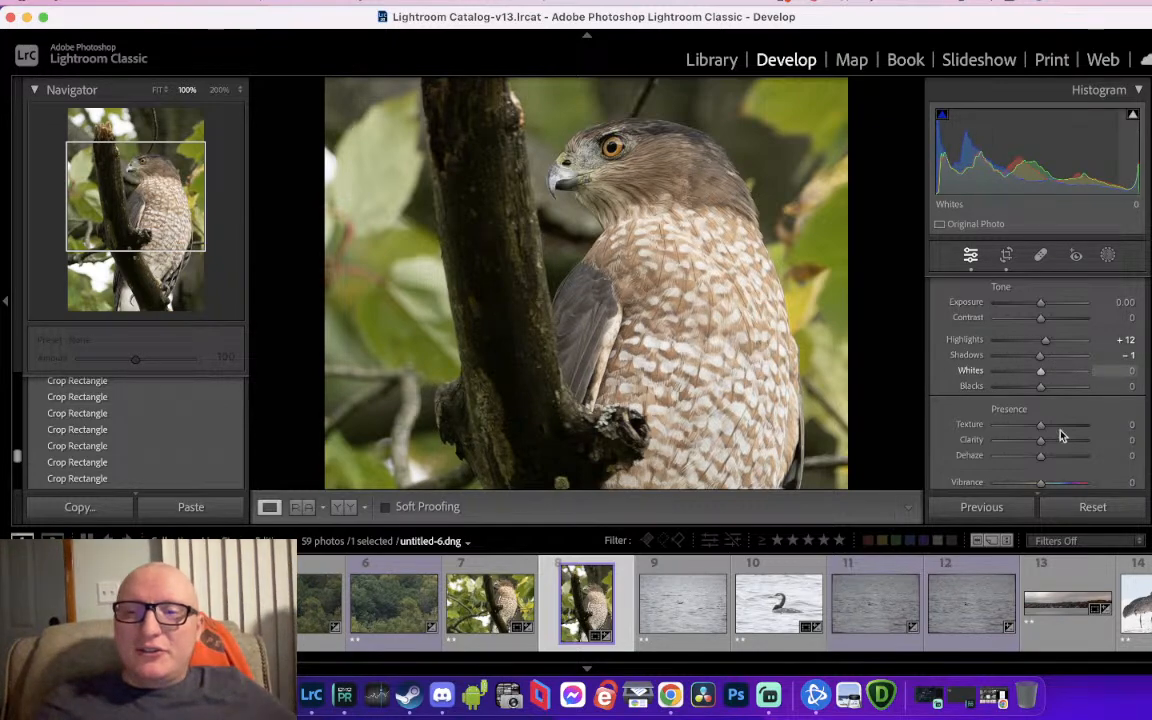
Try Shadows at −100, Whites at +100 and Blacks at −100, and undo these extreme tone changes
drag(1044, 358, 905, 386)
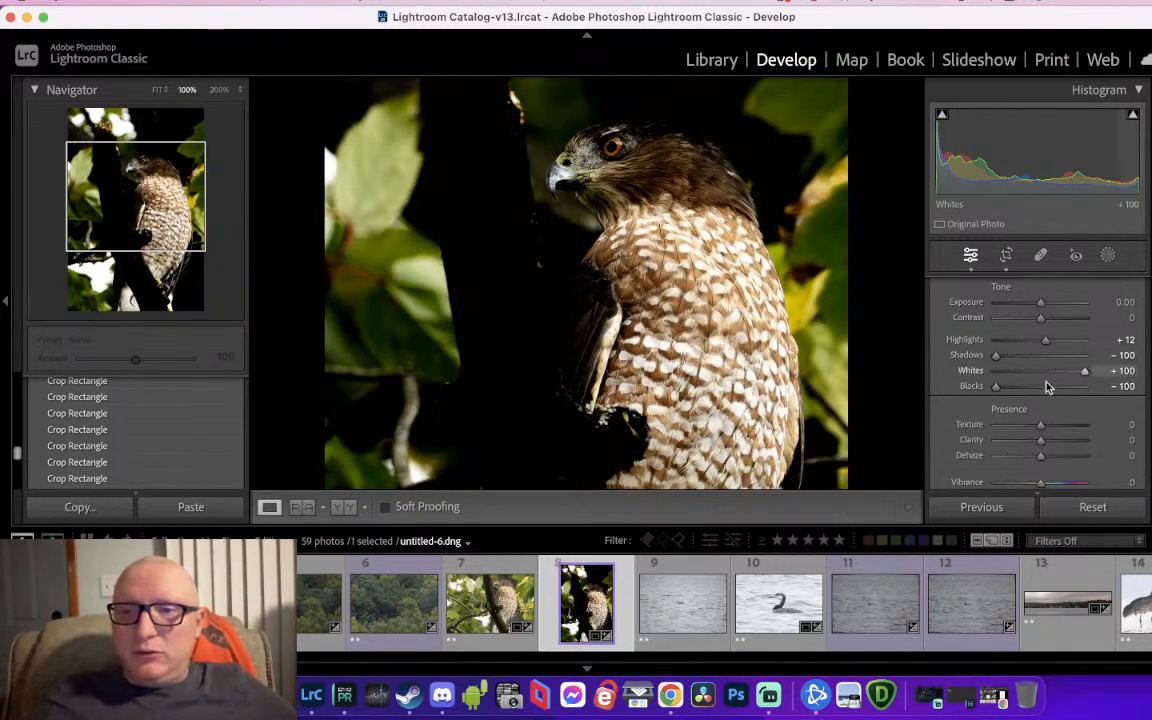
drag(1048, 386, 1022, 388)
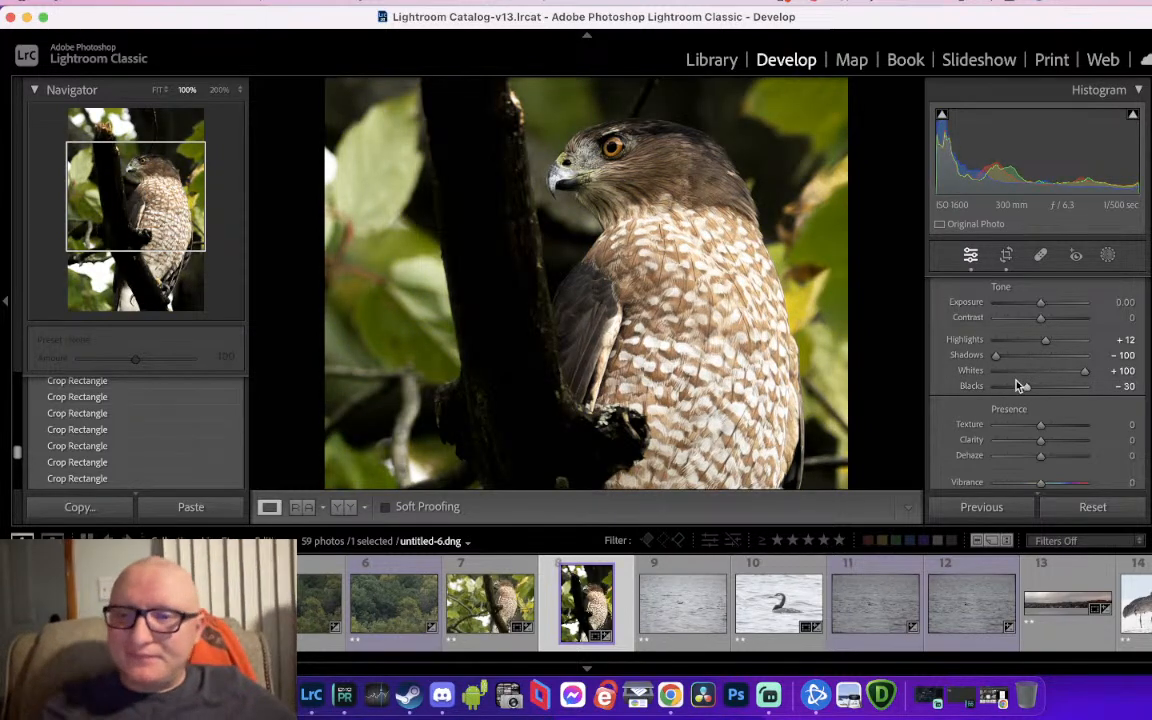
key(super+z)
key(super+z)
key(super+z)
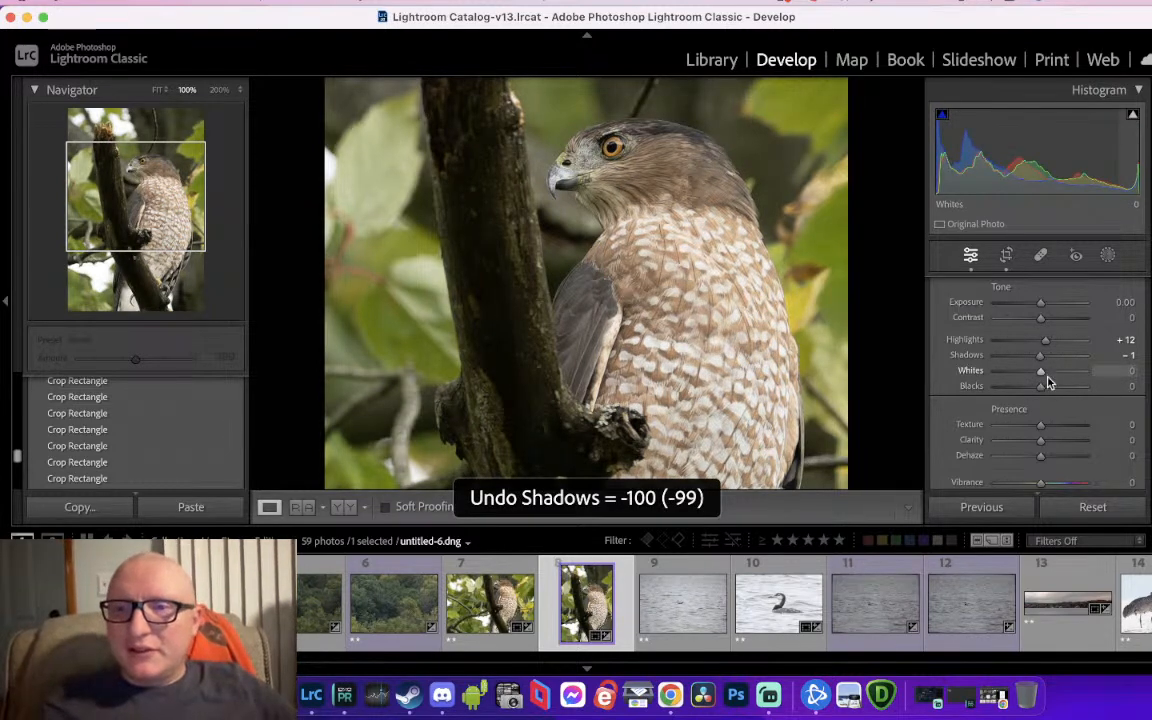
Set the photo's Whites to +16 and Blacks to −11
drag(1040, 371, 1045, 373)
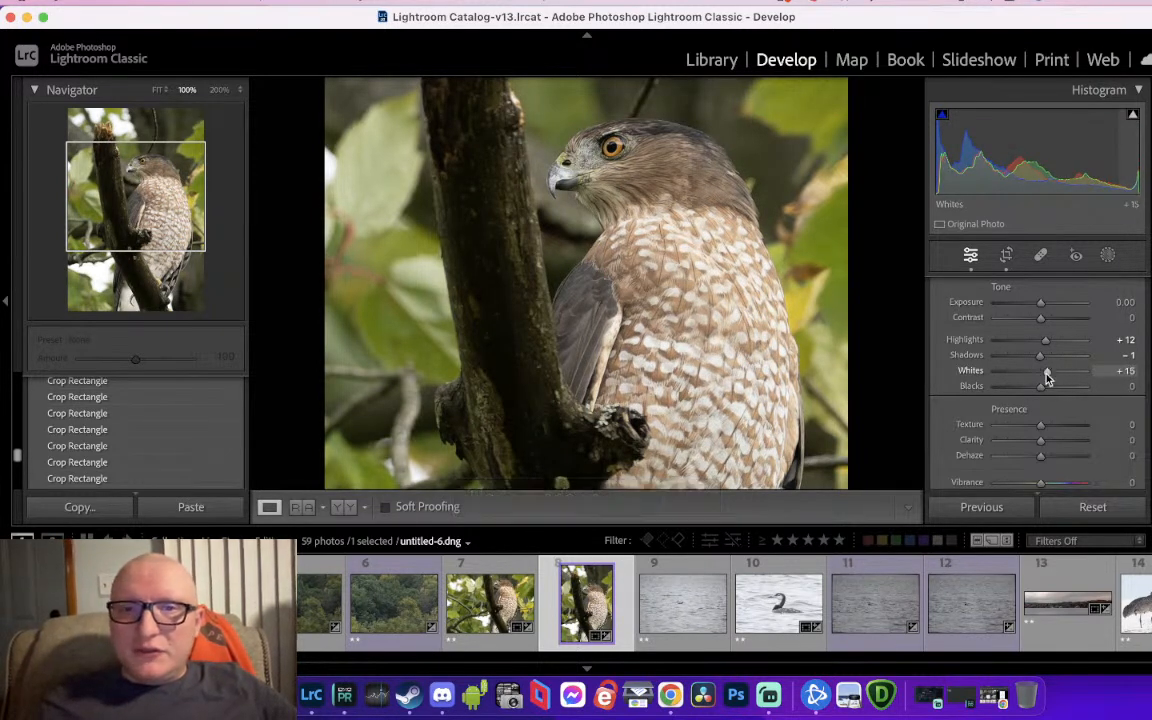
drag(1048, 376, 1044, 375)
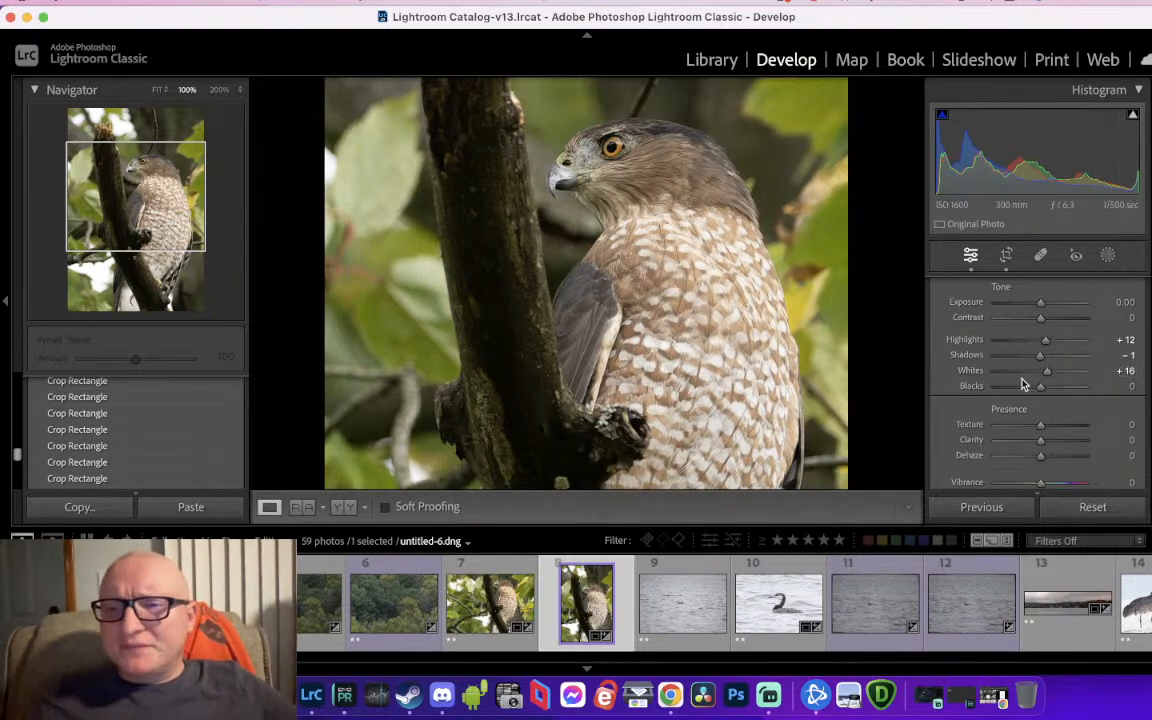
drag(1041, 391, 1034, 391)
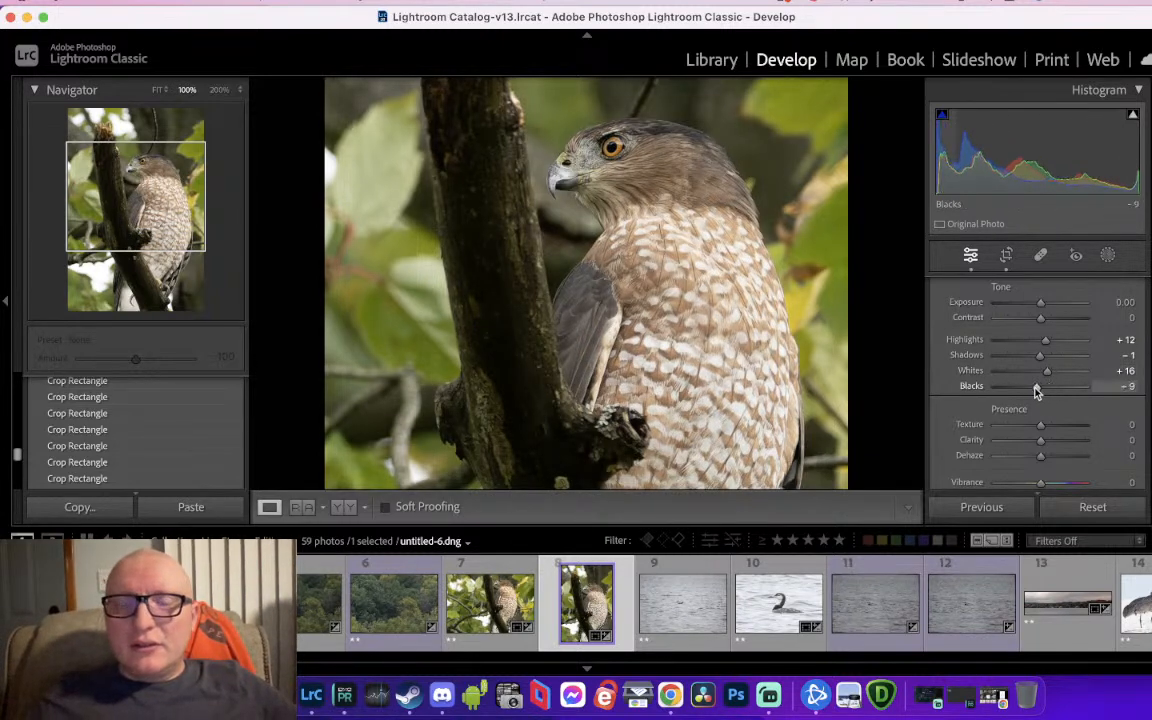
Set Texture to +11 and Dehaze to +14, checking the detail around the hawk's head
scroll(1057, 378, down, 1)
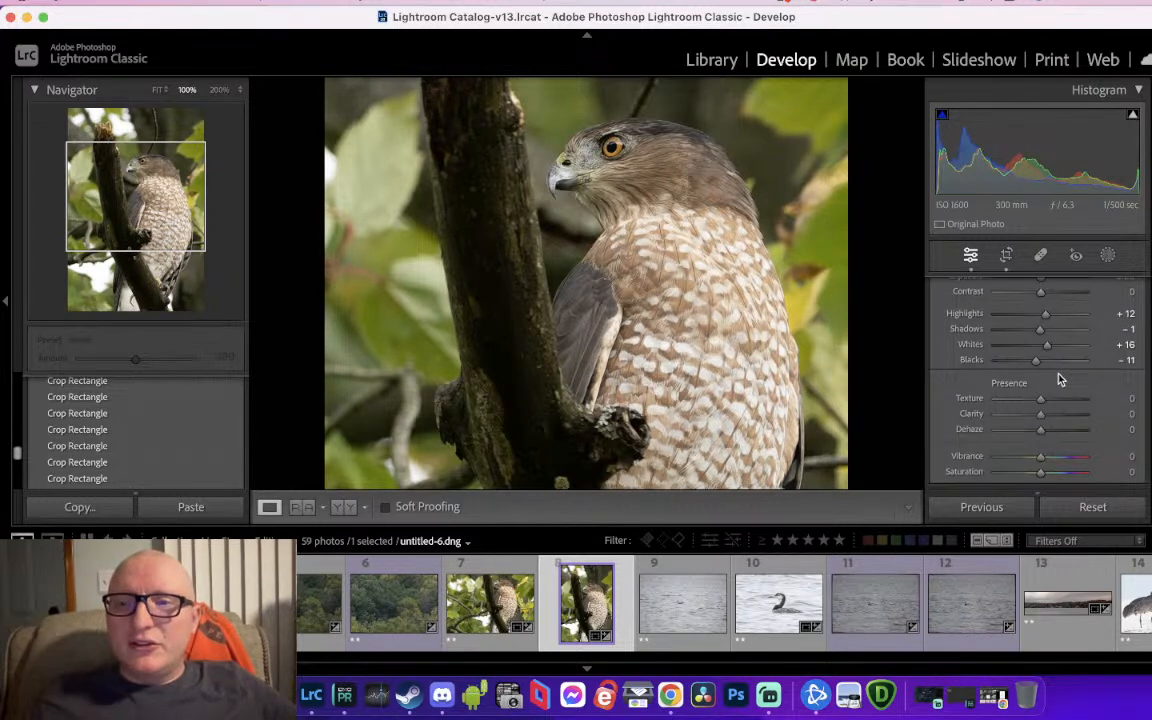
drag(1050, 402, 1047, 402)
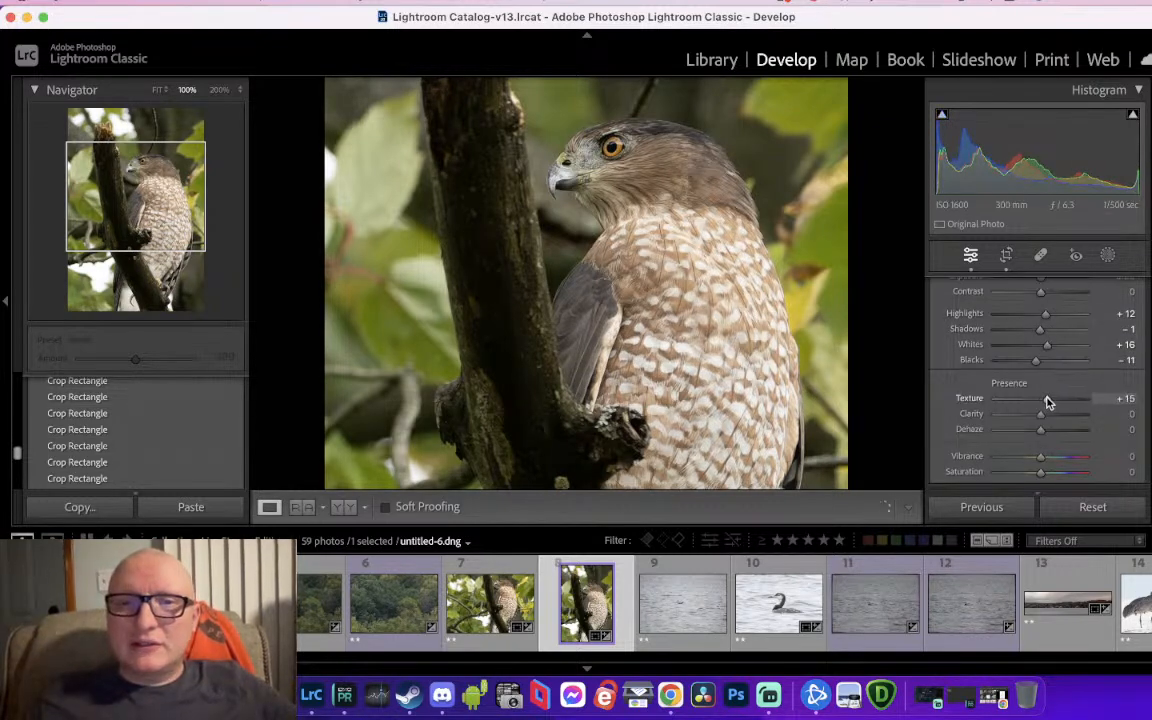
click(707, 314)
click(624, 218)
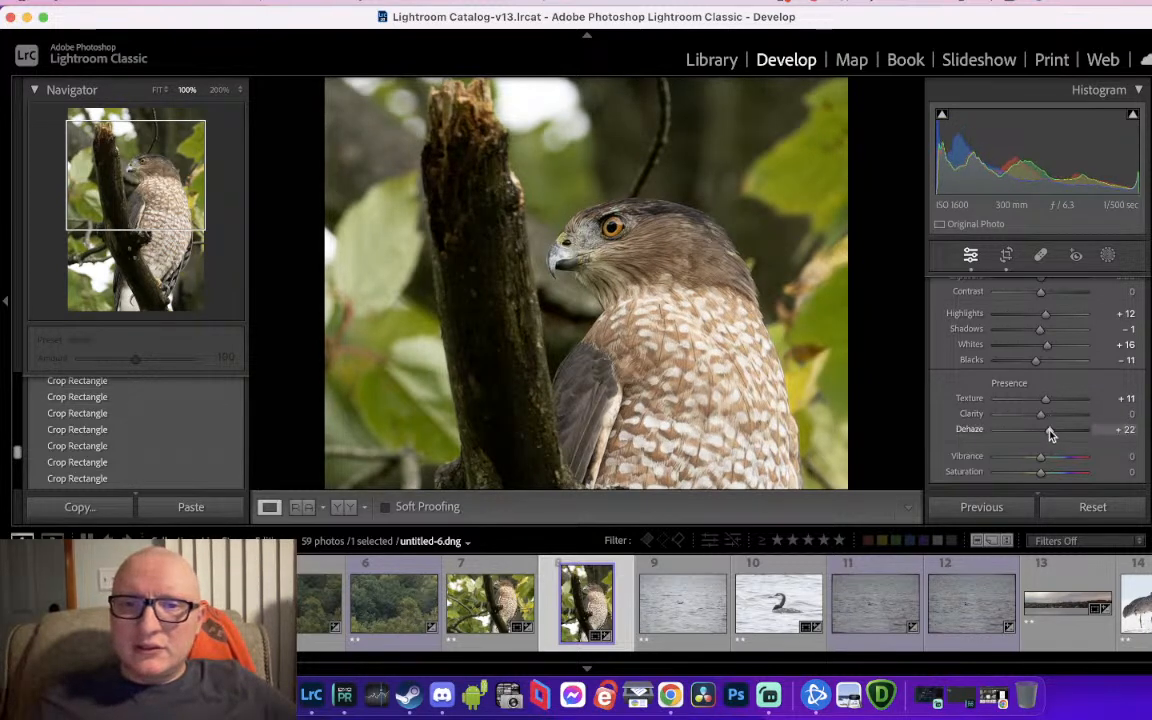
Raise the Highlights region of the tone curve to +10
scroll(1043, 413, down, 5)
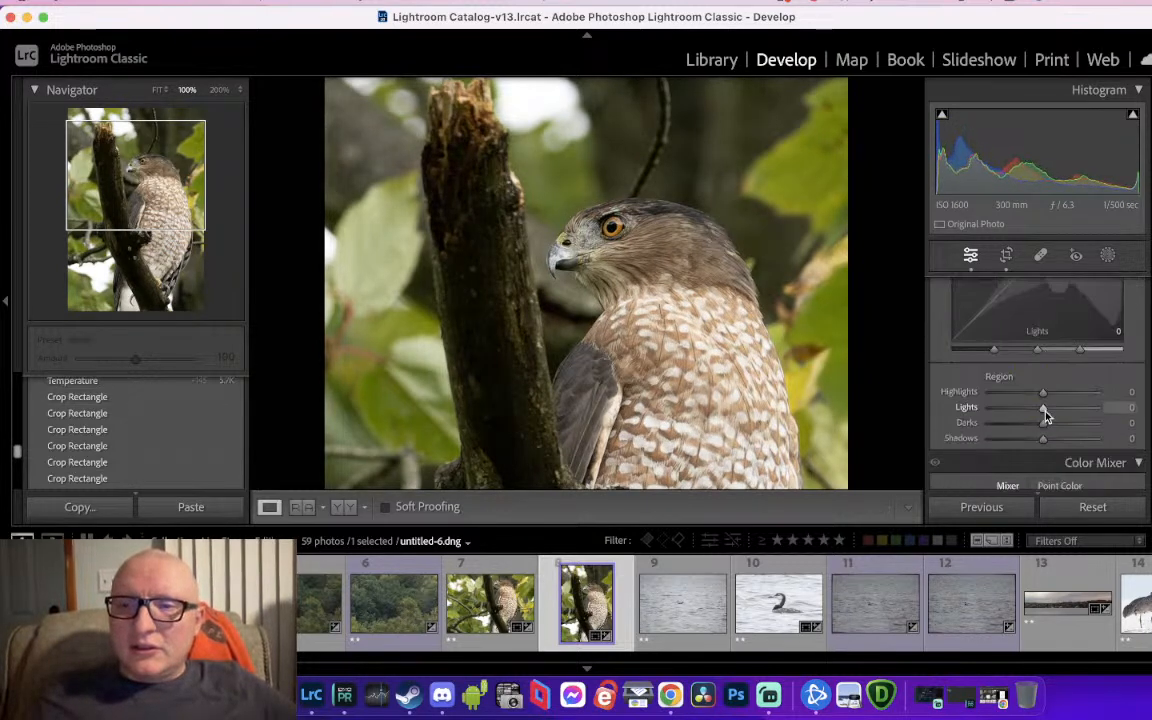
scroll(1043, 411, up, 2)
scroll(1043, 411, down, 2)
mouse_move(1043, 371)
mouse_down()
mouse_move(1064, 375)
mouse_move(1049, 375)
mouse_up()
Set the color mixer saturation to Red +25, Orange +26, Yellow +25 and Green −32
scroll(1049, 378, down, 5)
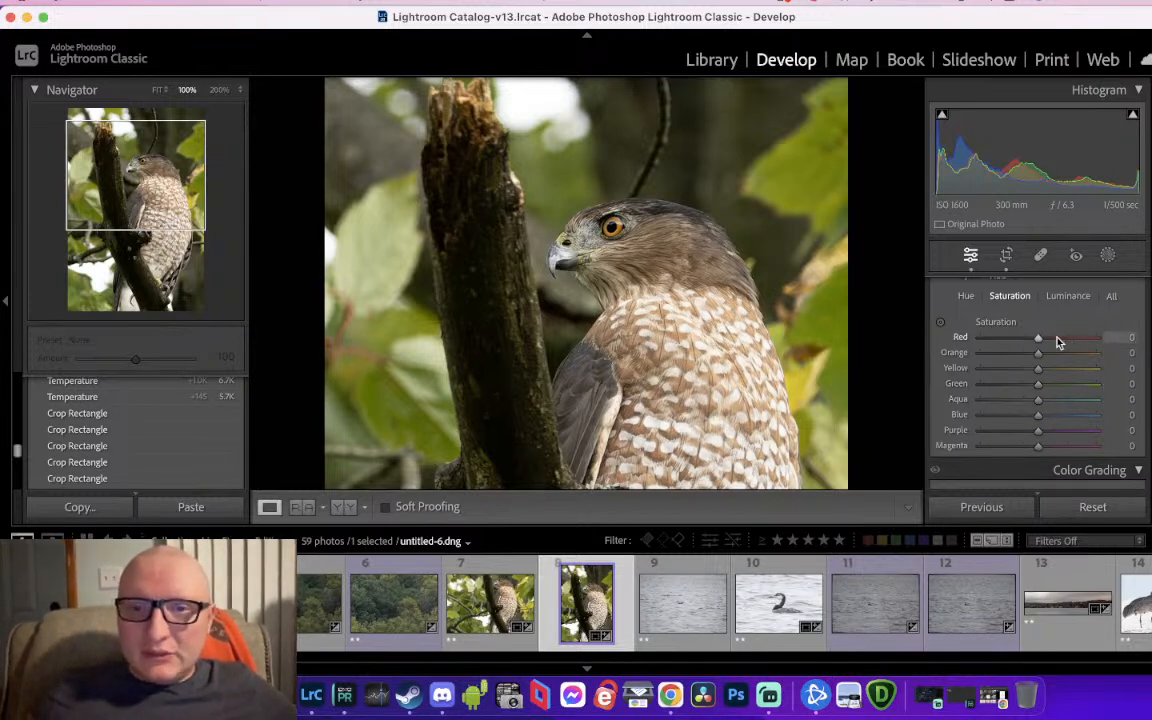
drag(1058, 342, 1019, 389)
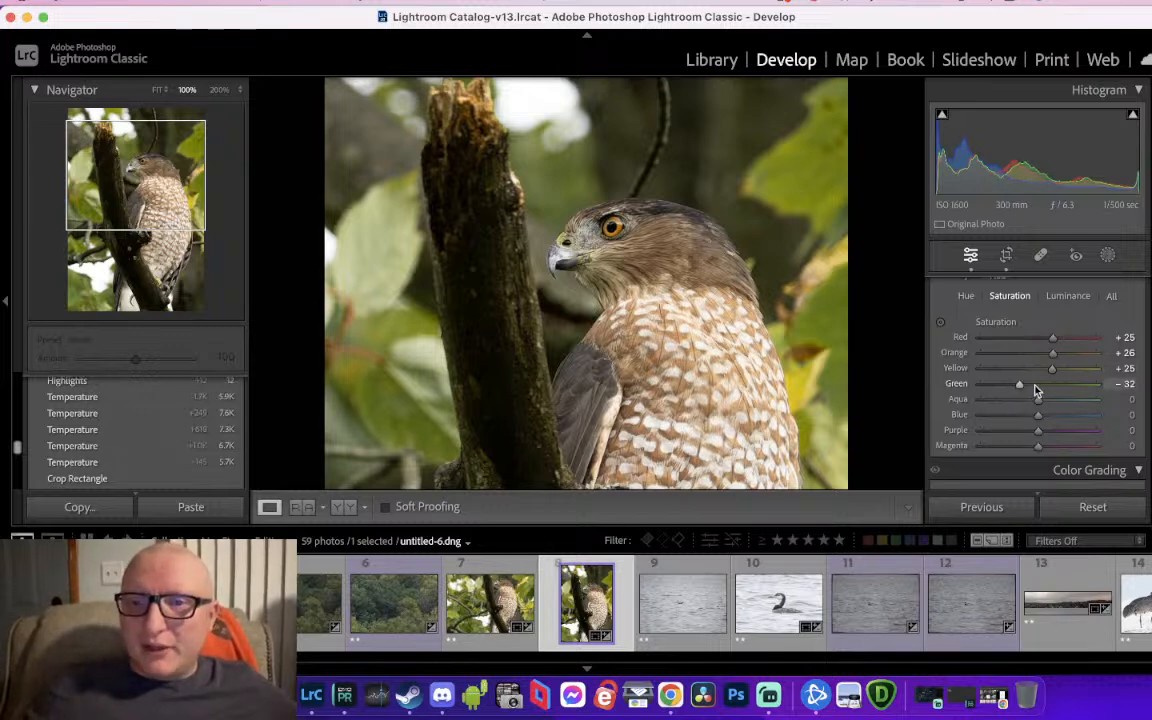
Apply Lens Blur to the hawk photo
scroll(1052, 355, down, 5)
scroll(1052, 358, down, 8)
scroll(1052, 358, down, 6)
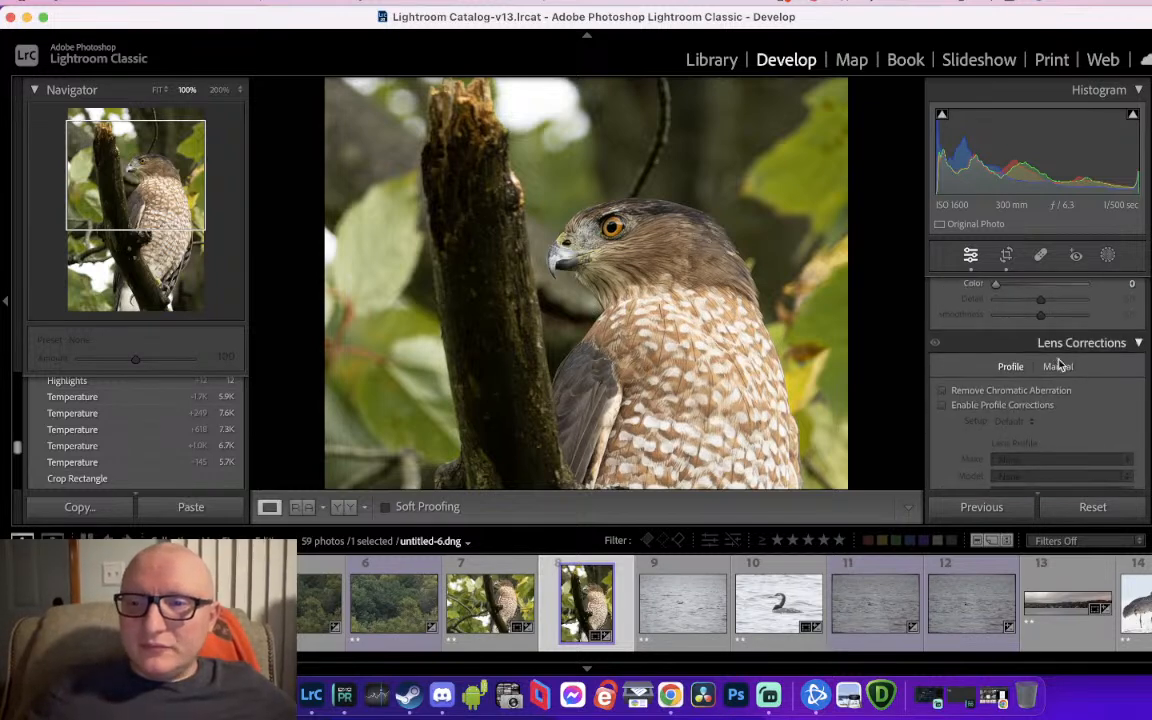
scroll(1058, 365, down, 6)
scroll(1065, 374, down, 4)
click(1107, 305)
click(1109, 307)
click(942, 324)
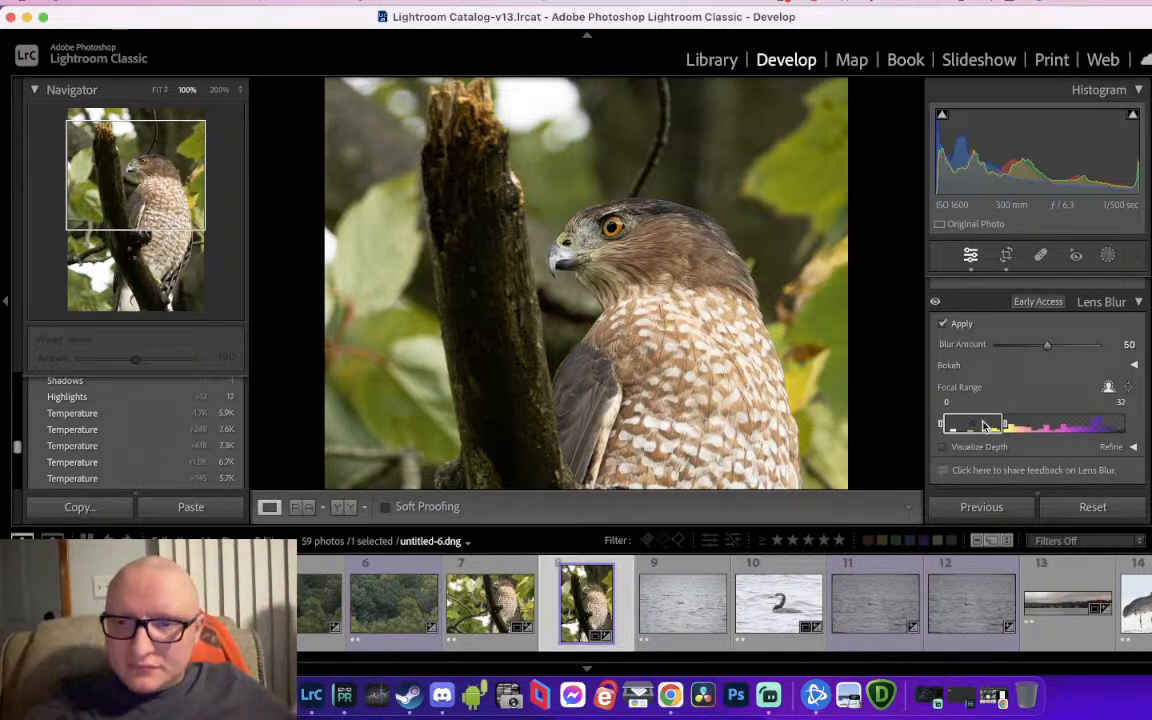
Shift the Lens Blur focal range to 18–49 using the depth visualization, and turn the visualization off
mouse_move(981, 427)
mouse_down()
mouse_move(1001, 430)
mouse_move(990, 430)
mouse_up()
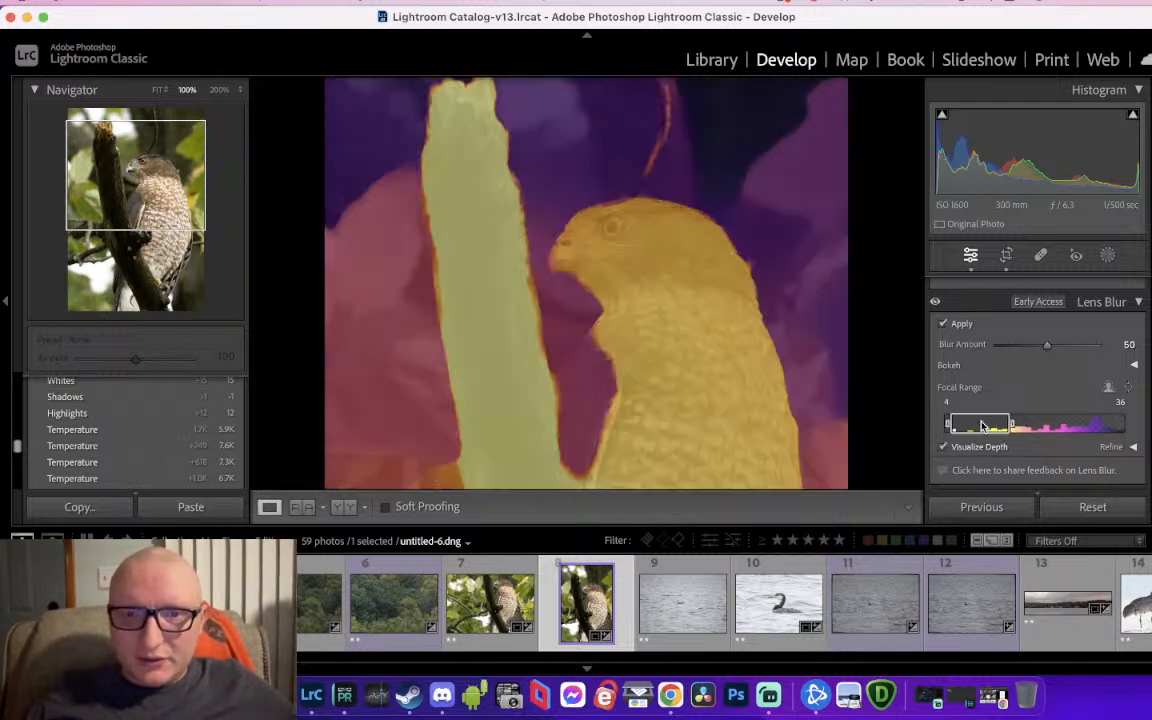
drag(982, 425, 962, 428)
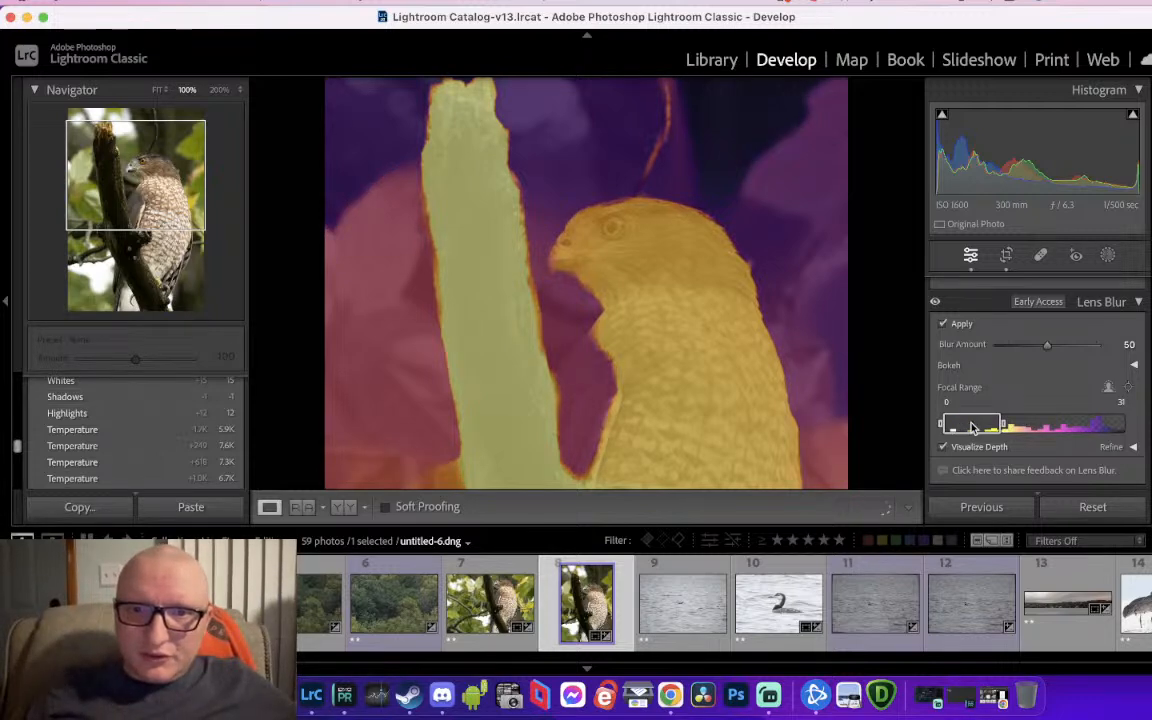
drag(974, 428, 1000, 428)
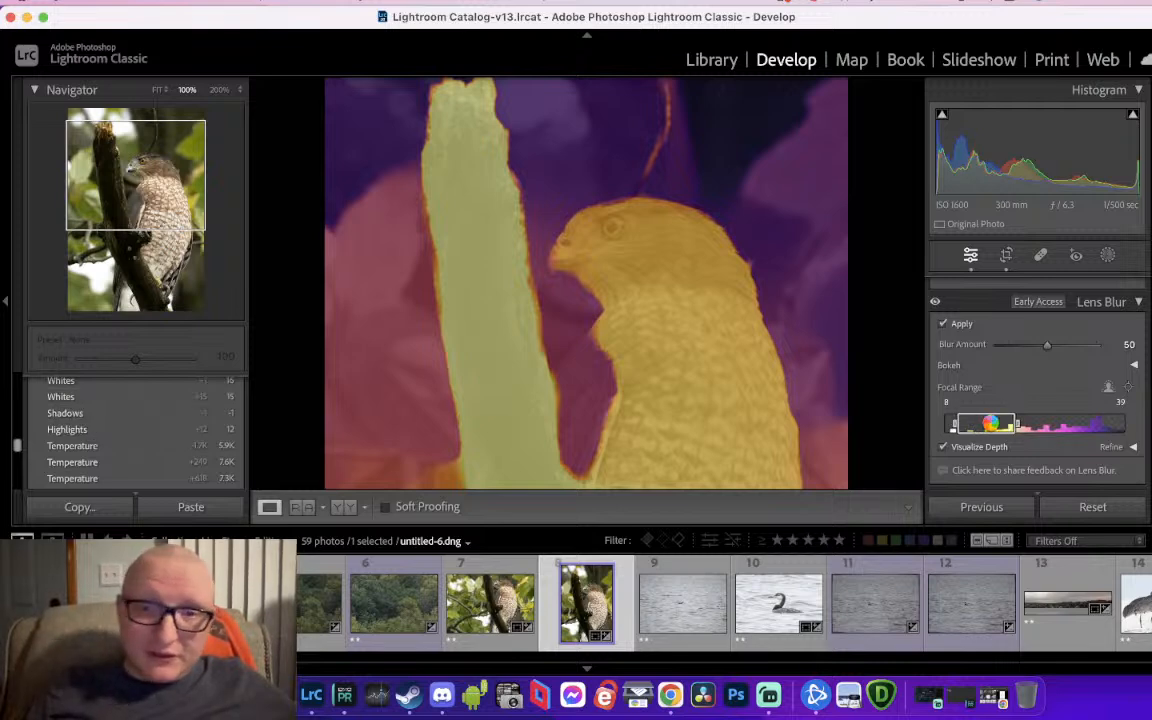
click(1016, 425)
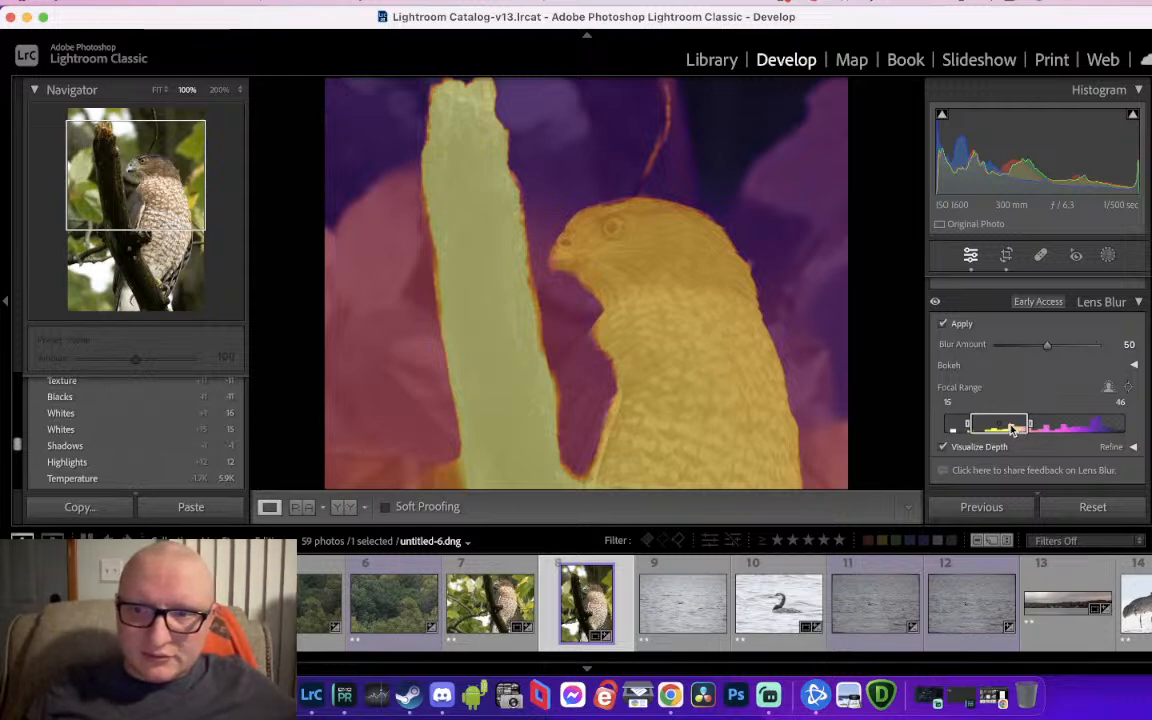
drag(996, 428, 1010, 429)
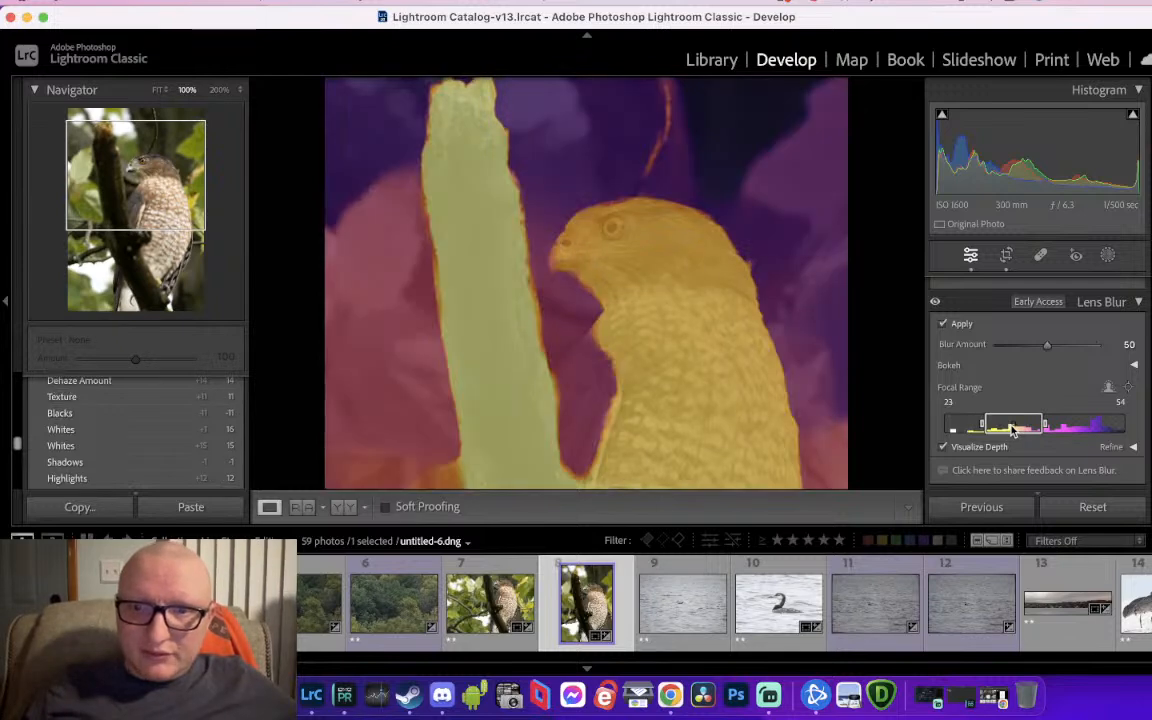
drag(1014, 428, 1005, 428)
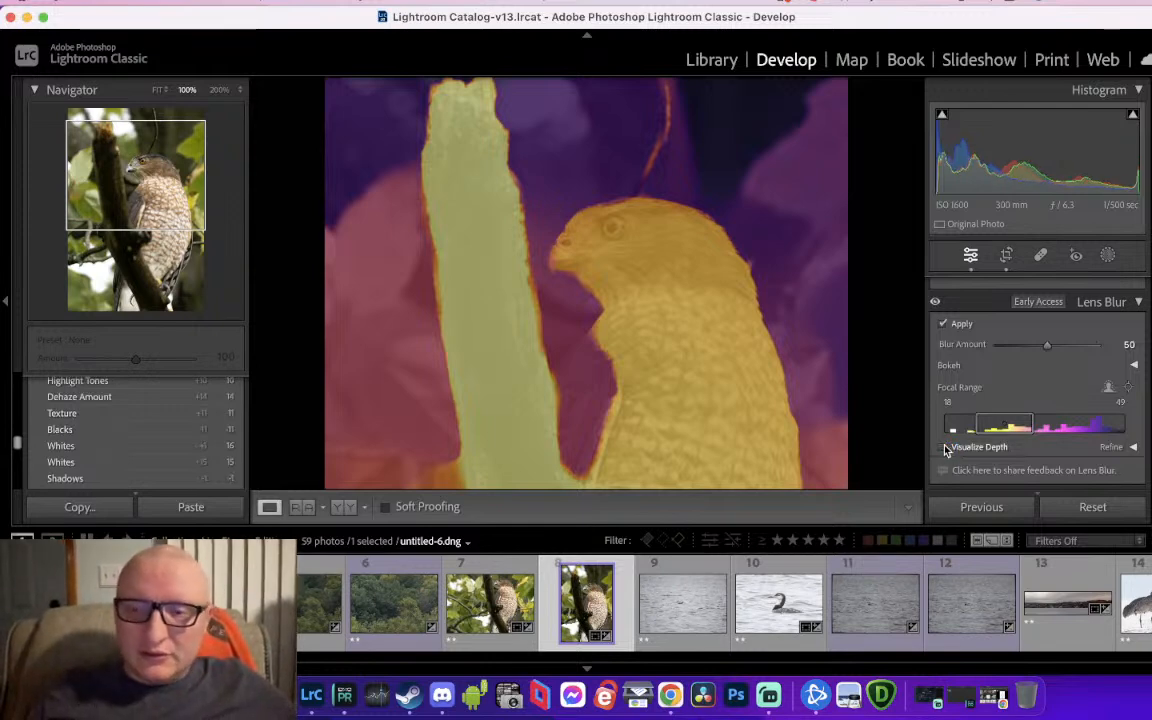
click(946, 450)
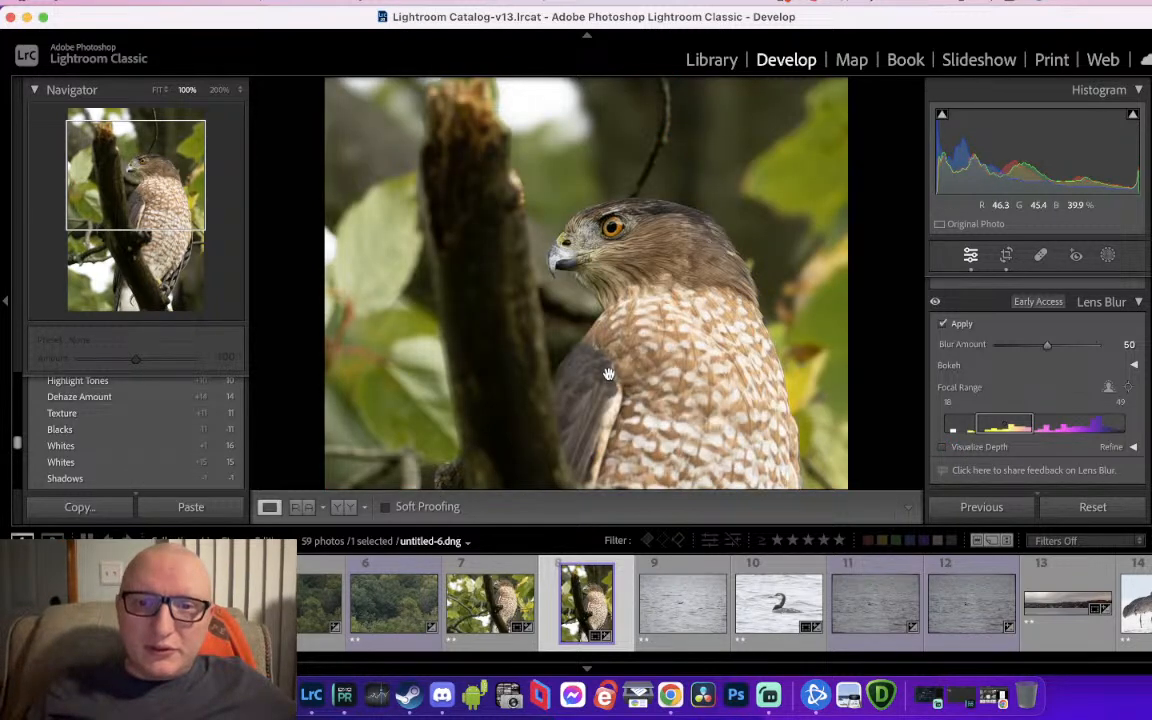
Inspect the hawk's wing and chest at 200% and shift the Lens Blur focal range to 10–41
click(548, 336)
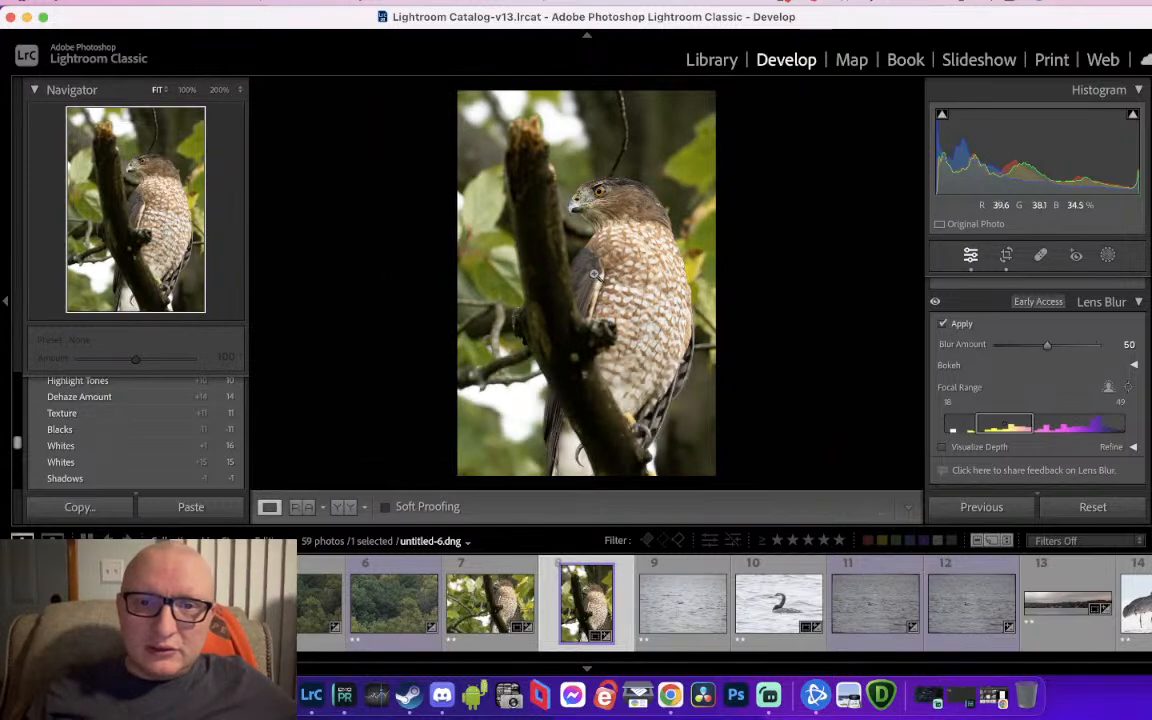
click(591, 272)
click(219, 89)
drag(607, 239, 581, 330)
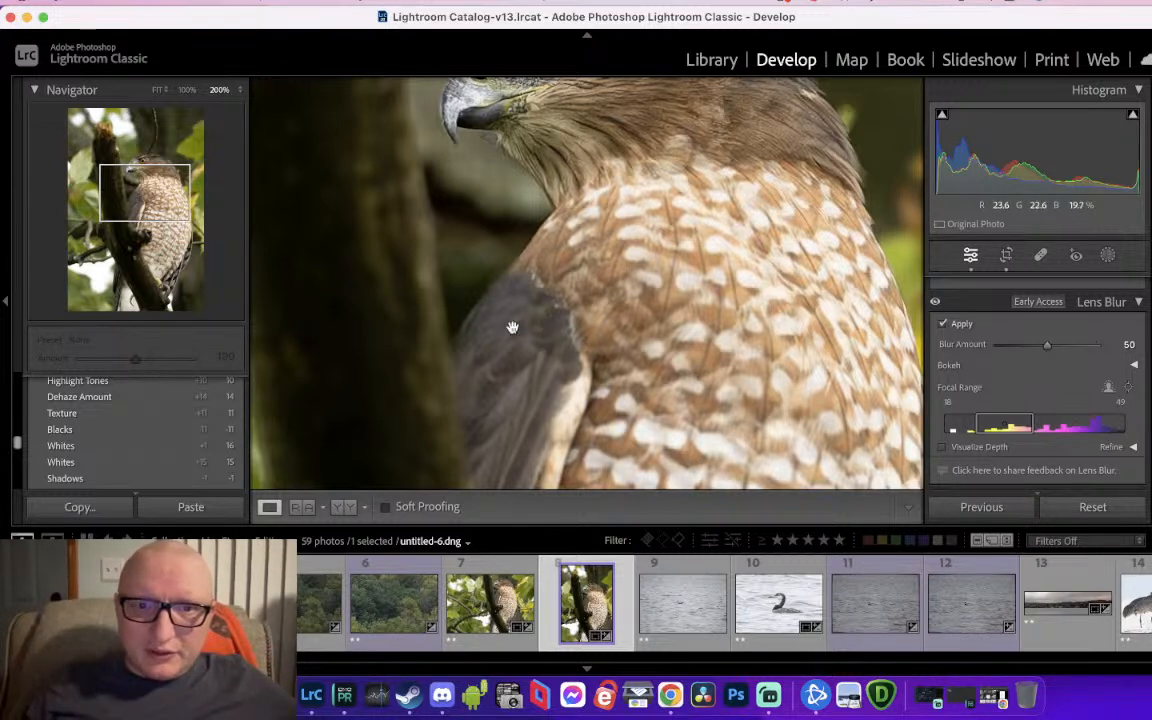
drag(1006, 429, 991, 430)
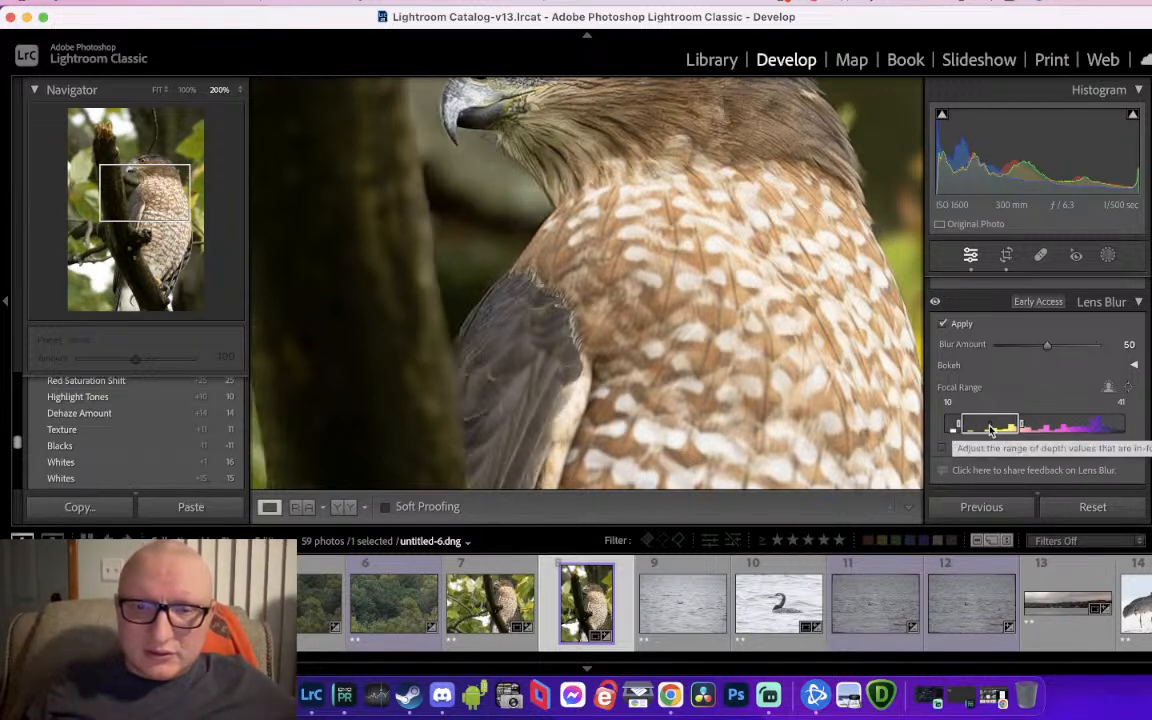
Try Lens Blur focal ranges of 8–39 and 13–44 while checking the hawk's wing and chest at 200%
drag(991, 430, 988, 430)
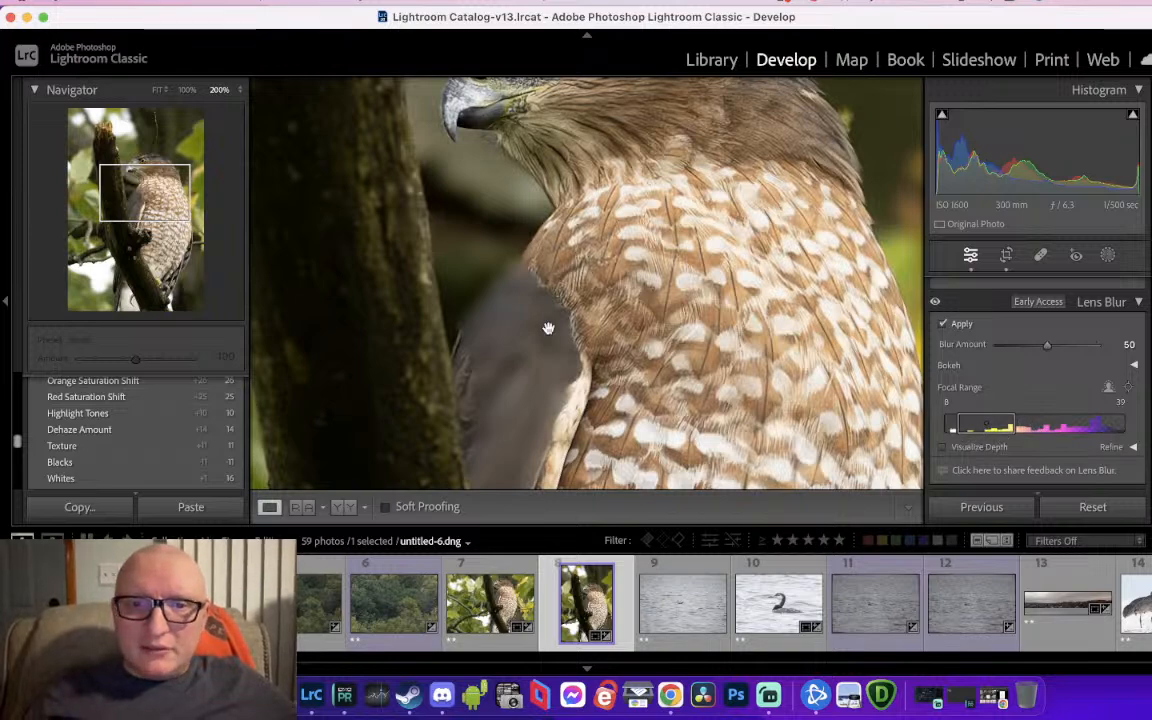
drag(536, 394, 531, 248)
drag(547, 188, 514, 301)
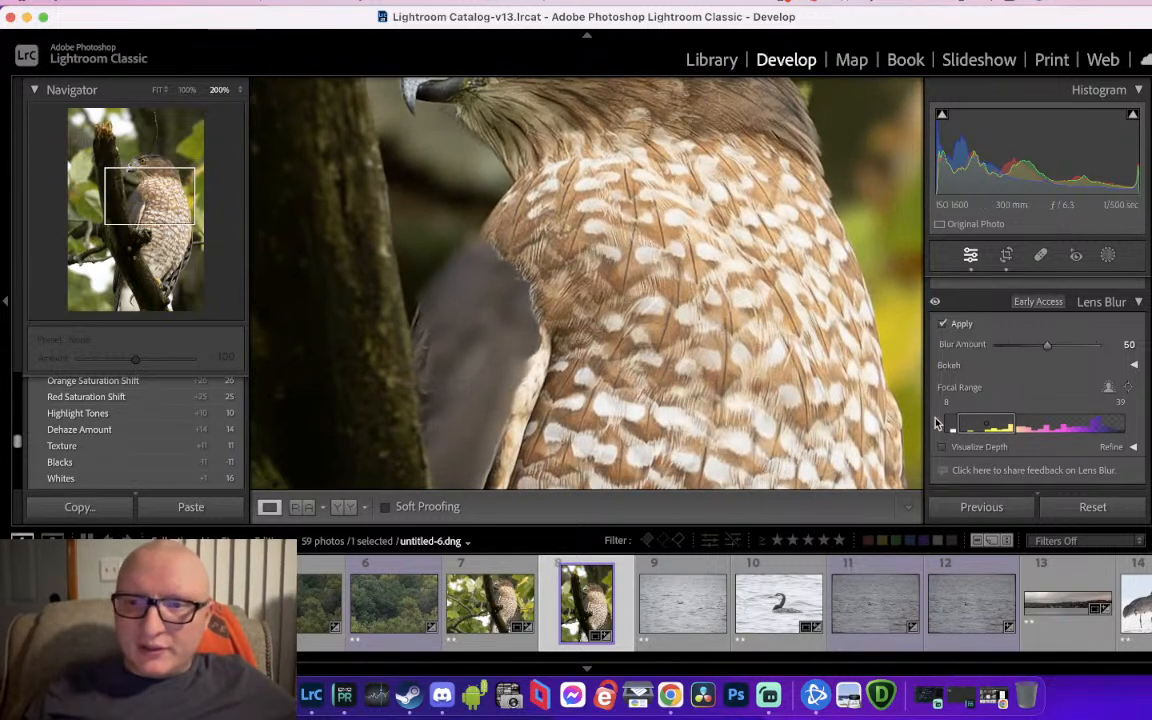
drag(985, 431, 993, 432)
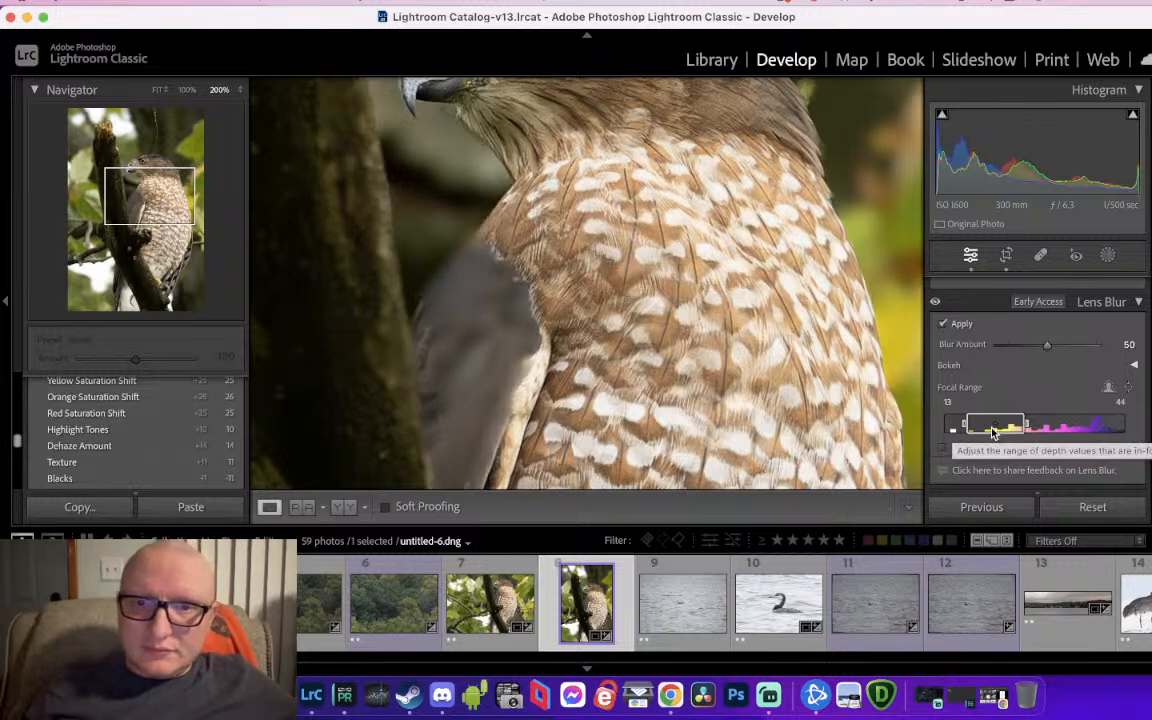
Narrow the Lens Blur focal range to 28–43, shift it to 18–33, and check the hawk's head at 200%
drag(967, 430, 998, 430)
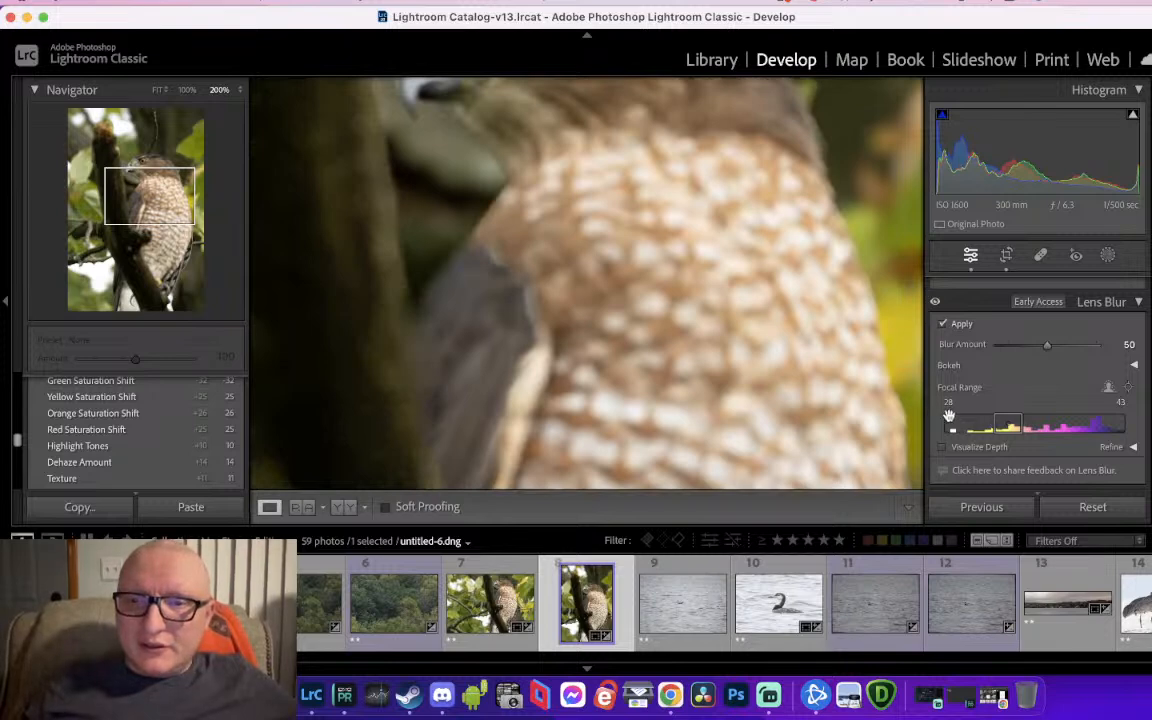
drag(1012, 429, 992, 430)
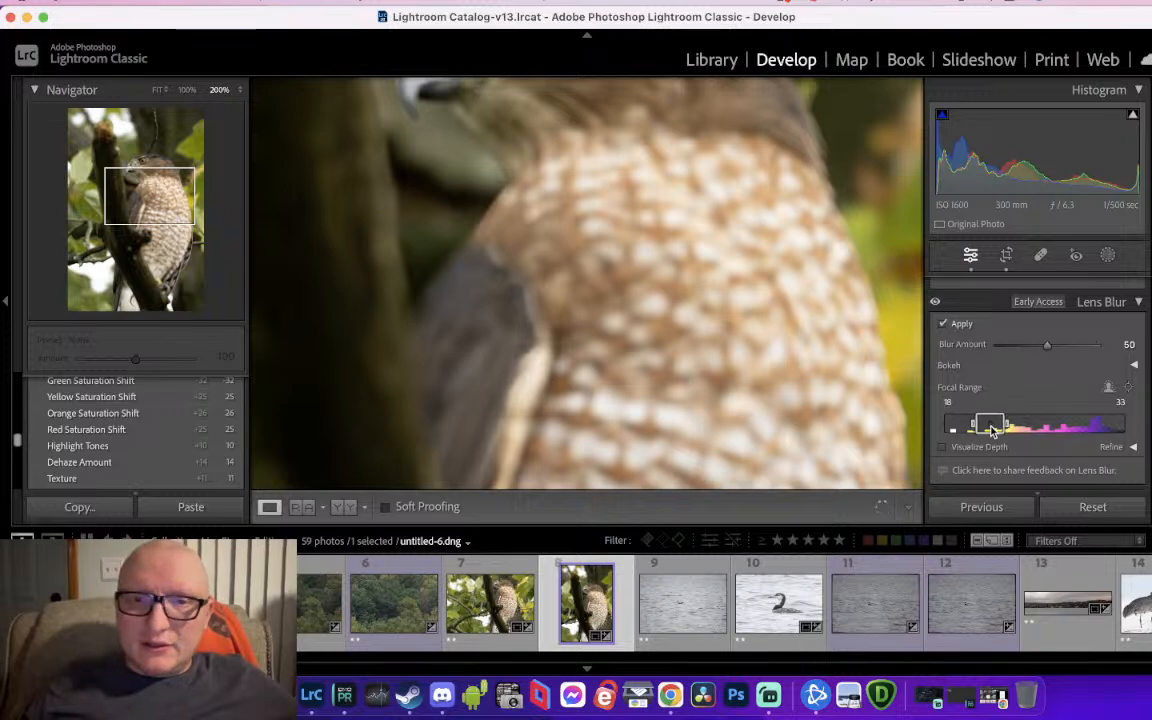
click(723, 279)
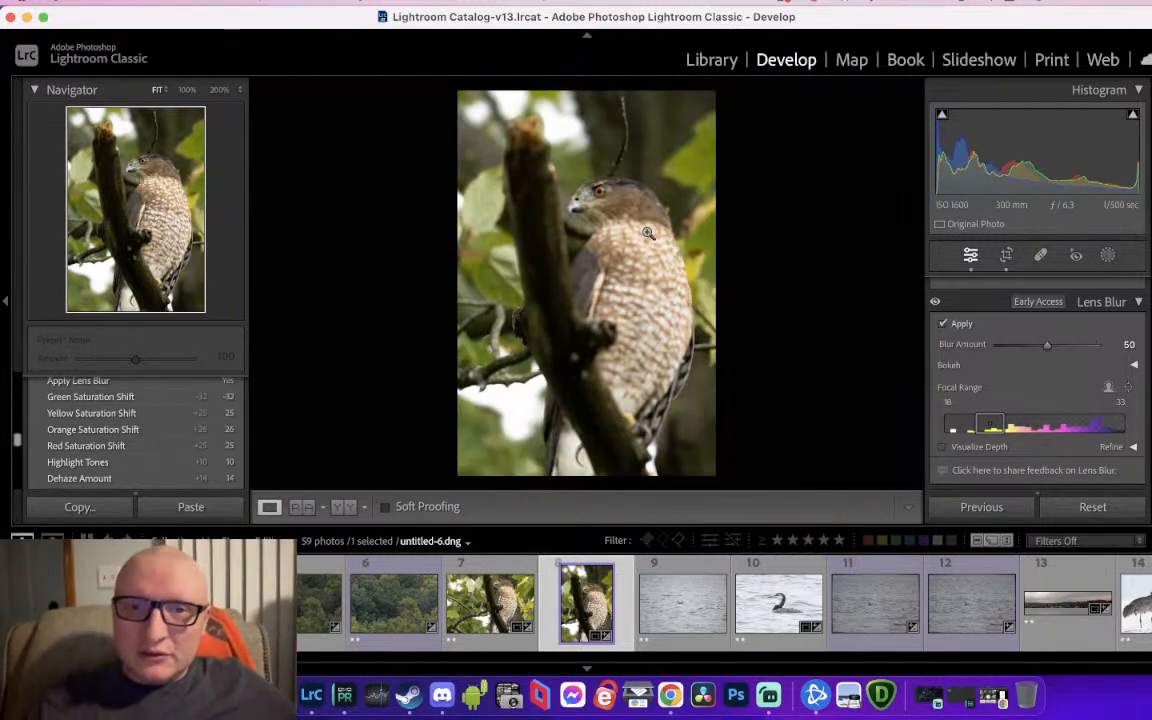
click(598, 188)
drag(792, 390, 787, 244)
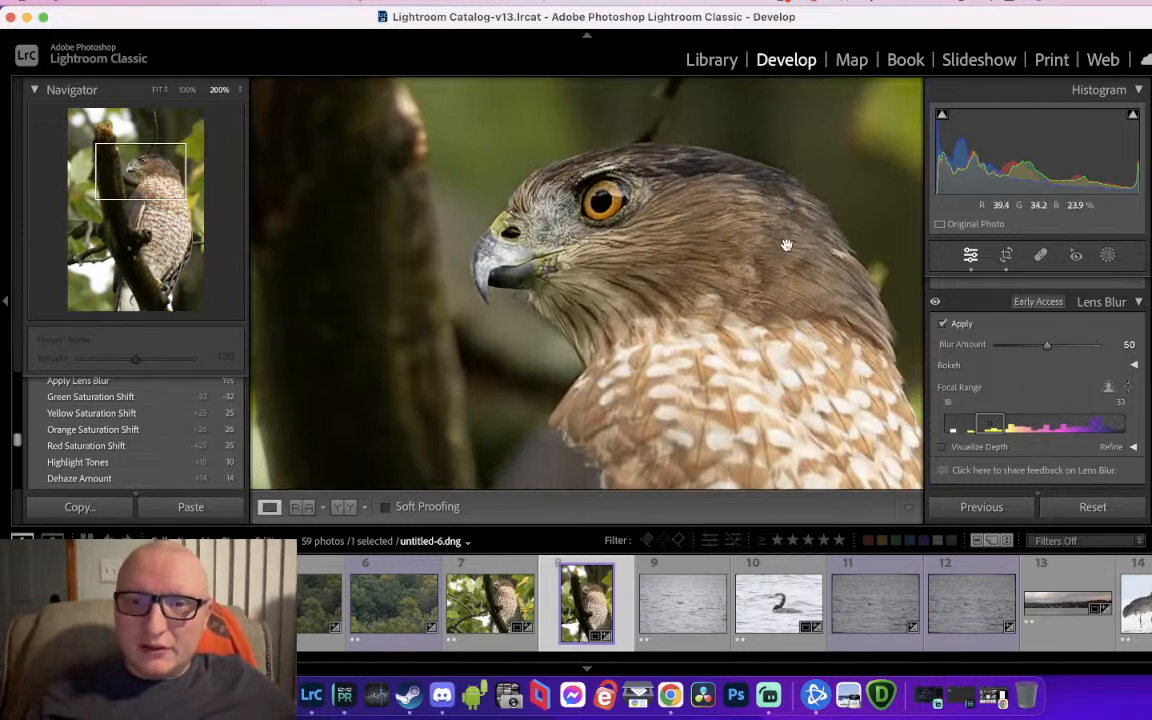
click(695, 260)
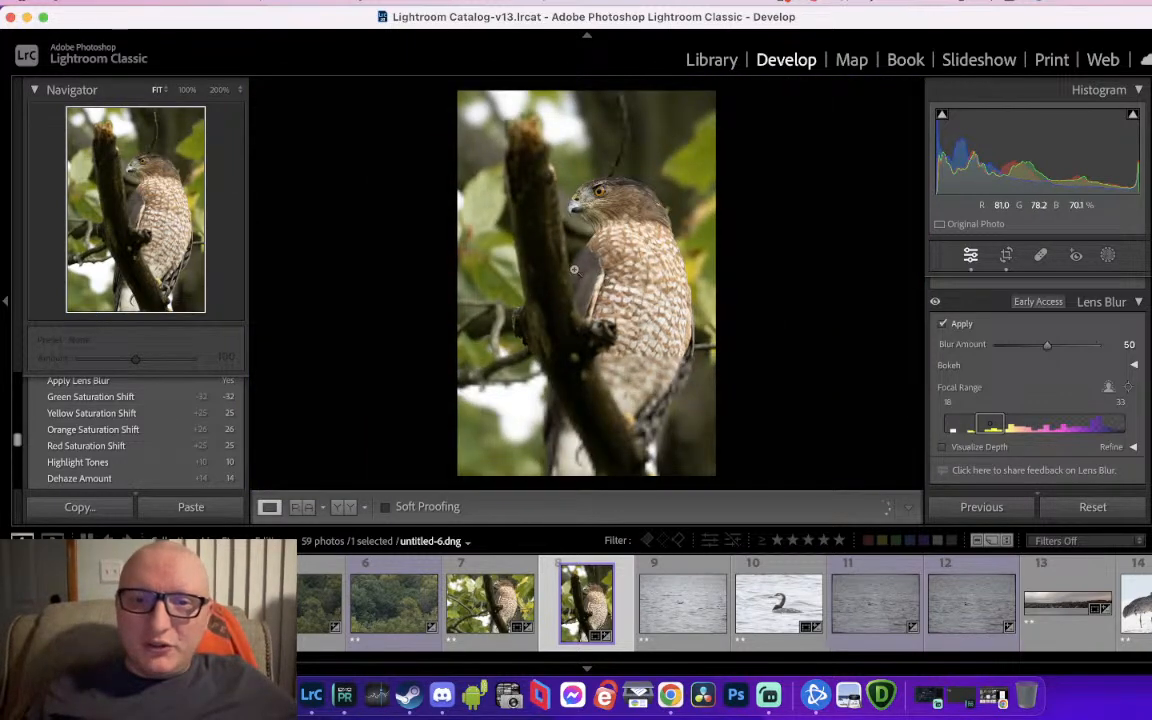
Try Lens Blur focal ranges of 12–27 and 68–83 on the hawk photo, and turn Lens Blur off
drag(990, 428, 980, 427)
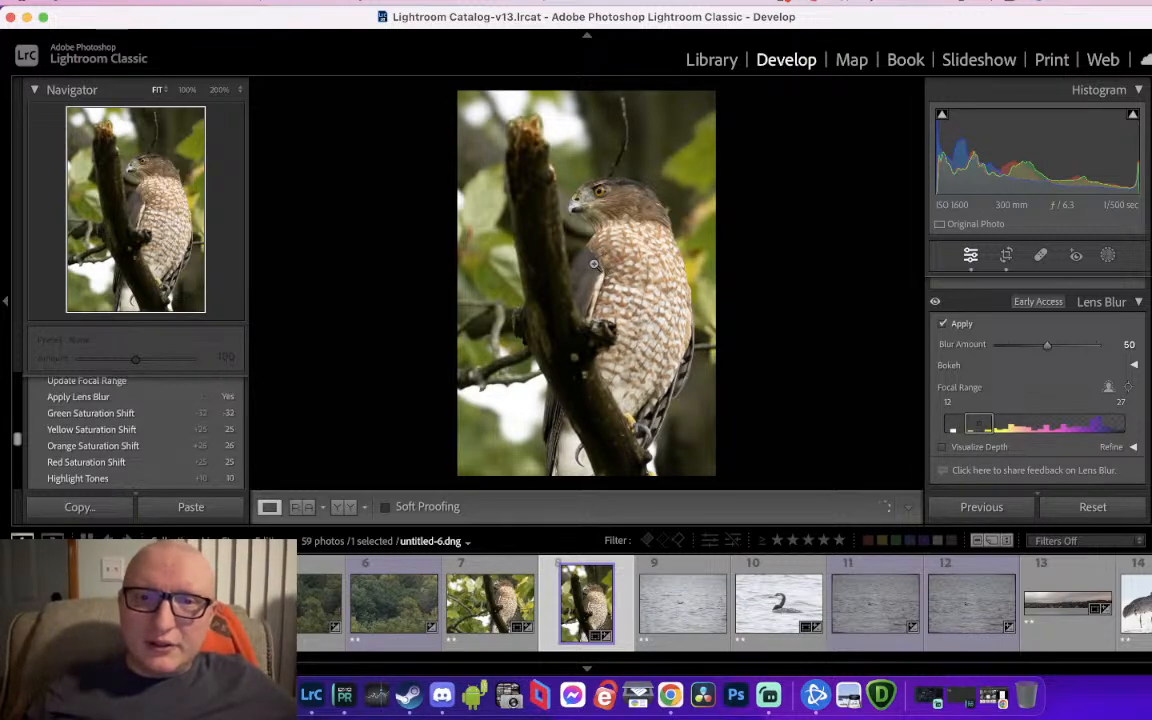
click(594, 264)
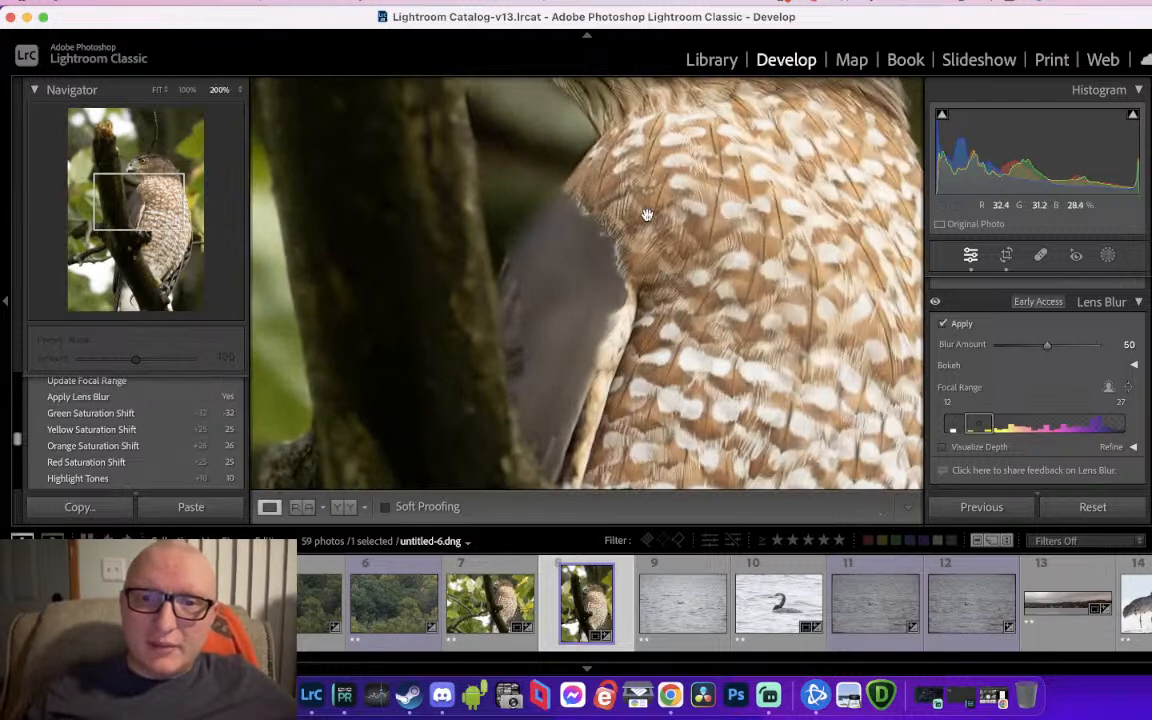
drag(985, 423, 1081, 423)
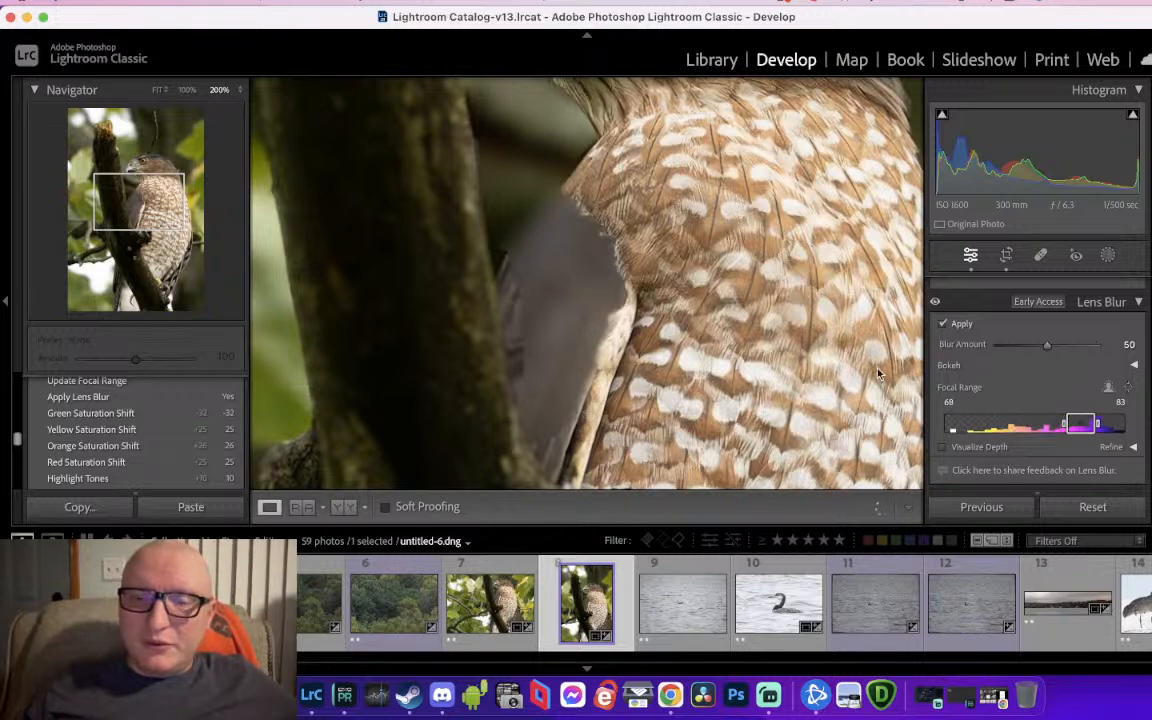
click(771, 310)
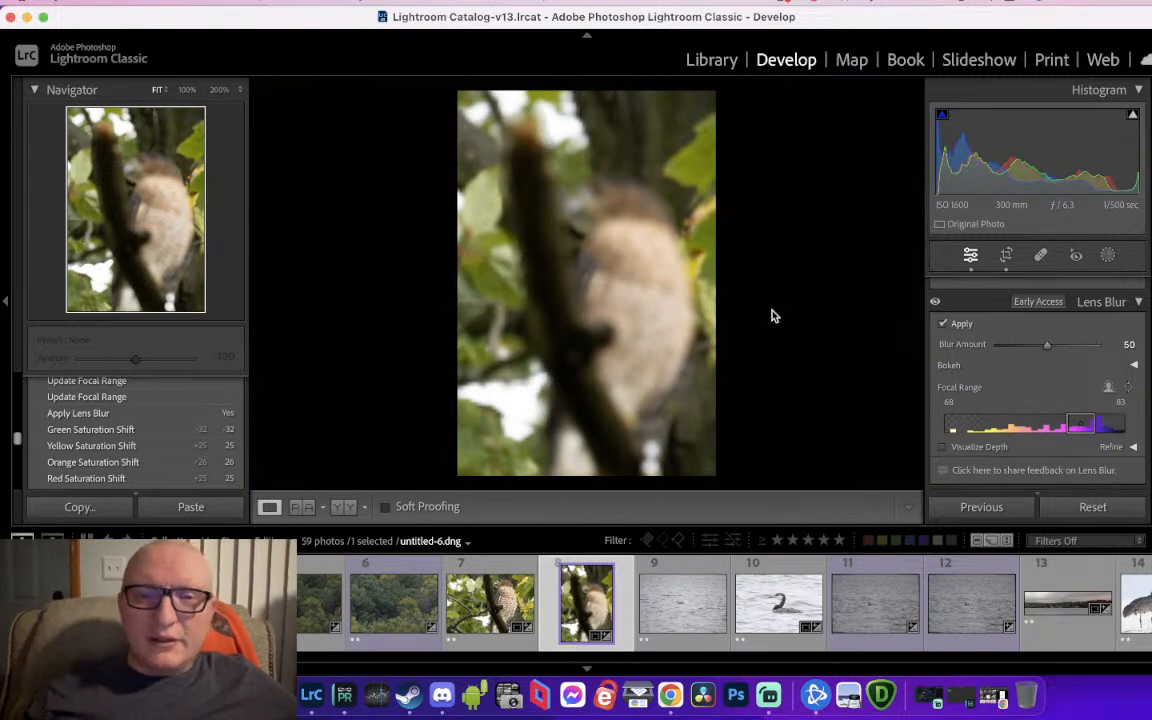
drag(589, 216, 605, 332)
click(605, 332)
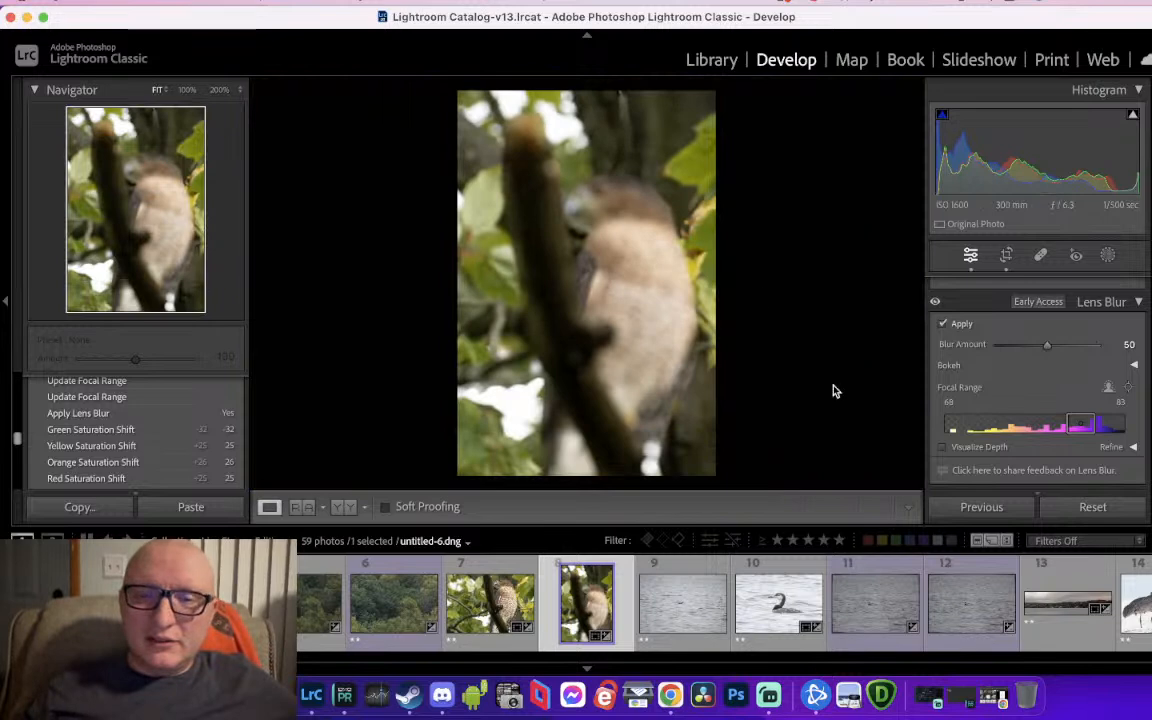
click(632, 206)
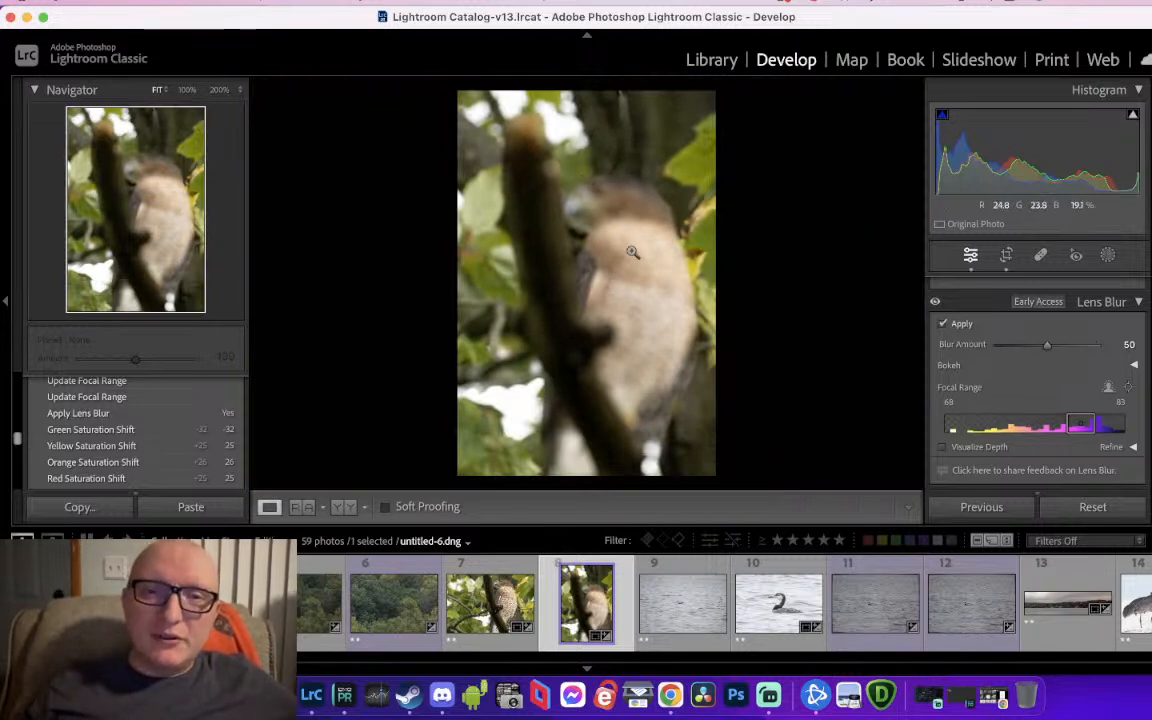
click(942, 326)
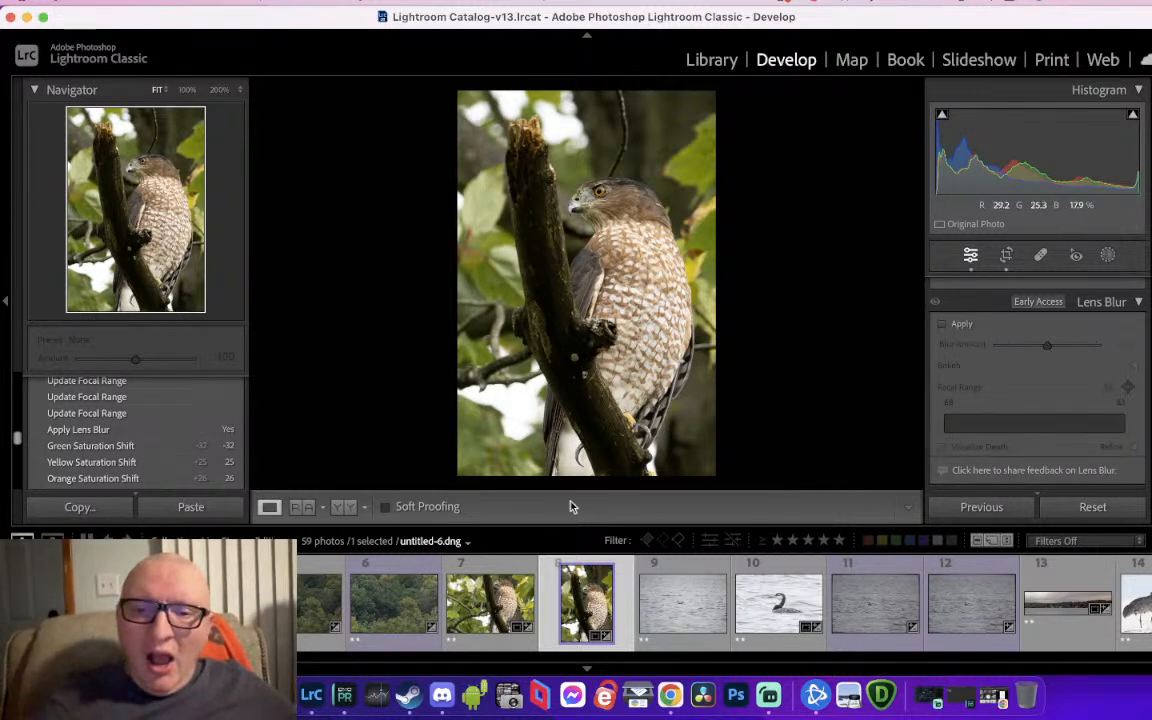
Browse the wide water bird photos numbered 9, 11 and 12 in the collection and compare their brightness and framing
click(683, 603)
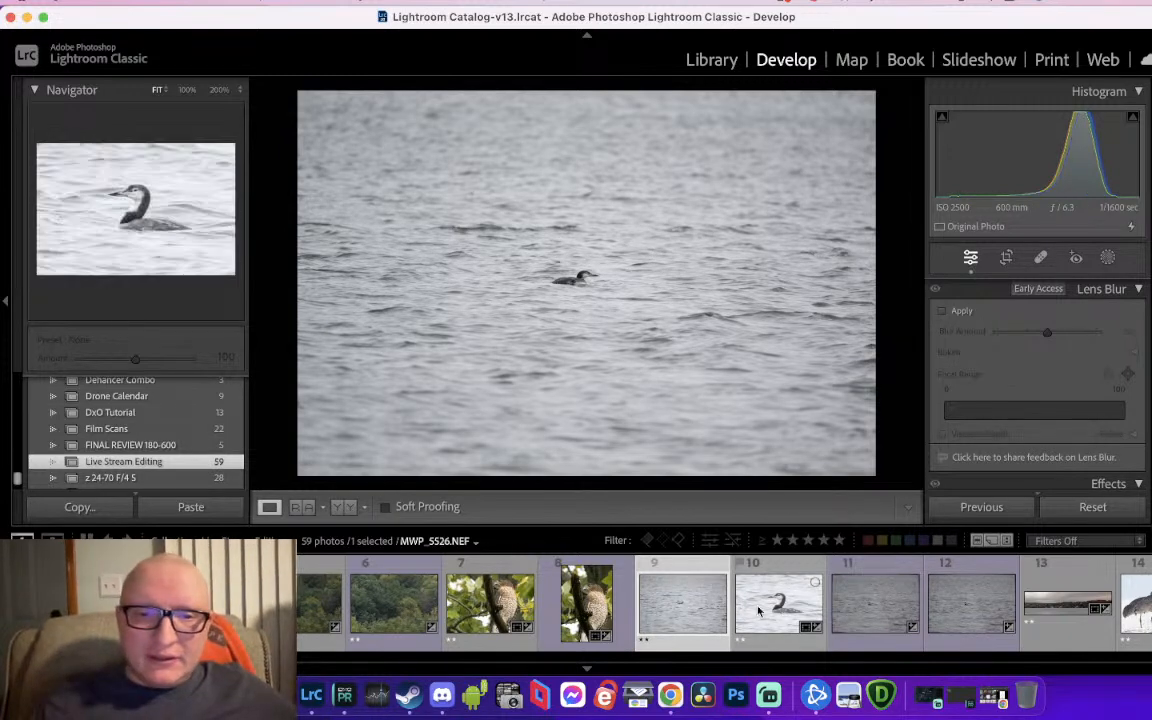
click(872, 610)
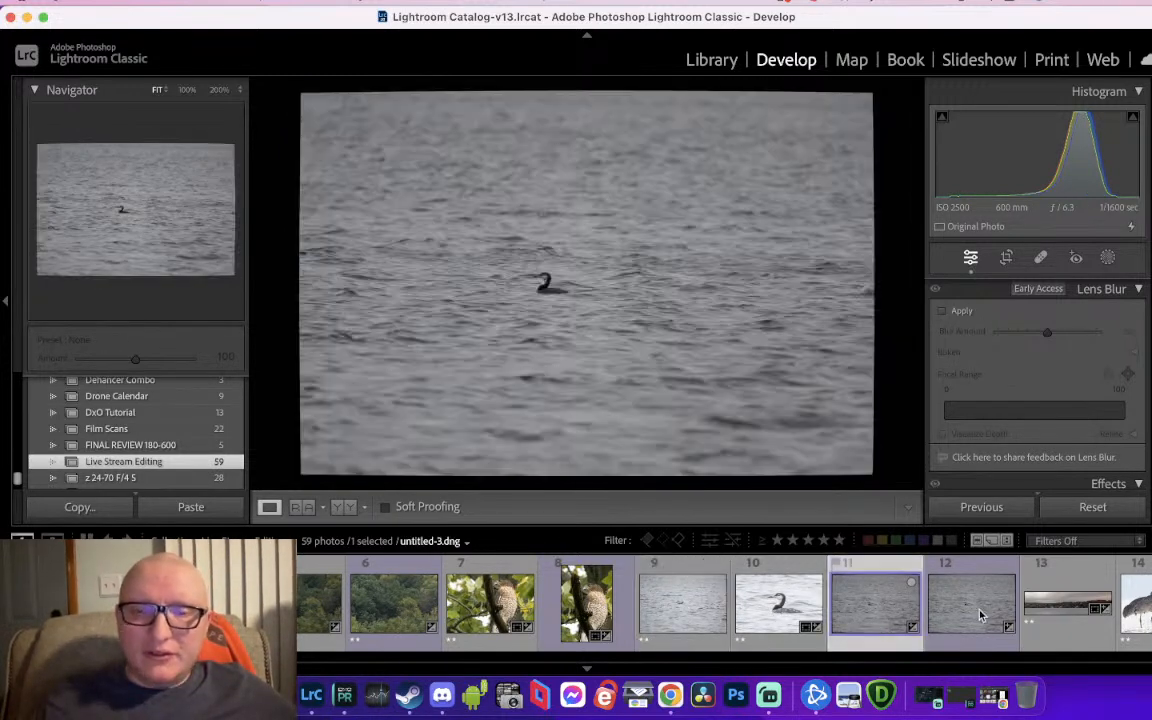
click(980, 615)
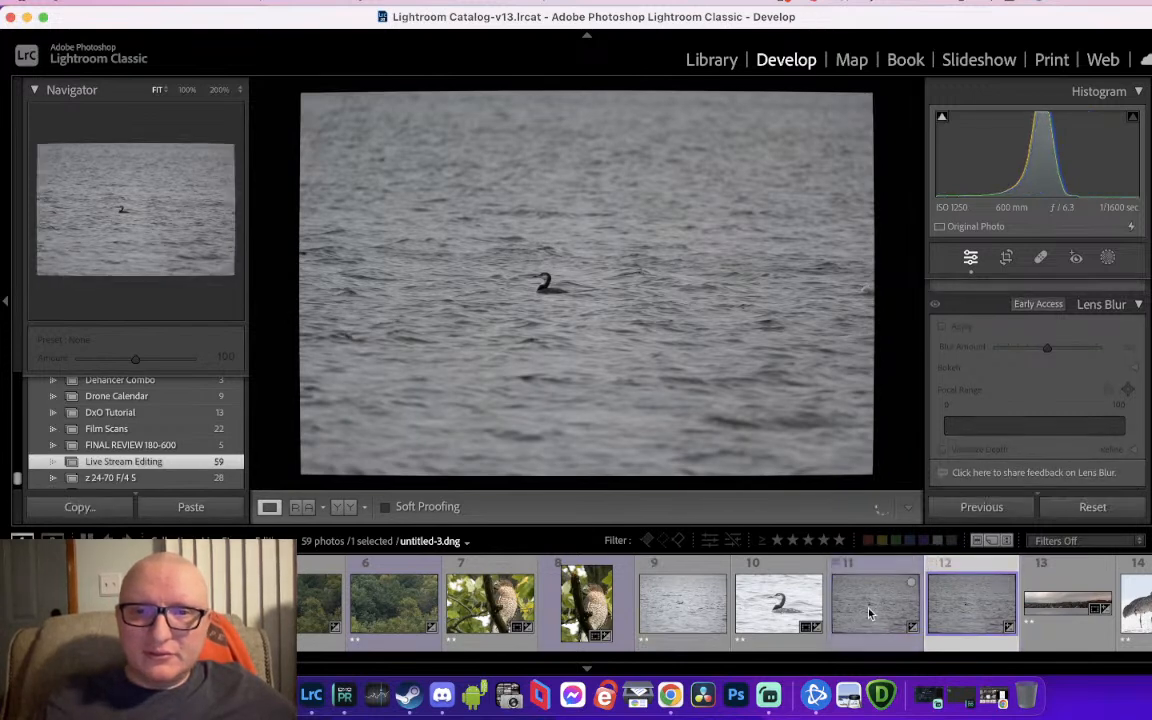
click(684, 615)
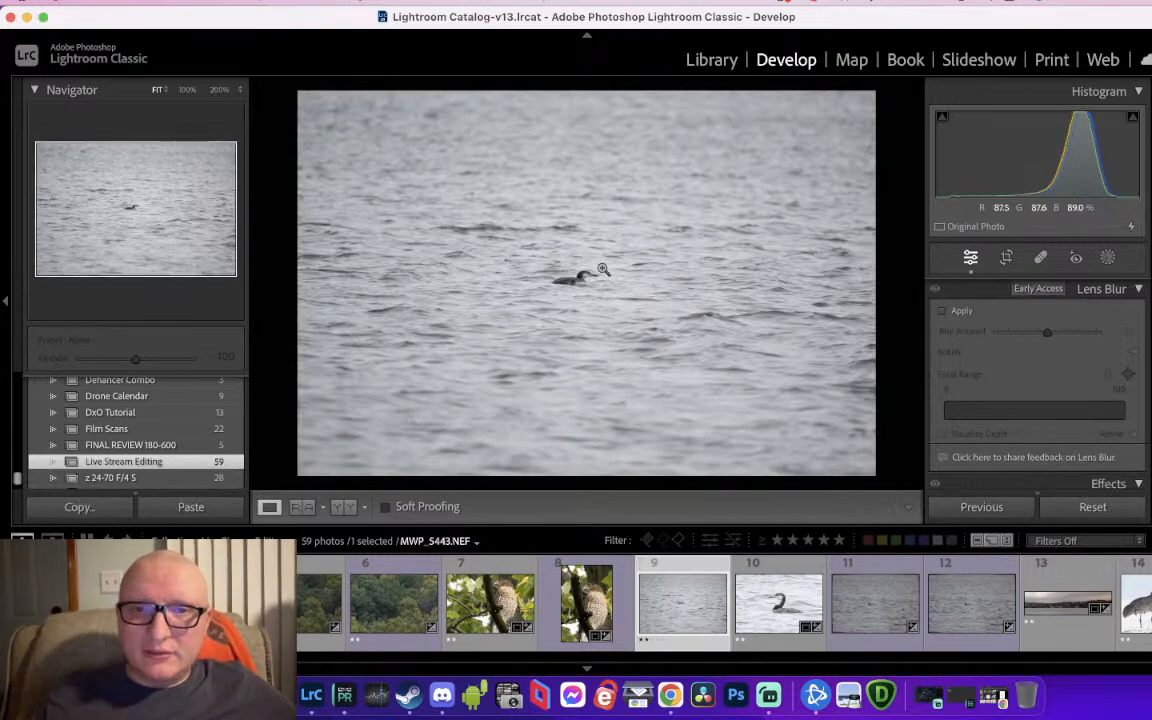
click(603, 269)
click(624, 292)
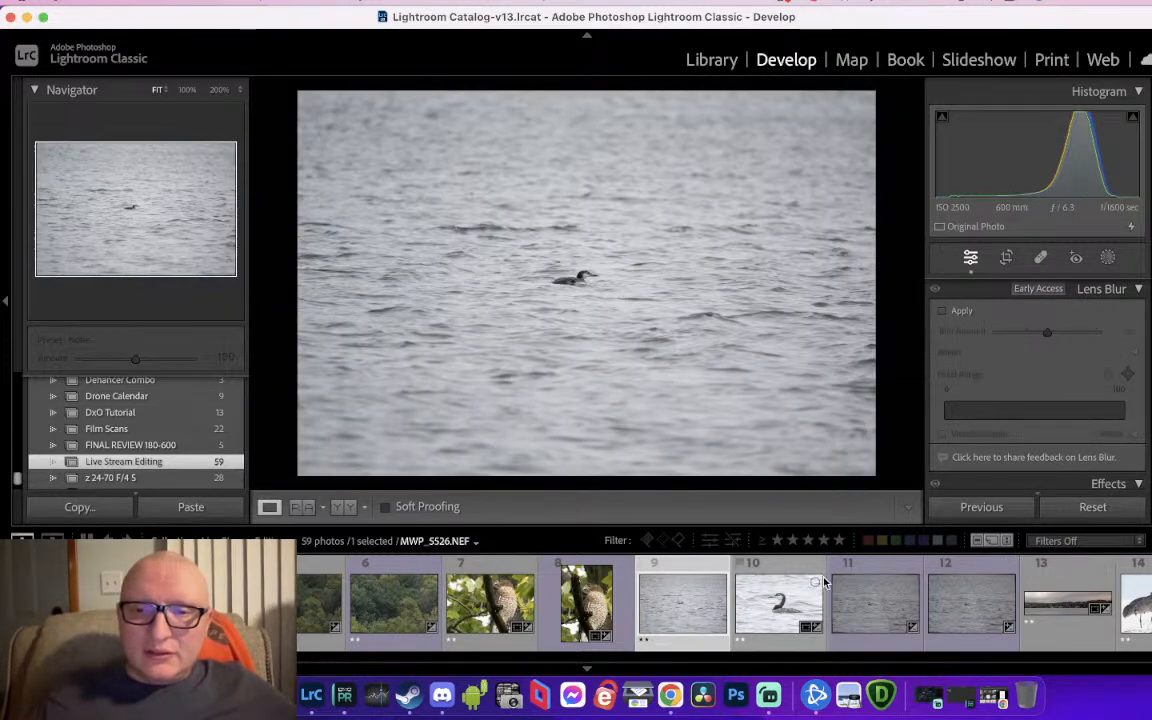
View the close-up water bird photo MWP_5526.NEF and close the DxO PureRAW 3 window opened over it
click(779, 607)
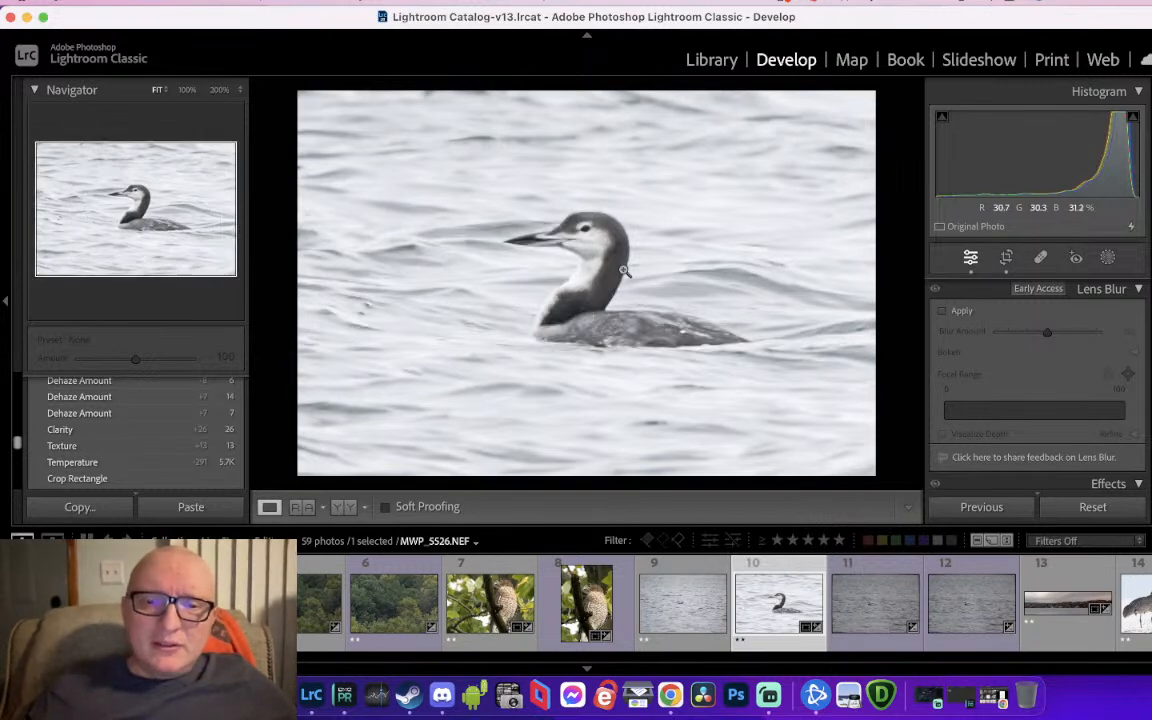
click(343, 694)
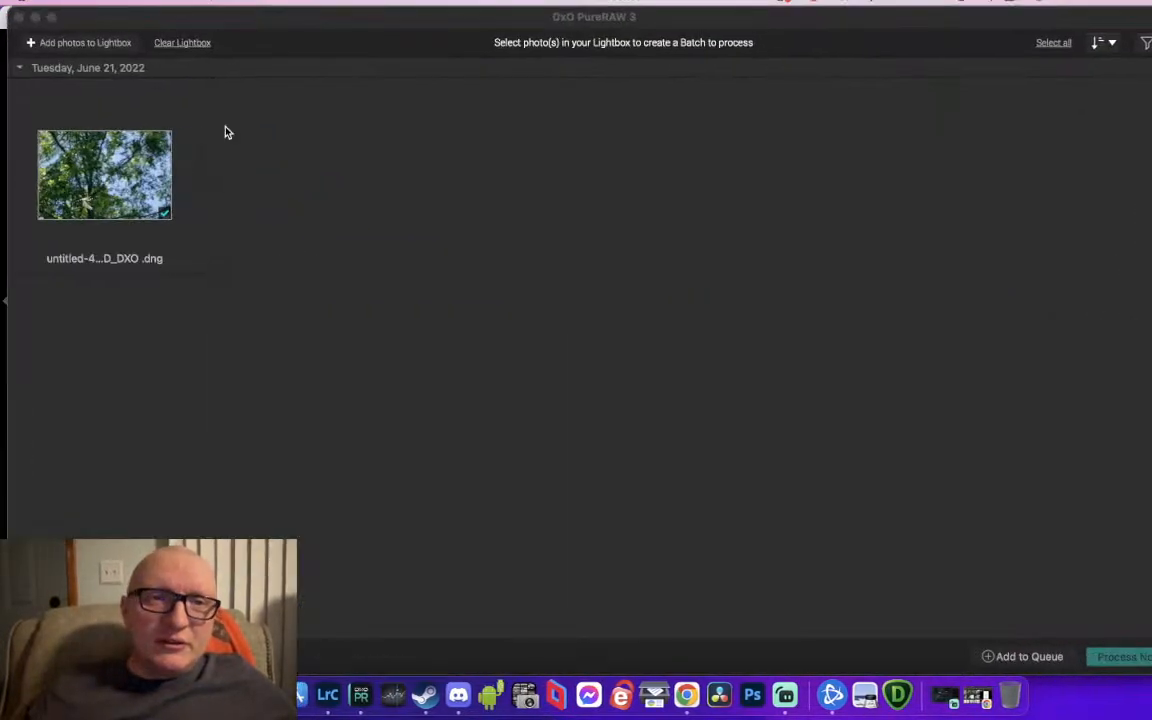
click(17, 17)
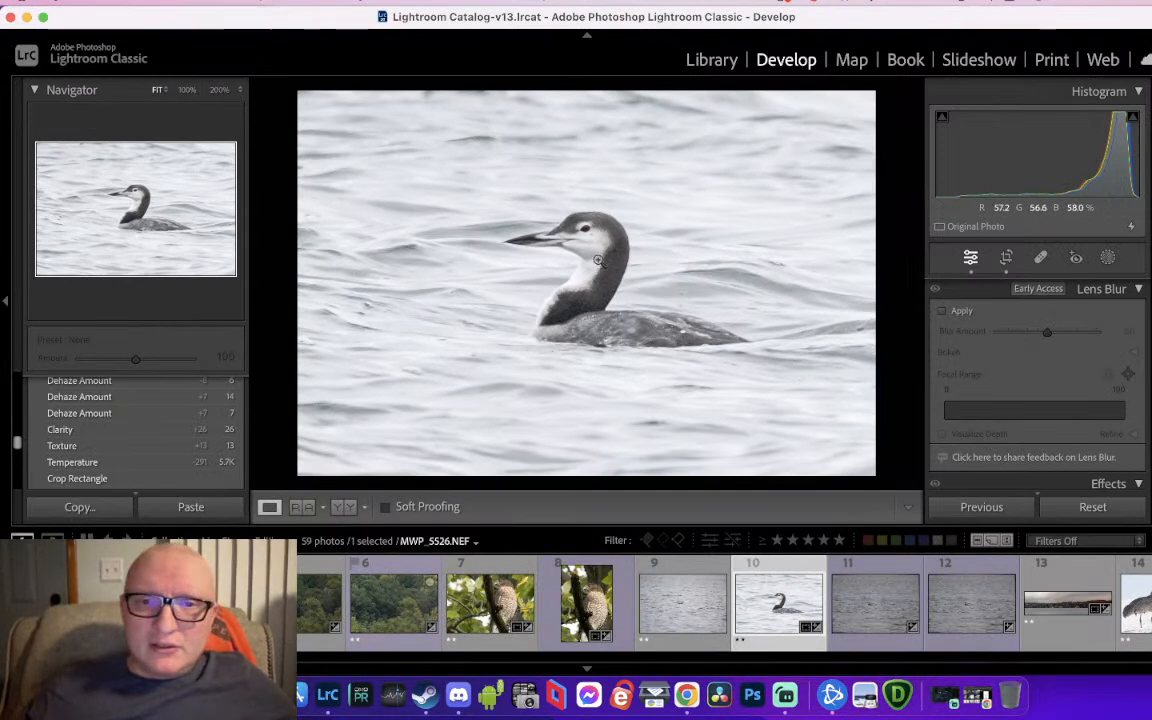
Open untitled-3.dng and inspect the swimming bird at 200% and 100%
click(846, 625)
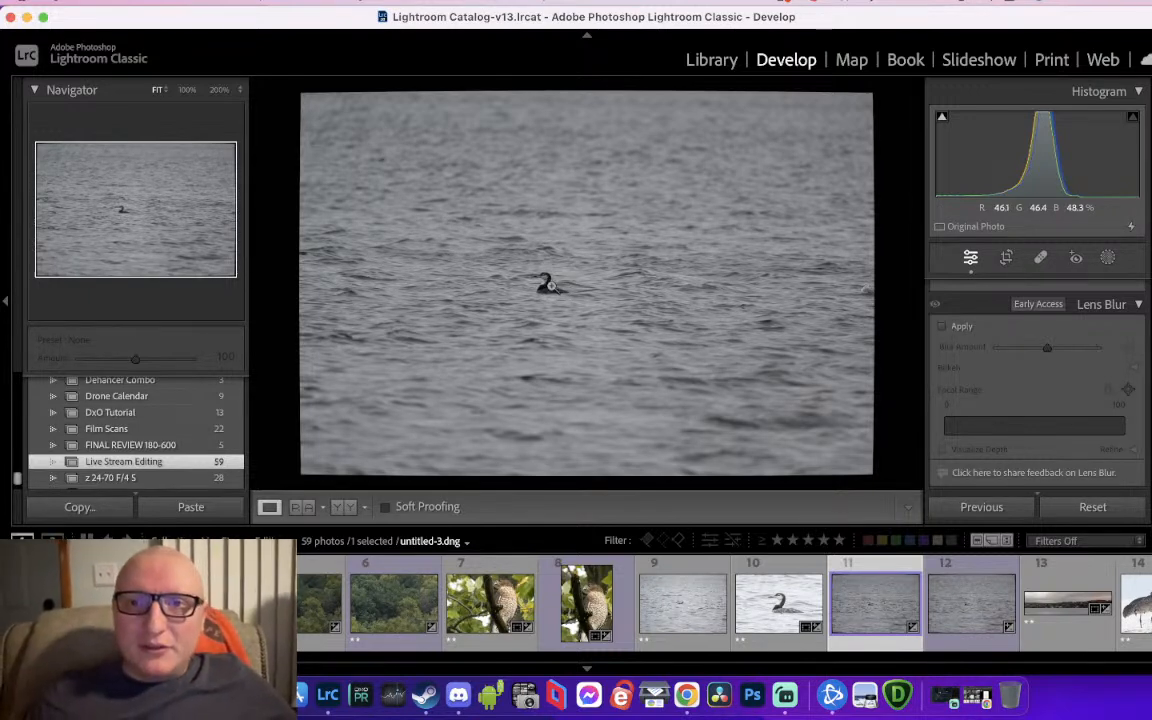
click(550, 285)
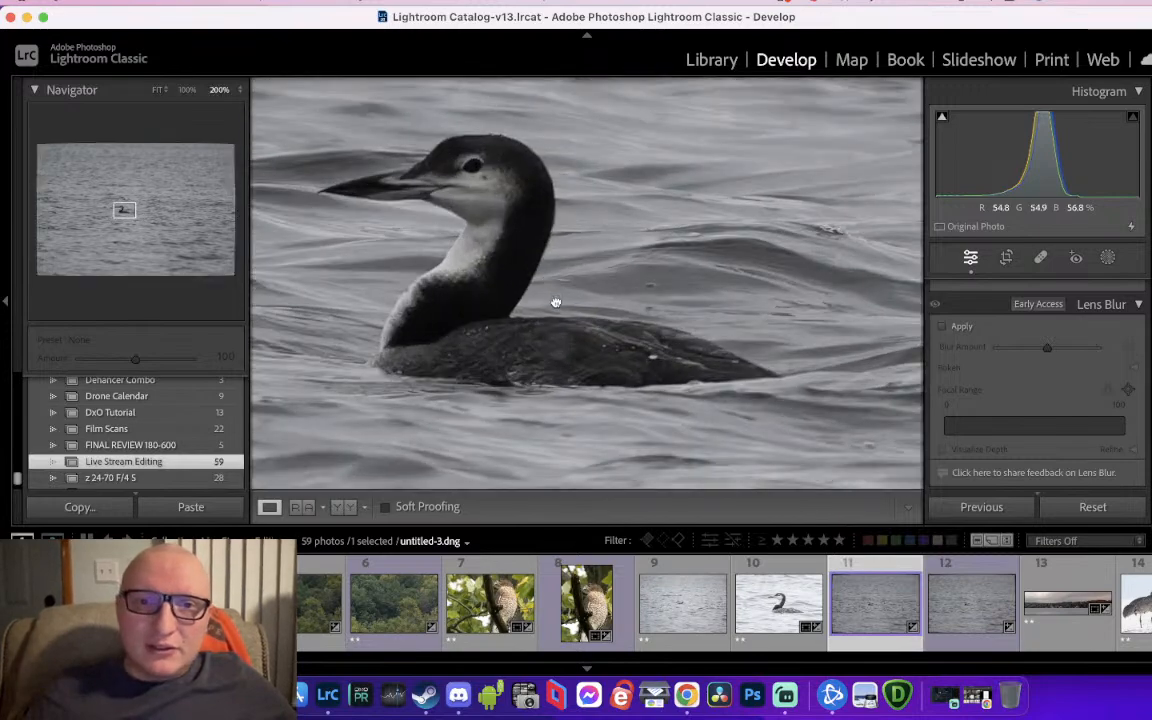
drag(556, 302, 597, 304)
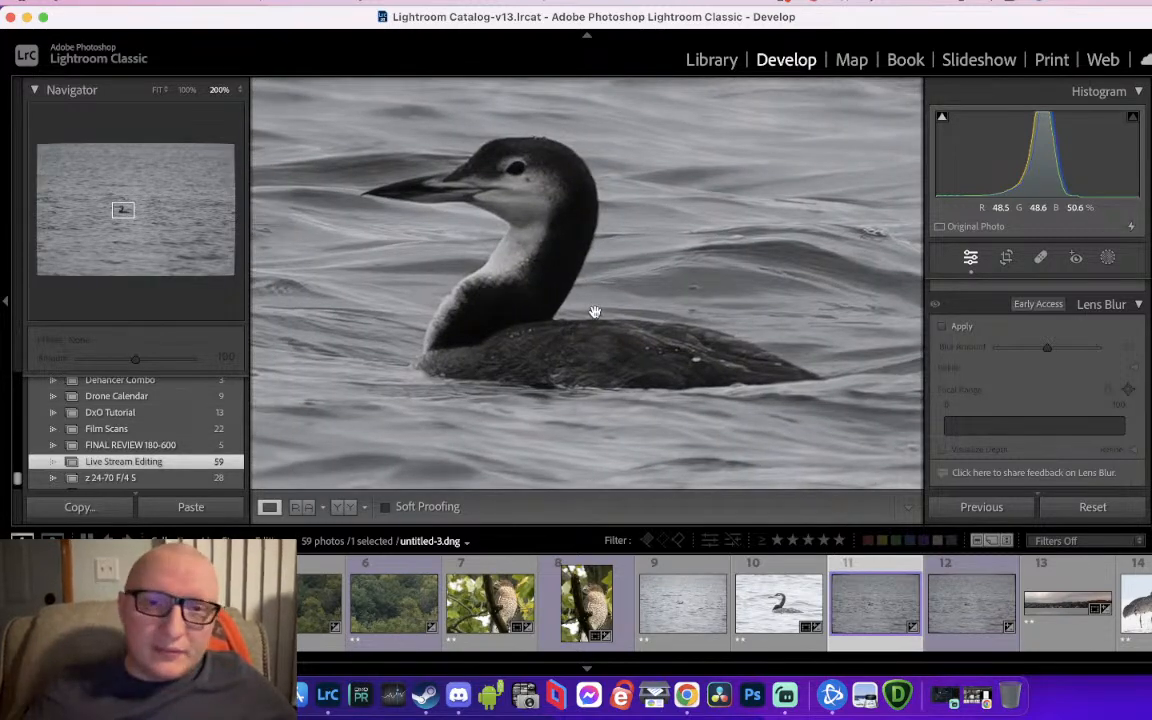
key(super+minus)
drag(567, 302, 589, 311)
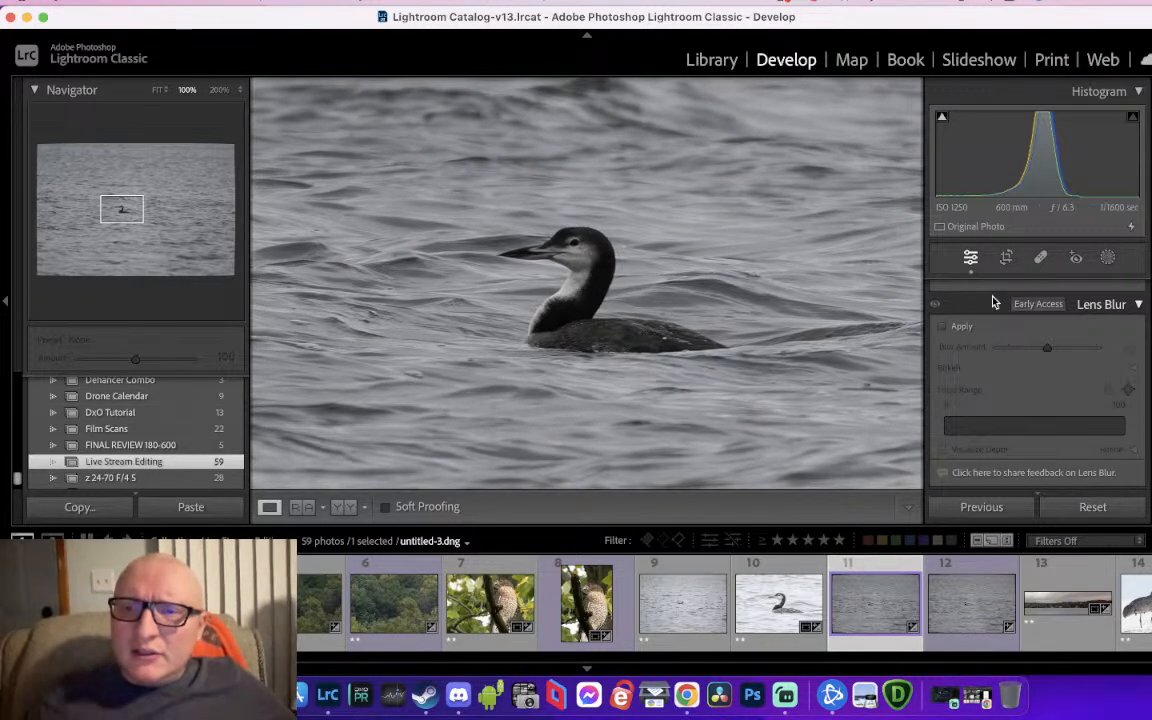
Crop untitled-3.dng tightly around the swimming bird to about 1390 x 932 pixels, keeping the original aspect ratio and centering the bird
click(1006, 257)
drag(856, 87, 645, 246)
drag(577, 302, 402, 441)
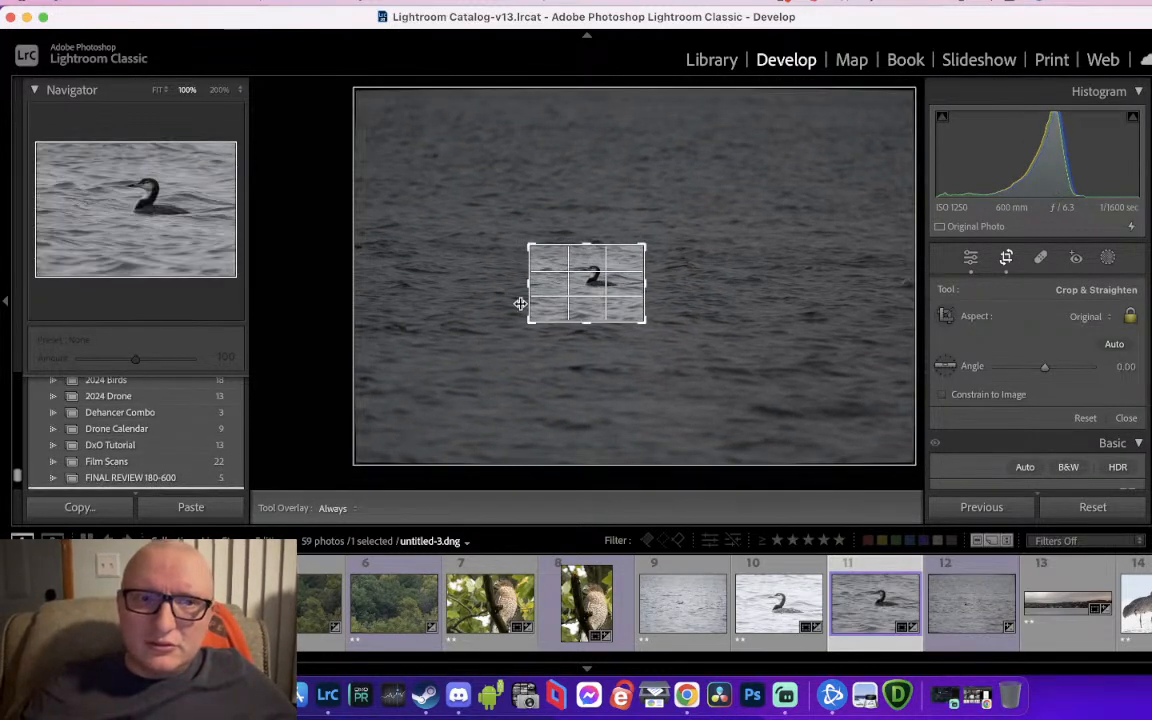
drag(642, 246, 609, 294)
key(Return)
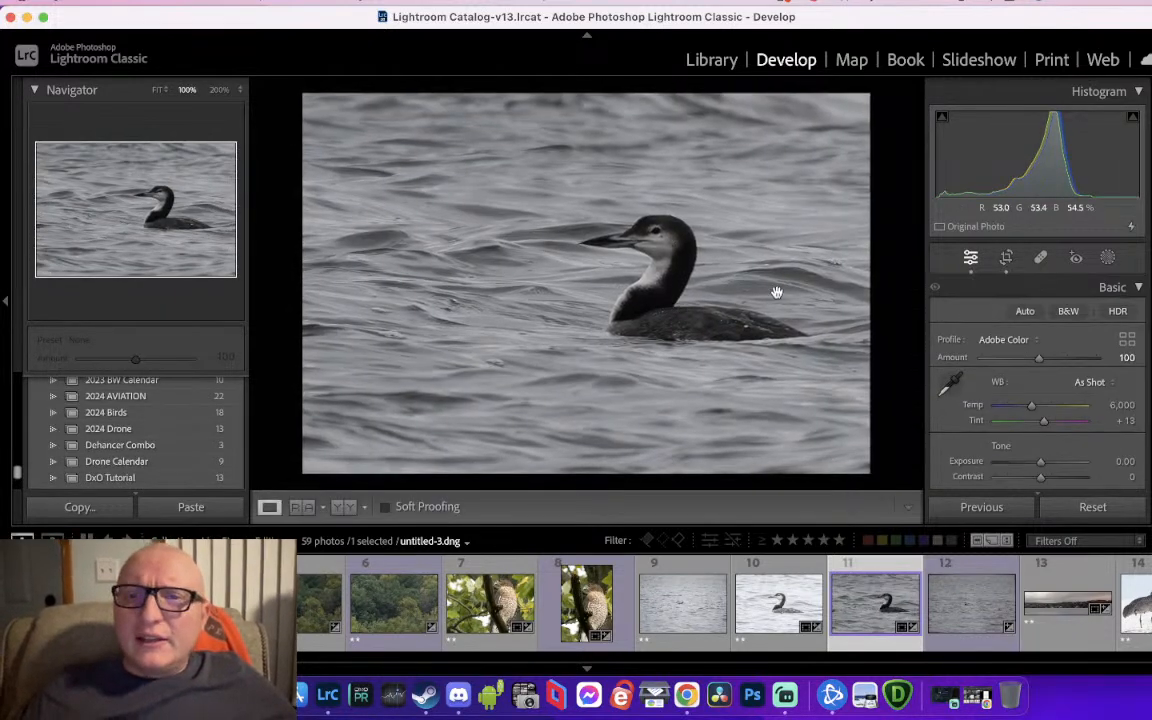
click(1006, 257)
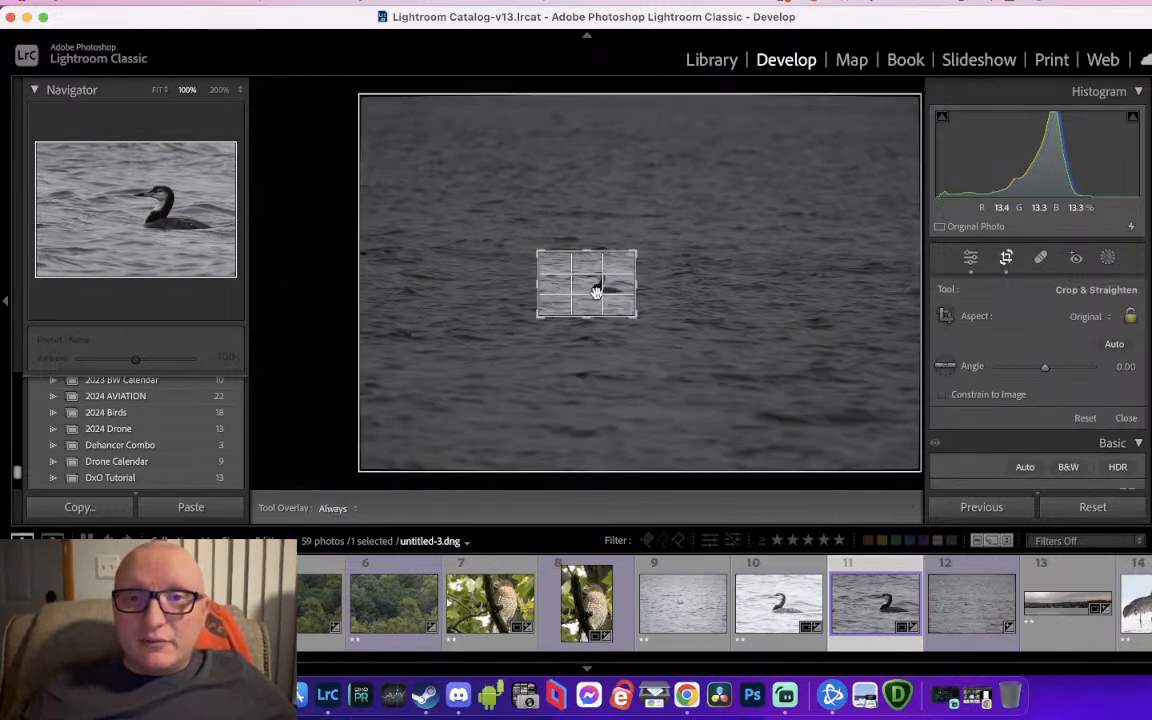
key(Return)
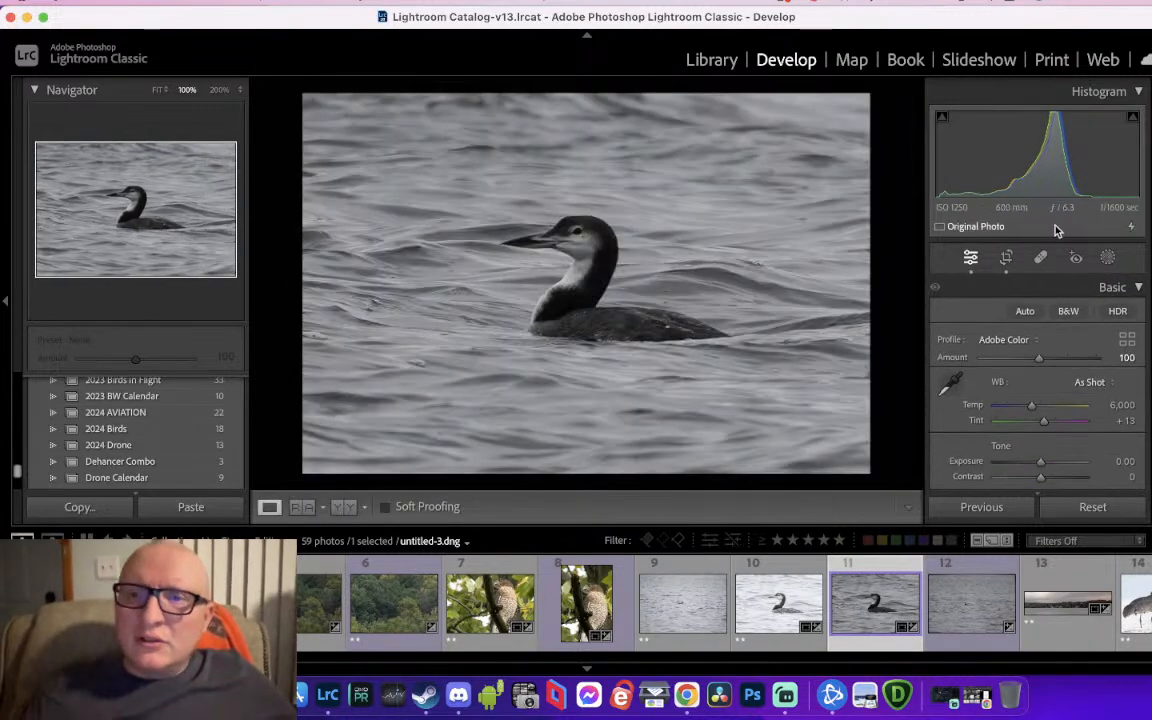
Set Shadows to +22, brighten the light tones, and warm the cropped bird photo's temperature to 6,233
drag(993, 142, 983, 142)
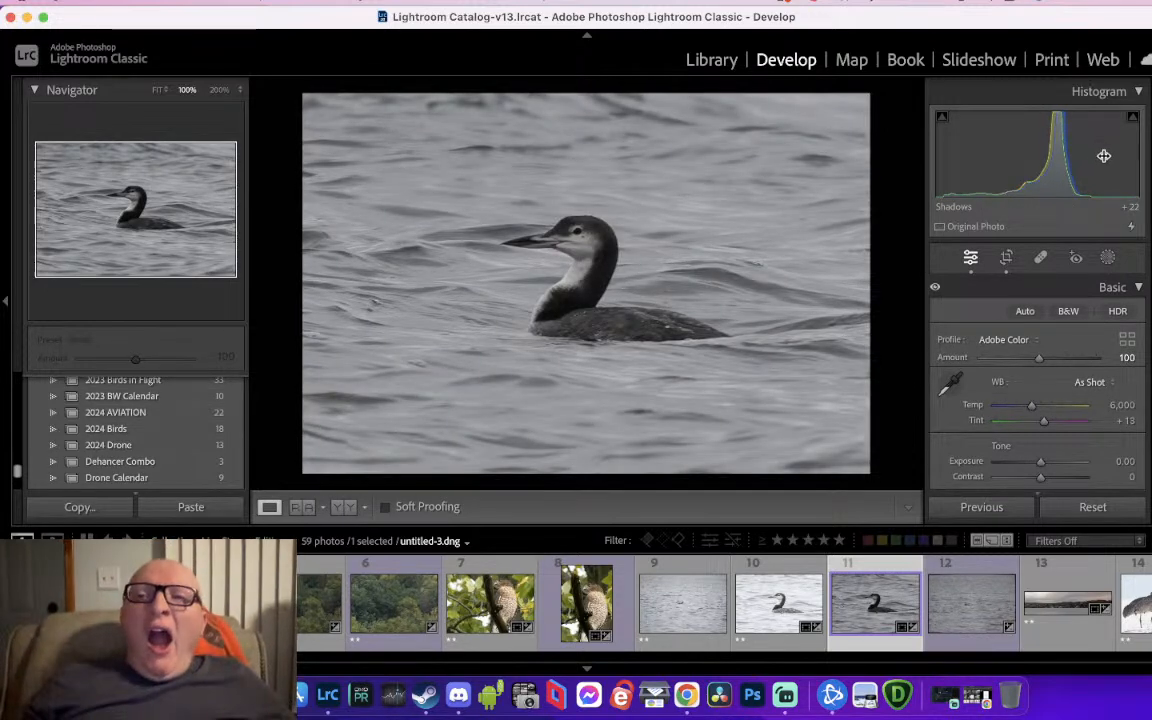
drag(1104, 156, 1136, 156)
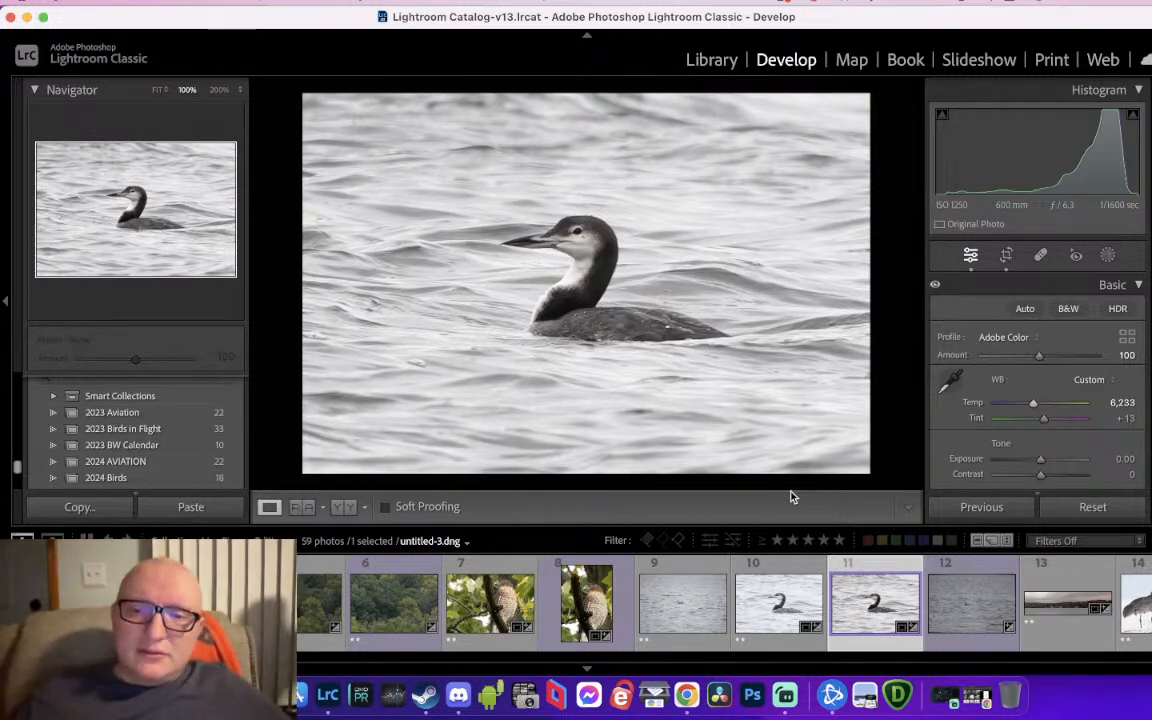
Open the uncropped water bird photo untitled-5.dng for comparison with the edited untitled-3.dng
click(970, 603)
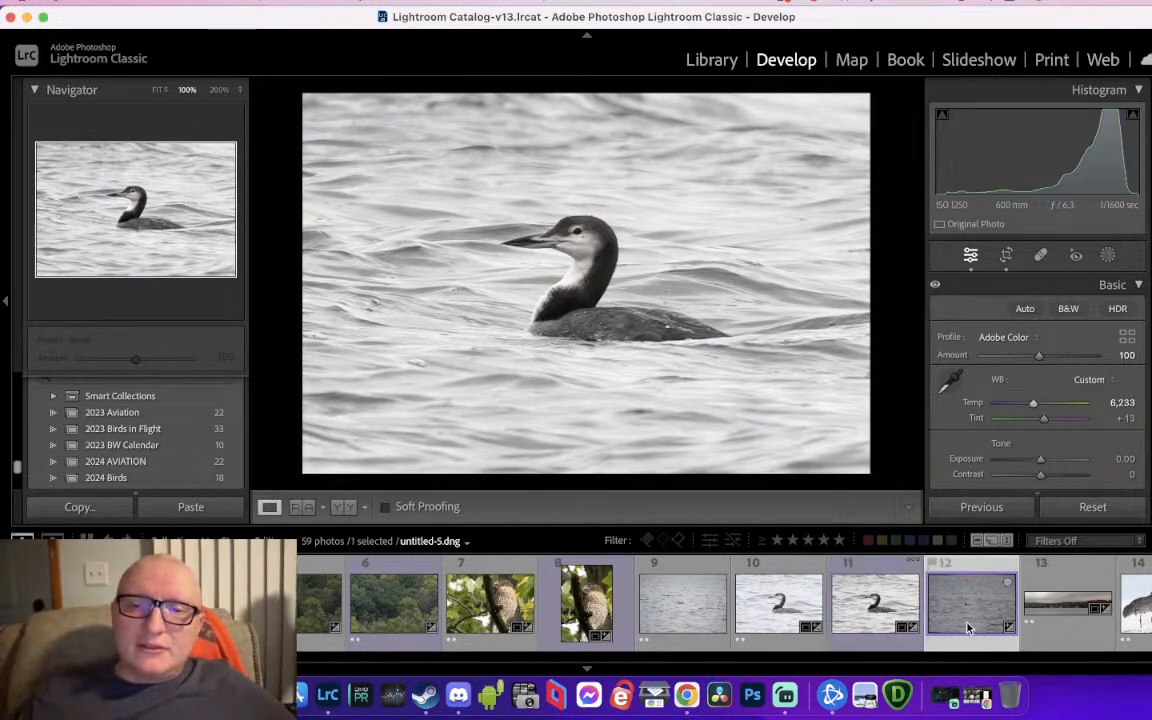
click(561, 211)
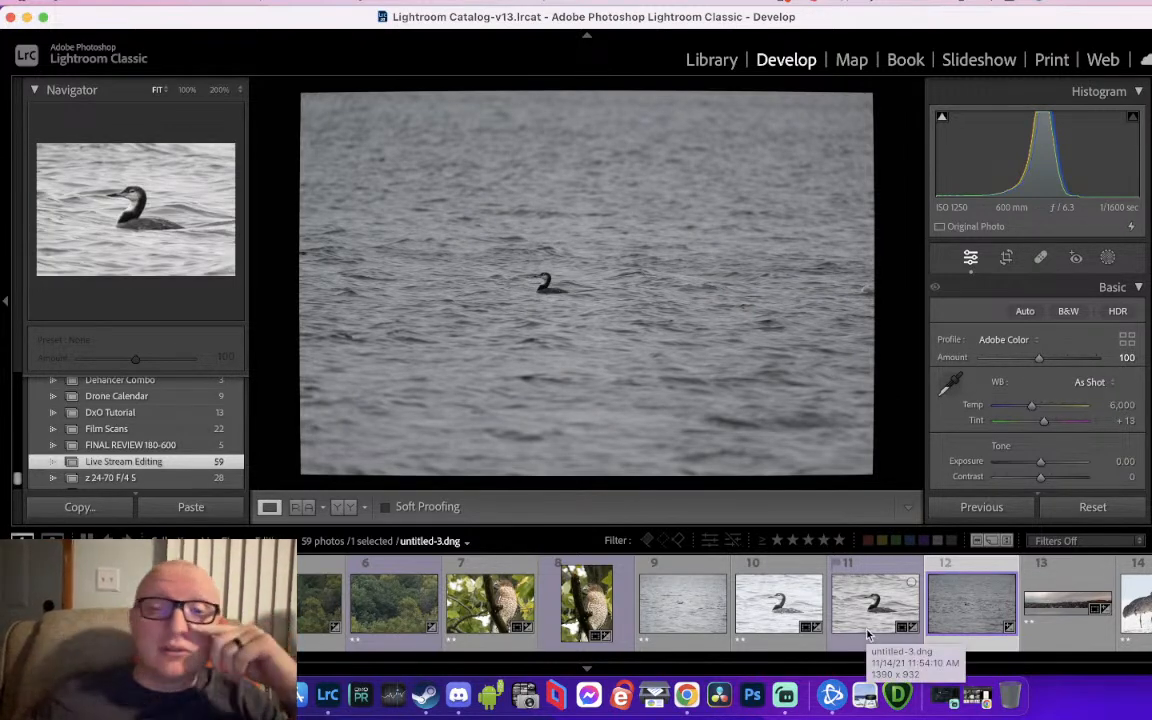
Open untitled-3.dng in a Reference/Active comparison with the neighbouring cropped version of the swimming bird as the reference photo
click(868, 635)
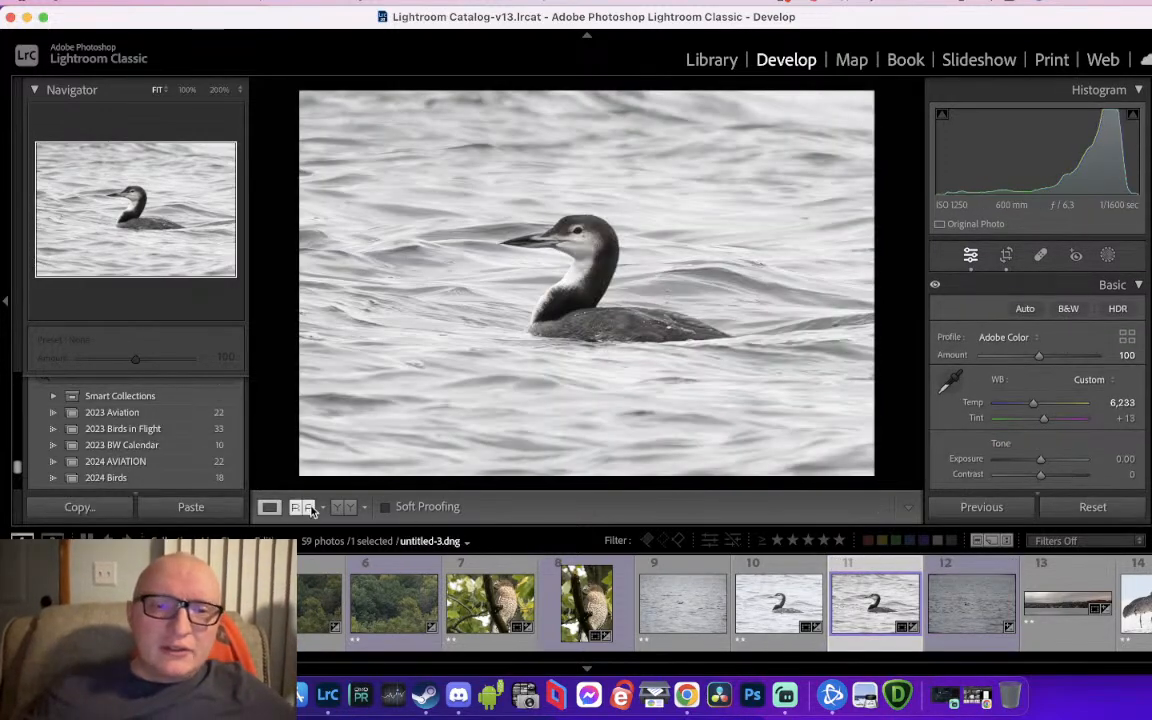
click(310, 508)
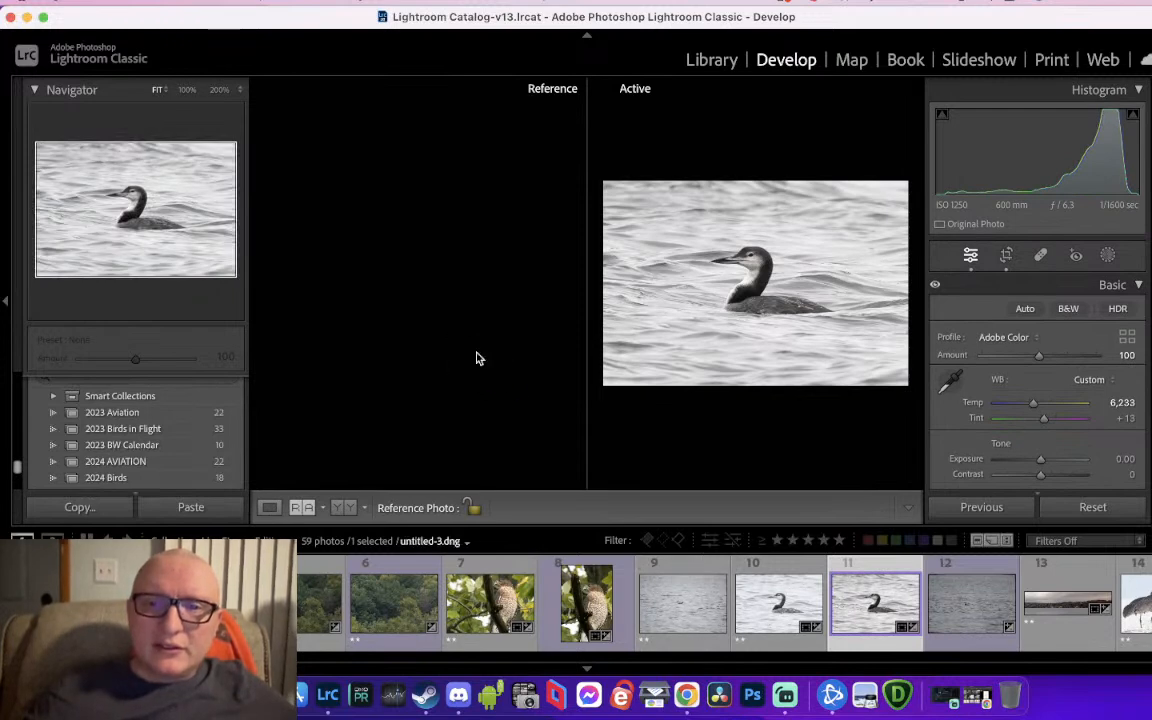
click(419, 265)
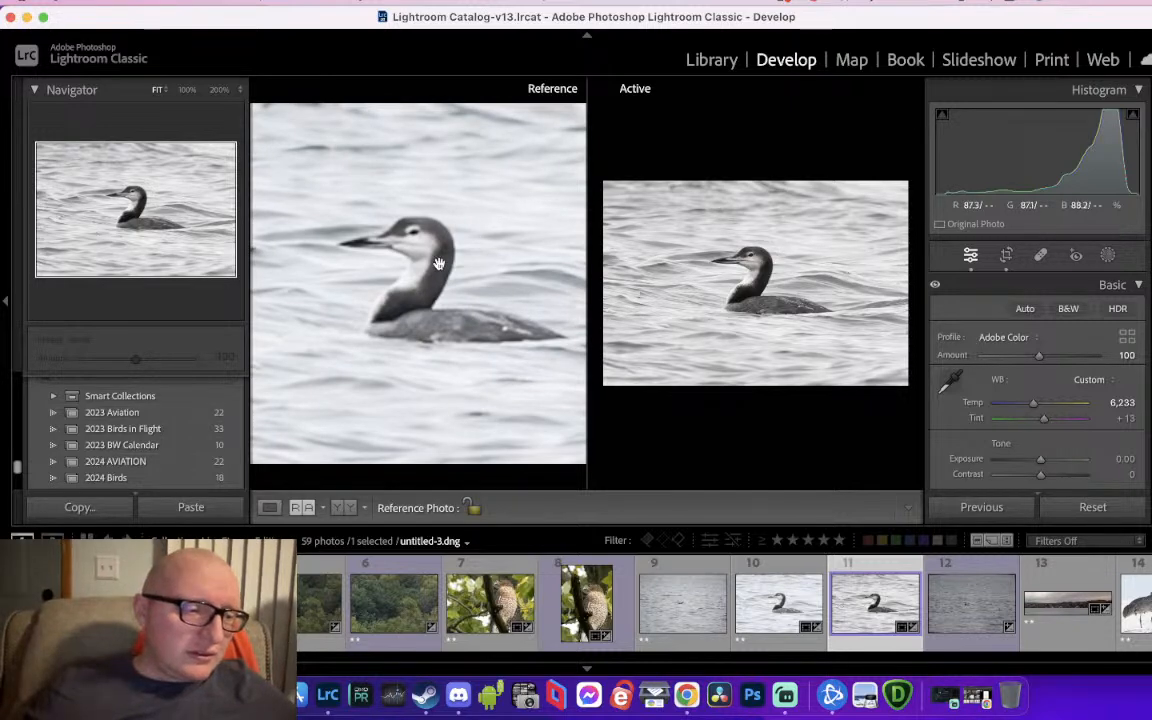
Compare the head, neck and back detail of the reference and active bird photos at 200%, and return to the single-photo view
click(438, 263)
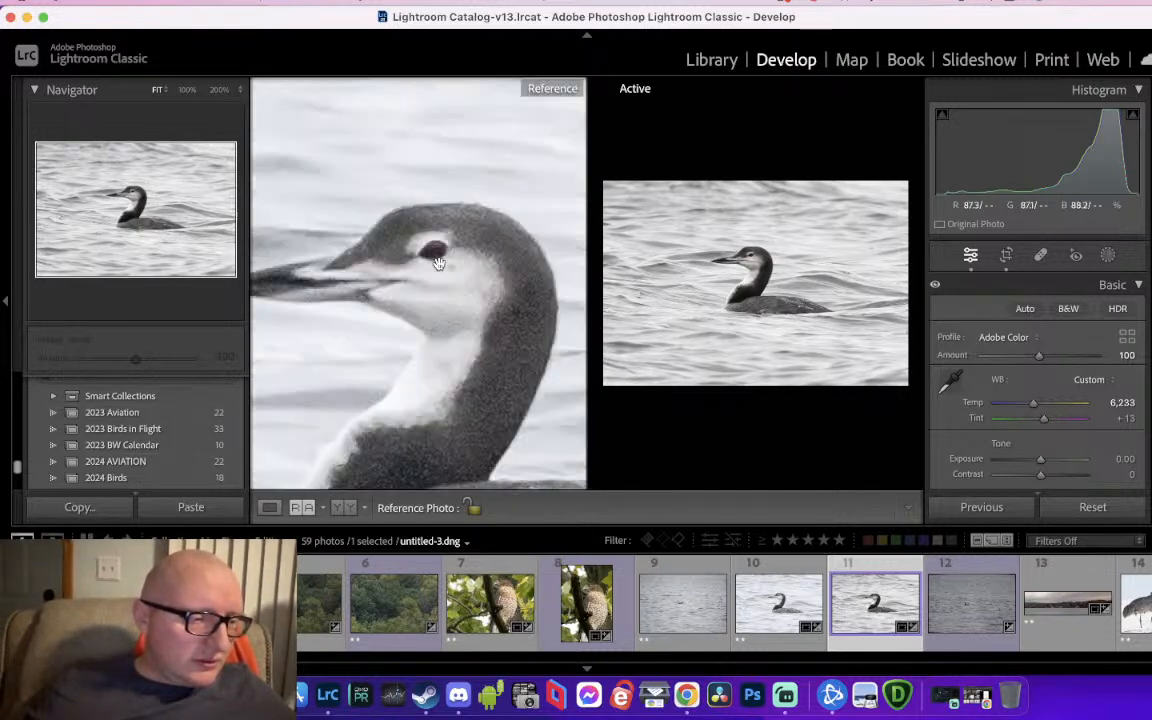
click(757, 262)
drag(768, 316, 800, 288)
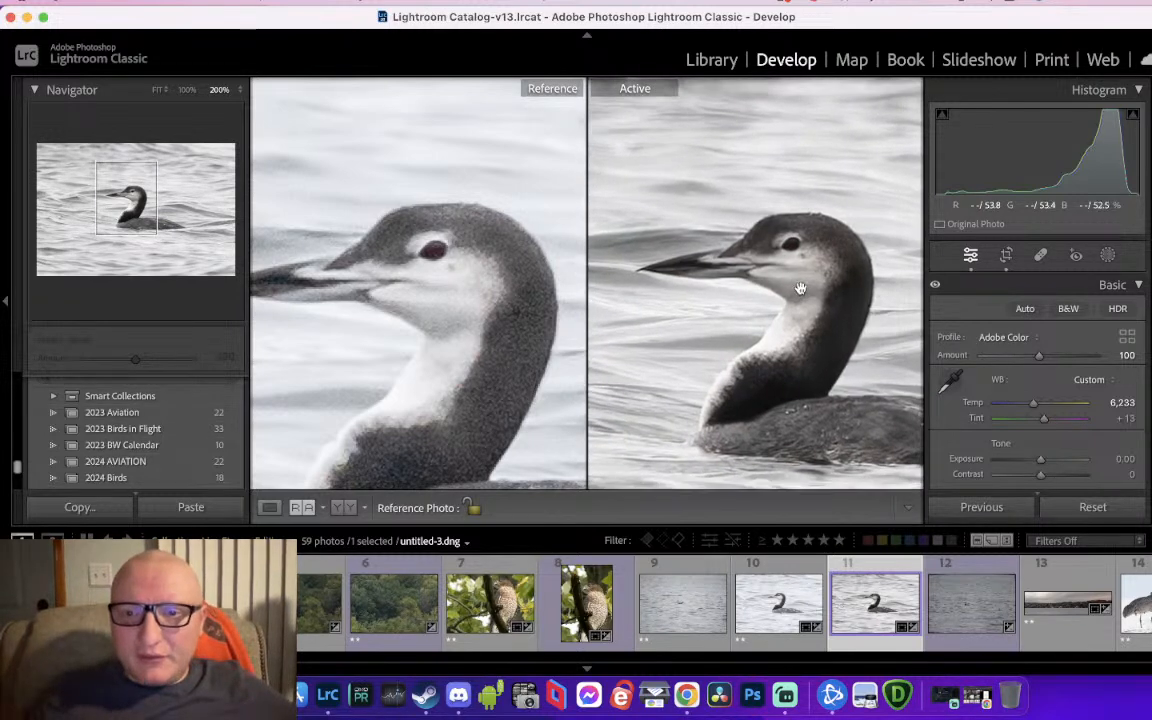
drag(435, 352, 493, 335)
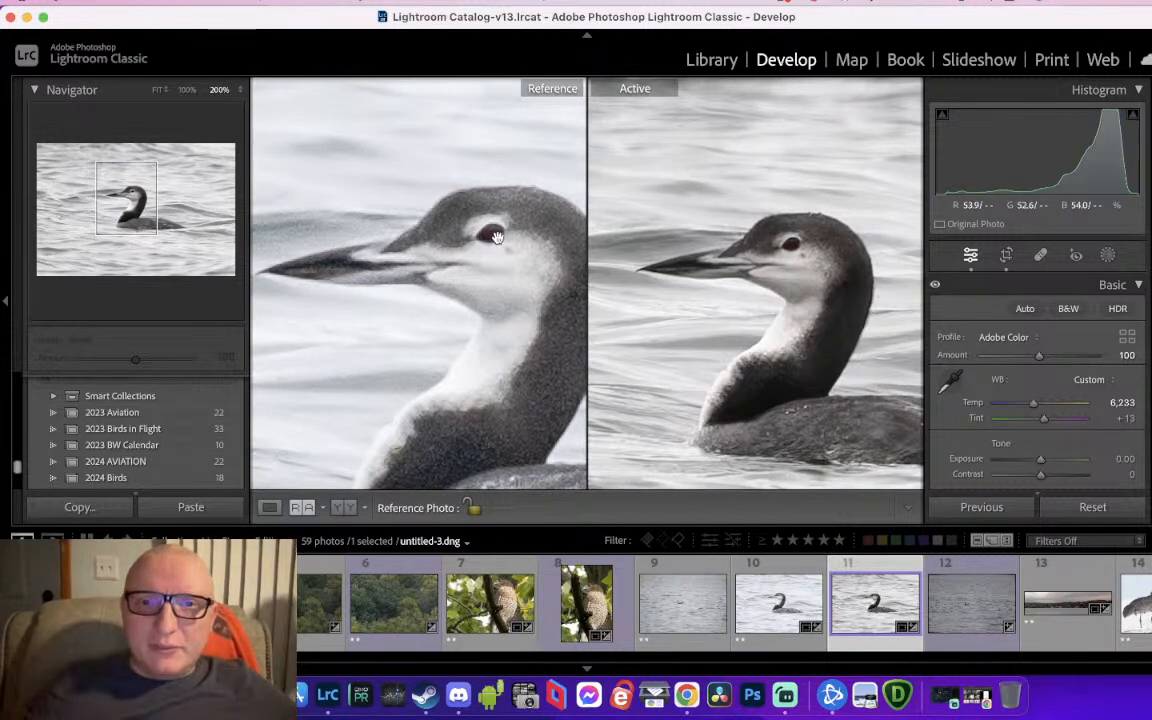
drag(790, 419, 697, 354)
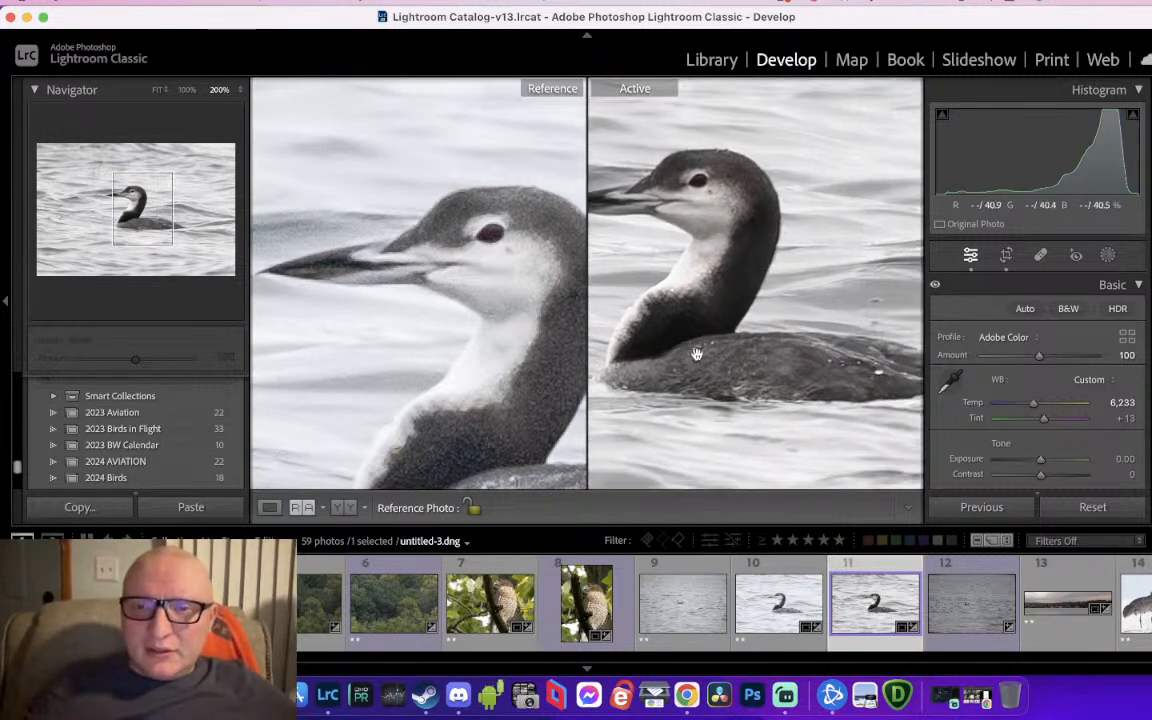
drag(447, 338, 414, 191)
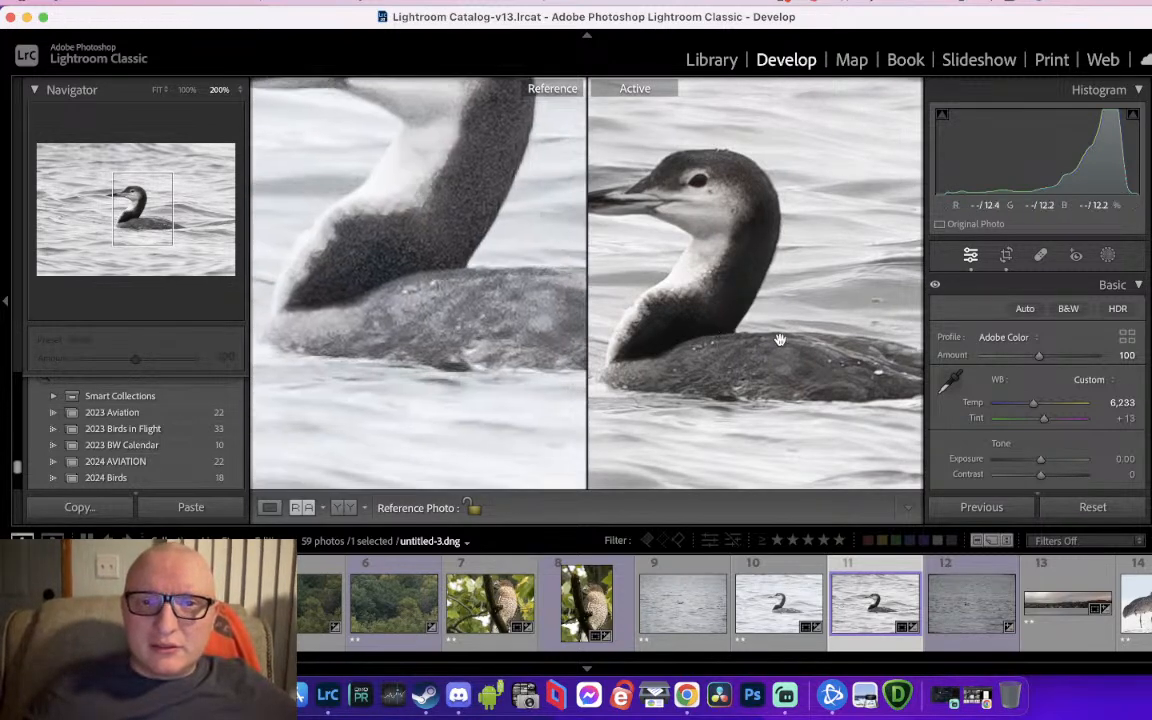
drag(769, 337, 674, 311)
drag(447, 351, 497, 378)
click(497, 378)
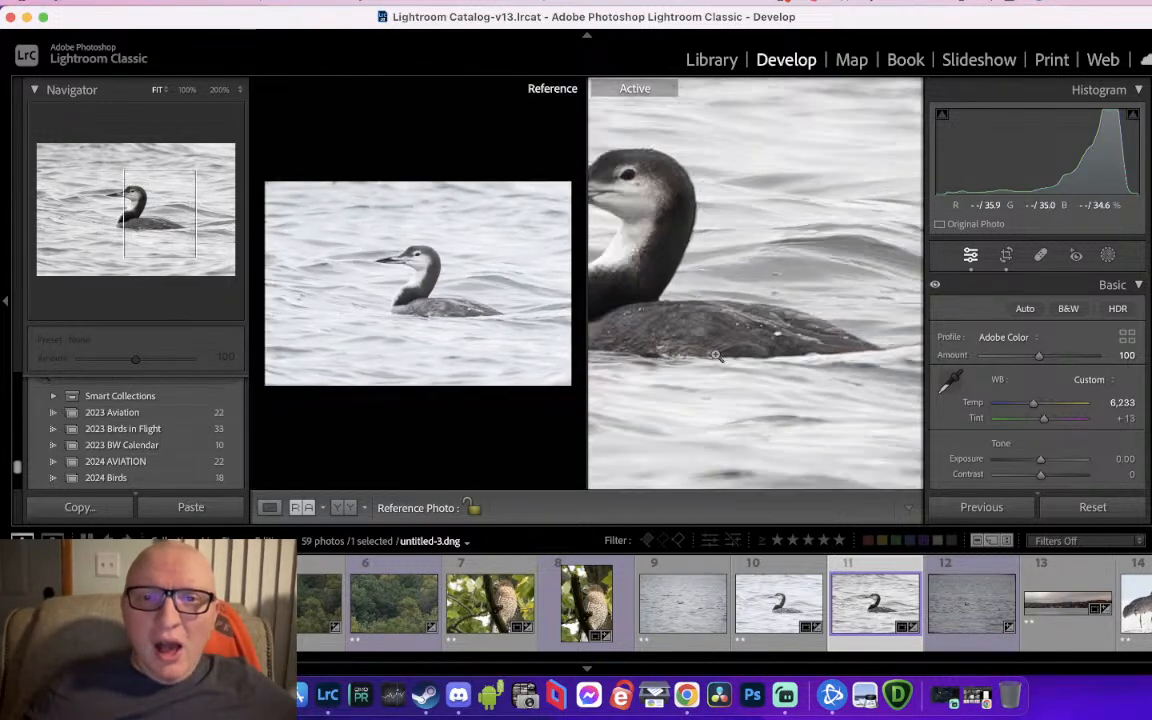
key(z)
click(269, 508)
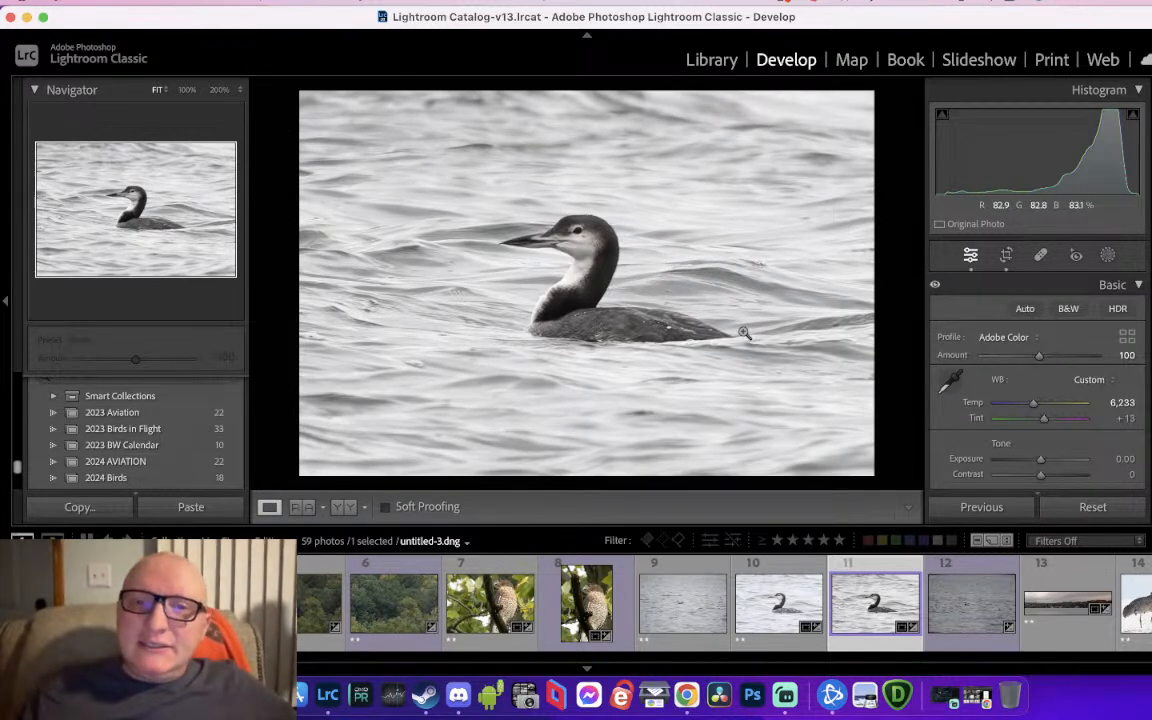
Mask the bird with Select Subject and set its Contrast to -50, Exposure to 0.58 and Shadows to -3
click(1107, 255)
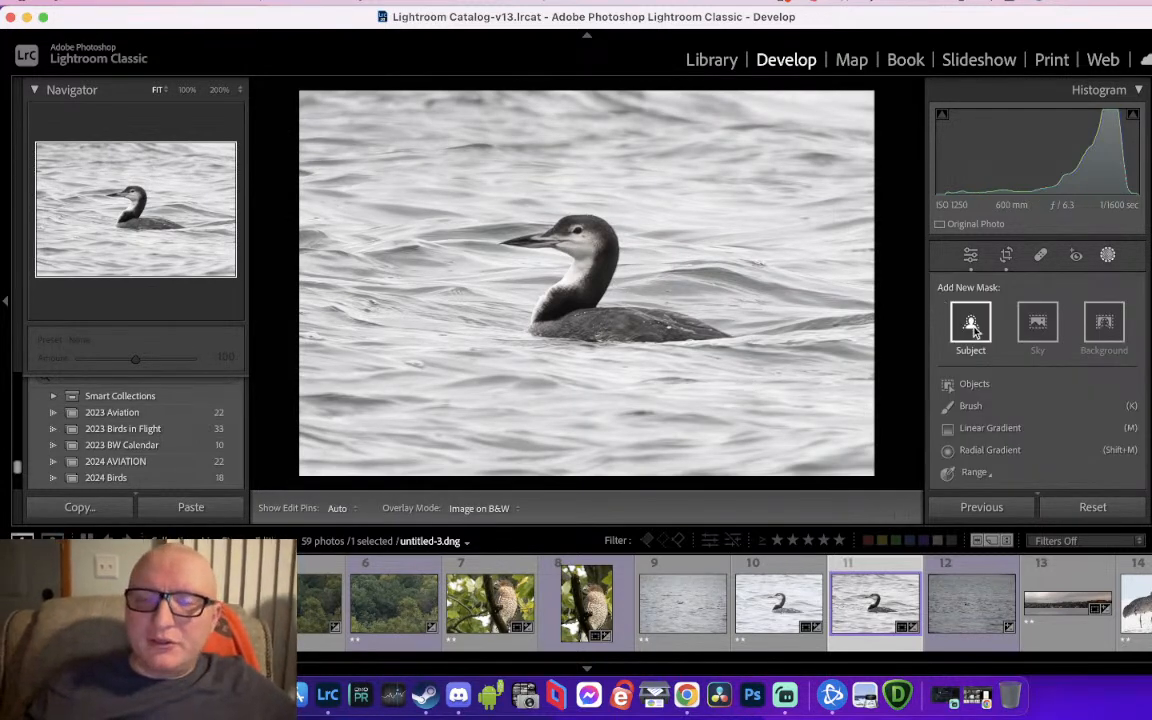
click(973, 326)
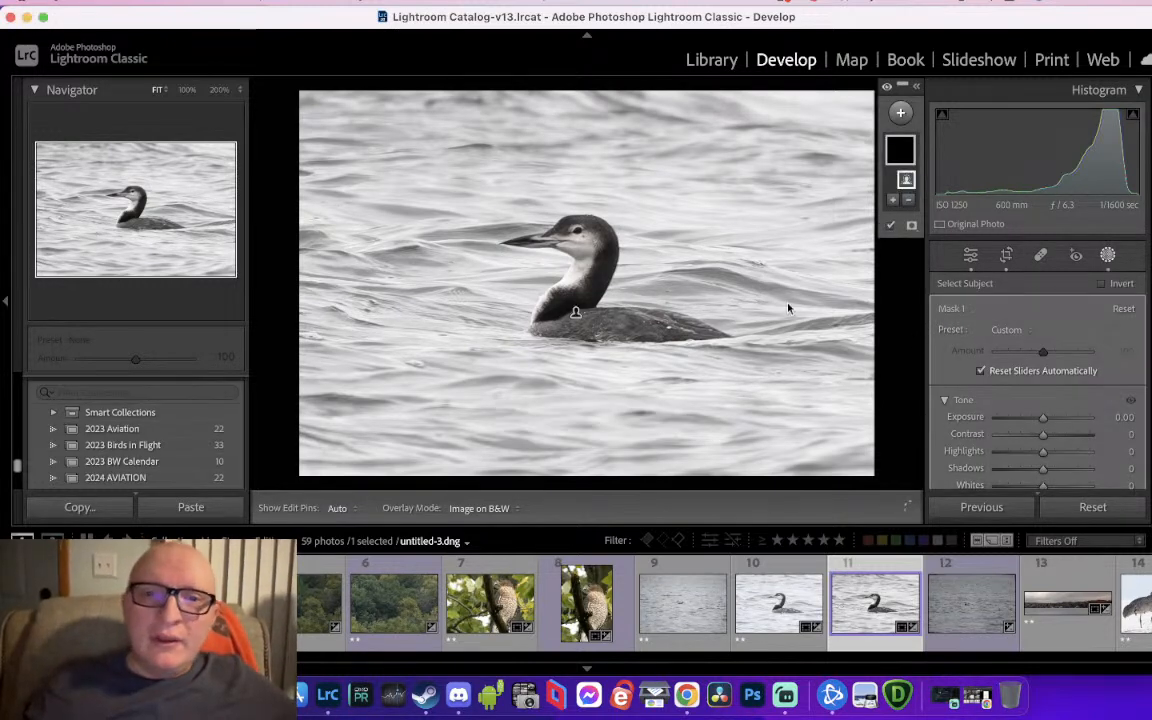
click(1065, 435)
mouse_move(1062, 436)
mouse_down()
mouse_move(1020, 439)
mouse_move(1062, 421)
mouse_move(1048, 421)
mouse_up()
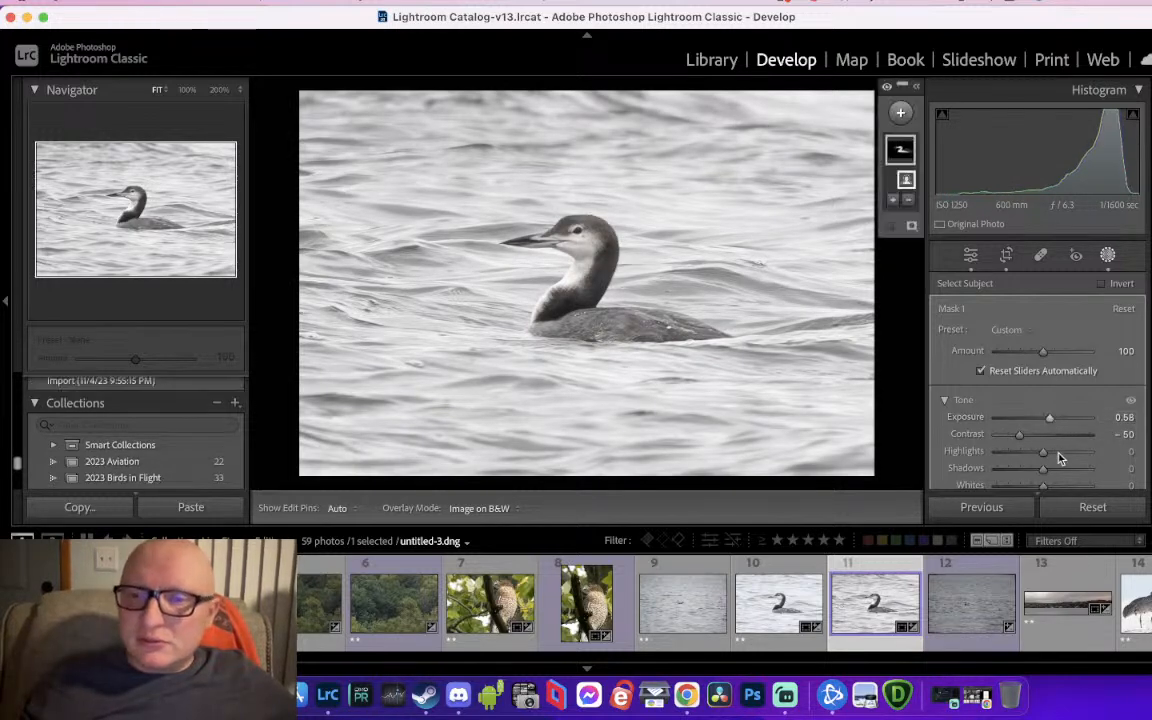
mouse_move(1042, 468)
mouse_down()
mouse_move(1059, 468)
mouse_move(1043, 469)
mouse_up()
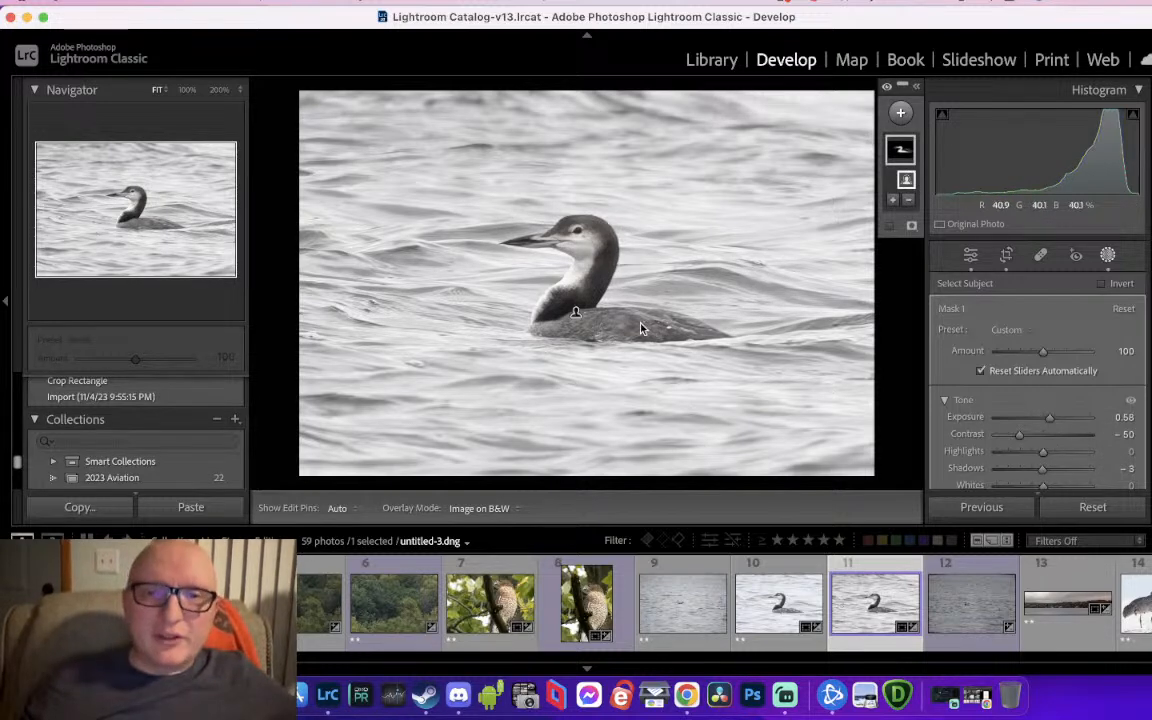
click(1107, 256)
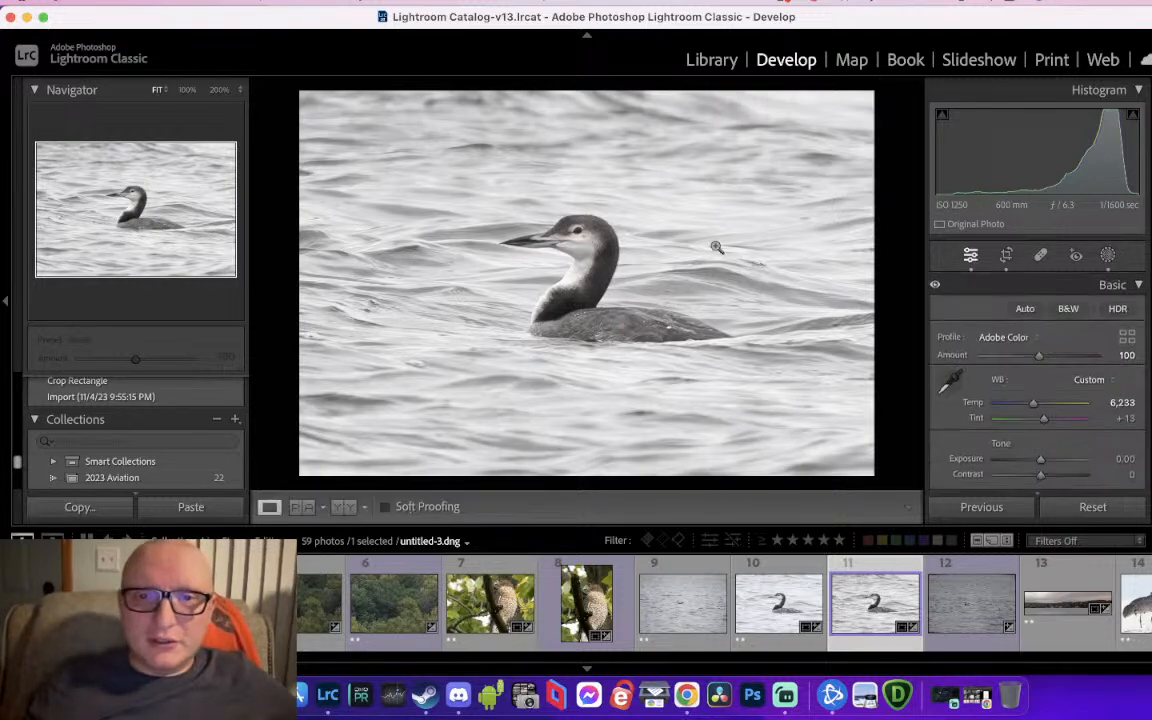
Check the edited bird up close and rate untitled-3.dng three stars
click(590, 266)
click(601, 268)
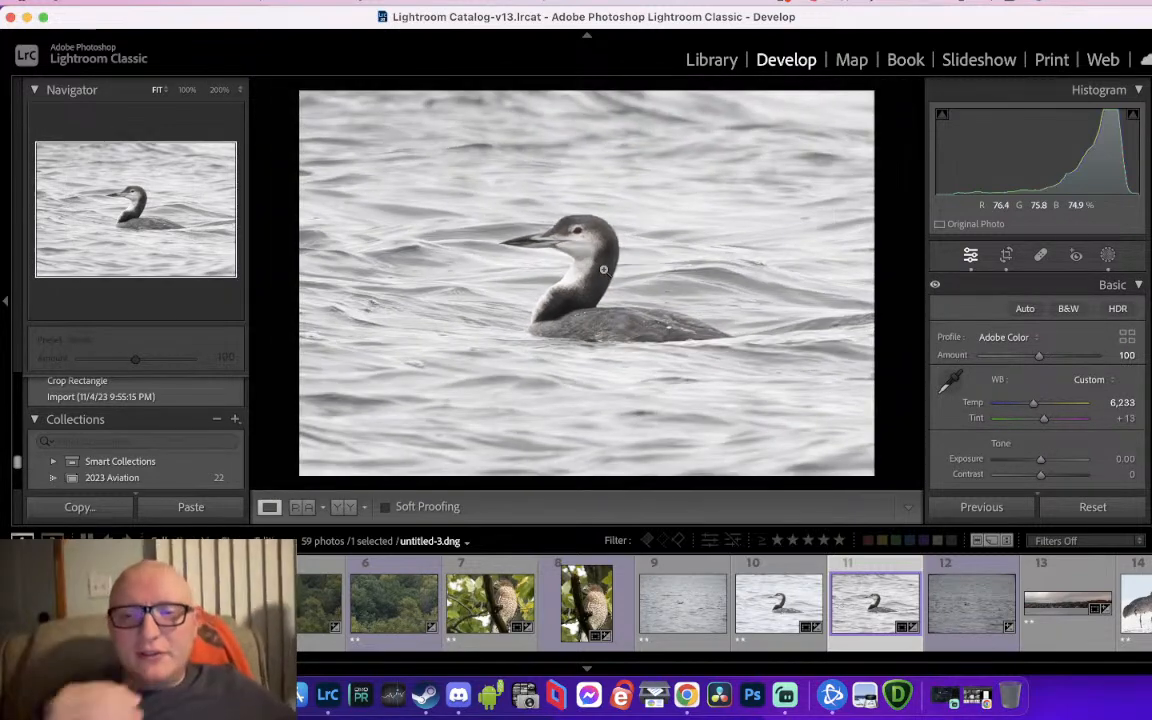
key(3)
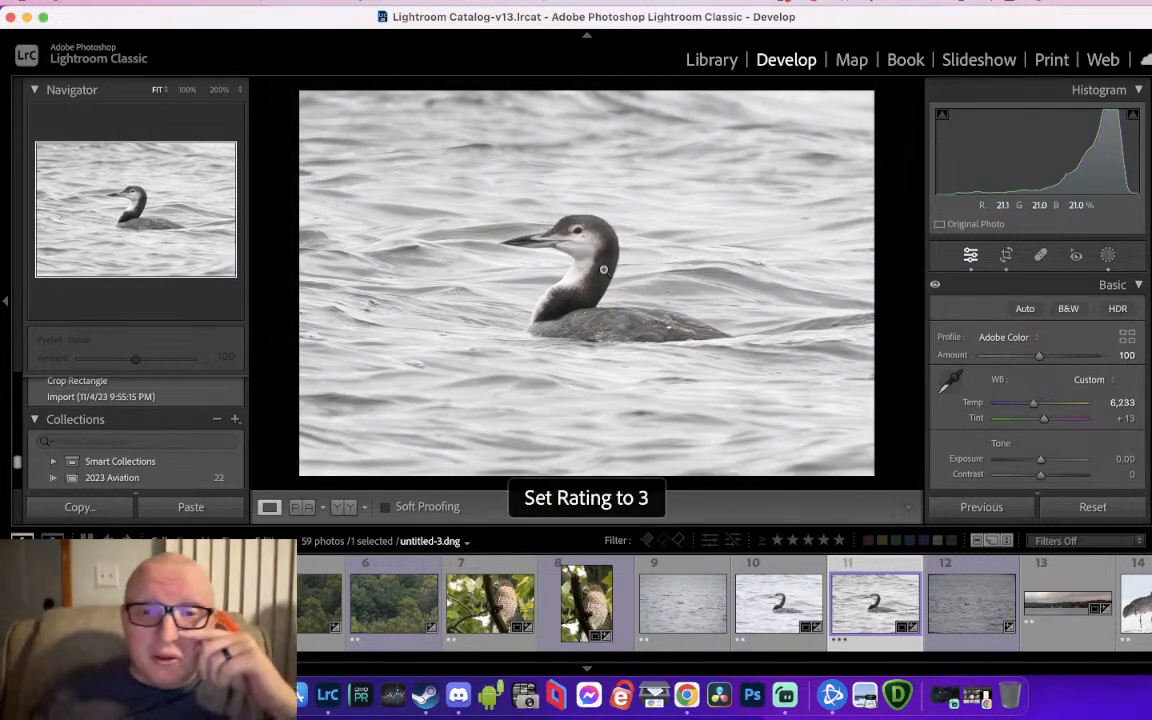
Open the lakeshore panorama MWP_5571.NEF and inspect the houses and trees at 200%
scroll(757, 633, right, 3)
click(758, 630)
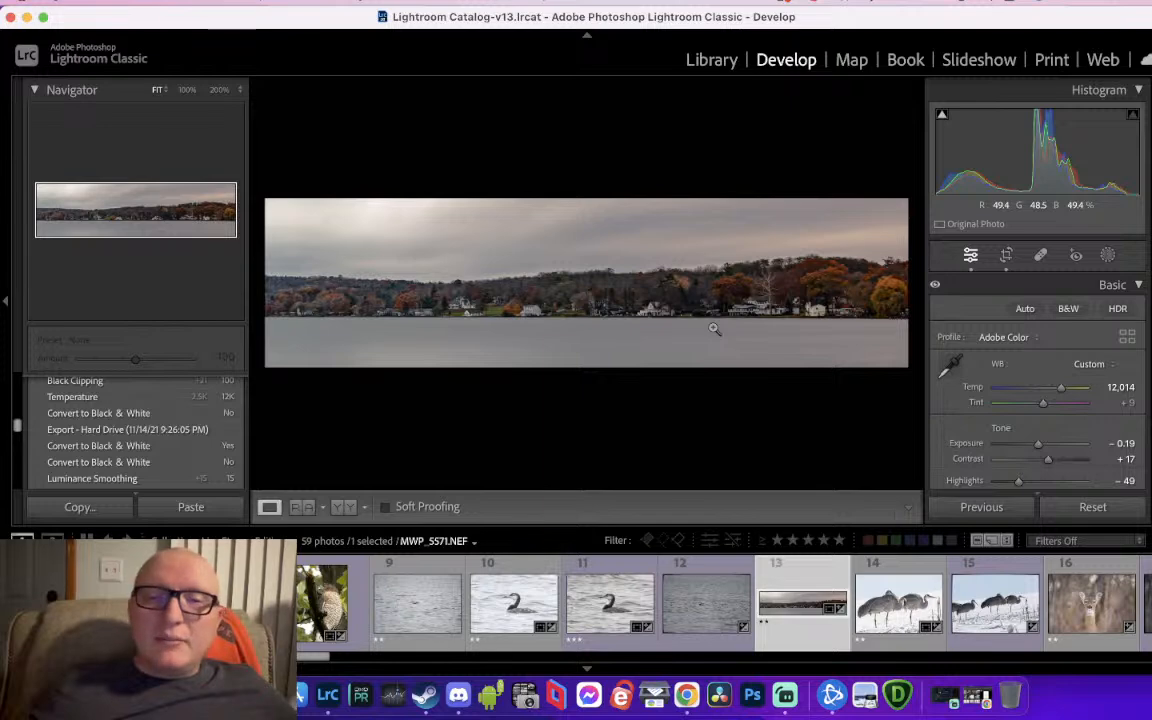
click(767, 300)
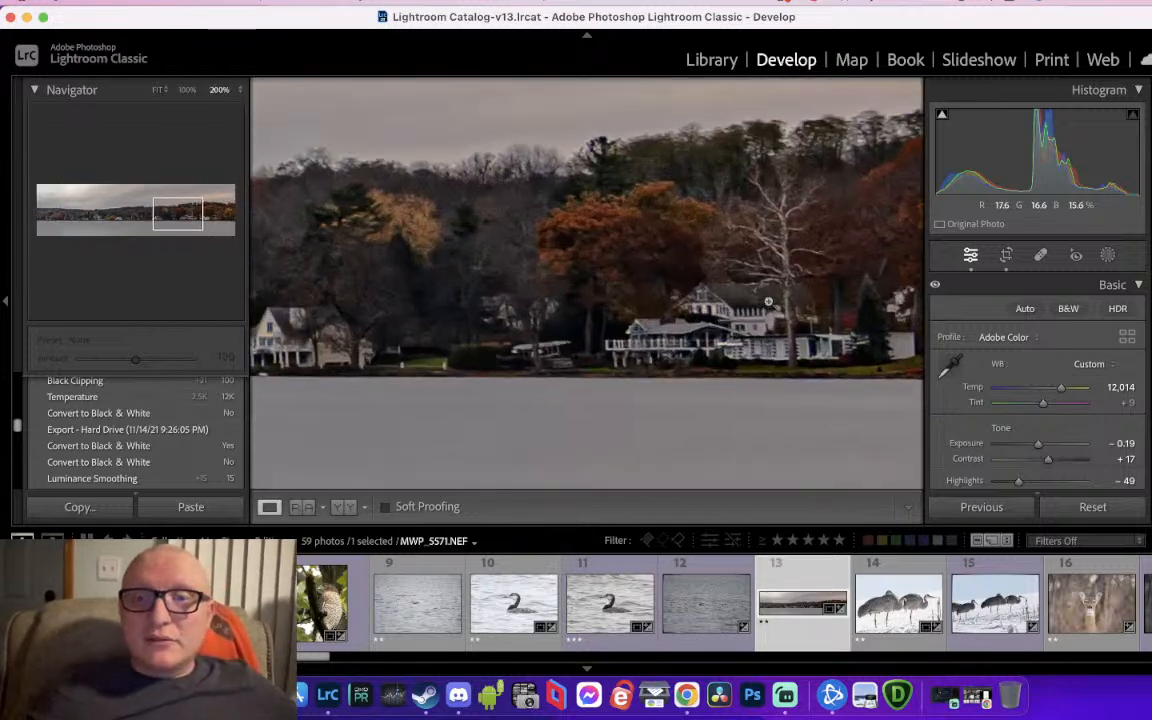
click(767, 301)
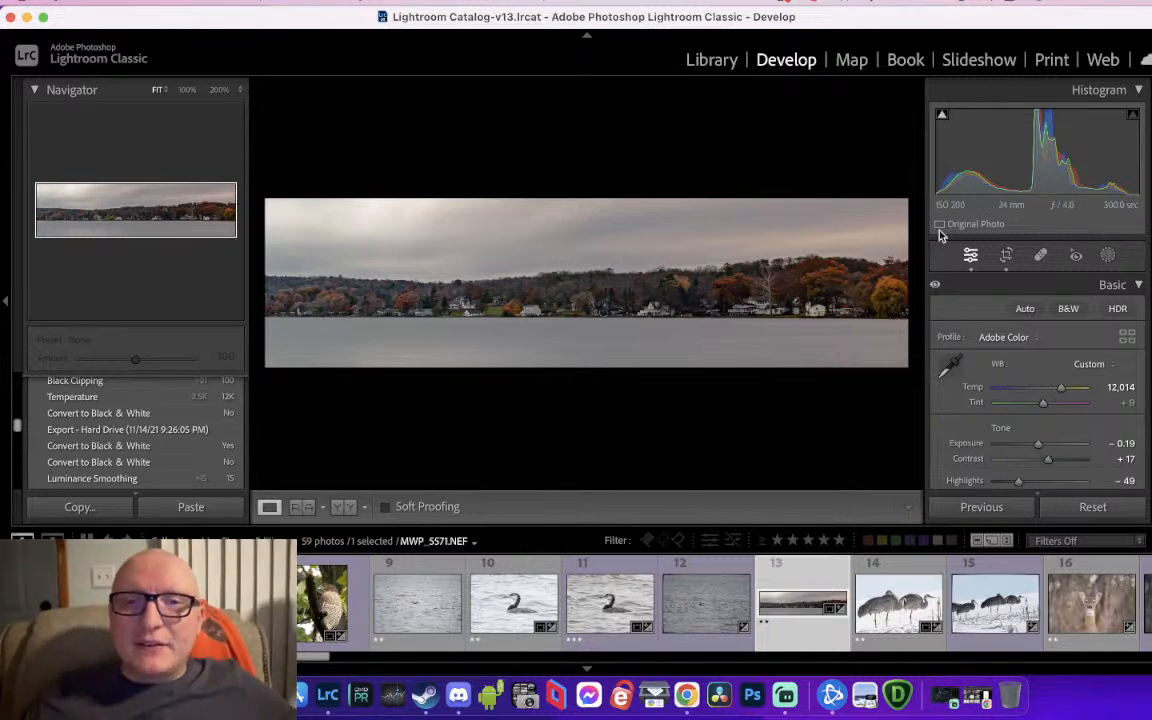
Expand the panoramic crop of MWP_5571.NEF to the Original aspect ratio and apply it
click(1006, 255)
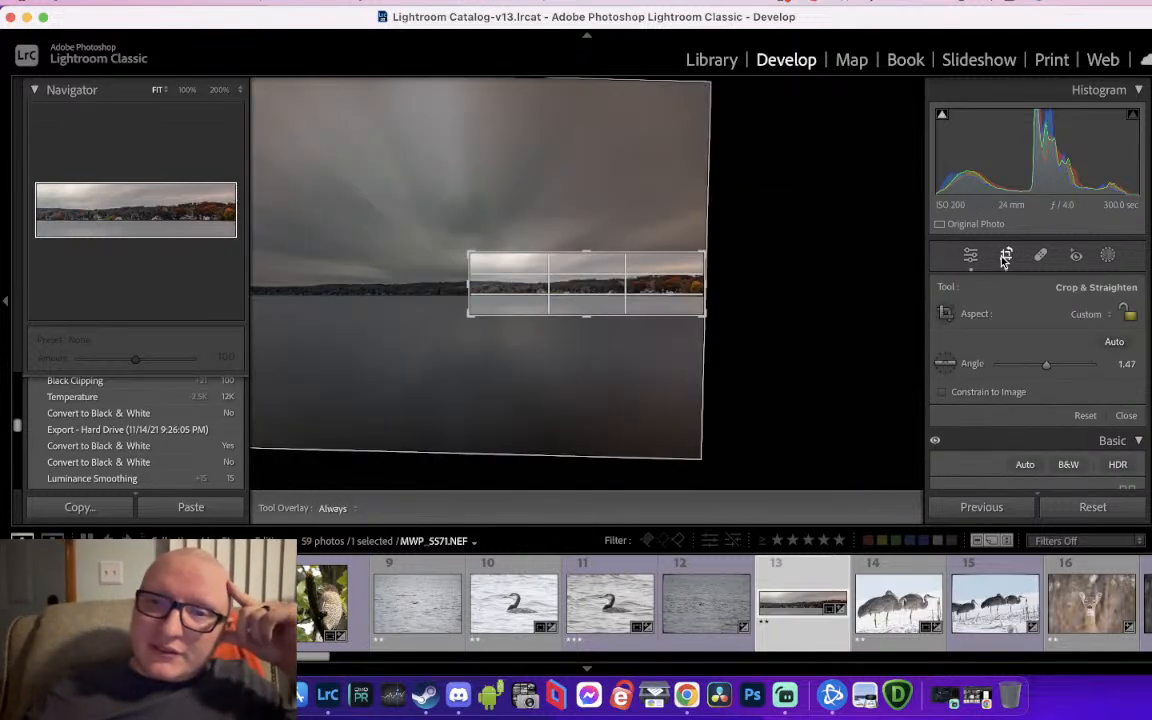
click(1094, 314)
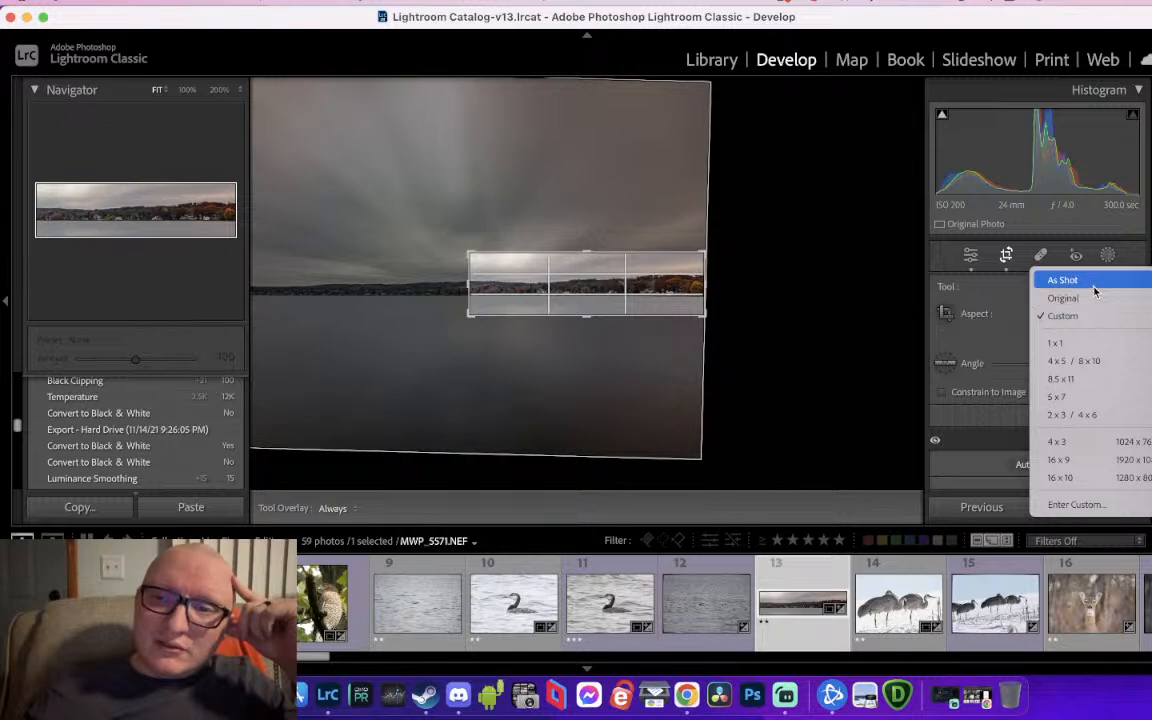
click(1094, 294)
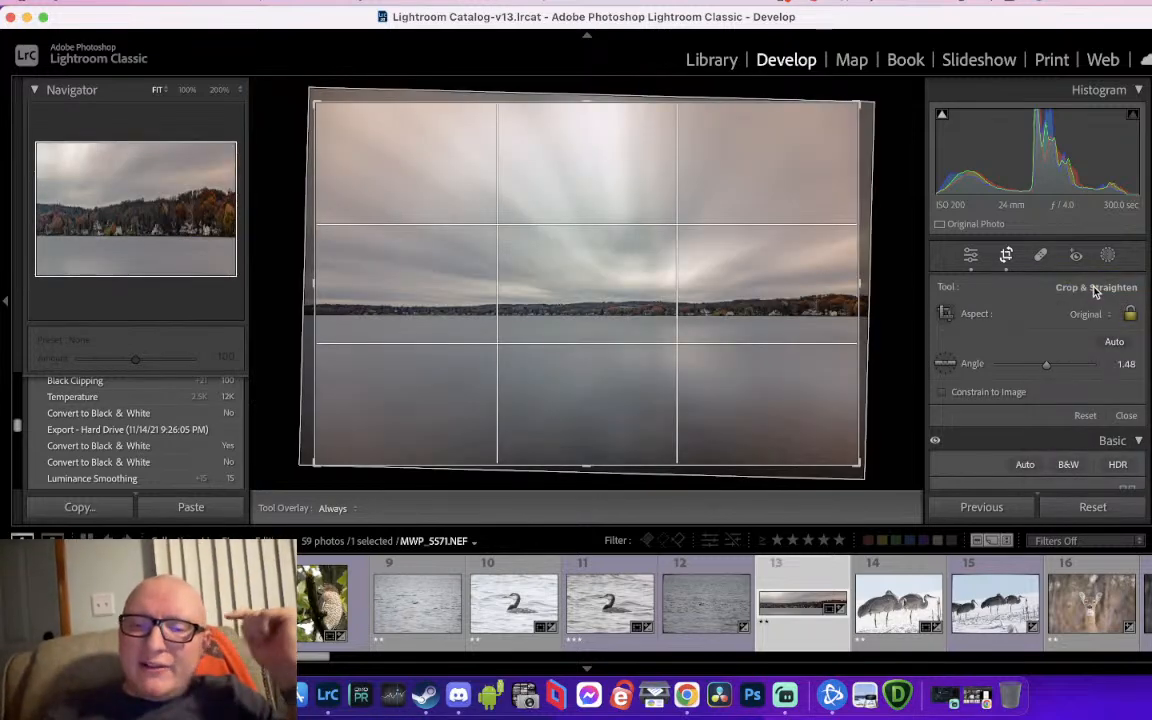
double_click(771, 393)
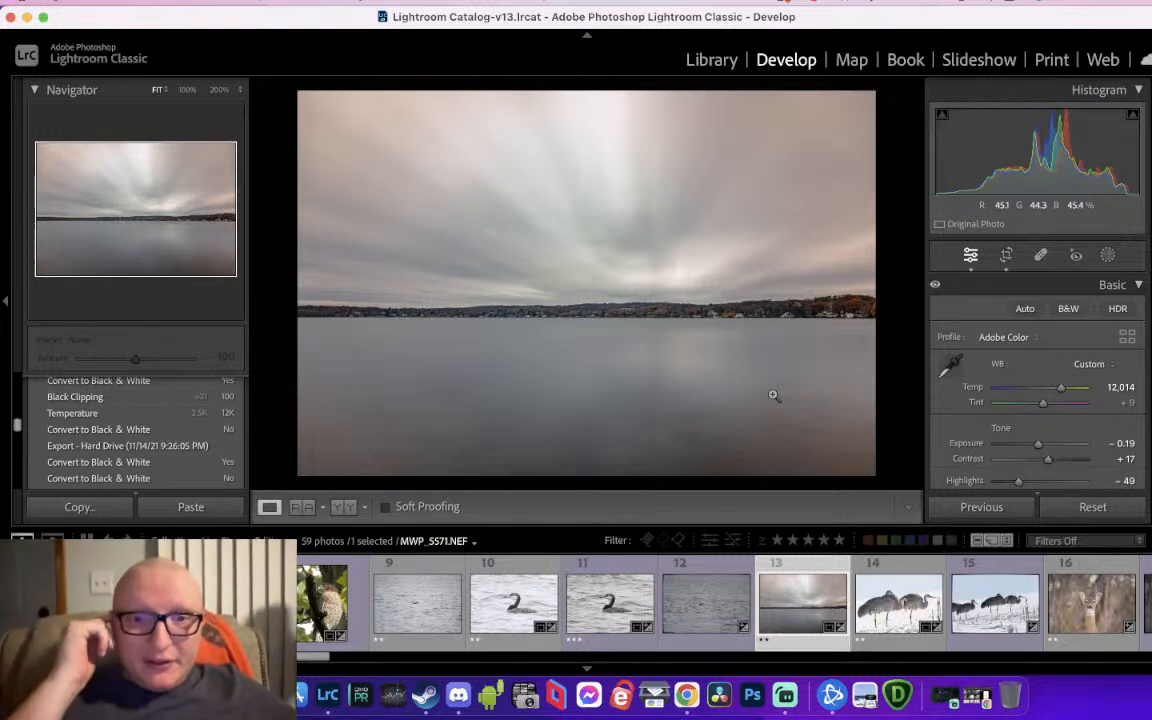
Examine the water surface and the full tree line along the far shore of the lake photo at 200%
click(594, 442)
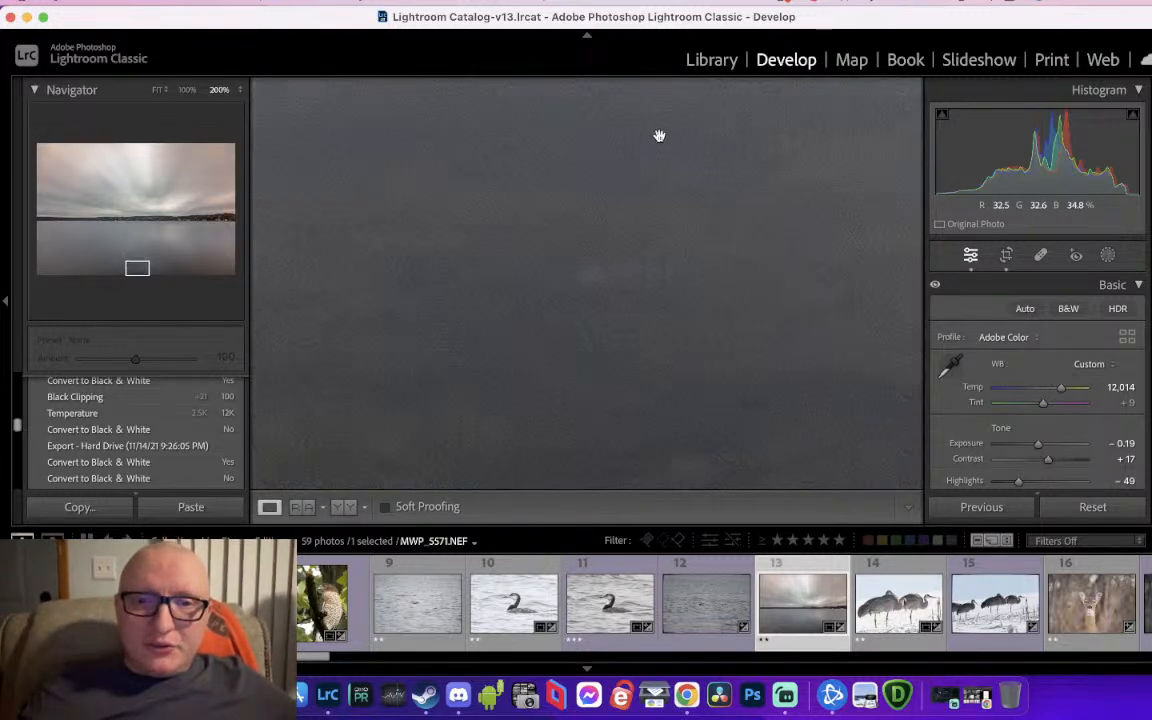
drag(702, 142, 804, 82)
drag(506, 206, 836, 316)
click(681, 281)
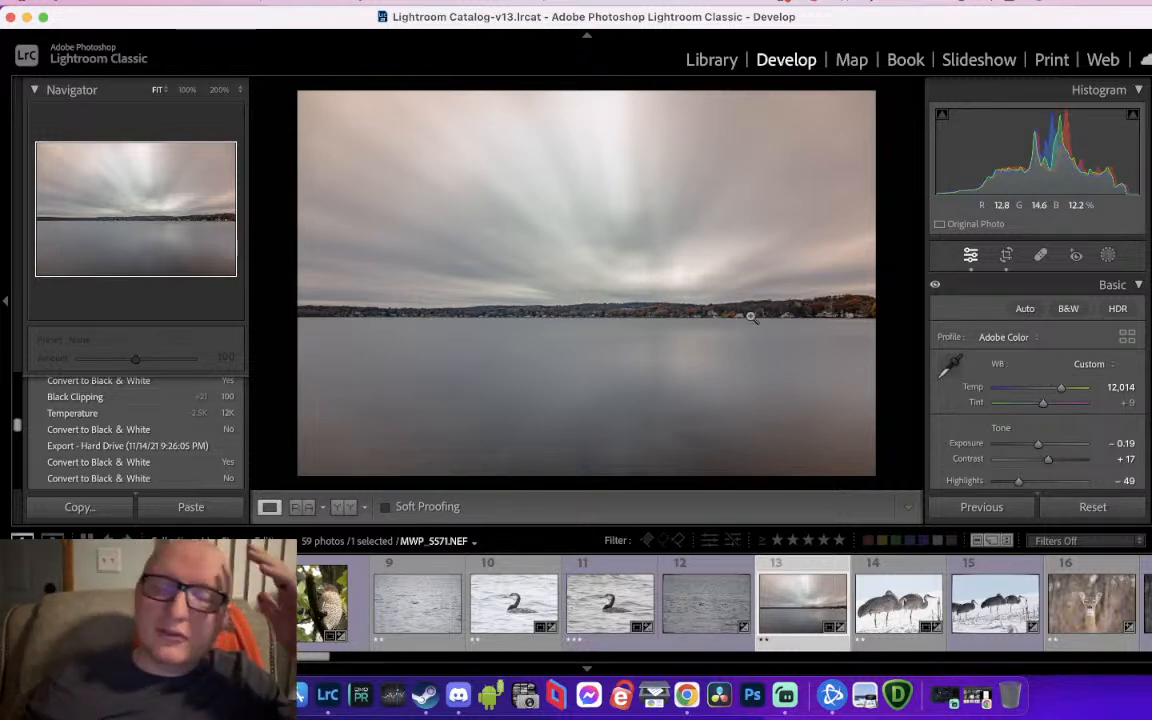
click(828, 305)
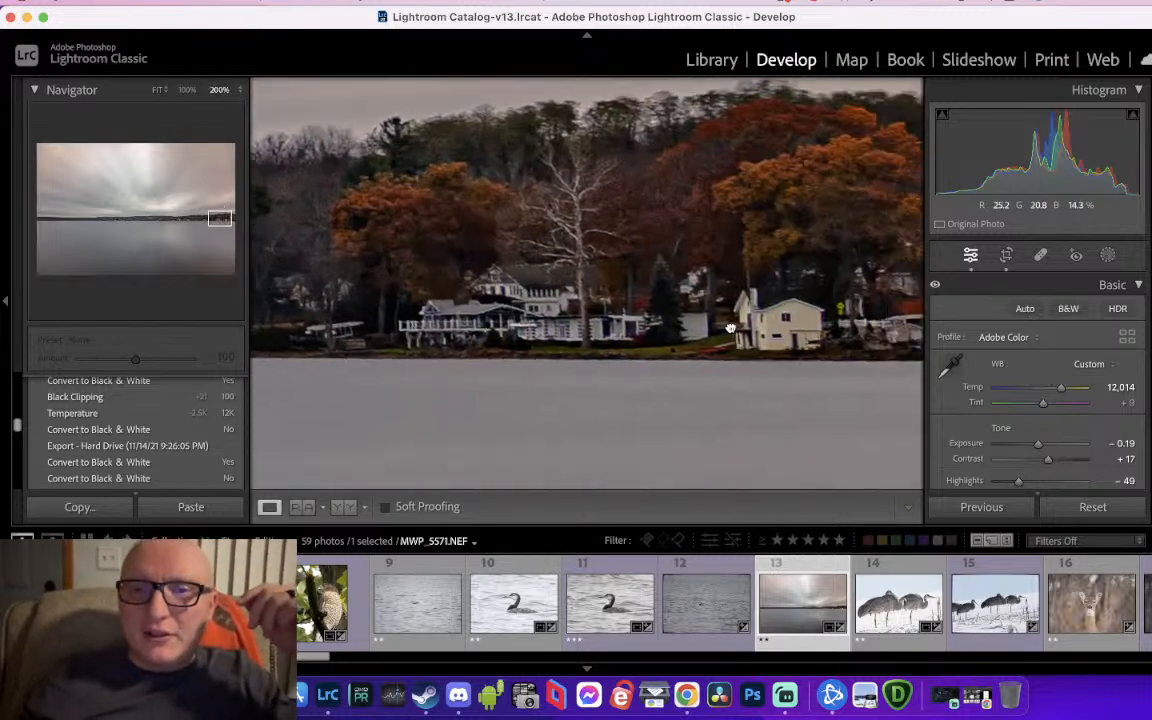
drag(515, 320, 762, 320)
drag(459, 320, 768, 320)
drag(417, 327, 655, 330)
drag(450, 339, 751, 360)
drag(517, 345, 918, 372)
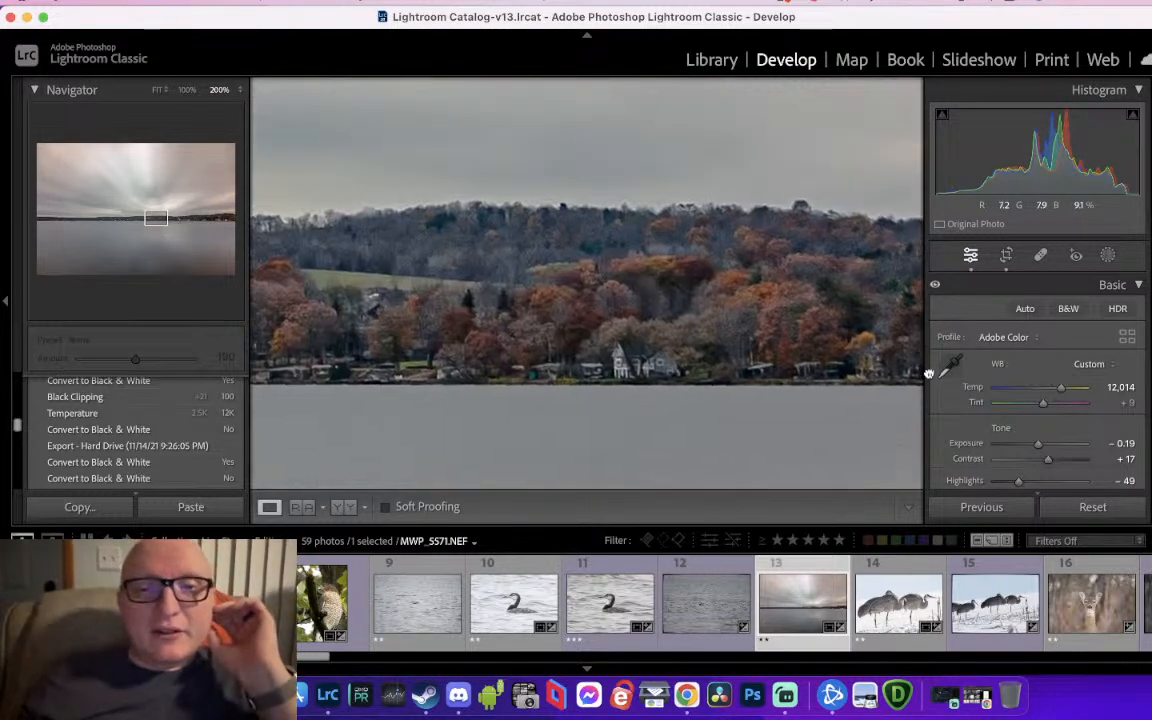
drag(568, 365, 838, 326)
click(542, 348)
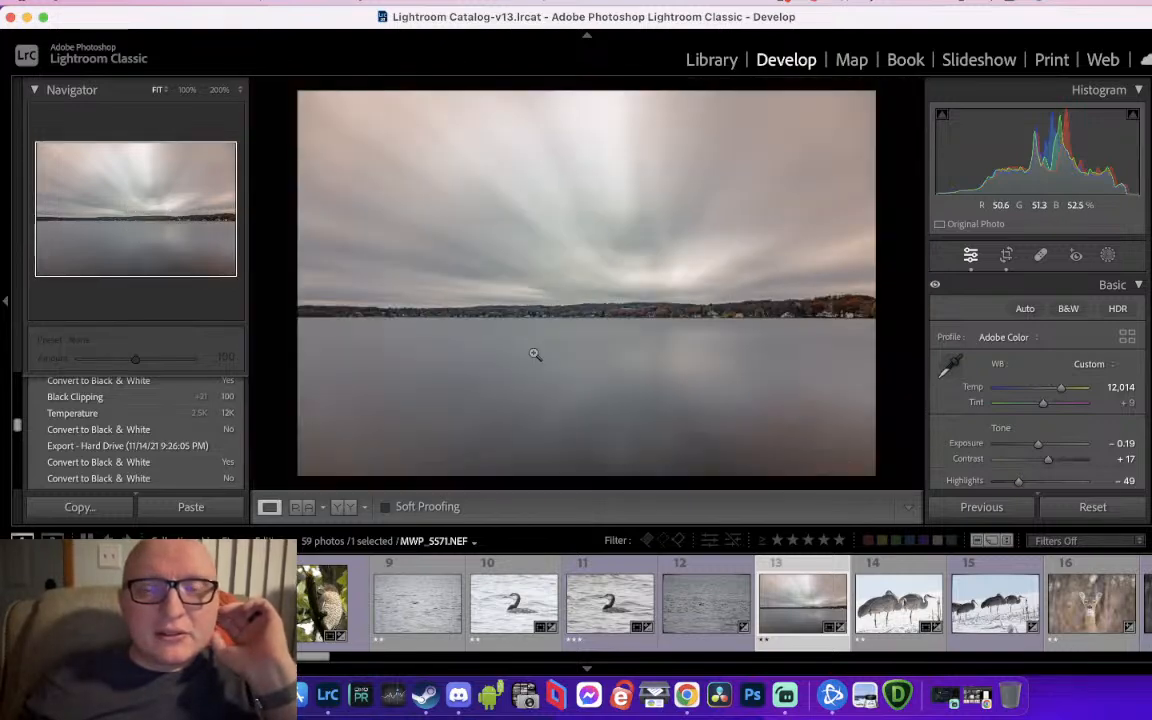
Move the Lightroom Classic window aside and switch to DxO PureRAW 3
click(532, 1)
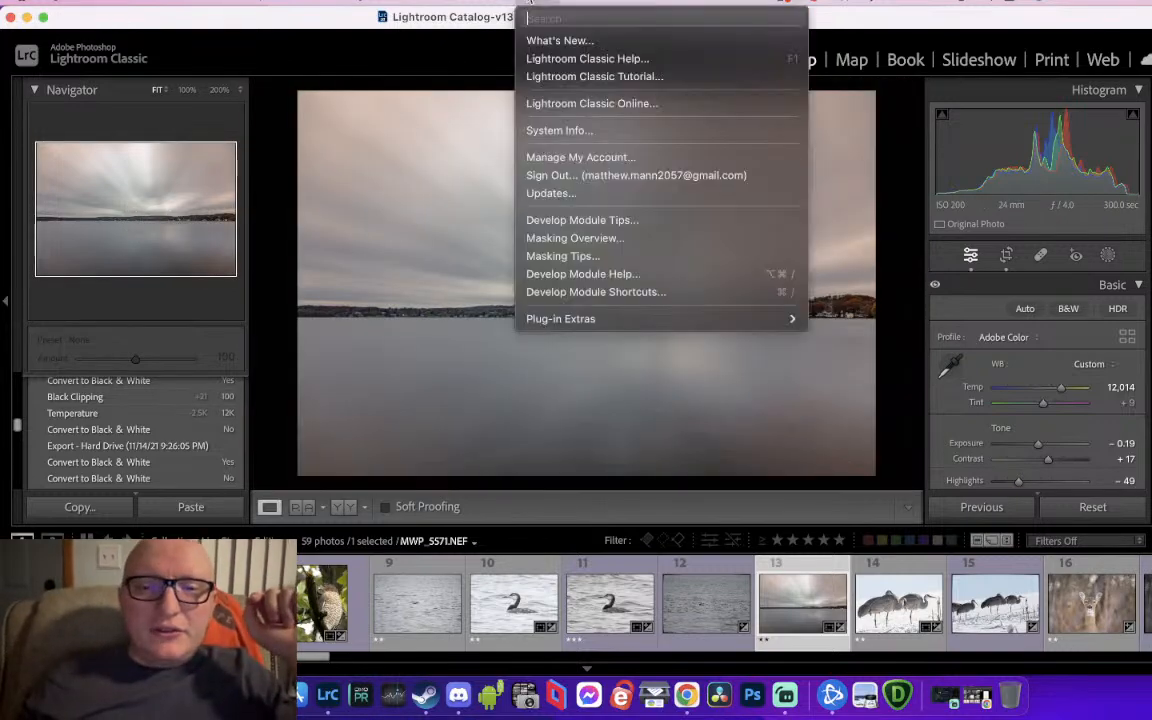
click(478, 1)
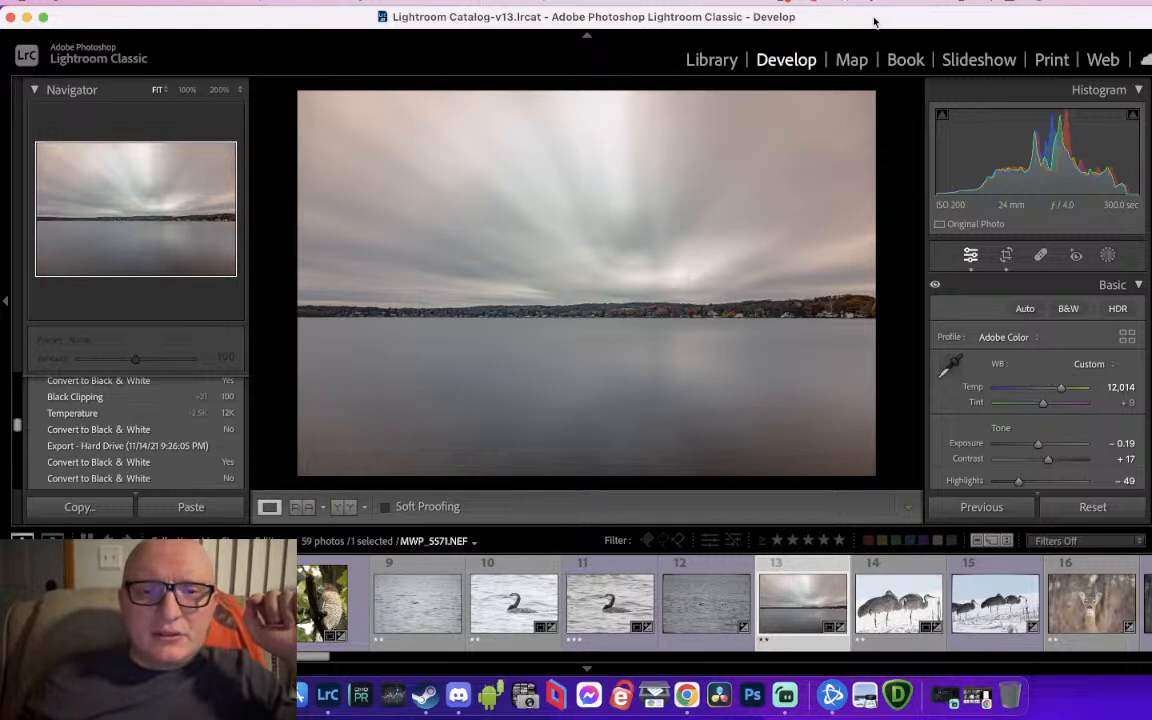
drag(874, 20, 290, 20)
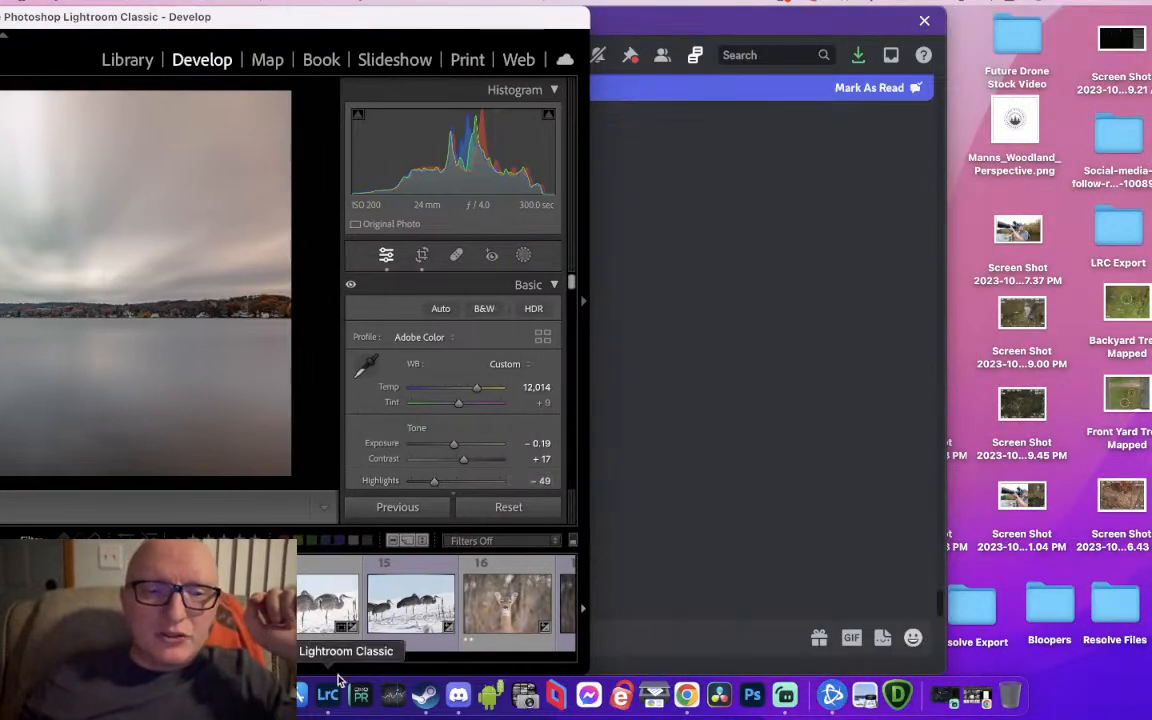
click(352, 704)
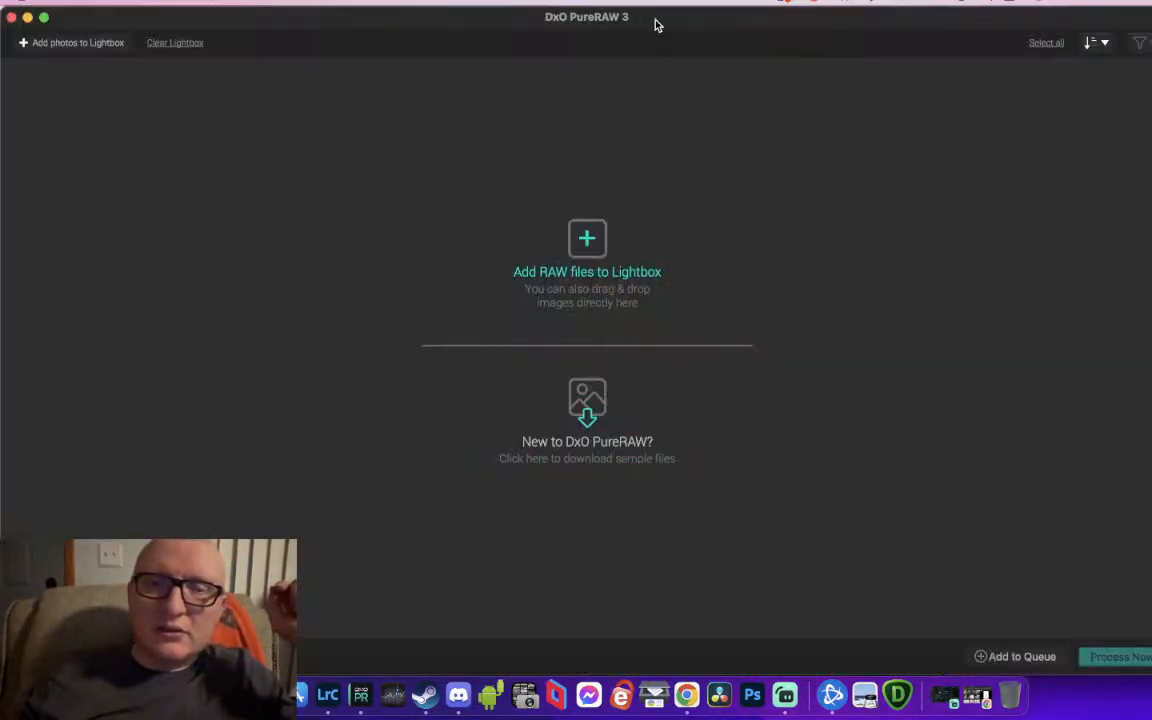
Add MWP_5571.NEF to the DxO PureRAW lightbox and save the Nikon Z7 II + Nikkor Z 24-70mm F4 S optics module
drag(656, 23, 1090, 5)
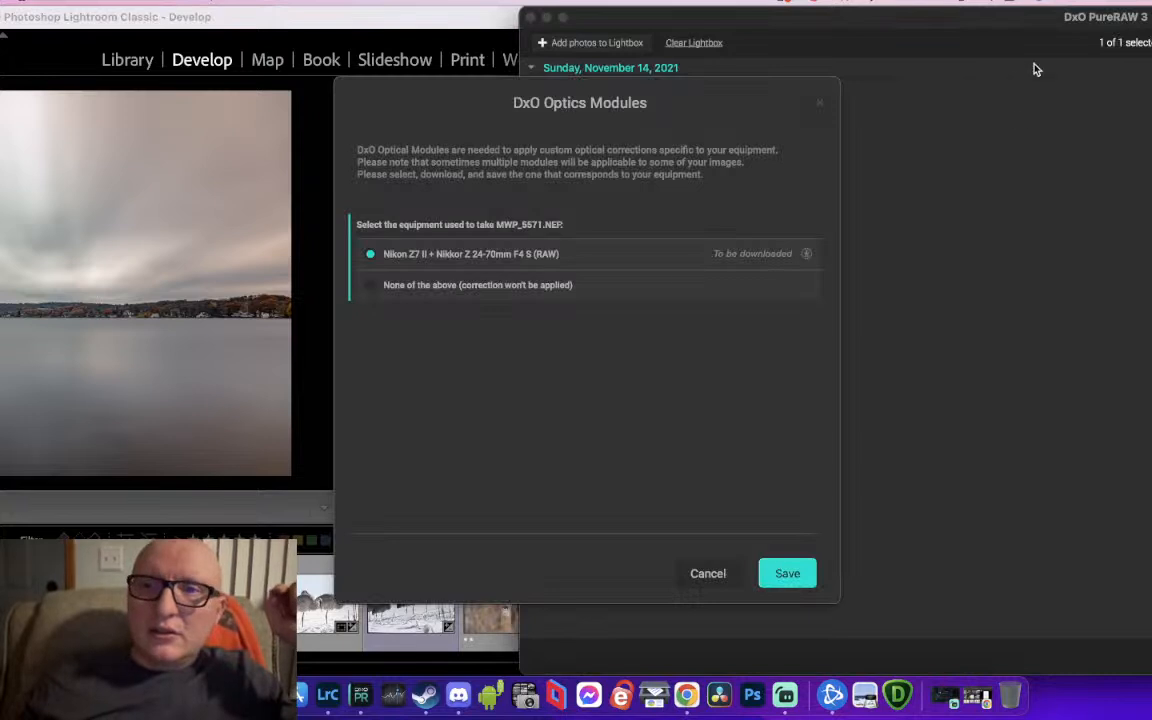
click(790, 573)
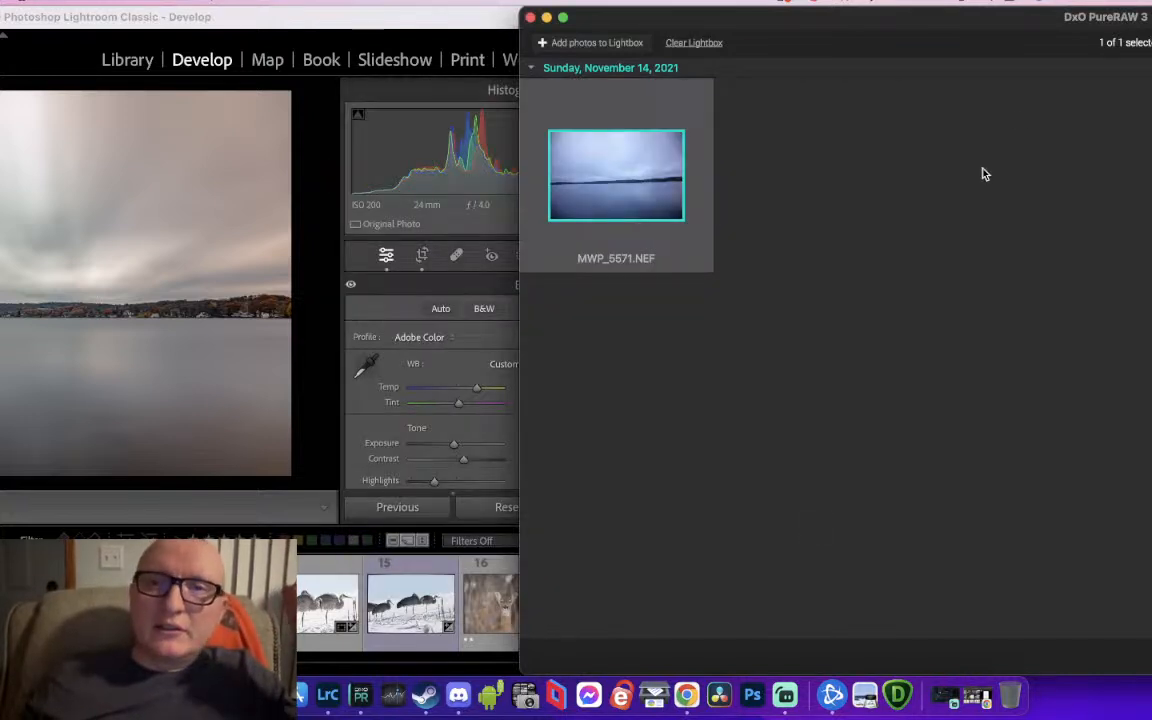
Process MWP_5571.NEF with DeepPRIME XD to a DNG in the original image folder, and close DxO PureRAW 3 when finished
double_click(1011, 20)
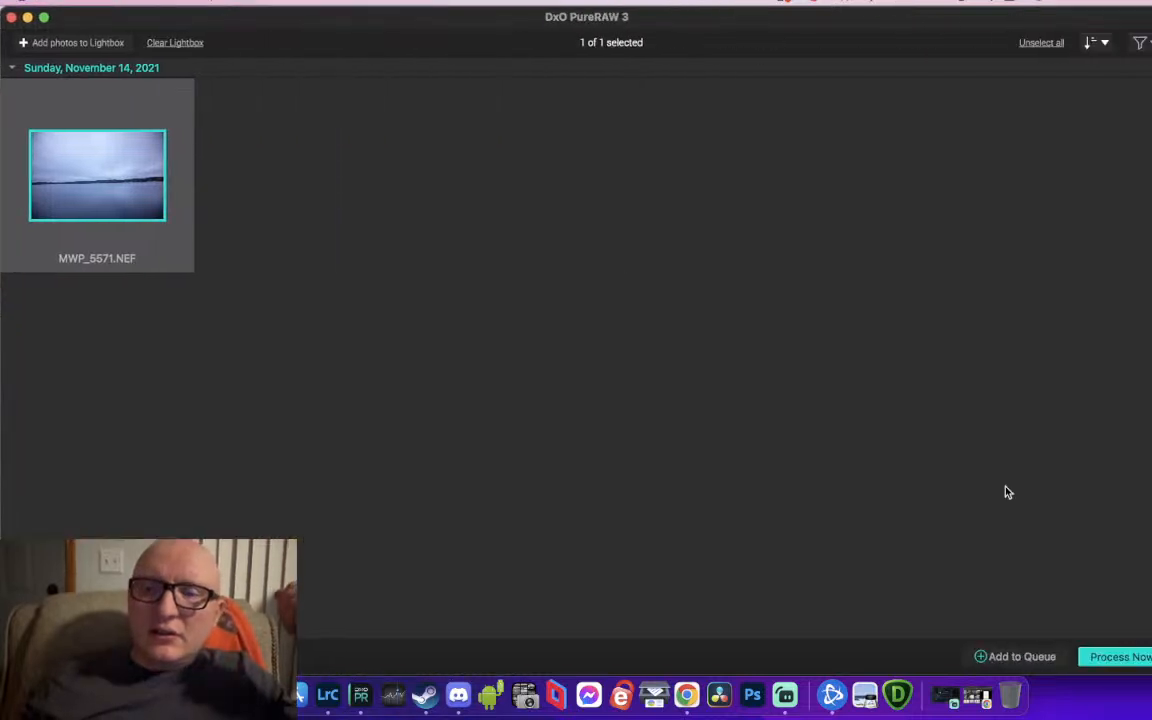
click(1137, 657)
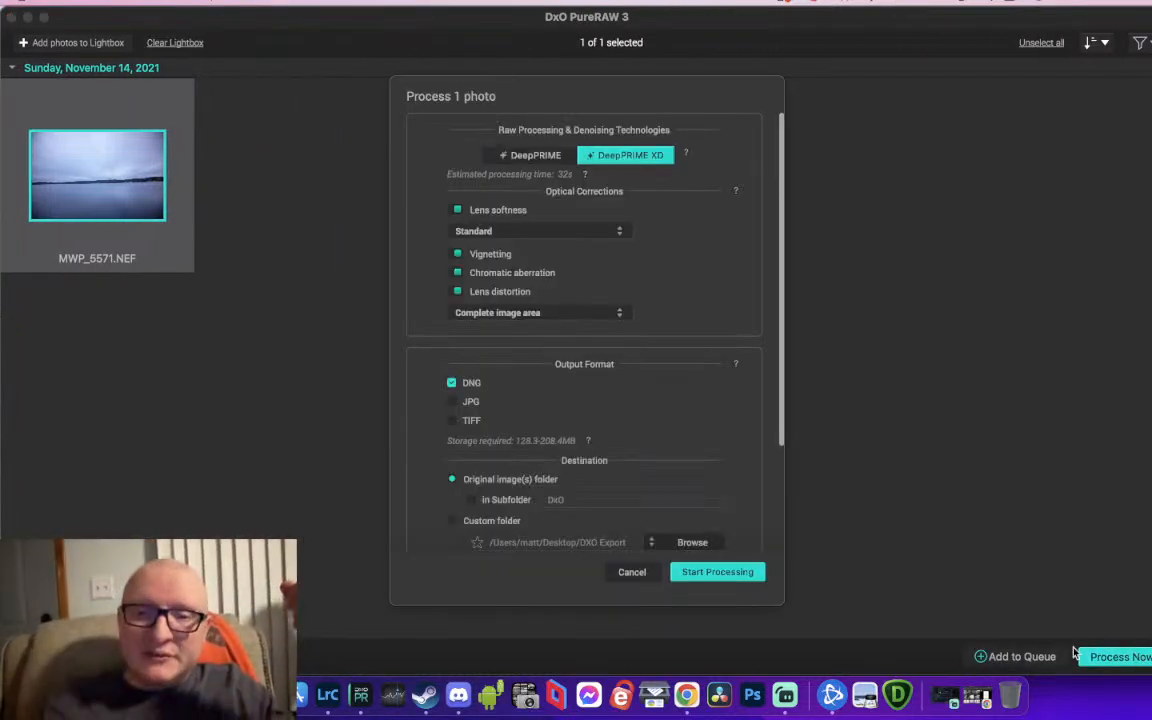
click(710, 572)
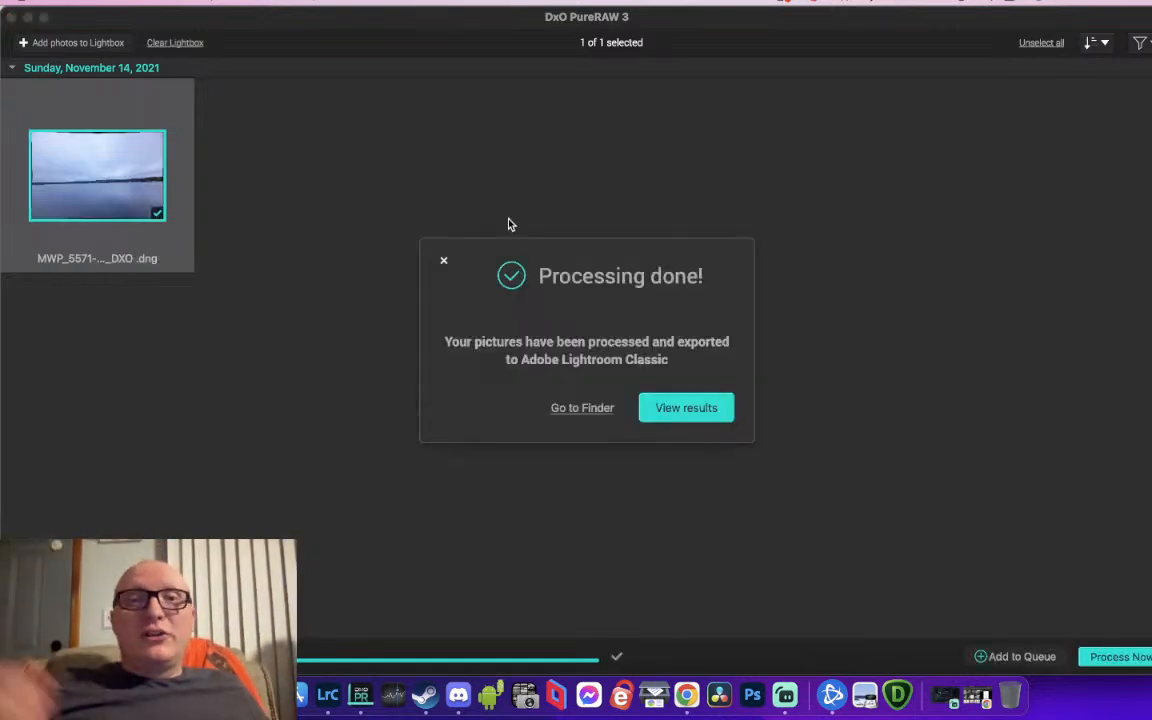
click(443, 260)
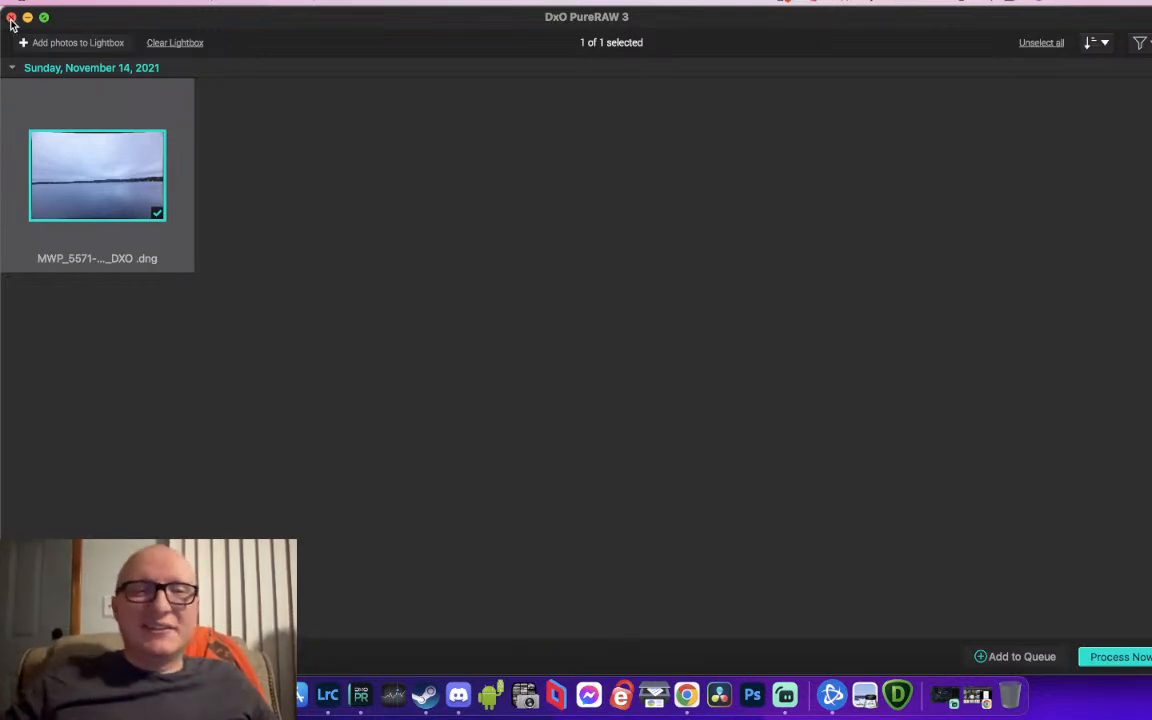
click(12, 18)
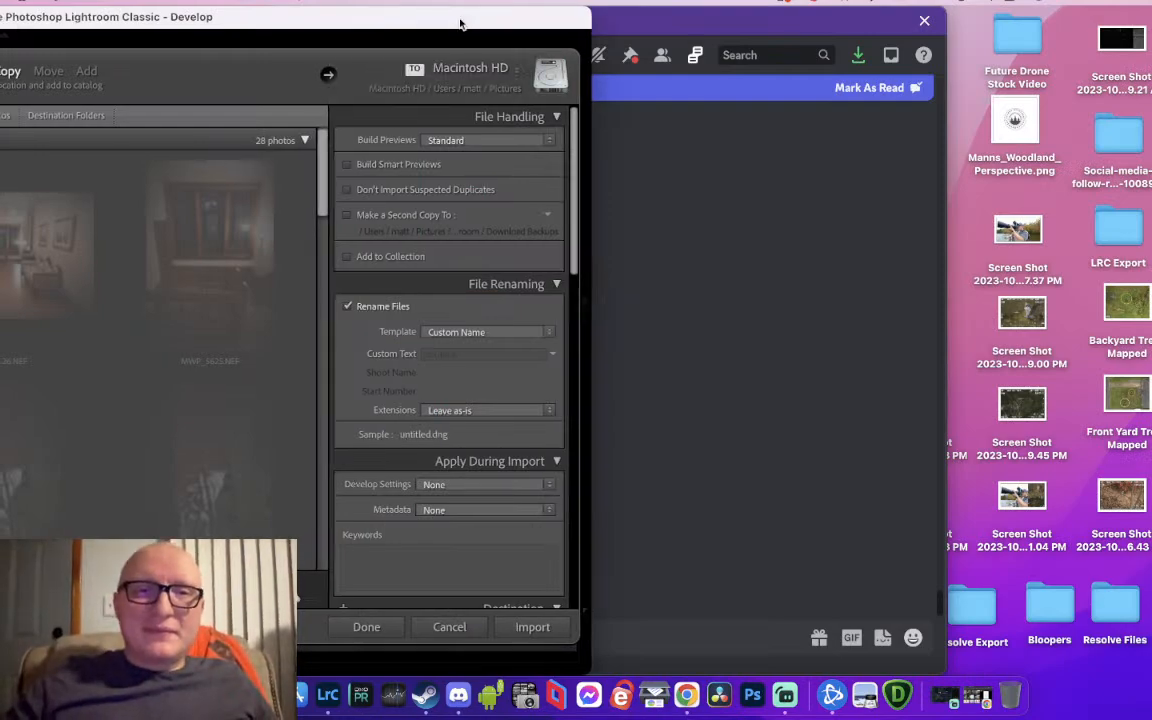
Return to Lightroom Classic, import the processed lake DNG, and show the Library grid
double_click(460, 21)
click(1116, 627)
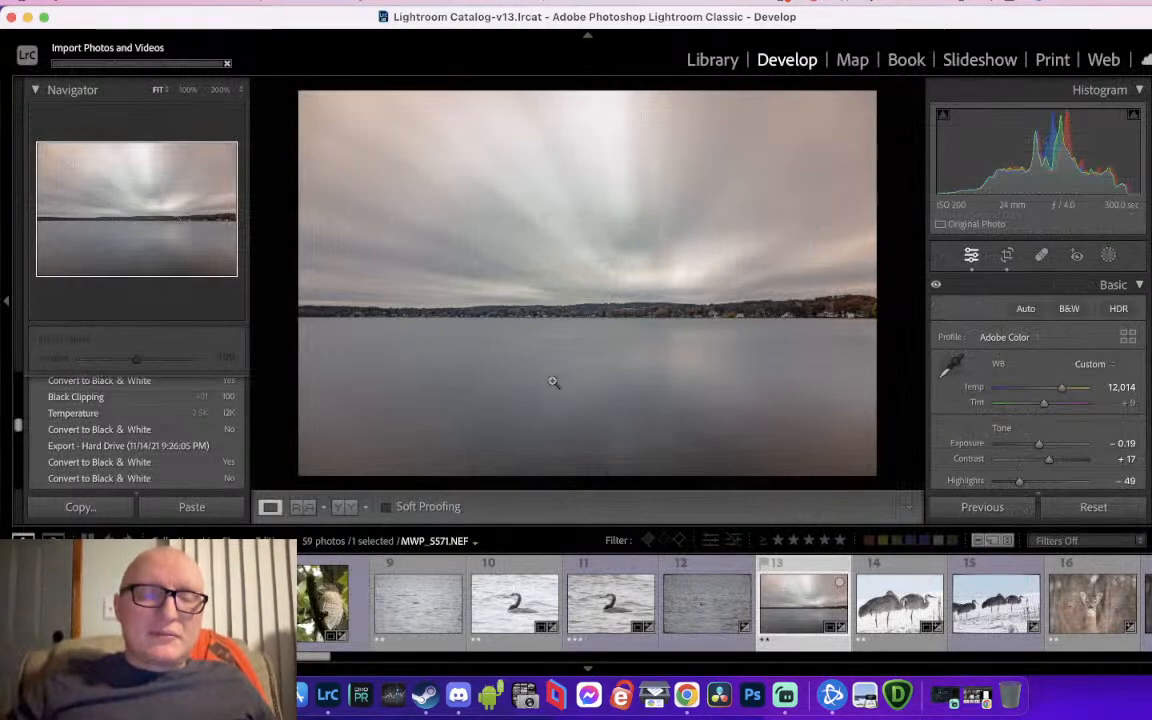
key(g)
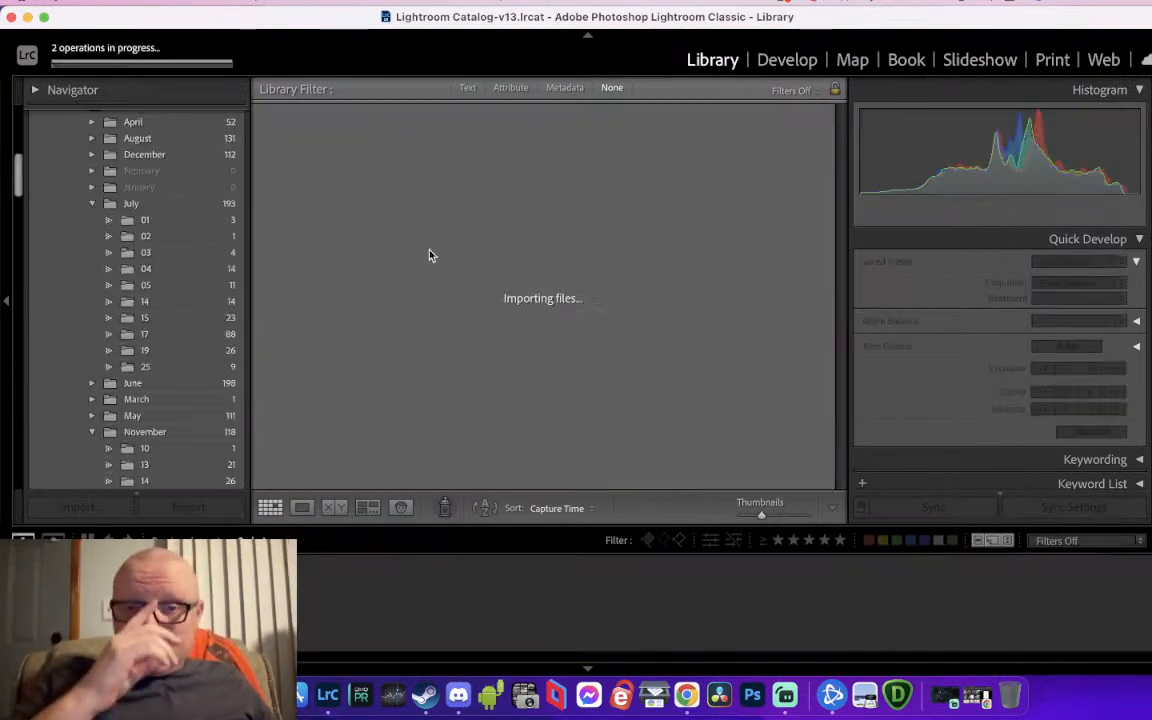
Add the imported lake DNG to the Live Stream Editing collection and open that collection
scroll(210, 256, down, 10)
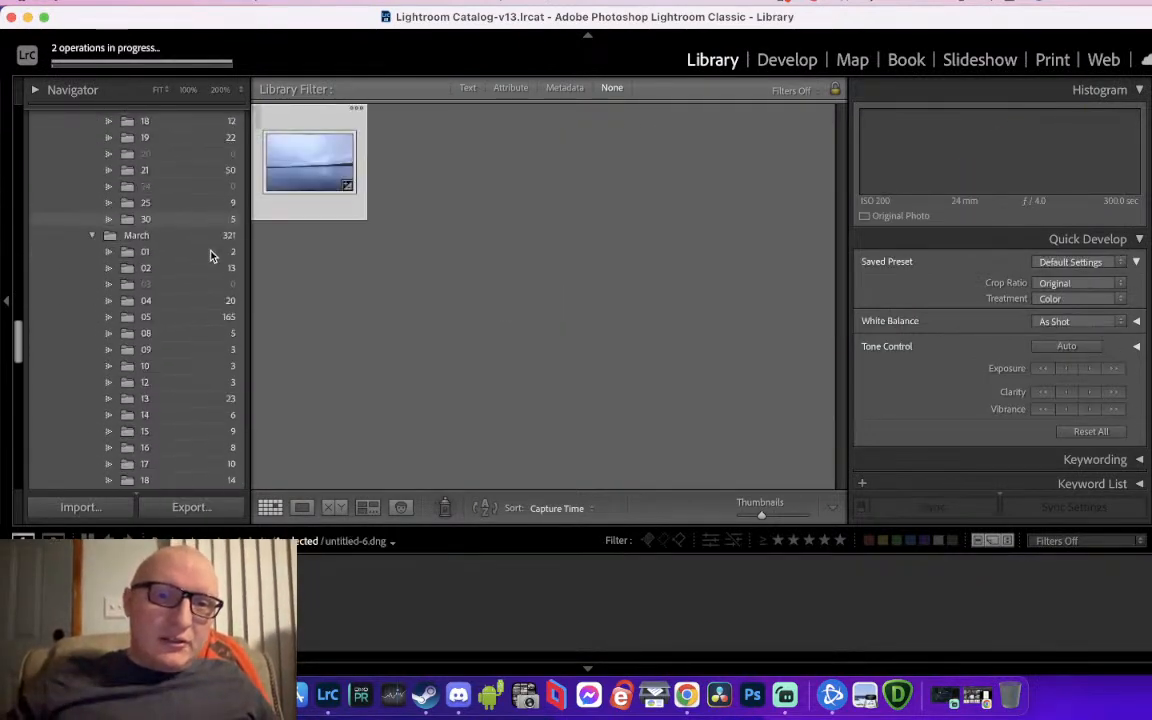
drag(331, 170, 185, 308)
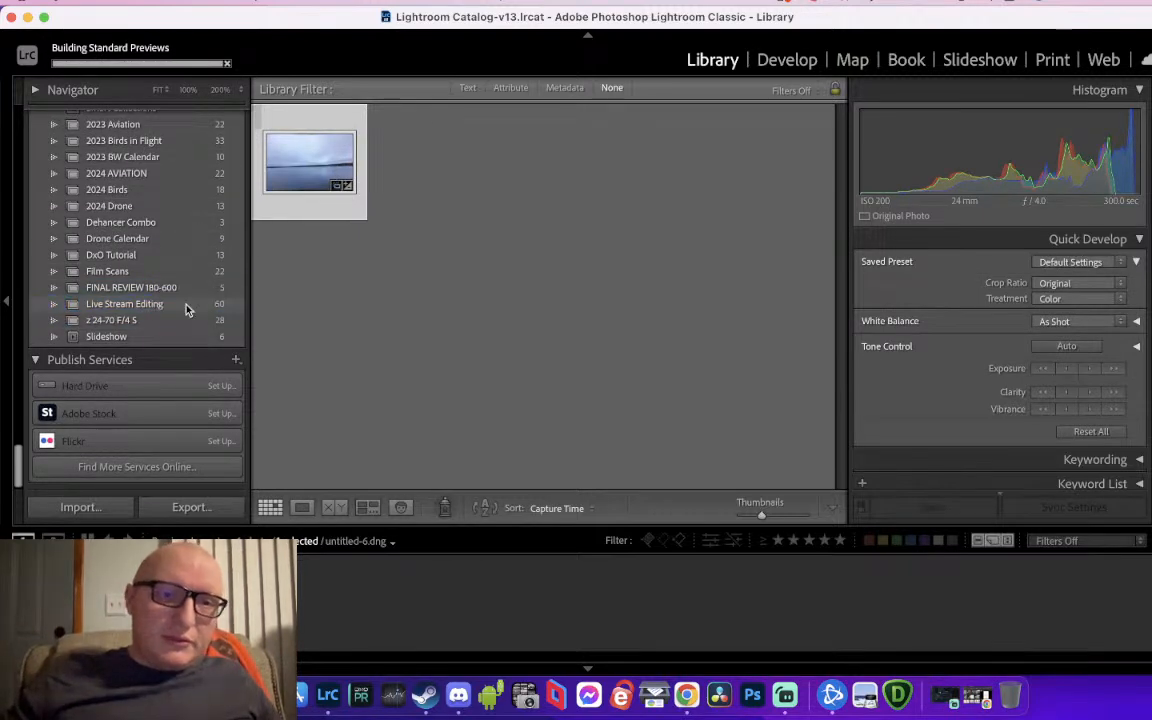
click(185, 305)
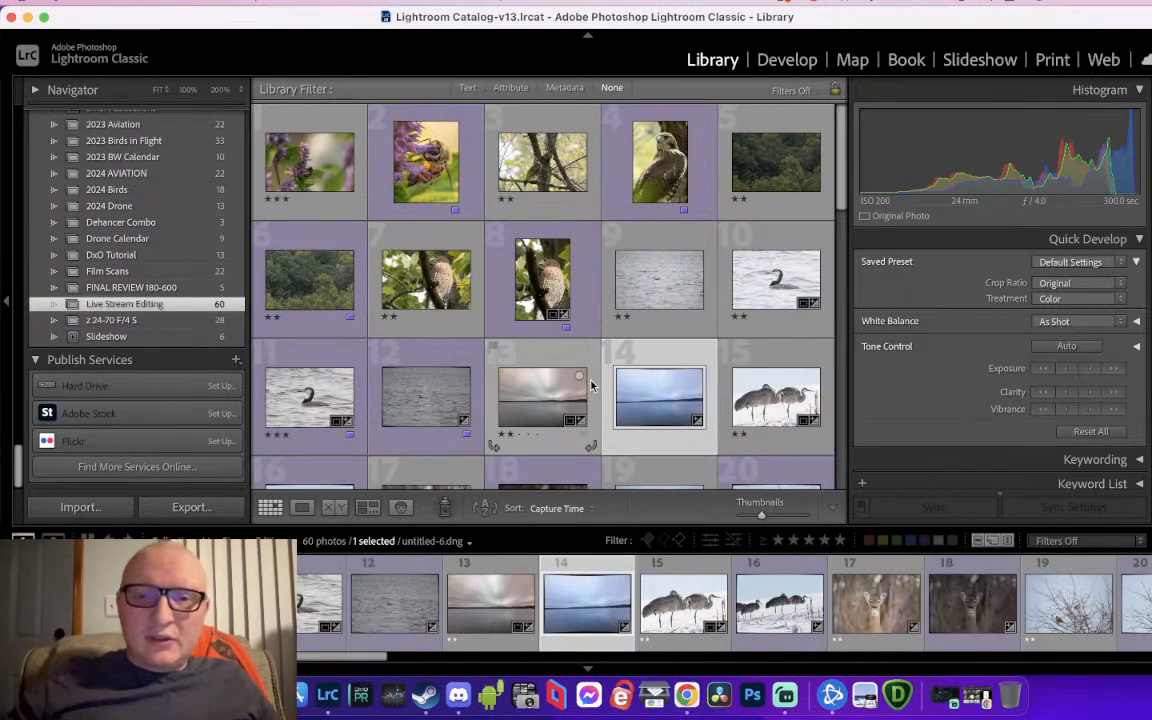
Compare the full frame of the processed lake DNG with MWP_5571.NEF by switching repeatedly between the two
double_click(655, 403)
key(Left)
key(Right)
key(Left)
key(Right)
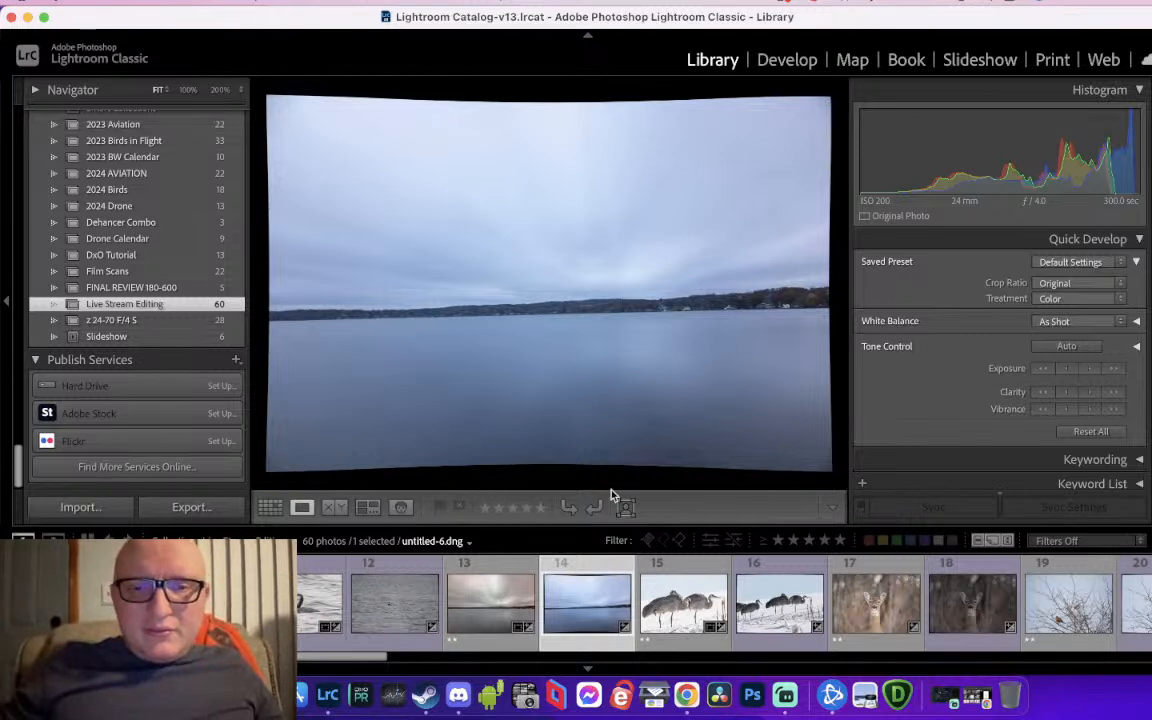
key(Left)
key(Right)
key(super+shift+r)
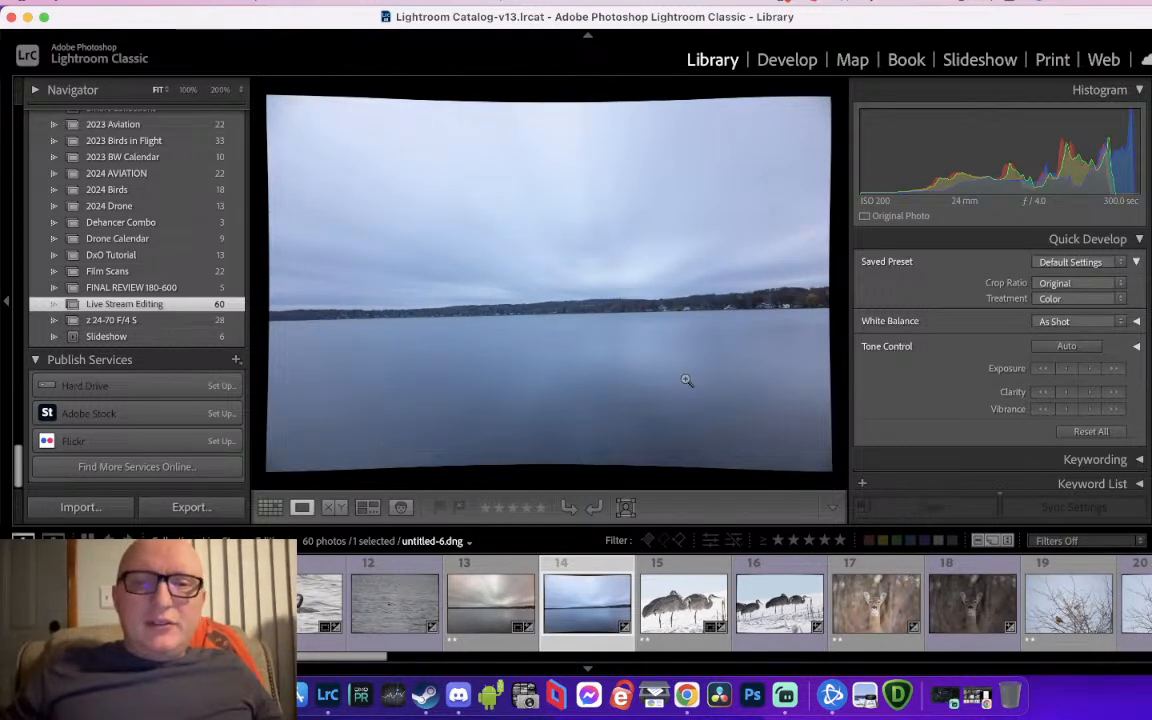
key(Left)
key(Right)
key(Left)
key(Right)
key(Left)
key(Right)
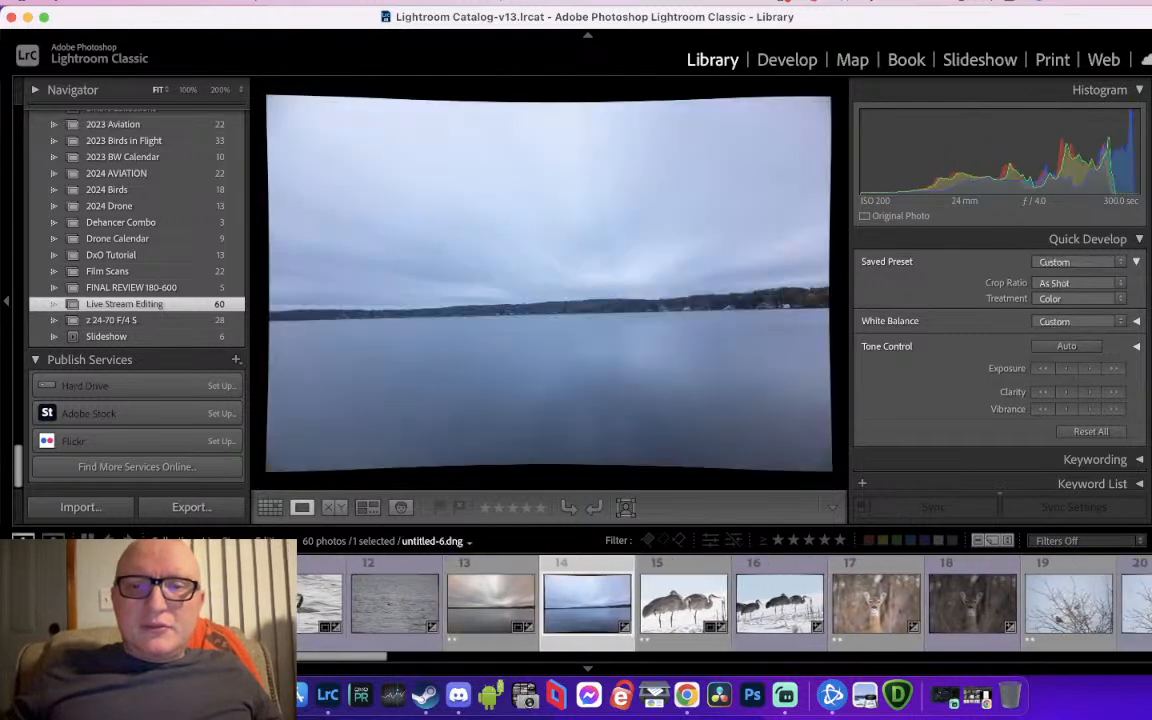
Examine the far shore's trees at 200% in the processed DNG and along the tree line of MWP_5571.NEF
click(781, 304)
drag(781, 305, 260, 362)
key(Left)
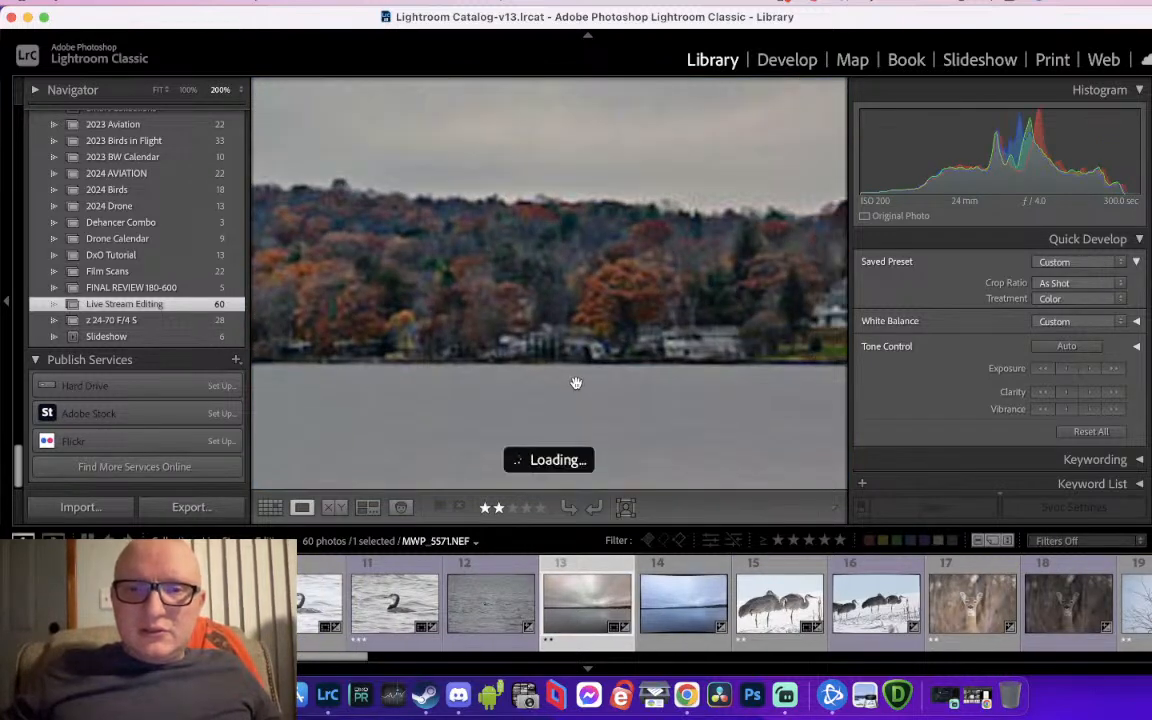
drag(573, 380, 245, 378)
drag(644, 372, 352, 340)
drag(622, 337, 298, 339)
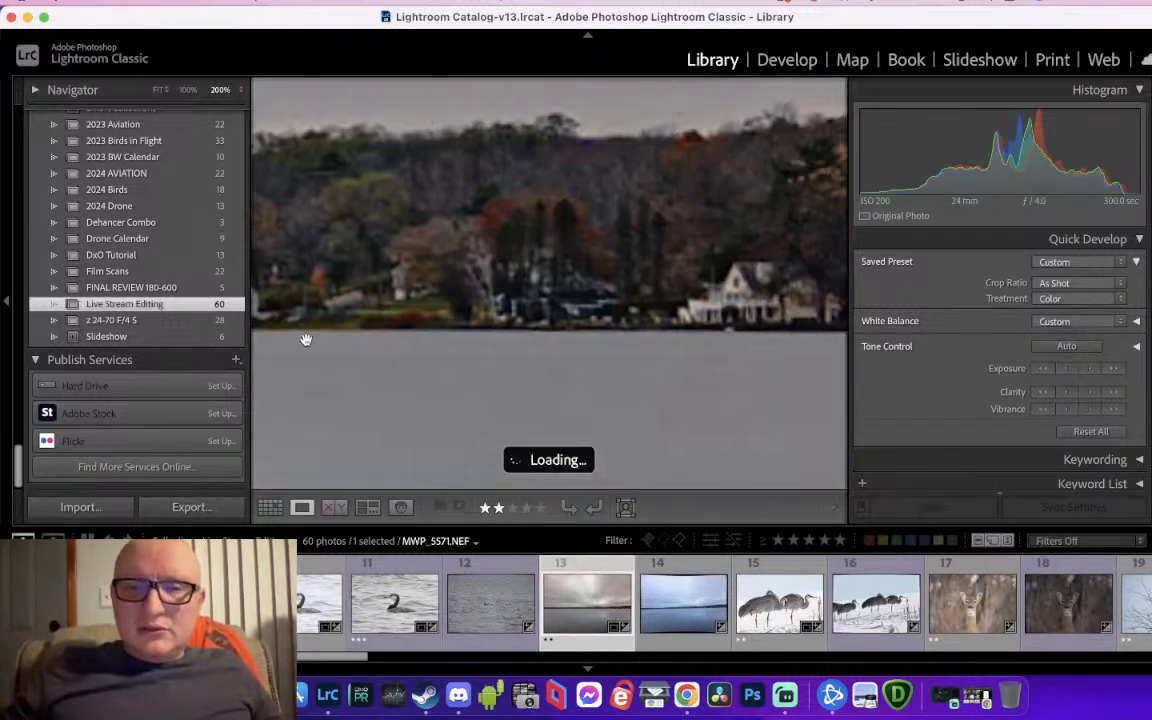
click(735, 321)
key(g)
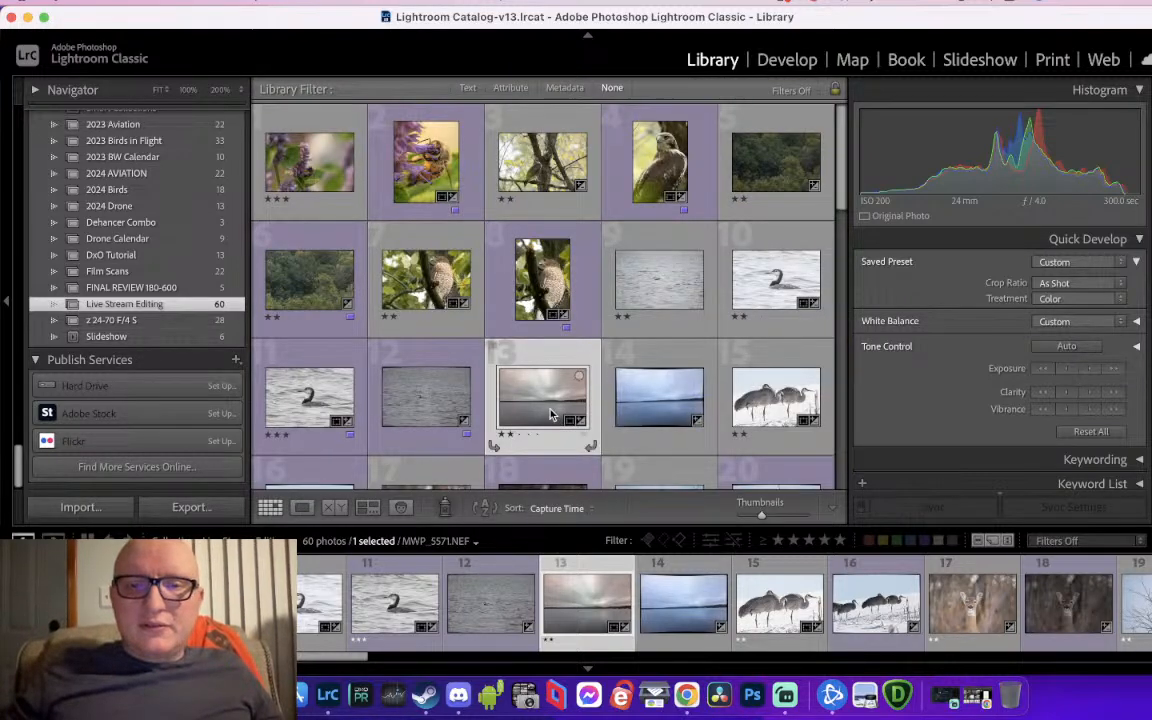
Compare the houses and trees at the right end of the shoreline between MWP_5571.NEF and the processed DNG at 200%
double_click(551, 414)
click(828, 305)
drag(797, 360, 725, 249)
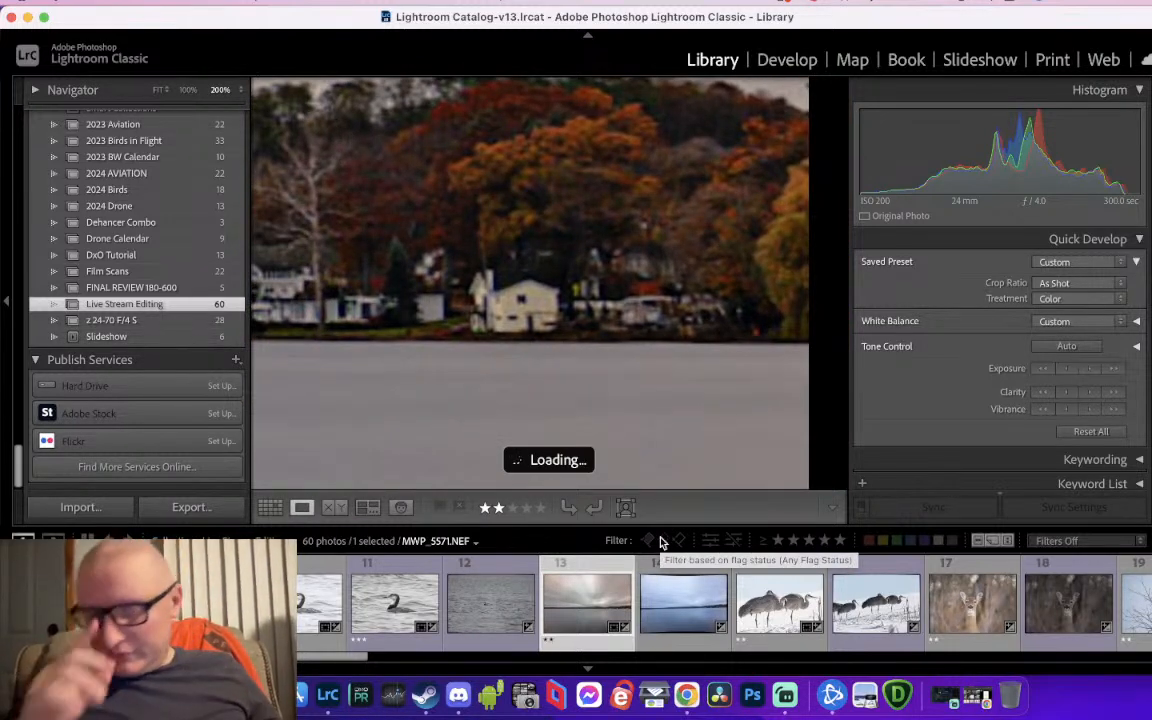
key(Right)
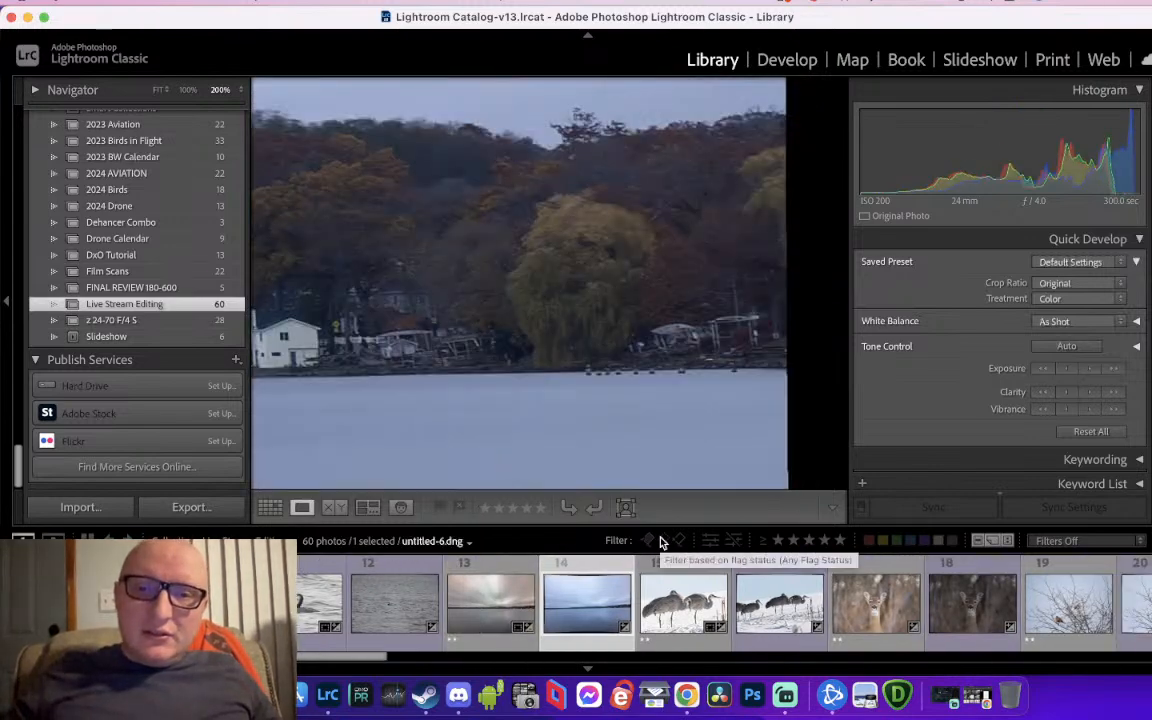
key(Left)
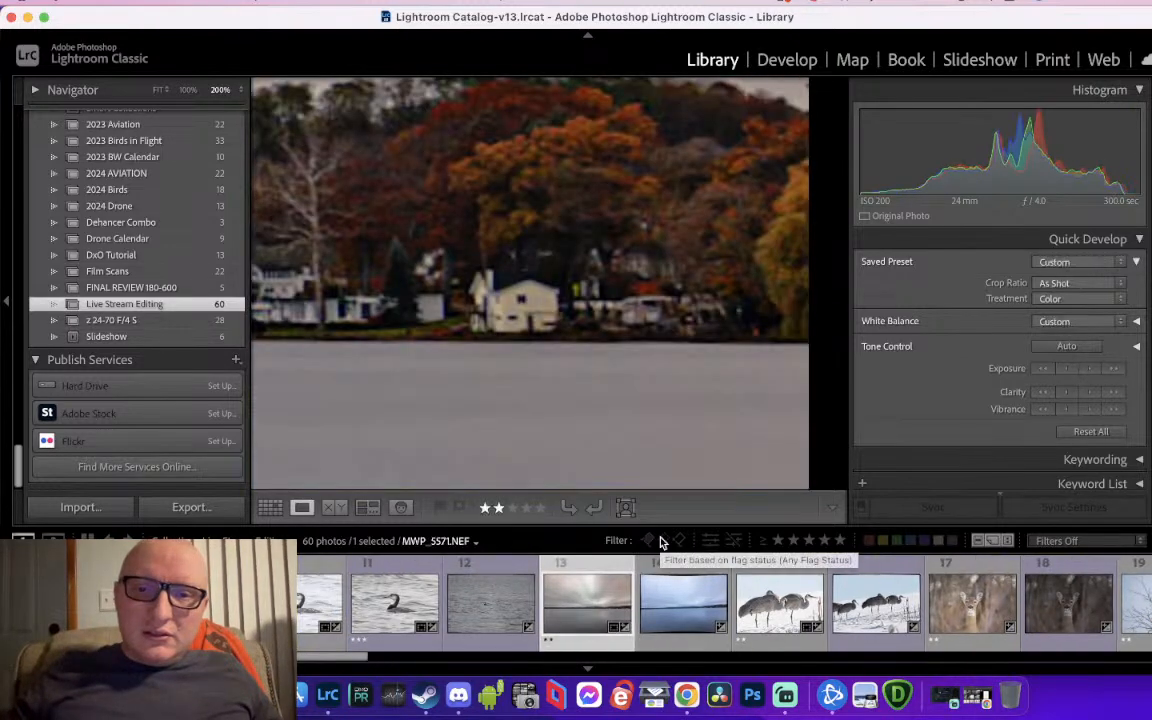
key(Right)
key(Left)
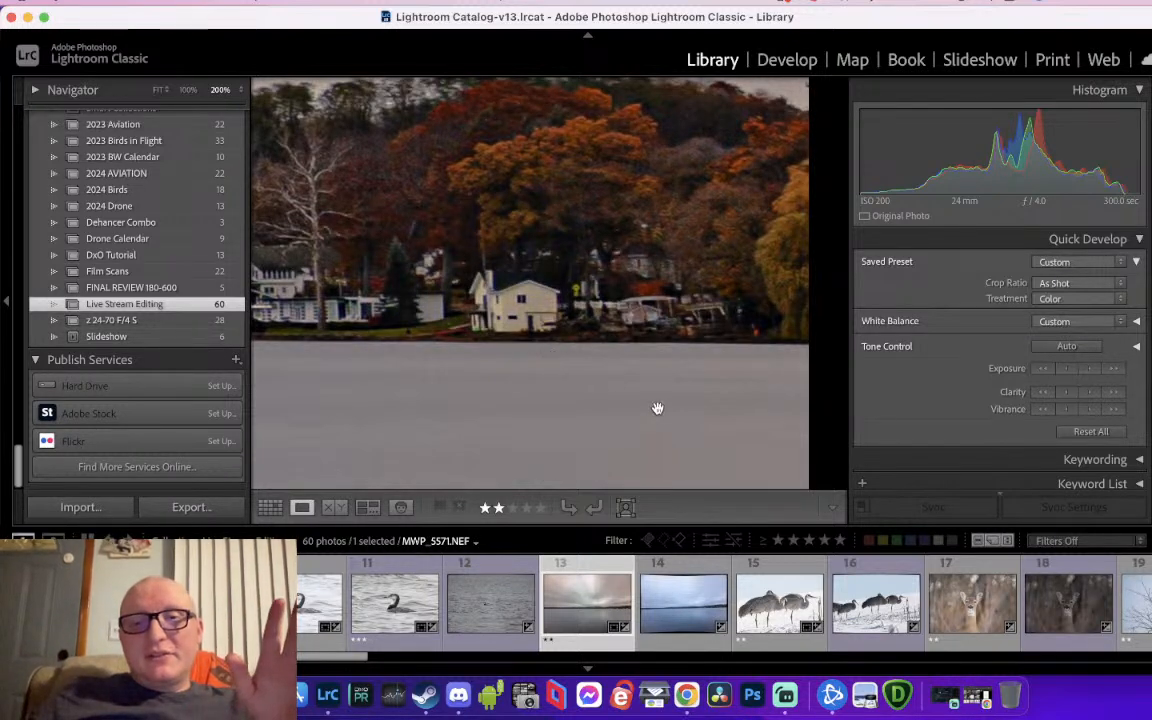
click(663, 600)
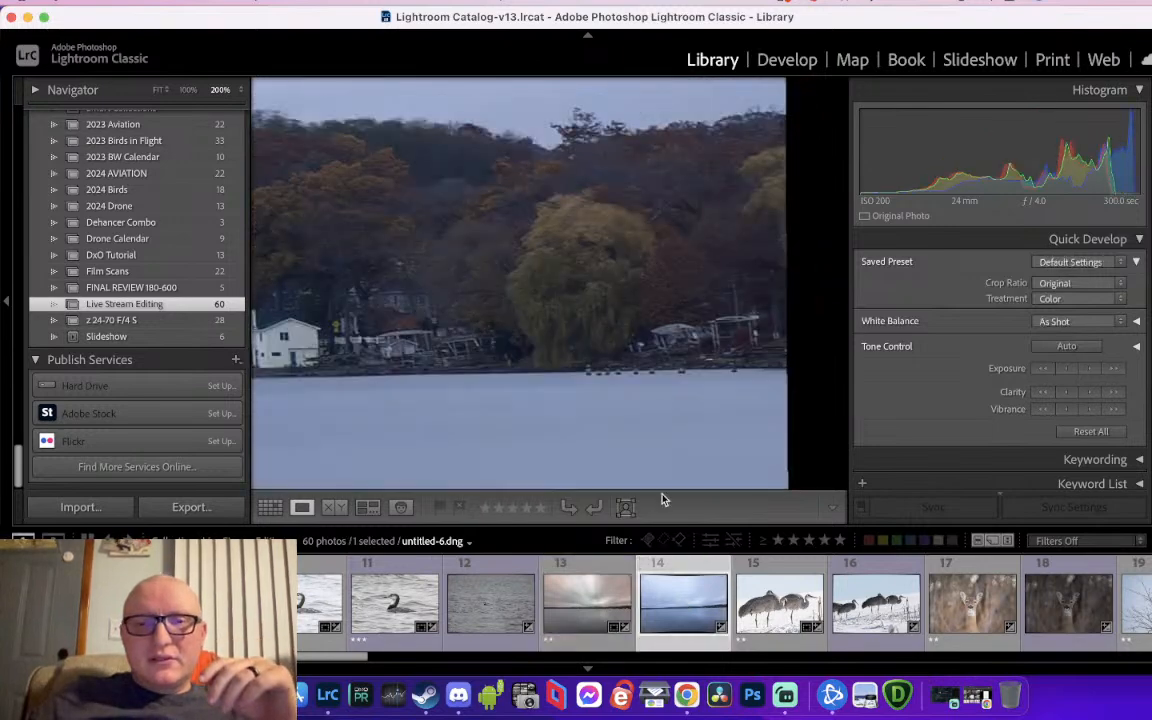
click(577, 613)
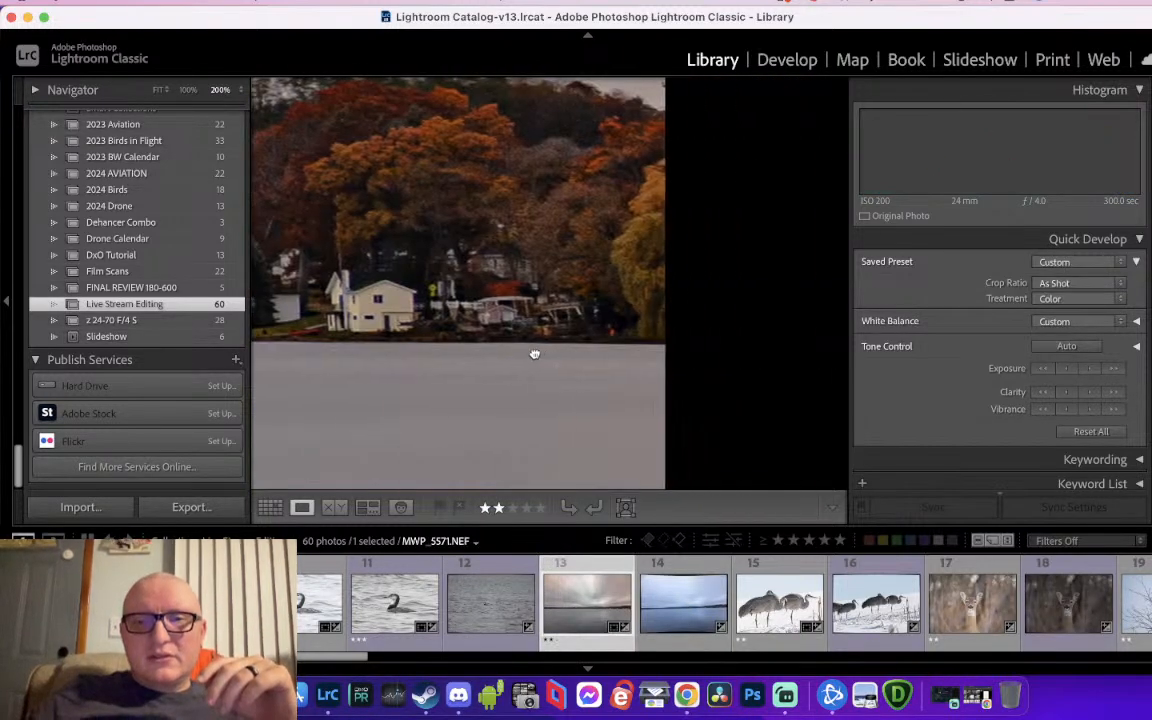
key(Right)
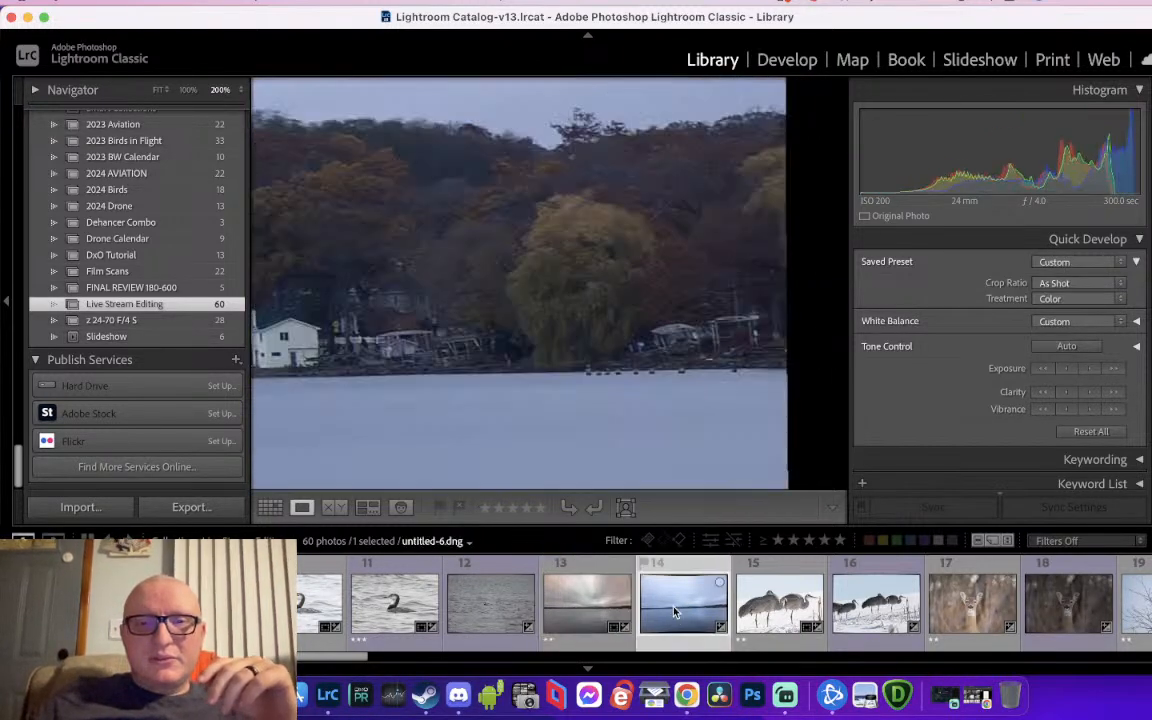
drag(543, 386, 726, 366)
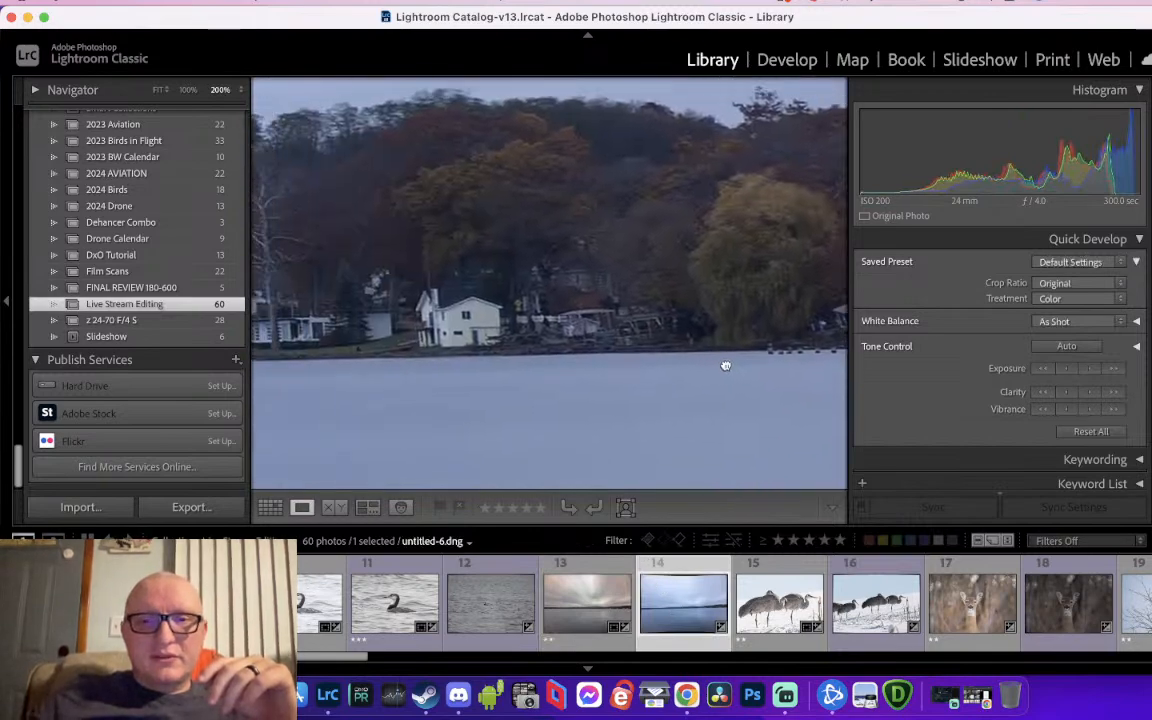
click(532, 360)
click(788, 318)
key(g)
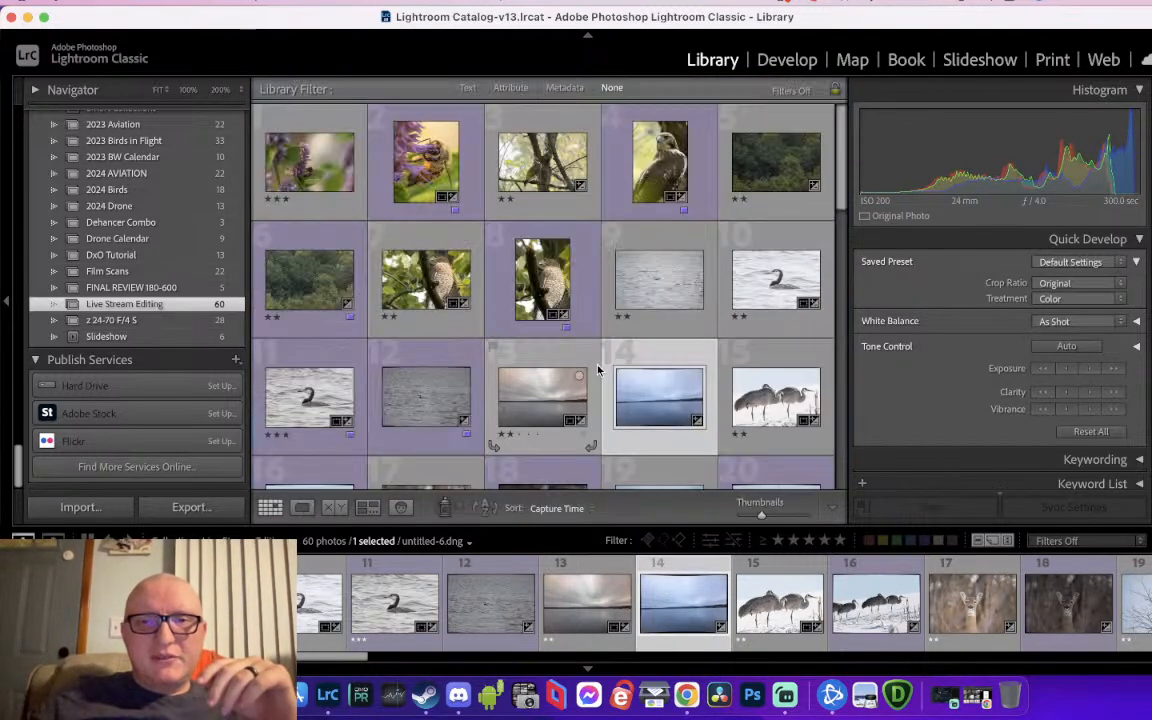
Compare the processed DNG in Develop's Reference View with MWP_5571.NEF as reference, zooming both into the right-hand shoreline
double_click(637, 398)
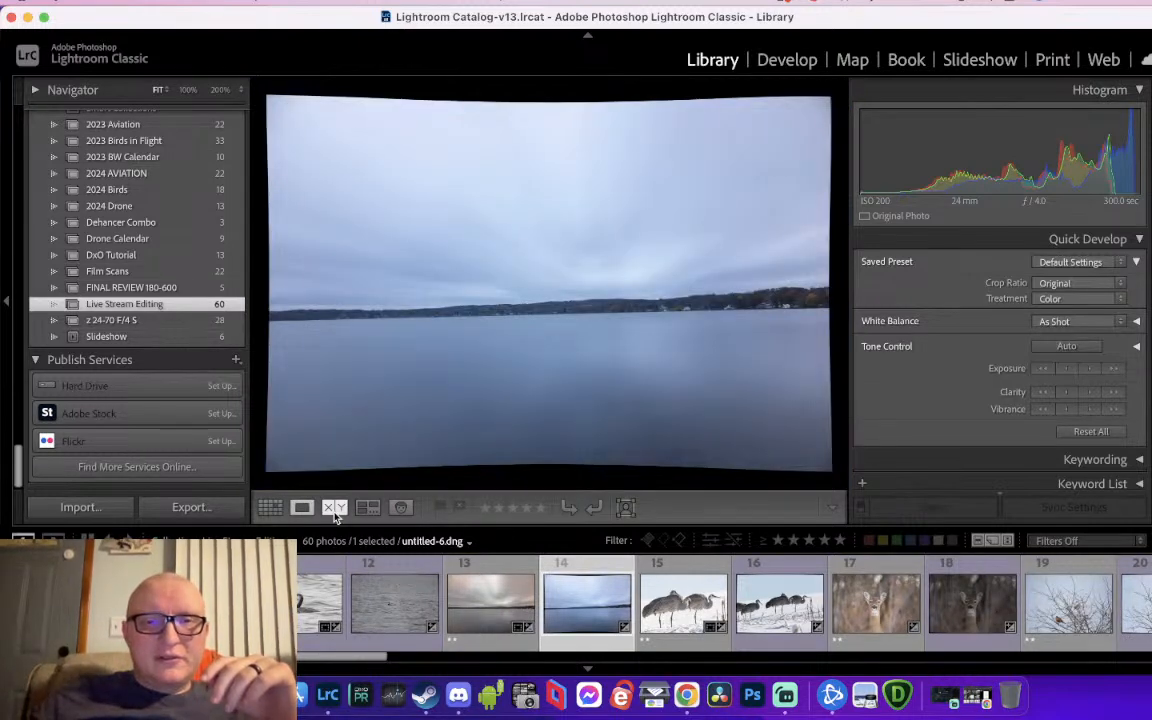
click(784, 62)
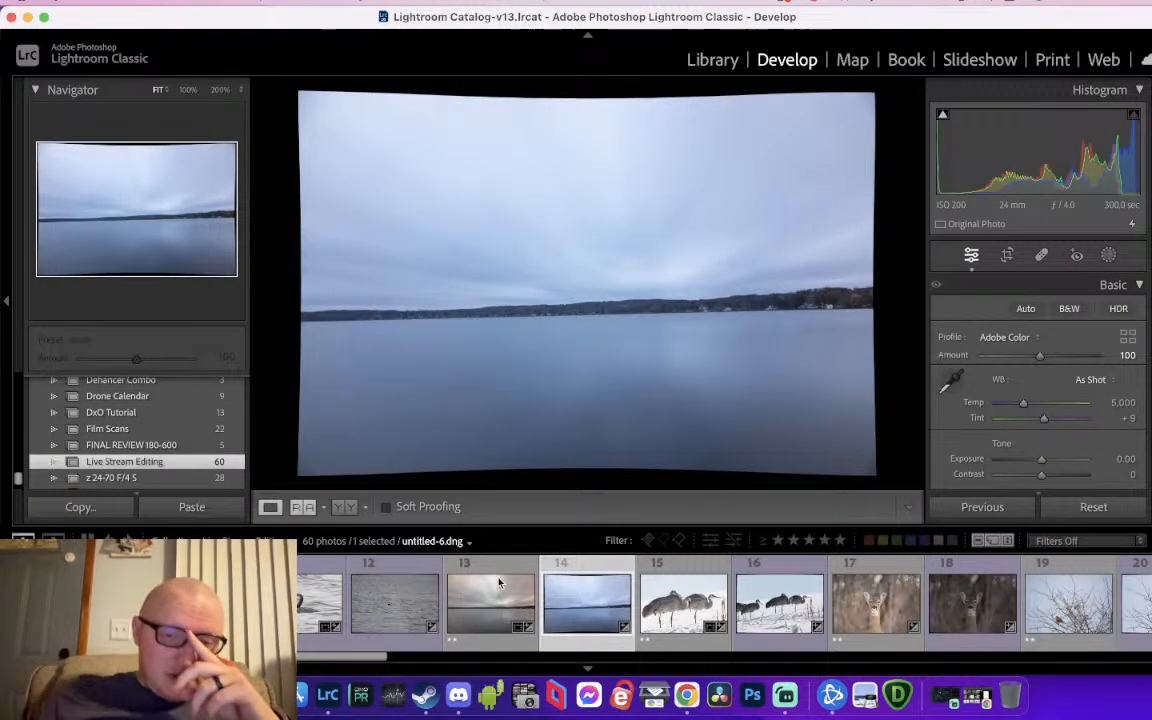
key(shift+r)
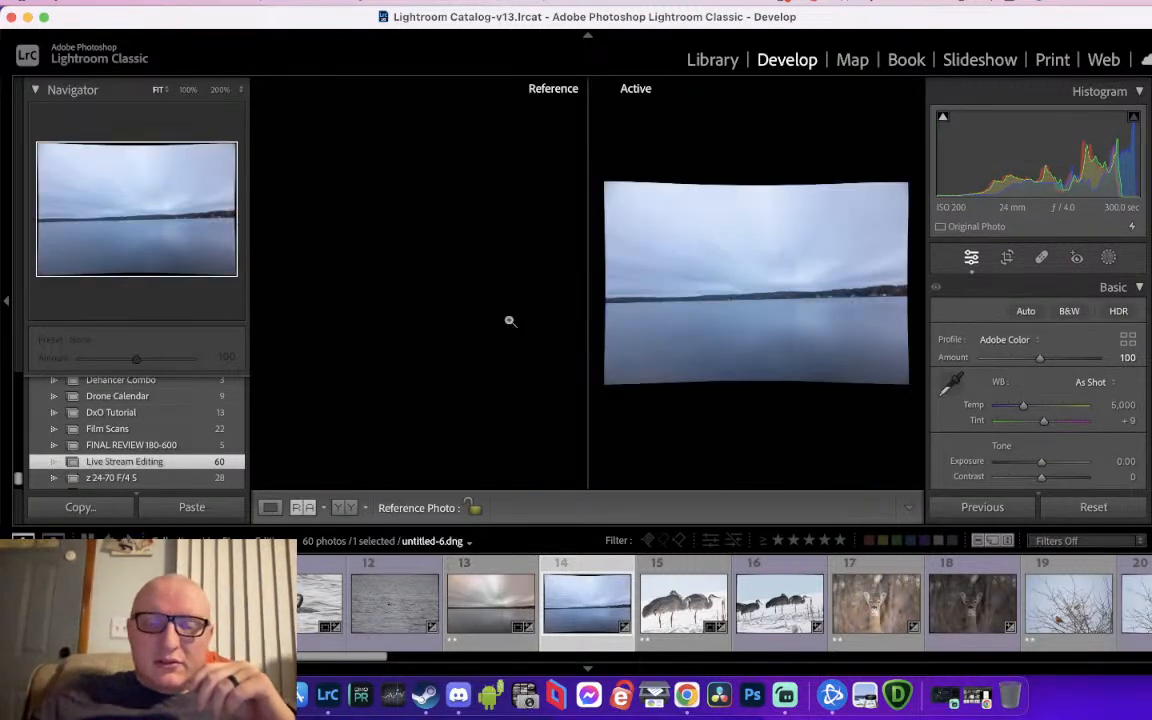
click(554, 314)
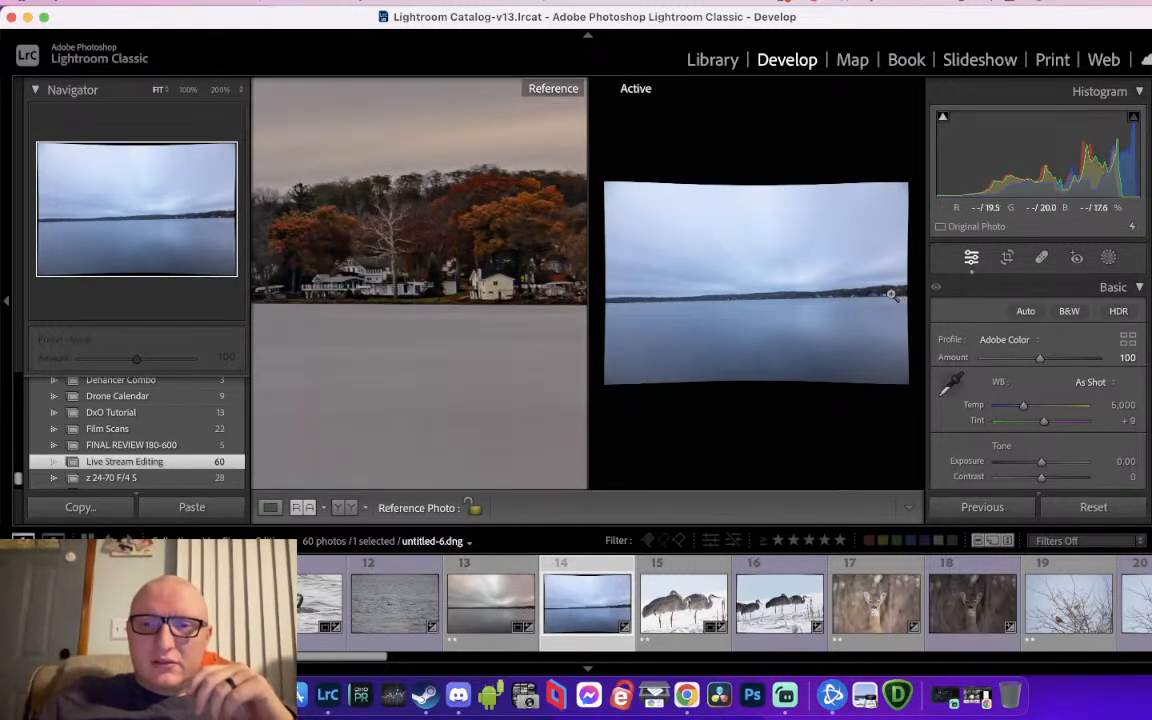
click(888, 300)
drag(887, 301, 435, 319)
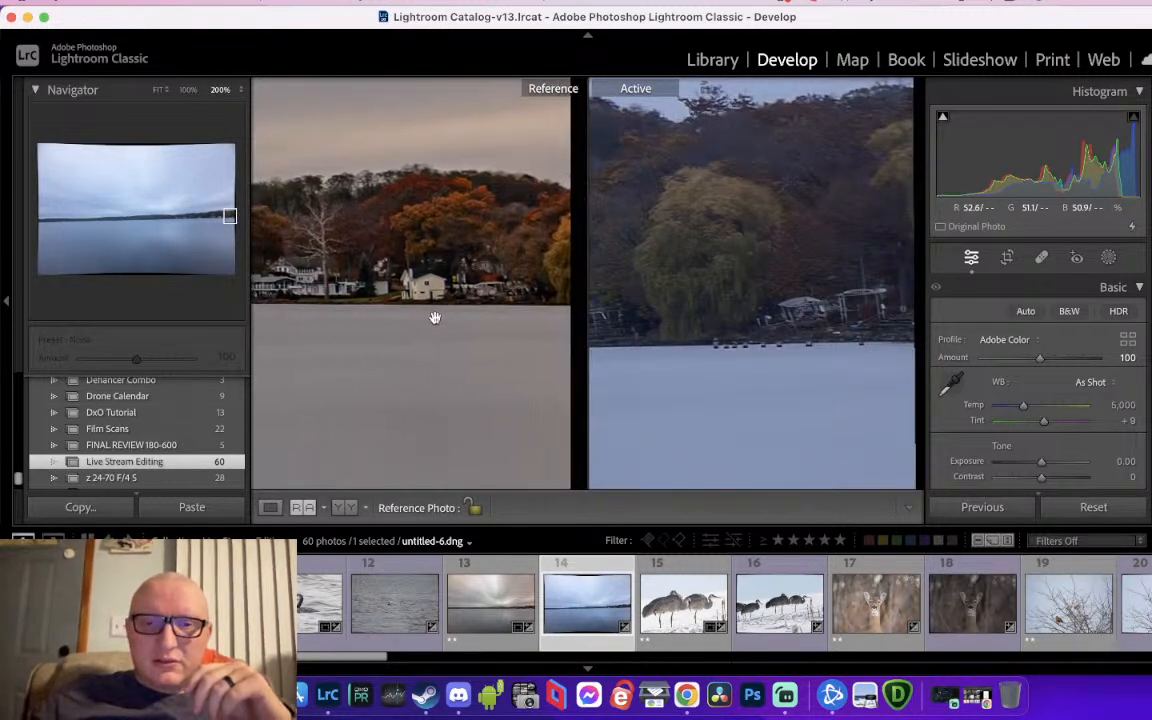
click(436, 320)
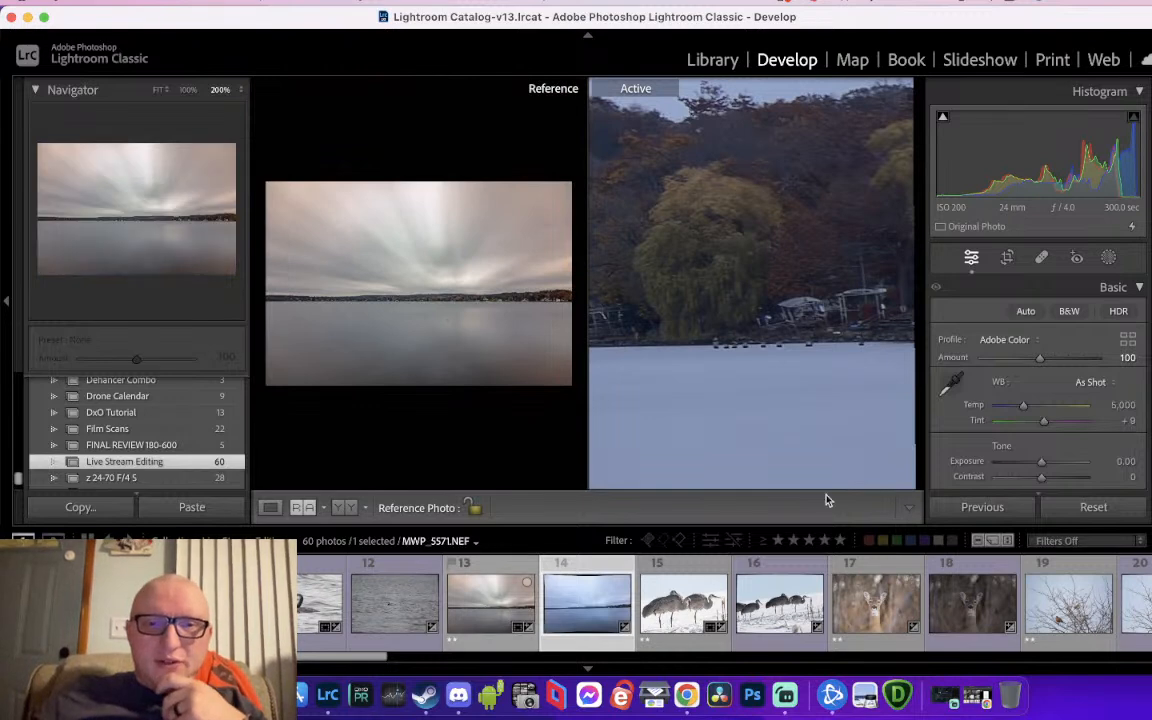
Leave Reference View and set the crop aspect of MWP_5571.NEF to As Shot
click(1007, 256)
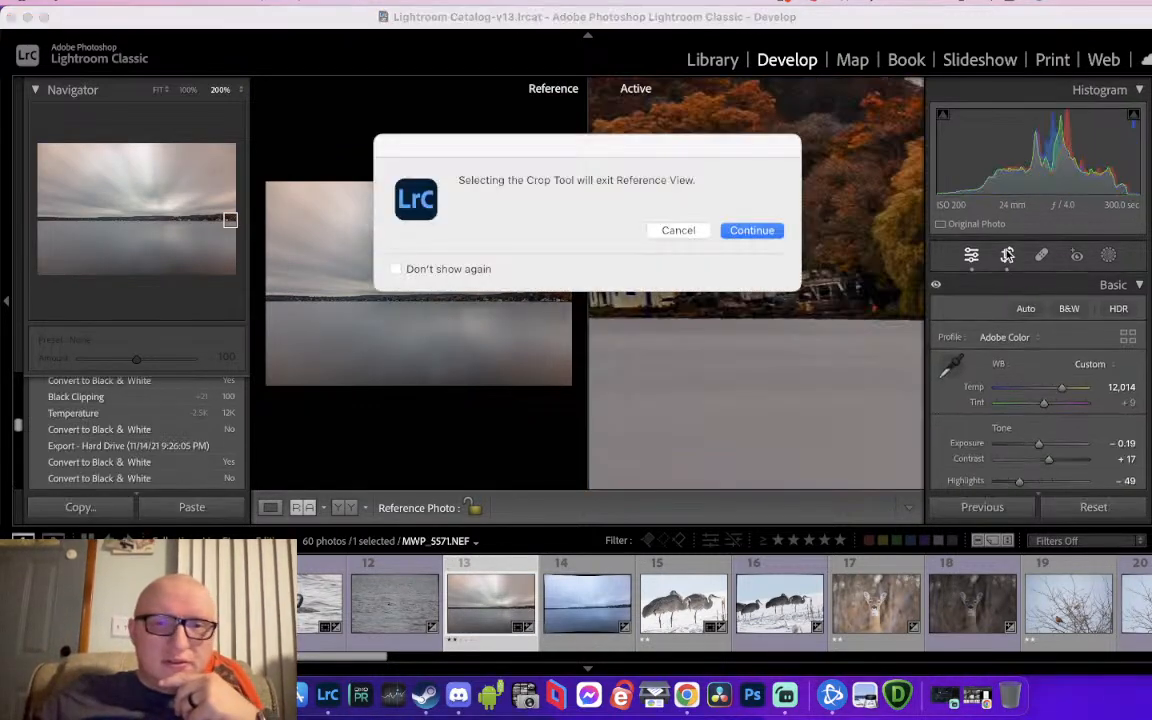
click(697, 231)
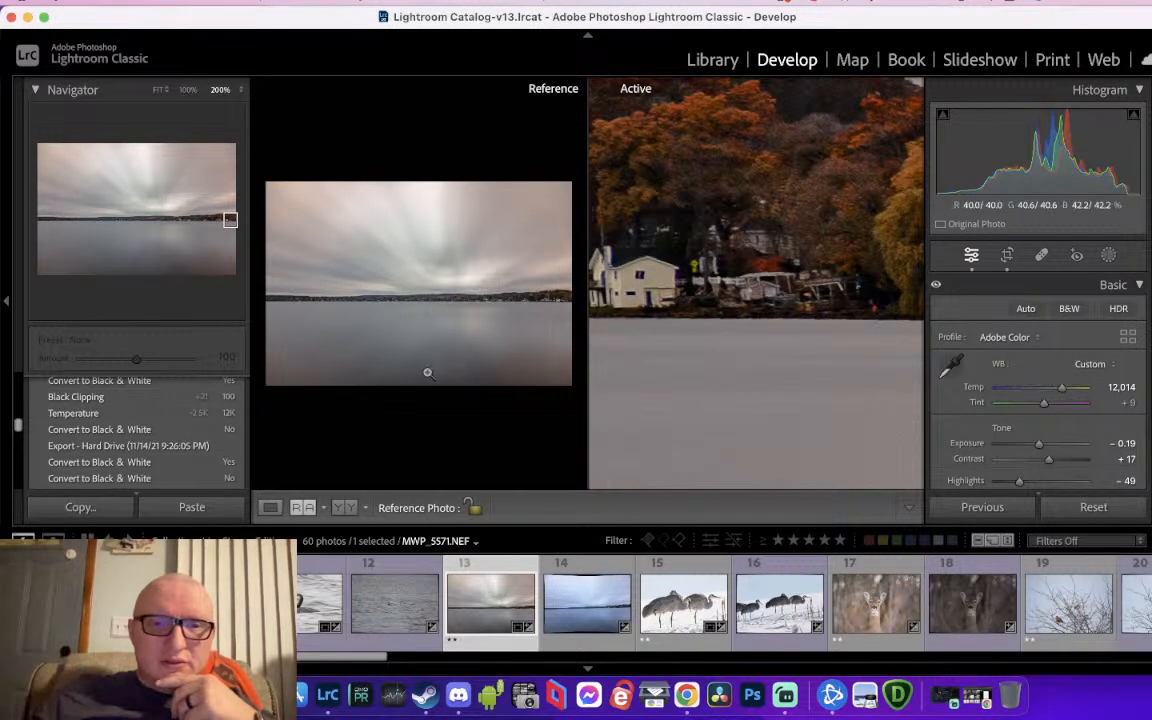
click(270, 508)
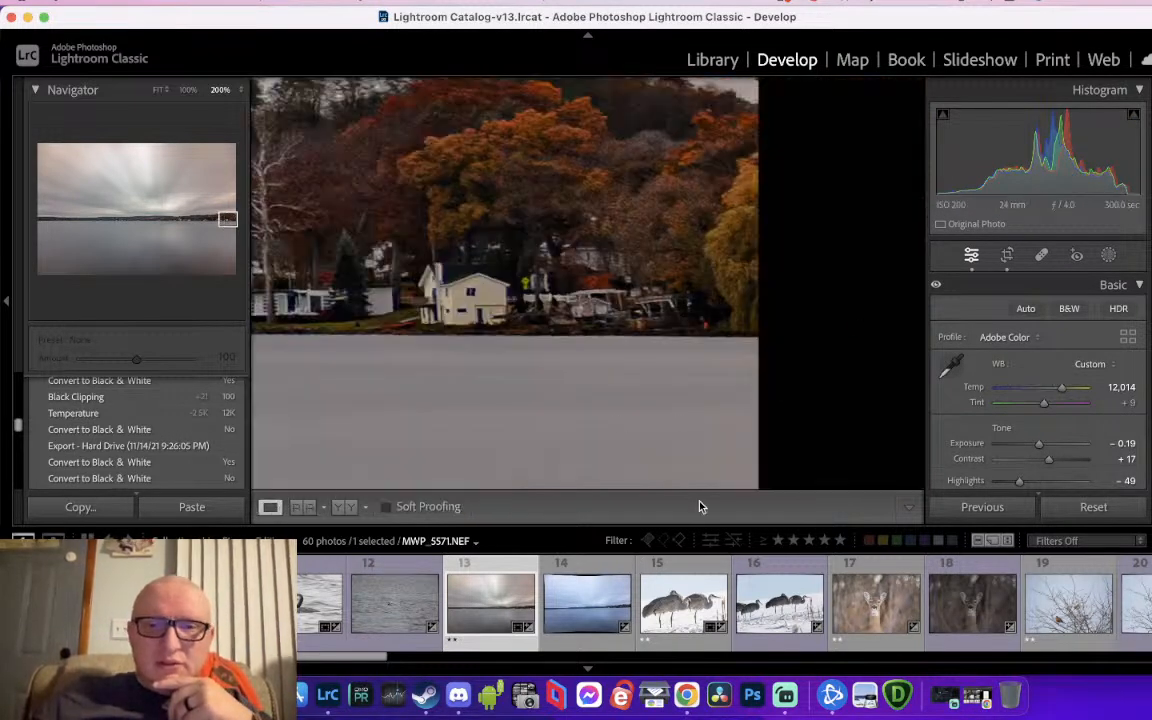
click(1007, 256)
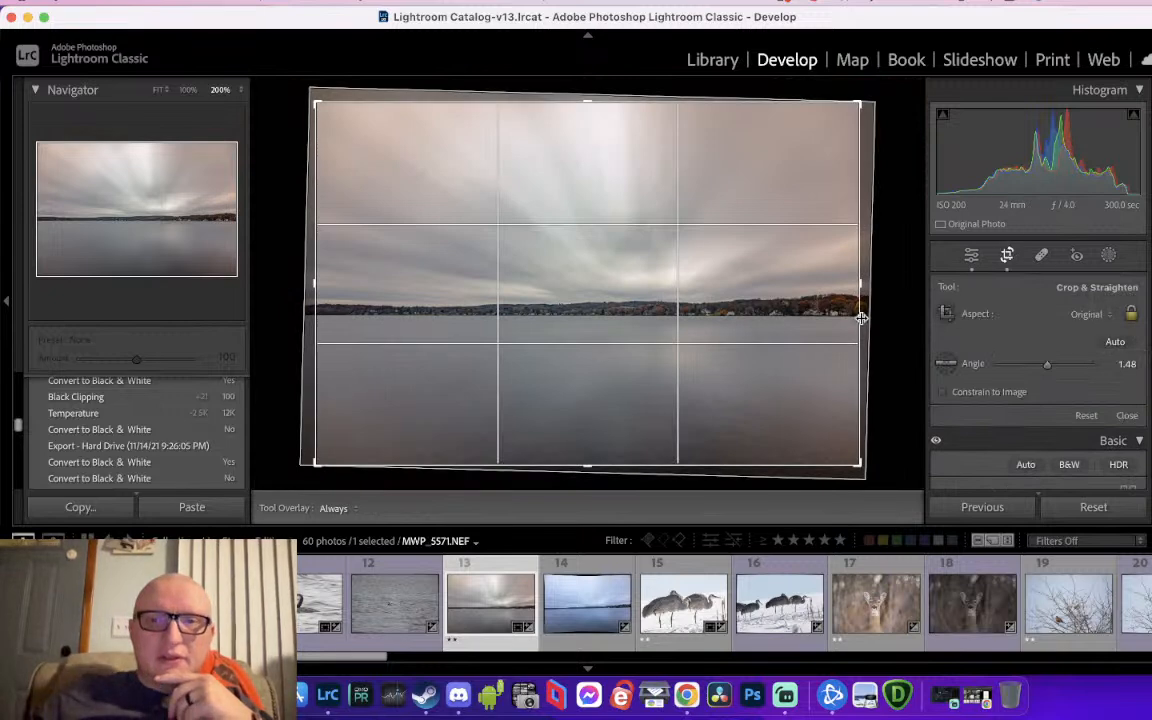
click(1085, 314)
click(1081, 300)
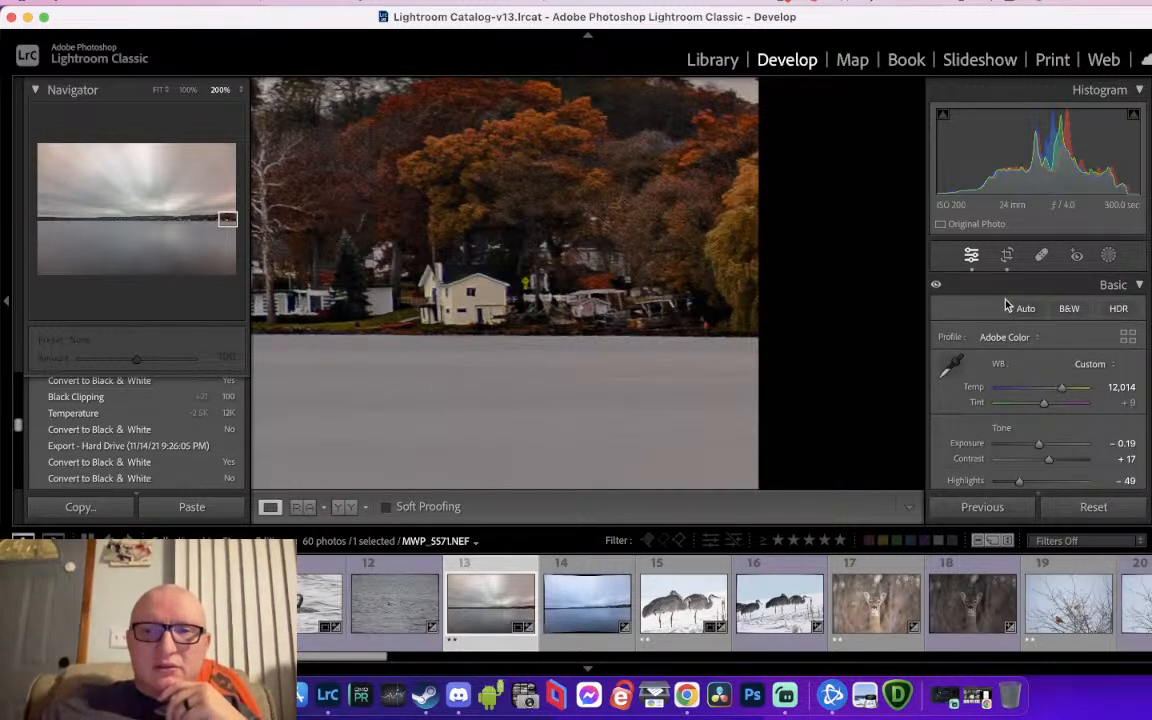
Set the crop aspect of MWP_5571.NEF to Original and rotate the crop to an angle of -0.39
click(1007, 256)
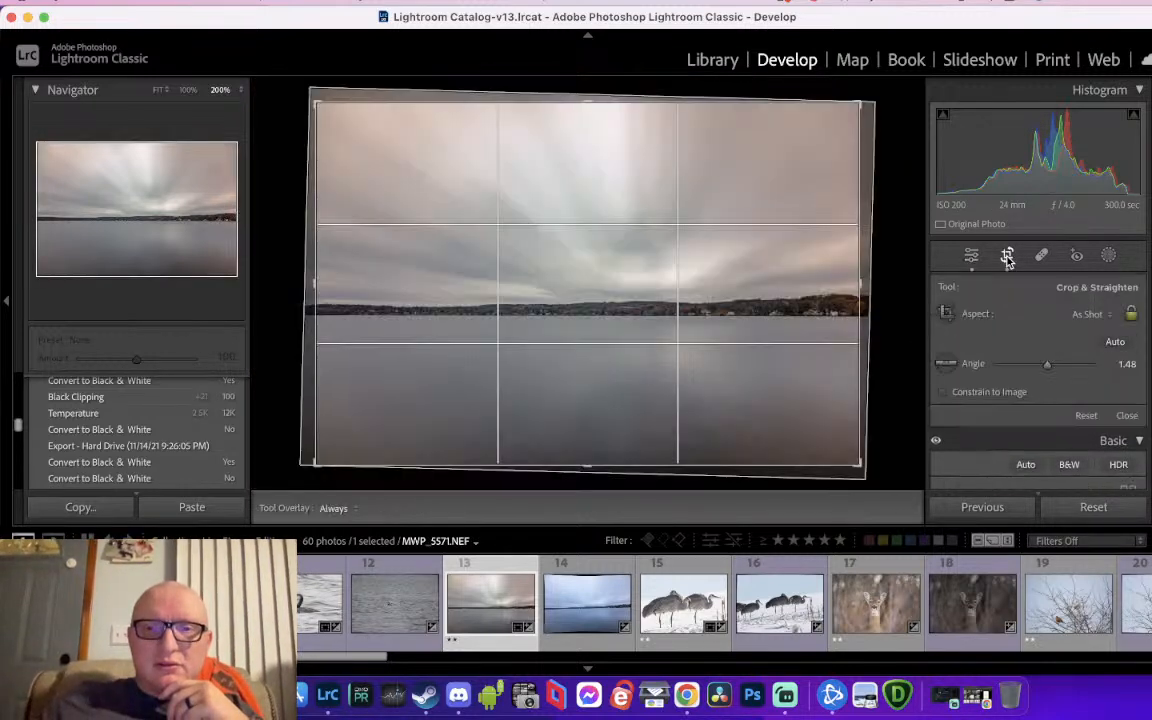
click(1082, 316)
click(1080, 334)
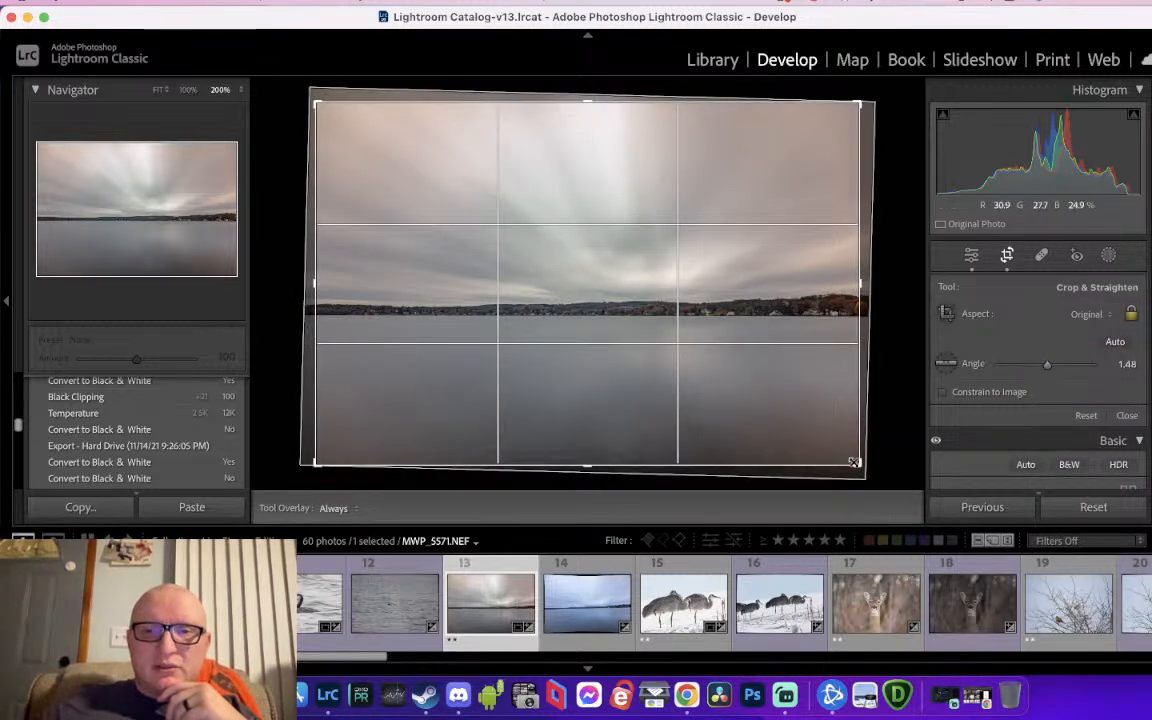
mouse_move(862, 469)
mouse_down()
mouse_move(890, 478)
mouse_move(880, 454)
mouse_up()
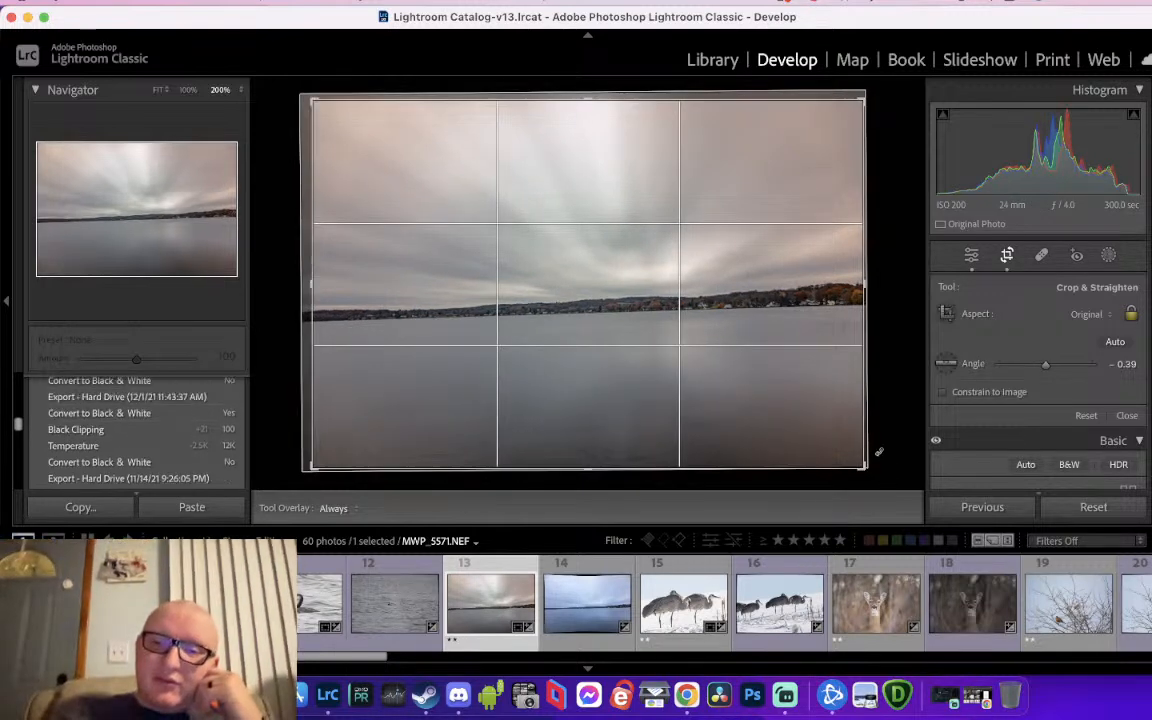
key(Return)
Compare the willow and docks at the right-hand shoreline in Reference View, with untitled-6.dng as the reference and MWP_5571.NEF active
drag(693, 230, 671, 437)
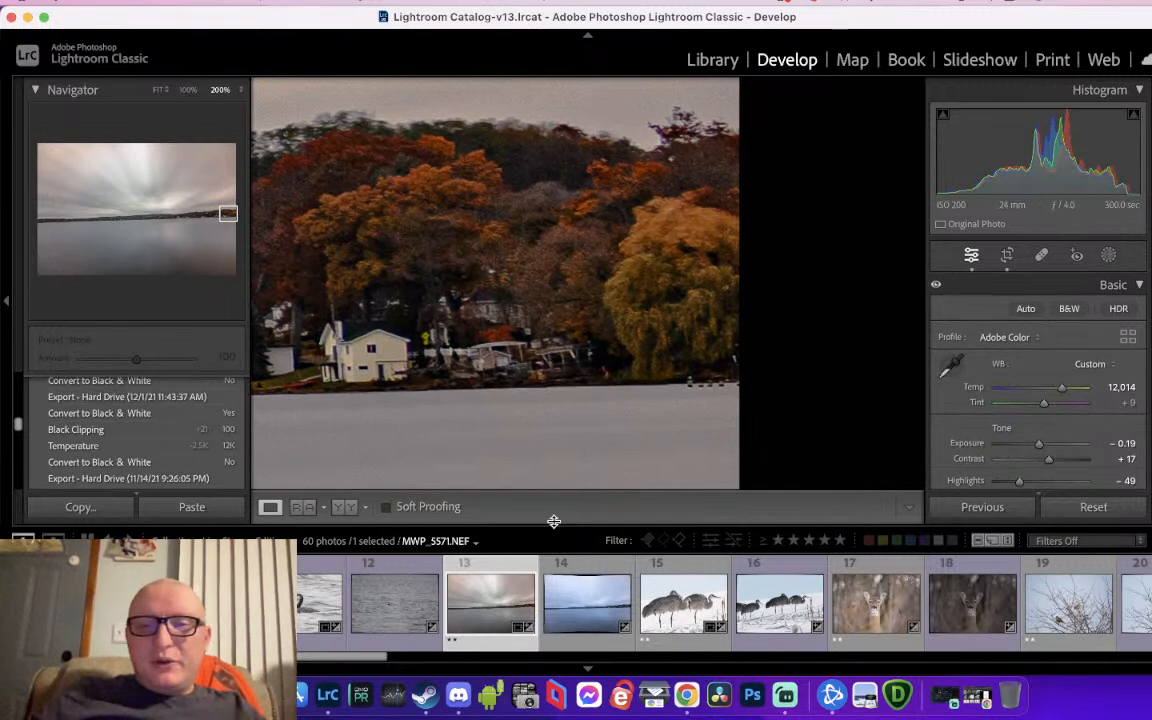
click(301, 508)
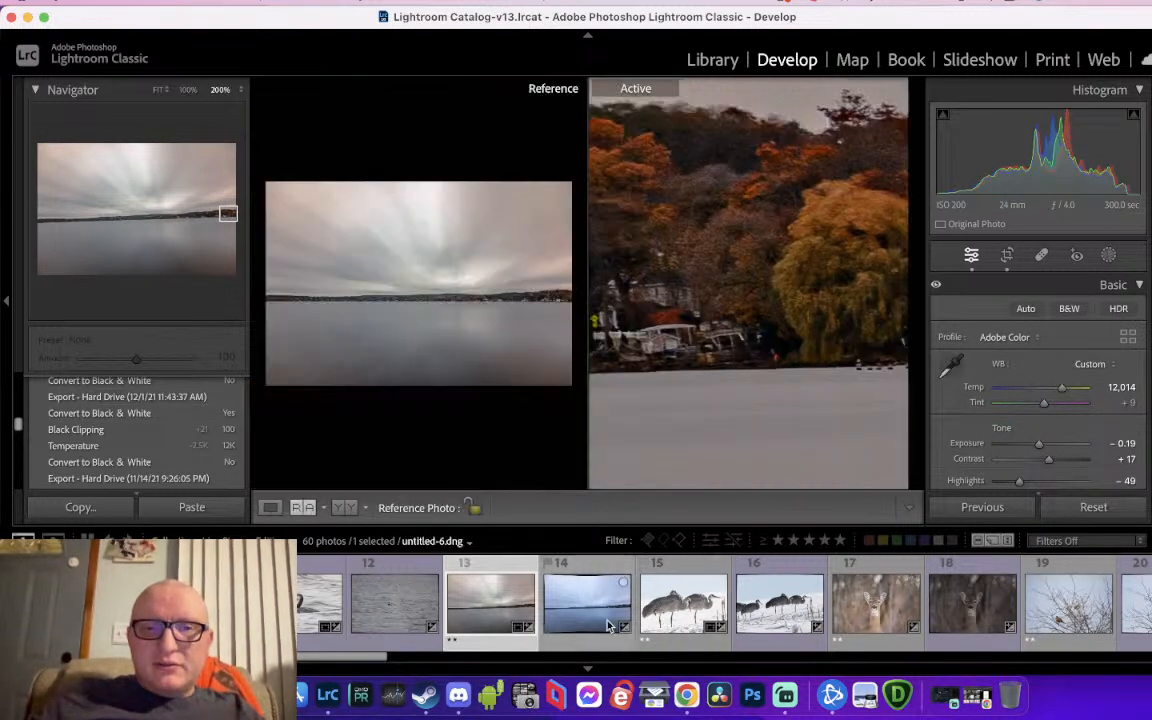
drag(598, 630, 398, 299)
click(550, 300)
drag(540, 305, 423, 325)
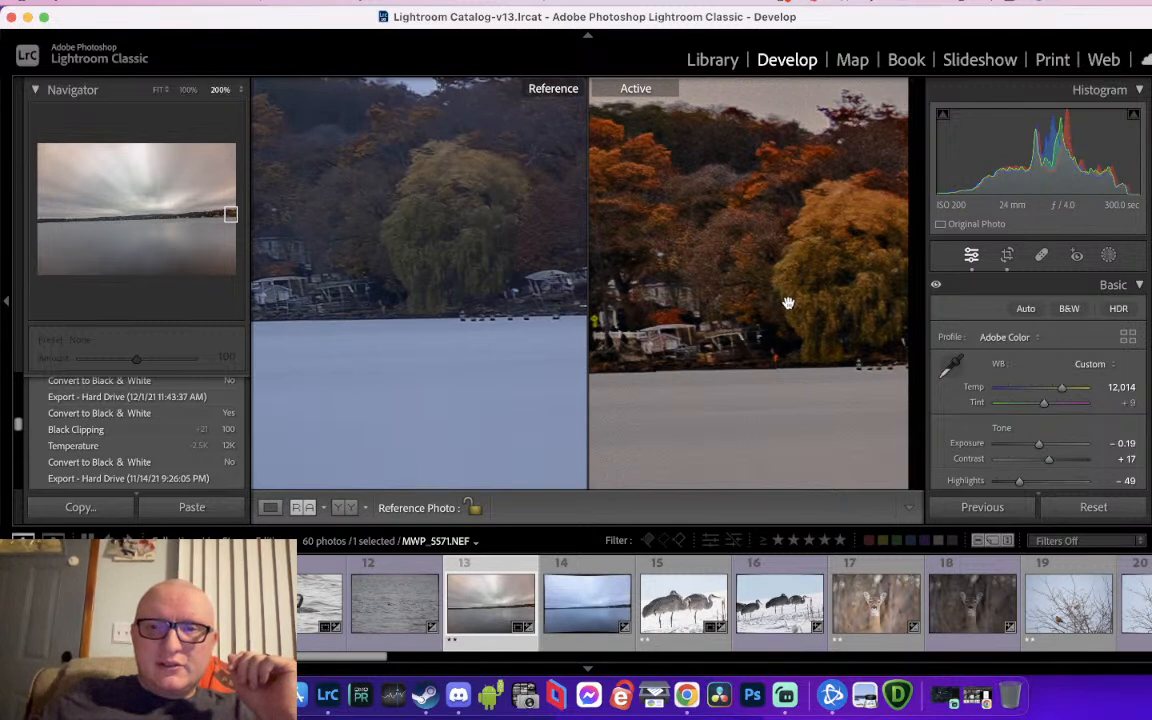
click(713, 303)
drag(520, 305, 427, 314)
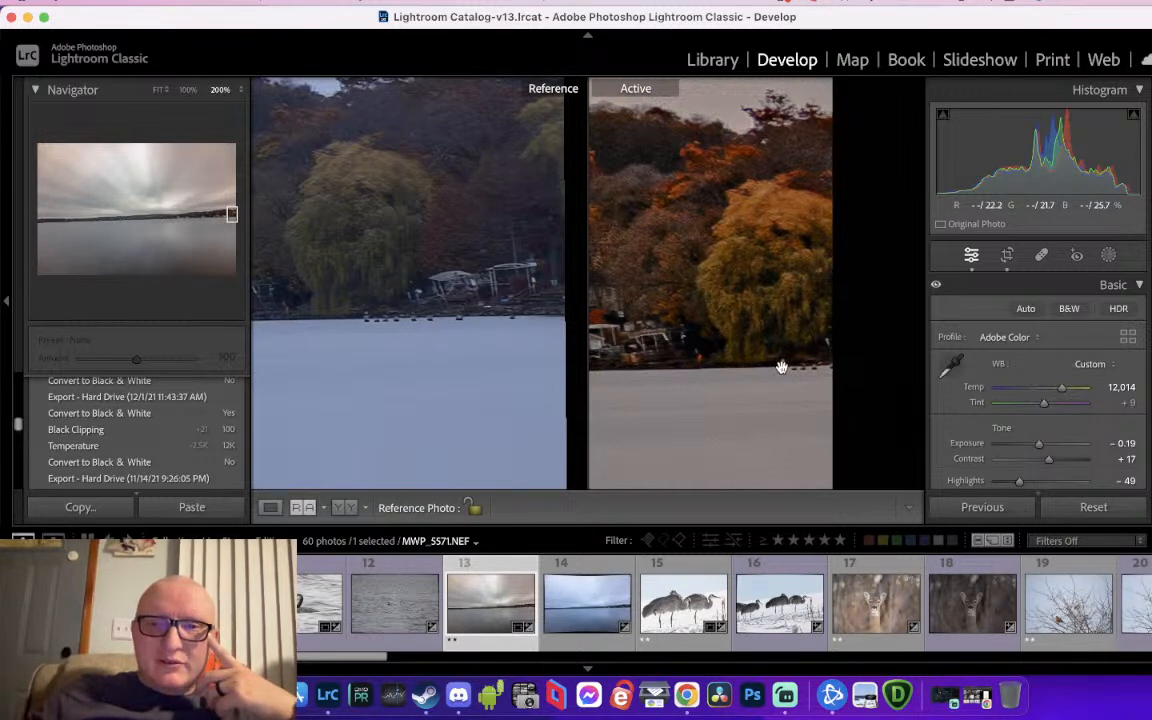
click(781, 367)
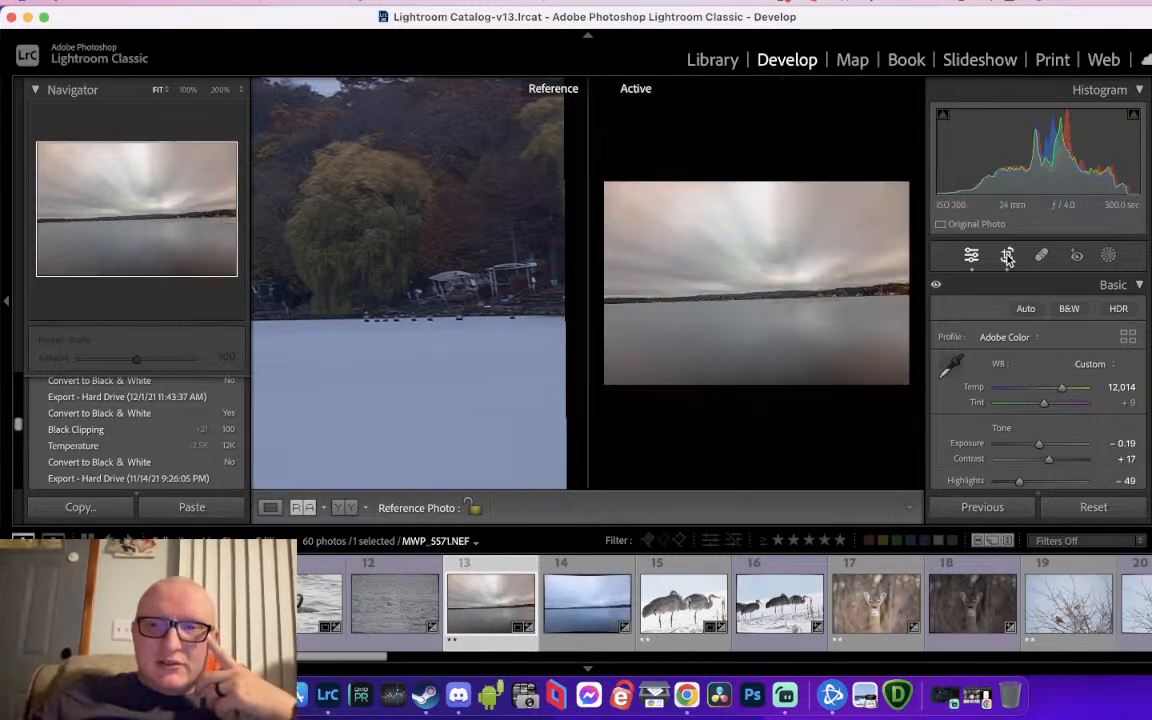
Leave Reference View through the Crop tool and set the aspect of MWP_5571.NEF to As Shot
click(1007, 255)
click(752, 231)
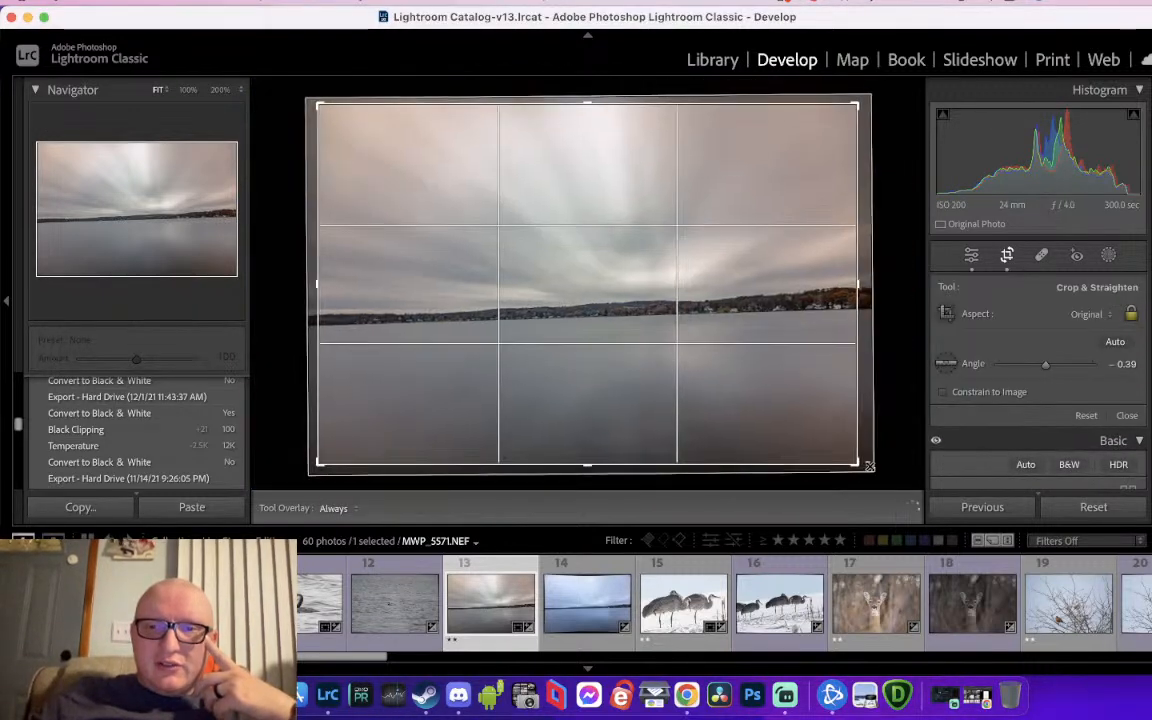
click(1073, 316)
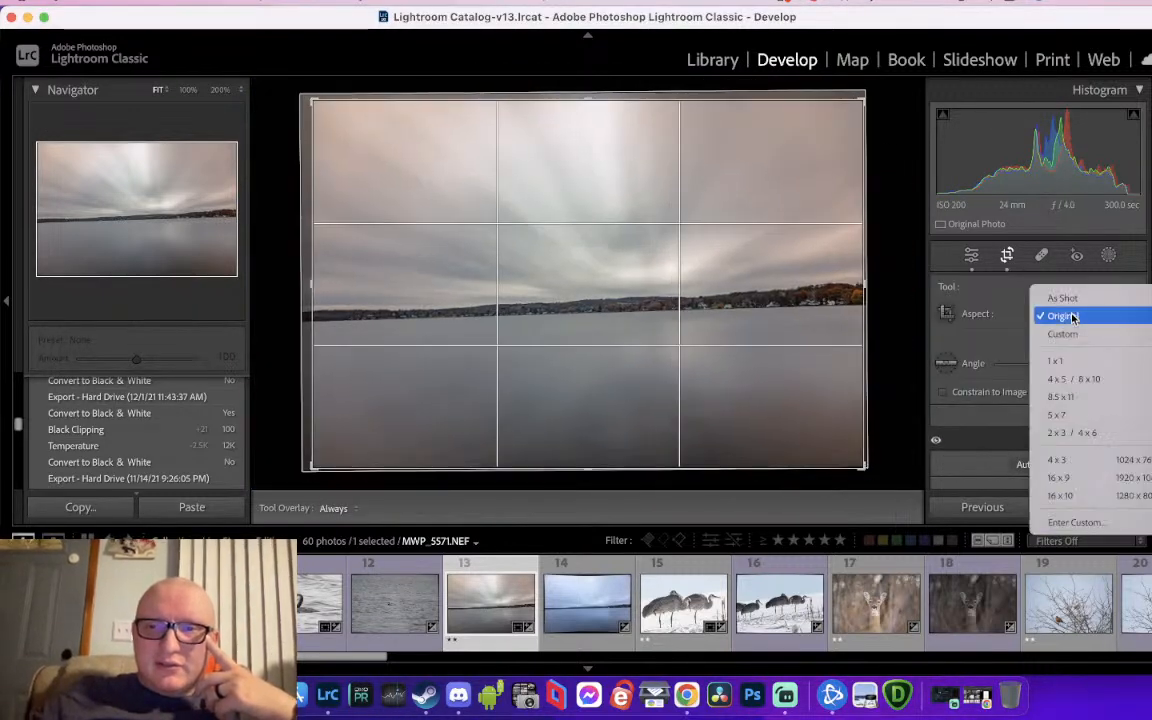
click(1062, 298)
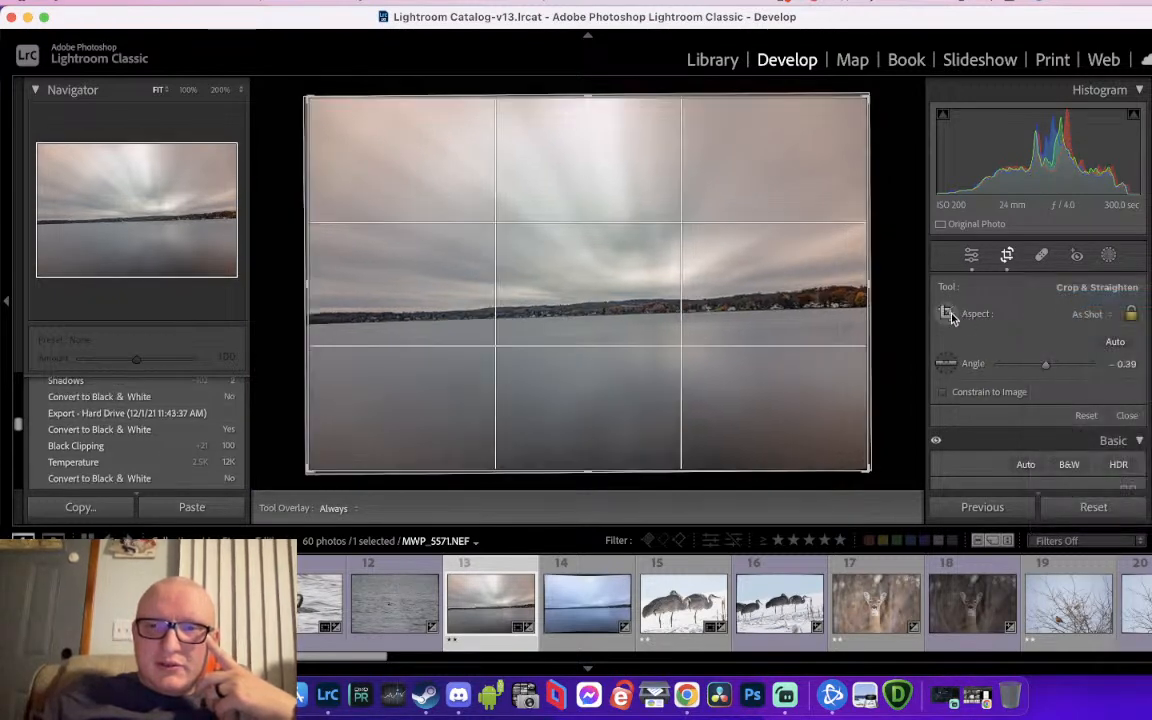
right_click(758, 379)
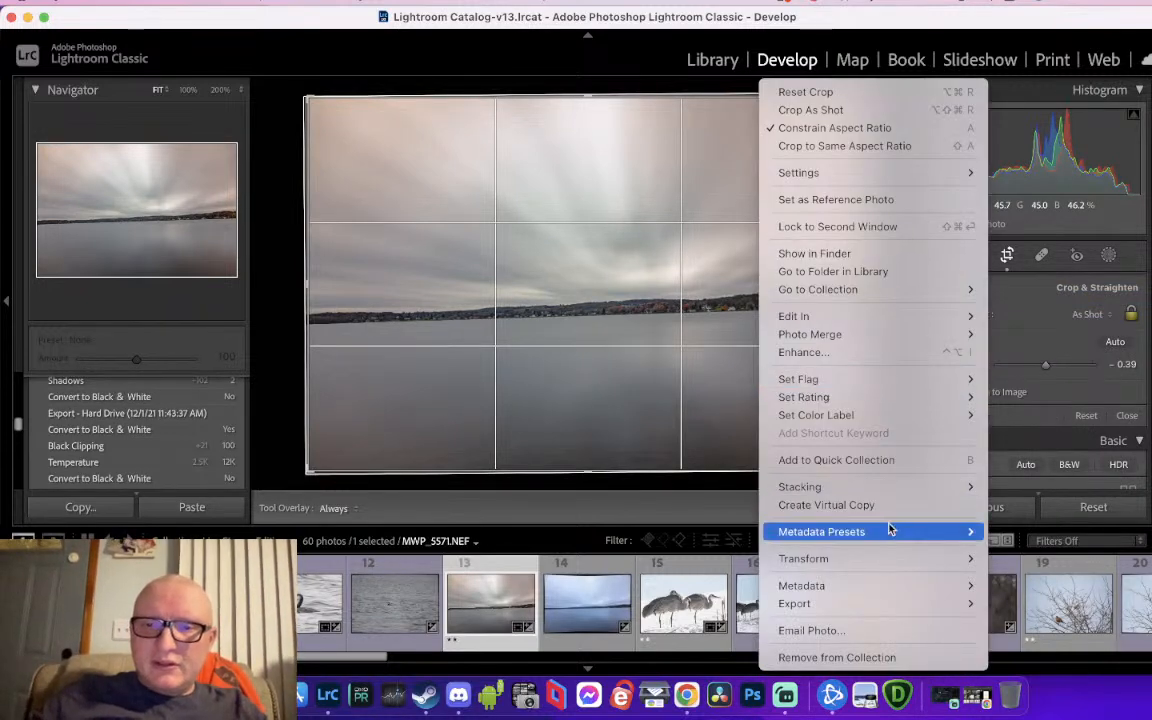
mouse_move(898, 486)
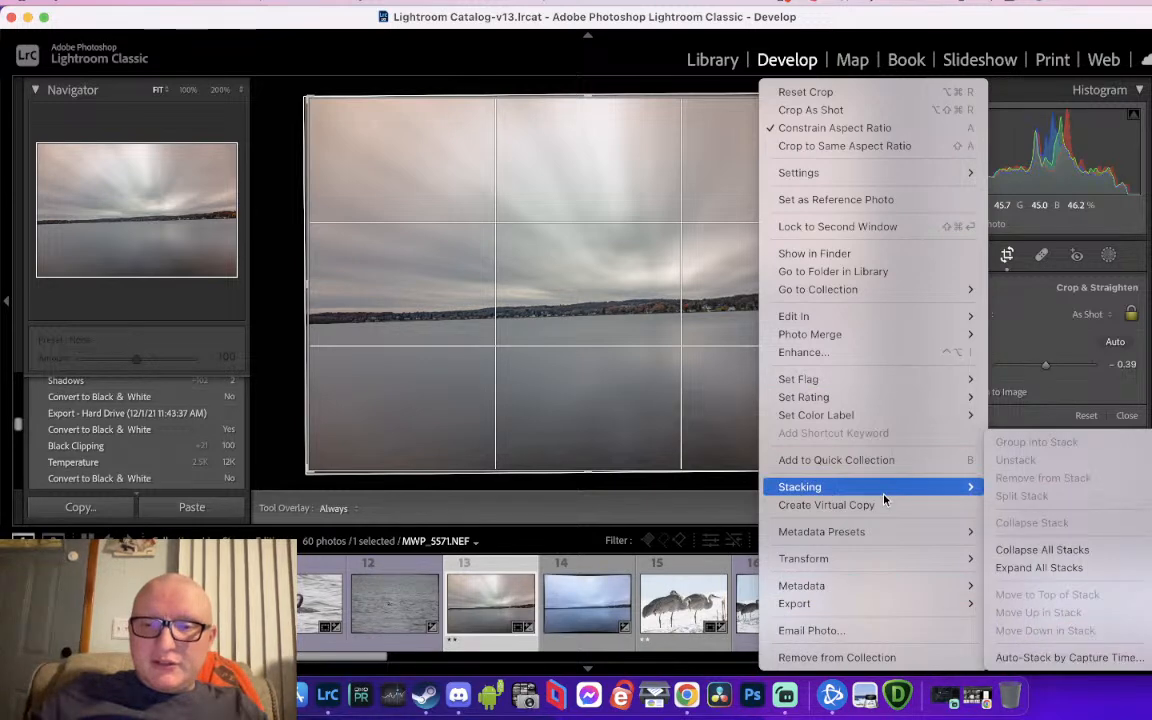
mouse_move(881, 588)
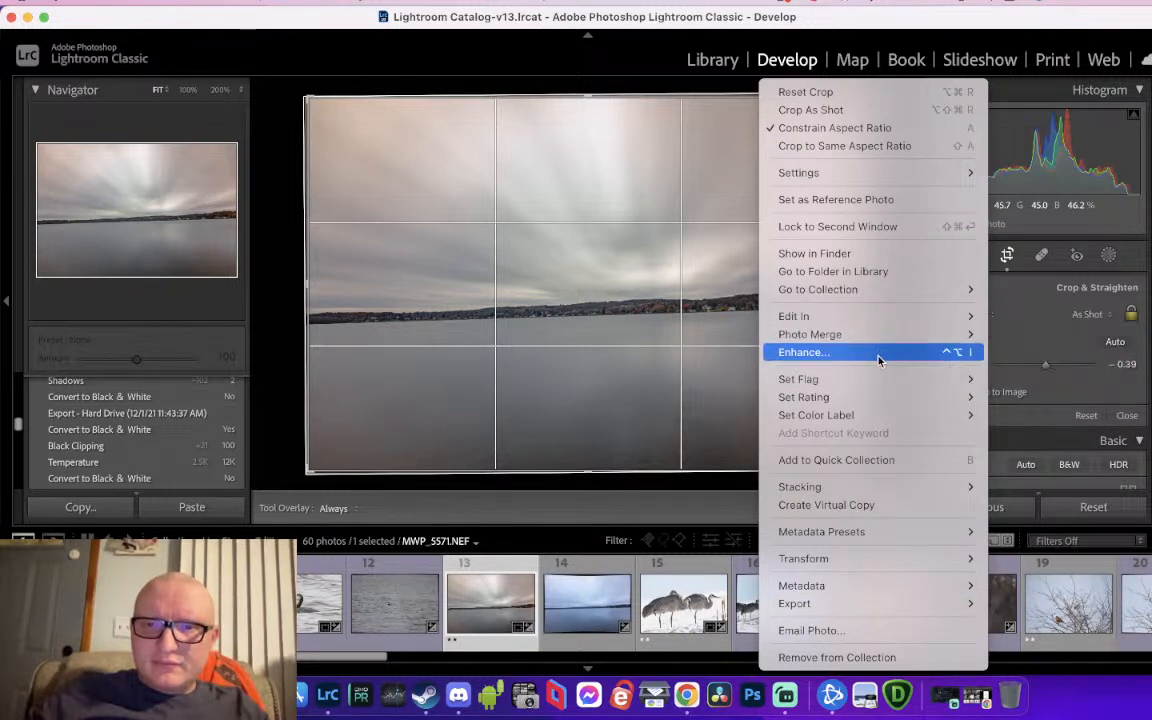
mouse_move(862, 407)
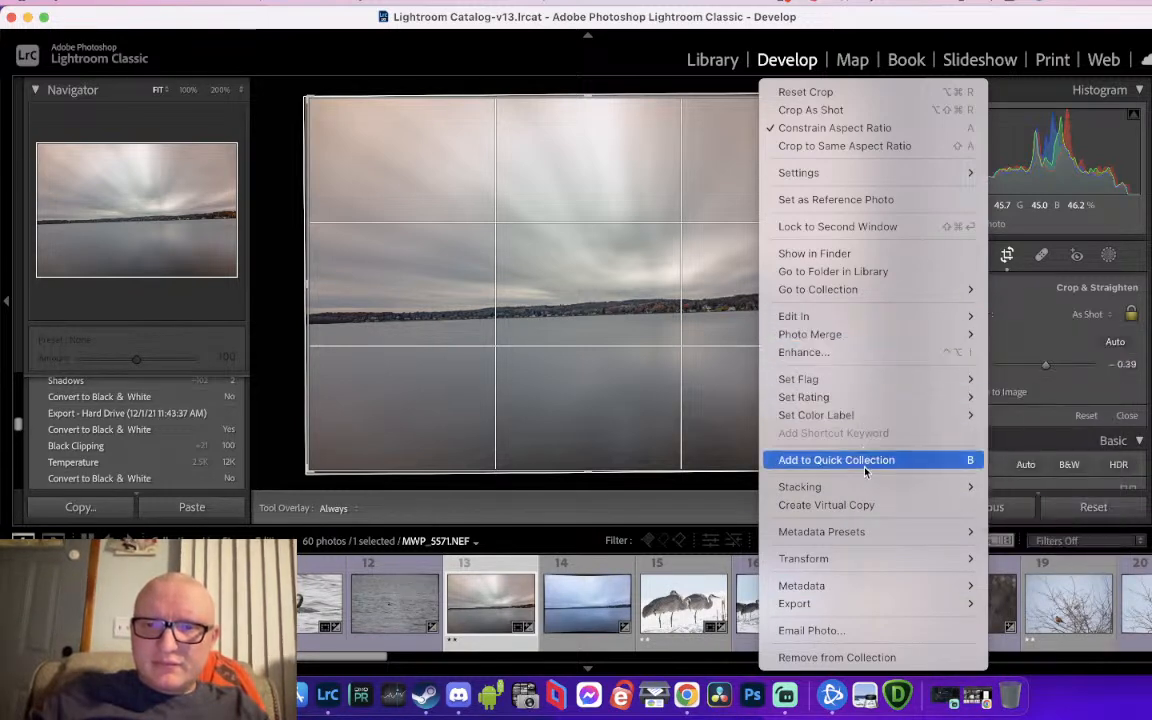
mouse_move(864, 535)
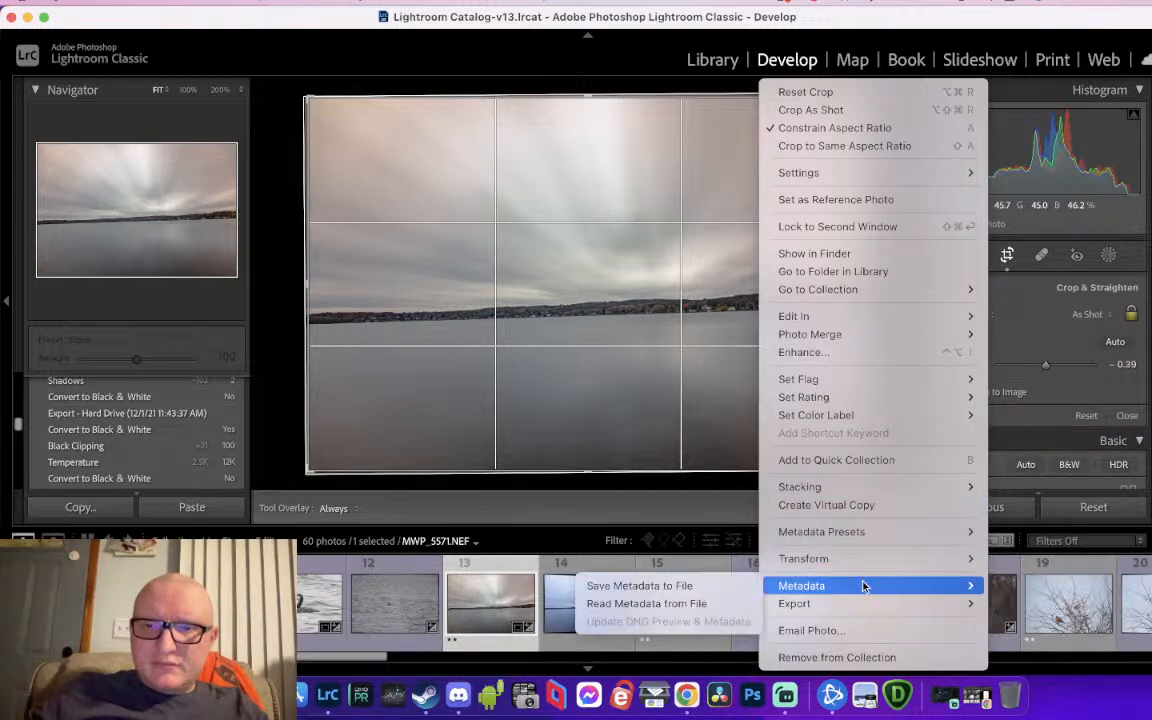
click(709, 499)
double_click(831, 446)
right_click(771, 320)
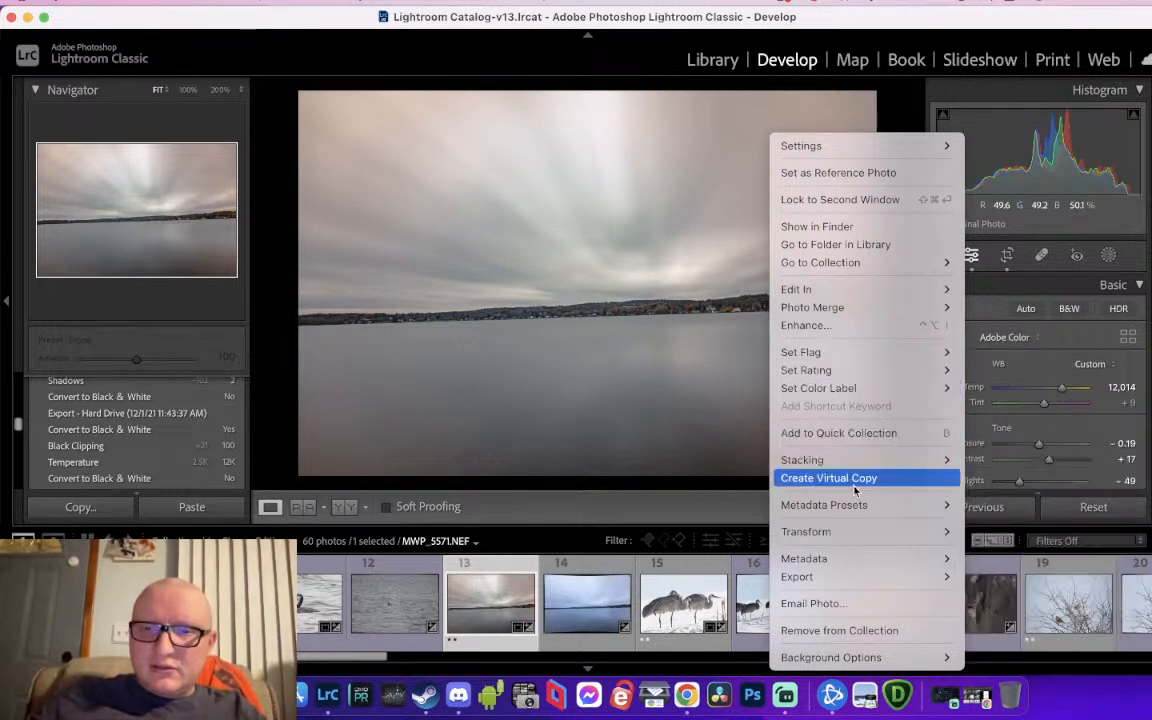
mouse_move(862, 533)
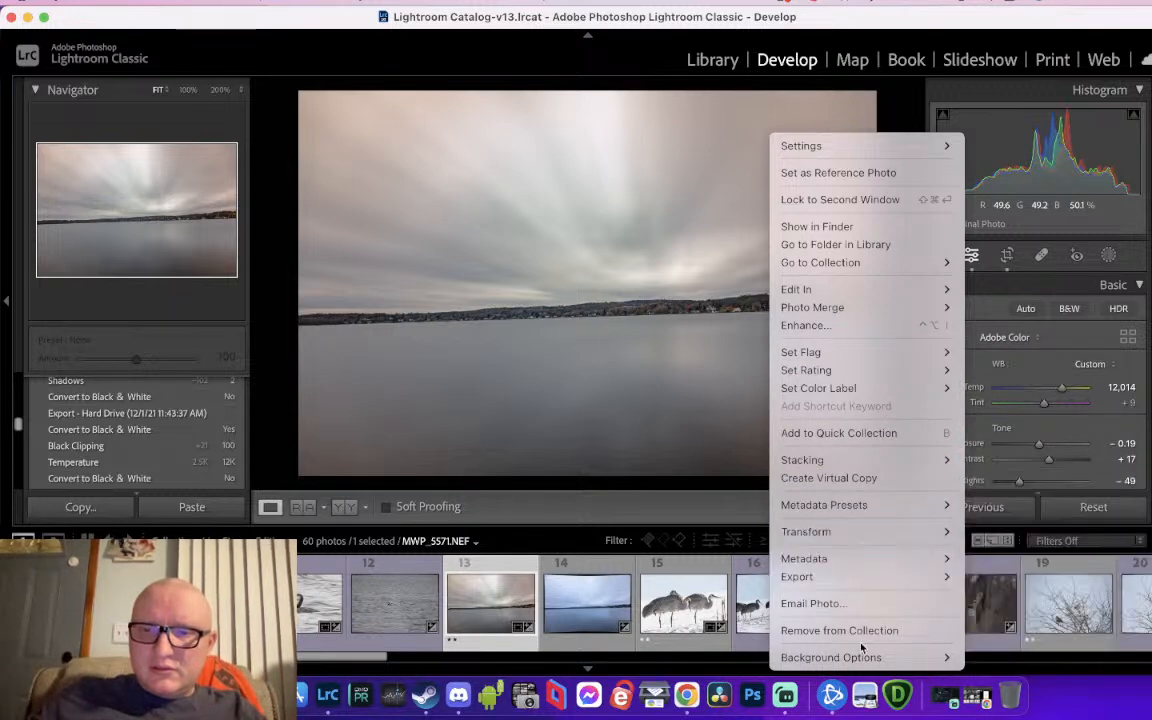
click(601, 280)
Examine the right end of the shoreline at 200% in MWP_5571.NEF and then in untitled-6.dng
click(862, 310)
drag(861, 314, 652, 314)
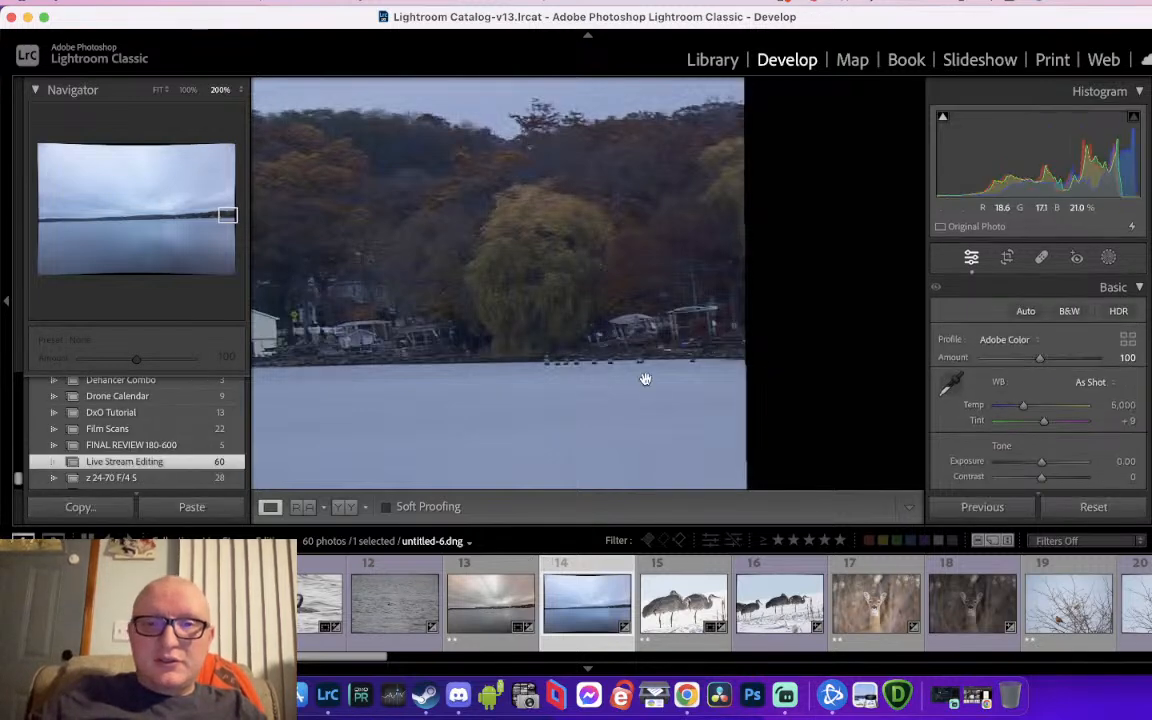
click(674, 280)
Crop MWP_5571.NEF to a narrow panoramic strip around the right-hand shoreline and straighten the horizon to an angle of about 1.32
click(490, 600)
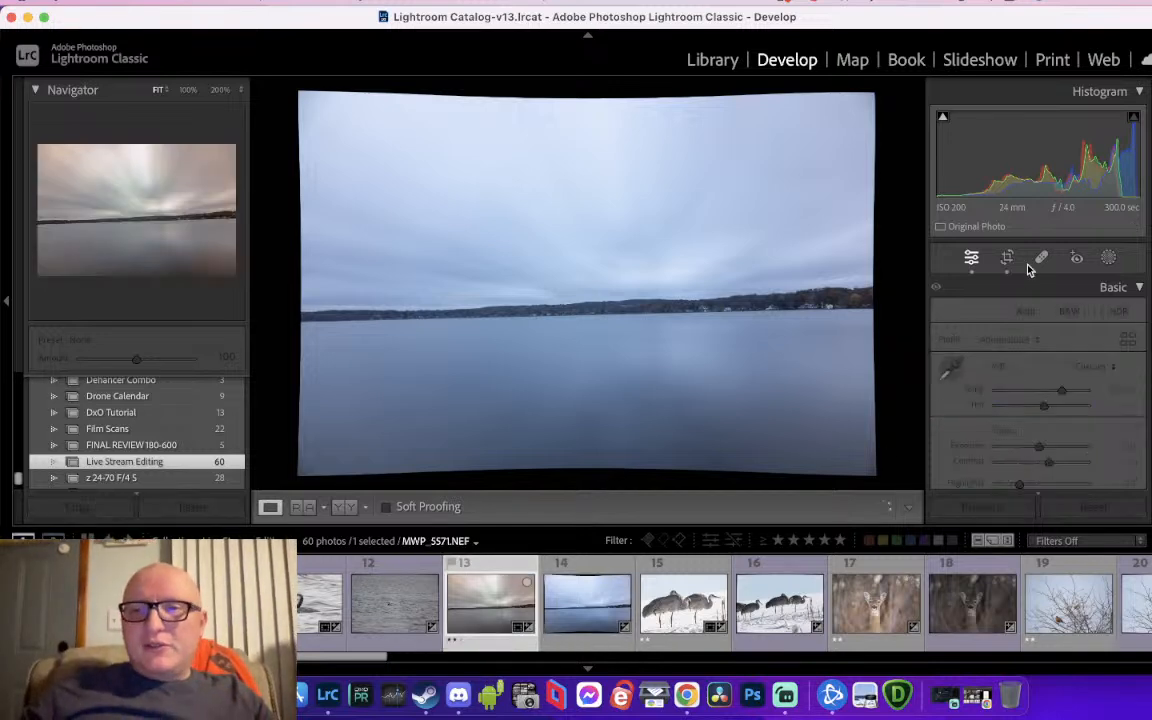
click(1006, 257)
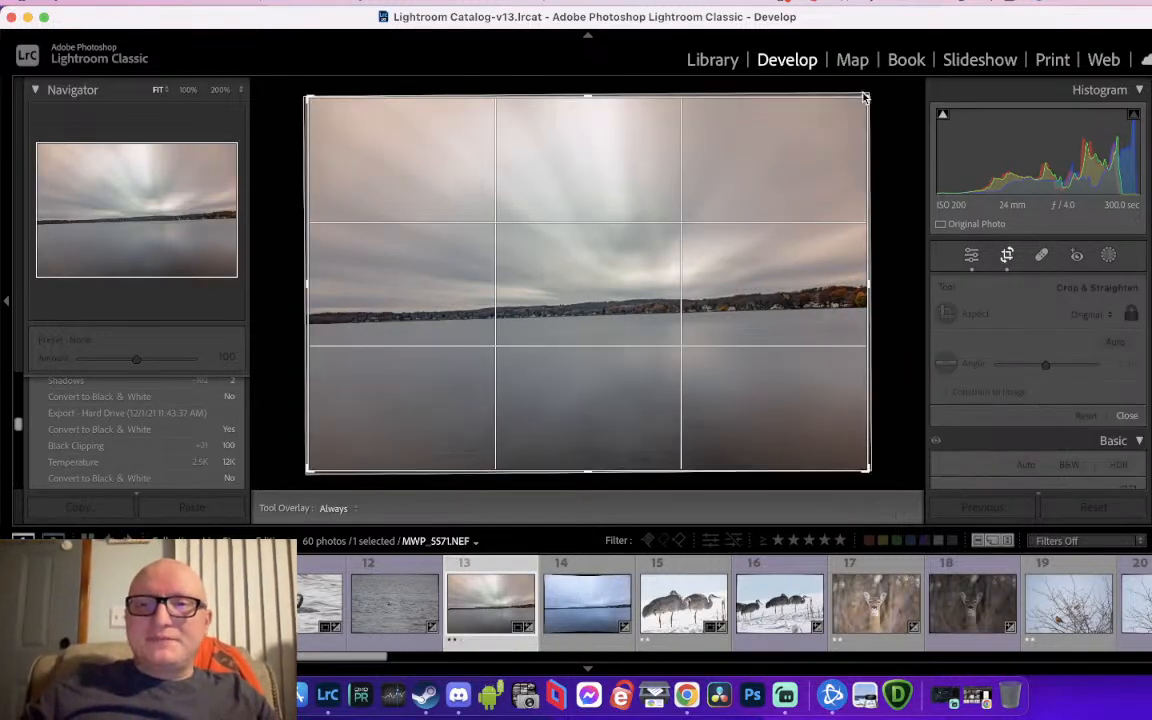
drag(864, 97, 803, 200)
drag(625, 244, 608, 311)
drag(463, 200, 473, 248)
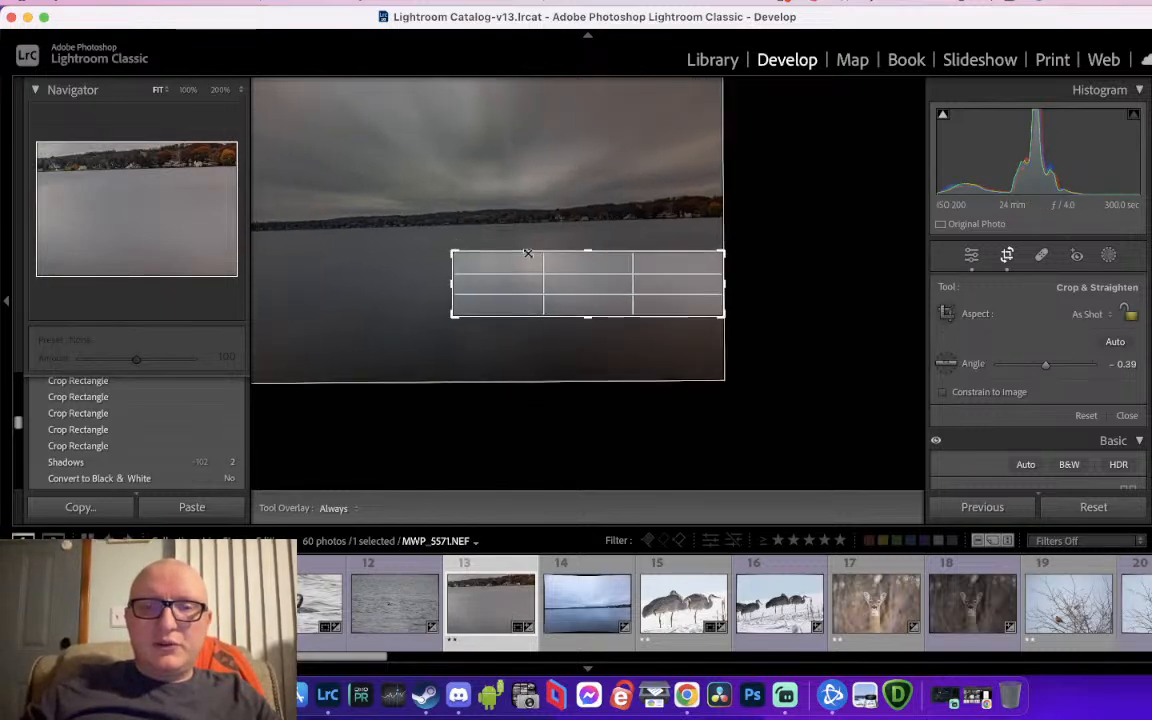
drag(569, 266, 578, 358)
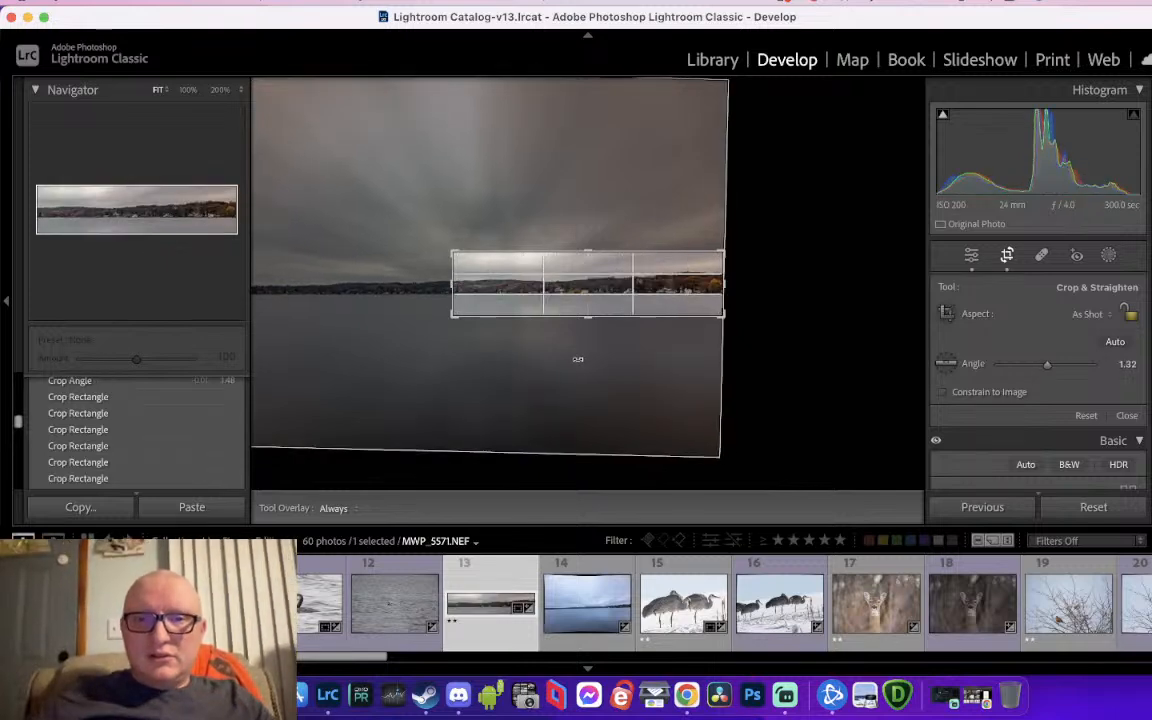
key(Return)
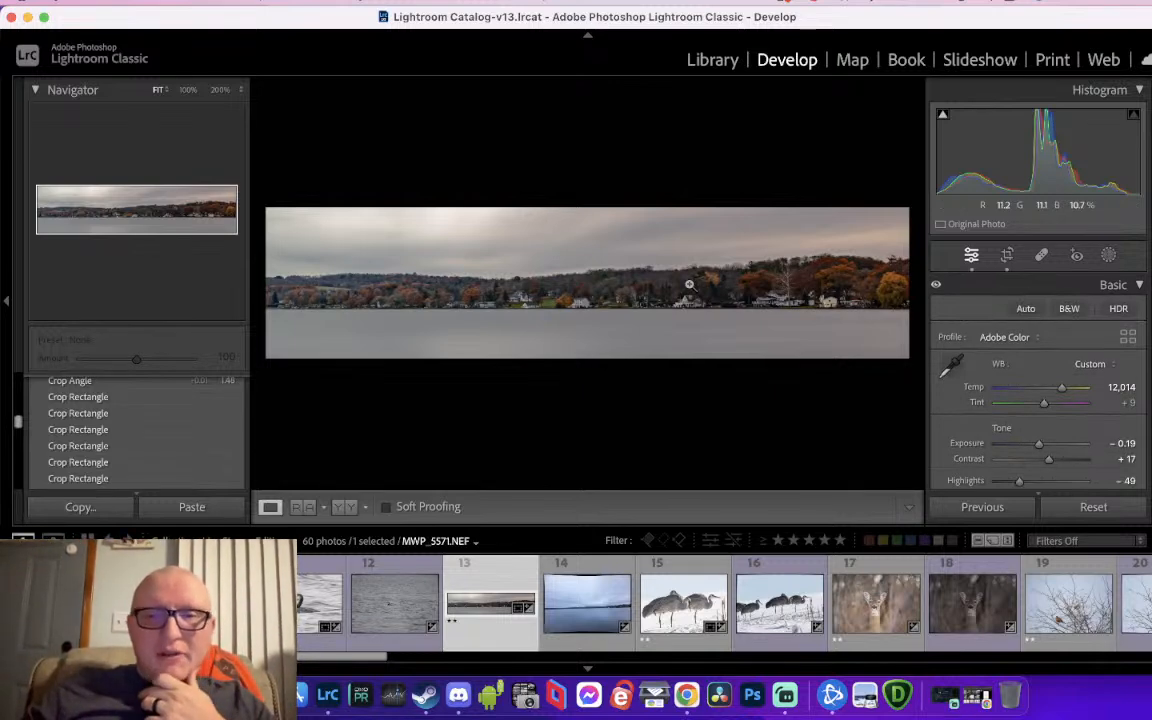
Inspect the houses and autumn trees at 200% and warm the photo's colour temperature to 13,675
click(763, 296)
drag(761, 296, 545, 331)
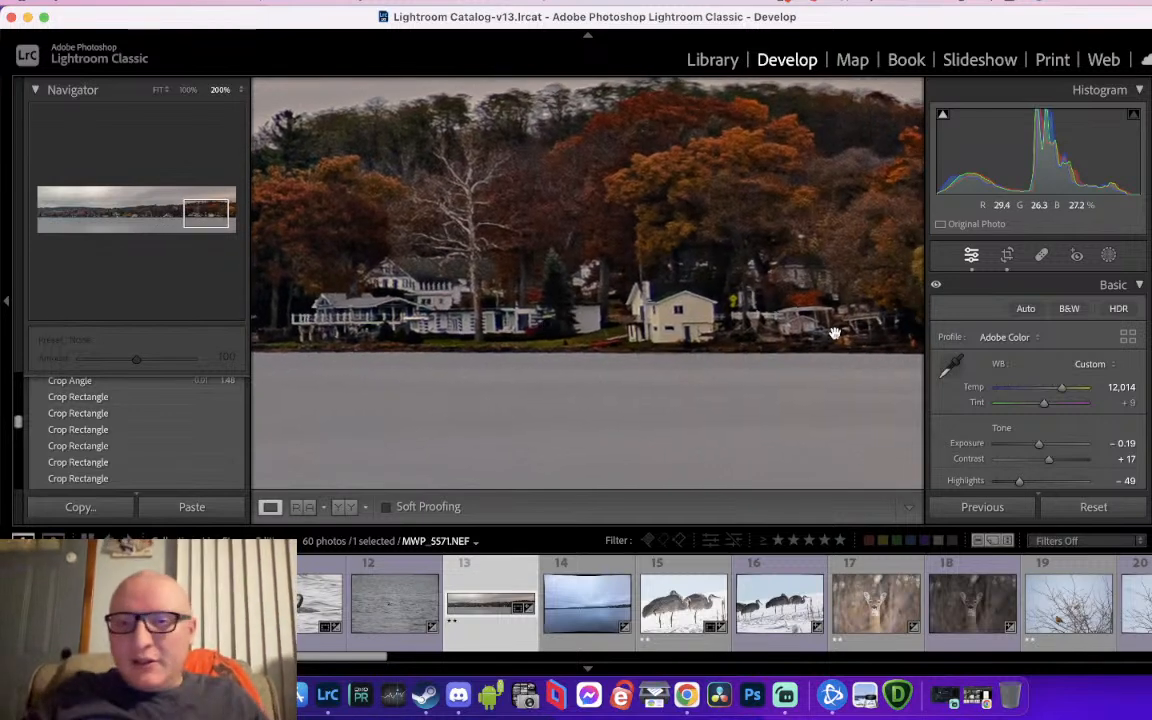
mouse_move(1067, 397)
mouse_down()
mouse_move(1047, 395)
mouse_move(1070, 397)
mouse_up()
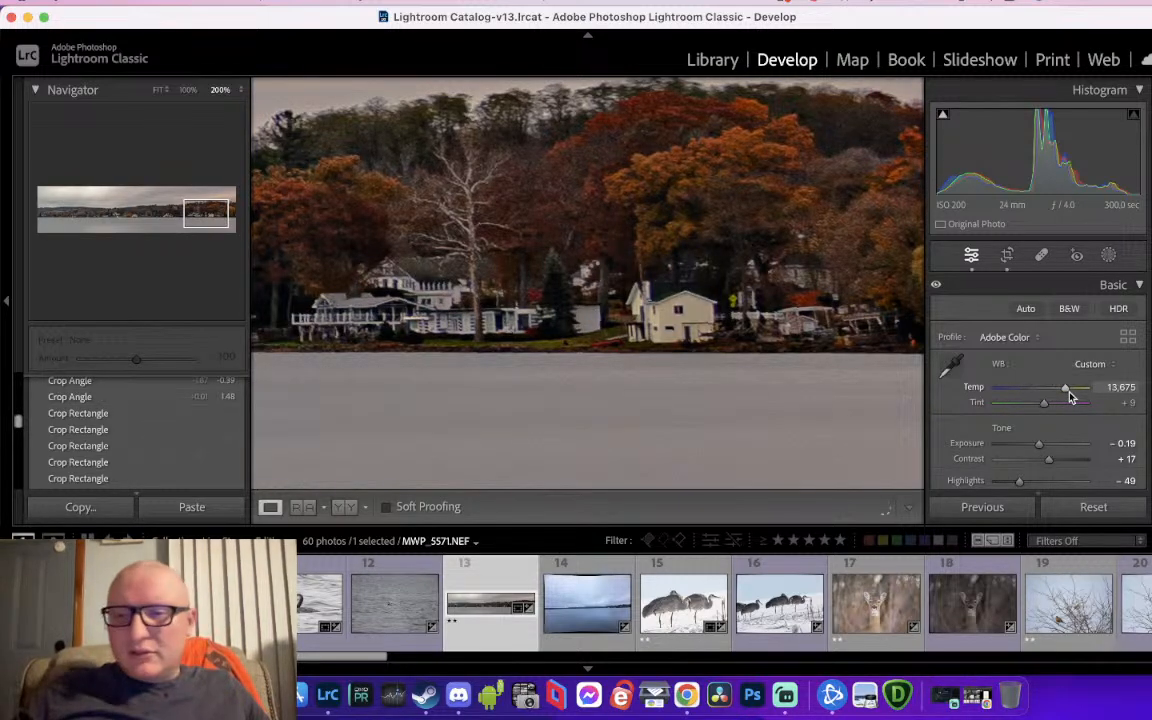
Set the HSL saturation to +56 for red, +22 for orange and +14 for yellow, and check the foliage along the shore
scroll(1068, 415, down, 8)
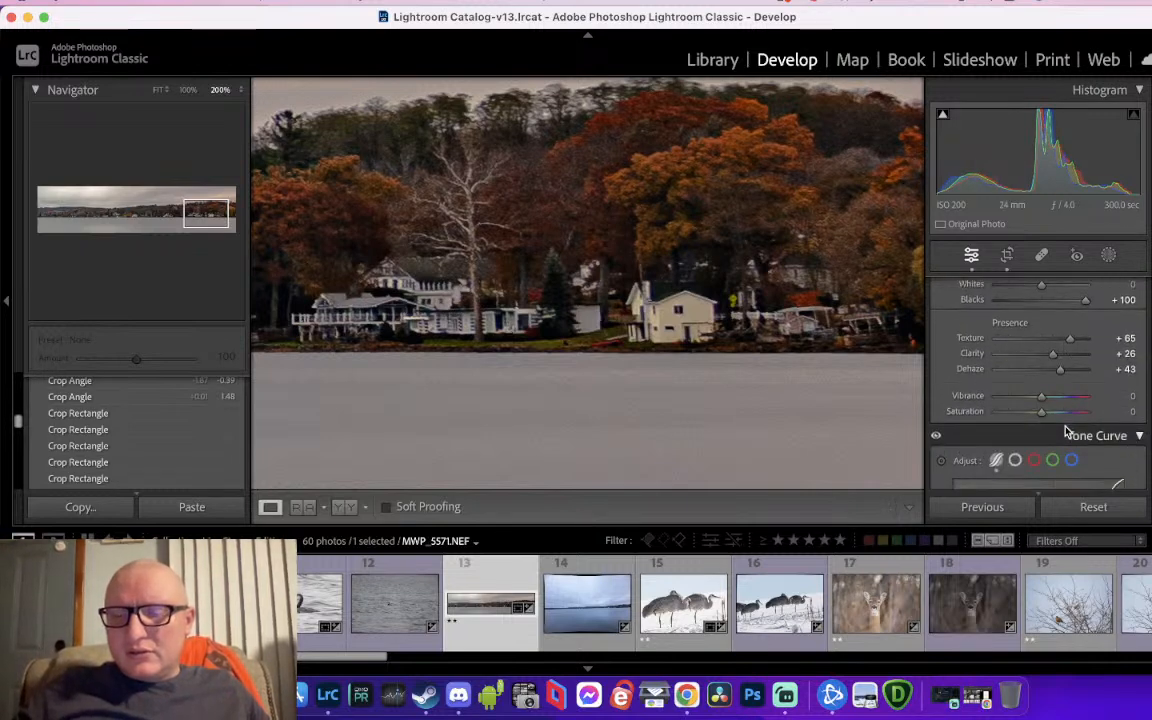
scroll(1068, 420, down, 10)
click(1071, 366)
click(1071, 381)
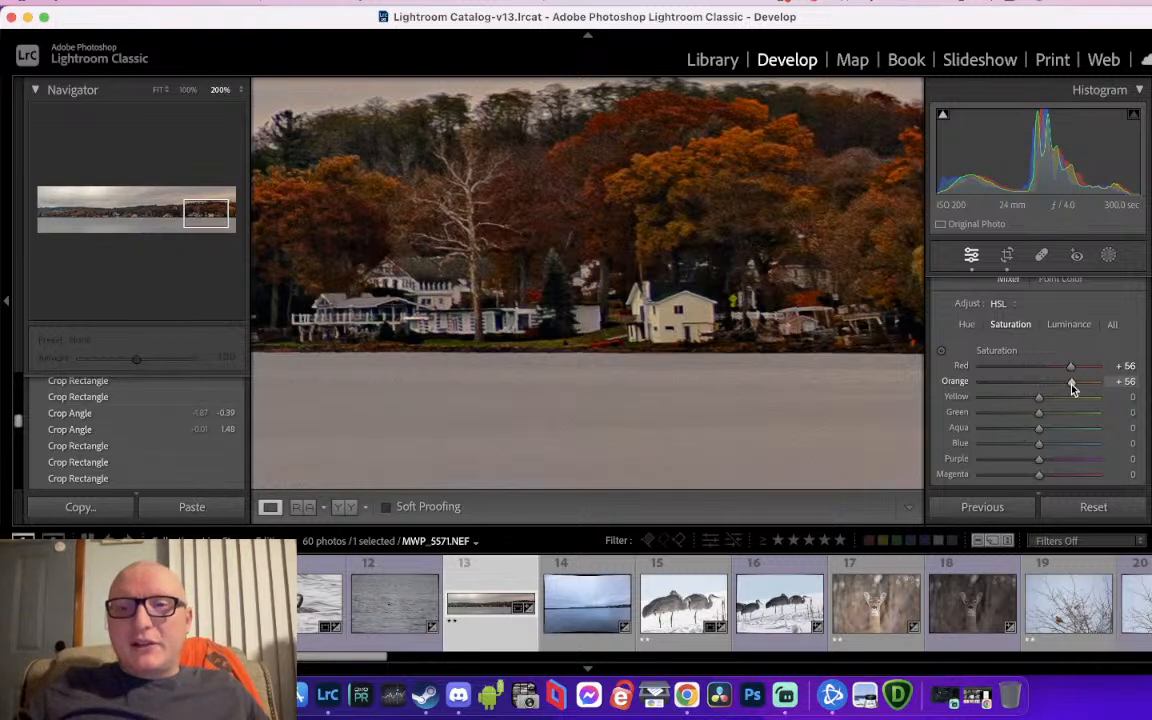
drag(1071, 384, 1047, 399)
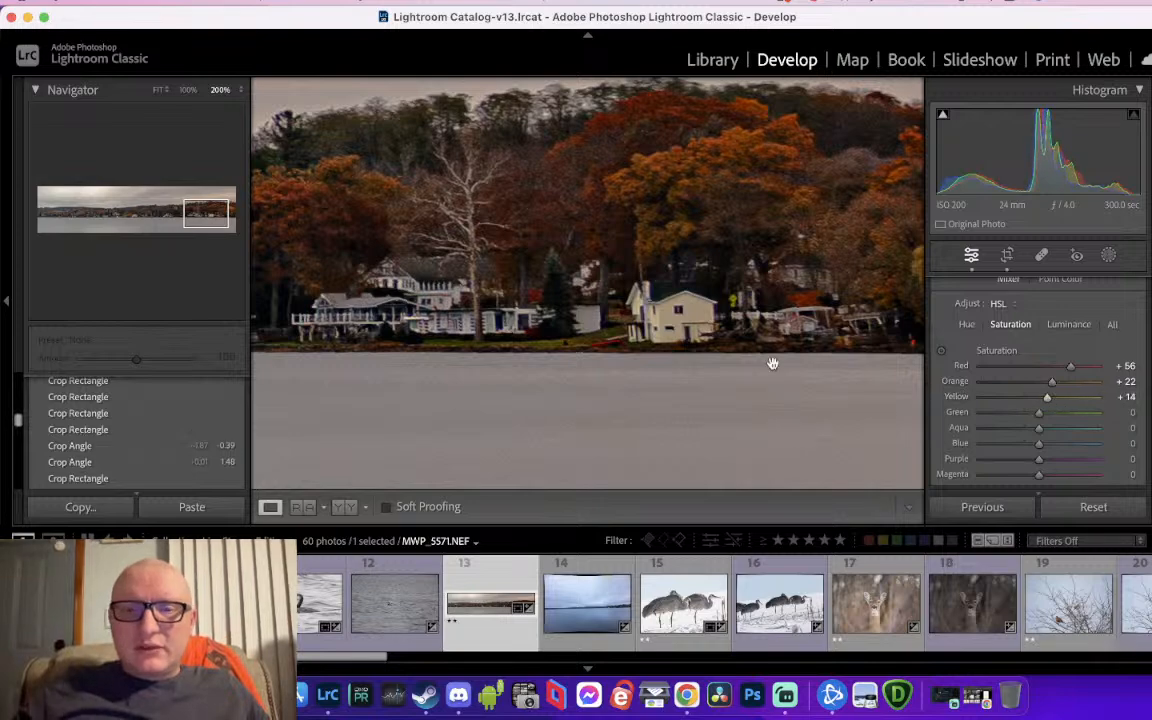
click(775, 360)
click(588, 290)
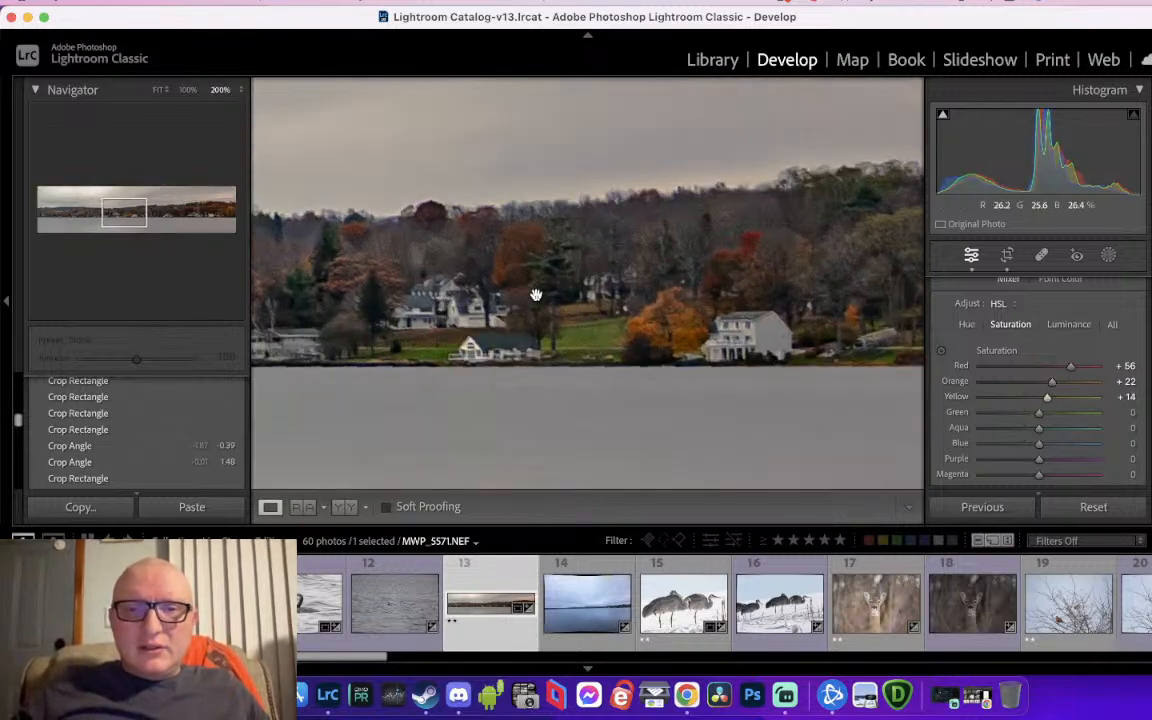
View the whole shoreline panorama, and move two photos ahead to the crane shot MWP_9369.dng
click(732, 315)
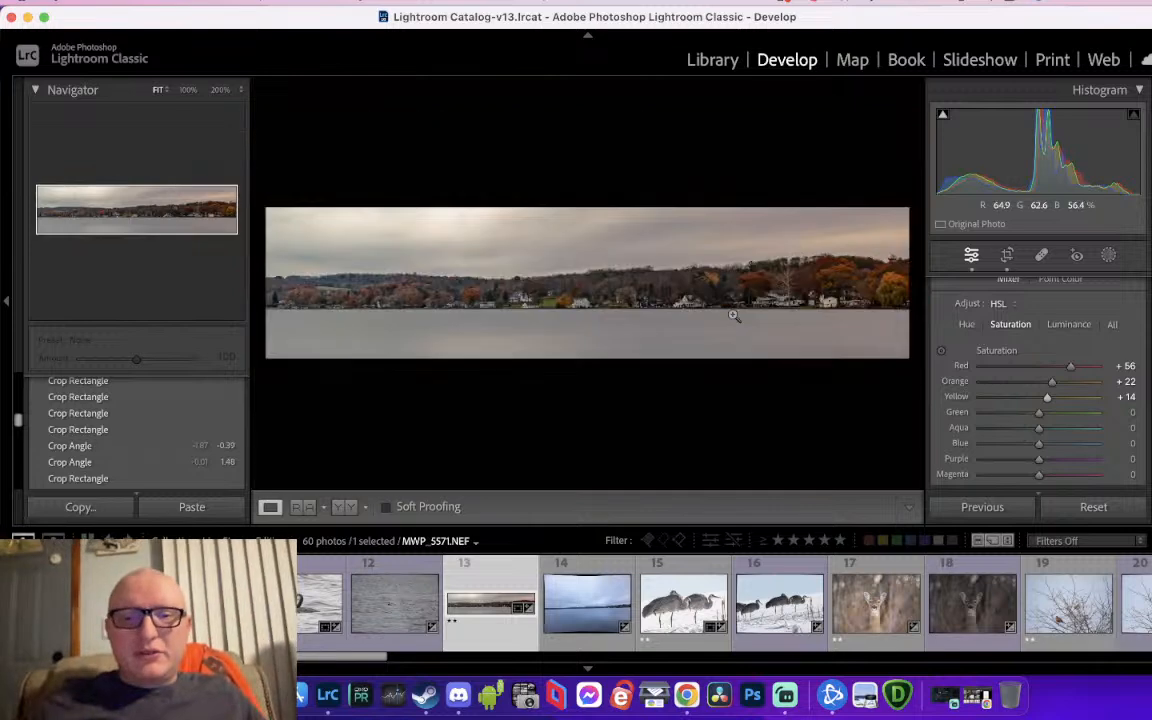
key(Right)
key(Right)
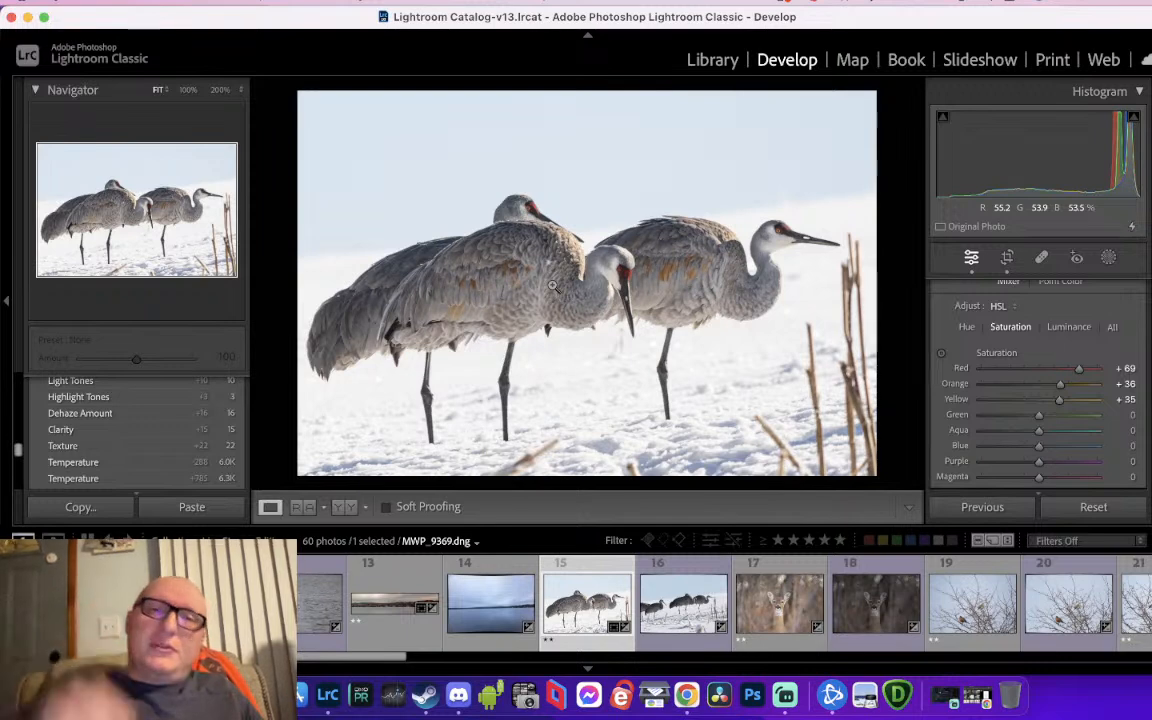
Show the photo locations on the map and browse all the photos at the pin south of Lake Erie
click(850, 62)
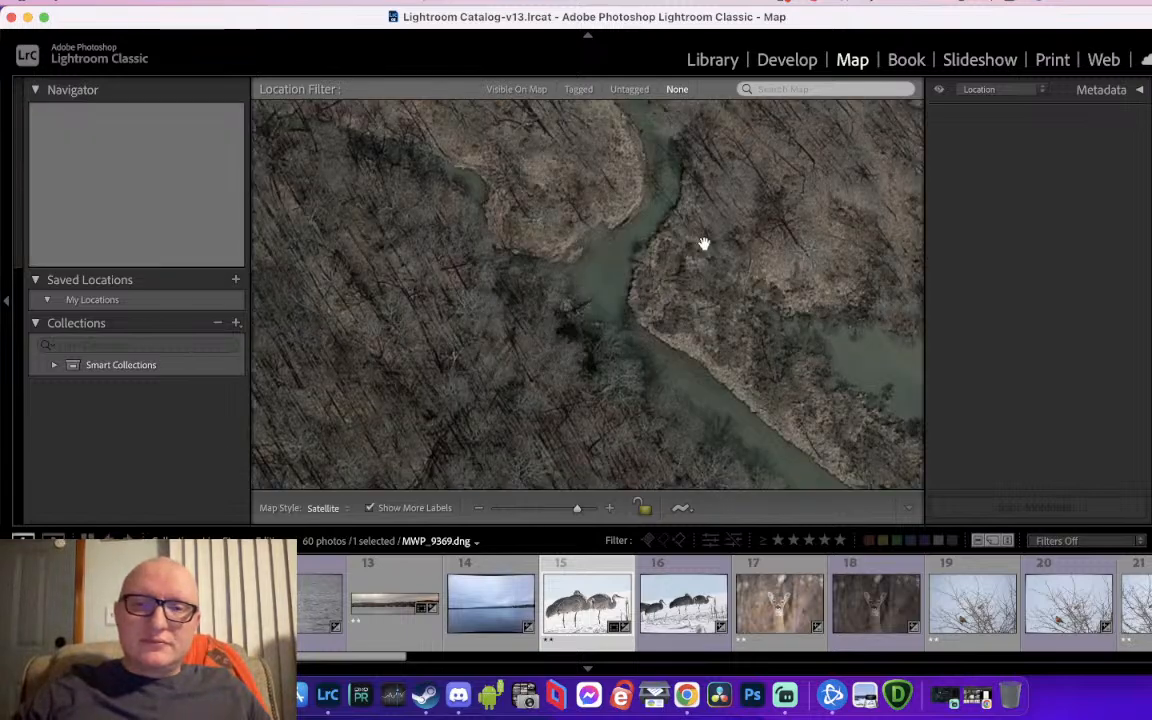
scroll(682, 301, down, 5)
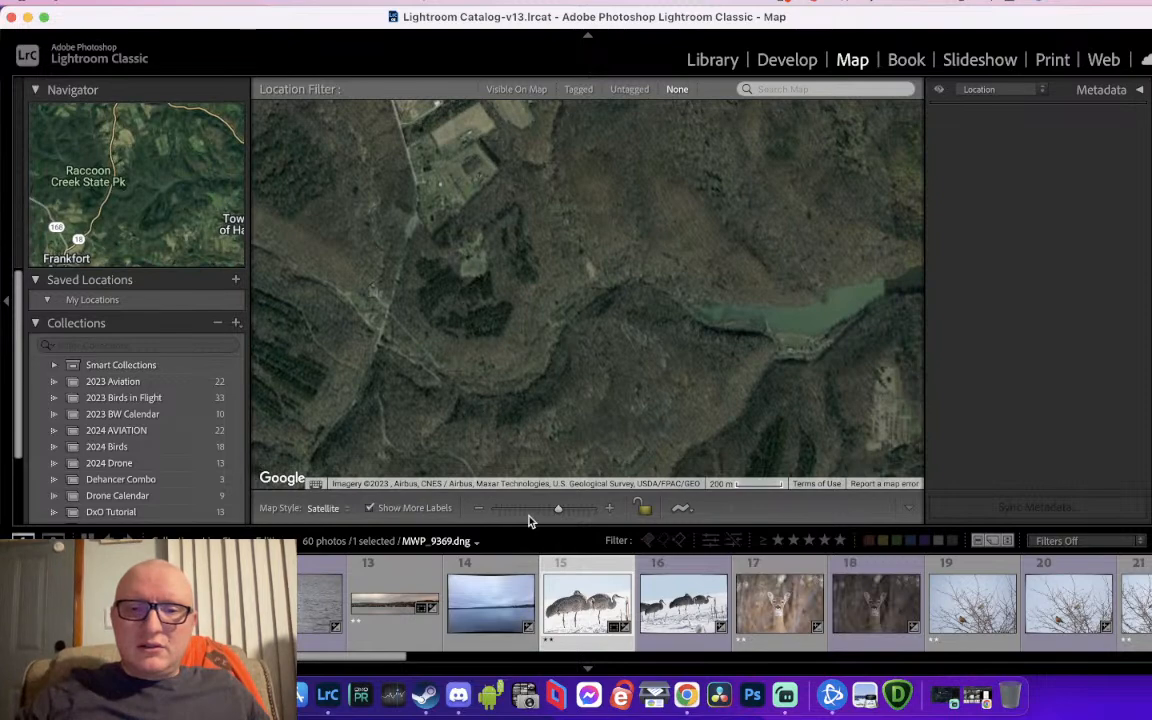
click(517, 510)
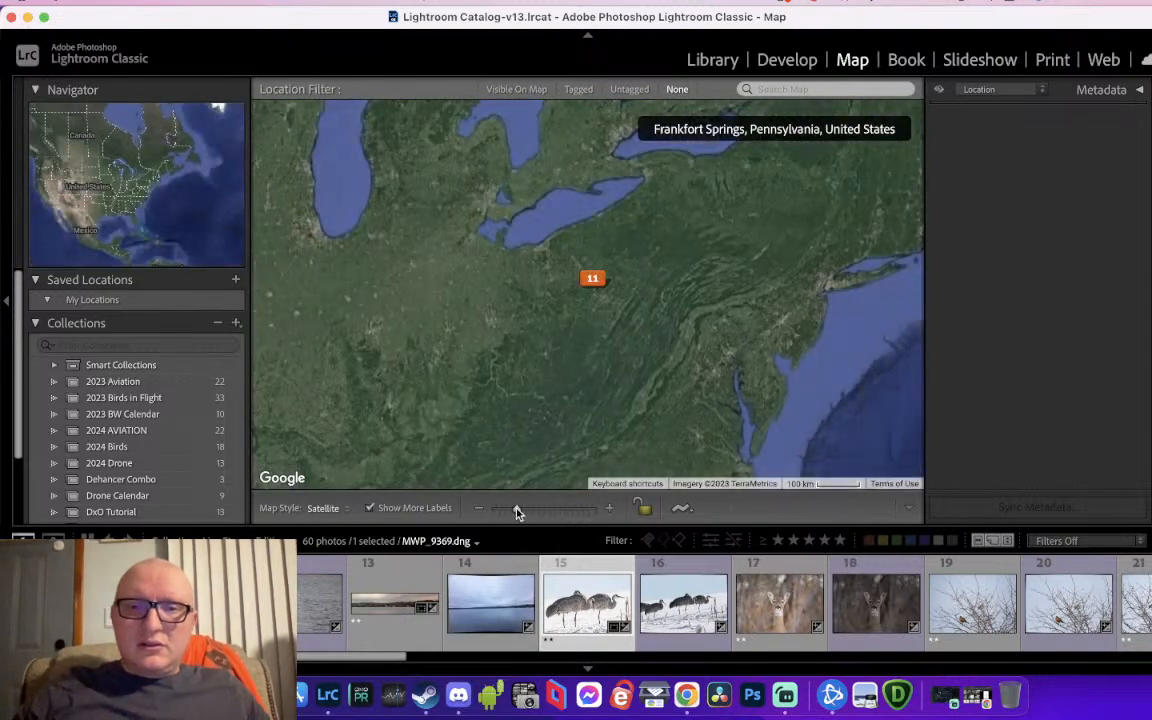
click(593, 281)
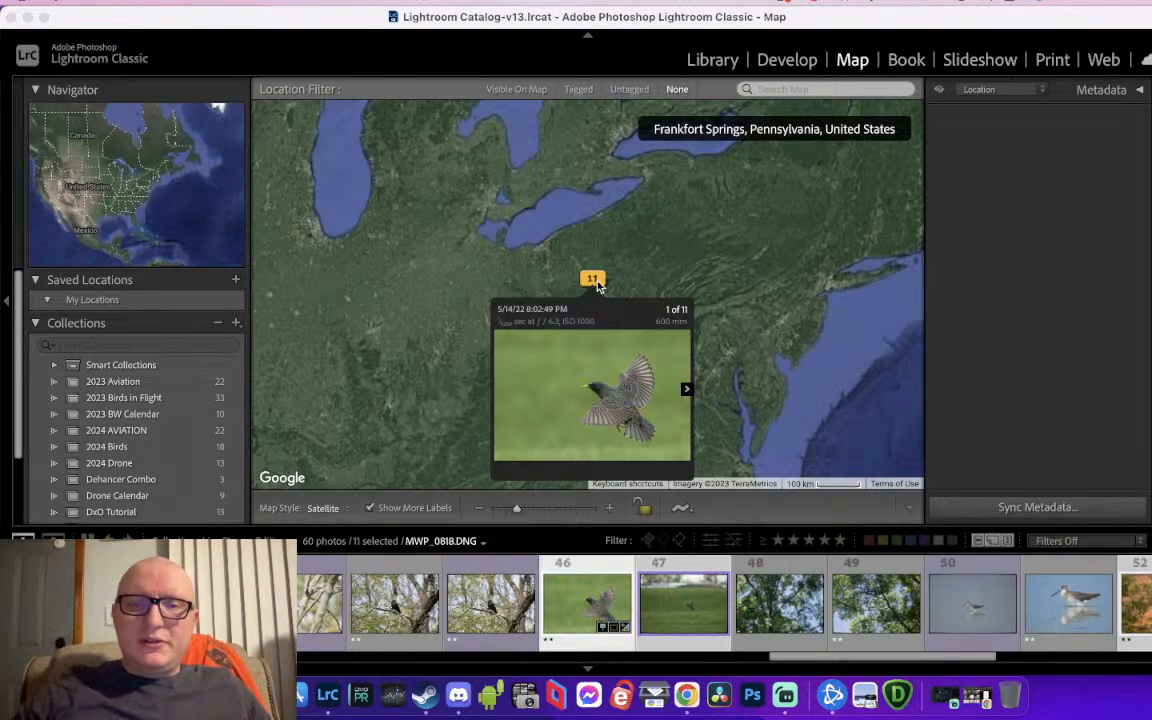
click(687, 390)
click(687, 390)
click(687, 390)
click(687, 390)
click(687, 390)
click(687, 390)
click(687, 390)
click(687, 390)
click(687, 390)
click(687, 390)
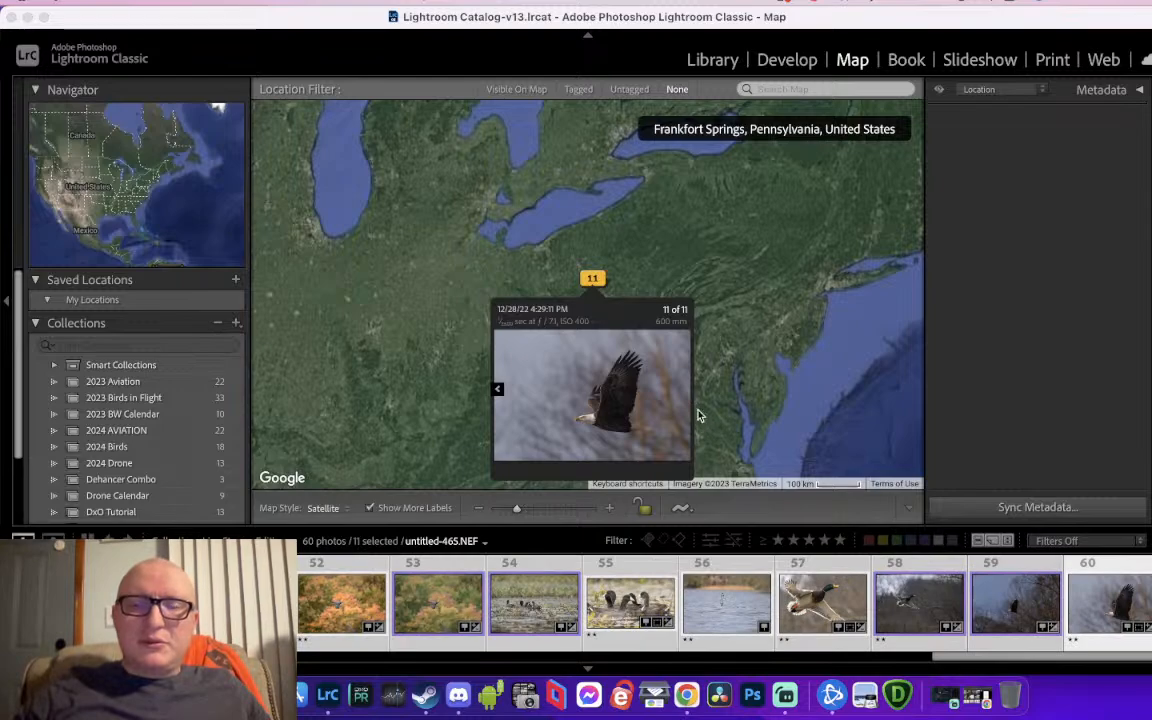
Locate the separate photo pins around Pittsburgh on the map and preview the mallard photo at the Cranberry Township pin
click(704, 281)
scroll(626, 303, up, 2)
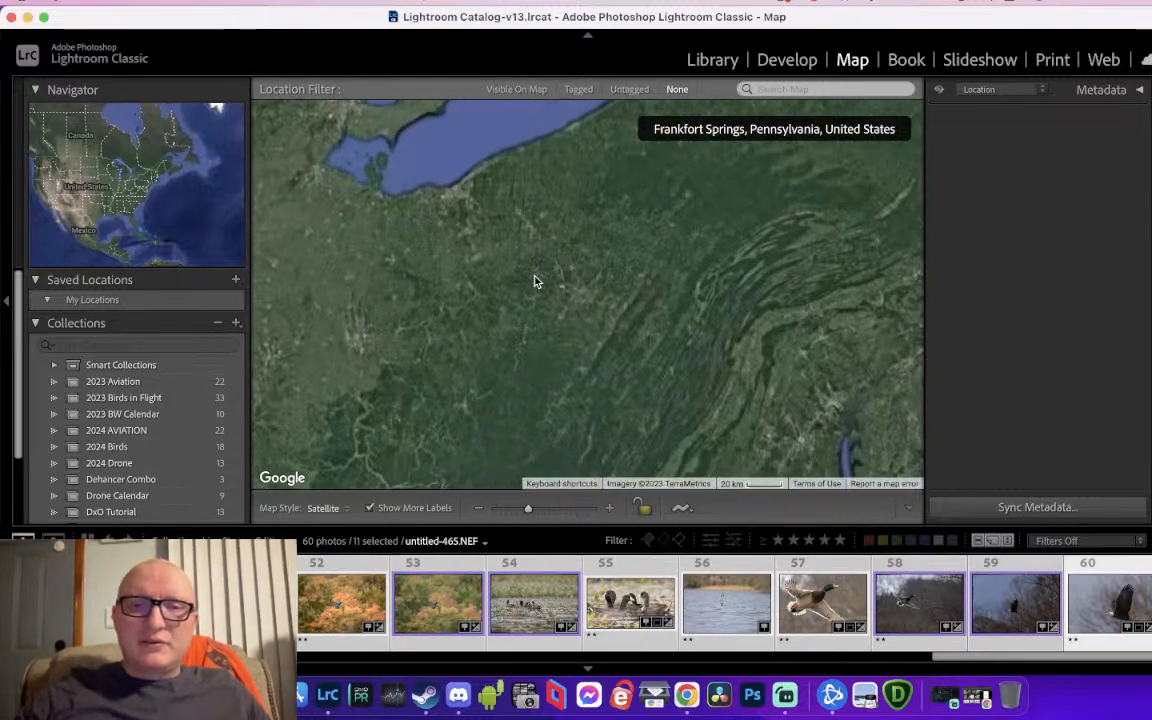
scroll(536, 279, up, 1)
scroll(614, 254, up, 4)
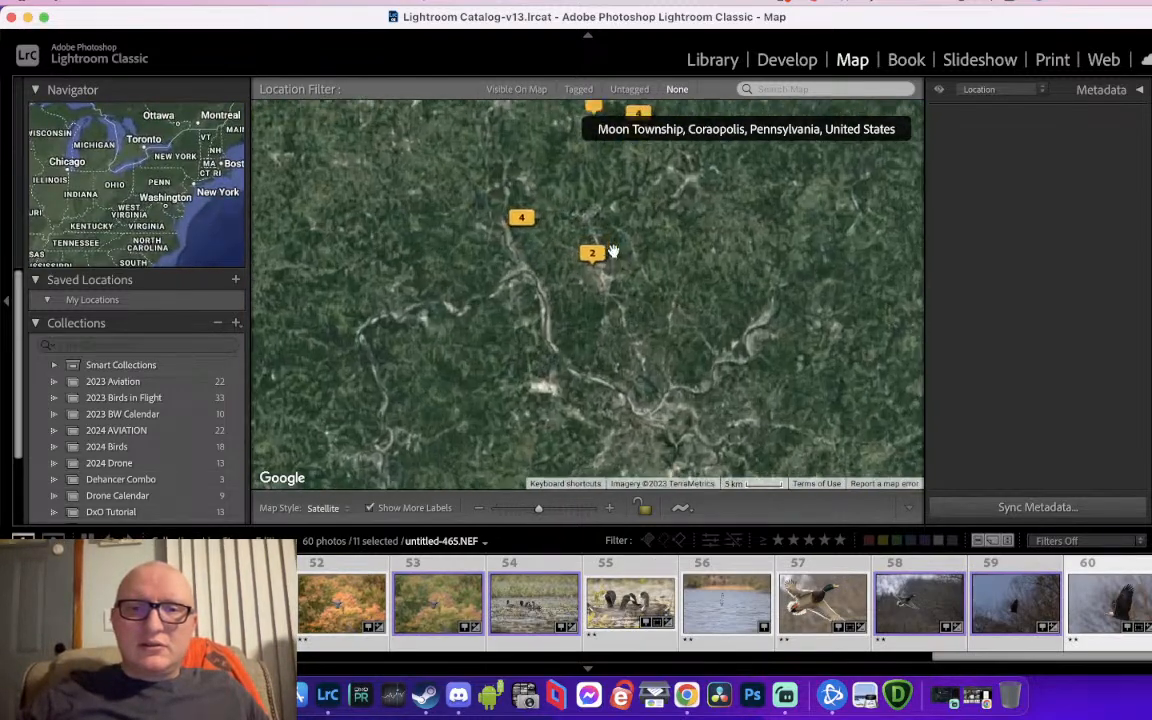
scroll(613, 251, up, 1)
drag(494, 241, 682, 268)
click(684, 355)
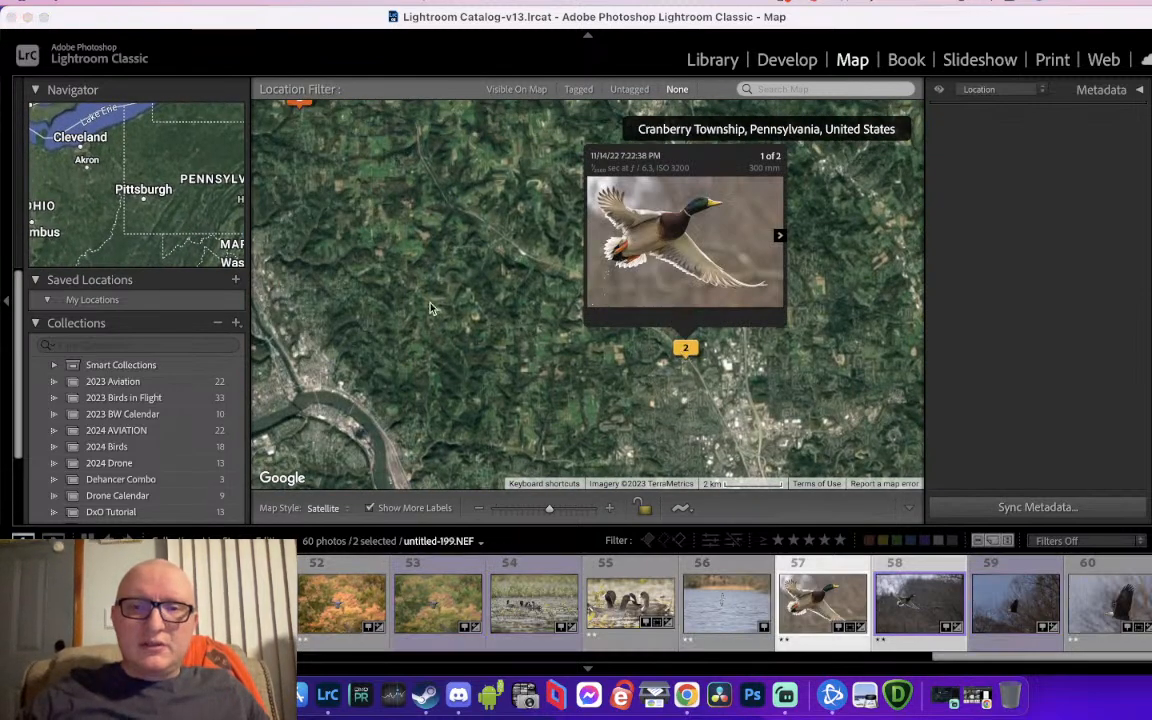
Examine the map from Cranberry Township past the Beaver Falls pin to the photo pins near Portersville
scroll(660, 378, up, 1)
drag(710, 365, 676, 299)
mouse_move(453, 211)
mouse_down()
mouse_move(661, 247)
mouse_move(599, 224)
mouse_up()
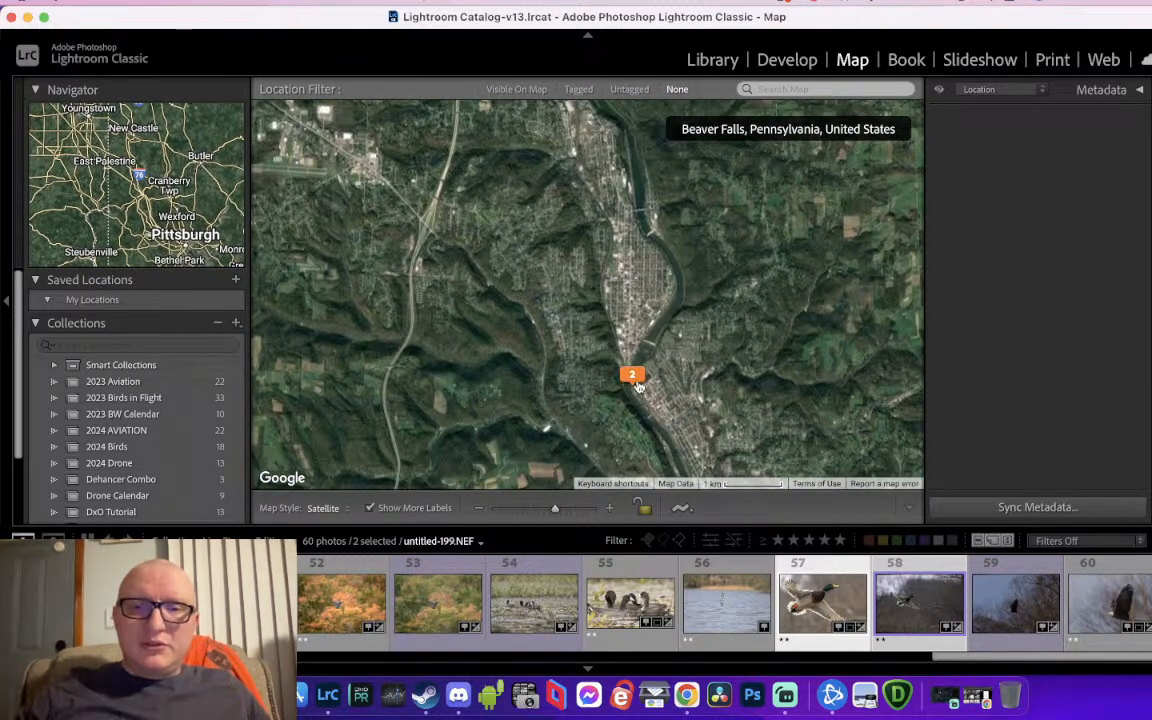
drag(777, 240, 470, 520)
mouse_move(499, 386)
mouse_down()
mouse_move(666, 185)
mouse_move(545, 357)
mouse_up()
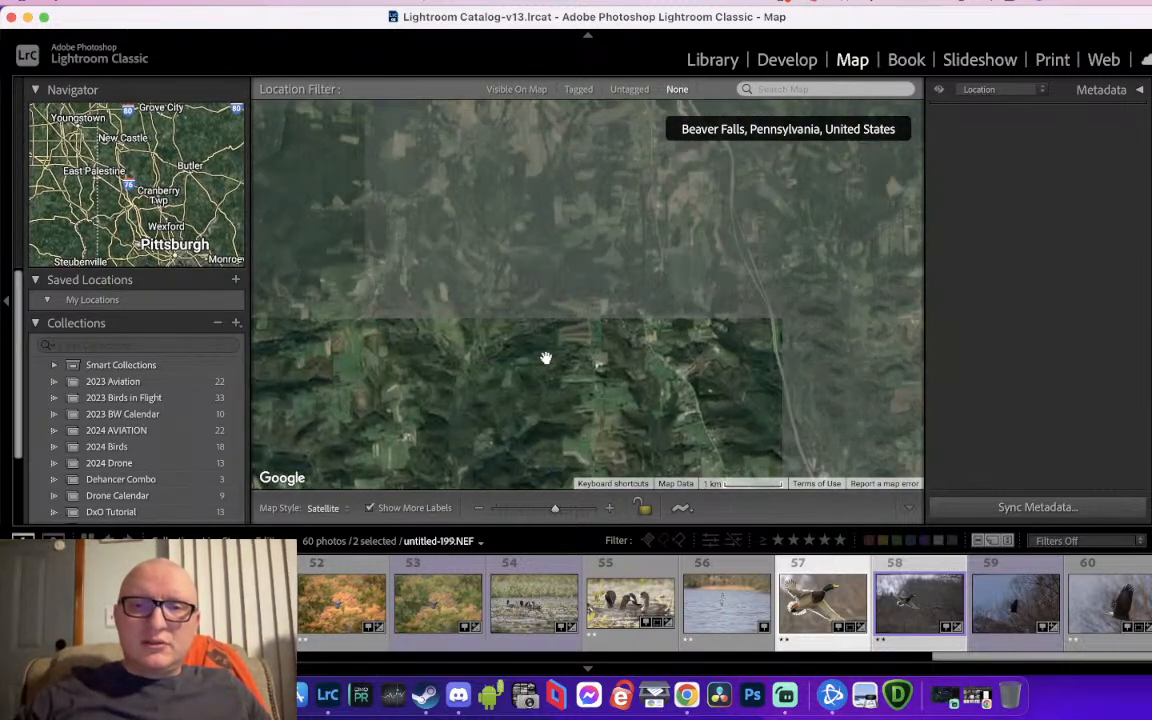
scroll(650, 231, down, 2)
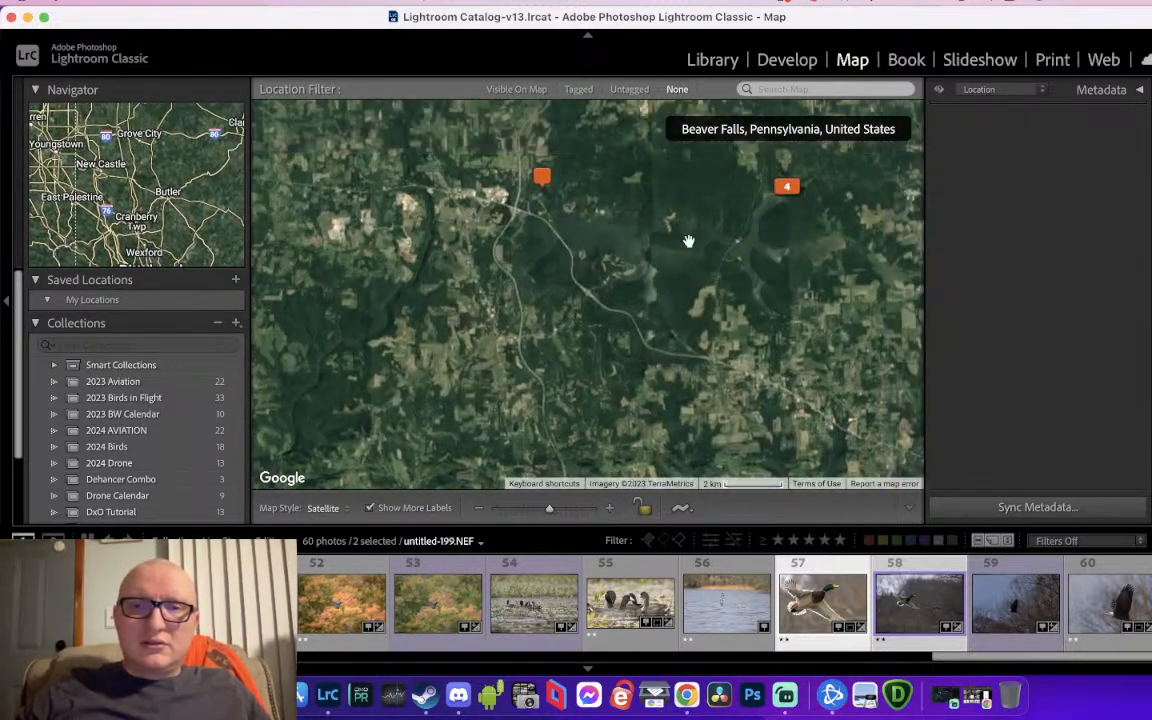
drag(637, 216, 556, 231)
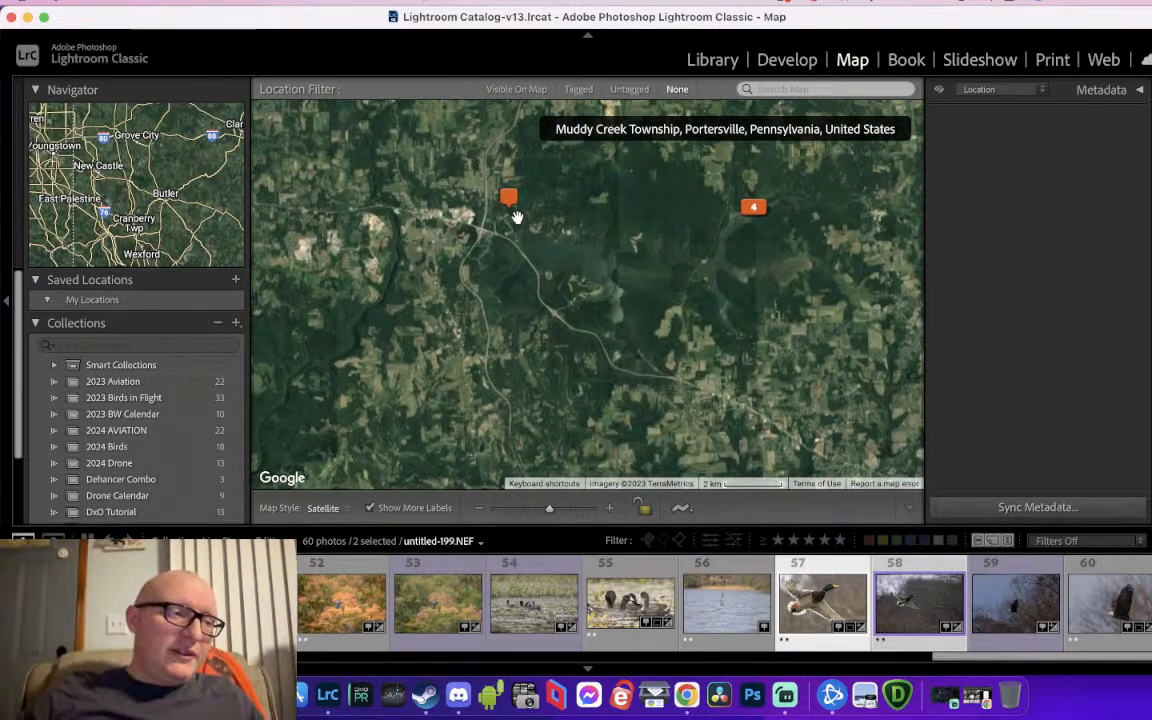
Locate the two wetland pins east of Portersville and preview the waterfowl photos at the West Liberty pin
scroll(517, 217, up, 2)
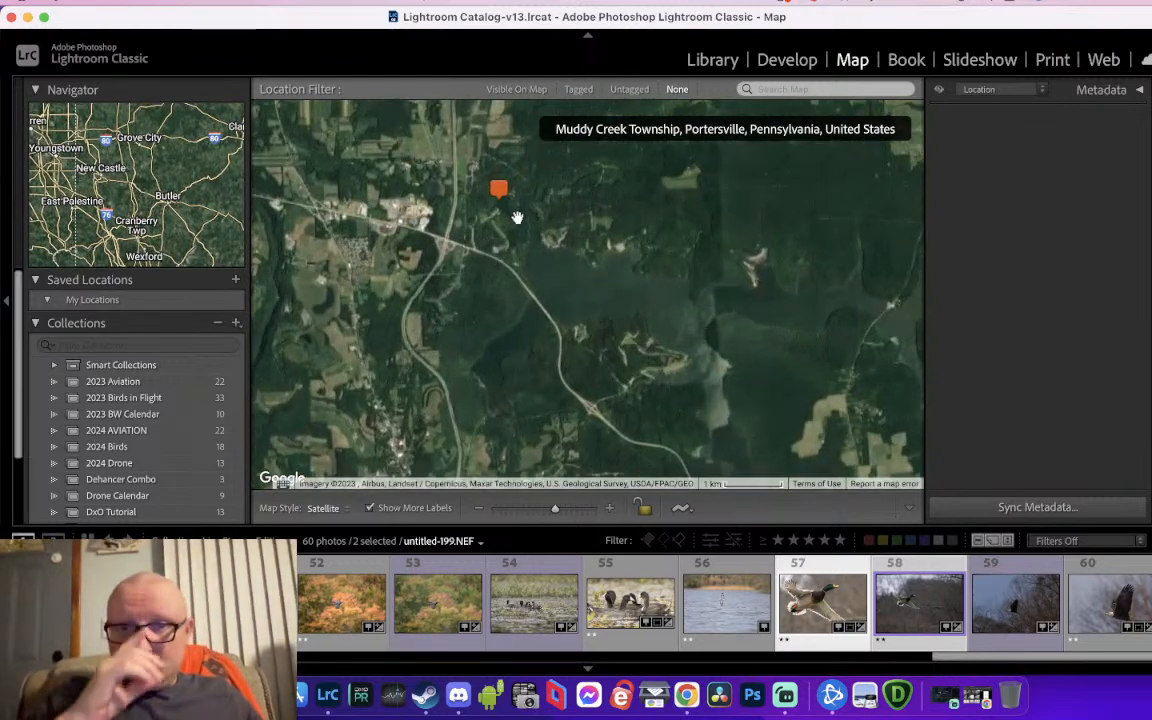
drag(642, 236, 265, 244)
drag(550, 265, 708, 304)
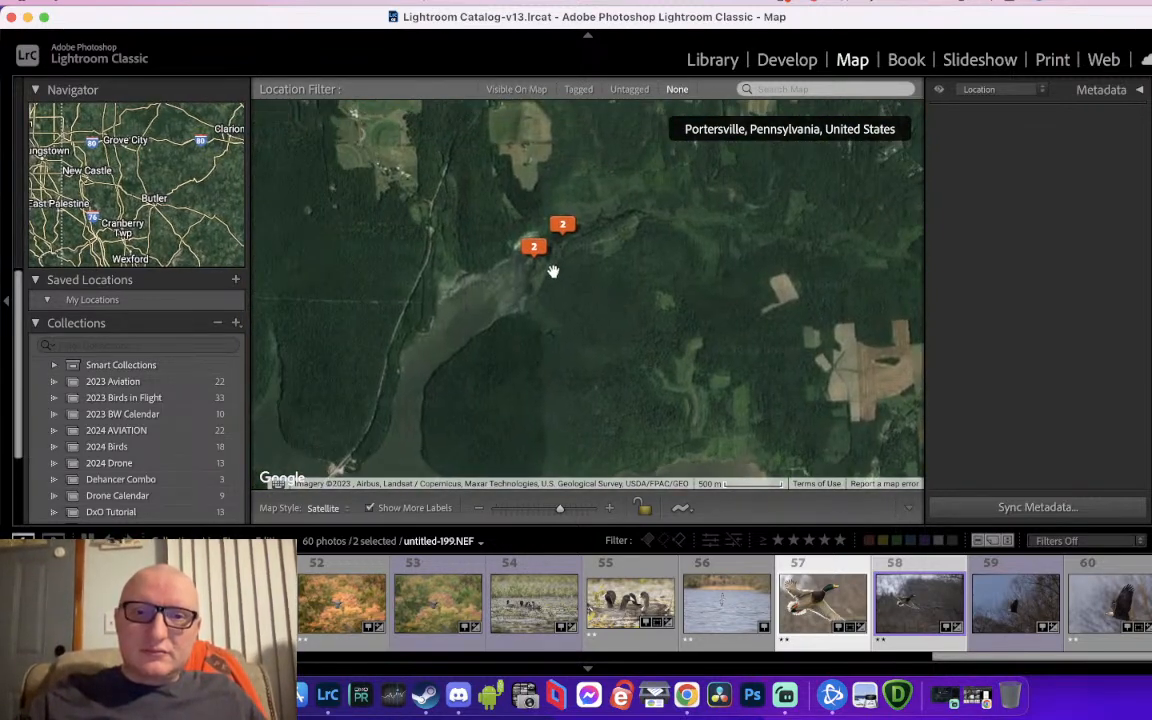
scroll(553, 270, up, 1)
scroll(554, 227, up, 2)
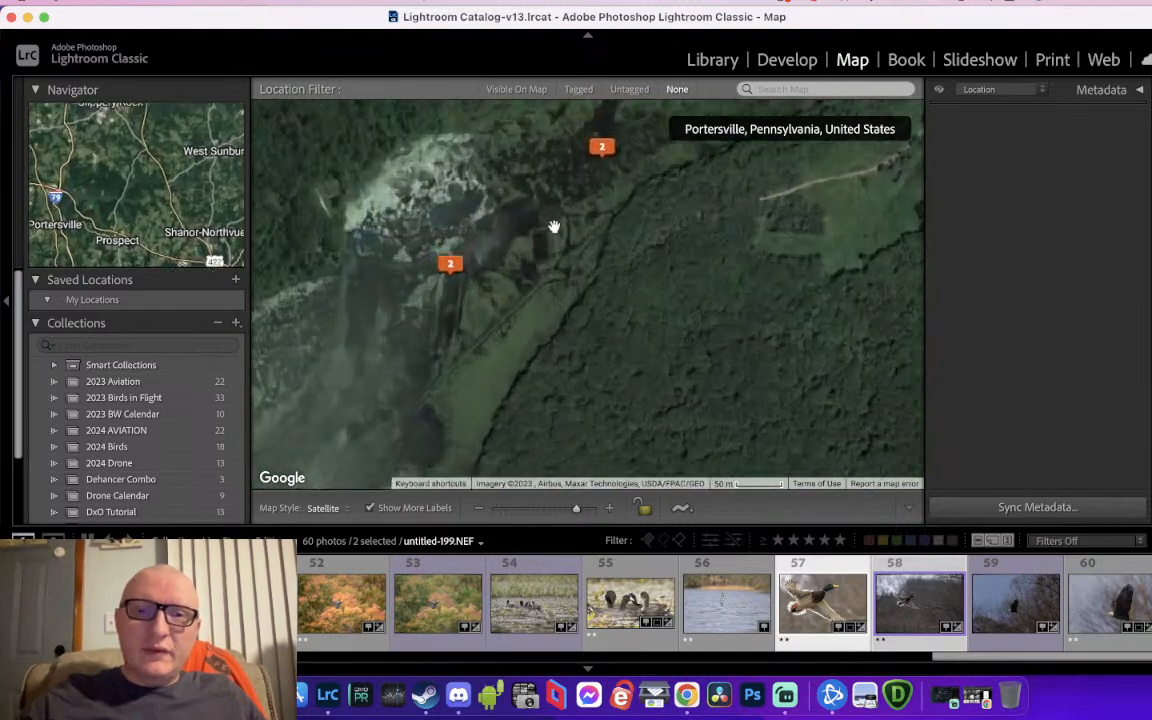
drag(584, 211, 498, 445)
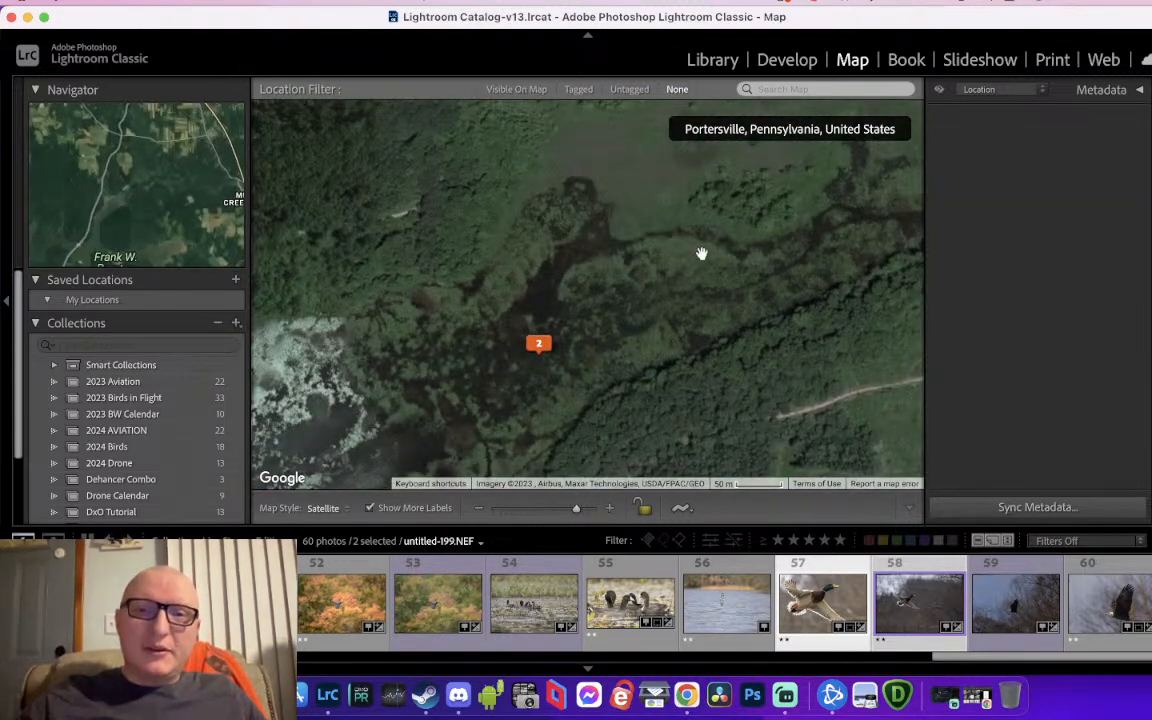
drag(701, 253, 537, 345)
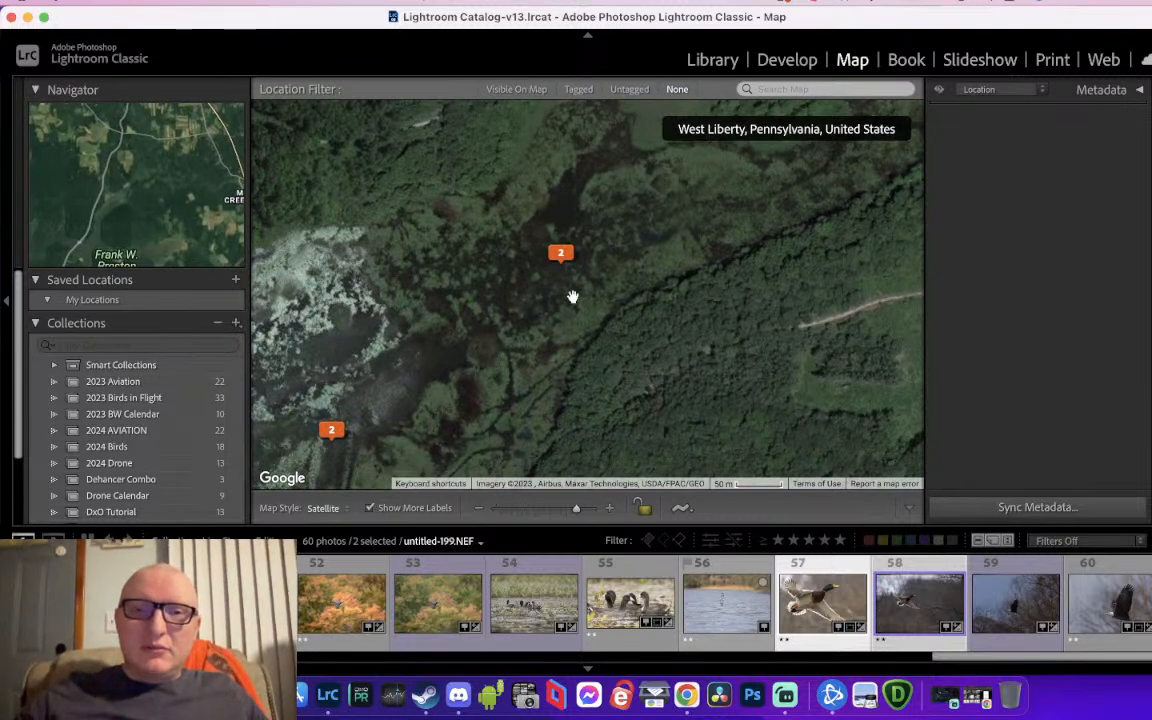
click(563, 256)
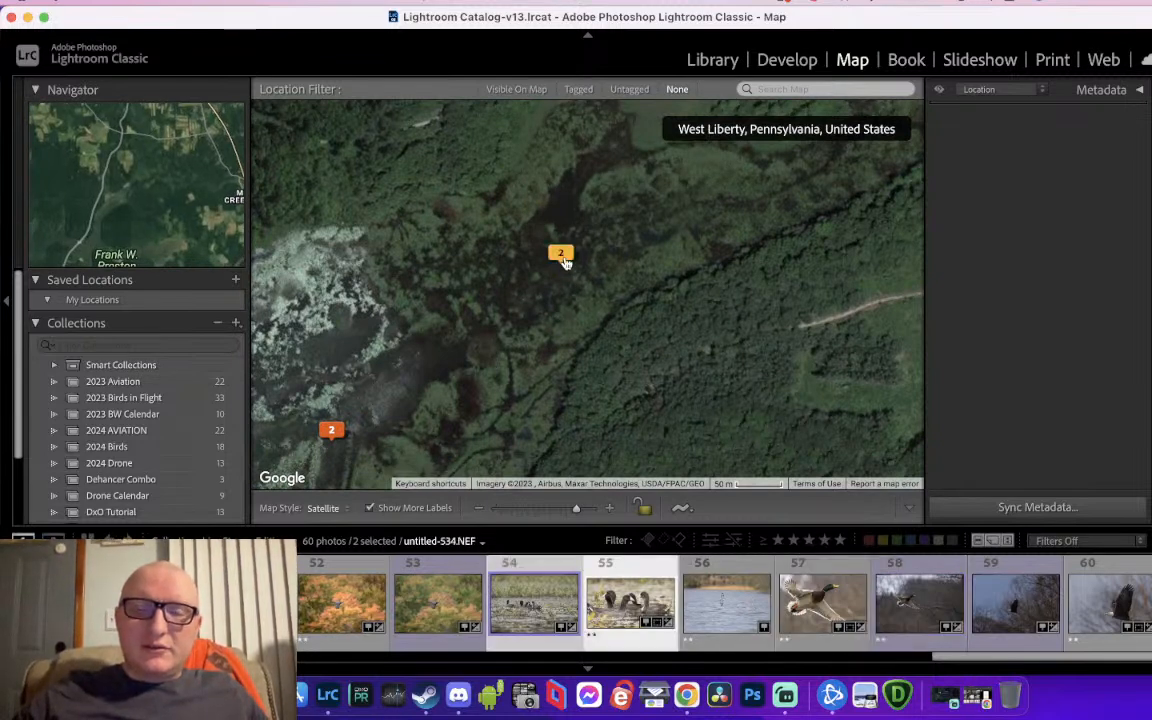
mouse_move(563, 256)
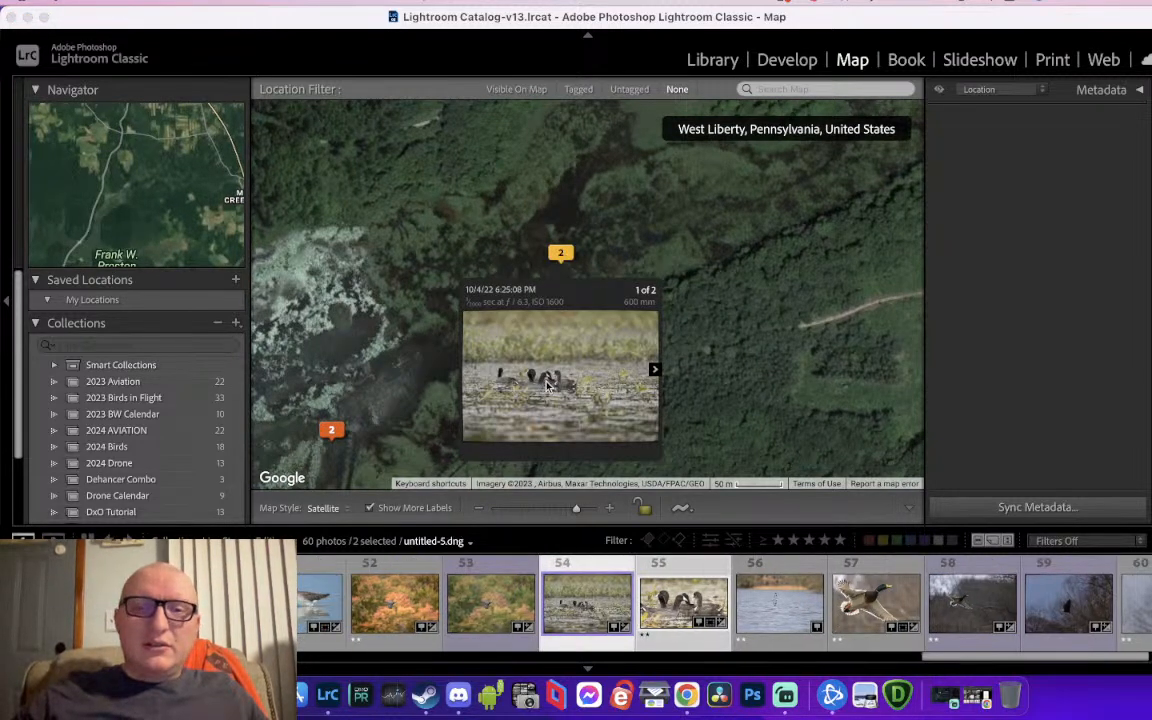
Select the crane photo untitled-3.dng, number 16 in the collection, and open it for developing
scroll(480, 605, up, 10)
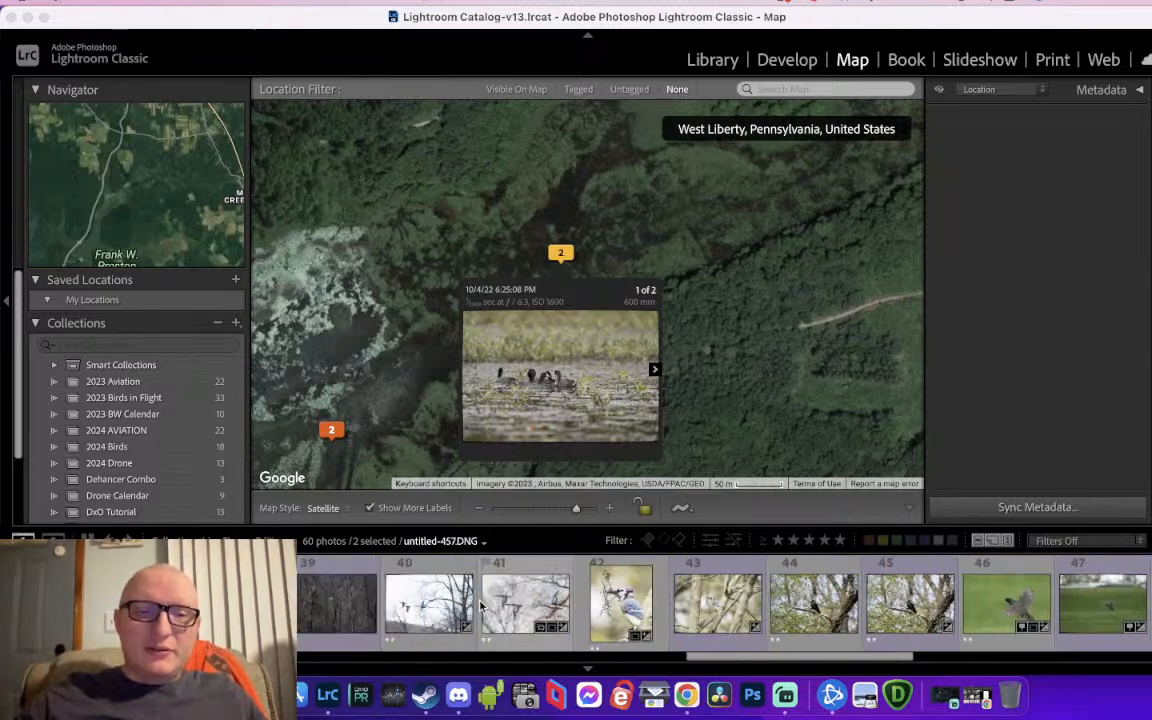
scroll(480, 605, up, 12)
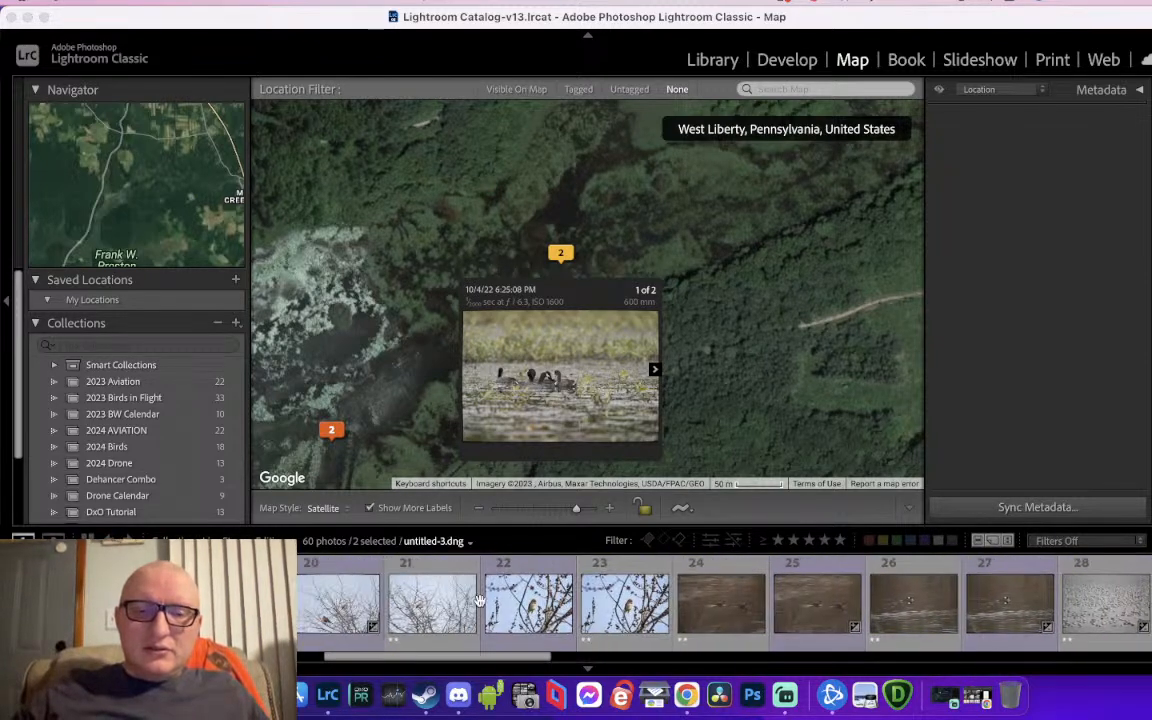
scroll(480, 605, down, 1)
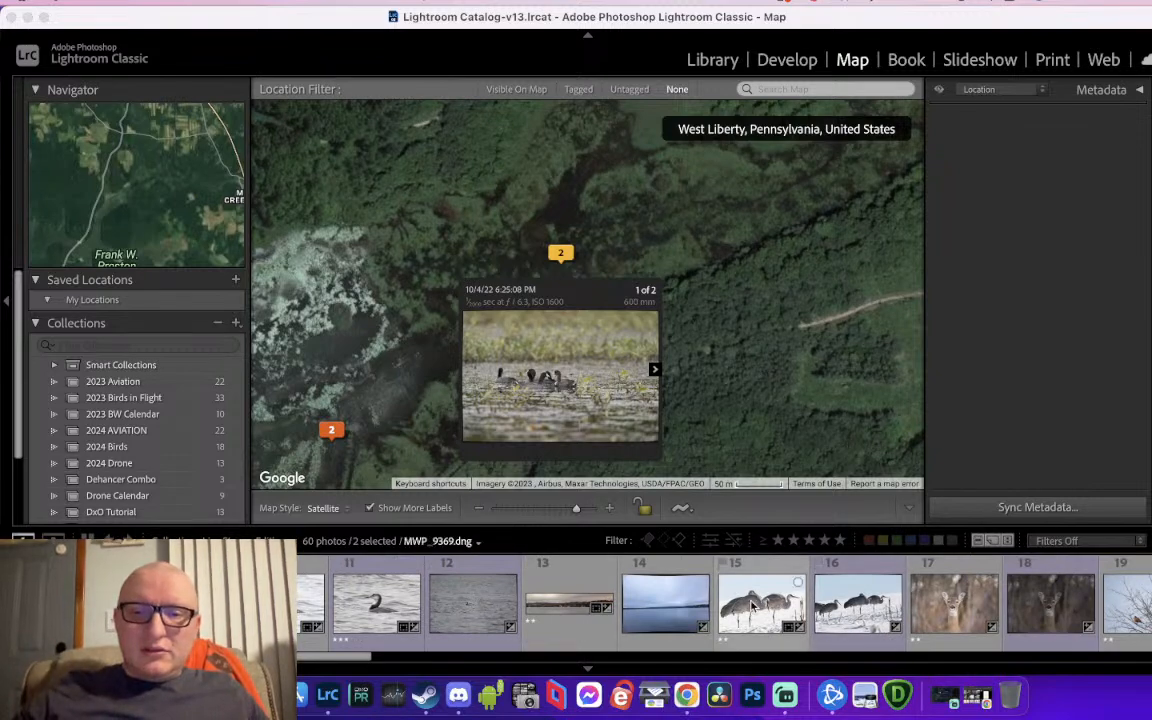
click(856, 605)
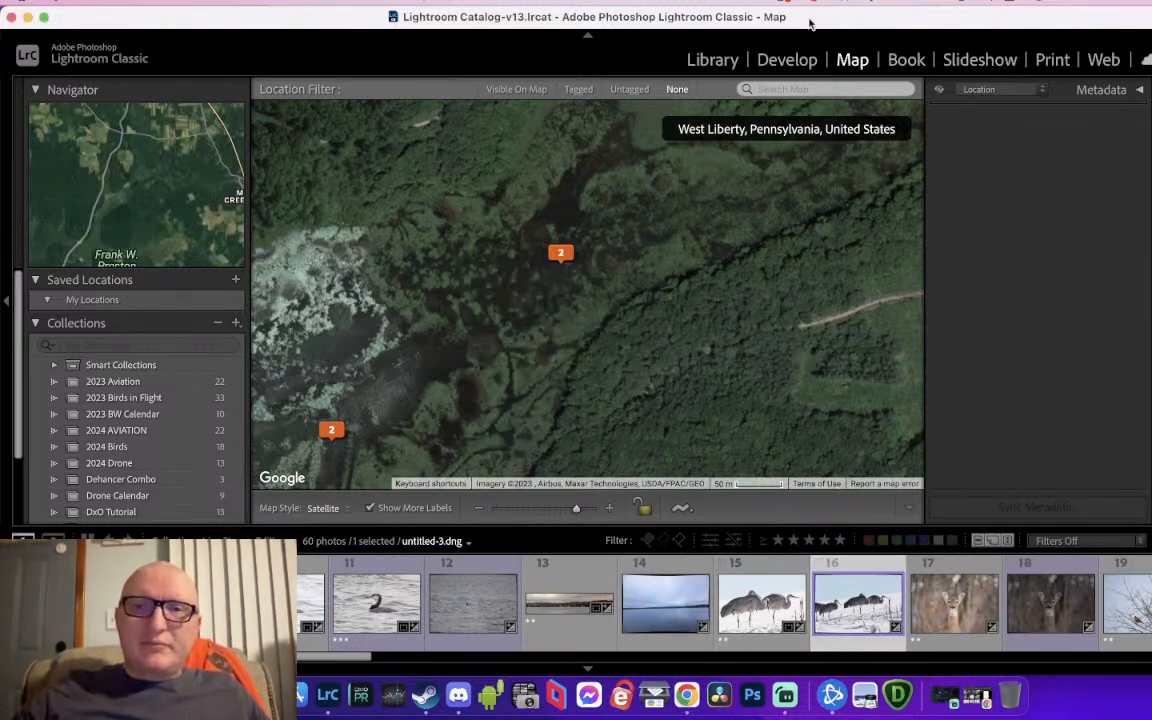
click(787, 59)
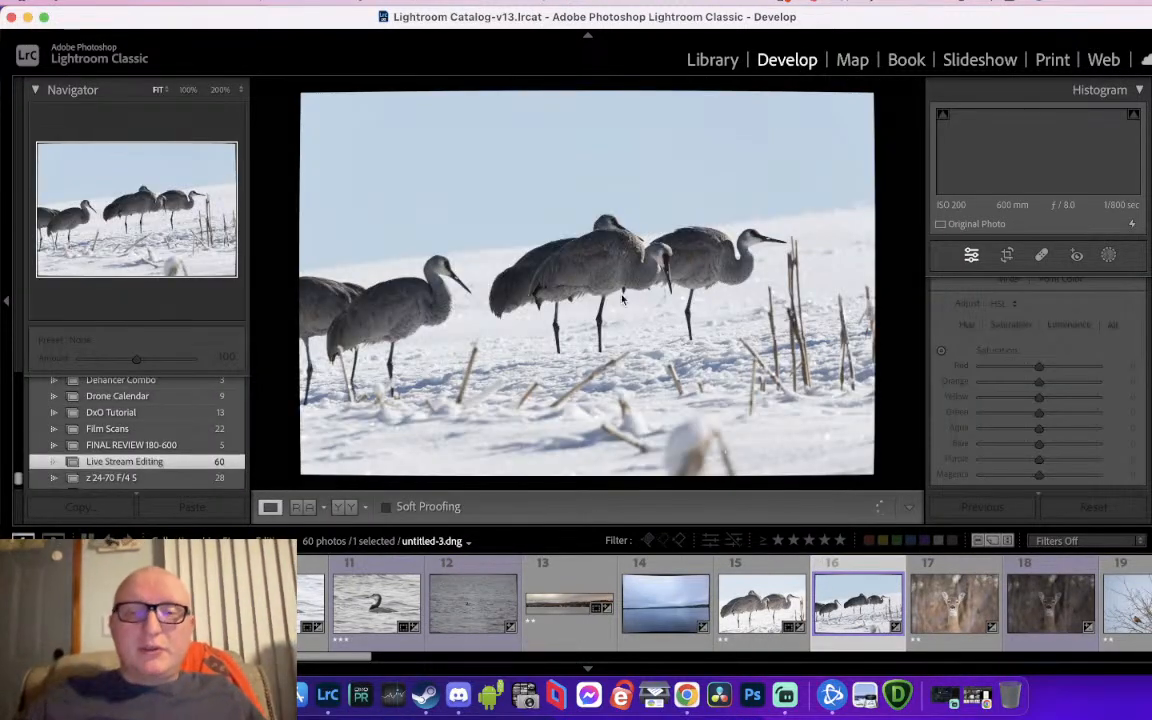
Inspect the cranes' heads and feathers in untitled-3.dng at 200% and then the right-hand group at 100%
click(664, 260)
drag(729, 286, 621, 318)
drag(713, 292, 518, 299)
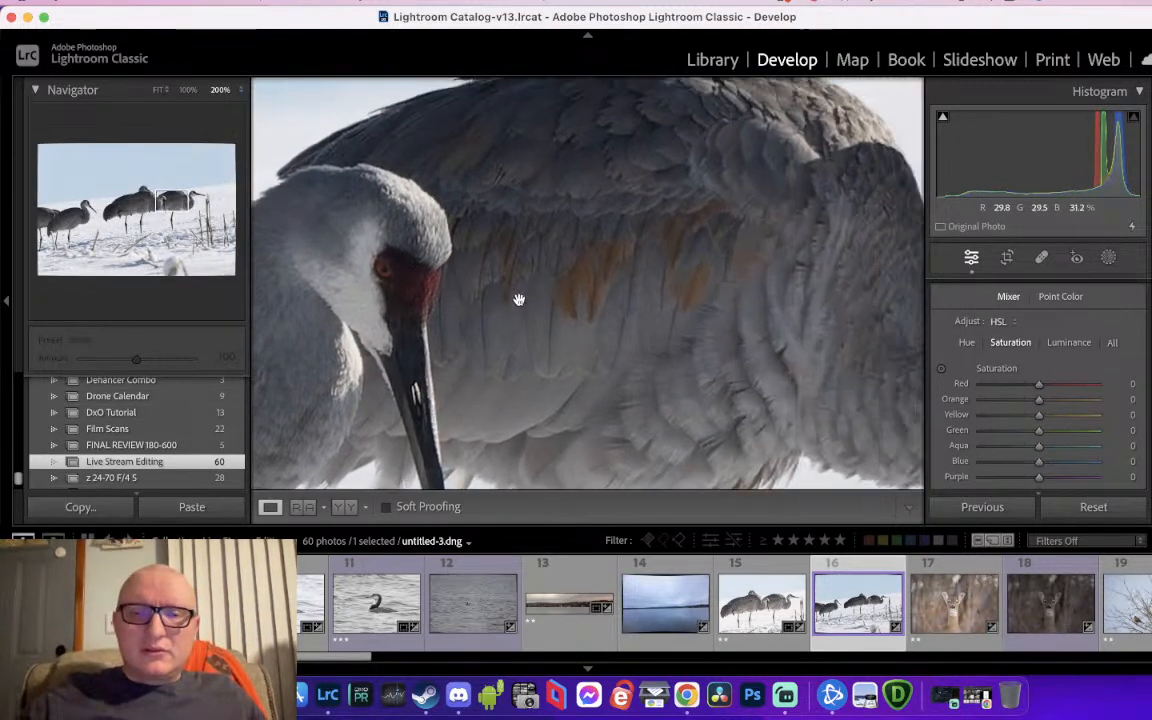
drag(716, 283, 580, 357)
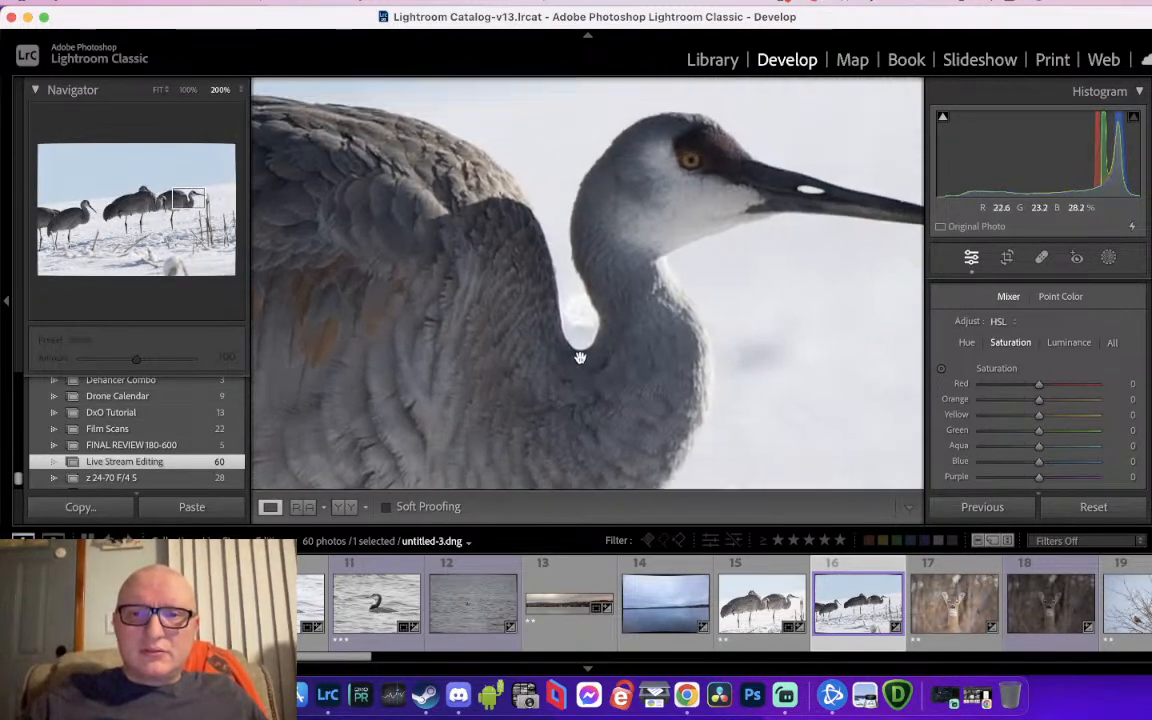
click(631, 320)
click(481, 296)
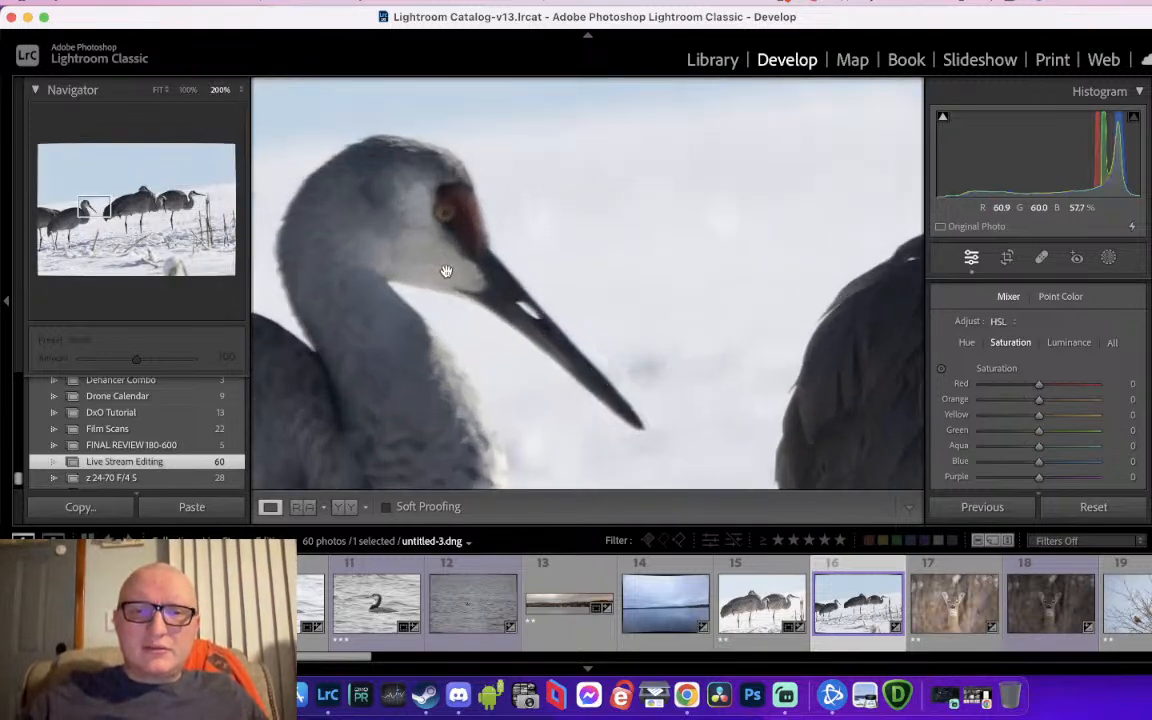
click(579, 257)
click(686, 262)
key(super+minus)
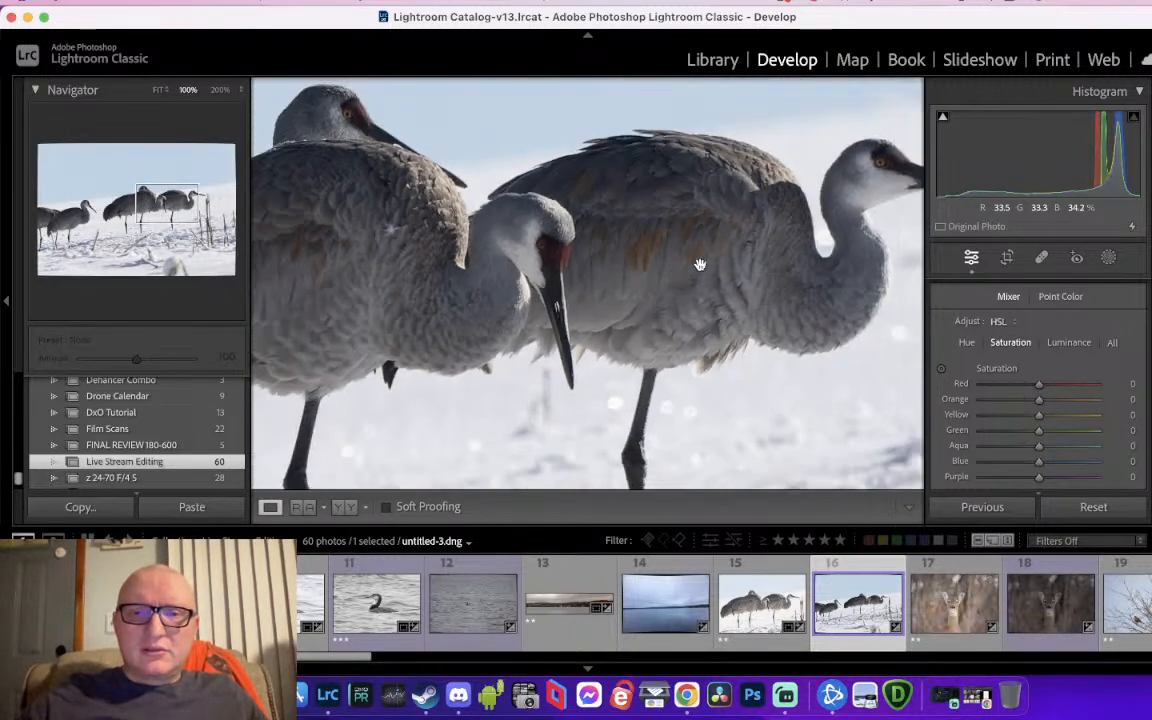
Crop untitled-3.dng to the rightmost crane and its neighbour's lowered head, keeping the original aspect ratio
click(1008, 260)
drag(870, 98, 712, 222)
drag(610, 299, 354, 452)
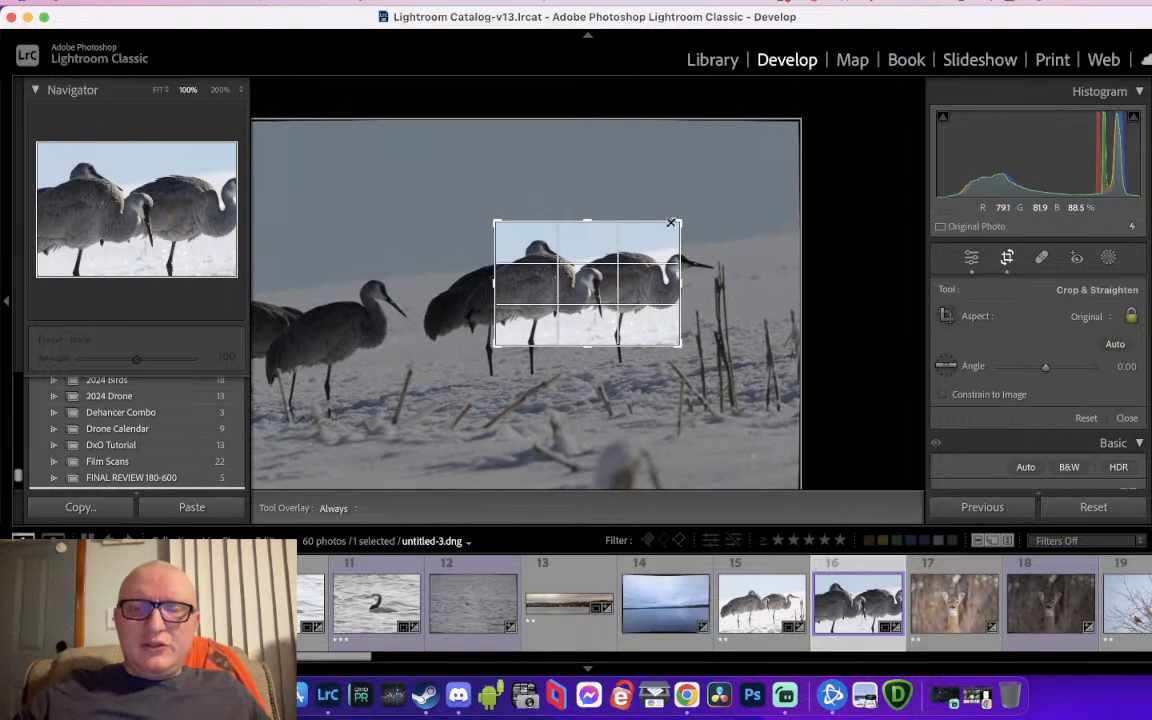
drag(606, 313, 622, 284)
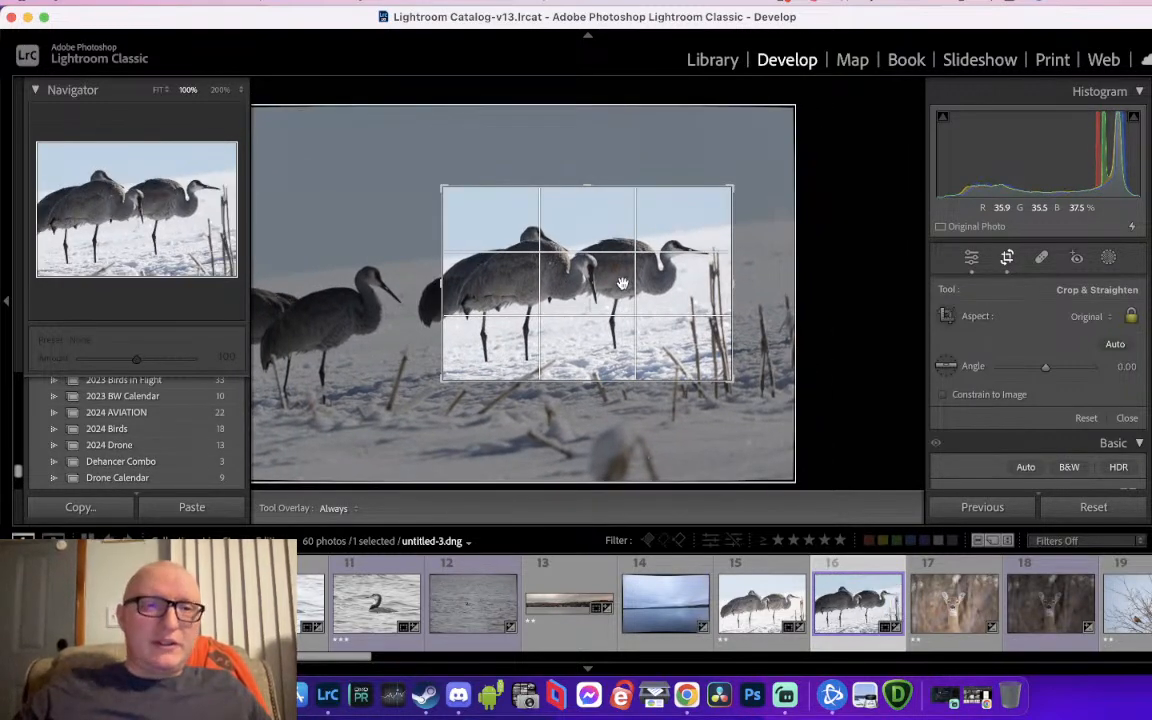
drag(727, 188, 650, 242)
drag(607, 303, 491, 378)
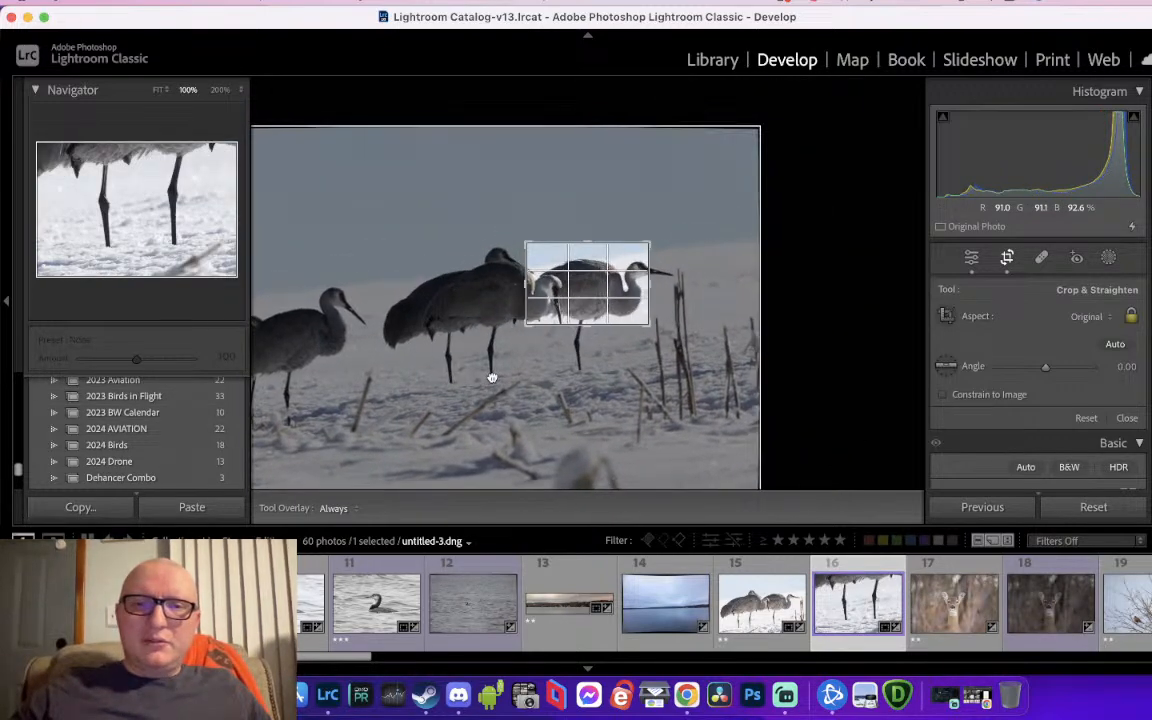
drag(648, 323, 668, 338)
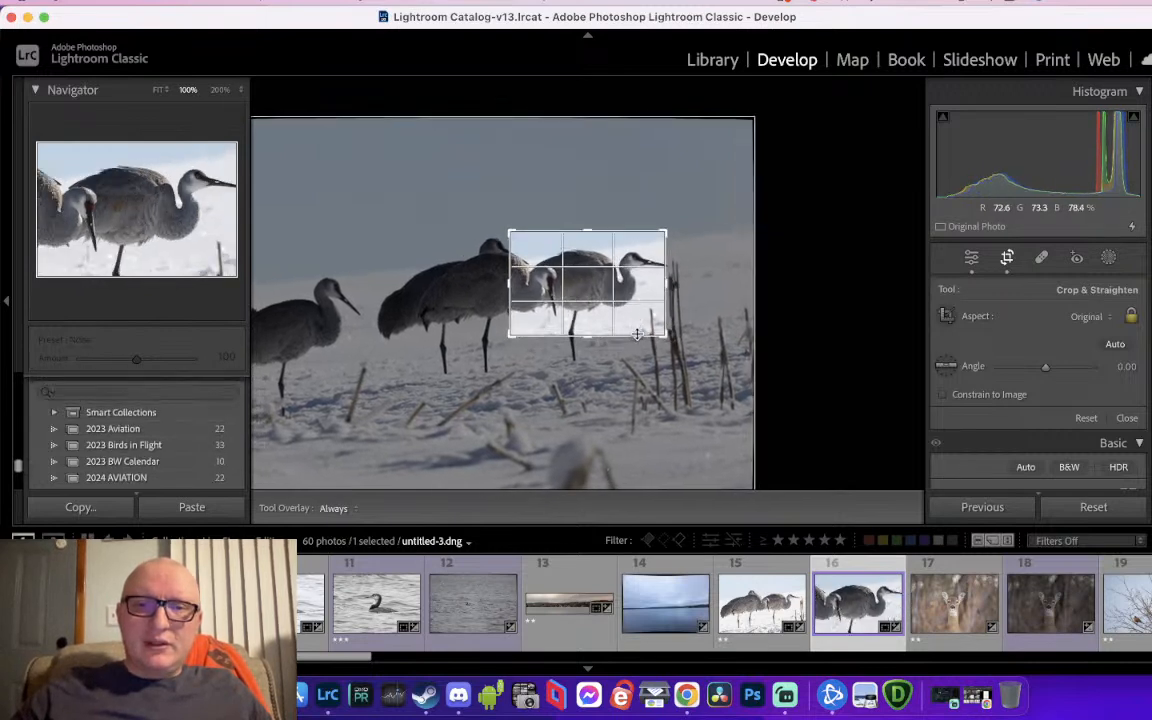
drag(640, 334, 645, 341)
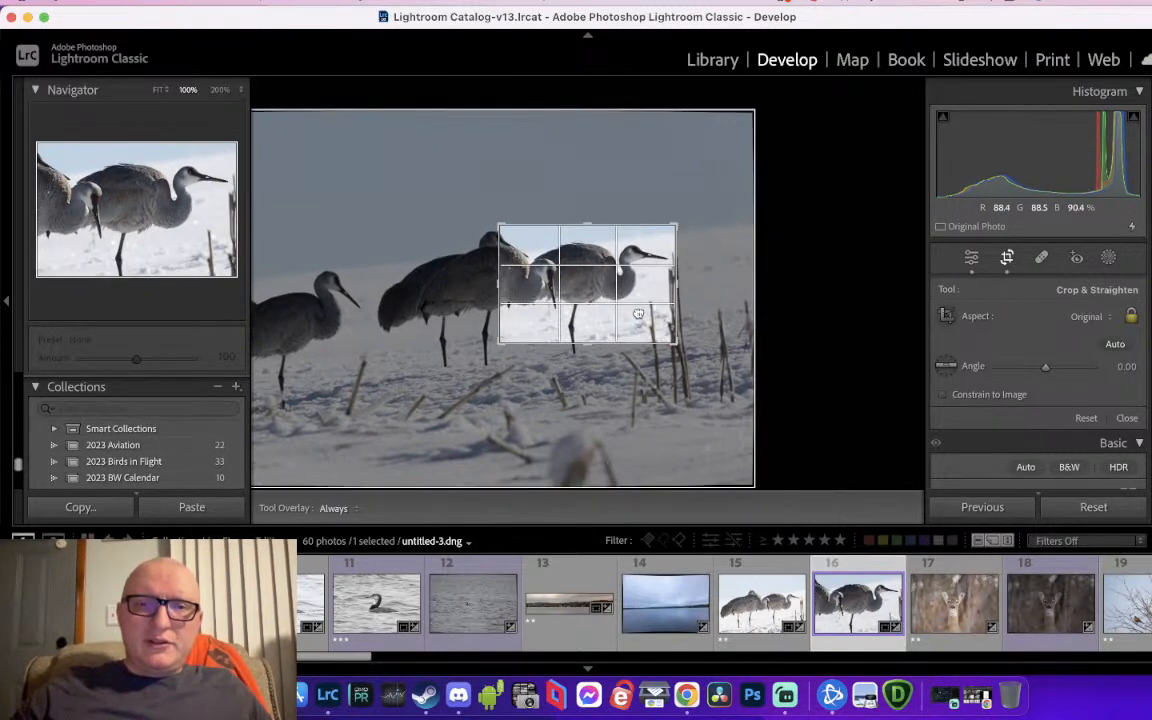
key(Return)
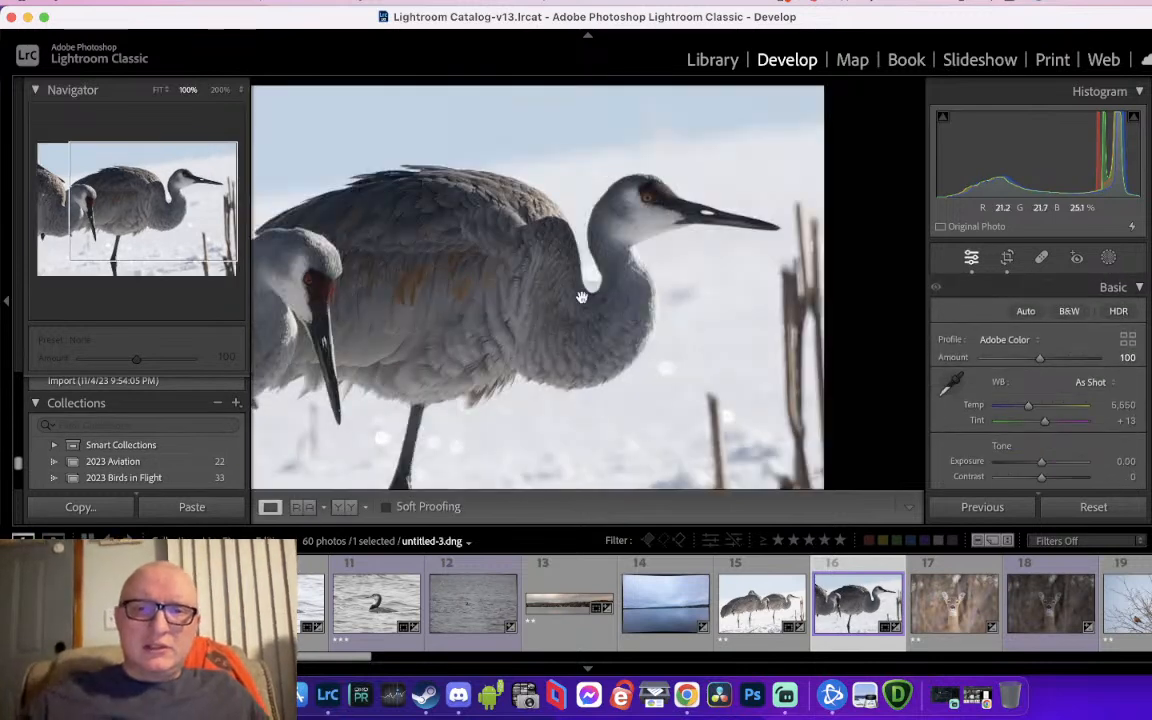
Fit the cropped crane photo in the view and brighten it through the histogram, raising Highlights to 26
click(503, 289)
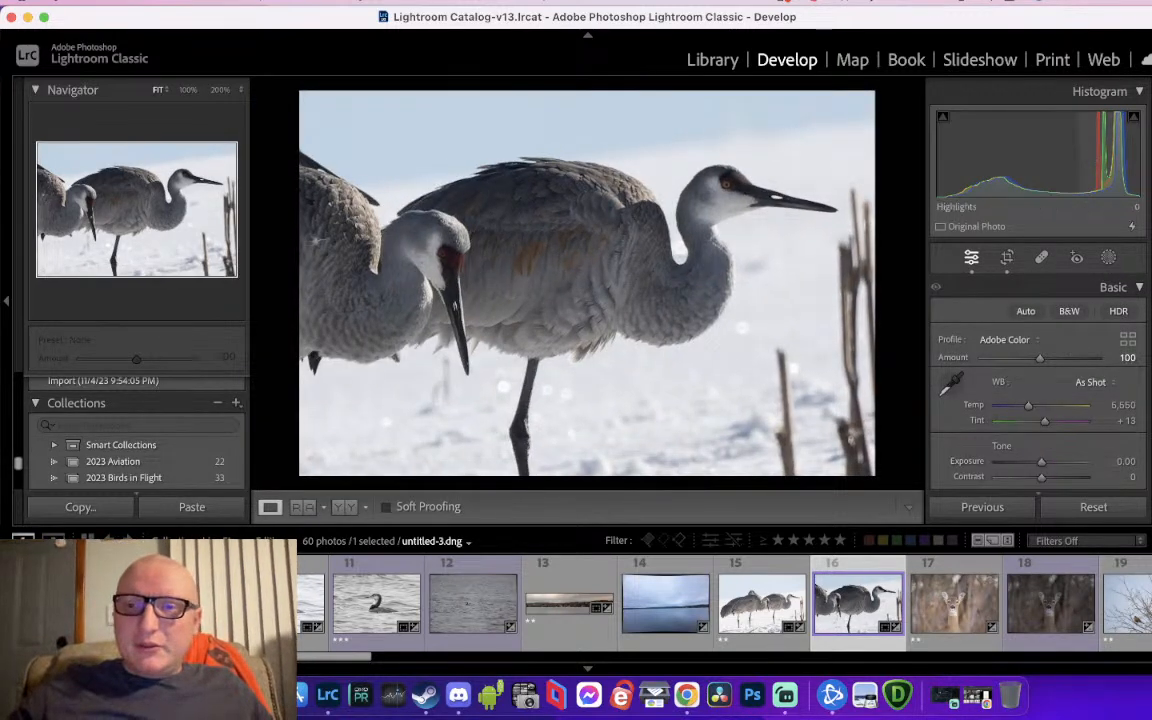
drag(1070, 153, 1008, 255)
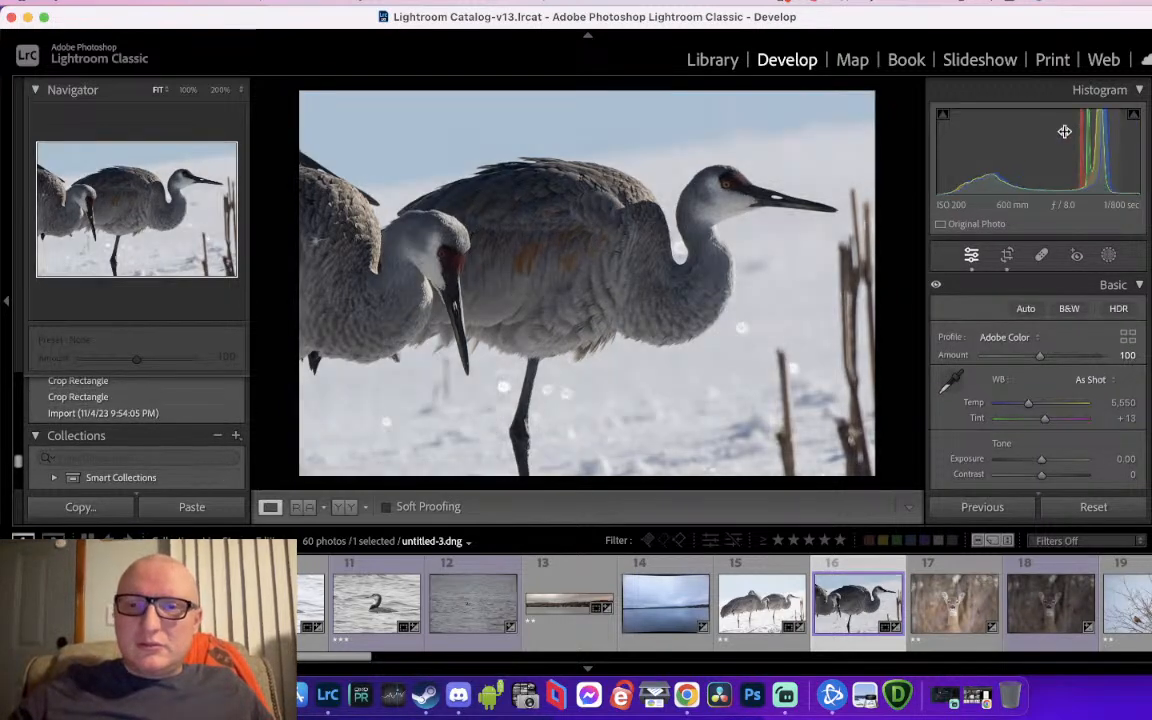
key(super+z)
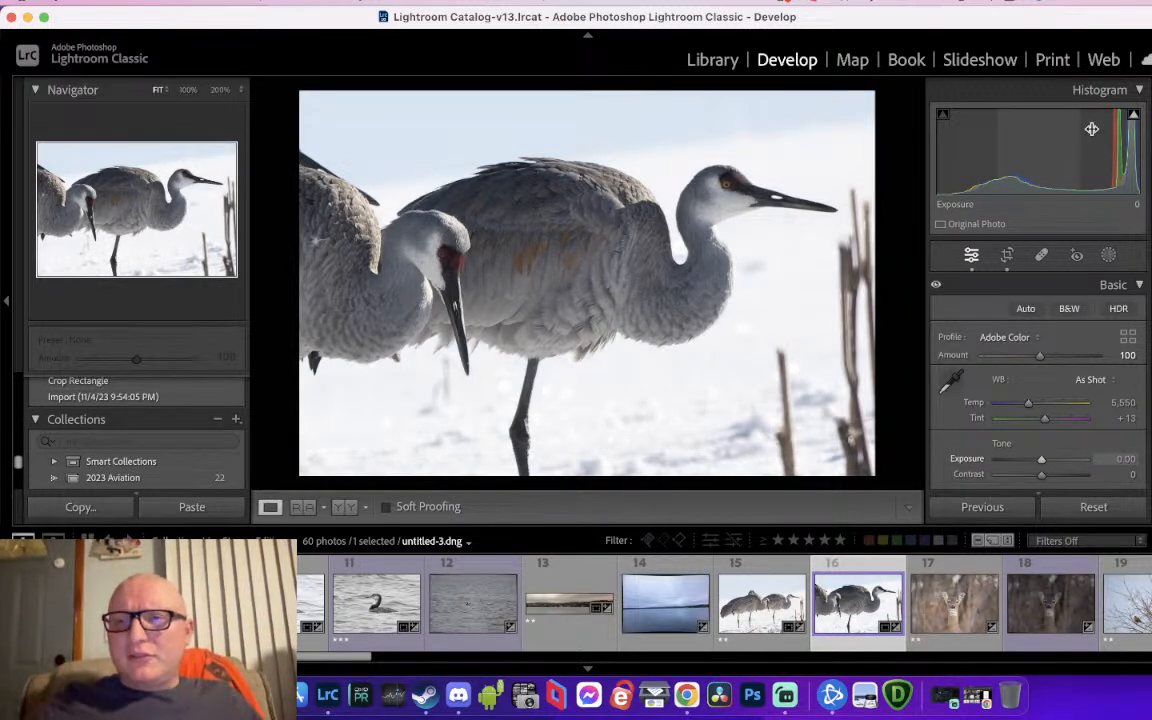
Mask the cranes as subject and set Exposure 0.28, Contrast 20, Highlights -4, Shadows -2, Whites -13 and Temp 12
click(1108, 256)
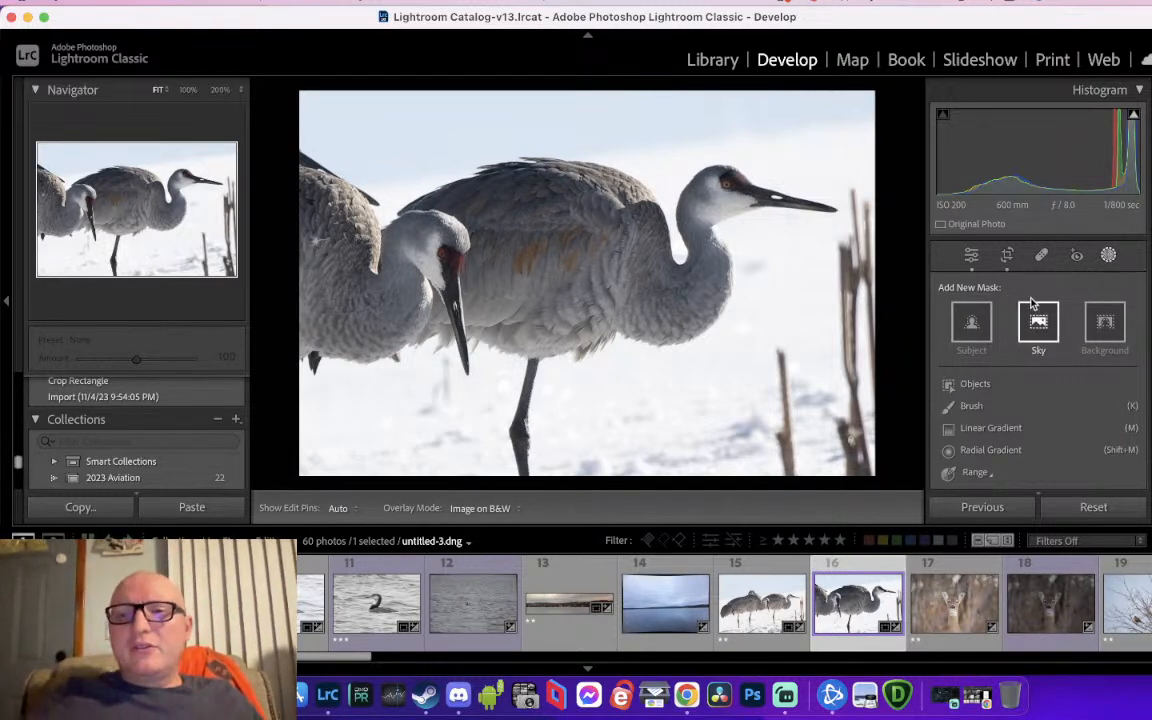
click(971, 322)
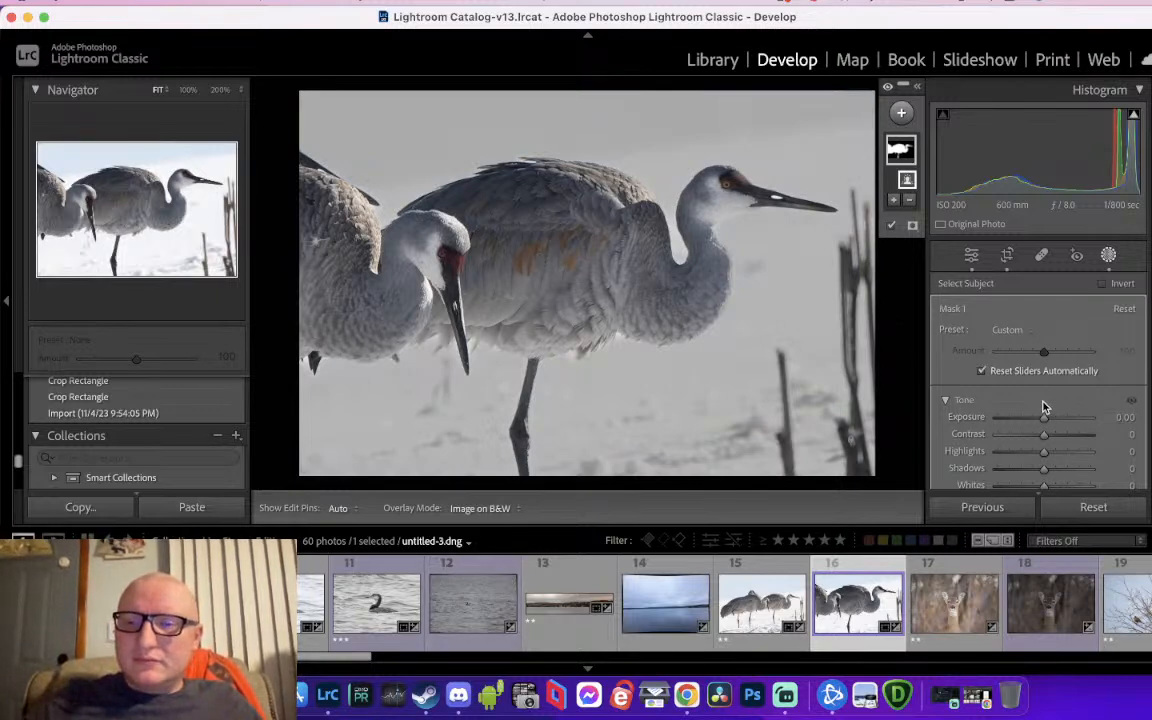
mouse_move(1045, 418)
mouse_down()
mouse_move(1057, 422)
mouse_move(1045, 421)
mouse_move(1046, 437)
mouse_move(1054, 432)
mouse_move(1039, 430)
mouse_move(1039, 450)
mouse_move(1052, 432)
mouse_up()
scroll(1047, 420, down, 1)
scroll(1043, 433, down, 1)
scroll(1043, 449, down, 3)
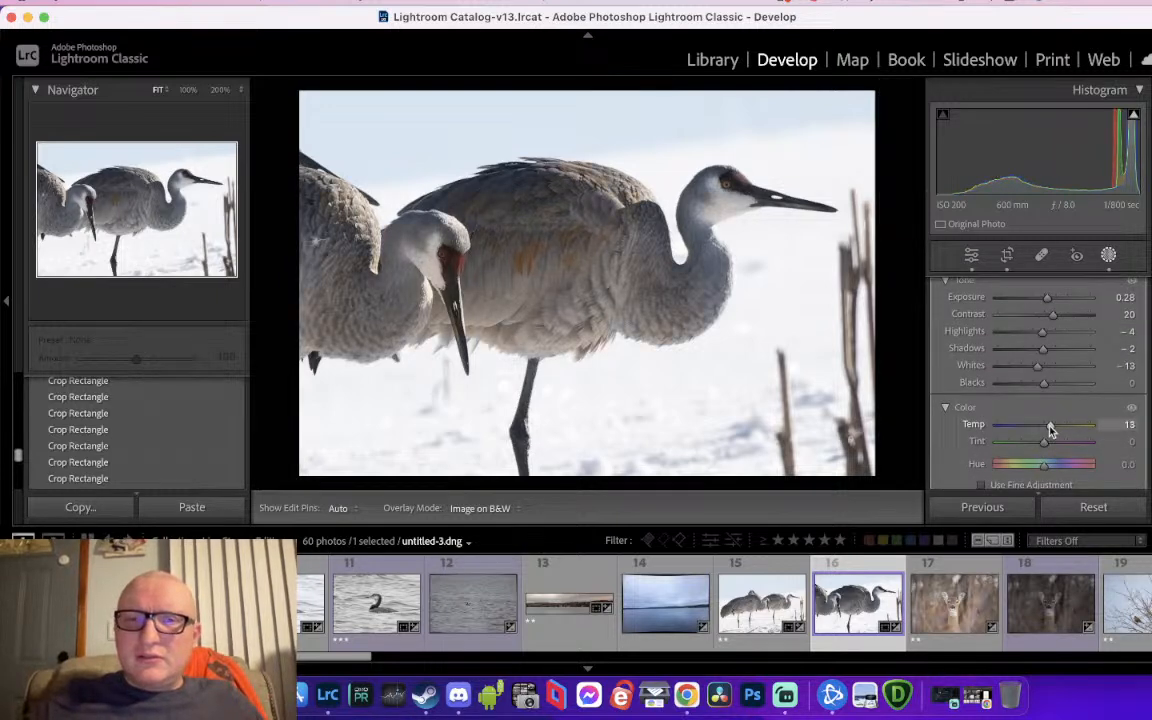
scroll(1050, 430, down, 5)
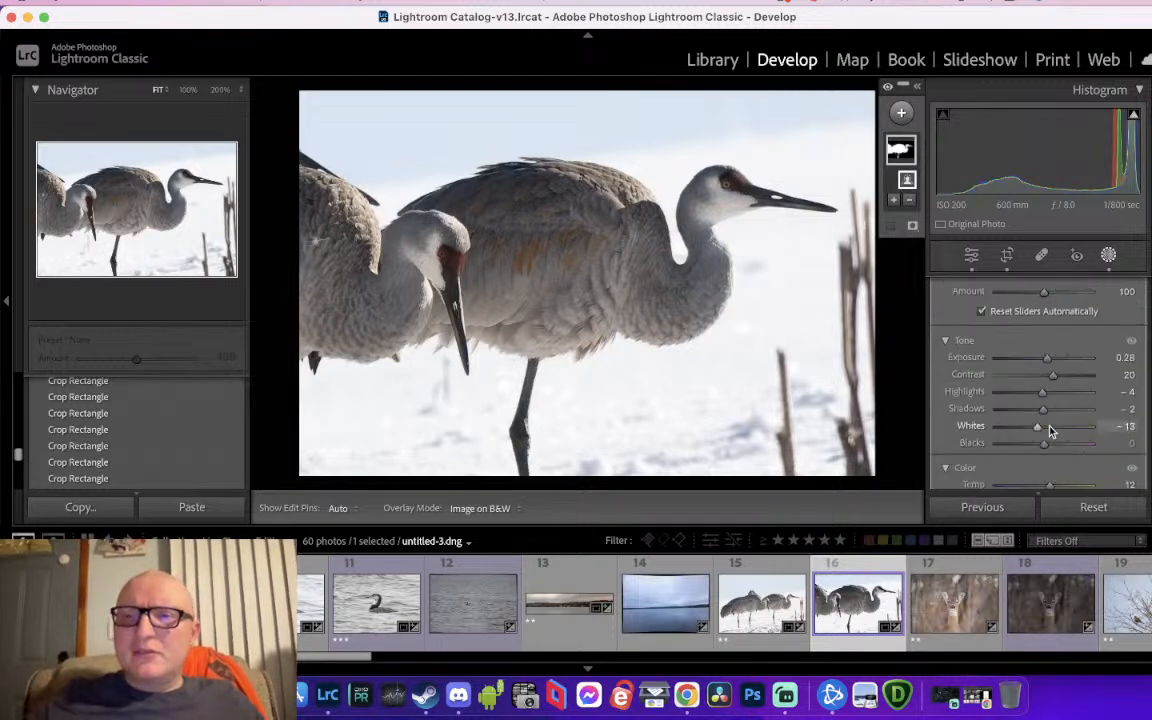
Add a second subject mask, invert it to cover the background, and set Contrast -68, Highlights -25, Whites 5 and Blacks -1
click(901, 114)
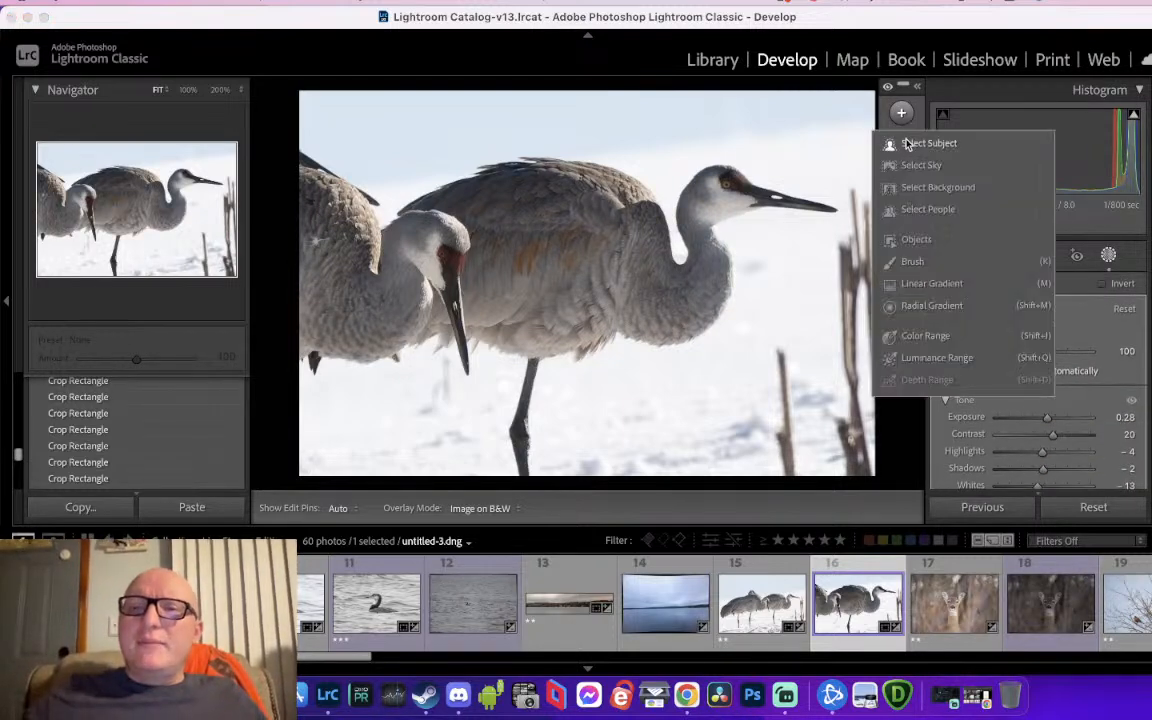
click(907, 145)
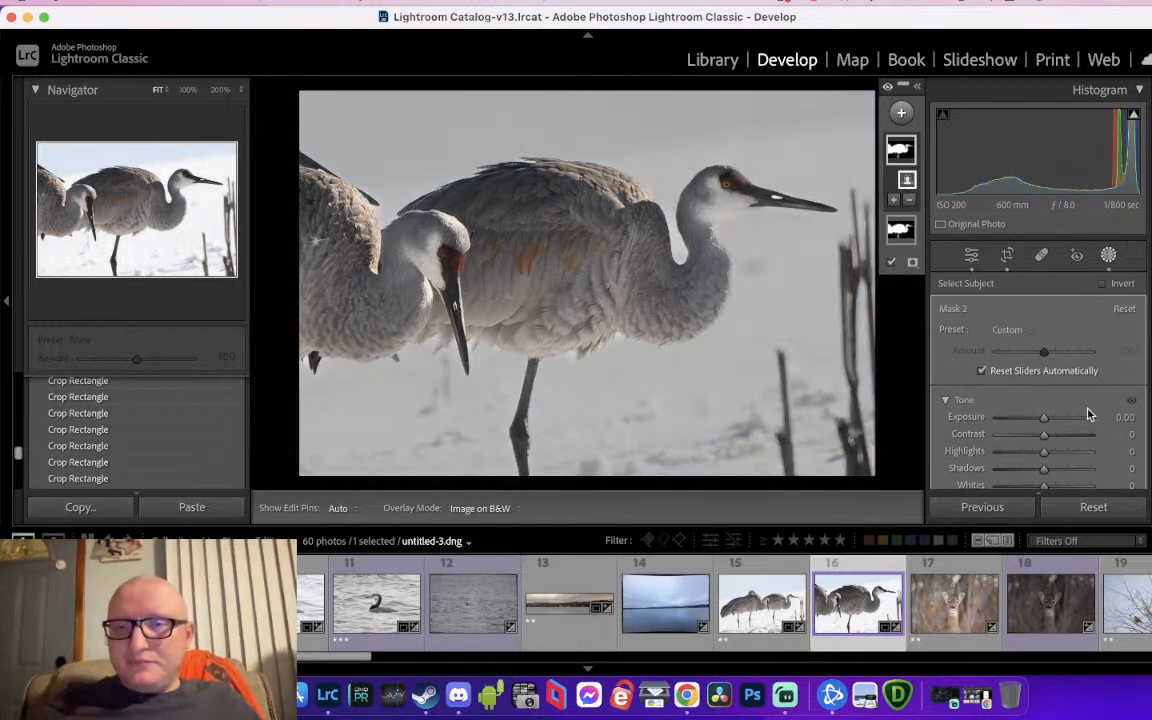
click(1110, 284)
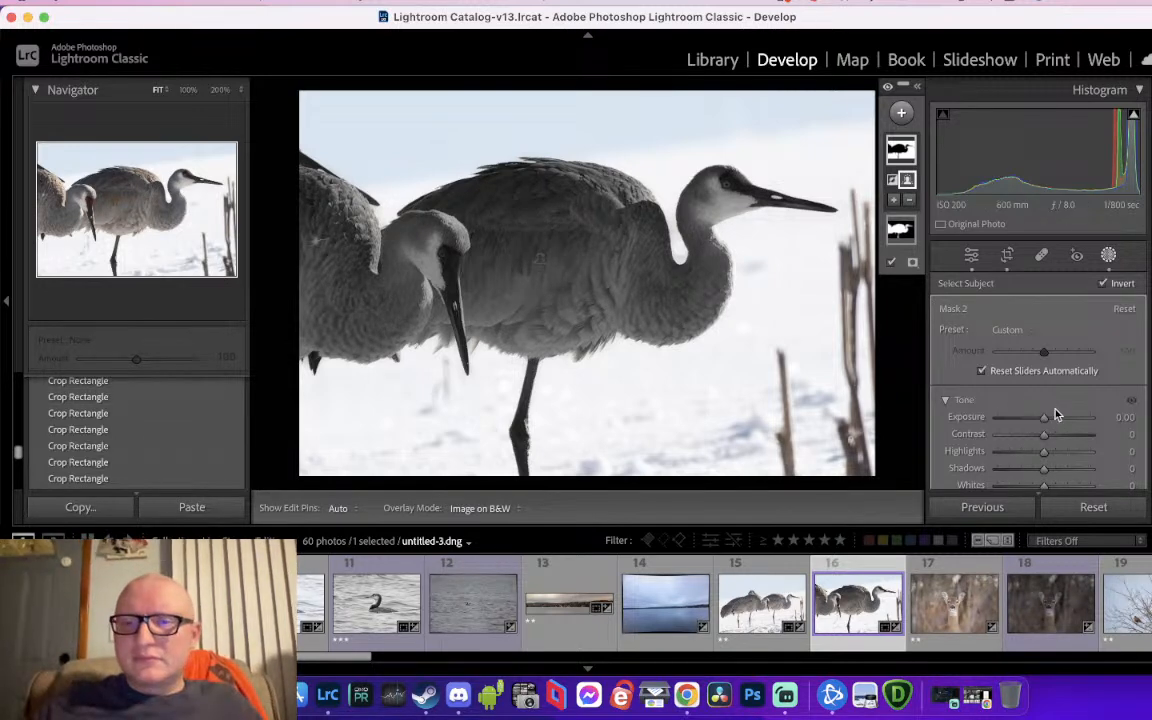
scroll(1061, 418, down, 2)
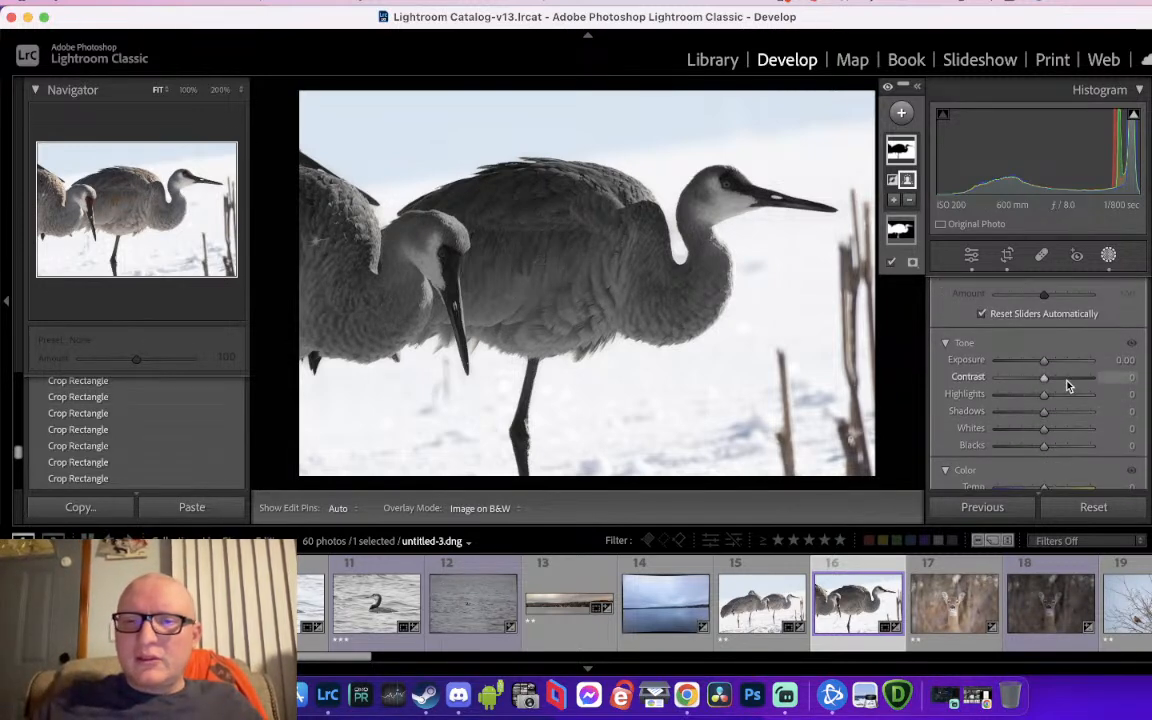
click(1068, 384)
drag(1068, 384, 1036, 402)
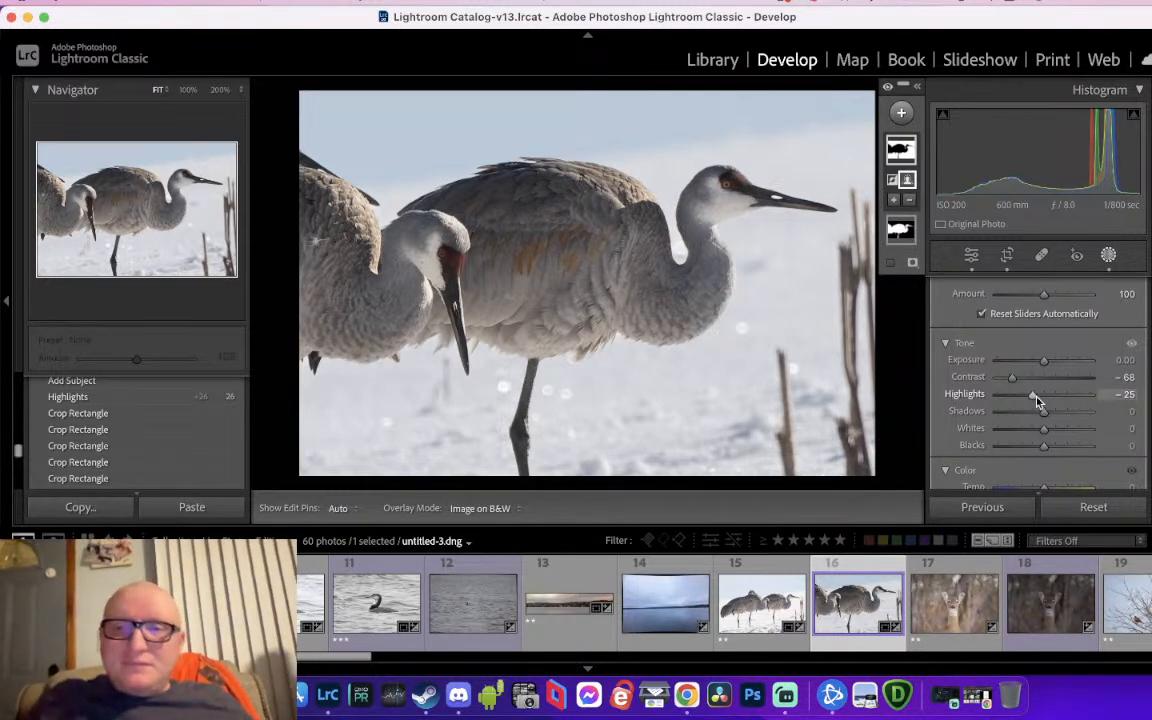
drag(1067, 418, 1035, 415)
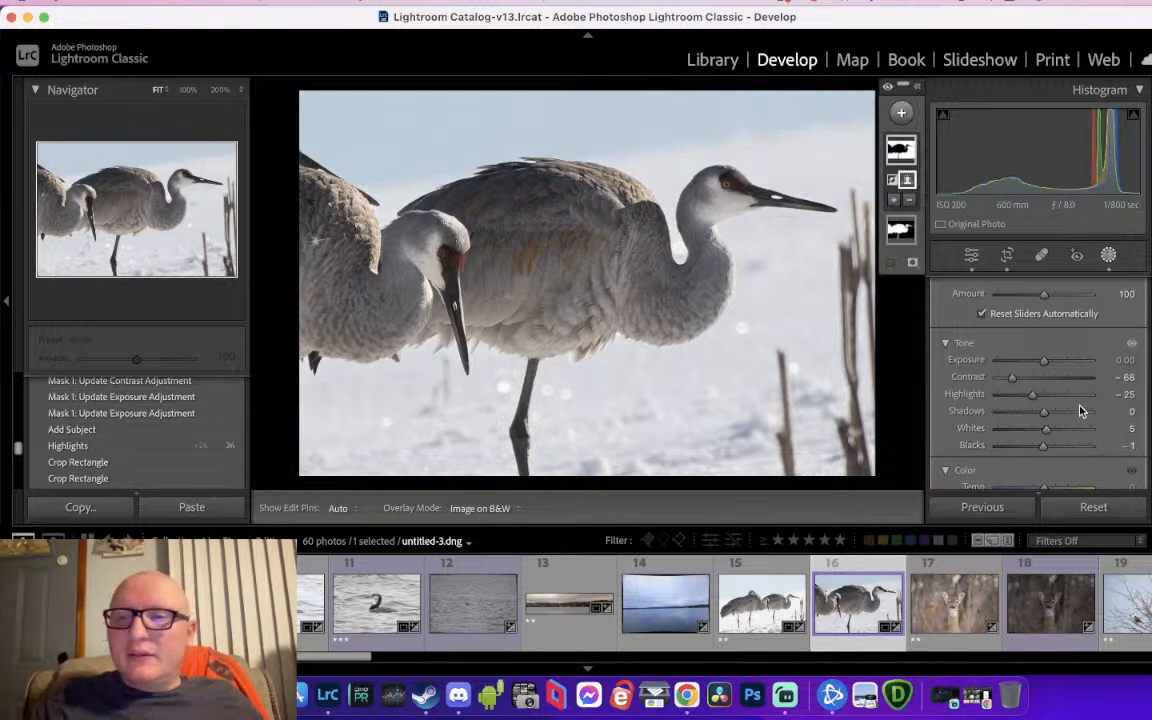
Examine the Color, Point Color and Curve settings of the background mask and the Effects and Detail settings of the crane mask
scroll(1080, 409, down, 2)
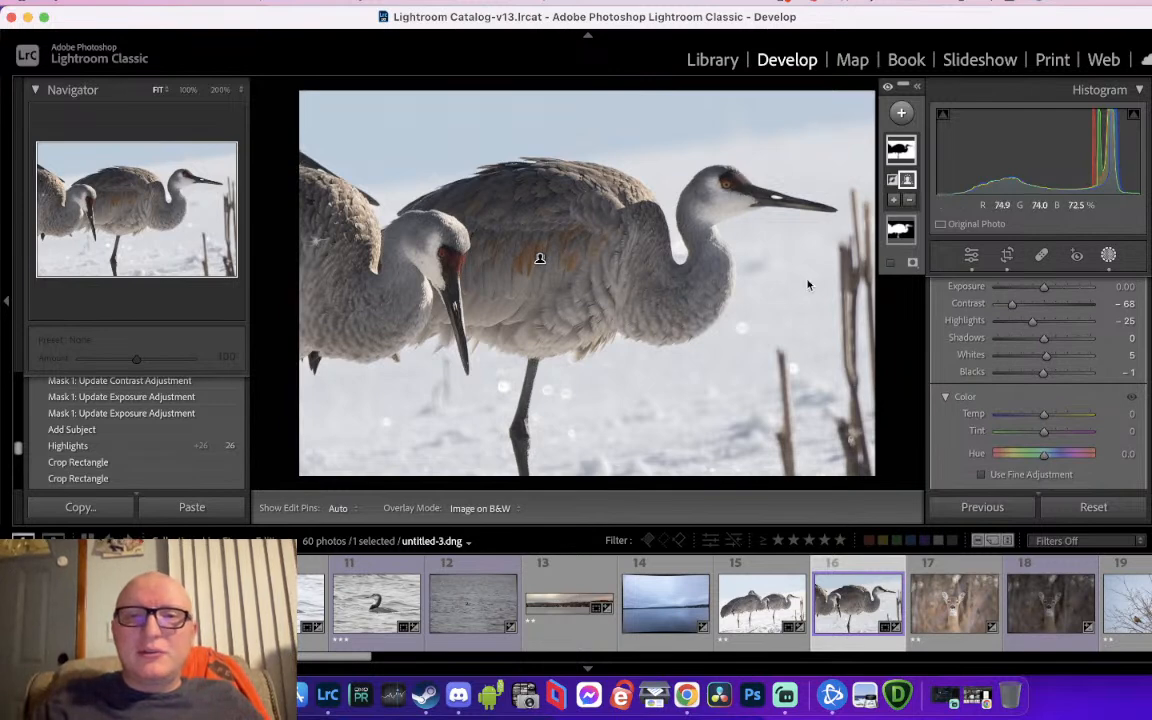
scroll(1055, 413, down, 1)
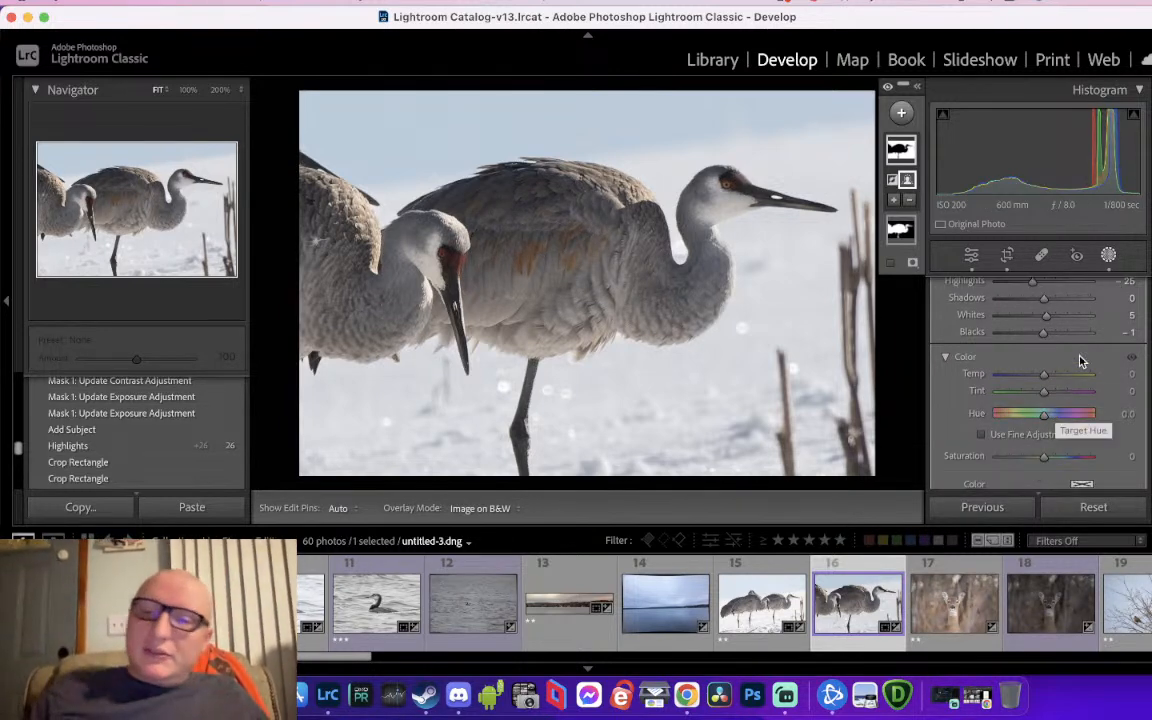
scroll(1080, 361, down, 3)
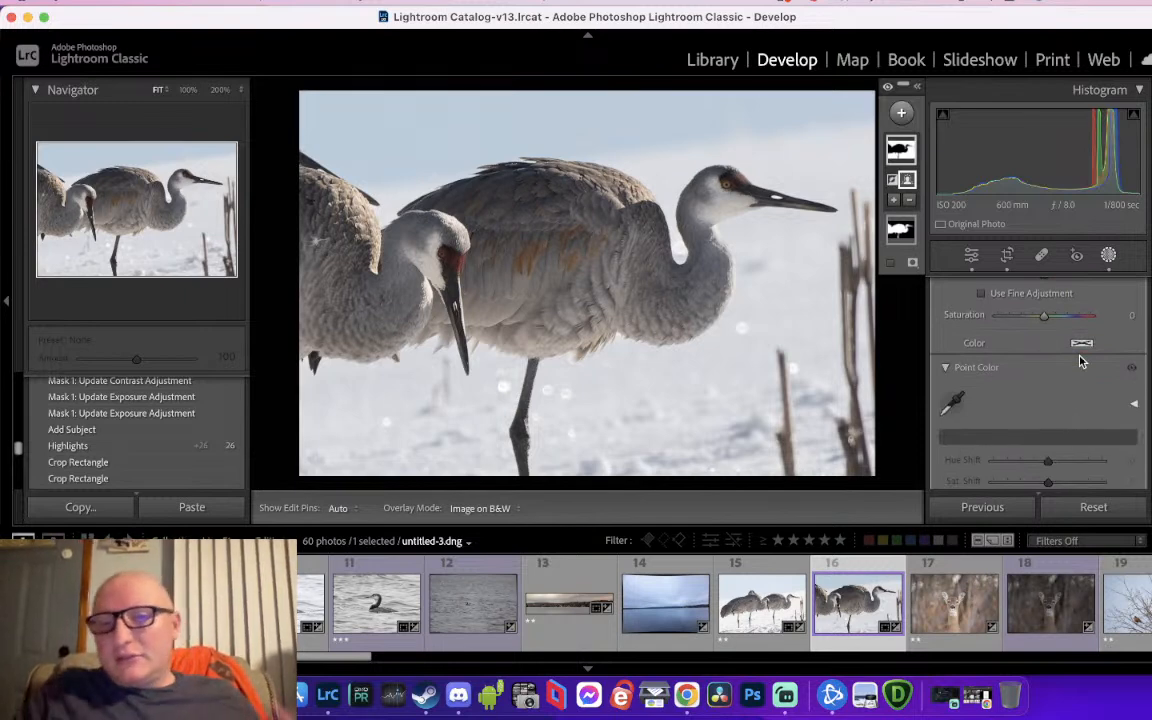
scroll(1080, 361, down, 2)
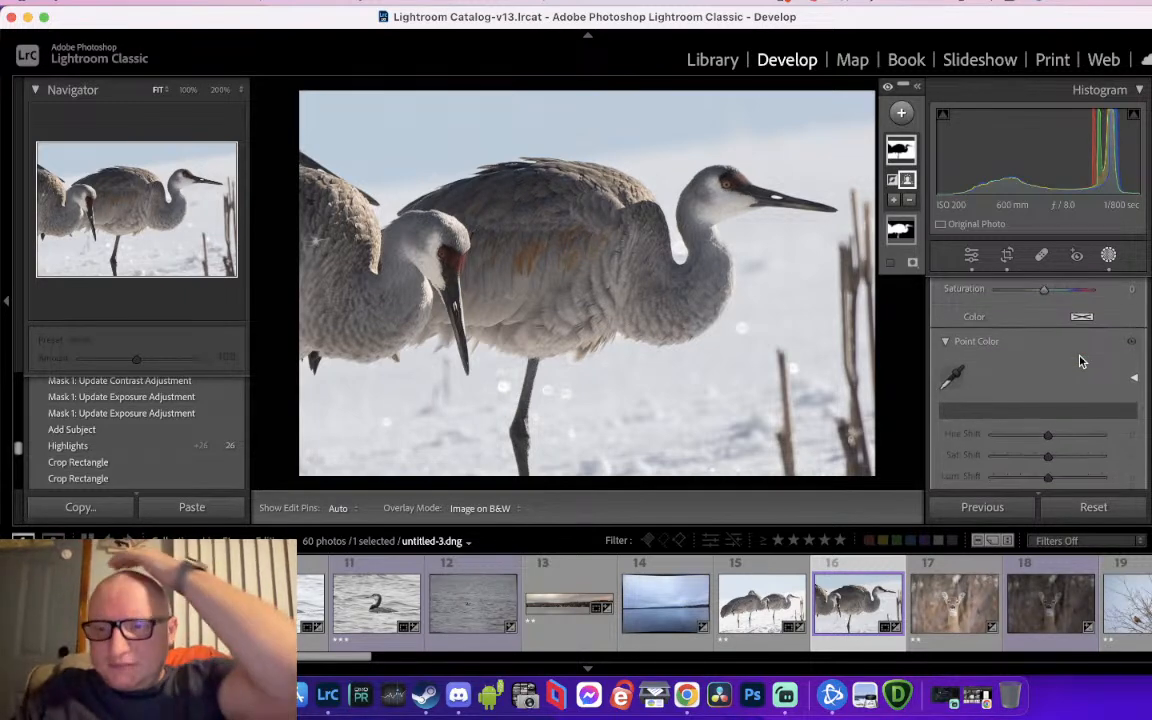
scroll(1080, 361, down, 5)
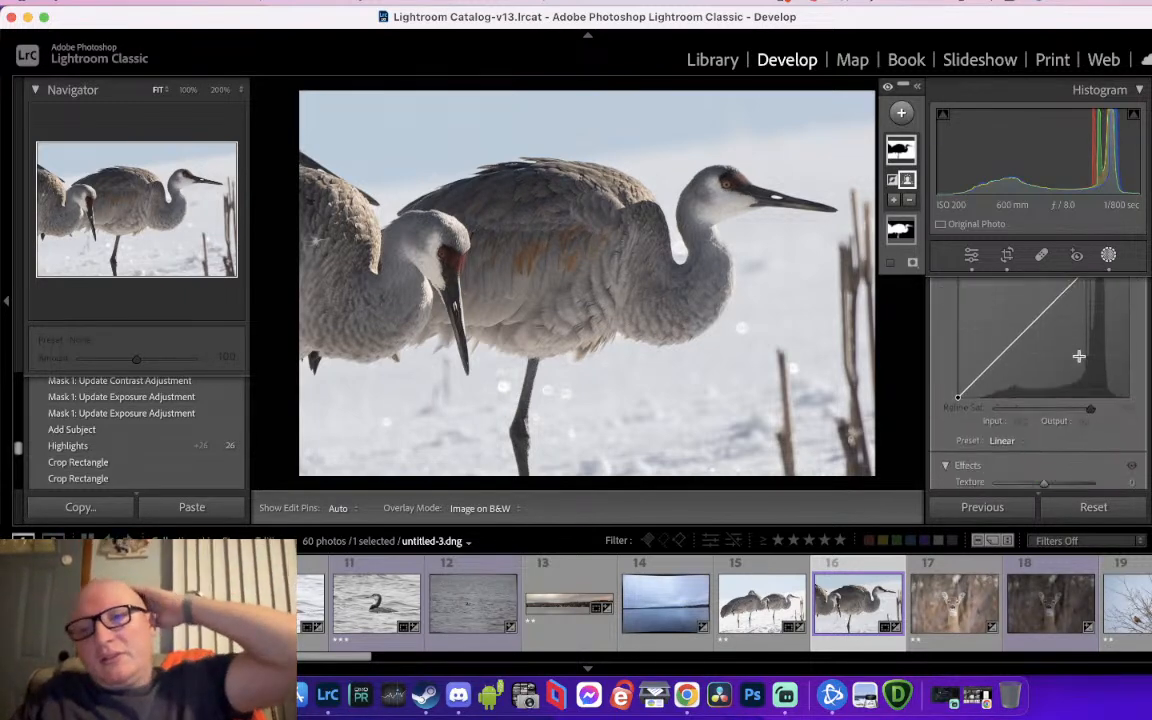
scroll(1080, 361, down, 1)
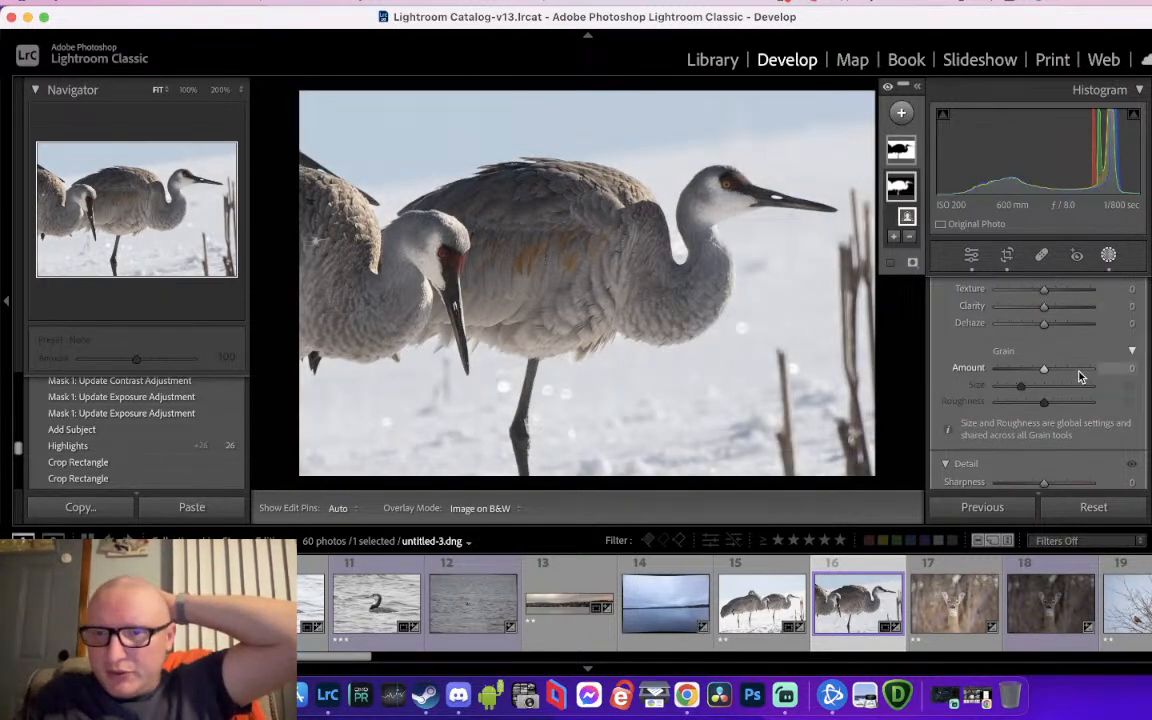
scroll(1080, 377, down, 2)
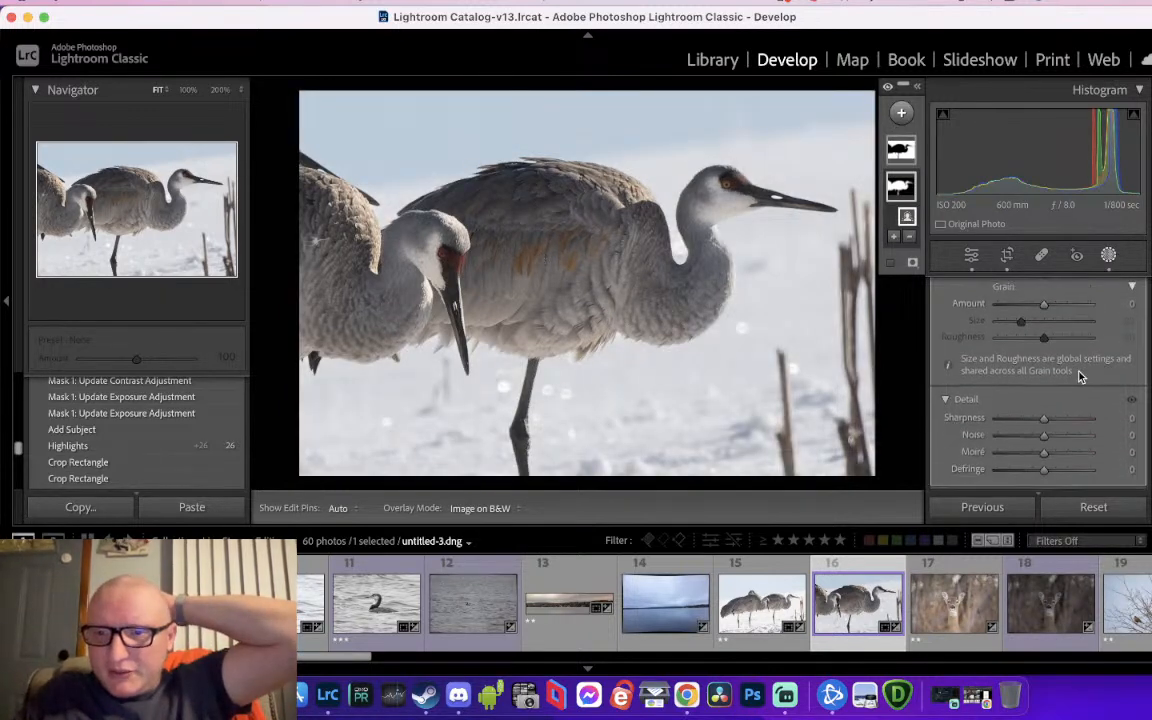
scroll(1080, 377, up, 3)
scroll(1078, 372, up, 3)
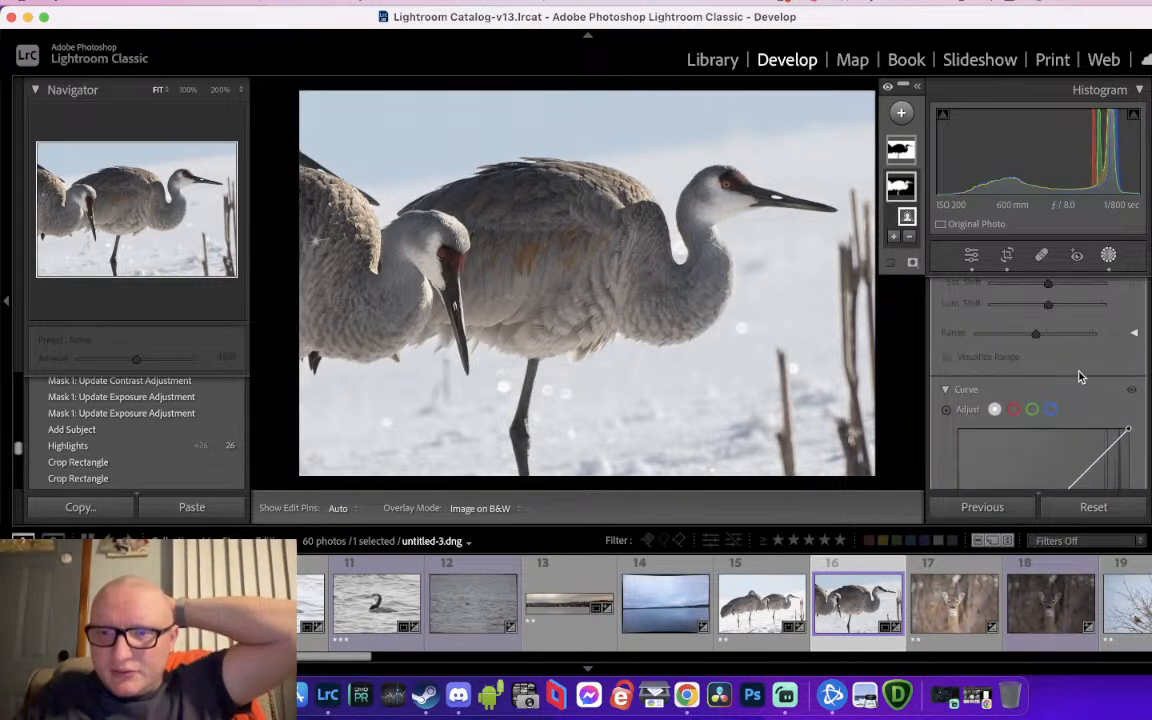
Try bending the red channel of the crane mask's curve and undo the curve changes
click(1013, 410)
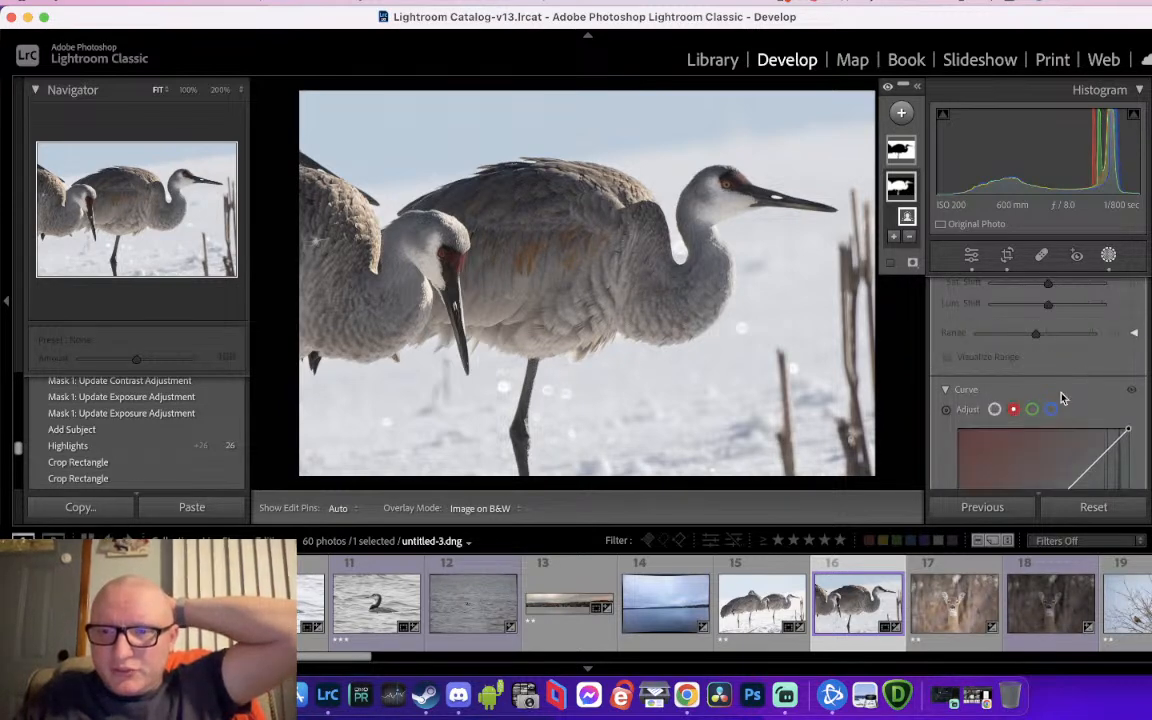
scroll(1040, 400, down, 2)
drag(1023, 430, 1021, 419)
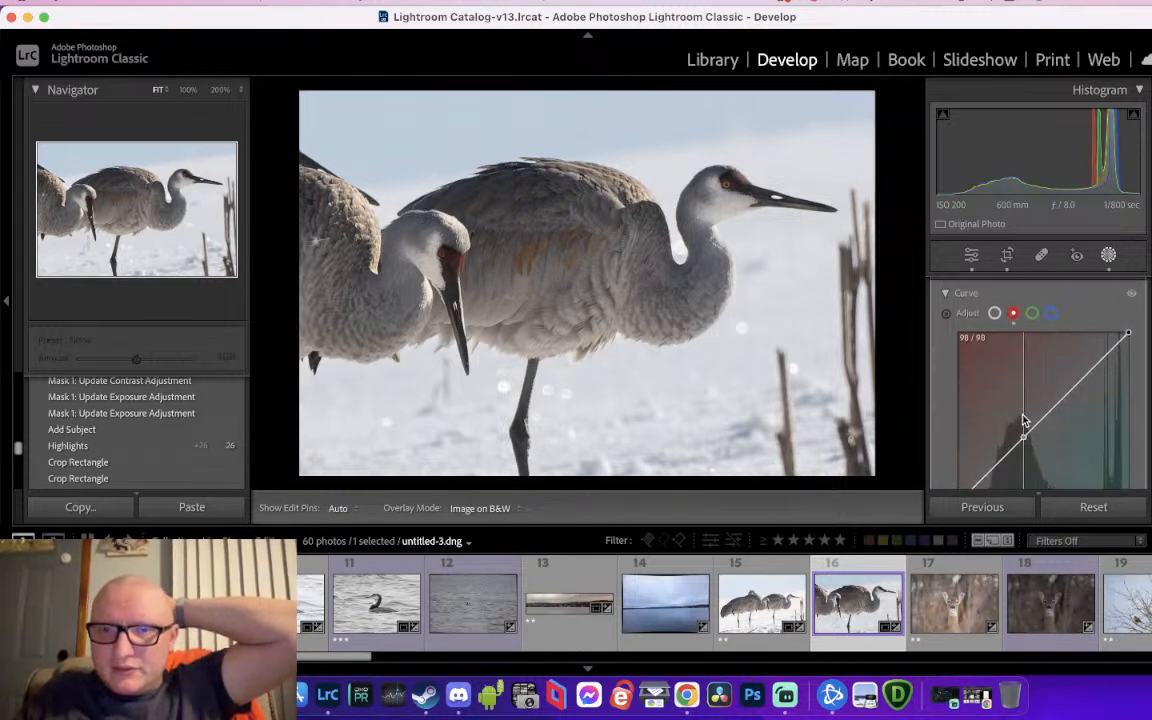
drag(1023, 419, 1036, 427)
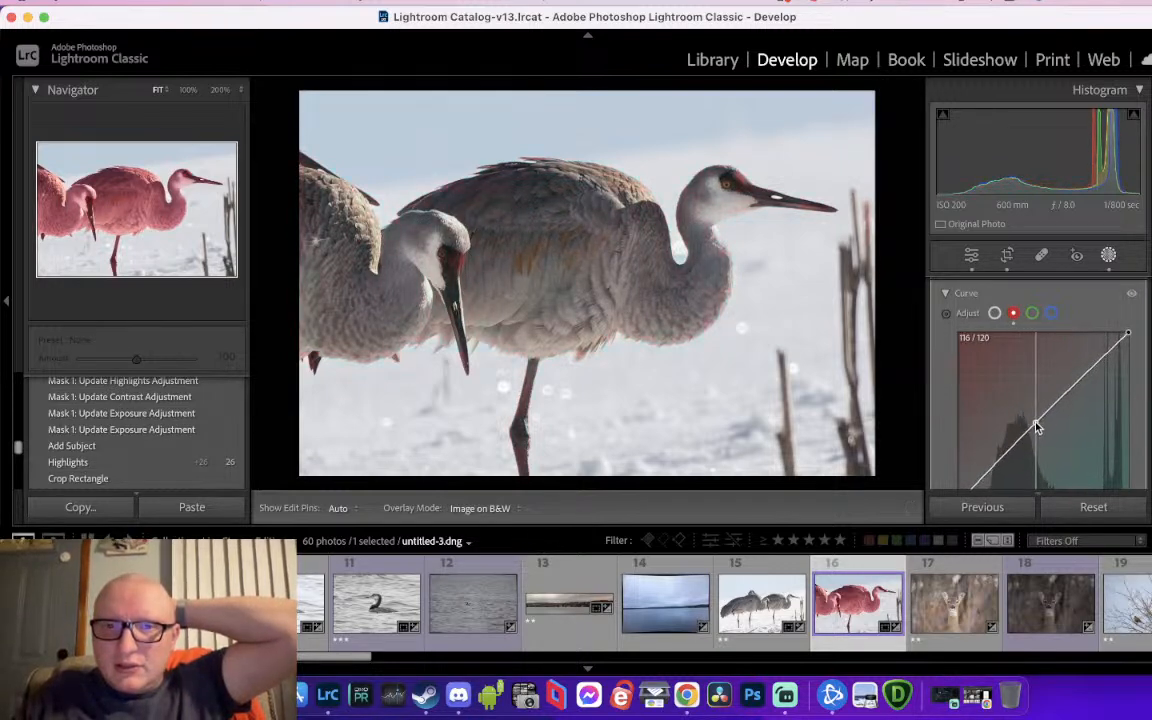
drag(1036, 427, 1036, 421)
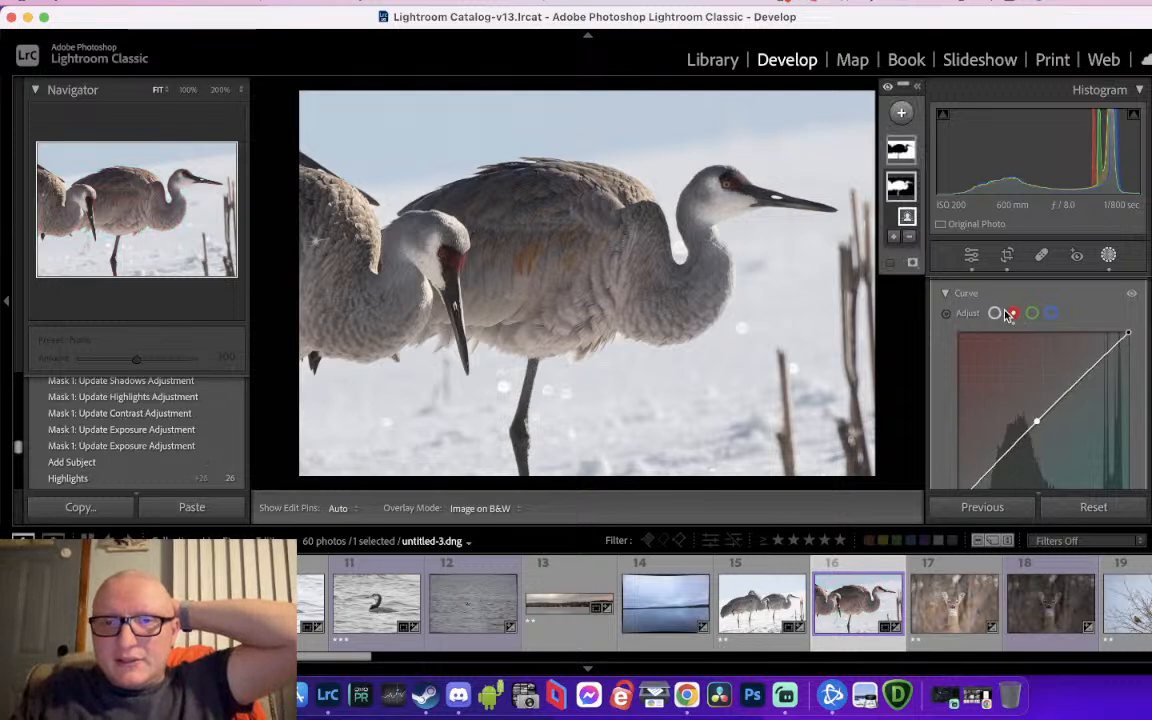
key(super+z)
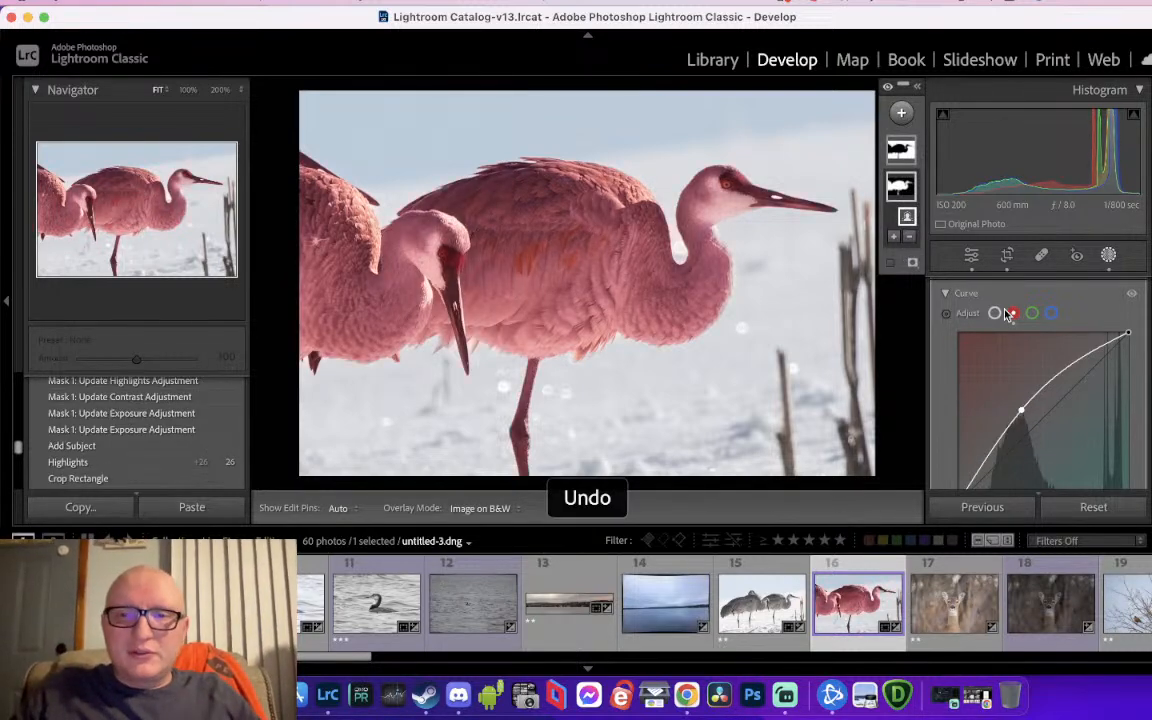
key(super+z)
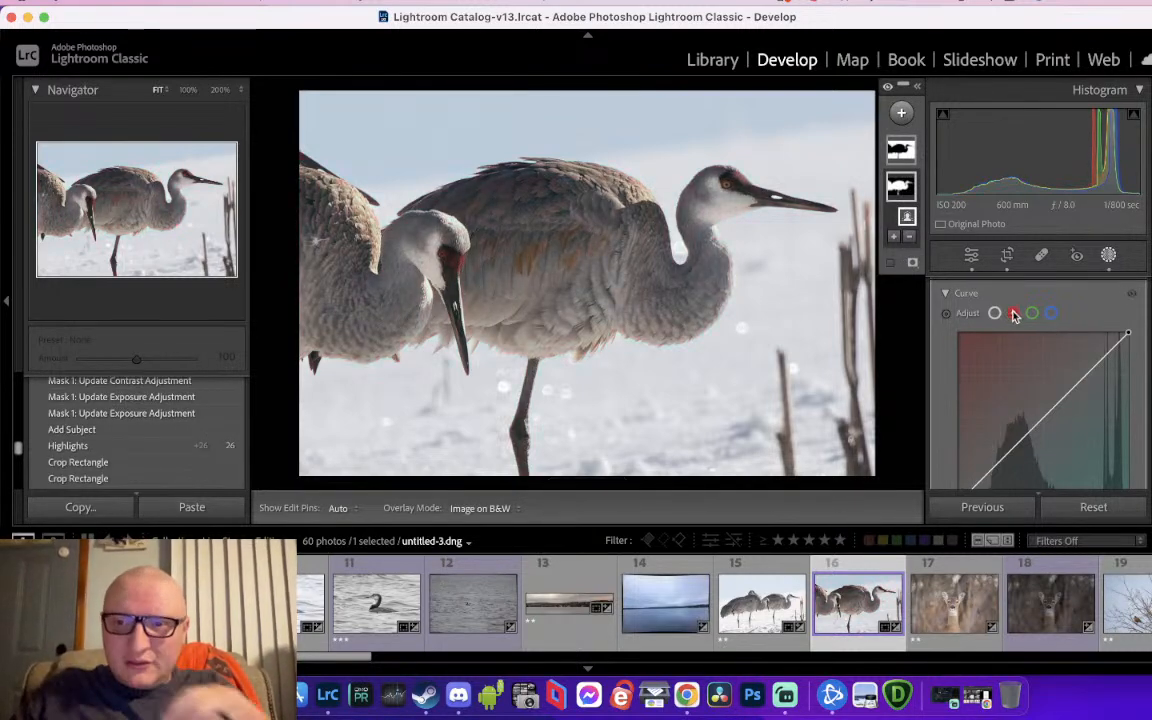
Leave masking and set the Color Mixer saturation of the crane photo to Red +67, Orange +11 and Yellow +35
scroll(1040, 390, down, 1)
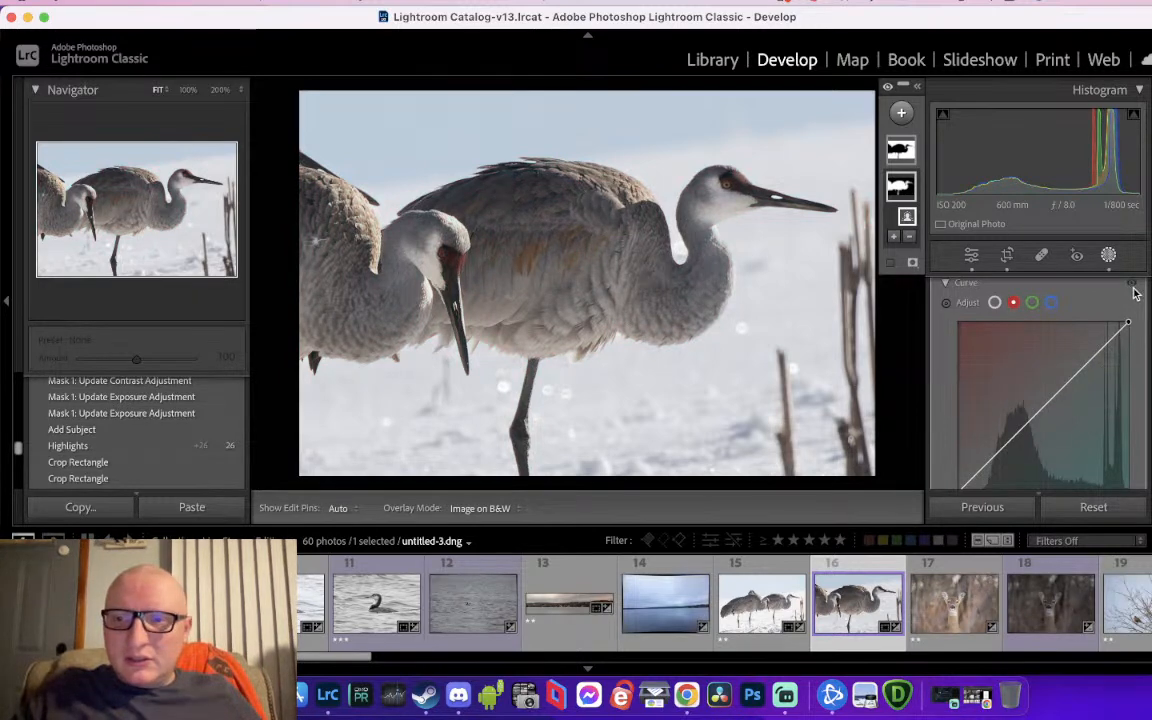
scroll(1115, 330, down, 10)
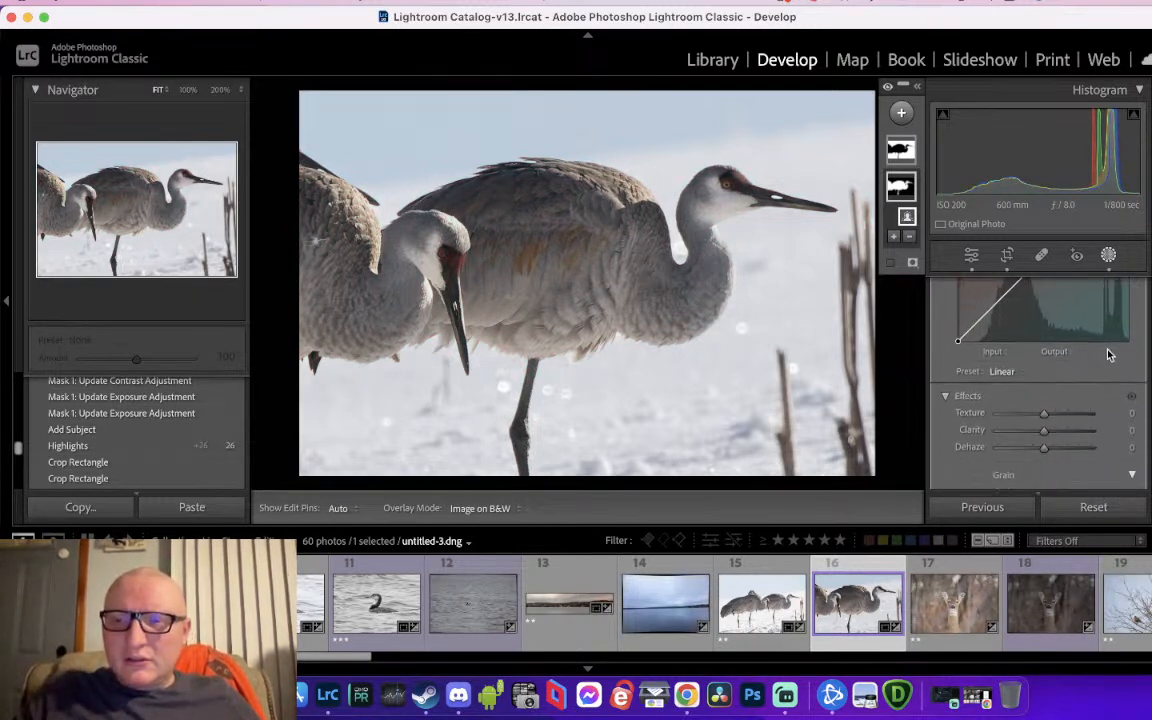
scroll(1108, 352, up, 10)
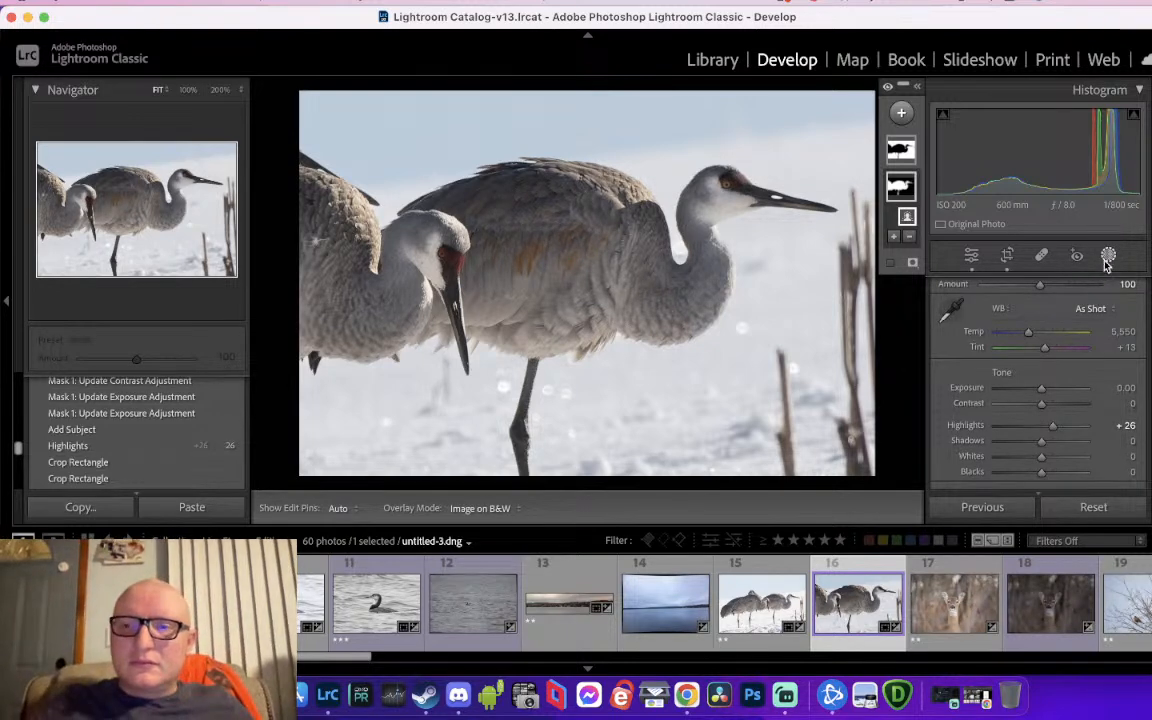
click(1107, 258)
scroll(1059, 378, down, 5)
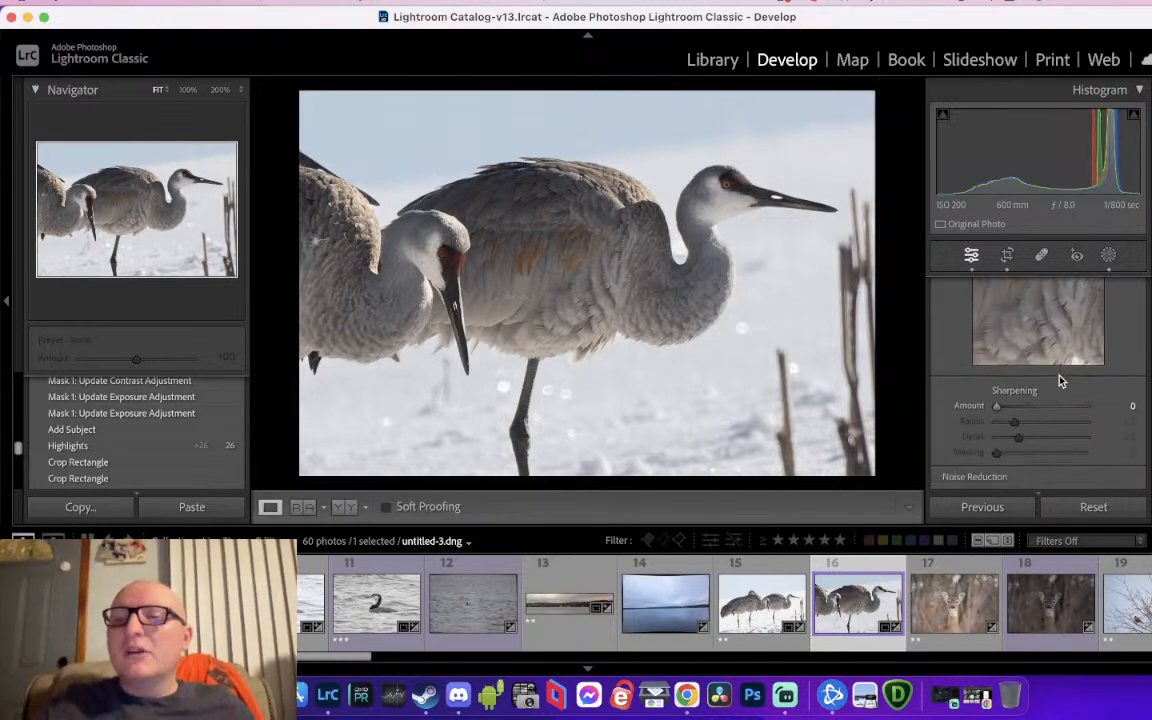
scroll(1061, 381, down, 15)
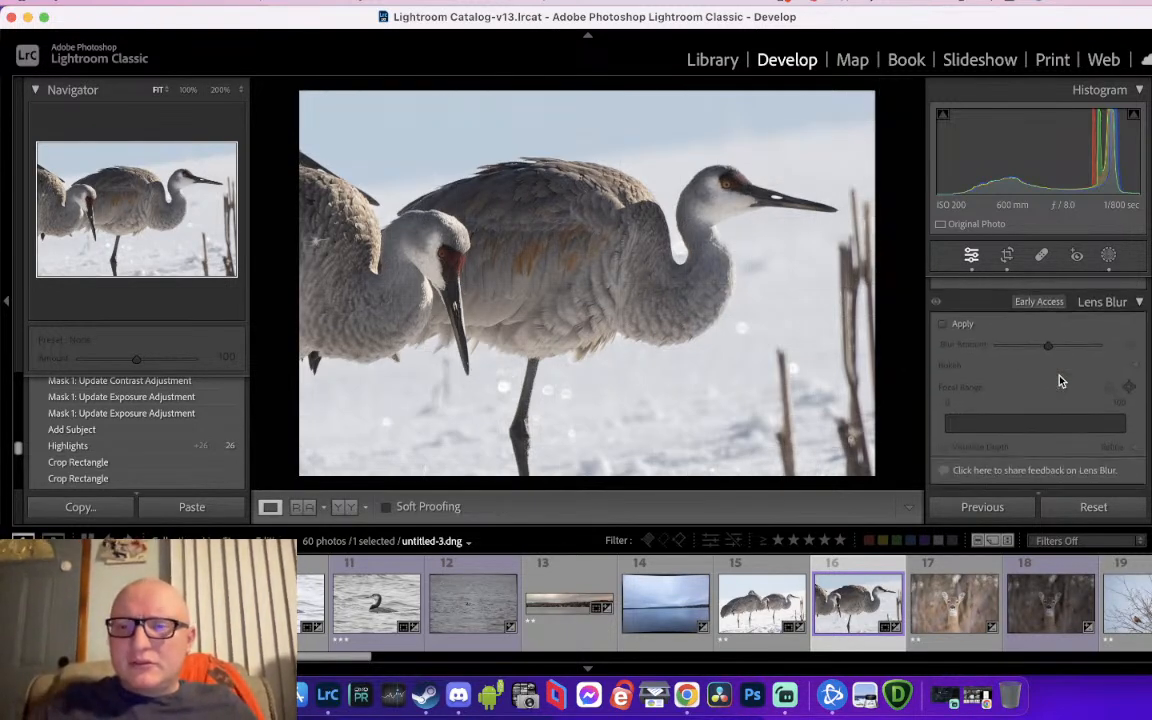
scroll(1061, 381, up, 3)
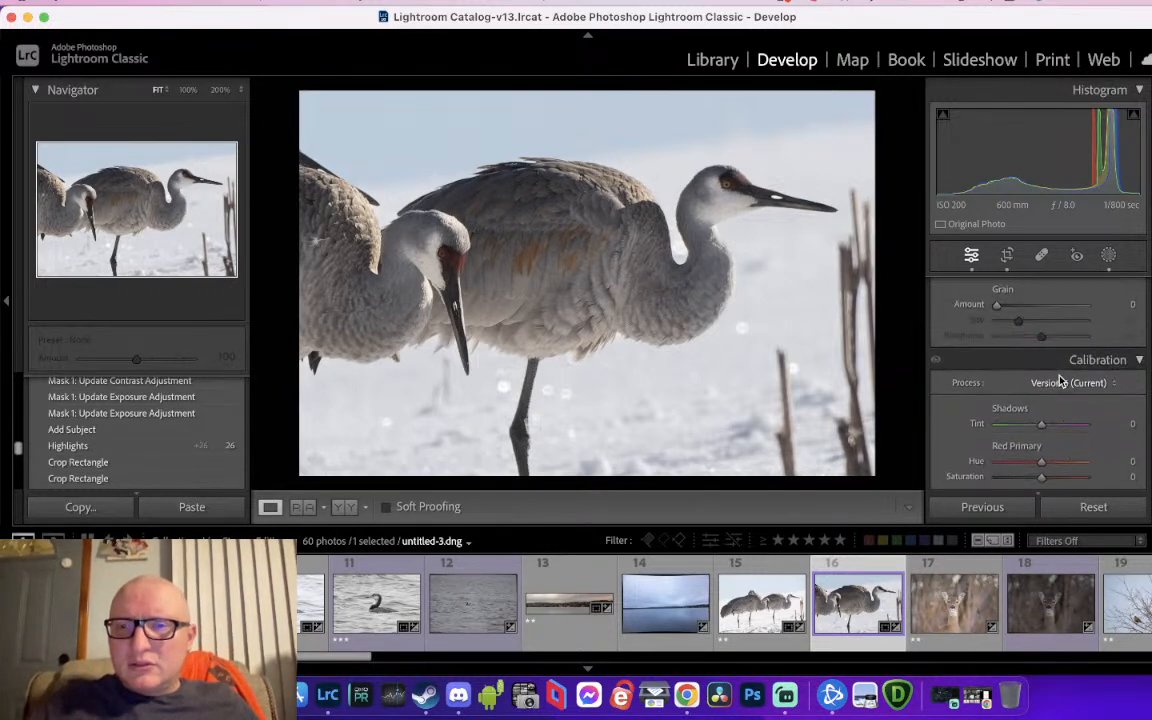
scroll(1061, 381, up, 10)
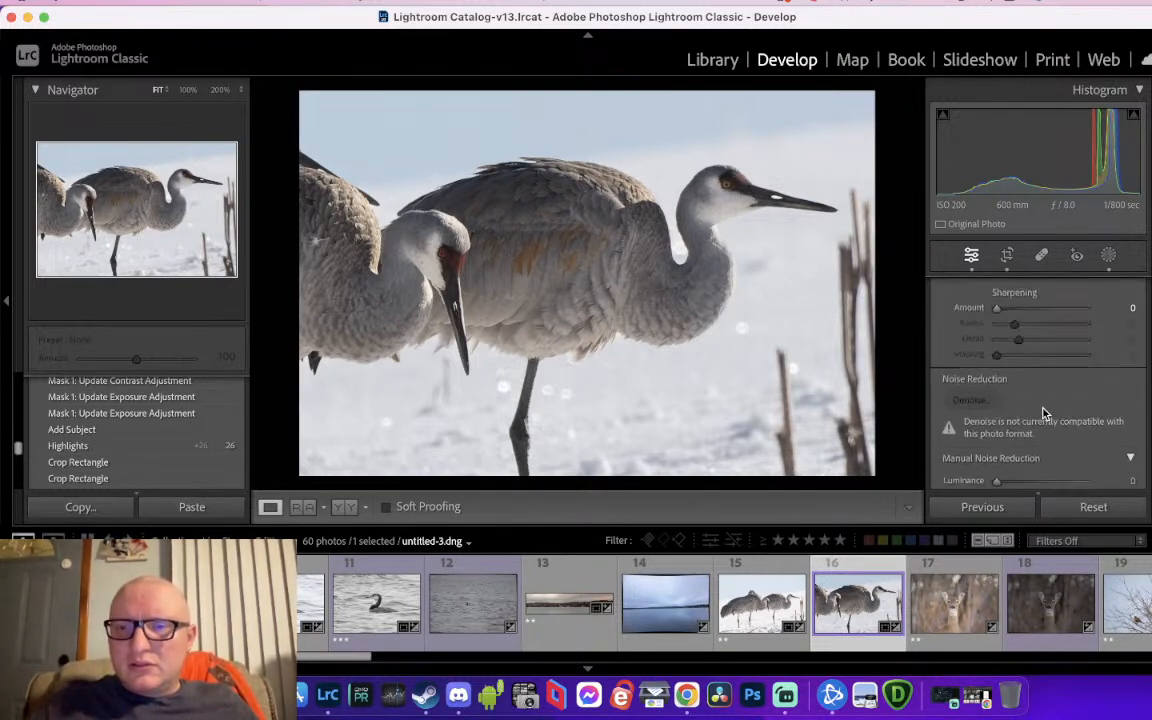
scroll(1043, 413, up, 6)
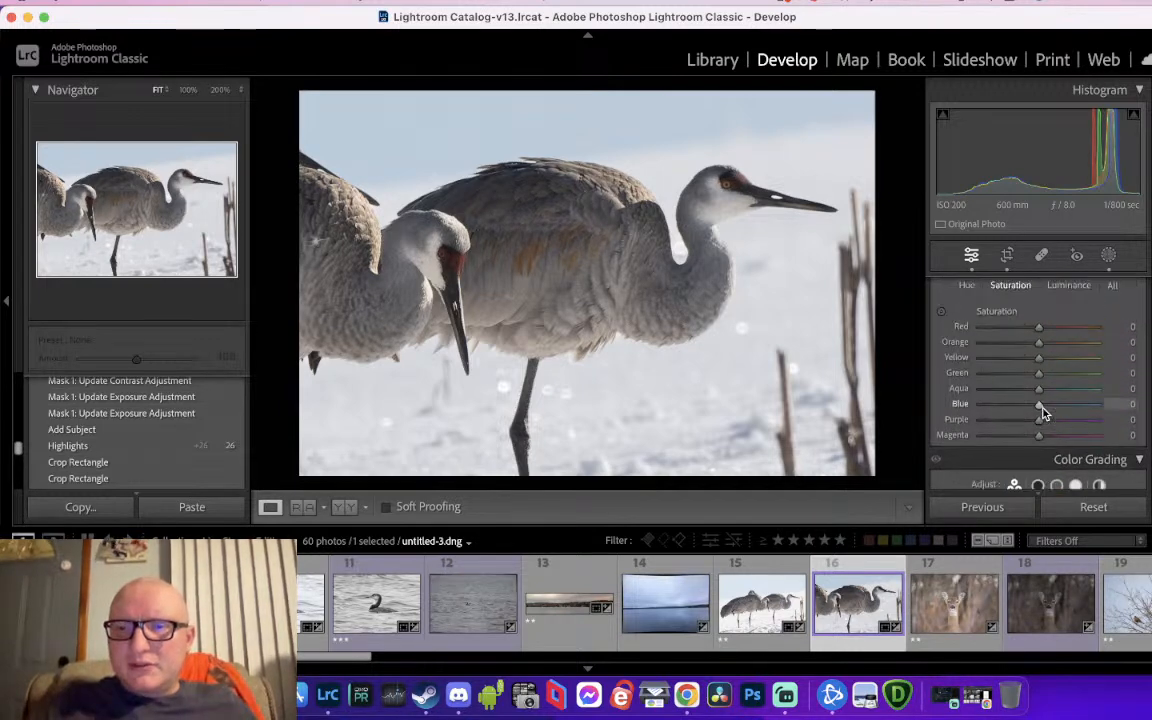
drag(1068, 408, 1078, 413)
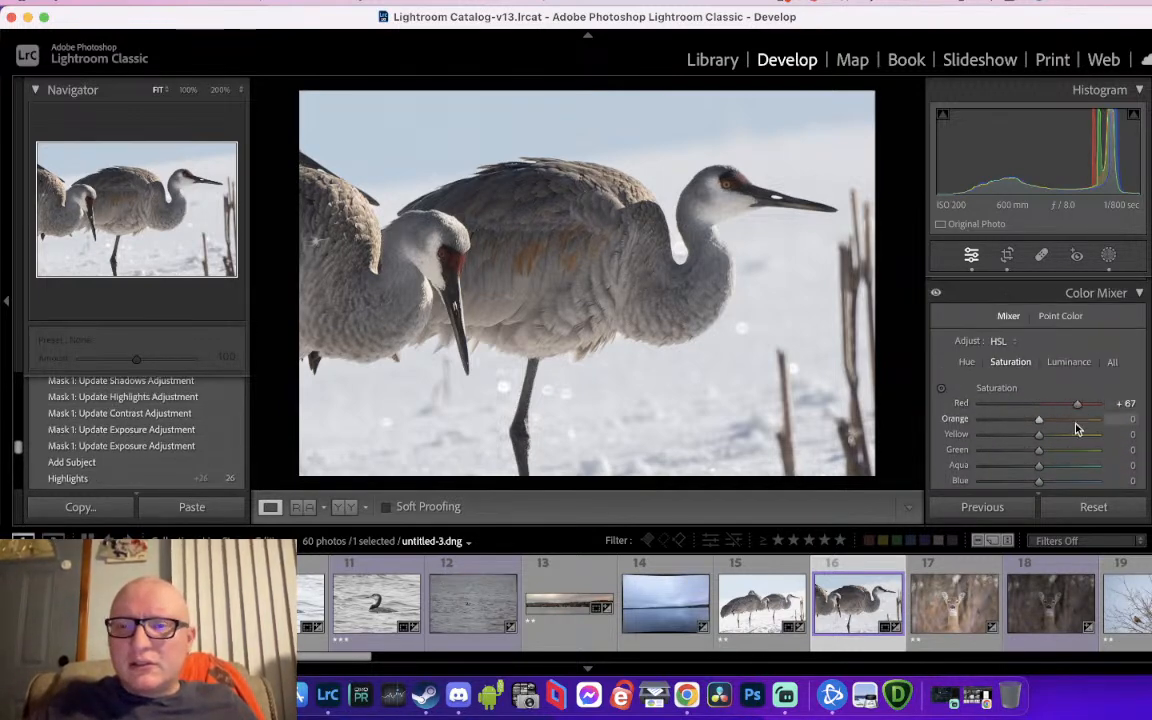
click(1066, 420)
drag(1052, 418, 1045, 418)
drag(428, 241, 543, 279)
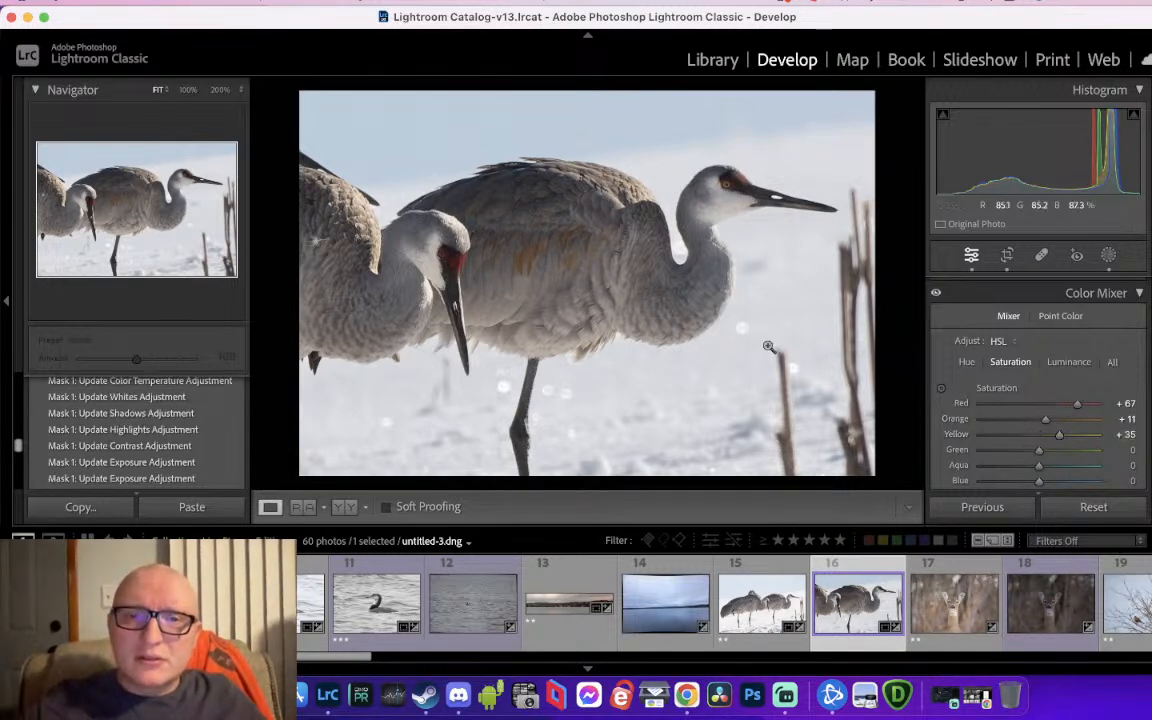
Compare the cranes in untitled-3.dng with the earlier edit MWP_9369.dng at 100% and return to untitled-3.dng
click(730, 195)
click(731, 197)
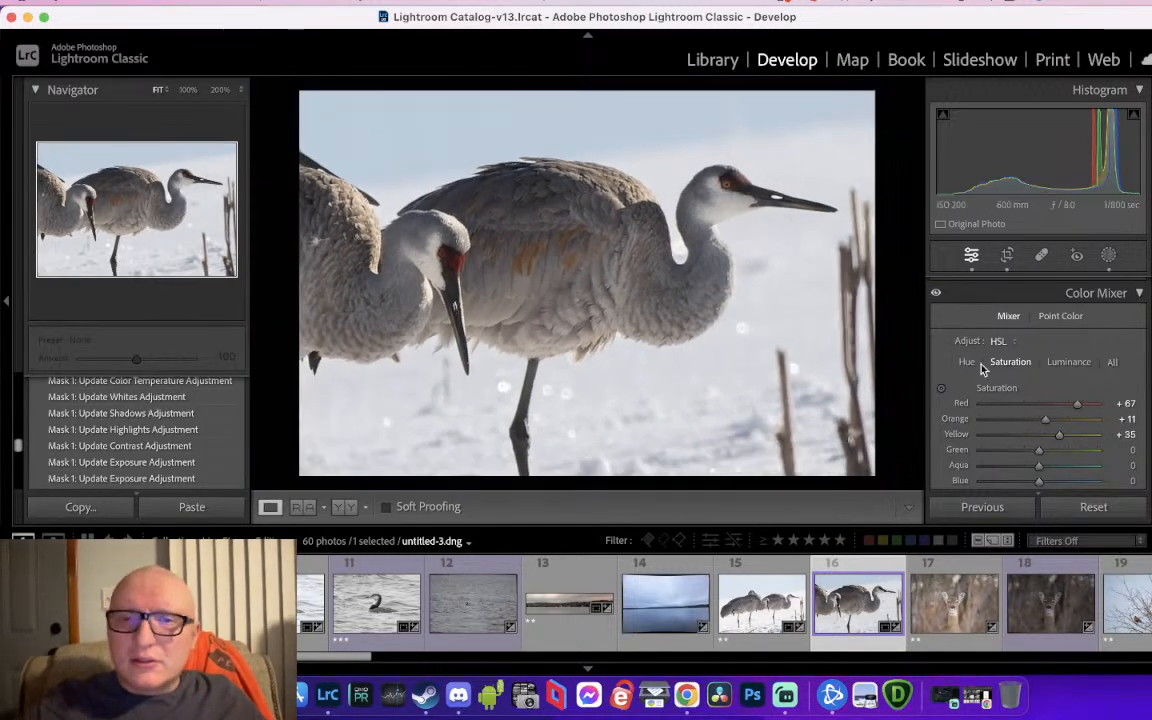
click(760, 603)
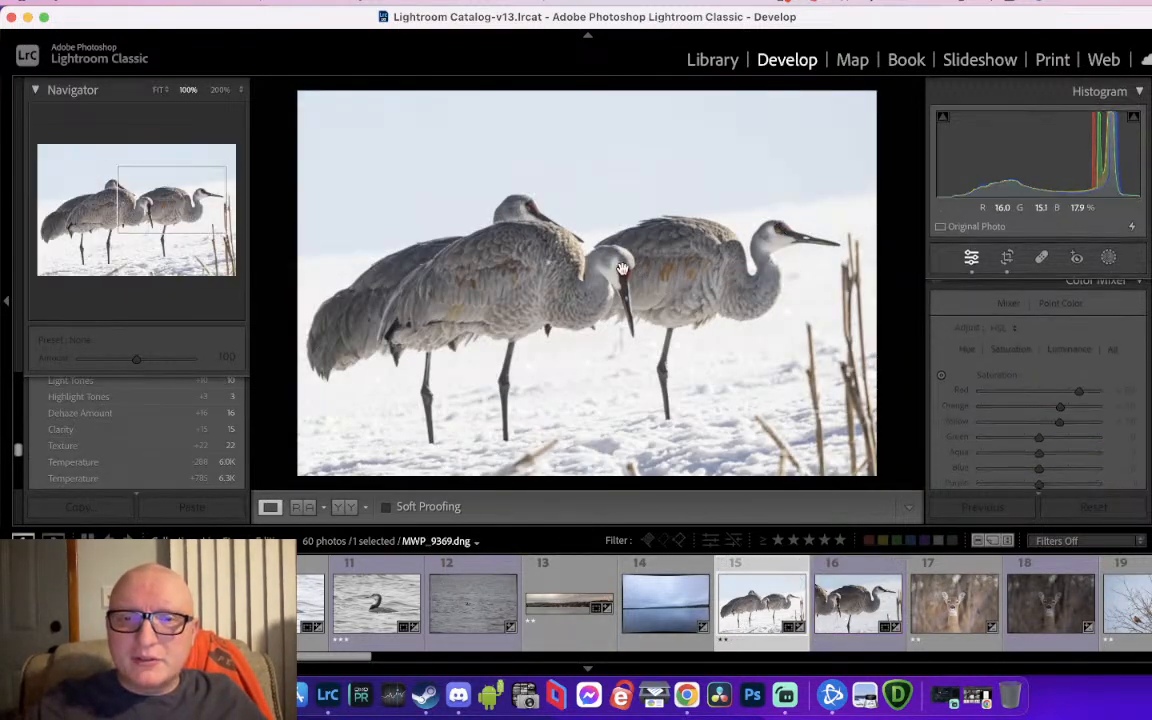
click(660, 279)
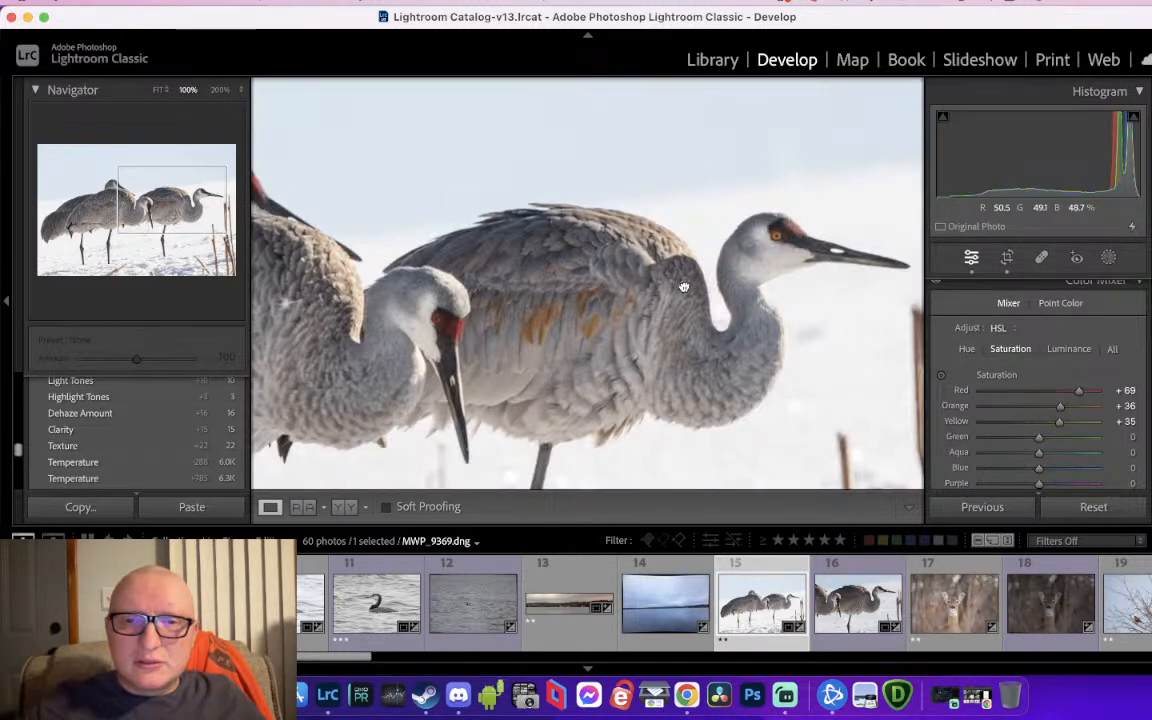
drag(665, 281, 673, 215)
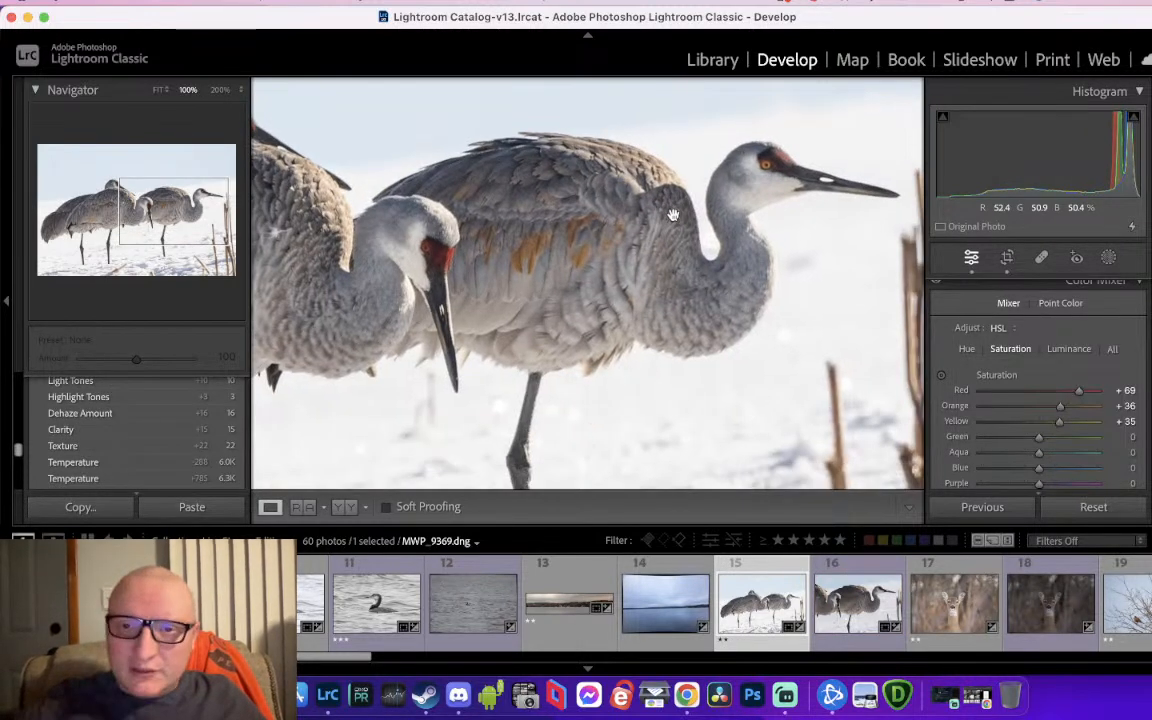
click(855, 623)
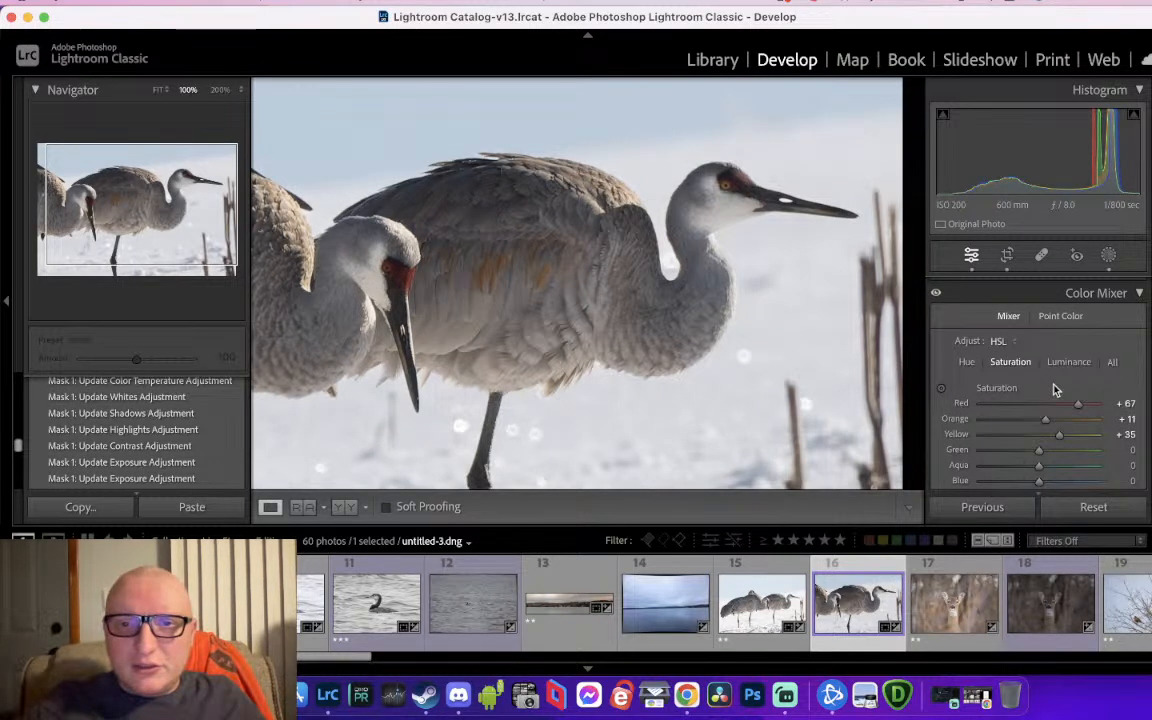
Apply Lens Blur to the crane photo with Blur Amount 50 and set the Focal Range to 36–56
scroll(1055, 389, down, 4)
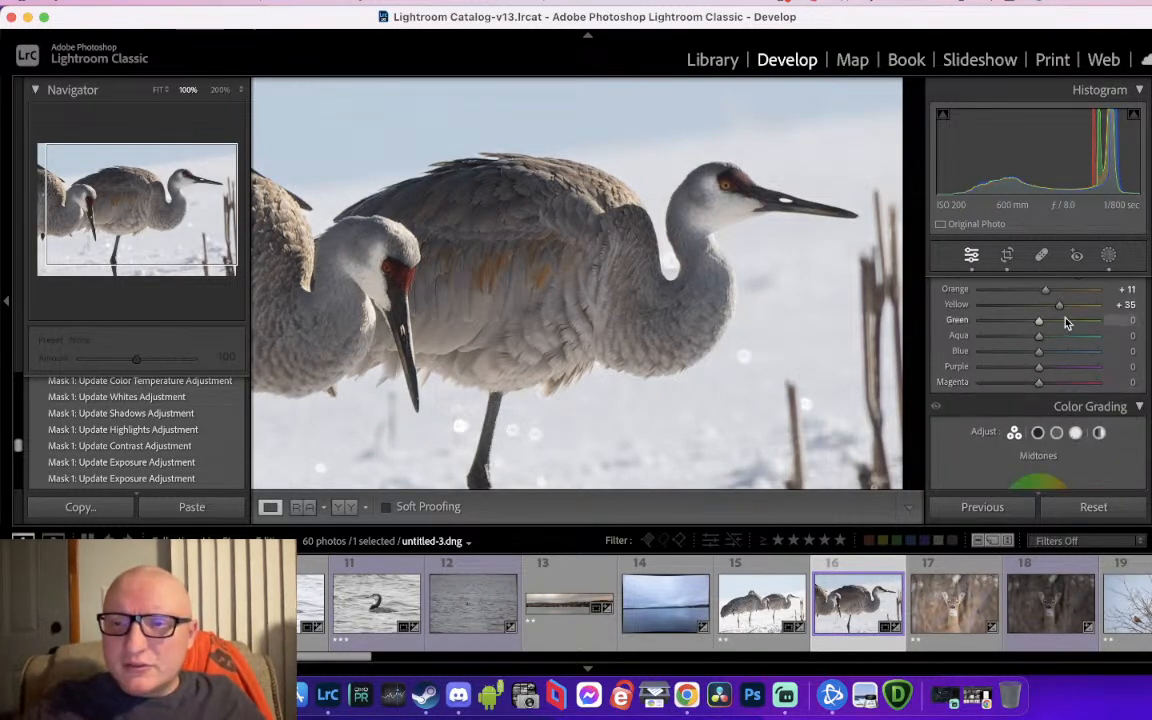
scroll(1063, 325, down, 10)
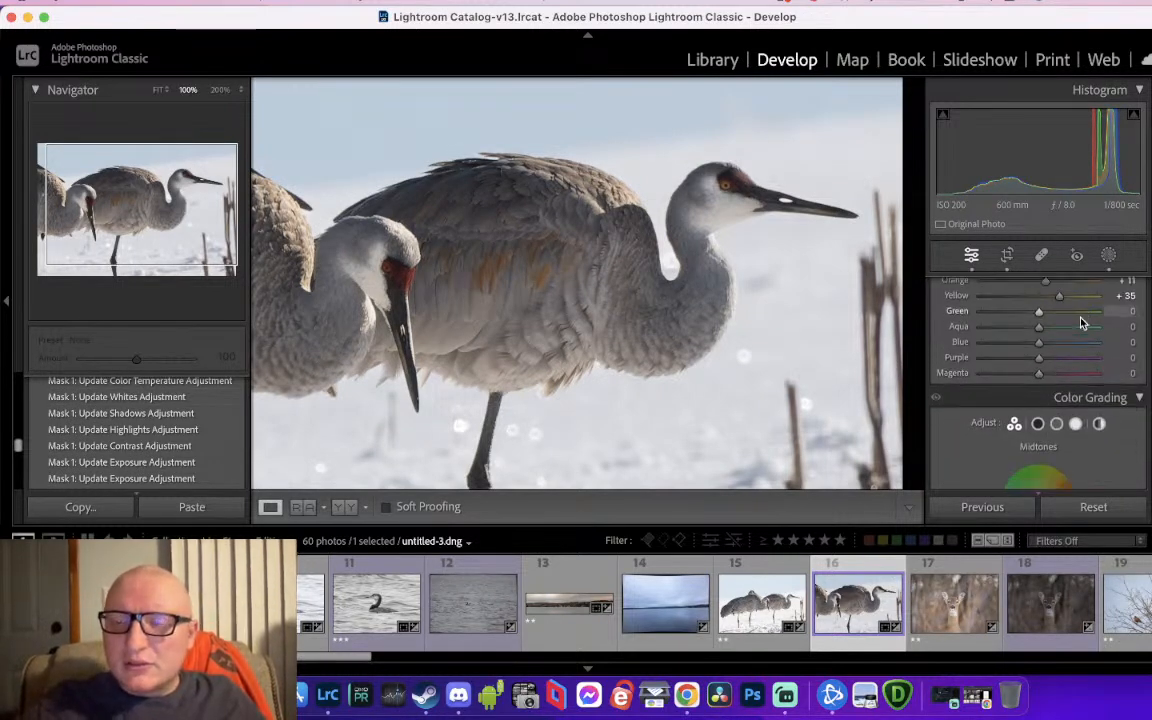
scroll(1080, 322, down, 3)
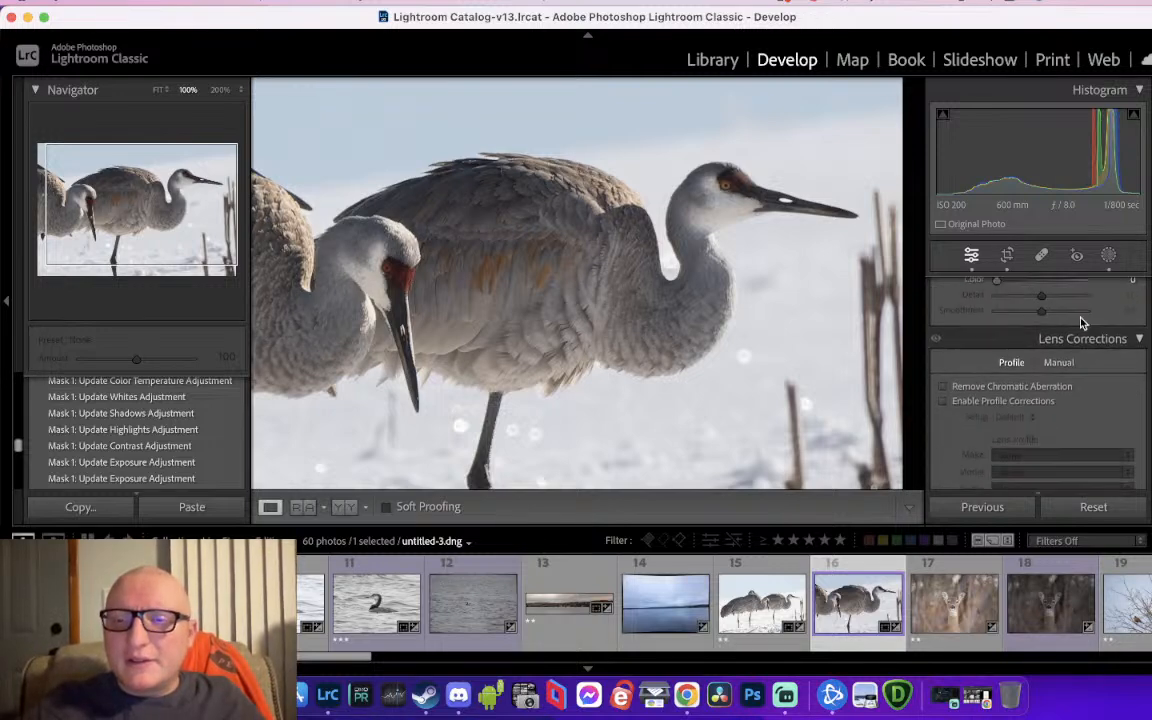
scroll(1080, 322, down, 10)
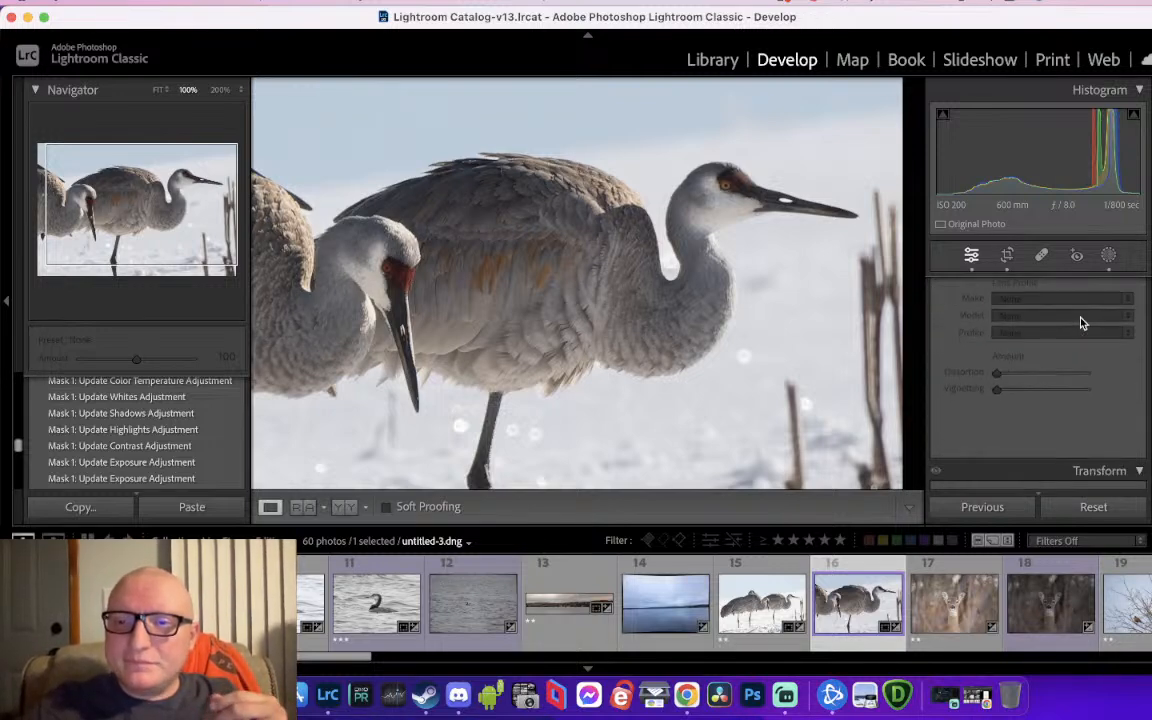
scroll(1080, 322, up, 3)
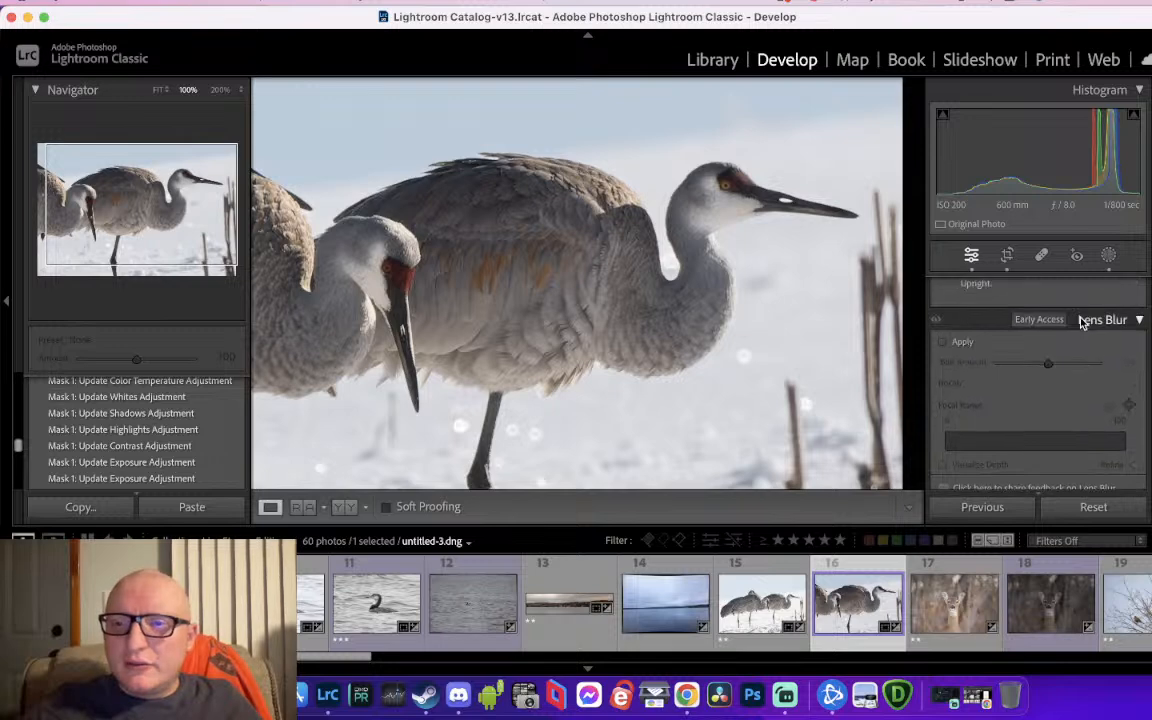
click(943, 341)
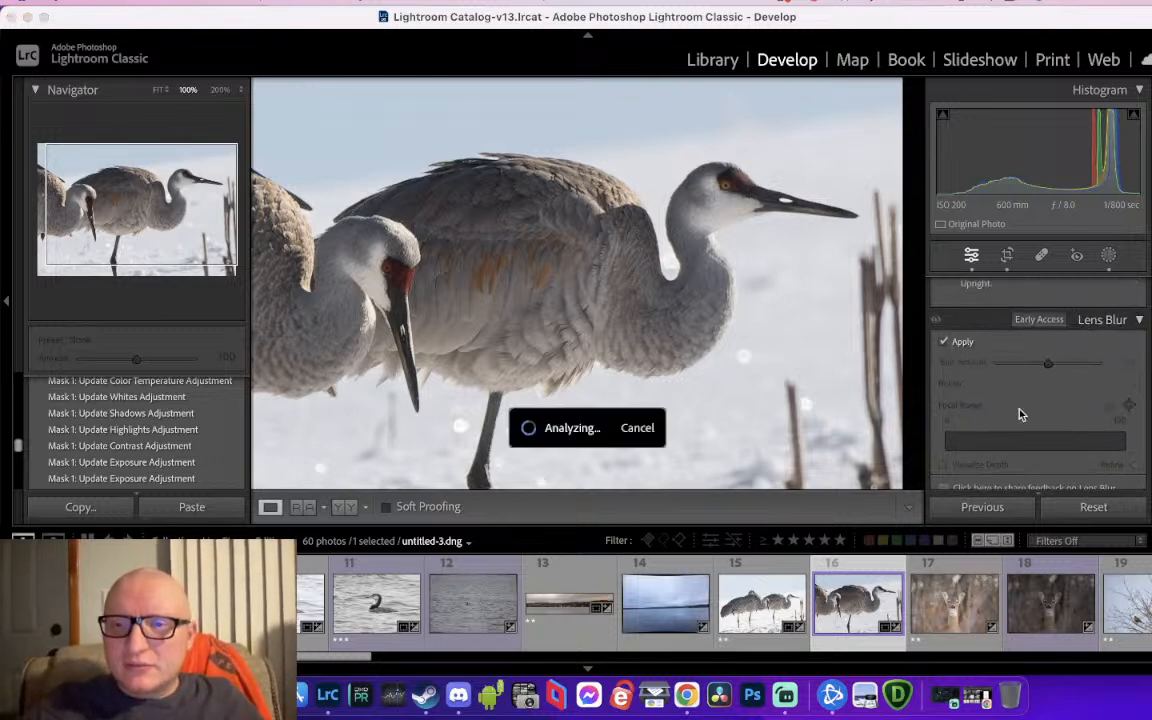
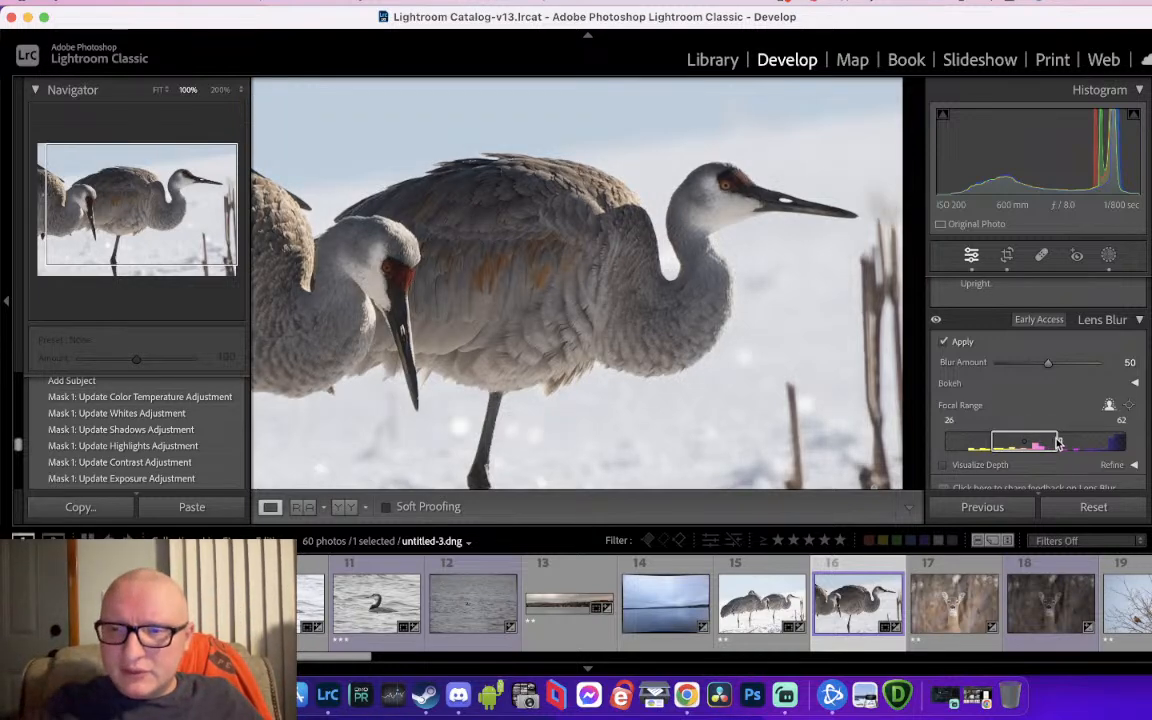
drag(1057, 442, 1038, 443)
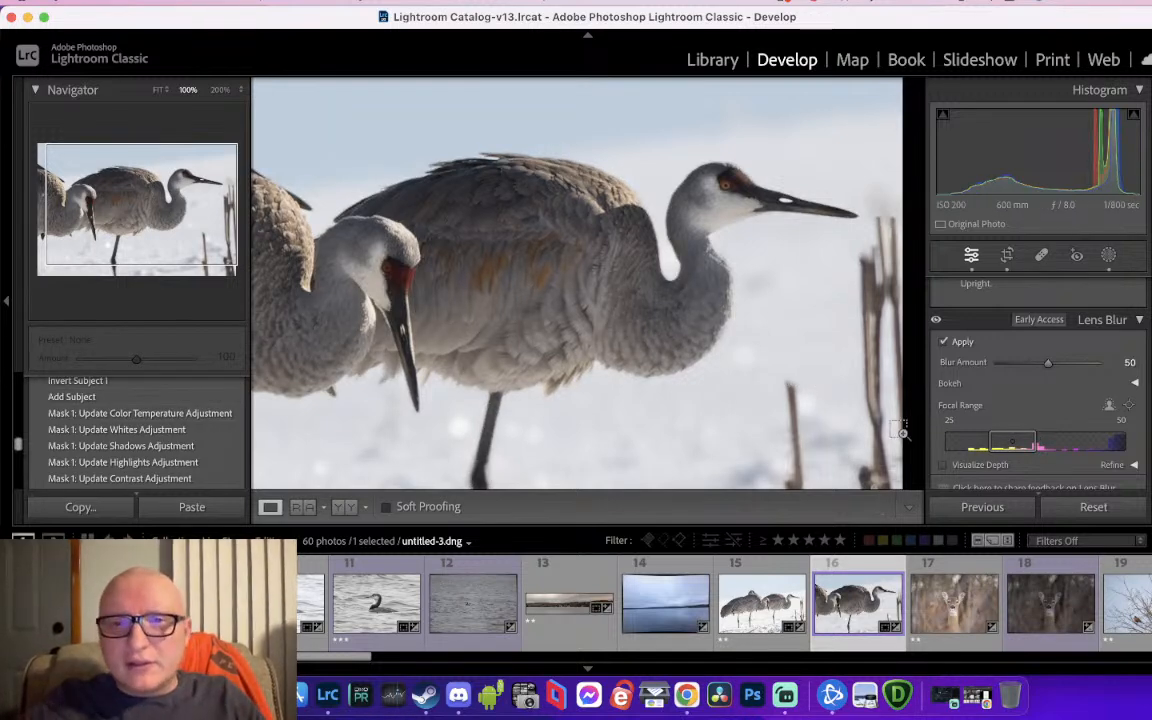
key(super+z)
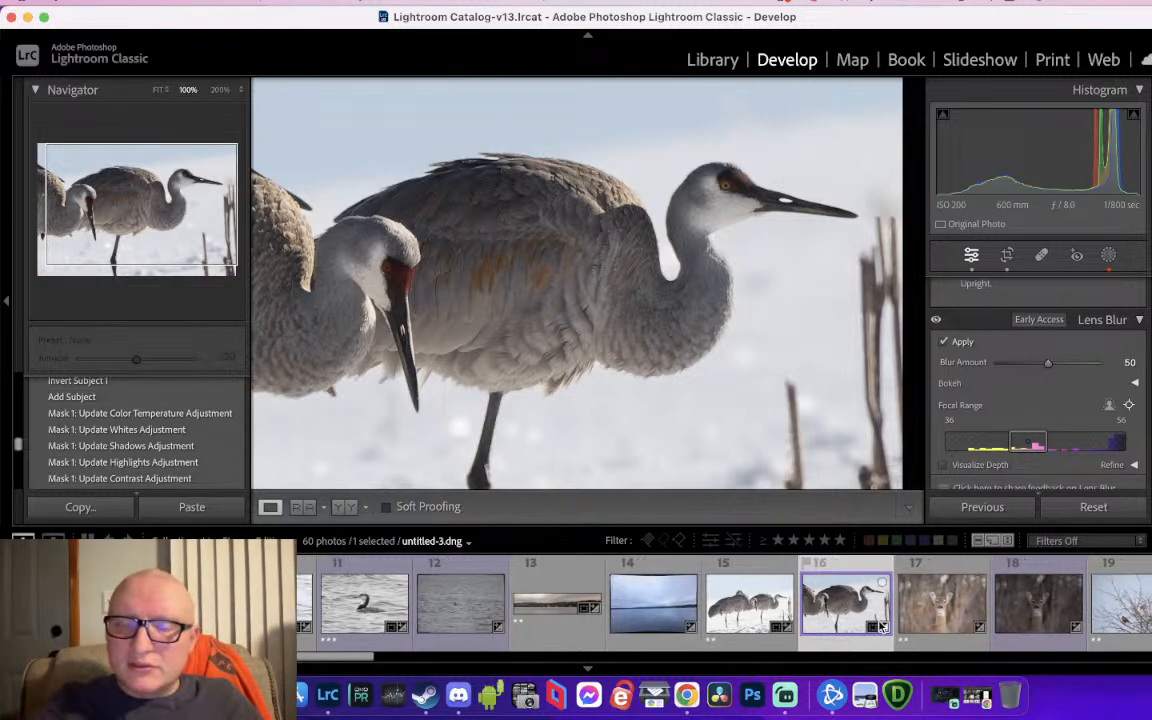
Open the deer photo MWP_9527.dng and inspect the deer's eyes, nose and fur at 100%
scroll(940, 622, right, 2)
click(940, 622)
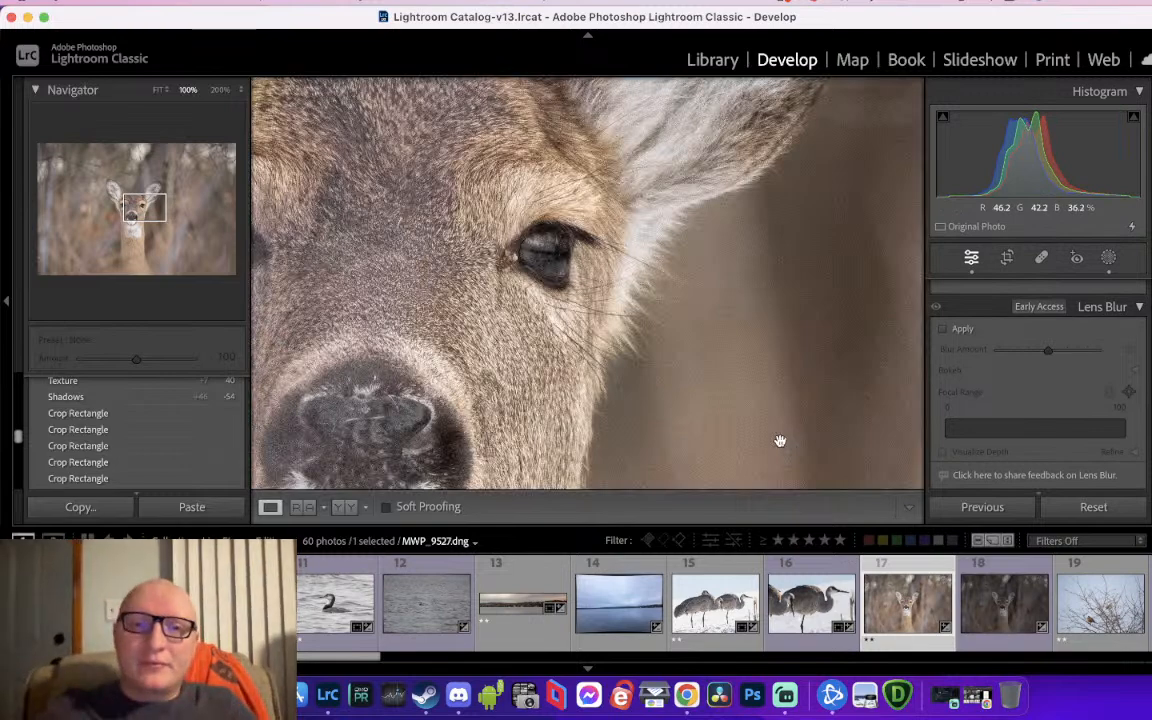
click(681, 360)
click(545, 280)
mouse_move(675, 288)
mouse_down()
mouse_move(628, 254)
mouse_move(667, 276)
mouse_up()
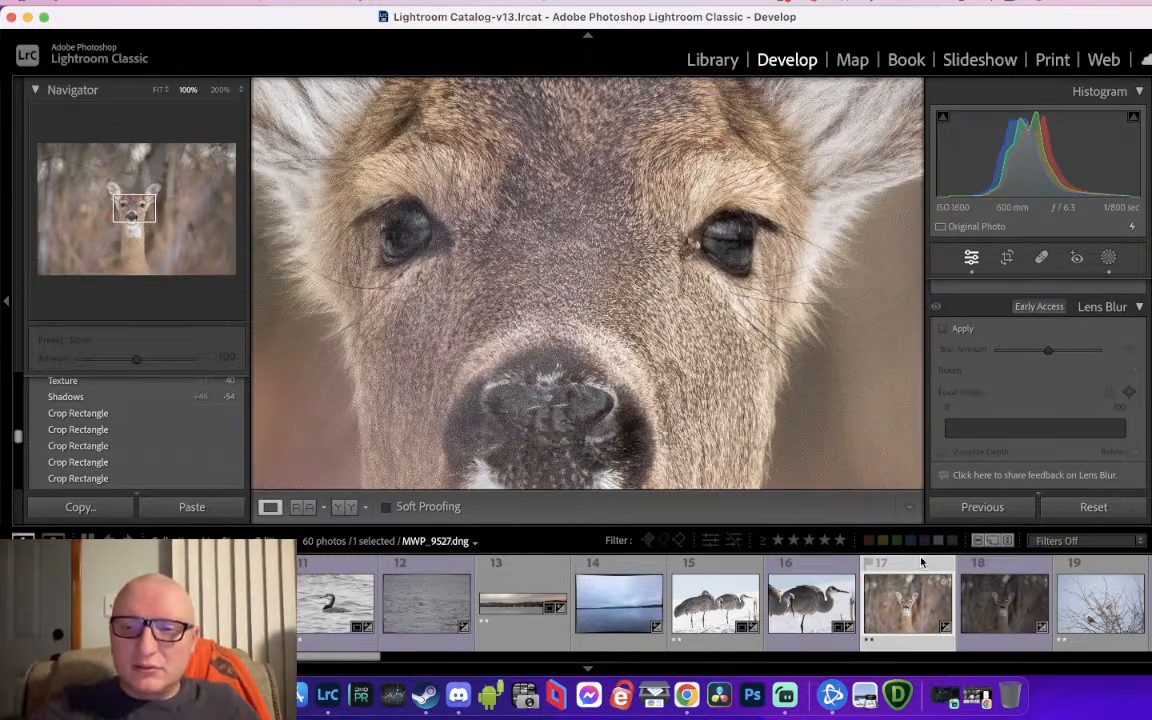
Brighten the exposure of the dark deer photo untitled-2.dng and show it beside MWP_9527.dng as the reference photo
key(Right)
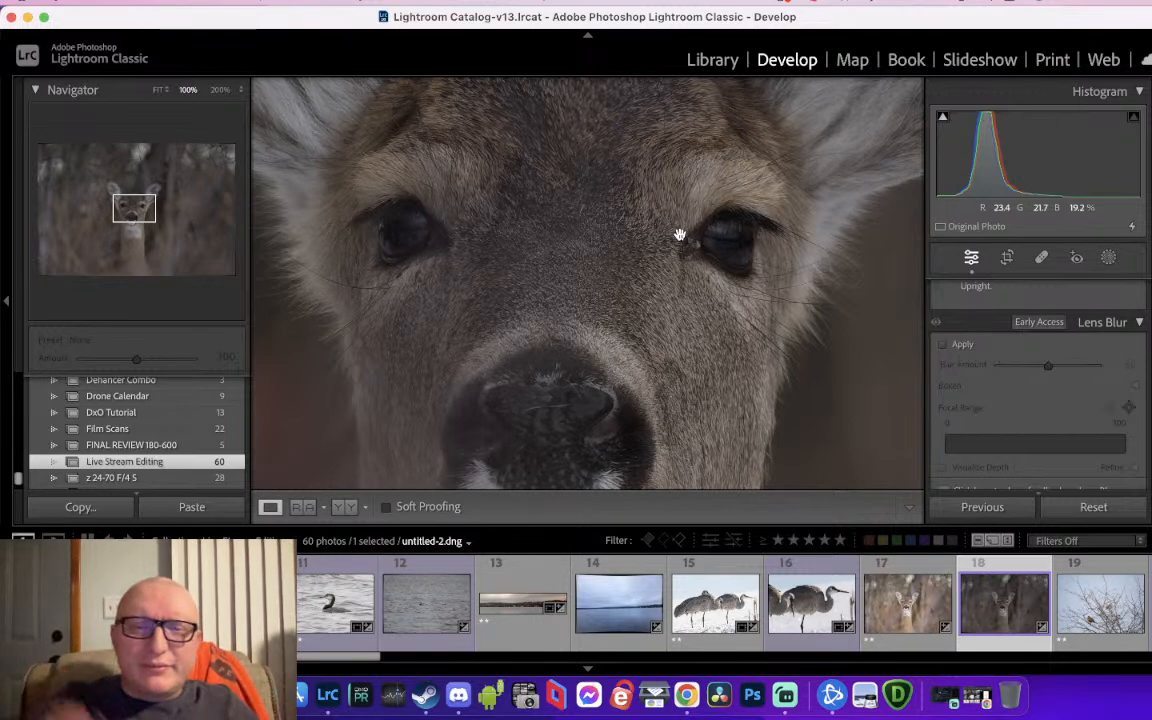
drag(1020, 155, 1078, 155)
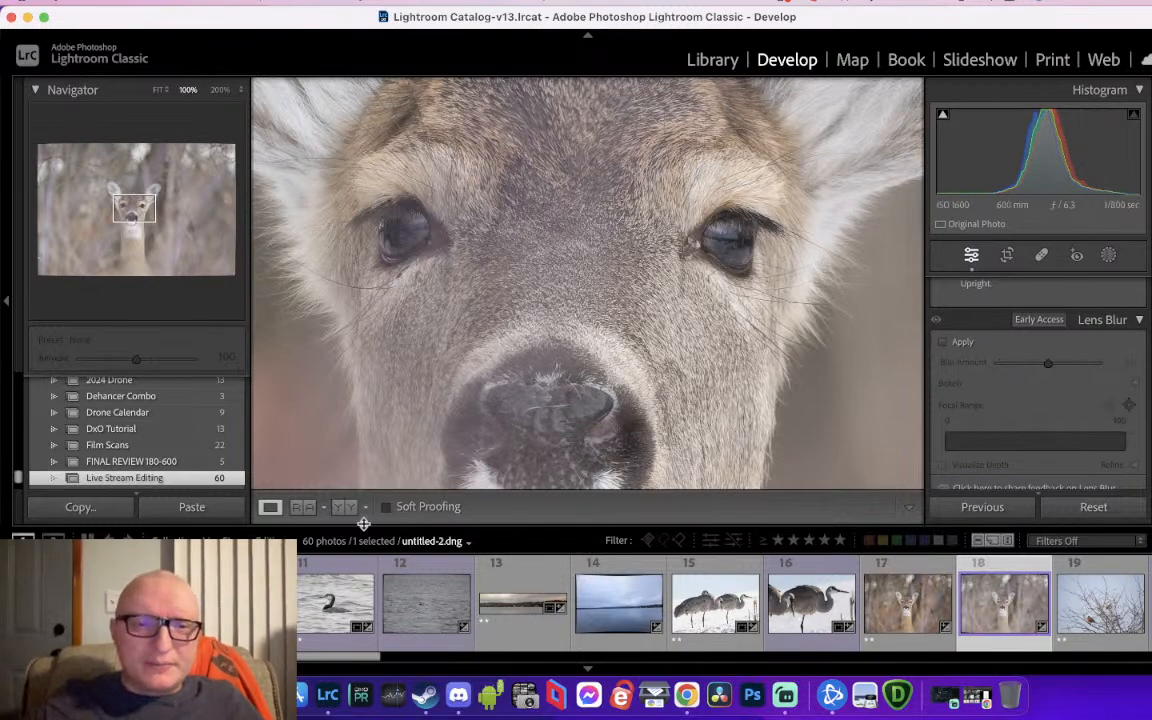
click(301, 508)
drag(900, 600, 471, 370)
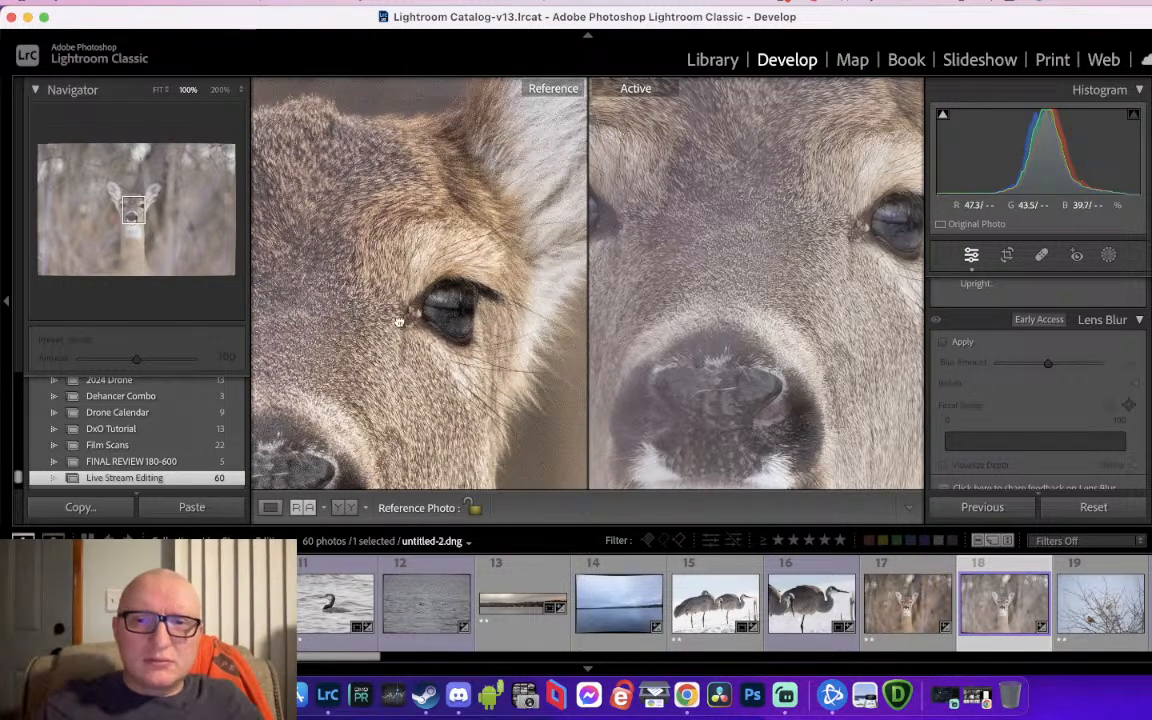
Compare the eyes, ears and fur of the reference and active deer photos at 100%, lining up the two faces
drag(398, 323, 463, 249)
drag(800, 309, 698, 373)
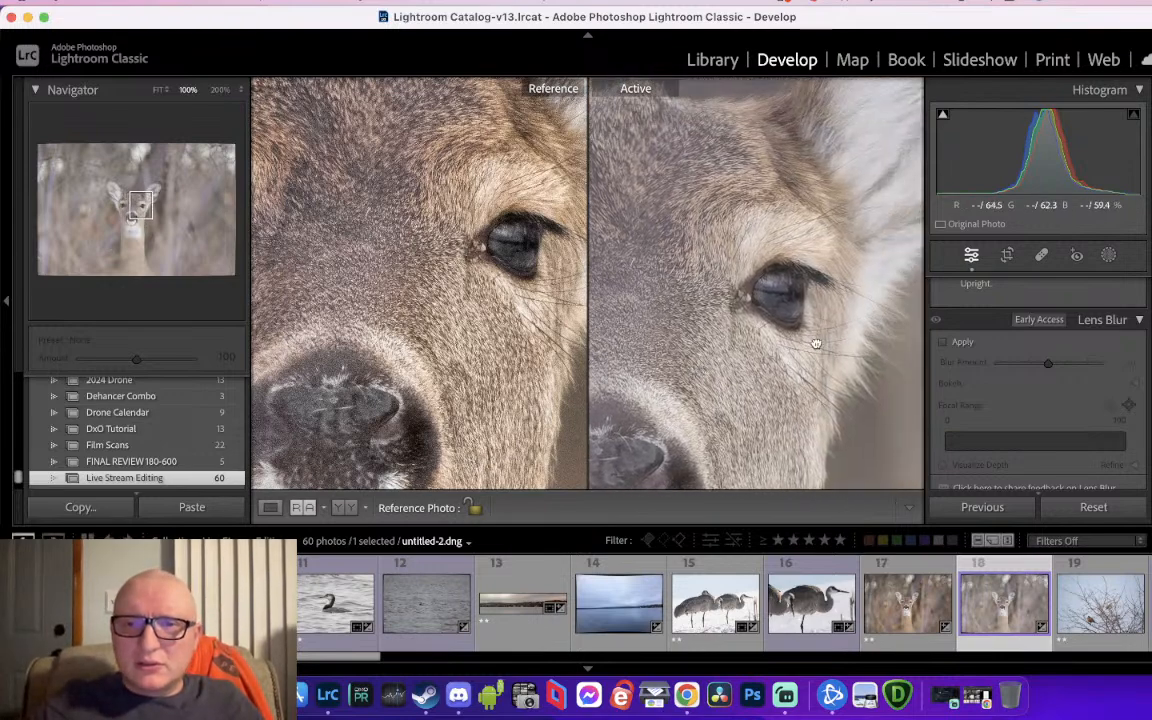
drag(815, 343, 801, 341)
drag(535, 337, 468, 369)
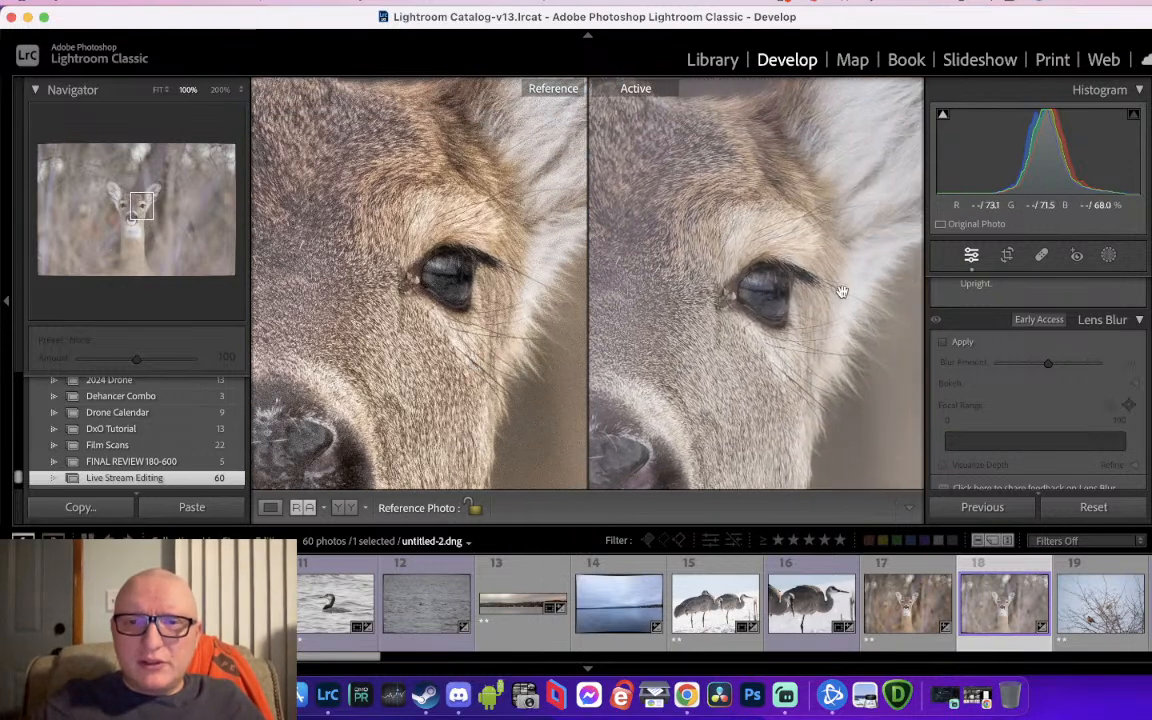
drag(455, 282, 430, 376)
drag(748, 178, 748, 282)
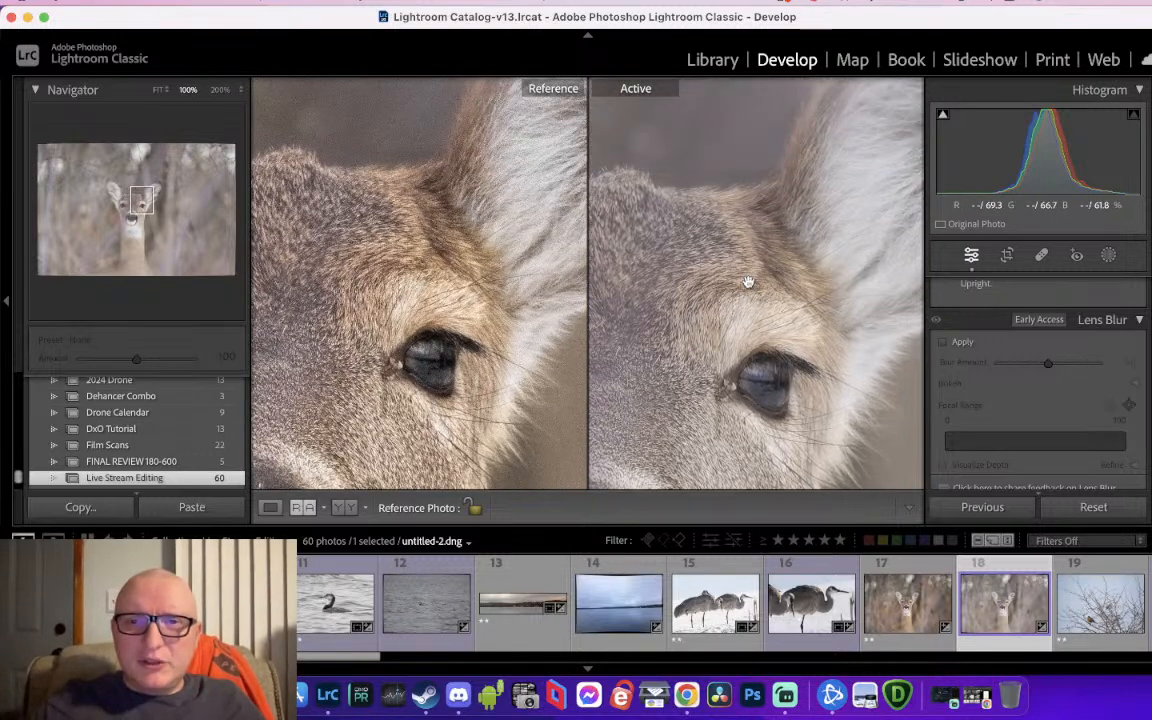
drag(815, 297, 663, 429)
drag(833, 364, 869, 180)
drag(425, 348, 706, 213)
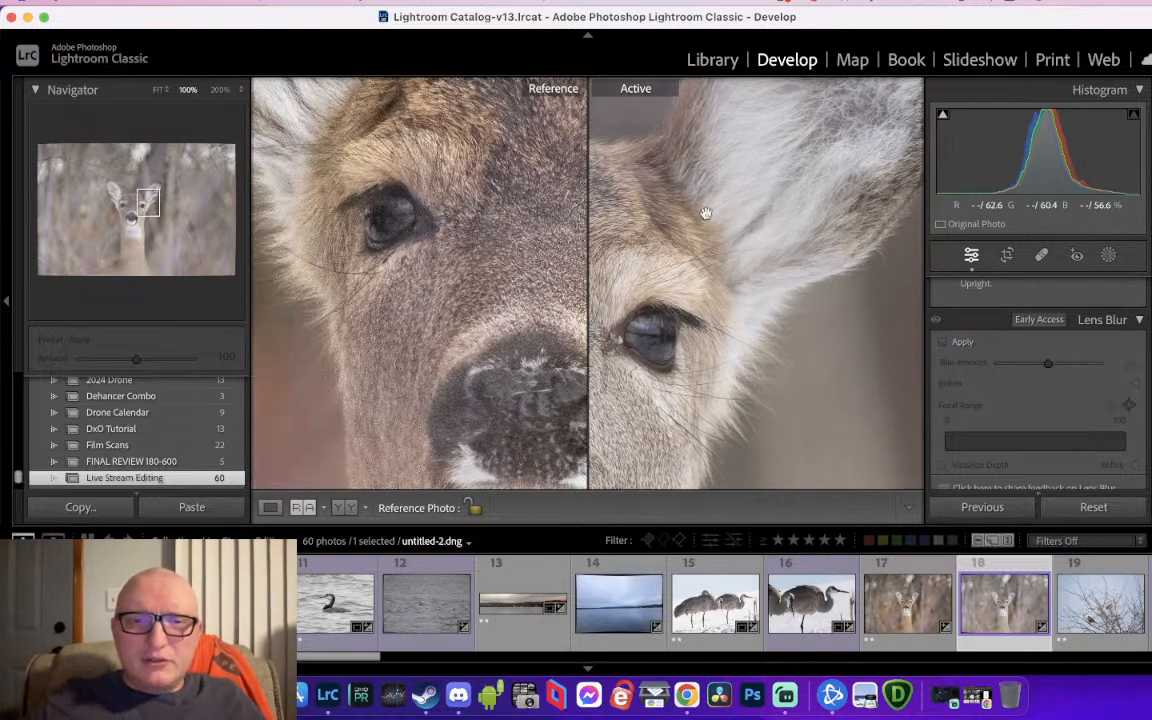
drag(605, 263, 710, 170)
drag(476, 229, 522, 230)
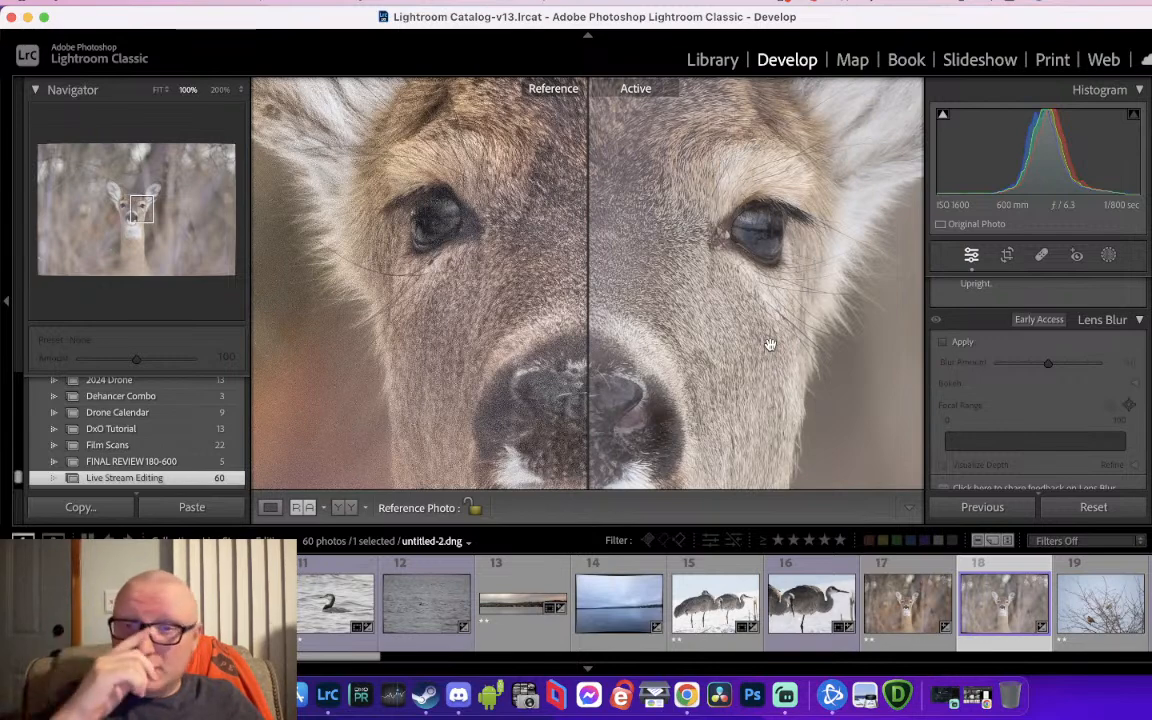
scroll(1023, 419, up, 5)
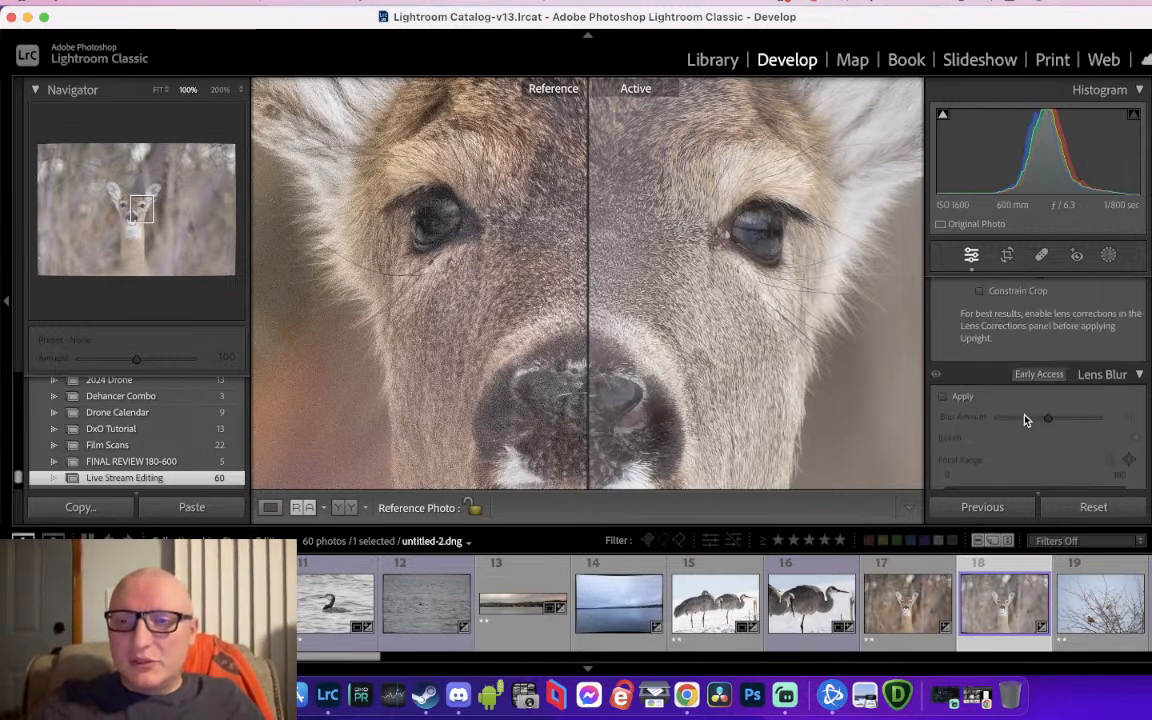
Warm the active deer photo's white balance to 5,851 and raise its saturation to Red +33, Orange +47 and Yellow +36
scroll(1023, 419, up, 6)
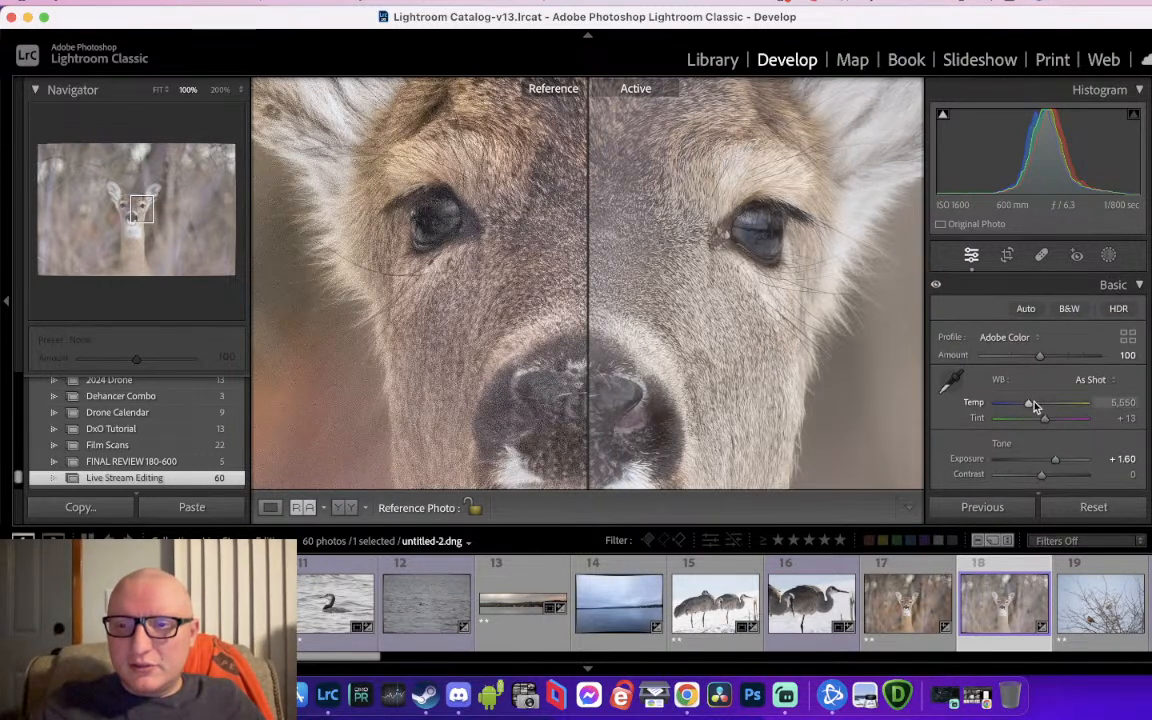
drag(1035, 410, 1032, 407)
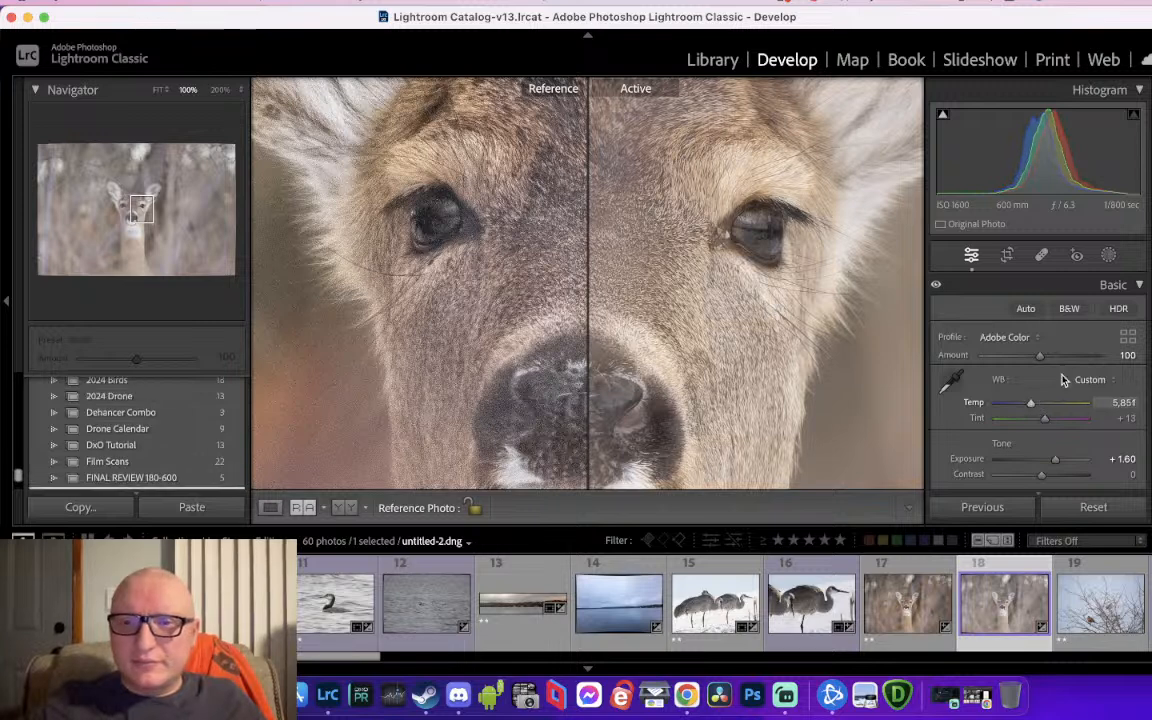
scroll(1055, 385, down, 8)
scroll(1067, 368, down, 6)
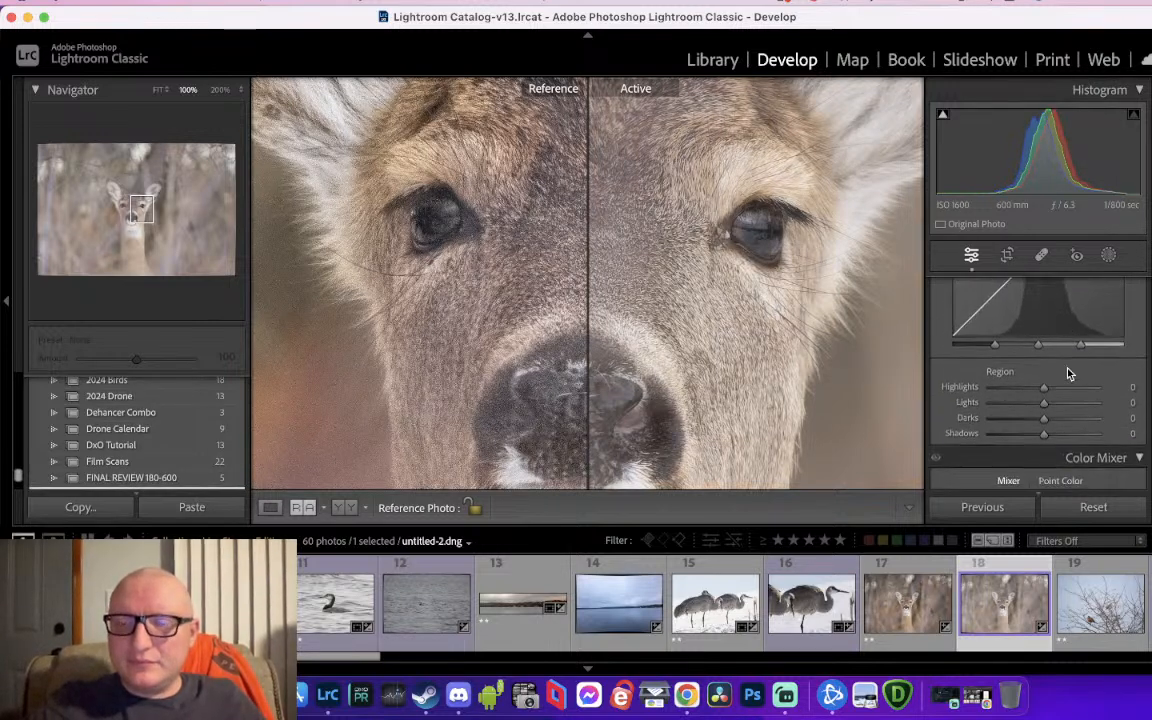
click(1067, 354)
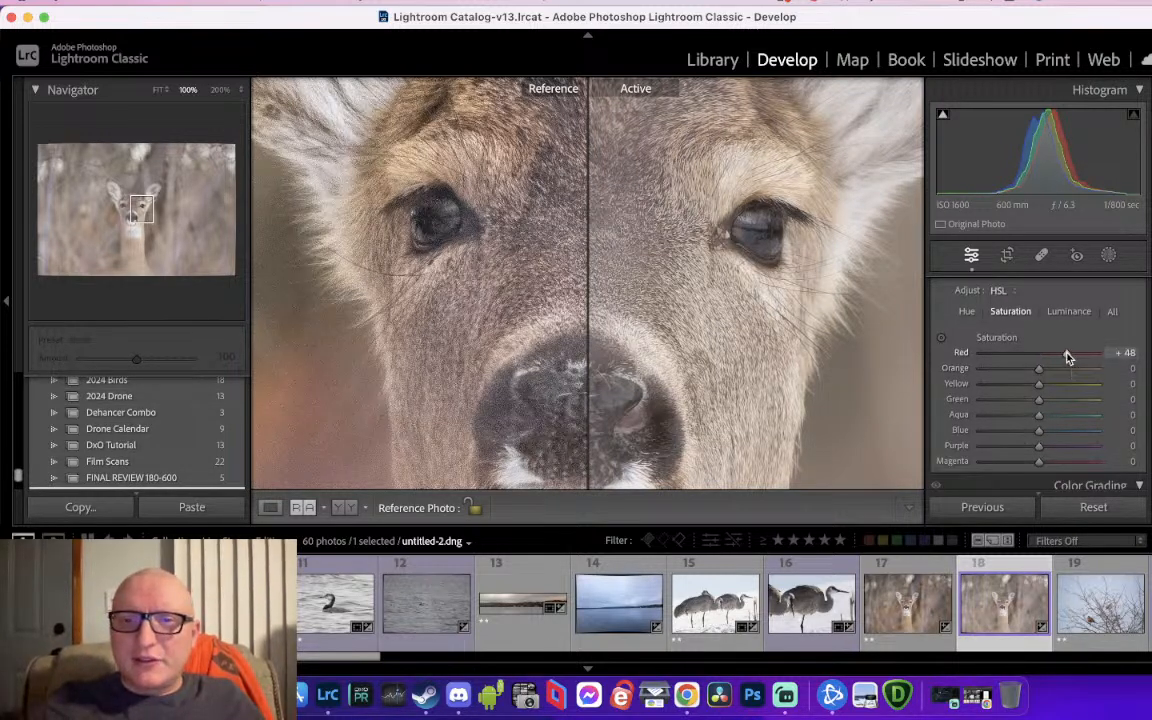
click(1062, 369)
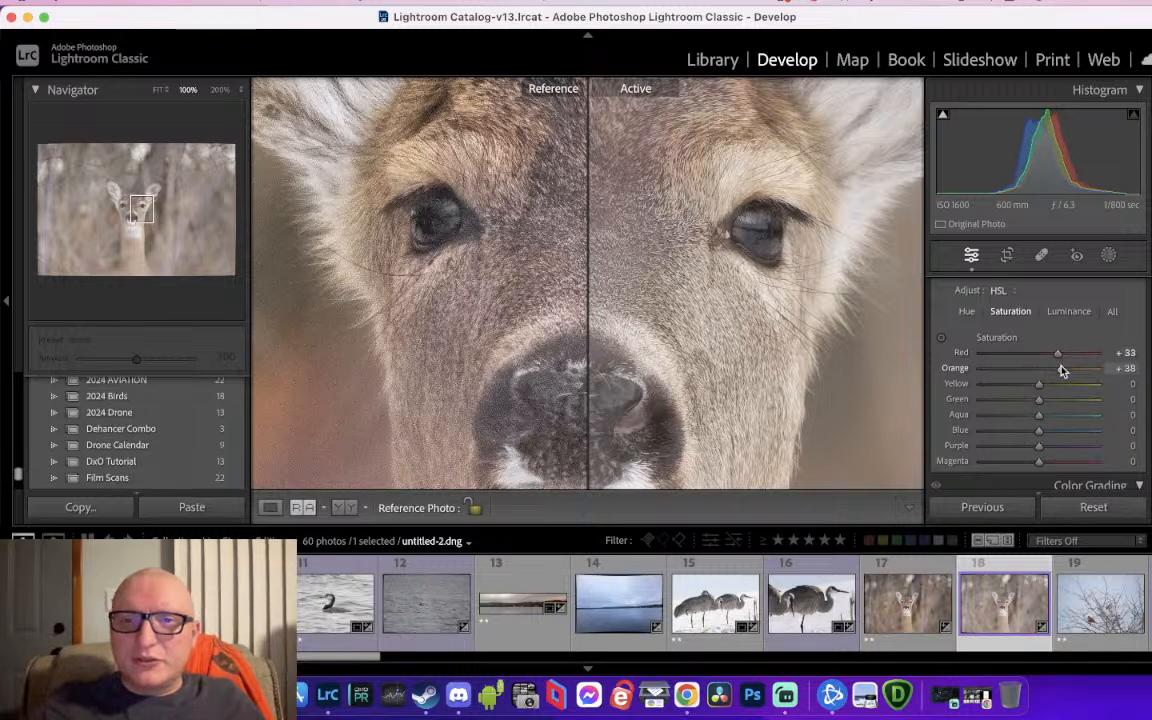
click(1067, 386)
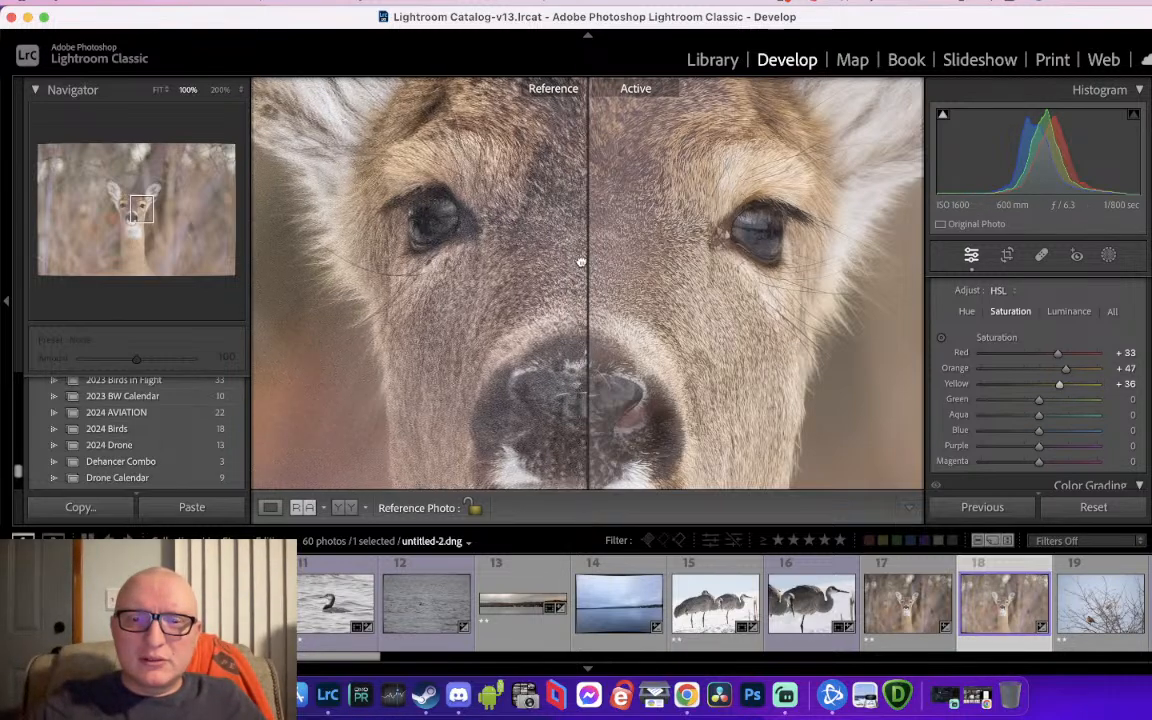
Show the deer photo untitled-2.dng alone and crop it to an upright frame centred on the deer's head and neck
click(270, 507)
click(513, 378)
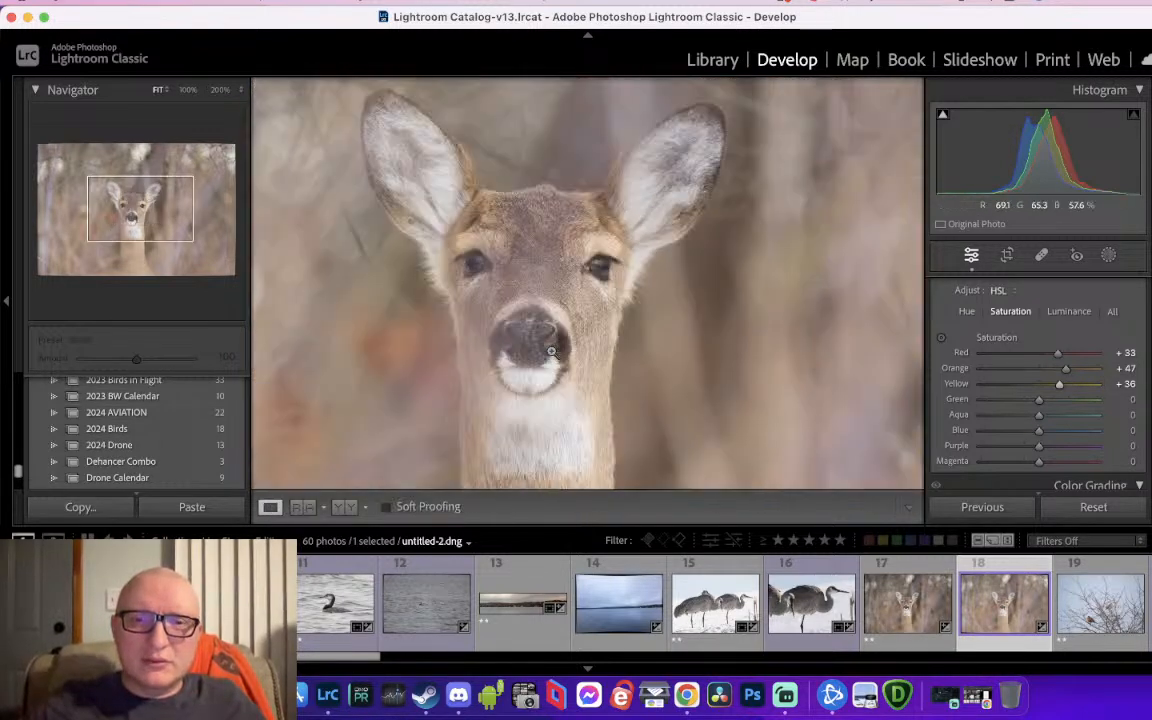
click(580, 264)
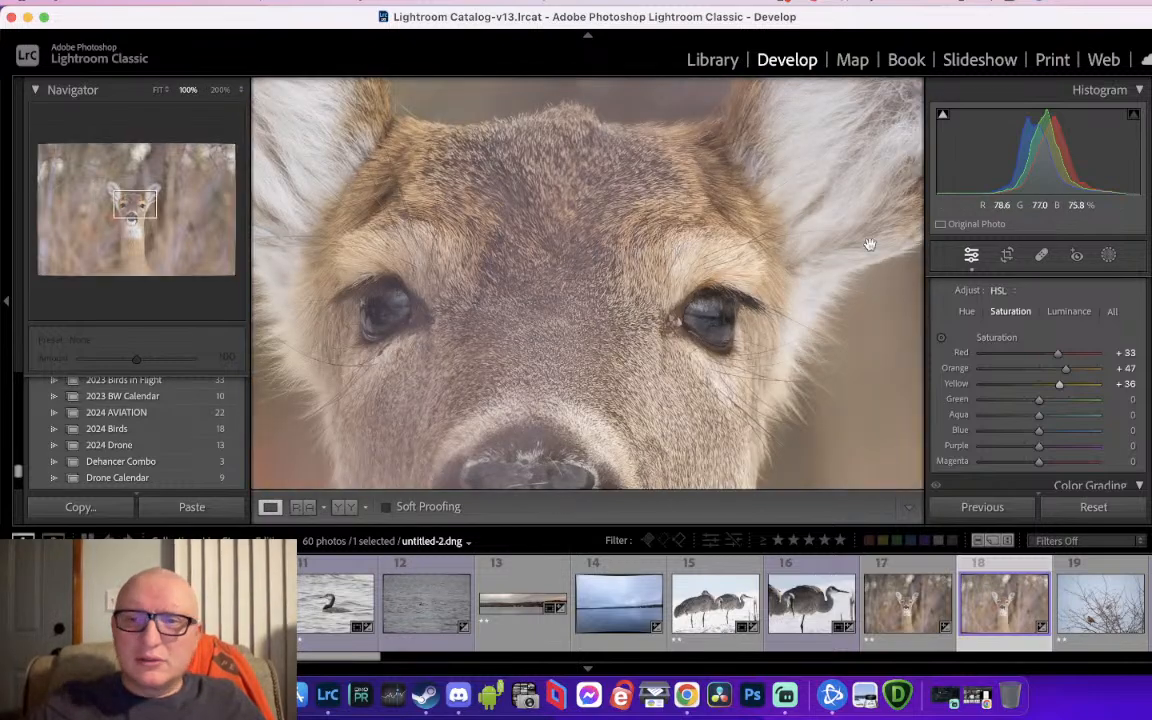
click(1007, 255)
drag(868, 97, 671, 160)
drag(616, 259, 432, 303)
drag(666, 399, 685, 425)
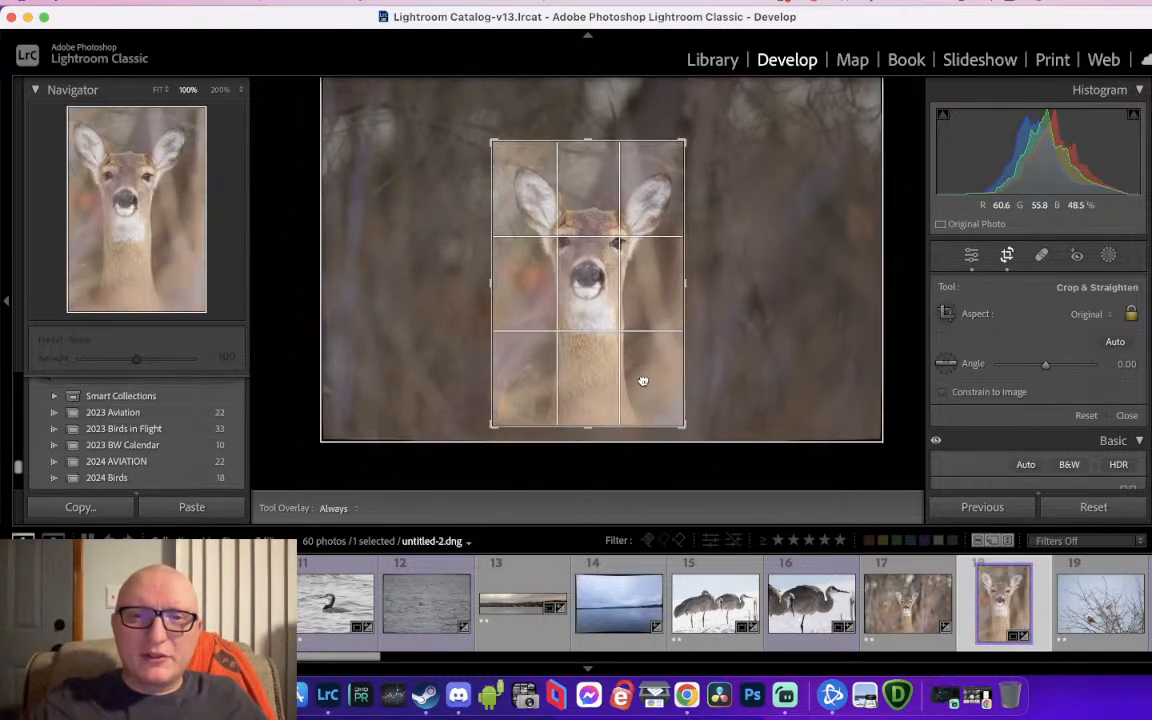
drag(643, 378, 640, 364)
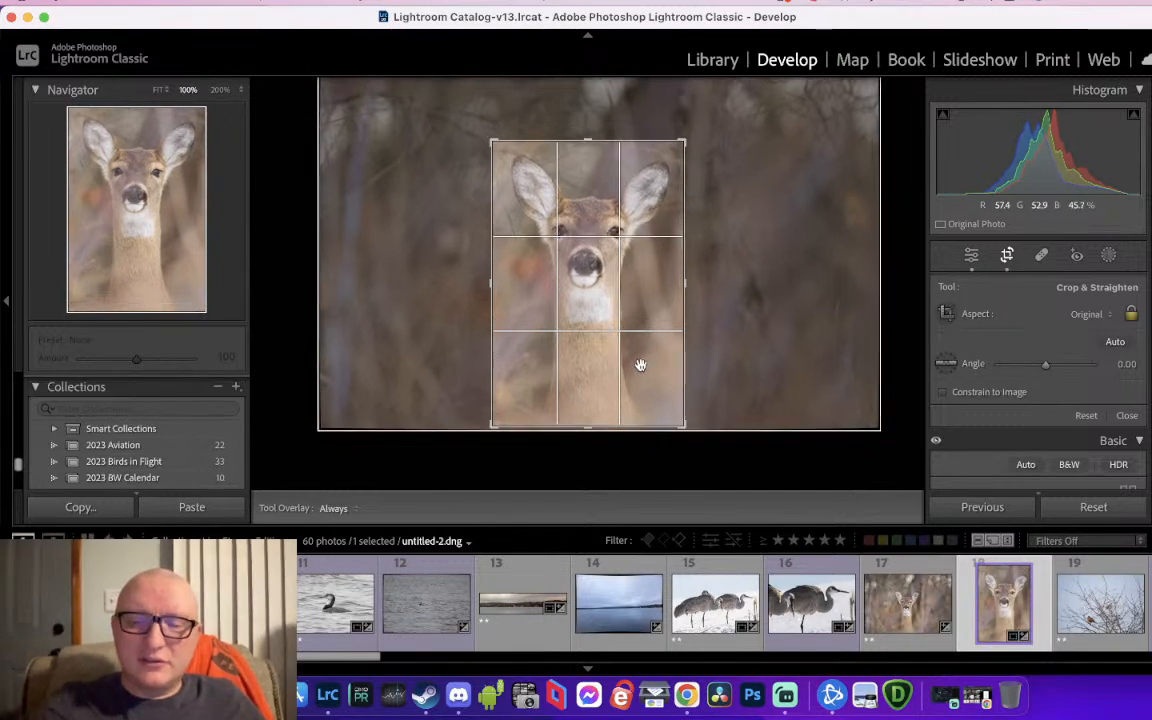
key(Return)
Inspect the cropped deer's face at 100% and set the Red saturation to +37
click(640, 364)
drag(602, 217, 652, 345)
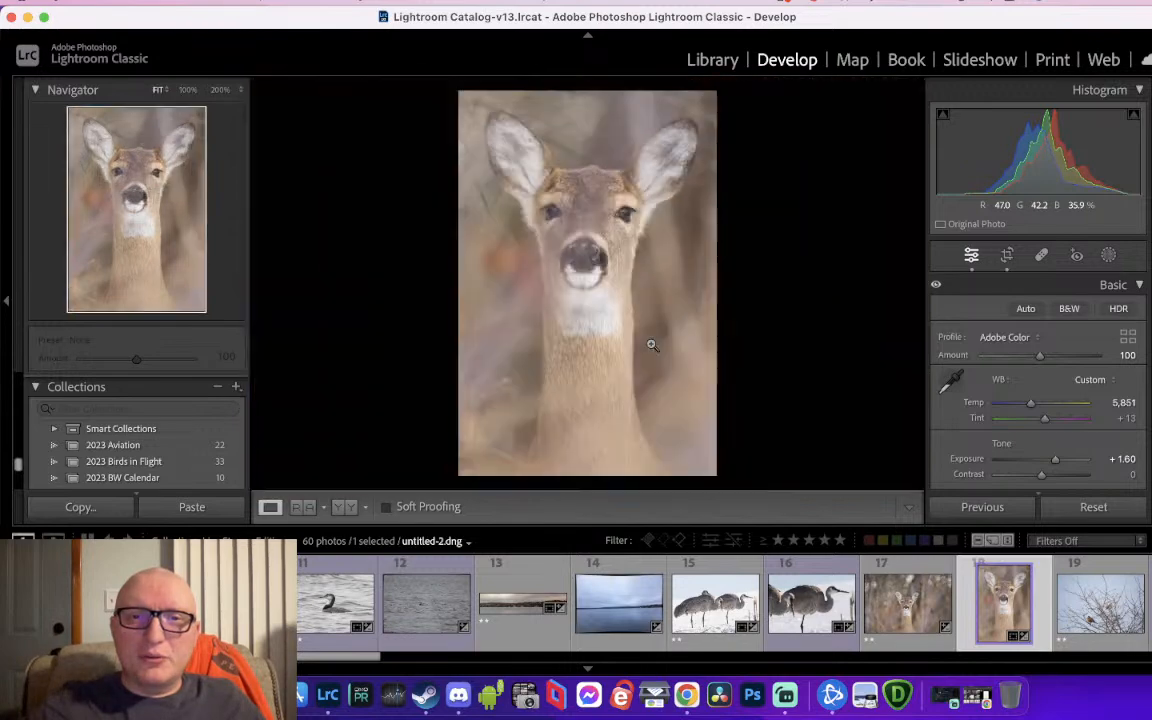
click(659, 318)
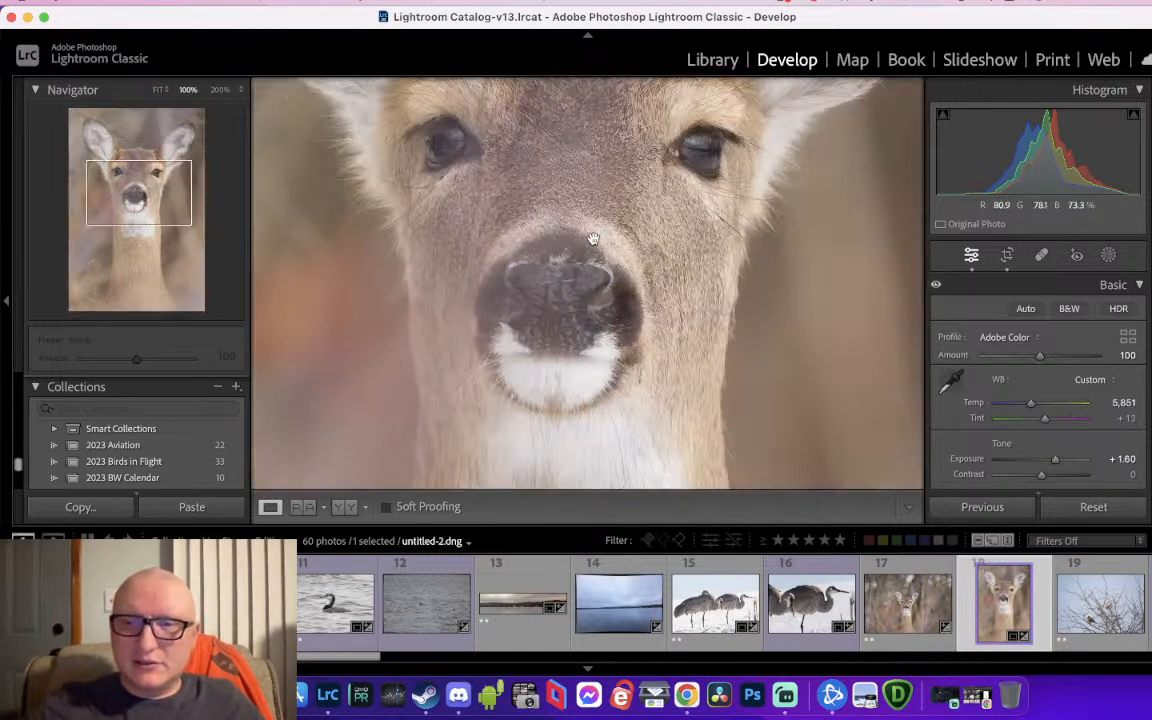
scroll(1113, 368, down, 10)
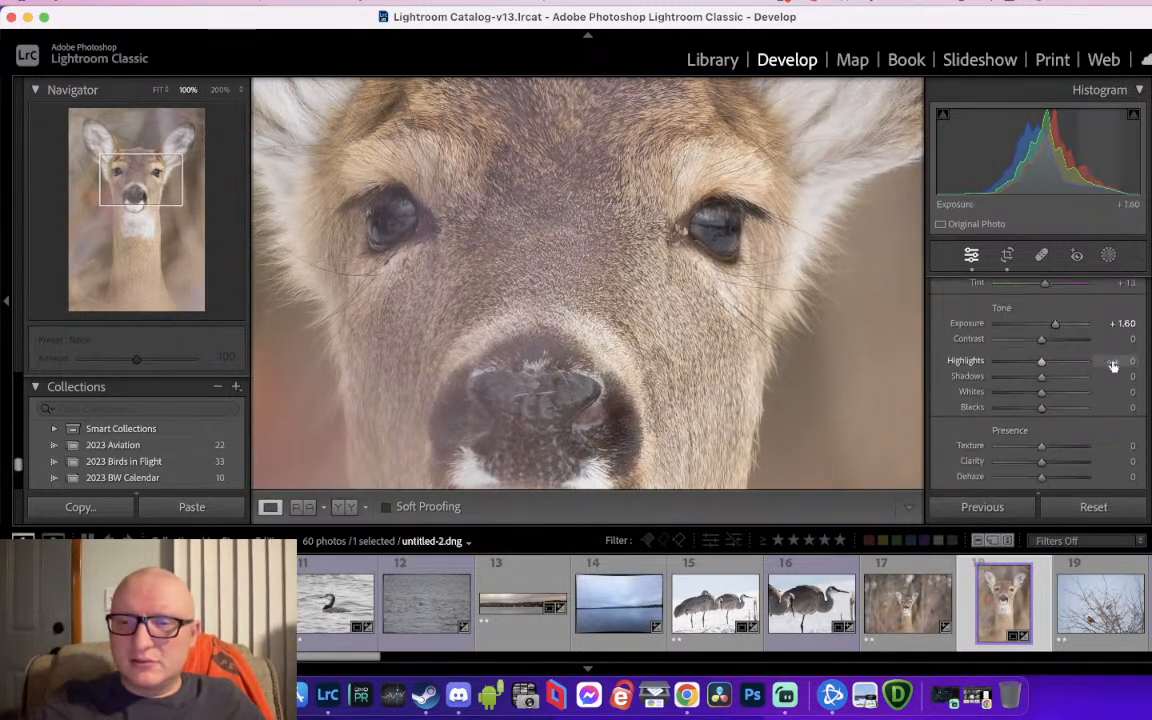
scroll(1113, 366, down, 1)
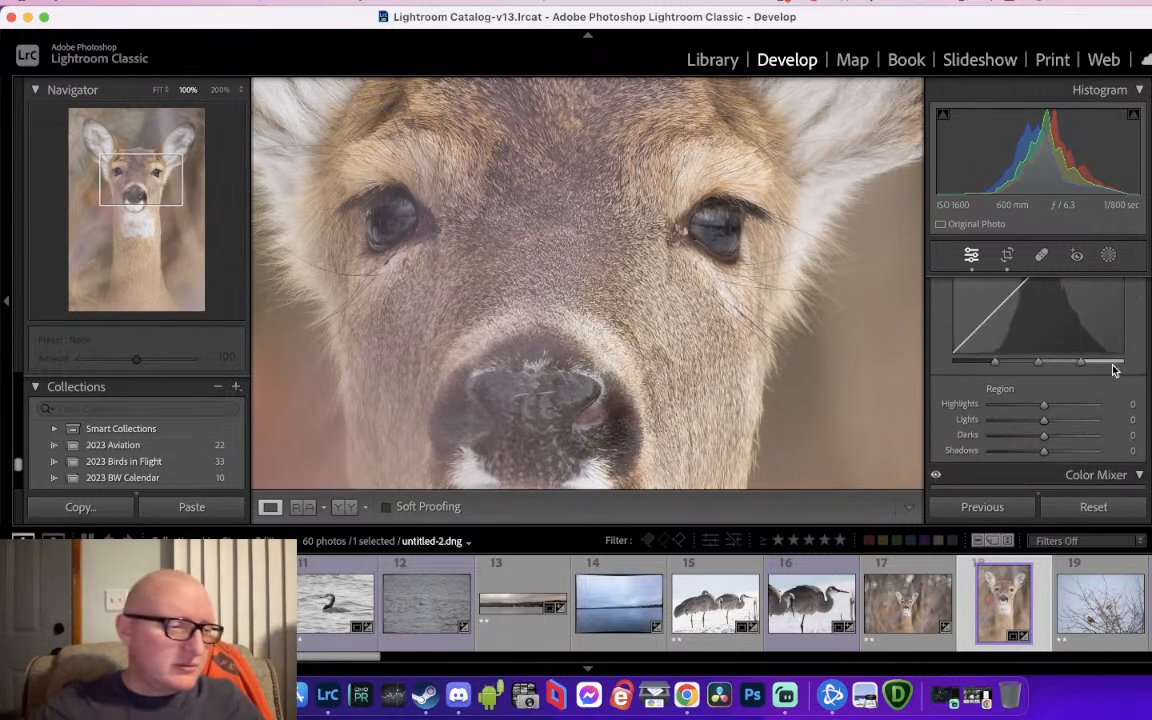
scroll(1113, 370, down, 5)
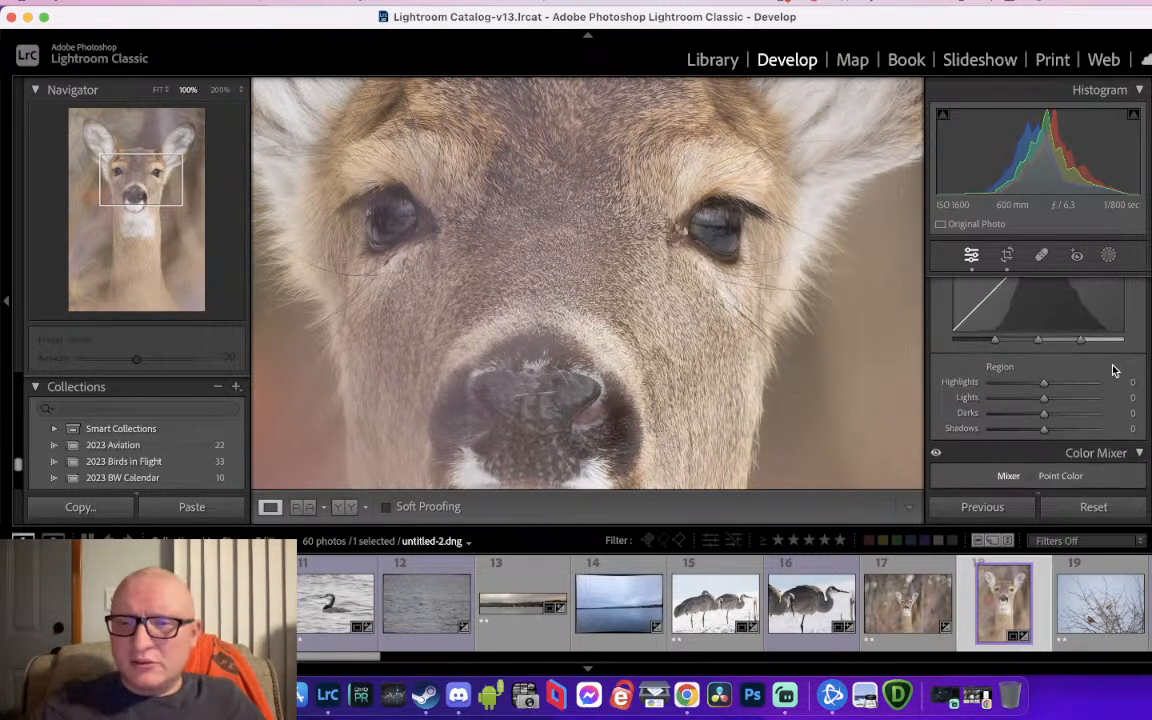
scroll(1070, 398, down, 2)
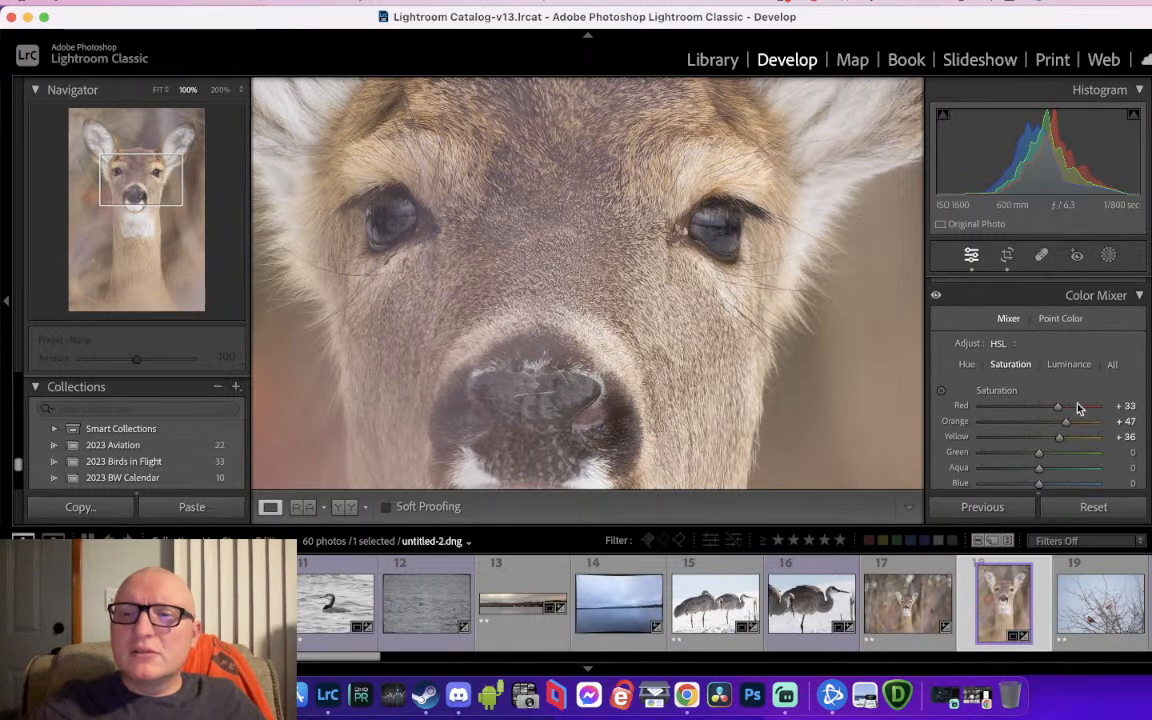
mouse_move(1077, 410)
mouse_down()
mouse_move(1036, 406)
mouse_move(1060, 406)
mouse_up()
click(793, 336)
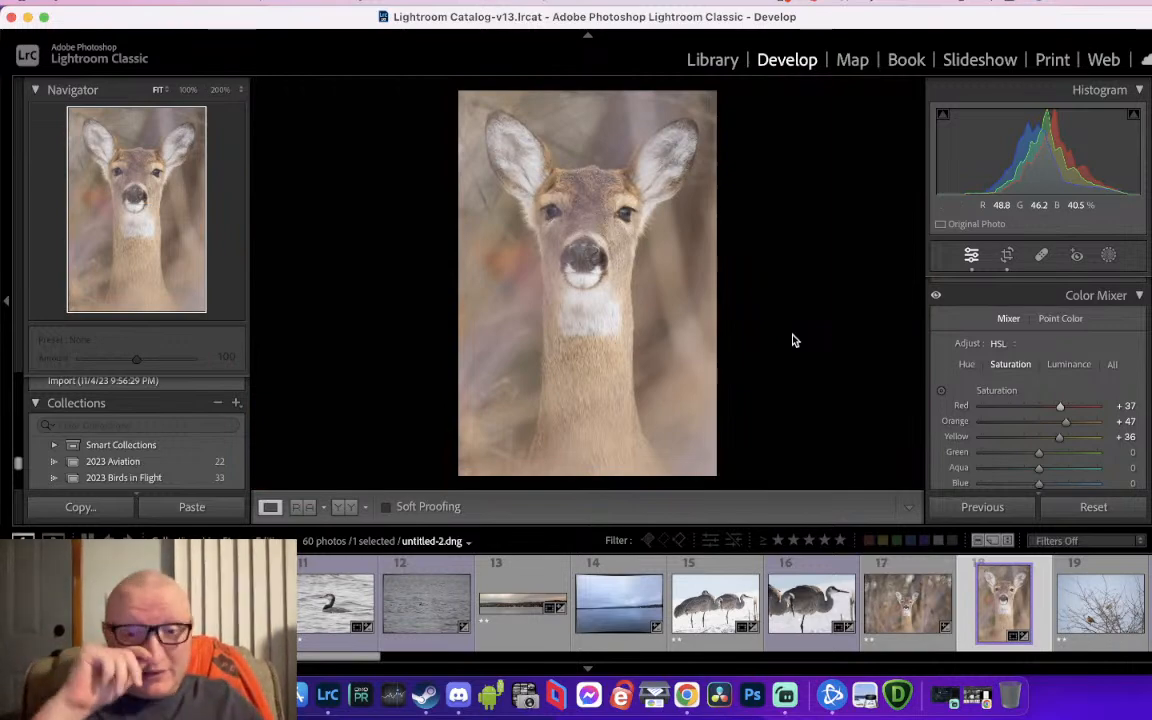
Open the two-bird photo untitled-3.dng and compare its mockingbird at 200% with the version in MWP_1051.dng
key(Right)
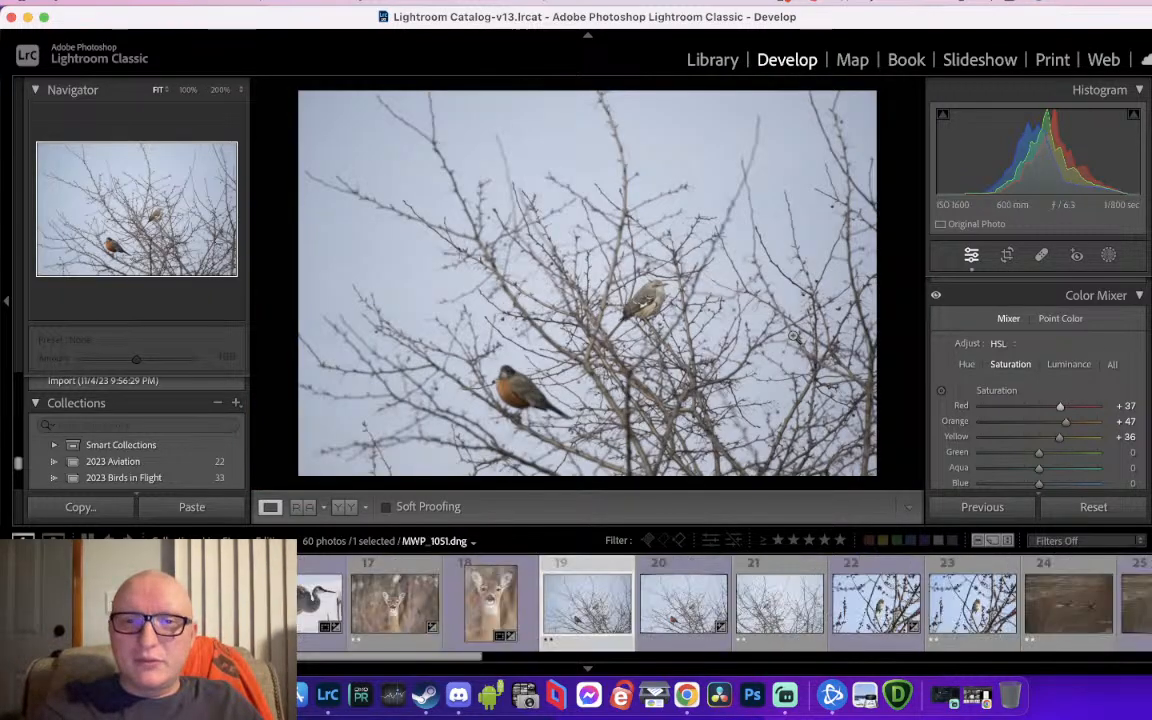
key(Right)
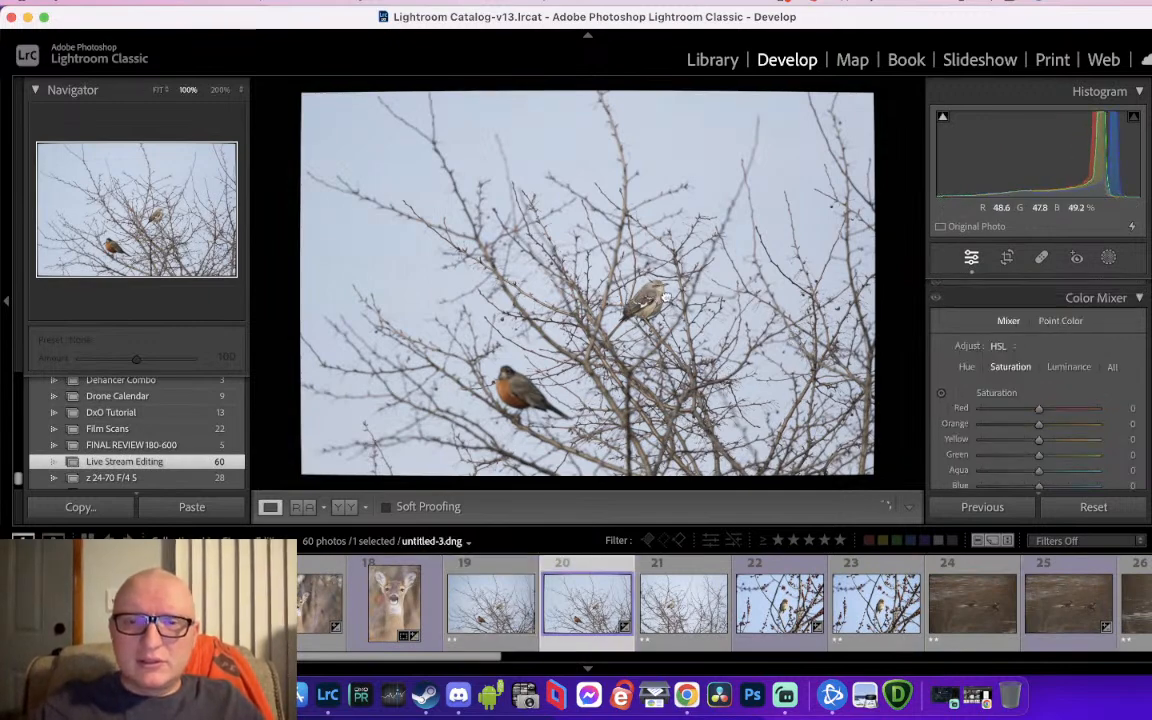
click(665, 297)
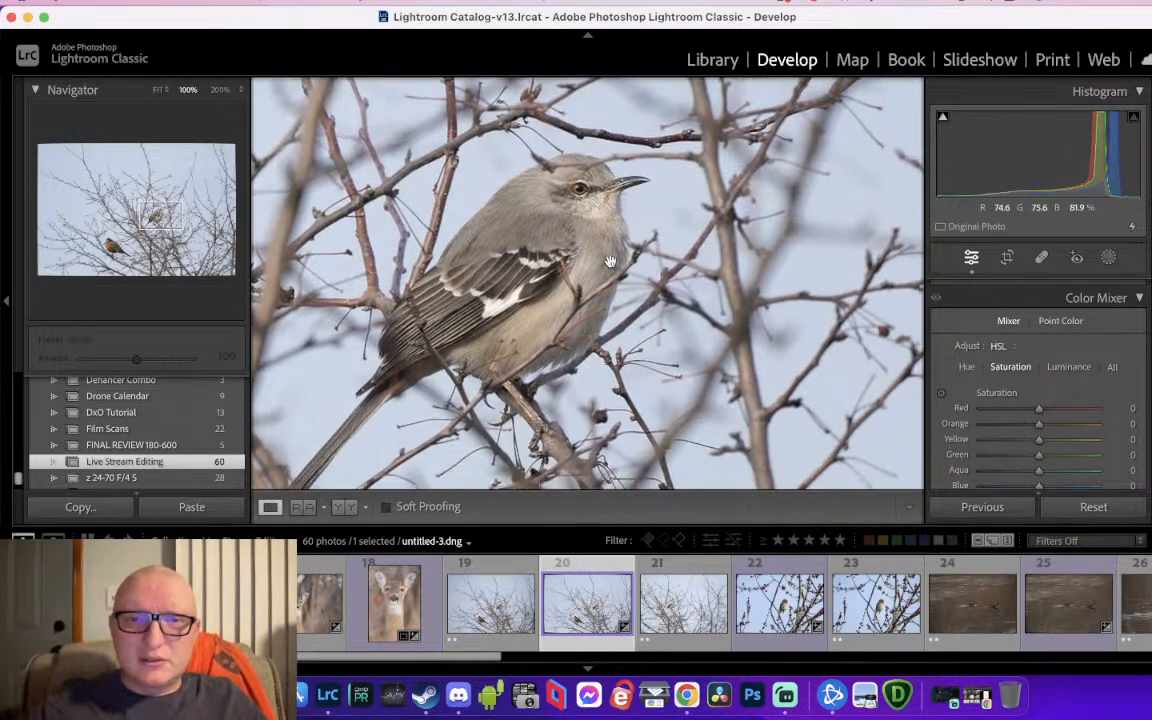
key(super+=)
drag(592, 257, 617, 329)
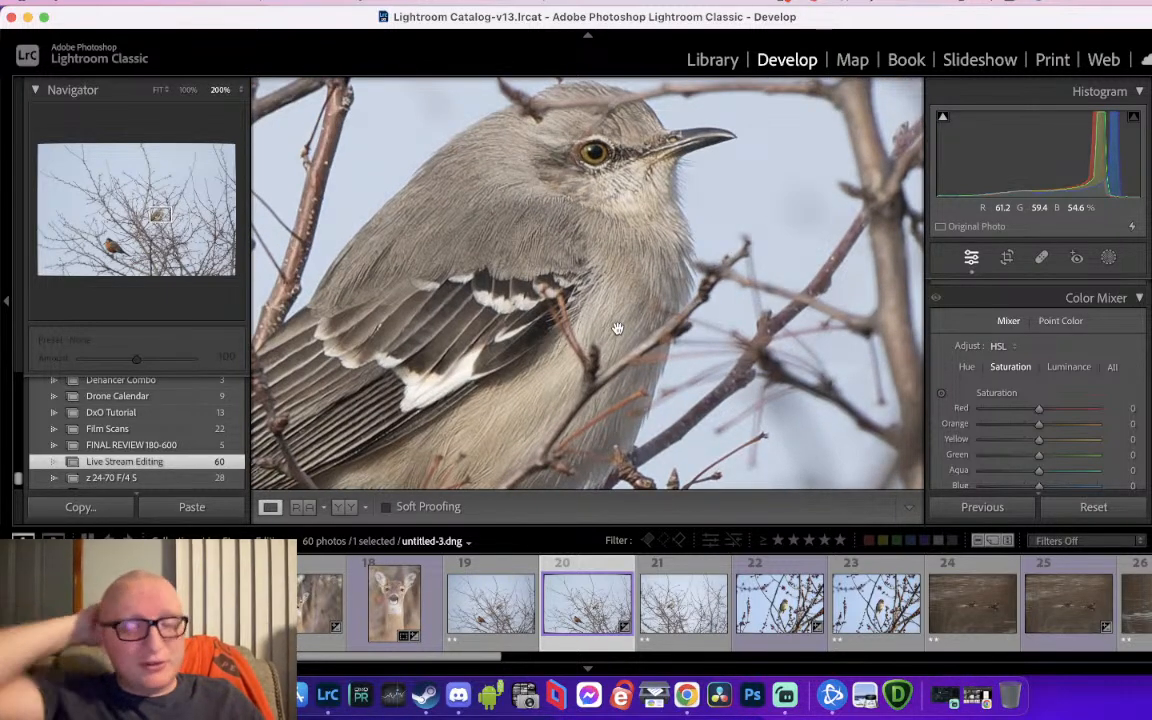
key(Left)
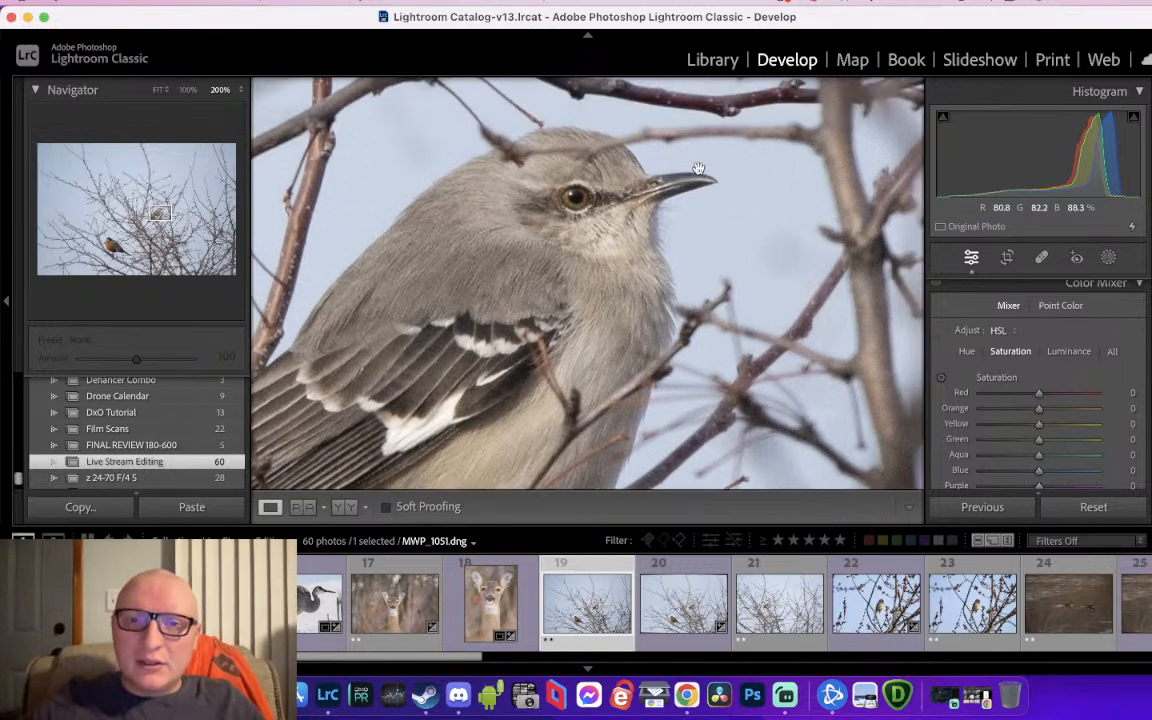
Paste the copied develop settings onto MWP_1051.dng and show it as the reference photo beside untitled-3.dng
click(302, 507)
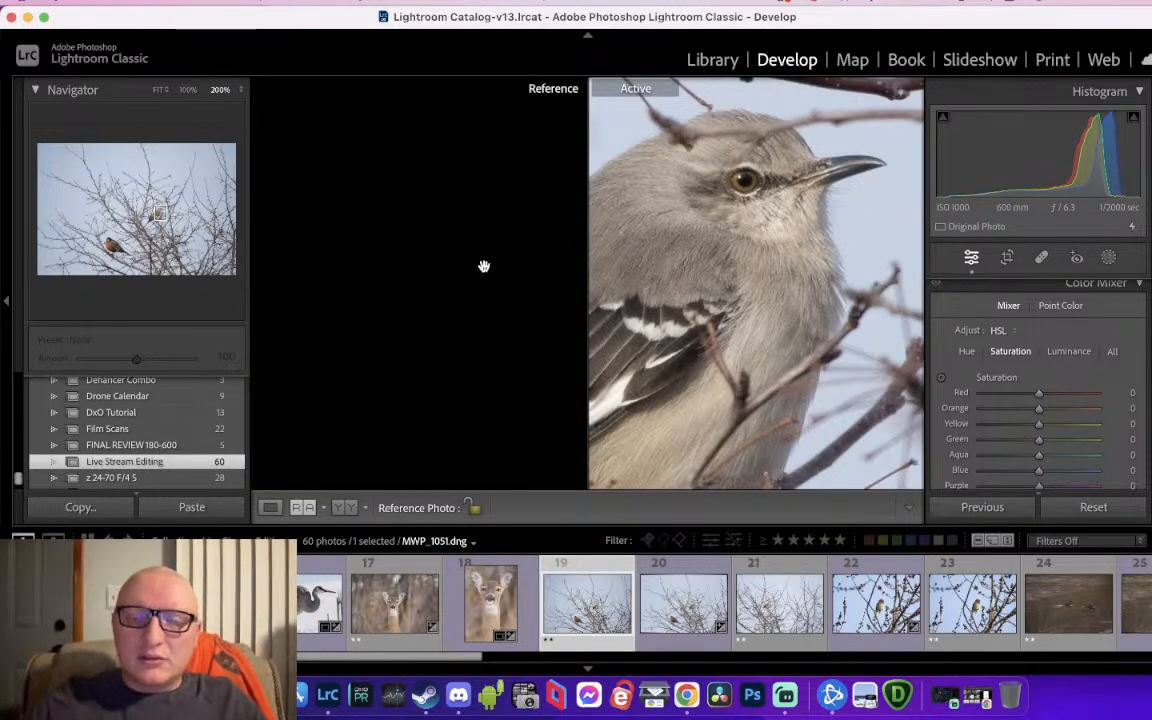
key(super+v)
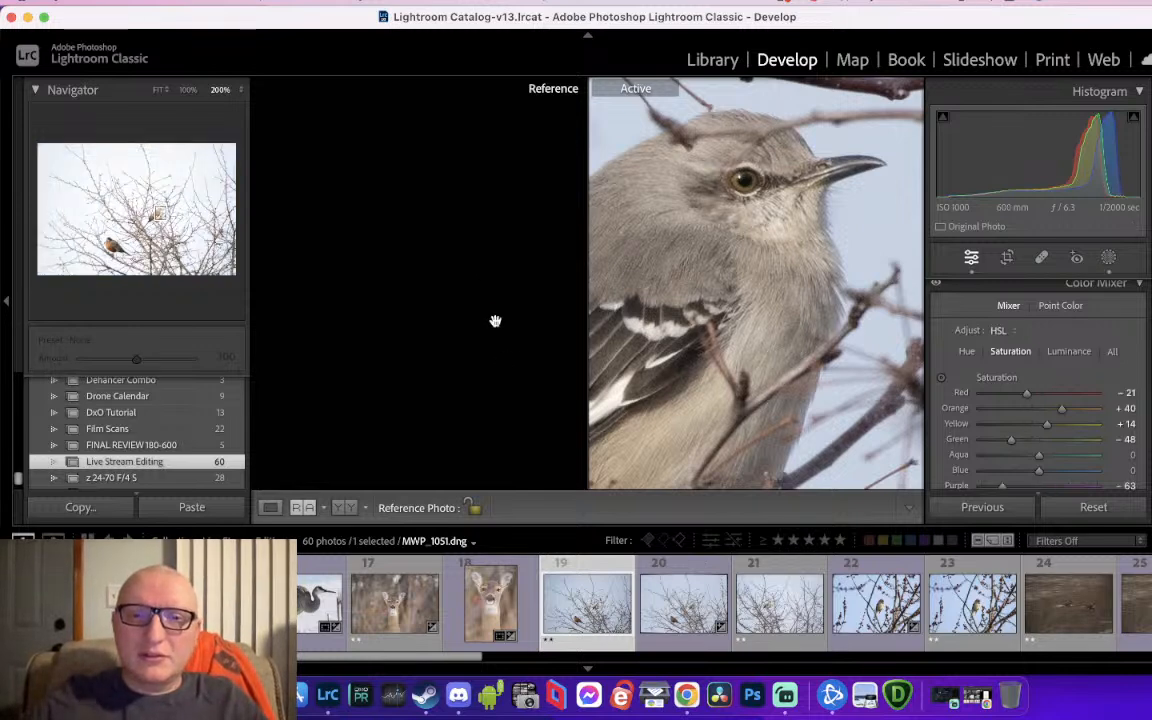
drag(668, 590, 298, 162)
click(690, 600)
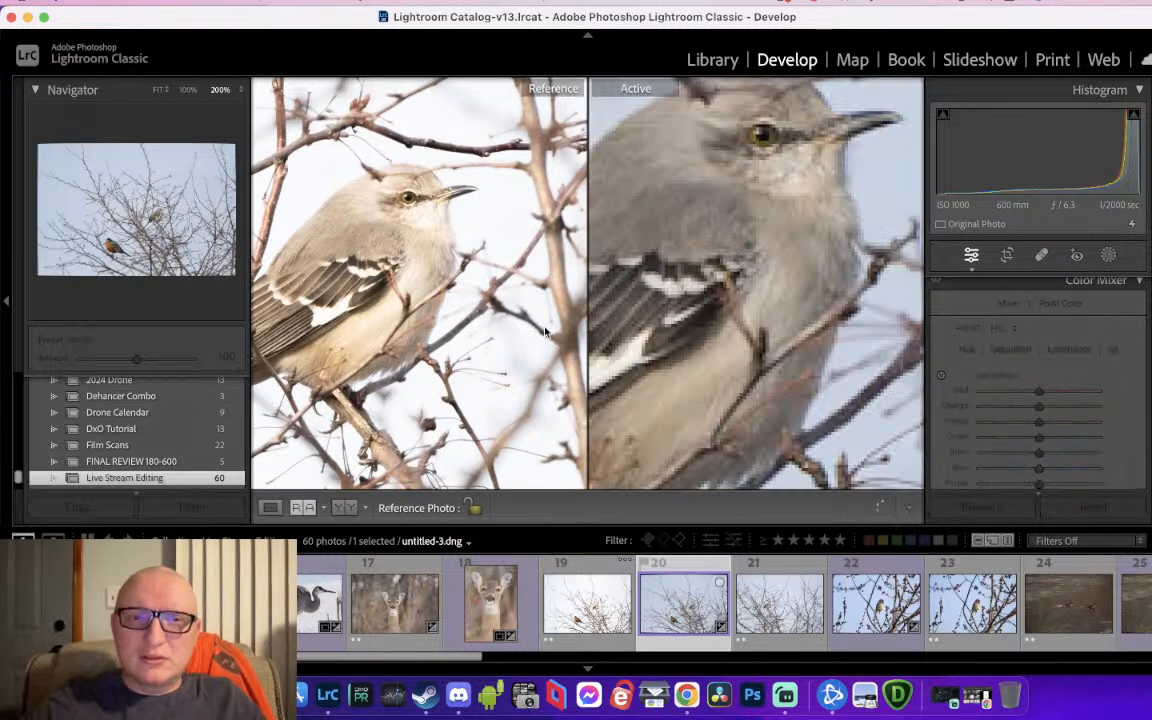
drag(454, 227, 488, 205)
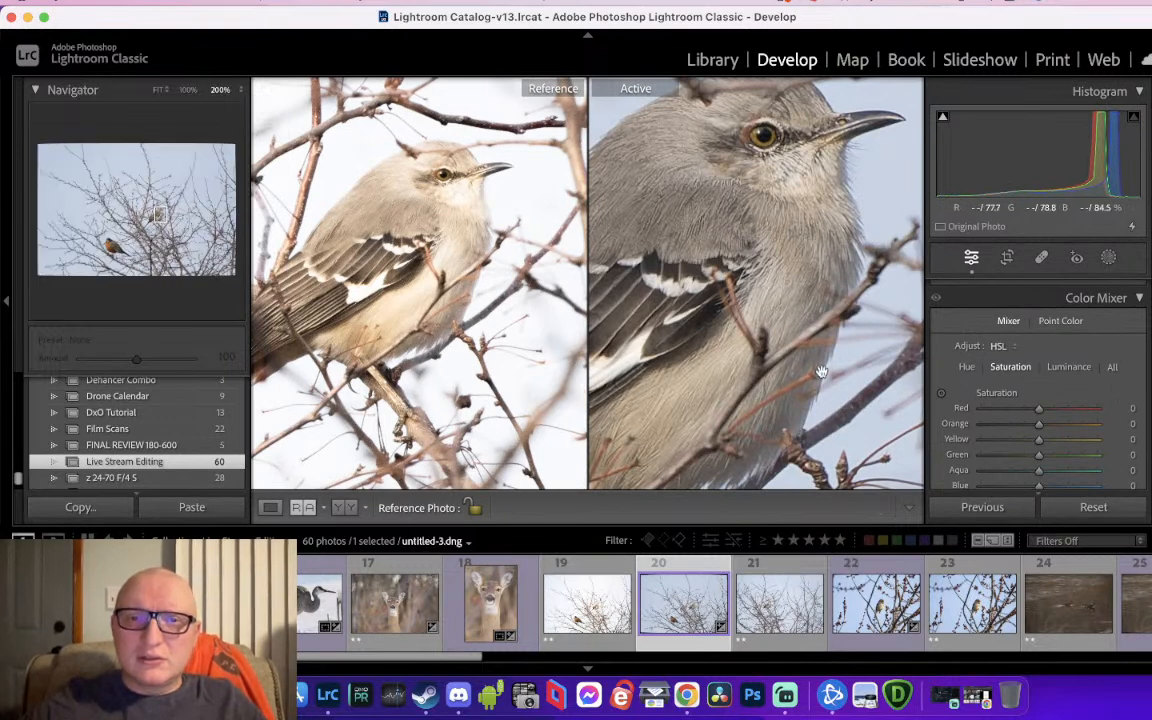
Darken the overly bright MWP_1051.dng and make untitled-3.dng the active photo again for comparison
click(587, 600)
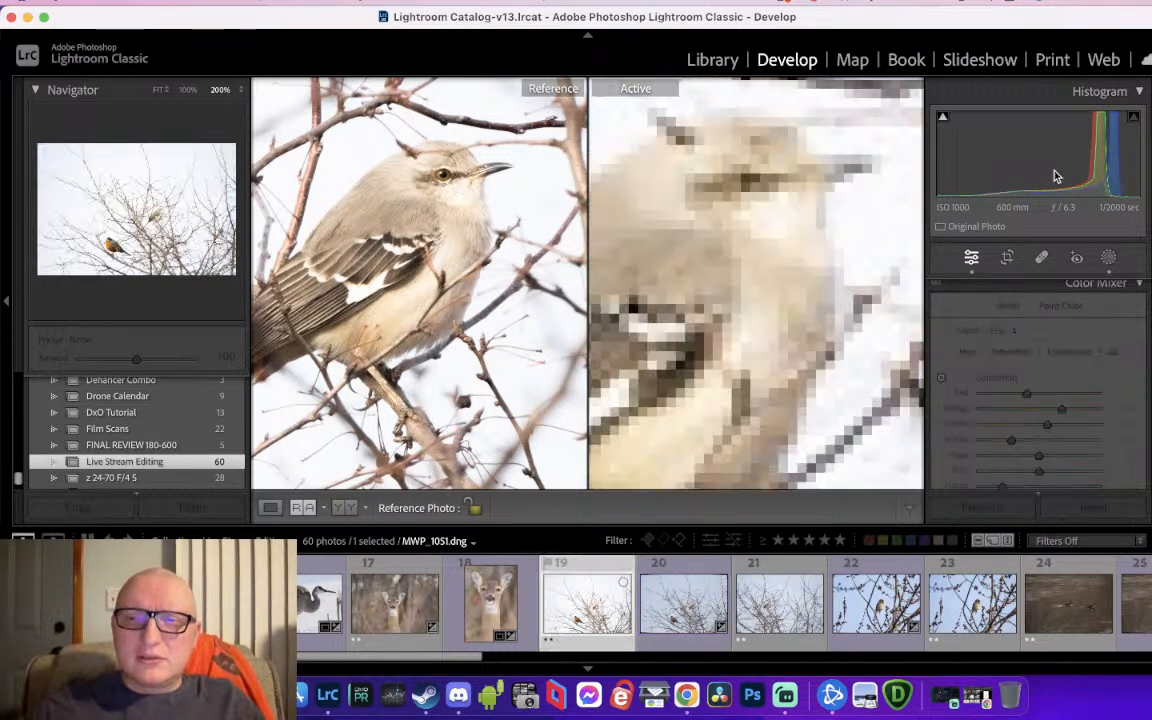
drag(1076, 149, 1049, 149)
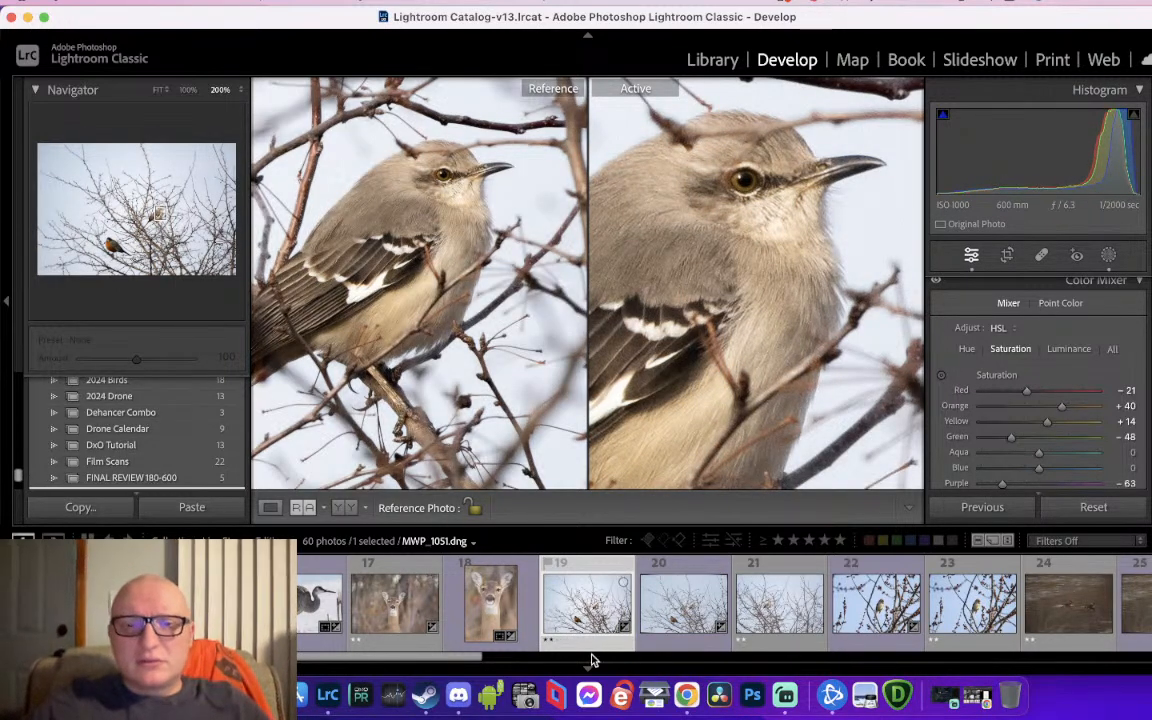
click(668, 597)
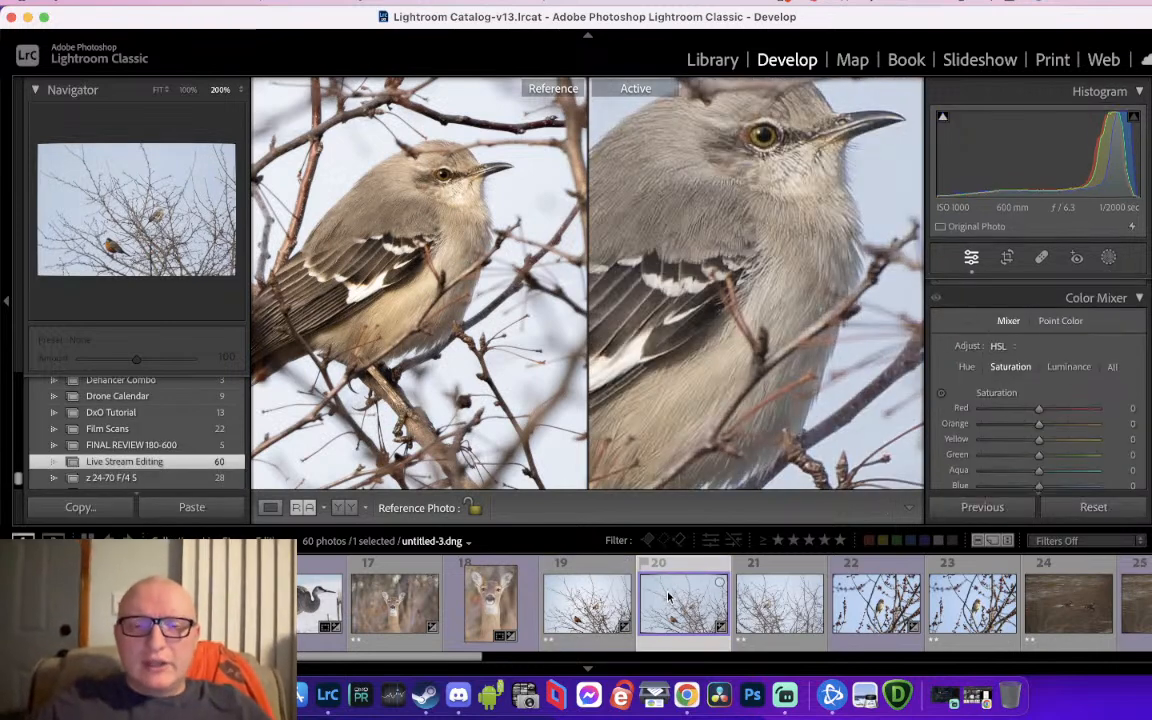
Show untitled-3.dng alone and examine the orange-breasted robin close up
click(271, 510)
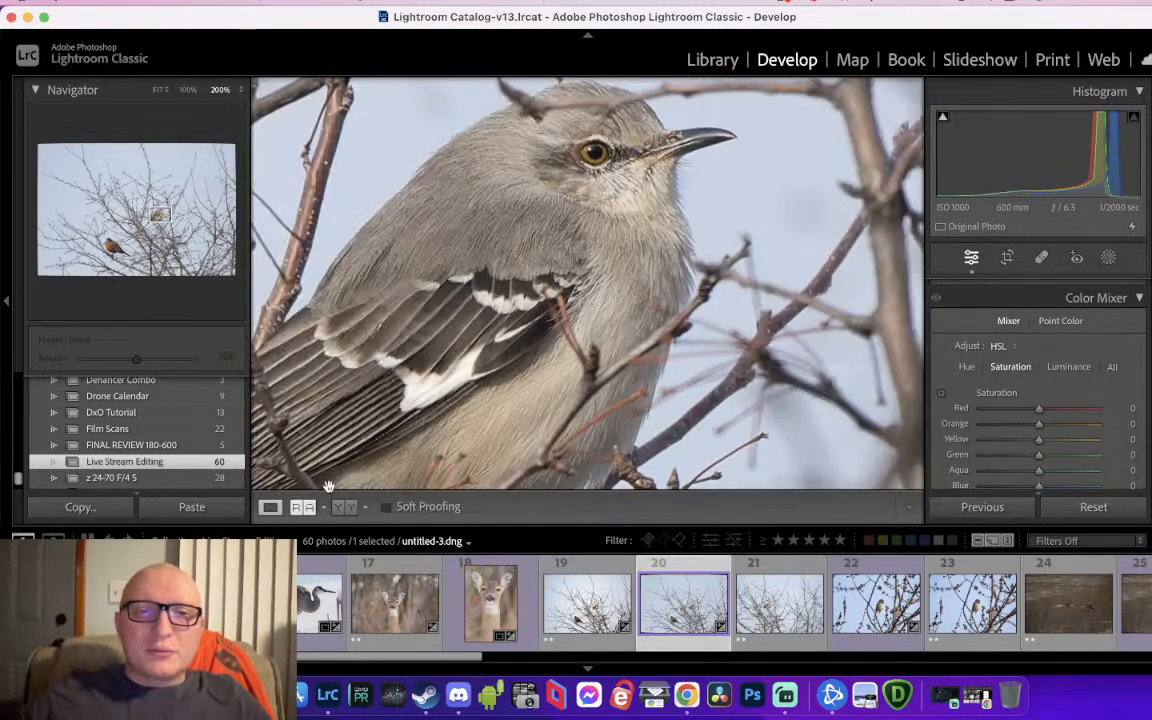
click(654, 328)
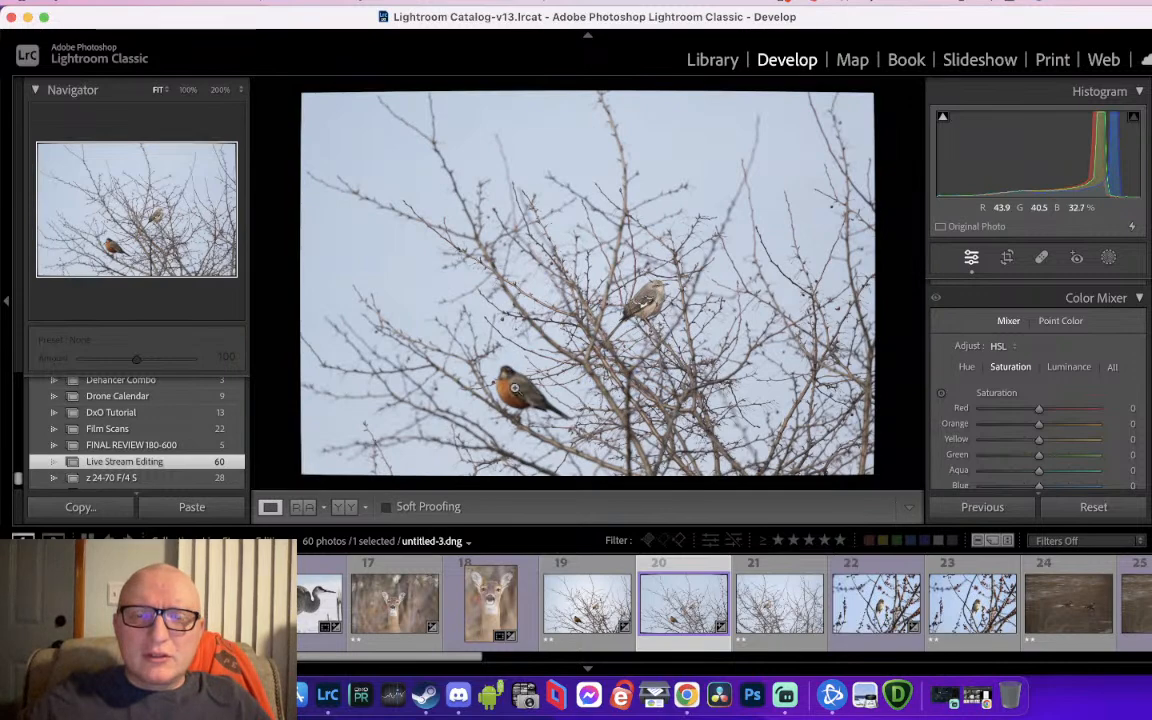
click(513, 387)
click(549, 346)
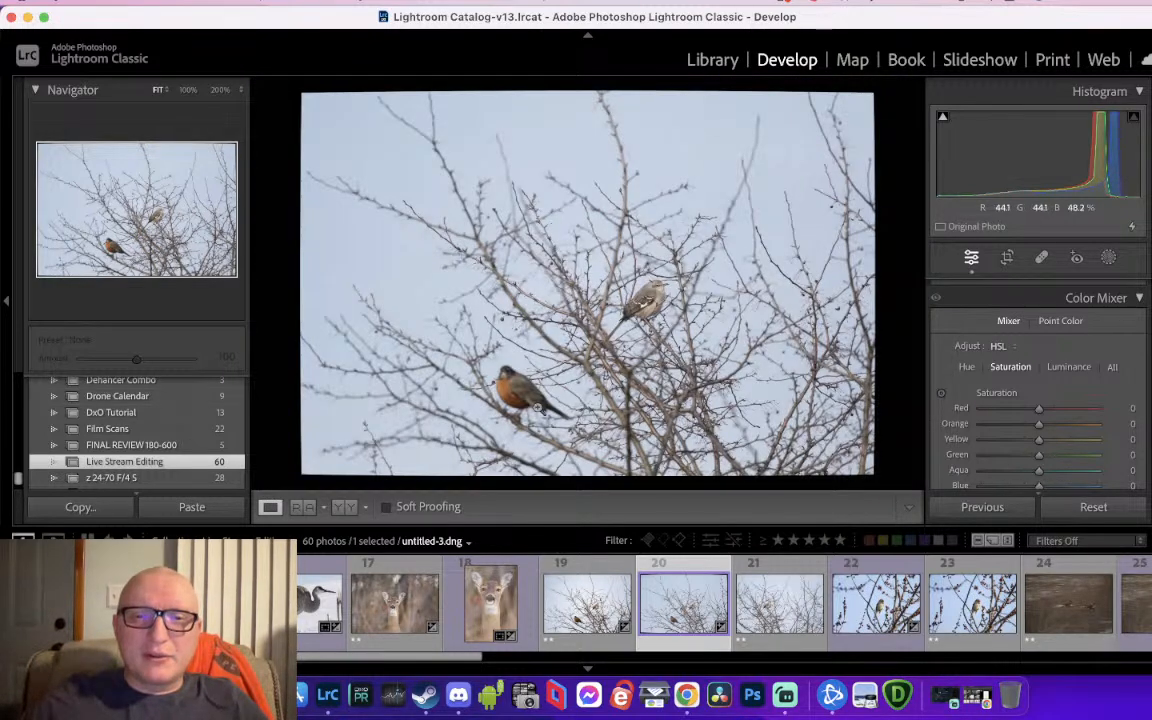
click(506, 368)
click(512, 376)
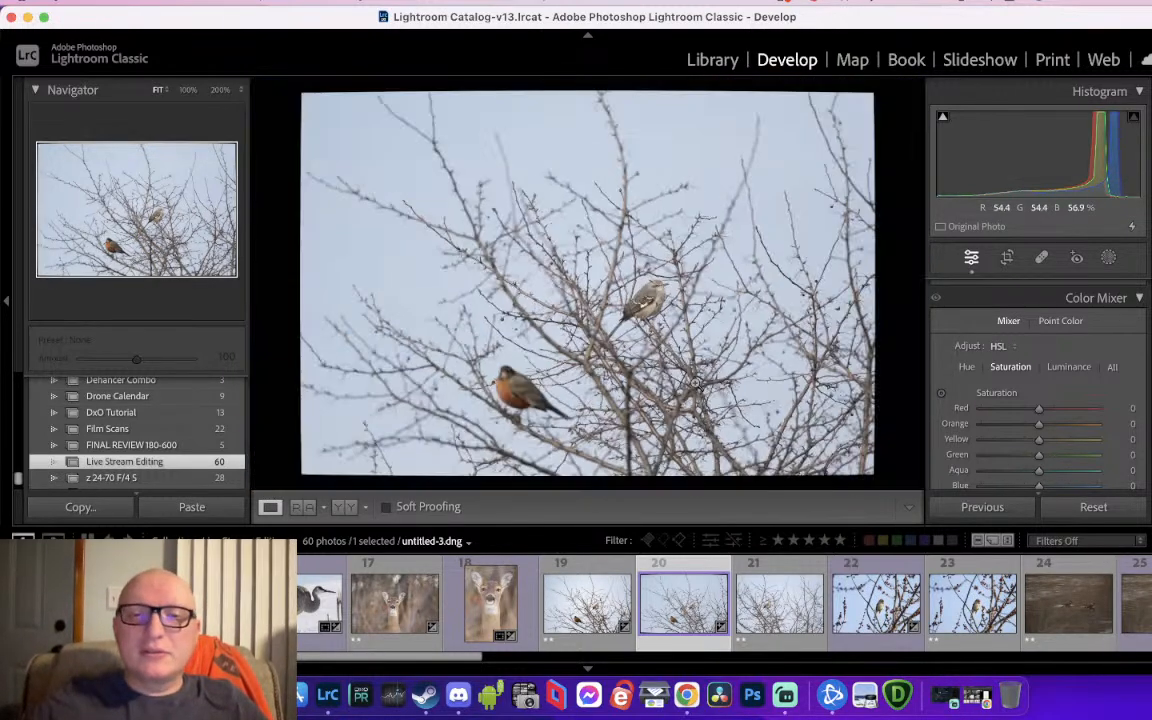
Open MWP_1061.dng and examine the mockingbird's head and feather detail at 200%
key(Right)
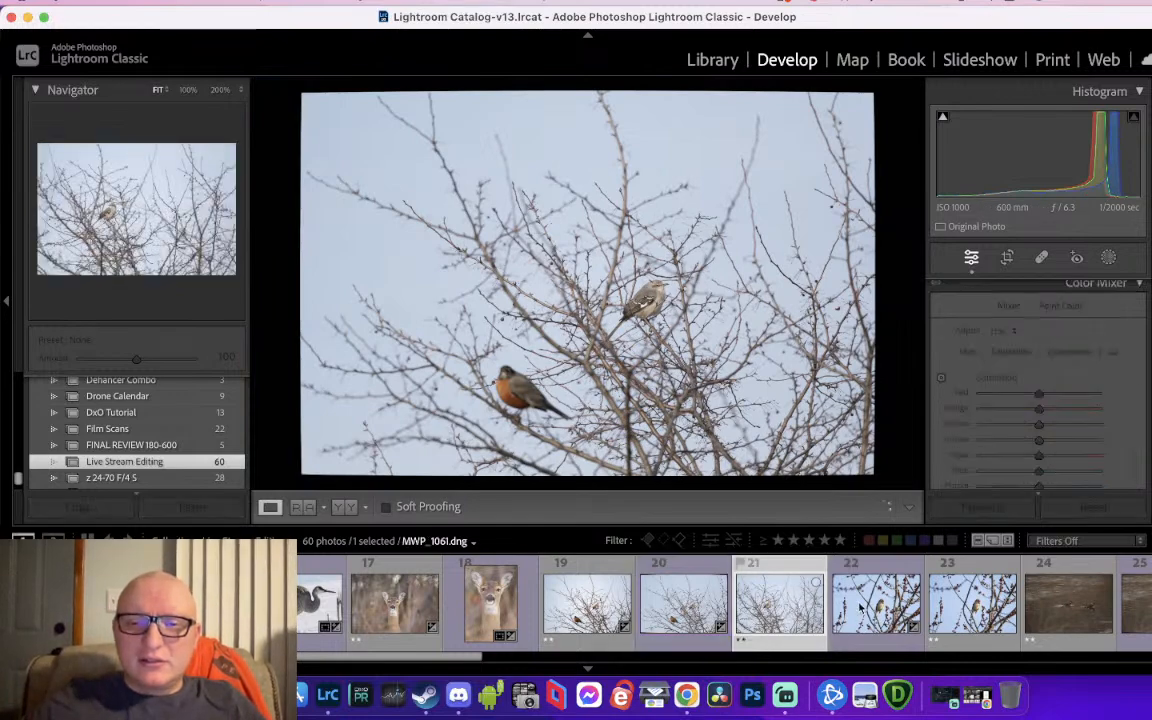
click(860, 608)
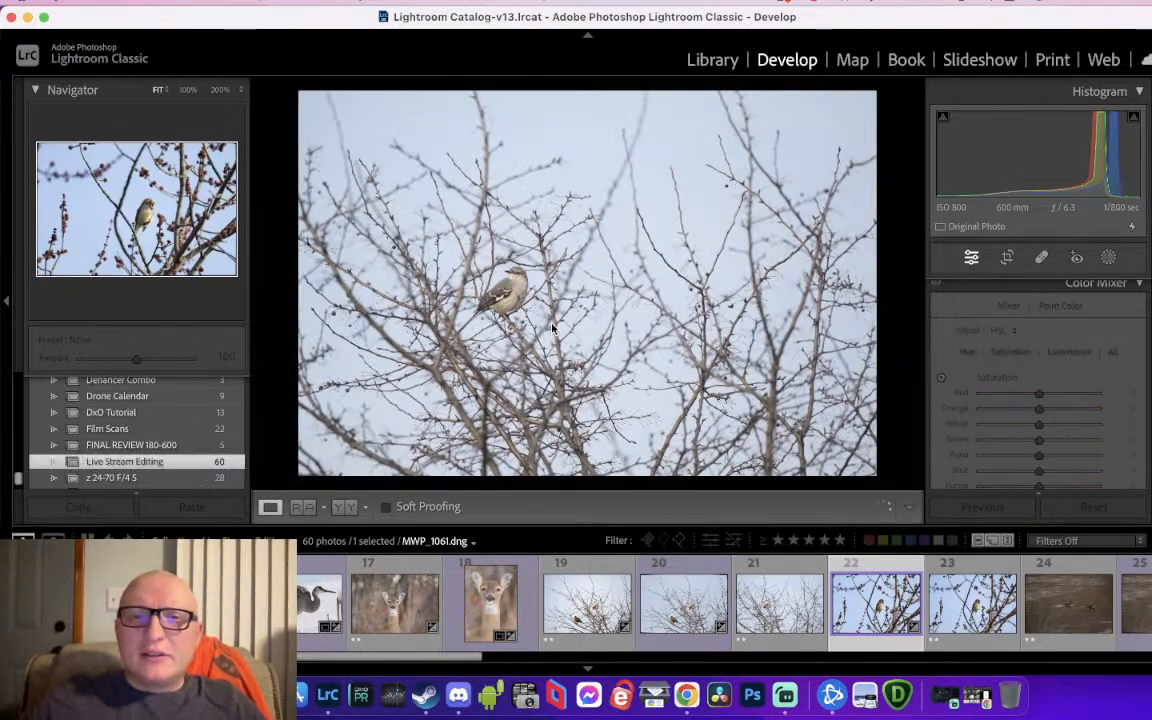
click(784, 614)
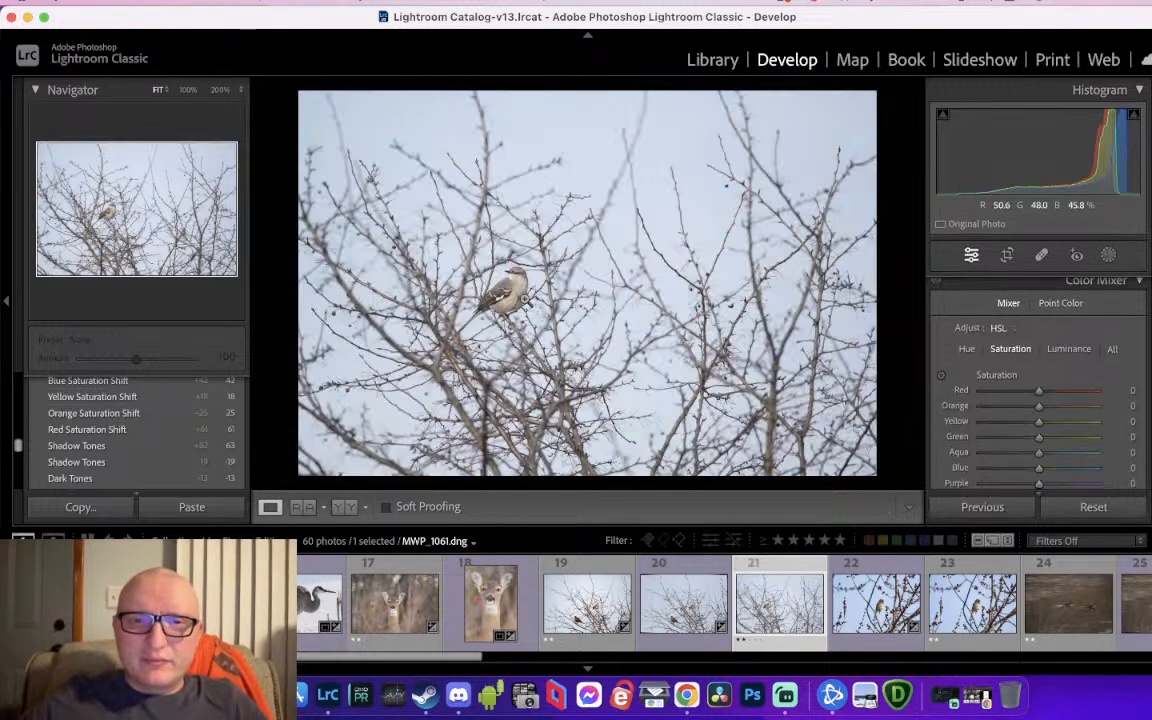
click(507, 275)
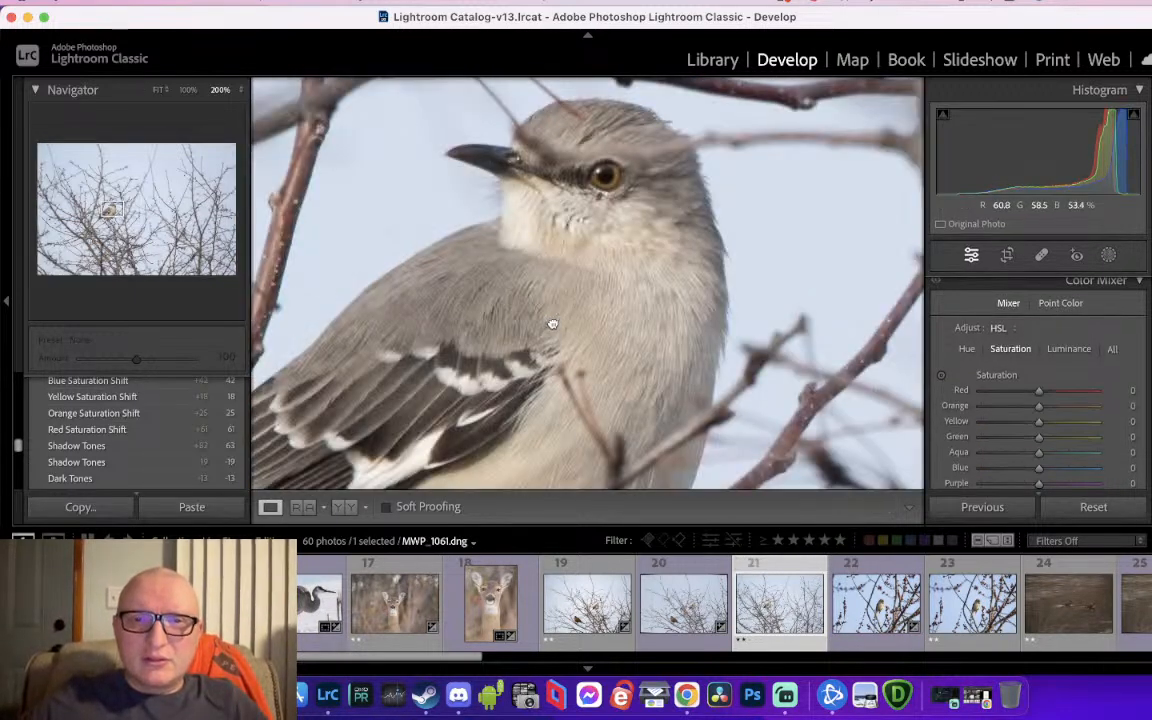
drag(548, 324, 561, 297)
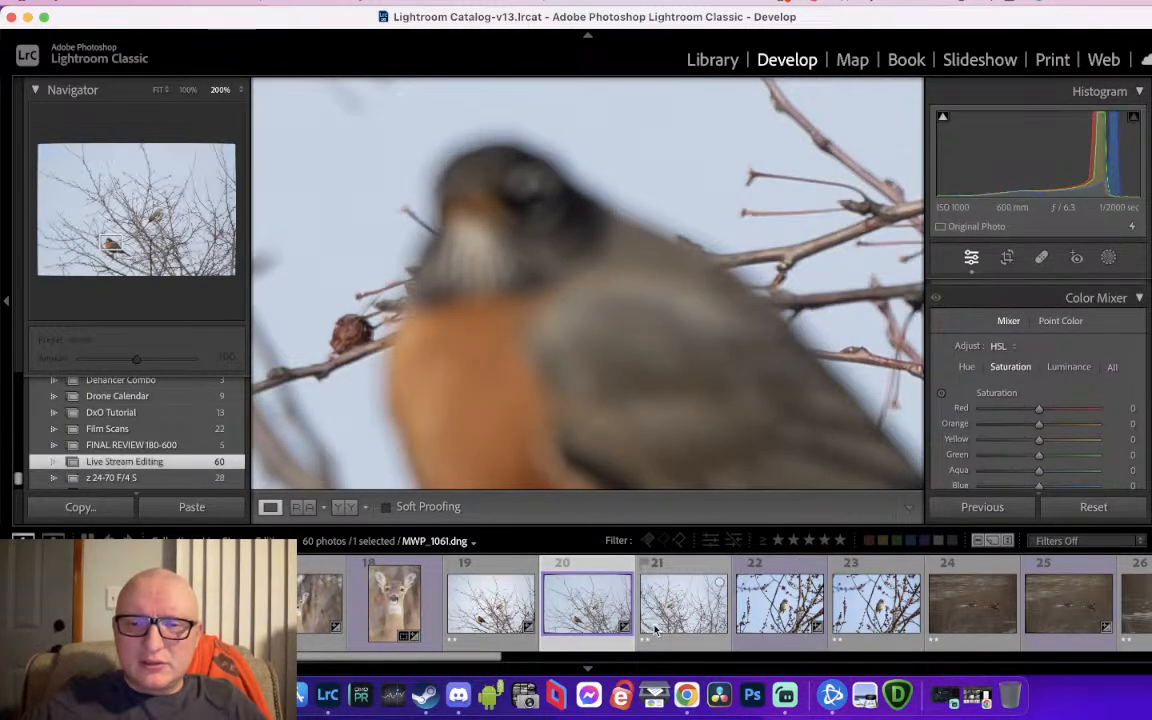
Return to MWP_1061.dng from the robin photo, inspect it close up again and fit the whole image in view
click(685, 638)
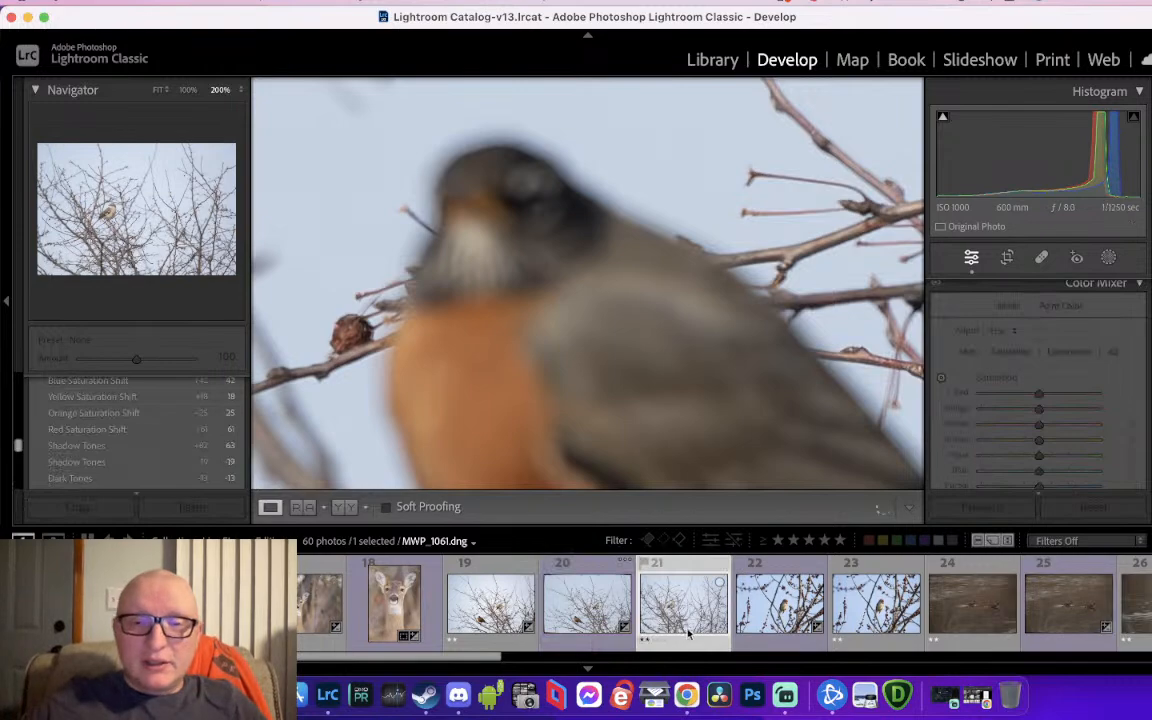
click(616, 270)
drag(521, 293, 672, 447)
click(680, 432)
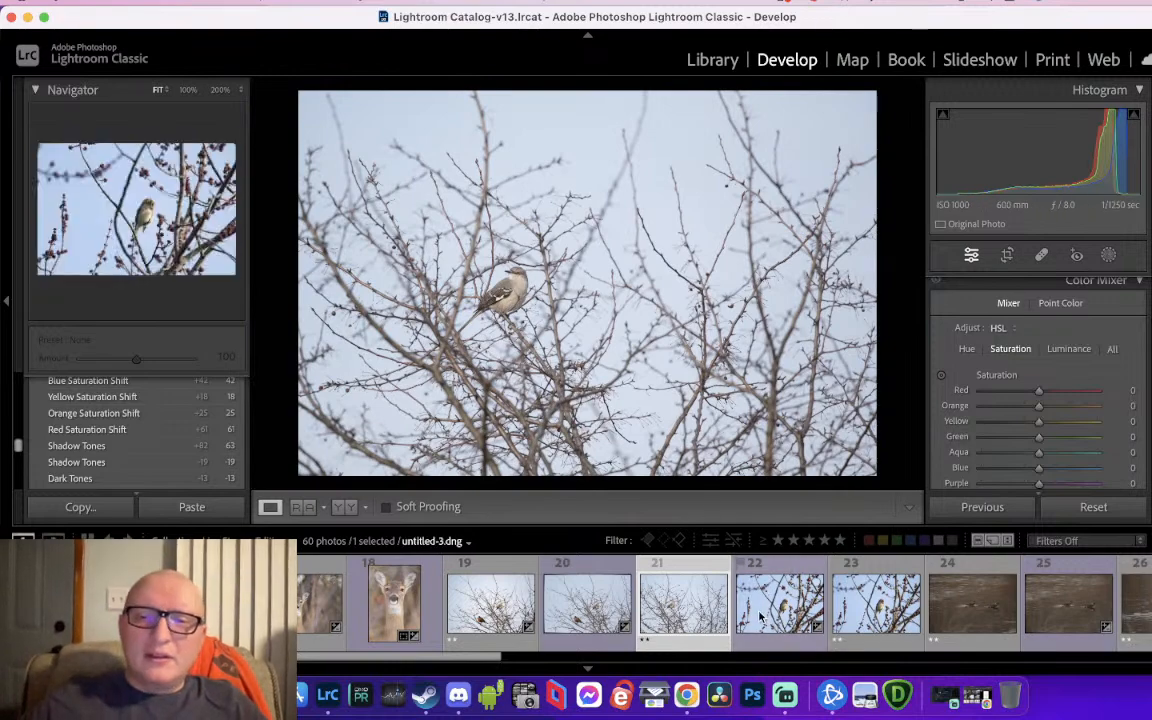
Open the yellow-bellied bird photo following MWP_1061.dng and examine the bird at 200% and at 66.7%
key(Right)
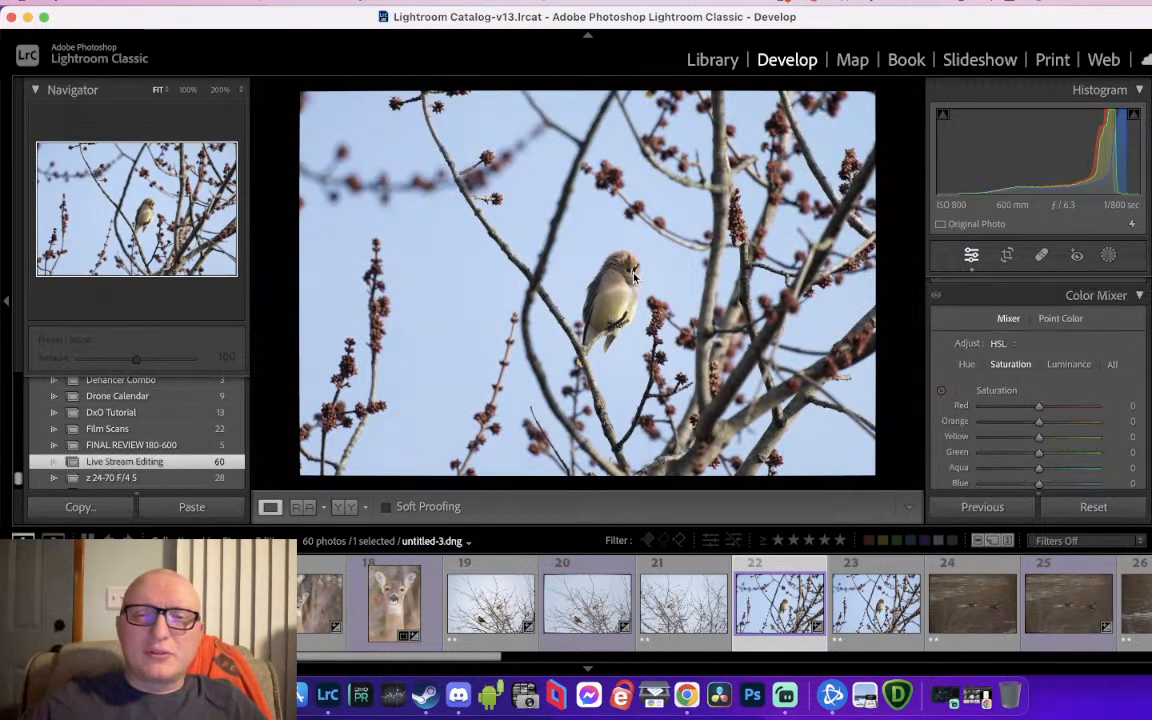
click(627, 278)
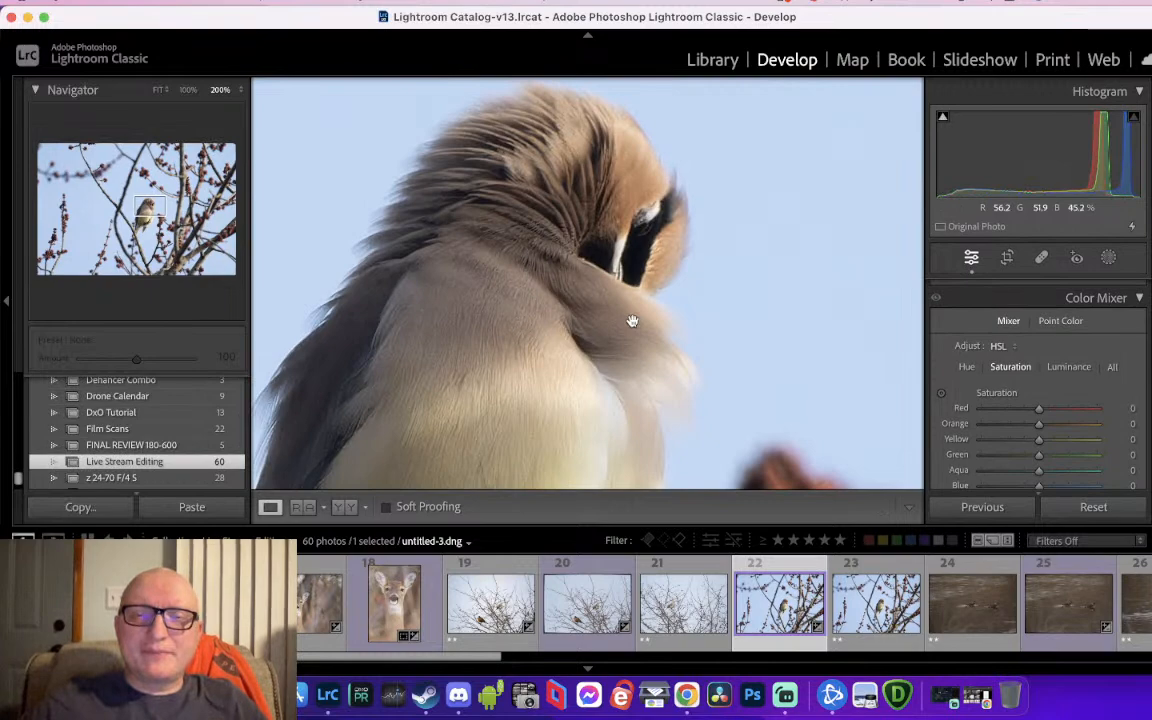
key(super+minus)
key(super+minus)
drag(632, 320, 596, 288)
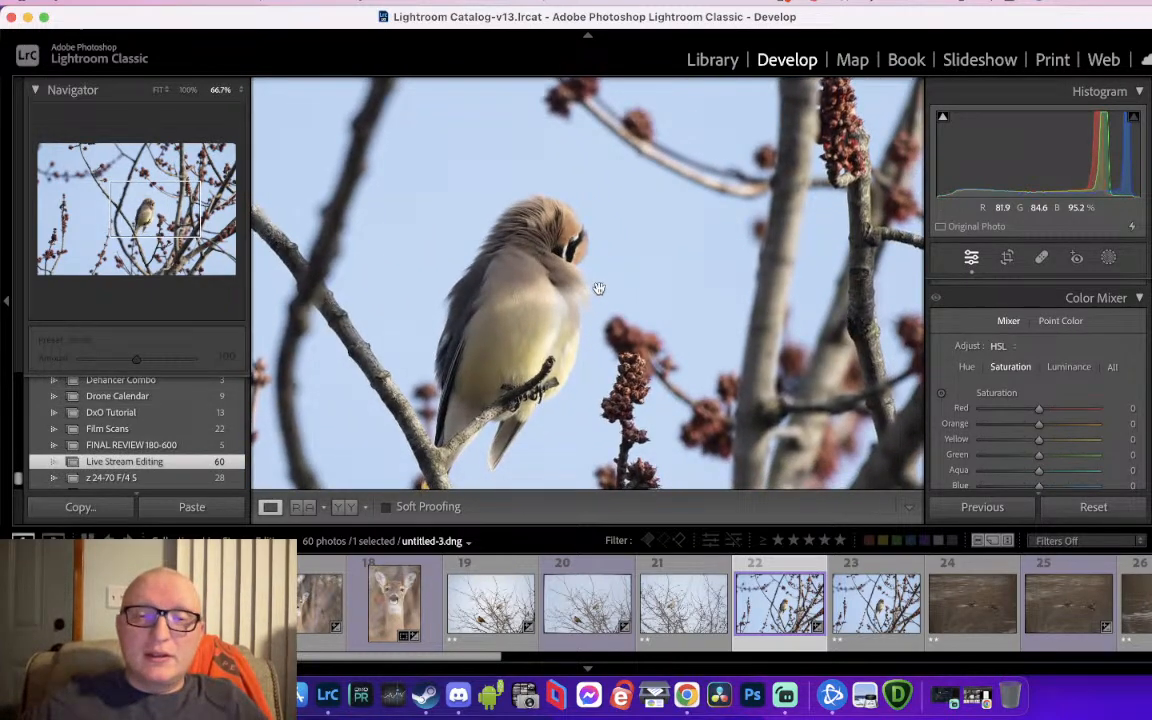
Crop untitled-3.dng in portrait orientation at the original aspect ratio, tightly framing the perched bird
click(862, 609)
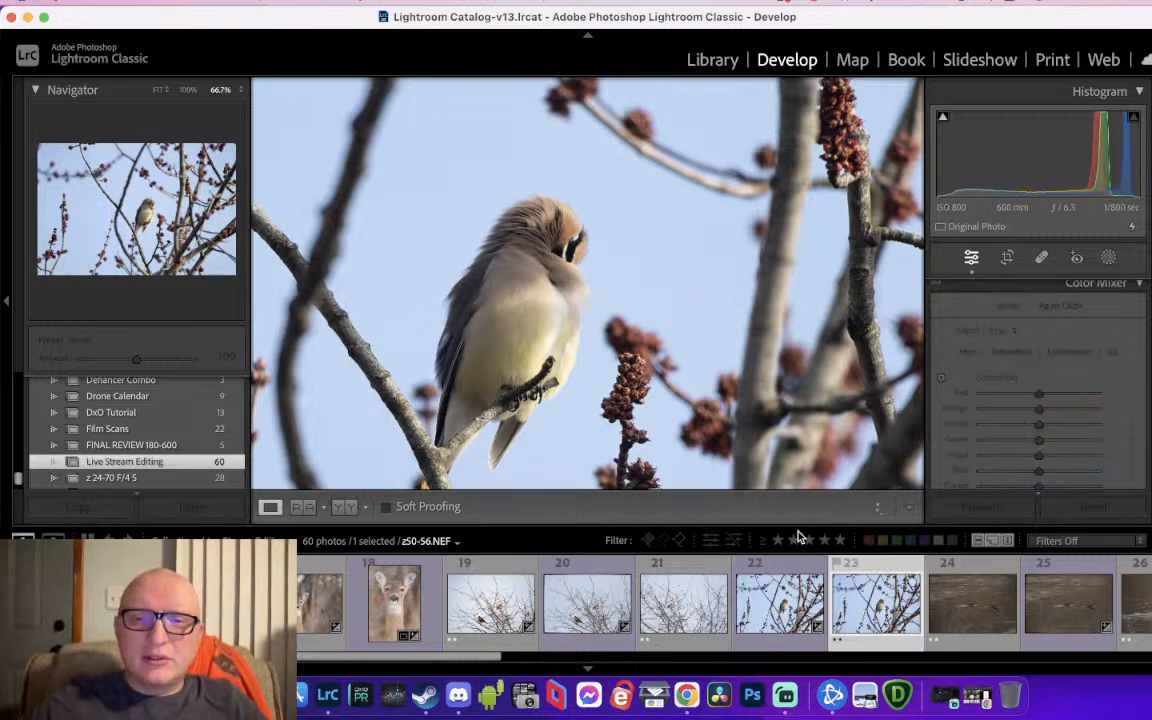
click(769, 607)
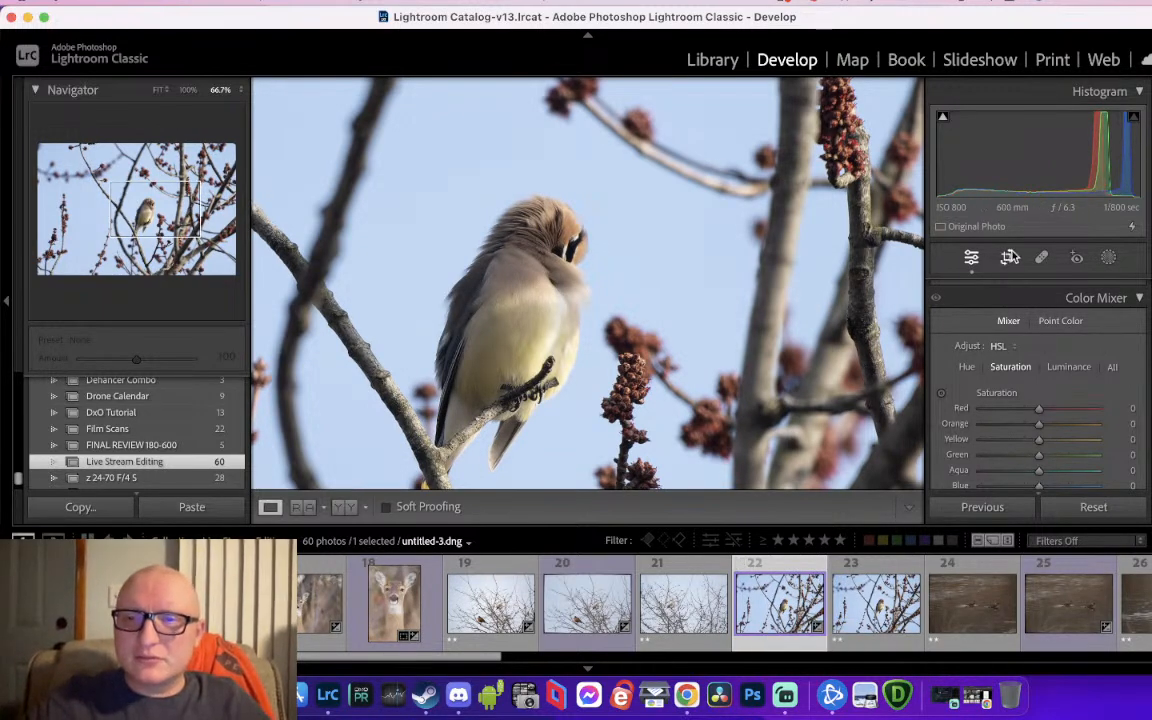
key(r)
drag(868, 93, 678, 201)
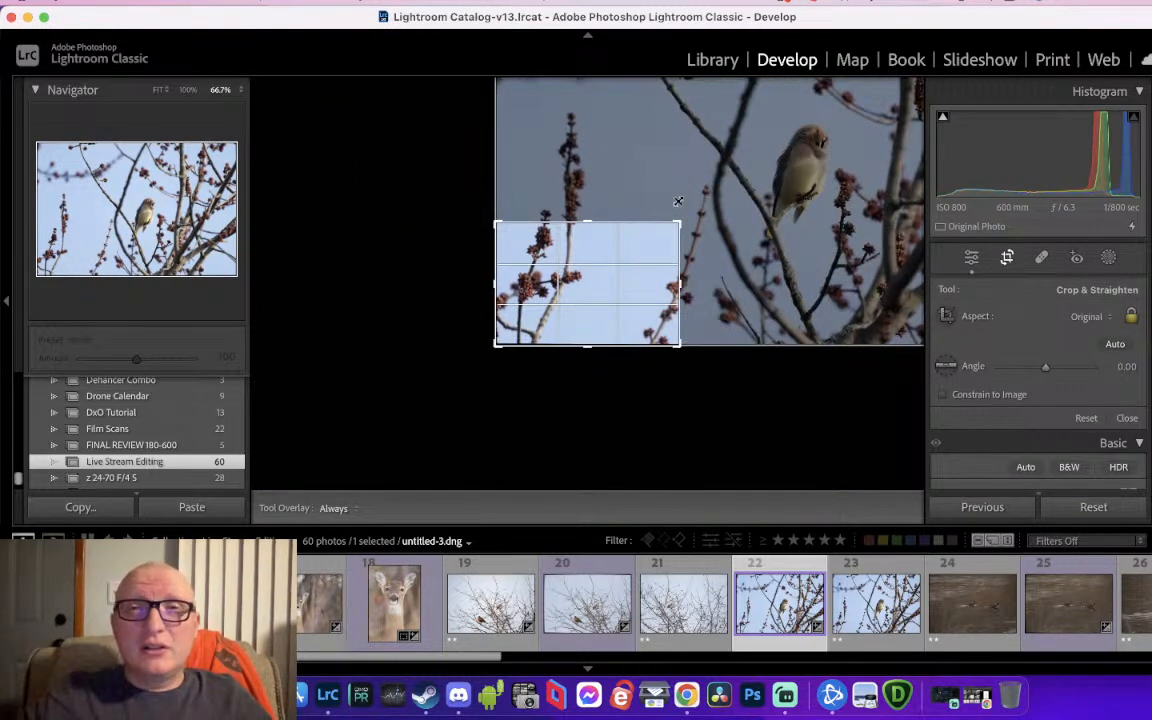
drag(638, 249, 443, 381)
drag(678, 345, 549, 355)
key(x)
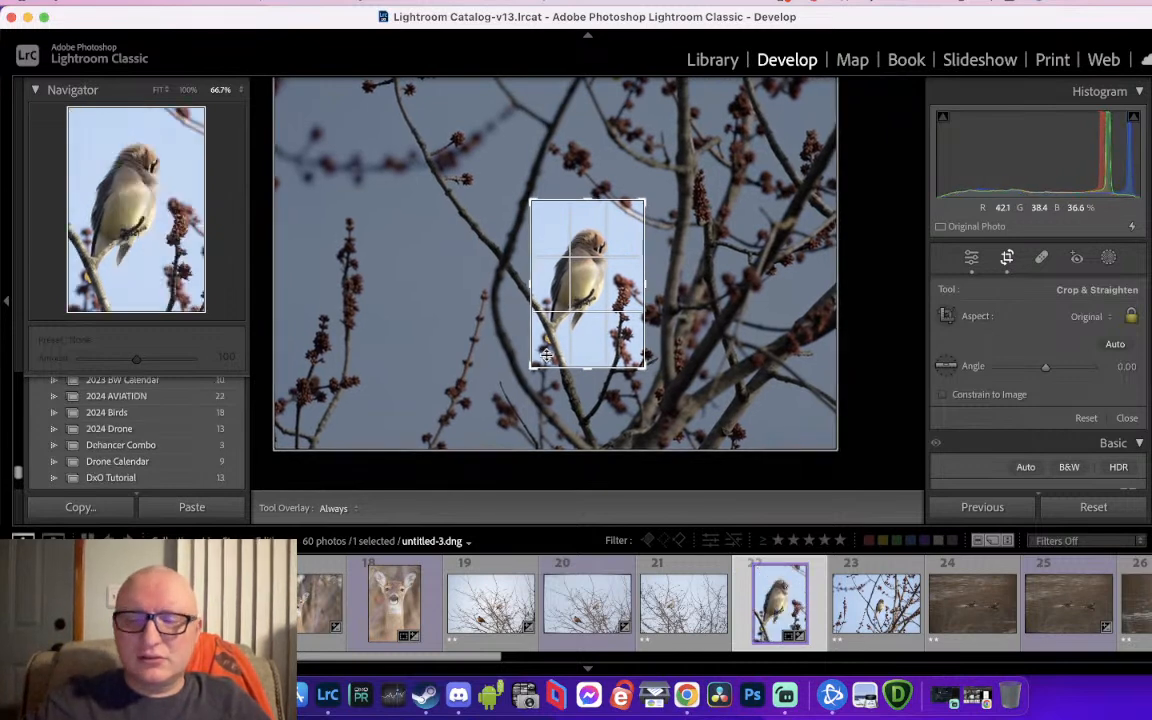
key(Return)
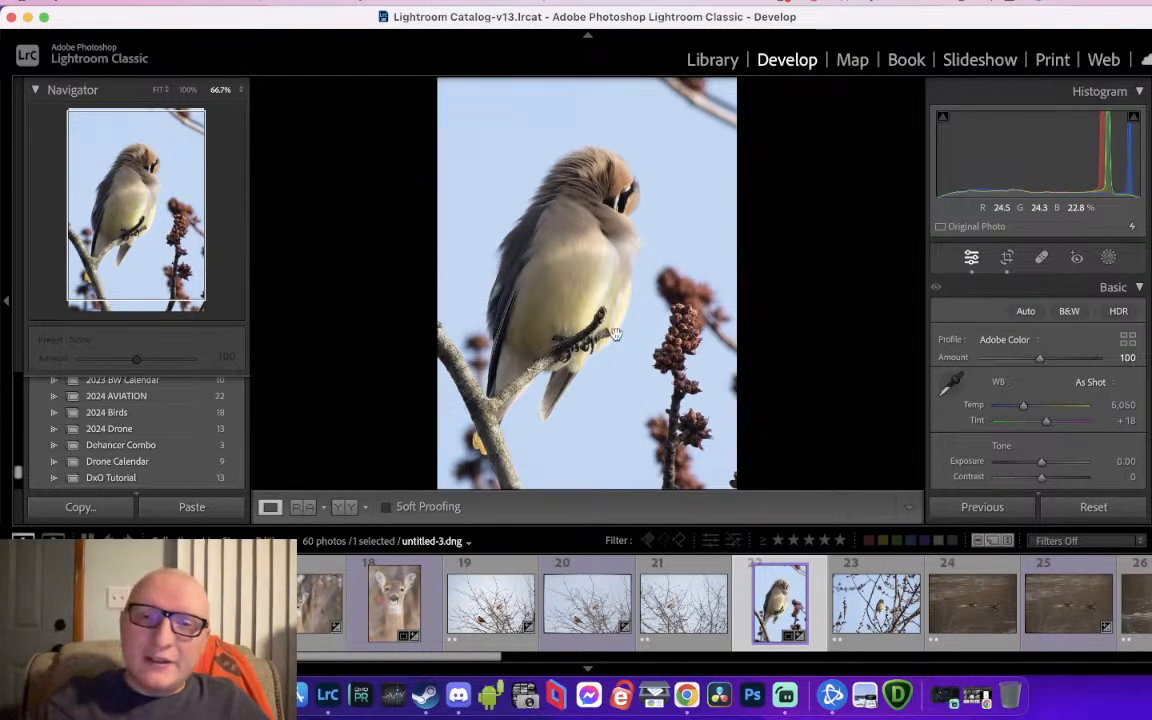
Set the bird photo's white balance temperature to 5,136, Shadows to +5 and Blacks to -6
click(586, 122)
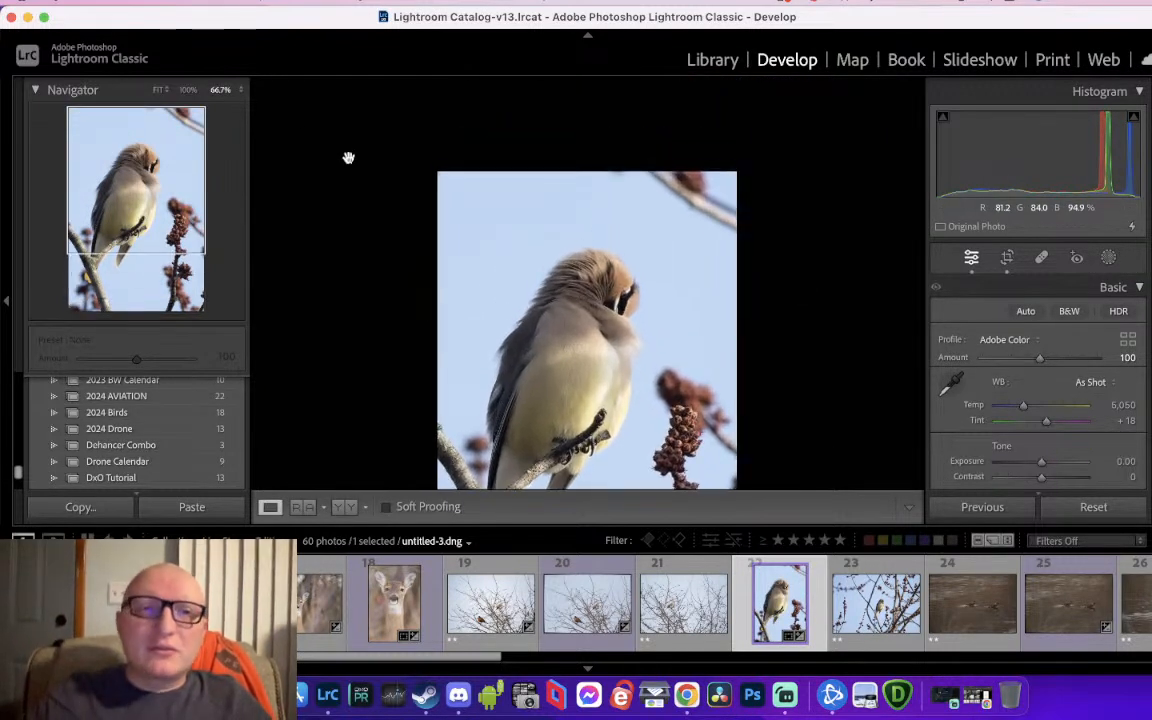
click(192, 91)
drag(532, 322, 530, 204)
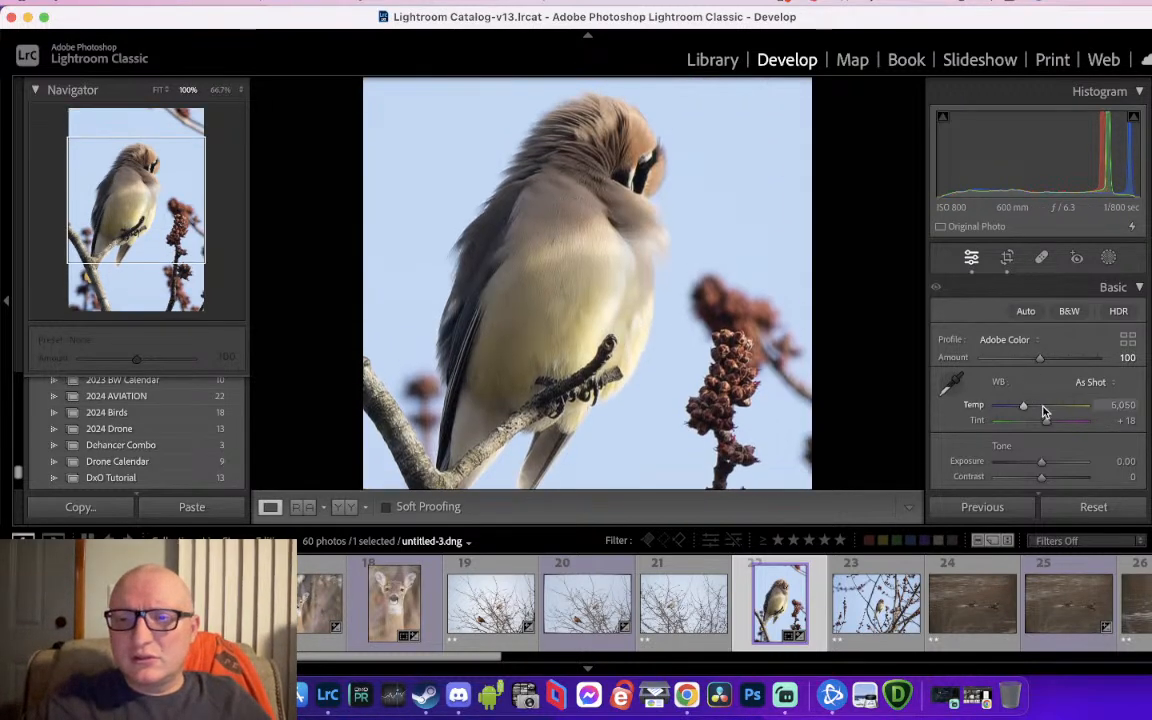
drag(1041, 410, 1027, 410)
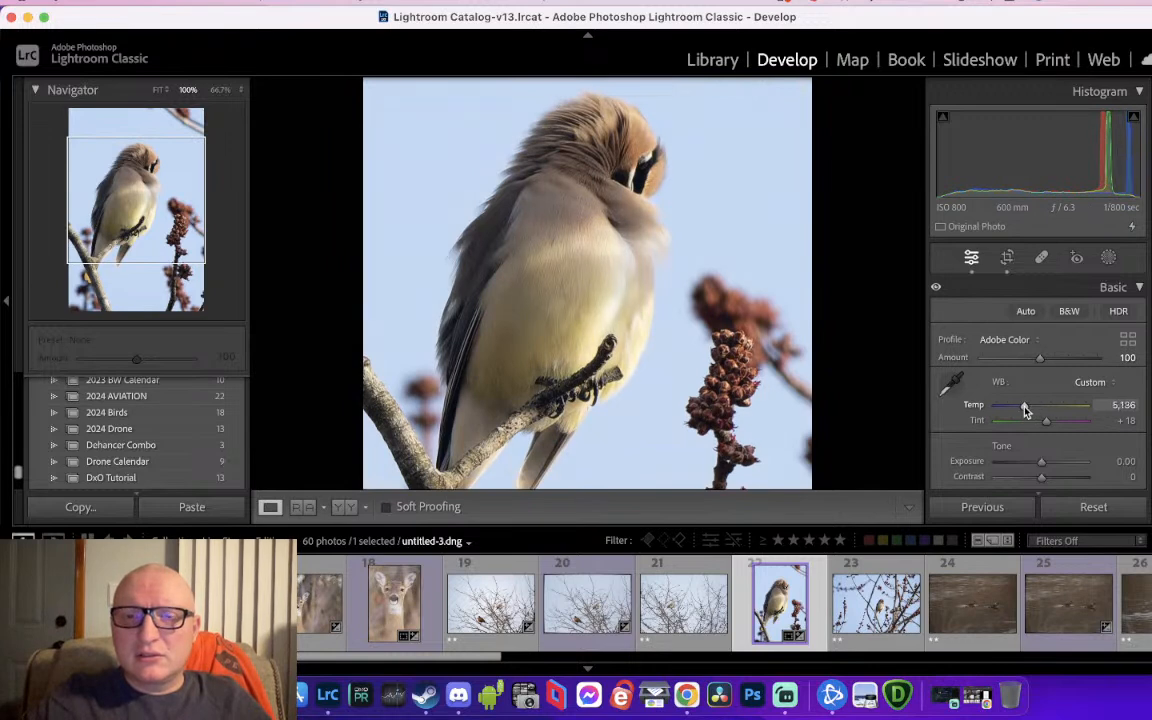
scroll(1028, 406, down, 5)
drag(1042, 334, 1039, 368)
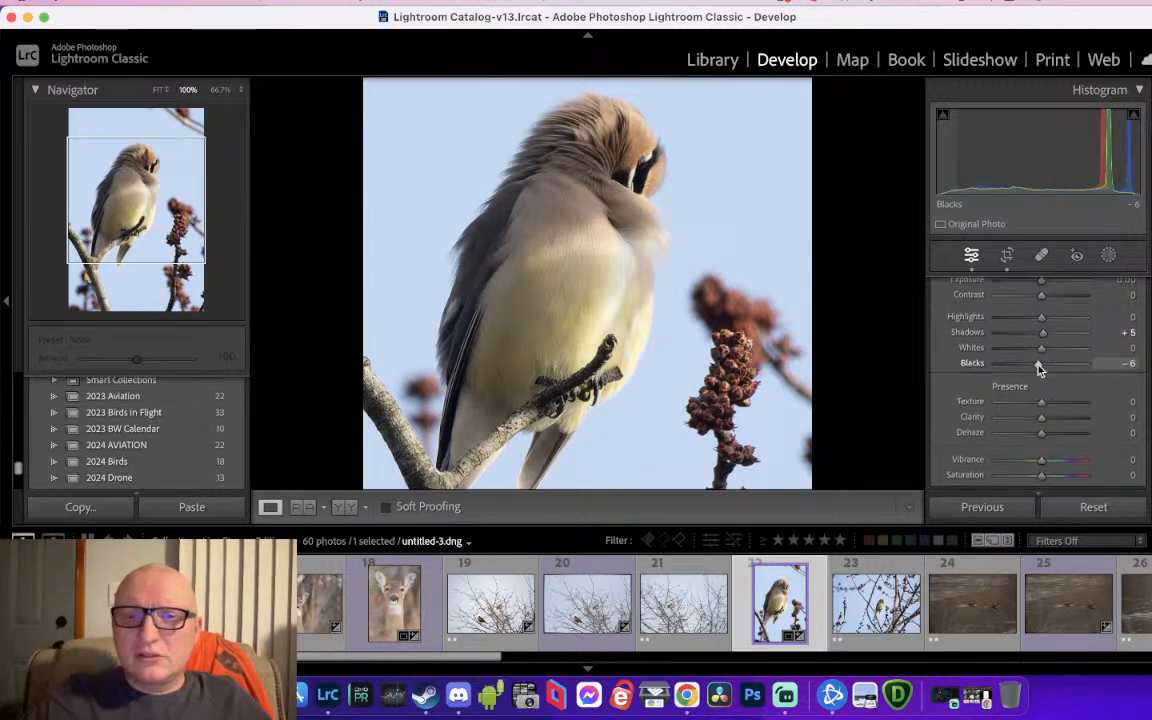
Set the Color Mixer saturation to Red +30, Orange +49, Yellow +45 and Green +23
scroll(1038, 368, down, 8)
scroll(1038, 366, down, 5)
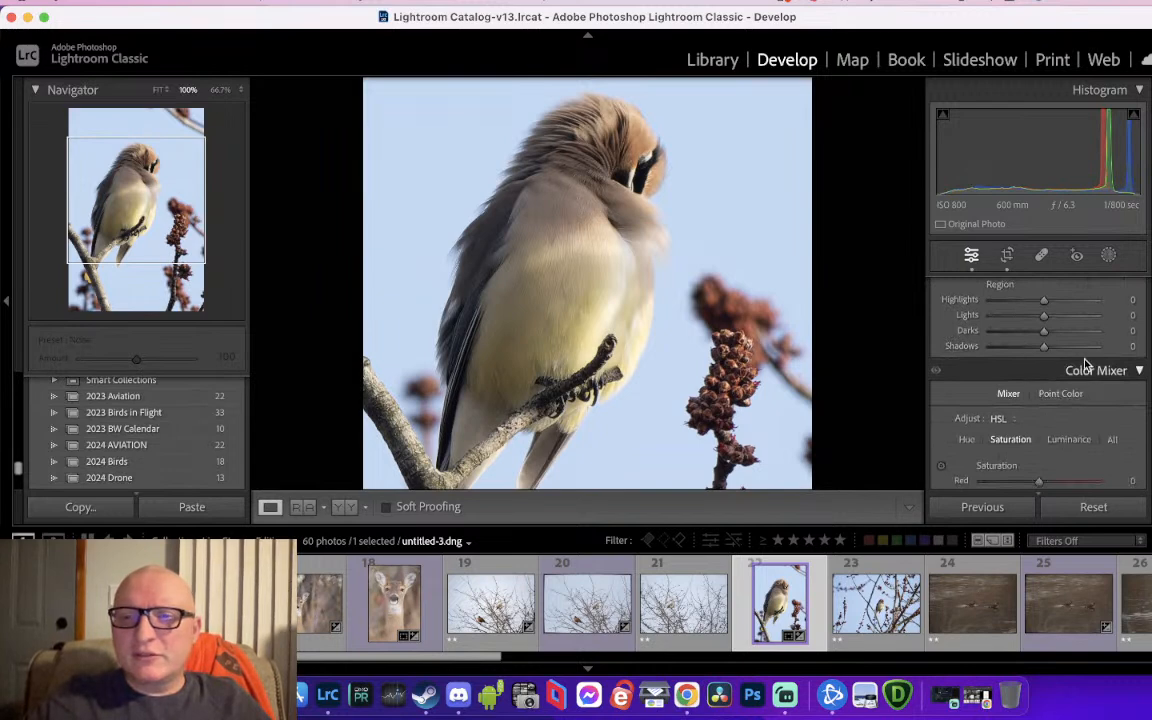
scroll(1087, 365, down, 2)
mouse_move(1067, 345)
mouse_down()
mouse_move(1062, 368)
mouse_move(1057, 333)
mouse_up()
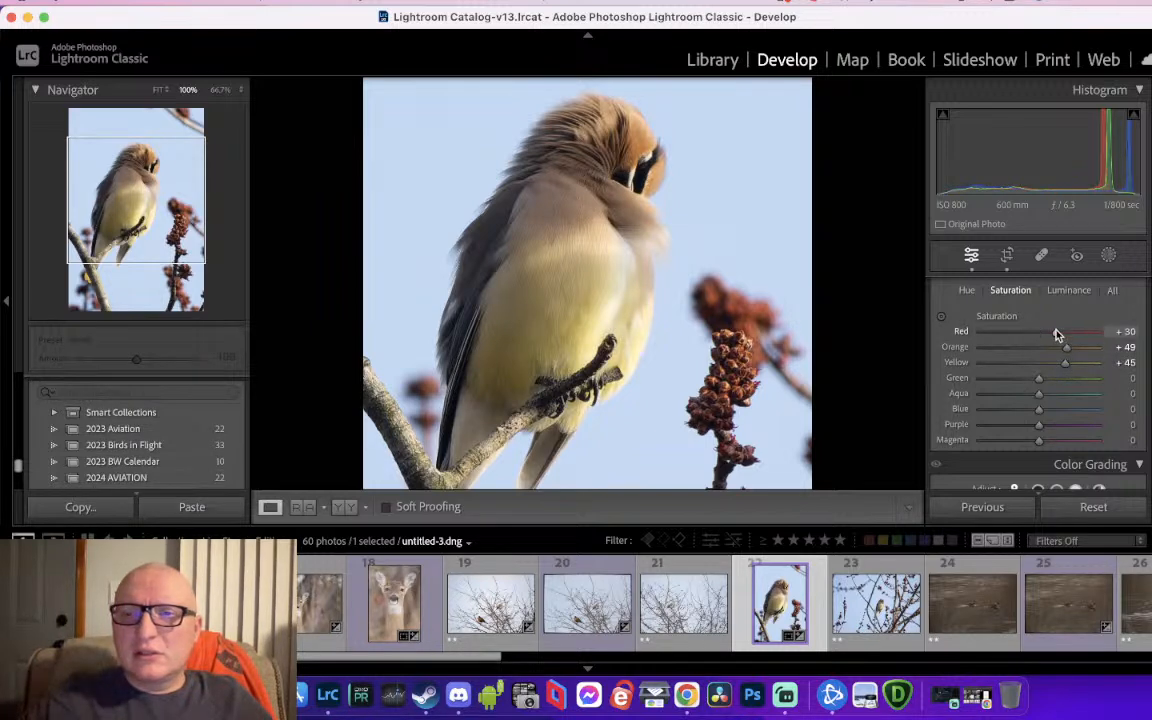
scroll(1083, 378, down, 3)
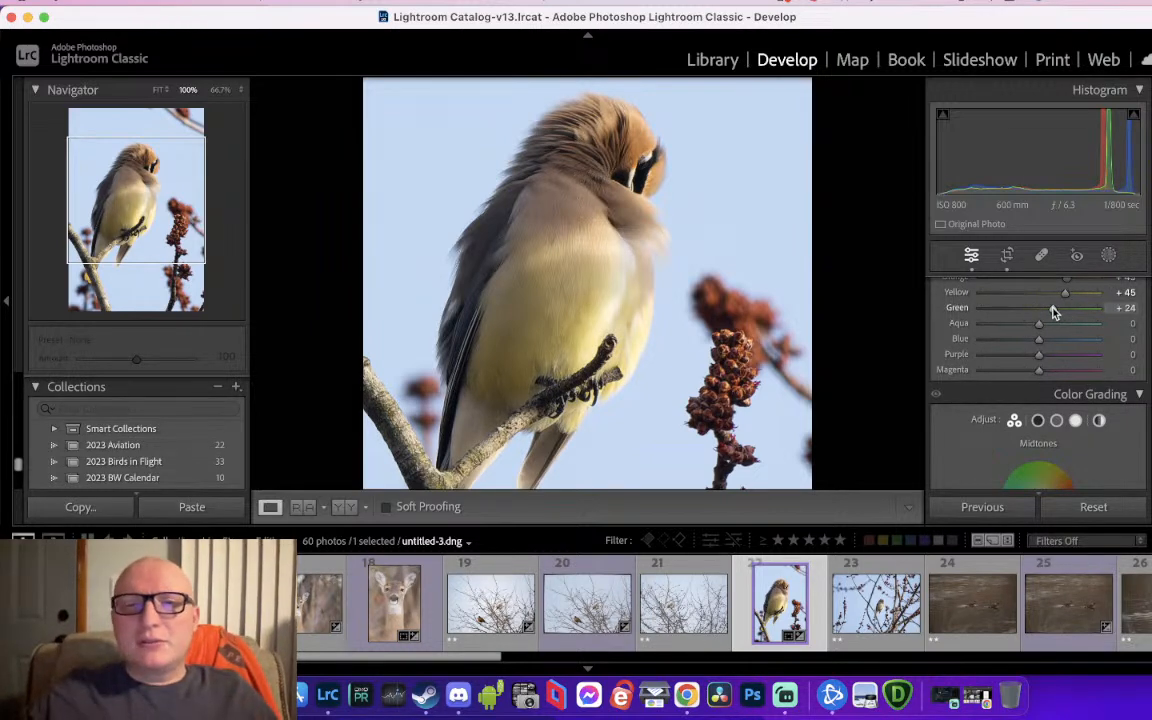
drag(1053, 312, 1049, 309)
click(690, 283)
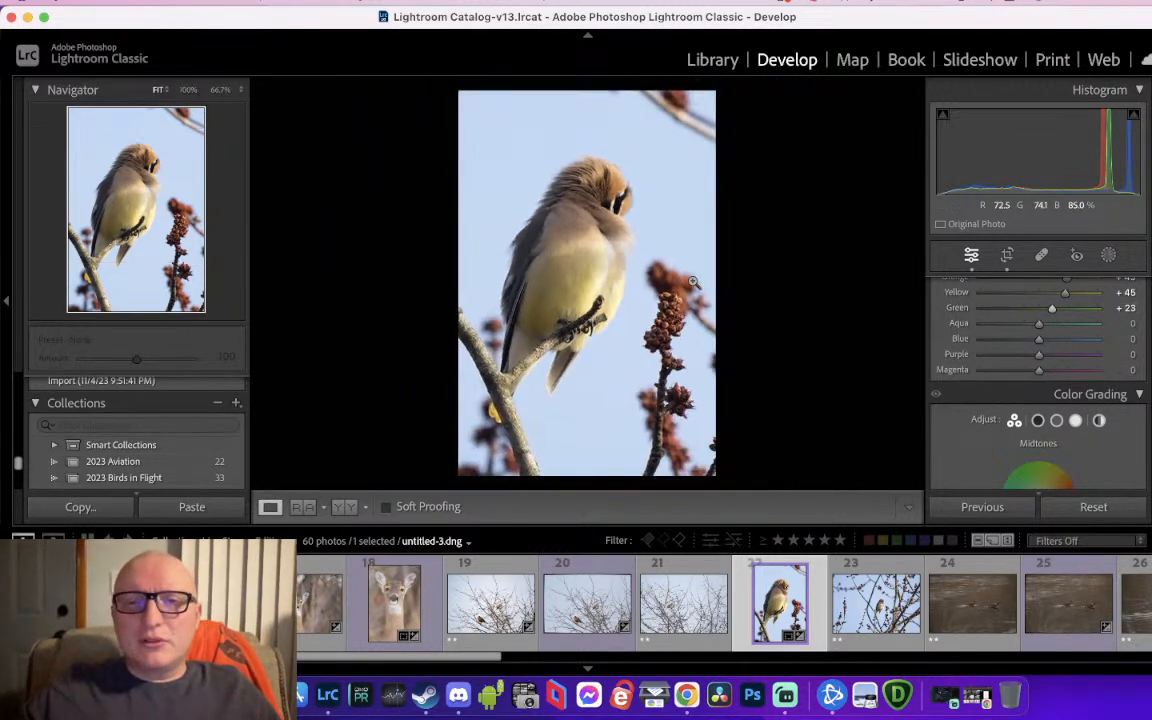
Set the saturation of Aqua to +19 and Blue to +28, and check the whole bird photo
click(621, 257)
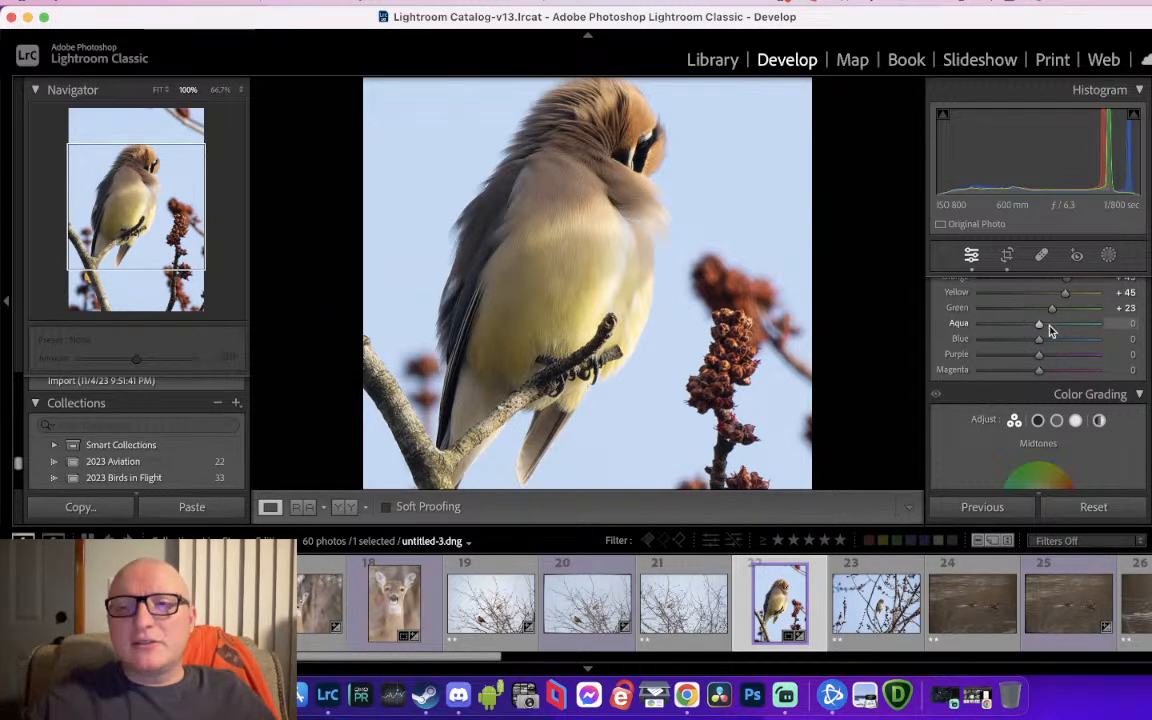
scroll(1050, 330, down, 1)
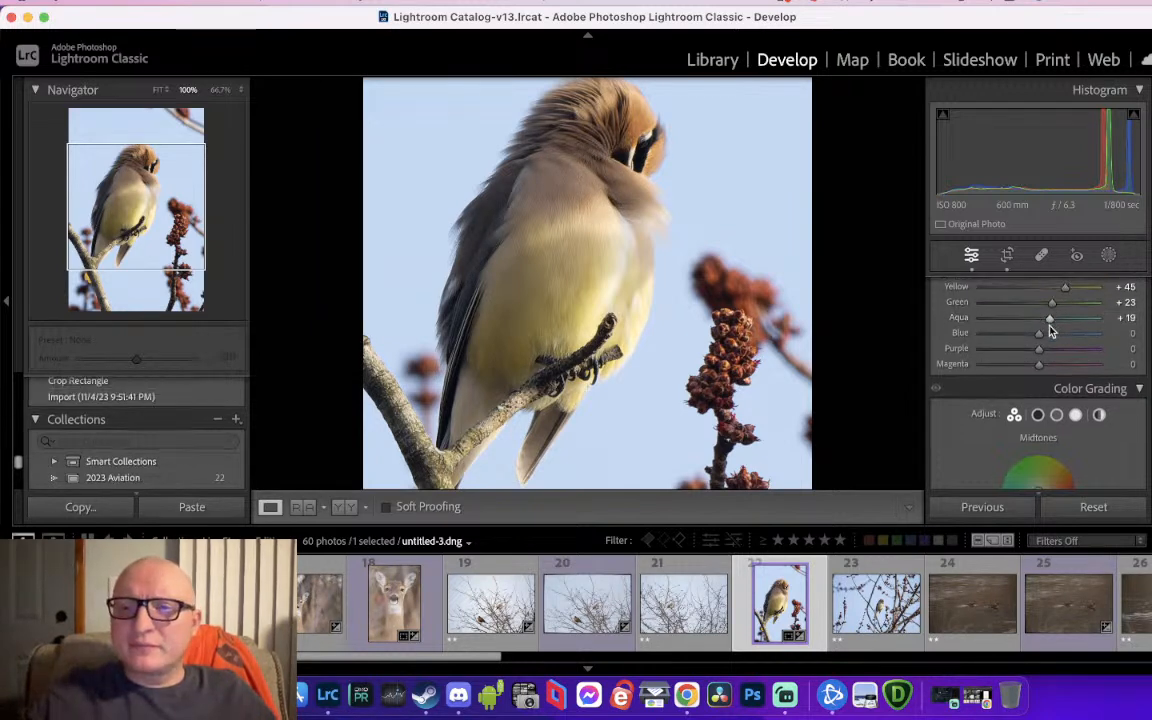
click(642, 270)
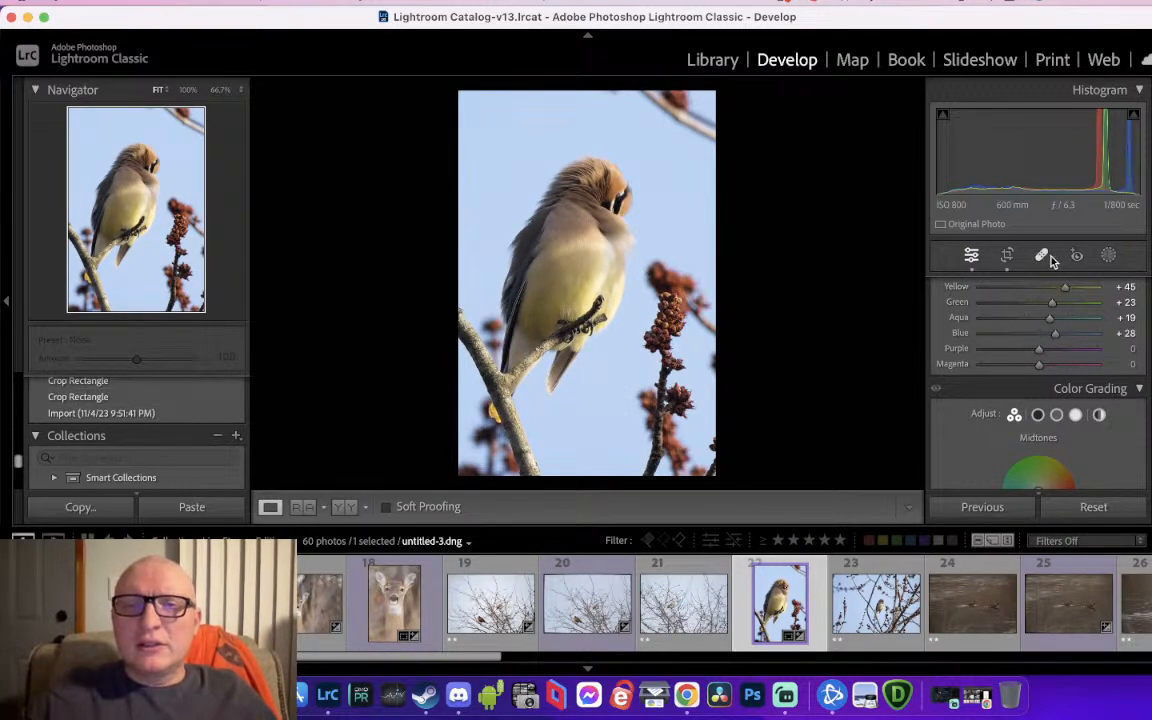
click(697, 113)
click(717, 248)
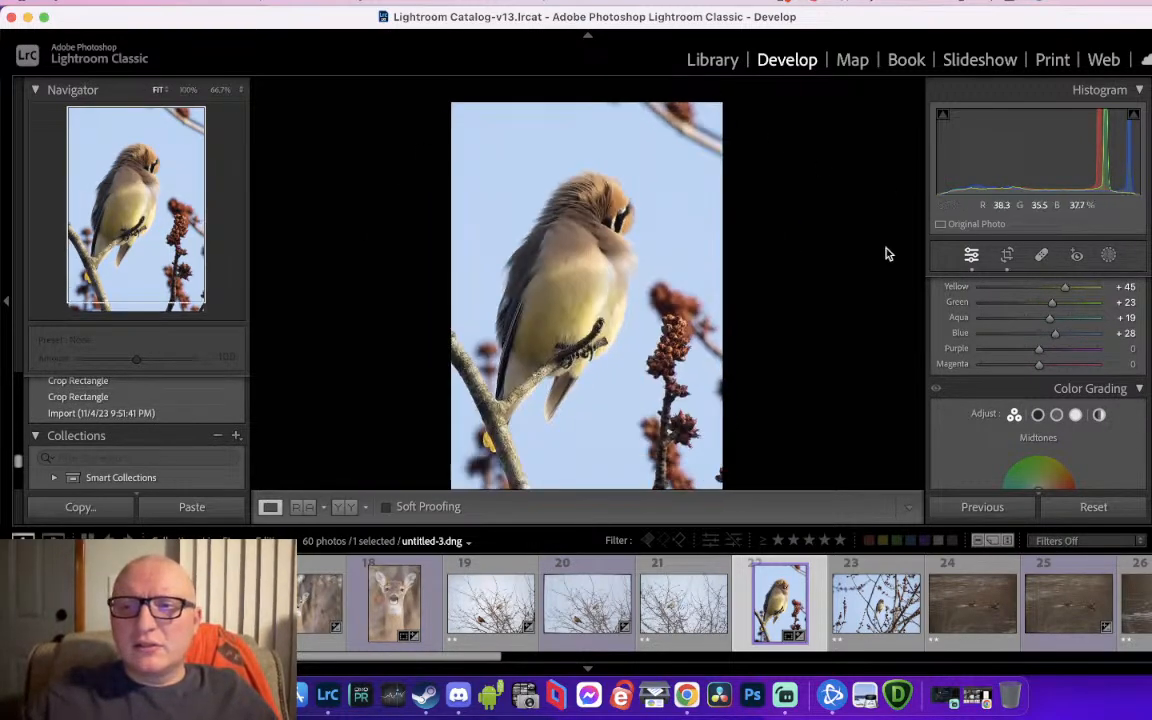
Tighten and reposition the portrait crop around the bird, and rate the photo five stars
click(1007, 255)
drag(637, 204, 632, 208)
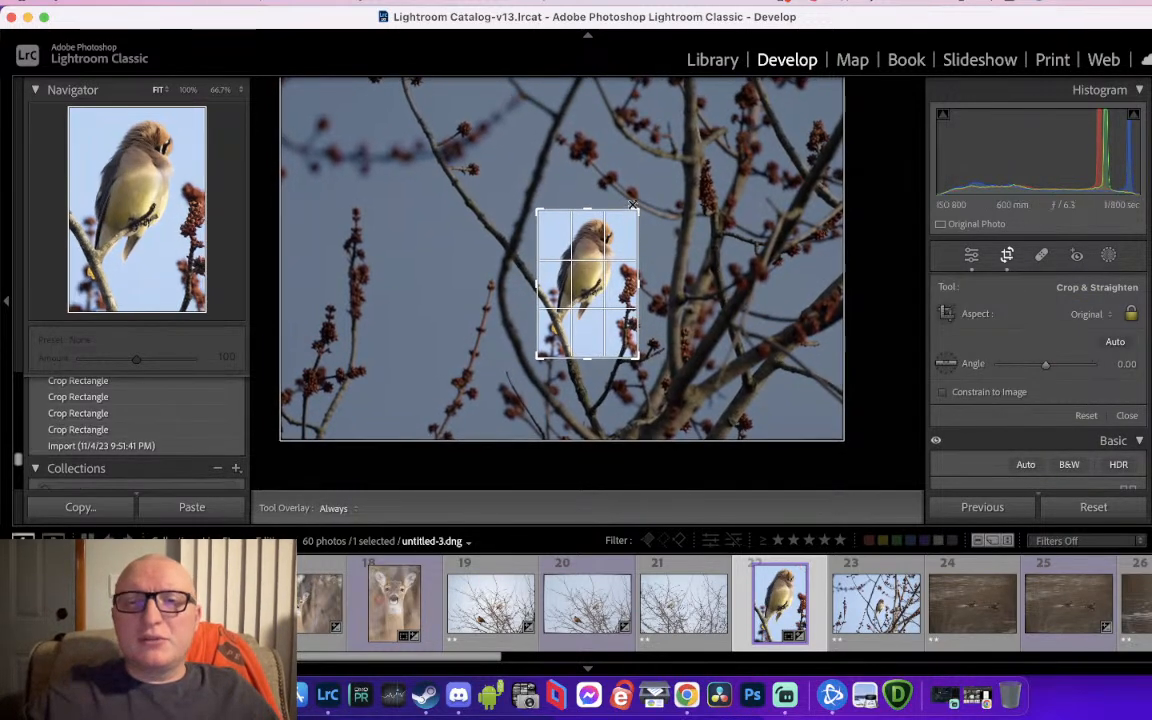
drag(601, 295, 595, 297)
key(Return)
click(543, 188)
click(612, 266)
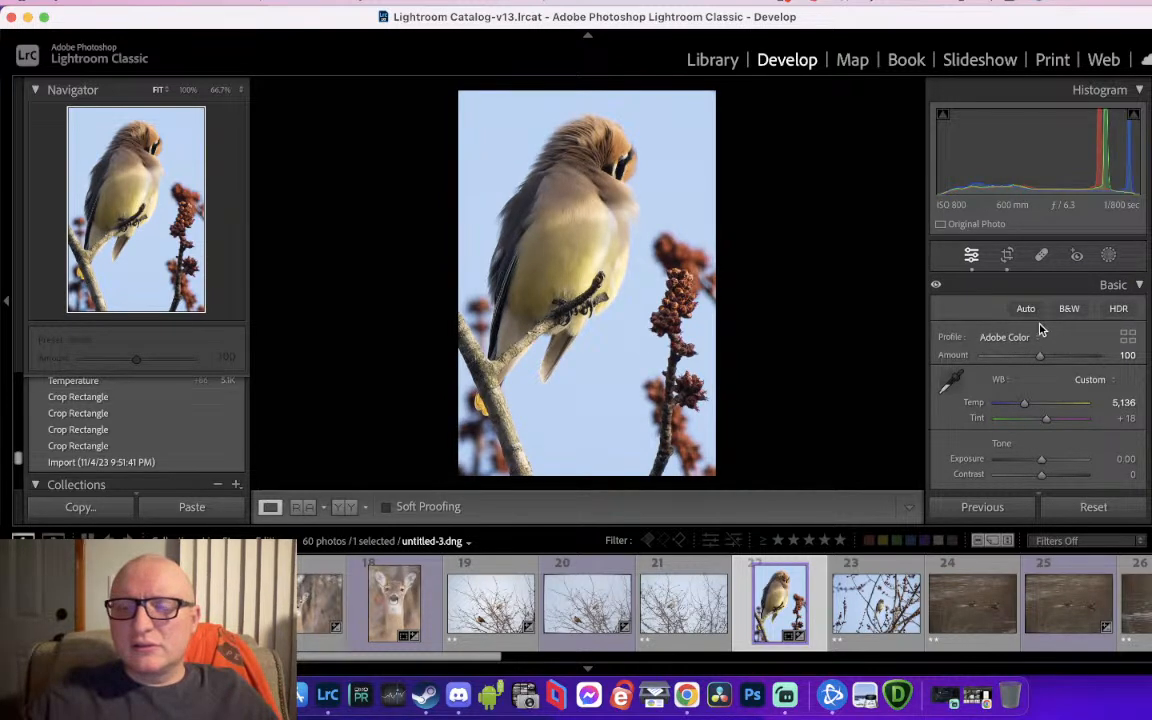
key(5)
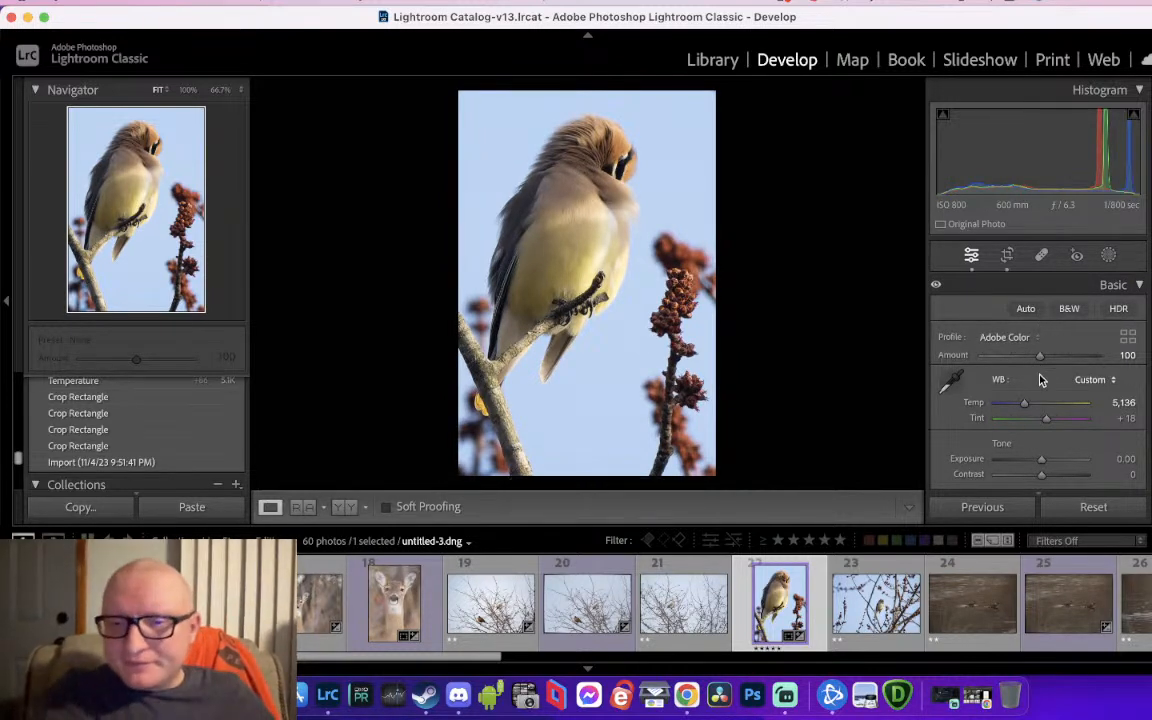
Examine the detail of the ducks in MWP_1278.NEF, untitled-9.dng and MWP_1288.NEF at 100% and 200% zoom
click(905, 622)
click(977, 604)
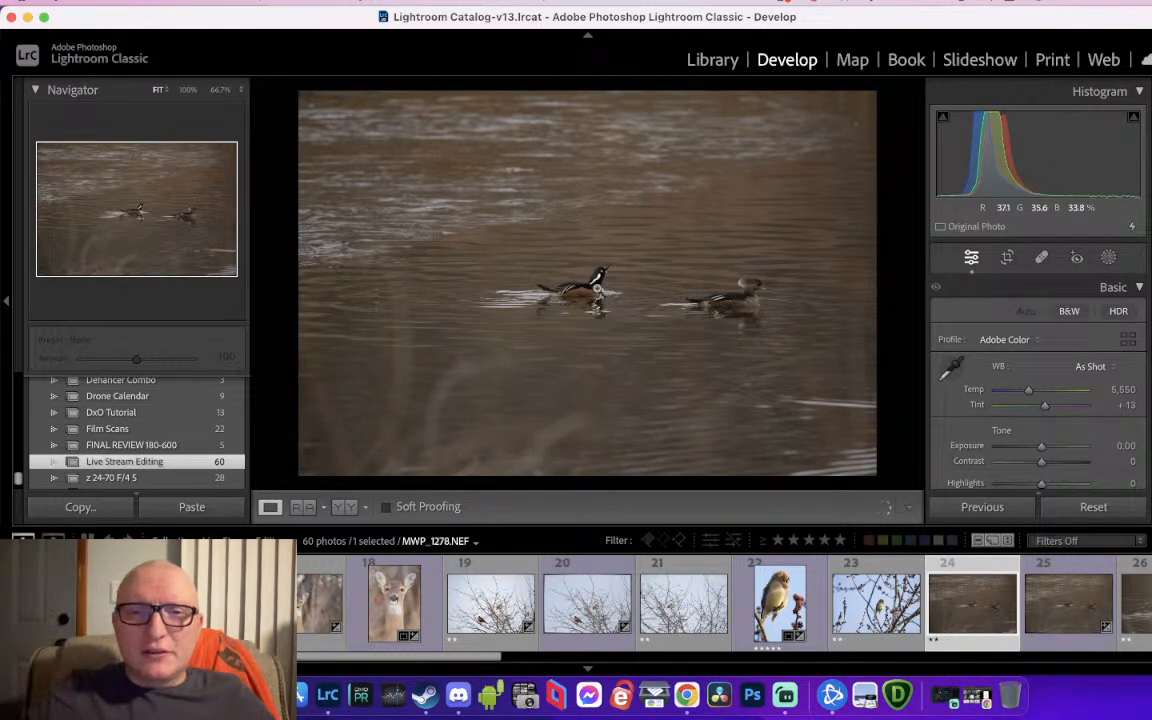
click(597, 292)
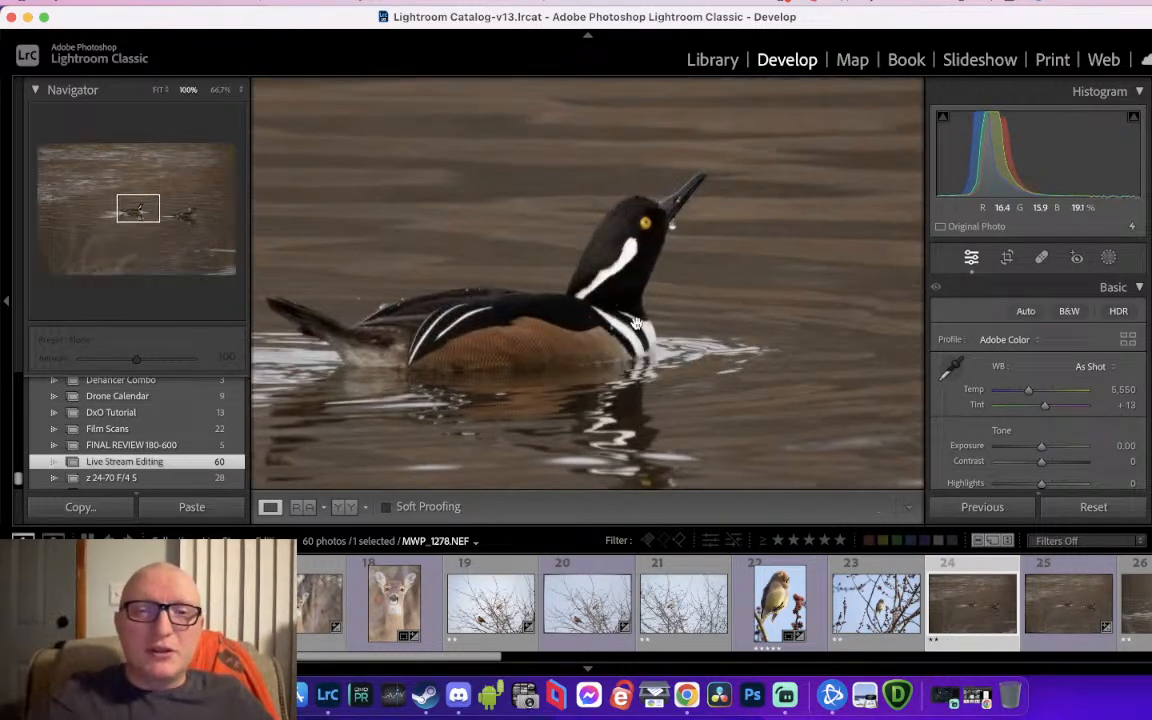
key(Right)
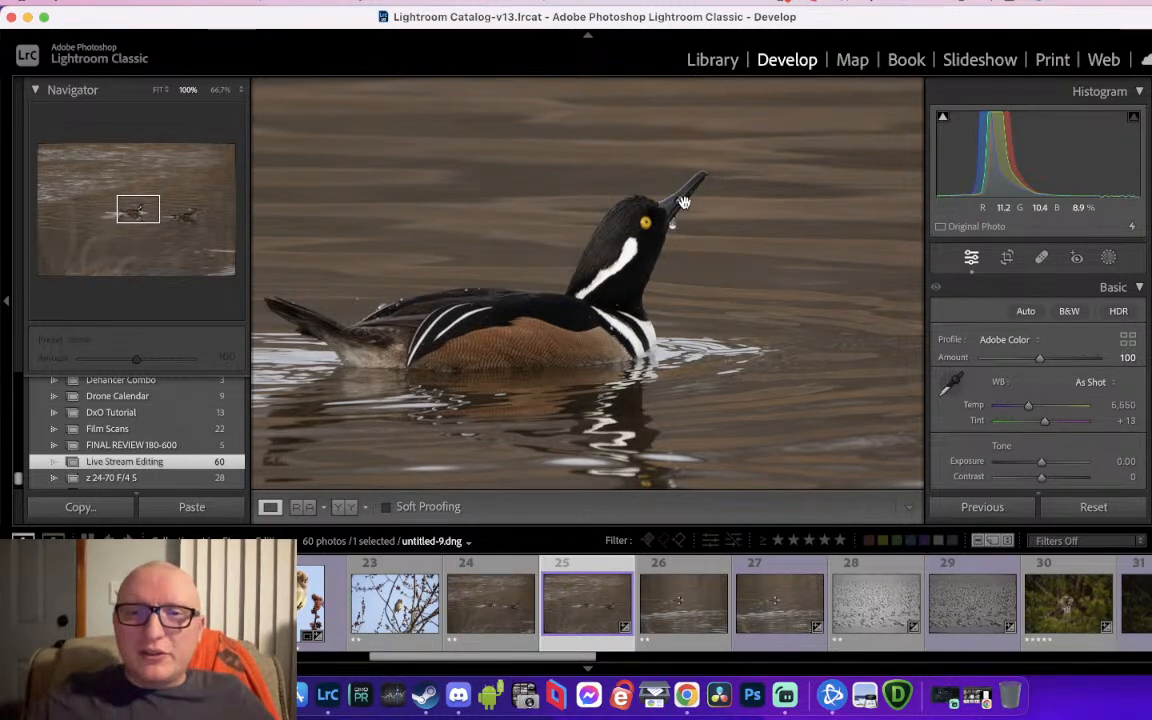
key(super+equal)
drag(668, 234, 561, 334)
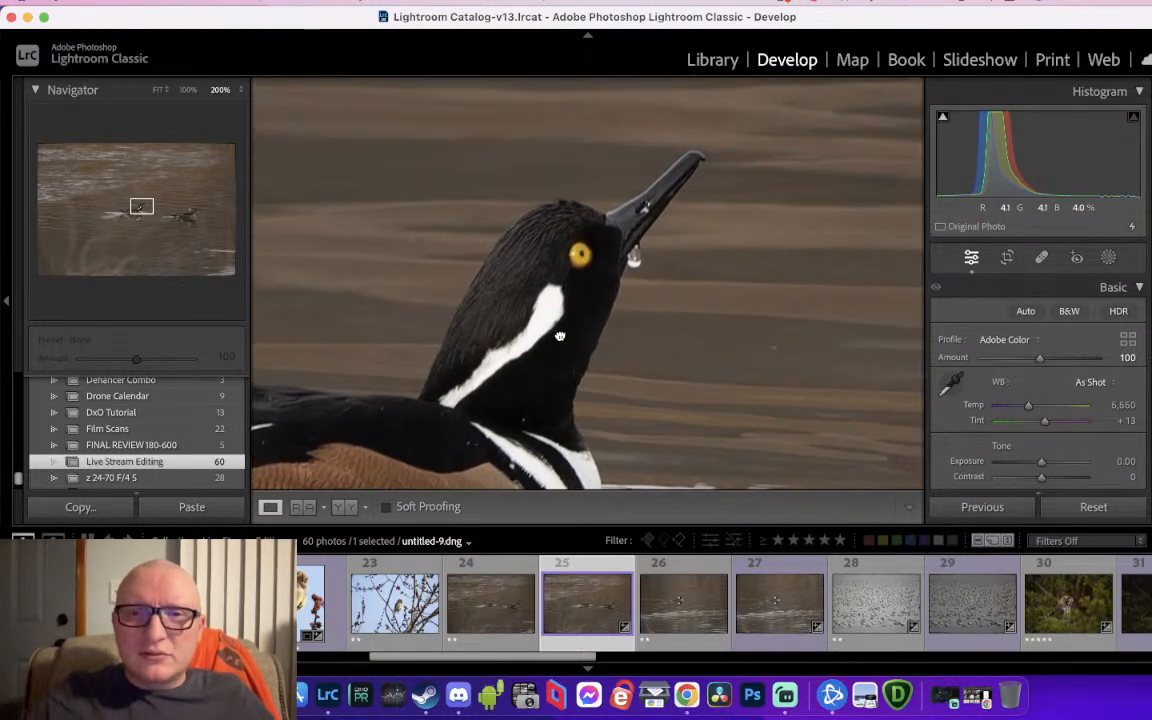
click(561, 336)
key(Right)
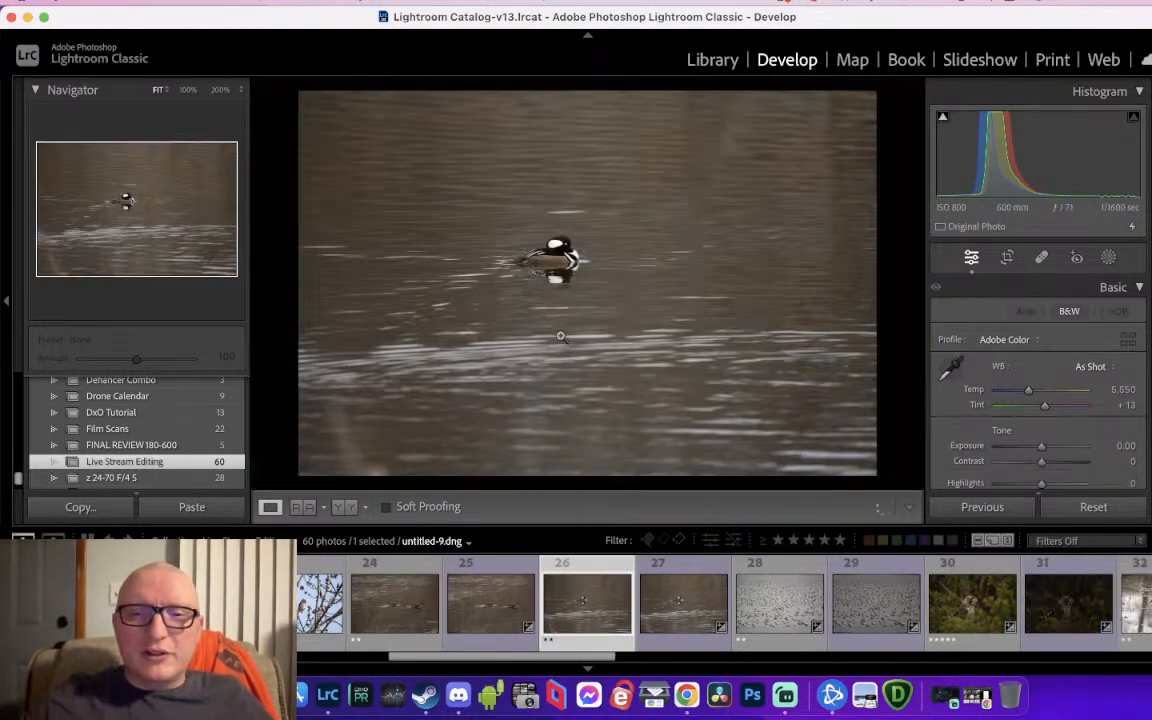
click(581, 249)
drag(495, 363, 831, 260)
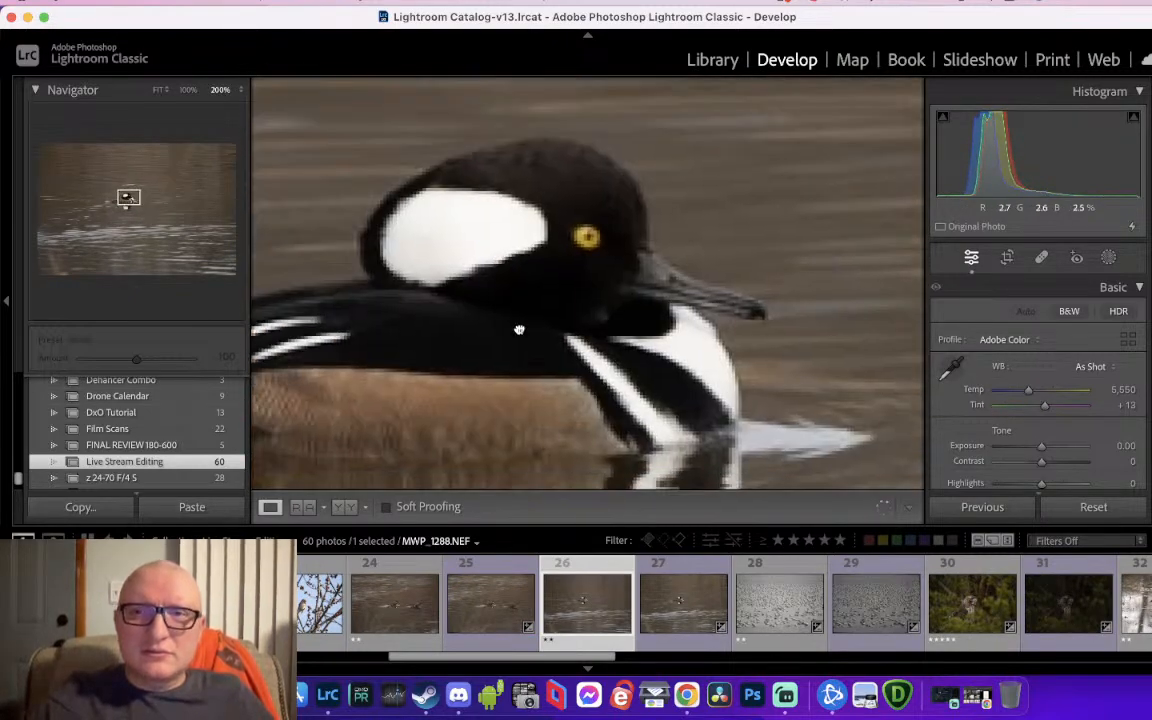
drag(519, 327, 658, 255)
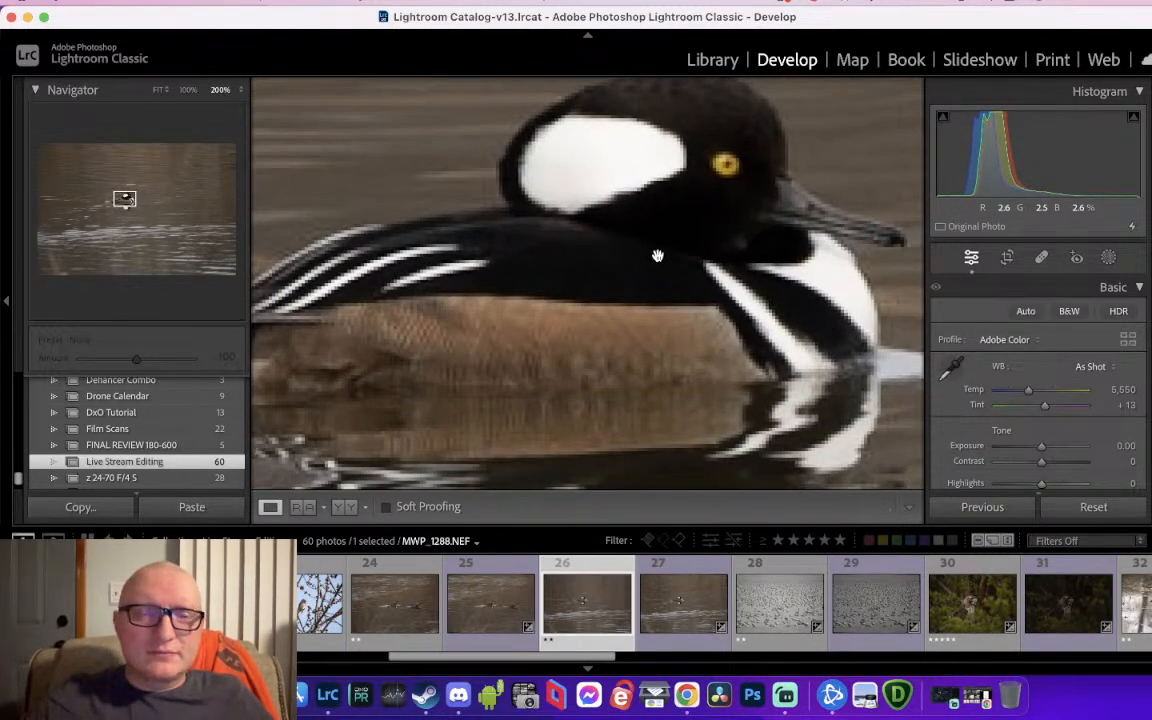
key(super+minus)
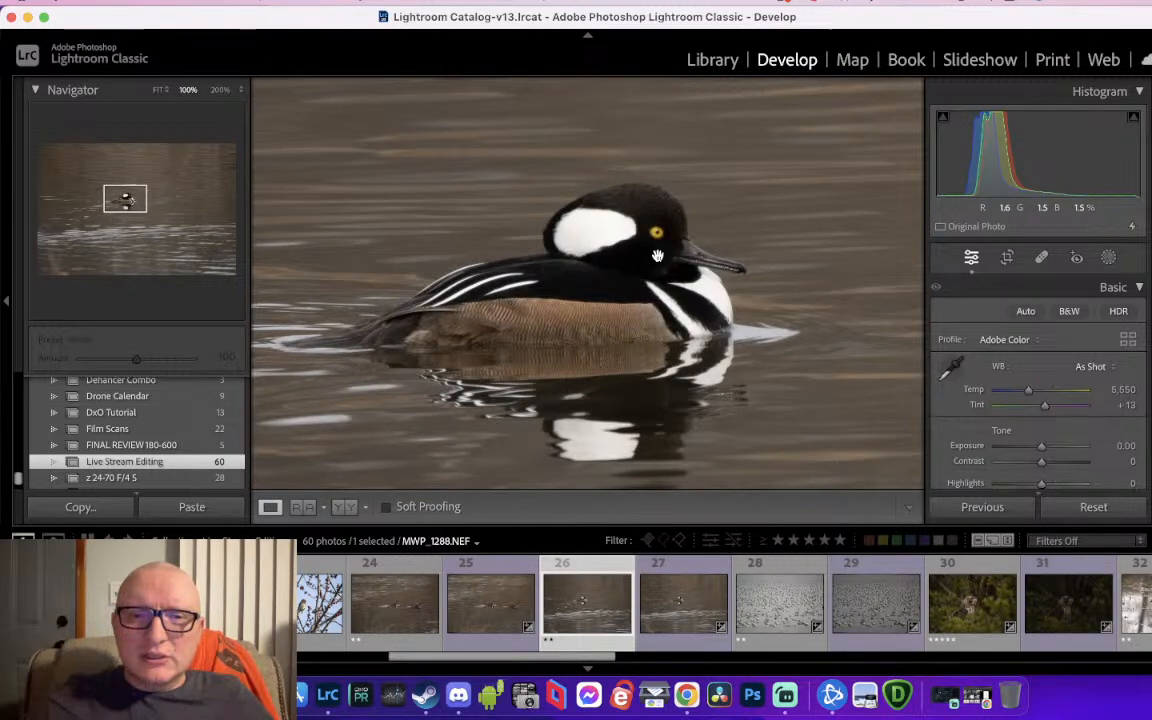
Crop untitled-8.dng tightly around the swimming duck at the original aspect ratio and raise Shadows to +27
key(Right)
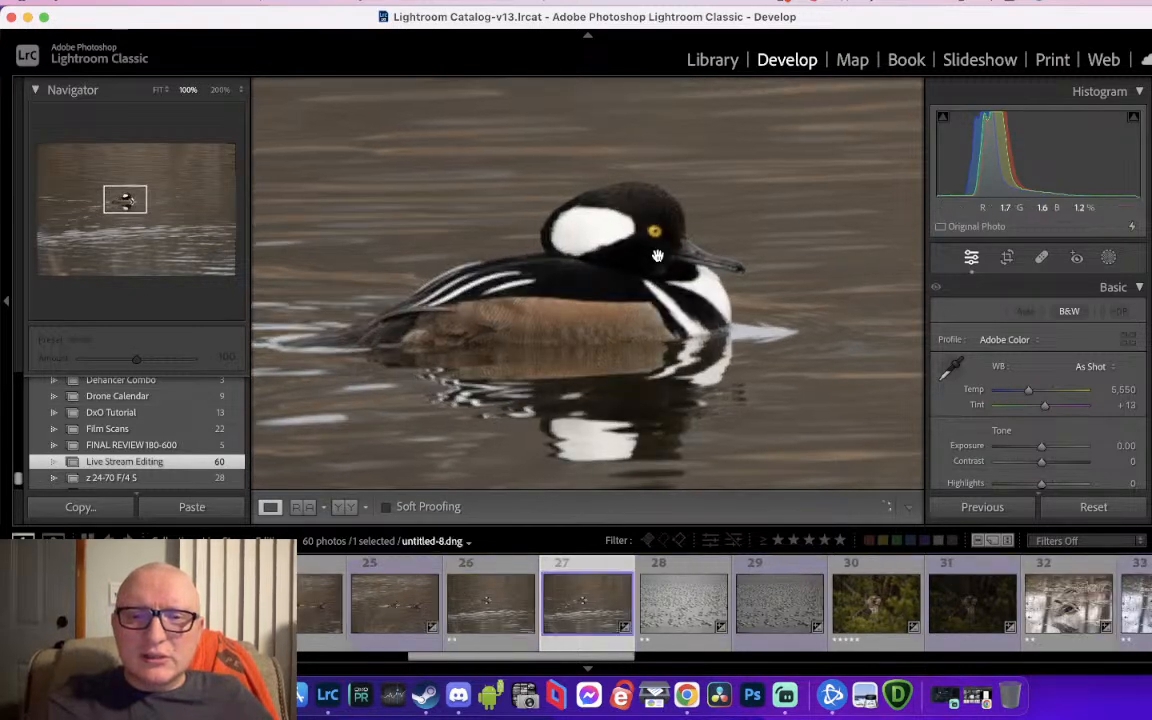
click(1008, 260)
drag(870, 94, 648, 250)
drag(594, 292, 394, 469)
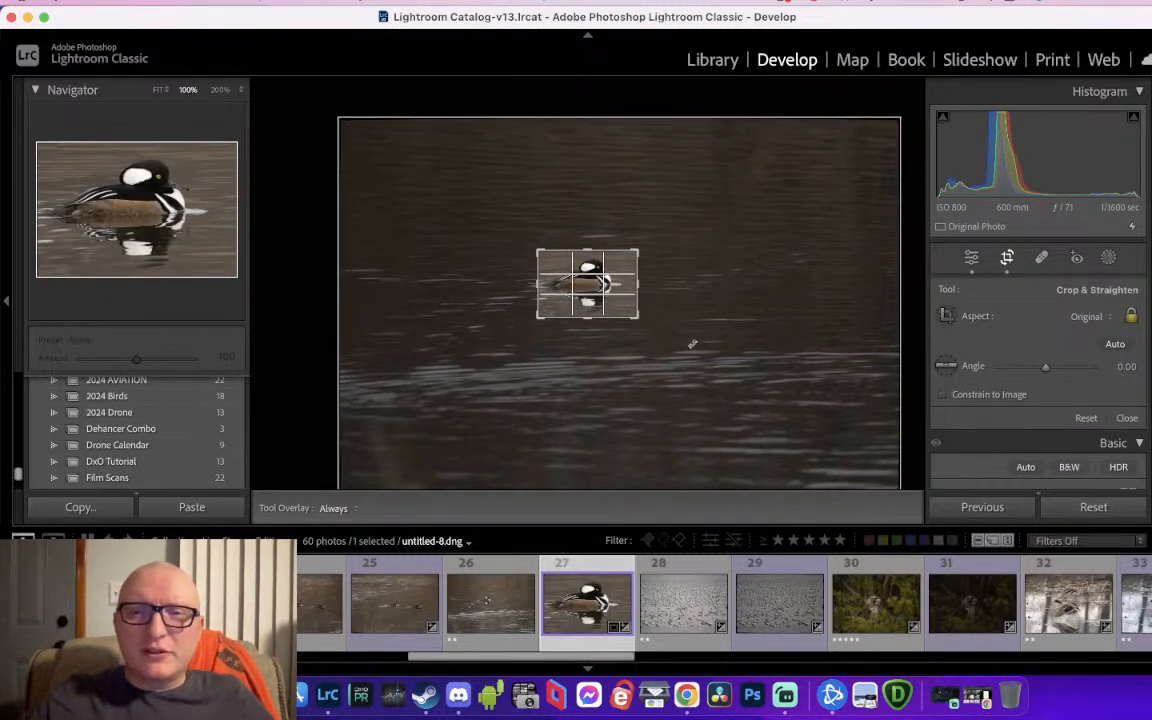
key(Return)
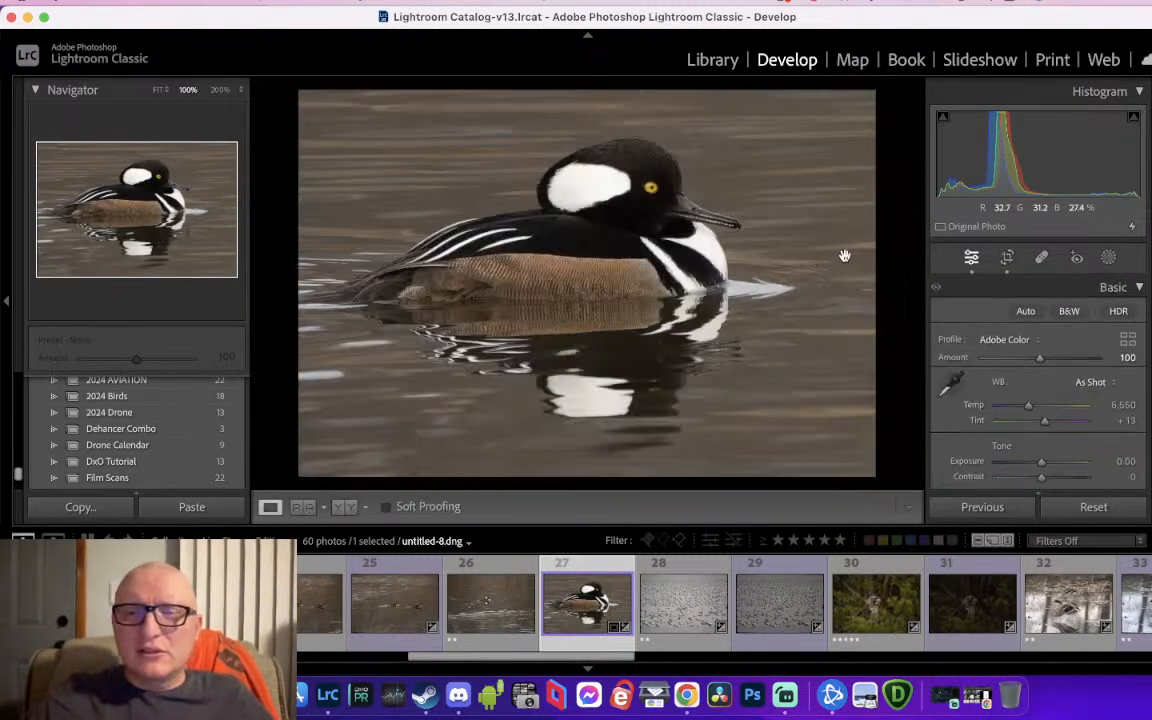
drag(966, 160, 990, 160)
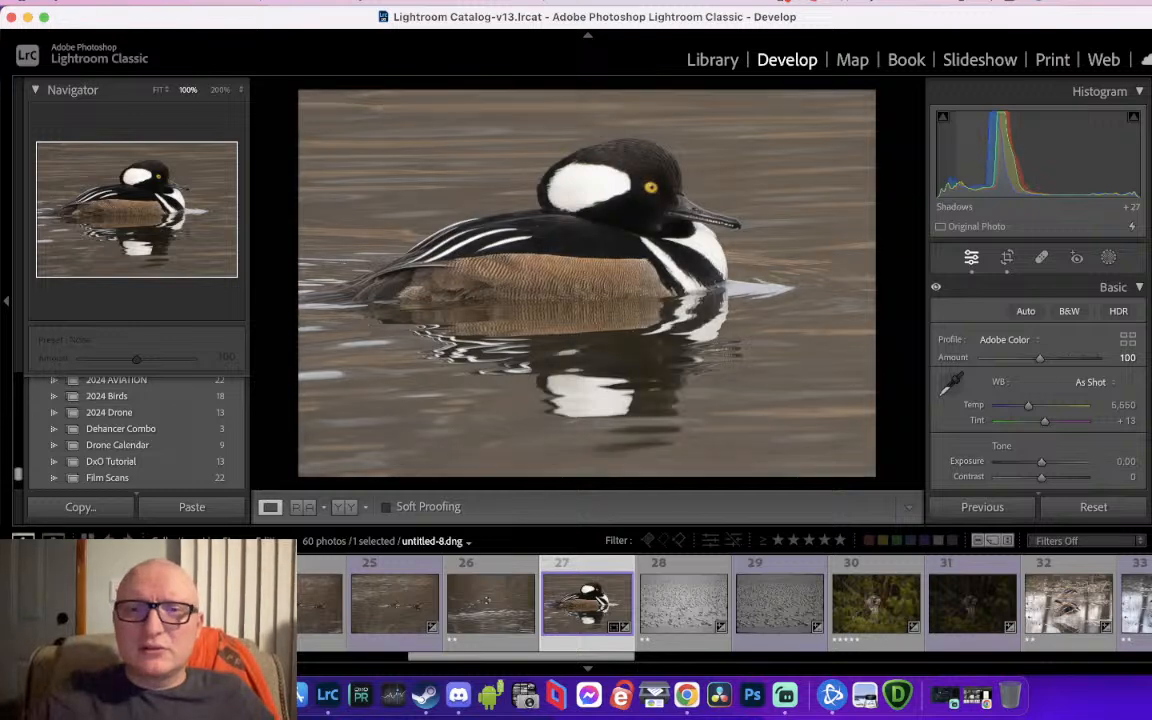
Add a Select Subject mask covering the duck in untitled-8.dng
click(1105, 258)
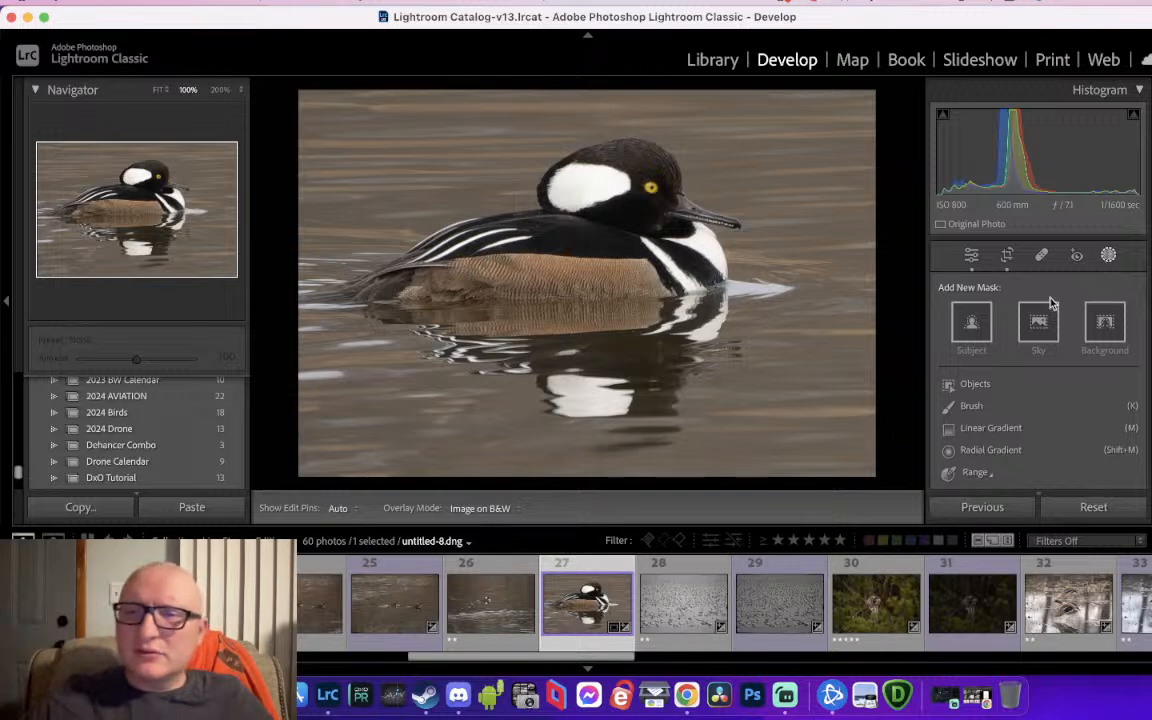
click(972, 322)
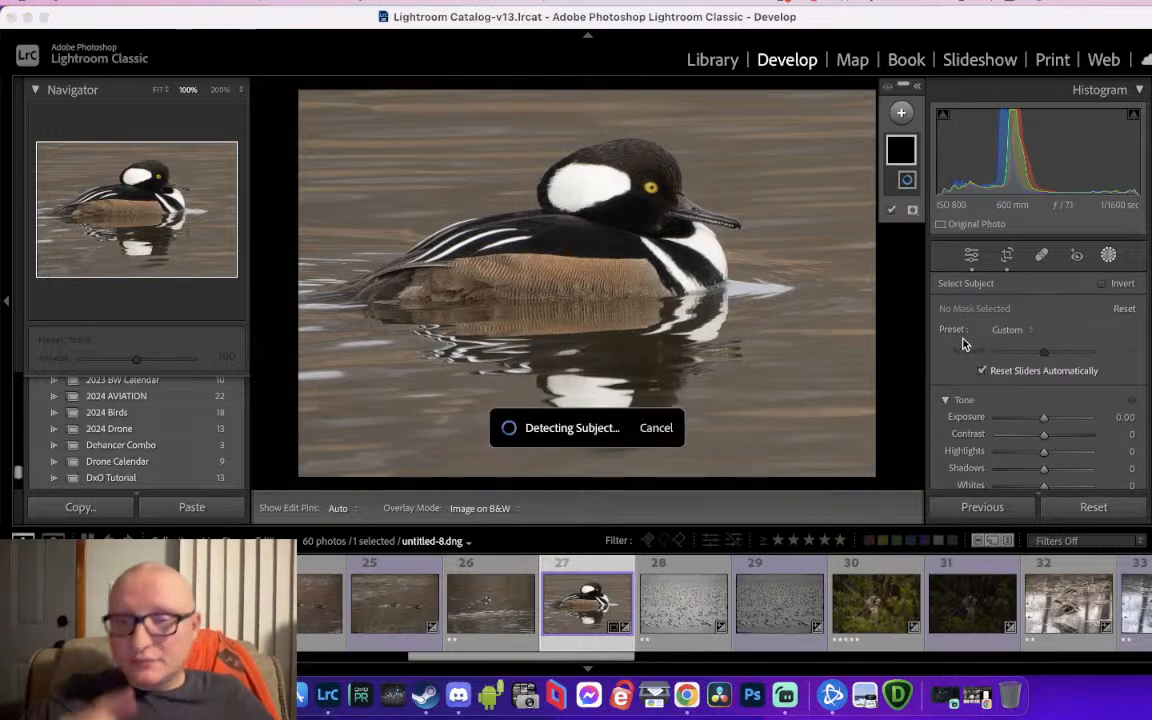
scroll(1063, 443, down, 1)
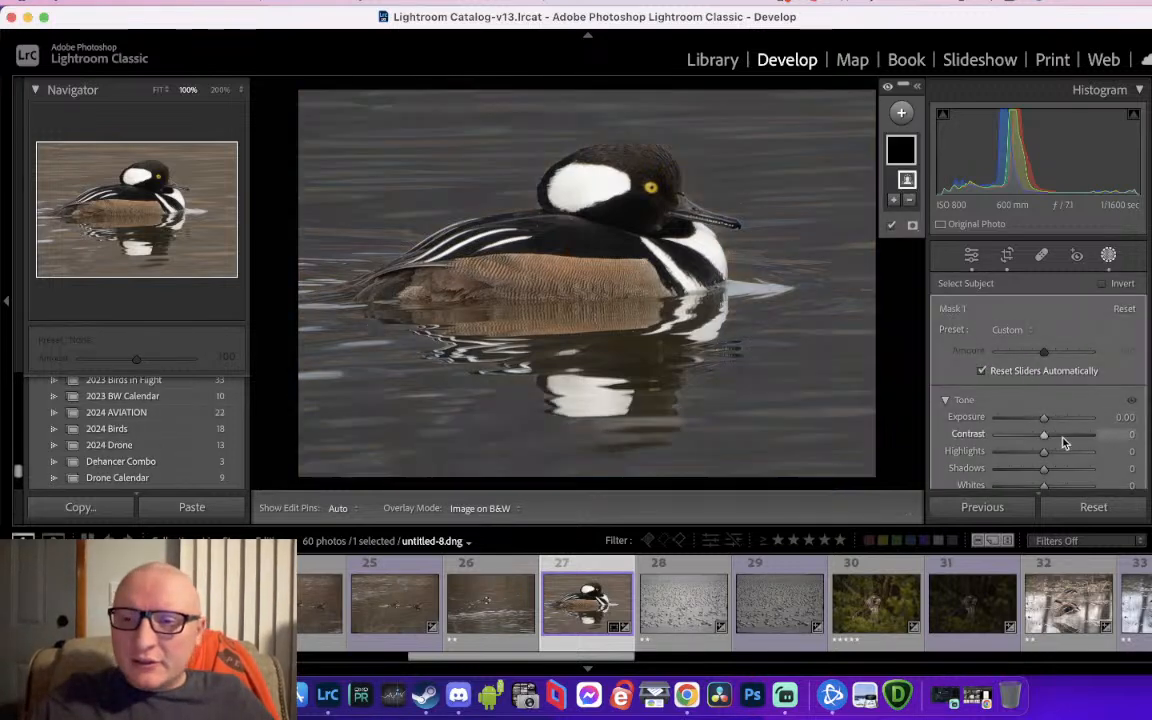
Adjust the duck mask's tone with Shadows 13, Highlights -4, Contrast 18 and Exposure 0.11
click(1063, 443)
drag(1063, 443, 1050, 443)
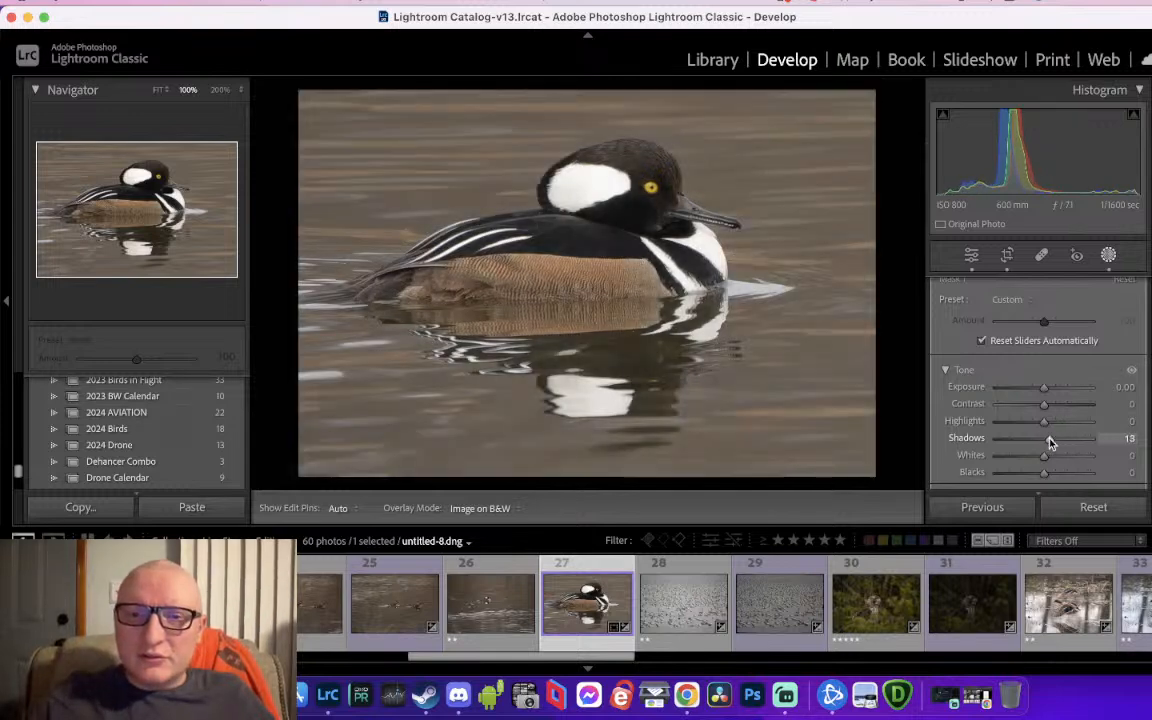
click(1046, 421)
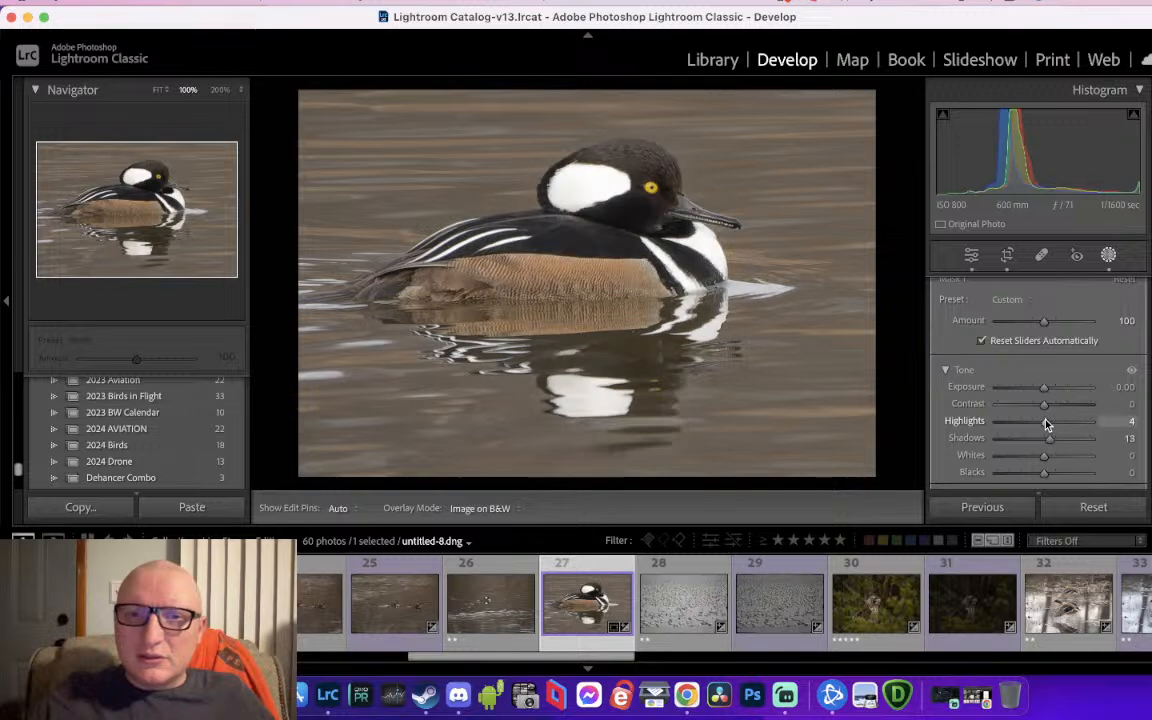
drag(1044, 420, 1036, 420)
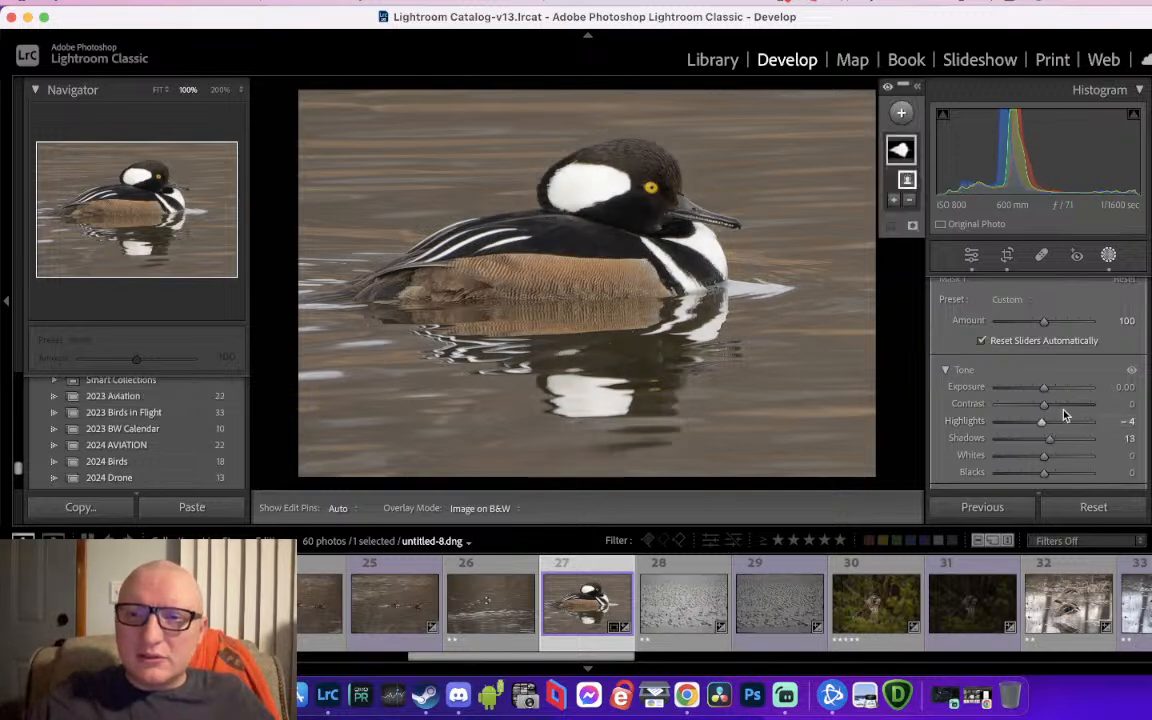
click(1061, 405)
drag(1056, 412, 1046, 391)
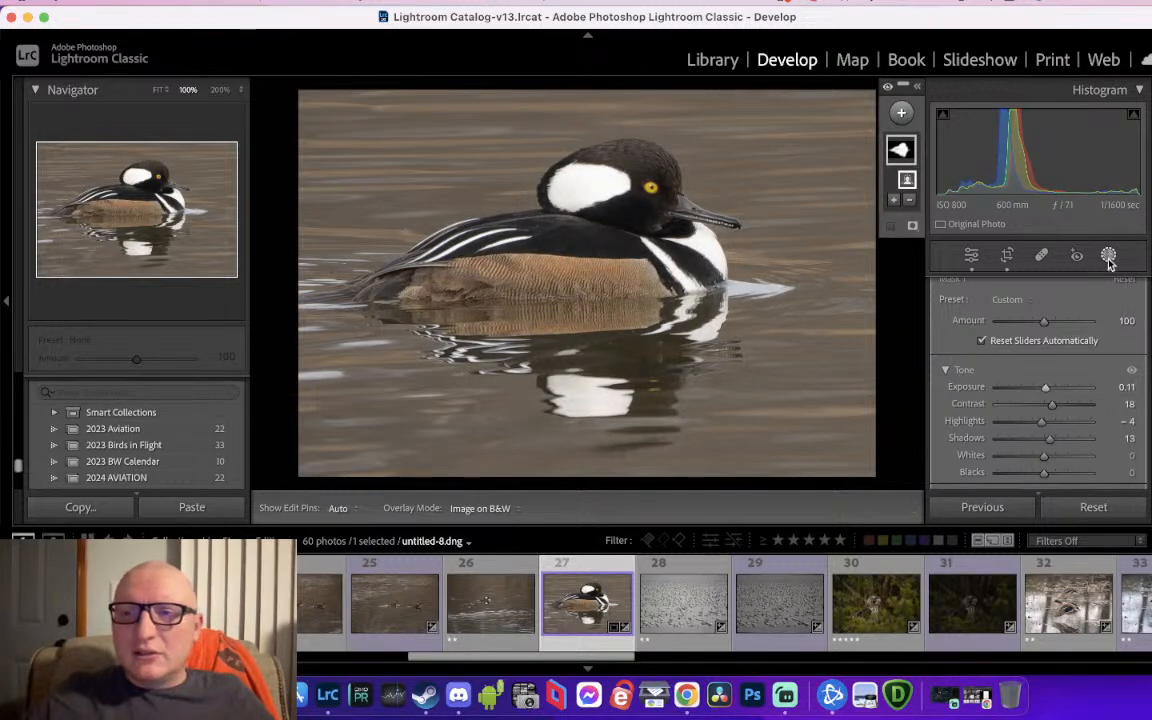
Add a second Select Subject mask, invert it to cover the background water, and fine-tune its tone
click(900, 113)
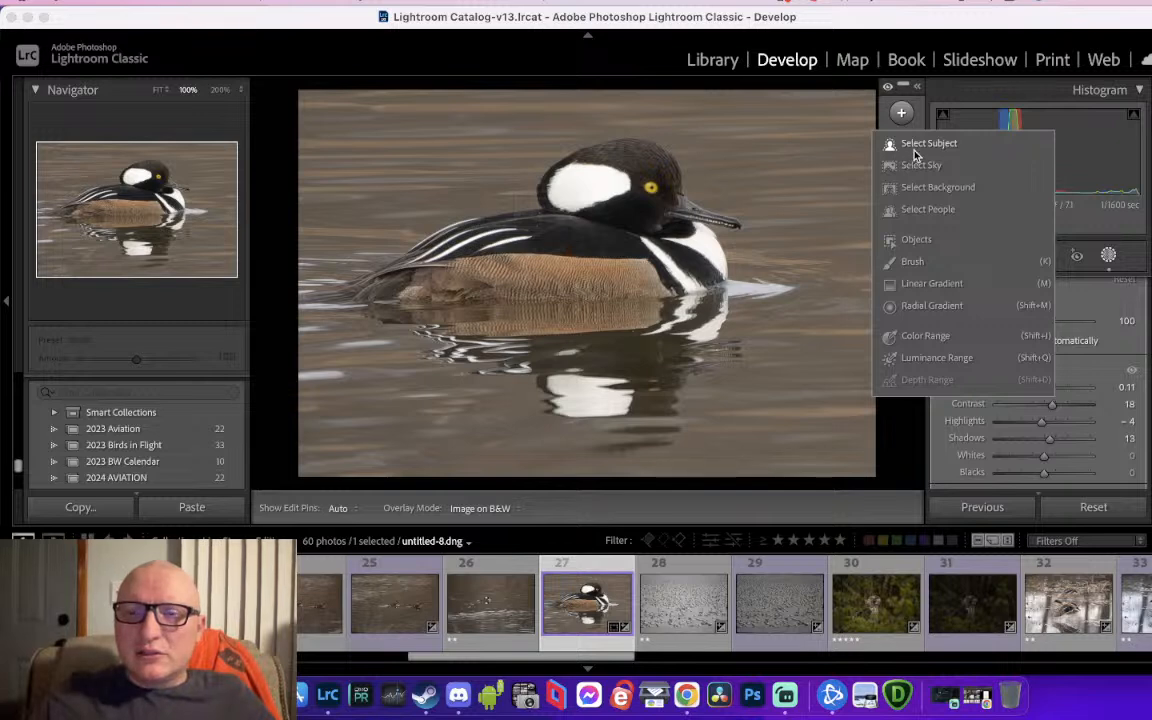
click(914, 150)
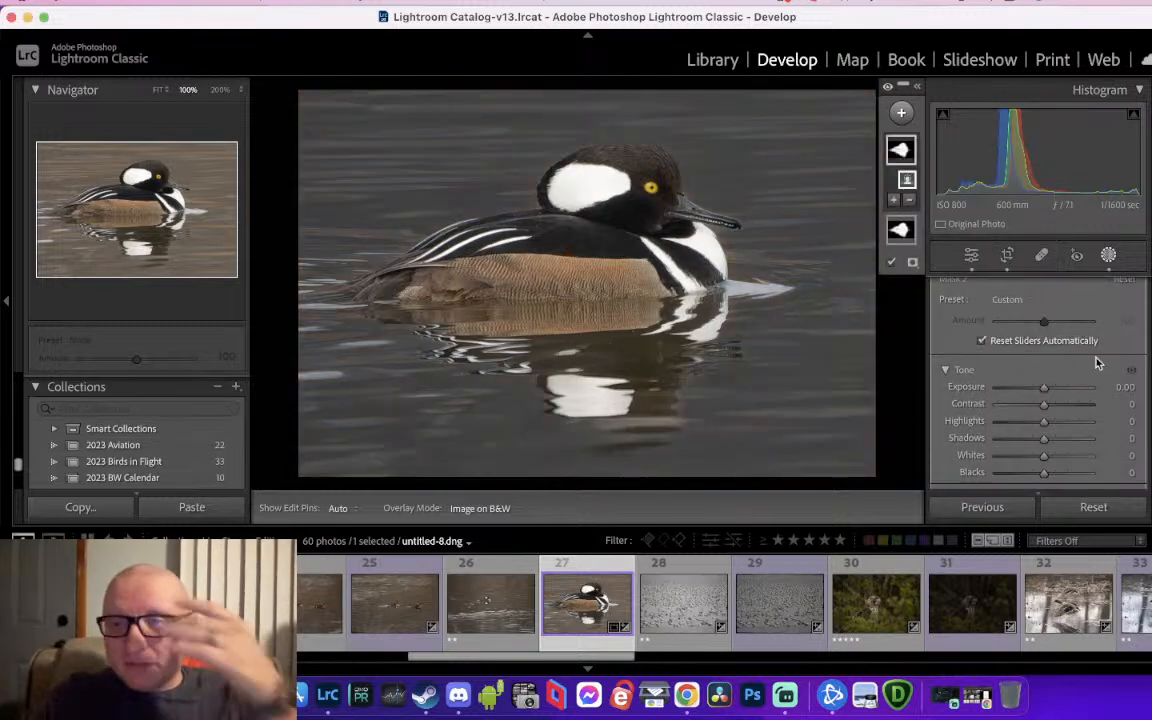
scroll(1100, 322, up, 2)
click(1104, 285)
scroll(1081, 440, down, 2)
drag(1059, 443, 1046, 446)
click(1107, 256)
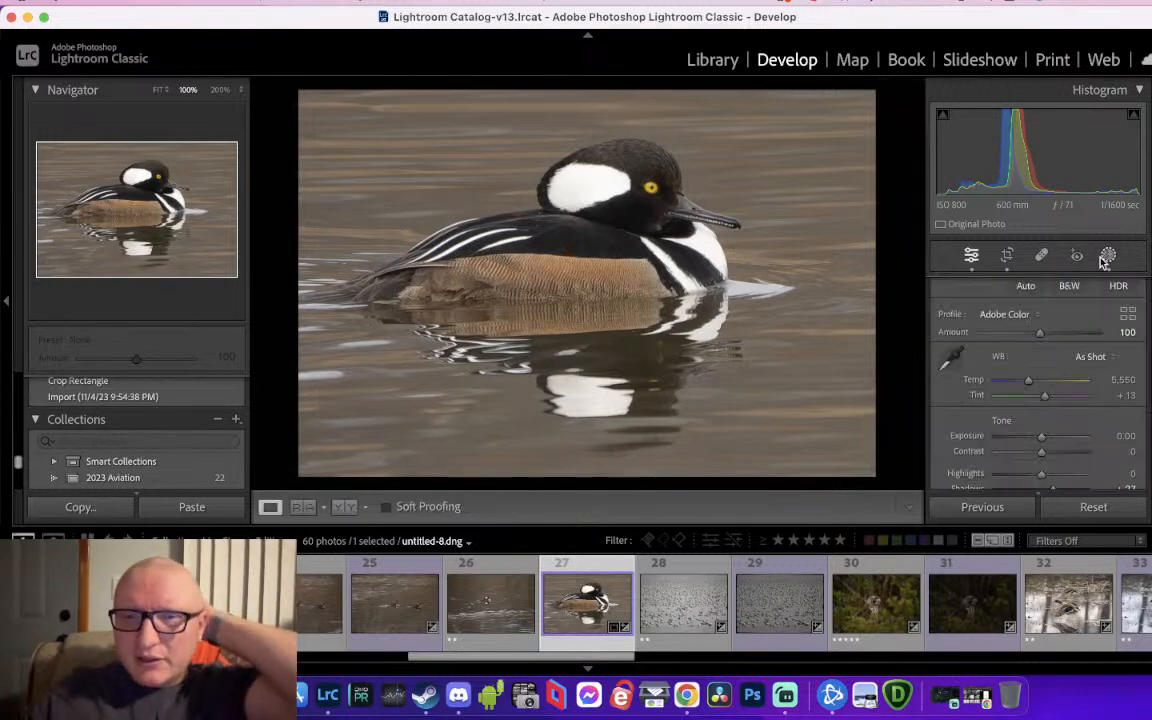
click(1107, 257)
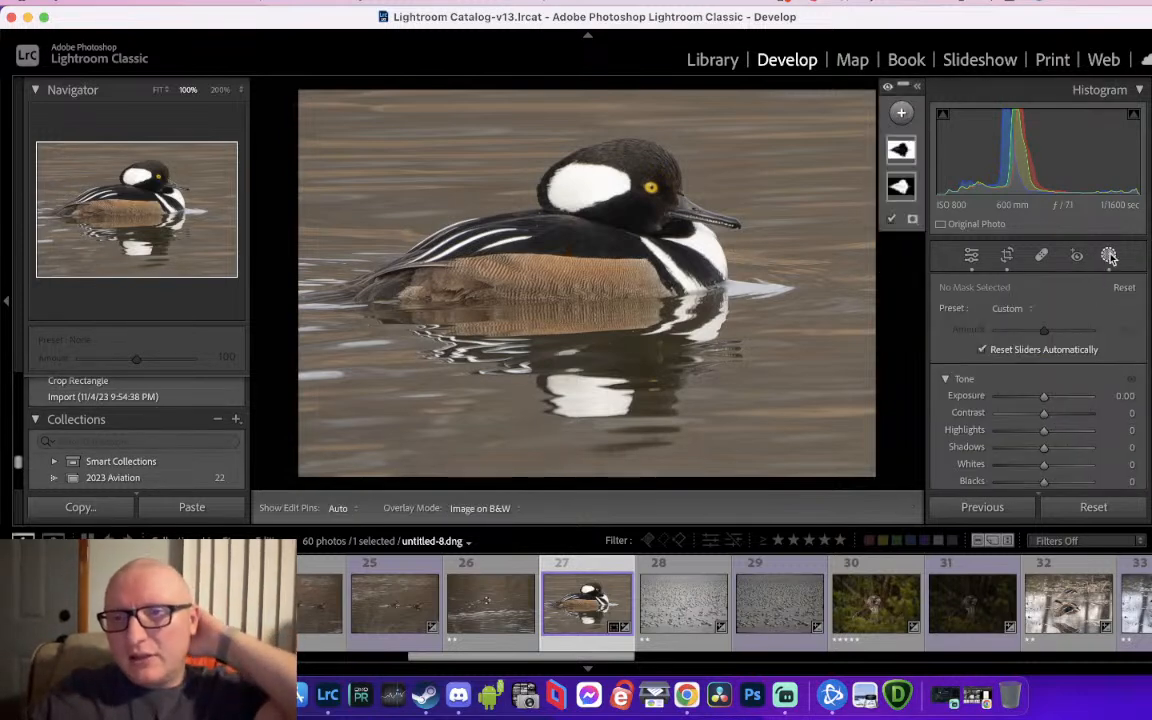
click(1109, 257)
Raise the photo's colour saturation to Red +46, Orange +25, Yellow +25 and Green +31
scroll(1093, 321, down, 10)
scroll(1084, 352, down, 10)
mouse_move(1038, 327)
mouse_down()
mouse_move(1067, 329)
mouse_move(1054, 345)
mouse_up()
click(1054, 358)
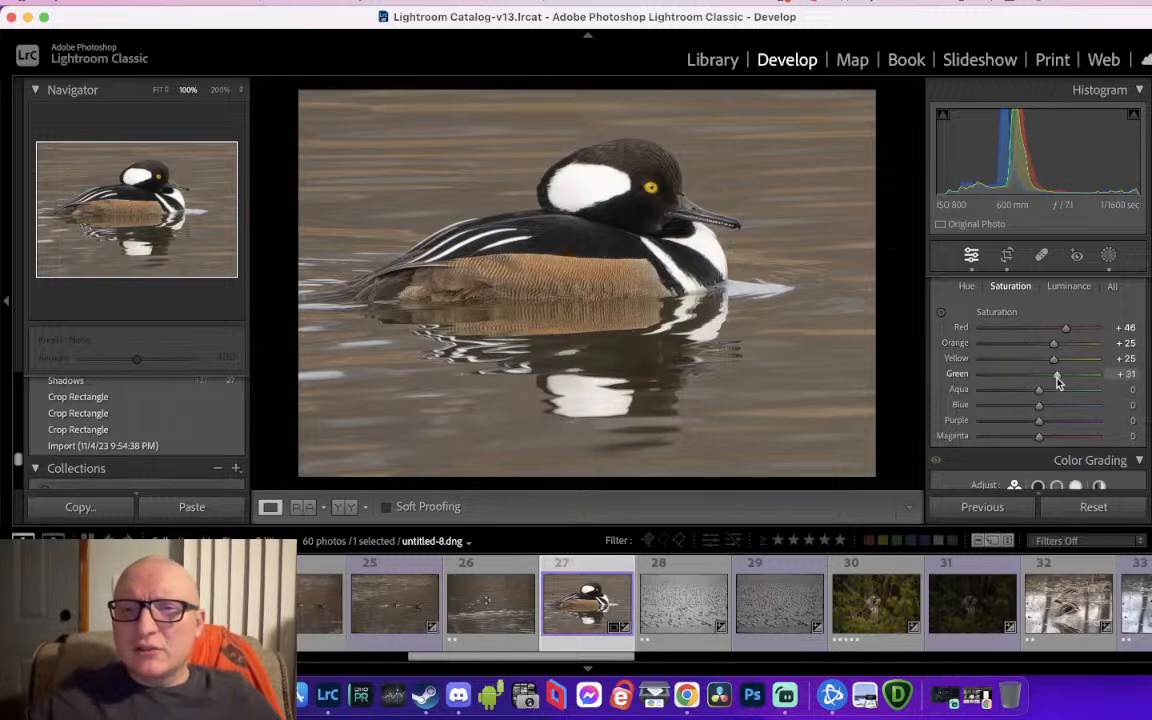
Try the Lens Blur effect on the duck photo, comparing it on and off
scroll(1052, 419, down, 10)
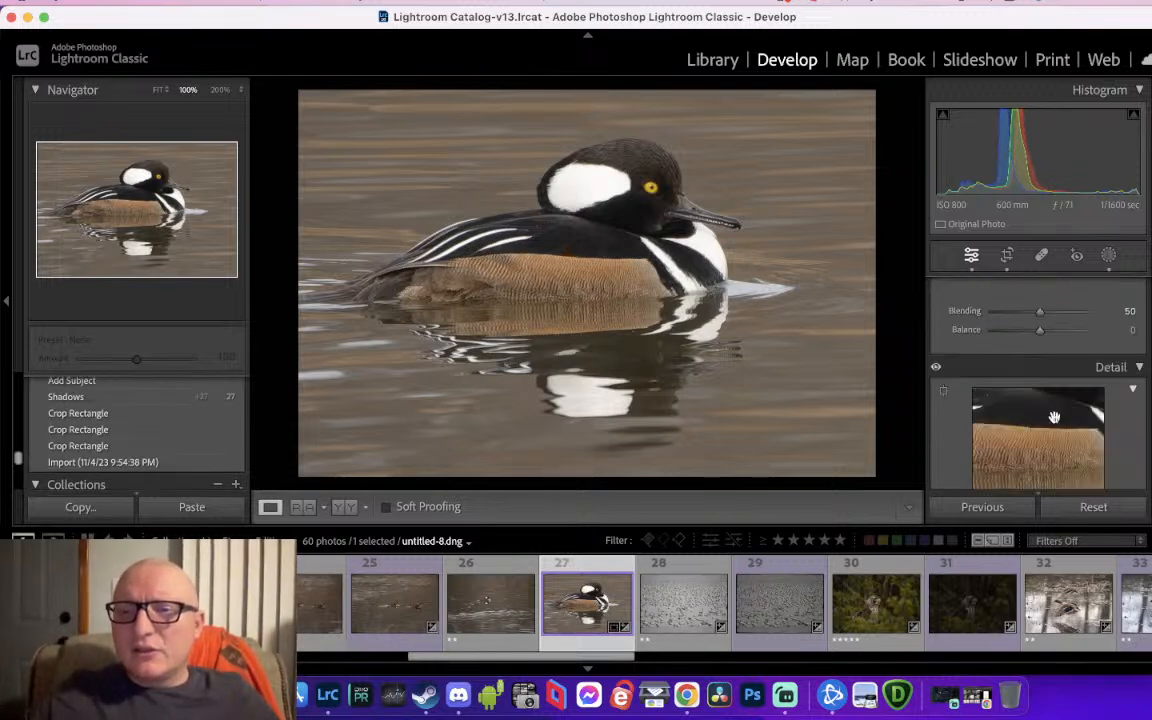
scroll(1055, 423, down, 8)
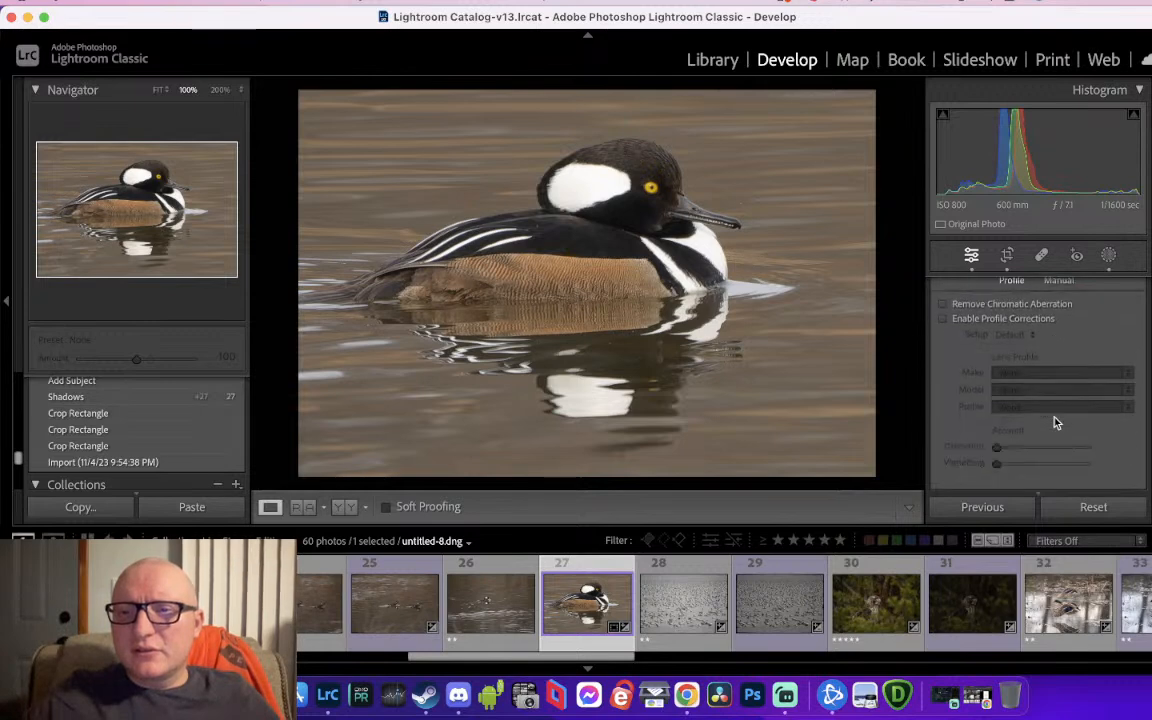
scroll(1055, 423, down, 10)
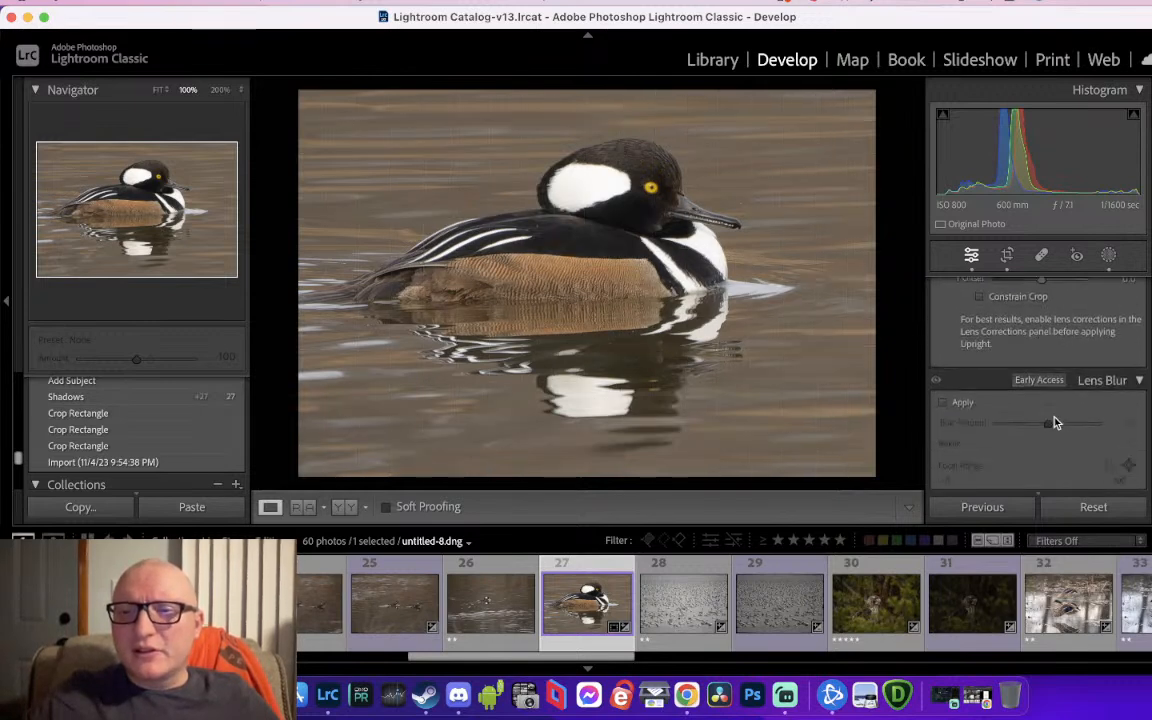
click(946, 325)
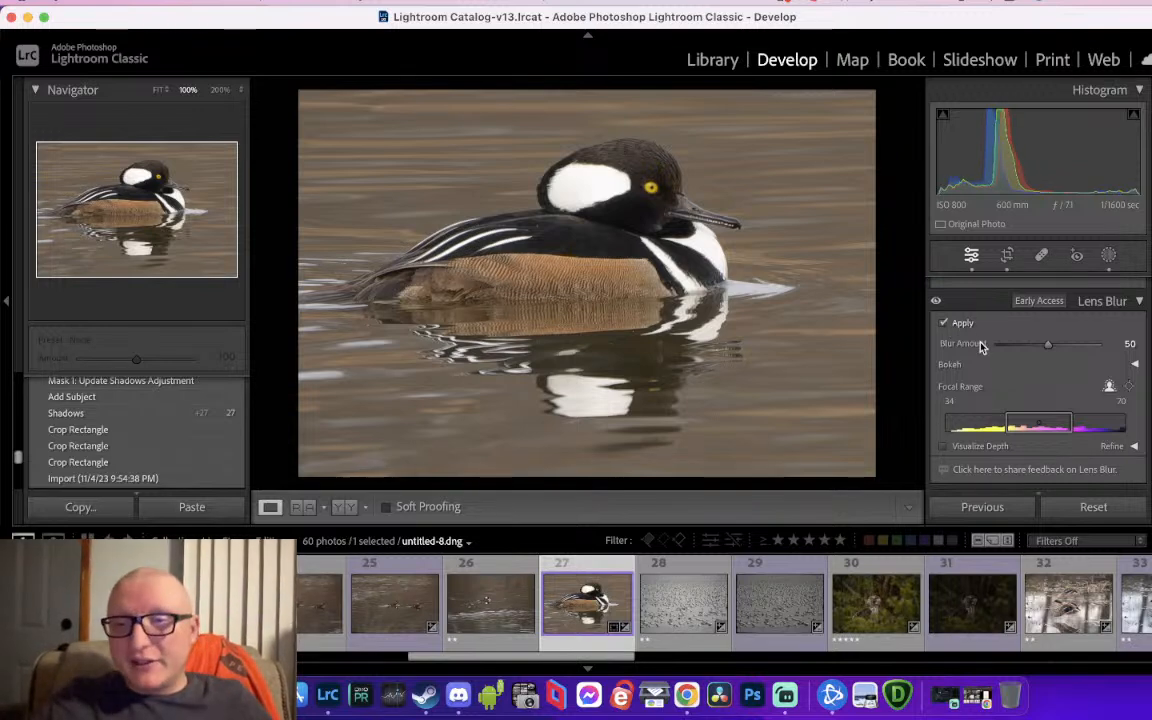
click(945, 324)
click(945, 323)
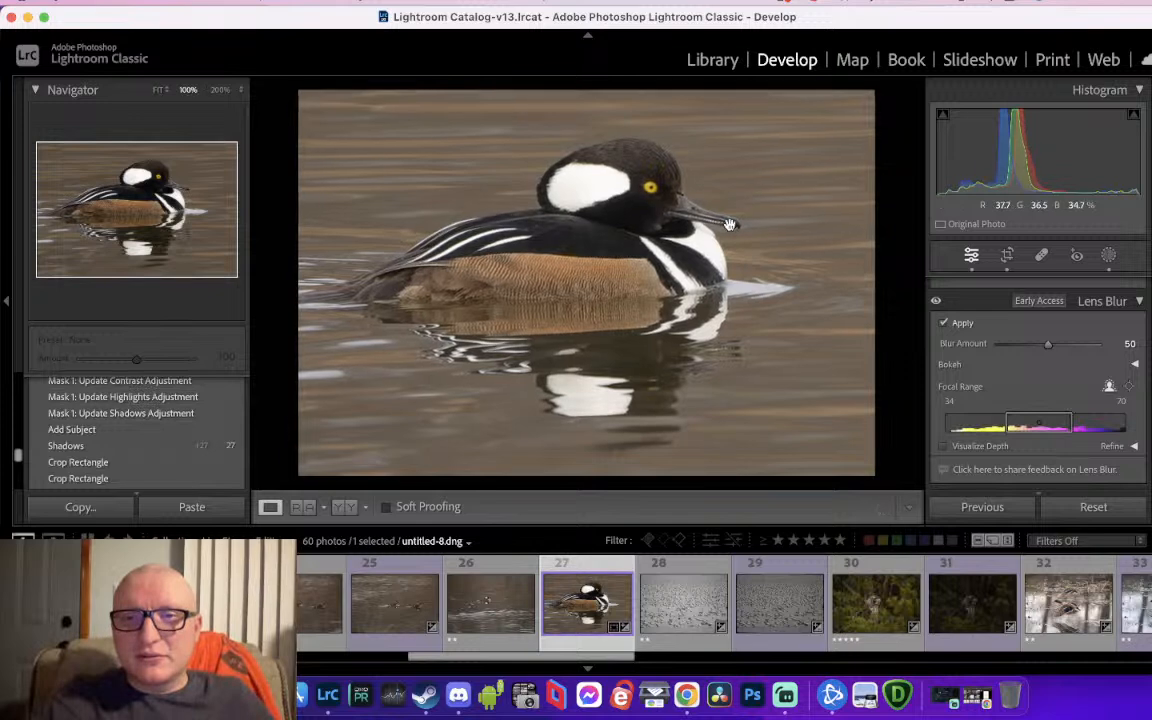
click(943, 324)
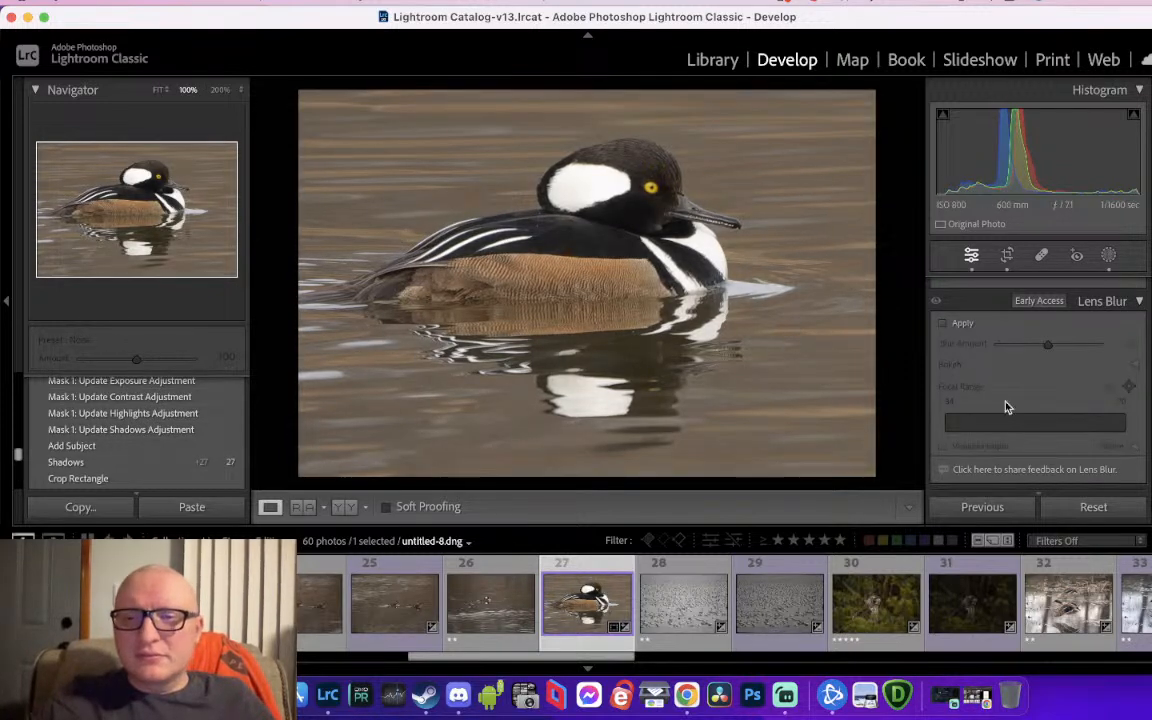
Examine the edited duck in untitled-8.dng up close
click(684, 245)
drag(590, 296, 818, 171)
click(819, 171)
Examine the sharpness of the snow geese in MWP_2063.NEF at 200% and 100% zoom
key(Right)
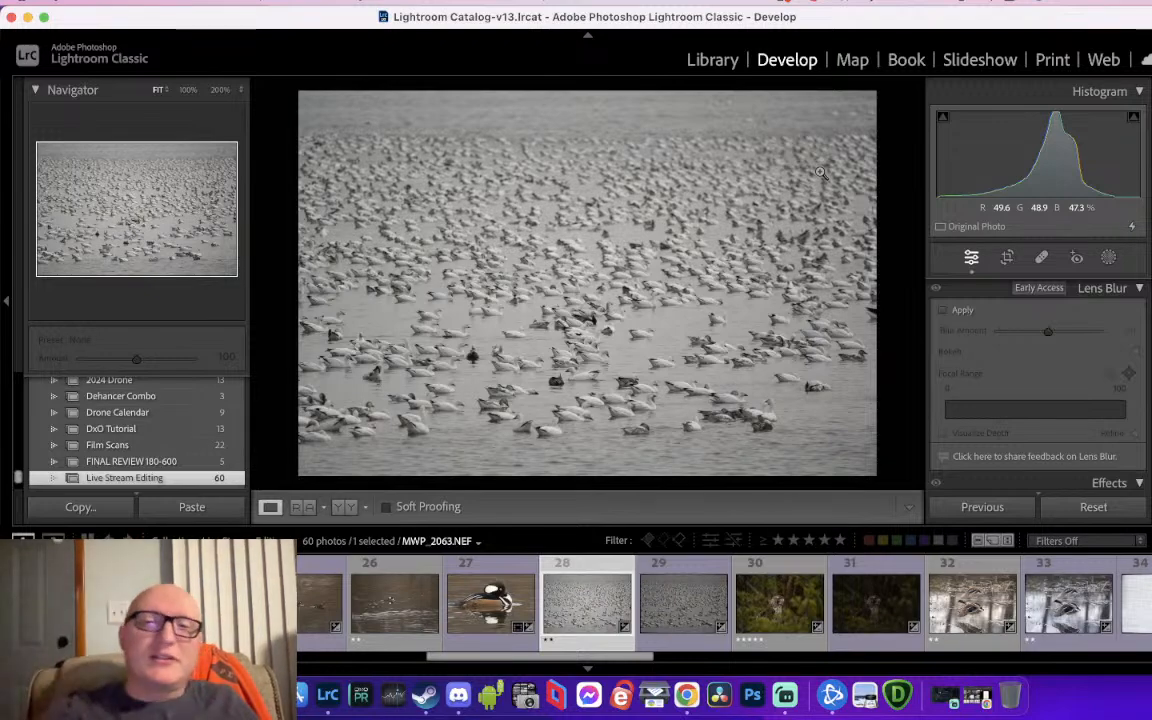
click(614, 300)
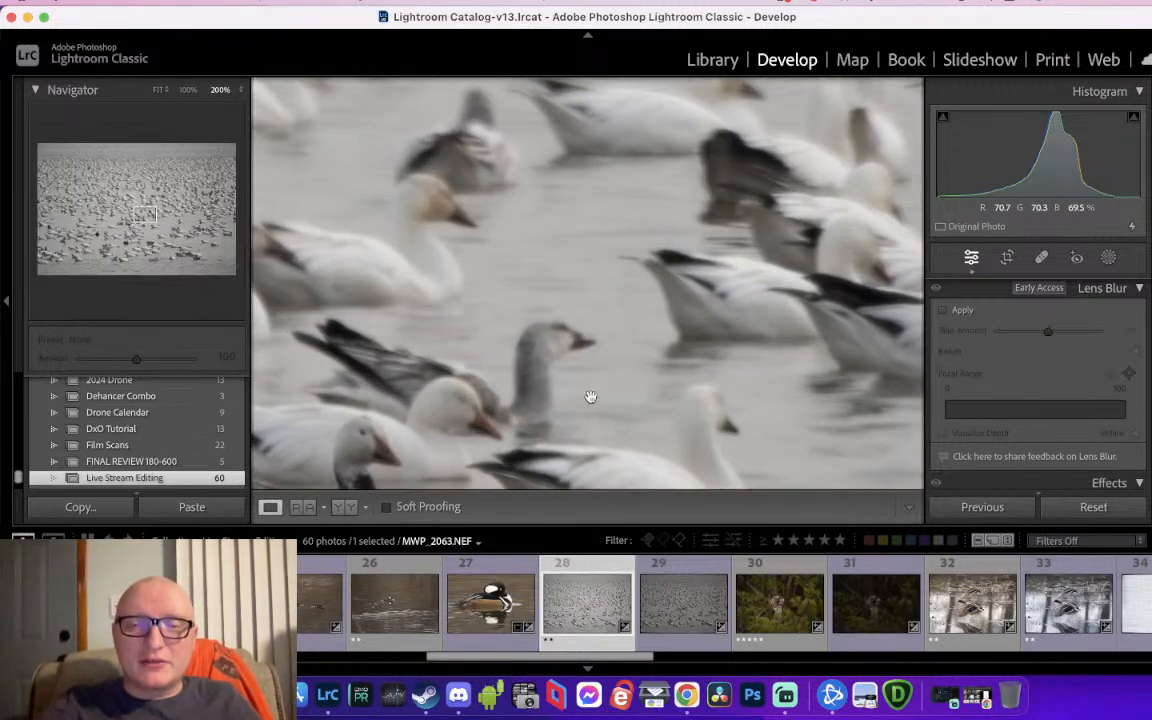
drag(623, 380, 768, 100)
key(super+minus)
drag(537, 360, 632, 134)
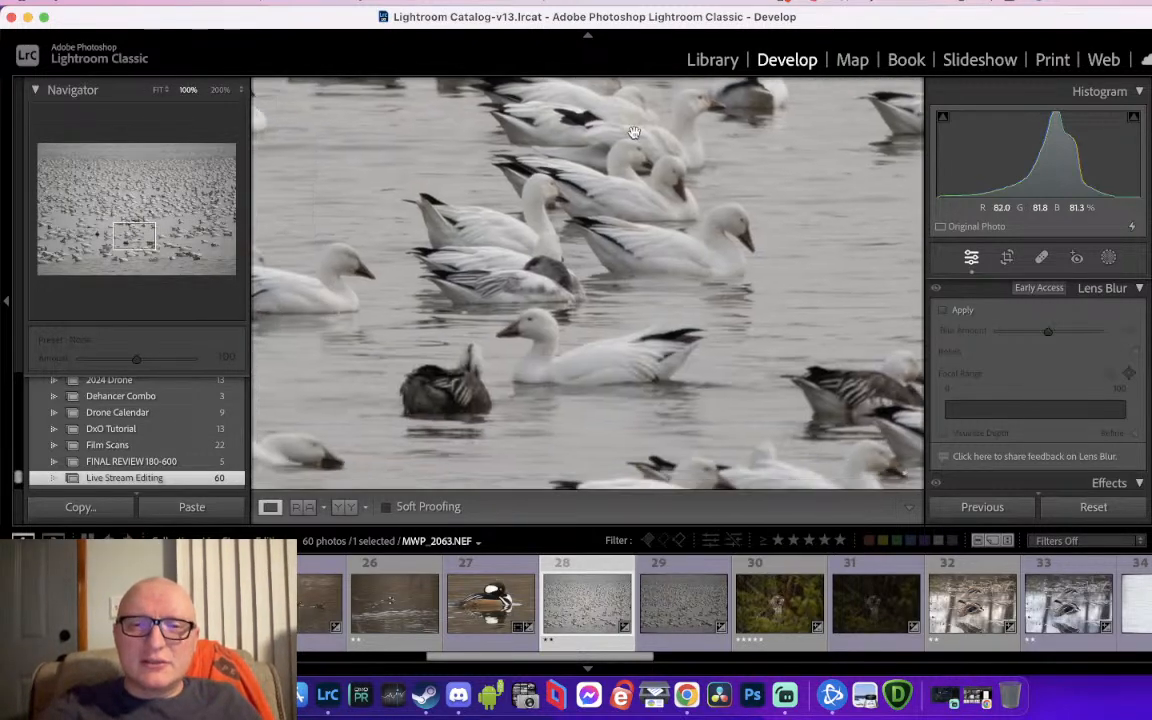
drag(589, 373, 571, 154)
drag(711, 245, 507, 245)
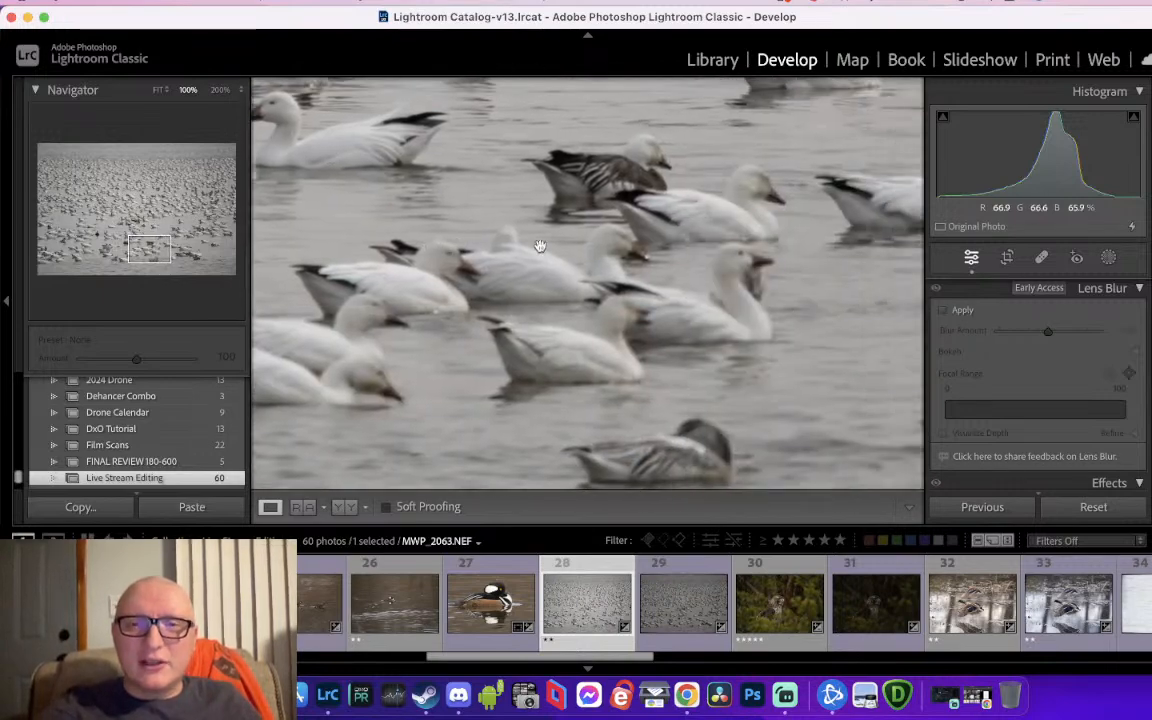
click(741, 276)
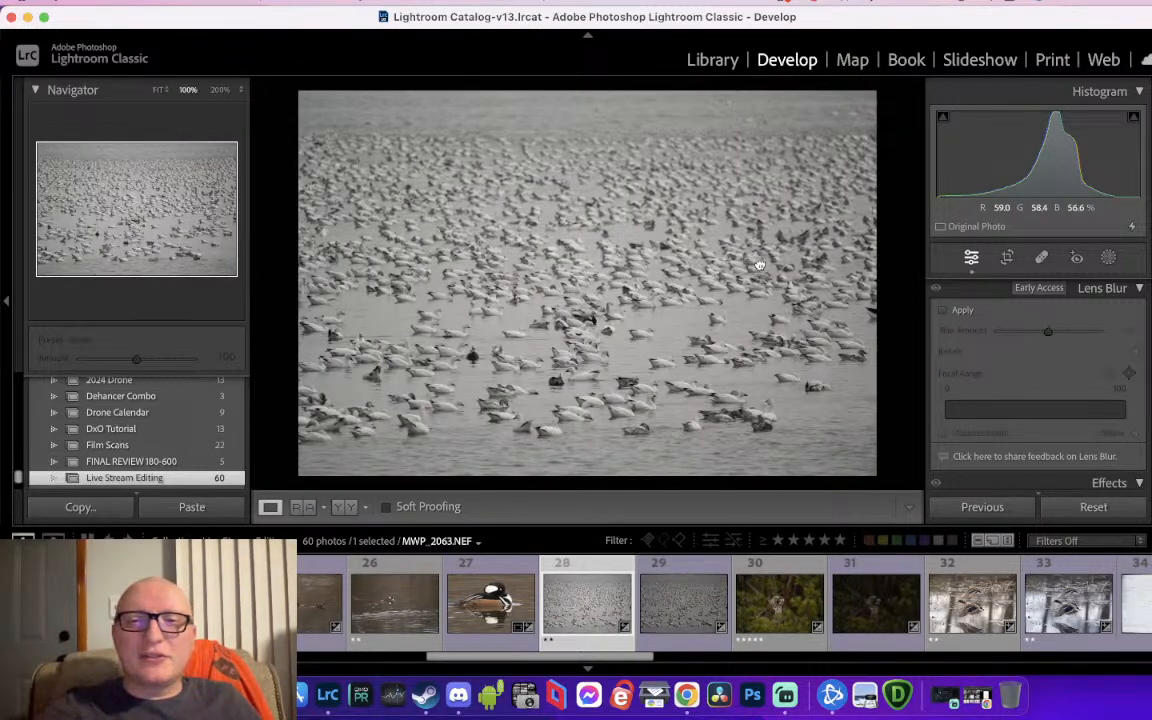
click(761, 265)
drag(698, 383, 563, 302)
click(636, 343)
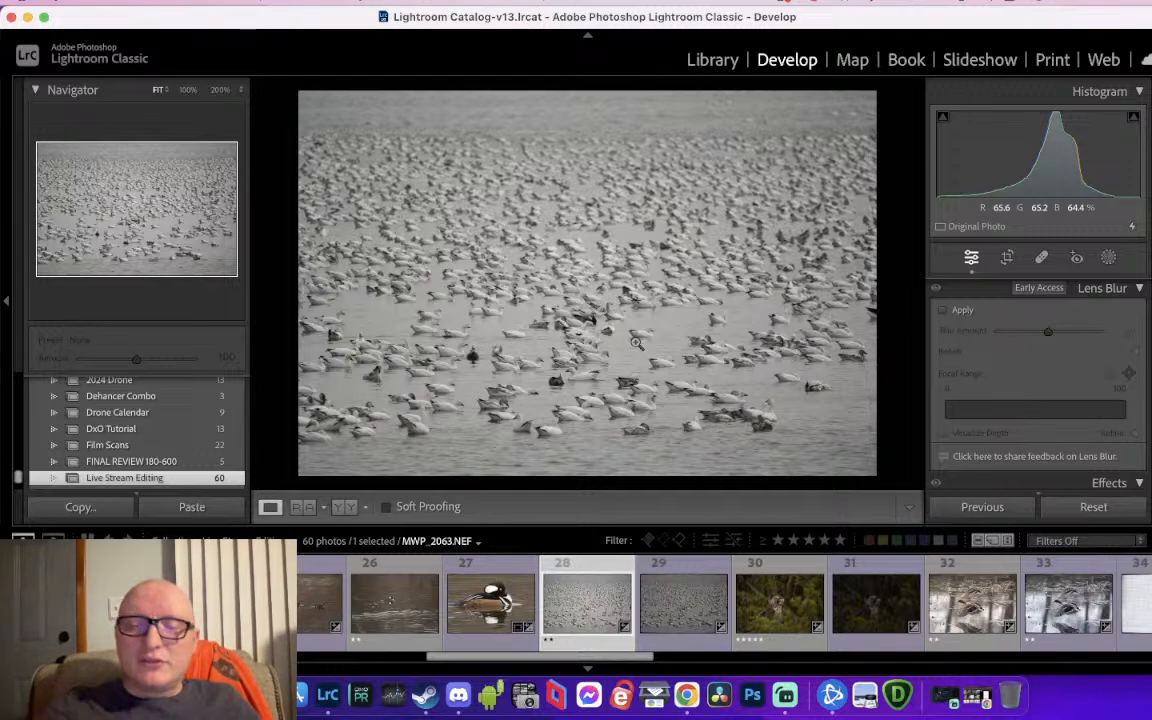
Switch to Chrome, load youtube.com in a new tab, and open the signed-in account's own channel page
click(687, 697)
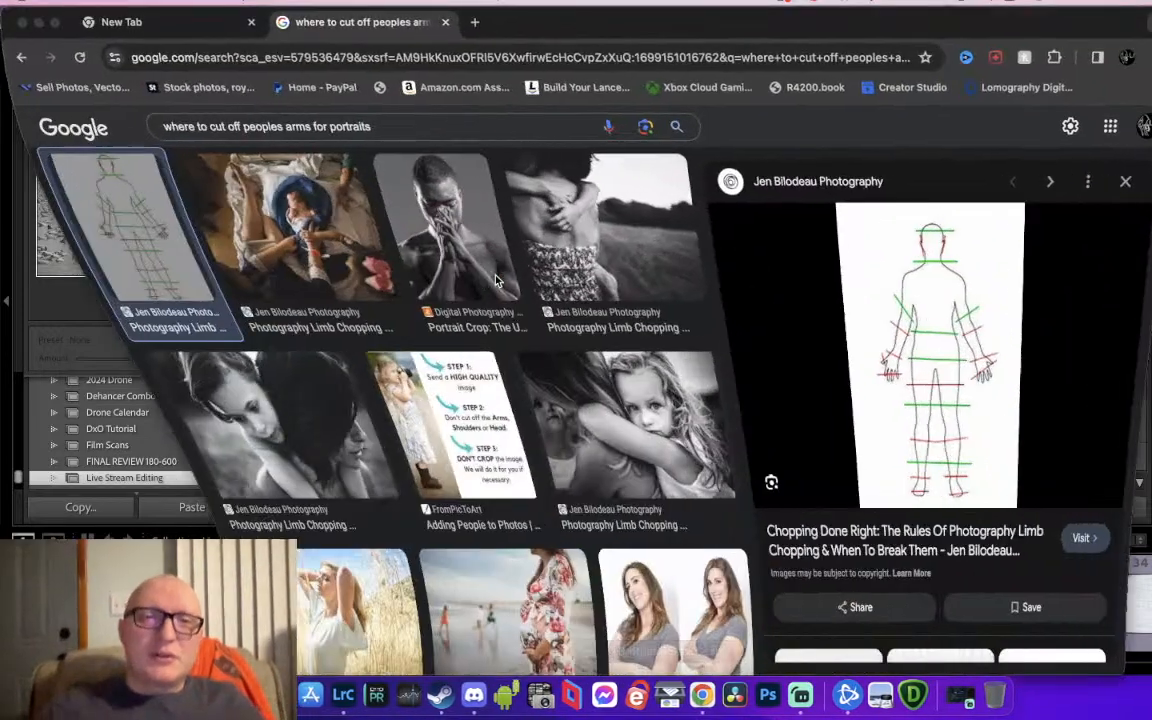
click(473, 24)
text(youtube.com)
key(Return)
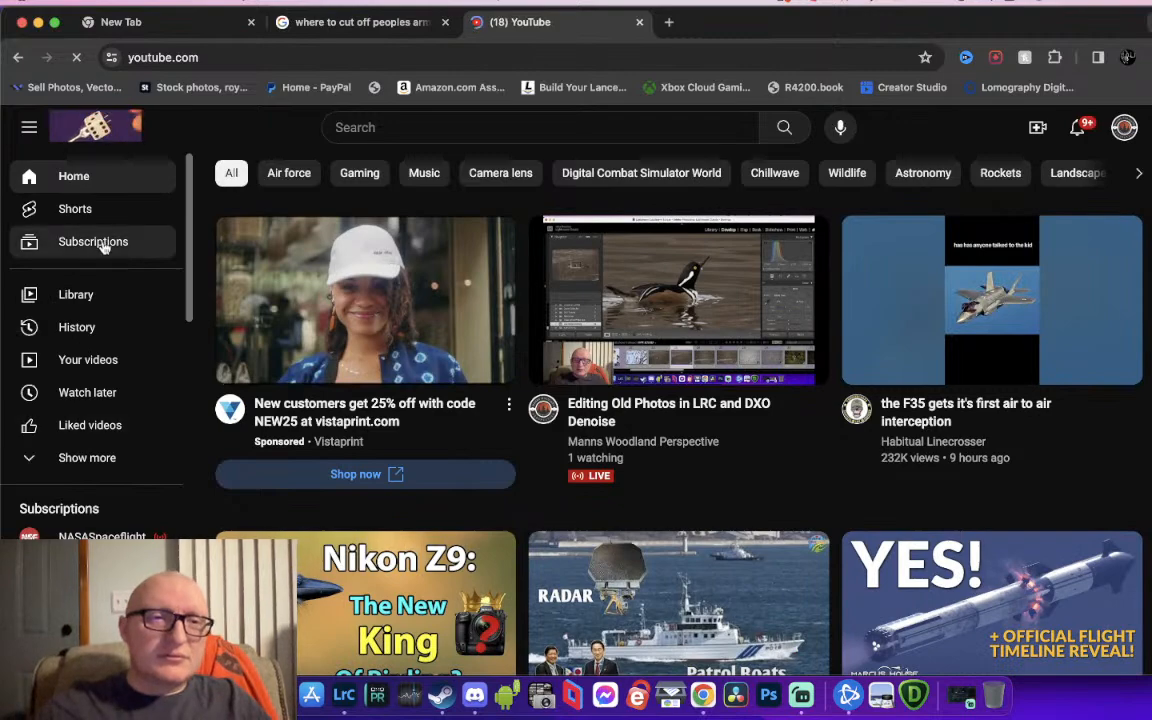
click(1124, 127)
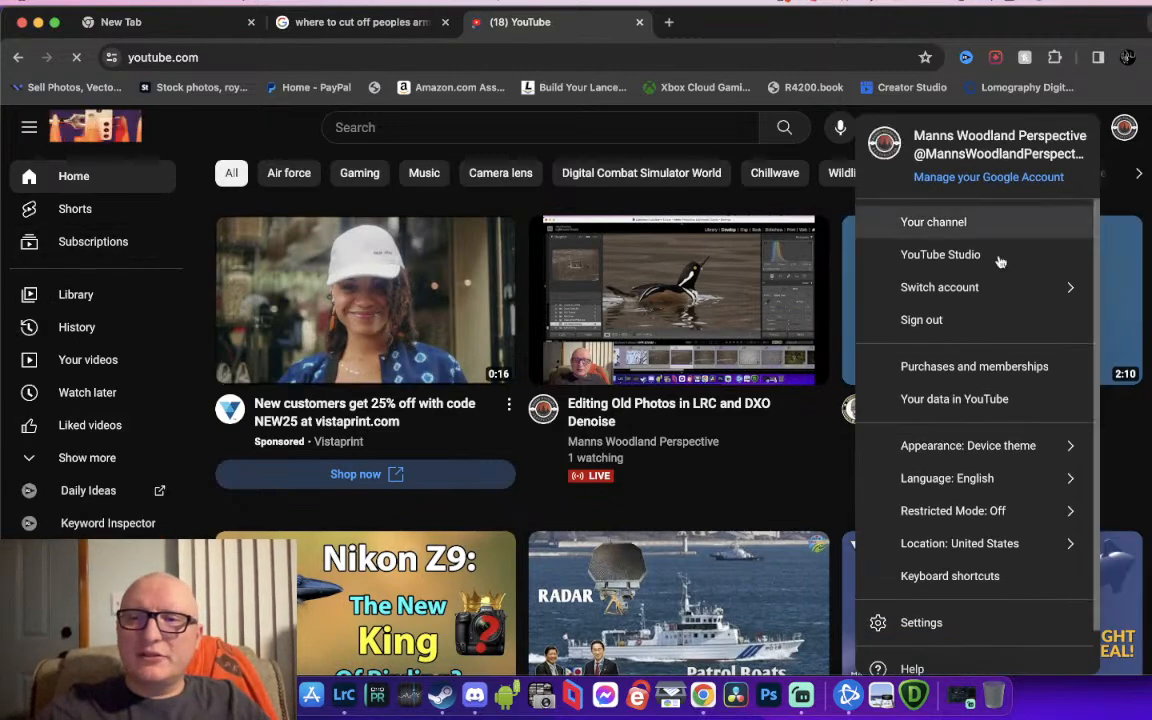
click(967, 222)
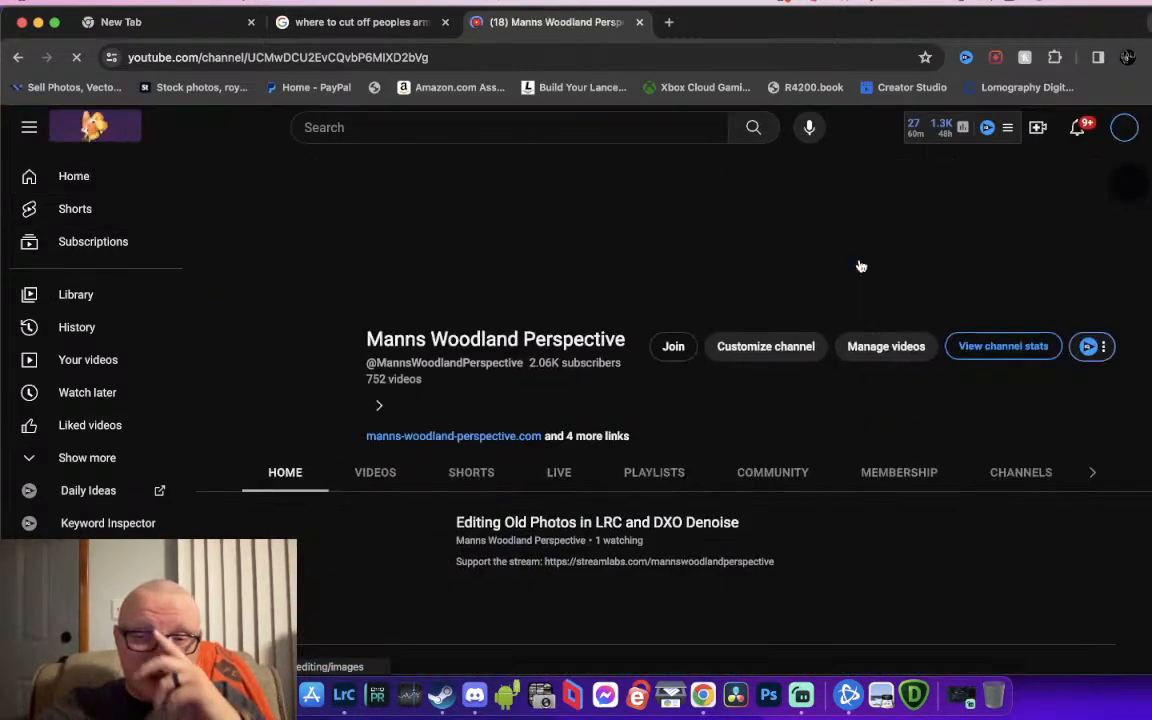
Browse the channel's home page through its videos, popular videos and Shorts
scroll(374, 417, down, 1)
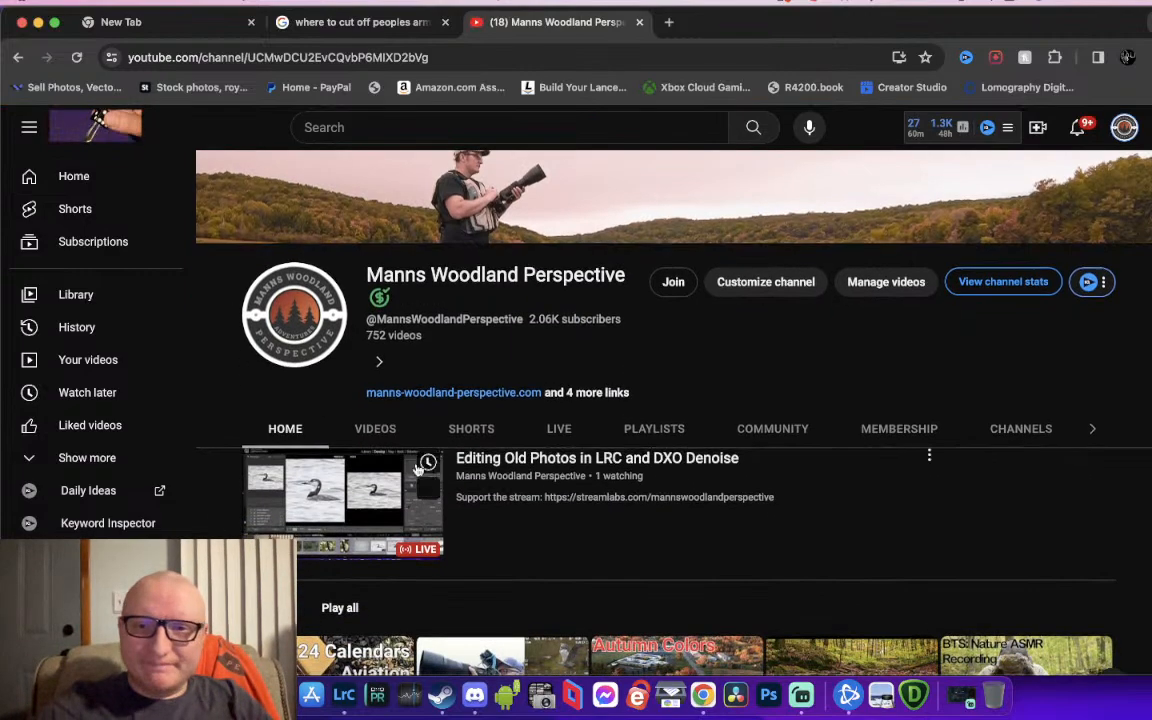
scroll(698, 548, down, 5)
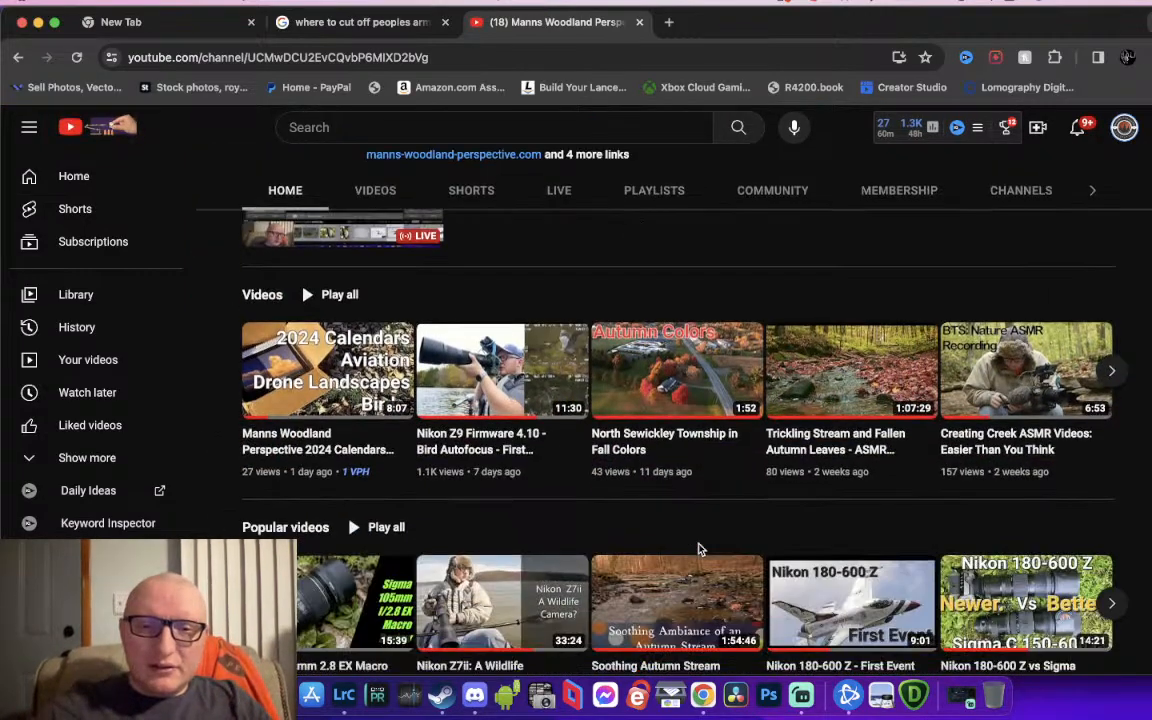
click(432, 126)
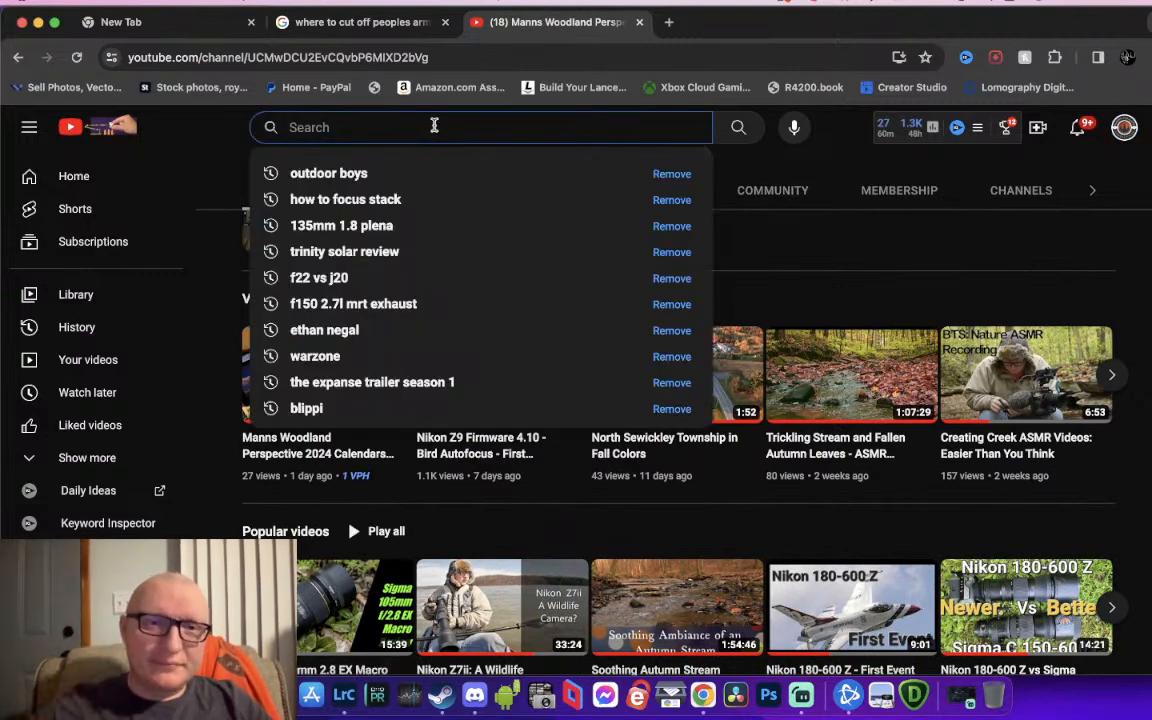
click(758, 247)
scroll(760, 247, down, 4)
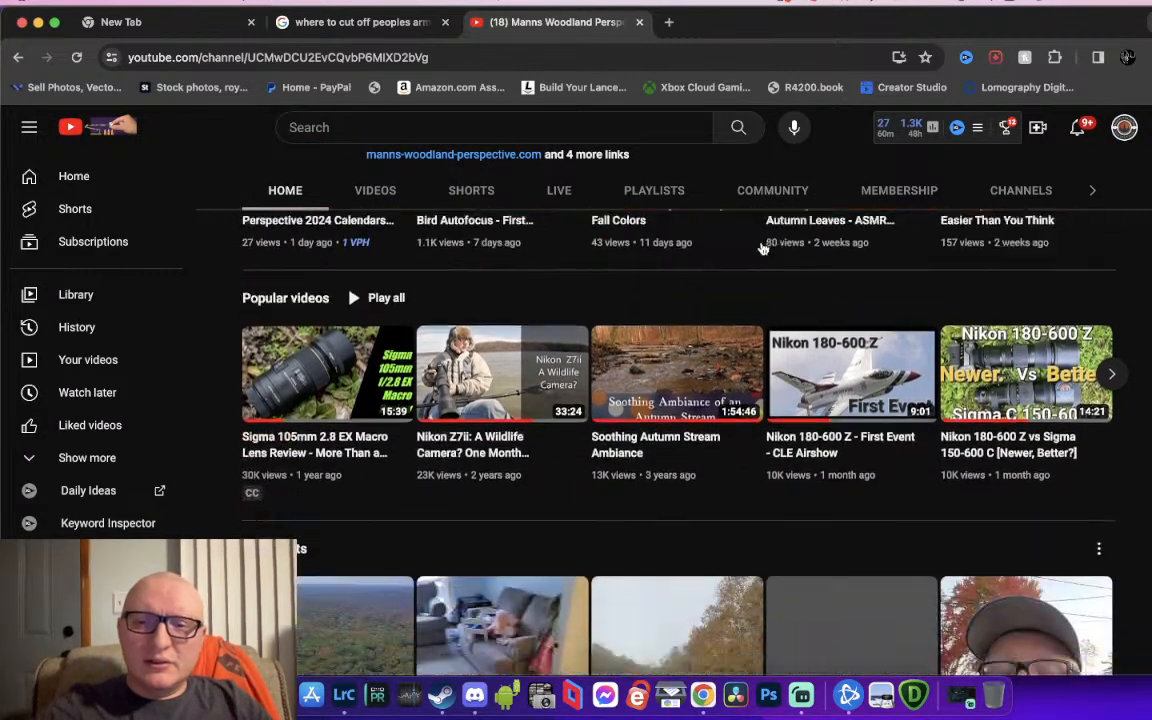
scroll(760, 247, down, 2)
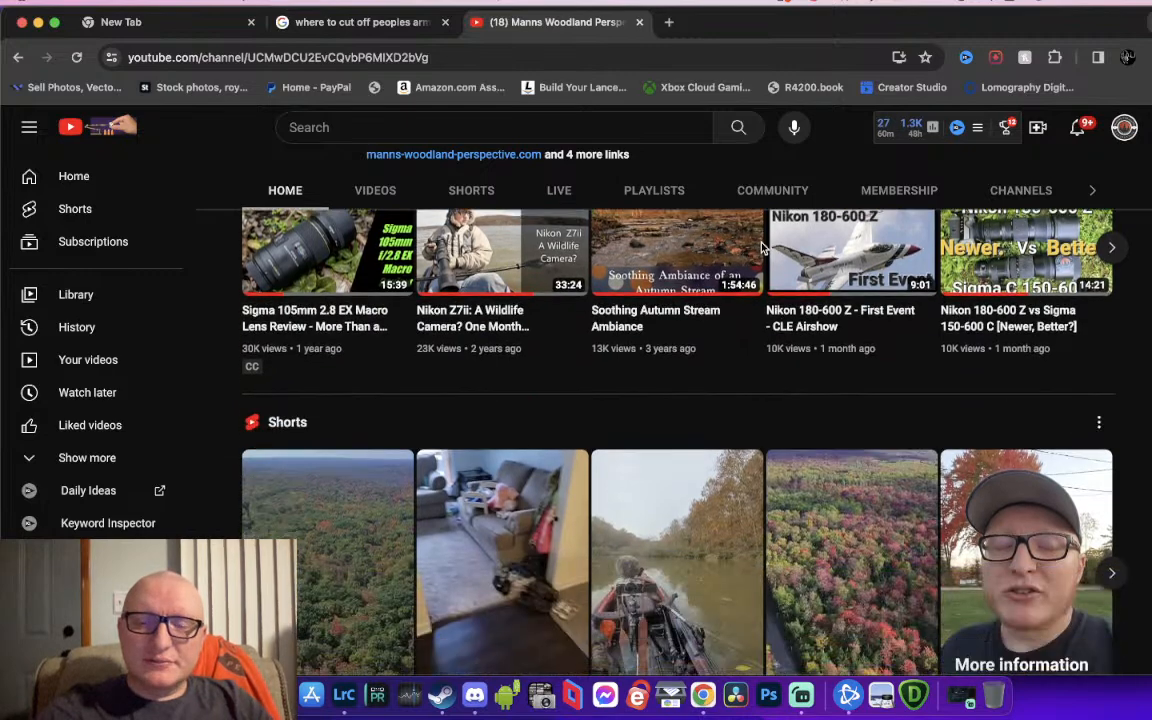
scroll(760, 247, down, 3)
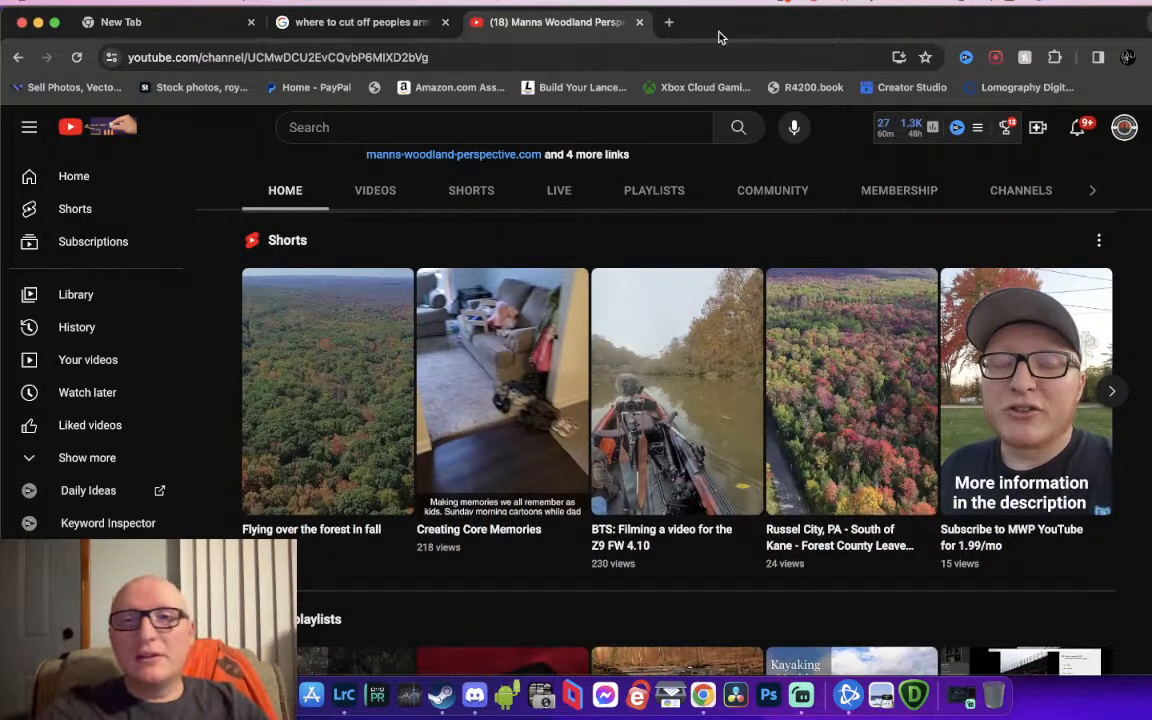
Search Google for "snow geese pa" in a separate tab to find the location name, and close that tab
click(672, 22)
text(snow geese pa)
key(Return)
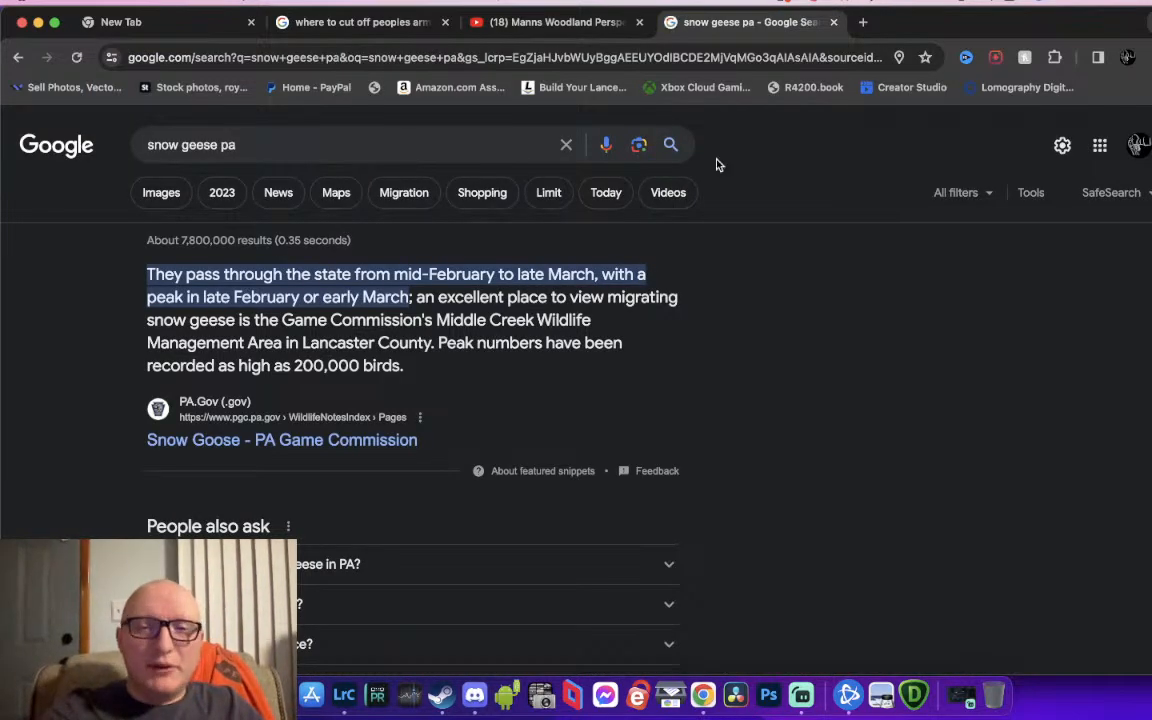
click(834, 22)
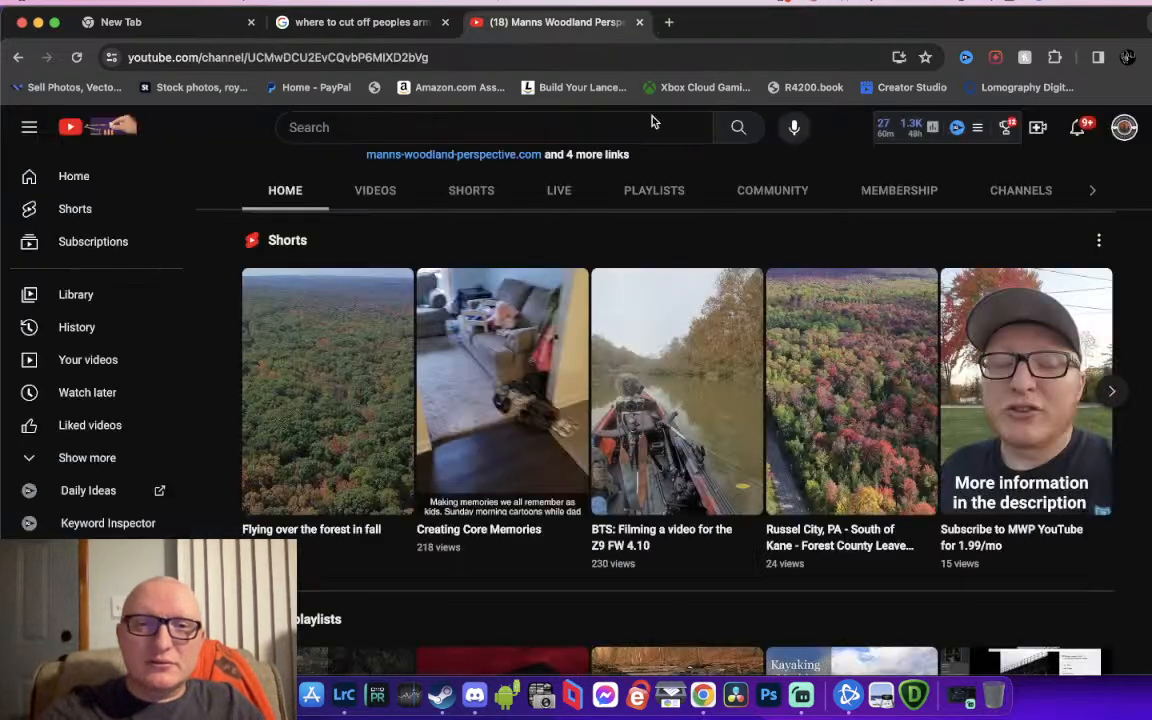
Search YouTube for "middle creek wildlife management area"
click(569, 119)
text(middle creek wildlife)
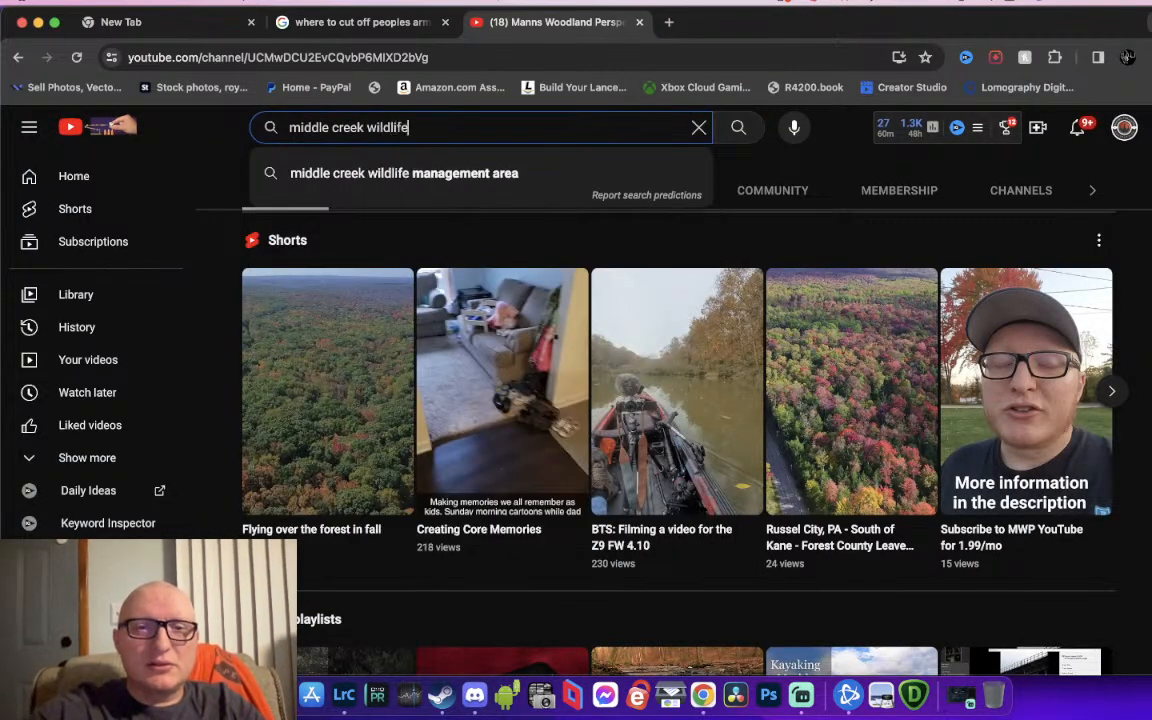
click(490, 173)
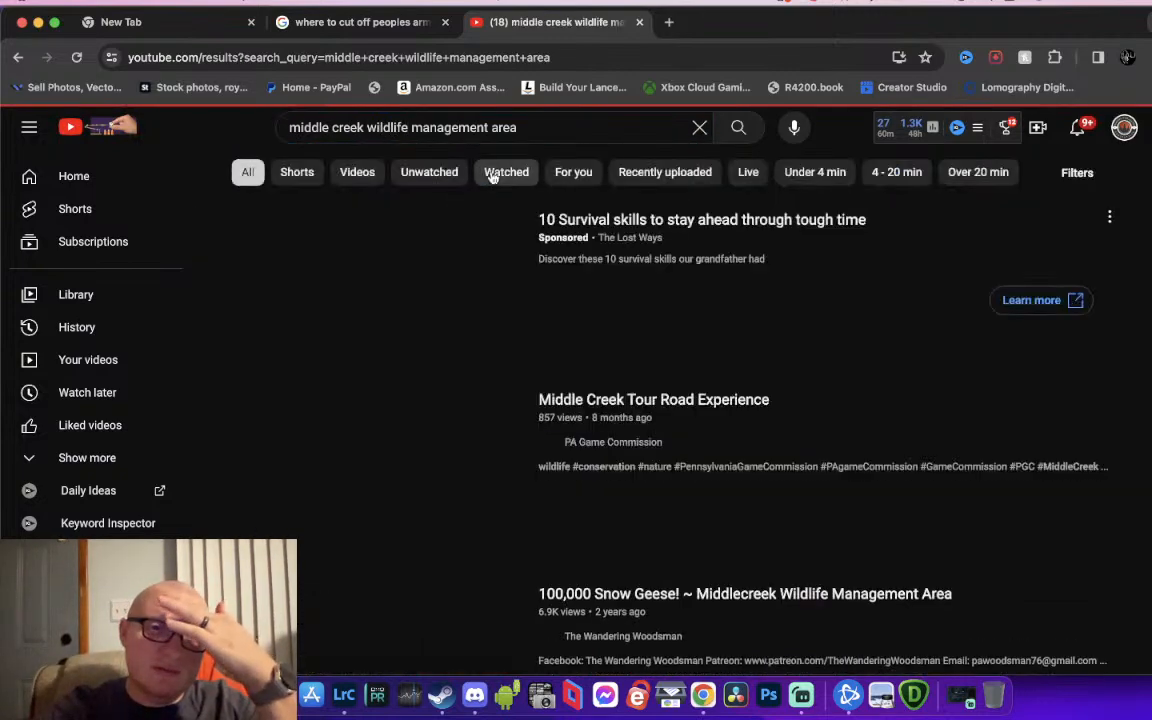
Extend the YouTube search to "middle creek wildlife management area manns woodland perspective"
scroll(535, 340, down, 7)
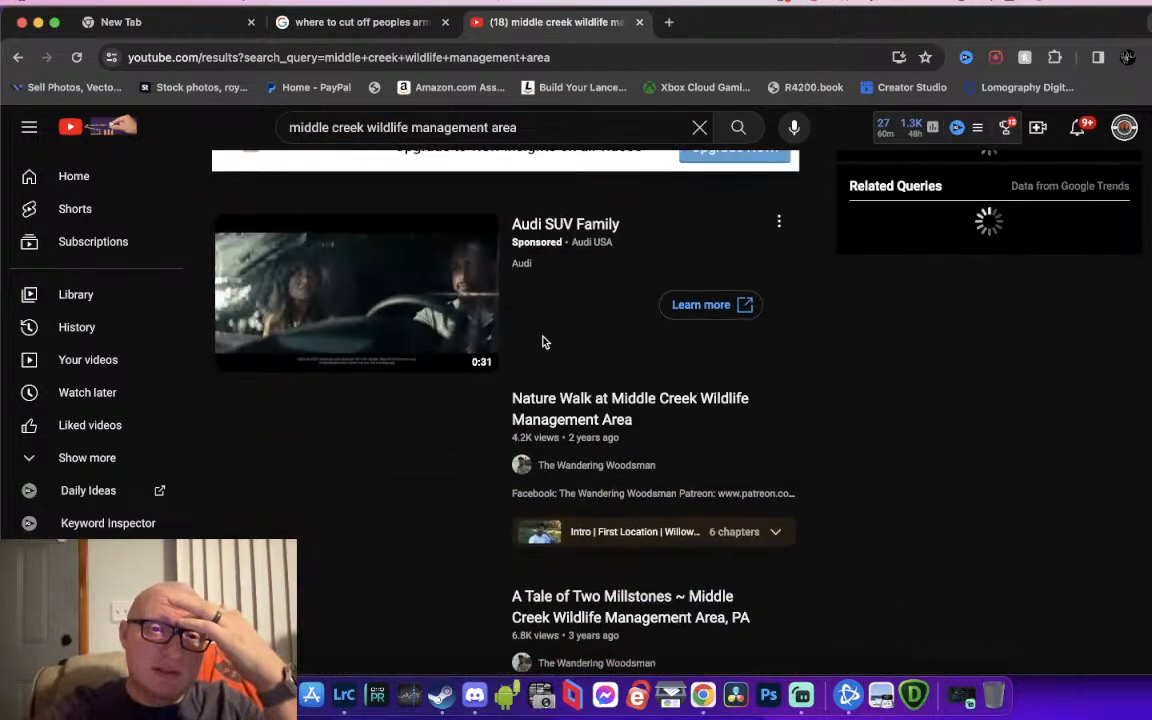
click(548, 130)
text(manns woodland pers)
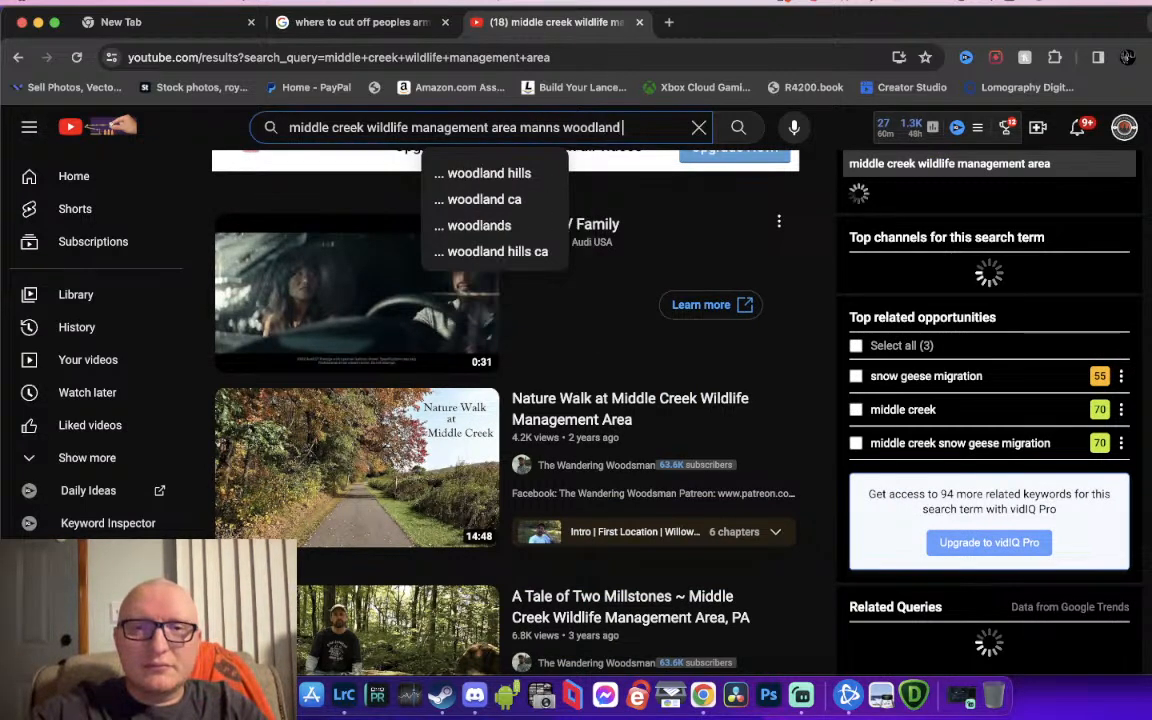
text(pective)
key(Return)
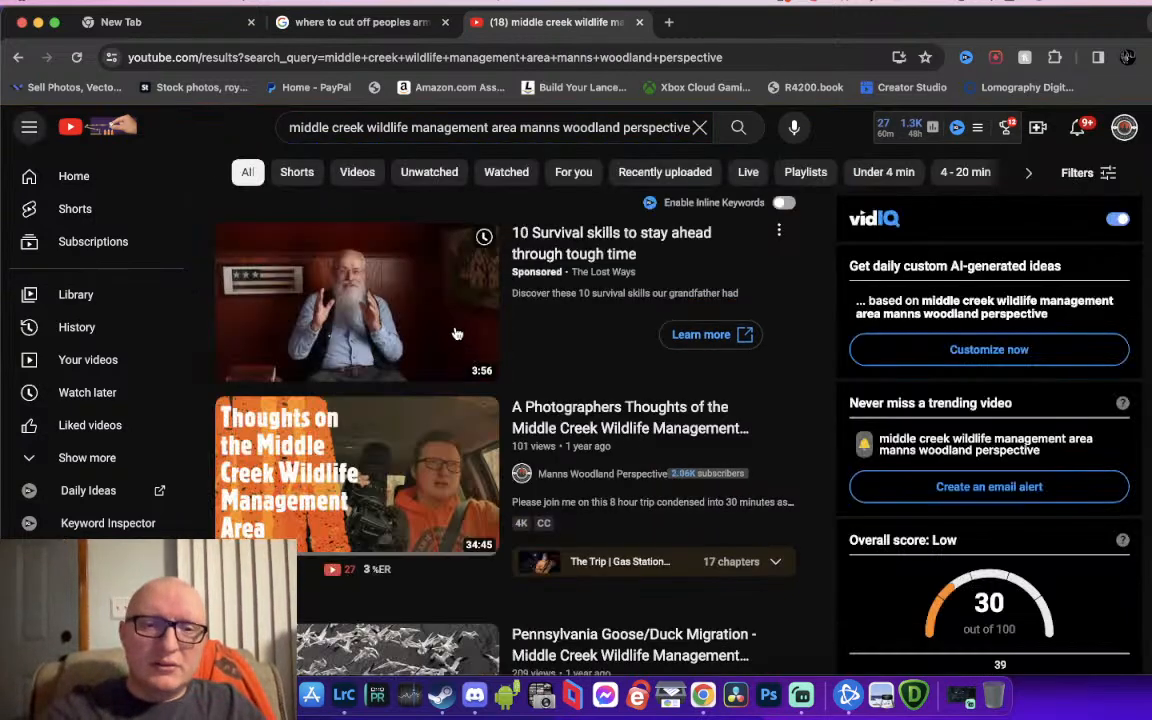
Open the video "Pennsylvania Goose/Duck Migration - Middle Creek Wildlife Management Area" from the results and skip its advertisement
scroll(496, 374, down, 2)
scroll(560, 400, down, 3)
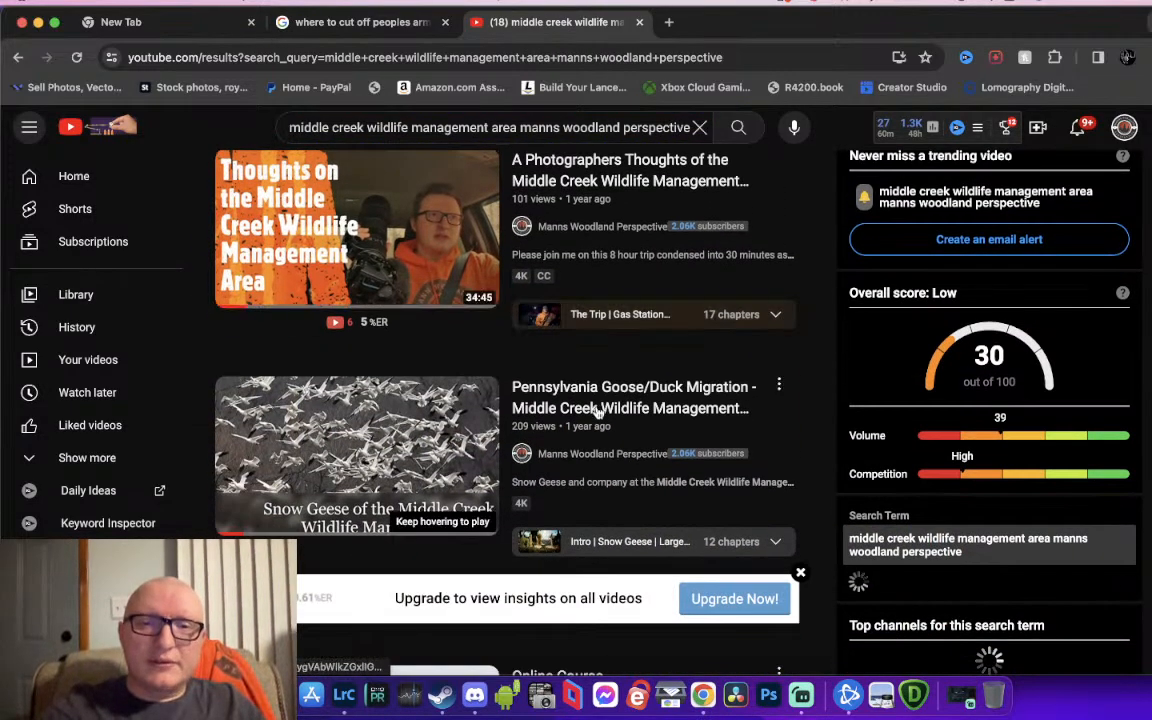
click(598, 413)
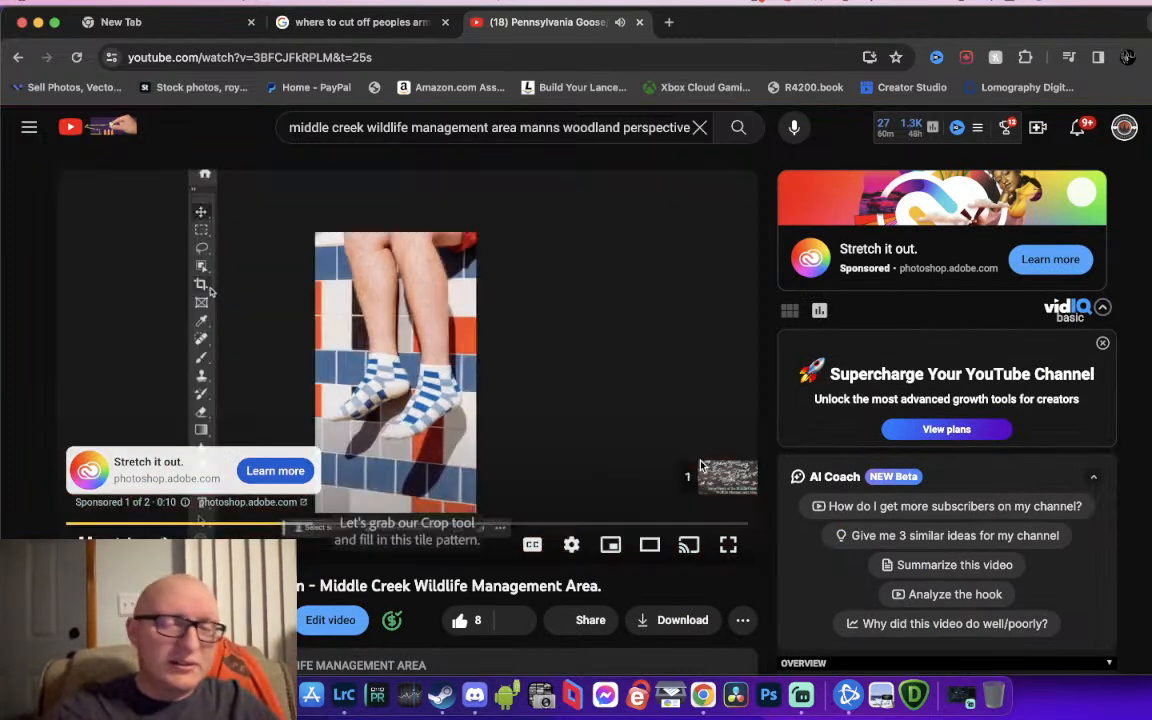
click(712, 476)
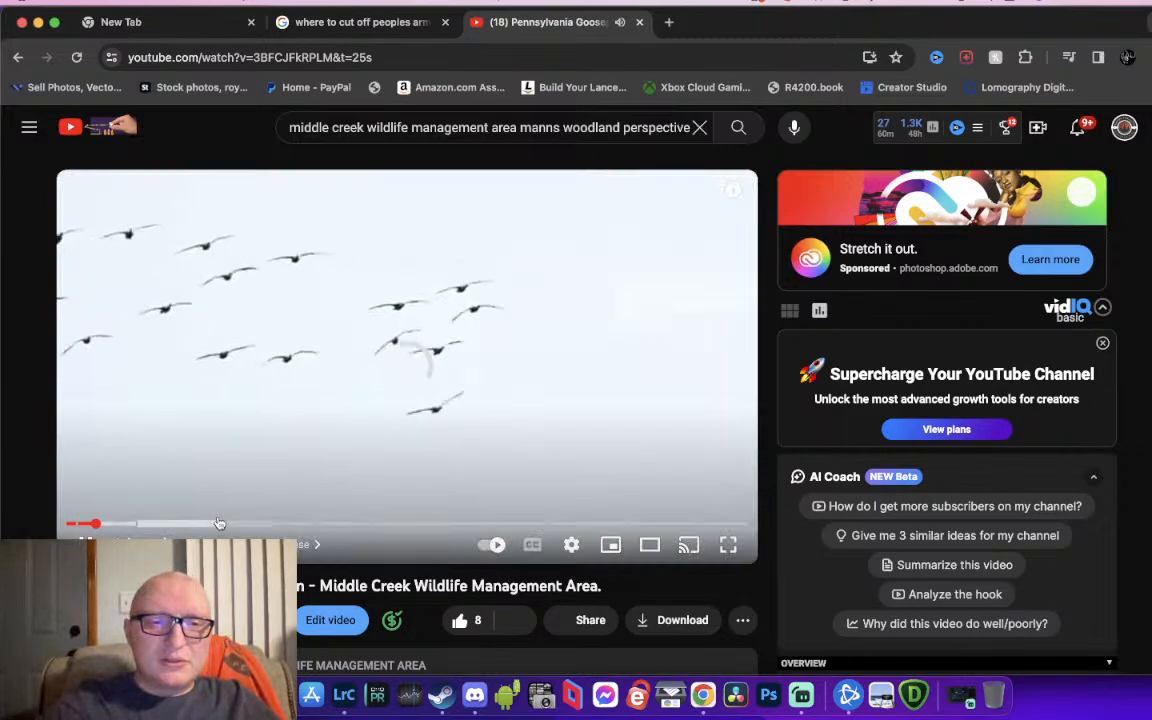
Skip ahead to the Large Skein of Geese chapter and set the playback quality to 2160p 4K
drag(213, 527, 247, 527)
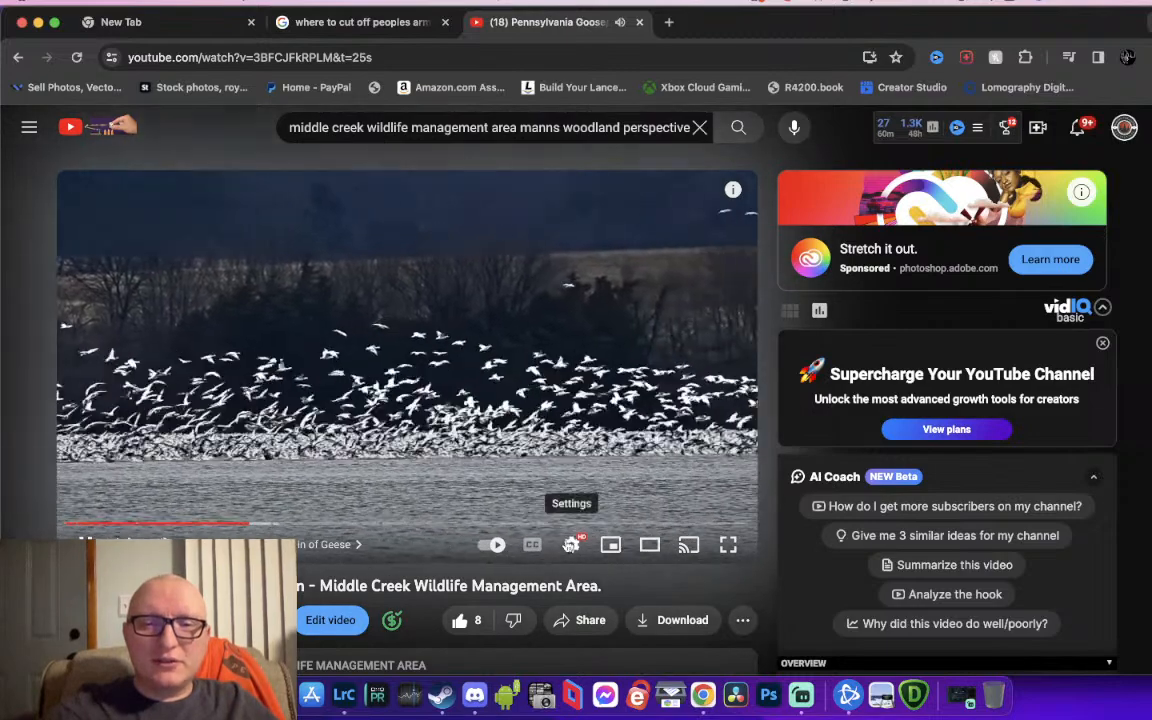
click(571, 544)
click(638, 490)
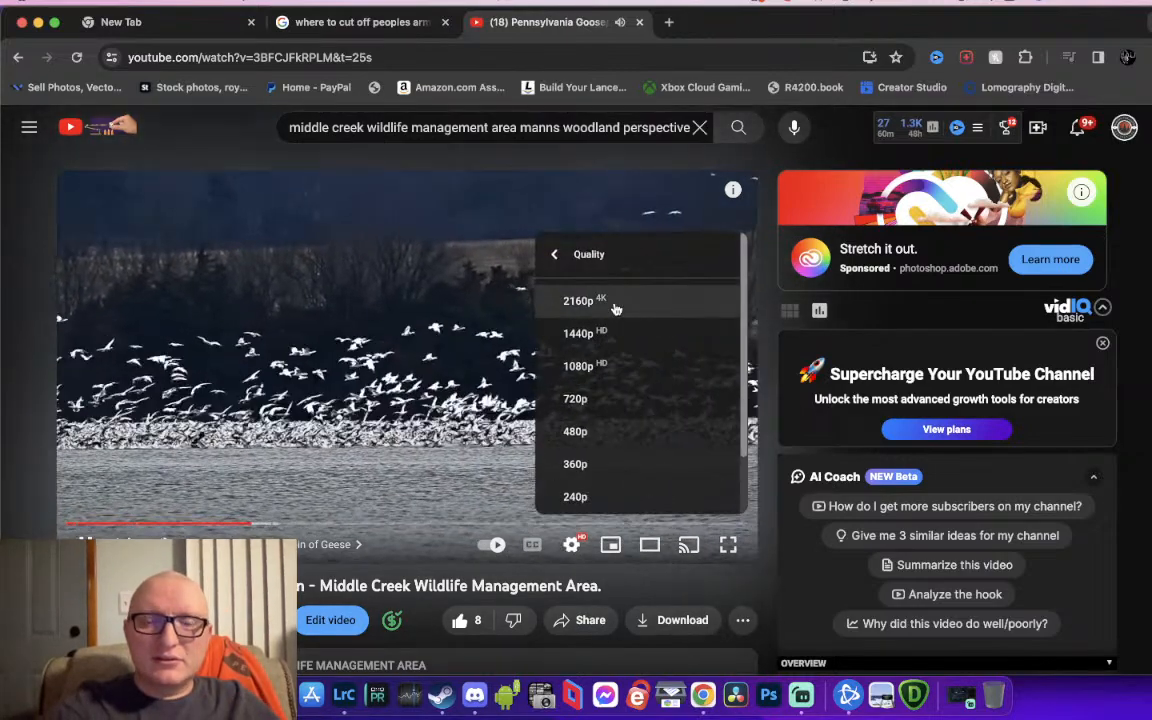
click(580, 298)
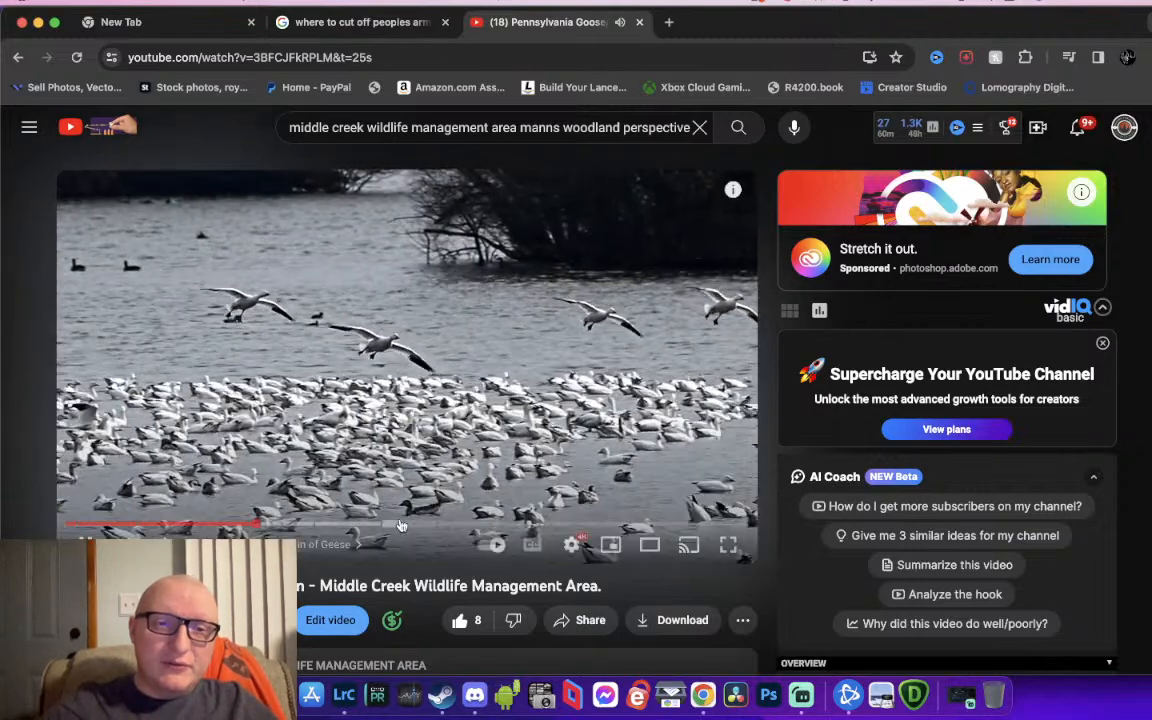
Sample further chapters, return to Large Skein of Geese, pause there, and look over the video's description
drag(362, 526, 432, 527)
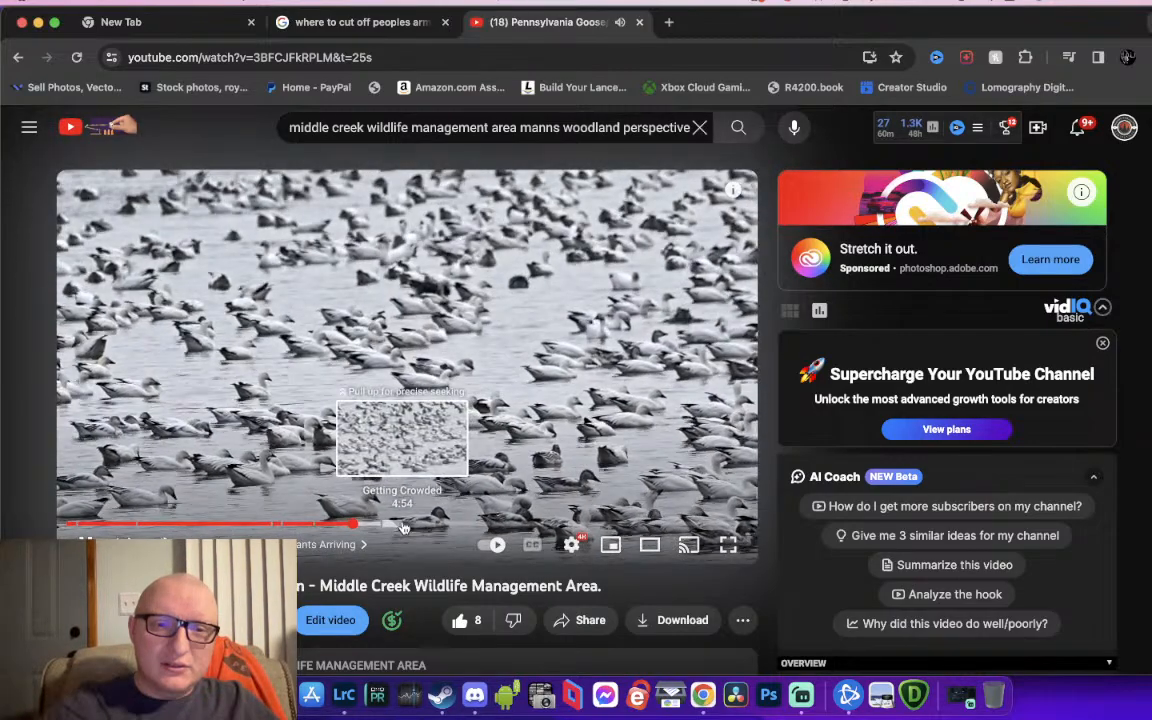
click(424, 527)
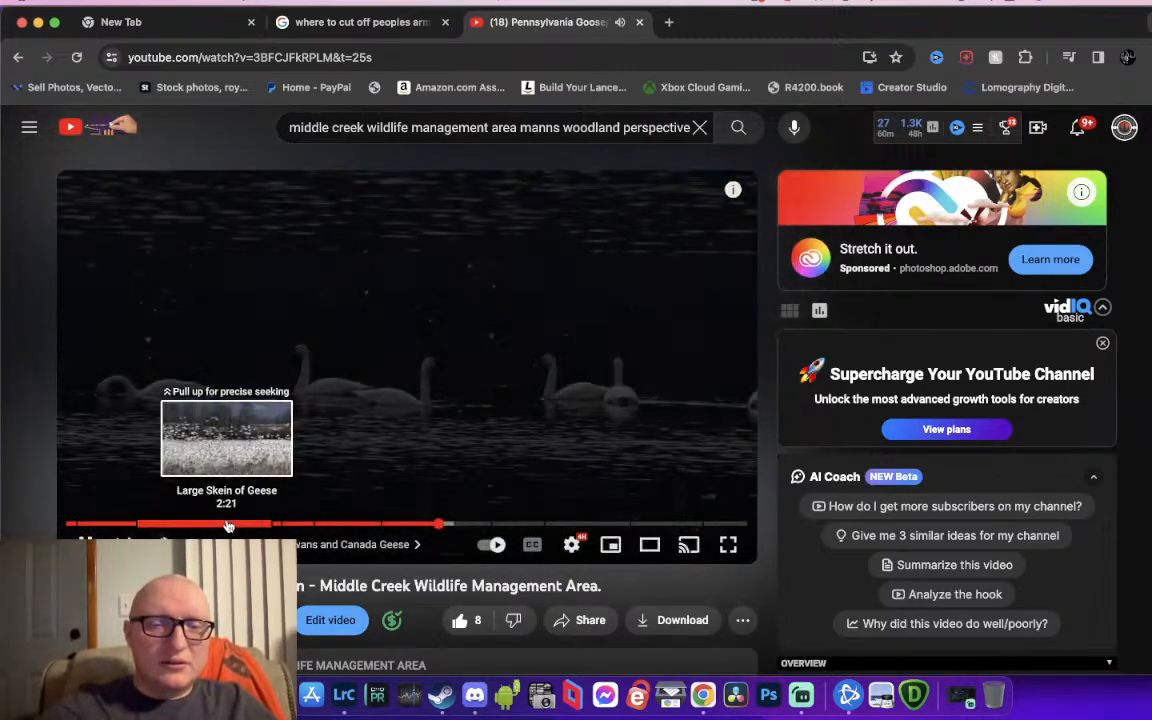
click(241, 525)
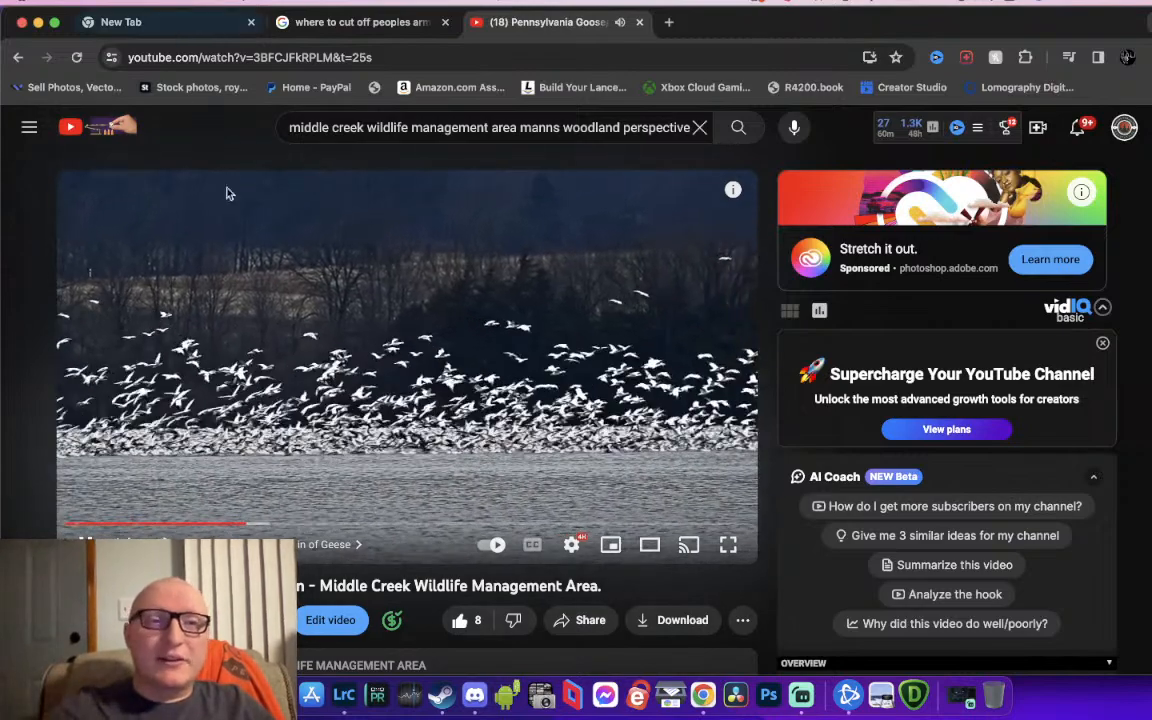
click(308, 313)
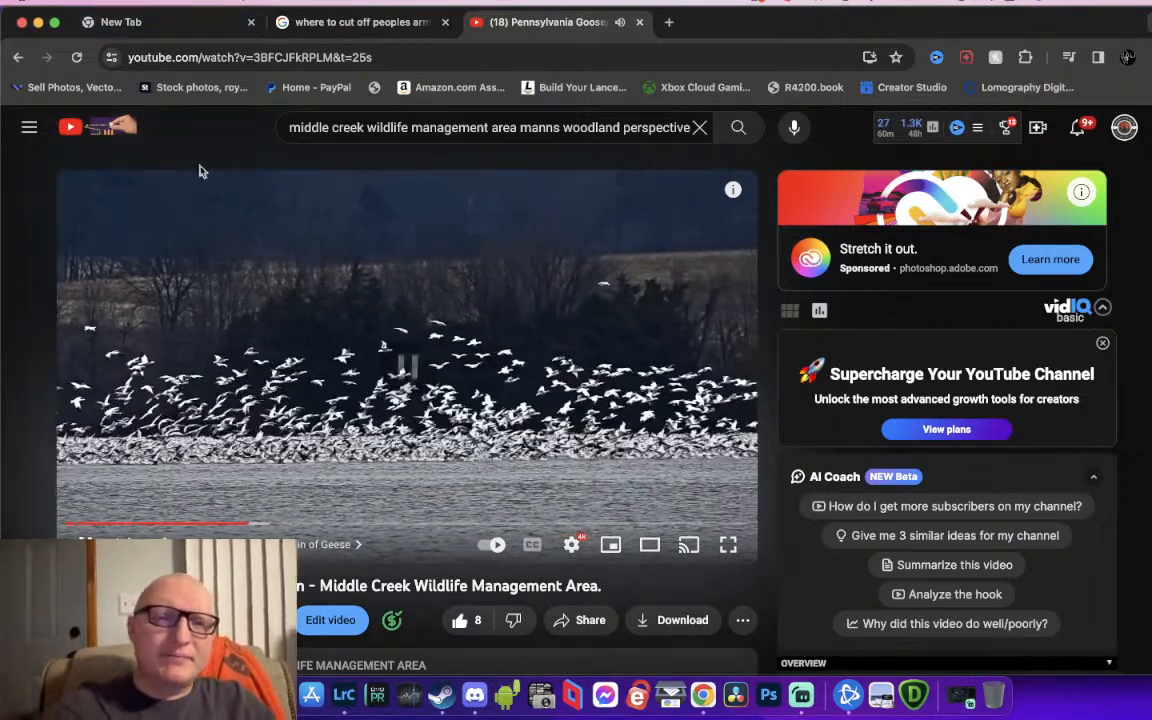
scroll(207, 270, down, 5)
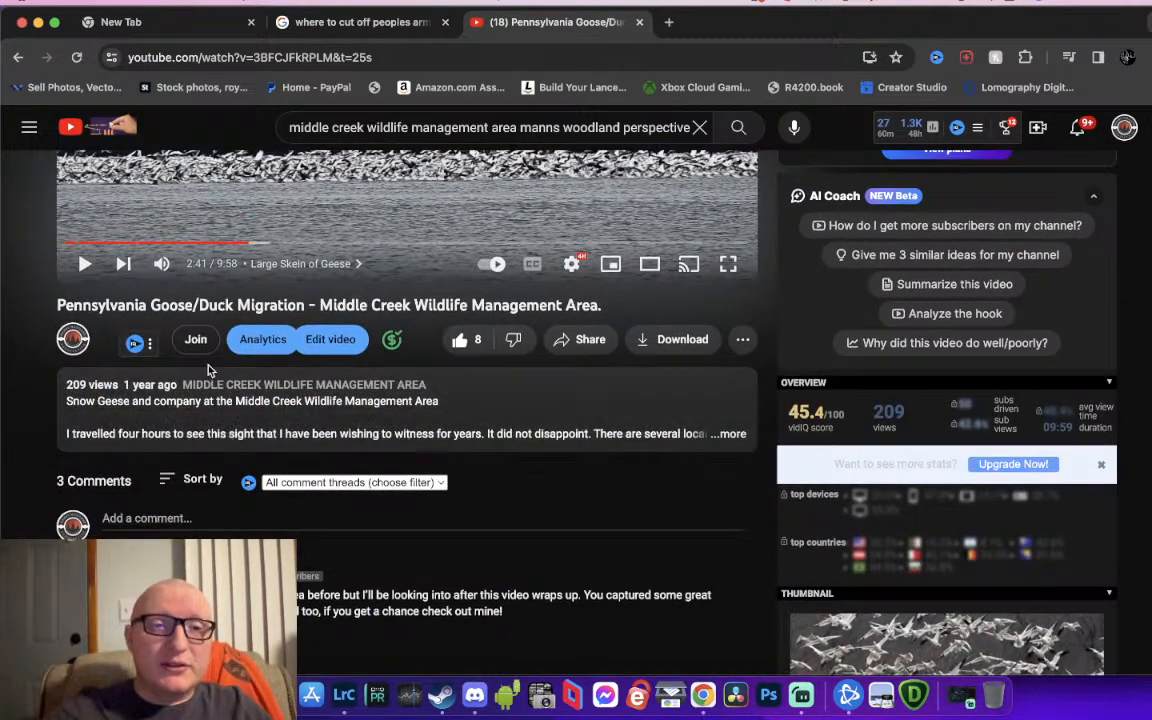
scroll(210, 390, up, 5)
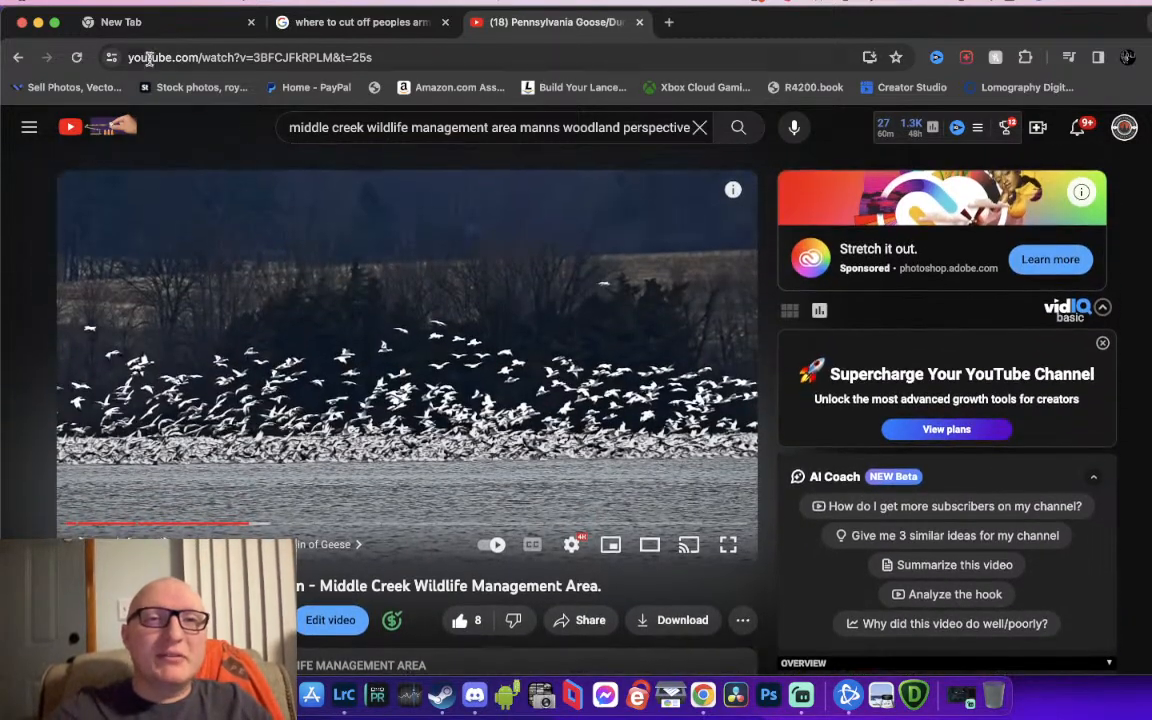
Switch to Lightroom Classic, go to the dark hawk photo untitled-10.dng, and strongly raise its exposure
click(344, 695)
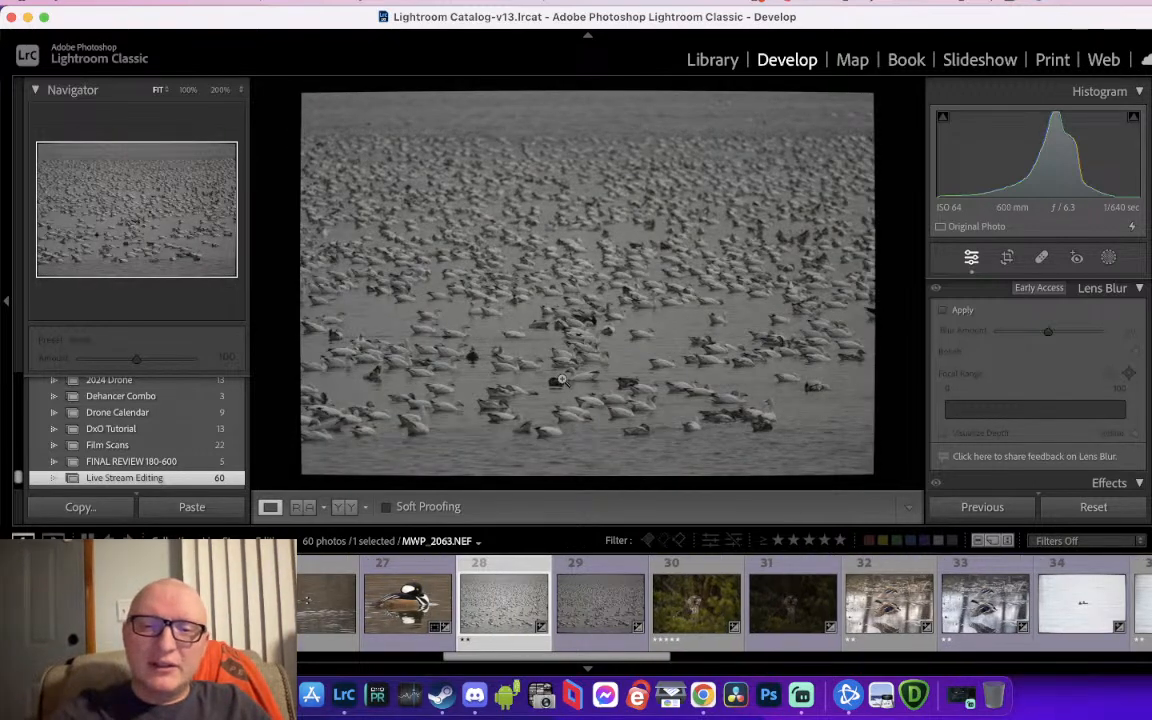
click(553, 615)
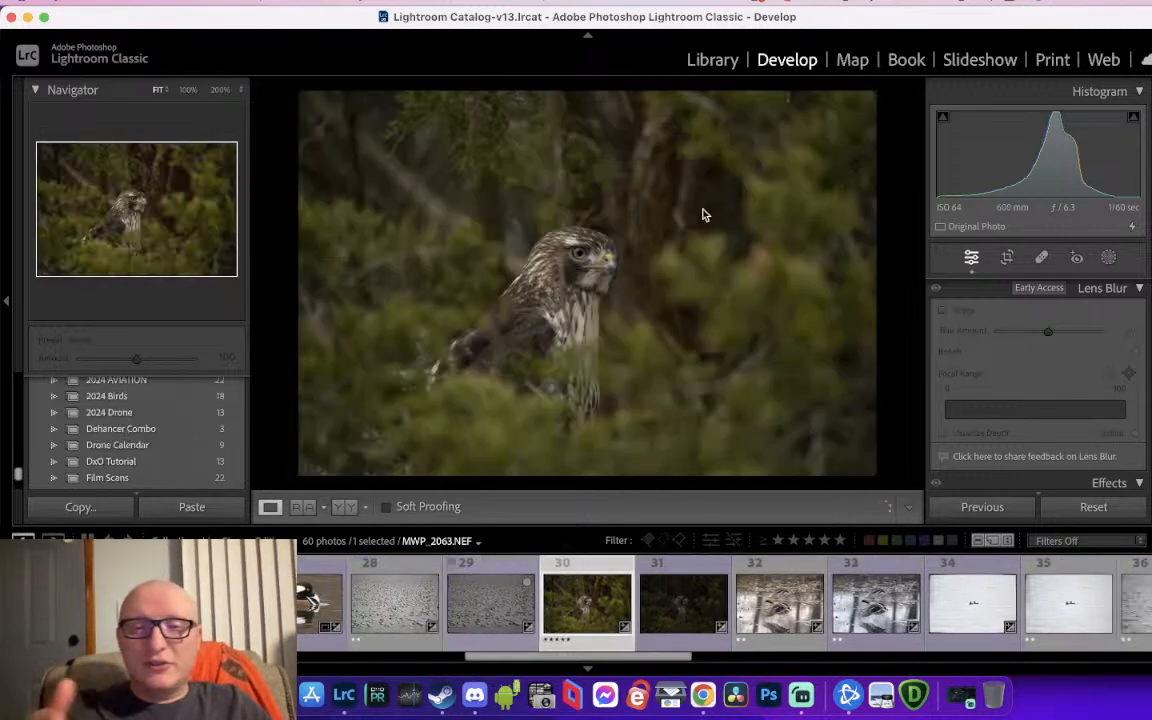
key(Right)
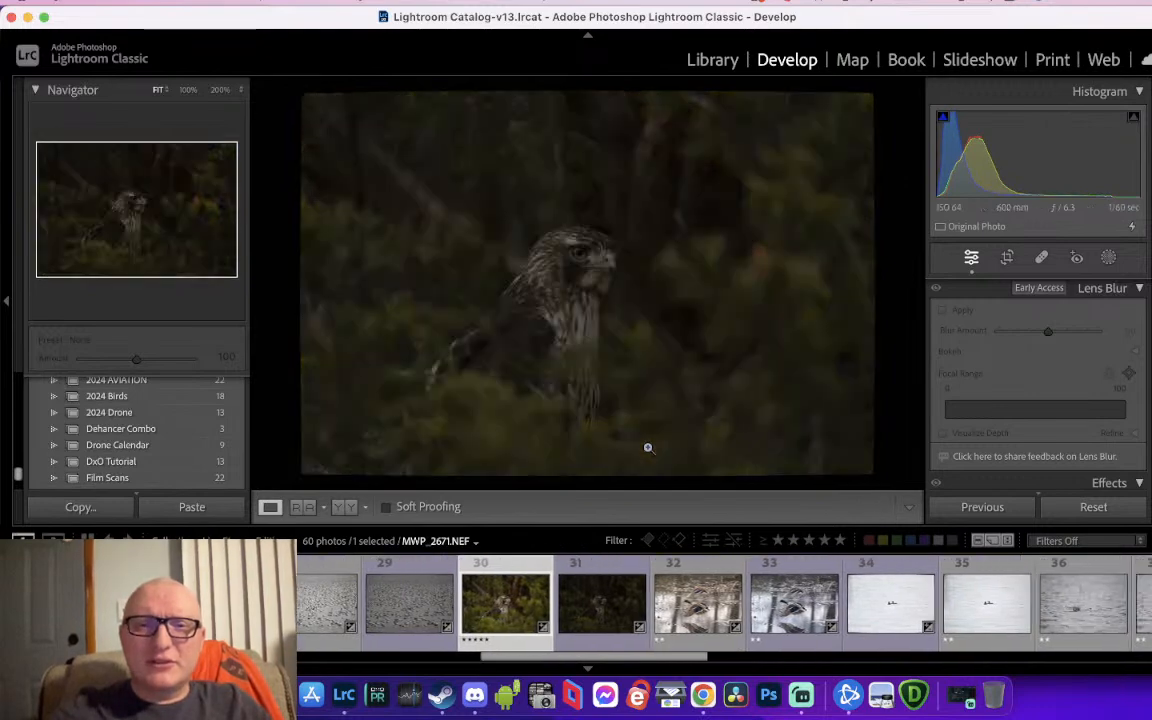
click(597, 250)
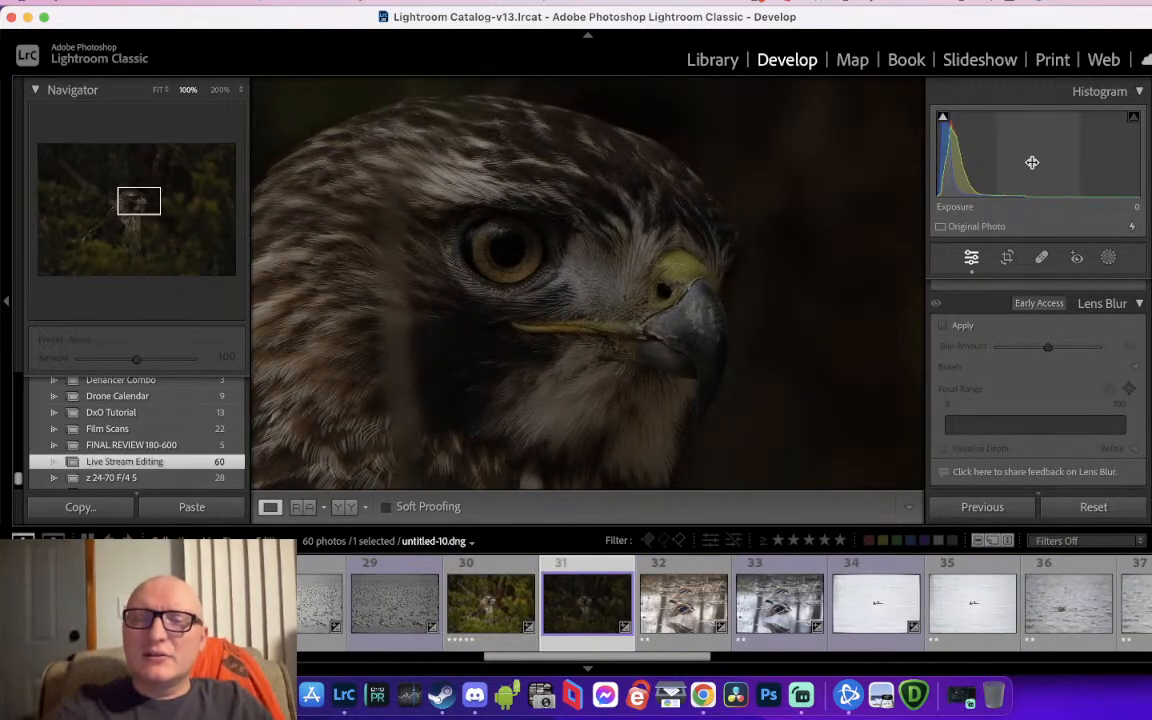
drag(1031, 162, 1080, 162)
Examine the brightened hawk's head, eye and breast feathers at 100% magnification
click(800, 280)
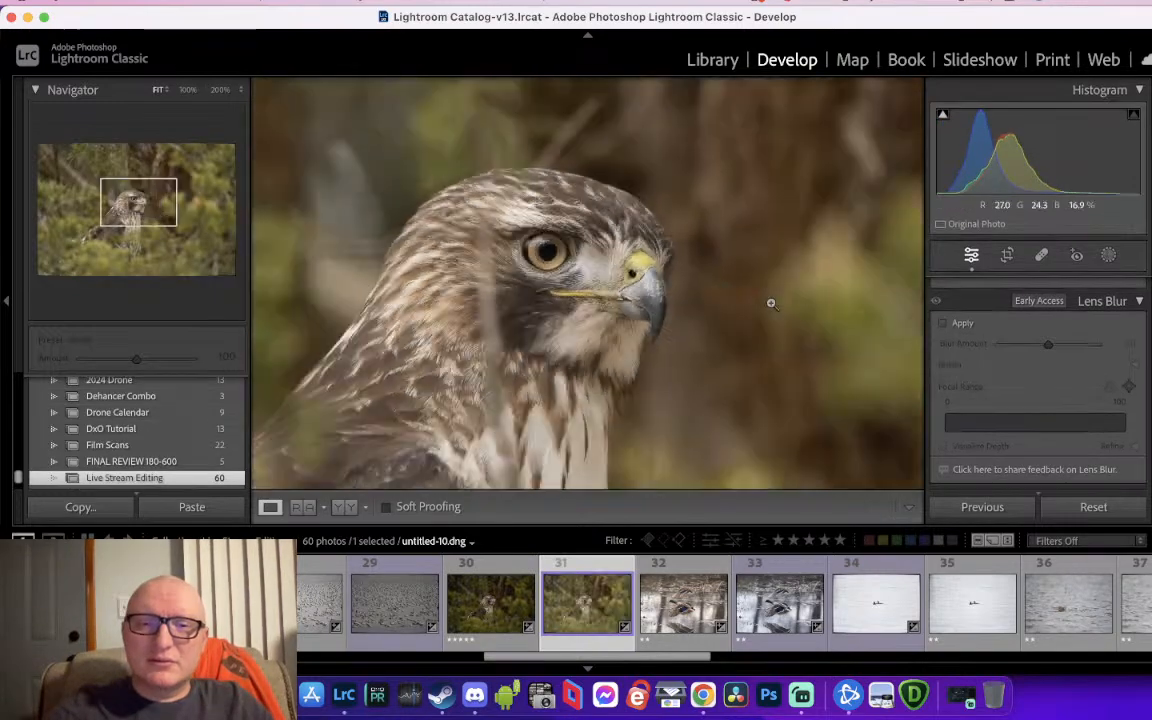
click(600, 284)
drag(505, 316, 608, 477)
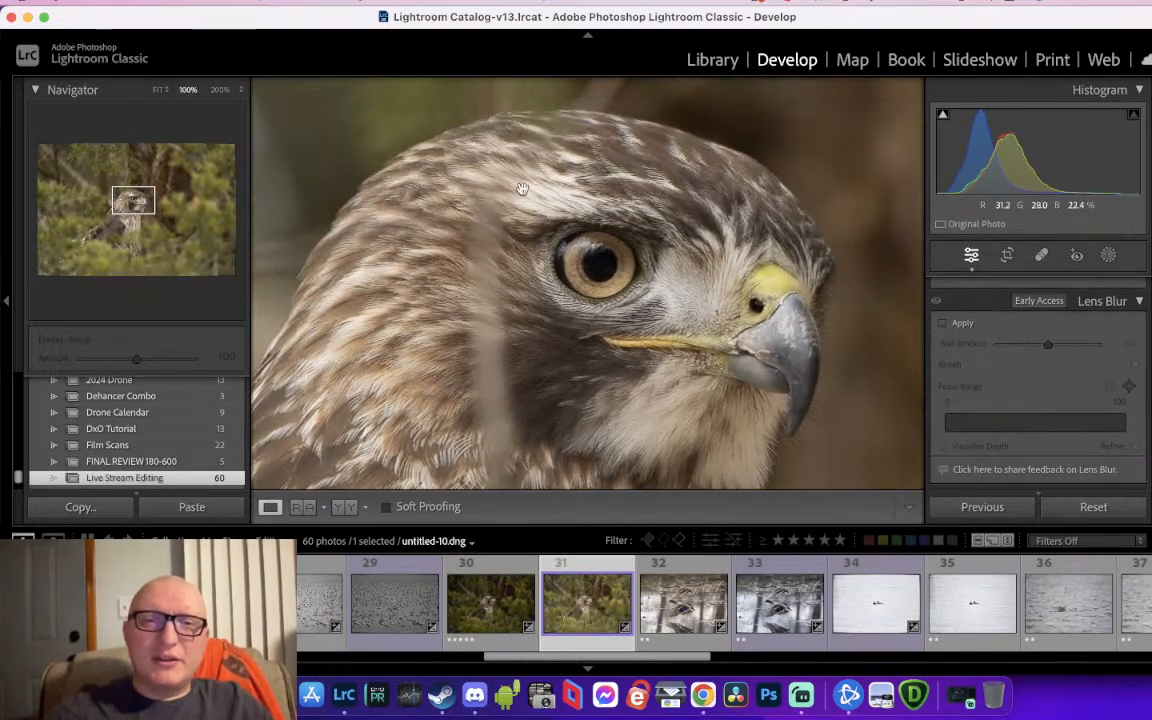
drag(501, 409, 548, 116)
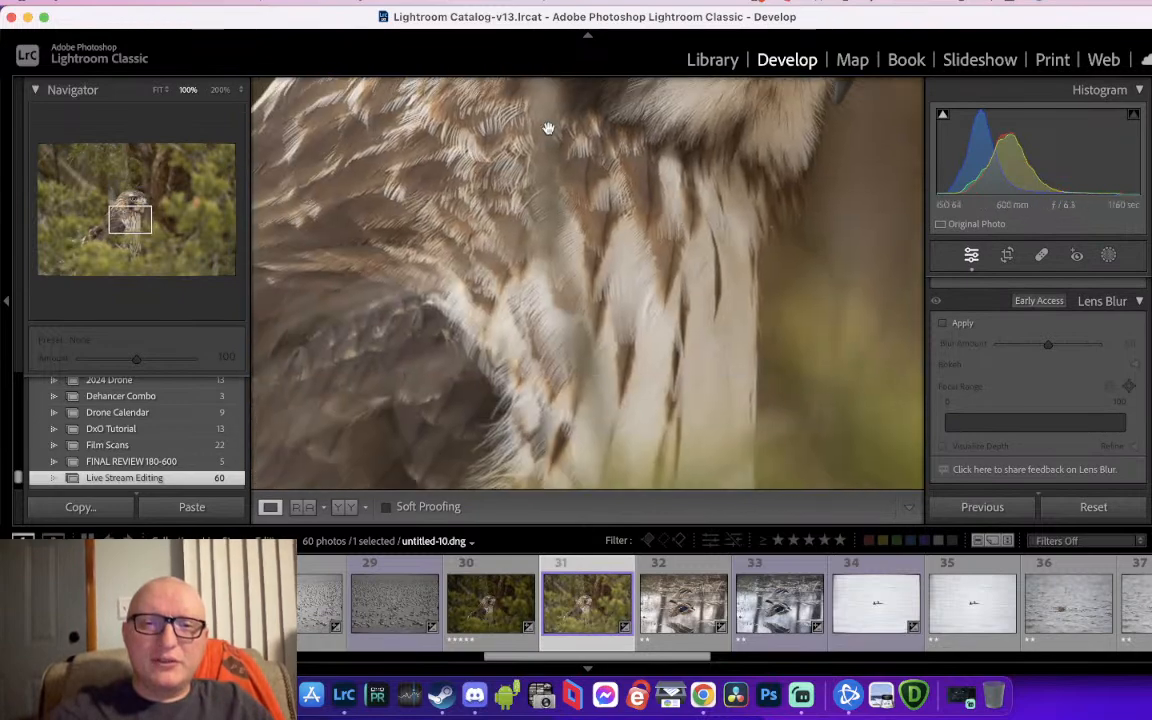
drag(551, 187, 617, 327)
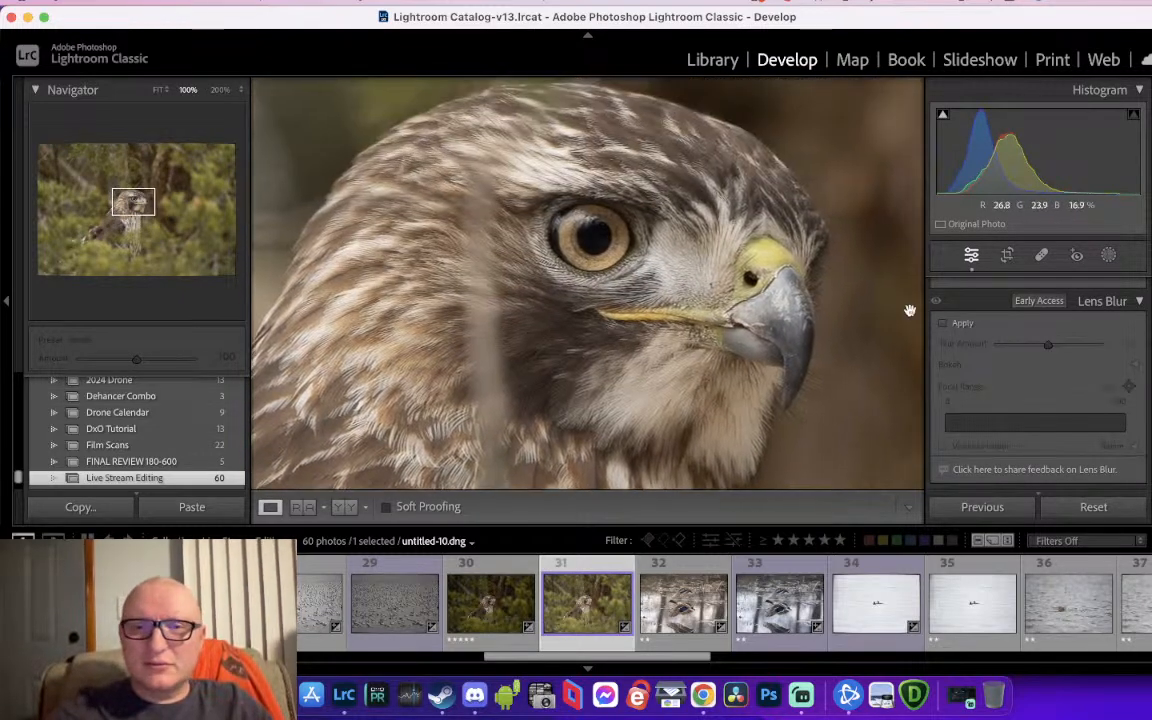
drag(831, 309, 795, 301)
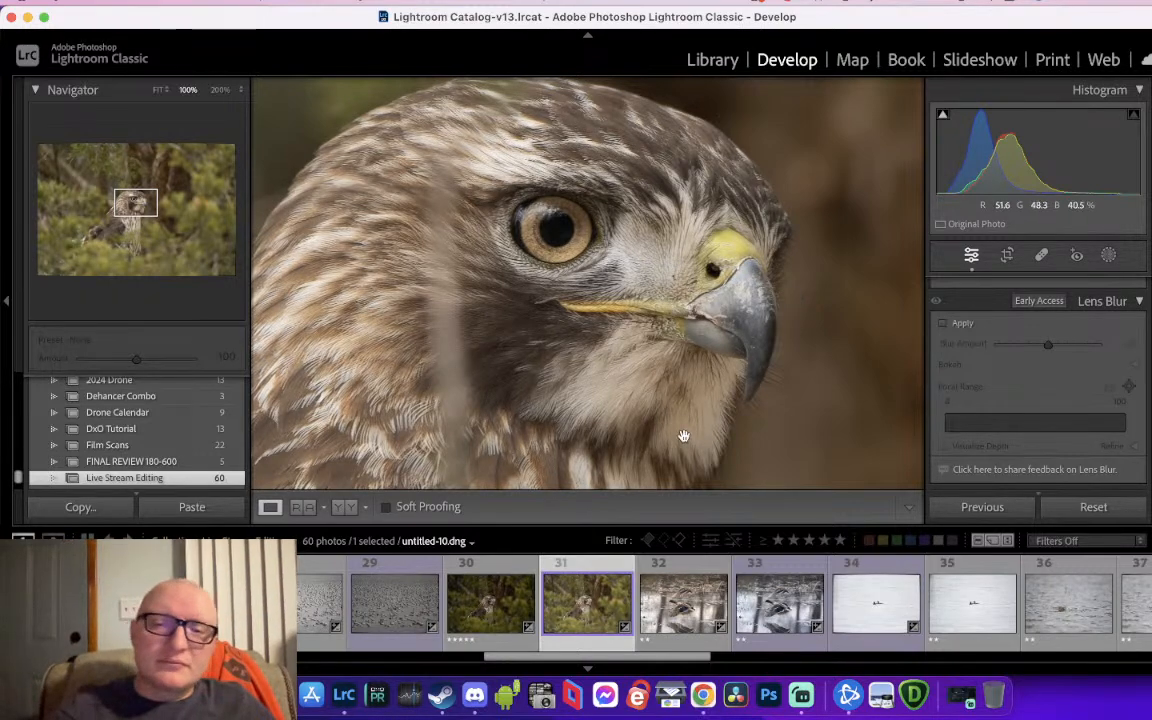
drag(557, 370, 583, 430)
View the flying mallards photo untitled-132.DNG in full and inspect the front bird's head at 100%
click(683, 603)
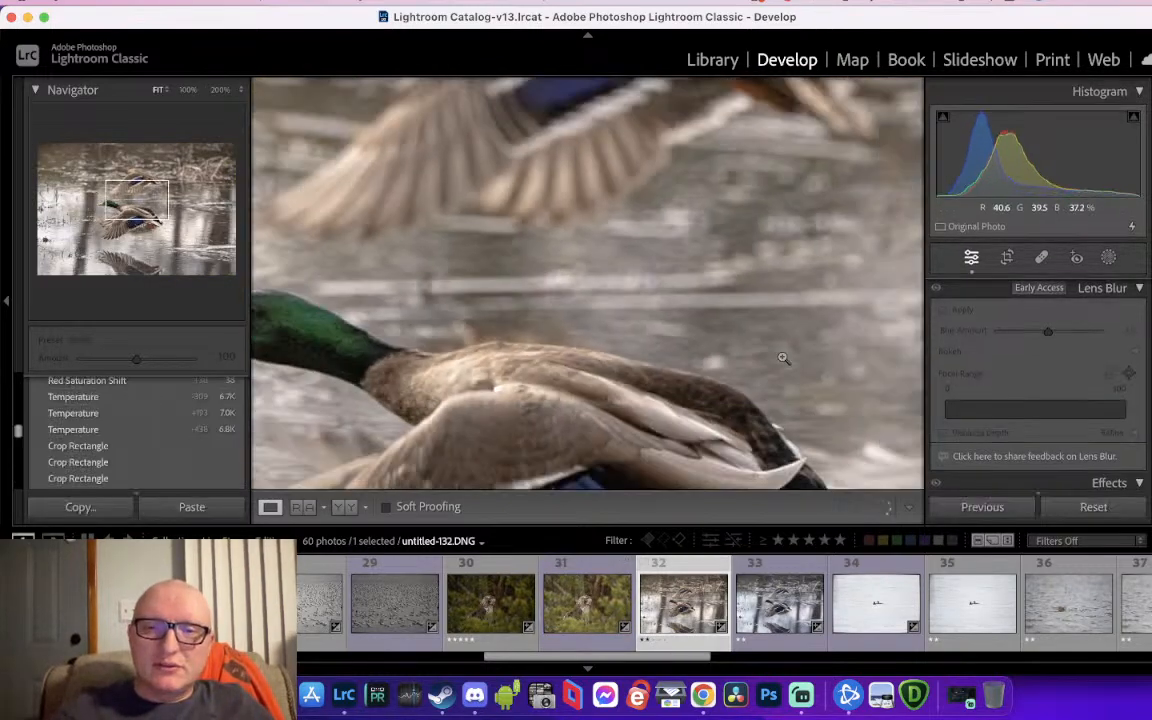
click(784, 356)
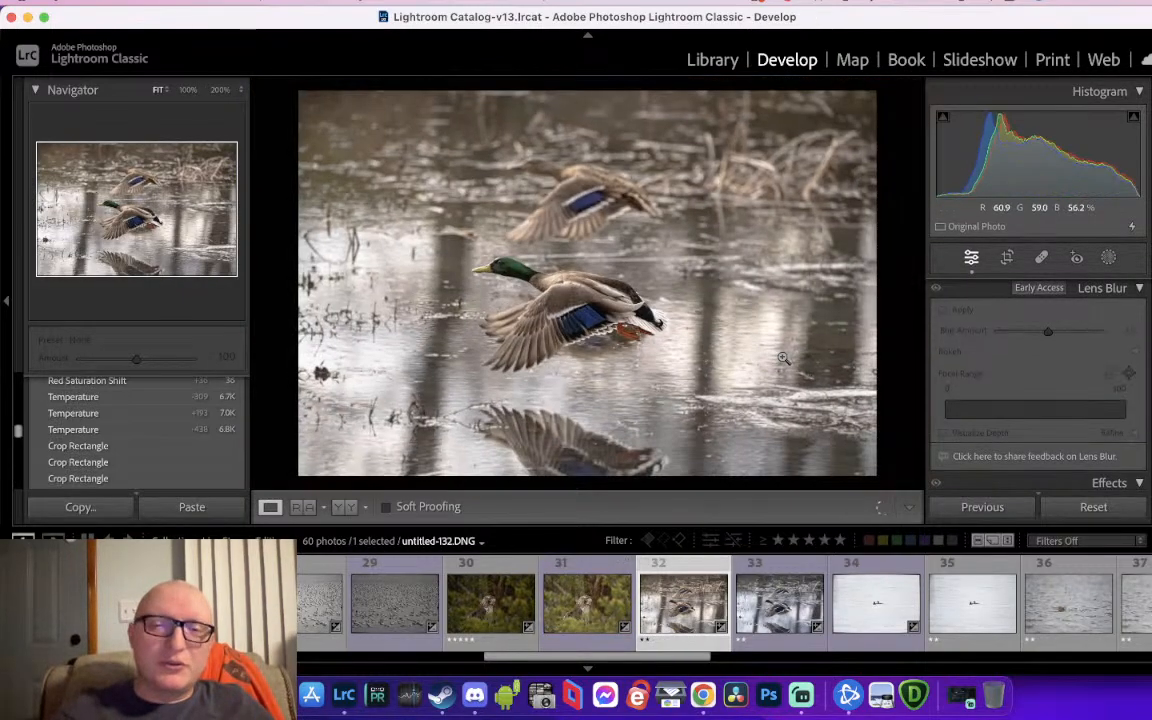
click(586, 324)
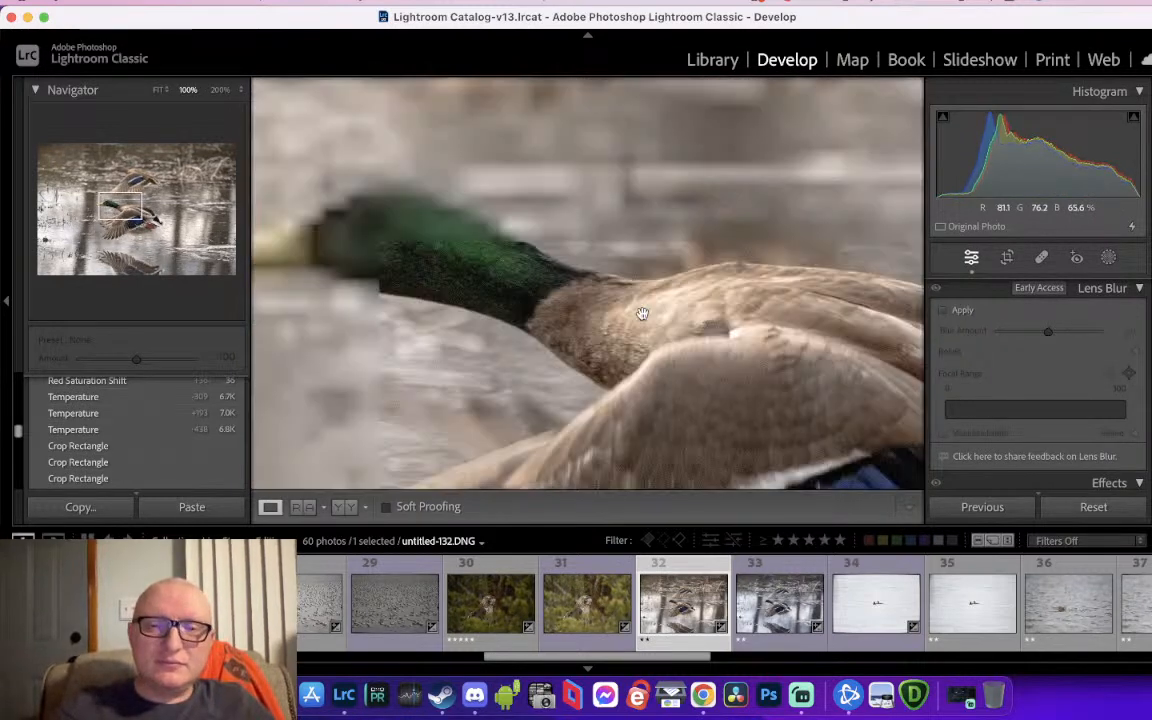
Inspect the head and wing feathers of the front mallard in untitled-2.dng at 100%
key(Right)
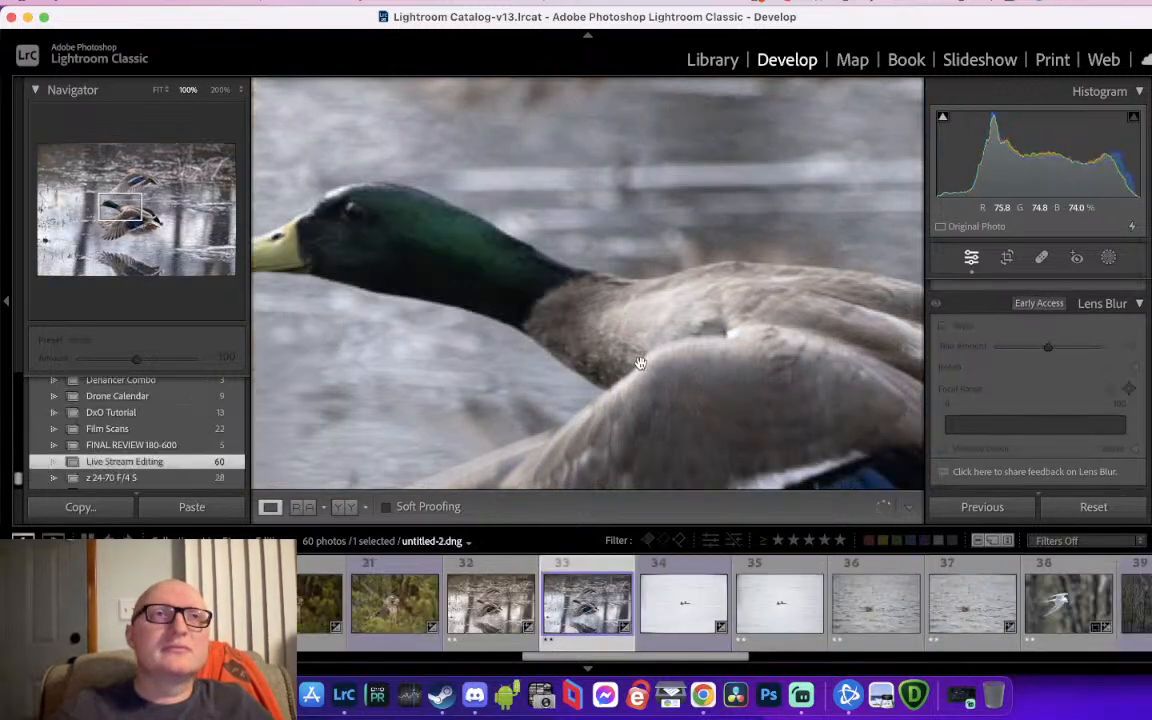
drag(656, 404, 687, 271)
drag(689, 319, 631, 238)
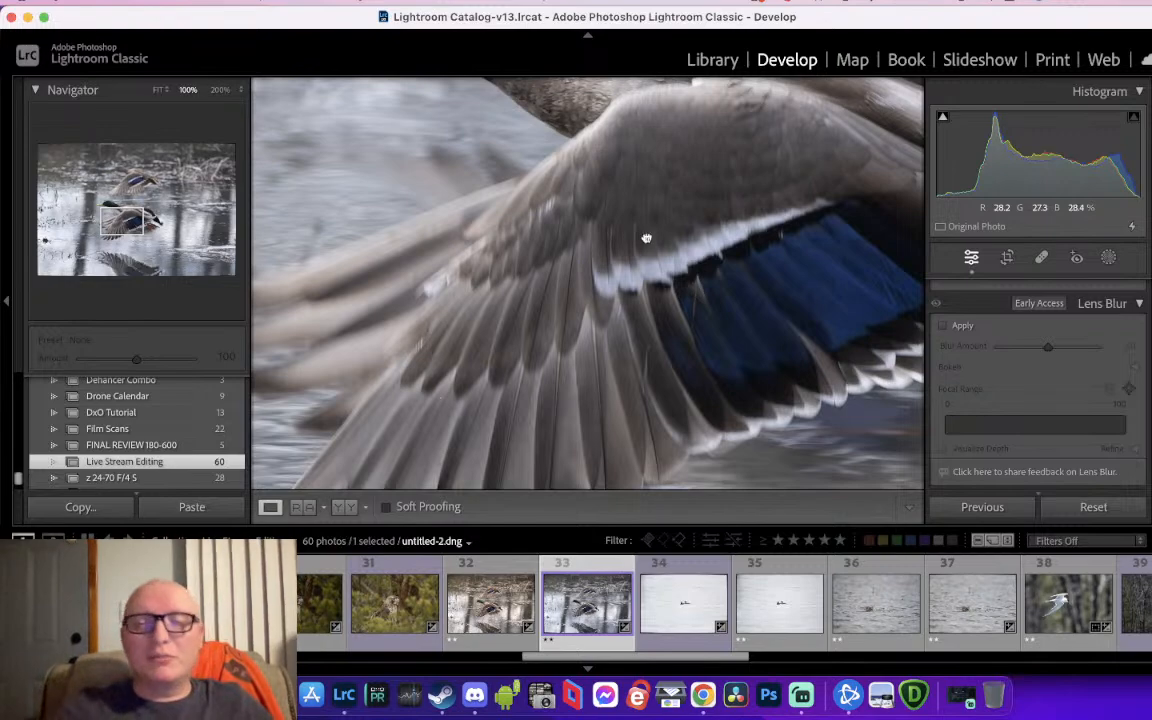
click(582, 215)
click(468, 260)
drag(545, 190, 643, 257)
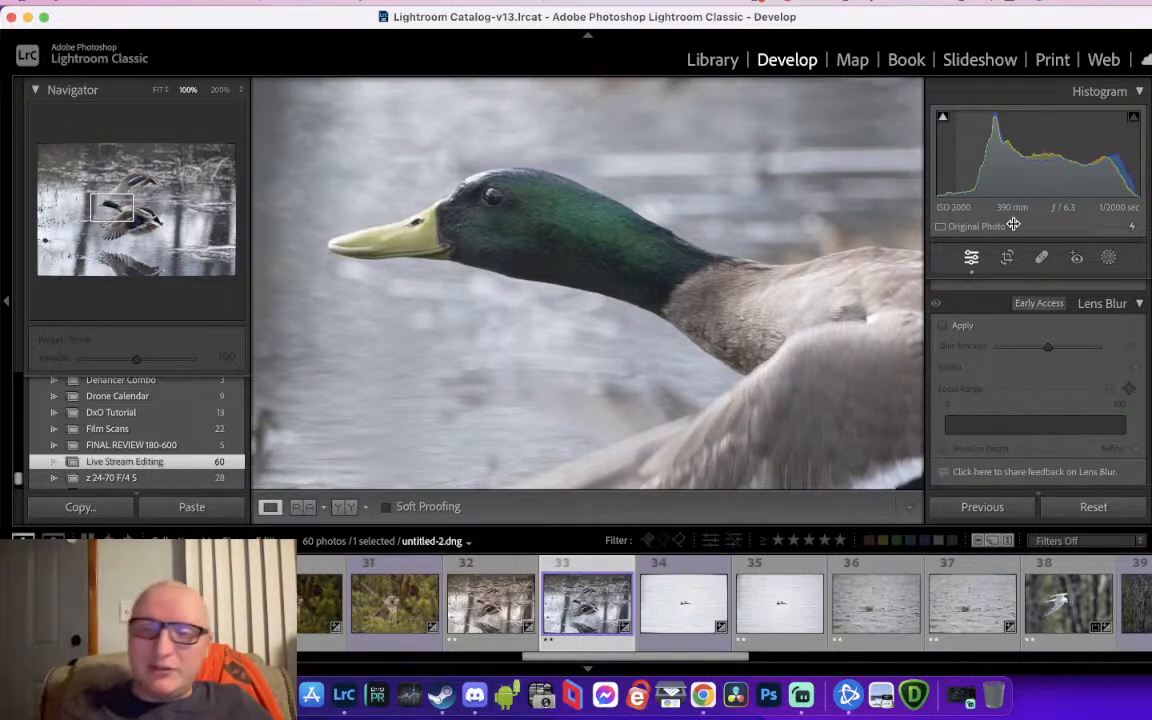
drag(734, 360, 662, 200)
click(660, 190)
Compare the pair of black ducks in untitled-8.dng and untitled.DNG at 100% magnification
key(Right)
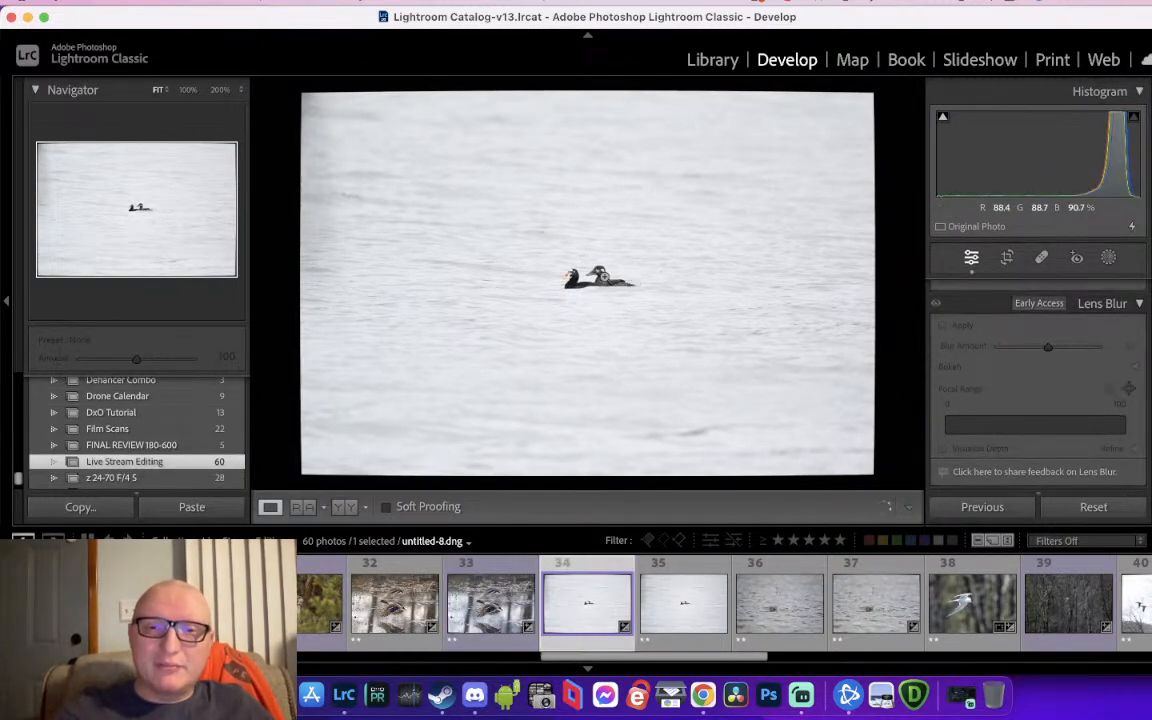
click(603, 276)
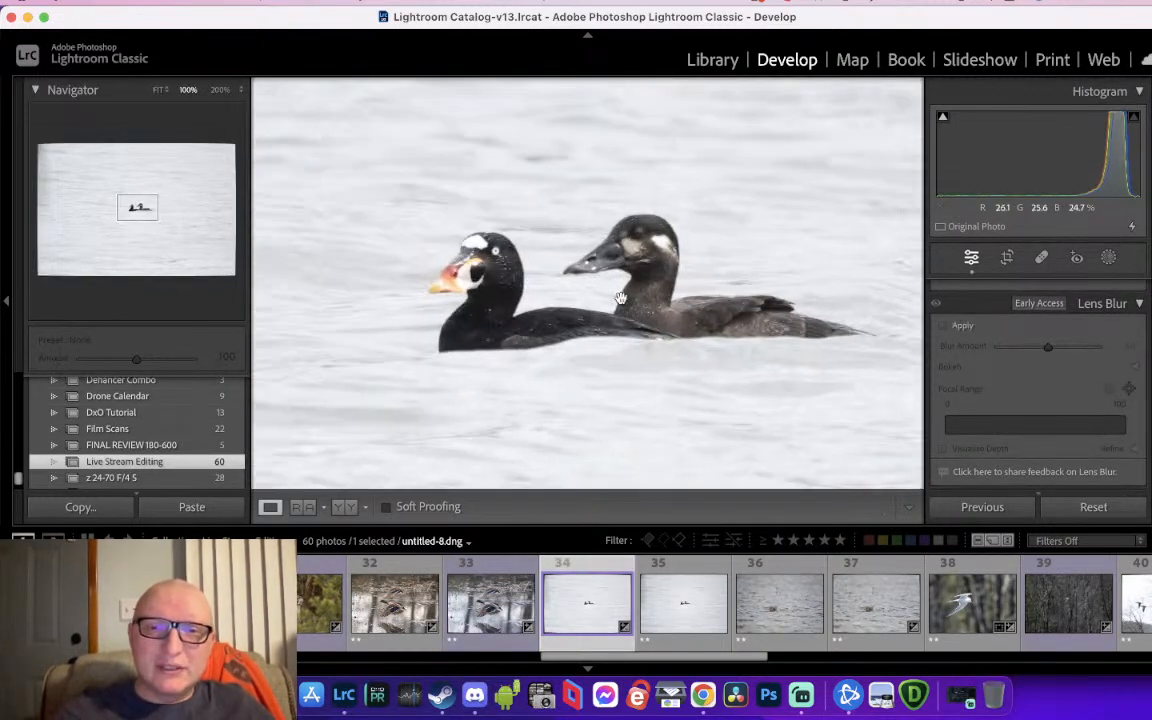
drag(620, 298, 606, 317)
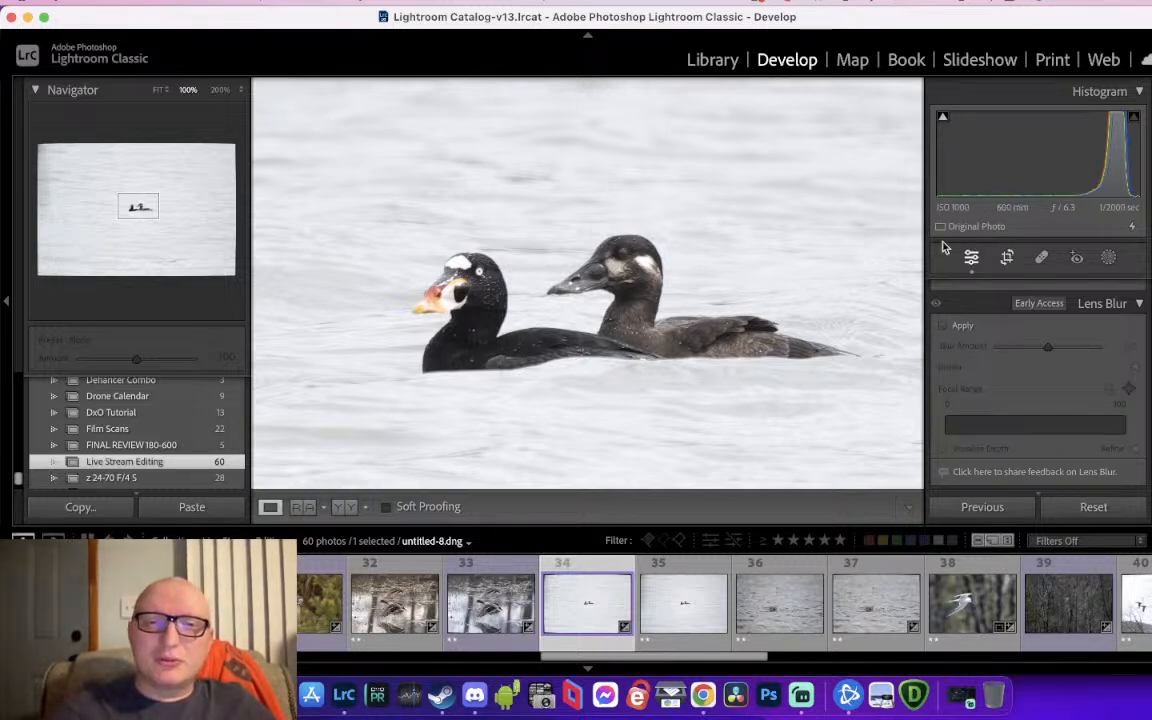
click(676, 598)
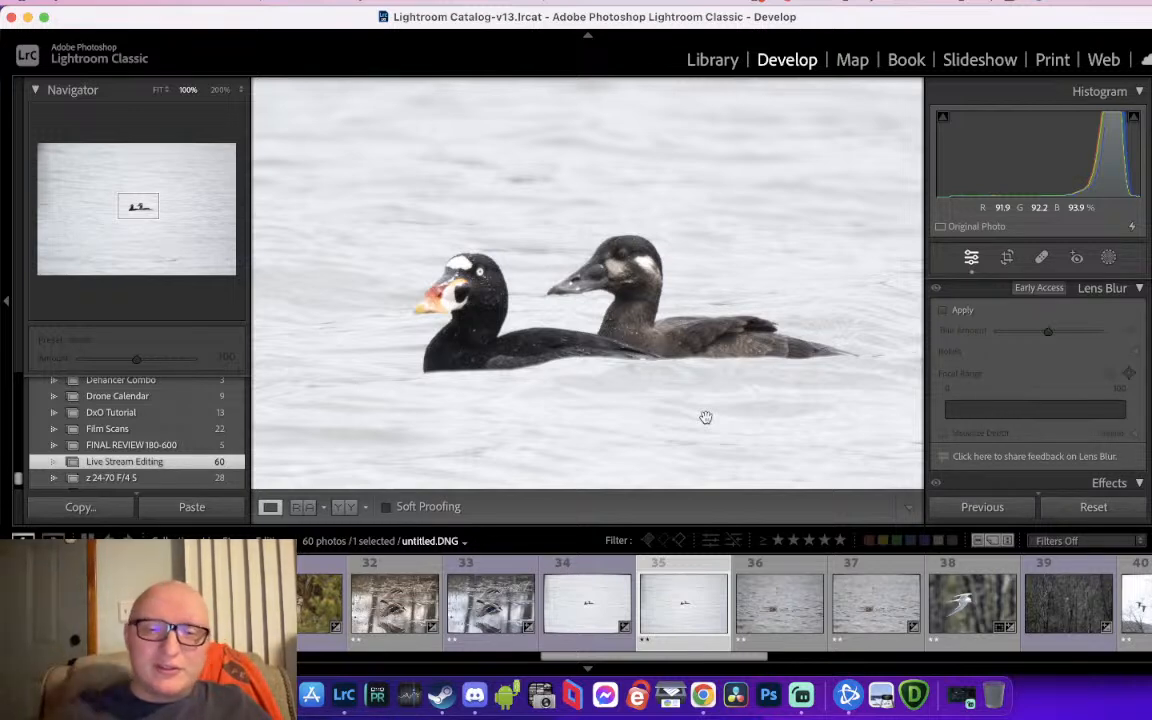
Switch to DxO PureRAW 3 to view its Lightbox window and close it again
click(376, 695)
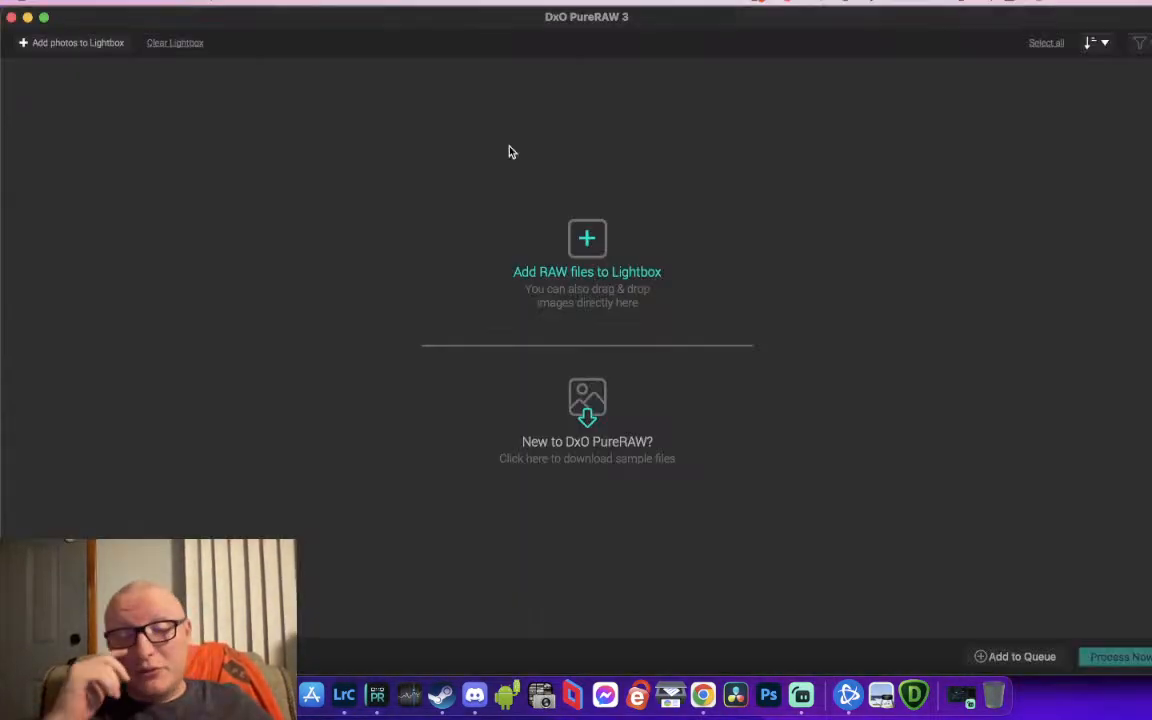
click(12, 17)
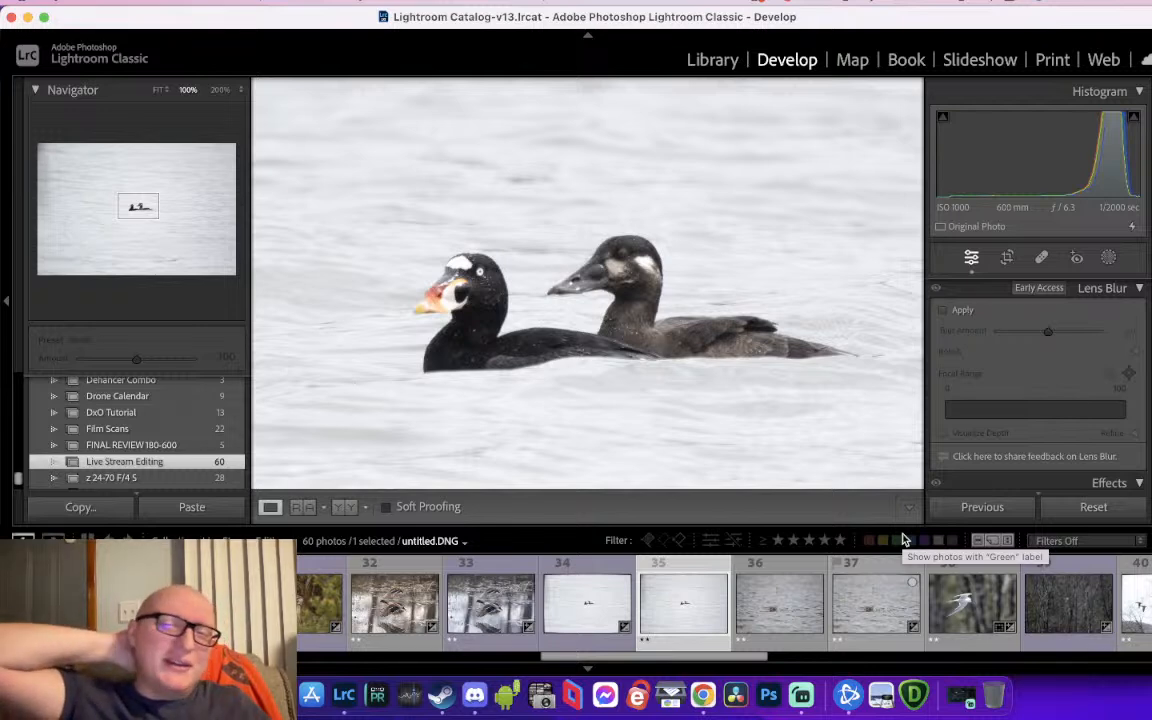
Inspect the head and wet fur of the swimming animal in untitled-7.dng at 100% magnification
click(903, 582)
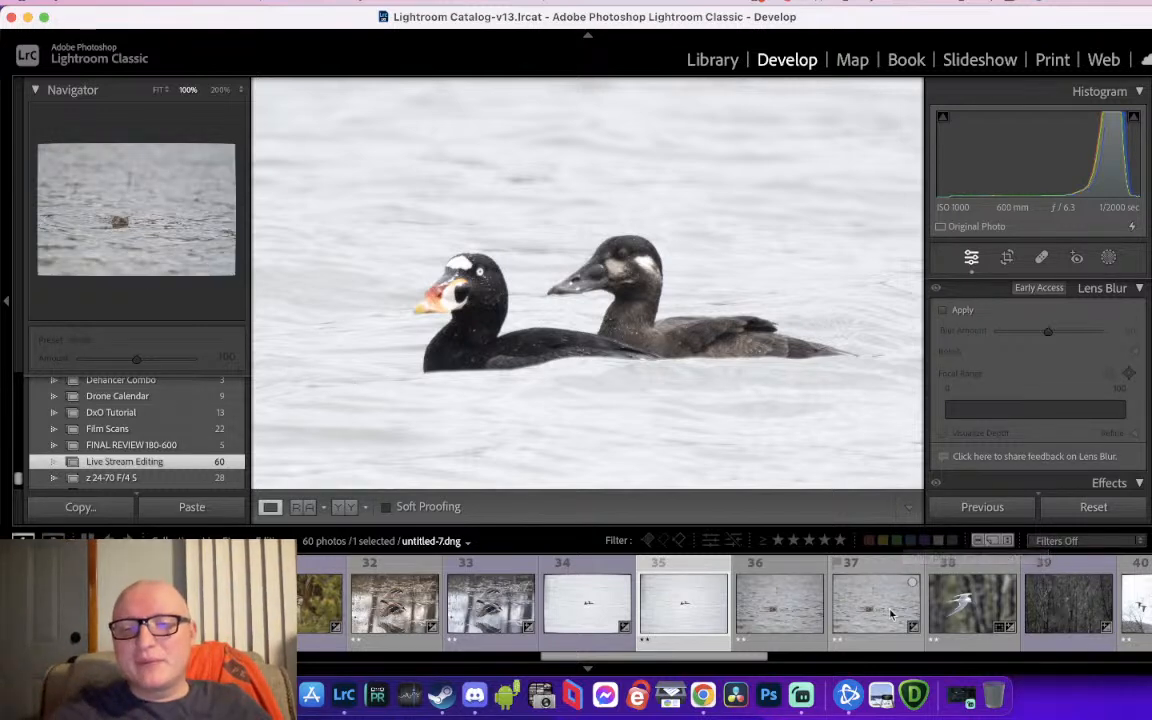
key(z)
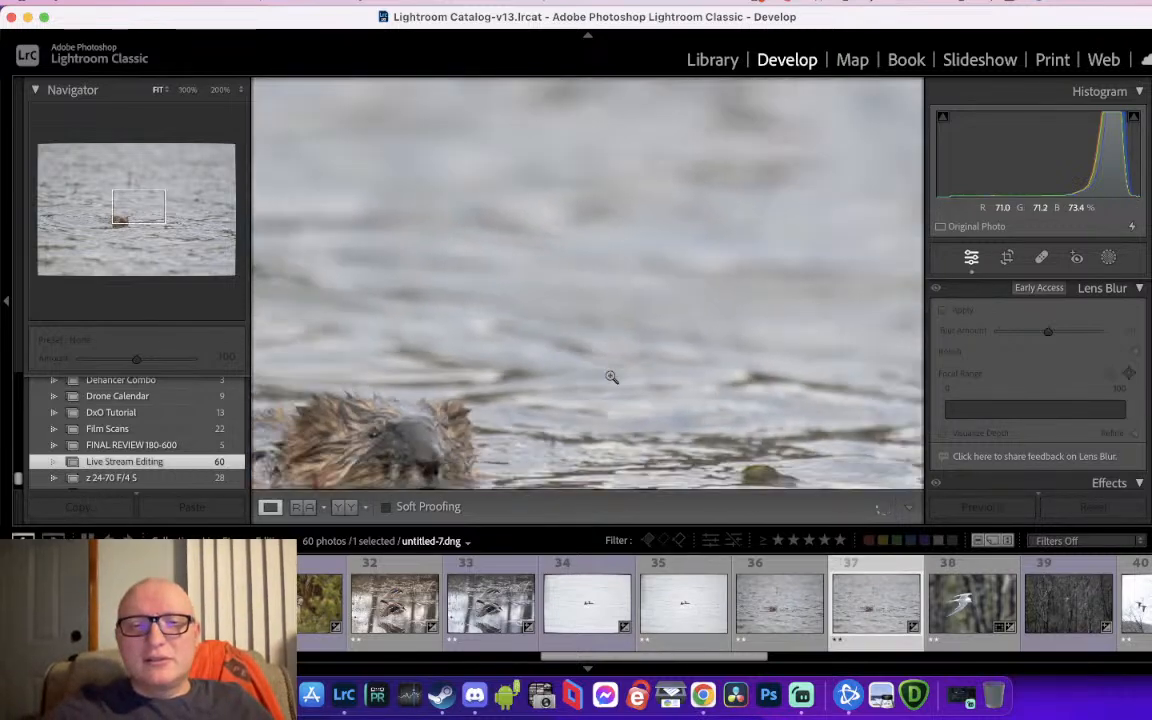
click(638, 391)
click(565, 314)
drag(565, 314, 669, 386)
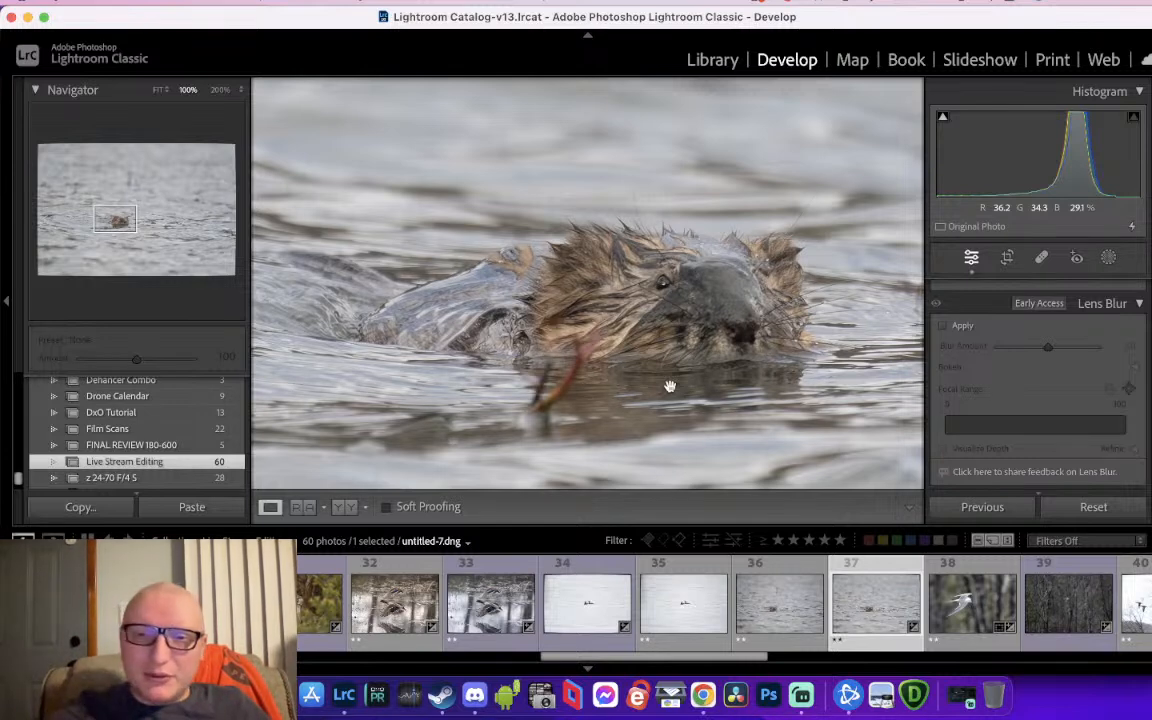
Compare untitled-7.dng with the preceding photo of the swimming animal in Reference View at 100%, and return to Loupe View
click(303, 508)
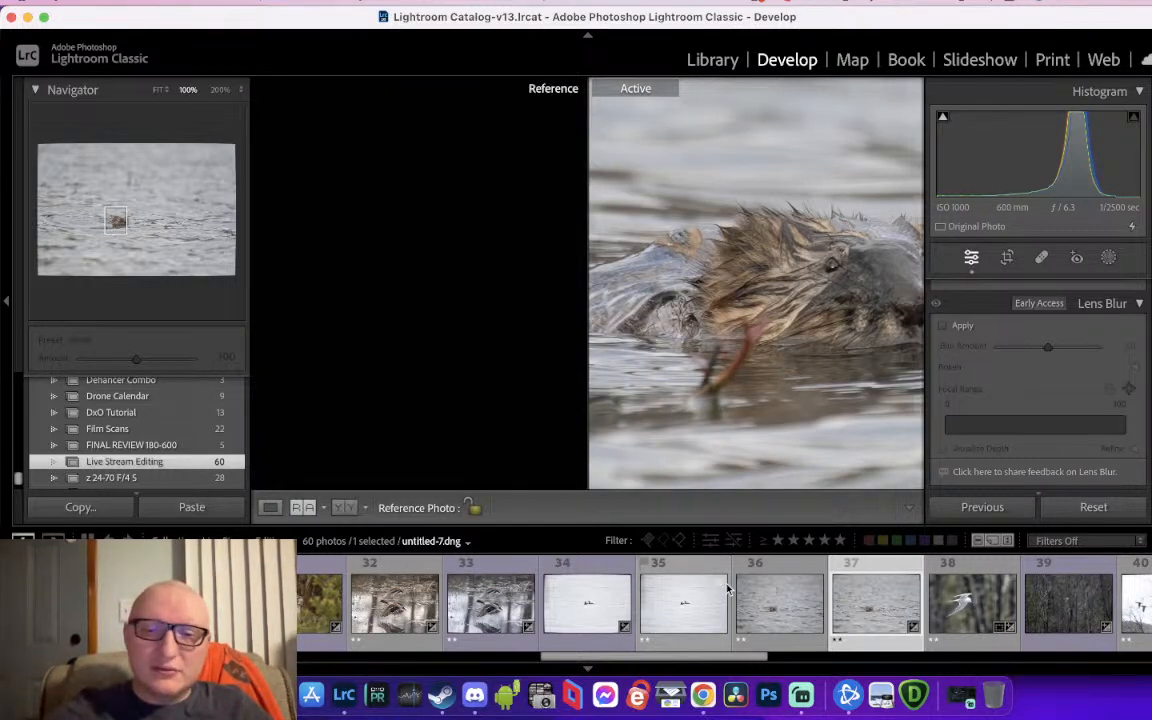
drag(688, 598, 464, 382)
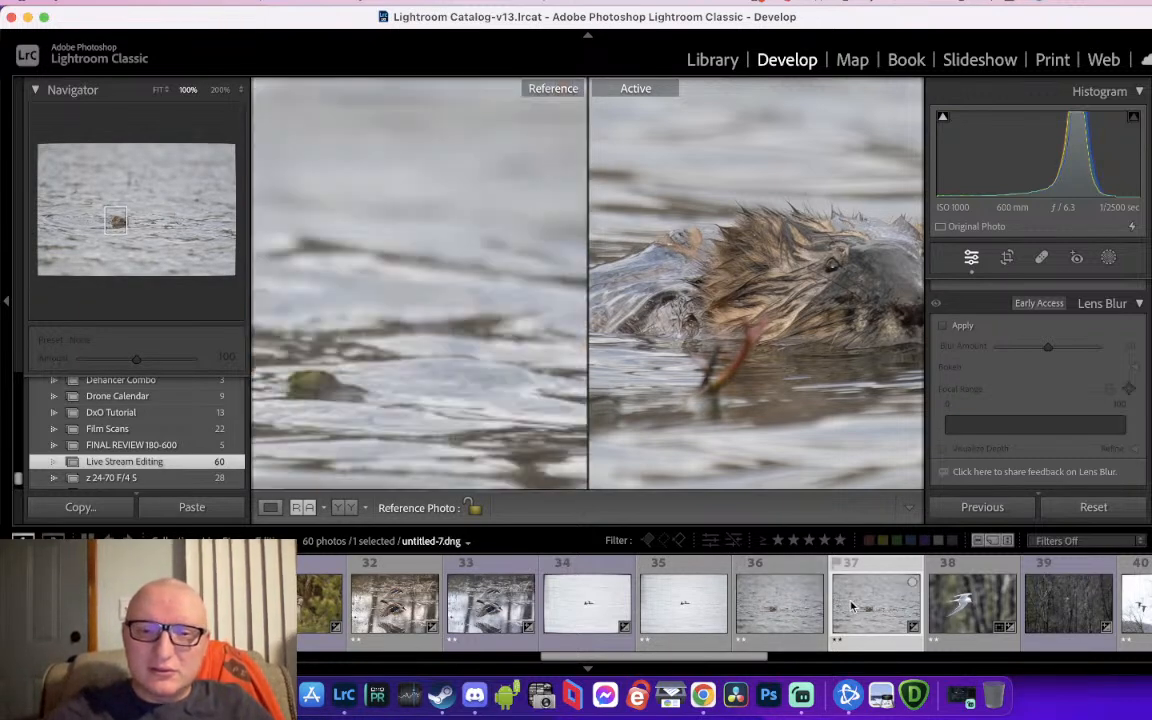
click(366, 356)
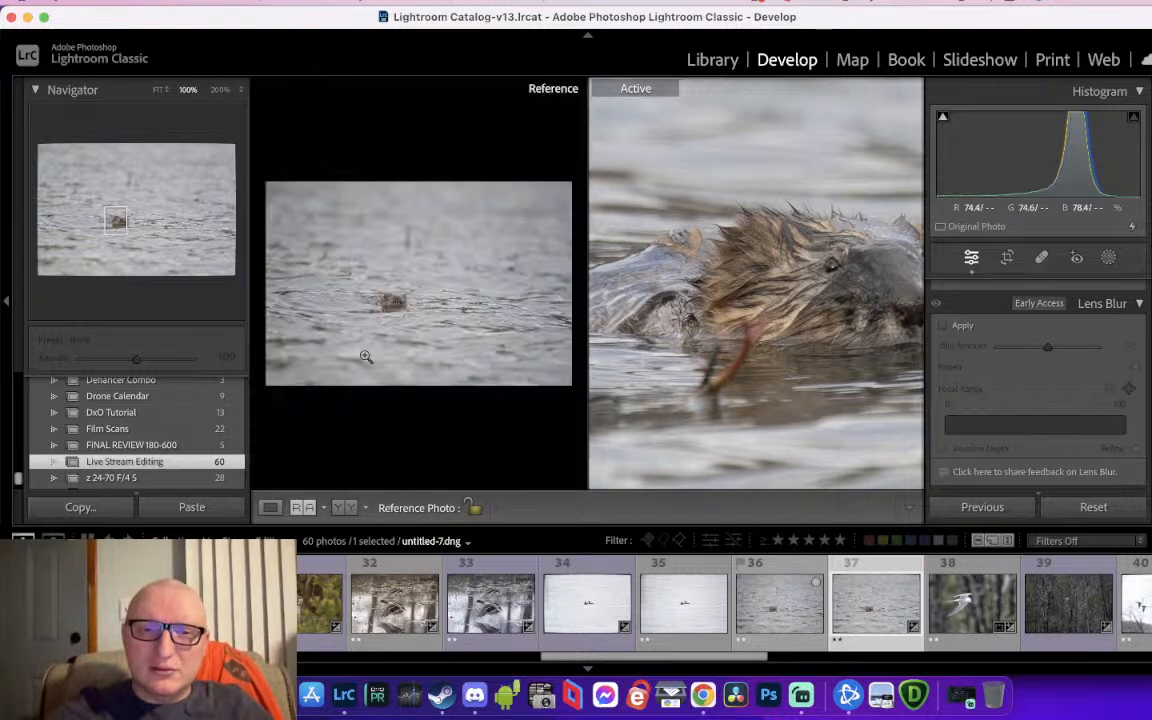
click(395, 303)
drag(417, 306, 478, 297)
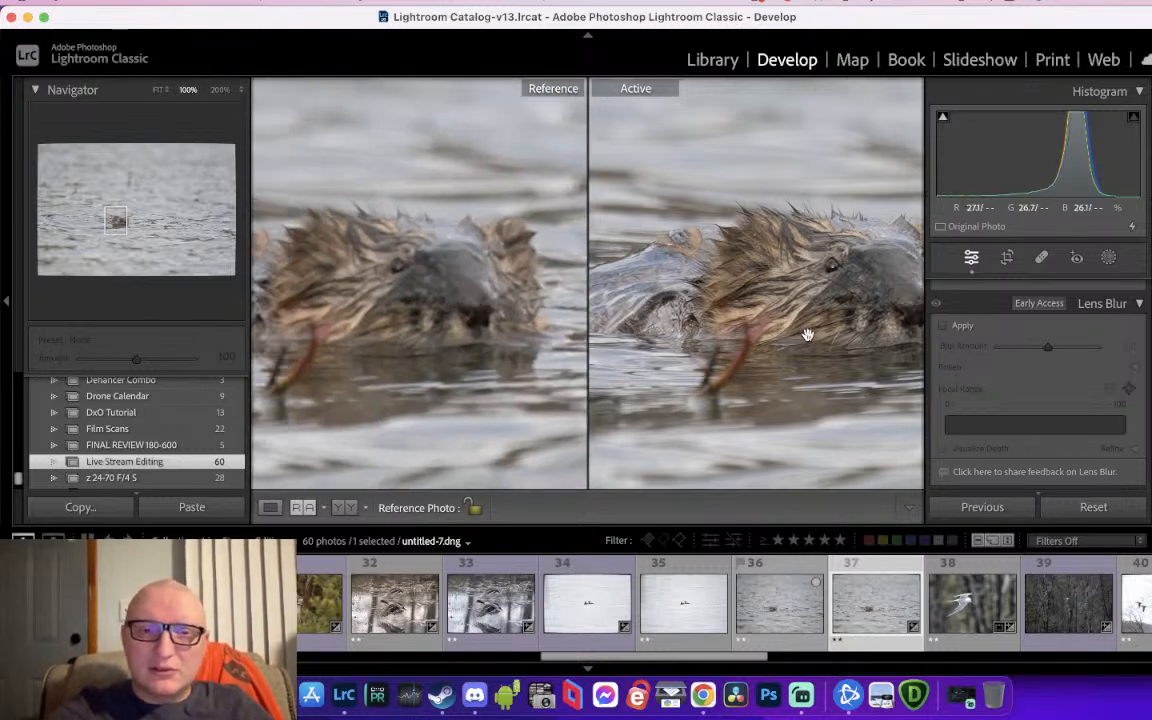
drag(846, 337, 806, 335)
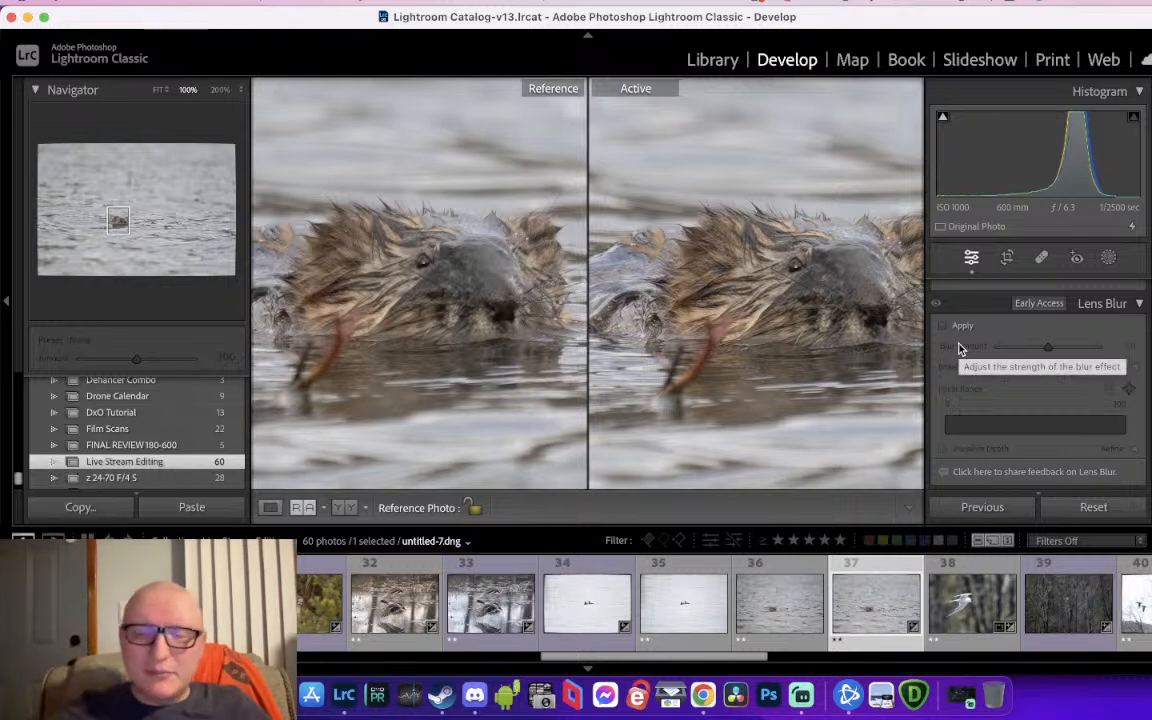
click(270, 508)
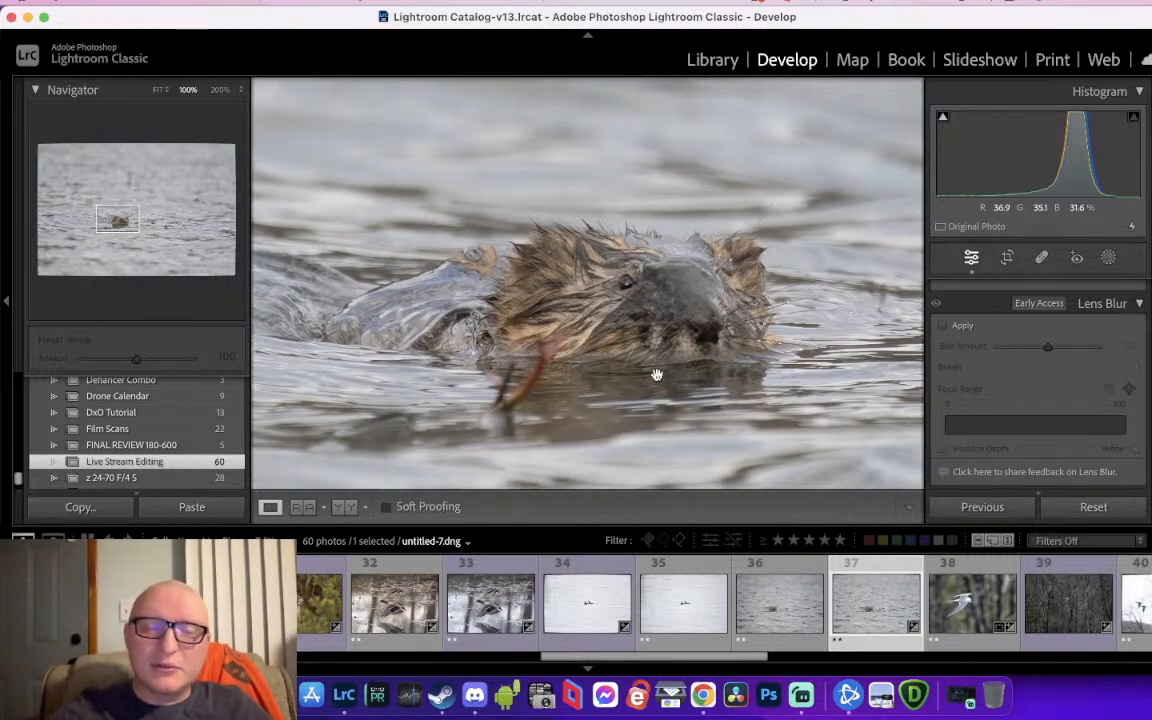
drag(789, 367, 616, 351)
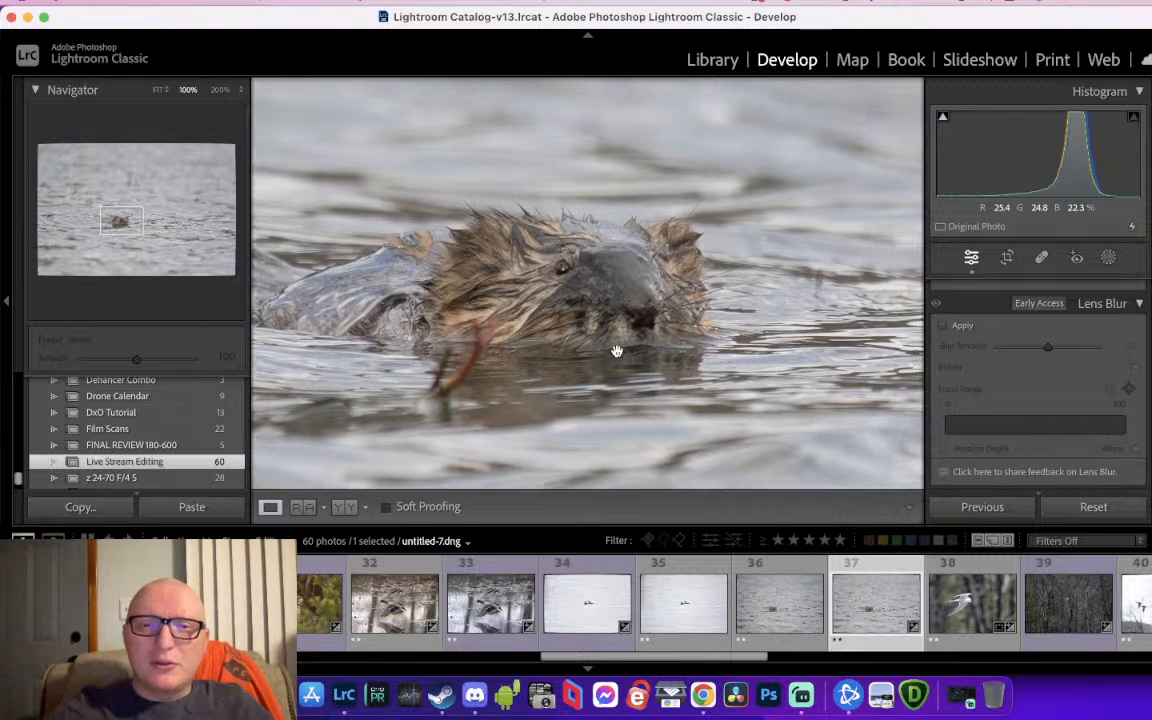
Compare the flying tern in untitled-409.DNG and untitled-9.dng at 200% magnification
key(Right)
click(688, 363)
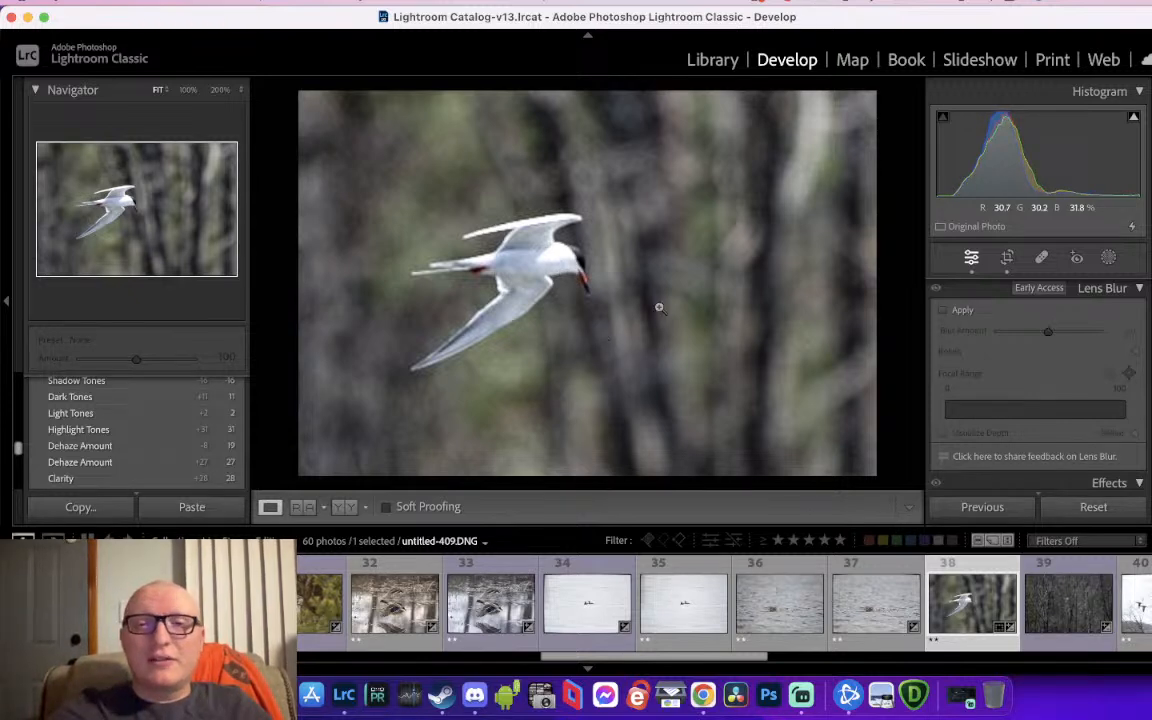
click(1071, 617)
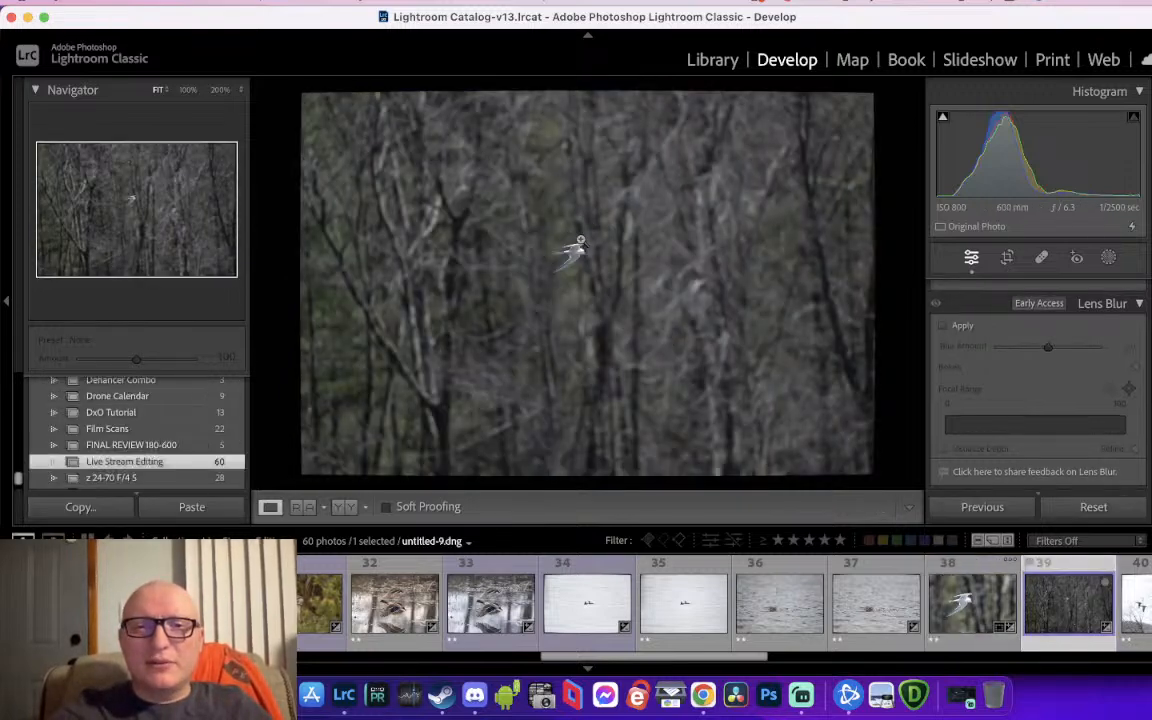
click(580, 231)
drag(583, 252, 662, 320)
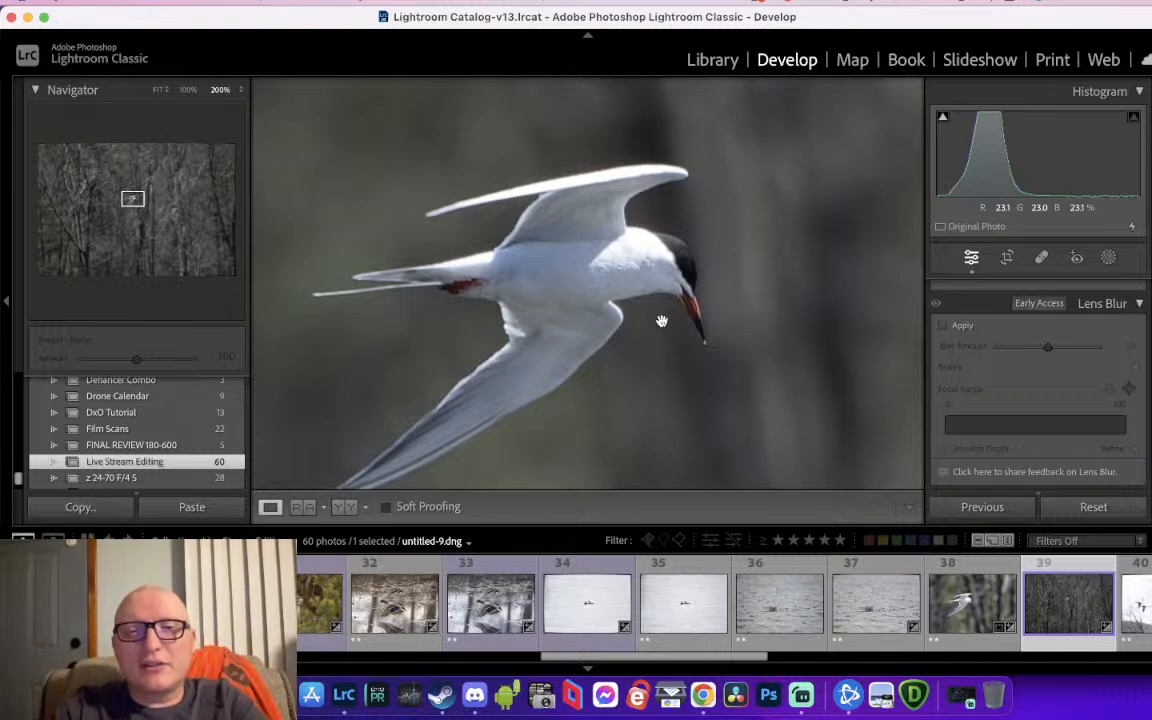
key(Left)
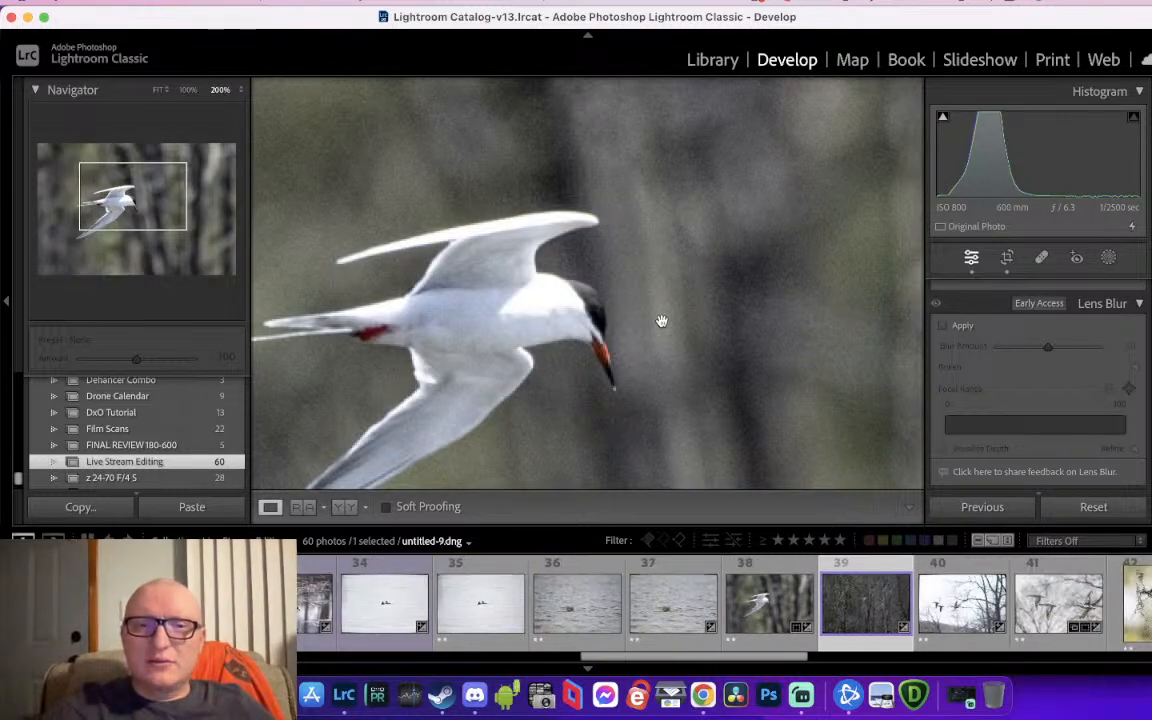
key(Right)
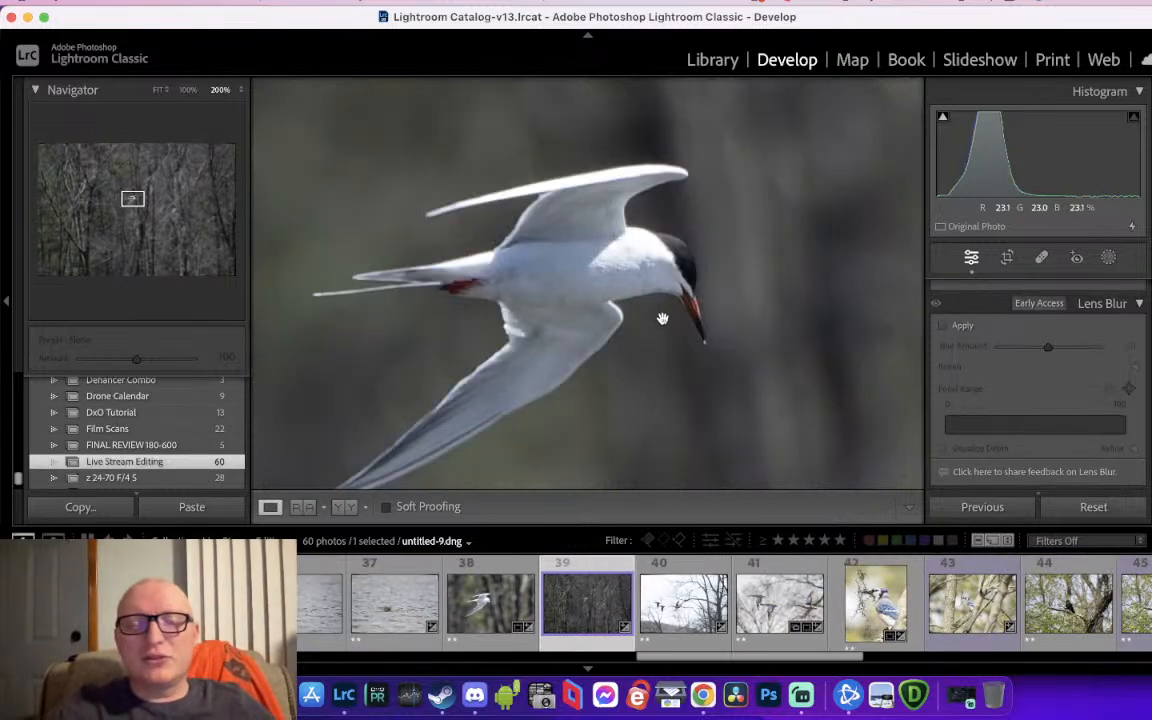
View the flying ducks photo untitled-10.dng and inspect the white-striped head and wing feathers at 200%
key(Right)
click(725, 390)
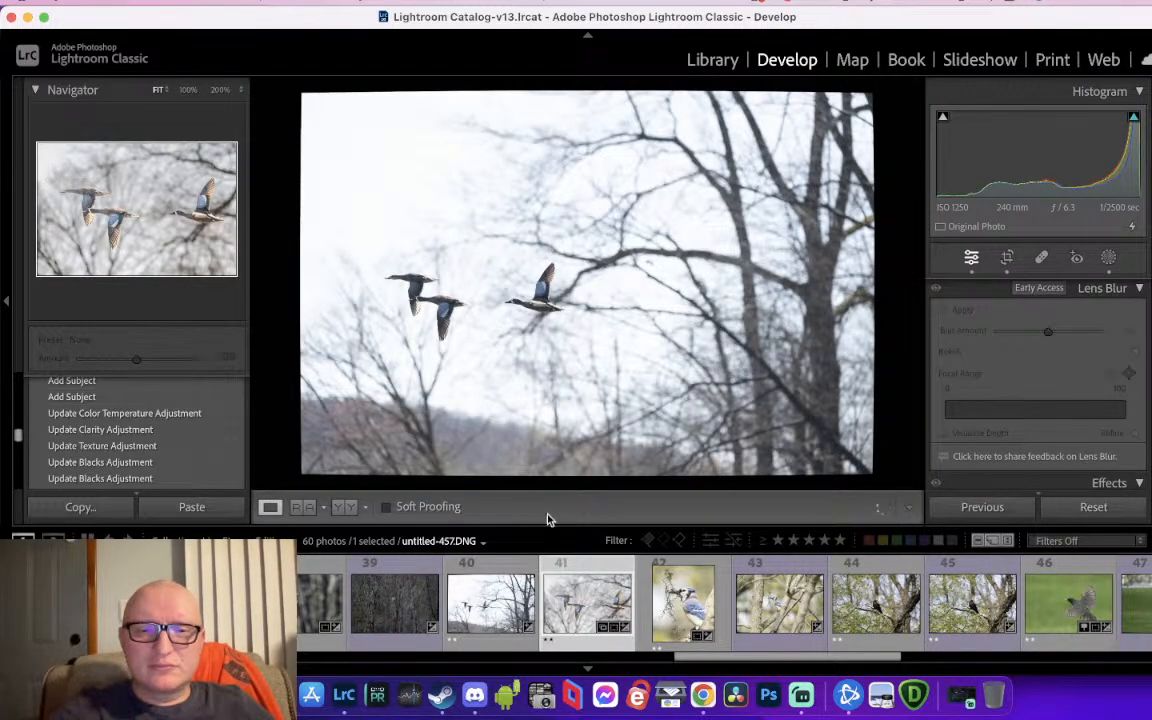
click(487, 617)
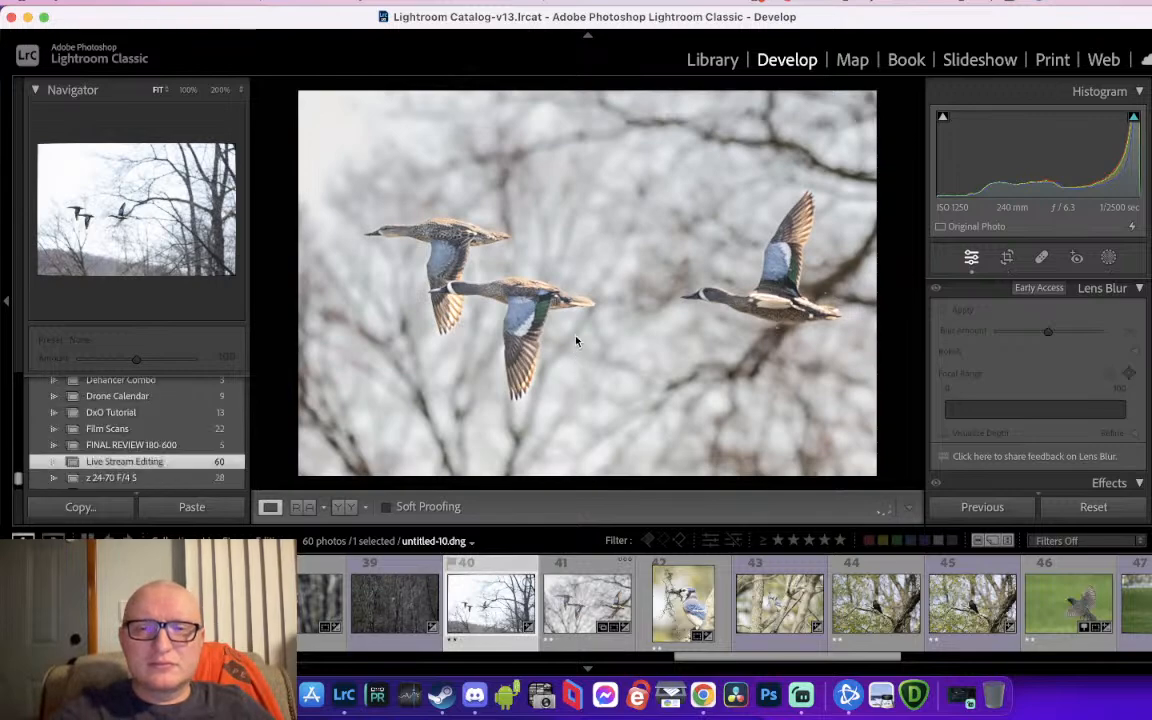
click(436, 304)
drag(463, 304, 711, 274)
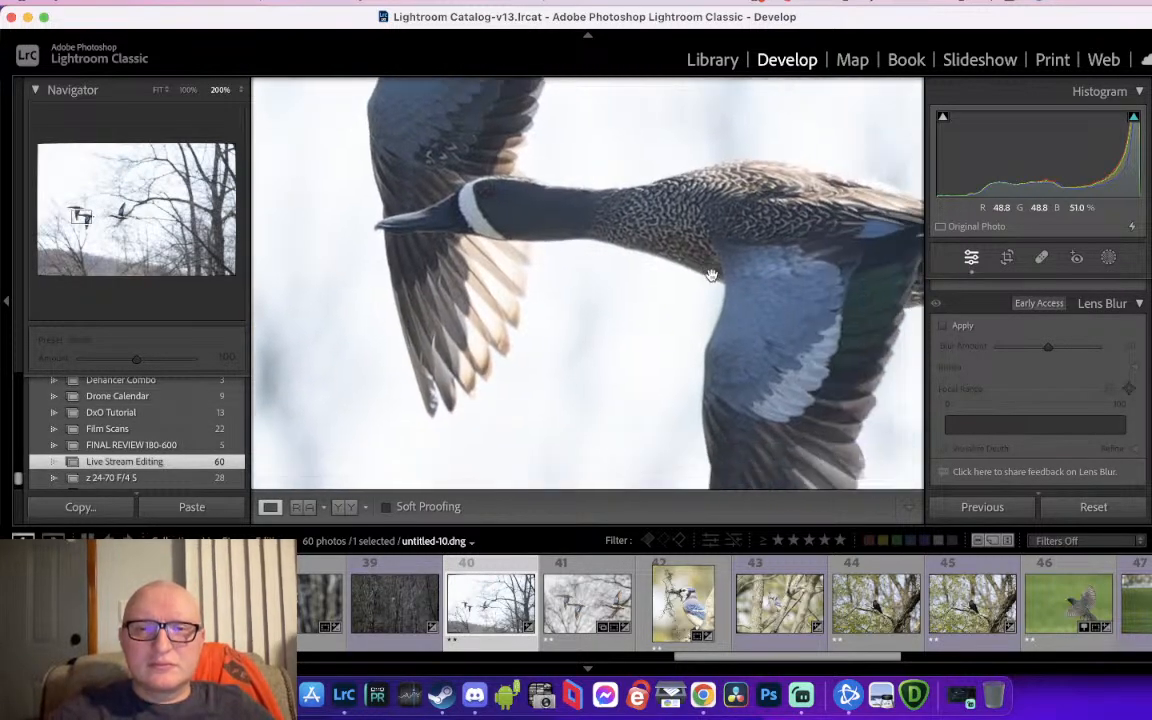
Examine all three flying ducks in untitled-10.dng at 100%, ending on the trailing bird
key(super+minus)
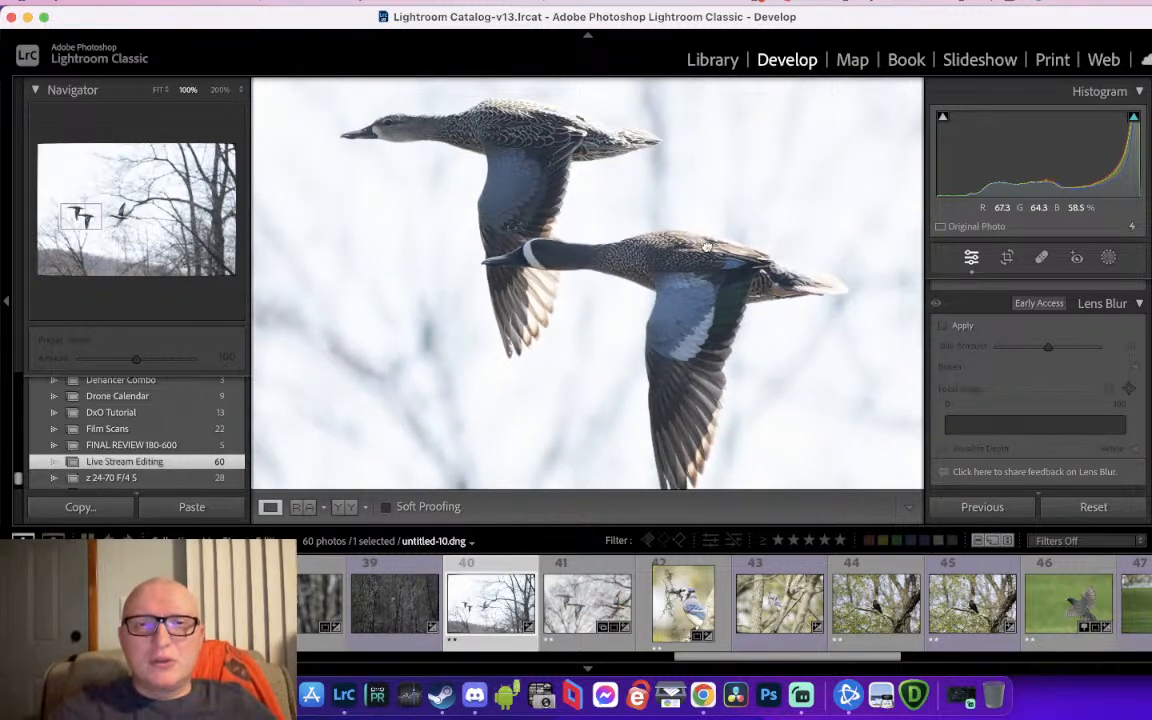
drag(711, 274, 641, 324)
drag(764, 311, 559, 244)
drag(809, 326, 575, 326)
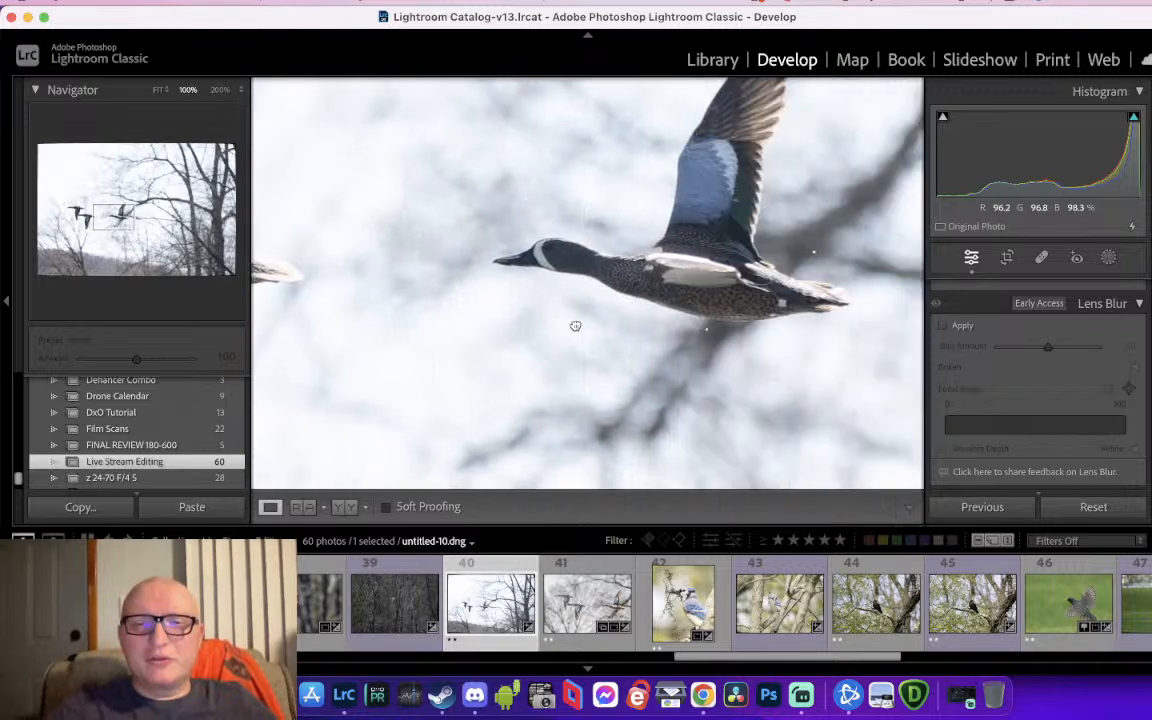
View the blue jay photo untitled-19.DNG in full and inspect the bird's head at 100%
click(683, 600)
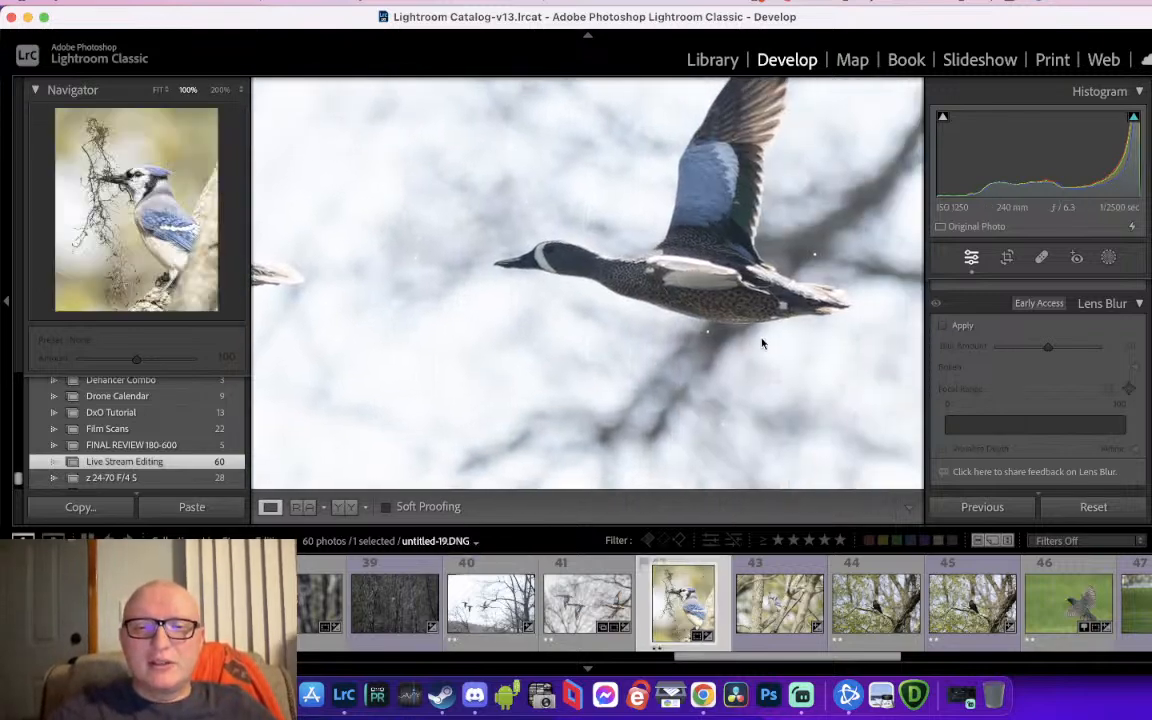
click(578, 234)
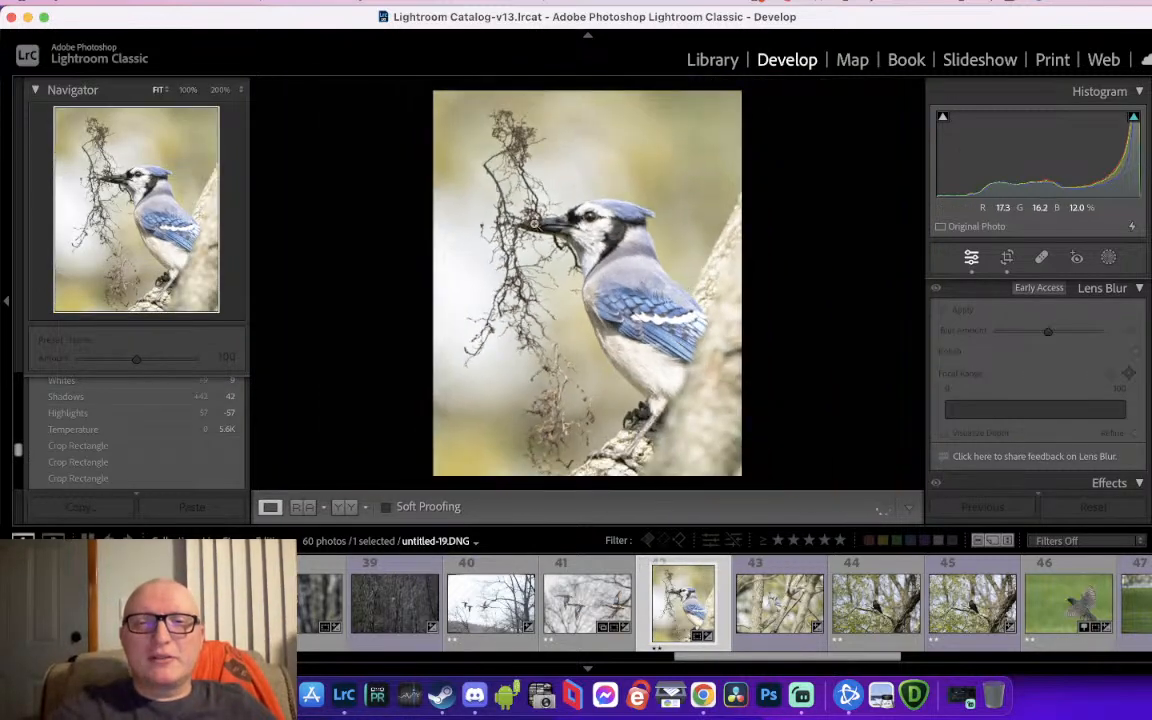
click(578, 234)
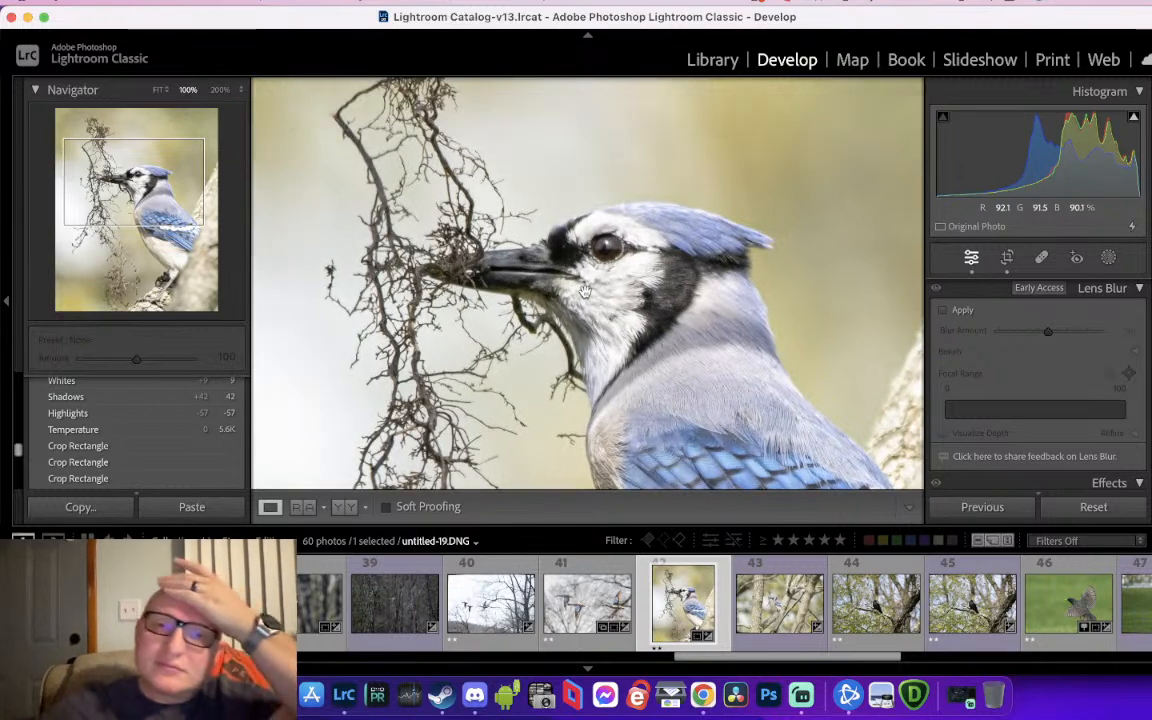
Compare the blue jay's head and wing feathers in untitled-2.dng with untitled-19.DNG at 100% magnification
click(770, 595)
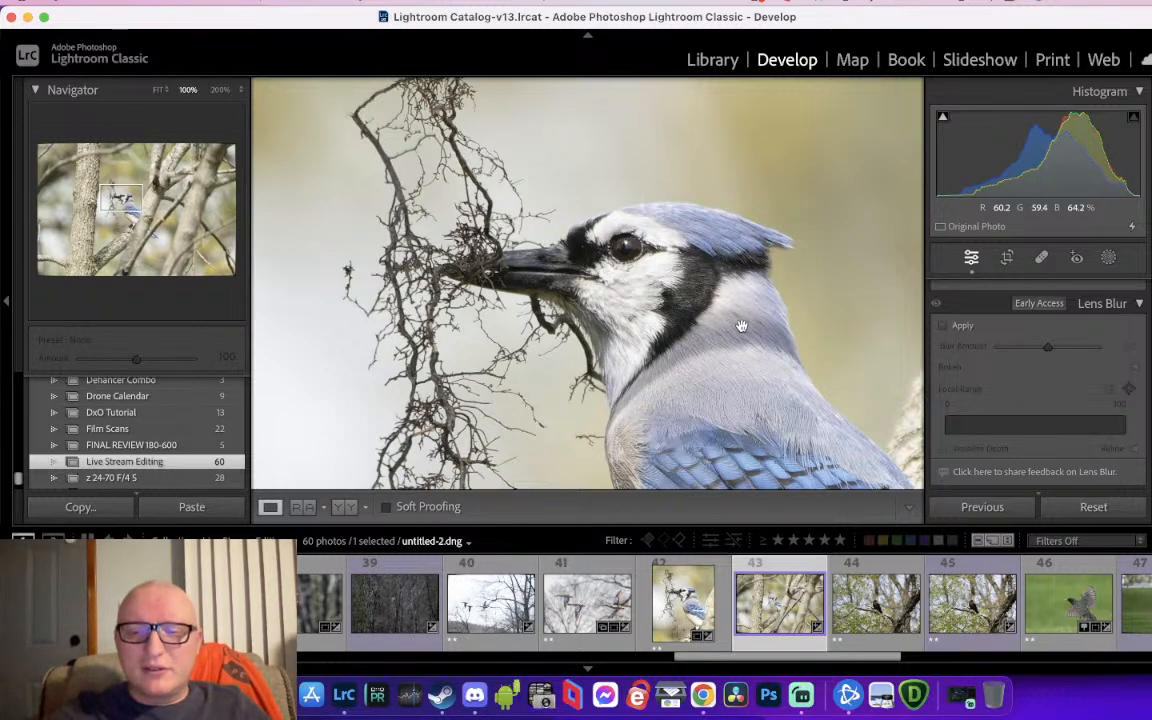
key(Left)
key(Right)
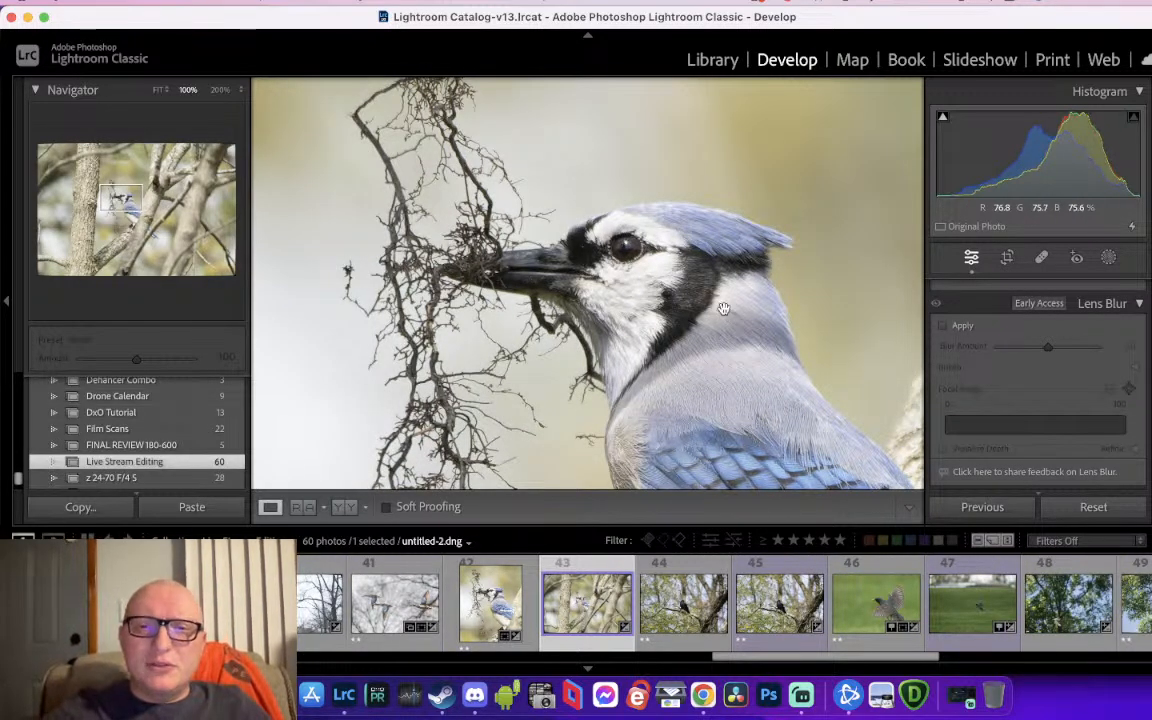
click(651, 270)
click(537, 238)
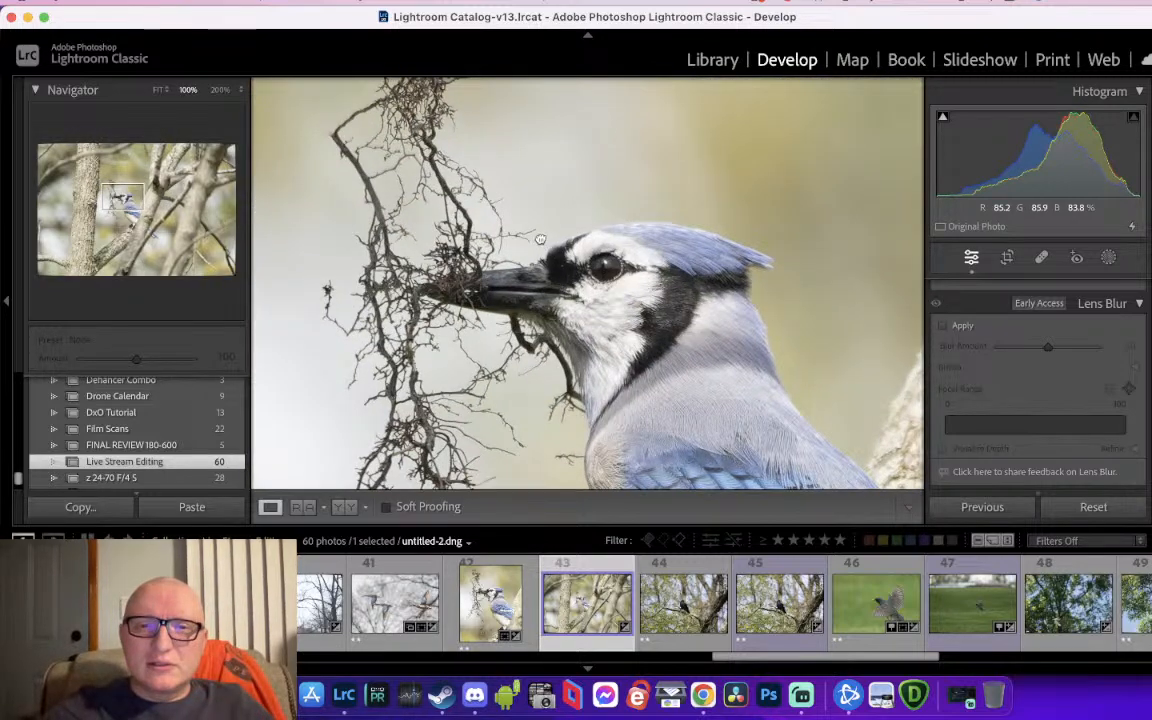
drag(540, 240, 537, 161)
drag(588, 287, 550, 265)
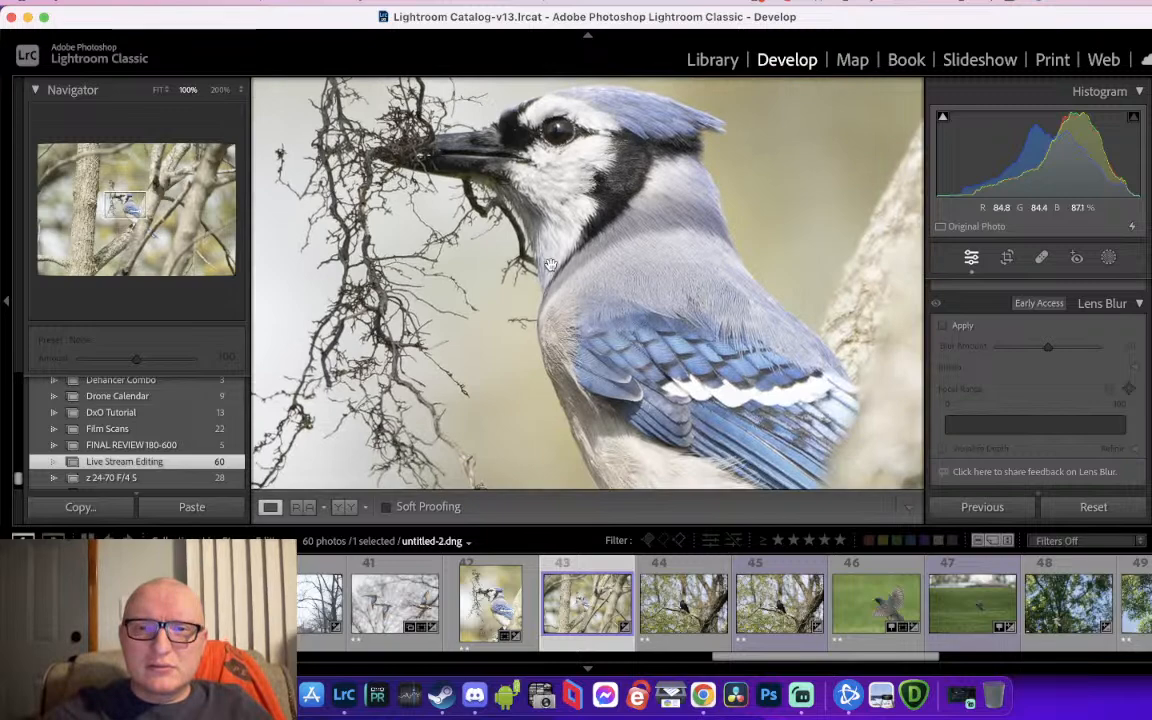
click(490, 600)
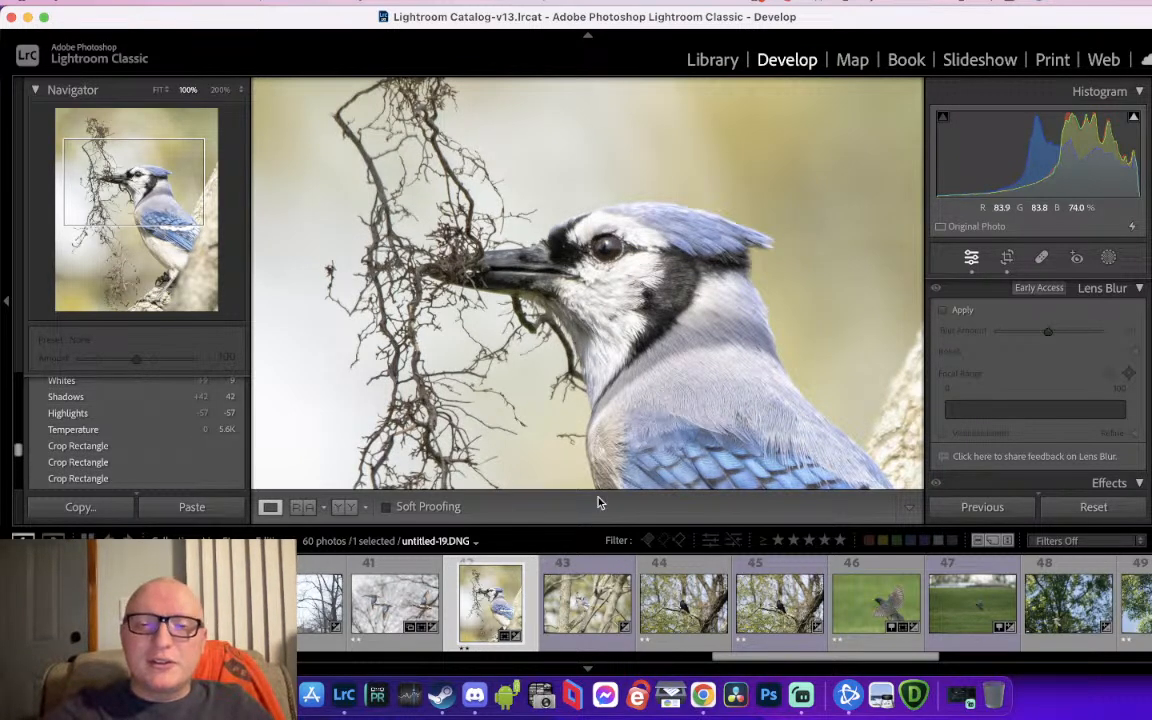
Compare the crow's head and dark feathers in untitled-16.DNG and its untitled-2.dng version at 100% magnification
click(638, 630)
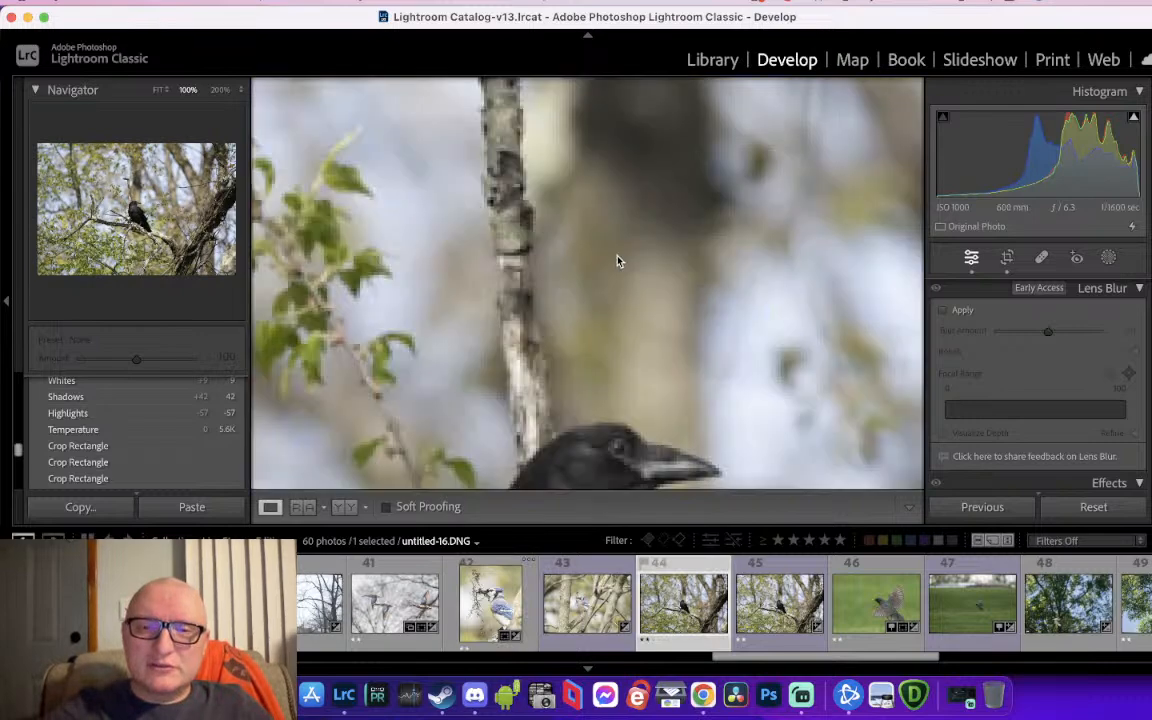
click(563, 287)
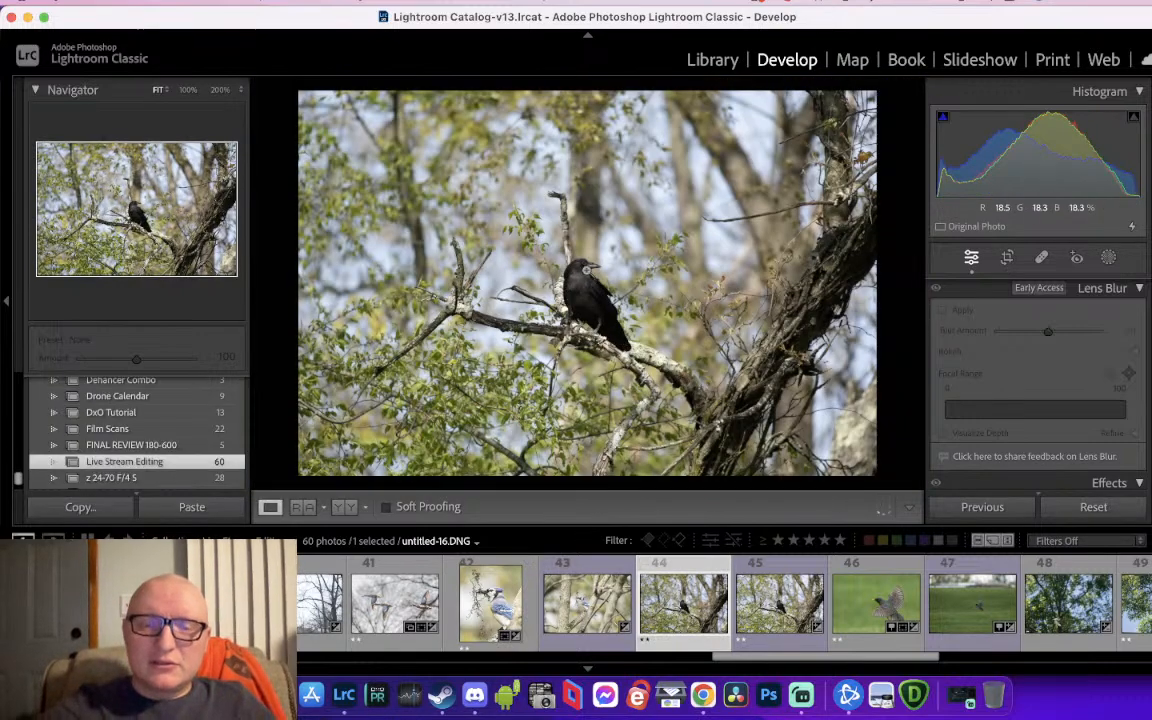
click(557, 271)
drag(672, 358, 631, 320)
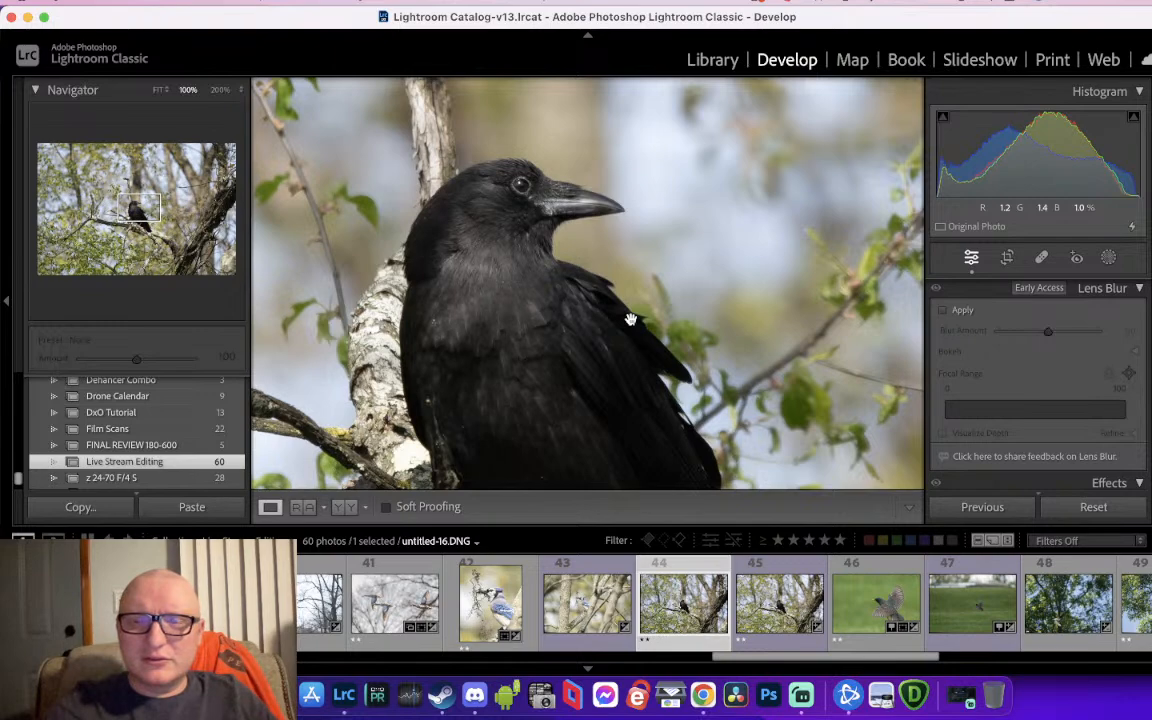
key(Right)
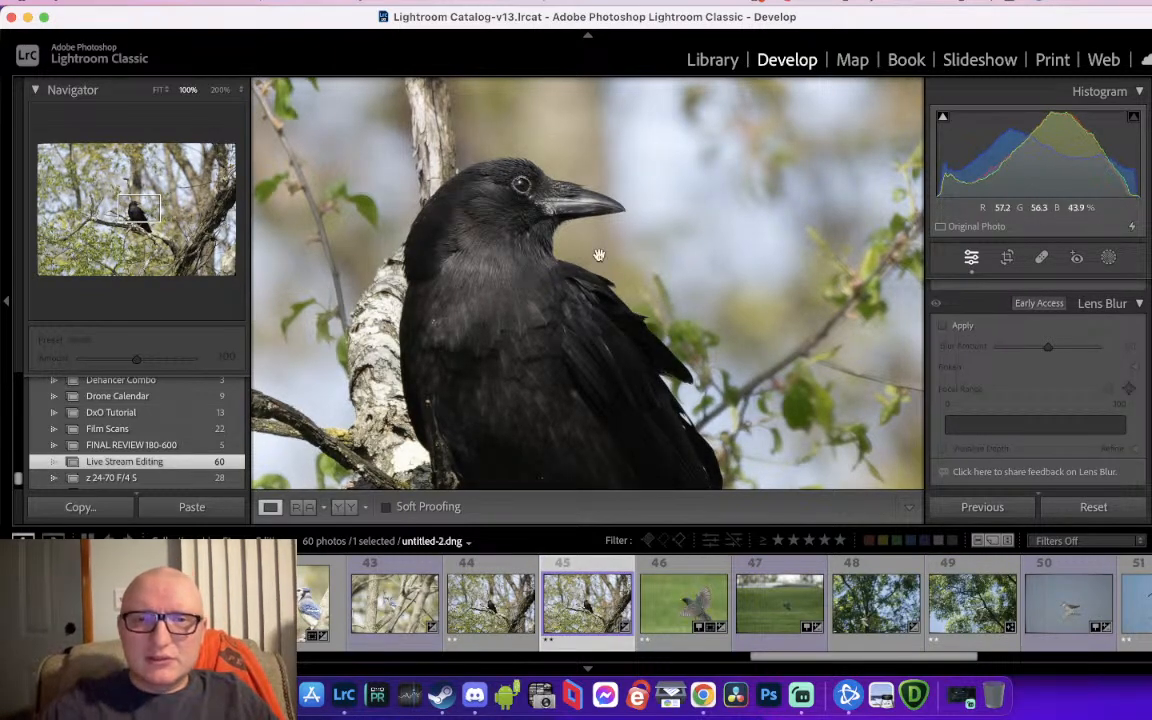
Crop the crow photo untitled-2.dng to a tight vertical frame around the bird and its perch, and check it at 100%
click(1007, 258)
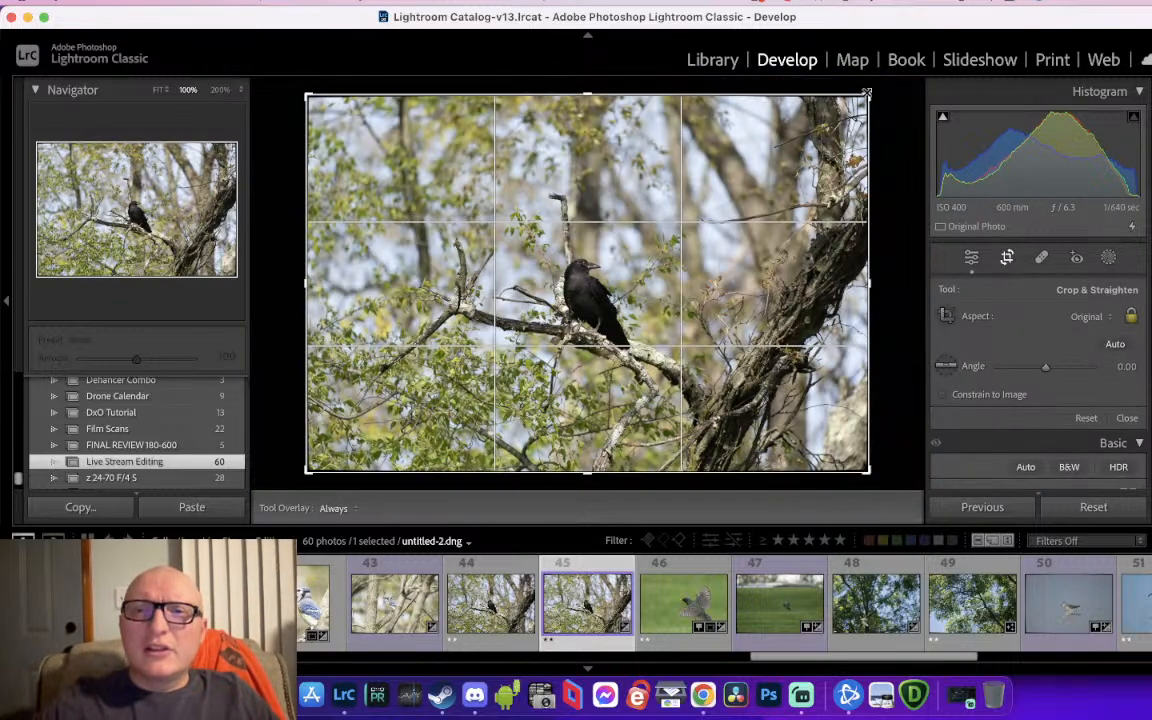
drag(869, 95, 362, 352)
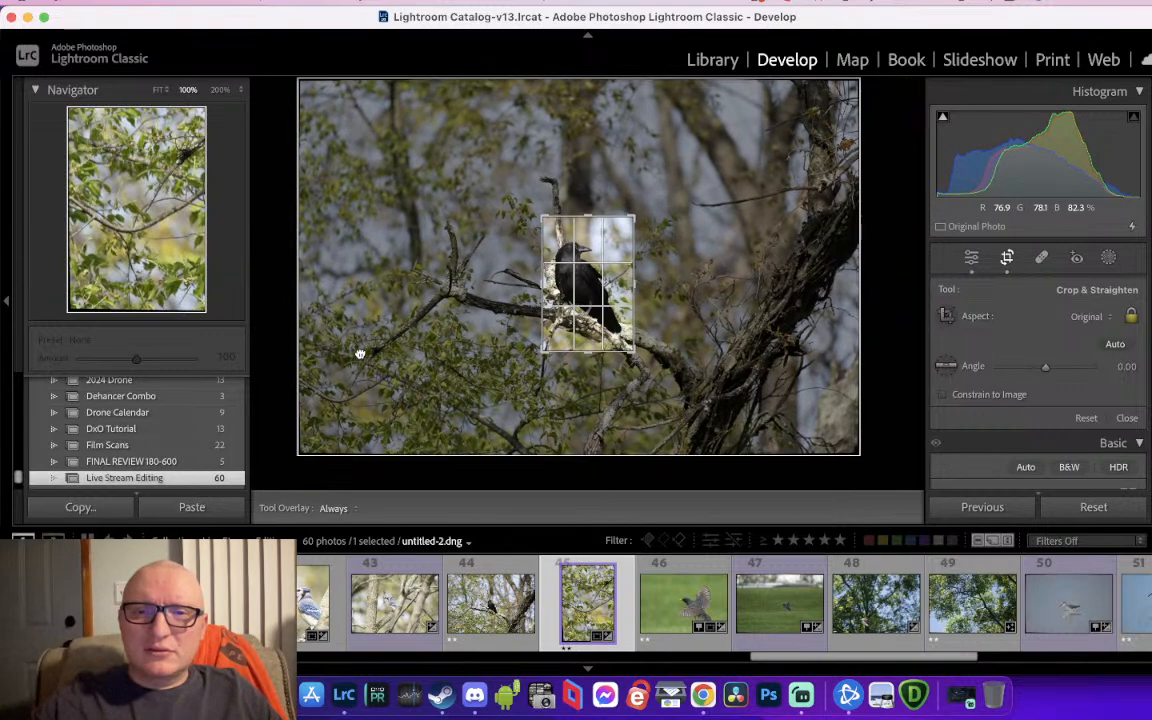
key(Return)
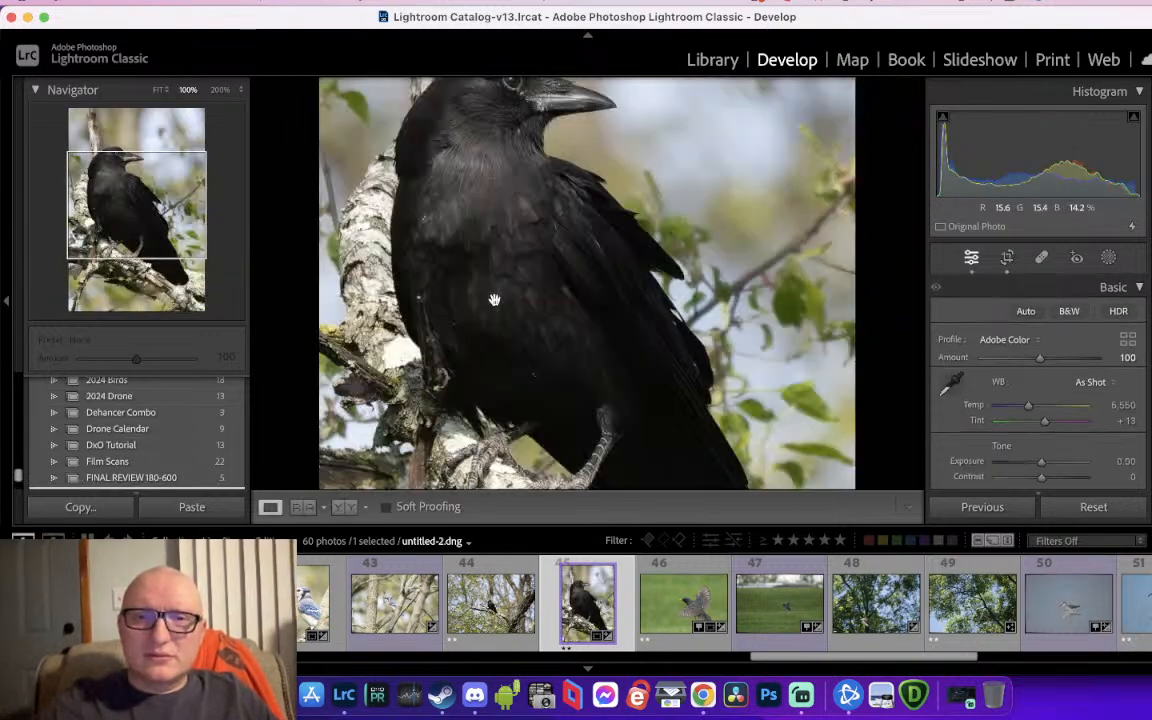
click(562, 198)
drag(585, 330, 585, 180)
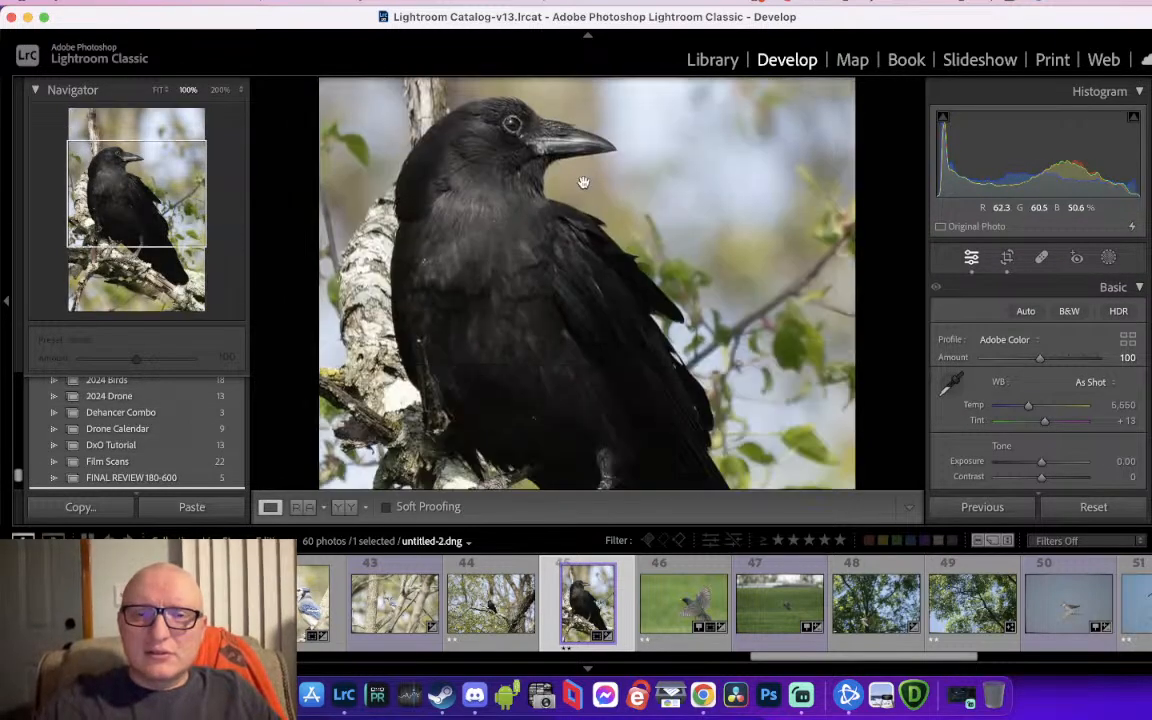
Set the crow photo's Shadows to +18, Highlights to -8 and Texture to +16, and warm the white balance slightly
mouse_move(982, 165)
mouse_down()
mouse_move(1022, 165)
mouse_move(983, 165)
mouse_up()
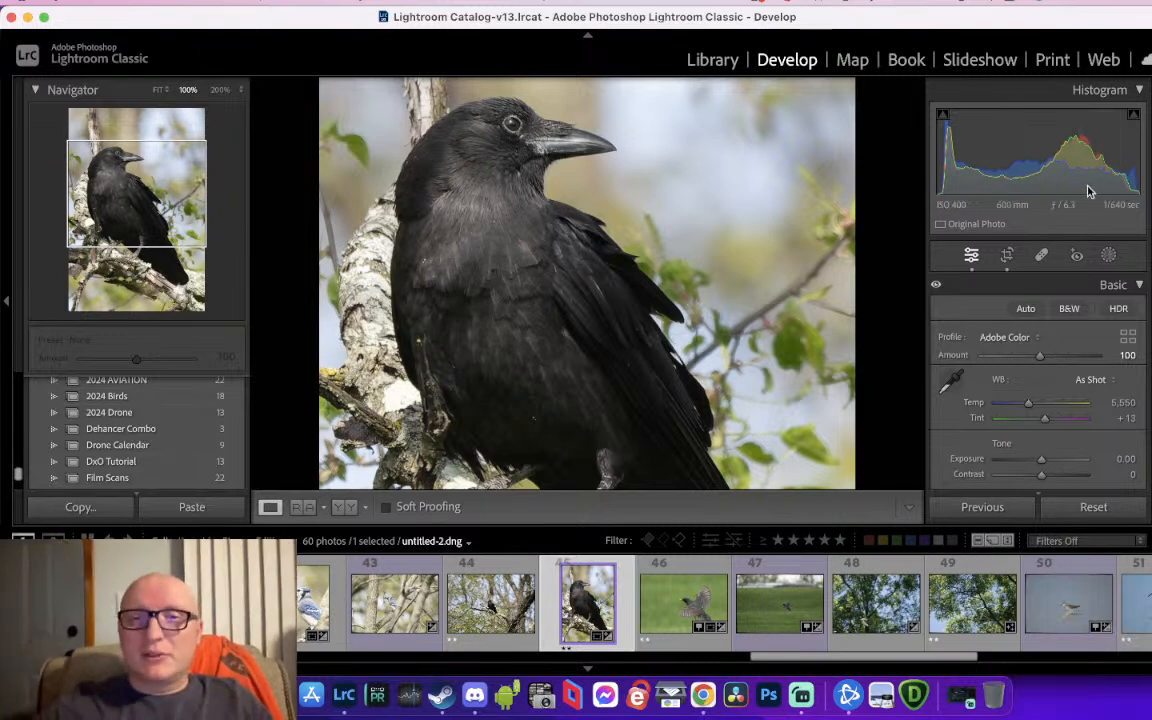
drag(1098, 160, 1090, 160)
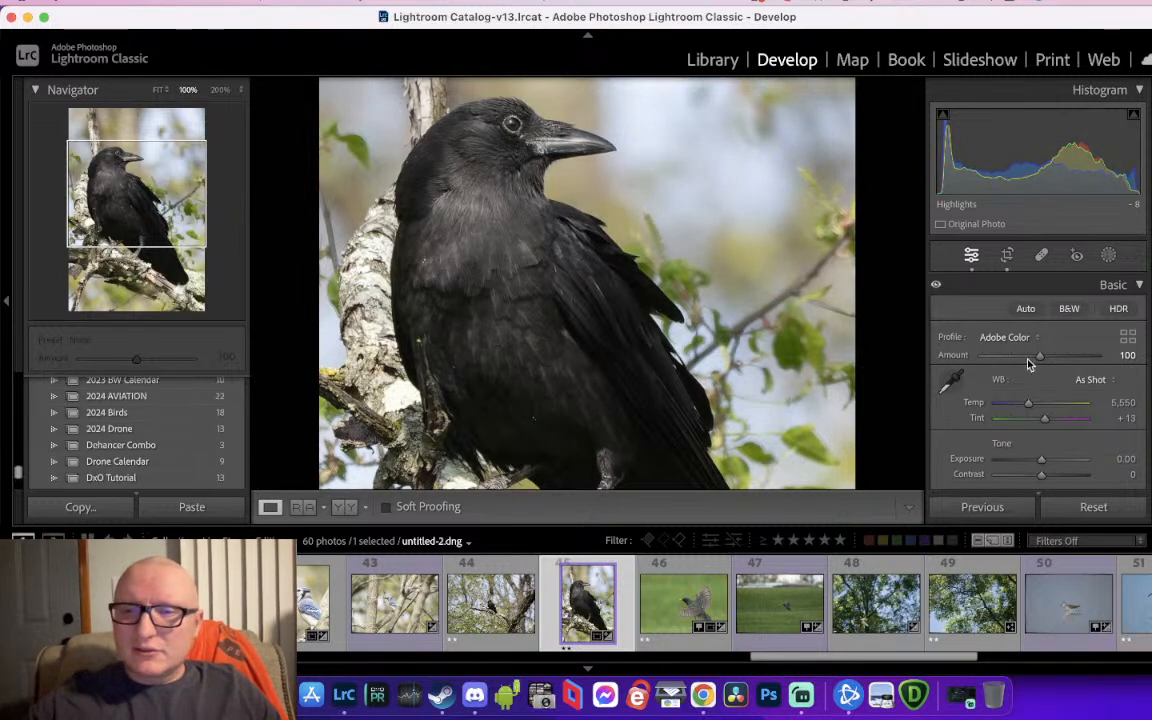
drag(1031, 403, 1038, 406)
scroll(1037, 405, down, 5)
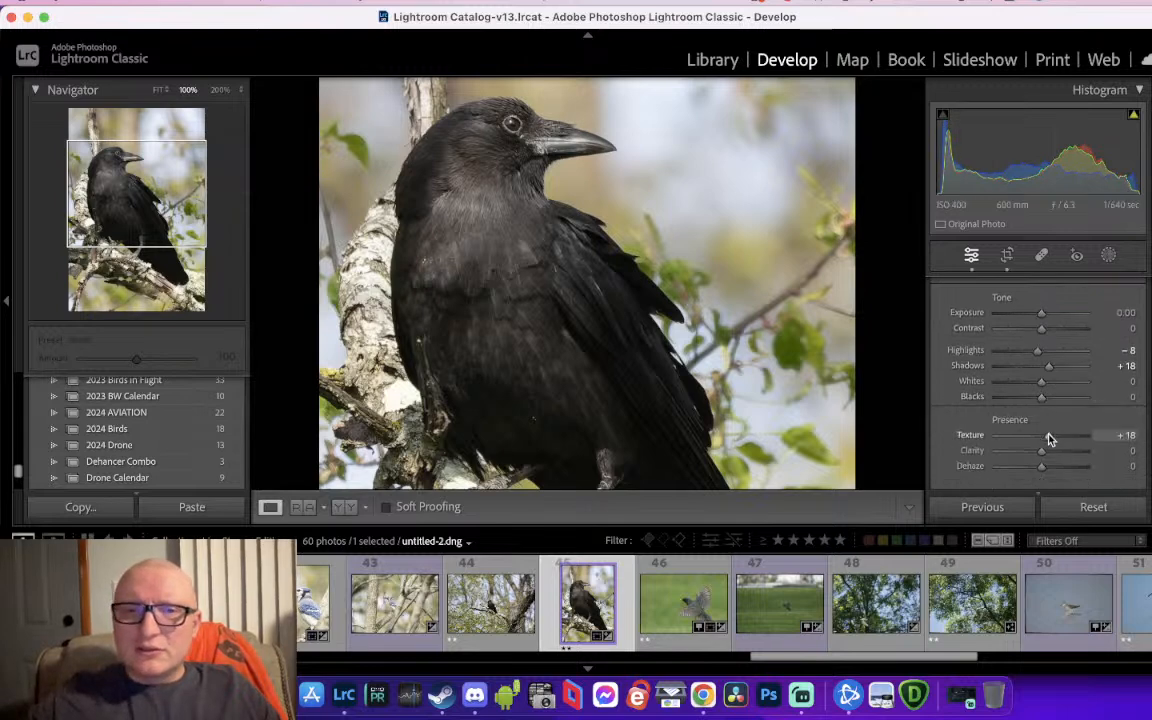
scroll(1047, 437, down, 8)
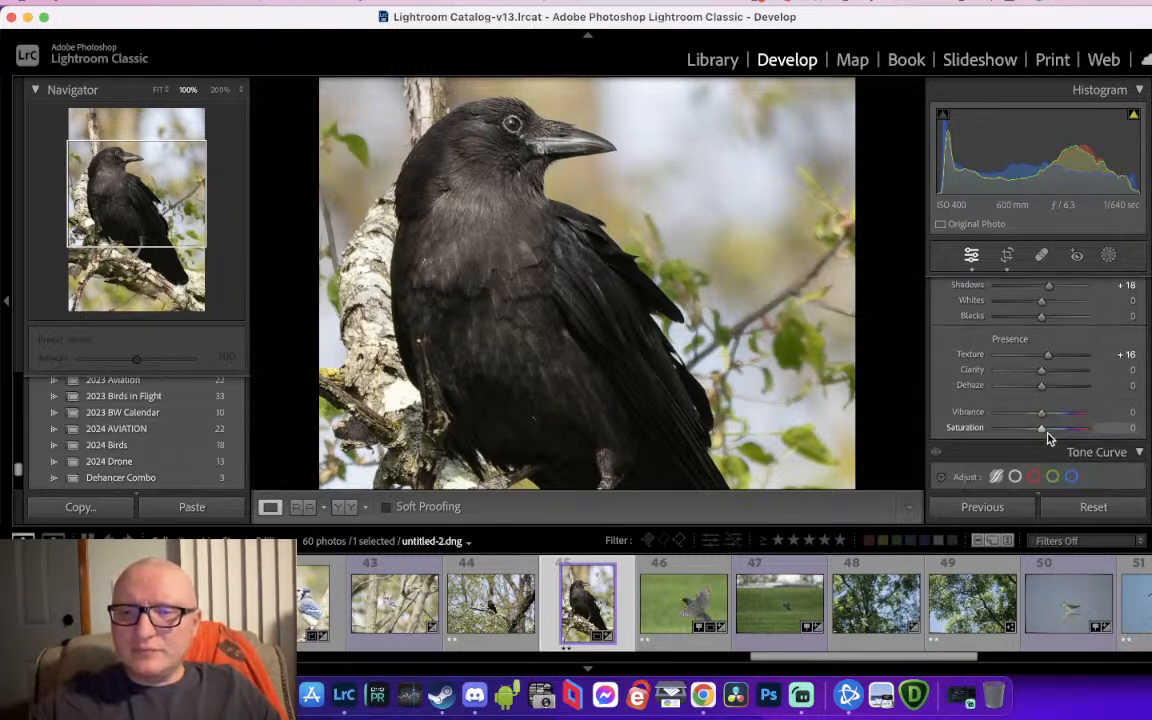
Raise the Highlights region of the crow photo's tone curve to +17
scroll(1047, 433, down, 5)
drag(1045, 361, 1059, 366)
scroll(1055, 390, down, 4)
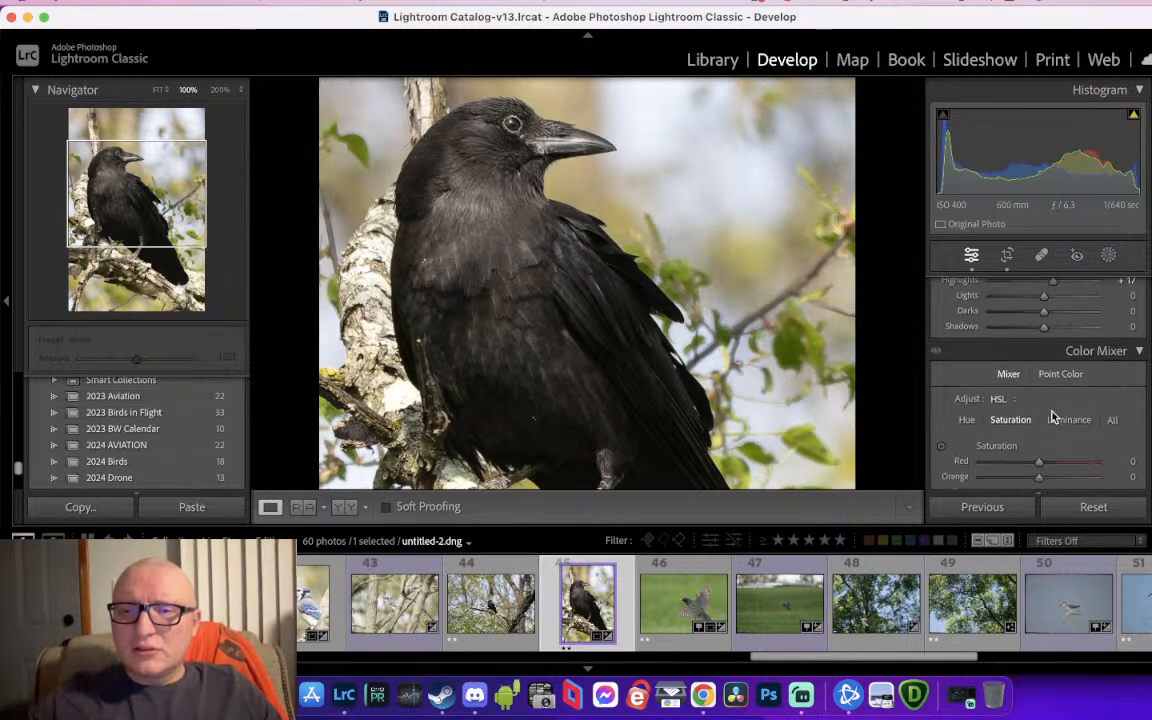
Set the crow photo's Red and Orange saturation to +25 each and increase the Yellow saturation
click(1053, 362)
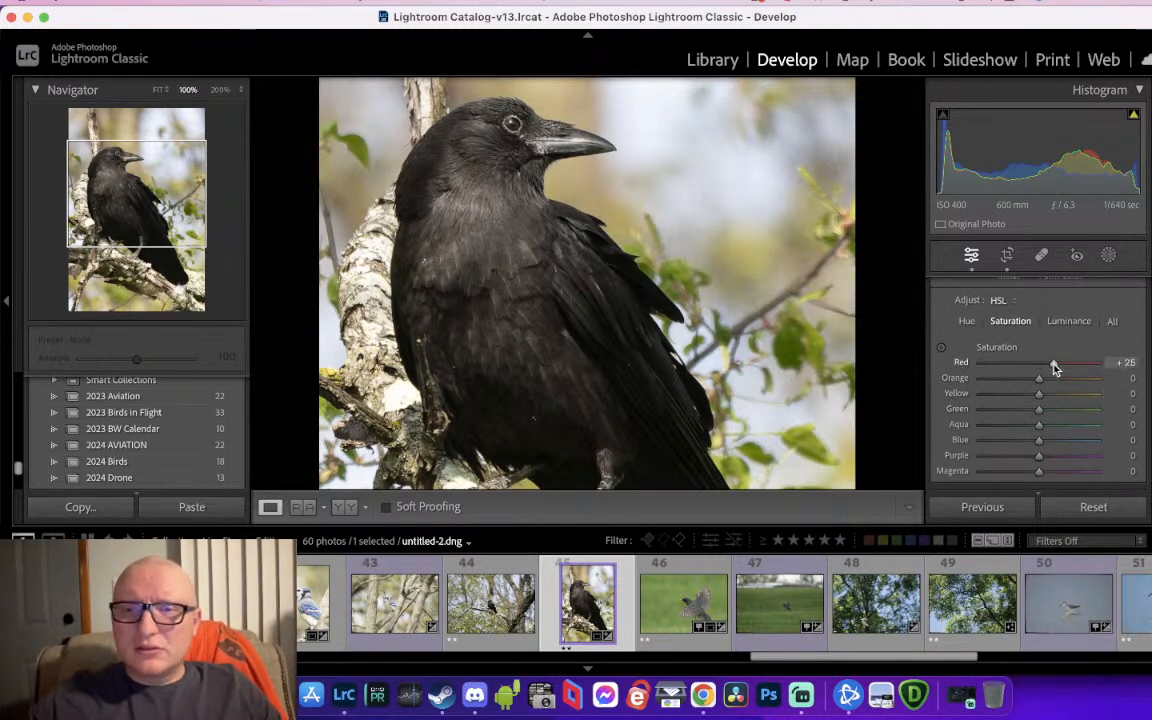
click(1053, 378)
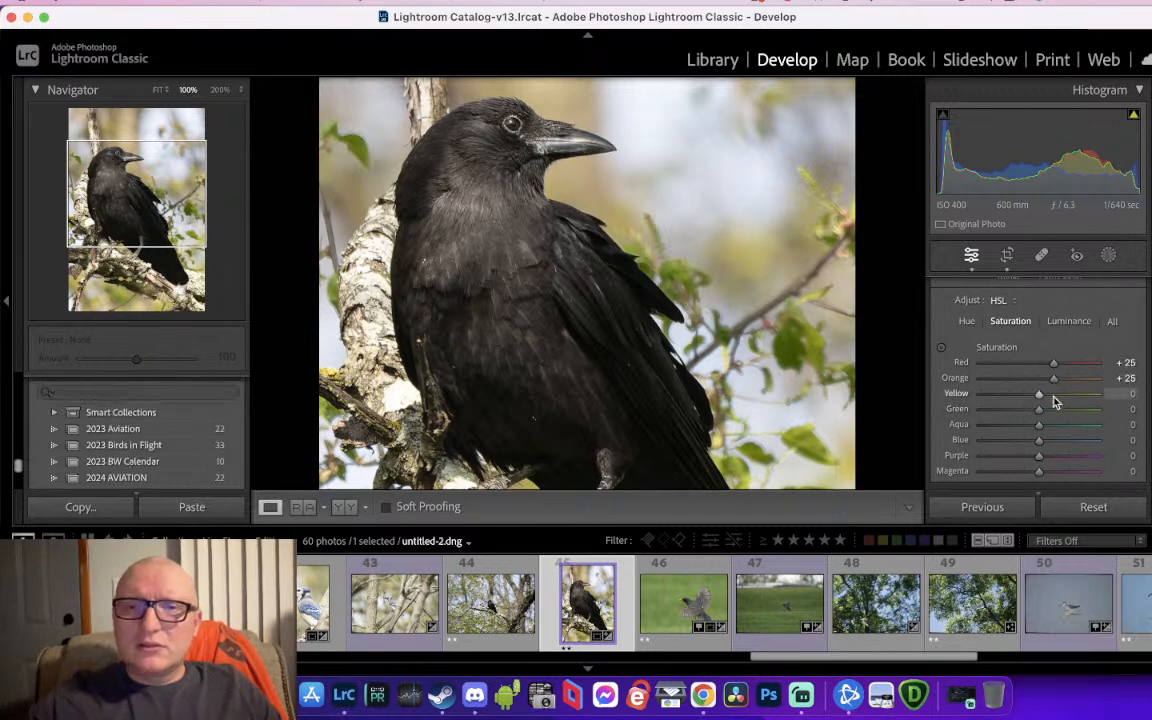
scroll(1050, 398, down, 1)
click(1061, 391)
scroll(1061, 393, down, 6)
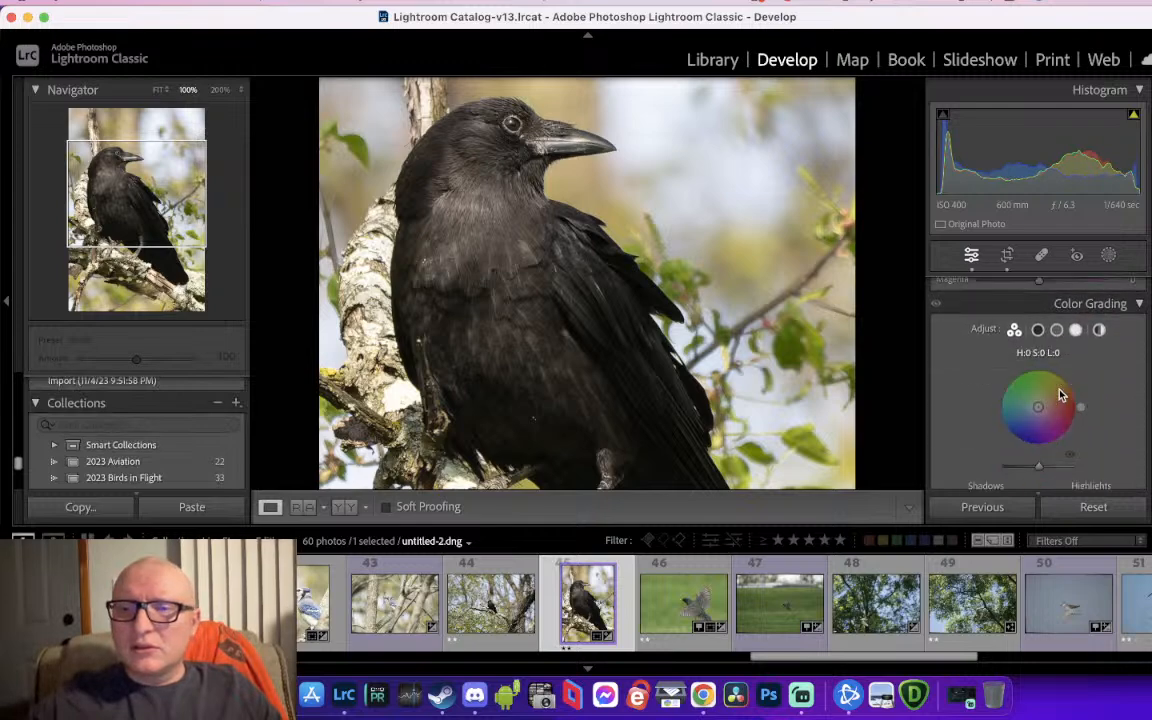
scroll(1061, 394, down, 3)
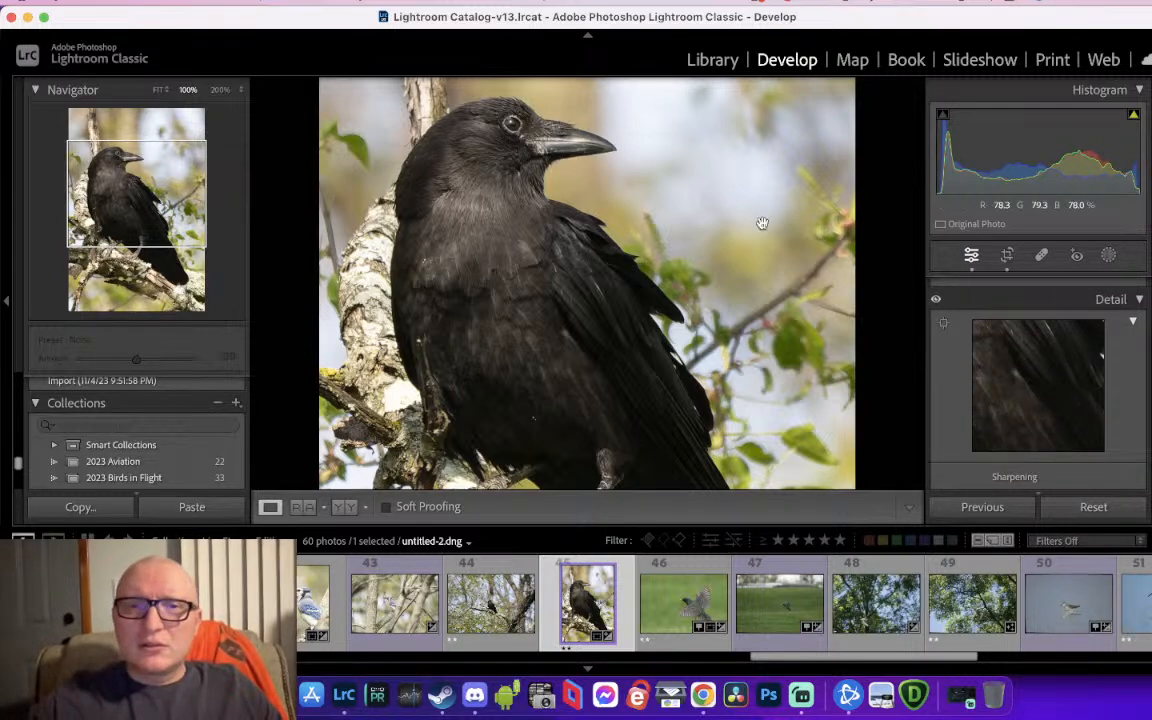
Check the edited crow in full and from head to feet at 100%, and rate the photo five stars
click(689, 172)
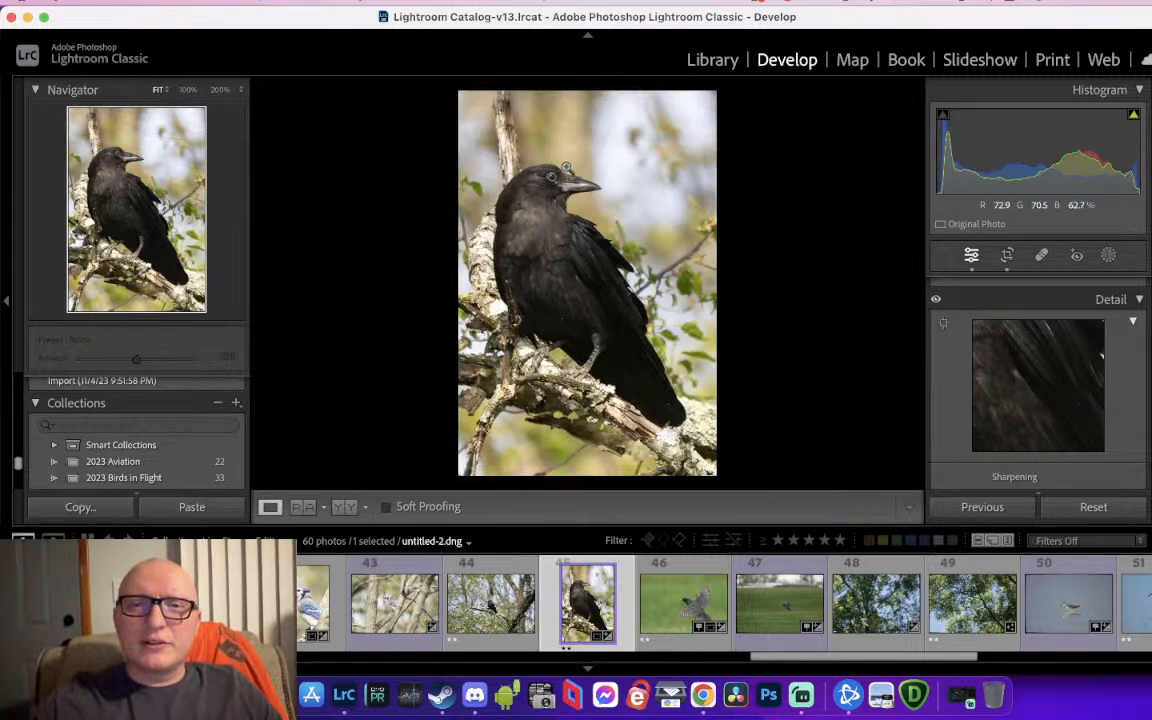
click(579, 200)
scroll(575, 345, down, 5)
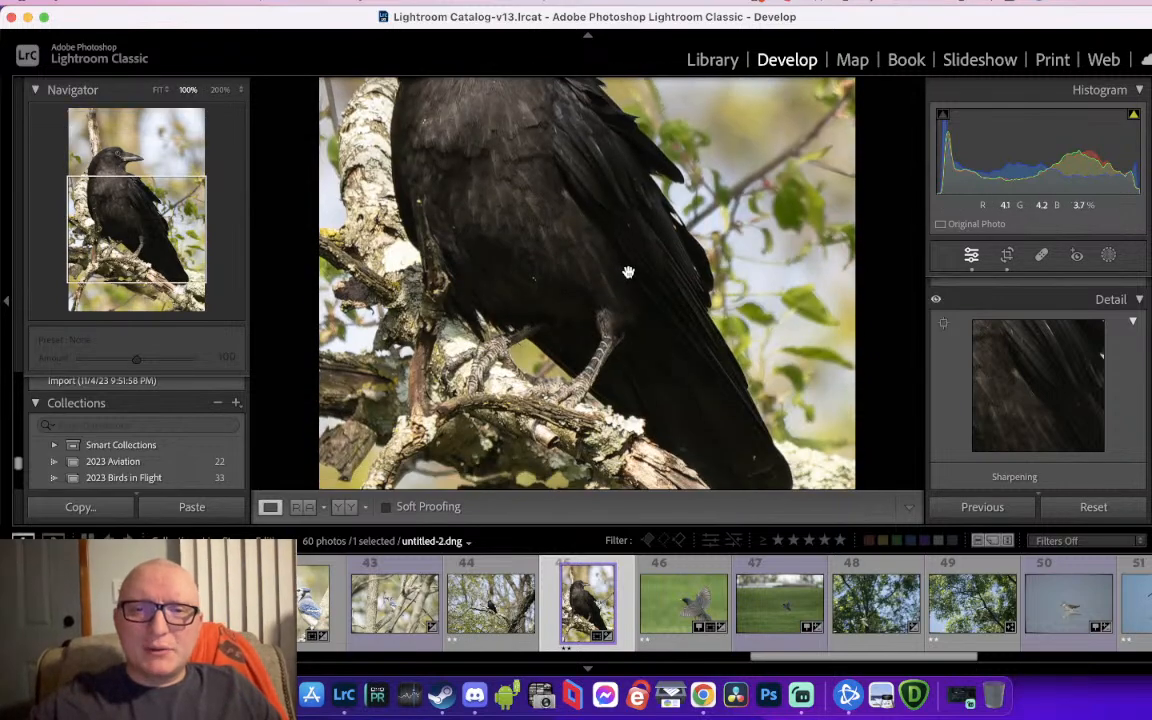
scroll(553, 367, down, 3)
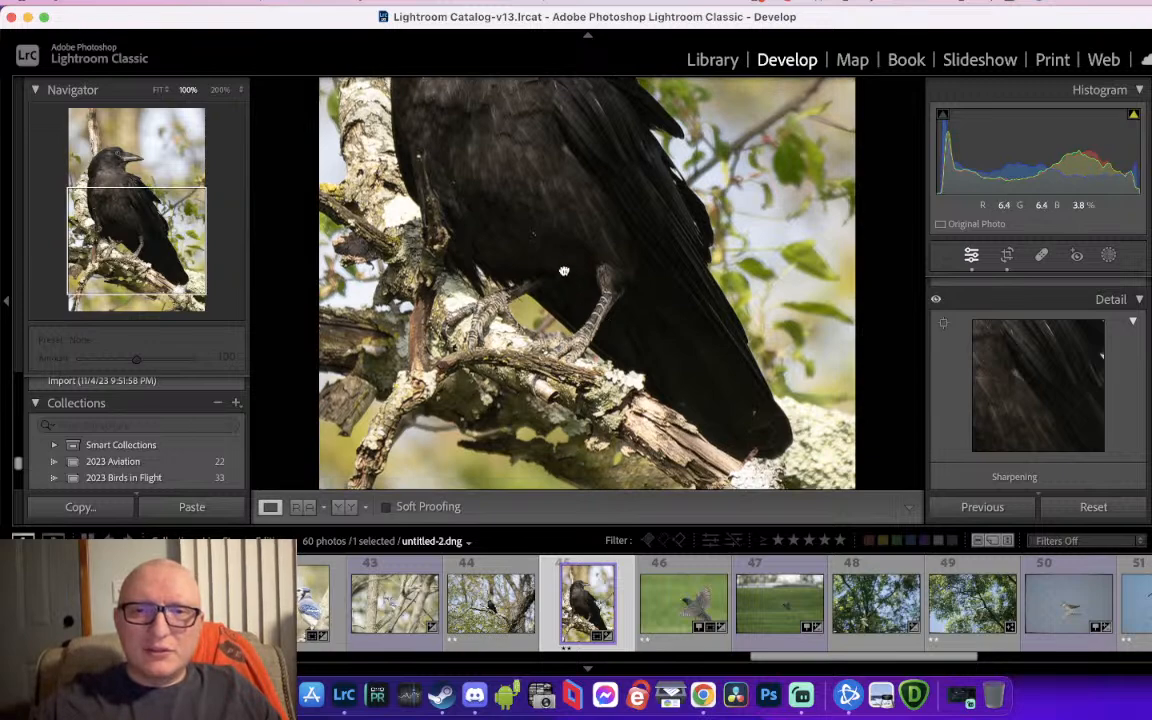
scroll(564, 270, up, 8)
key(2)
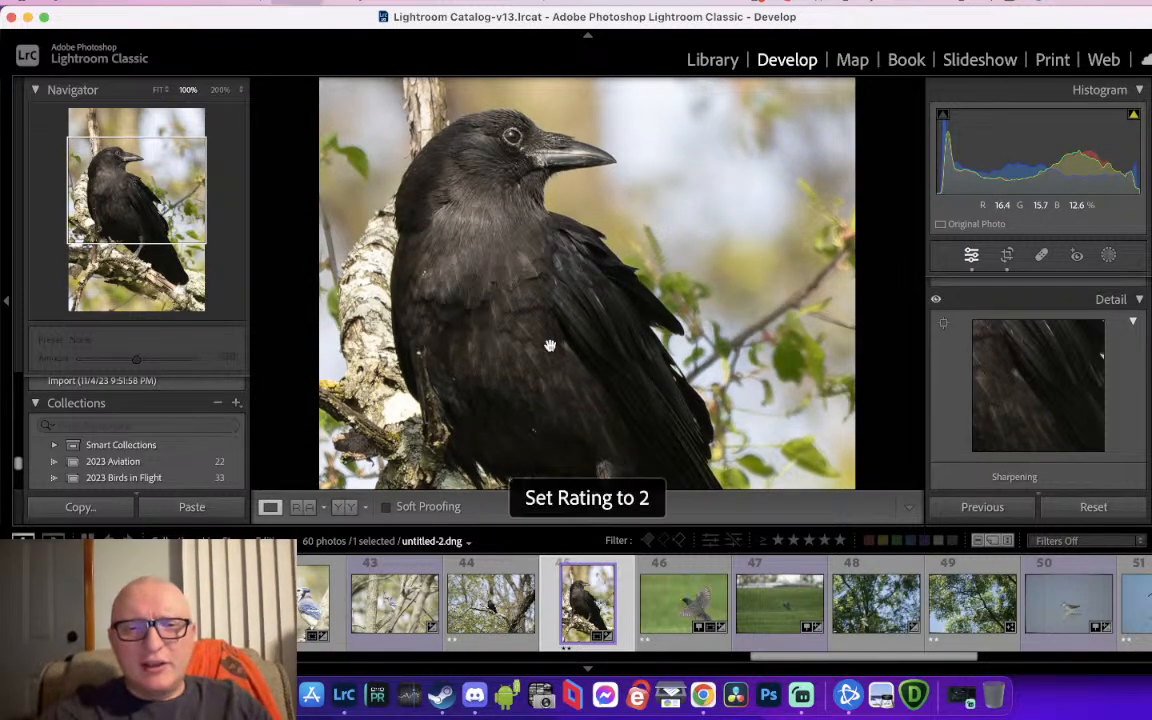
key(5)
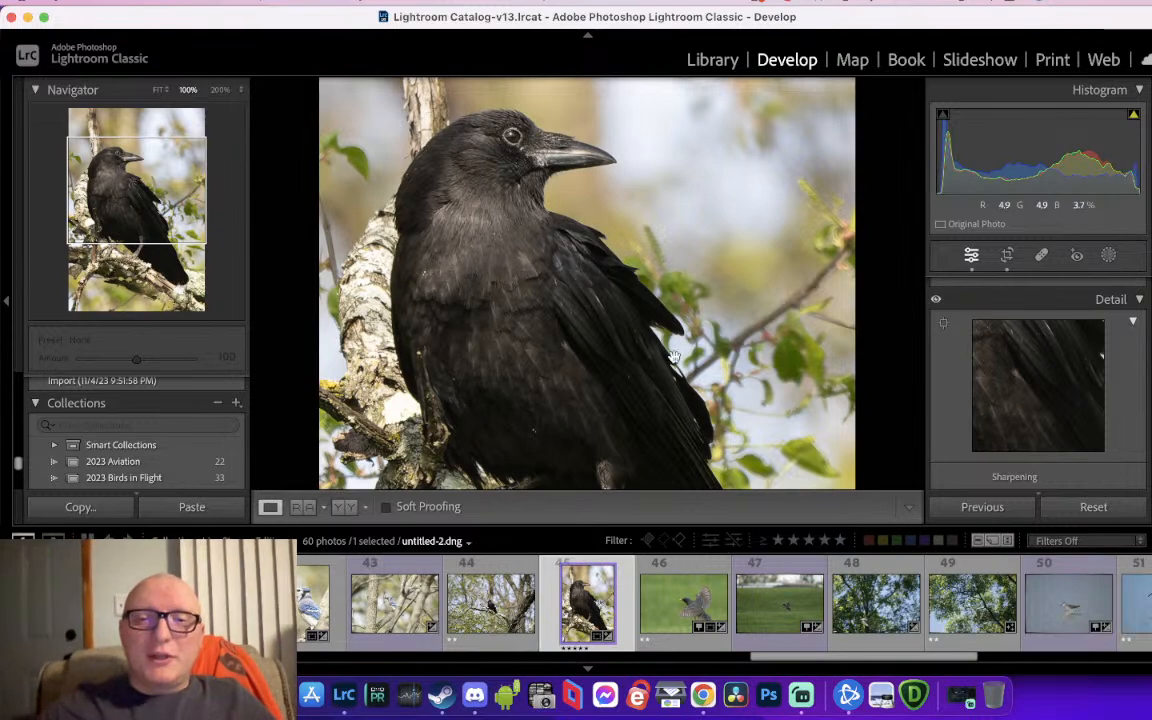
Compare the flying starling in MWP_0818.DNG with its untitled-2.dng version at 100% magnification
key(Right)
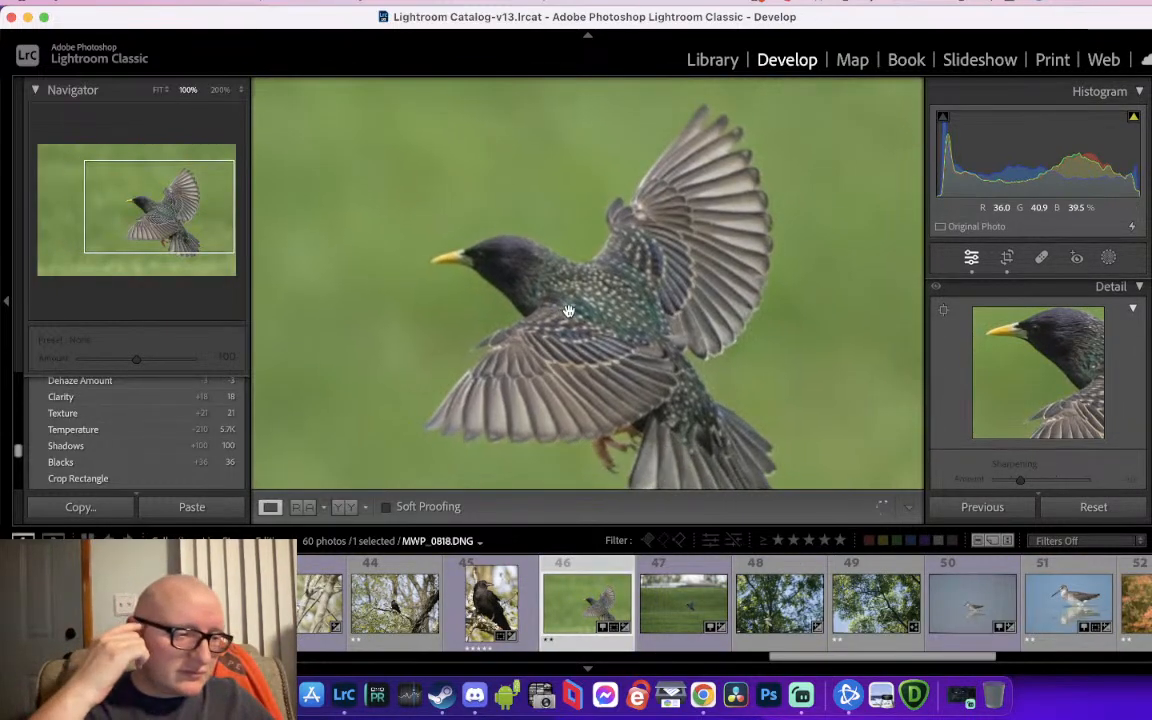
key(Right)
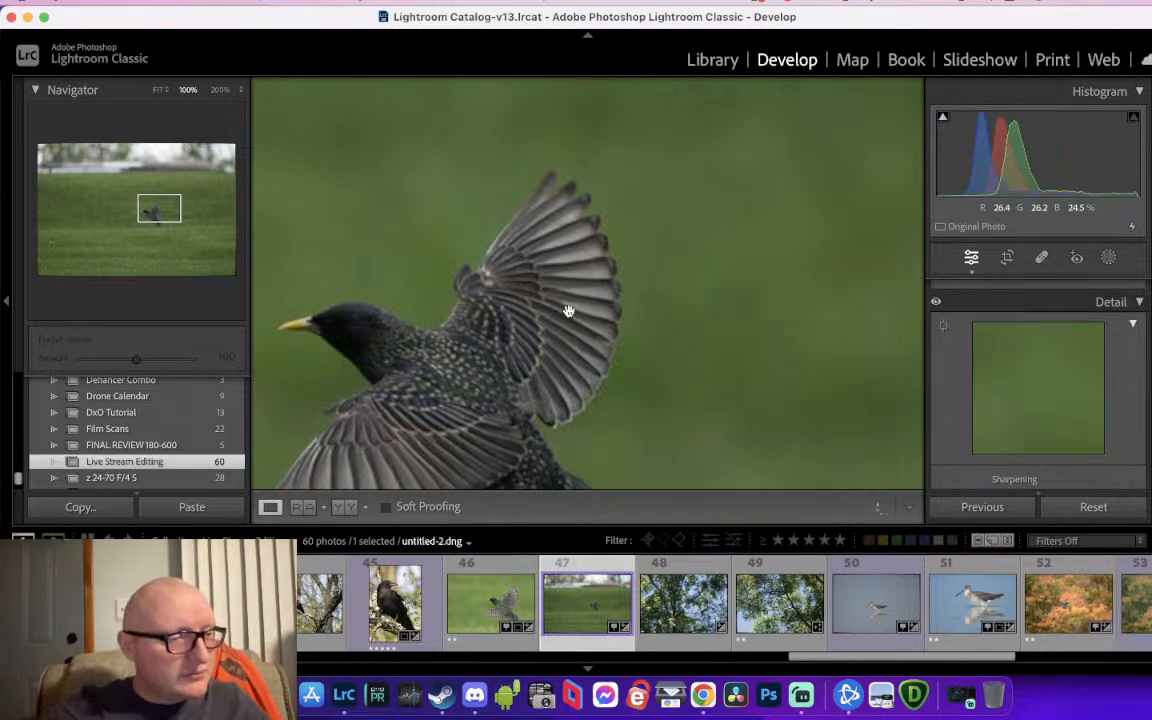
drag(532, 342, 673, 205)
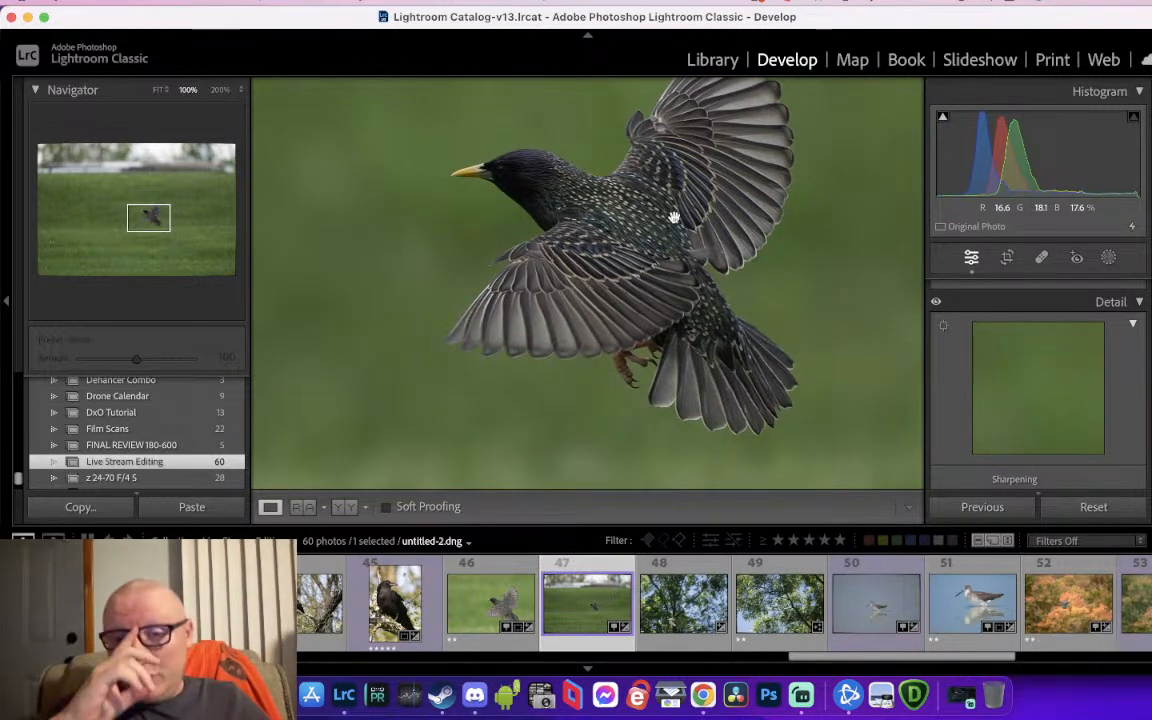
Crop the starling photo untitled-2.dng tightly around the flying bird at the original aspect ratio, with the bird near the centre
click(1001, 257)
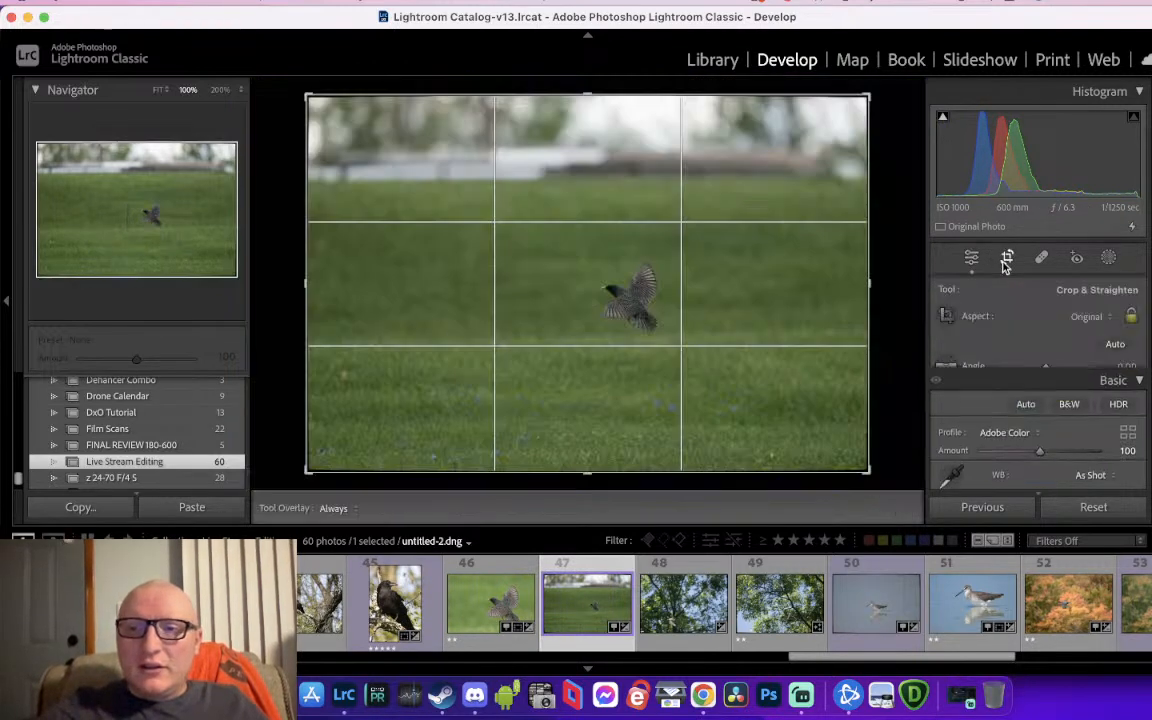
drag(281, 93, 436, 231)
drag(599, 278, 643, 278)
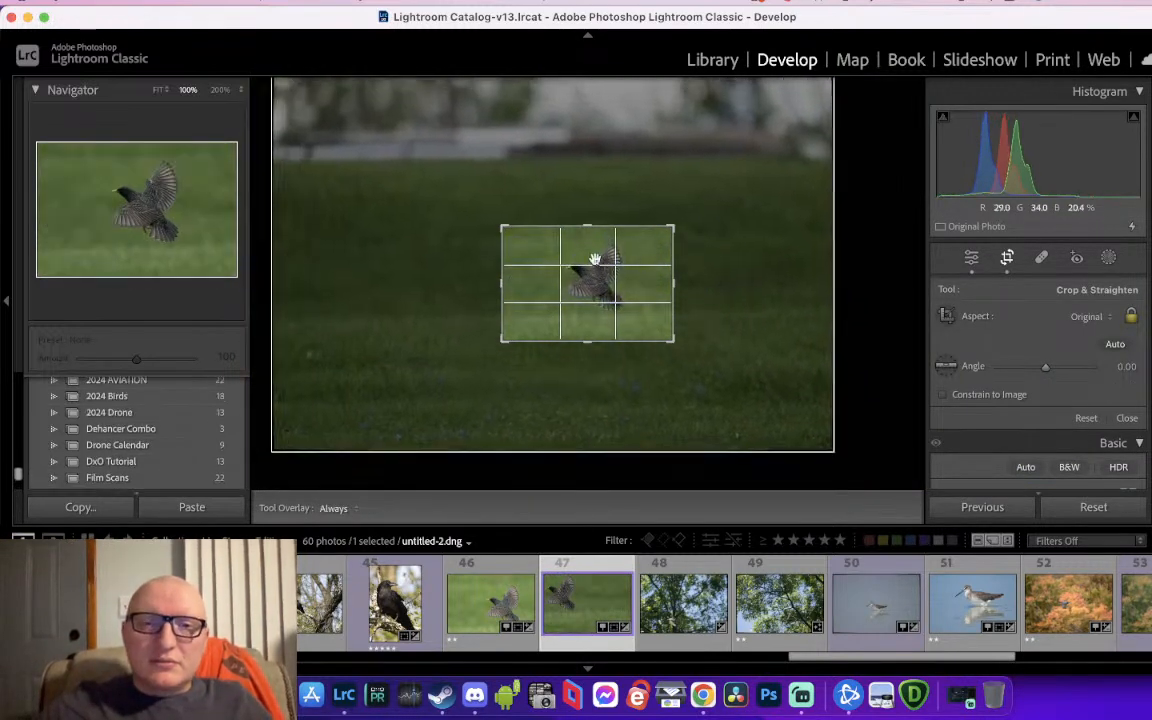
drag(501, 226, 542, 253)
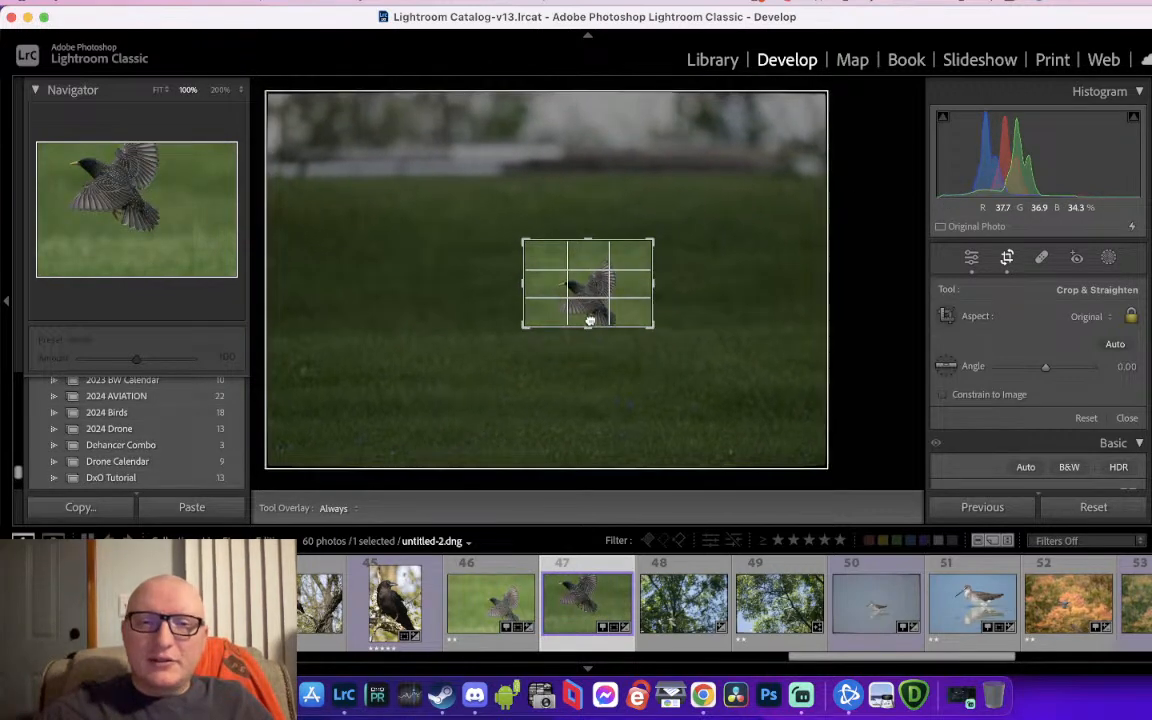
key(Return)
click(590, 303)
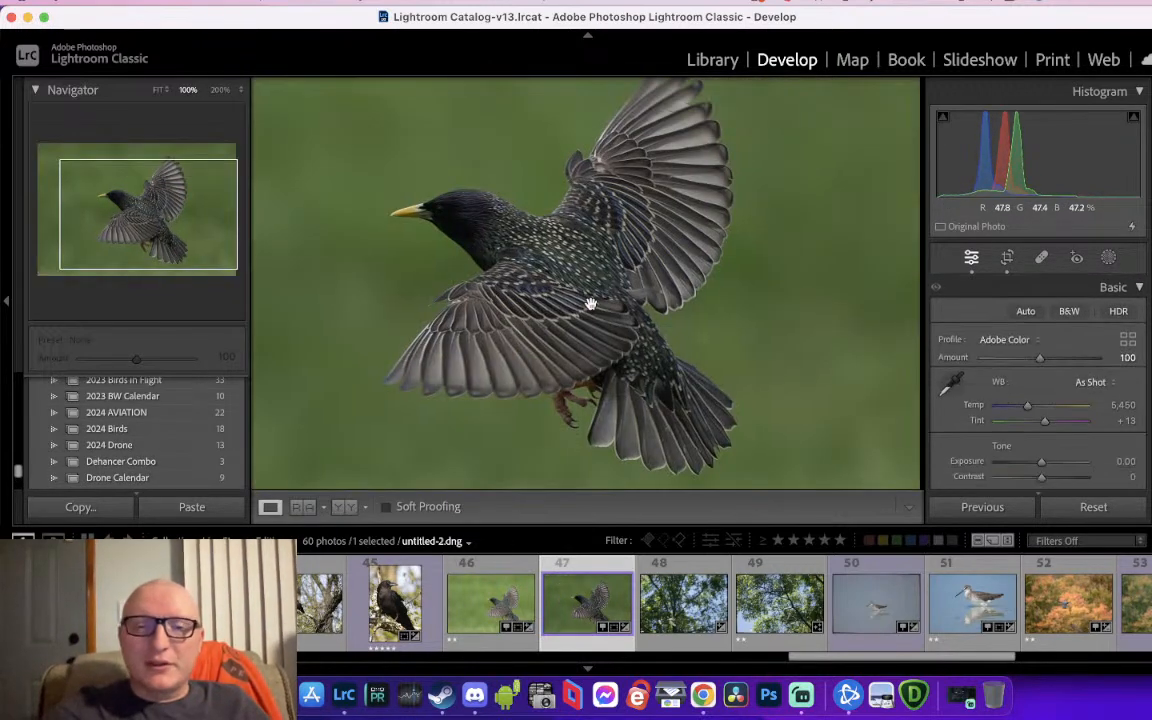
Mask the starling with Select Subject and set the mask's Exposure to 0.19, Contrast to 10 and Shadows to 27
click(1108, 258)
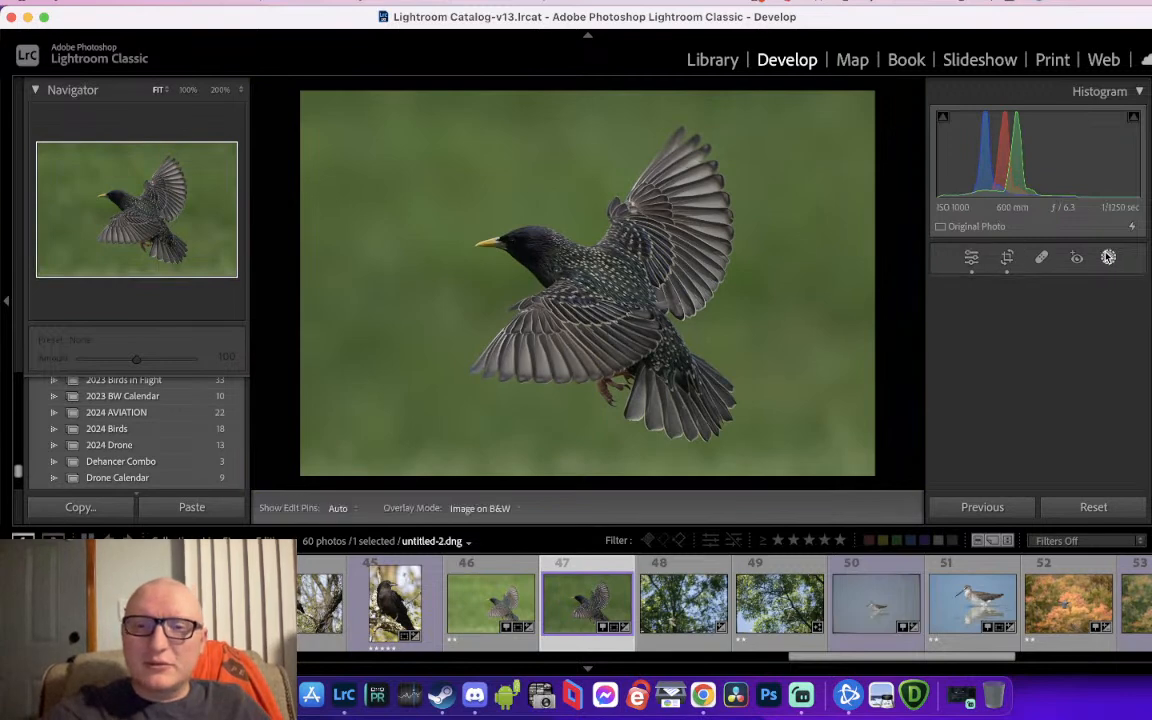
click(962, 318)
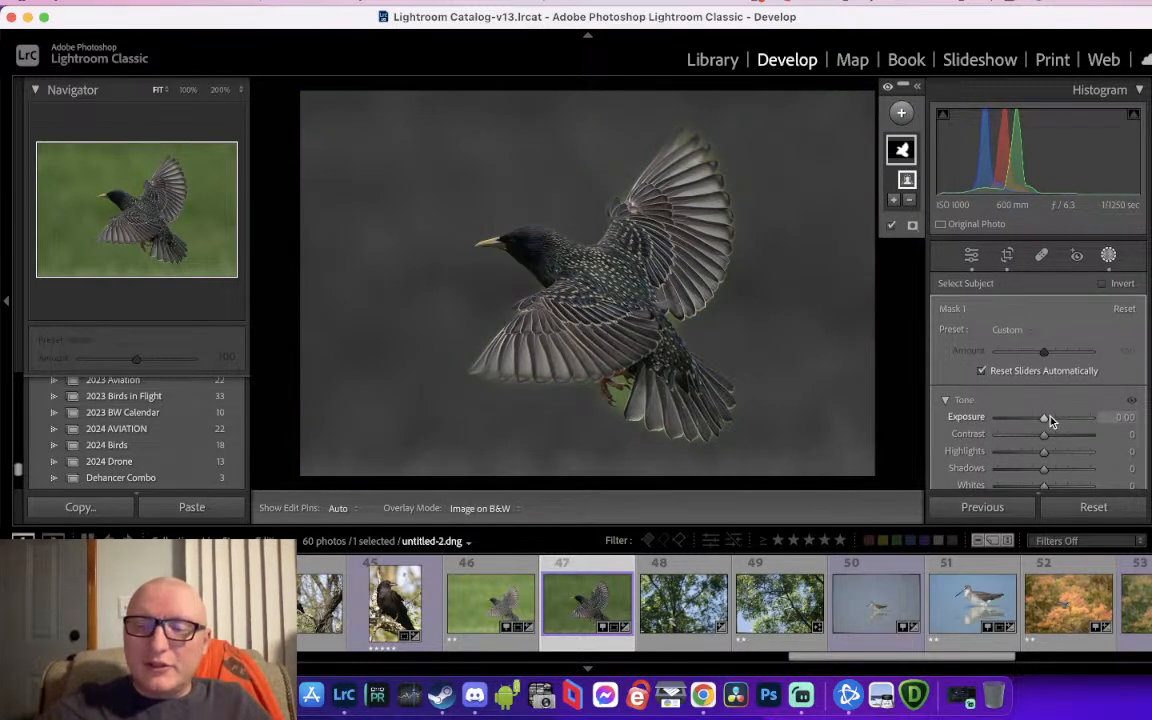
scroll(1046, 420, down, 2)
drag(1044, 398, 1057, 350)
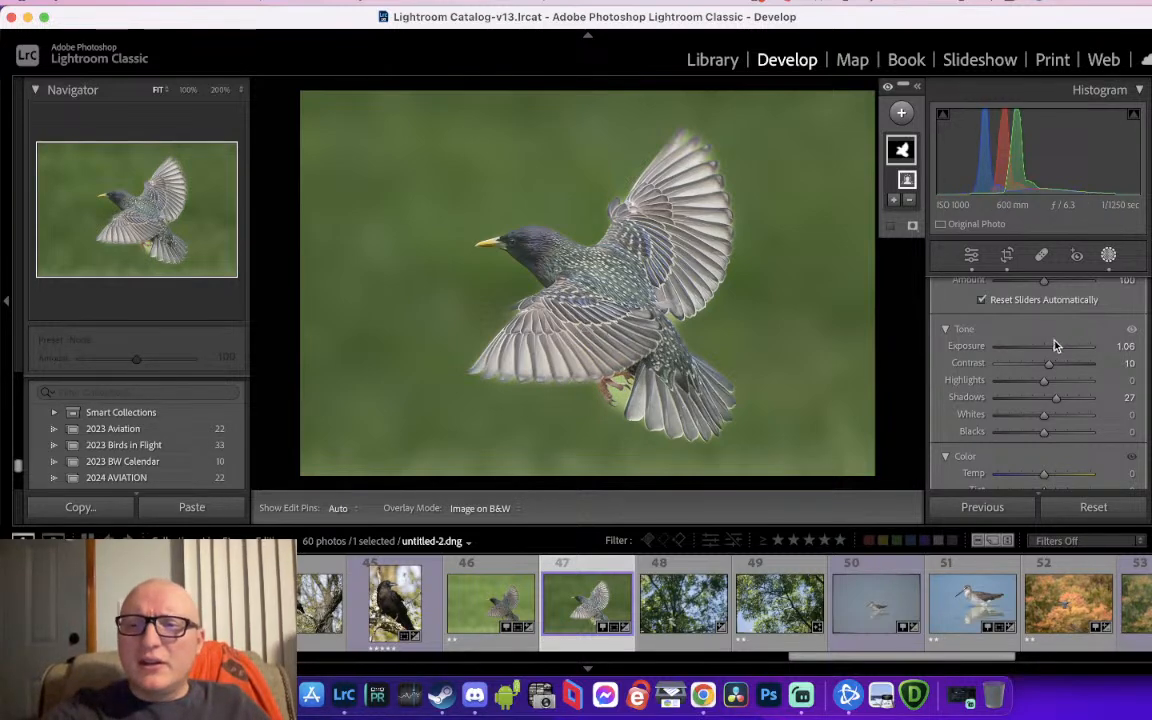
drag(1054, 343, 1044, 349)
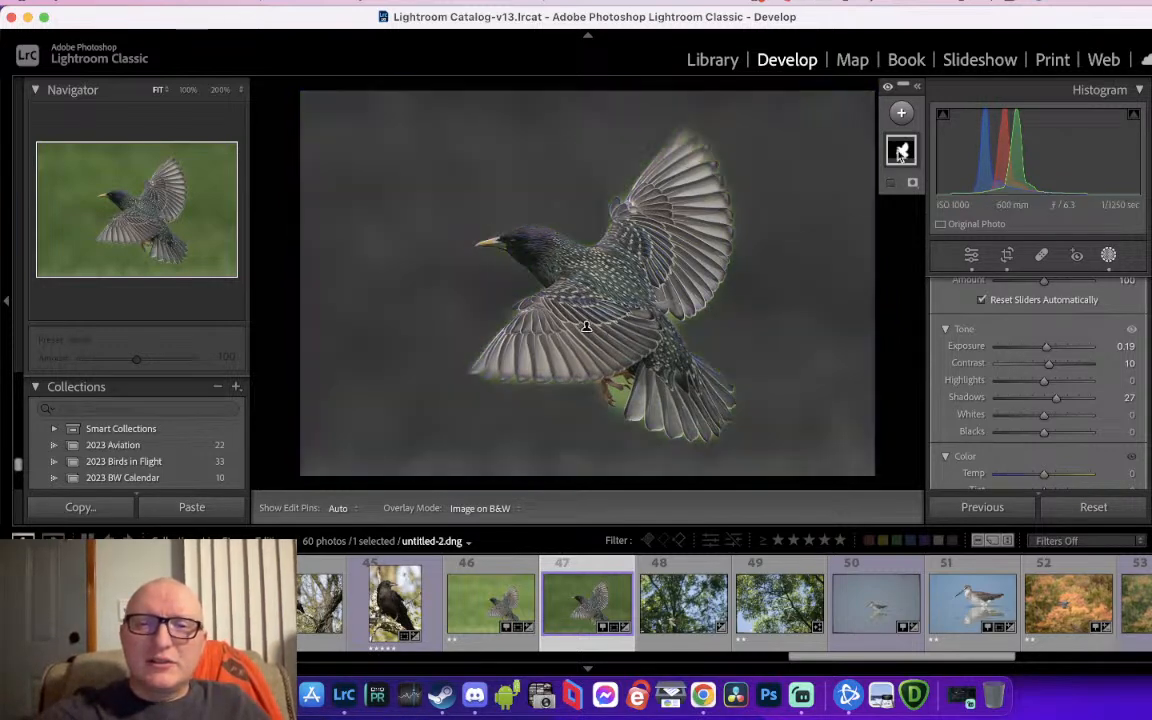
mouse_move(900, 152)
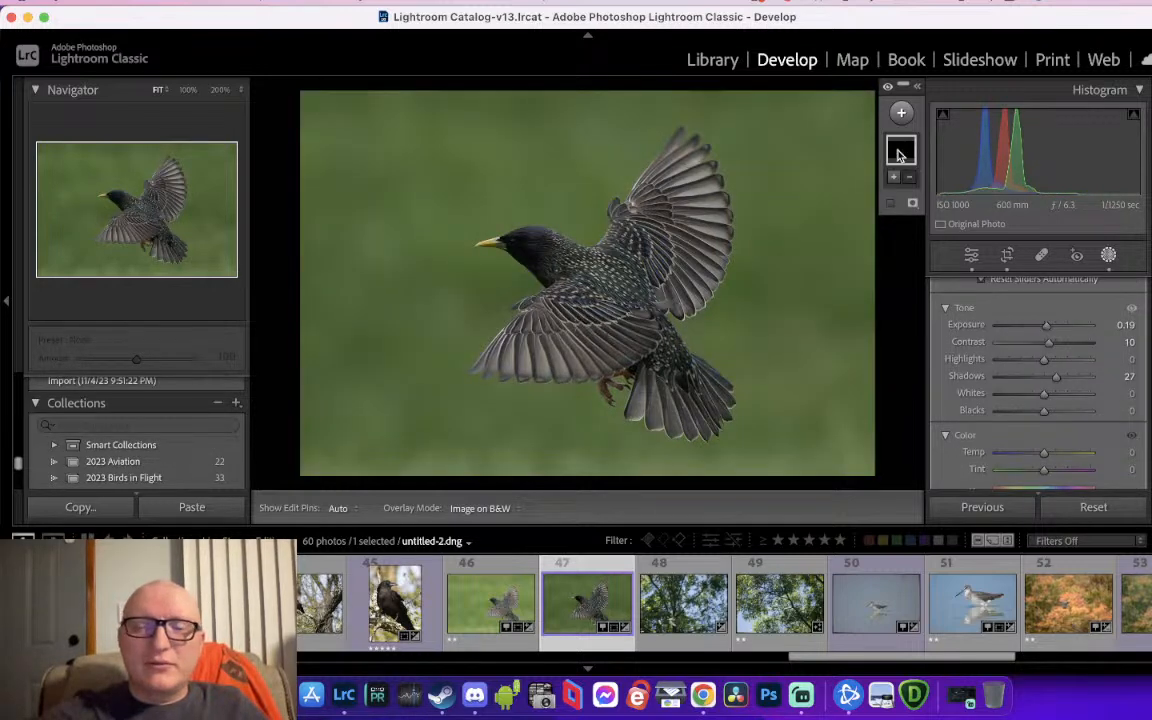
Brighten the whole starling photo by raising Exposure to +0.56 and lifting the Highlights and Shadows
drag(1029, 170, 1091, 151)
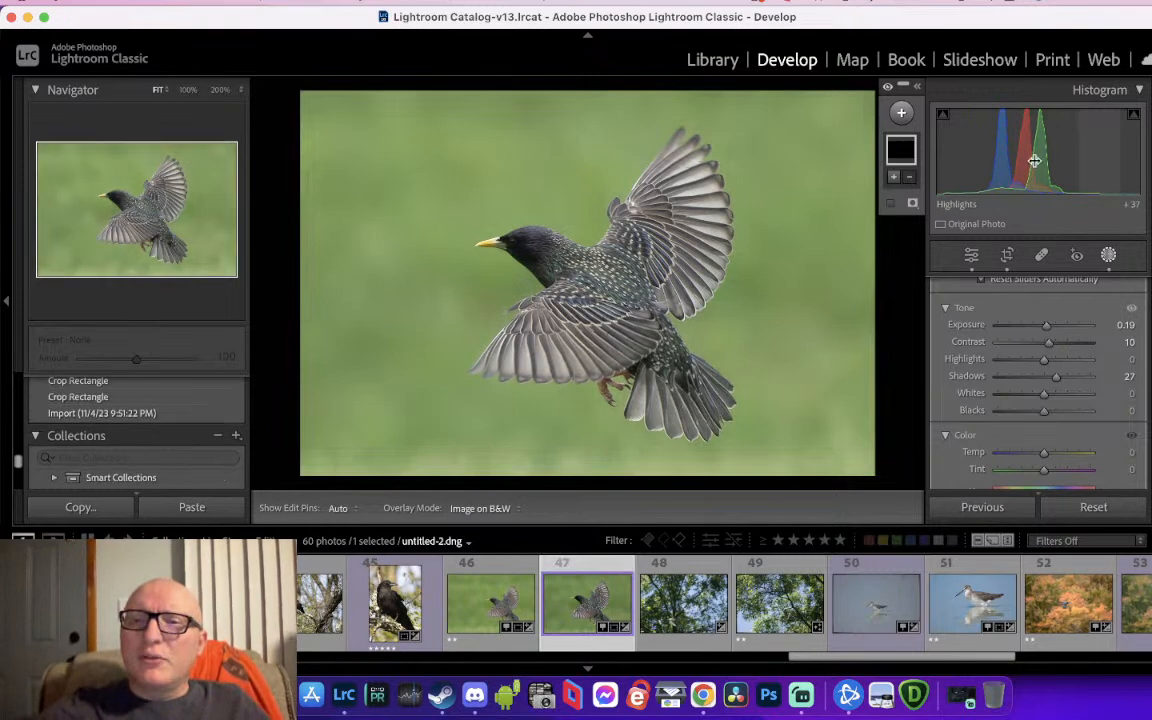
drag(970, 162, 995, 161)
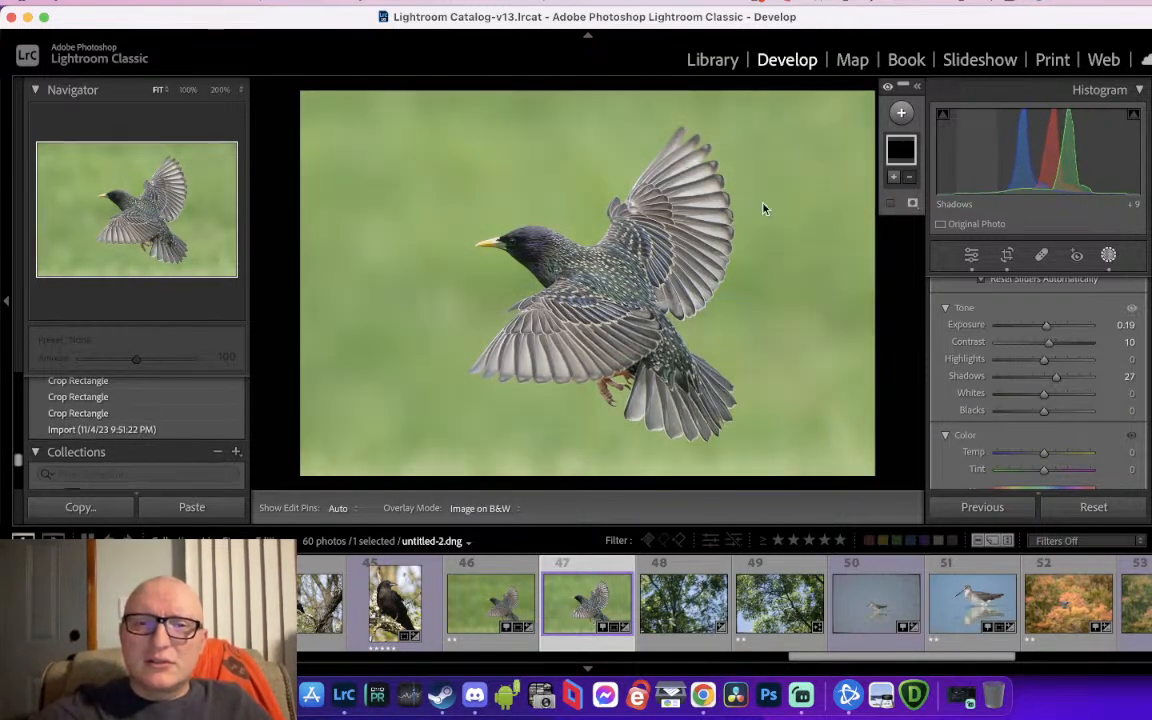
Inspect the brightened starling at 100% and review its crop area against the full frame
click(188, 89)
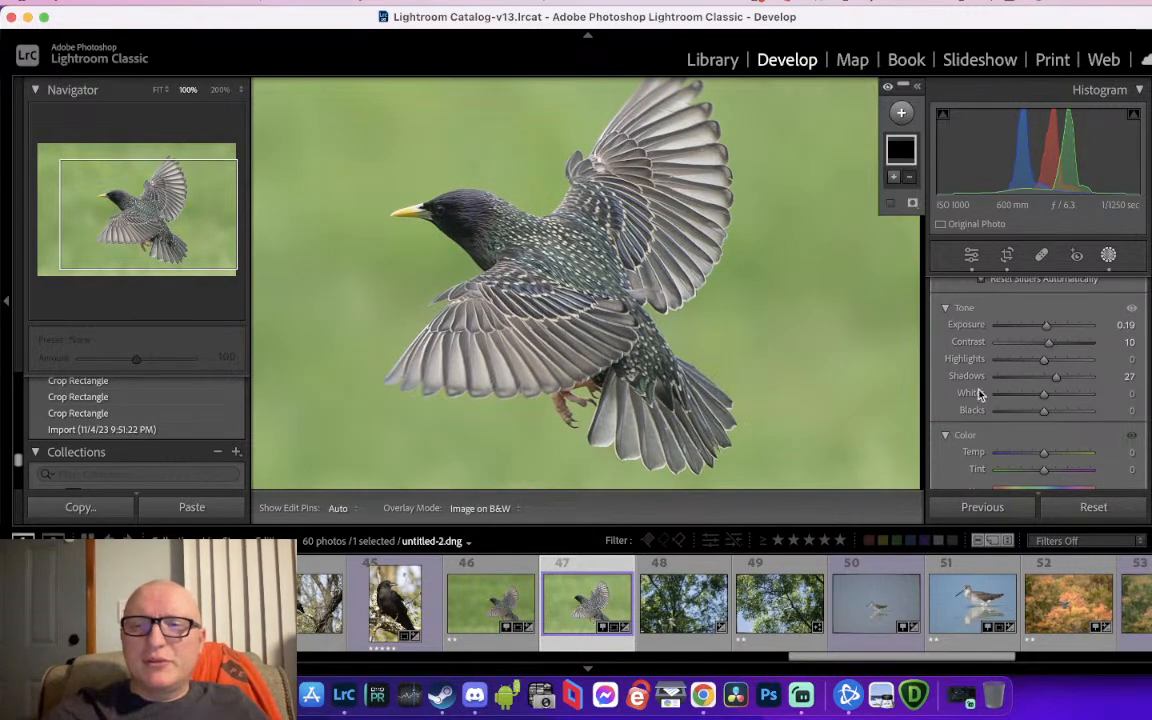
click(1007, 254)
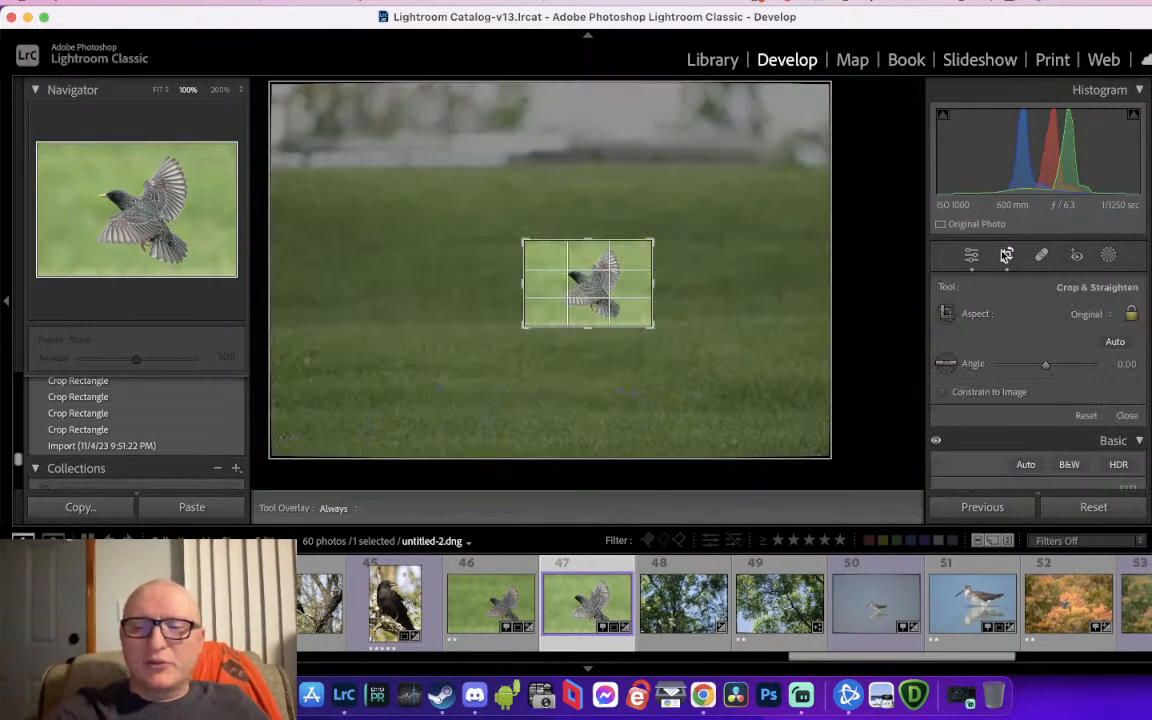
click(1007, 254)
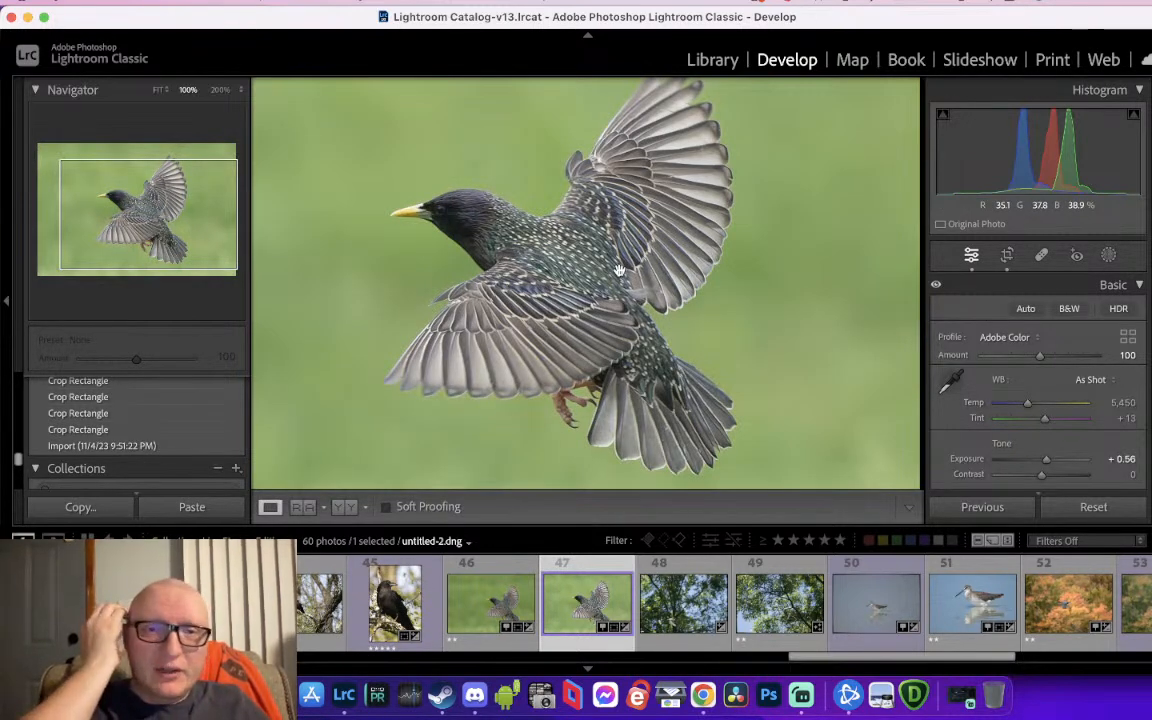
Compare the kingfisher photos untitled-3.dng and untitled.dng at 100%, examining the bird and its fish
click(688, 610)
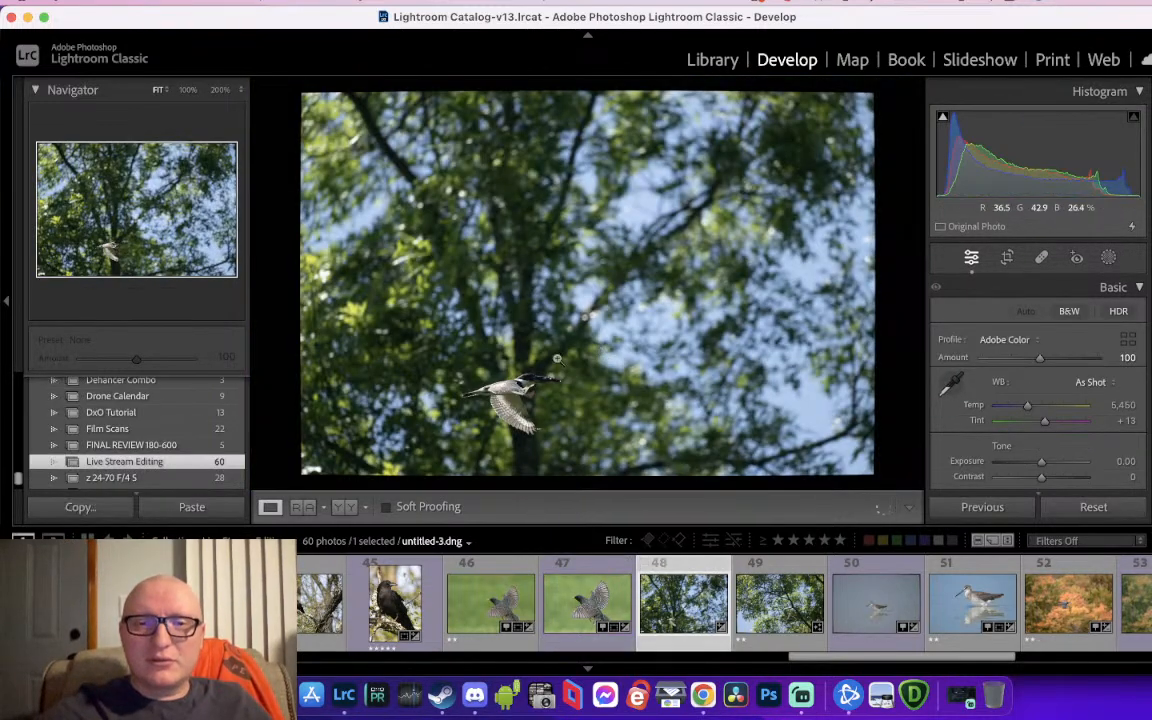
click(557, 358)
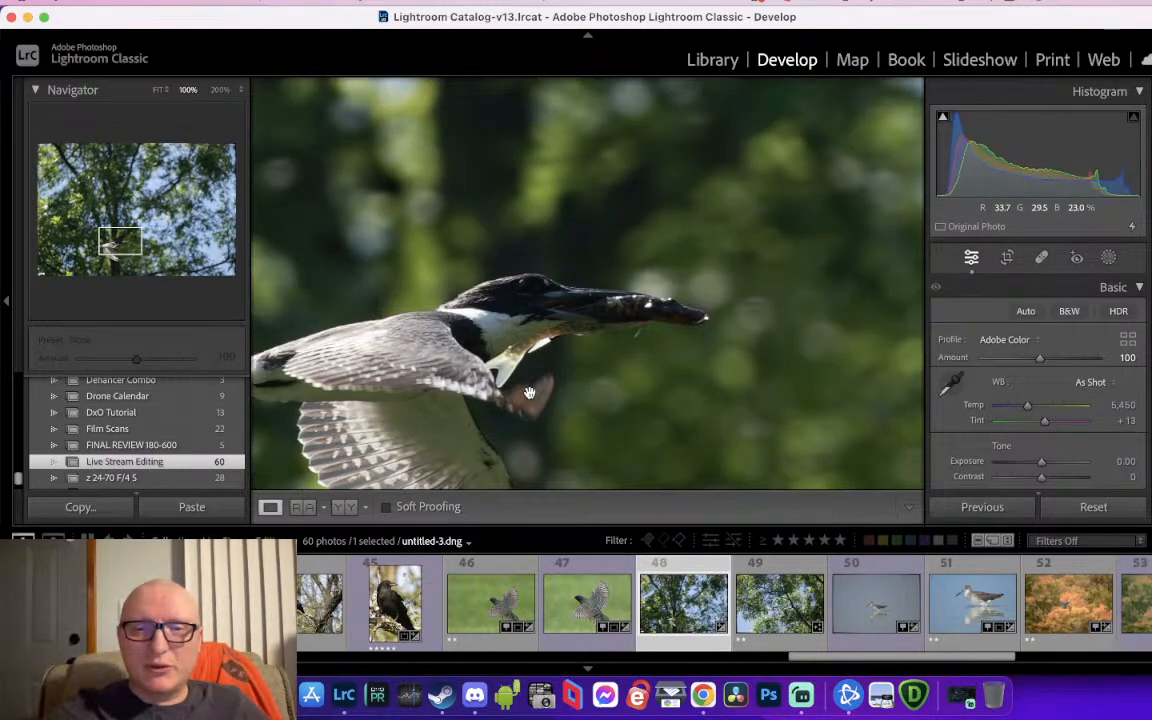
key(Right)
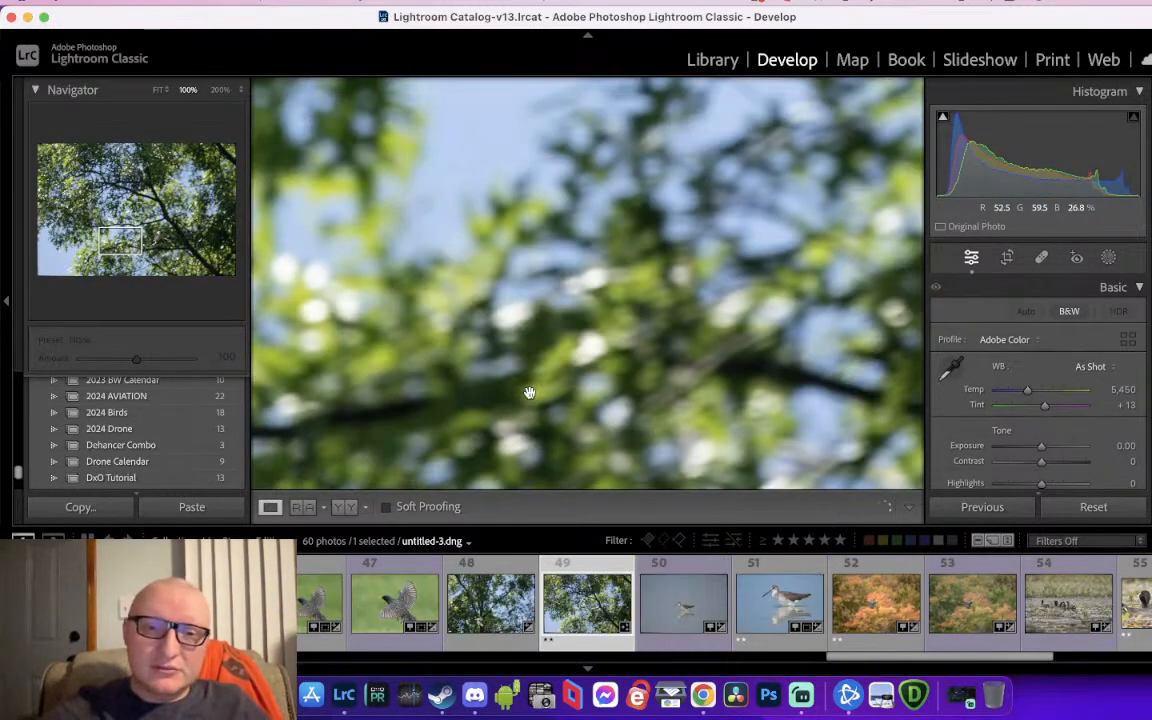
click(529, 392)
click(685, 361)
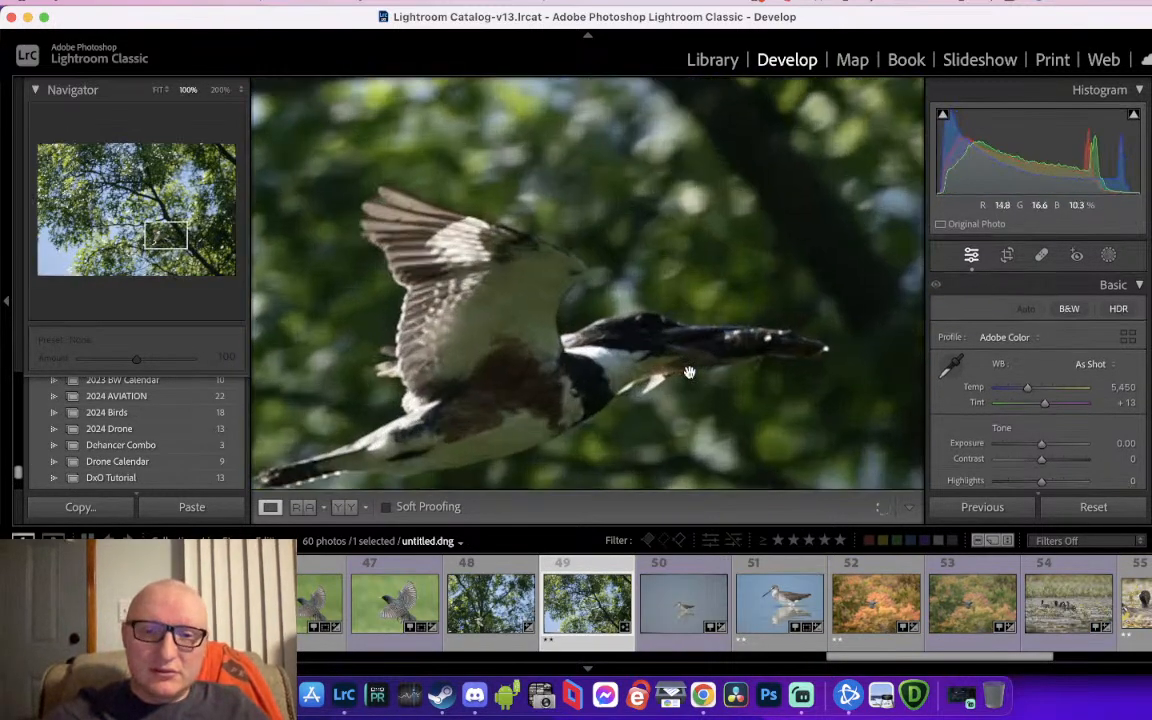
key(Left)
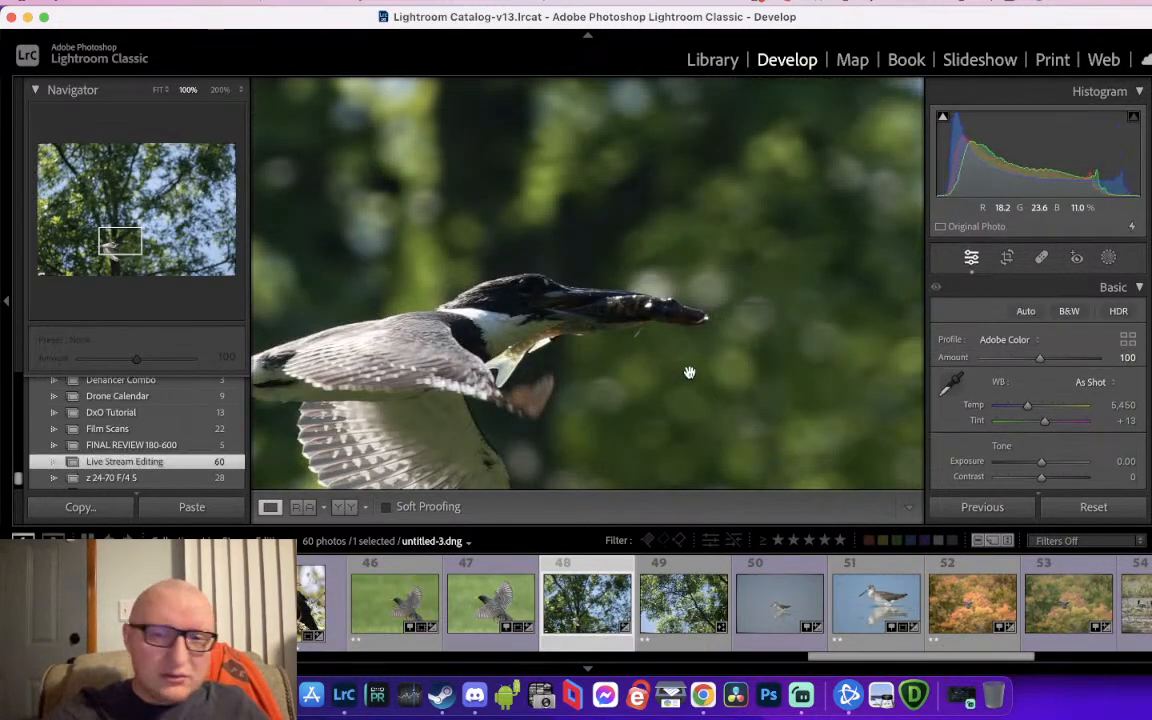
drag(680, 386, 724, 309)
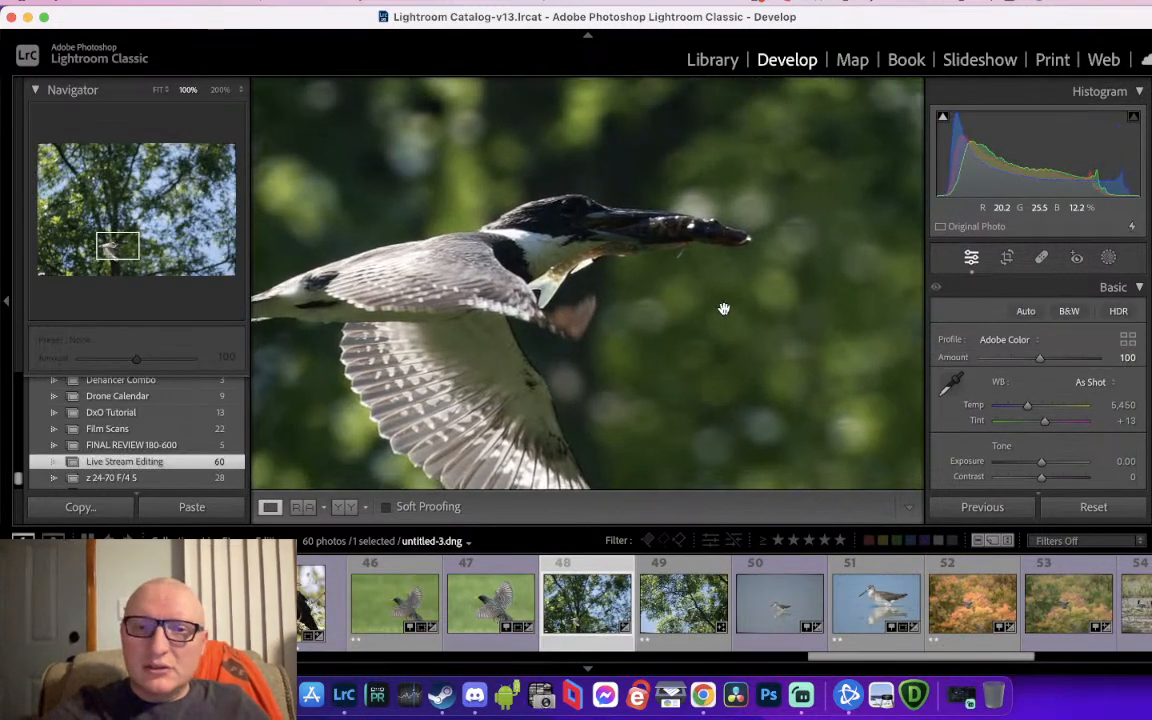
Mask the kingfisher in untitled-3.dng with Select Subject and set the mask's Exposure to 0.68 and Shadows to 24
click(1109, 258)
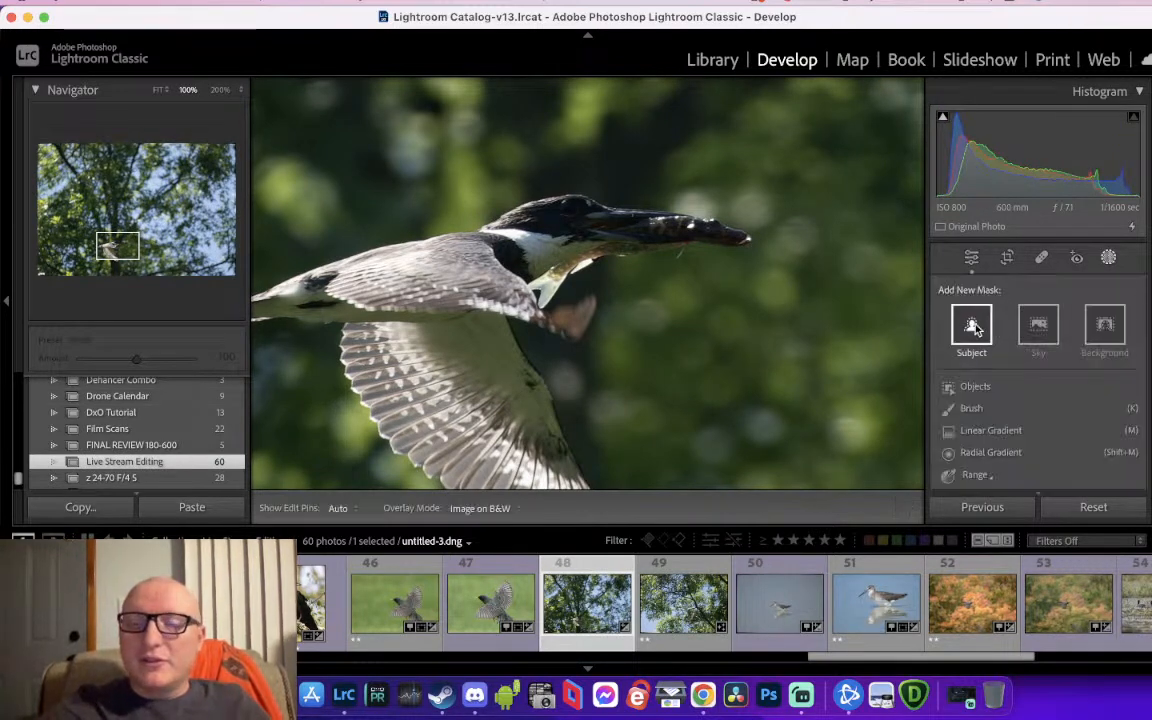
click(972, 326)
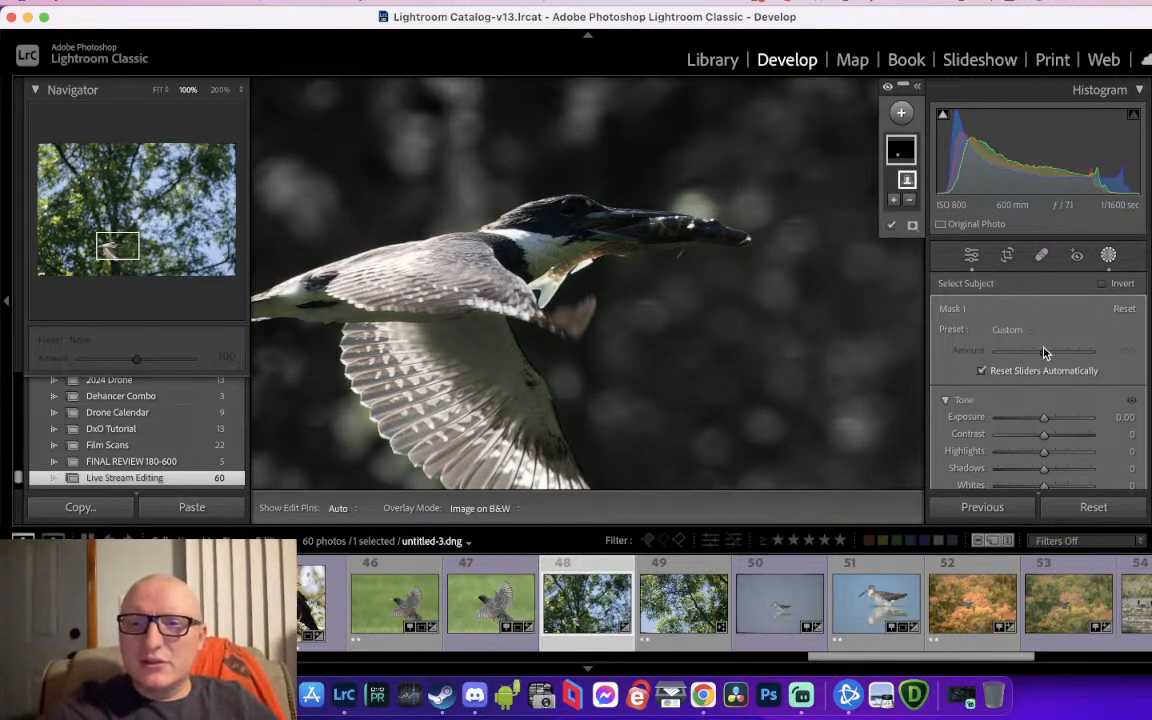
scroll(1034, 405, down, 1)
drag(1044, 373, 1052, 375)
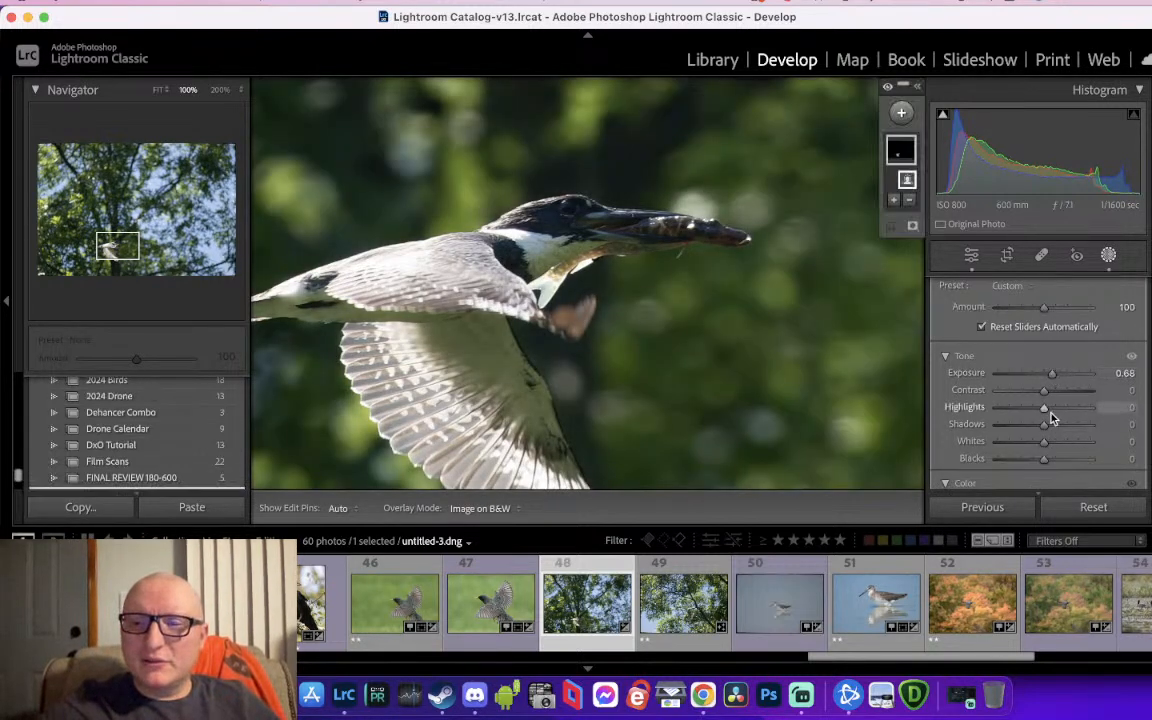
mouse_move(1047, 428)
mouse_down()
mouse_move(1032, 431)
mouse_move(1068, 429)
mouse_move(1056, 429)
mouse_up()
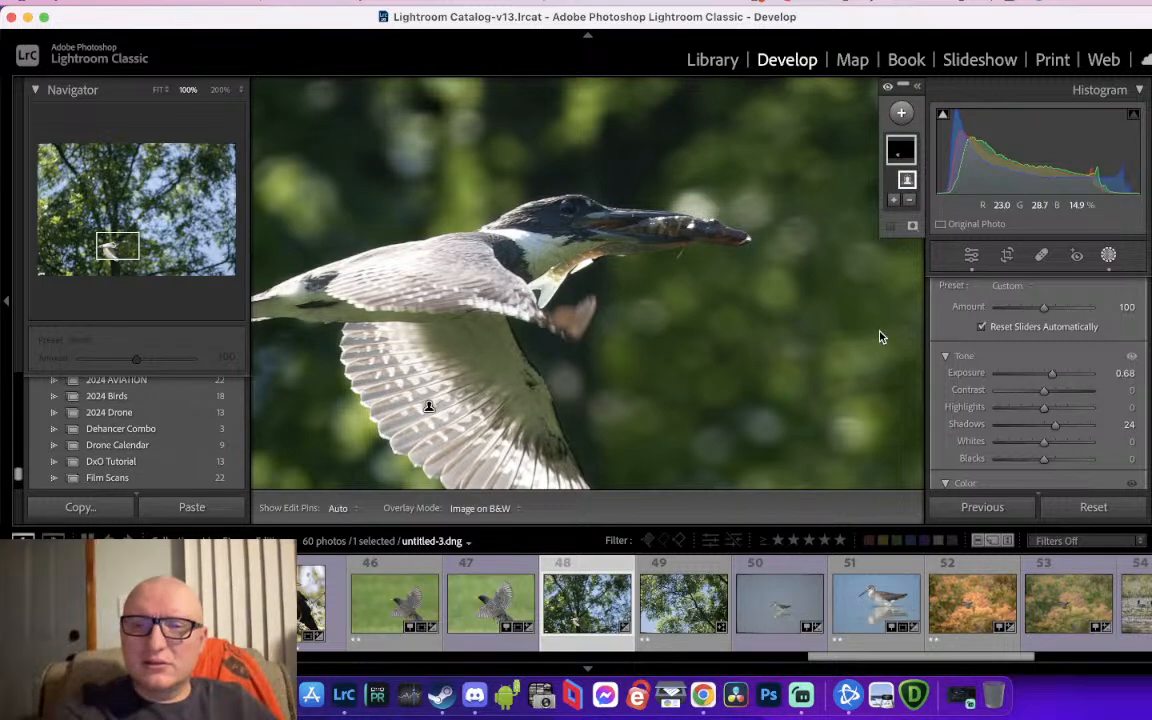
key(Escape)
Crop untitled-3.dng tightly around the flying kingfisher at the original aspect ratio, keeping the whole bird in the frame
click(1007, 256)
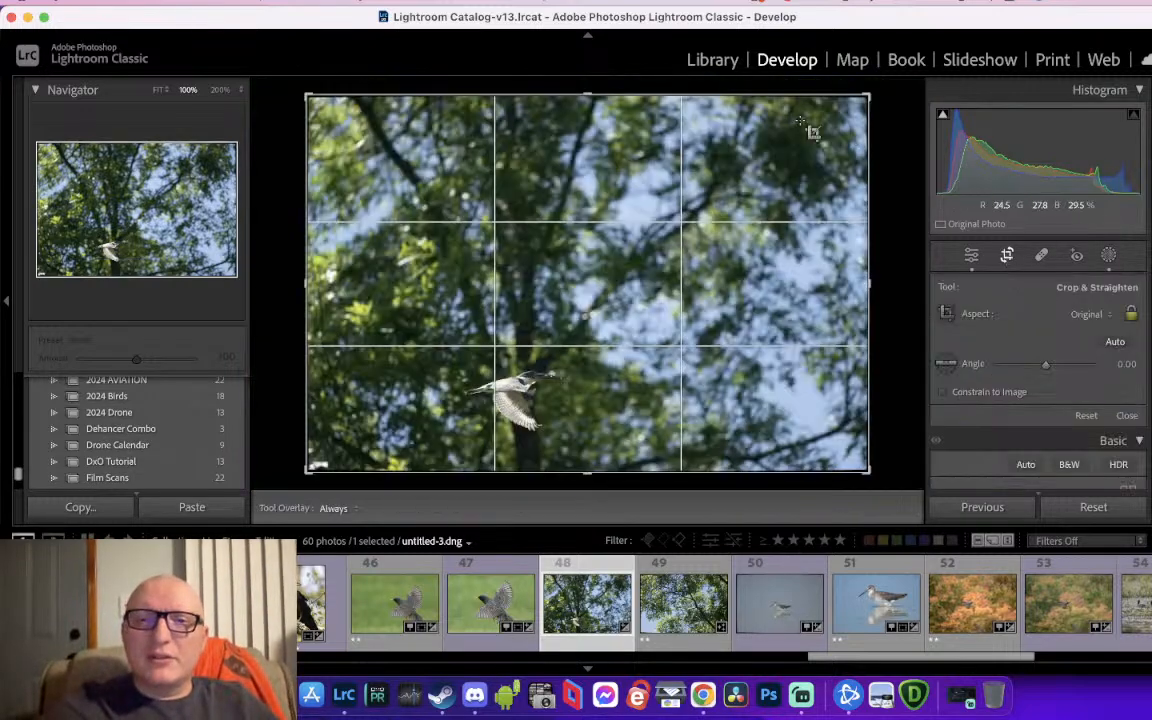
drag(862, 95, 465, 291)
key(Return)
Warm the cropped kingfisher photo to a Temp of 6,395 and slightly lower its Highlights
click(653, 200)
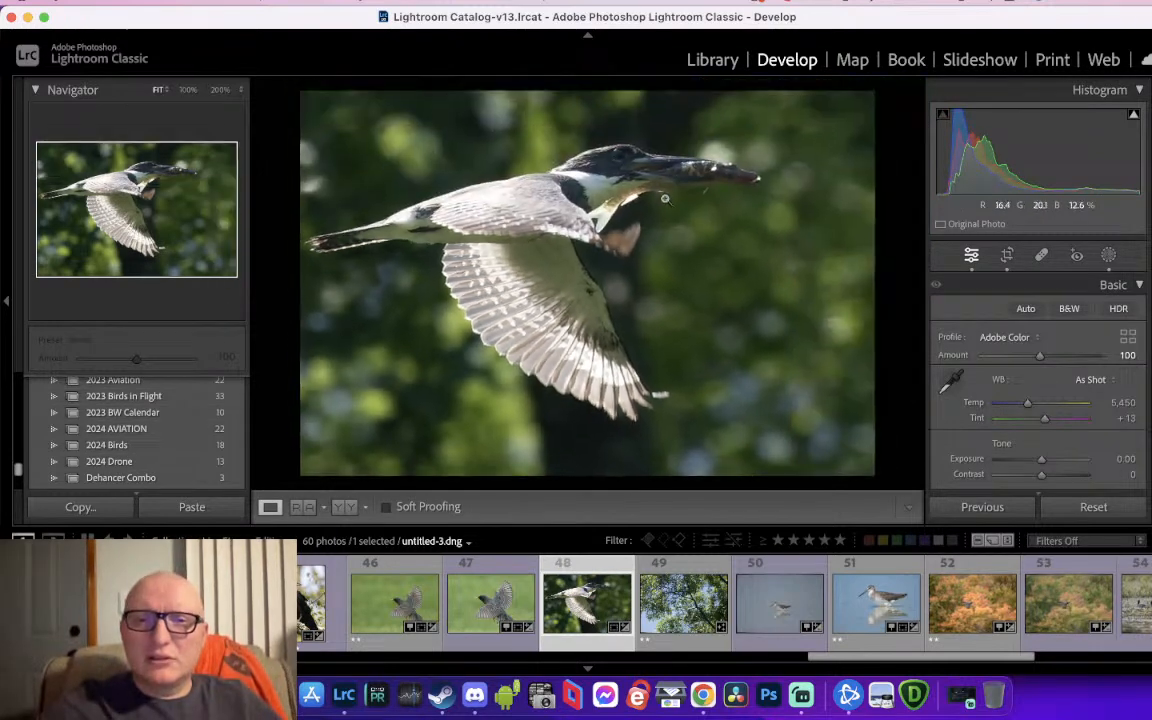
click(715, 180)
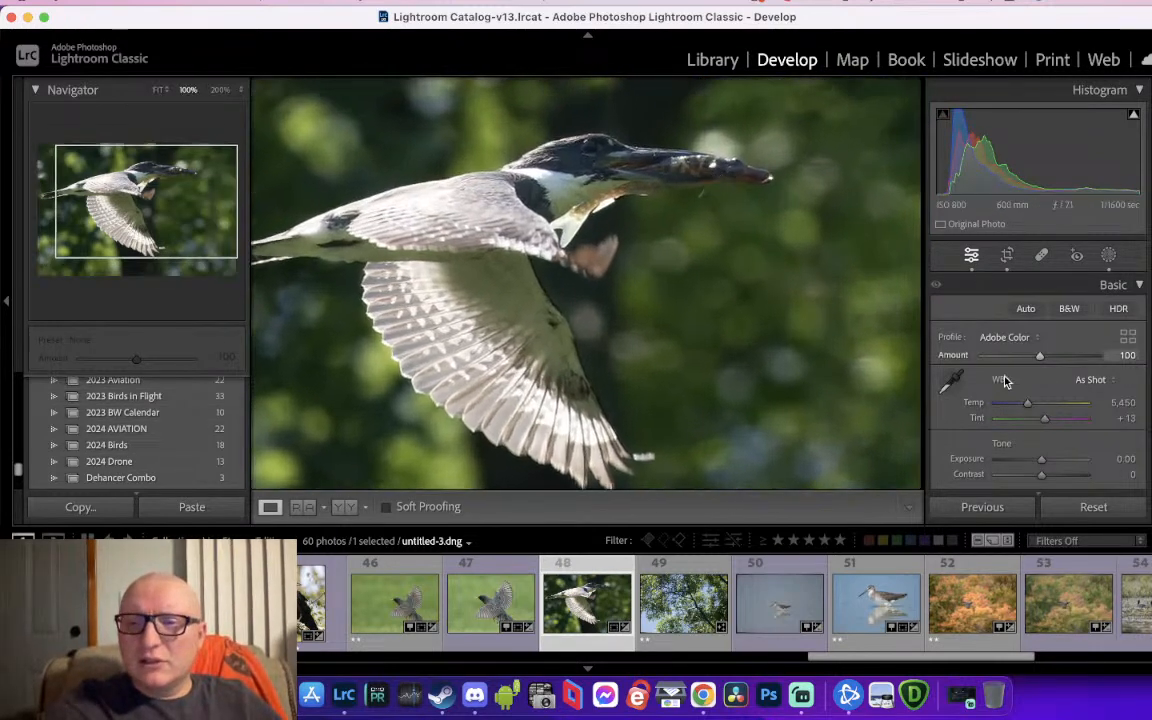
drag(1030, 410, 1039, 404)
scroll(1037, 408, down, 3)
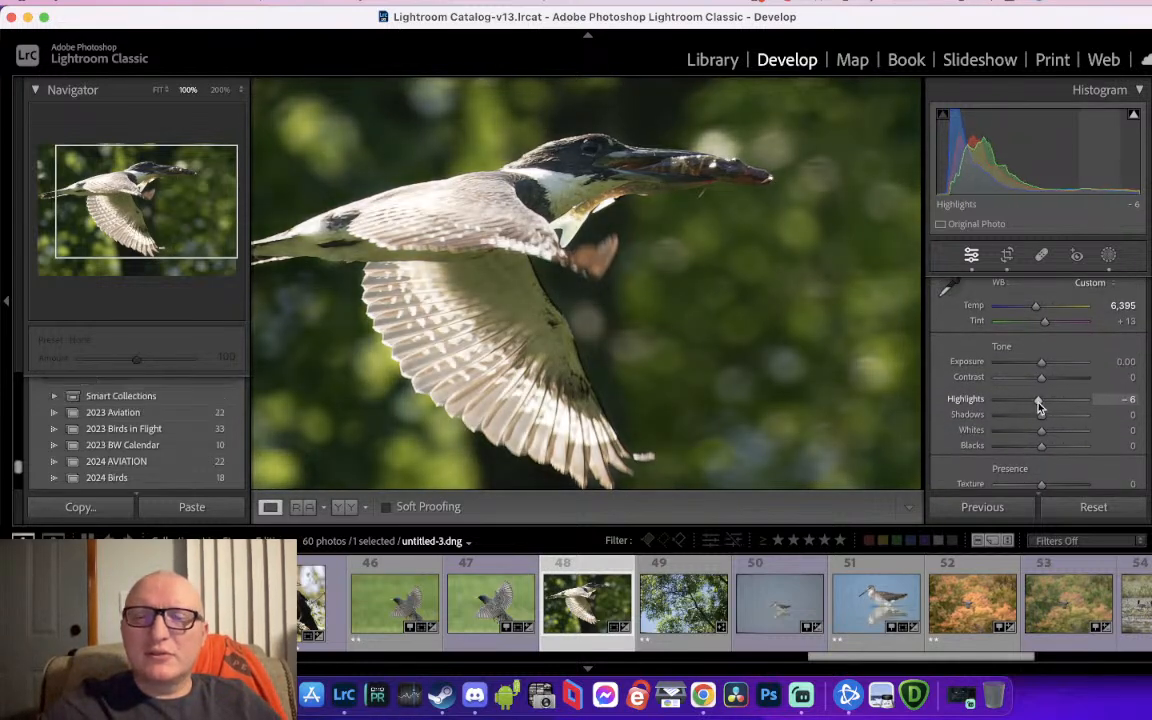
Inspect the raised-wing kingfisher in untitled.dng at 100% against the full frame
click(700, 605)
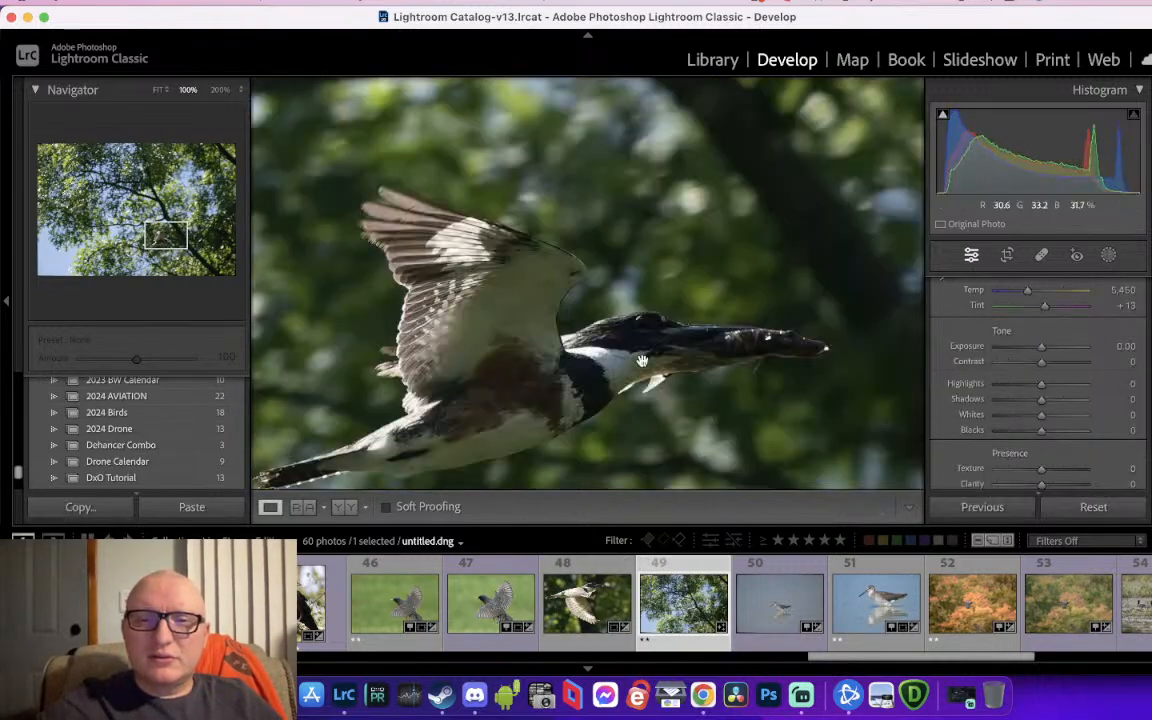
click(642, 361)
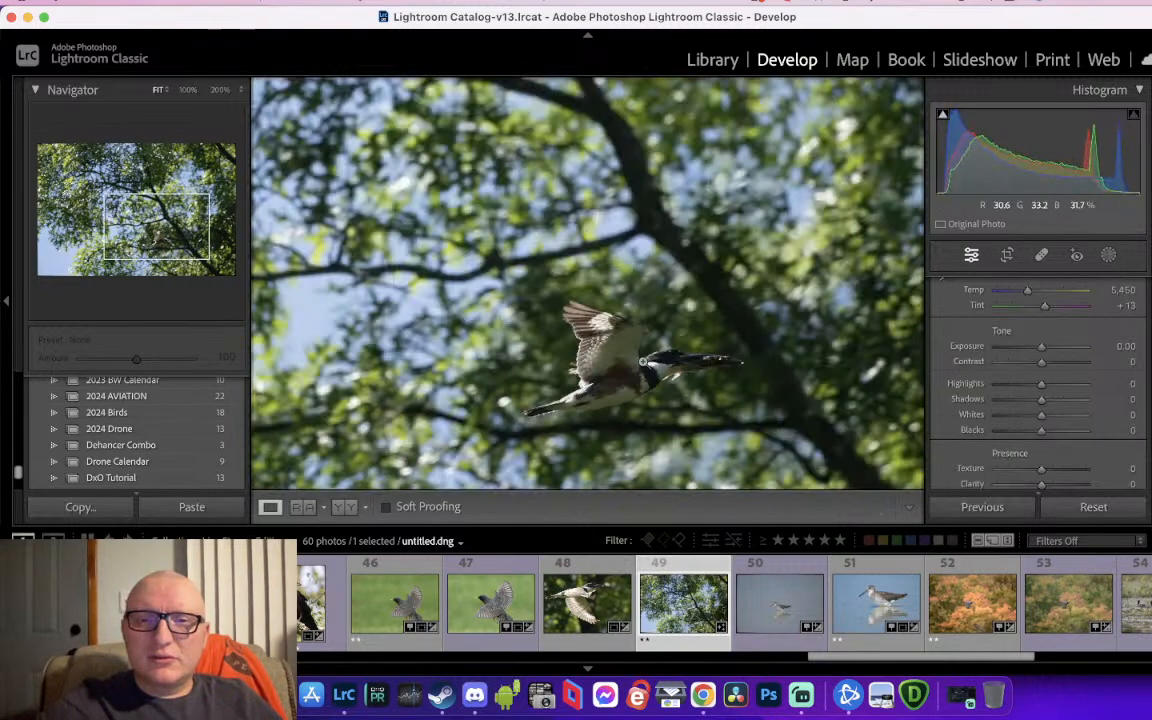
click(692, 369)
drag(654, 406, 678, 310)
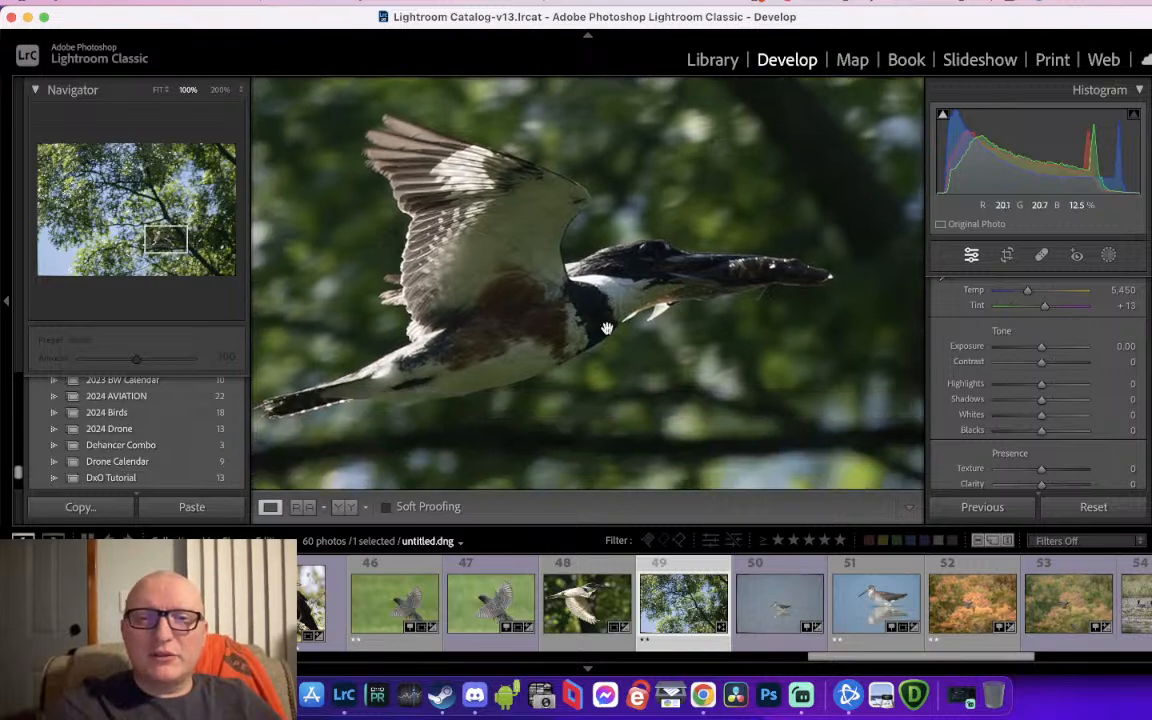
Switch to Chrome, load flickr.com in a new tab and open your own albums page
click(703, 695)
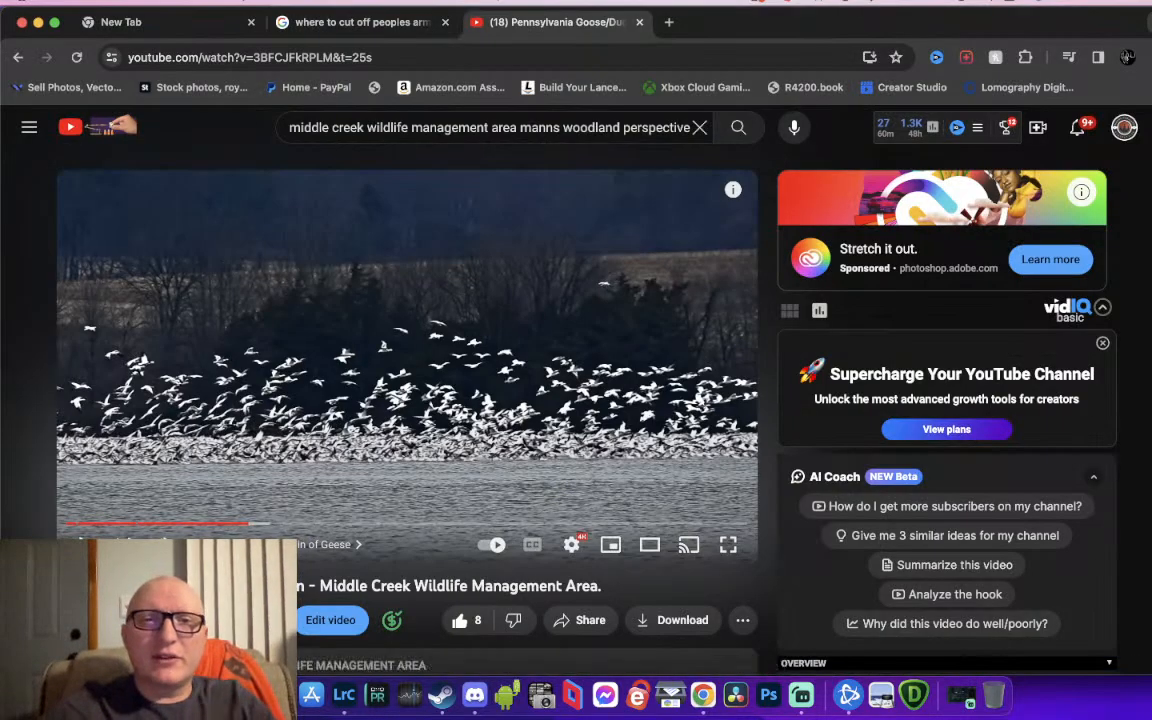
click(672, 22)
text(flickr.com)
key(Return)
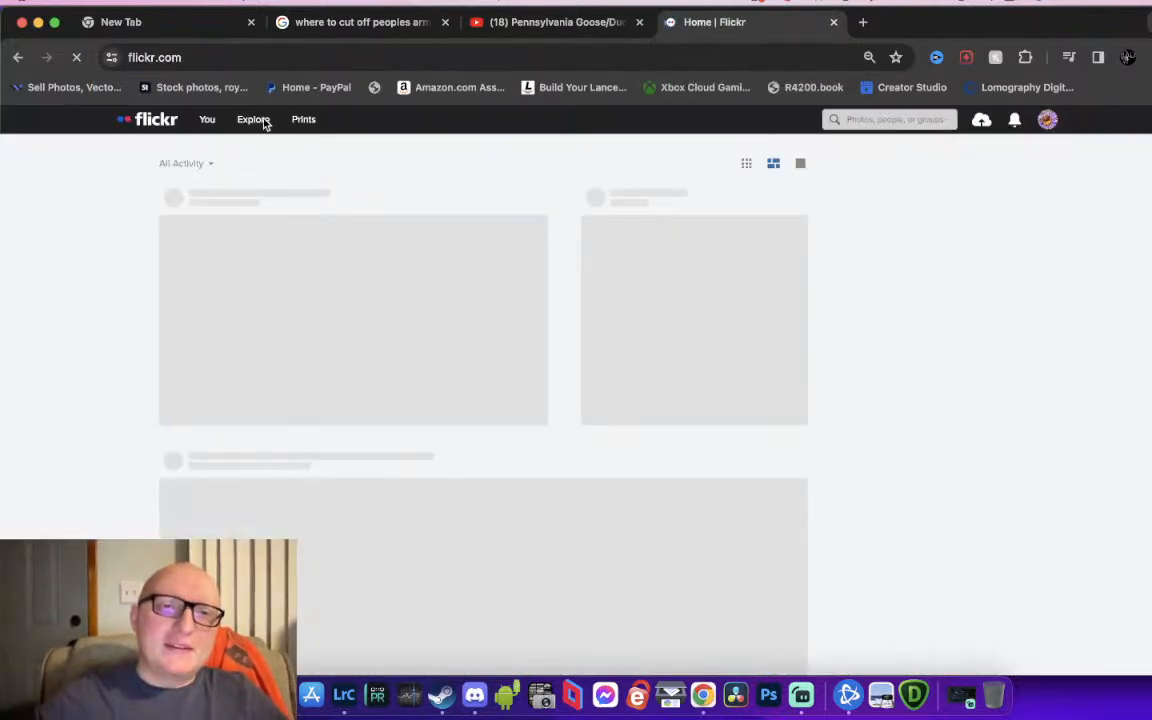
mouse_move(213, 128)
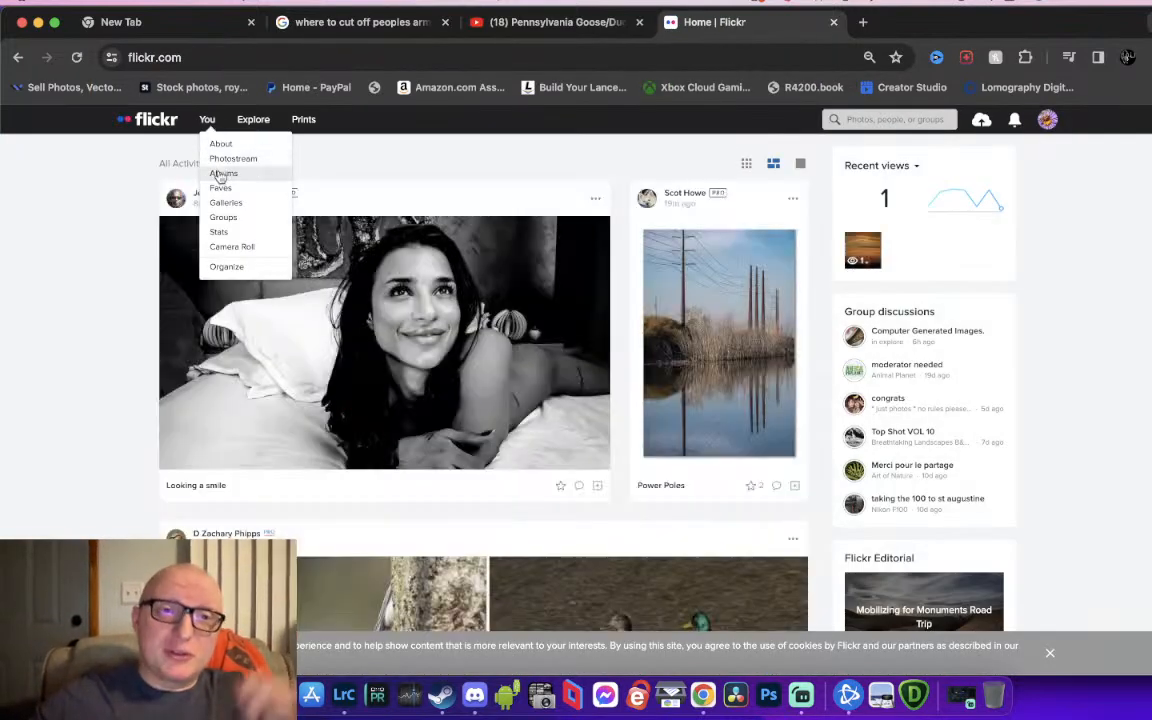
click(222, 174)
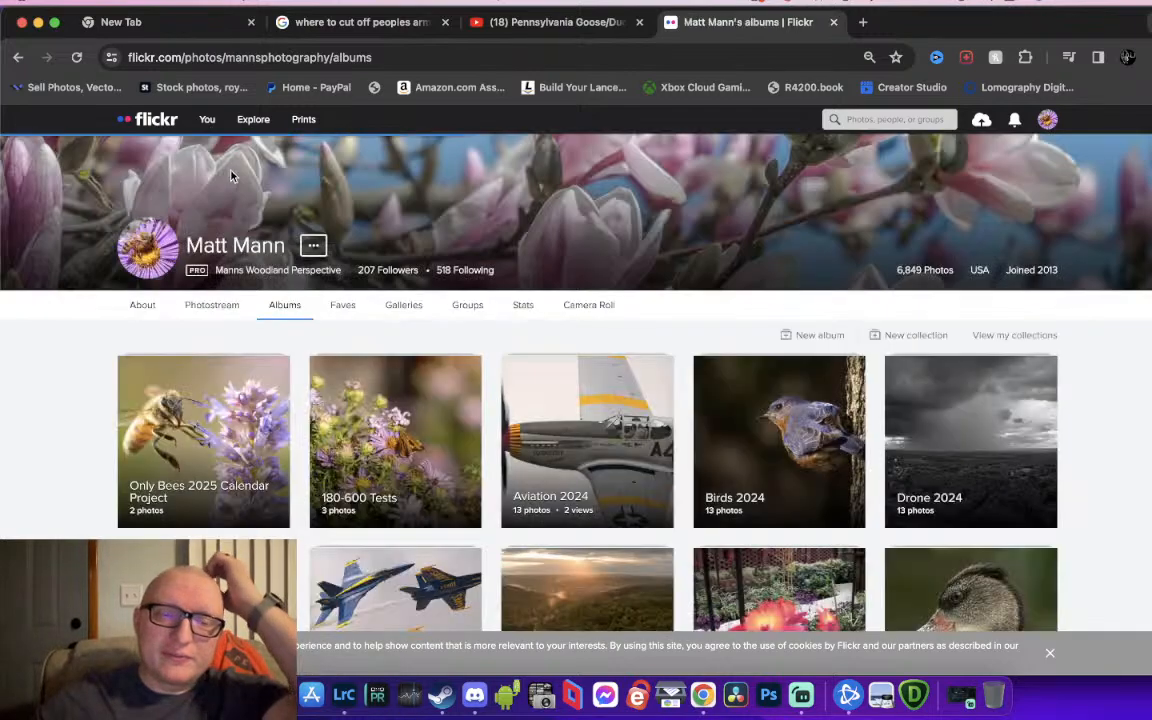
Find the 2023 Birds in Flight album and view its published kingfisher photo enlarged
scroll(271, 195, down, 3)
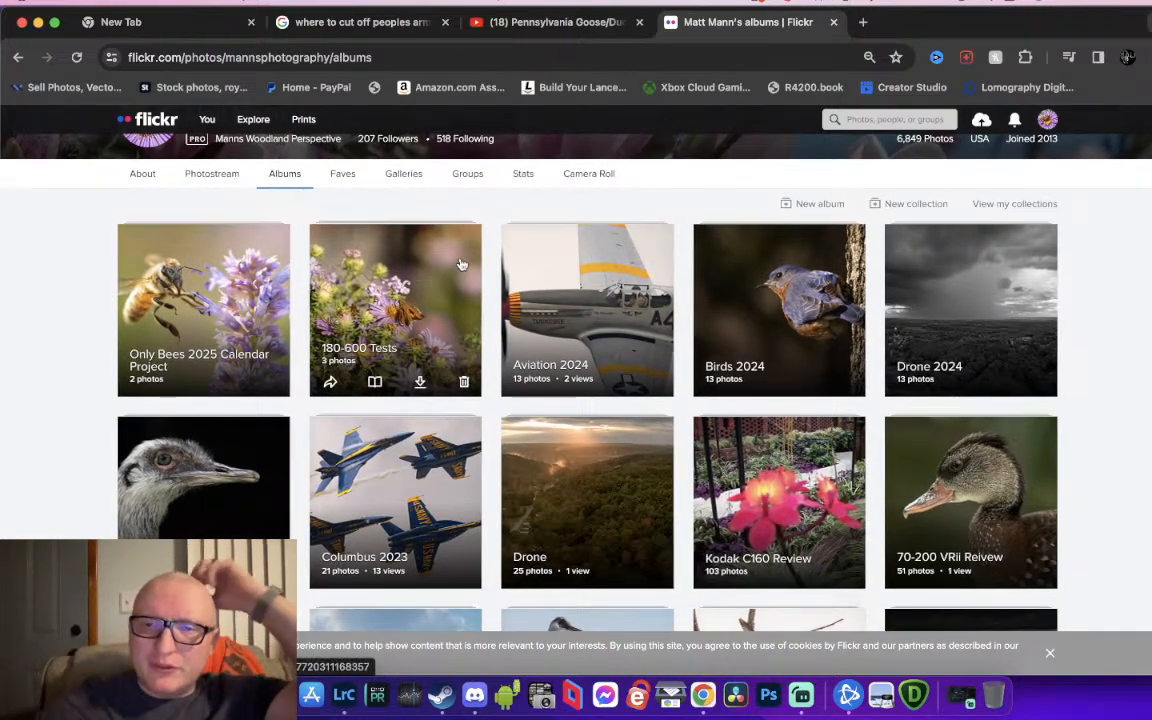
scroll(462, 263, down, 3)
scroll(462, 263, down, 1)
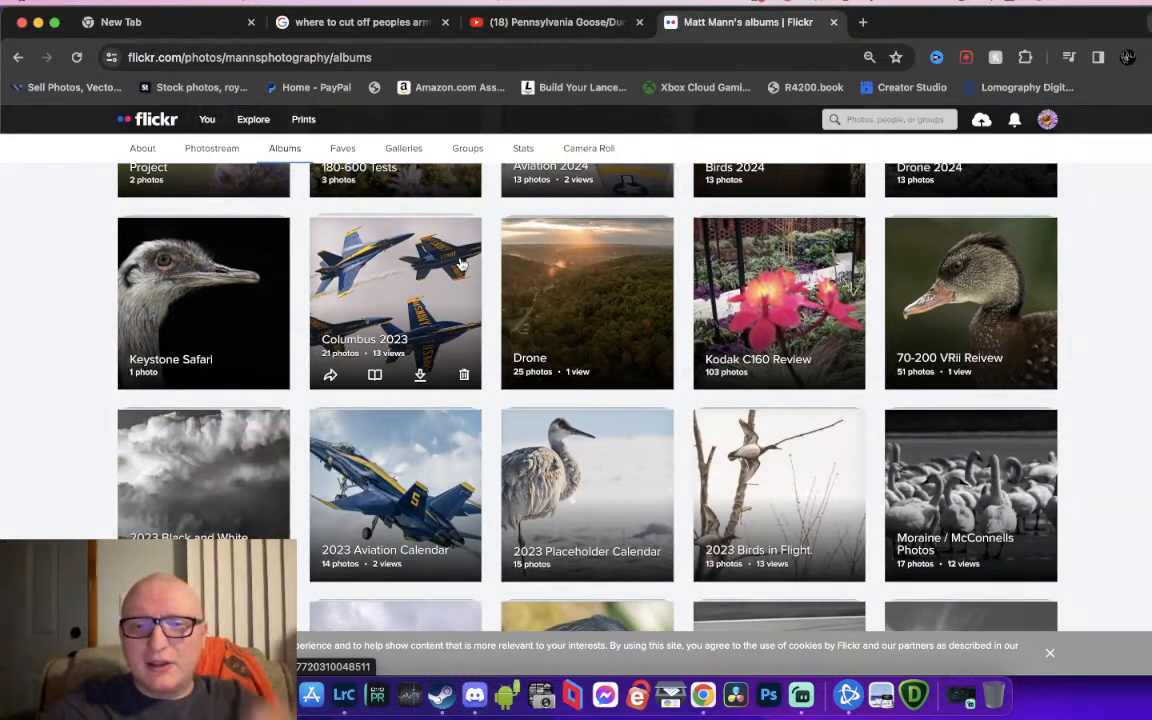
scroll(332, 414, down, 4)
scroll(332, 414, down, 1)
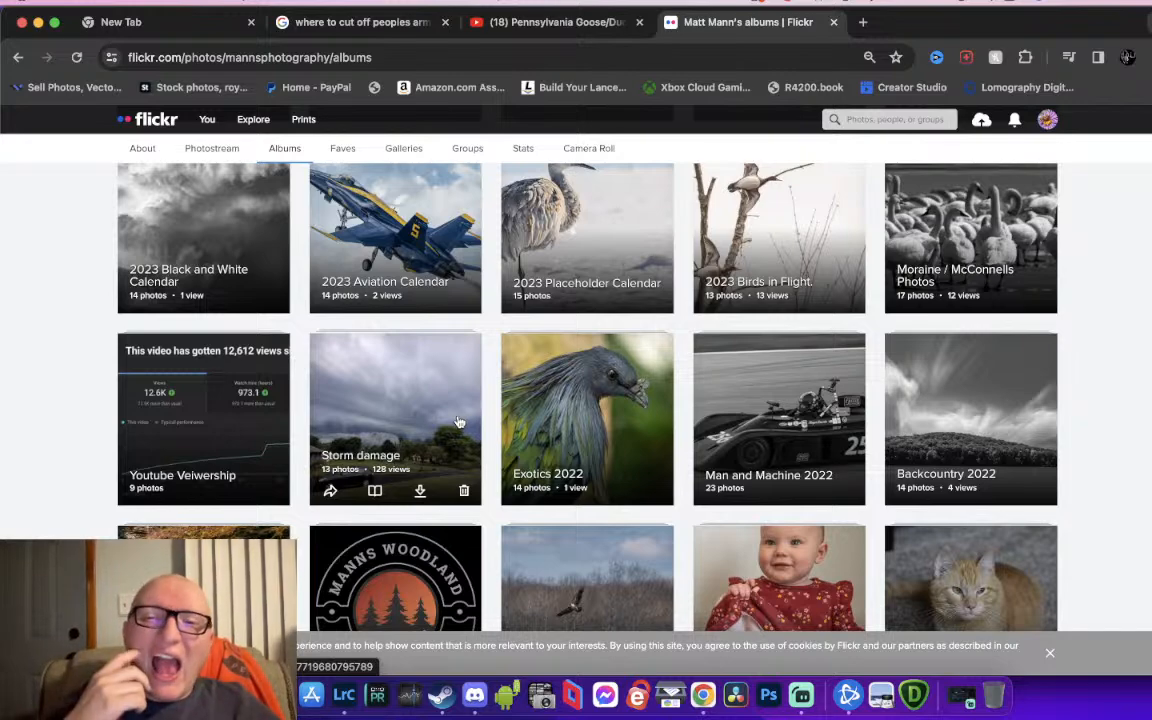
click(722, 235)
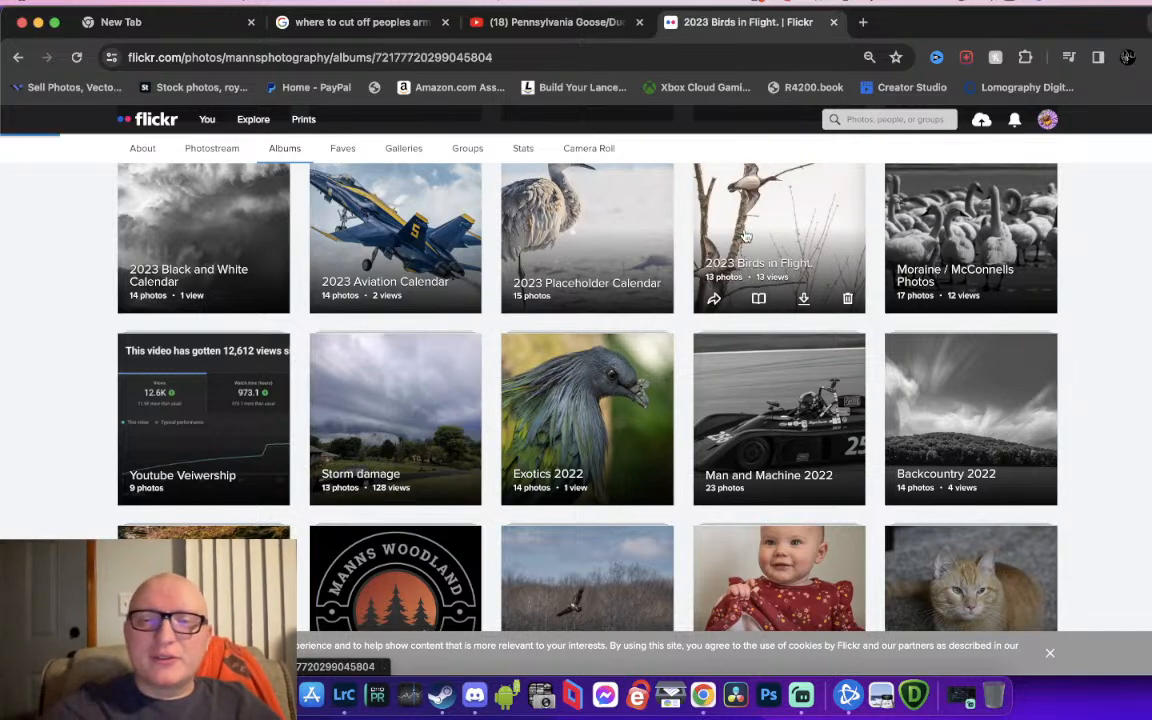
scroll(615, 371, down, 4)
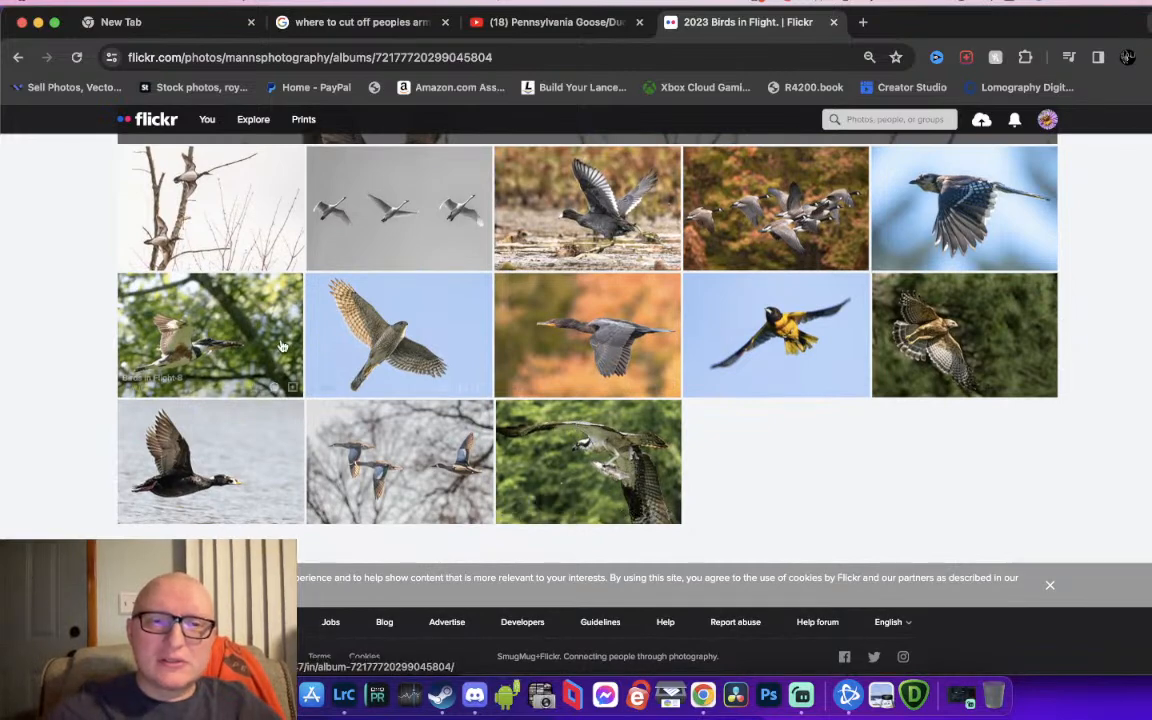
click(228, 322)
click(557, 420)
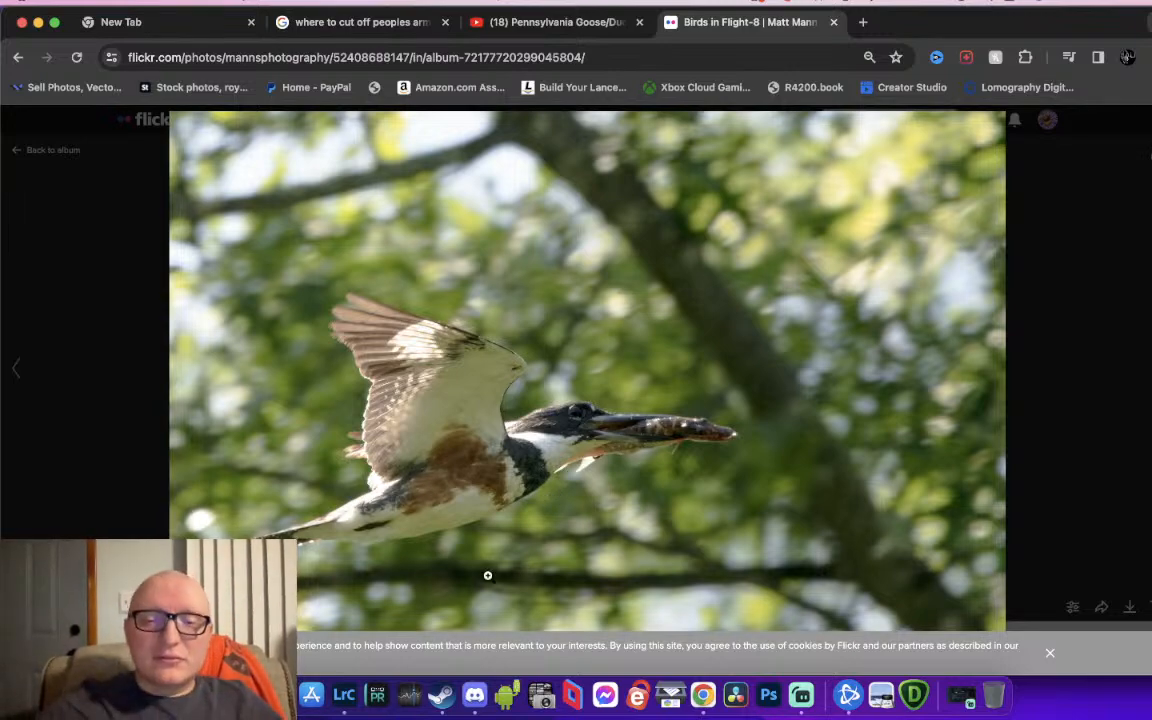
Switch back to Lightroom Classic and inspect the wading shorebird in untitled-2.dng at 100%
click(342, 697)
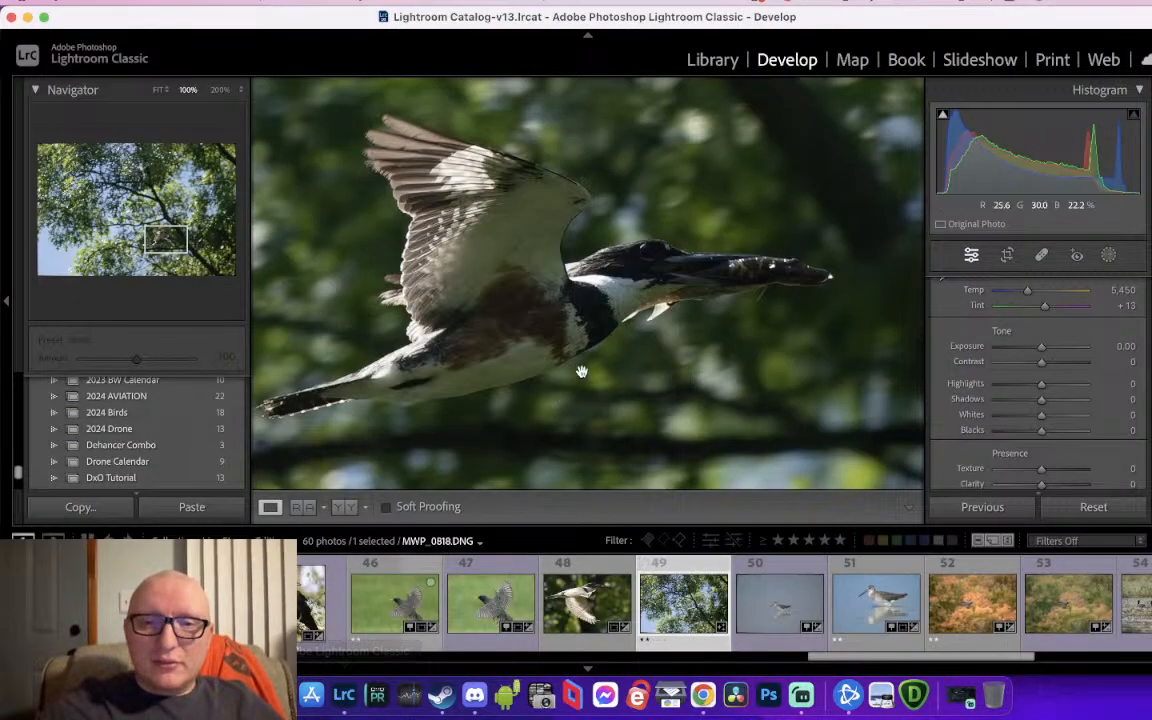
scroll(677, 608, right, 1)
click(697, 609)
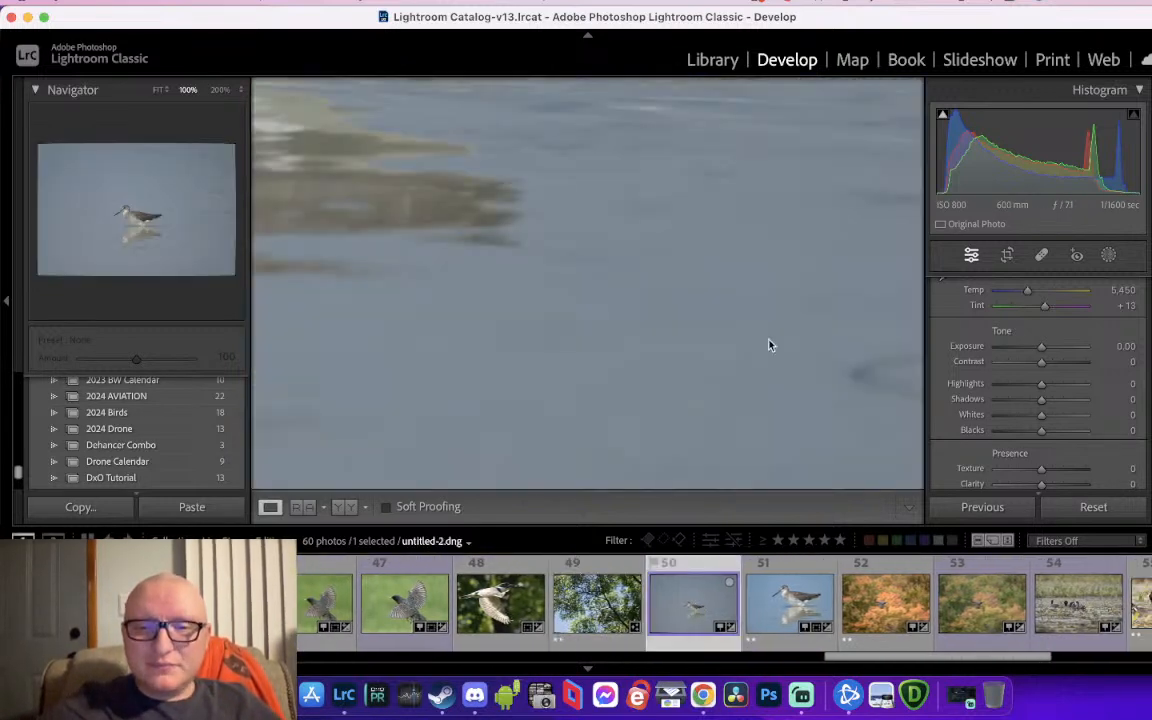
click(645, 330)
click(579, 303)
drag(579, 303, 676, 319)
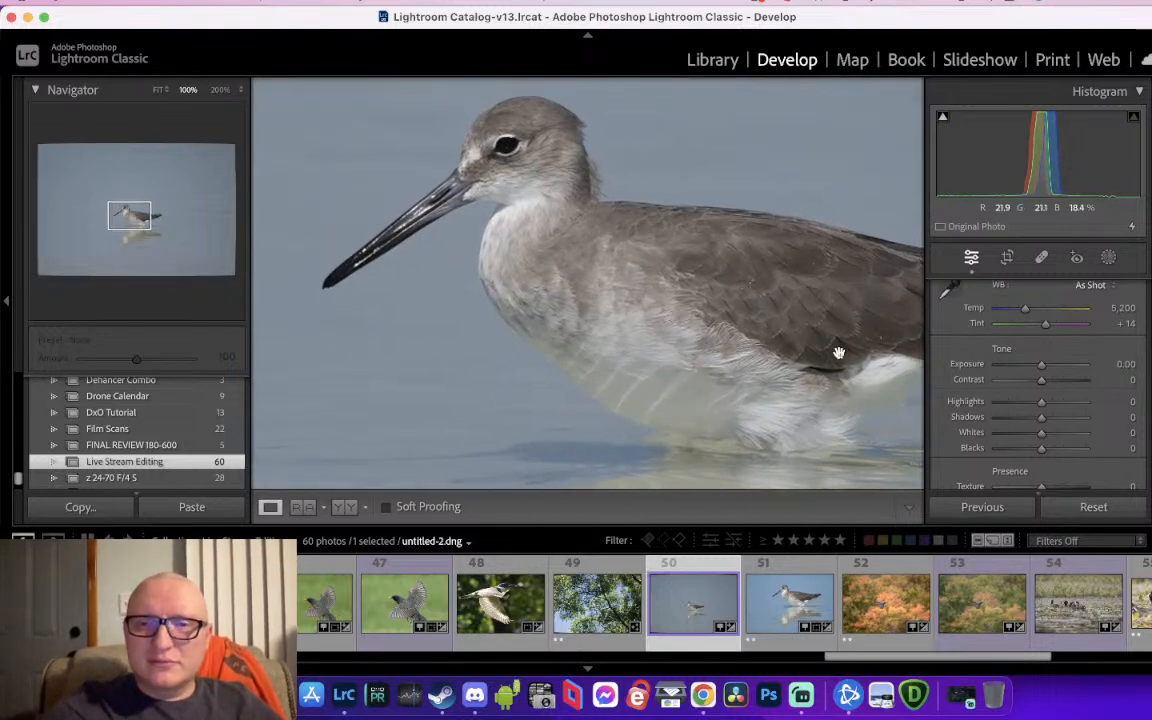
click(842, 351)
click(593, 335)
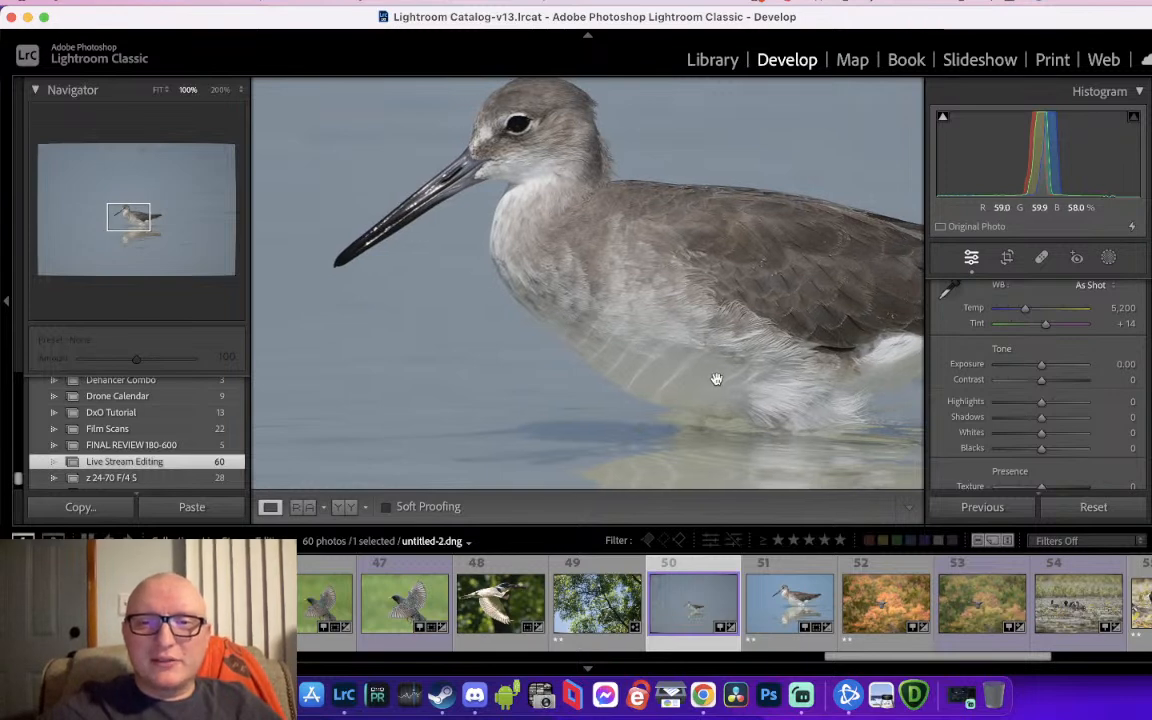
drag(615, 318, 671, 396)
Crop the shorebird photo tightly at the original aspect ratio, keeping the whole bird and its reflection in the frame
click(663, 386)
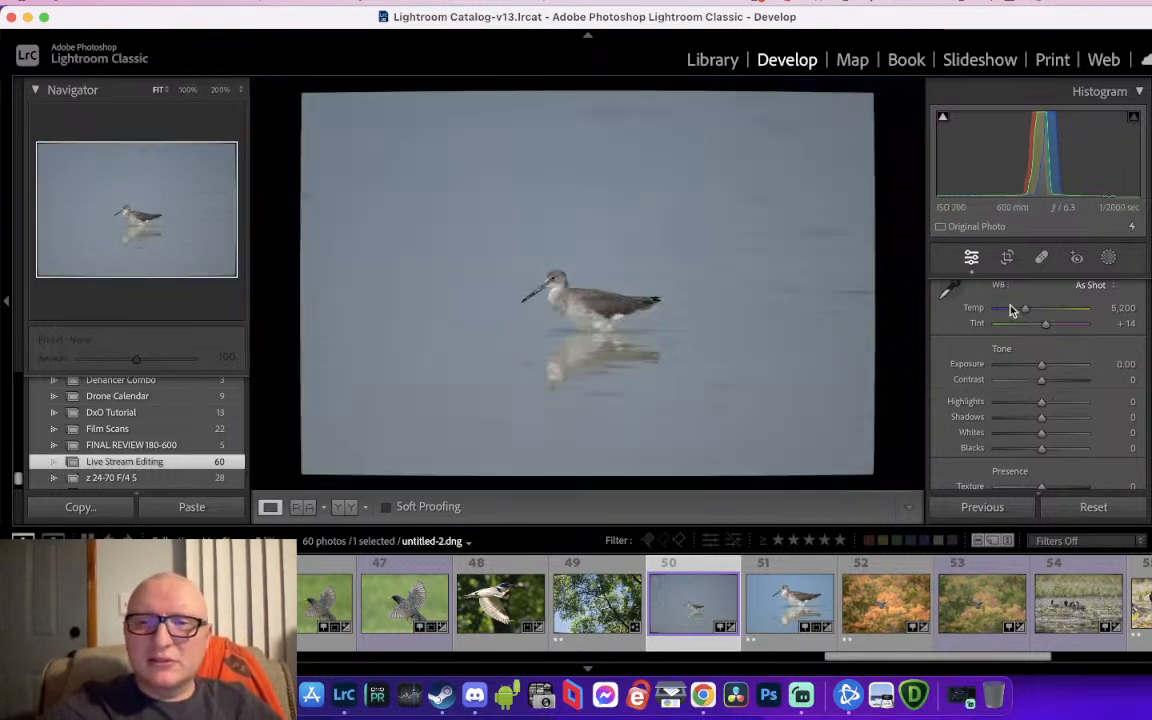
key(r)
drag(866, 97, 676, 224)
drag(587, 294, 542, 347)
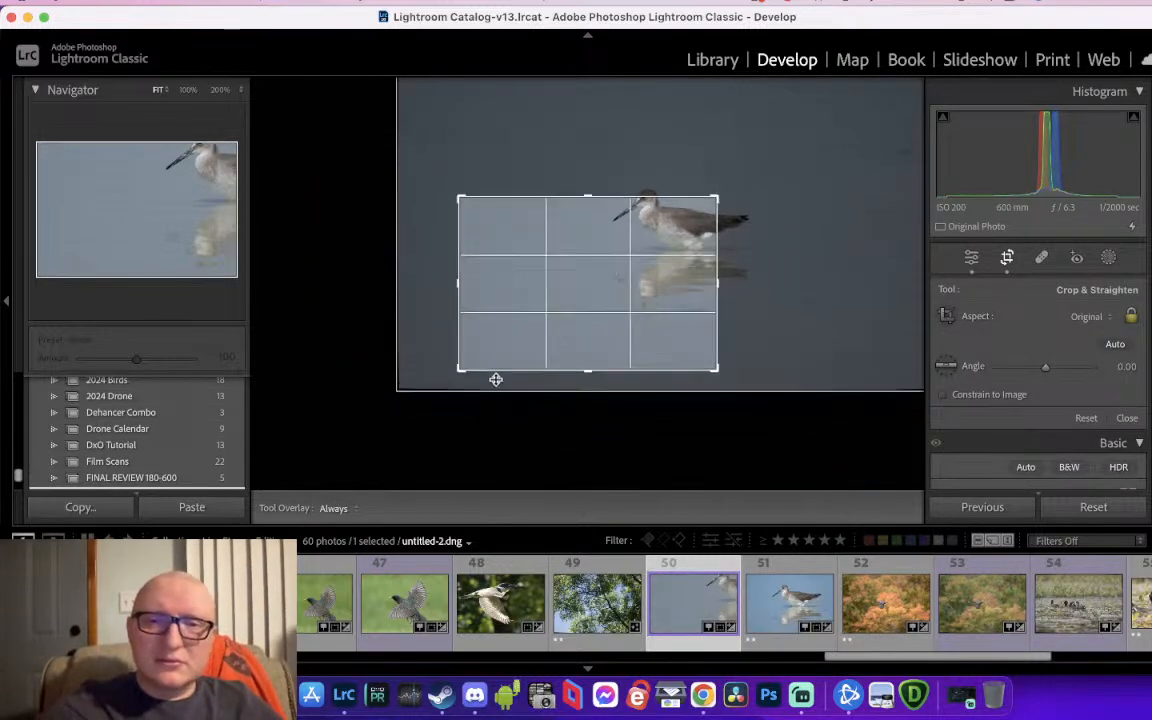
drag(500, 379, 502, 349)
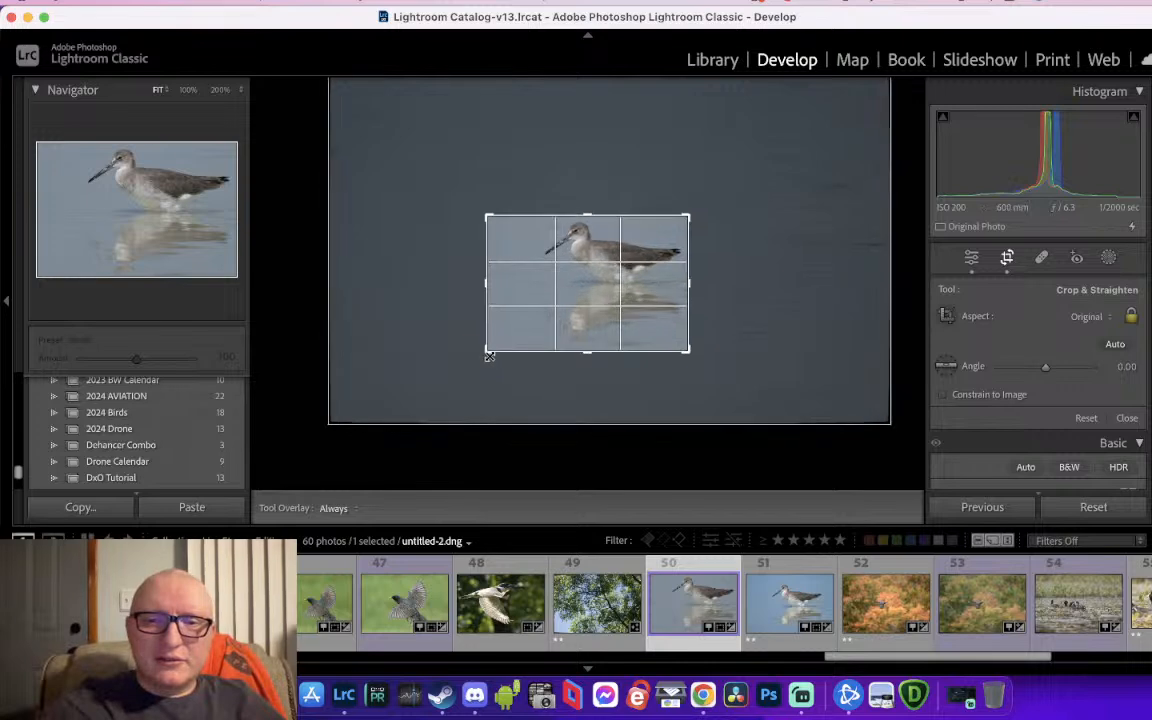
key(Return)
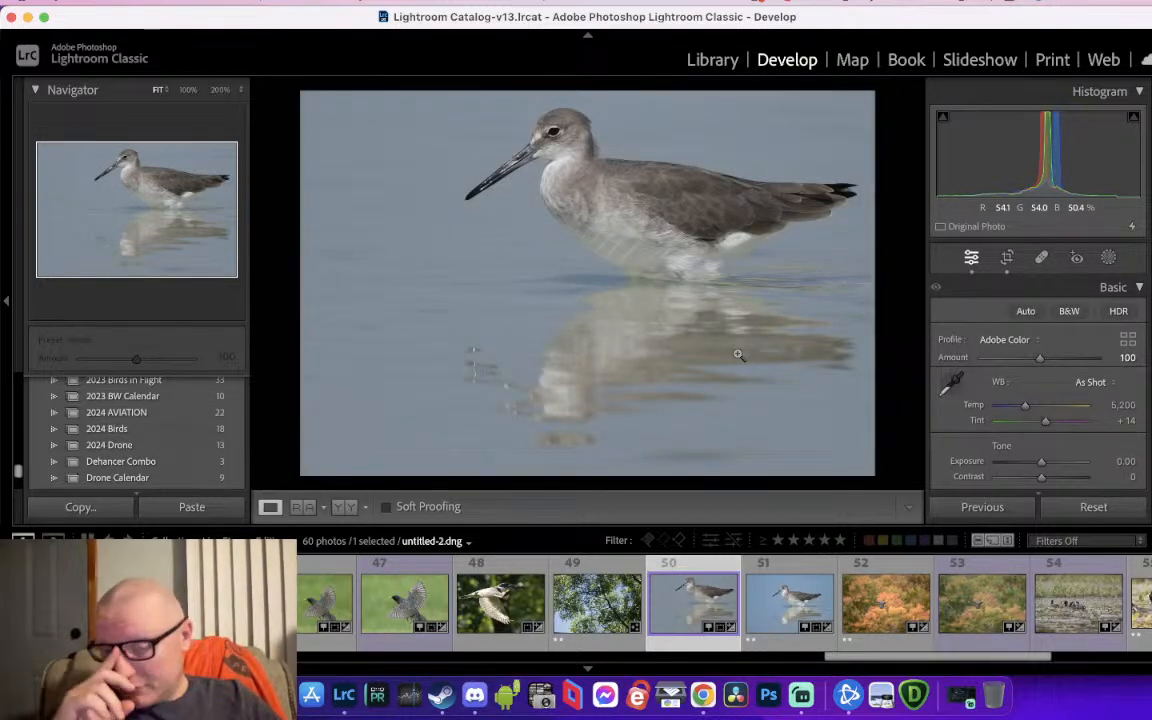
Go to untitled-617.NEF and inspect the wading shorebird's head and plumage at 100%
key(Right)
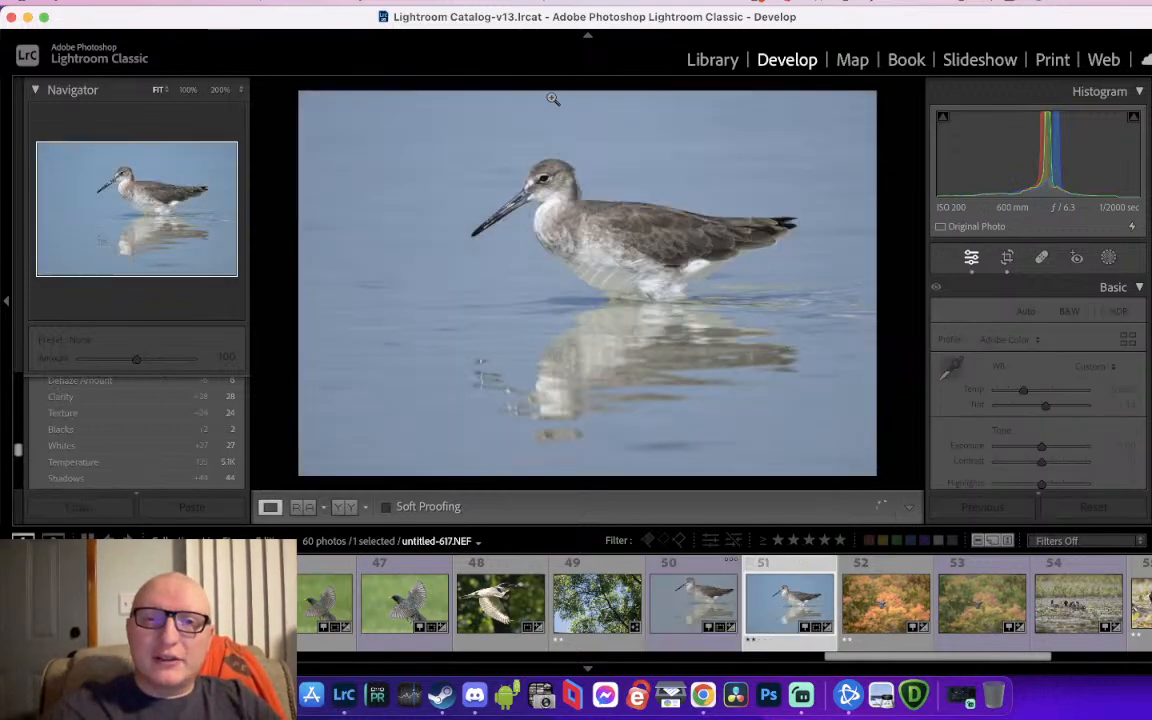
click(540, 193)
click(530, 173)
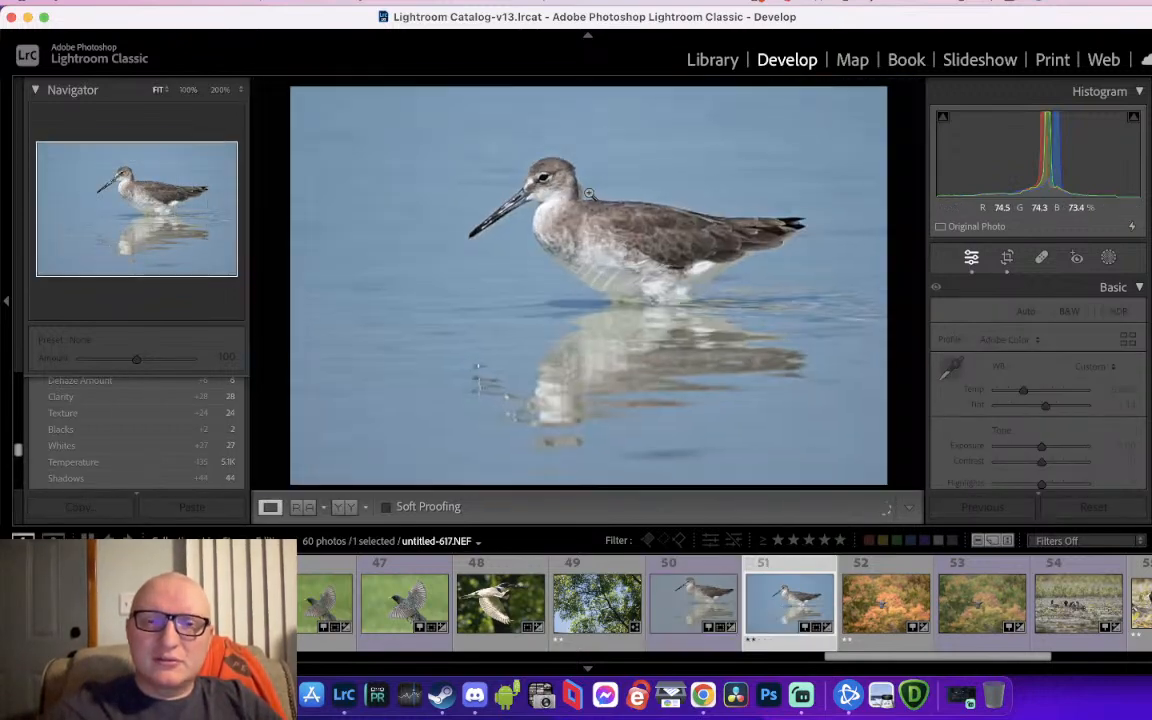
click(537, 195)
drag(600, 278, 580, 238)
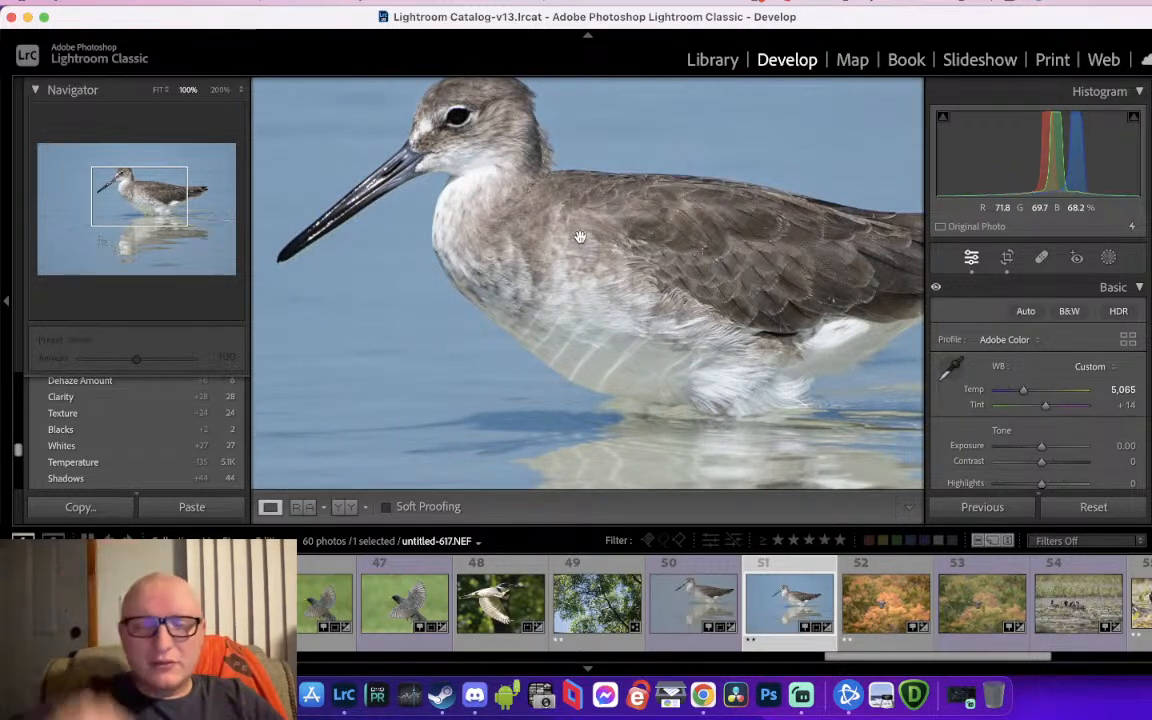
drag(591, 201, 582, 267)
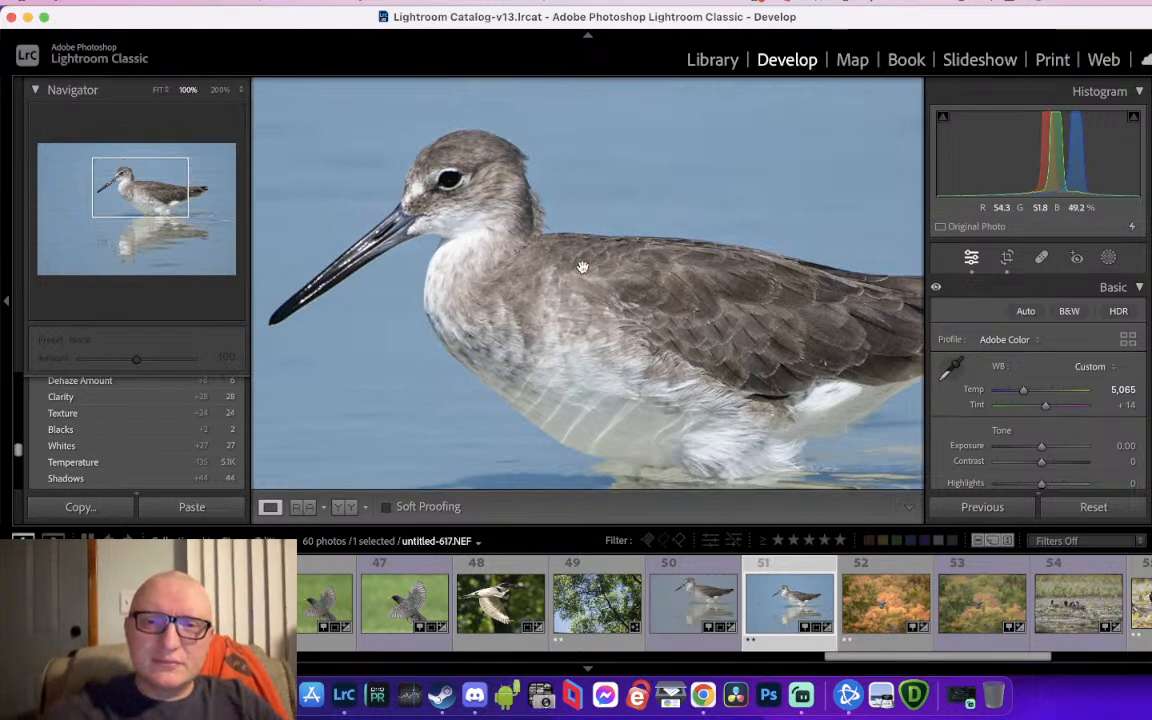
click(712, 314)
Go to untitled-264.NEF and inspect the flying cormorant at 100%
key(Right)
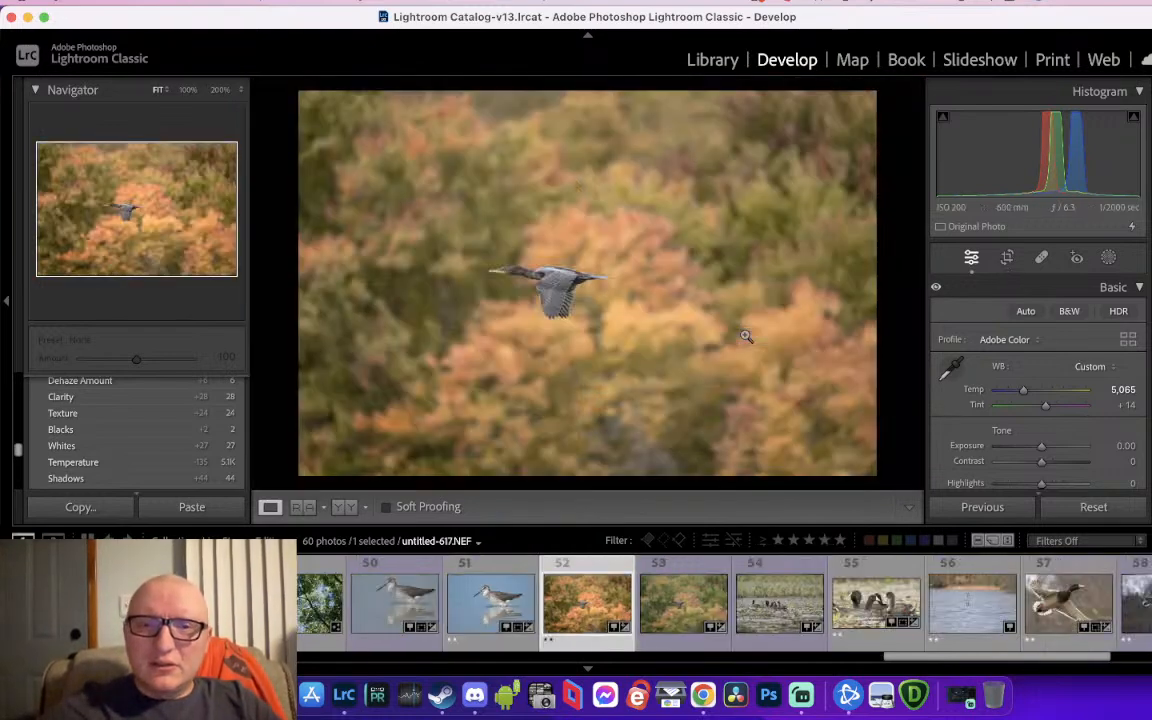
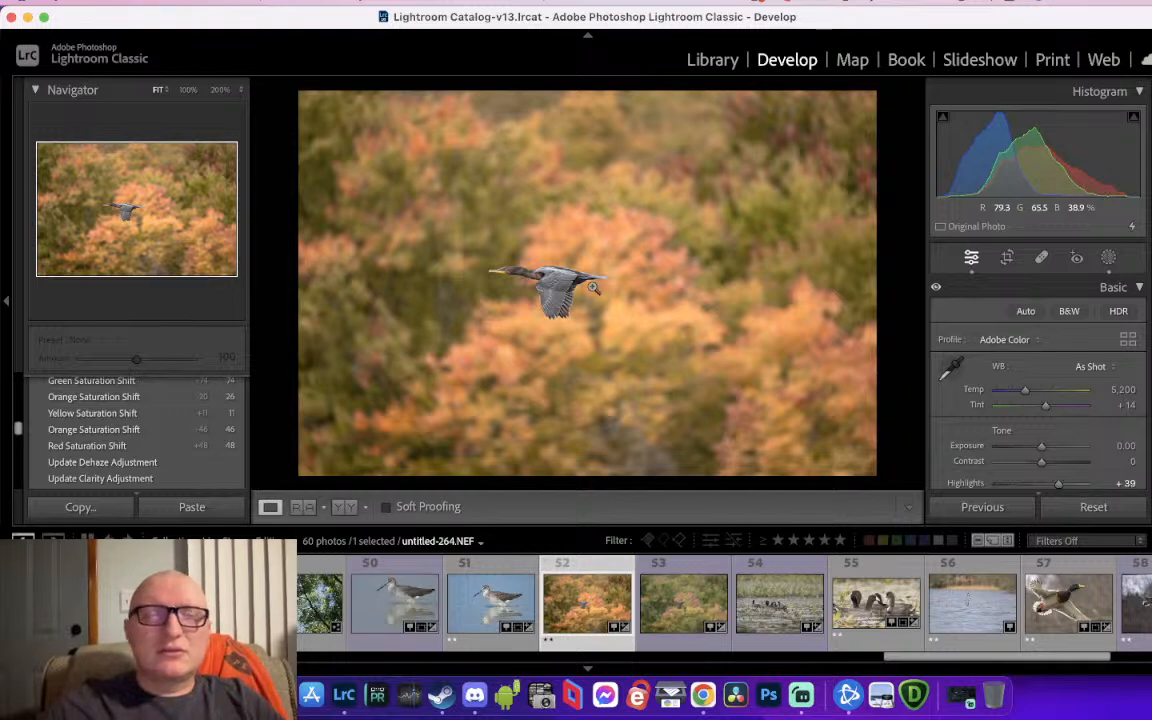
click(517, 292)
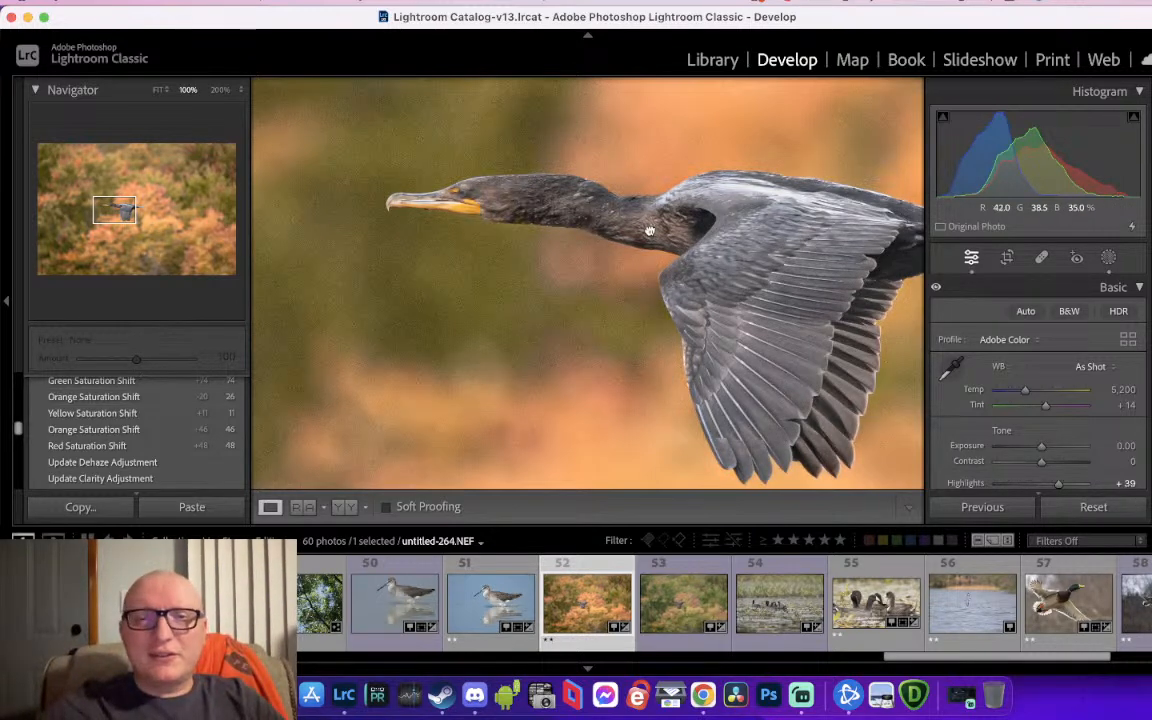
drag(649, 230, 642, 239)
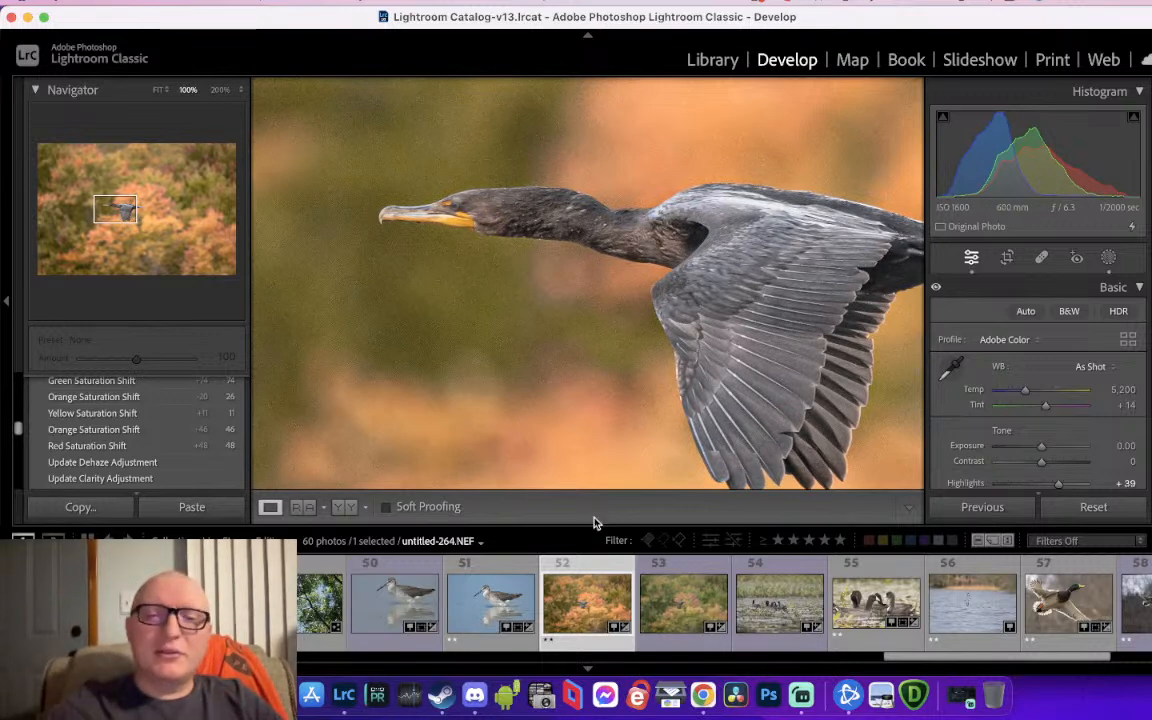
Copy the develop settings of untitled-264.NEF, leaving out its masks
key(Left)
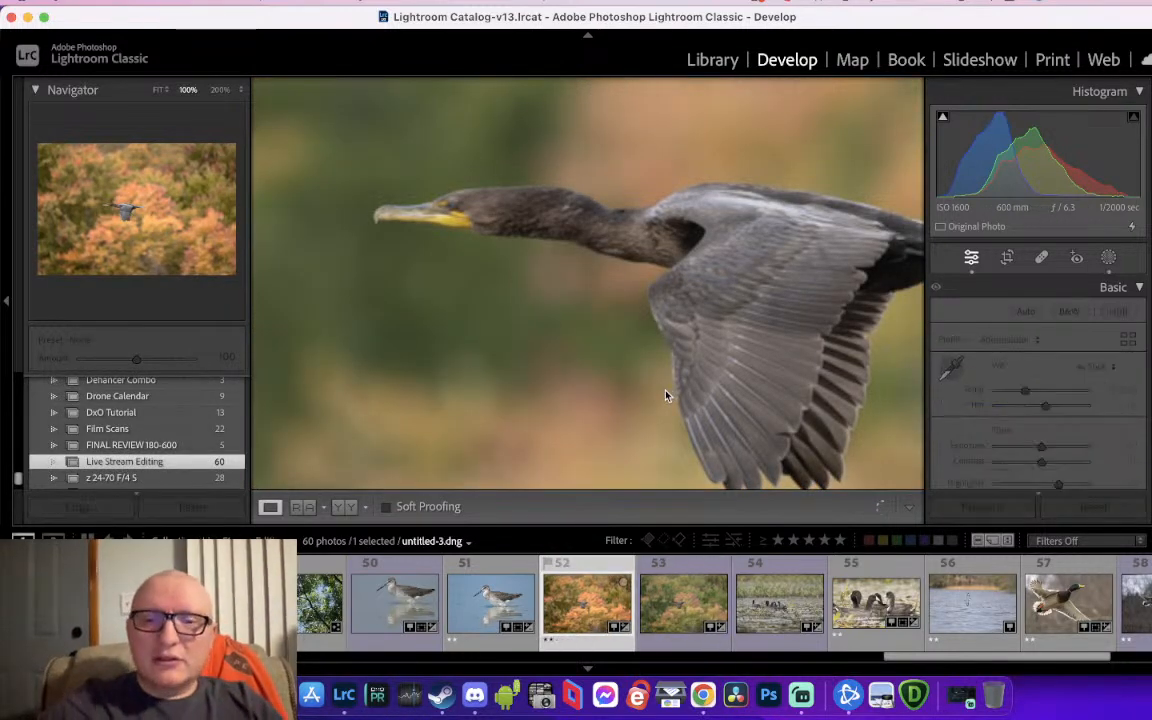
key(super+shift+c)
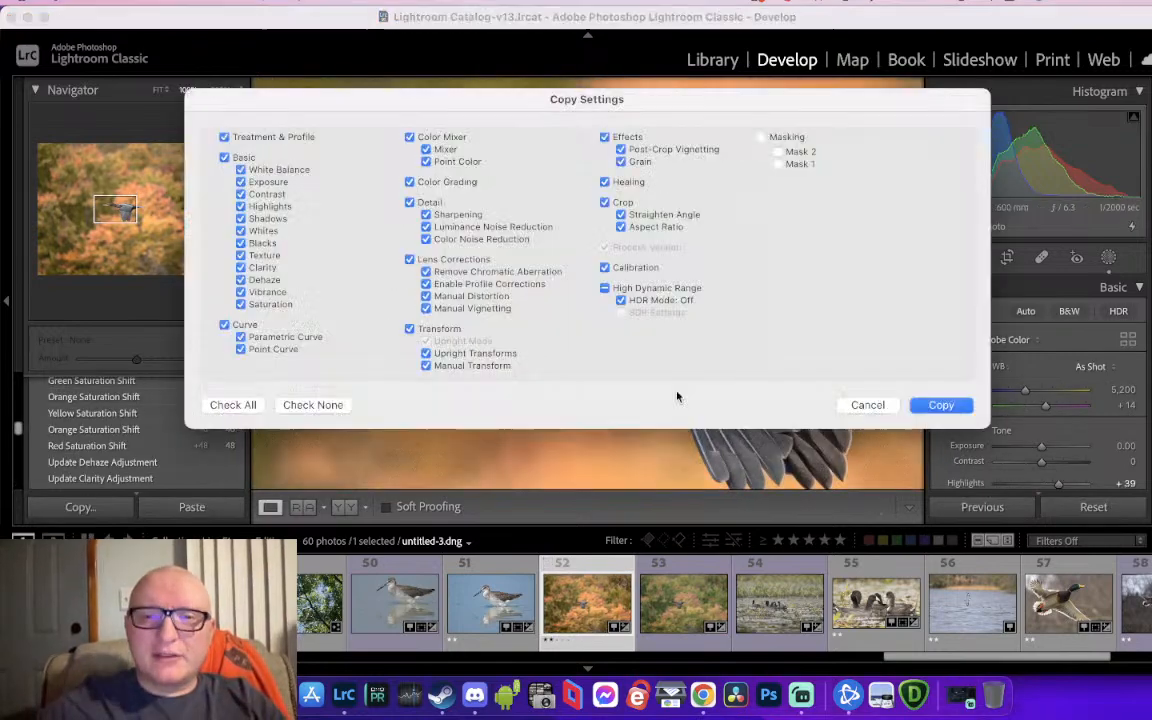
click(938, 402)
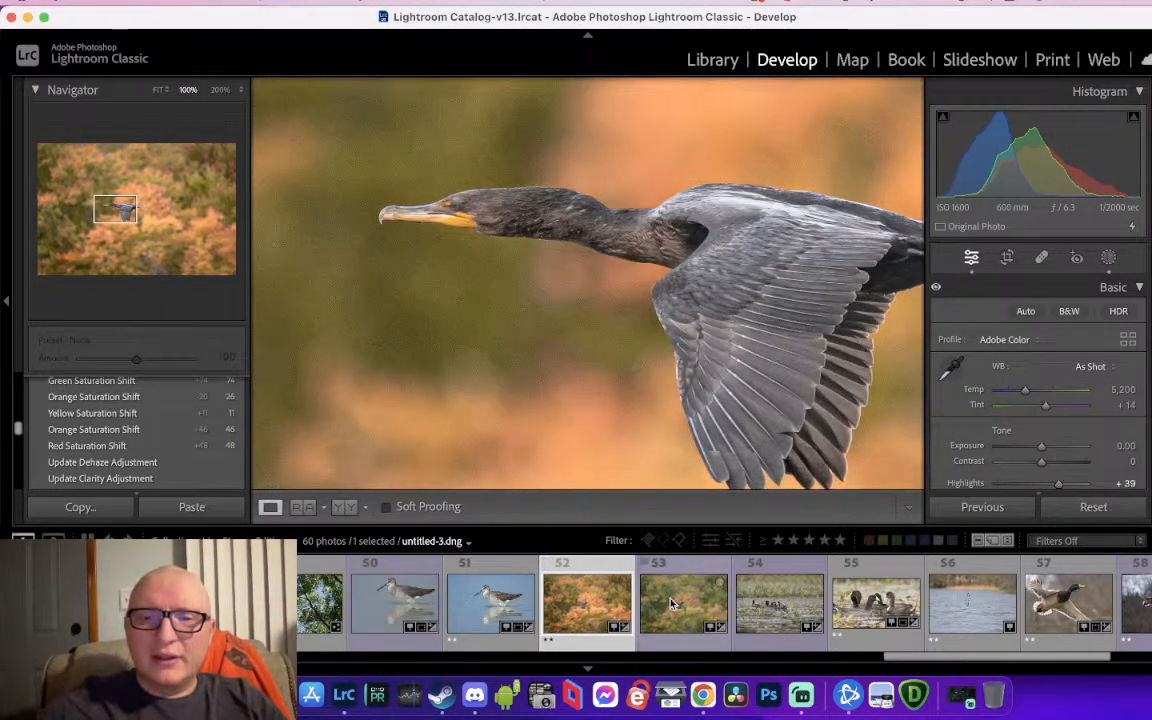
Compare the cormorant in untitled-3.dng side by side at 100% with the untitled-264.NEF version as reference
key(Right)
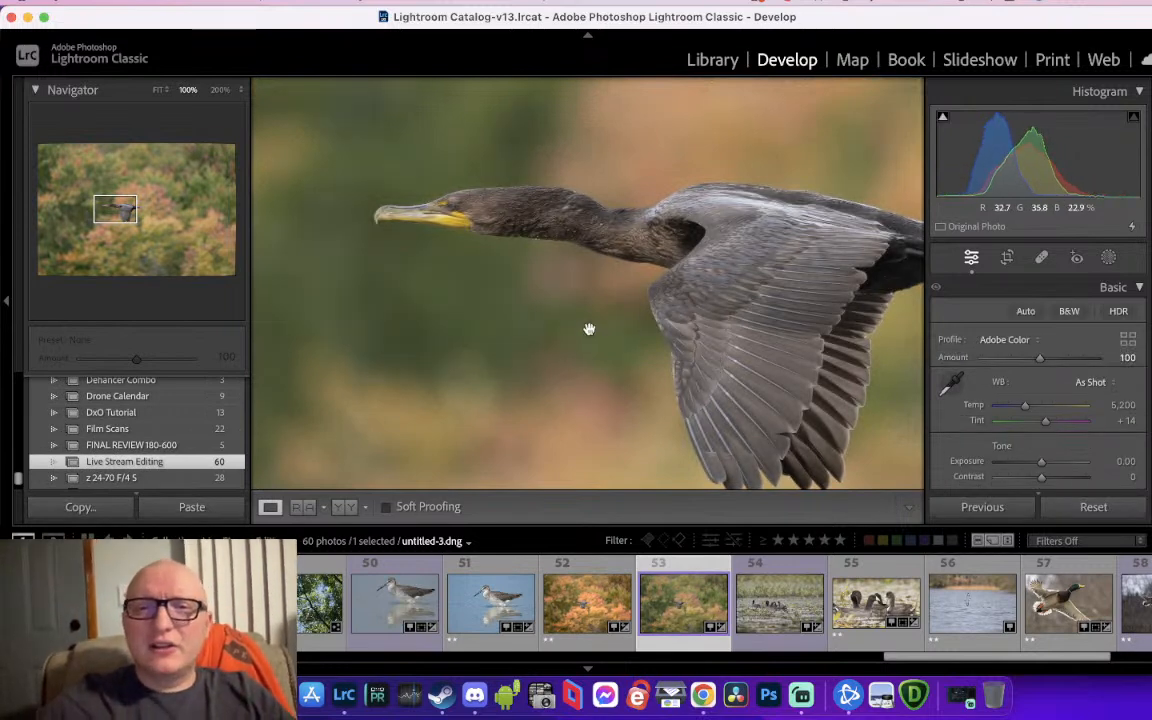
drag(591, 327, 617, 313)
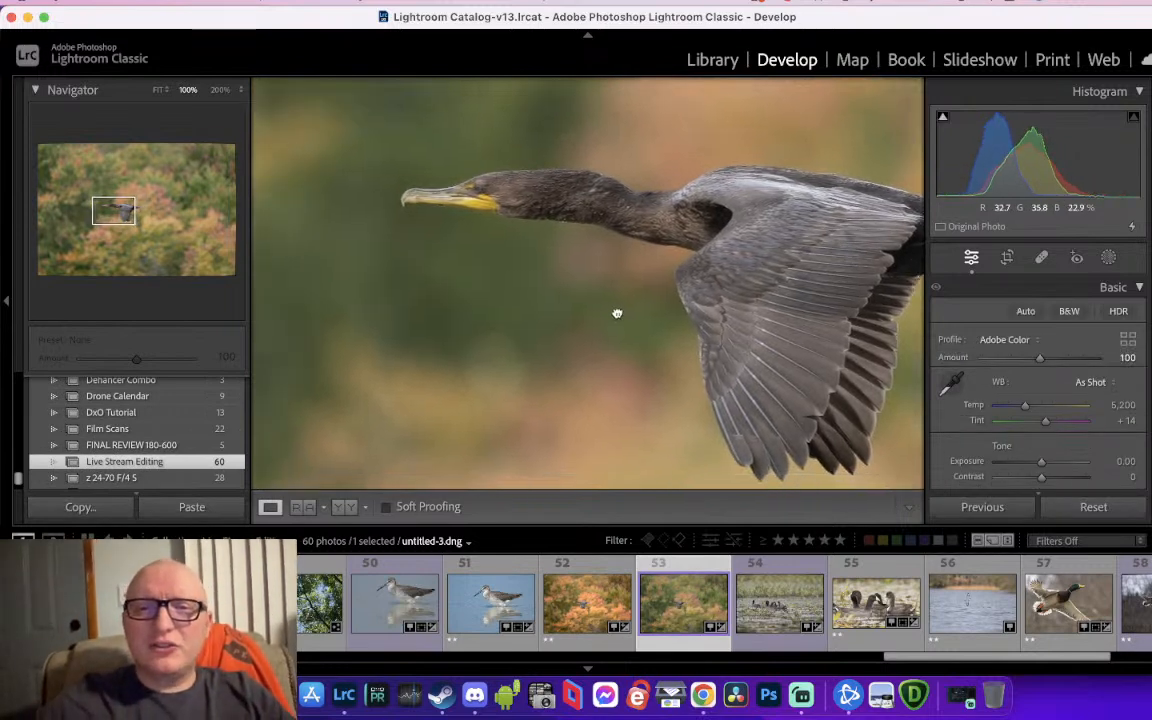
click(302, 508)
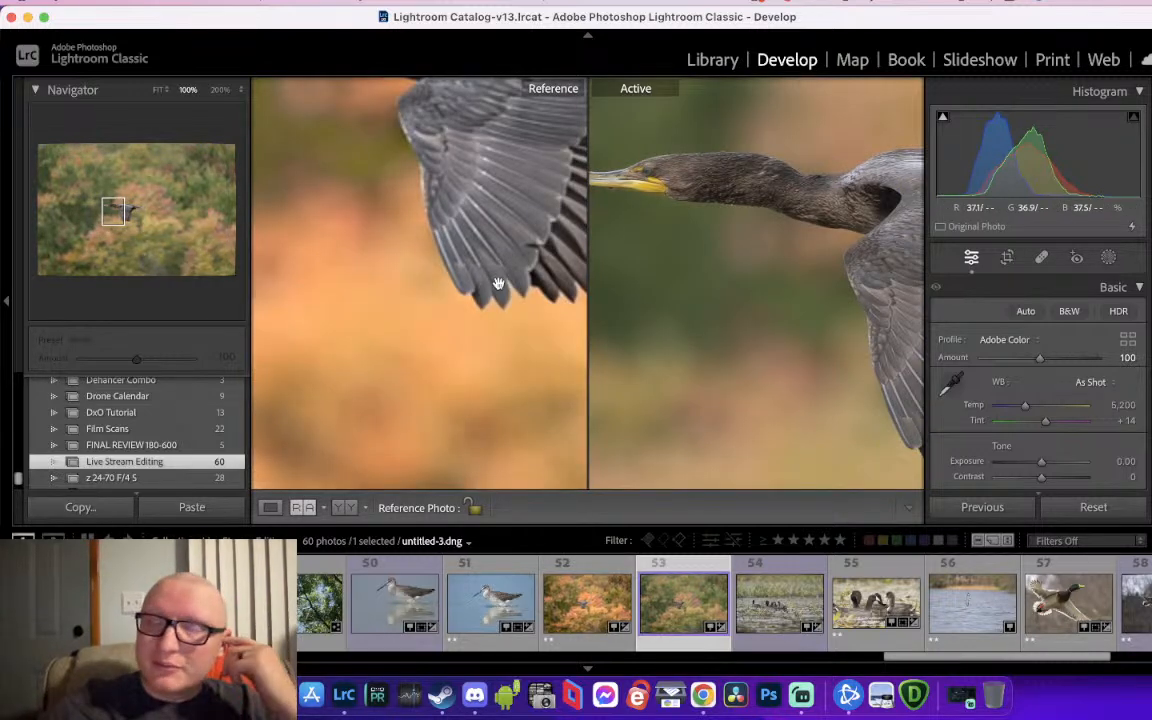
drag(478, 226, 594, 359)
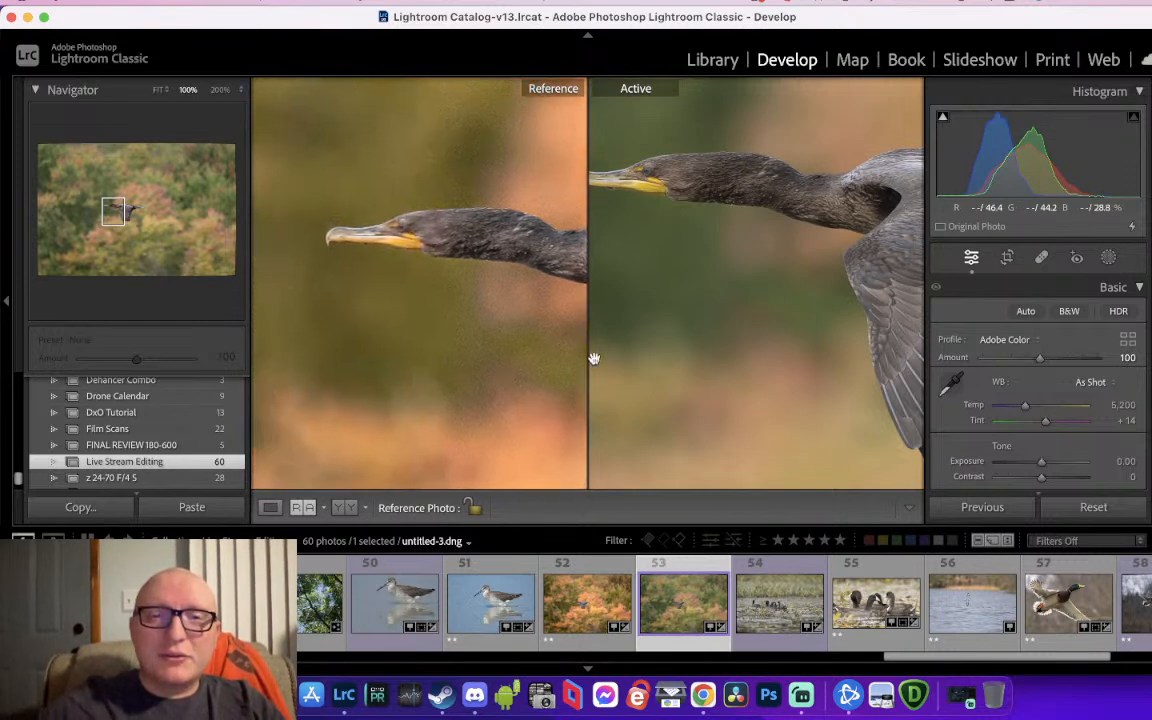
drag(460, 319, 422, 319)
drag(717, 291, 717, 369)
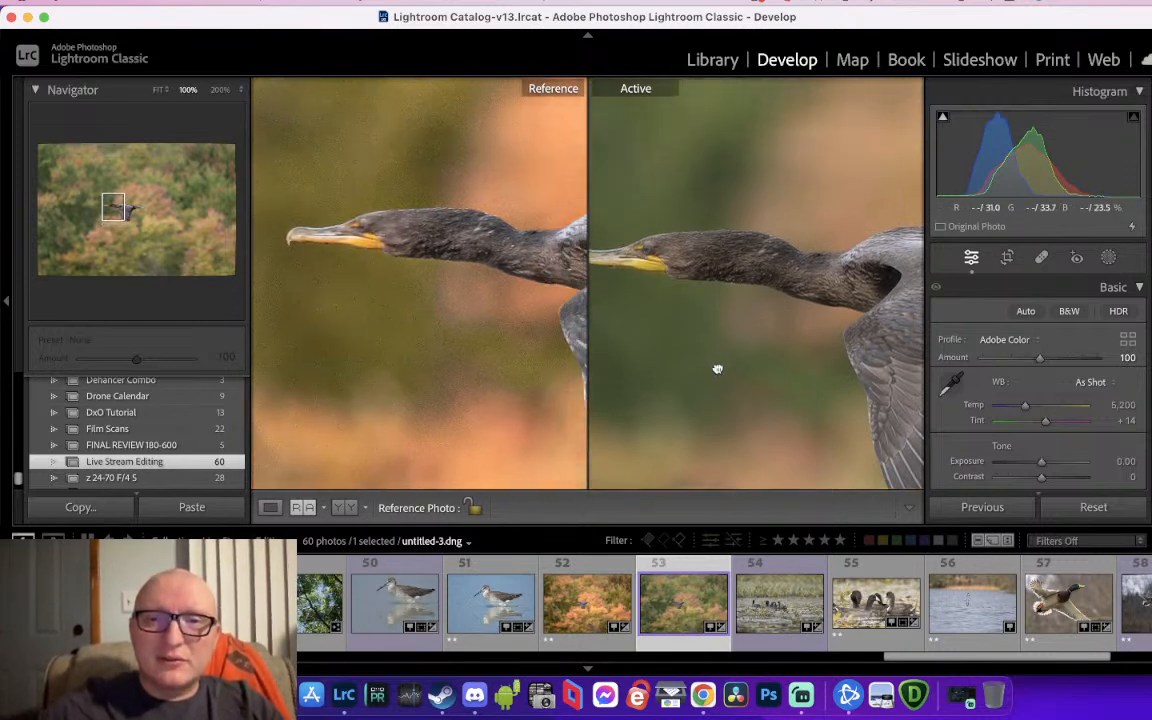
drag(800, 300, 833, 249)
drag(746, 244, 715, 306)
drag(526, 333, 565, 312)
mouse_move(728, 310)
mouse_down()
mouse_move(668, 309)
mouse_move(724, 303)
mouse_up()
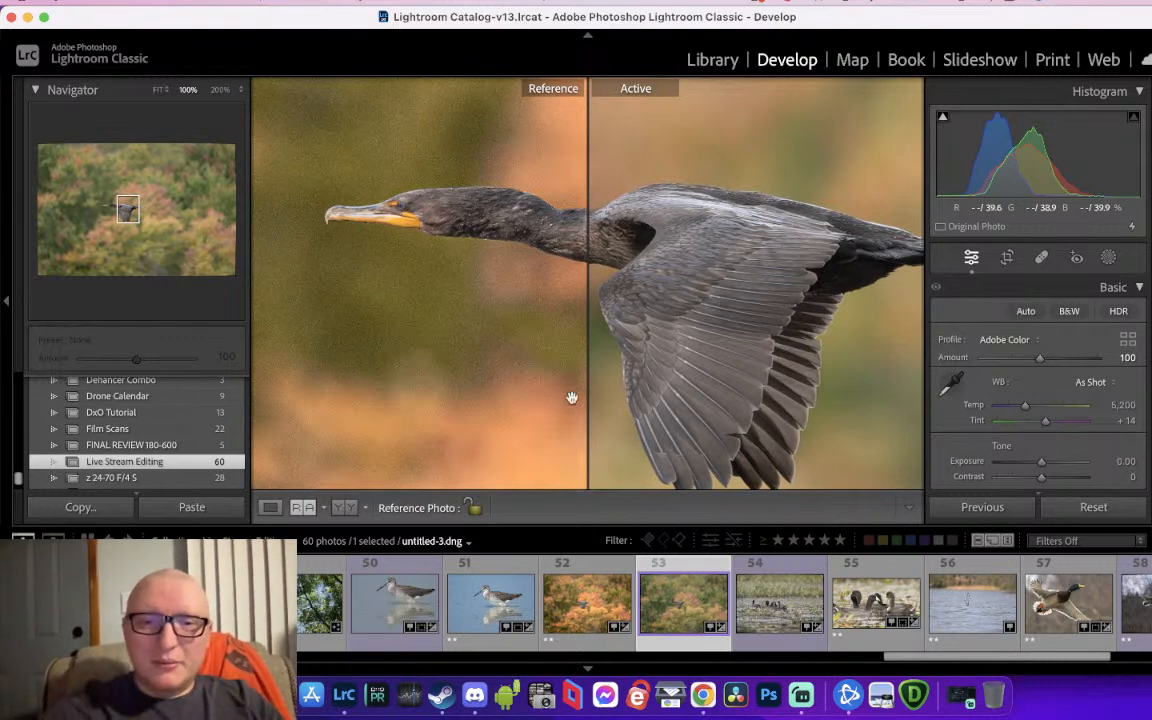
Return to the single-photo view, paste the copied settings onto untitled-3.dng and check the cormorant at 100%
click(270, 507)
click(485, 337)
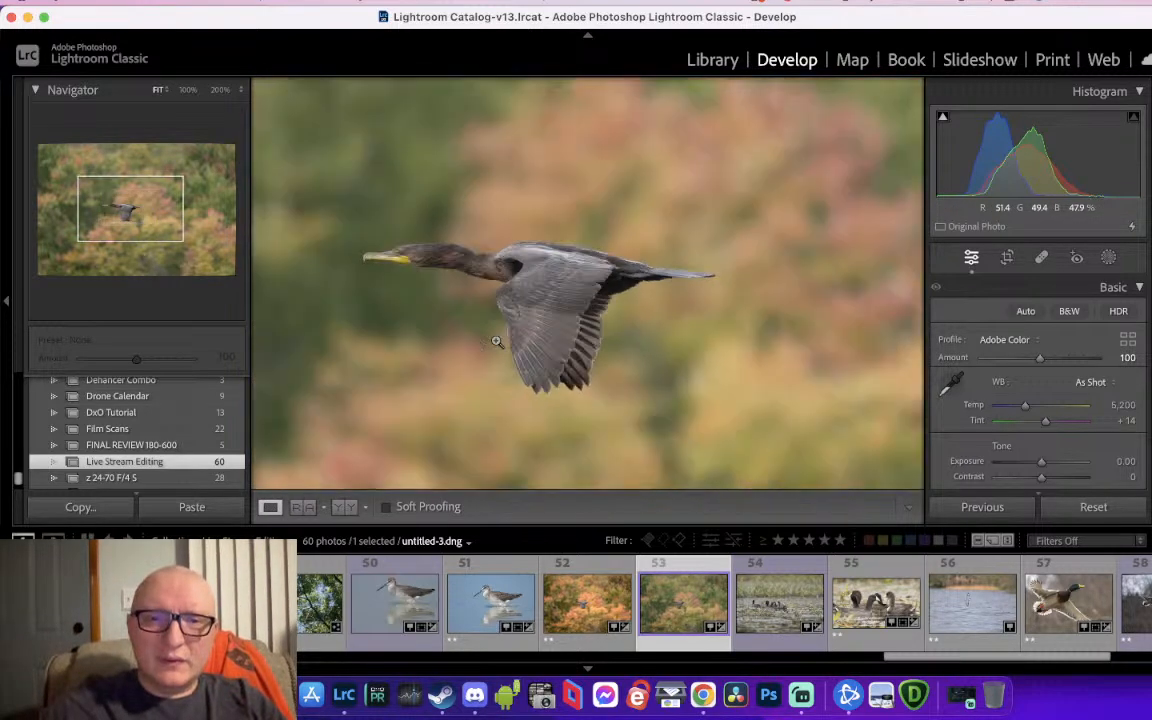
key(super+shift+v)
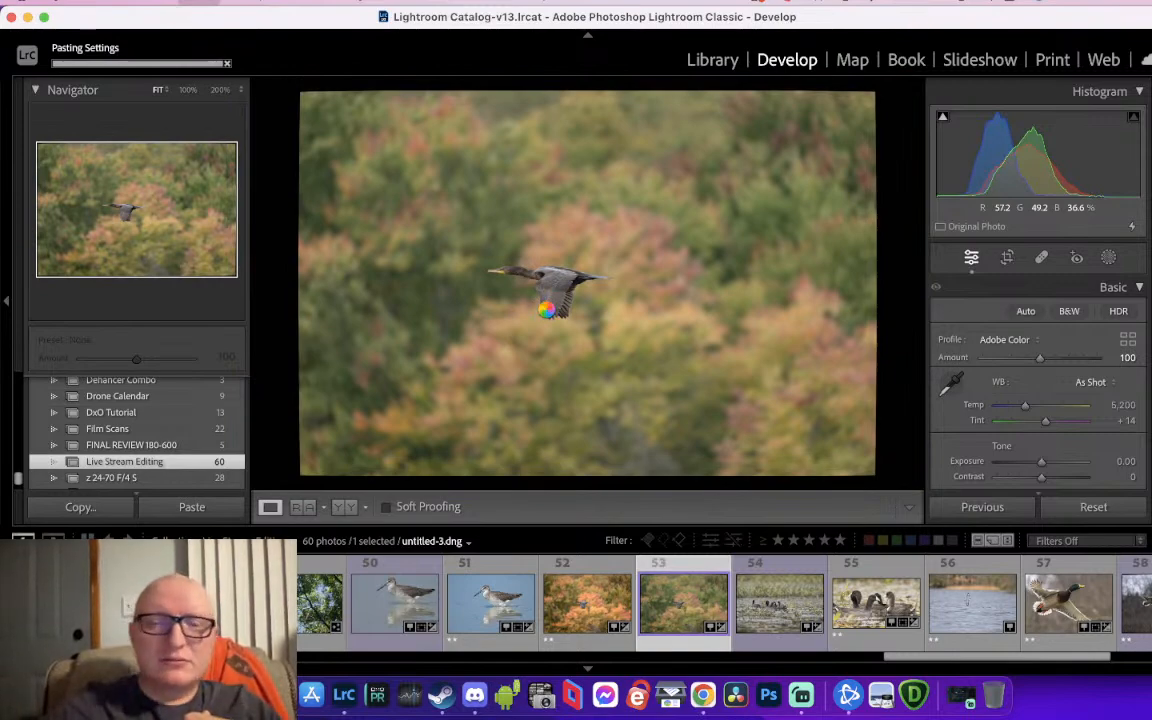
click(535, 276)
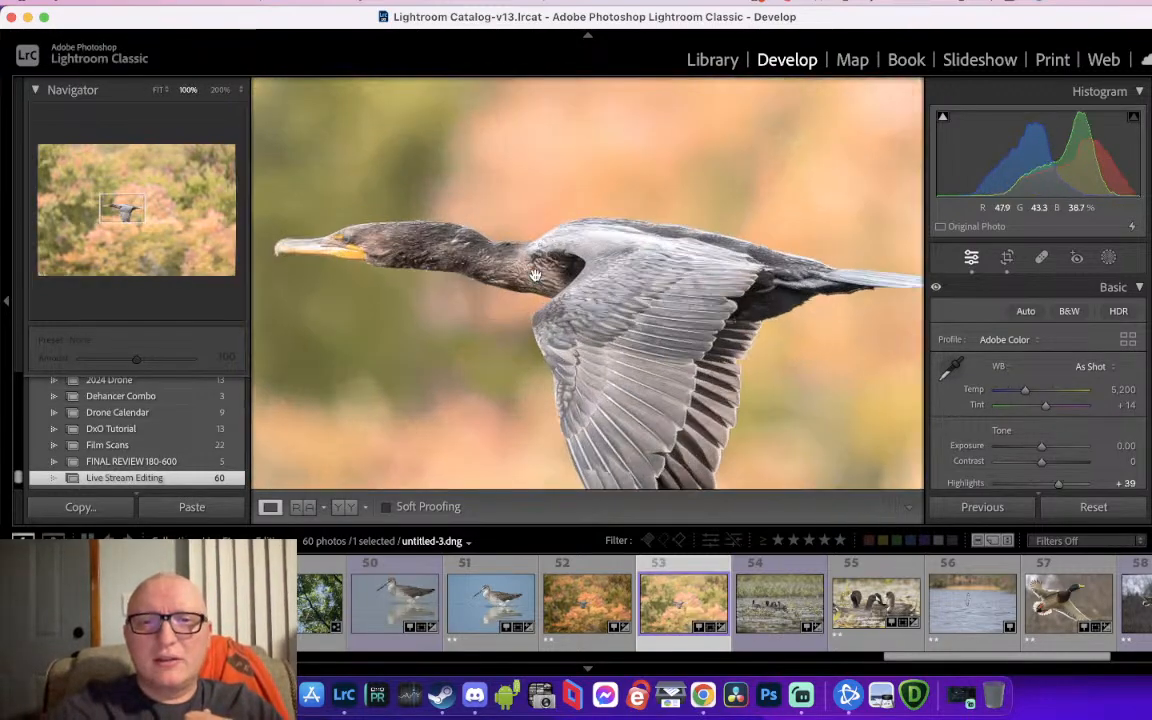
drag(630, 298, 727, 300)
click(747, 316)
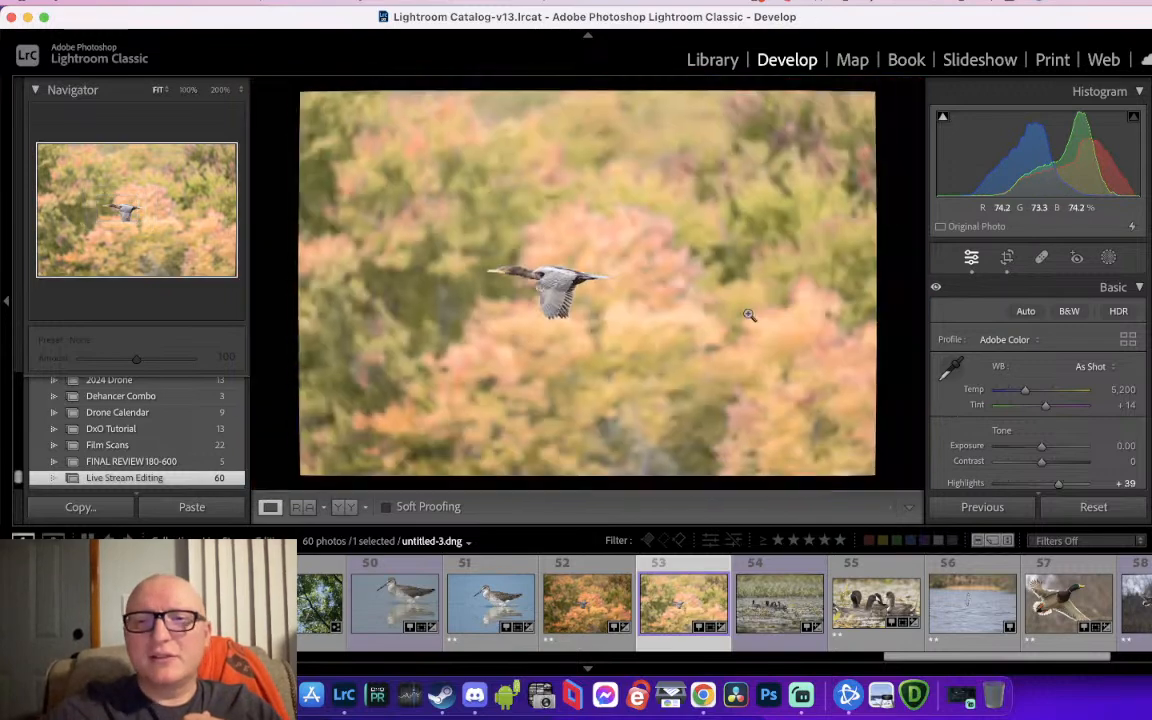
Lower the exposure of untitled-3.dng to -0.74 and check the cormorant's feather detail at 100%
drag(1051, 157, 1021, 157)
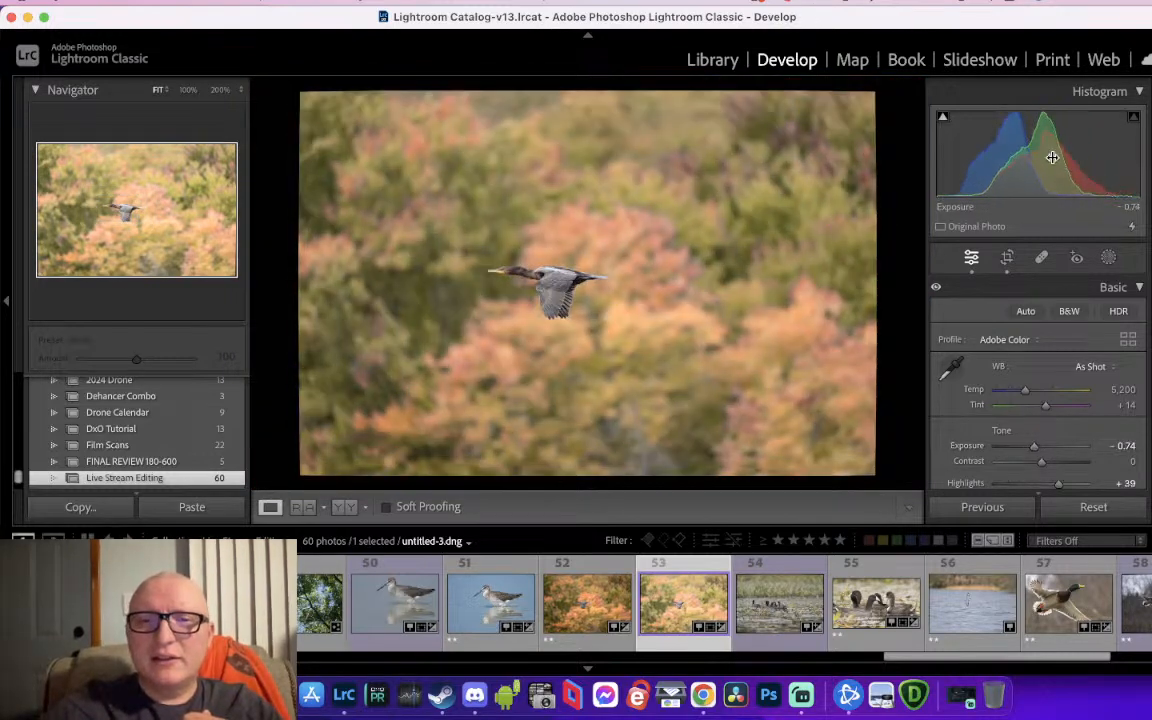
click(541, 280)
click(543, 280)
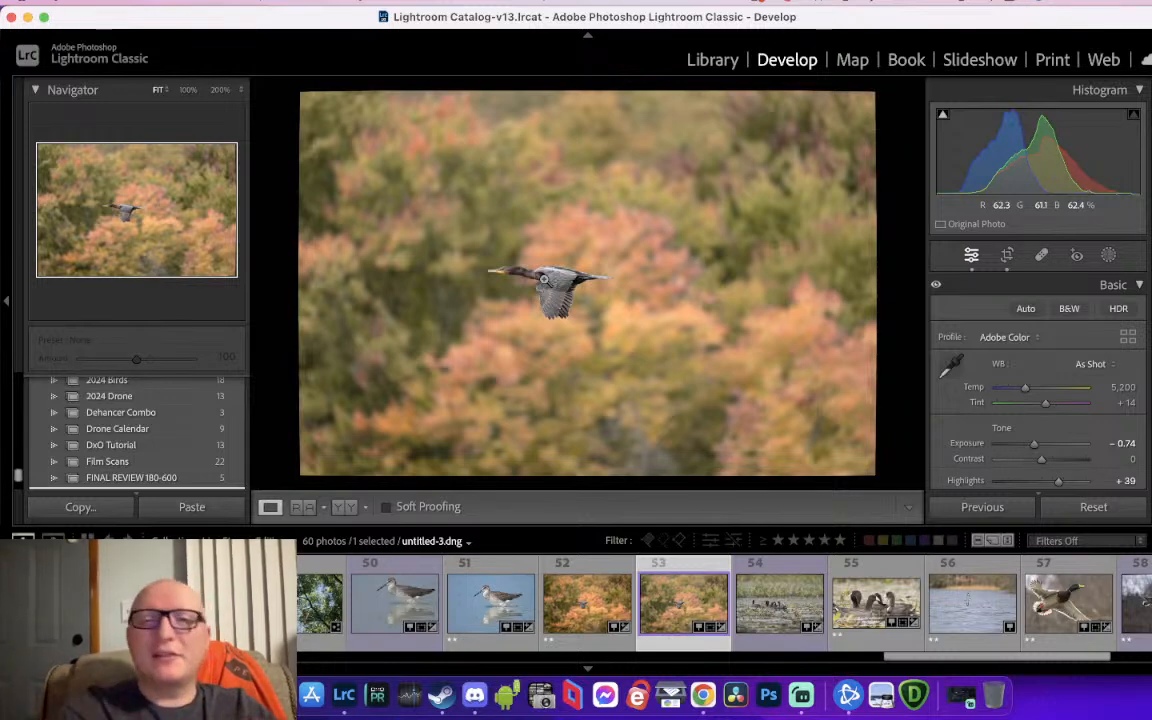
click(543, 280)
drag(592, 301, 589, 267)
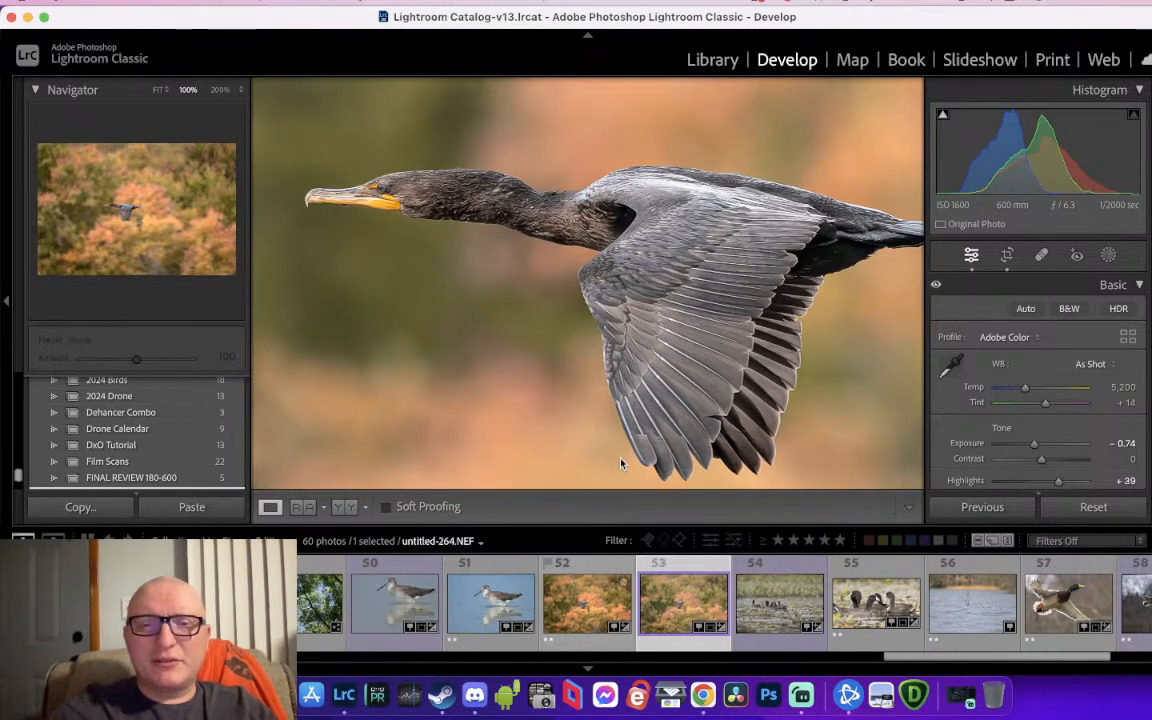
Compare the full frames side by side, with untitled-264.NEF as the reference photo and untitled-3.dng as the active one
key(Left)
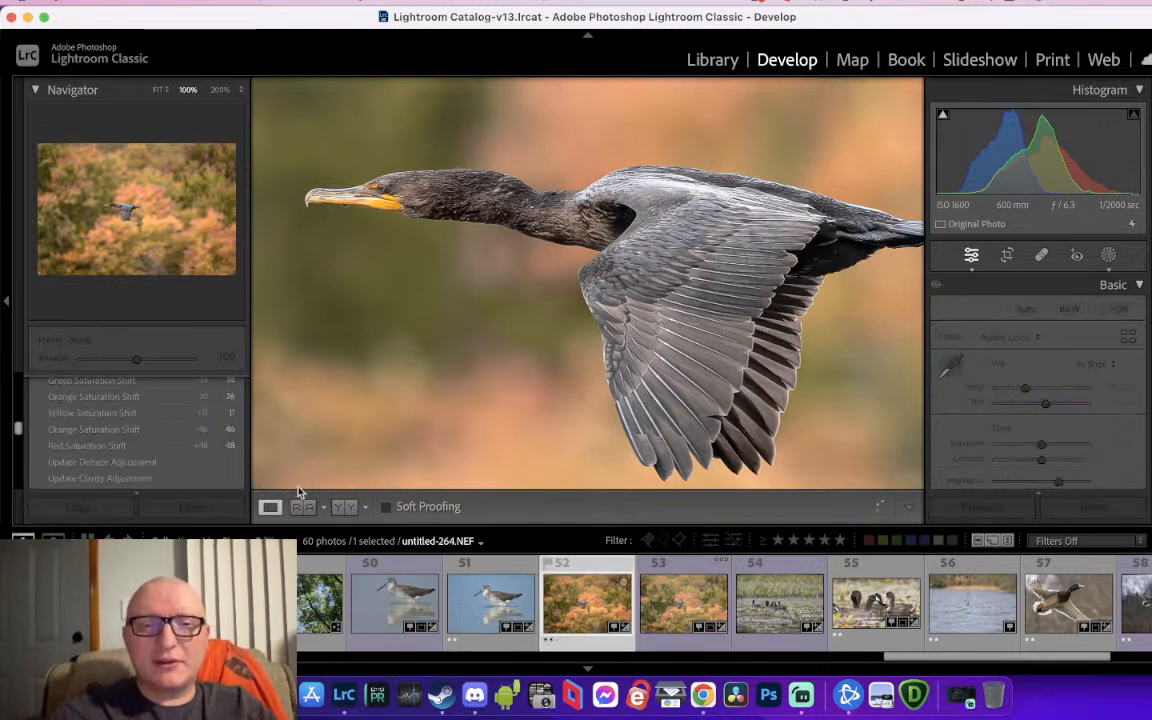
click(301, 509)
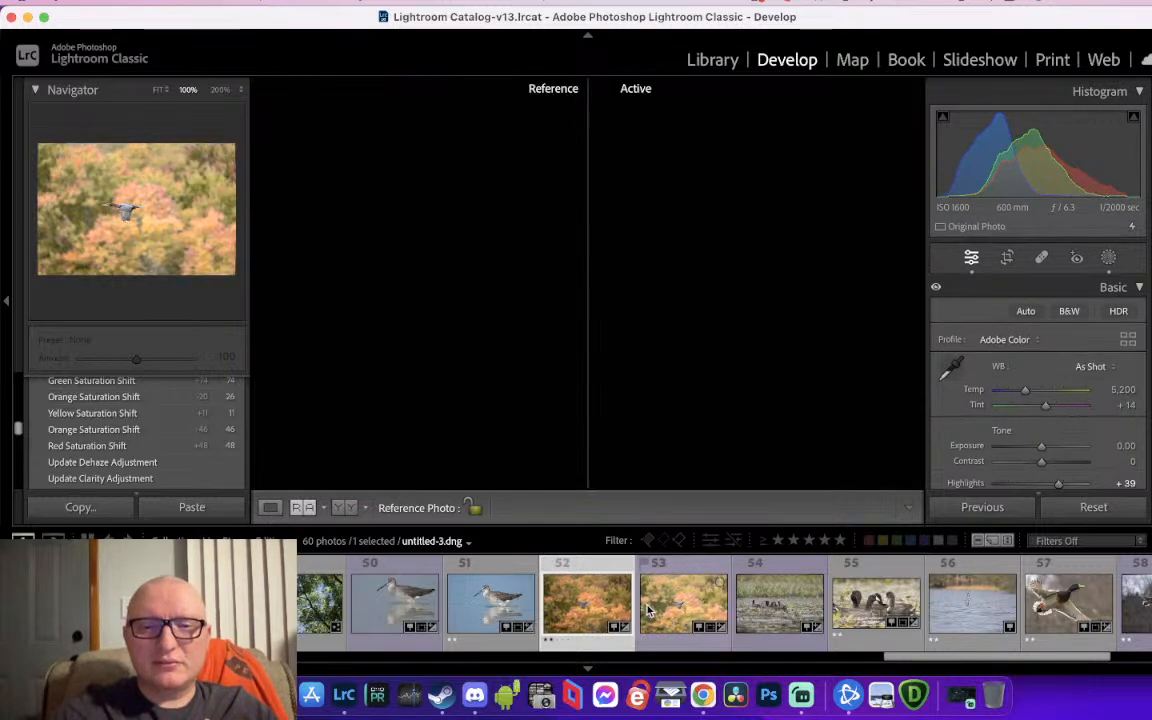
key(Right)
drag(611, 614, 463, 375)
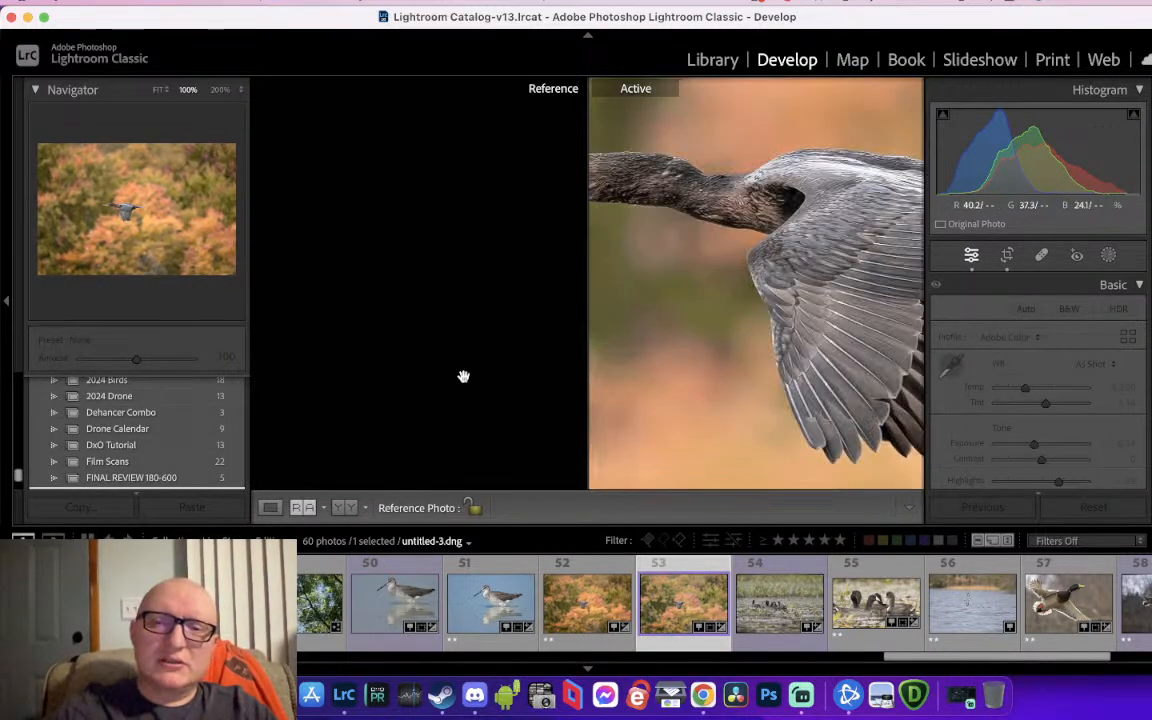
click(582, 606)
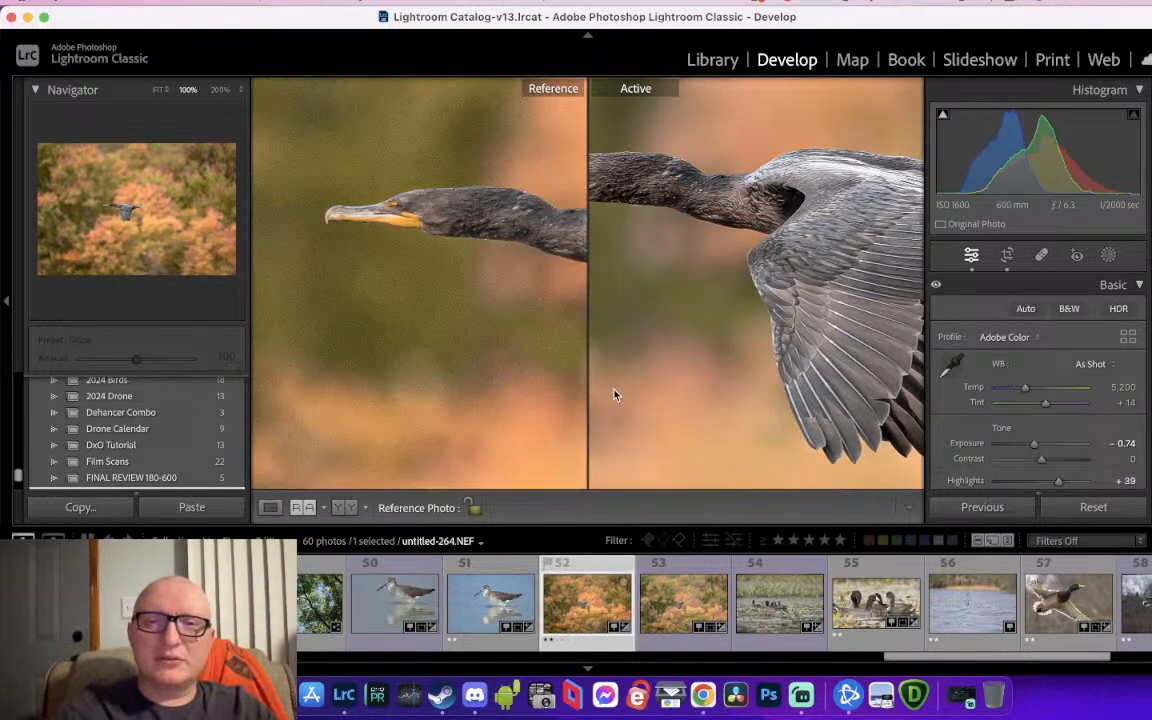
click(720, 308)
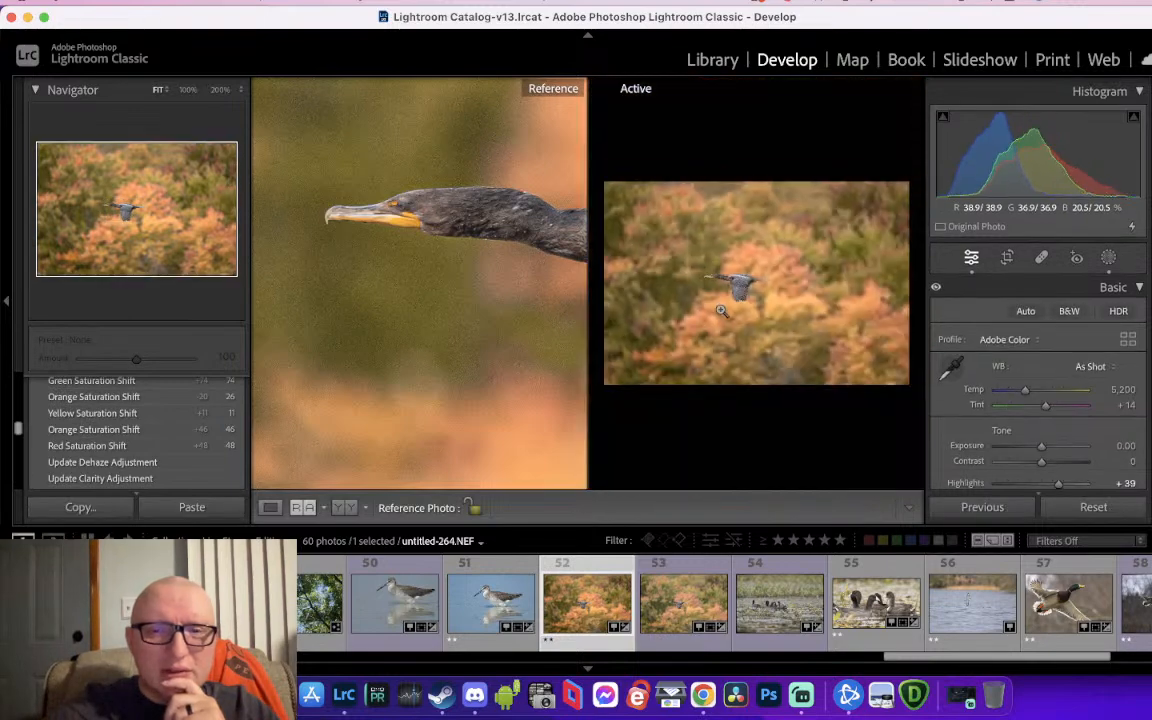
click(516, 275)
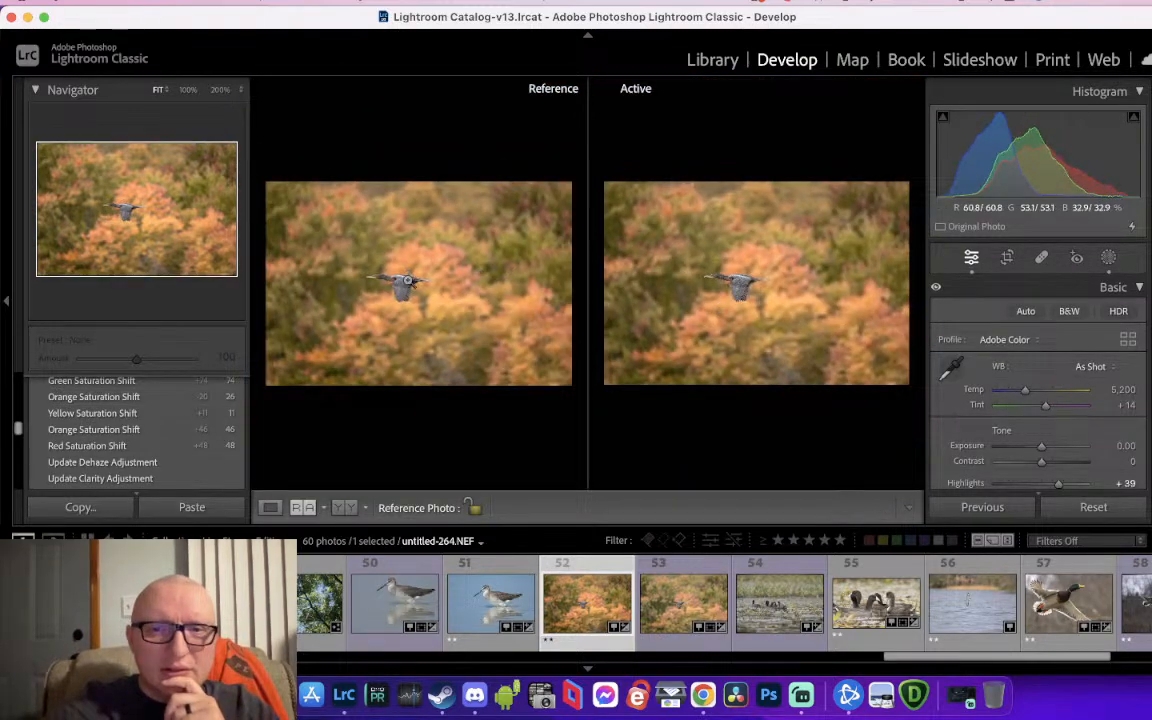
drag(696, 618, 738, 376)
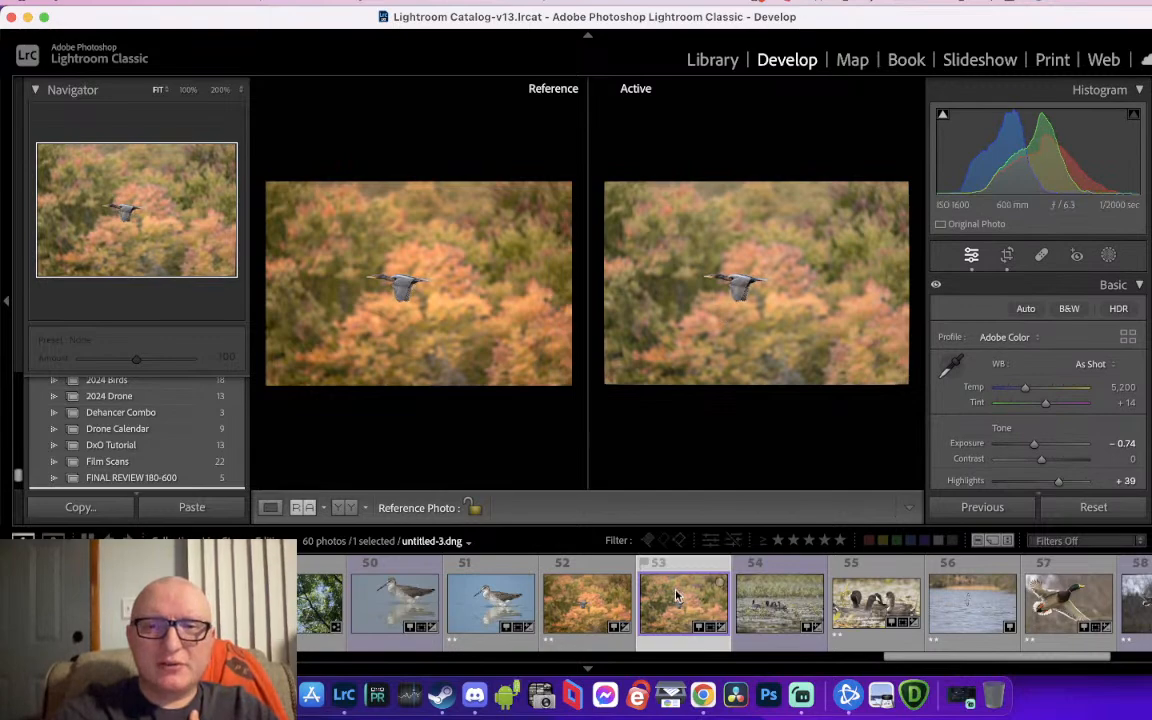
click(733, 275)
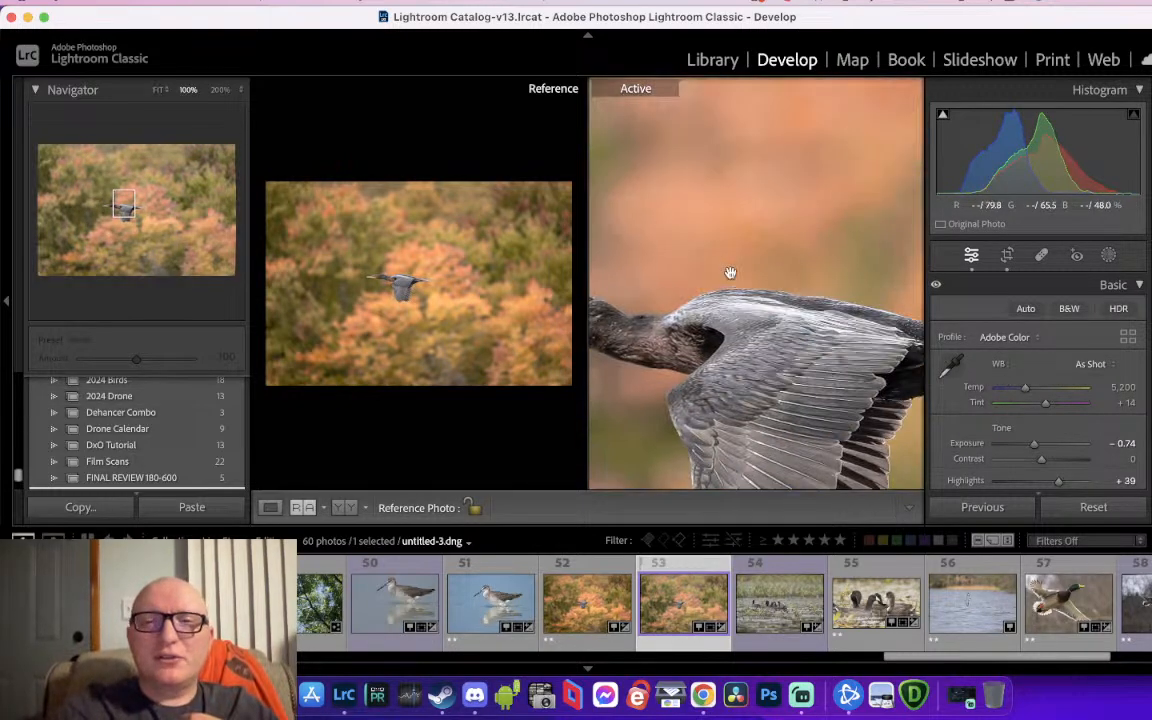
click(755, 311)
Raise the colour saturation of untitled-3.dng to +50 for Orange and +56 for Yellow
scroll(1016, 390, down, 5)
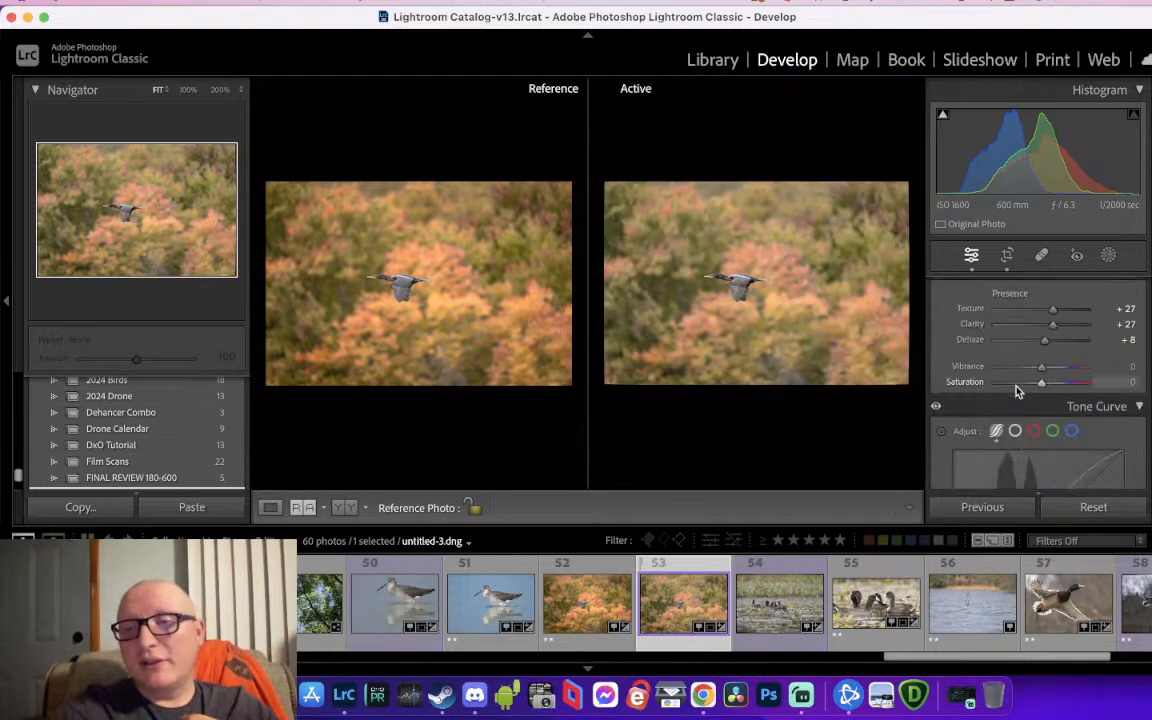
scroll(1016, 386, down, 10)
scroll(1016, 388, up, 3)
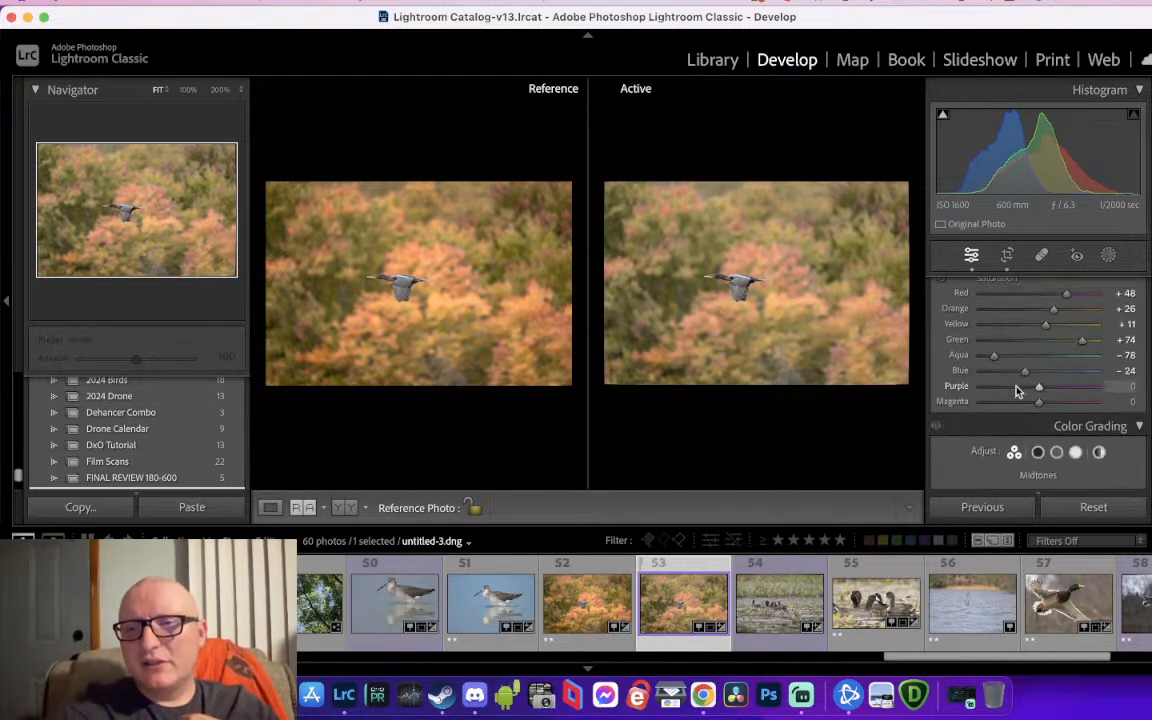
scroll(1017, 390, up, 2)
click(1068, 352)
click(1069, 368)
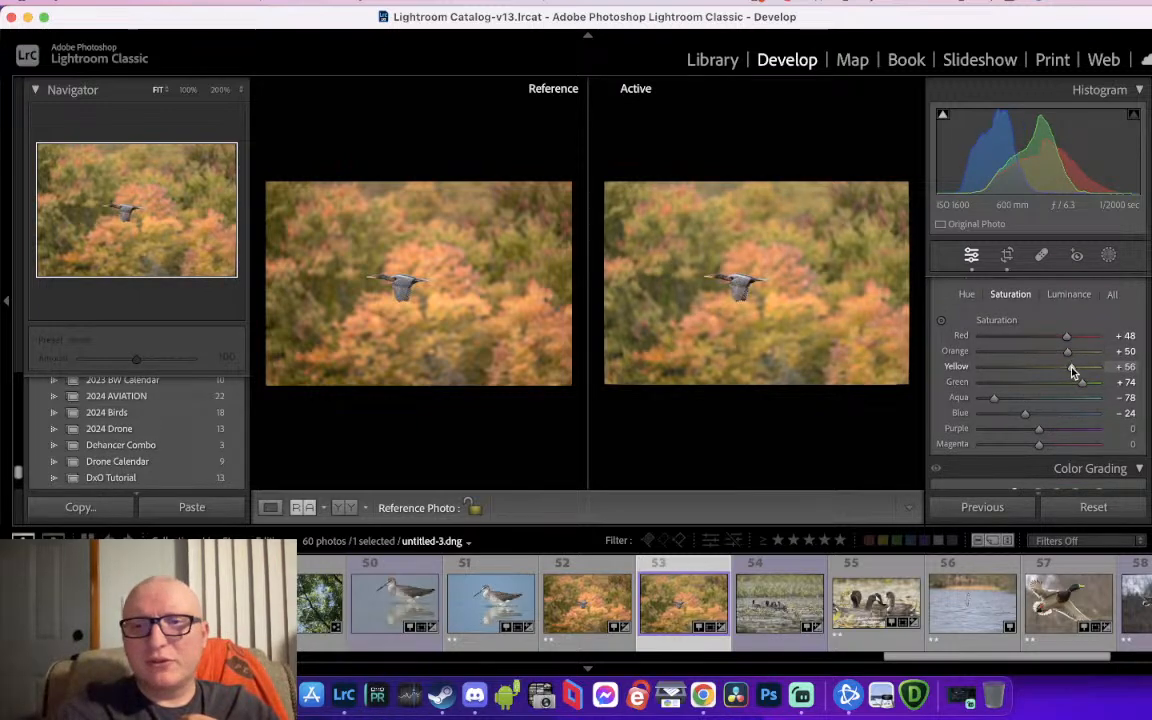
Check the cormorant's head and wing at 100% in the active photo, and return to the single-photo view
click(730, 275)
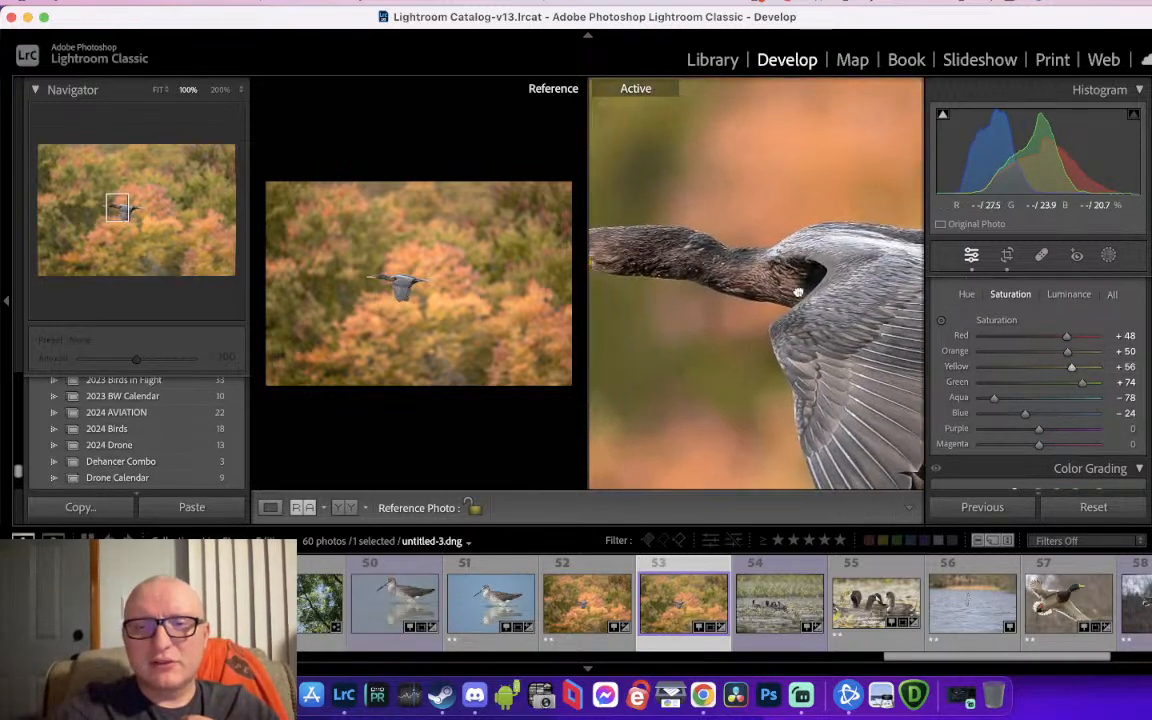
mouse_move(679, 303)
mouse_down()
mouse_move(830, 293)
mouse_move(667, 298)
mouse_up()
mouse_move(788, 318)
mouse_down()
mouse_move(656, 317)
mouse_move(936, 298)
mouse_up()
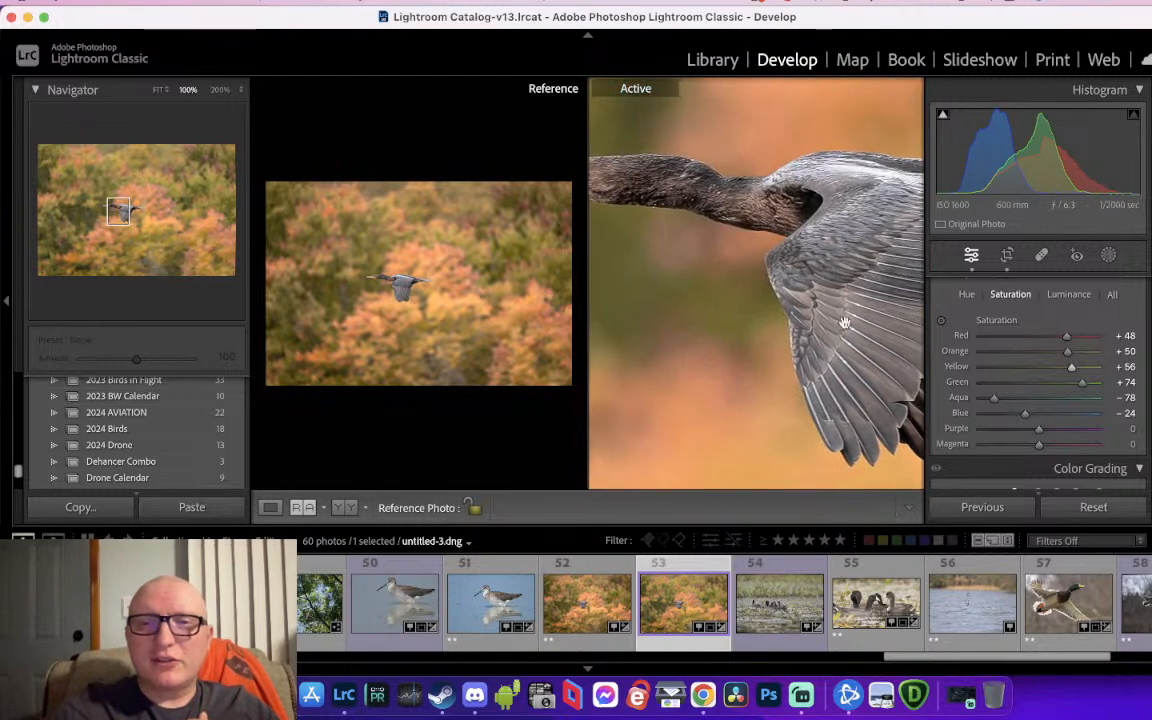
click(270, 507)
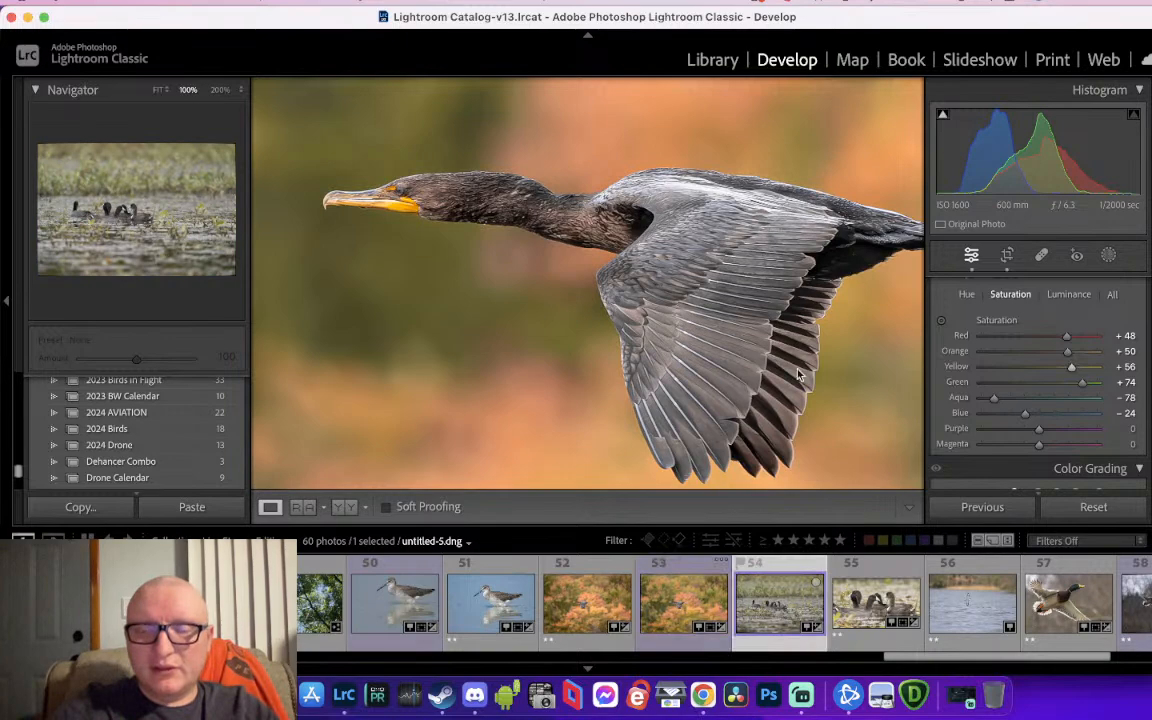
Open the coot group photo untitled-5.dng and check the birds at 100%
click(778, 600)
click(765, 240)
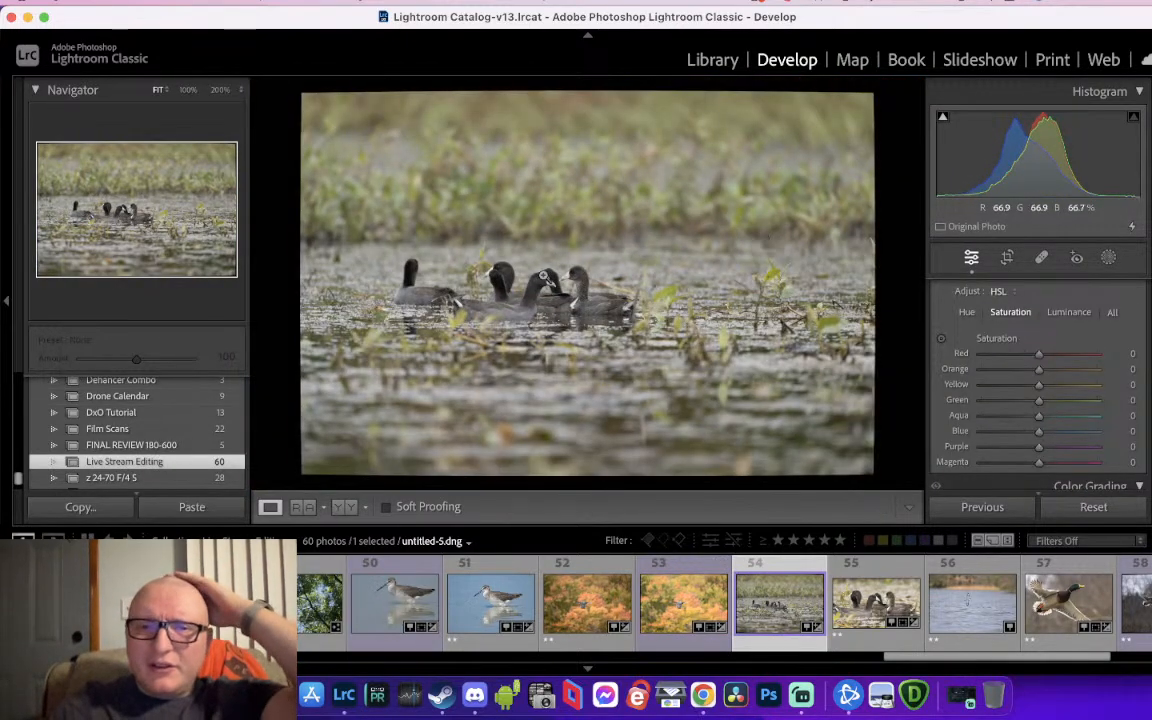
click(526, 298)
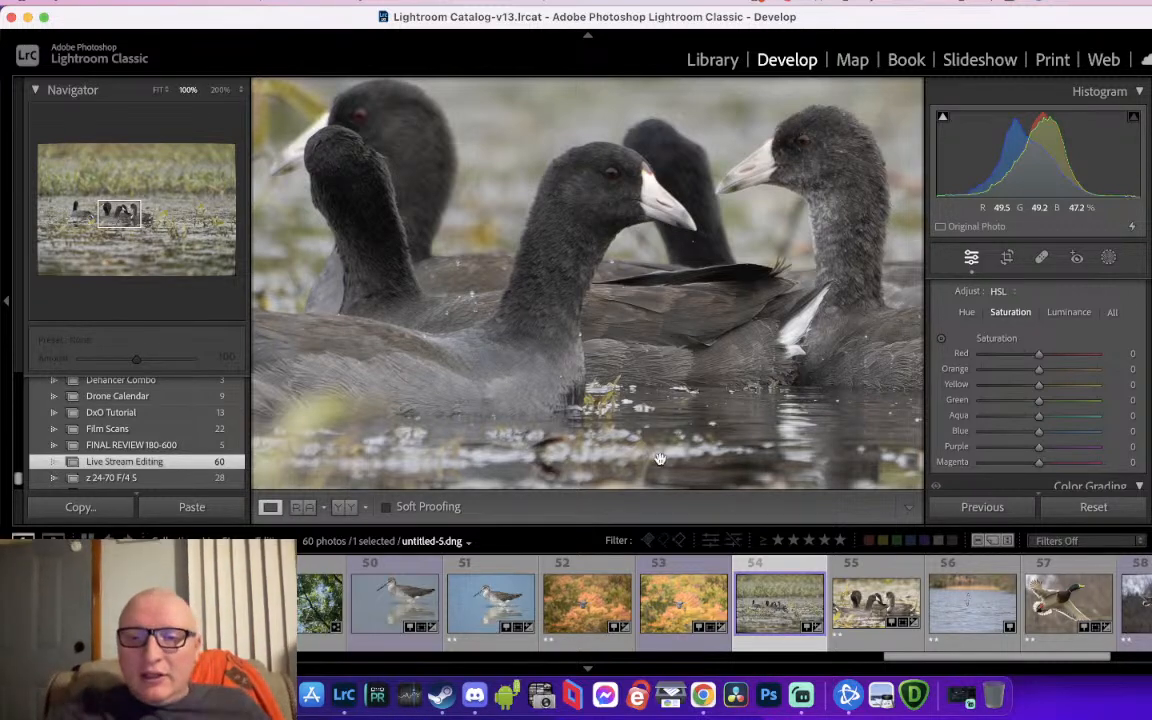
Crop untitled-5.dng tightly around the group of coots, keeping the original aspect ratio
click(1006, 259)
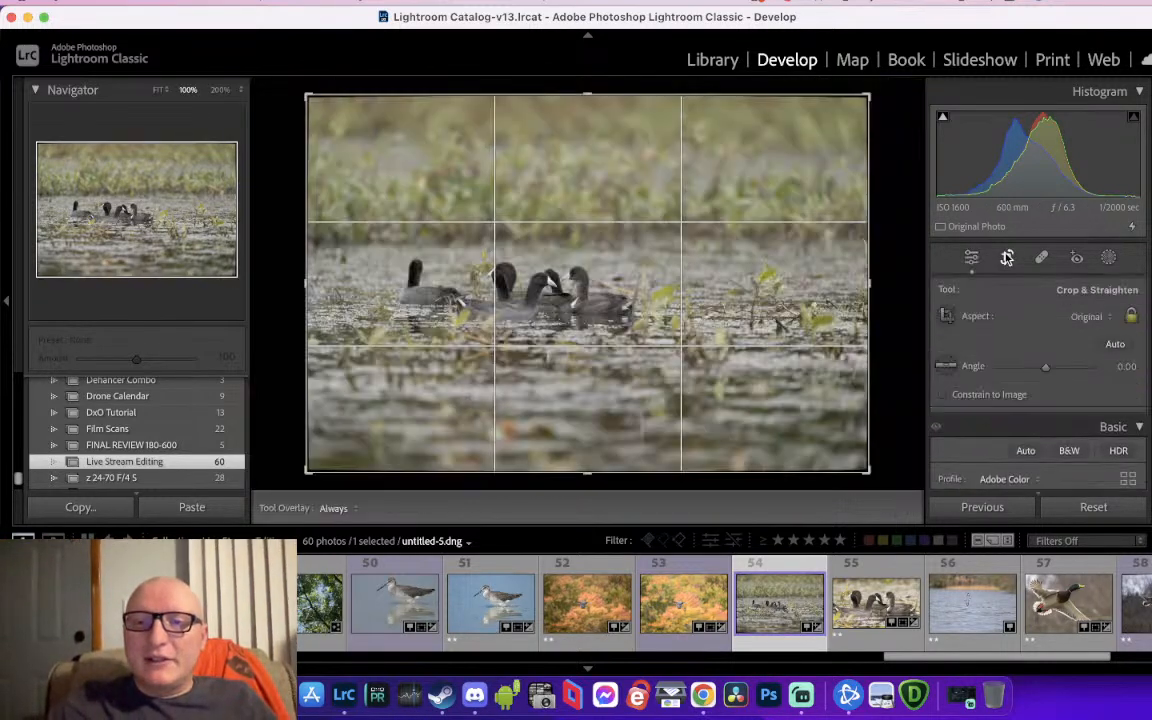
drag(836, 112, 710, 214)
drag(616, 258, 670, 350)
drag(709, 201, 680, 222)
drag(600, 271, 531, 289)
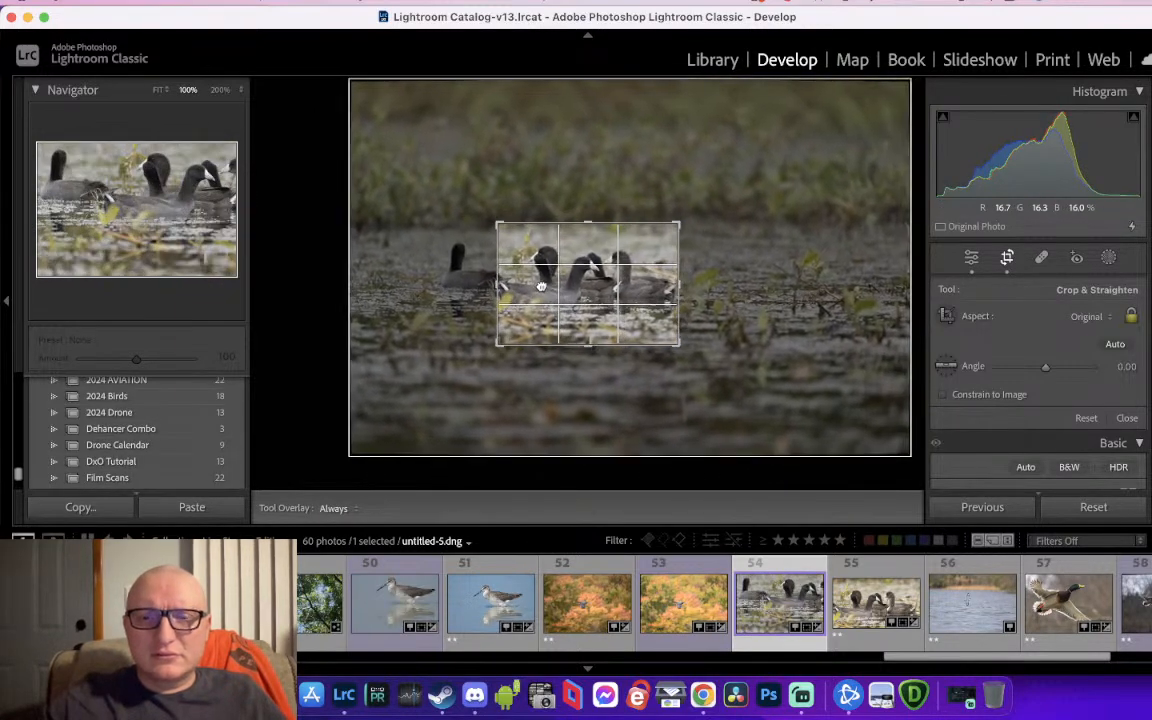
key(Return)
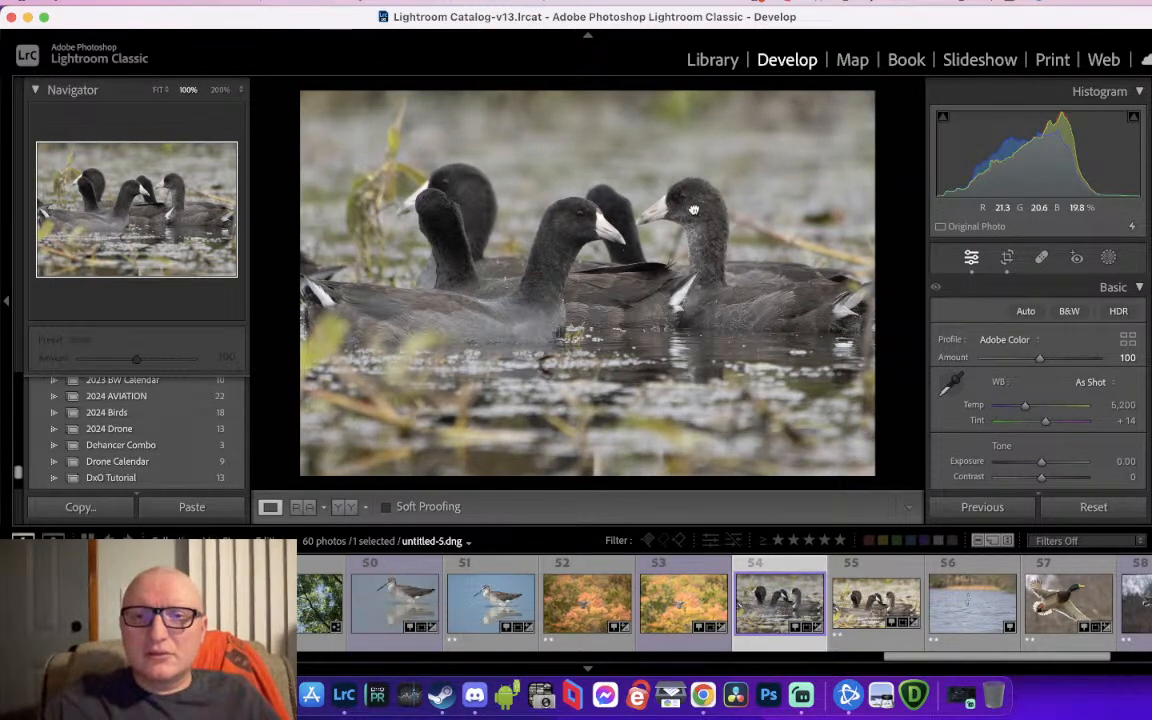
Warm the coot photo's colour temperature slightly and set Highlights to +6, Shadows to +25, Whites to +33 and Blacks to +5
click(670, 238)
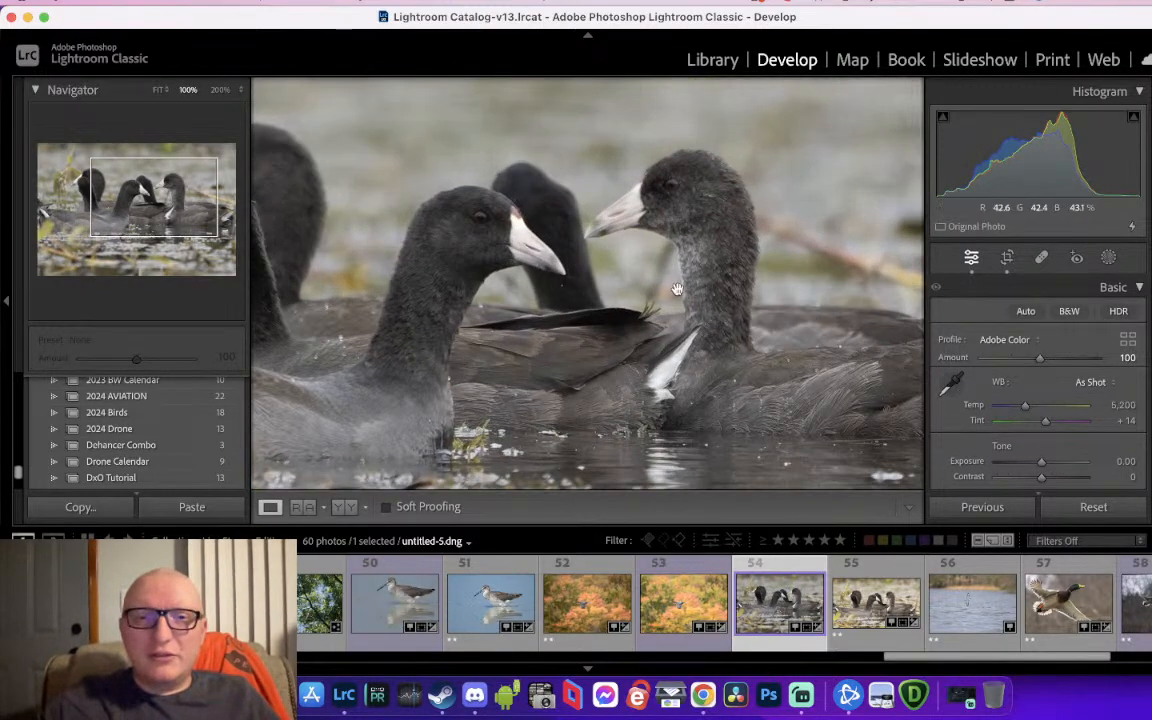
drag(1031, 404, 1033, 409)
scroll(1044, 398, down, 5)
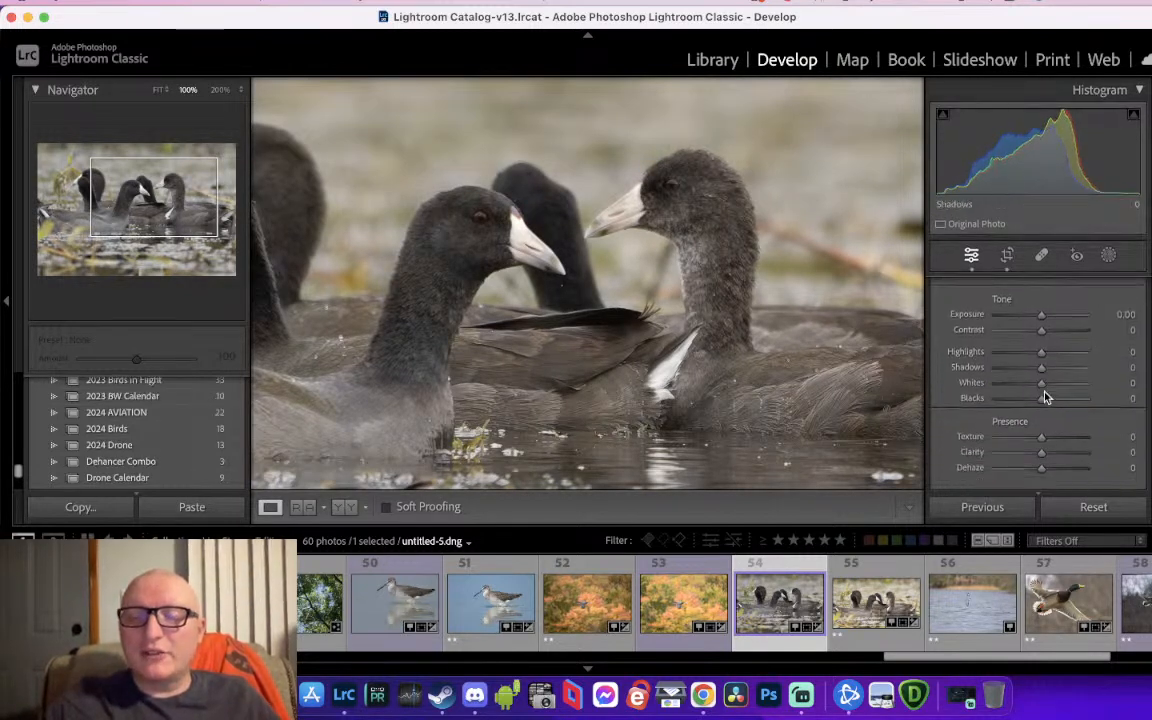
click(1053, 363)
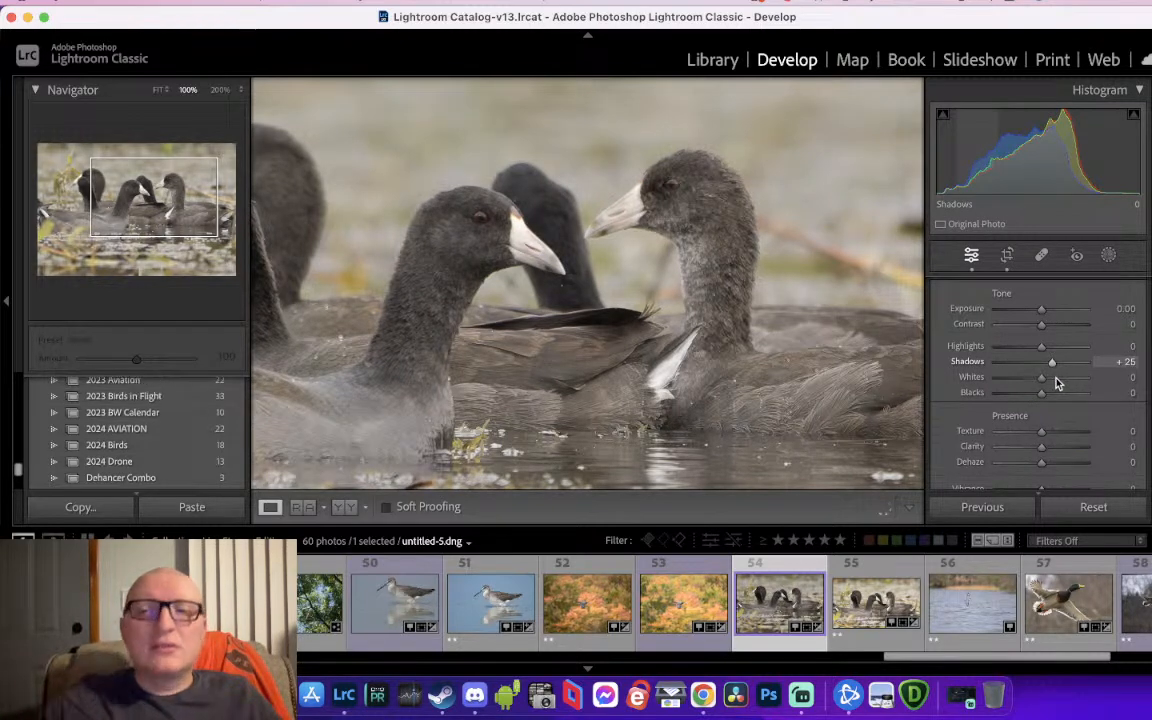
click(1056, 381)
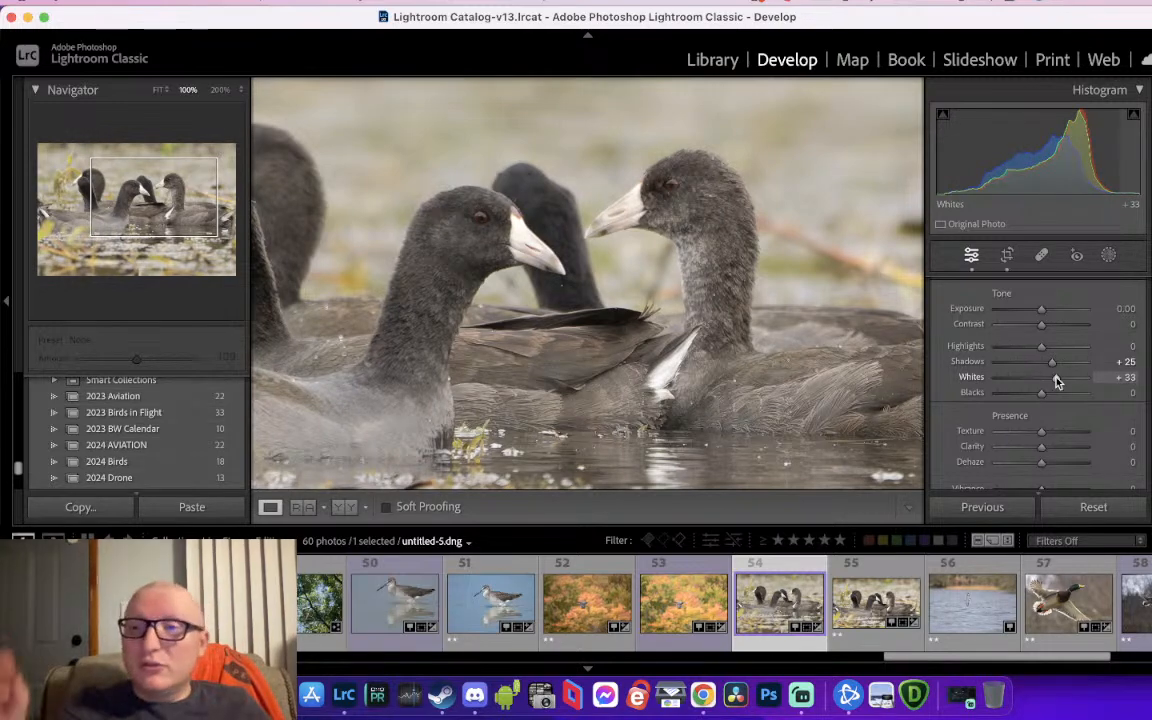
drag(1053, 400, 1042, 399)
mouse_move(1041, 347)
mouse_down()
mouse_move(1054, 352)
mouse_move(1043, 350)
mouse_up()
scroll(1045, 352, down, 2)
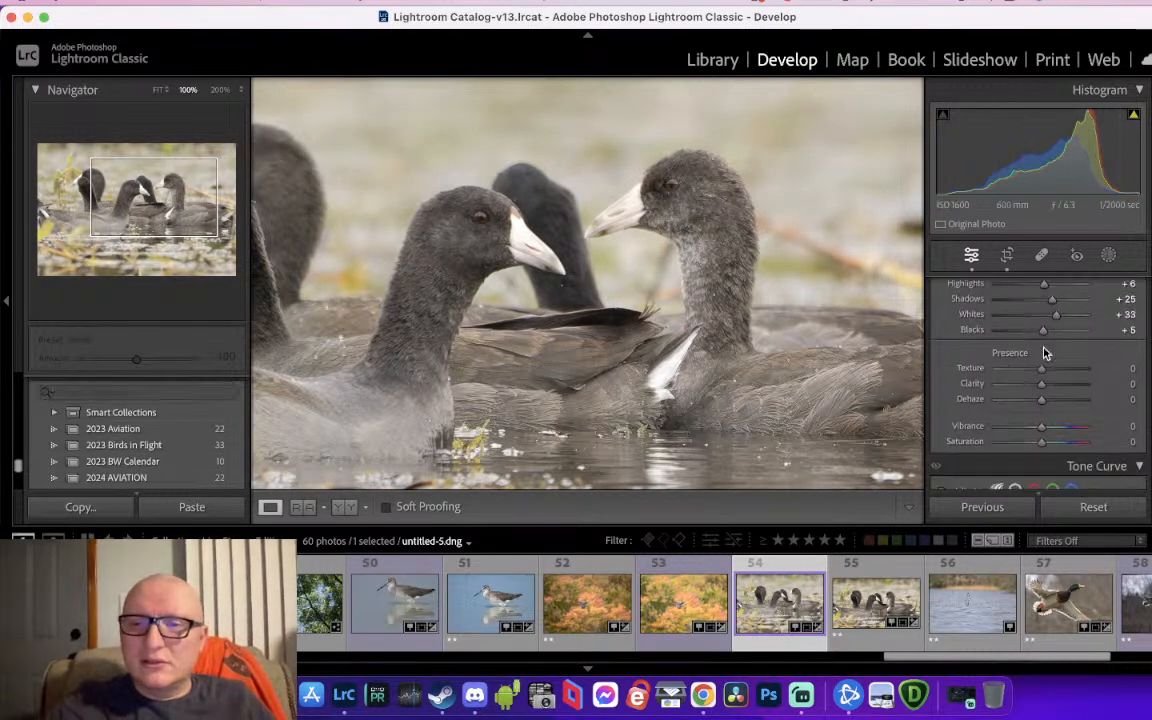
Set Texture to +12, Clarity to +10 and Dehaze to +11, and check the coots' feather detail at 100%
scroll(1045, 352, down, 2)
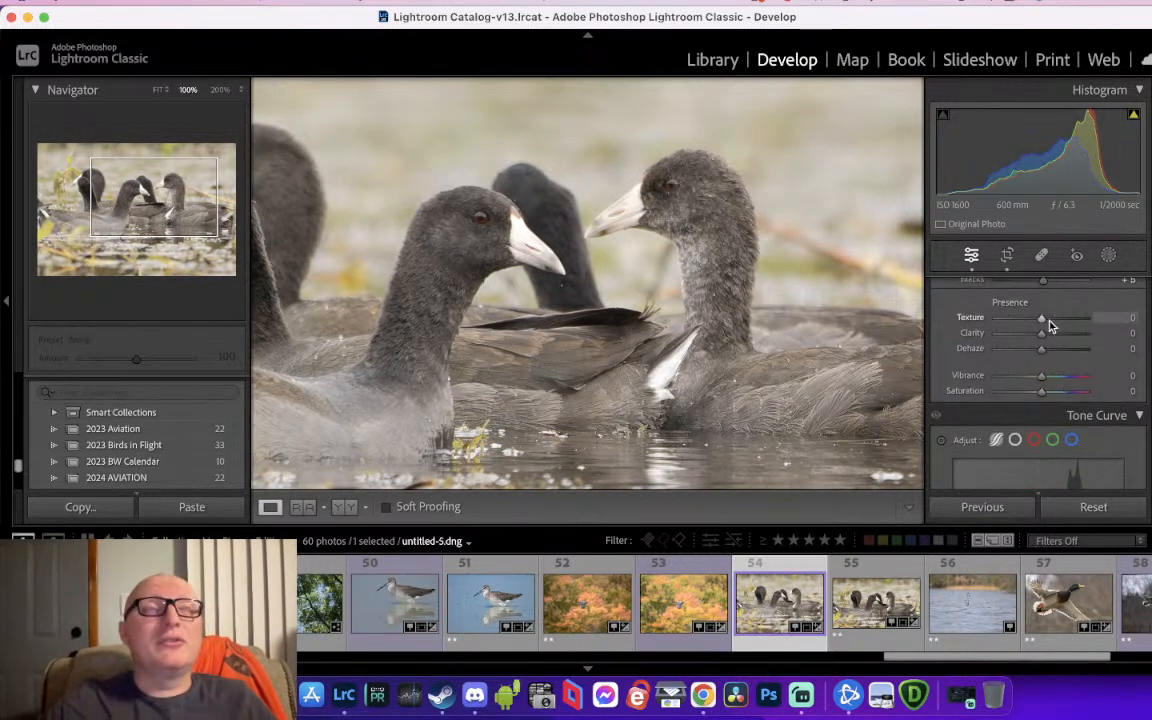
click(1049, 318)
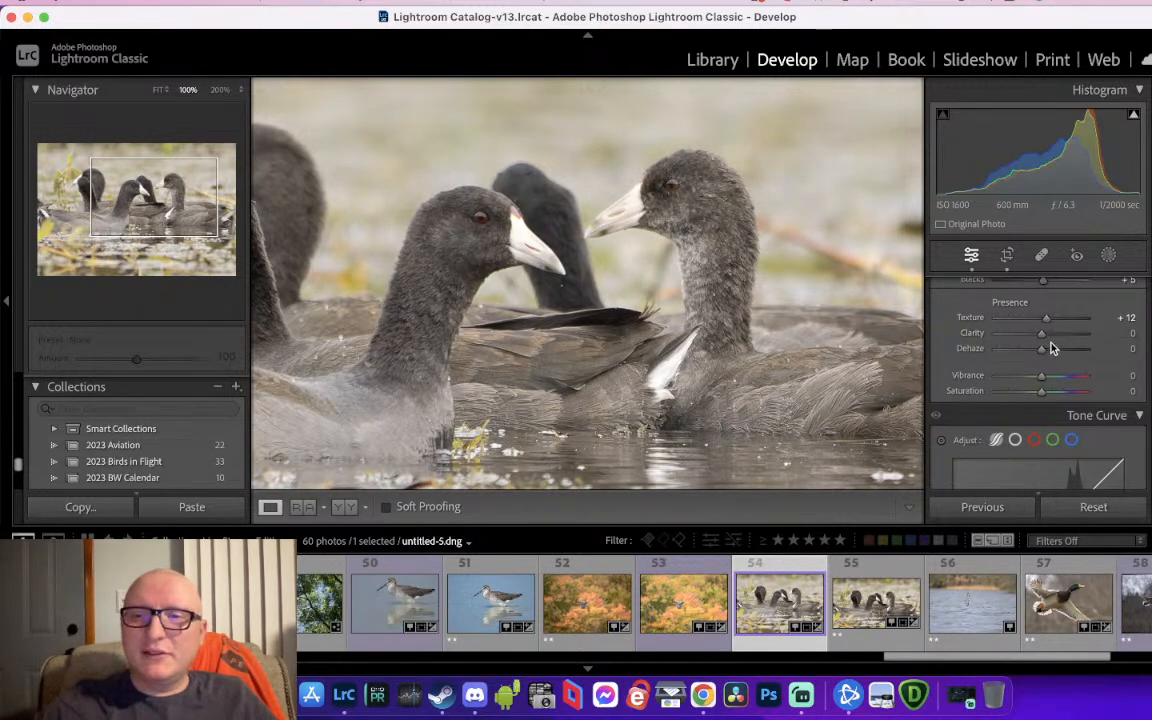
drag(1047, 348, 1046, 334)
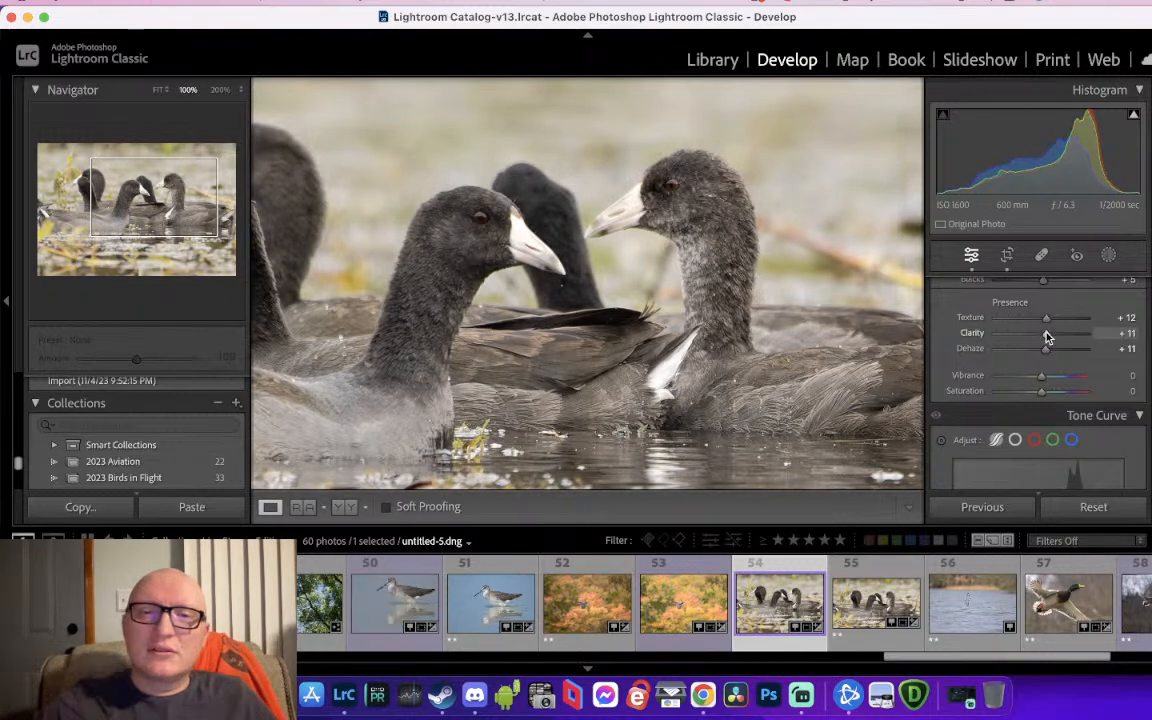
drag(540, 250, 720, 250)
drag(665, 322, 418, 301)
drag(572, 322, 697, 314)
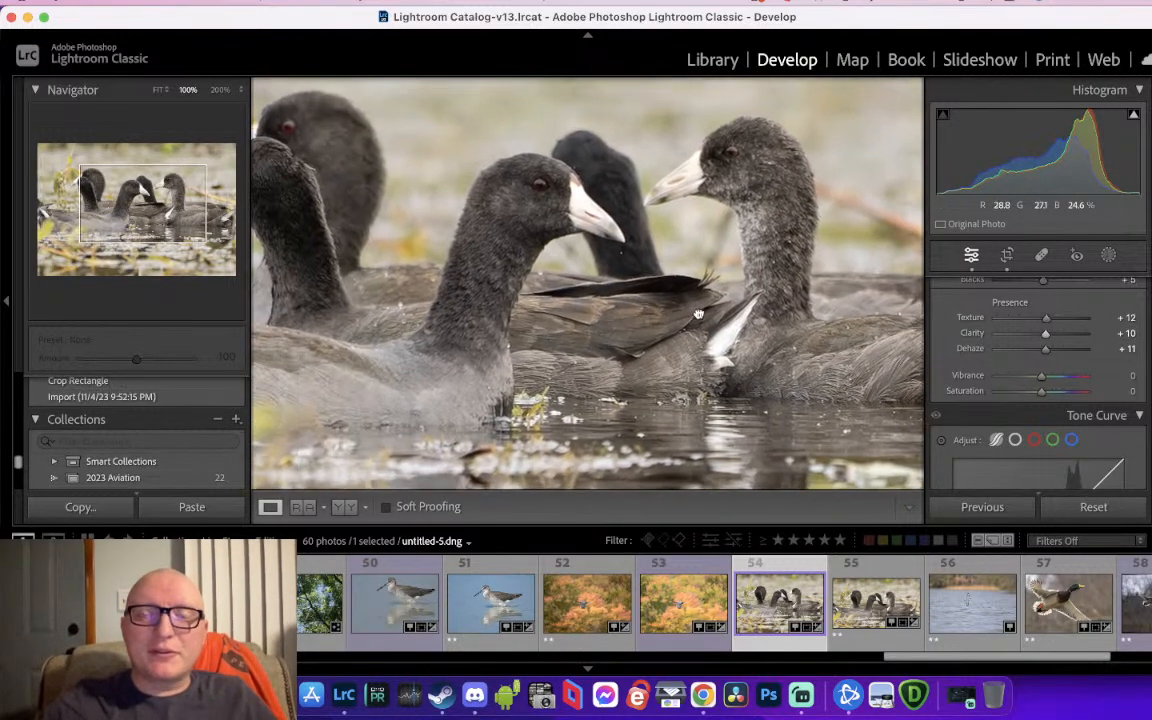
Raise the Red saturation of the coot photo to +45 and check the birds' eyes at 200%
scroll(1000, 390, down, 5)
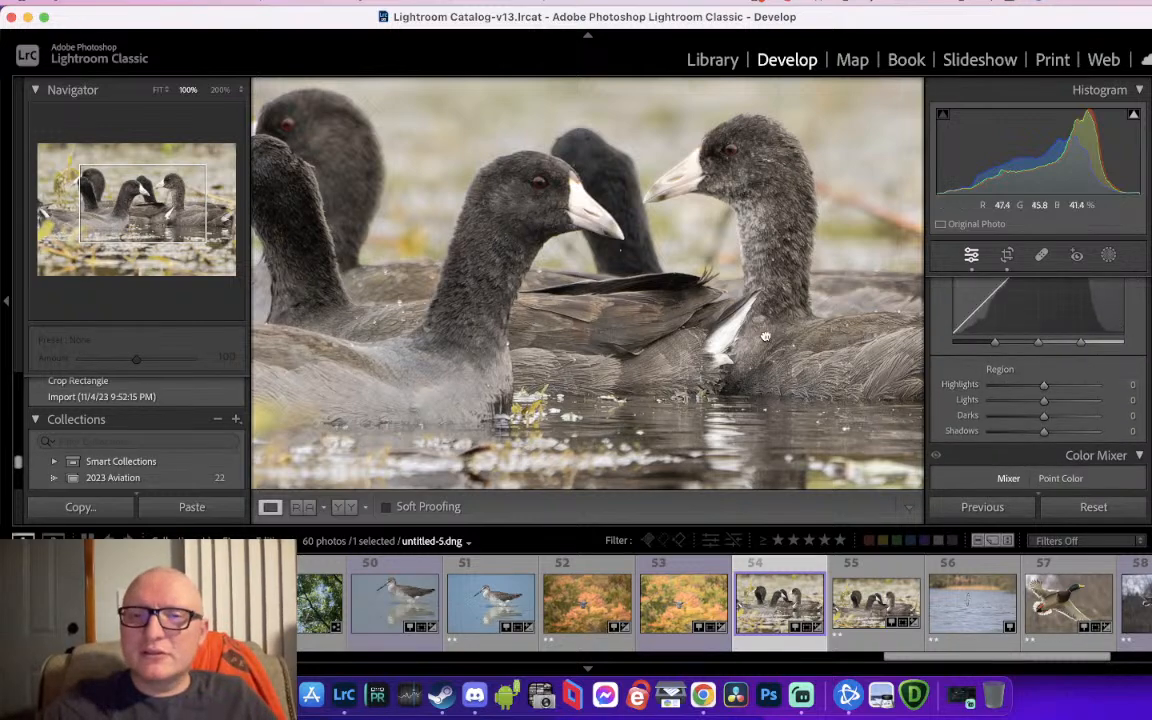
key(z)
scroll(1075, 395, down, 5)
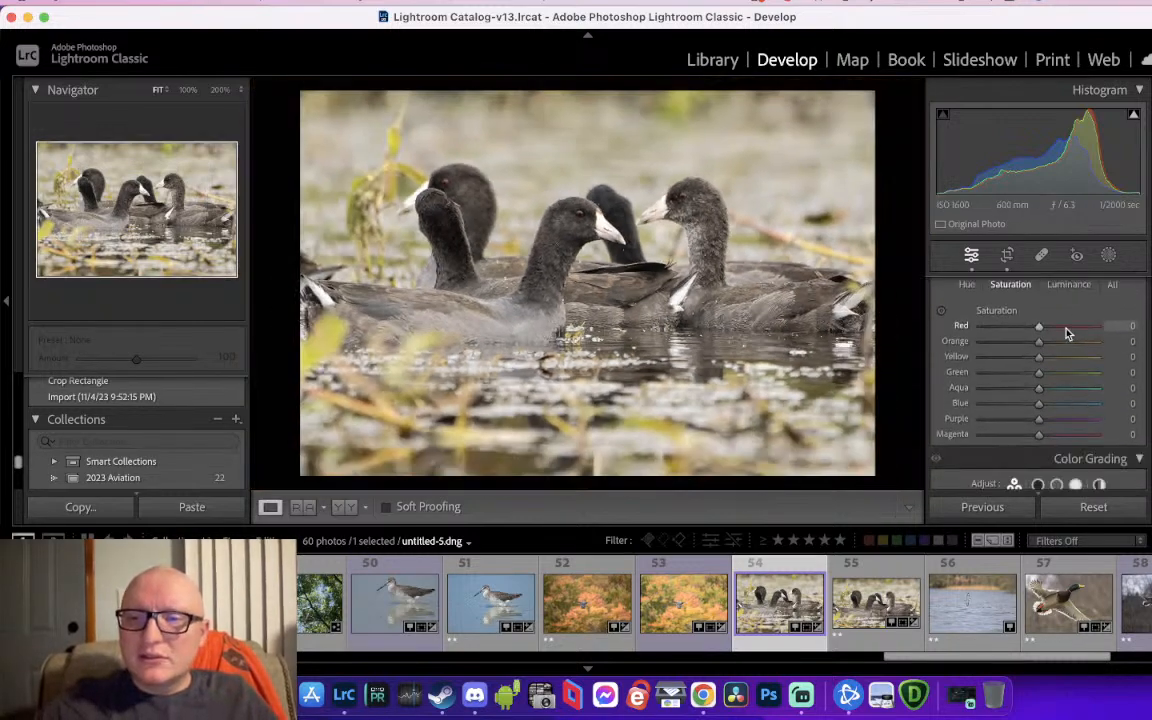
click(622, 219)
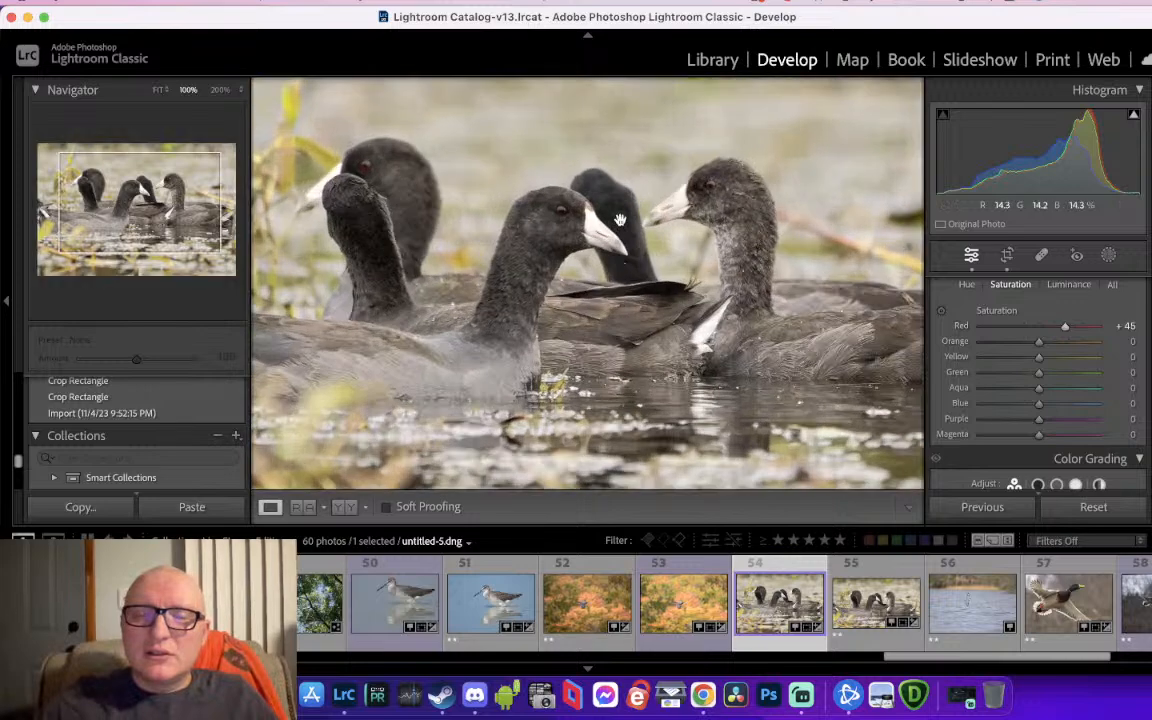
key(super+=)
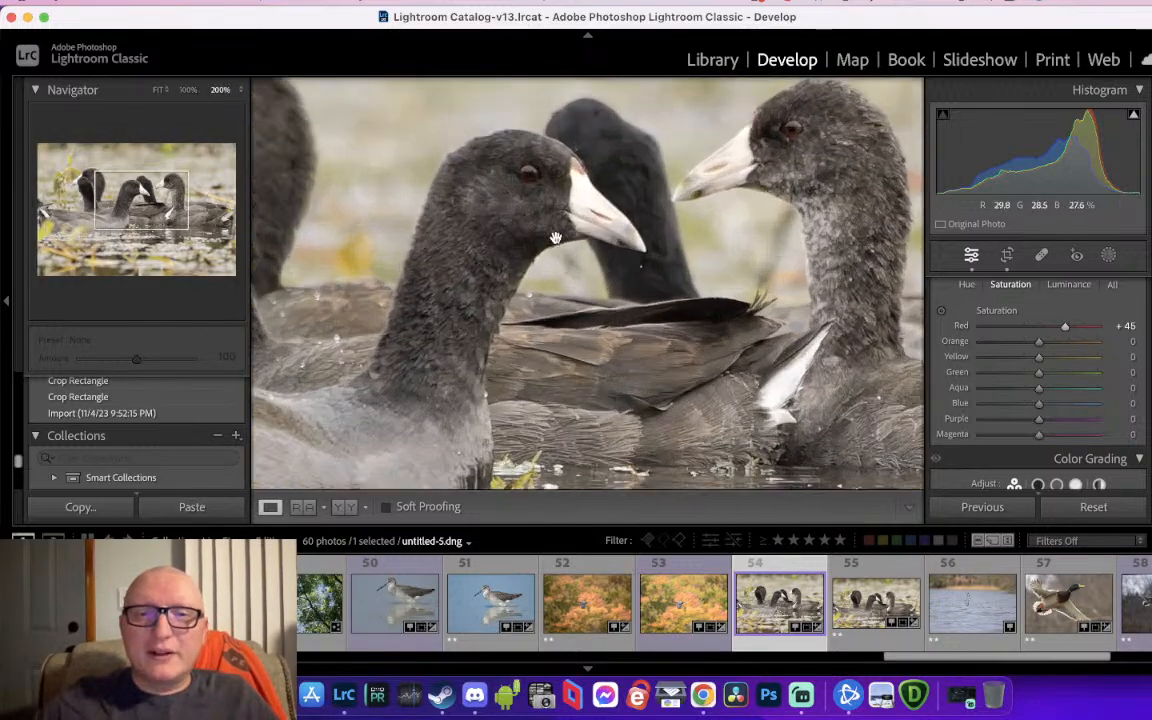
drag(595, 203, 575, 334)
drag(725, 312, 632, 312)
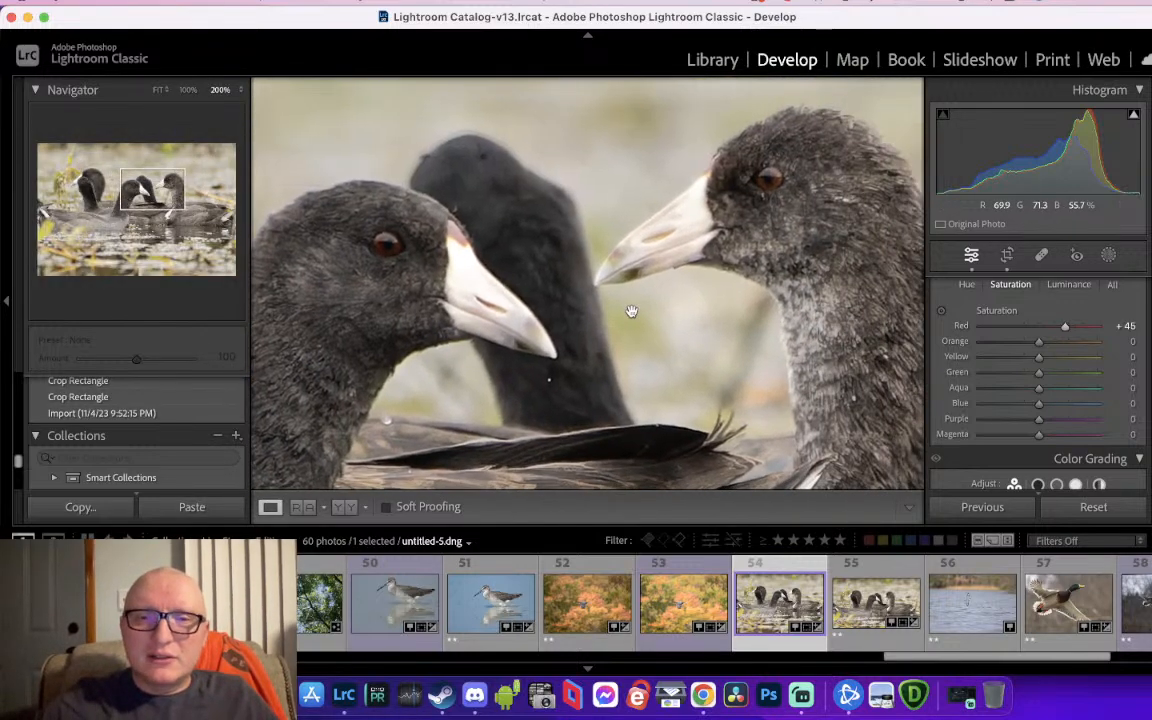
Set the saturation to +18 for Orange and +42 for Yellow, and rate the coot photo five stars
click(630, 312)
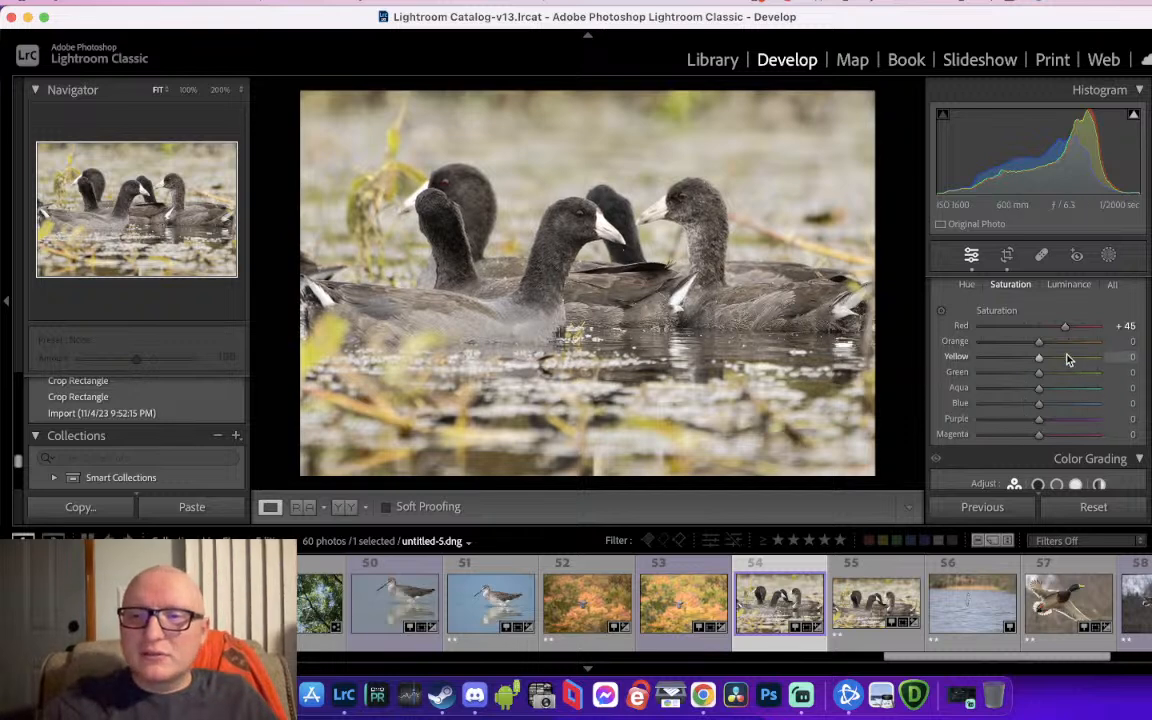
click(1062, 342)
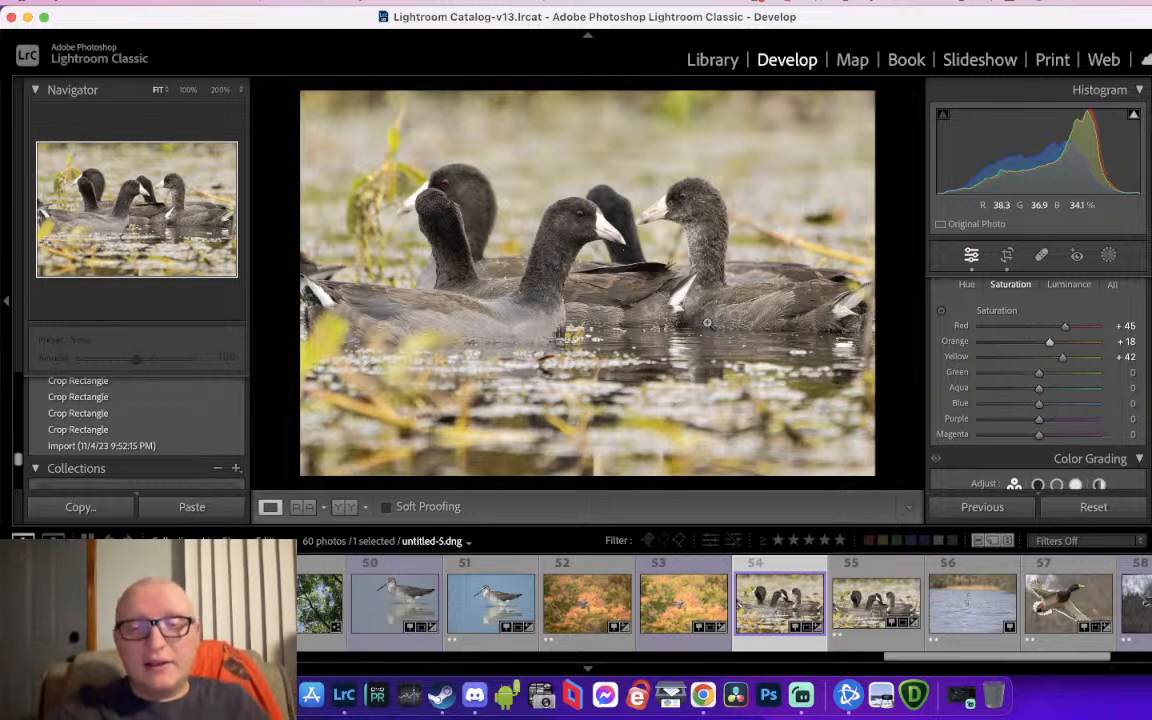
key(5)
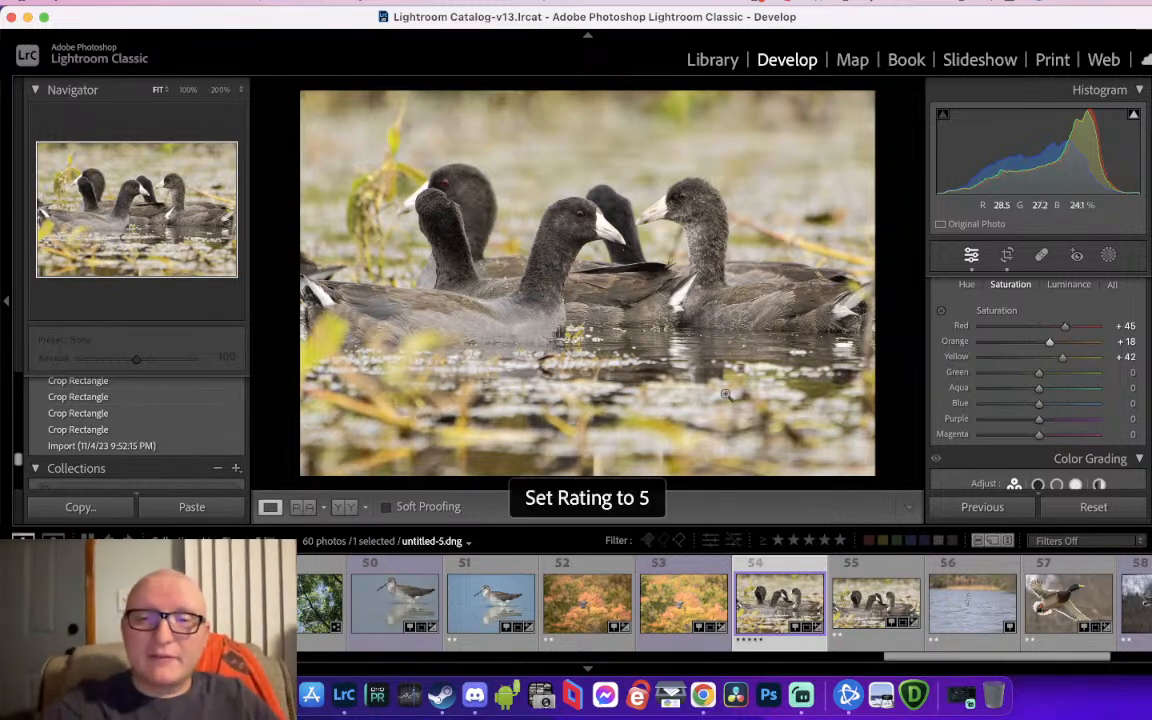
Open the kingfisher photo untitled-1102.JPG, check the bird up close and remove the photo from the collection
scroll(788, 626, up, 5)
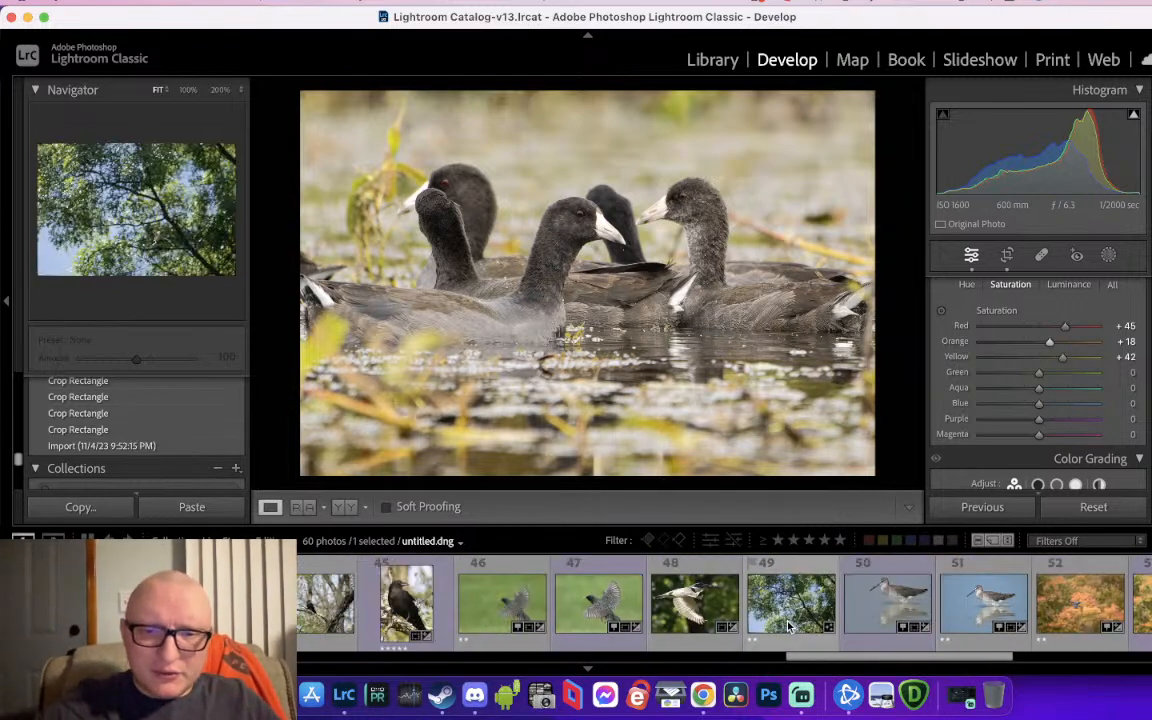
scroll(788, 626, up, 2)
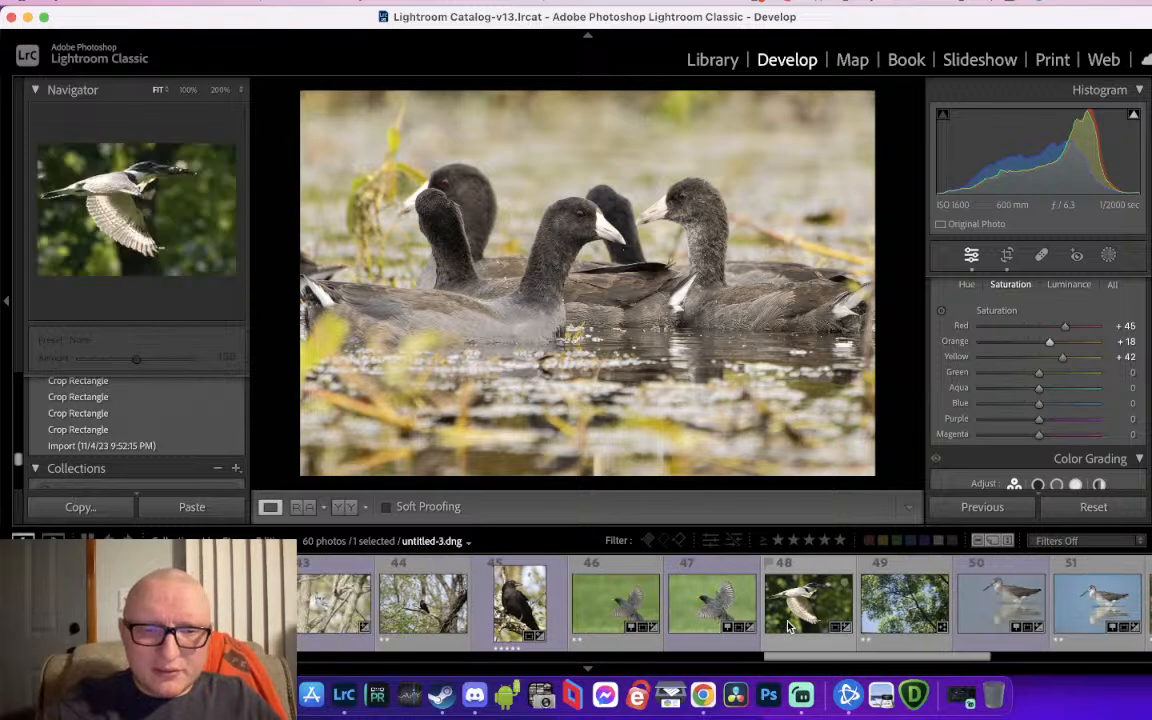
scroll(788, 626, down, 8)
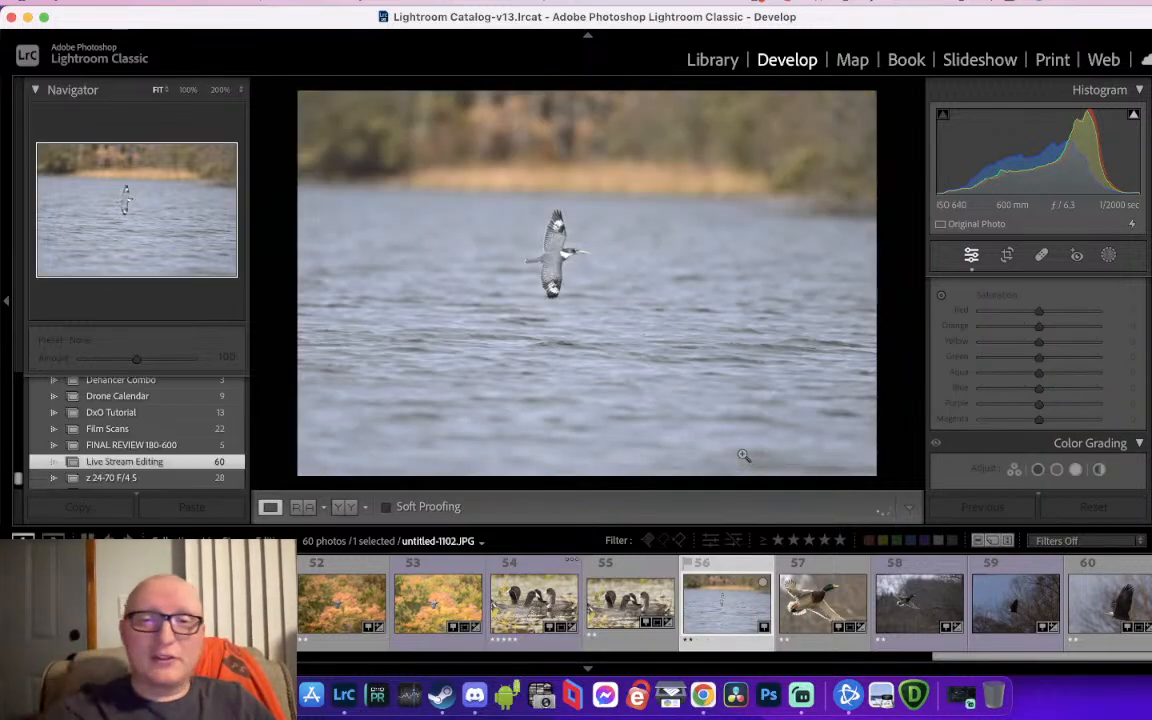
click(531, 211)
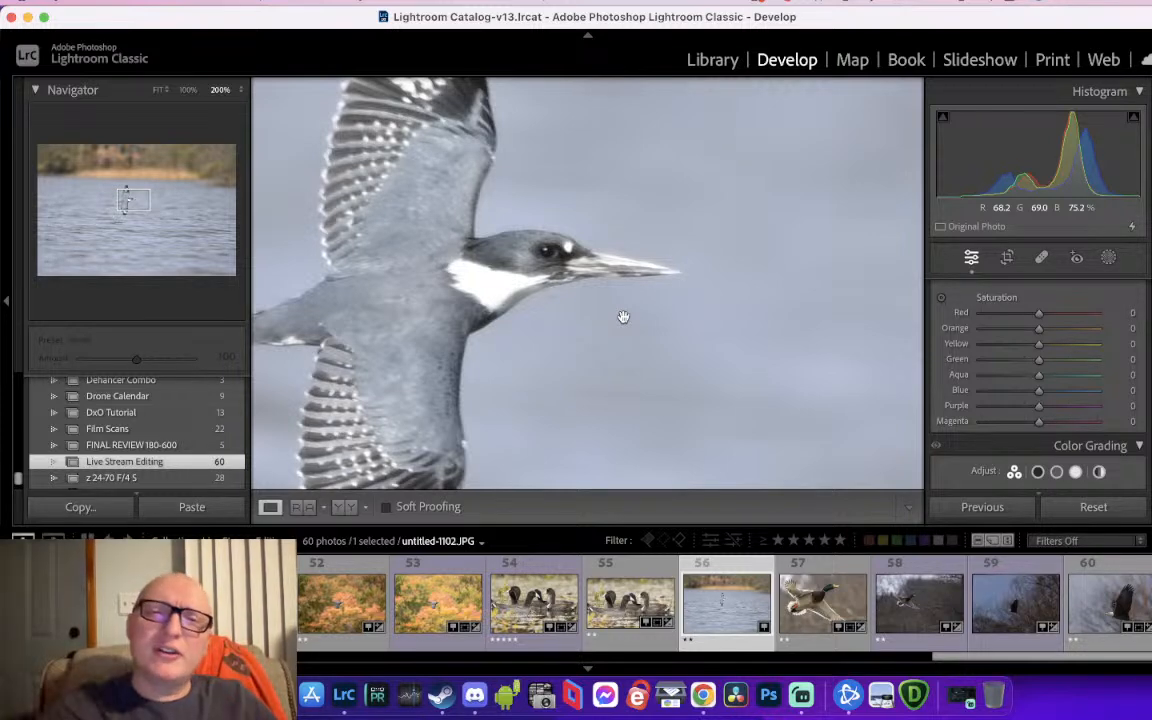
click(623, 317)
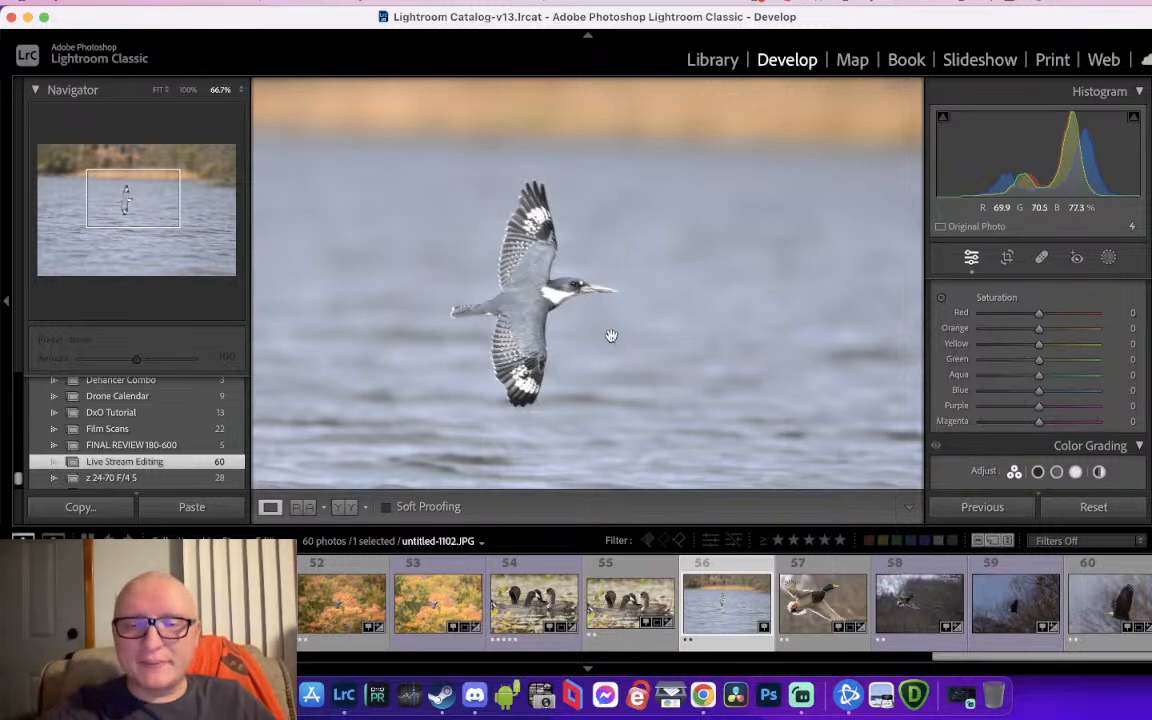
key(BackSpace)
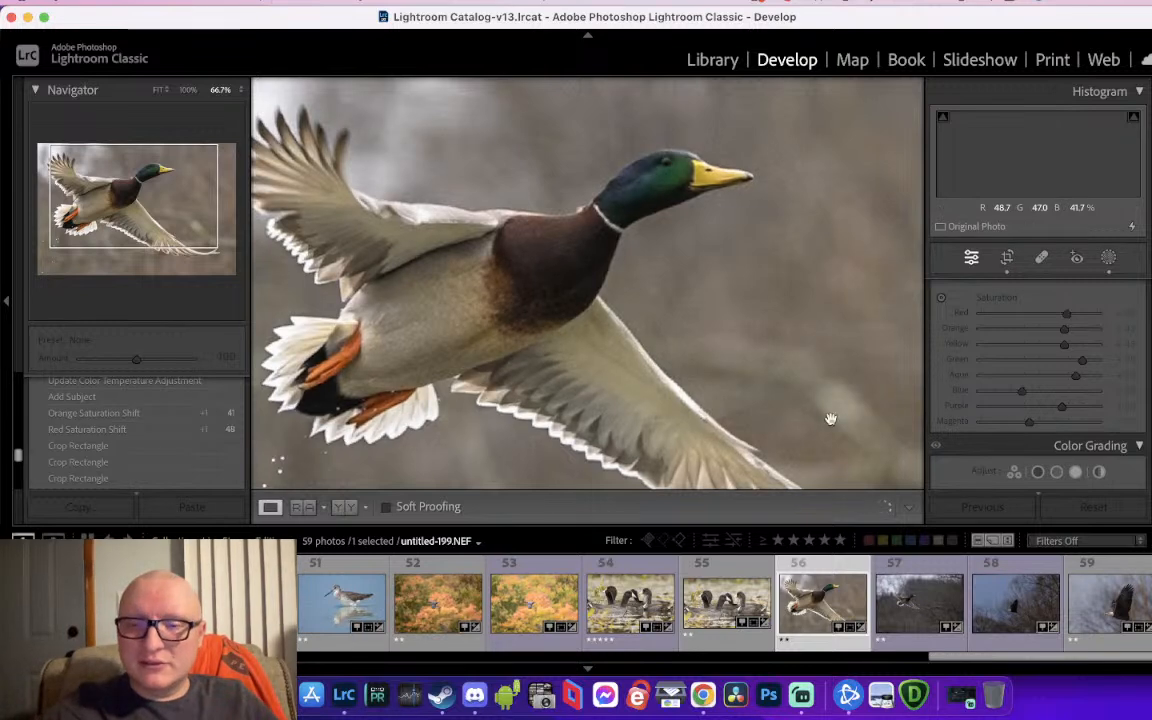
Review the flying mallard in untitled-199.NEF, copy its edit settings and open the darker mallard photo untitled-2.dng
drag(646, 366, 779, 371)
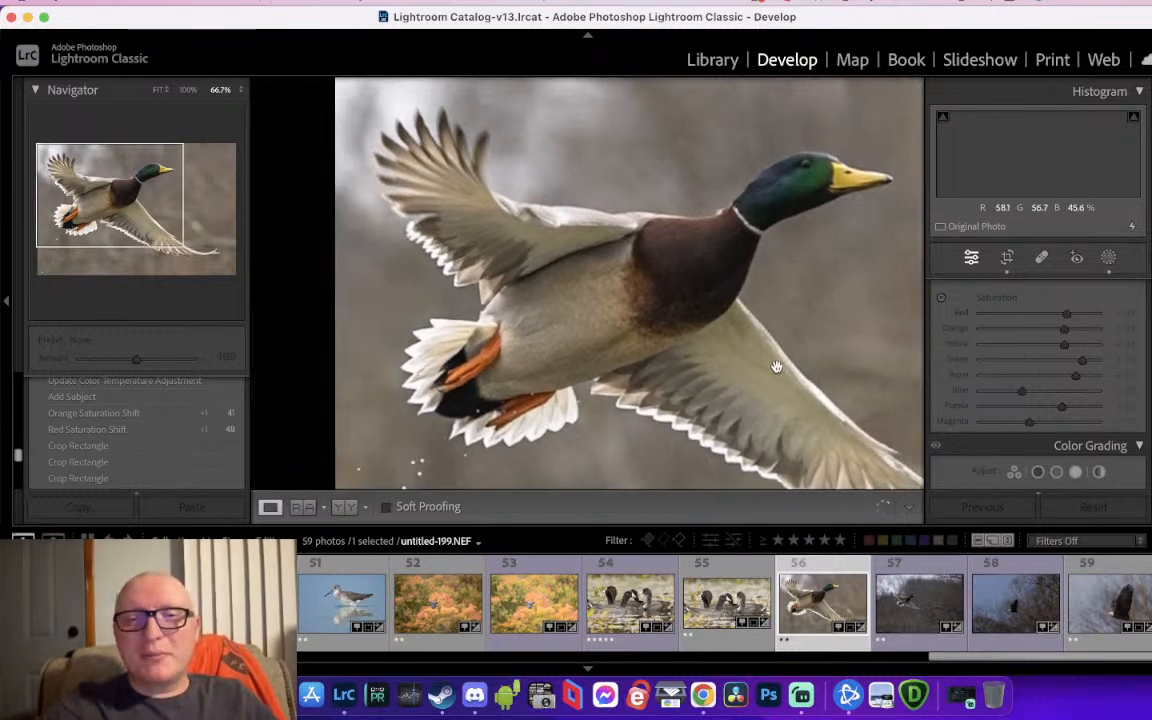
click(778, 368)
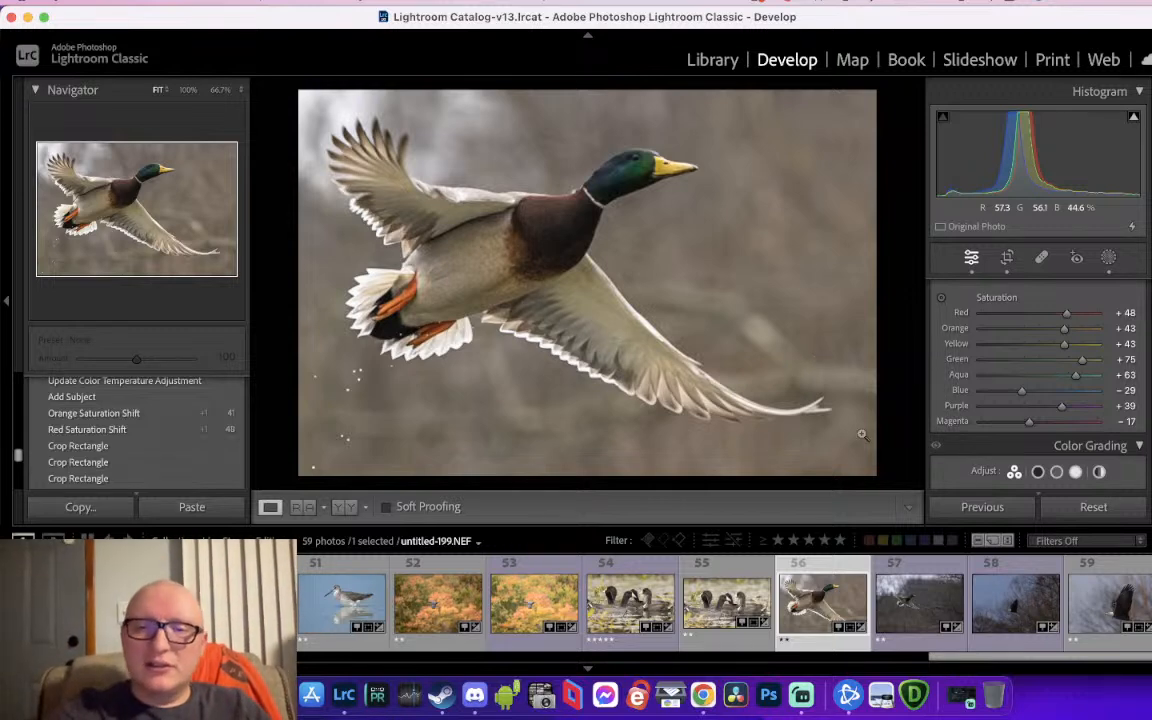
key(super+shift+c)
click(941, 404)
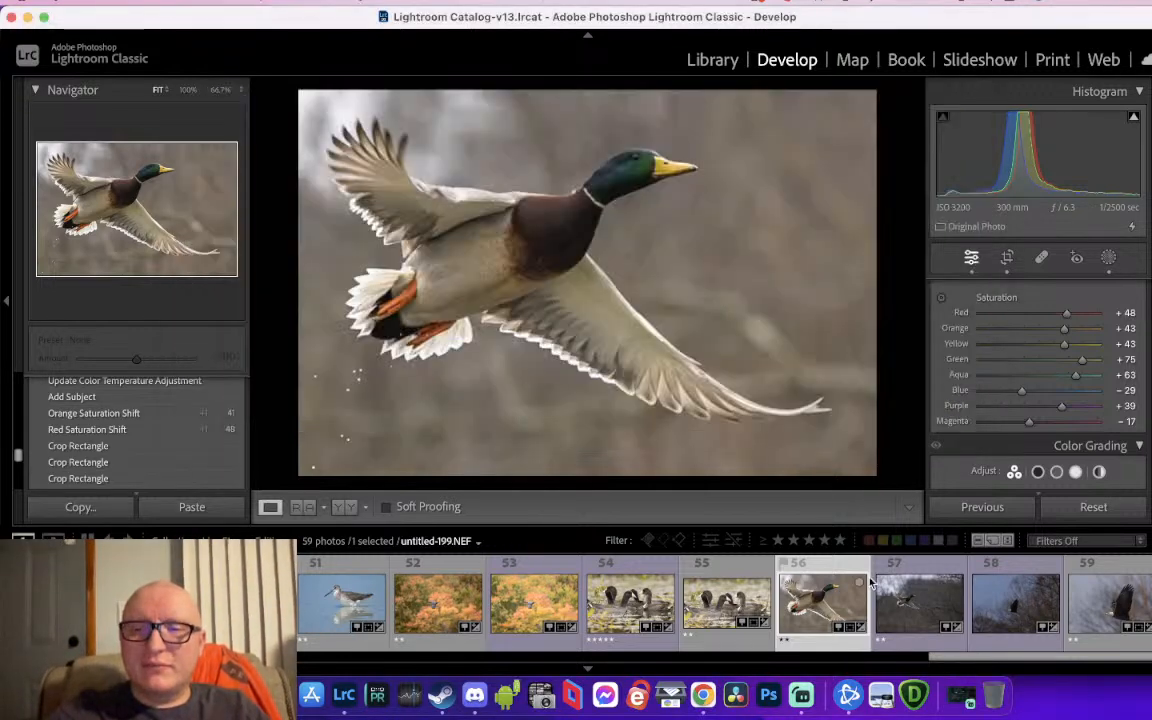
click(890, 613)
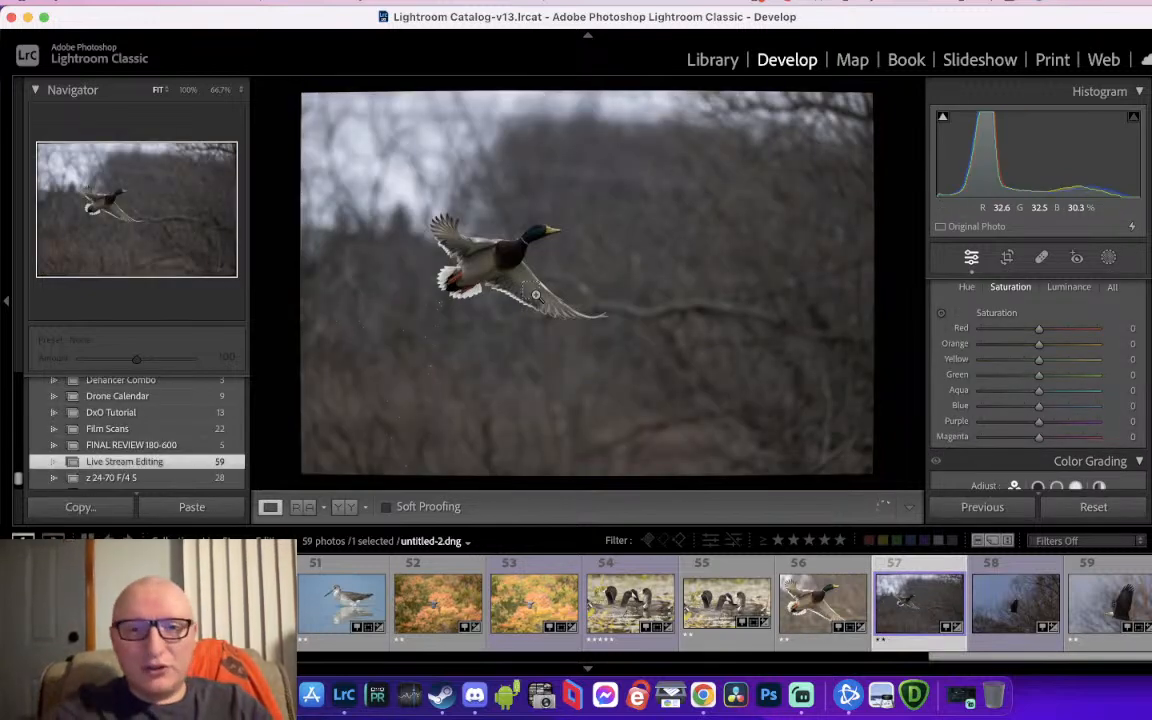
Paste the copied mallard settings onto the darker photo untitled-2.dng and check the duck's head and body up close
key(super+shift+v)
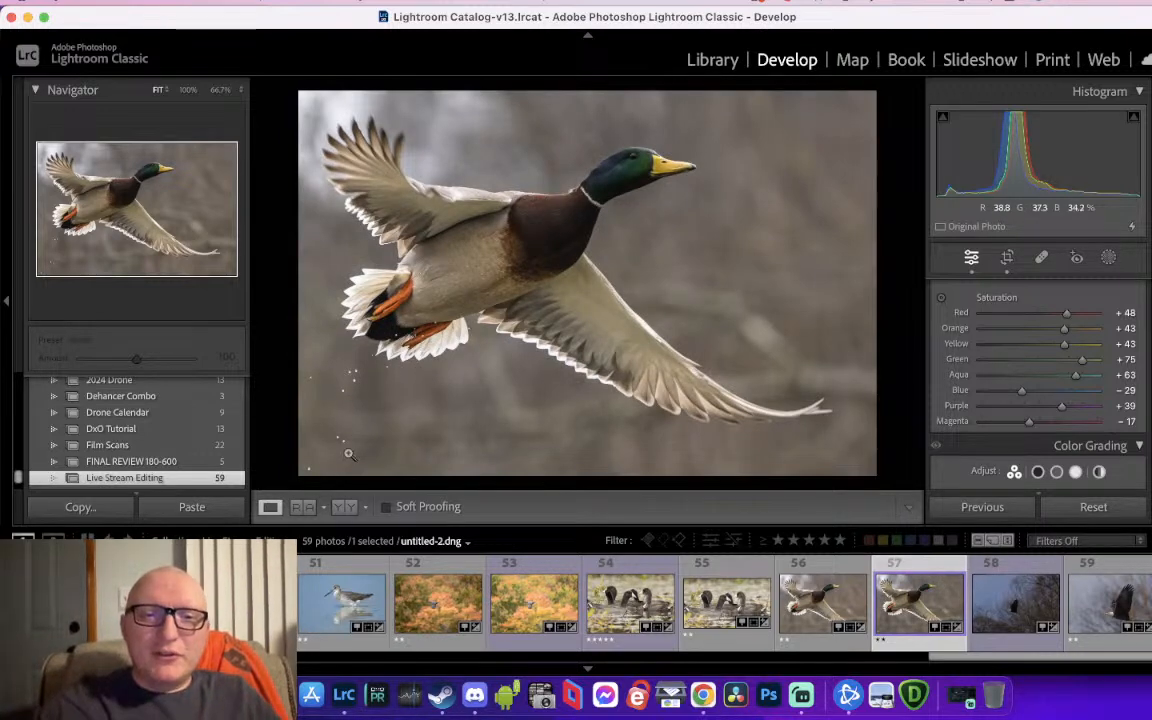
click(600, 187)
drag(687, 168, 674, 159)
drag(546, 234, 542, 260)
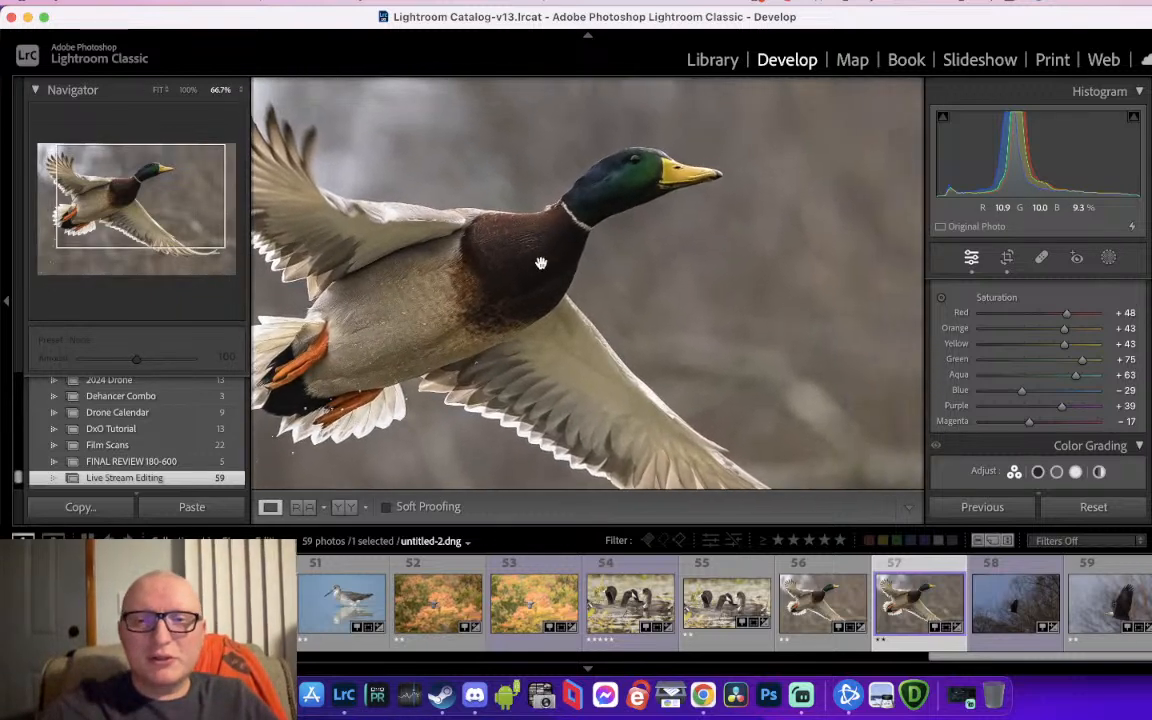
Switch to Chrome, return from the enlarged kingfisher to its Flickr album 2023 Birds in Flight and look through the photos
click(703, 694)
click(122, 190)
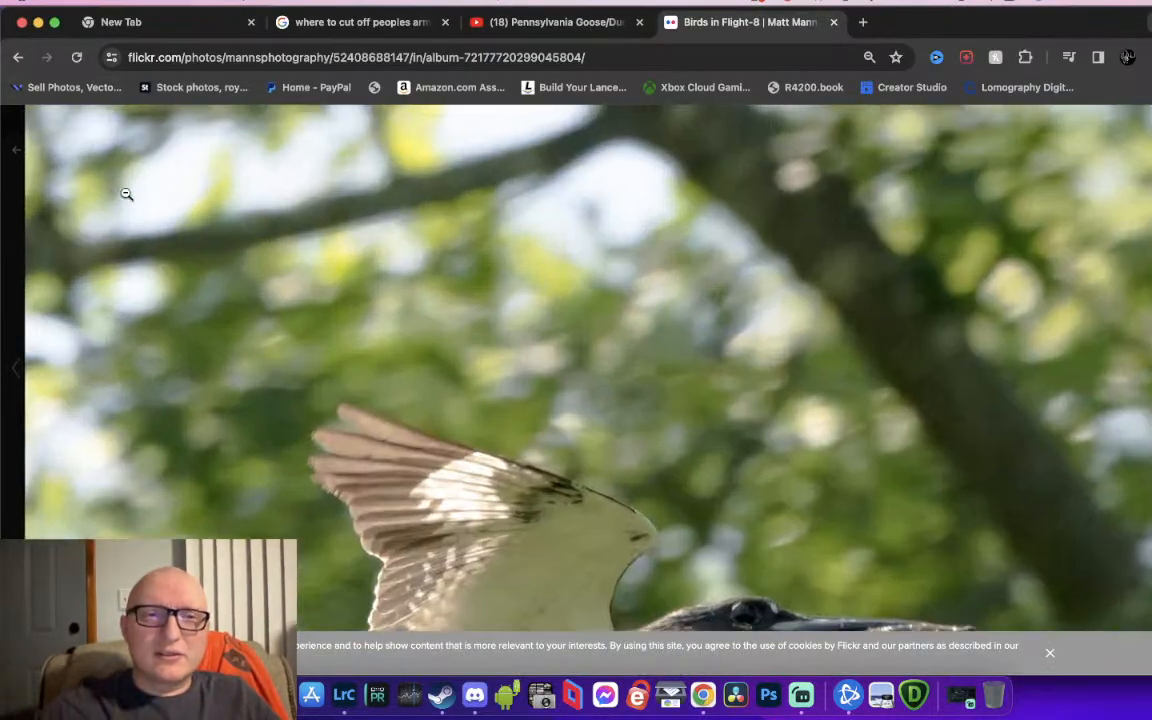
click(124, 193)
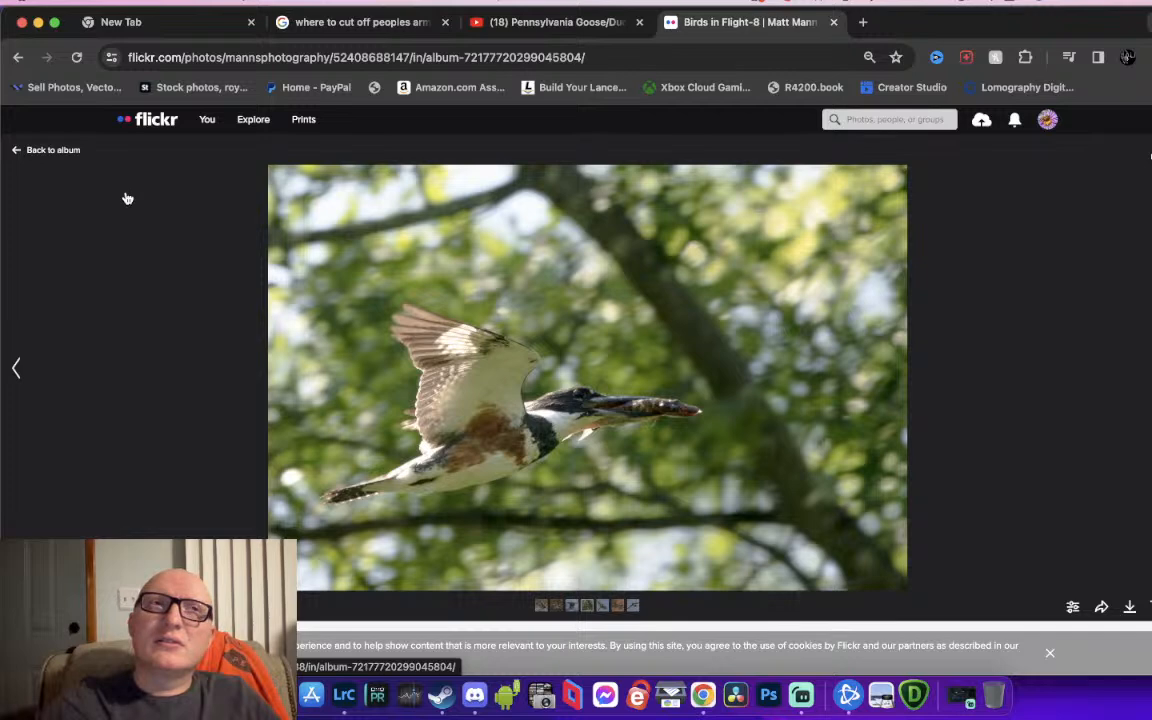
click(60, 151)
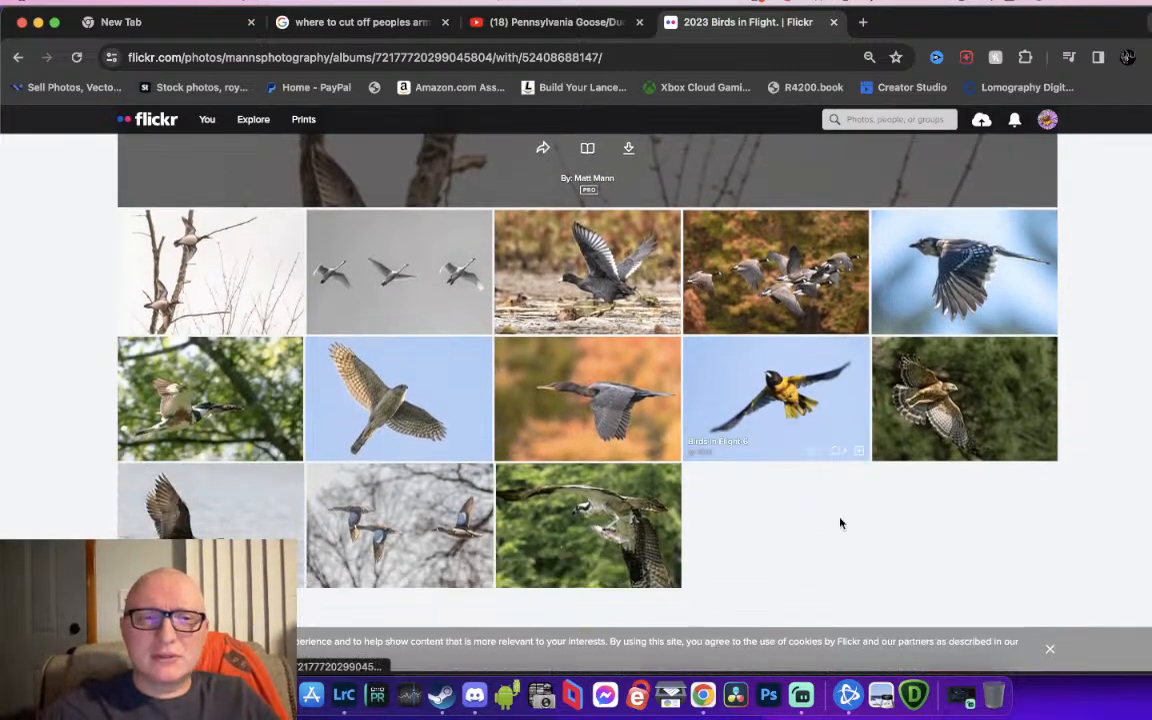
scroll(840, 523, down, 1)
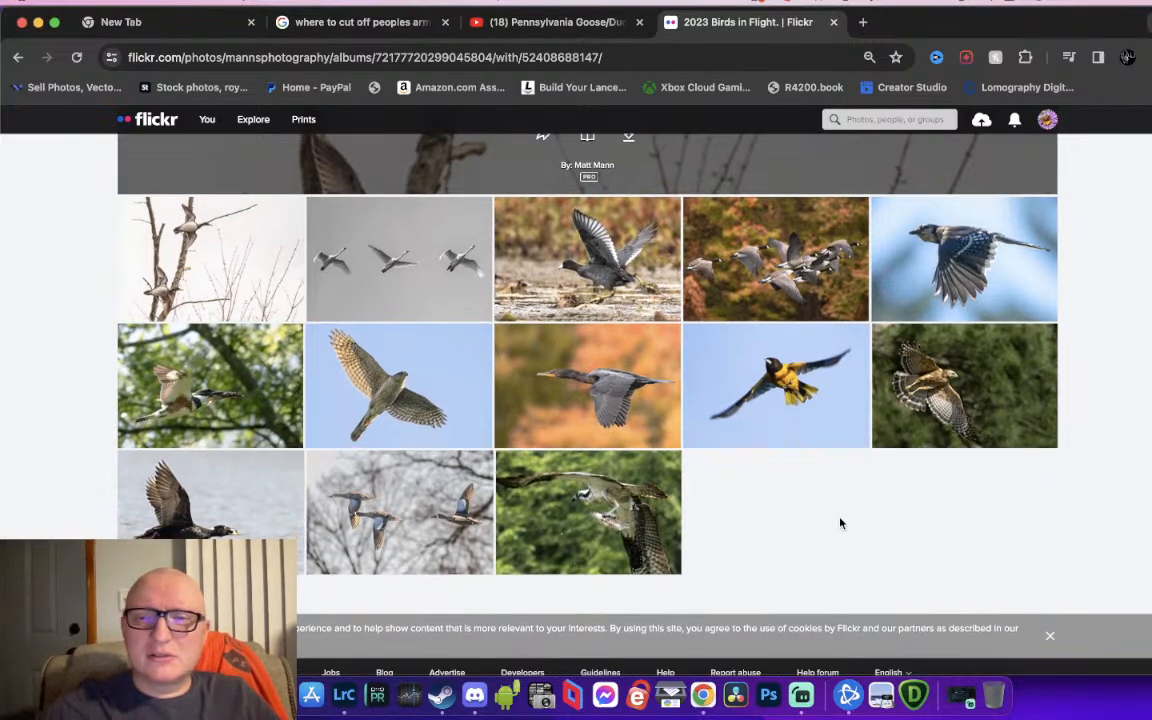
scroll(840, 523, up, 3)
scroll(840, 523, down, 3)
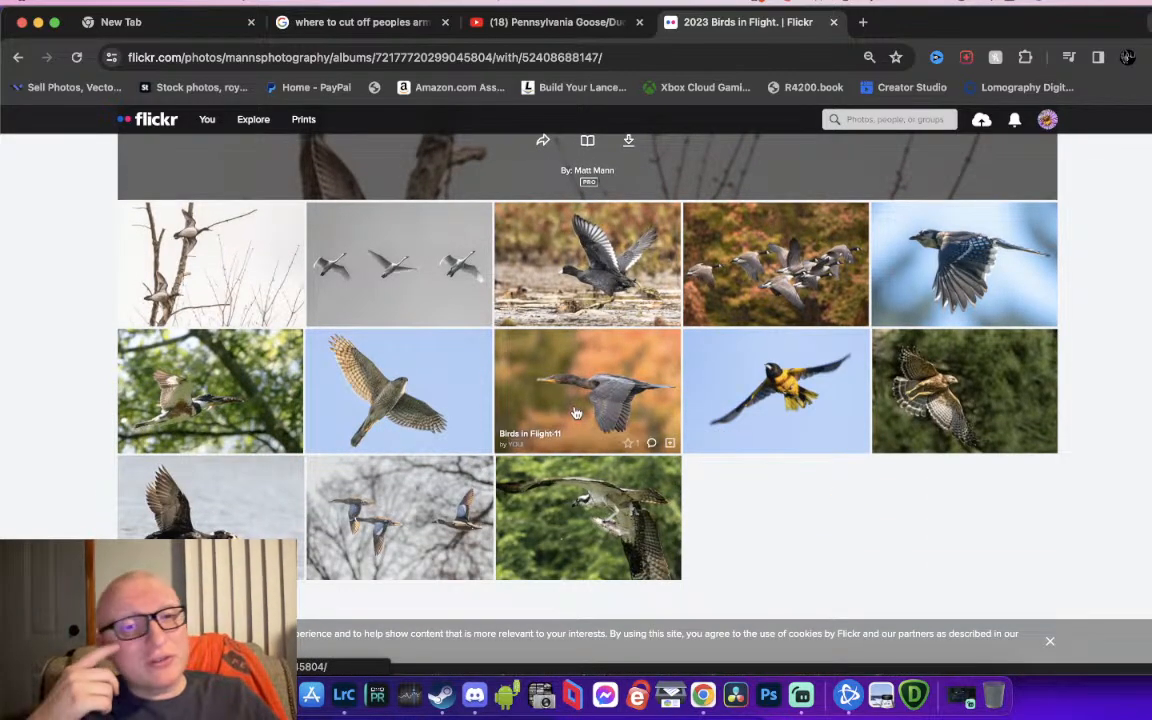
scroll(576, 413, up, 3)
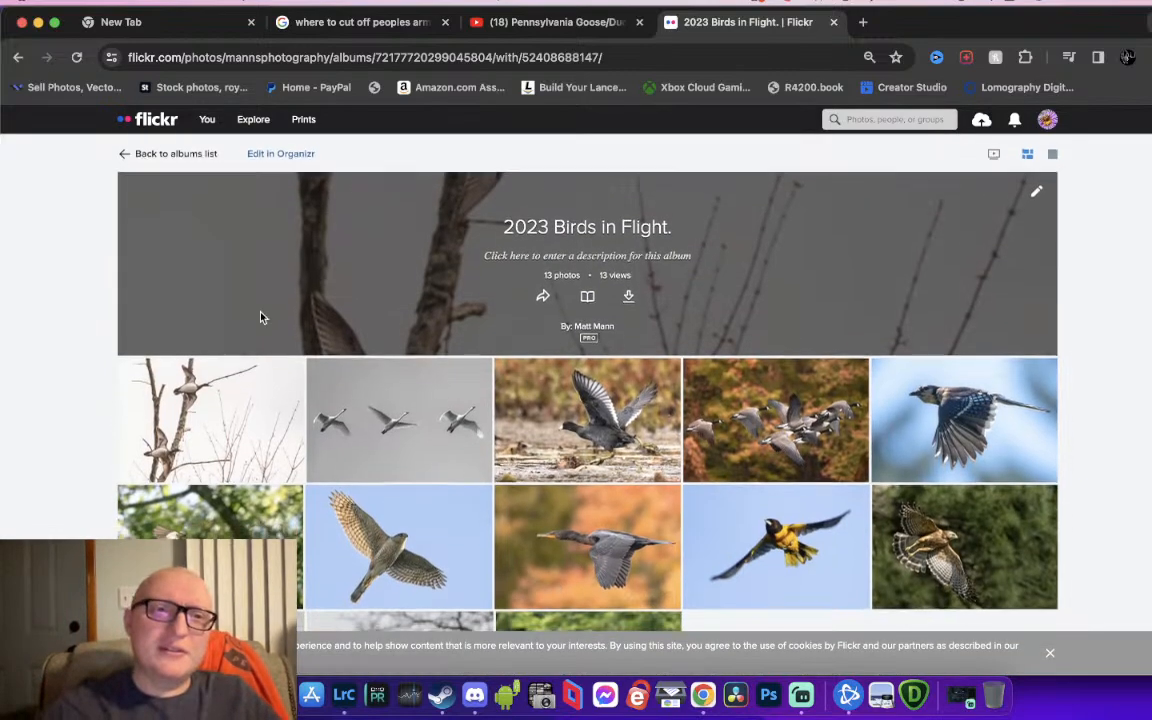
Go back to the Flickr albums list and look through the older calendar and bird albums
click(198, 155)
scroll(564, 344, down, 3)
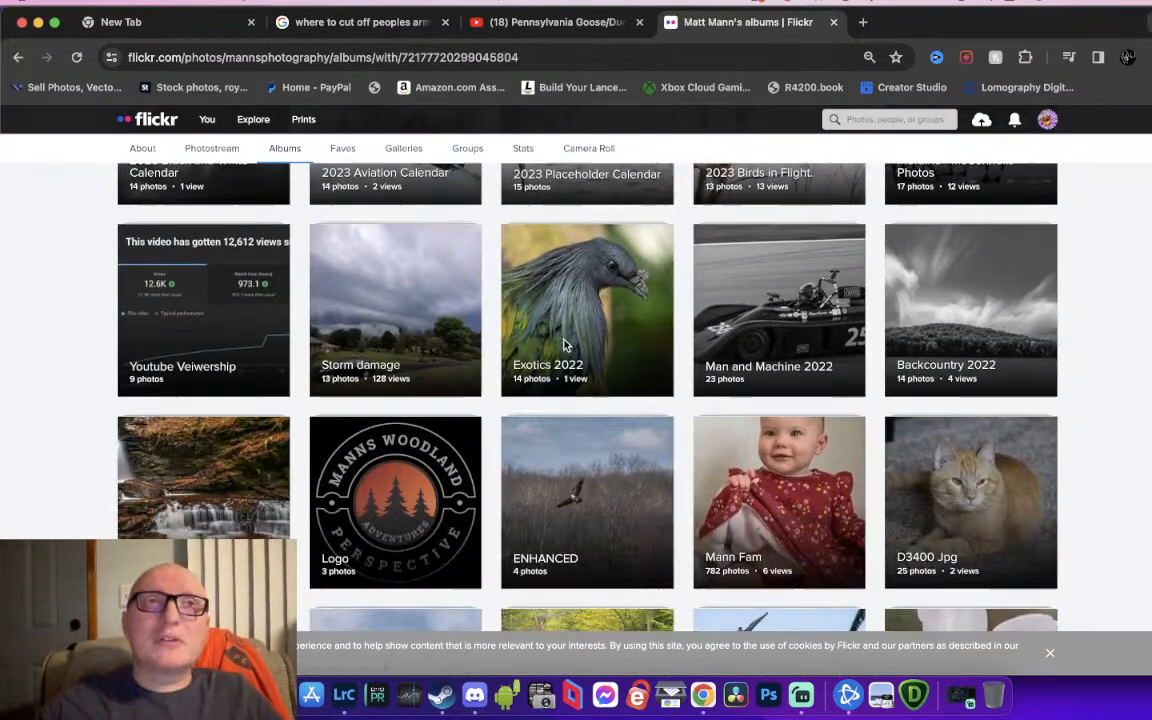
scroll(733, 374, down, 1)
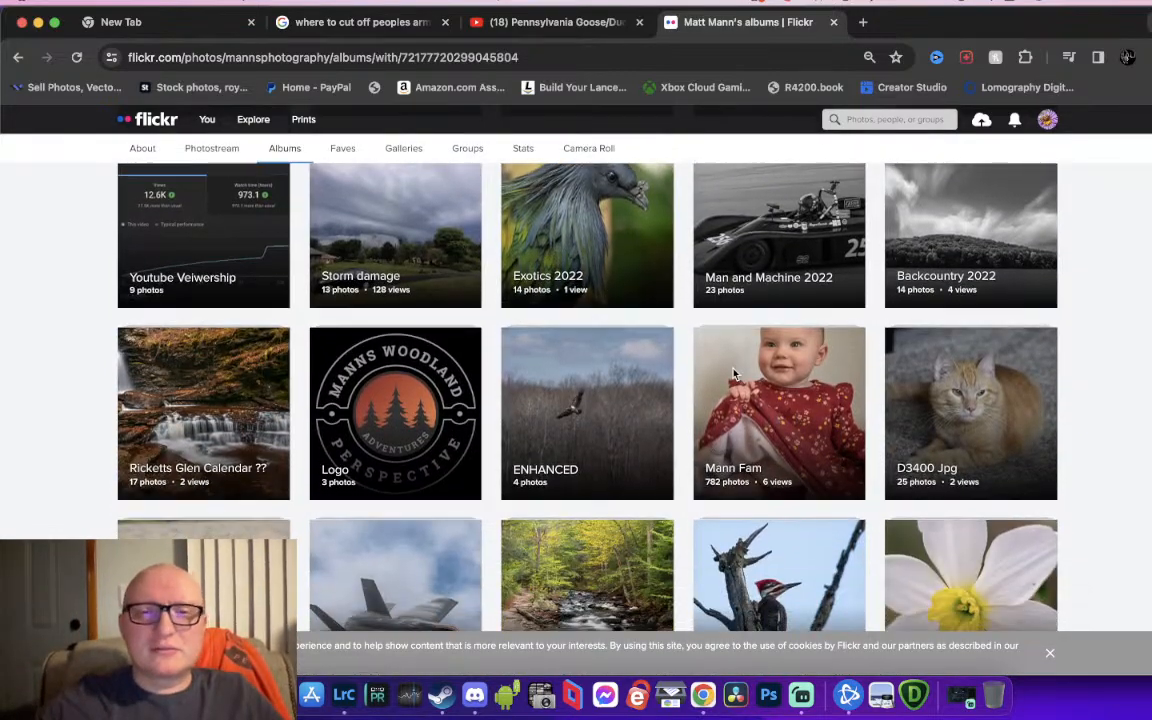
scroll(733, 374, down, 1)
scroll(733, 374, up, 5)
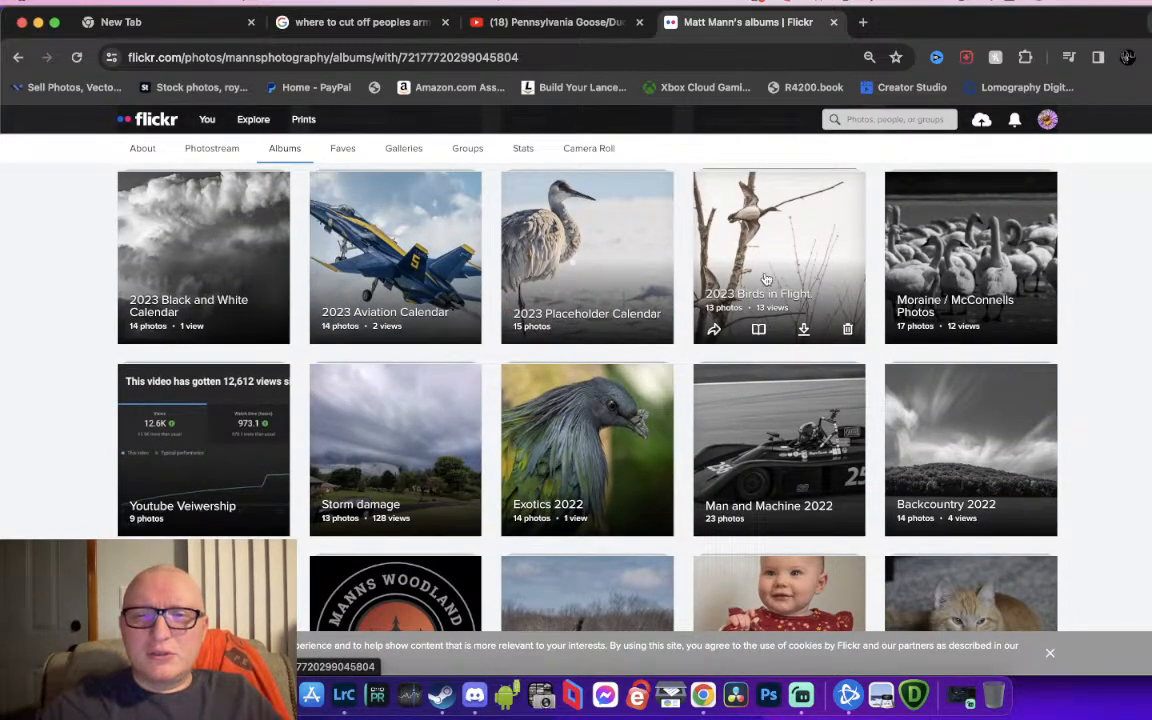
scroll(766, 278, down, 4)
scroll(766, 278, down, 5)
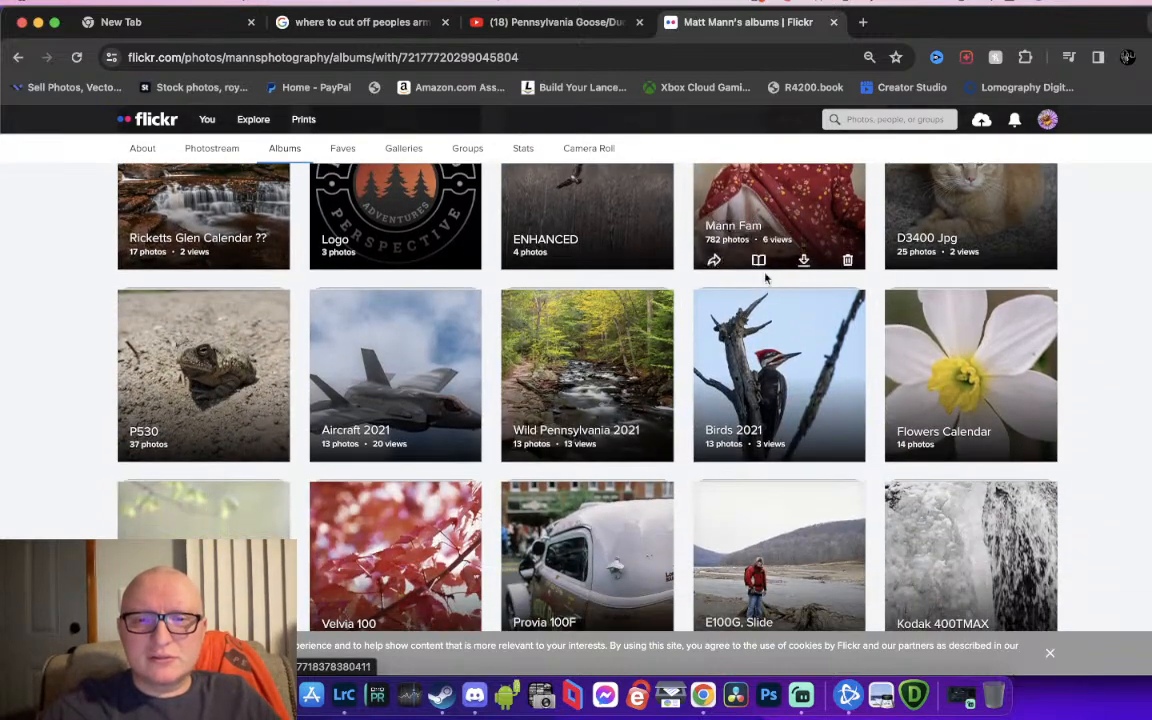
scroll(763, 403, up, 1)
scroll(748, 437, up, 4)
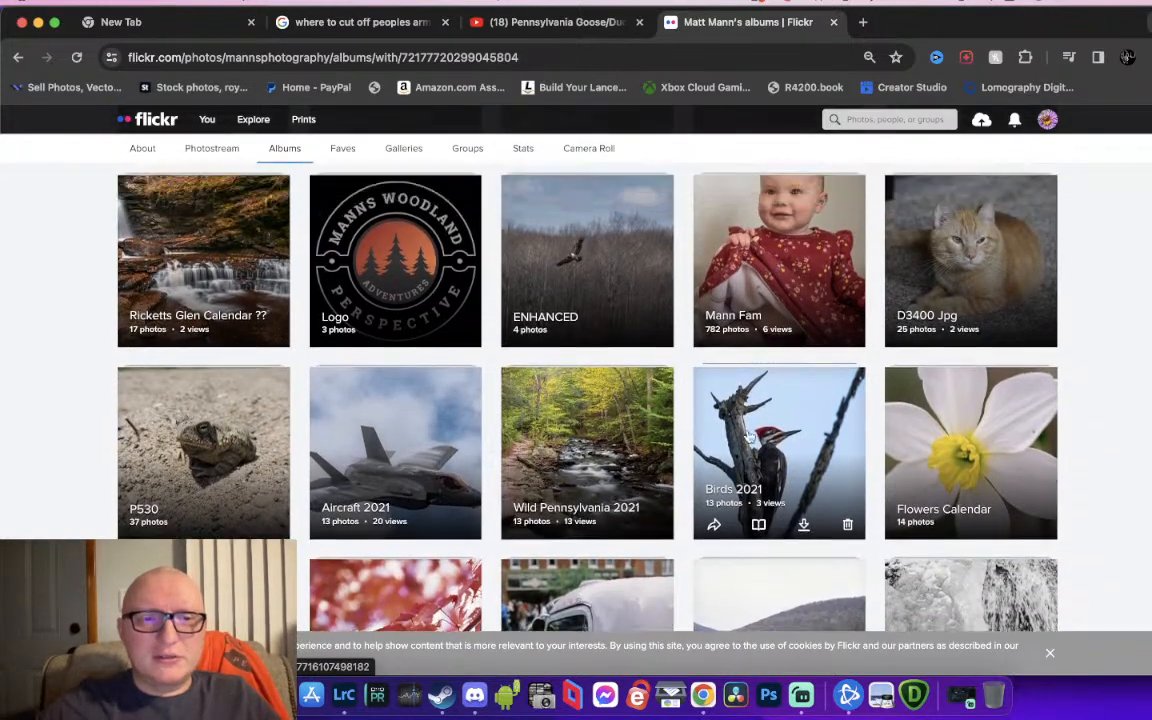
scroll(748, 437, up, 1)
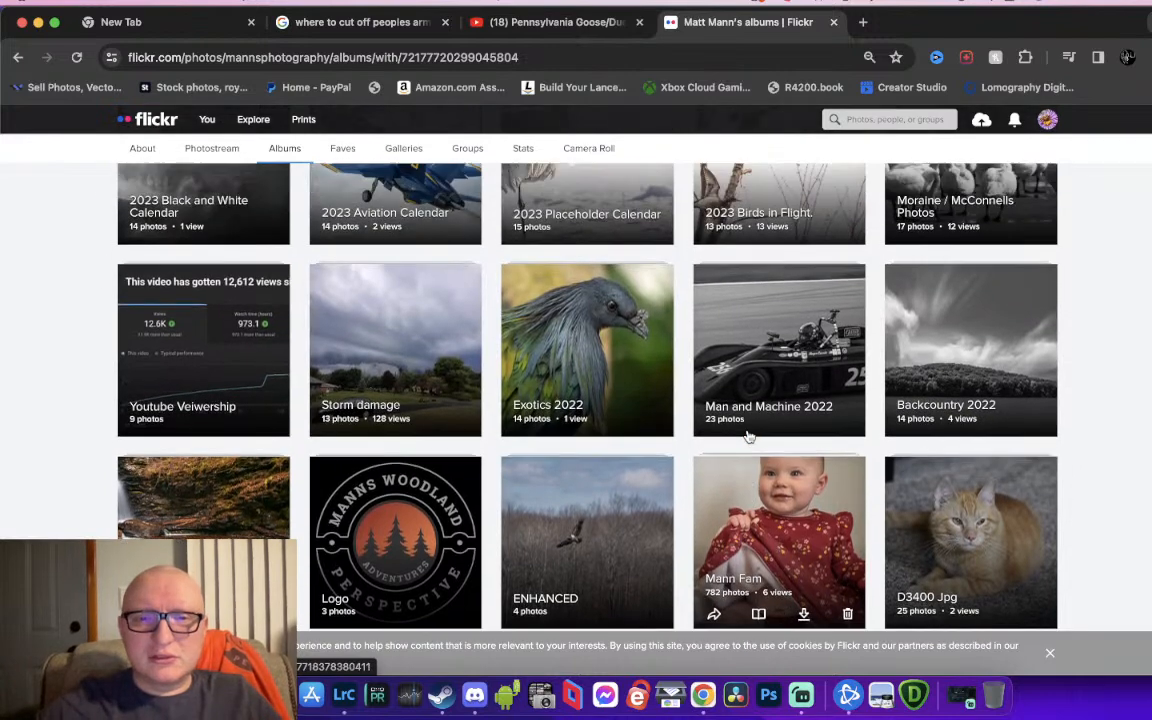
scroll(748, 437, up, 2)
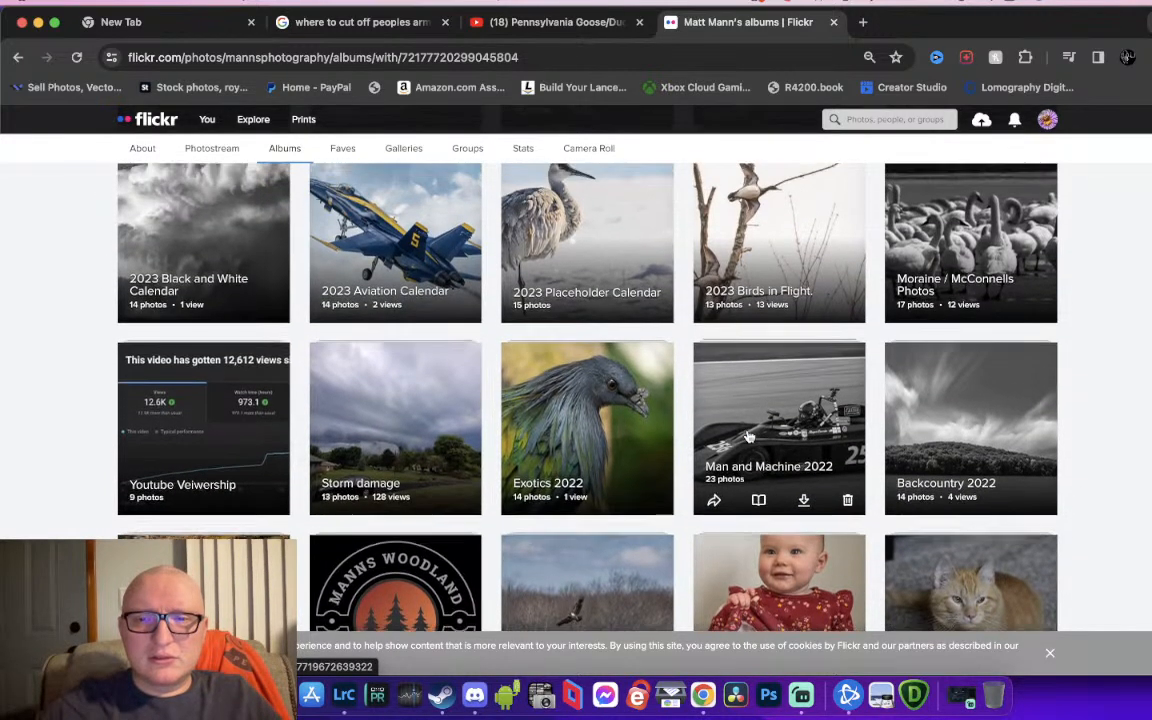
Open the Backcountry 2022 album, look over its photos and return to the albums list
click(965, 420)
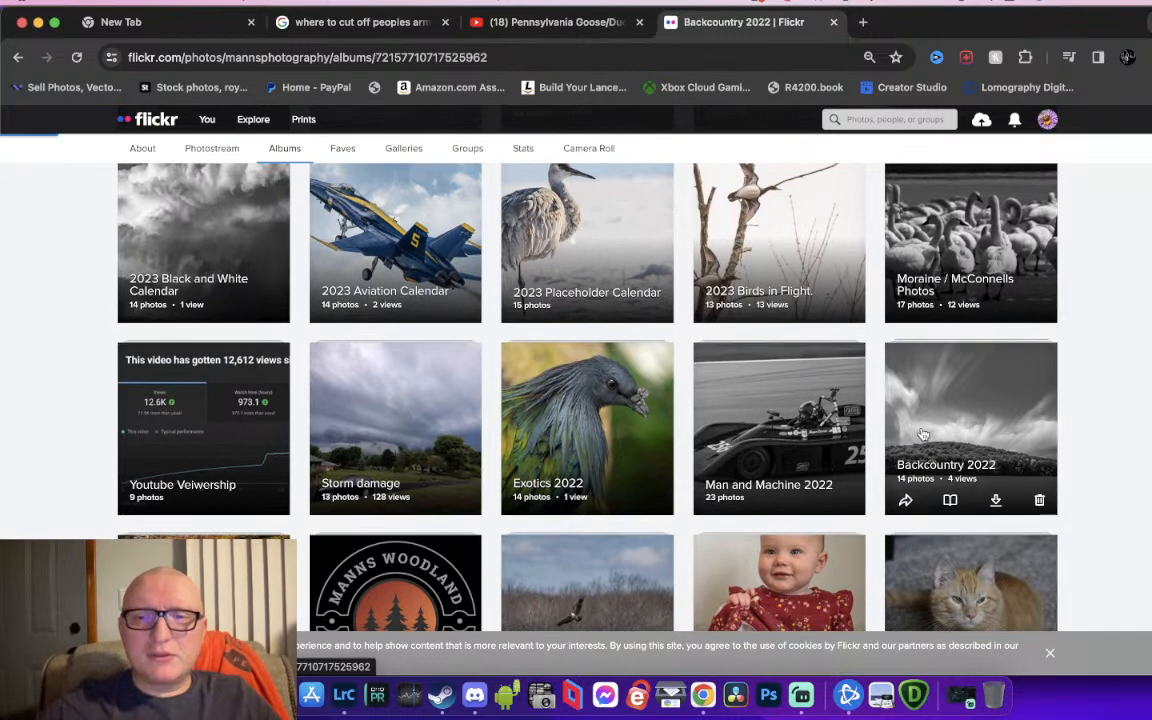
scroll(748, 437, down, 3)
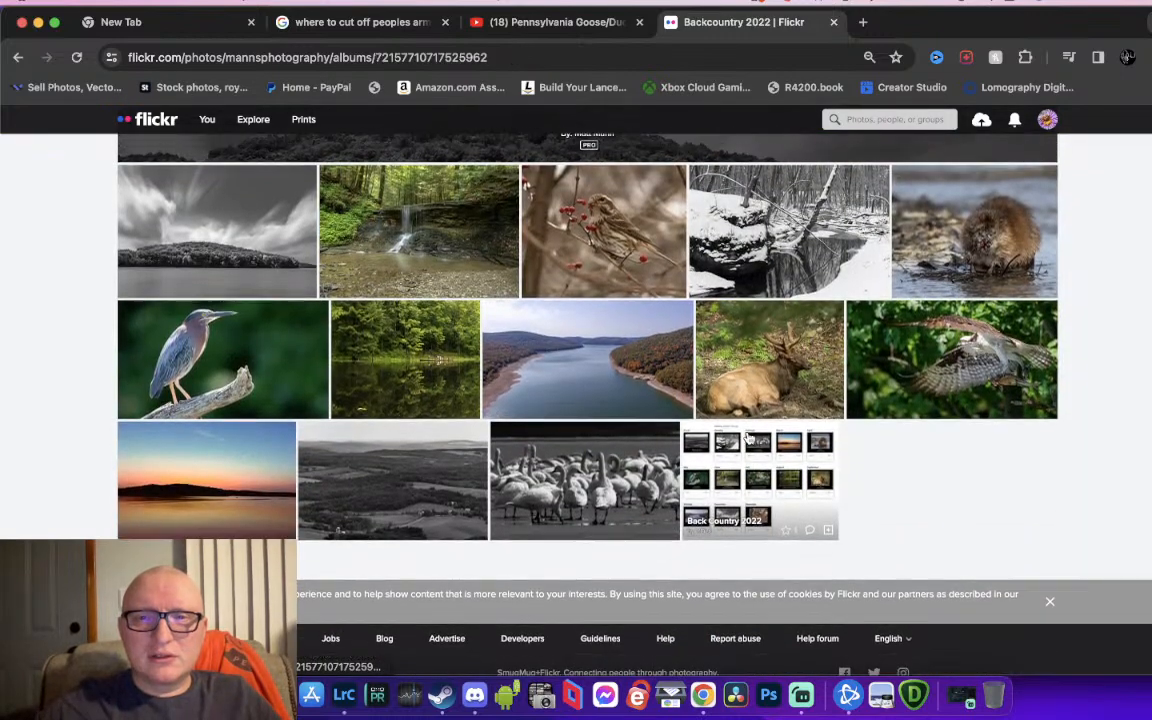
click(17, 56)
Find the Birds 2024 album in the albums list, open it and look over its photos
scroll(629, 360, down, 4)
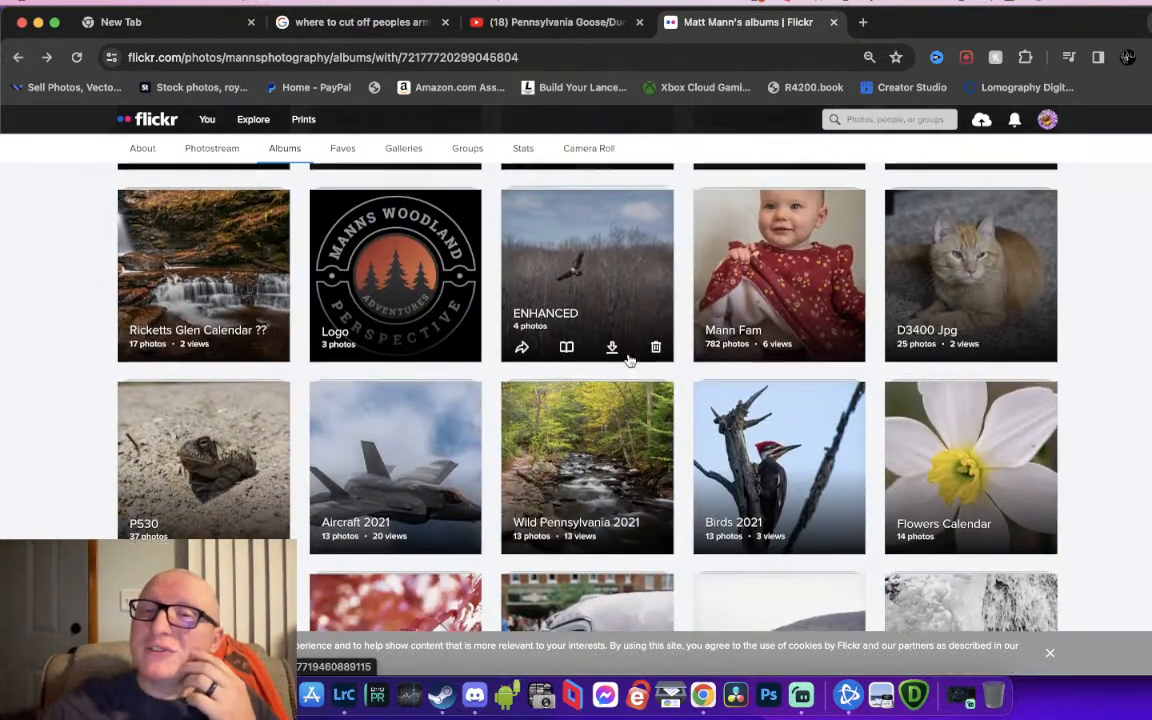
scroll(629, 360, up, 10)
scroll(629, 360, down, 3)
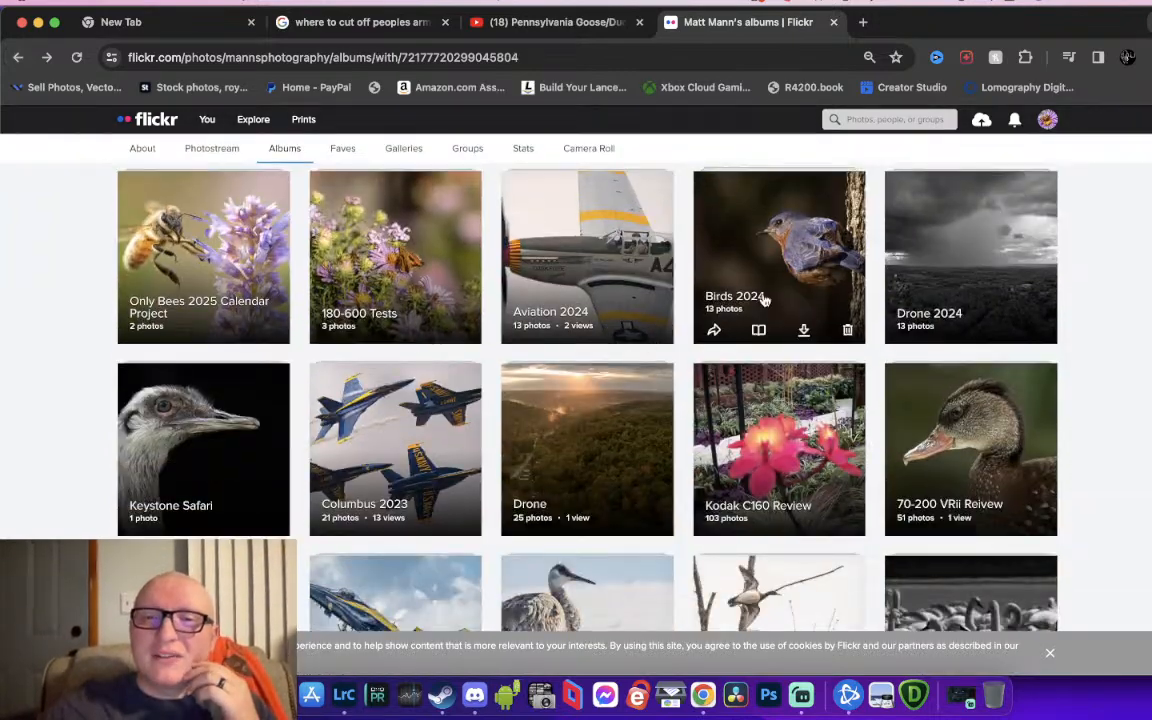
click(760, 292)
scroll(630, 340, down, 3)
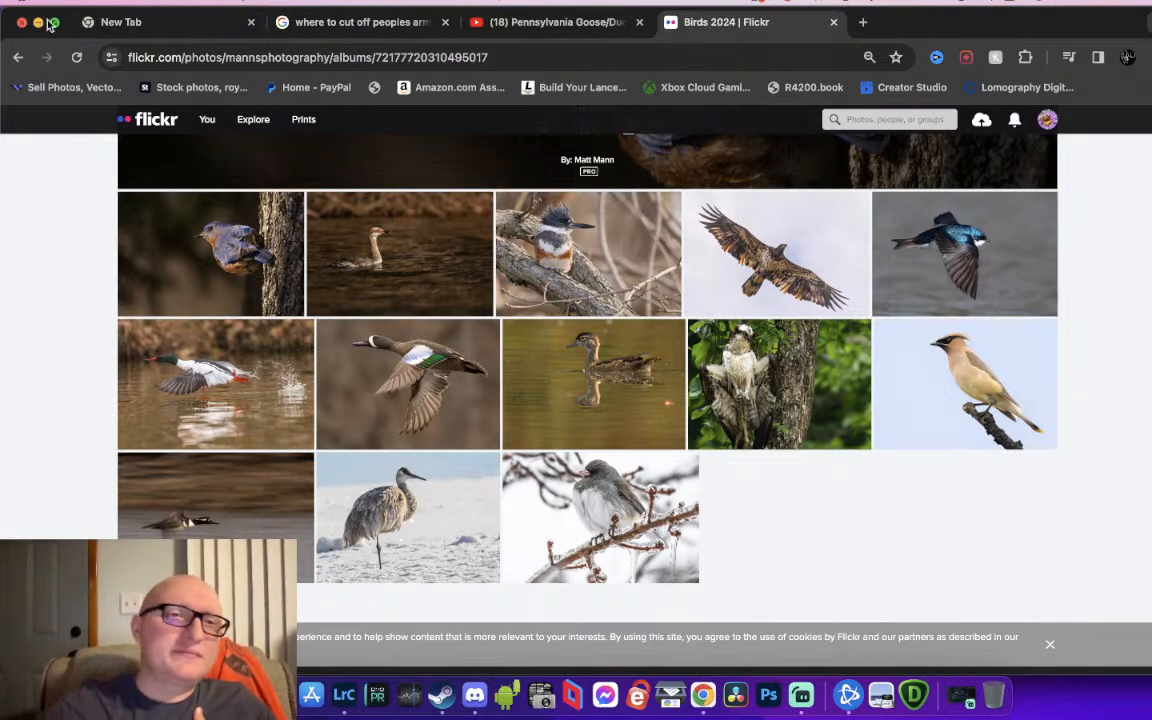
Switch back to Lightroom Classic, fit the mallard photo untitled-2.dng in view and rate it five stars
click(344, 694)
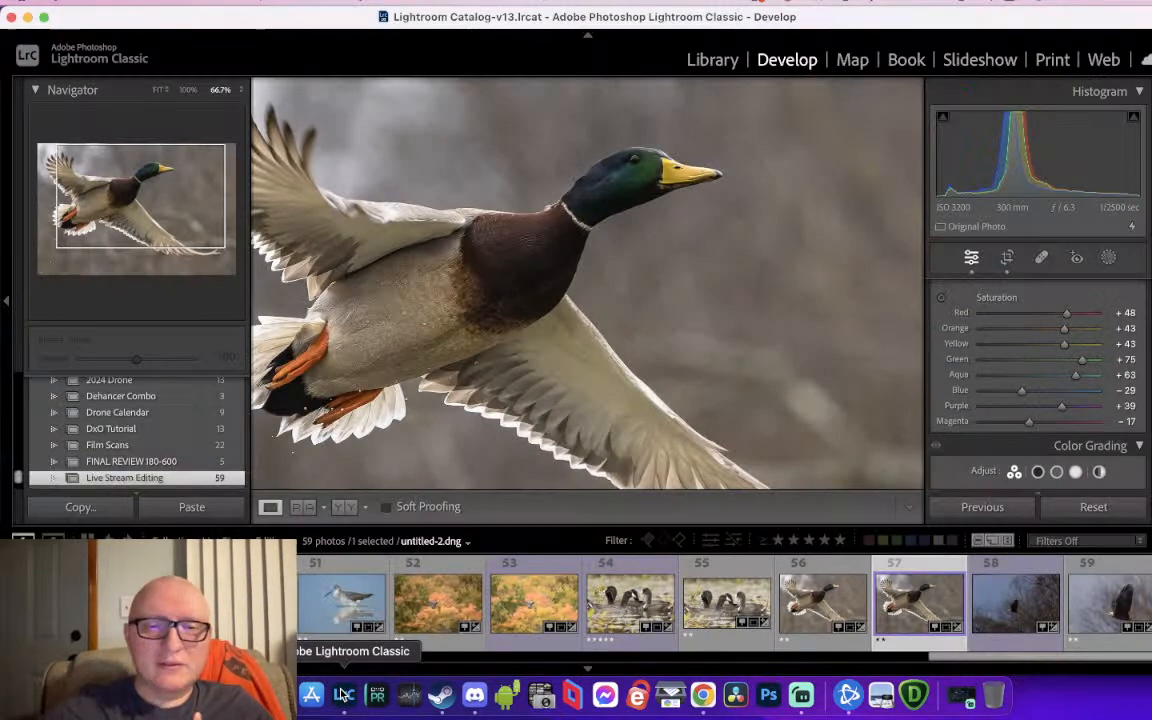
click(674, 282)
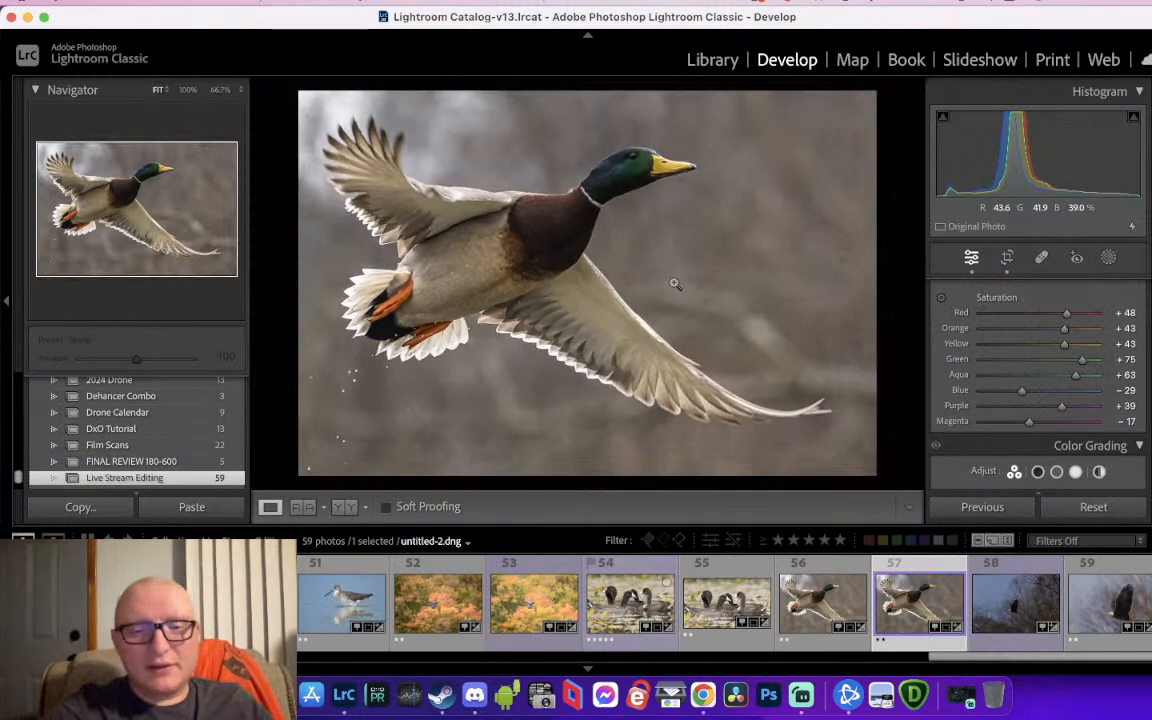
key(5)
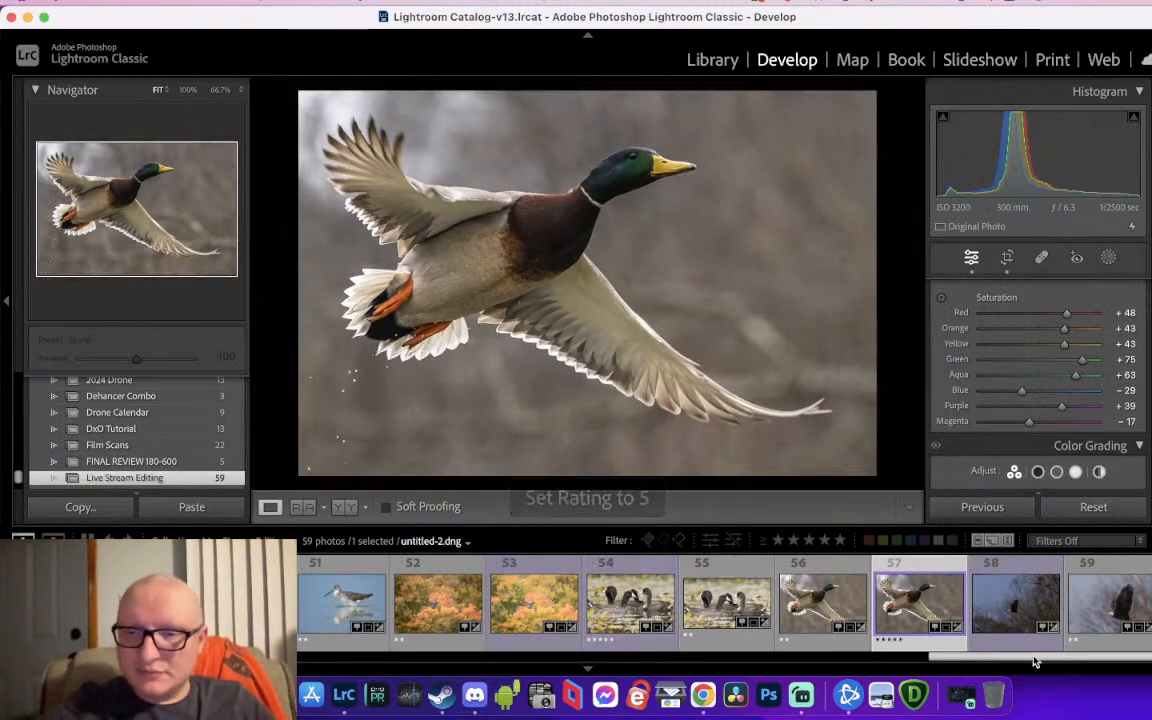
Copy the edit settings of the eagle photo untitled-465.NEF, leaving out masking, and paste them onto the darker, uncropped eagle photo before it
click(1010, 617)
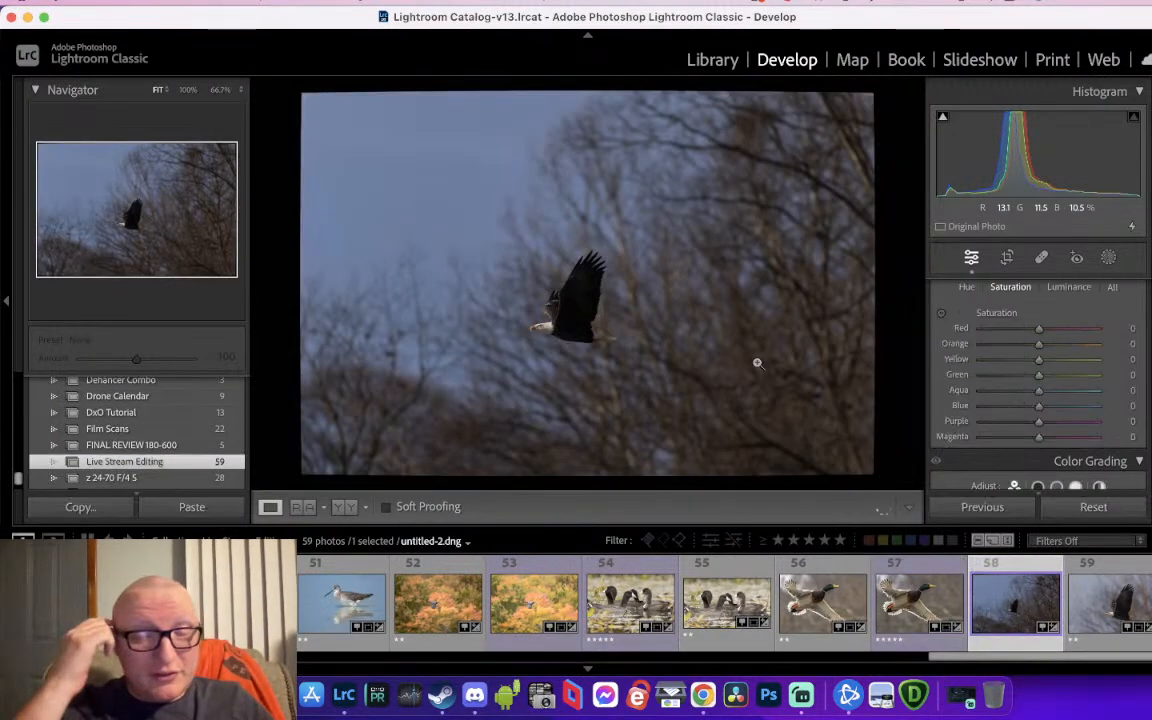
key(Right)
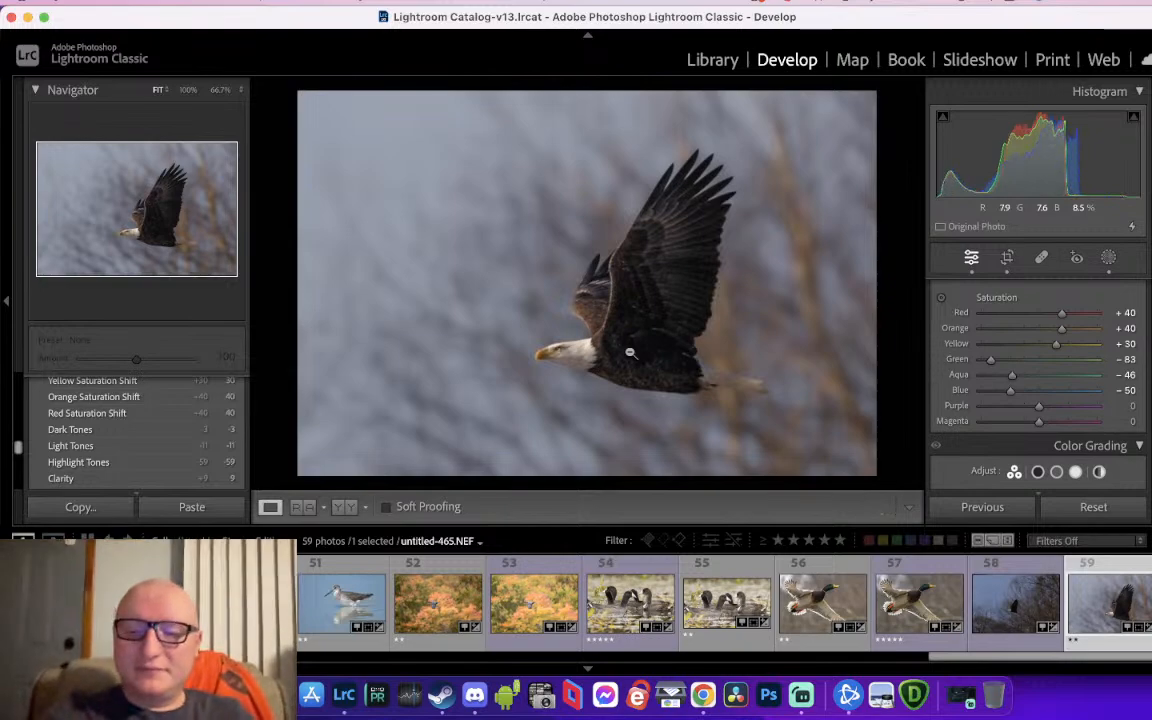
key(super+shift+c)
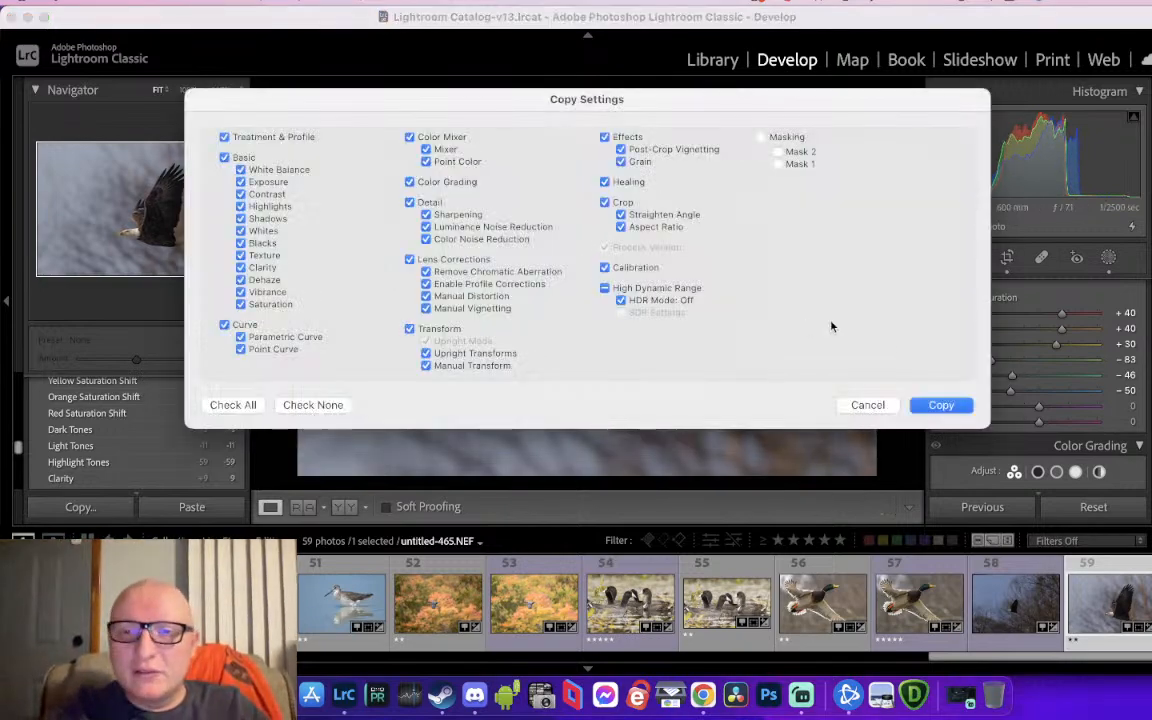
click(933, 404)
key(Left)
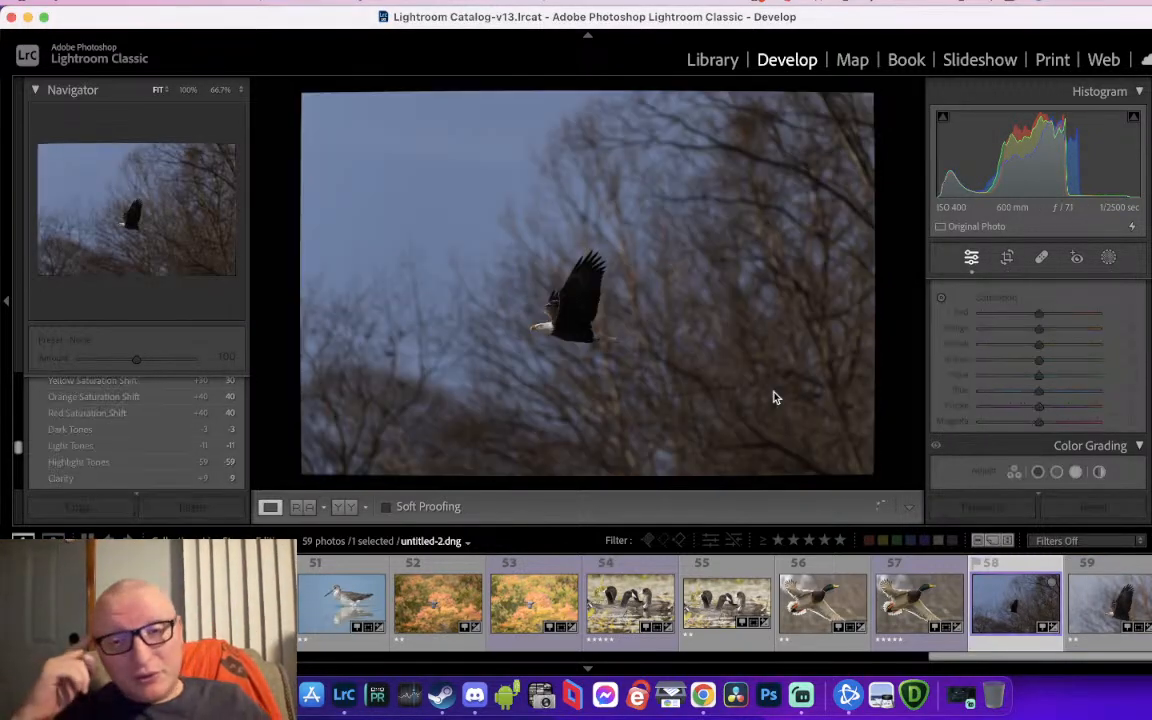
key(super+shift+v)
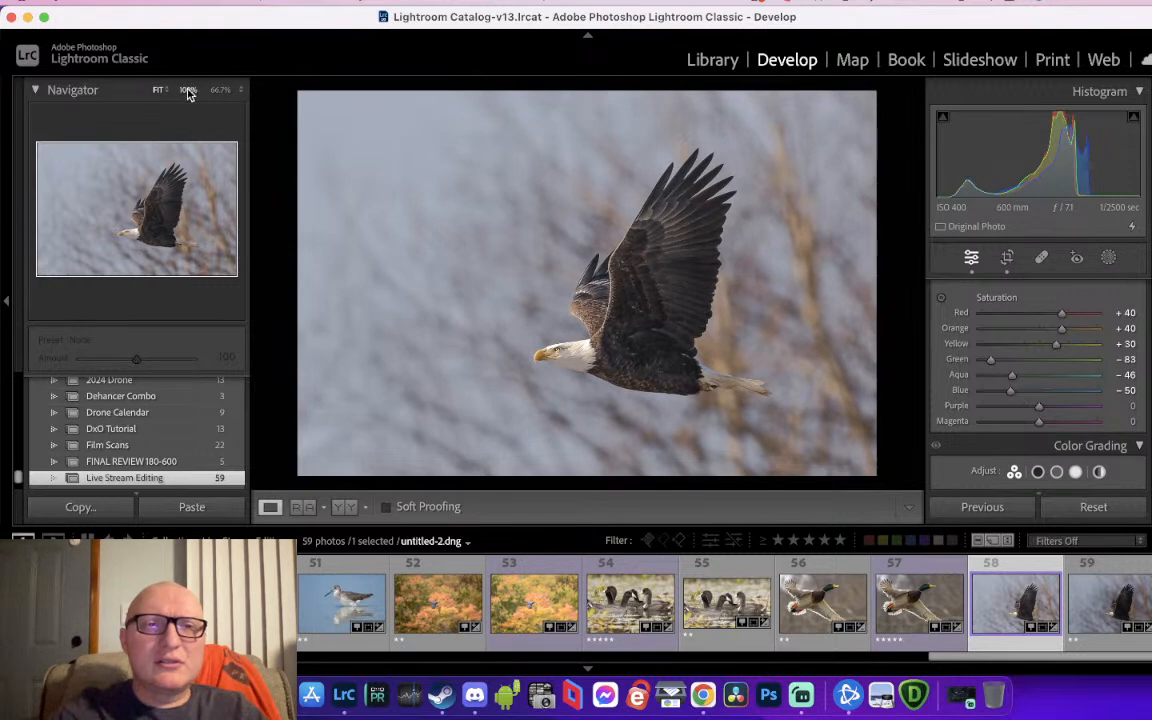
View the newly edited eagle photo at 100% and lower its exposure slightly
click(188, 91)
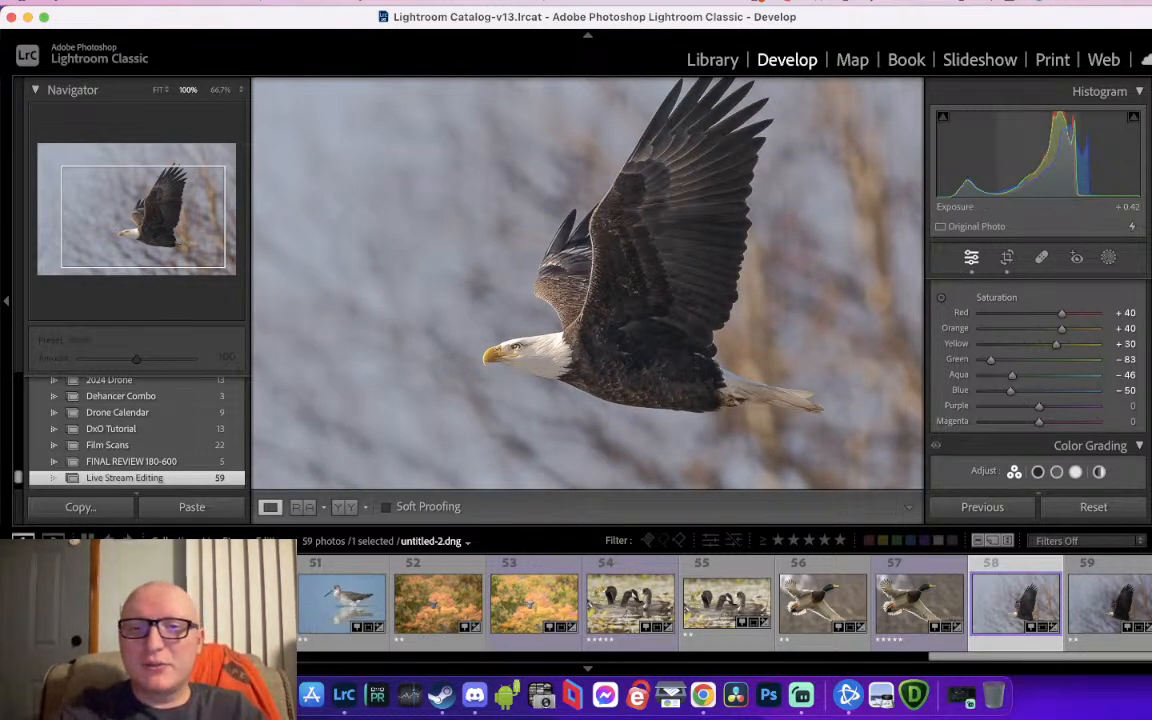
drag(1051, 160, 1039, 158)
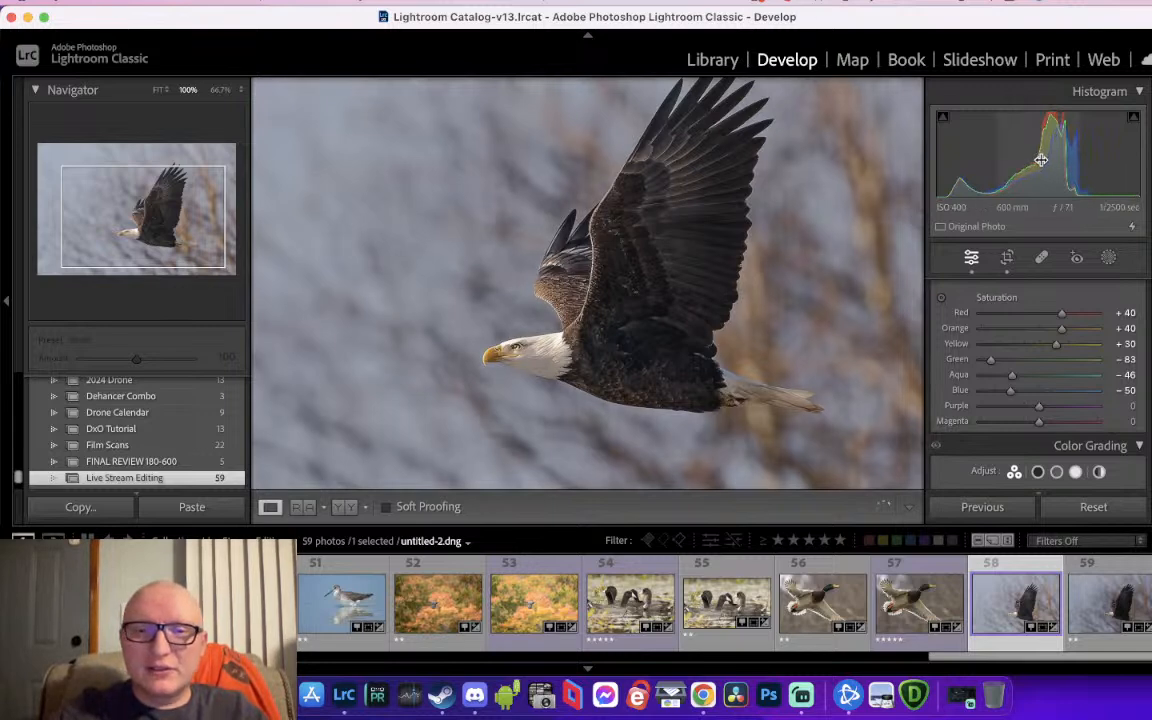
drag(755, 380, 812, 378)
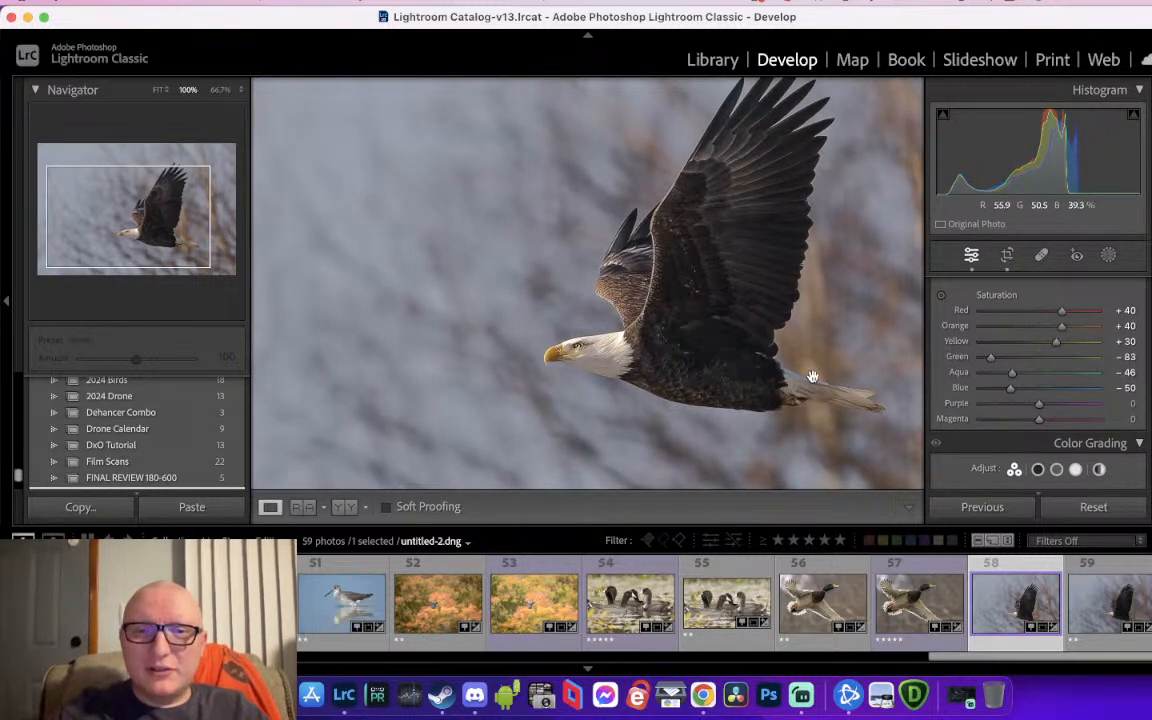
Compare the detail of the flying eagle with the untitled-465.NEF version at 100%
drag(825, 334, 911, 363)
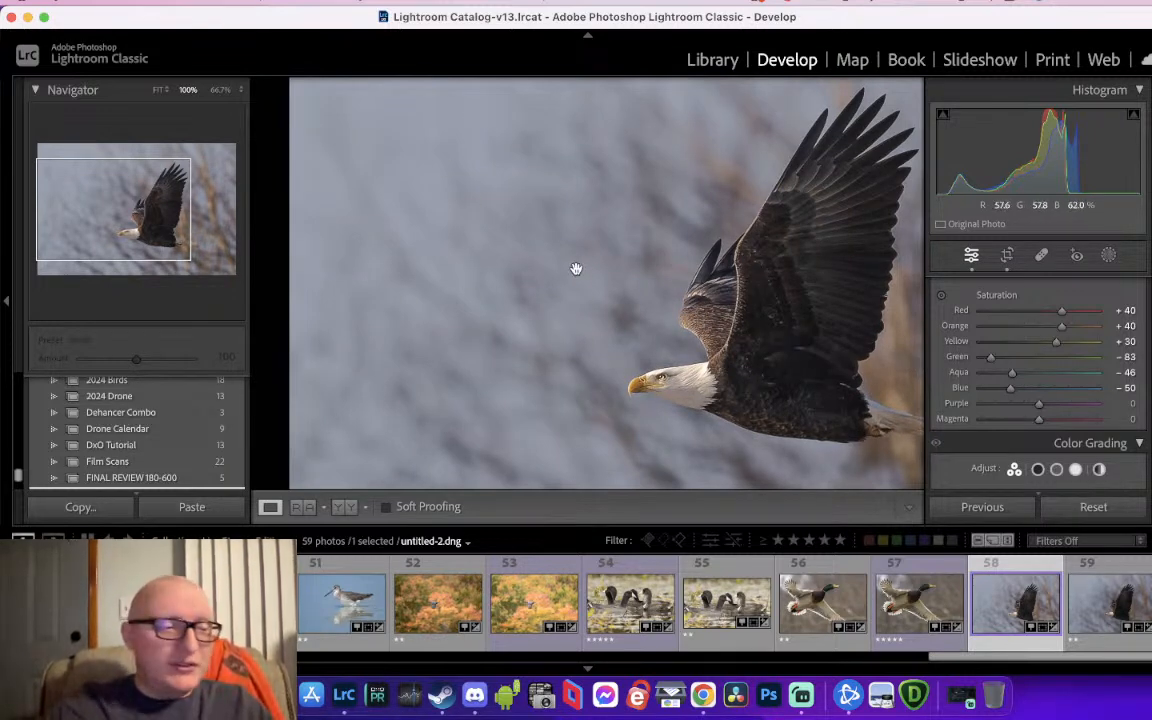
key(Right)
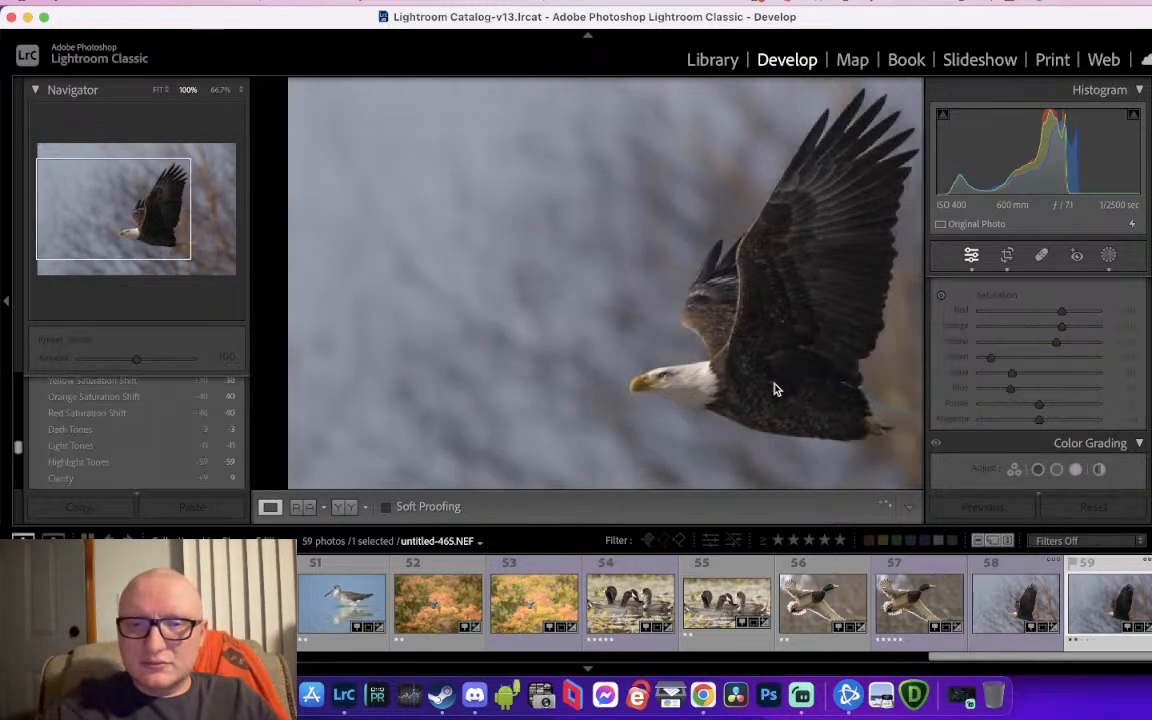
drag(812, 367, 727, 352)
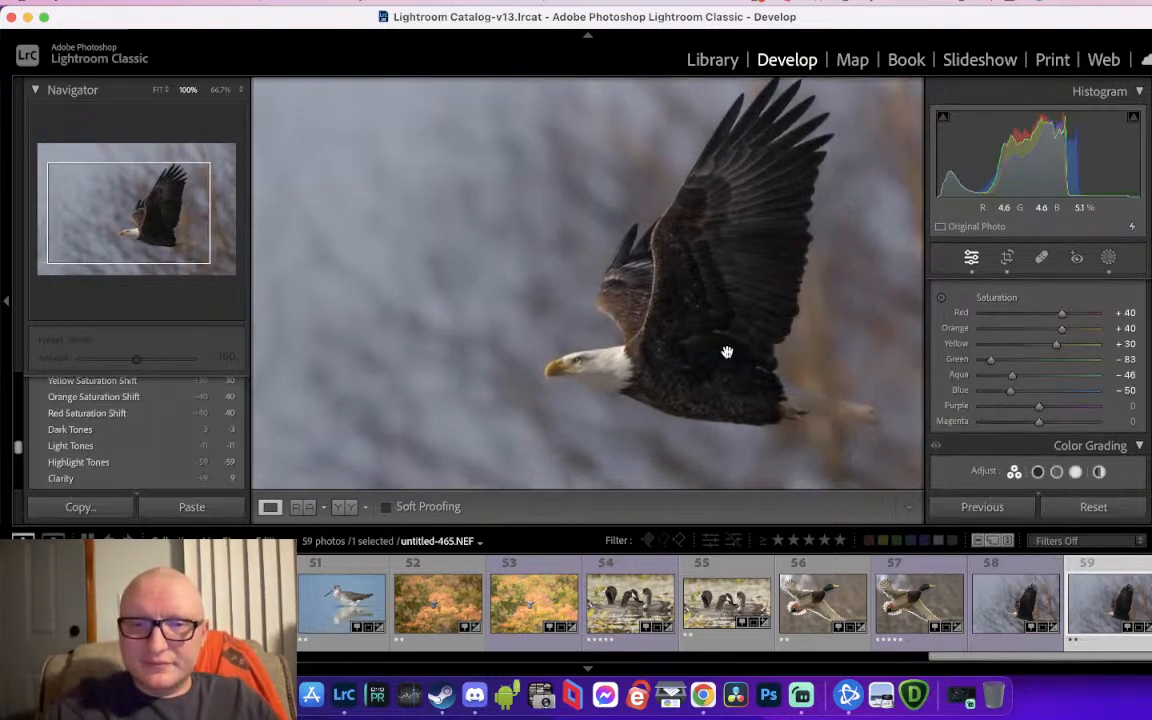